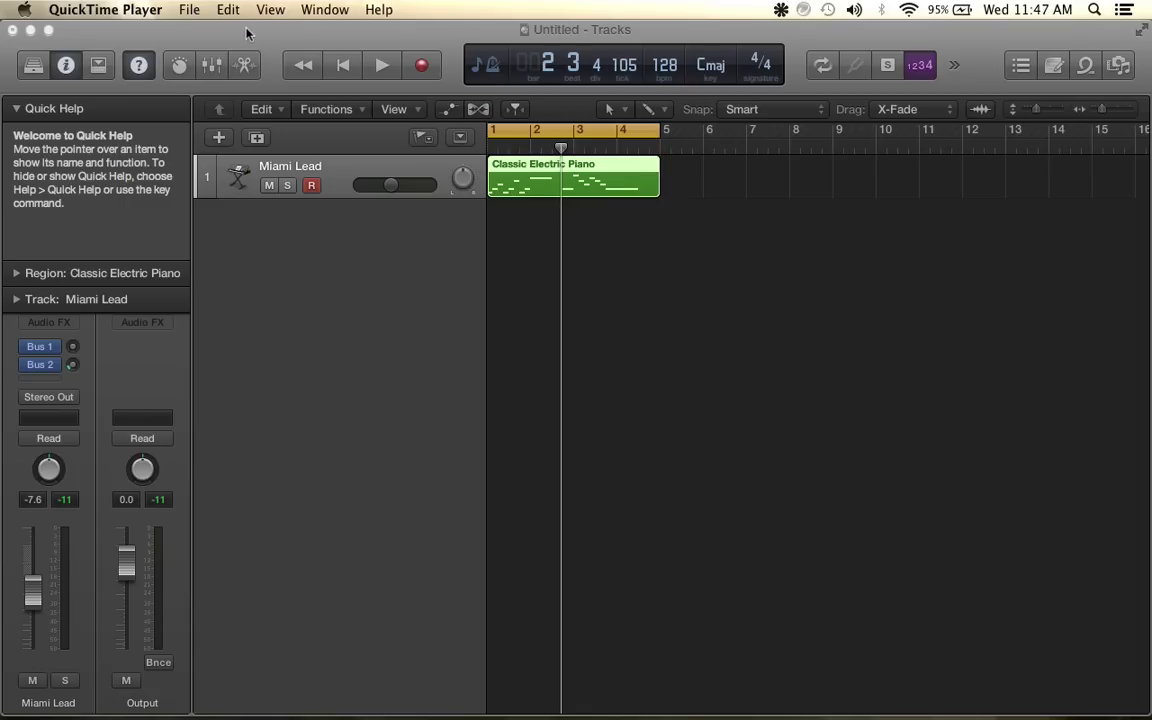
Collapse the Quick Help section of the inspector and clear the region selection
click(318, 277)
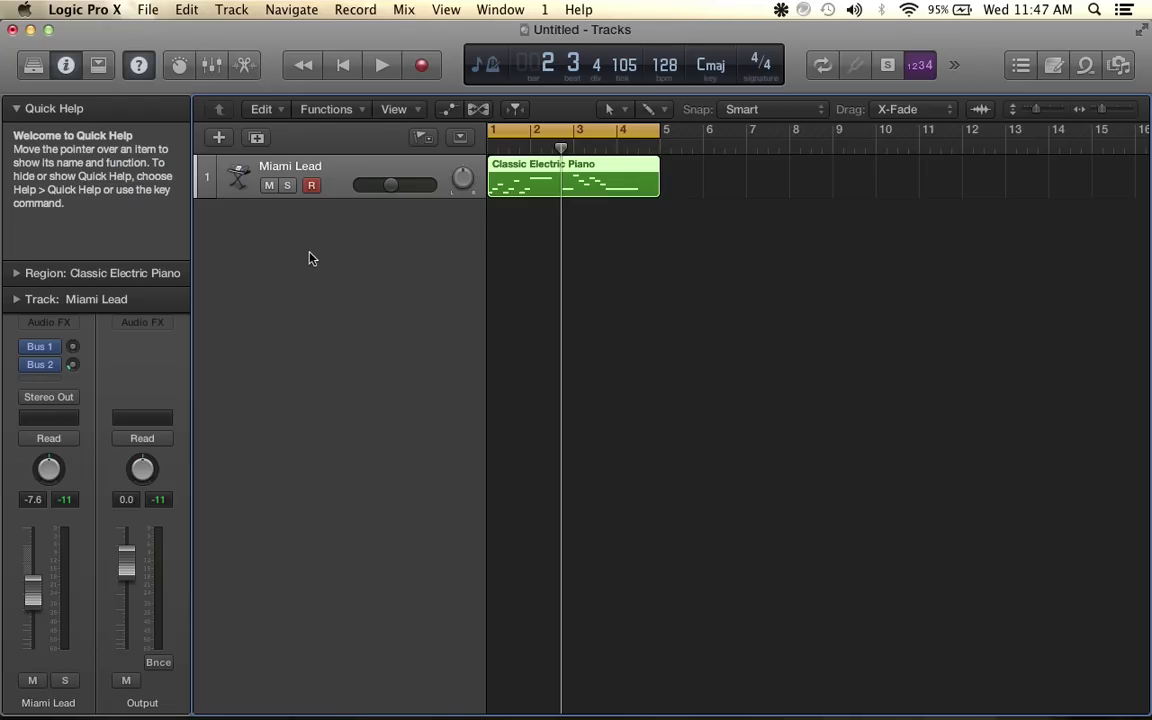
click(16, 108)
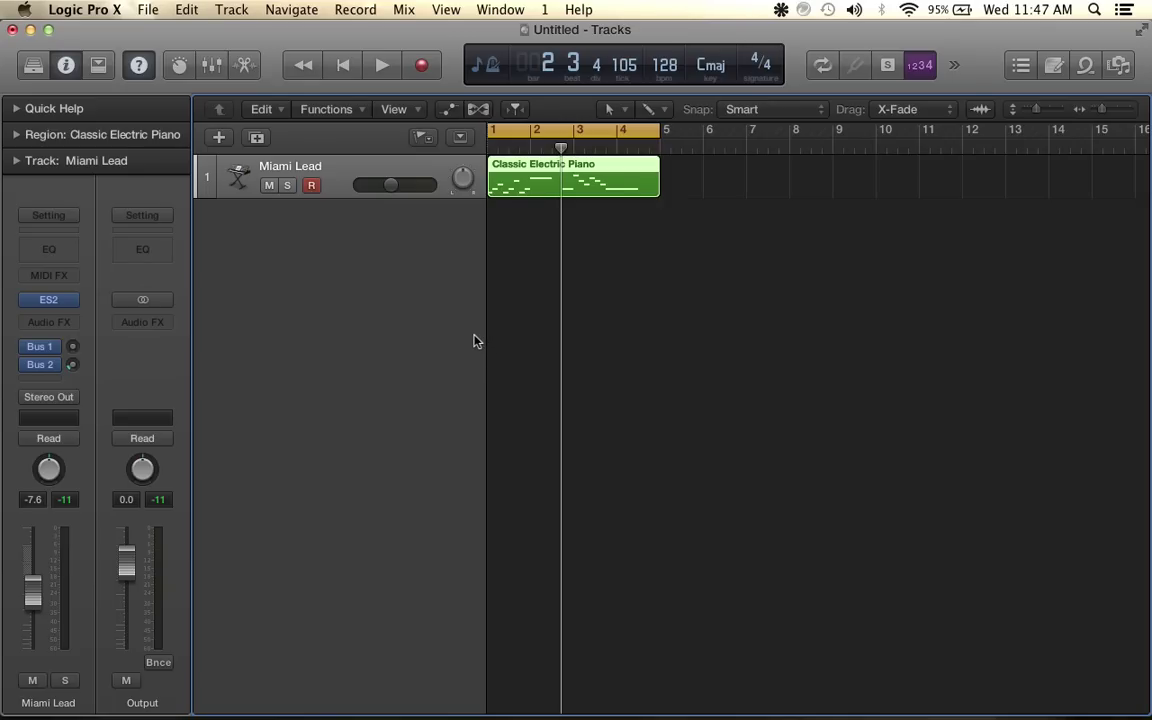
click(600, 369)
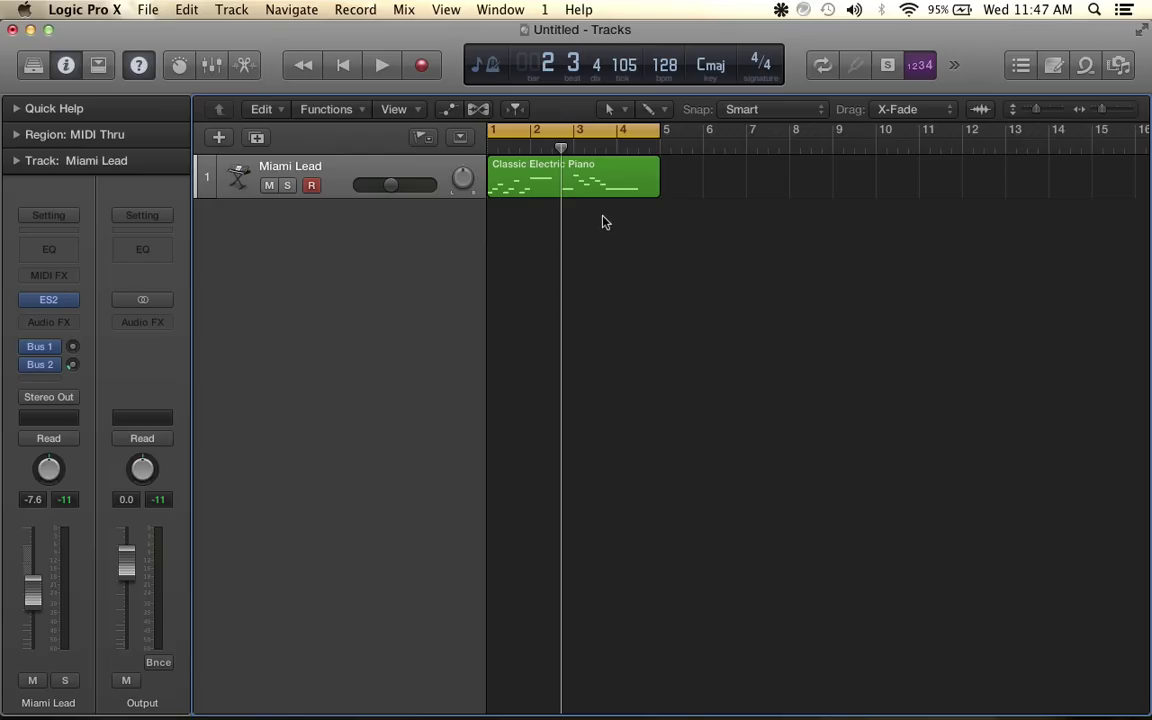
Examine the notes of the Classic Electric Piano region in the Piano Roll, moving the playhead near the end of bar 4, and close the editor
click(570, 190)
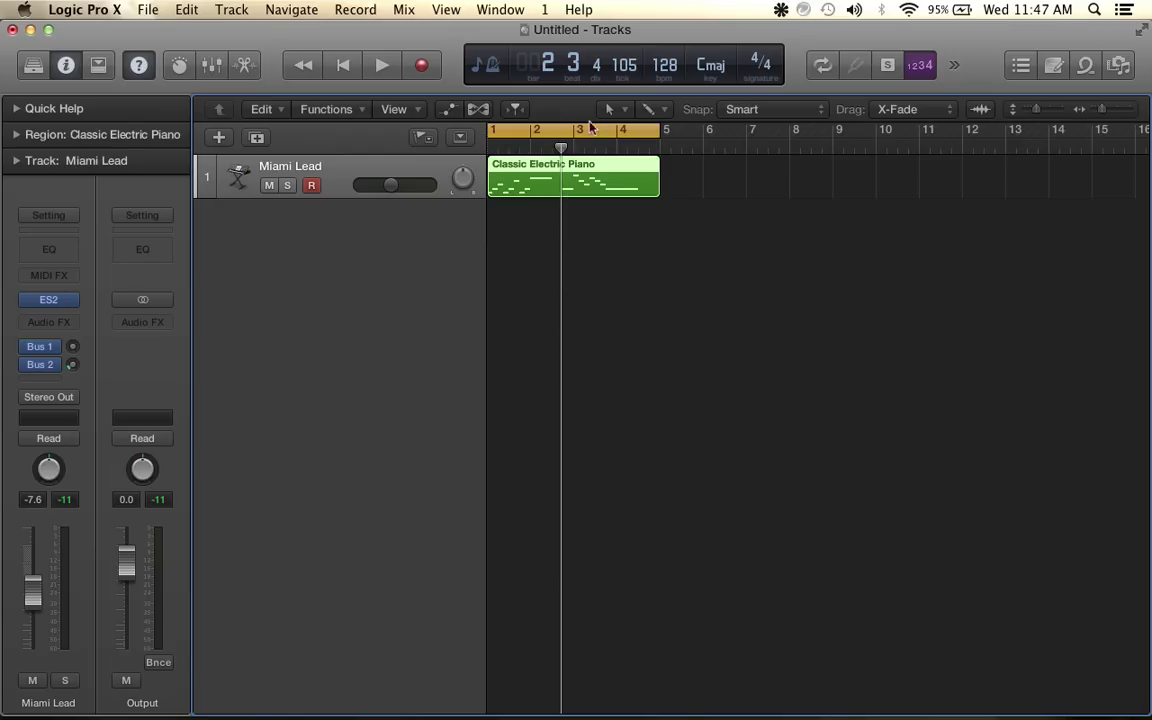
double_click(582, 186)
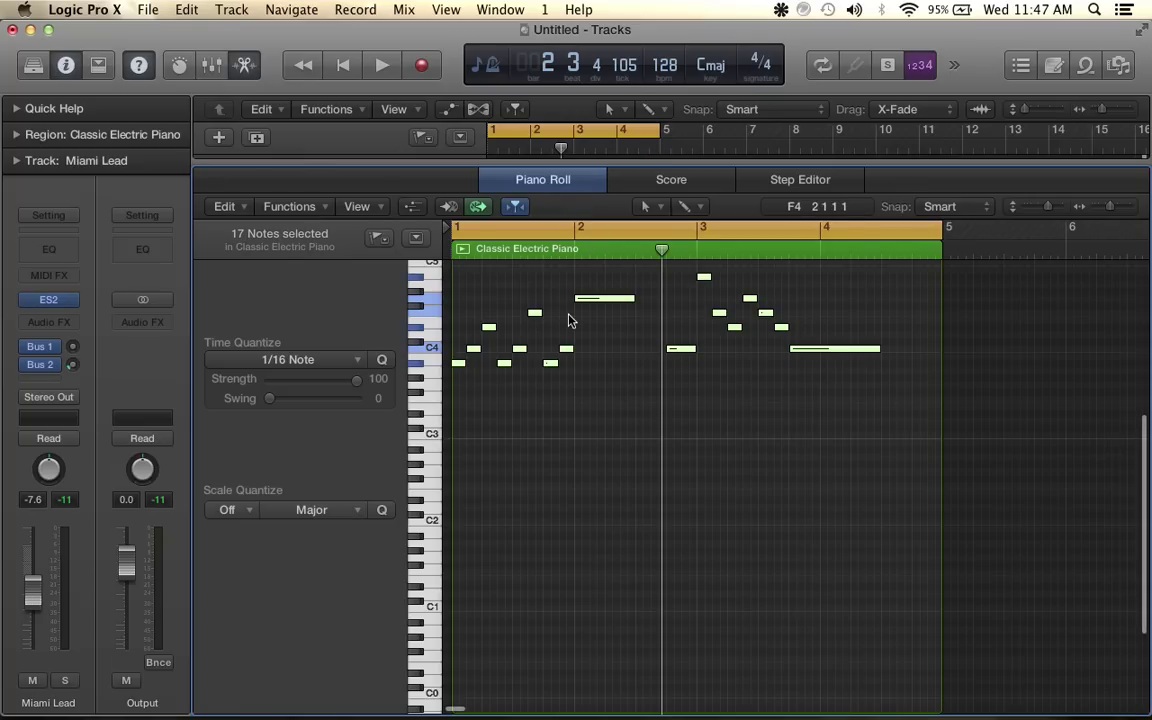
scroll(566, 316, up, 4)
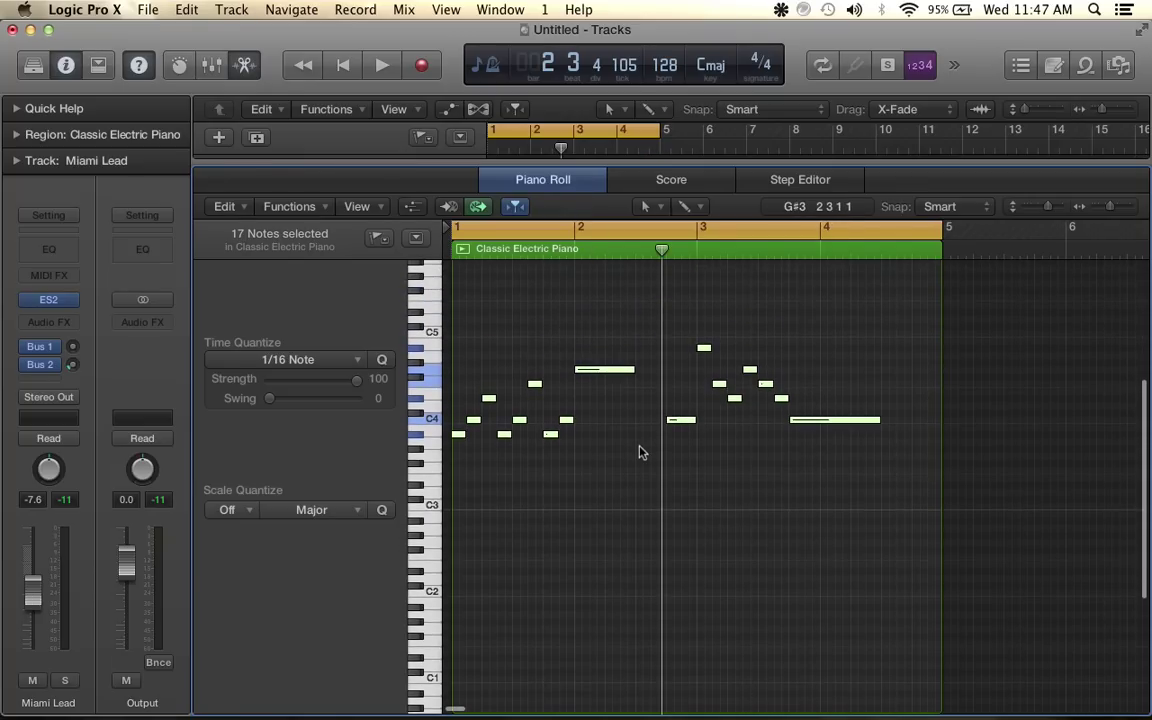
drag(663, 249, 912, 249)
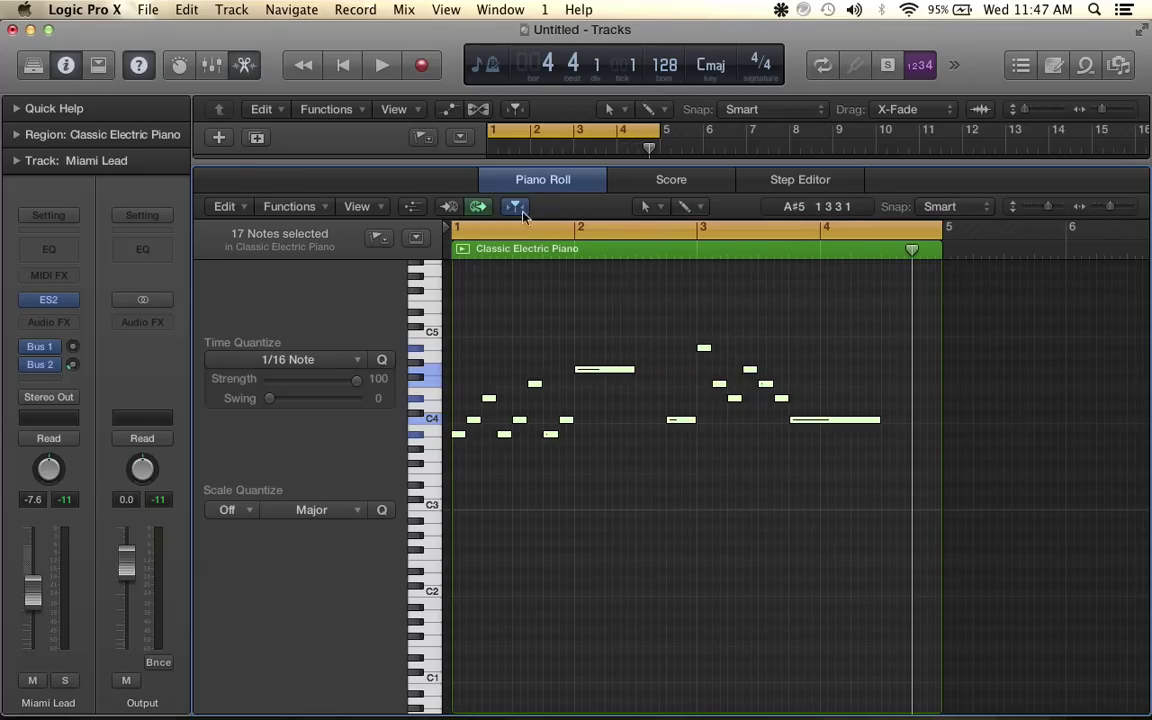
drag(415, 163, 436, 426)
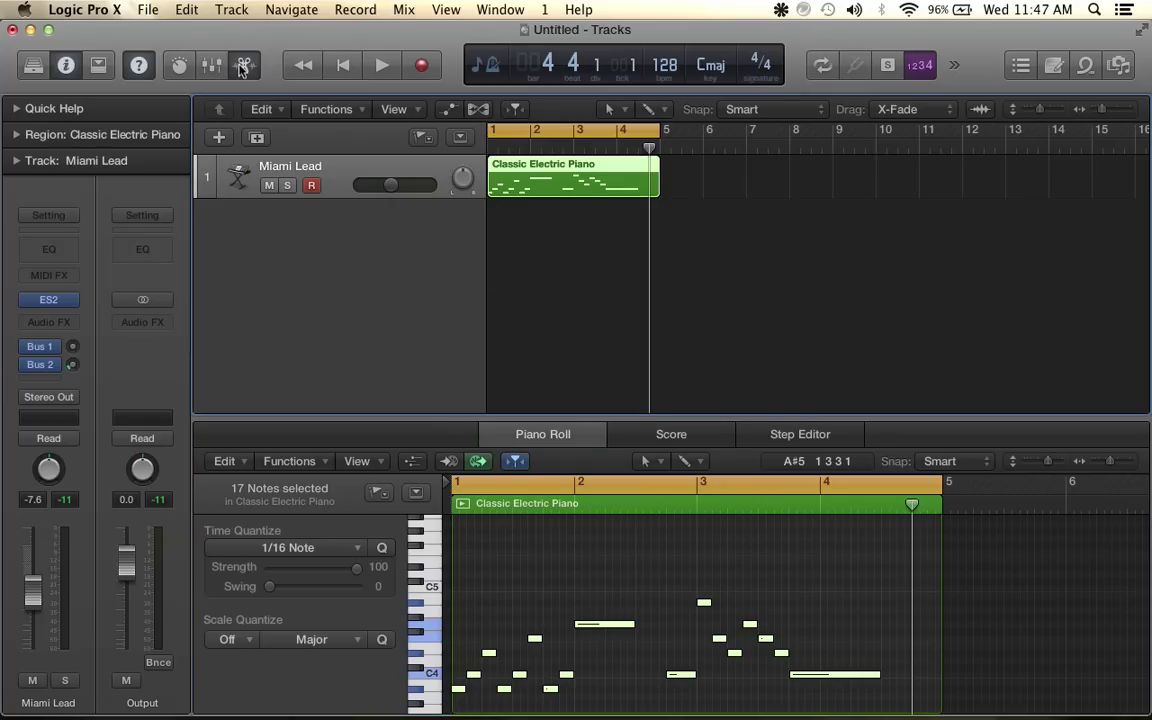
key(e)
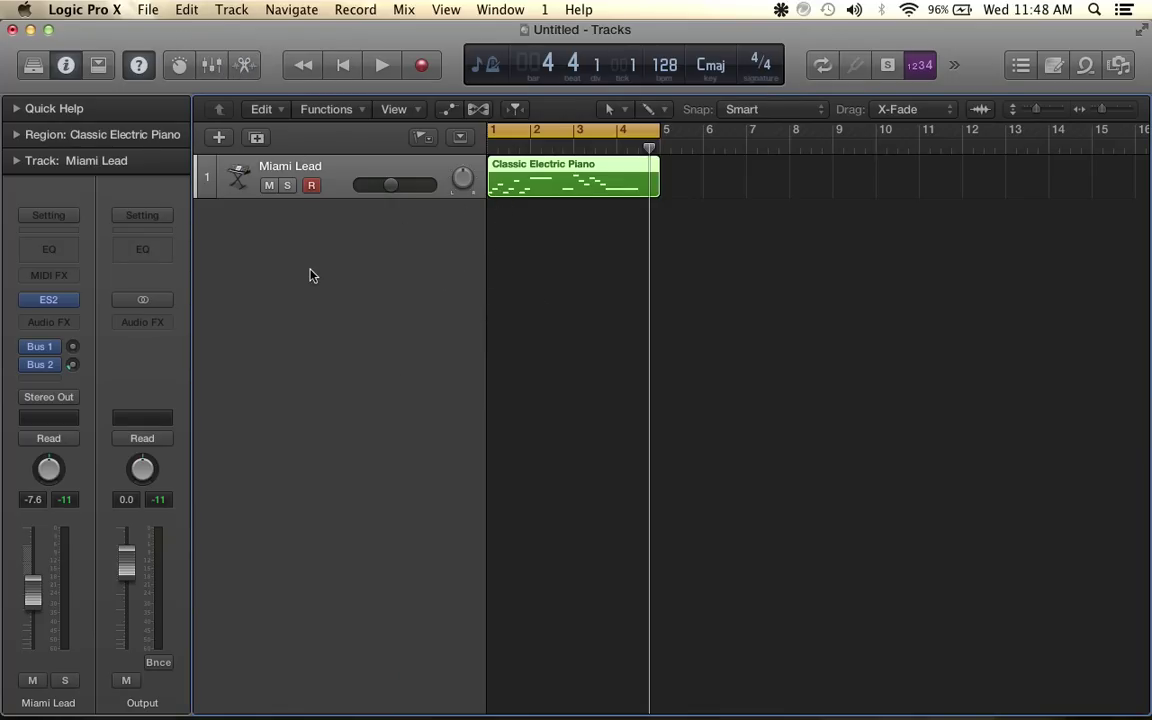
click(142, 9)
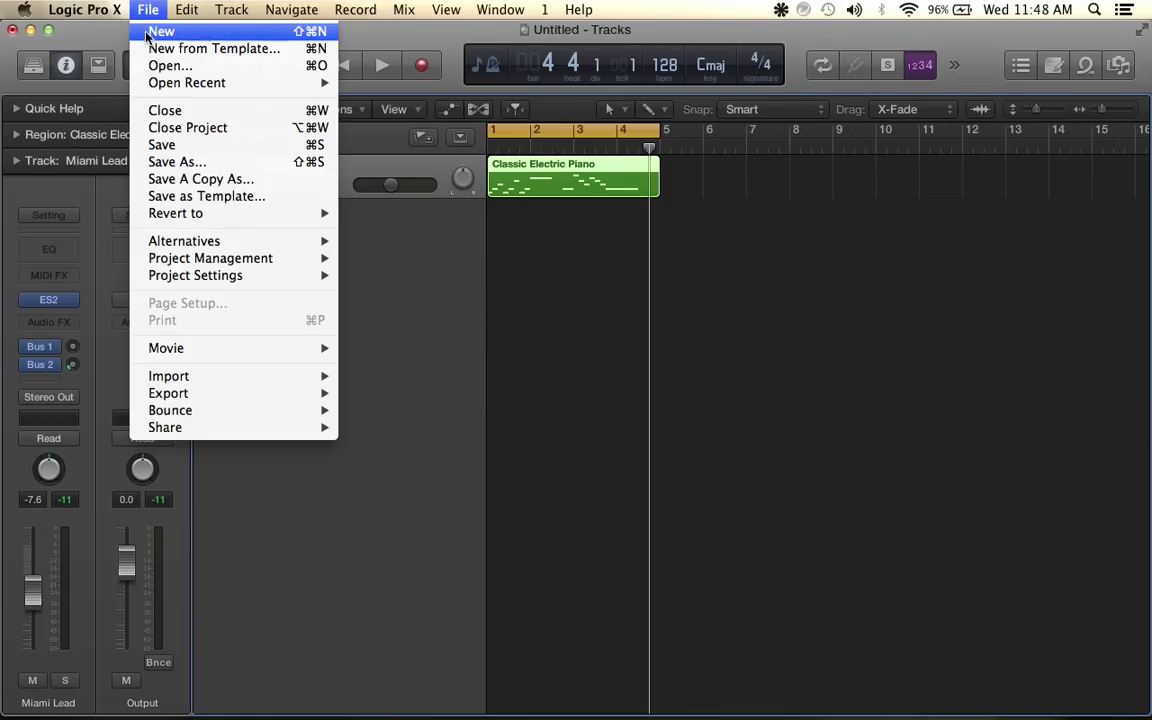
click(478, 300)
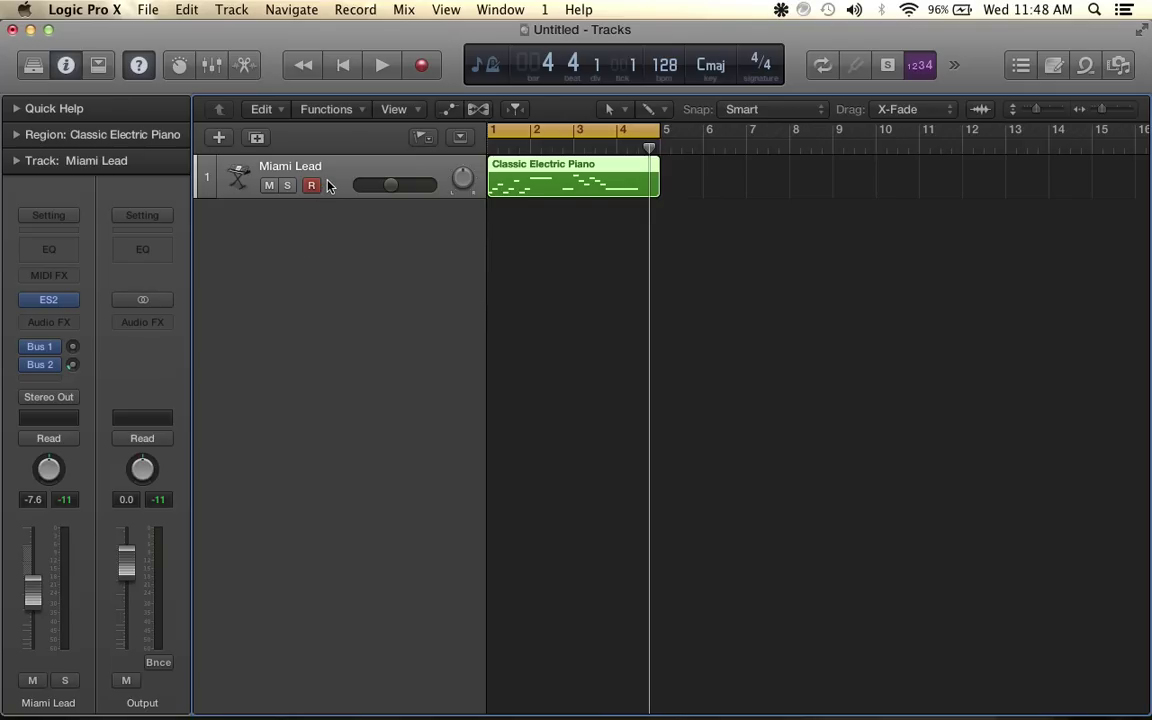
click(62, 299)
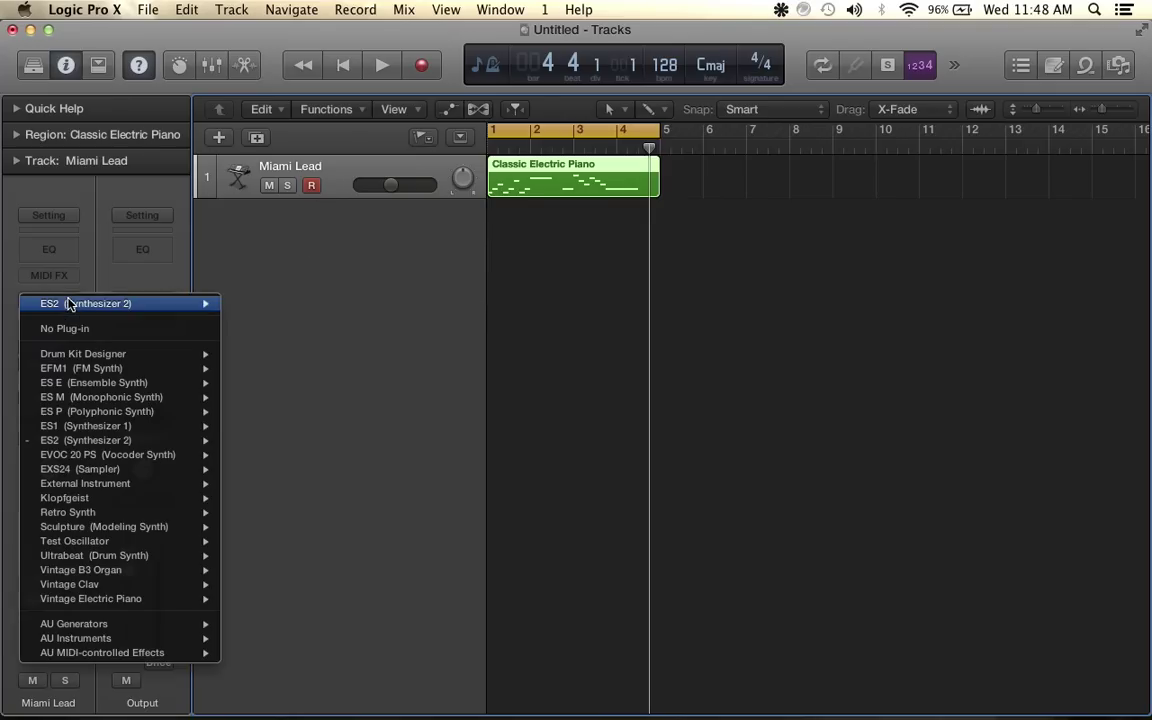
mouse_move(70, 305)
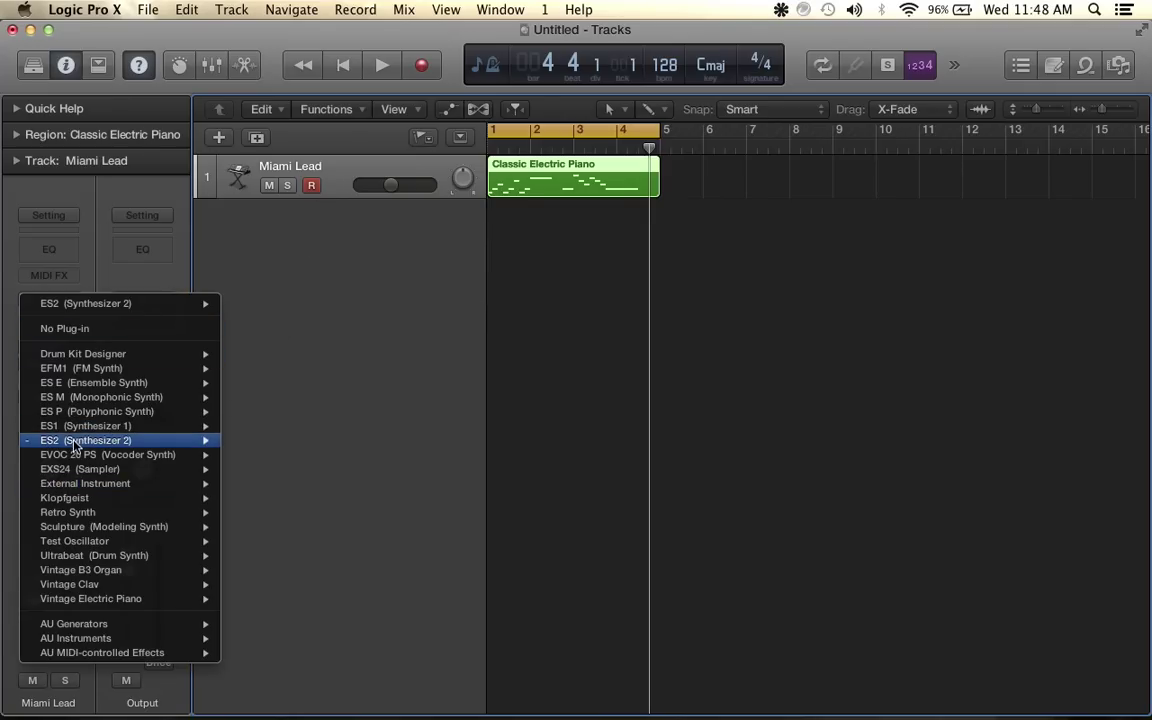
click(450, 476)
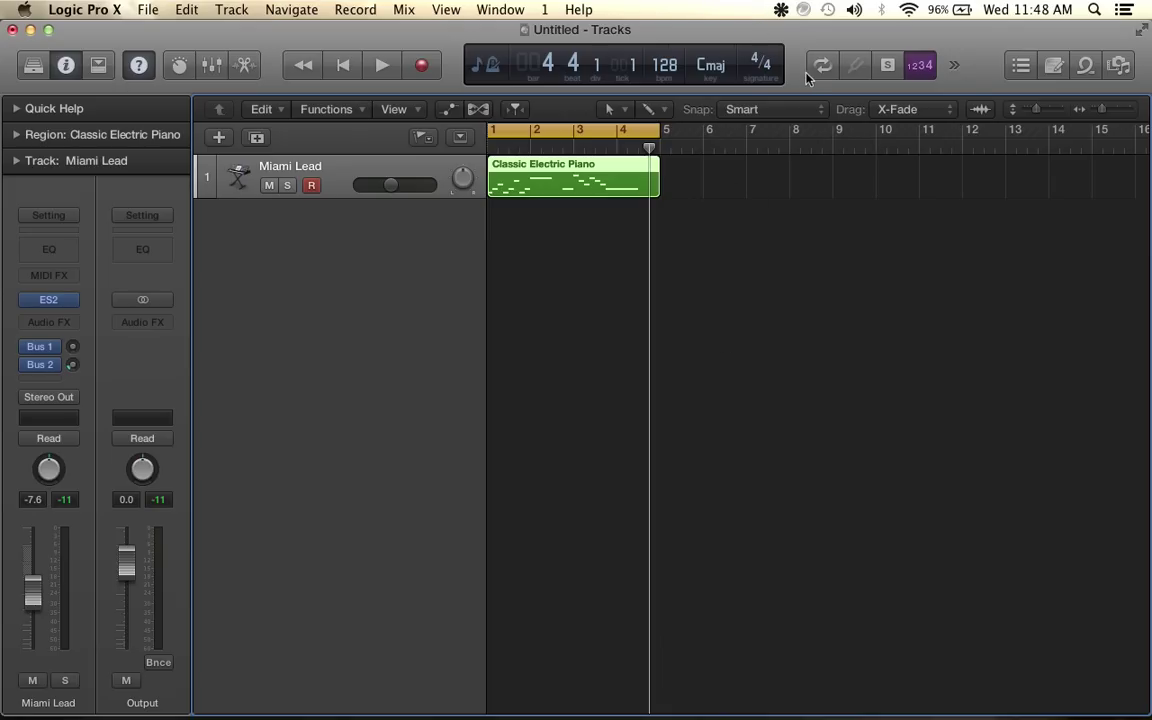
click(800, 110)
click(648, 350)
drag(665, 66, 665, 63)
drag(665, 66, 663, 83)
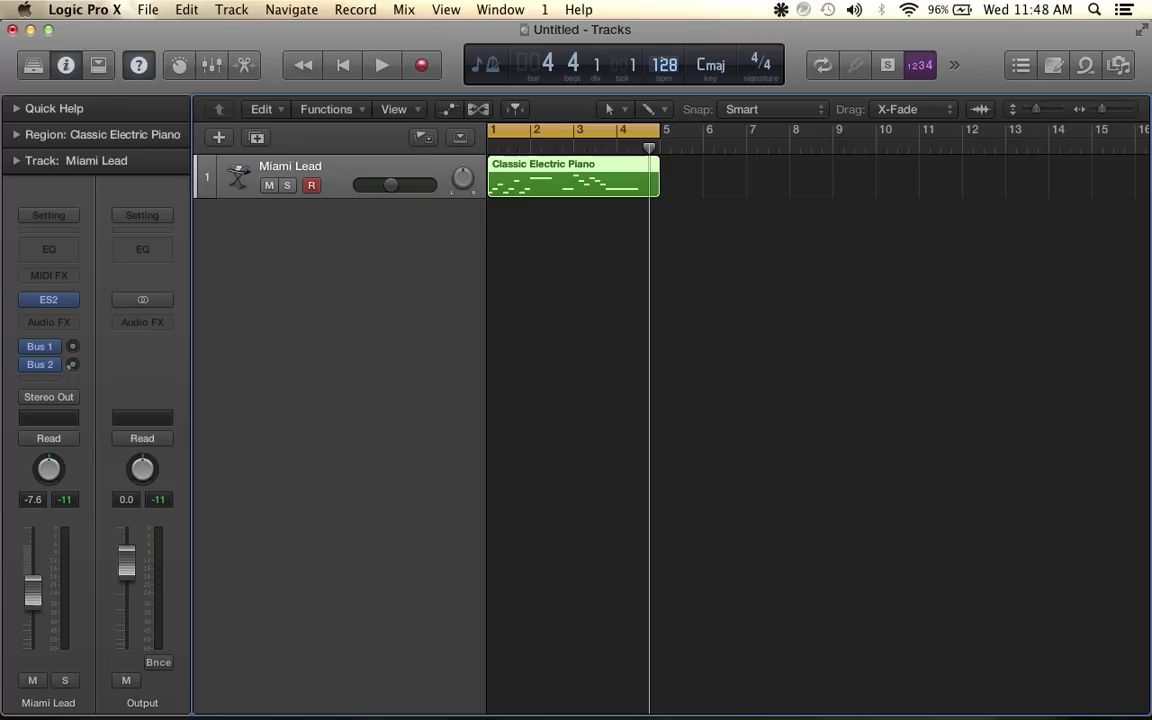
click(779, 109)
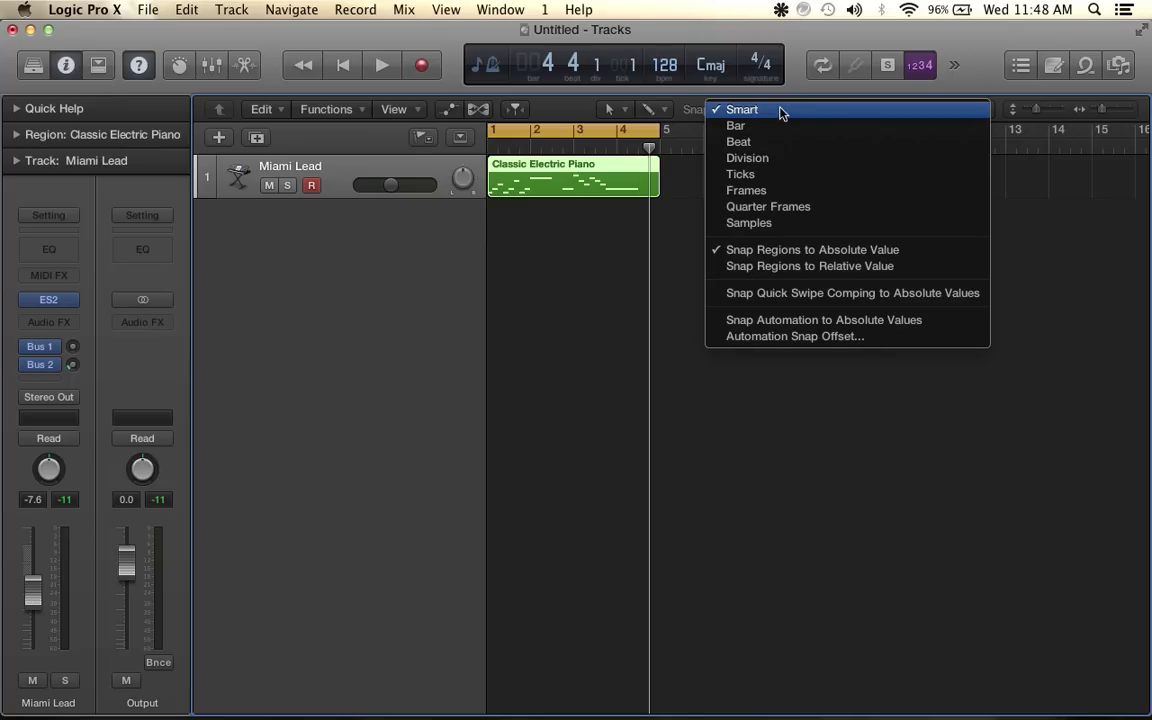
click(760, 250)
click(648, 109)
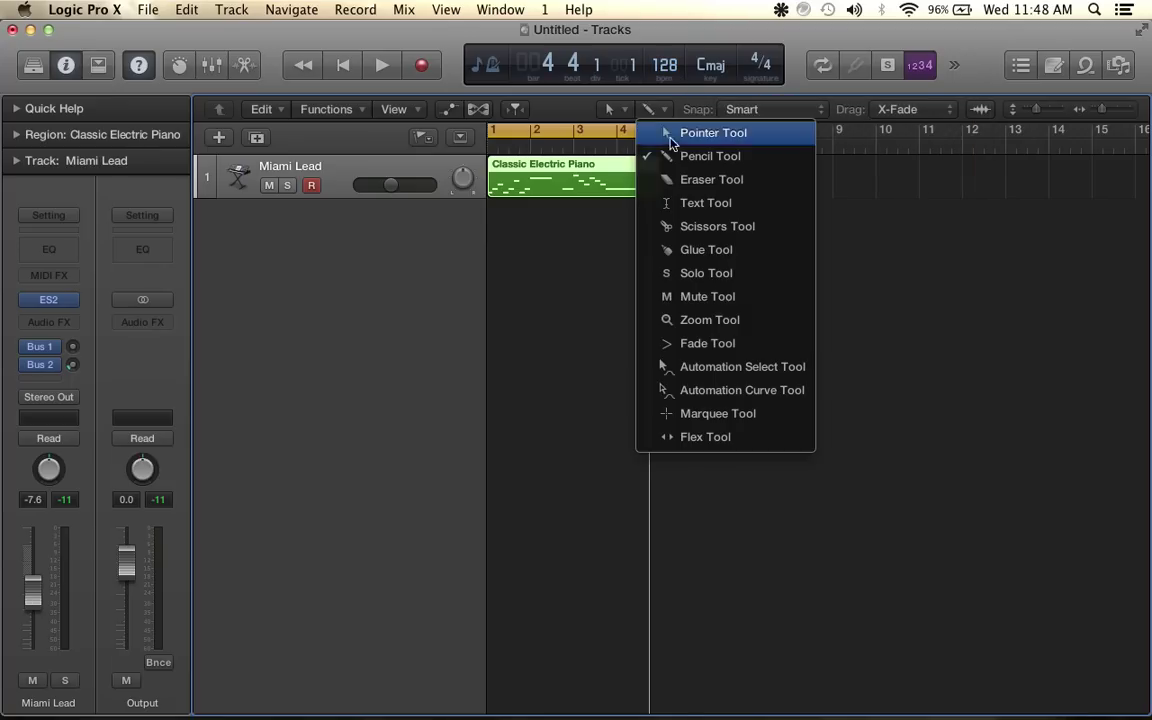
click(673, 163)
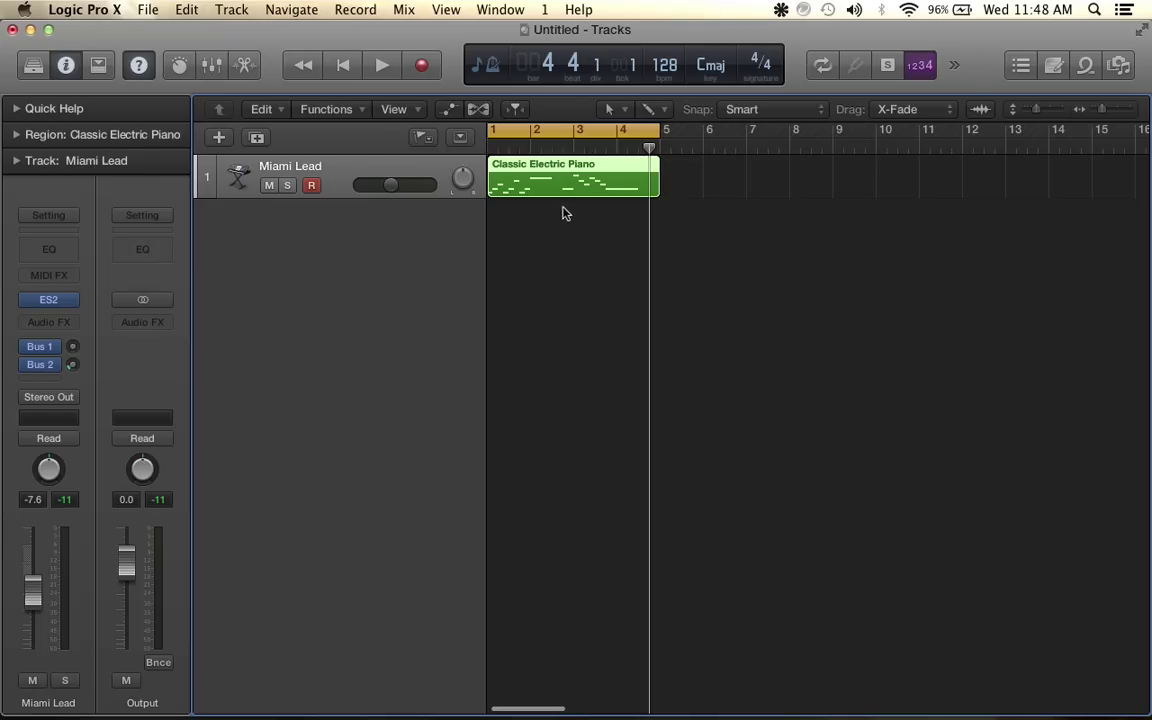
Remove the instrument plug-in from the Miami Lead track and insert a fresh stereo ES2 synthesizer
click(72, 305)
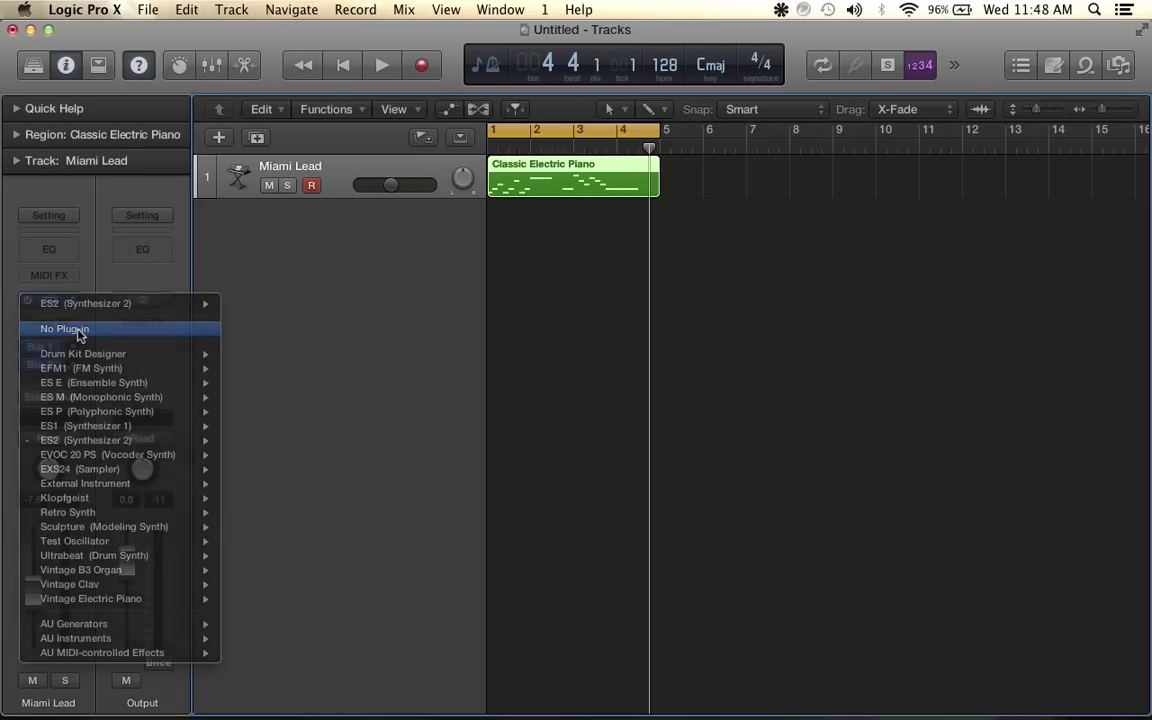
click(64, 329)
click(72, 303)
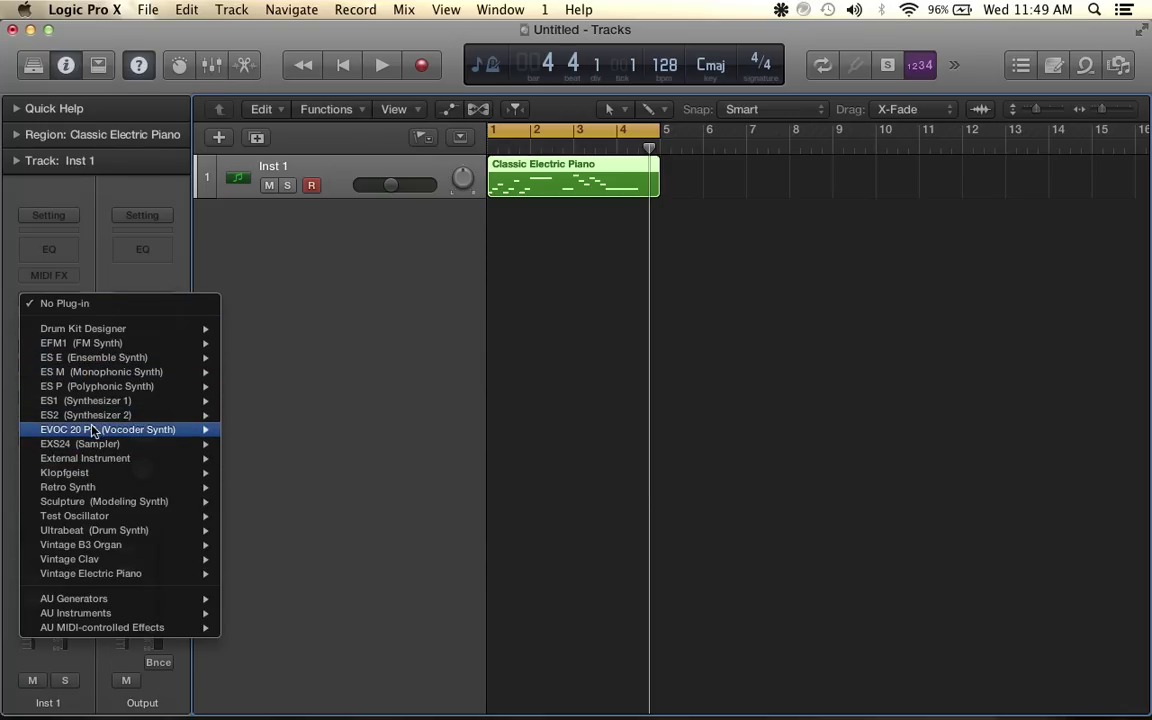
mouse_move(160, 400)
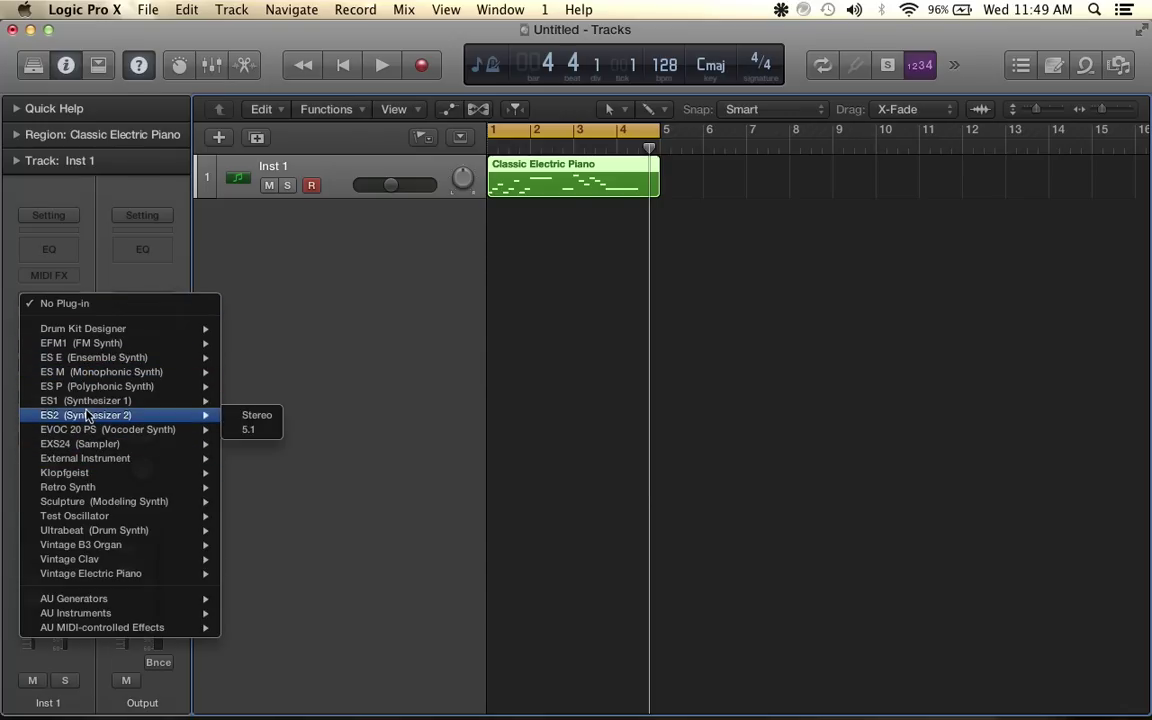
click(257, 428)
Load the Miami Lead preset from ES2's Synth Leads, set the voice mode to Poly and close the plug-in window
click(268, 102)
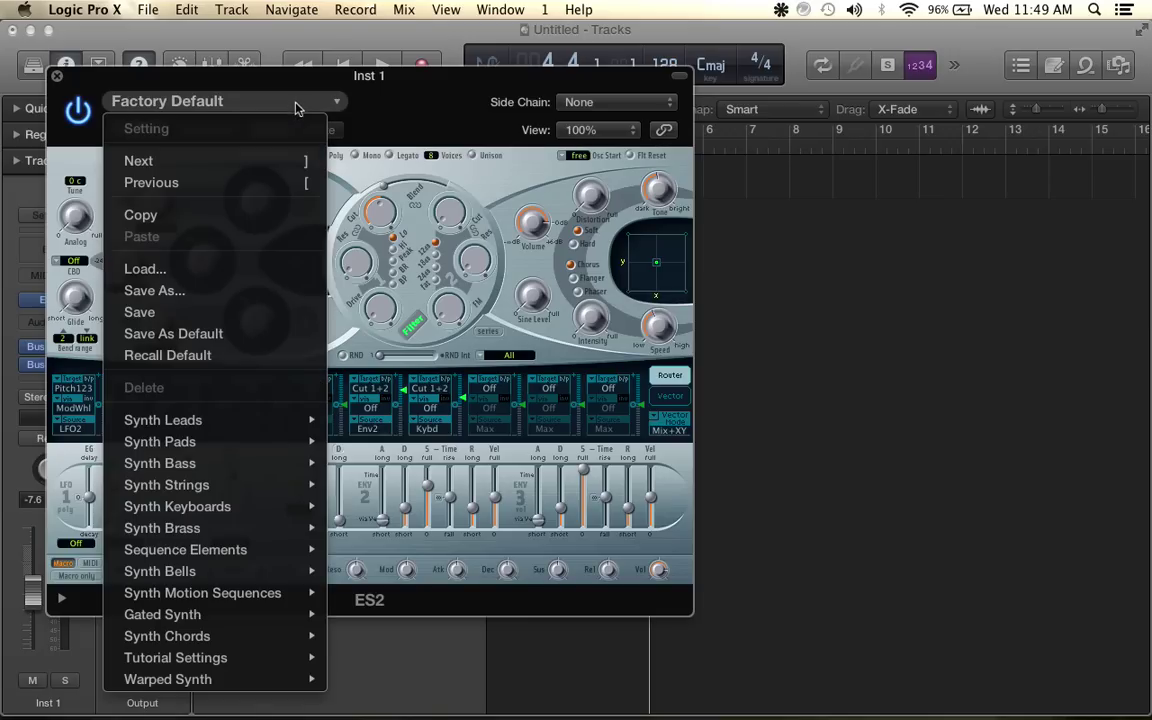
mouse_move(220, 420)
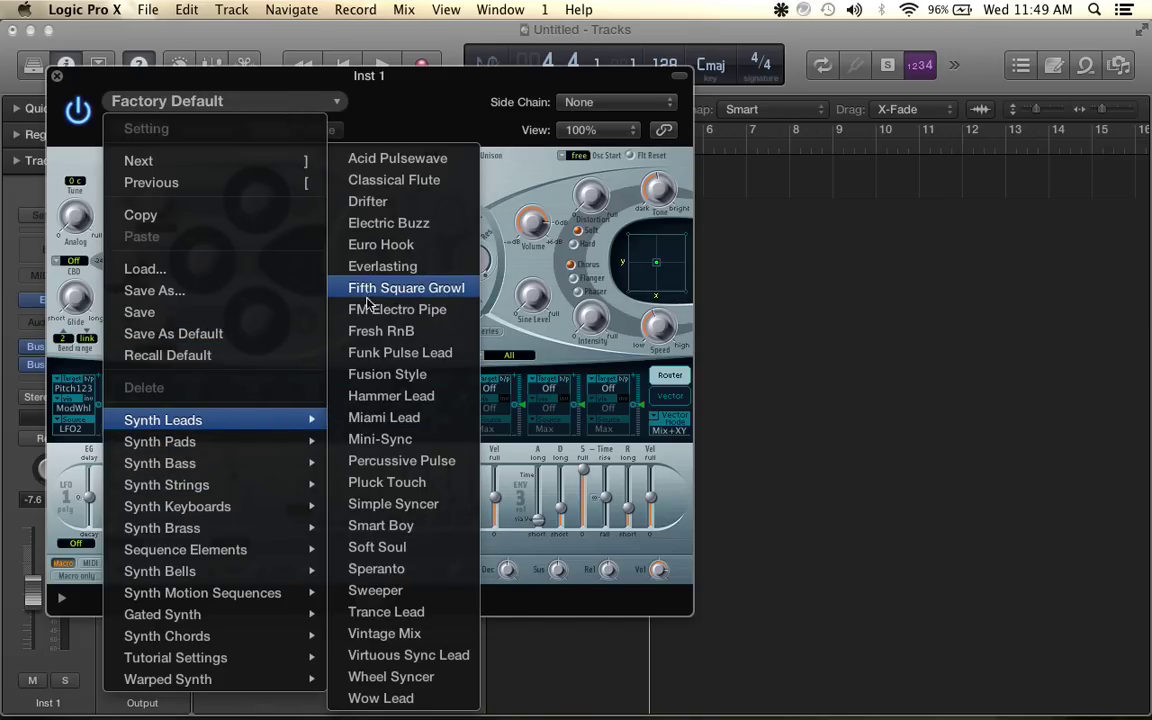
click(384, 417)
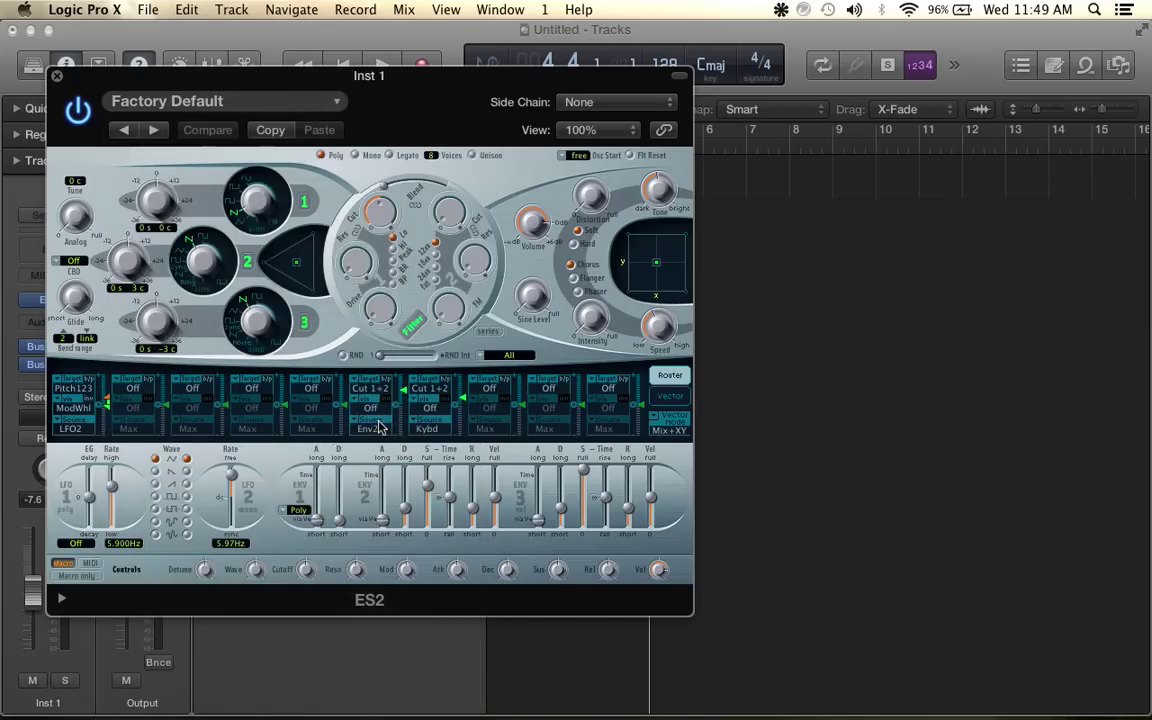
click(322, 154)
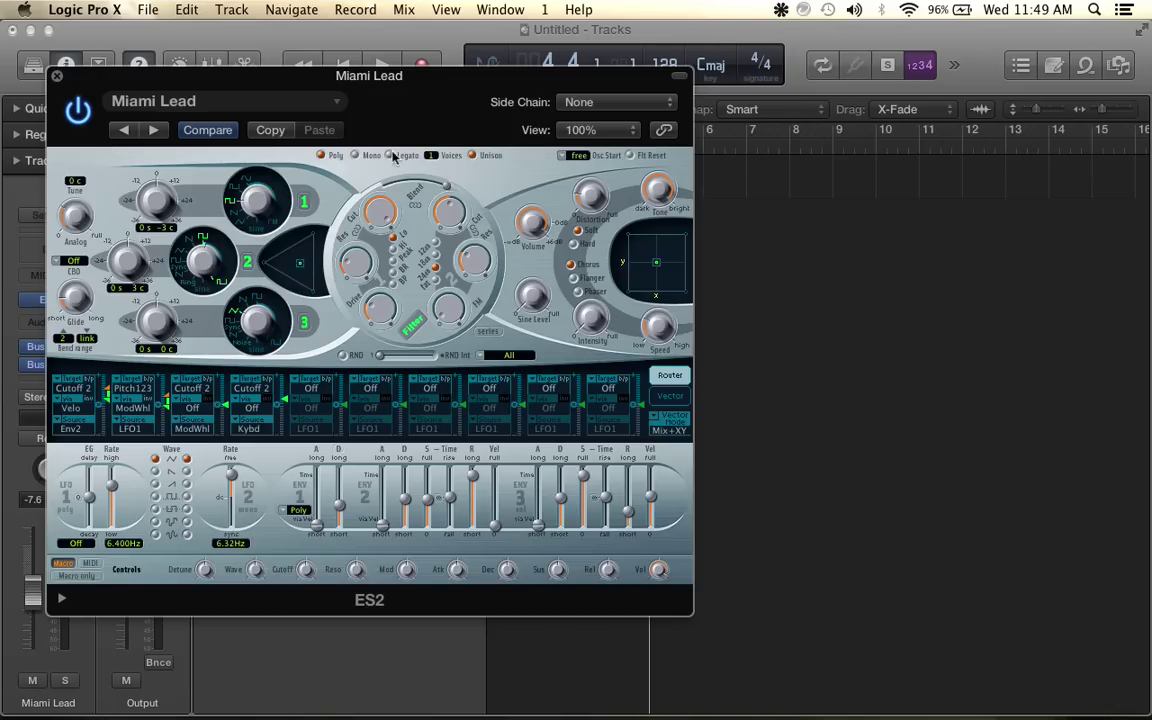
click(57, 76)
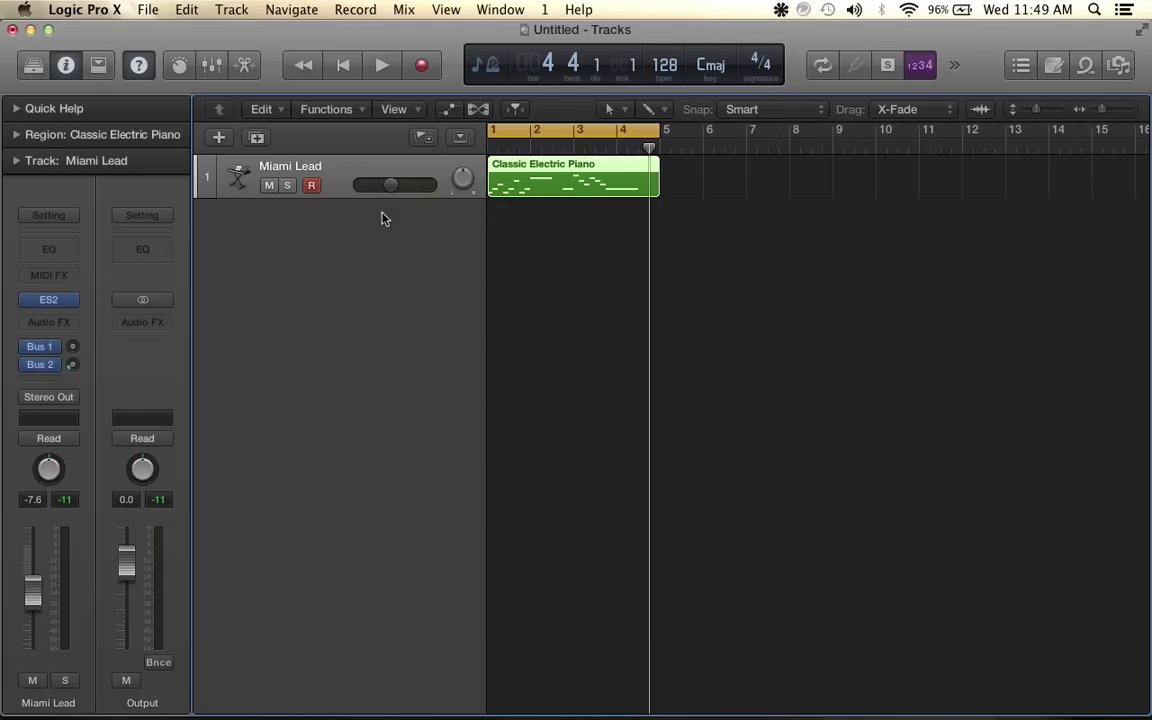
Open the Classic Electric Piano region in the Piano Roll, play it and lower the Miami Lead track's volume to -11.6 dB
double_click(543, 190)
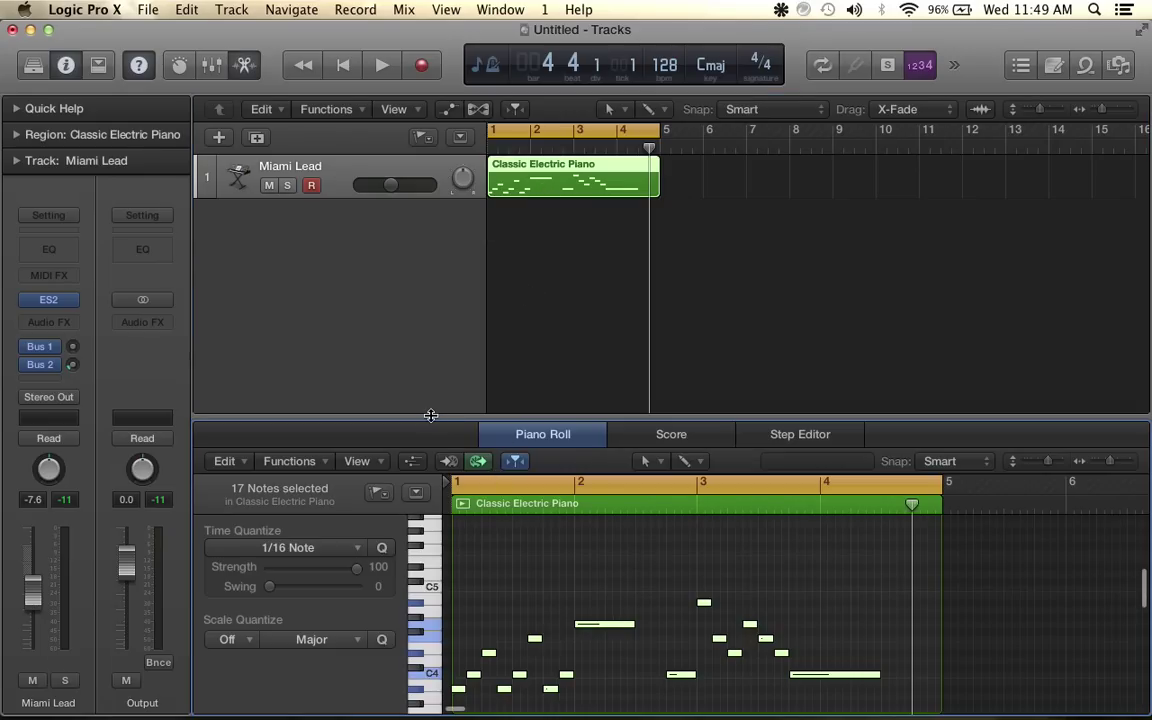
drag(429, 344, 434, 270)
key(space)
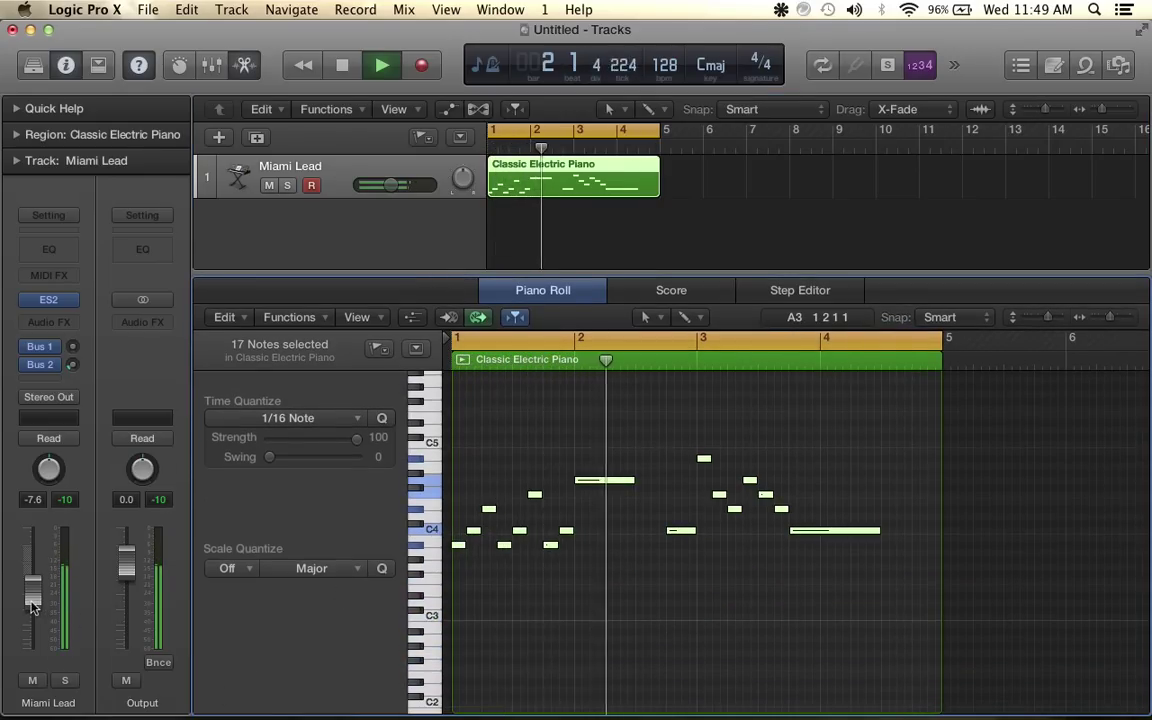
drag(32, 613, 32, 620)
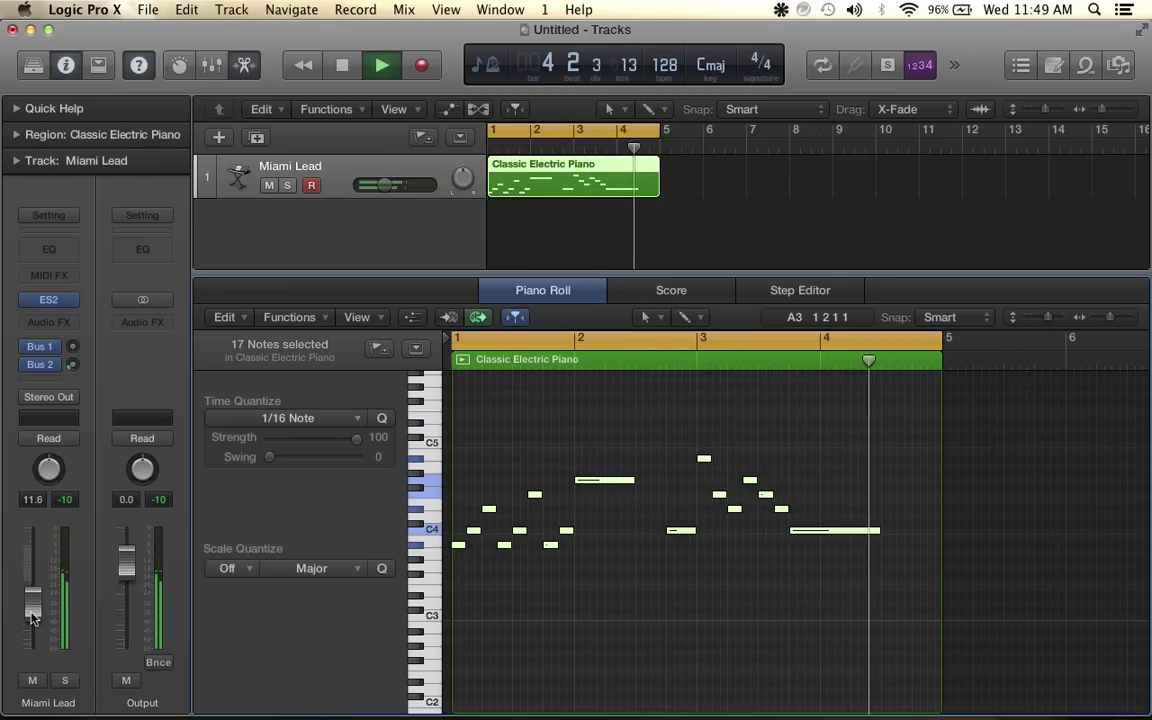
key(space)
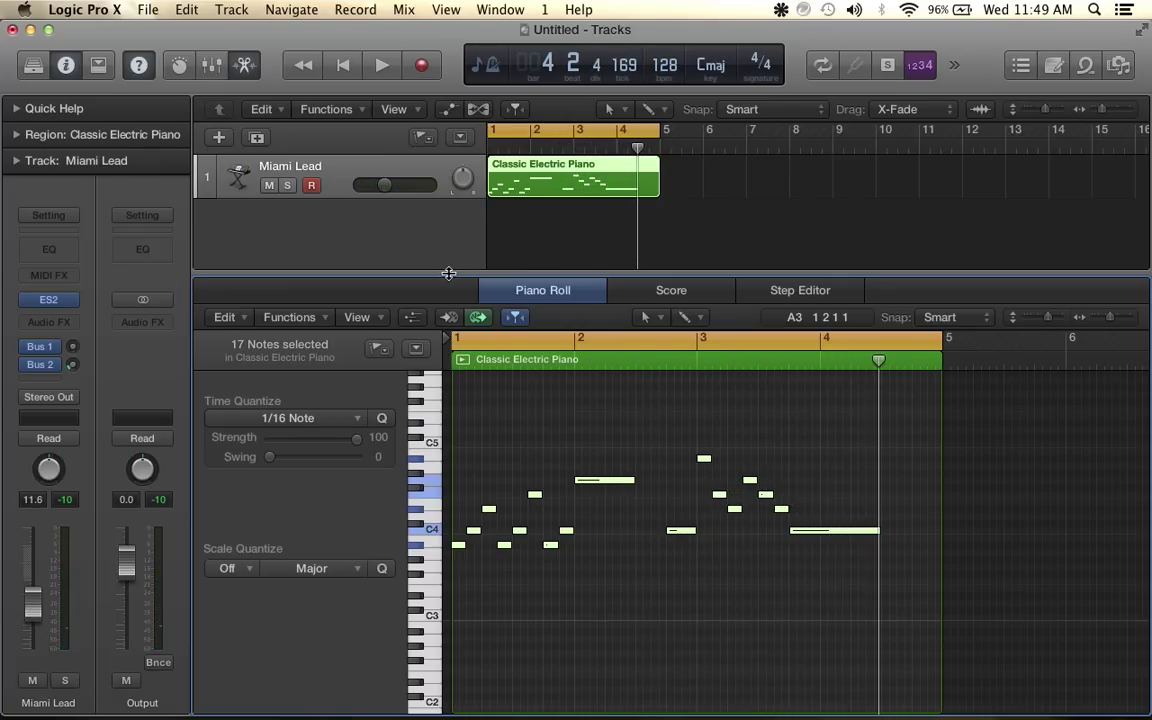
Add a second software instrument track below Miami Lead and turn on cycle mode
drag(449, 272, 500, 464)
click(532, 283)
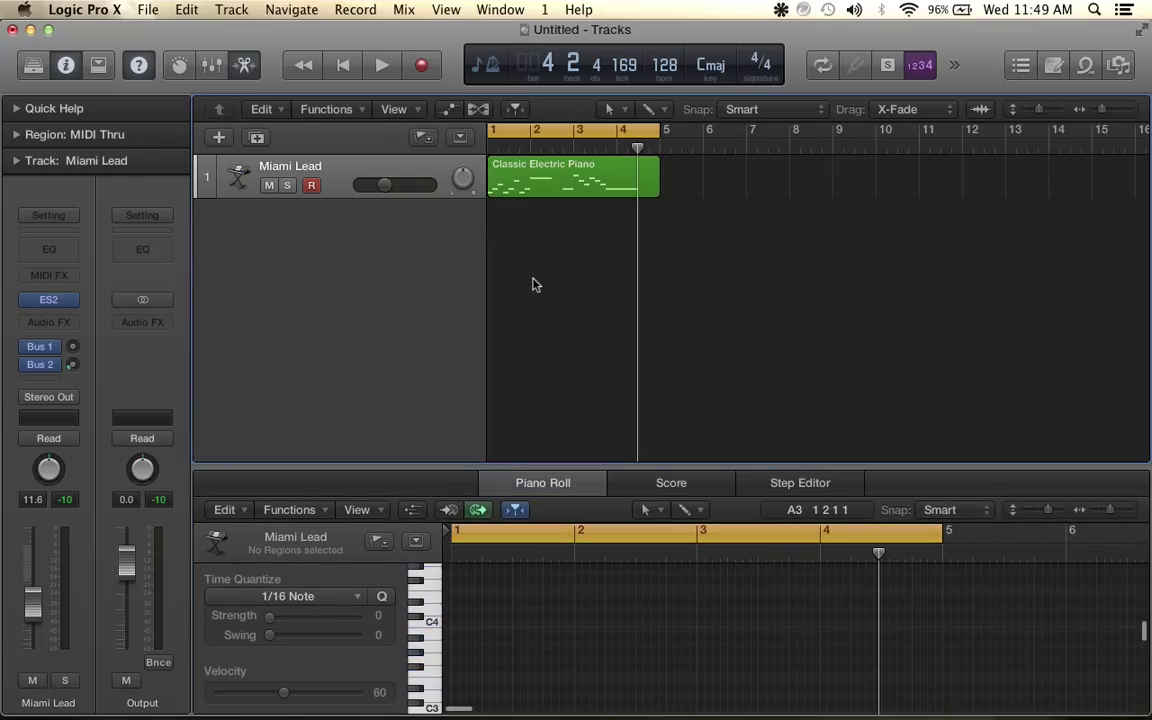
double_click(400, 237)
key(c)
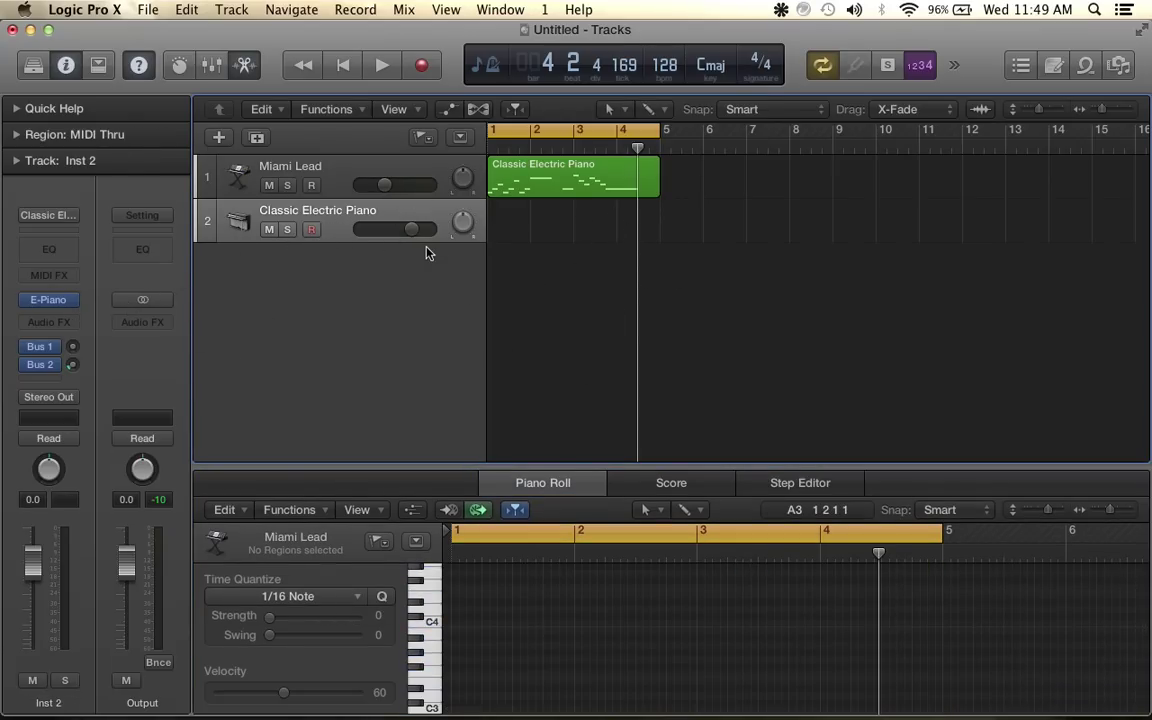
Replace the electric piano instrument on the new second track with a stereo ES2 synthesizer
click(70, 299)
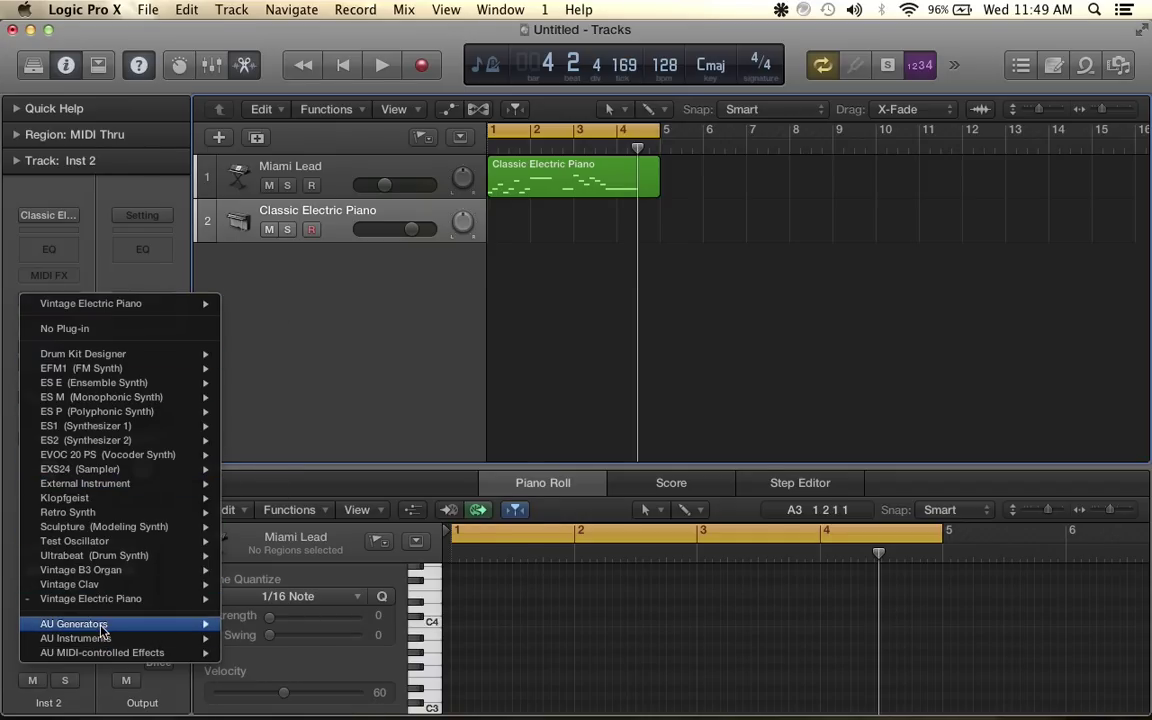
mouse_move(120, 440)
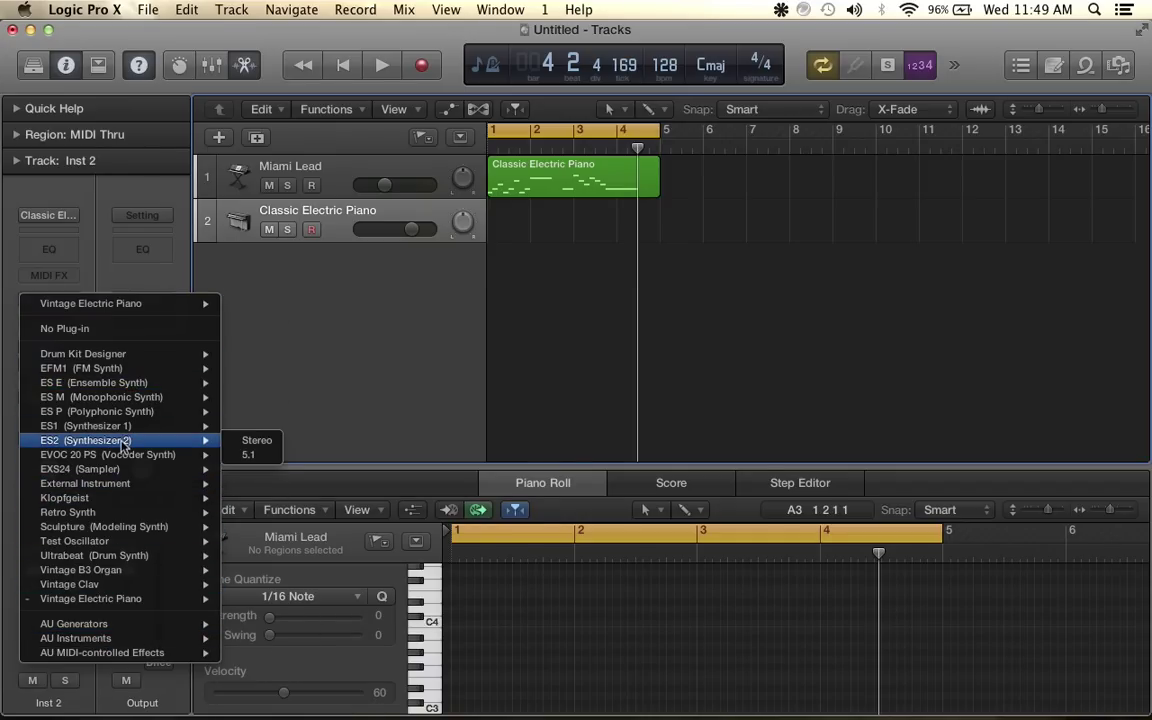
click(272, 444)
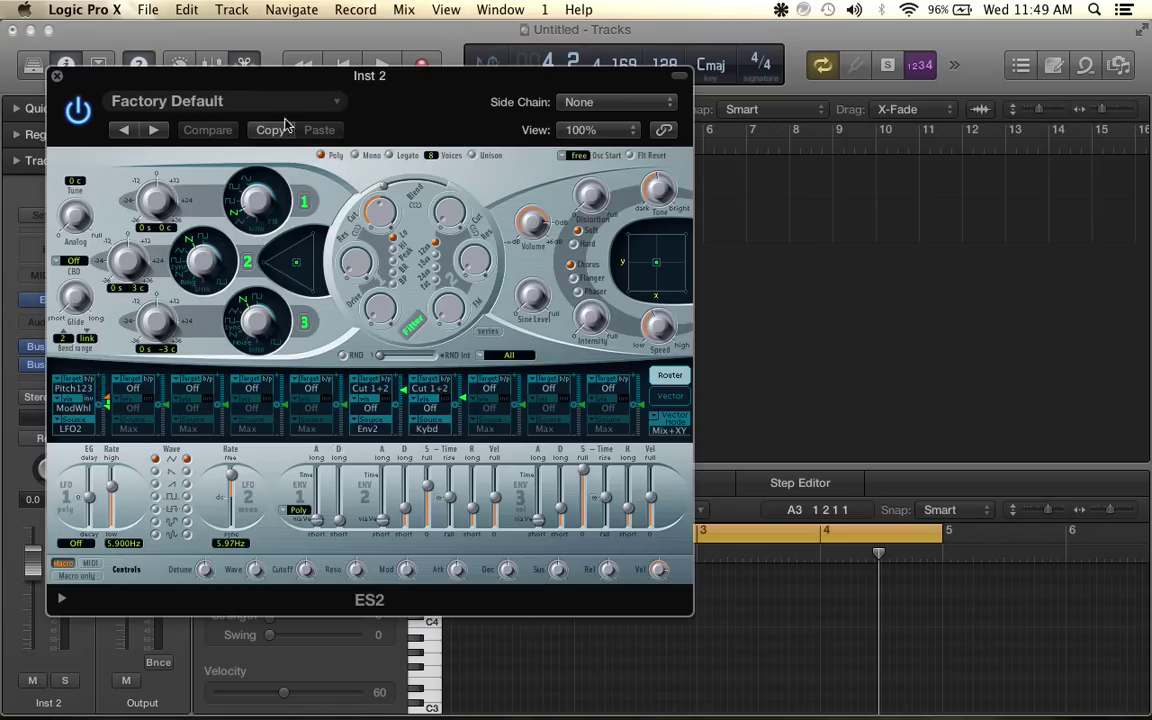
Load the Techno Chords preset from ES2's Synth Chords on the second track and close the plug-in window
click(246, 110)
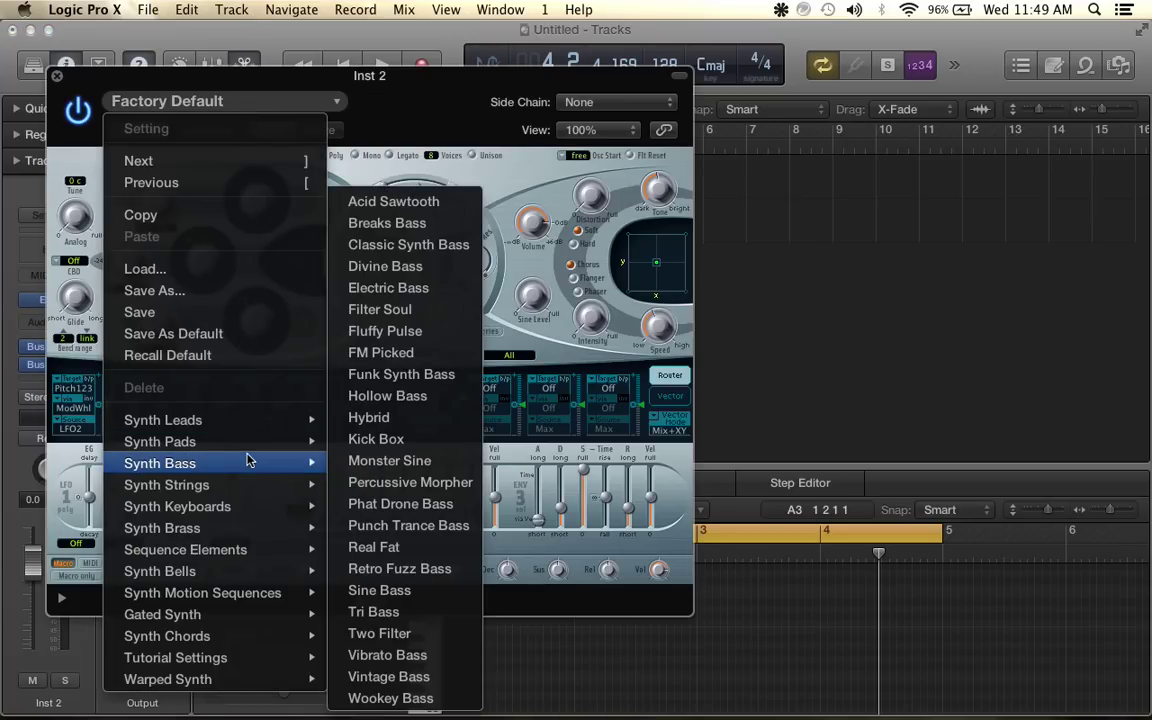
mouse_move(226, 637)
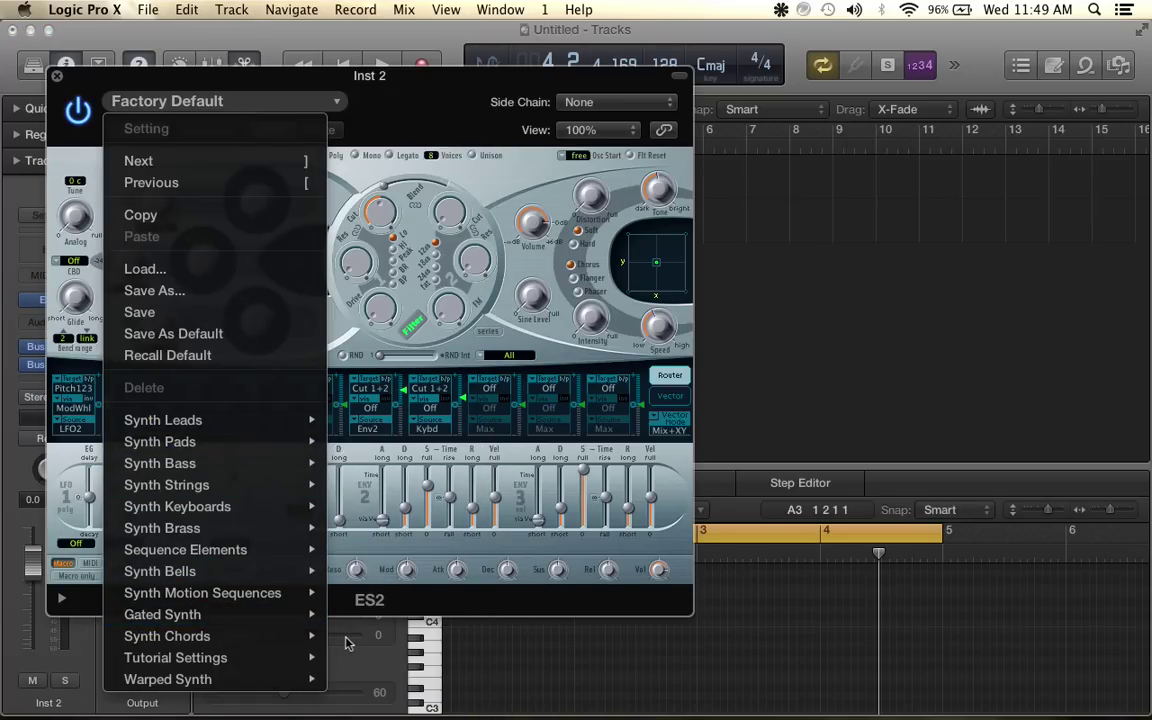
mouse_move(315, 637)
click(378, 697)
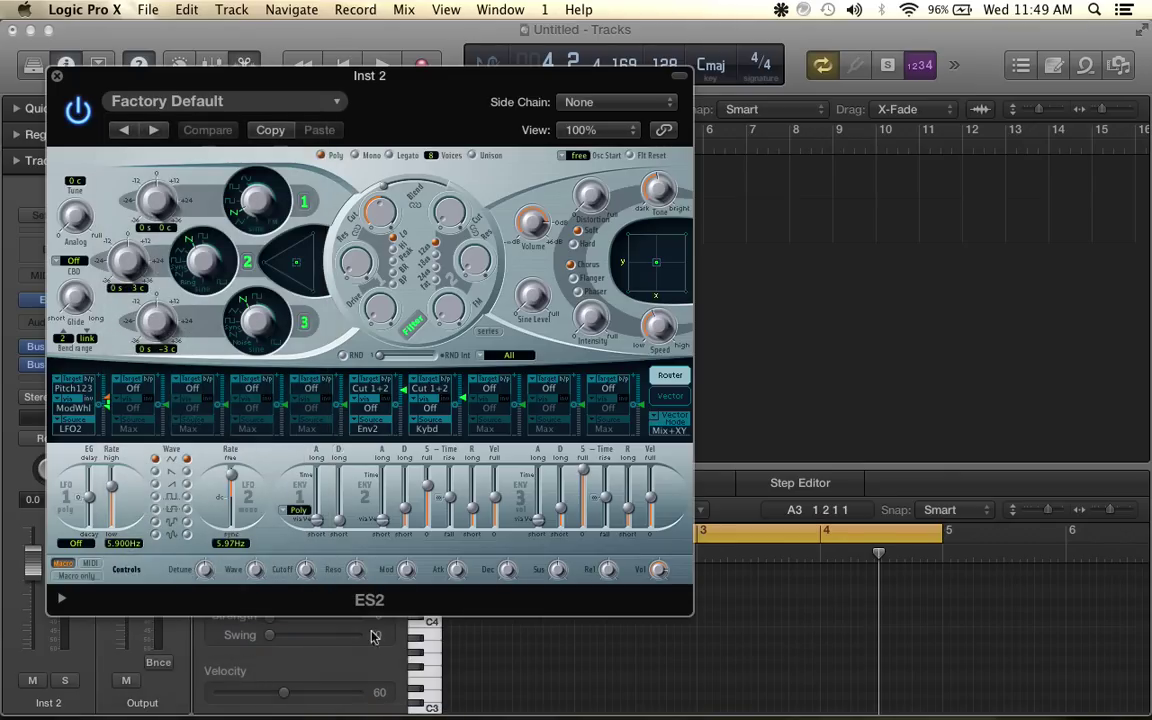
click(57, 77)
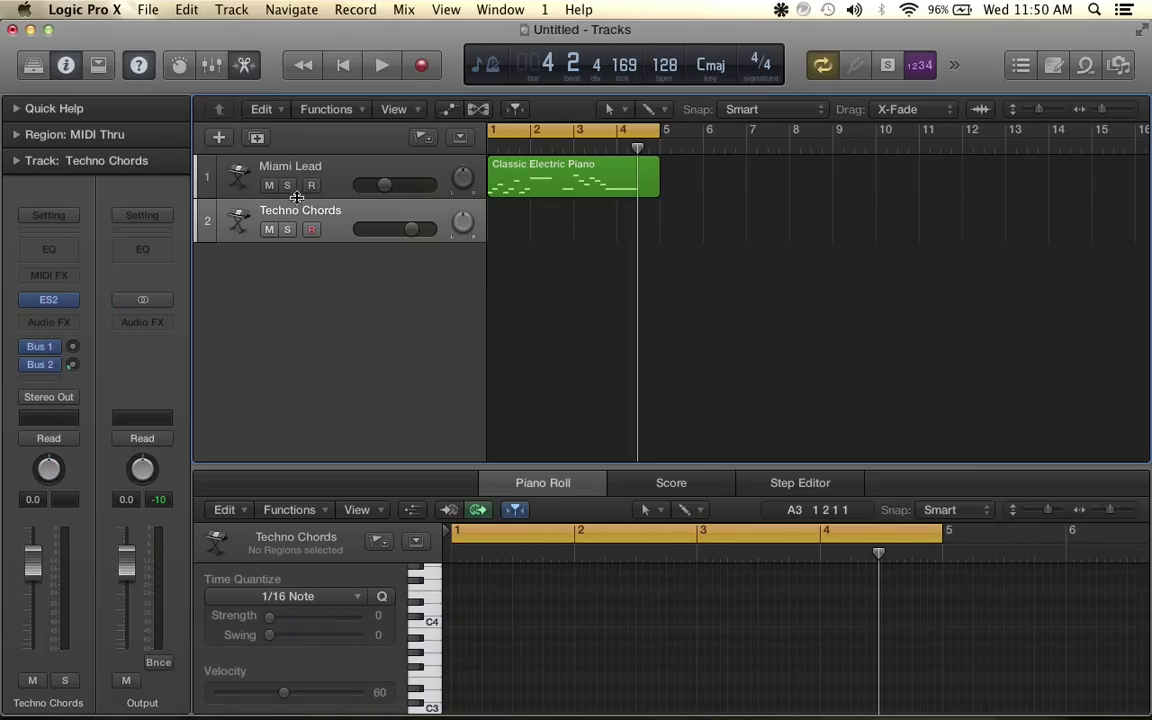
Reopen ES2 on the Techno Chords track, examine oscillator 1's tuning and close the plug-in window
click(55, 302)
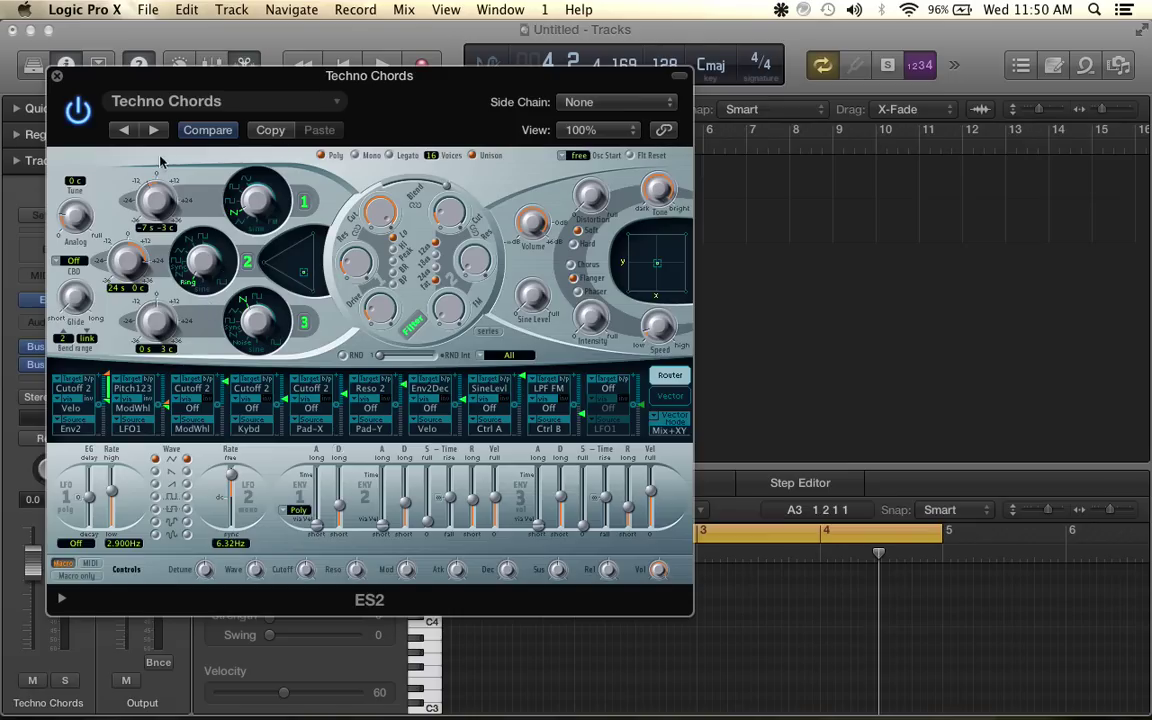
drag(157, 213, 148, 198)
click(57, 76)
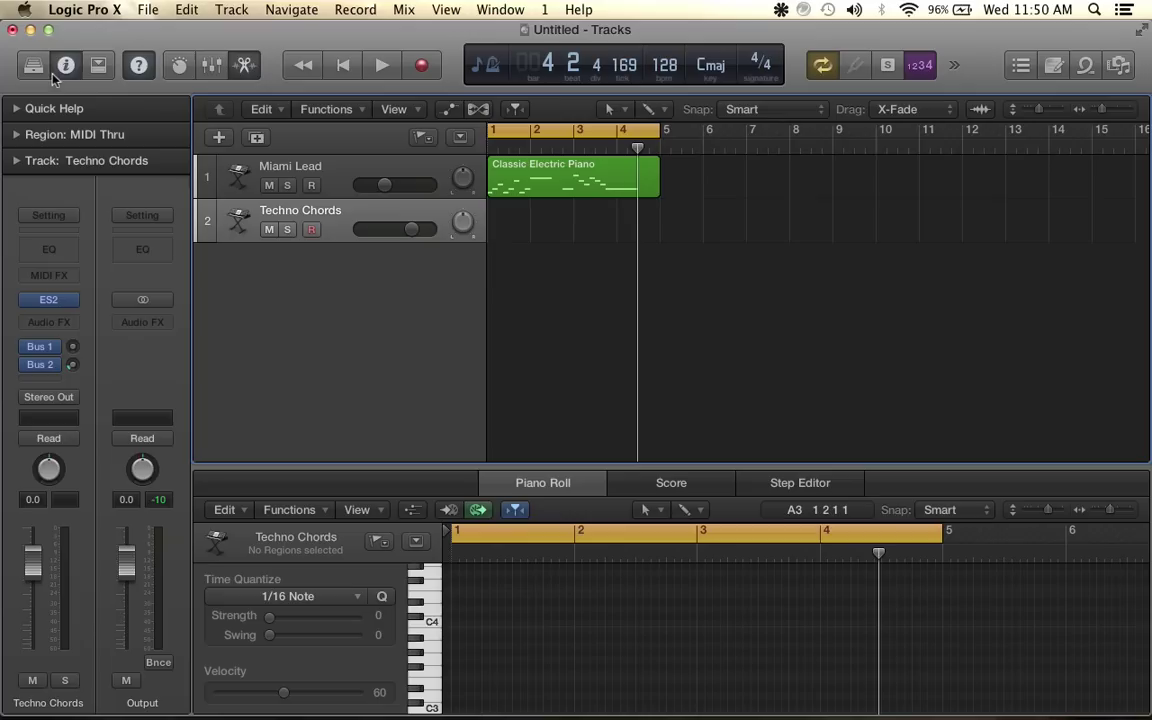
Create an empty MIDI region on the Techno Chords track from bar 1 to bar 5 and enlarge the Piano Roll
click(515, 229)
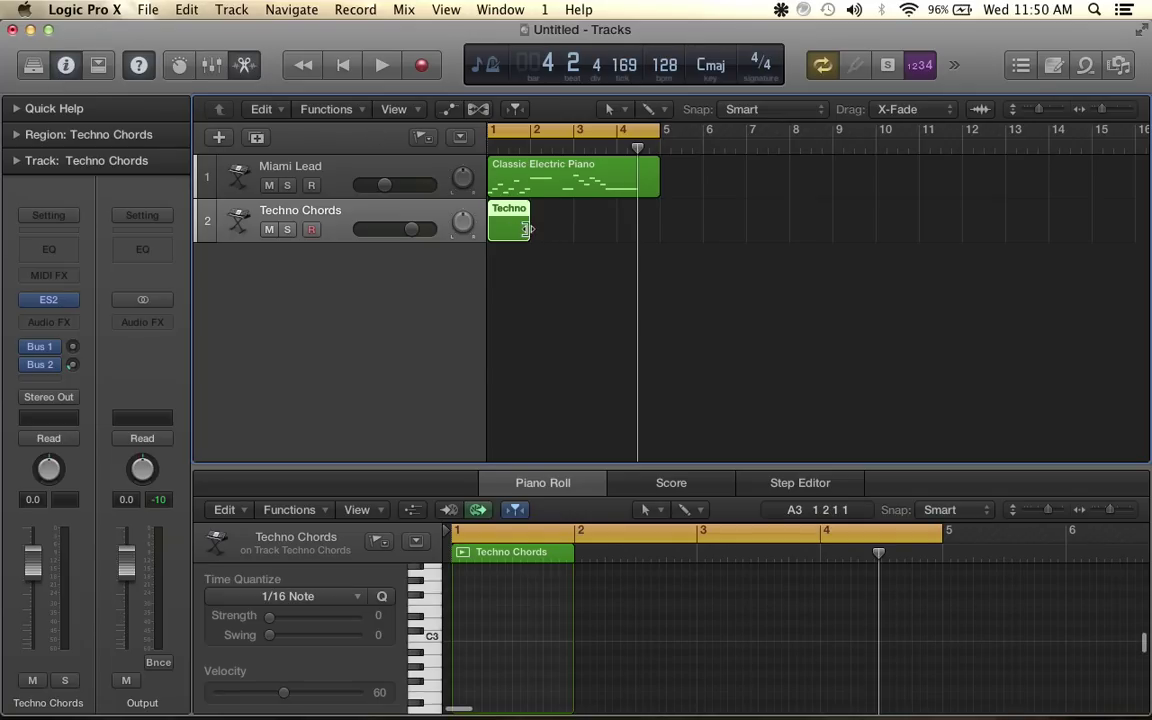
drag(530, 228, 659, 232)
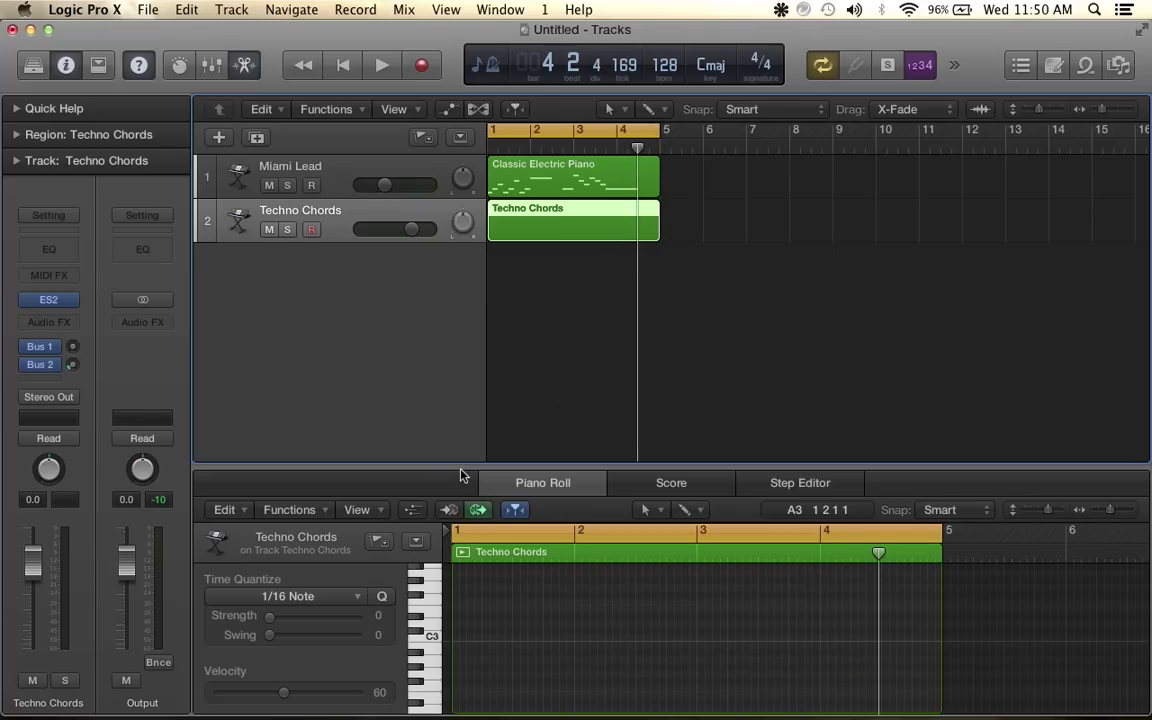
drag(455, 468, 435, 304)
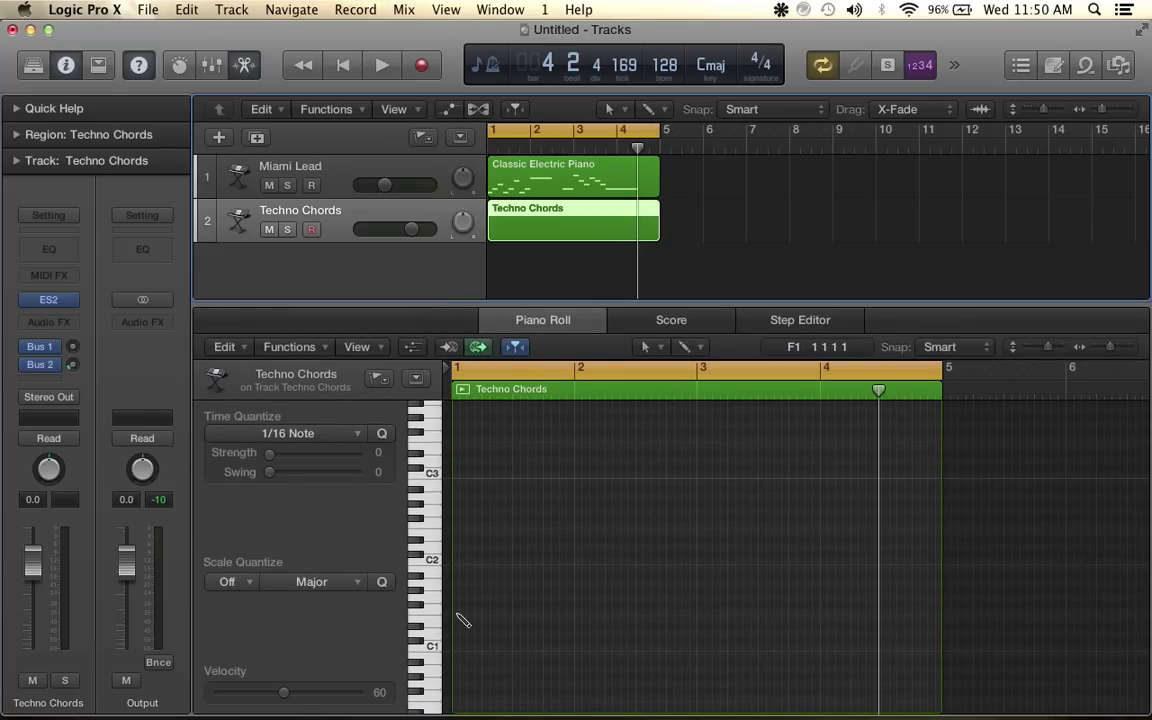
Draw three consecutive F1 eighth notes from the start of bar 1 in the Techno Chords region, playing back briefly
scroll(457, 614, up, 5)
scroll(457, 614, left, 10)
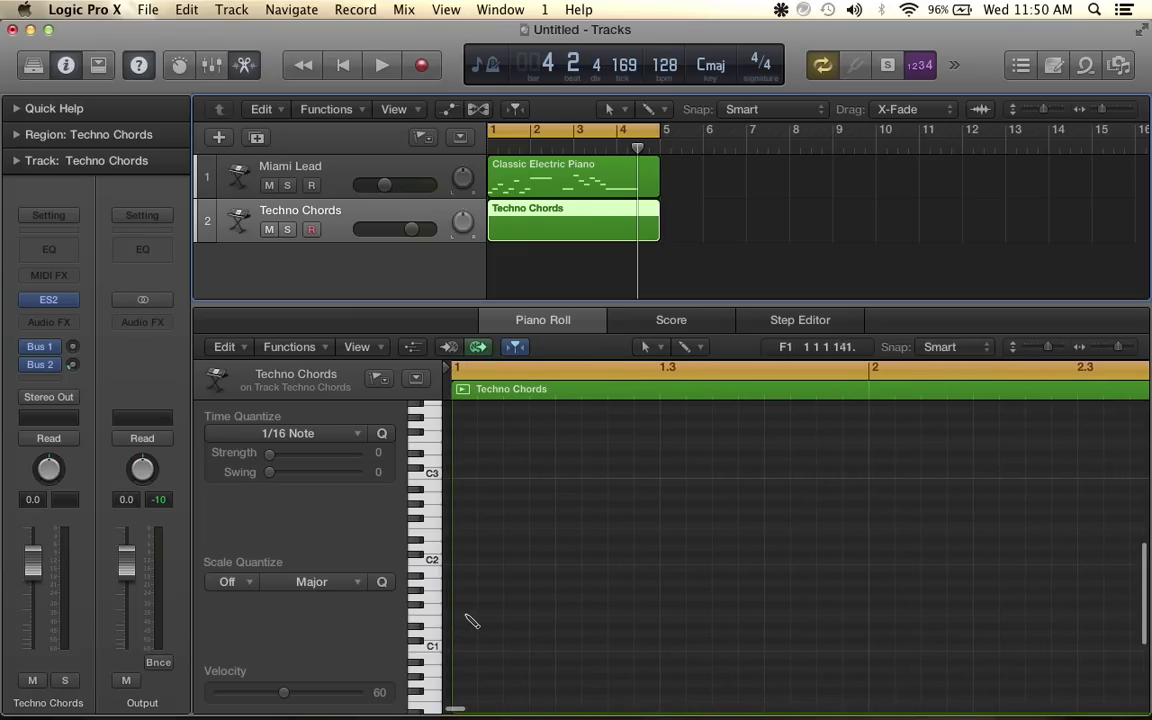
click(466, 612)
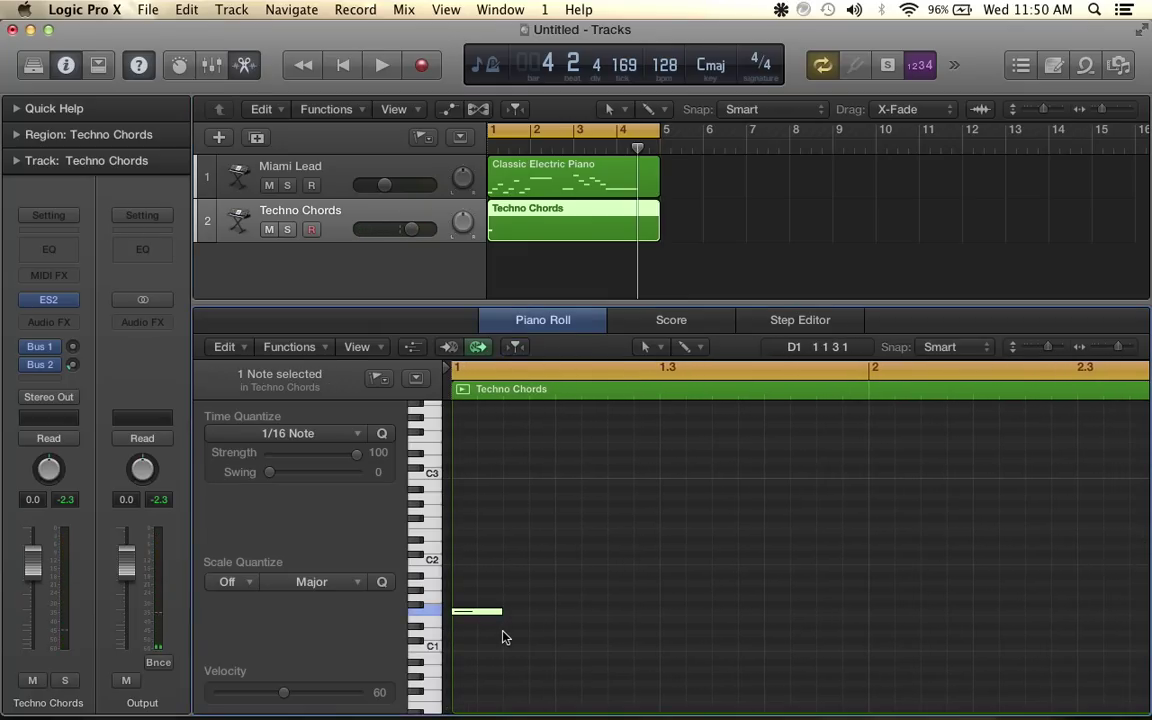
key(space)
key(space)
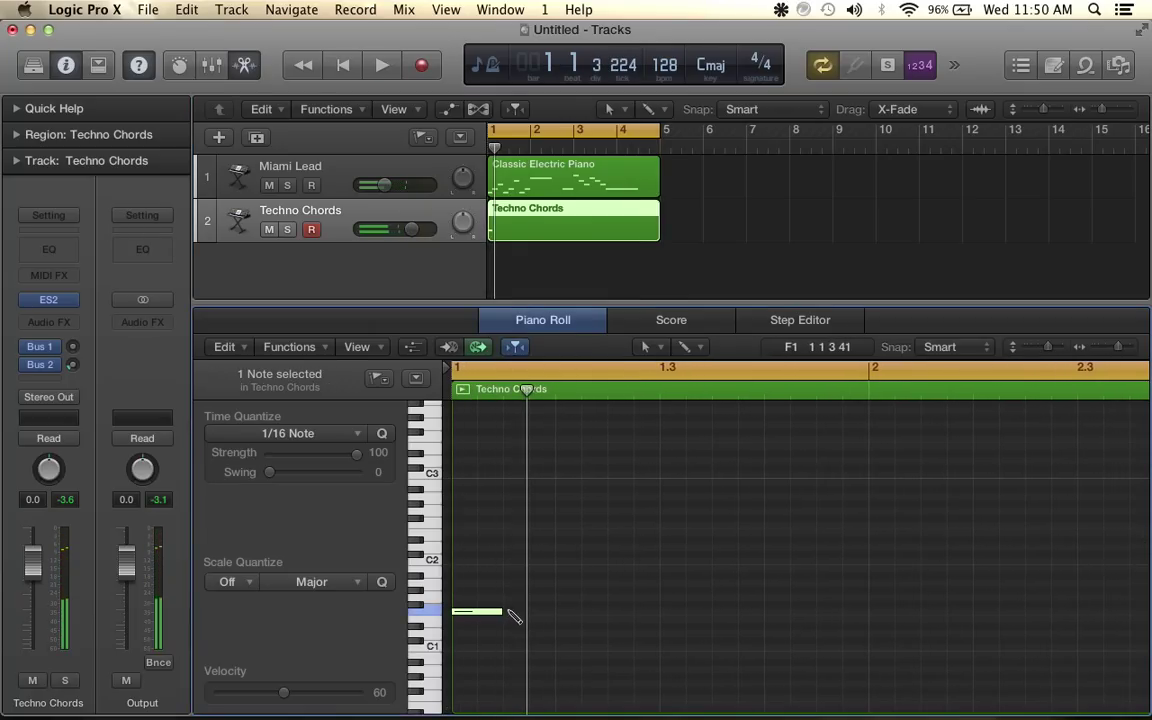
click(513, 612)
click(562, 612)
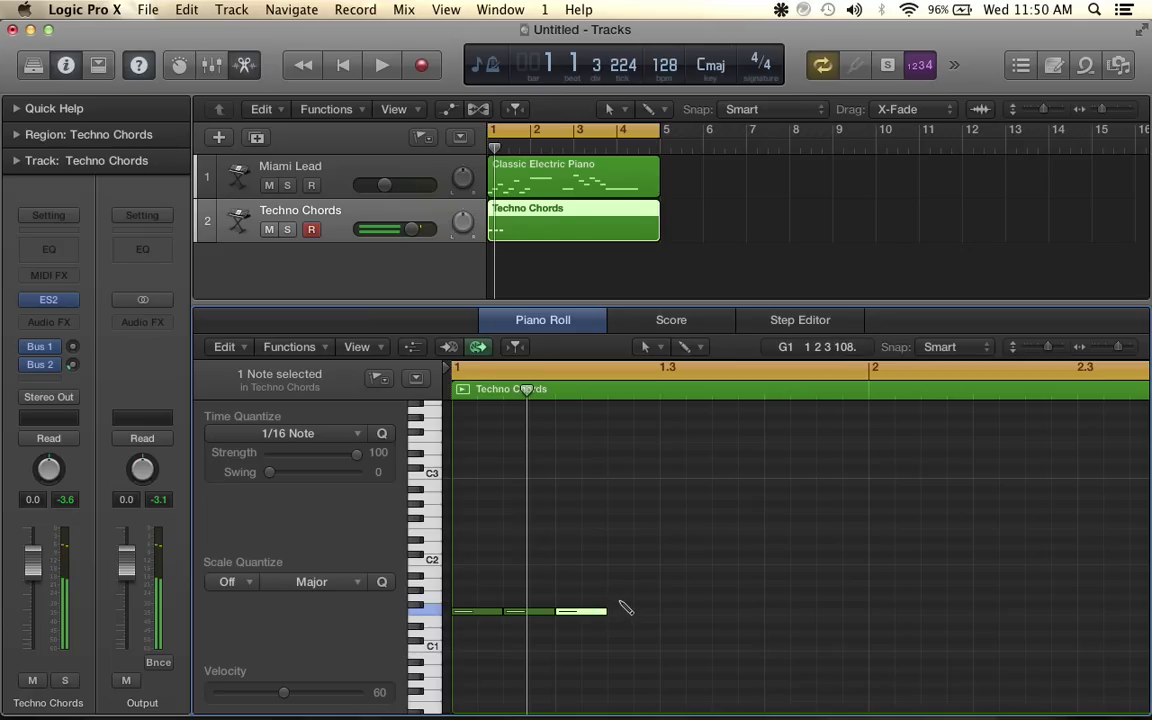
Draw three G1 eighth notes directly after the F1 notes in bar 1 and play the part back
click(617, 598)
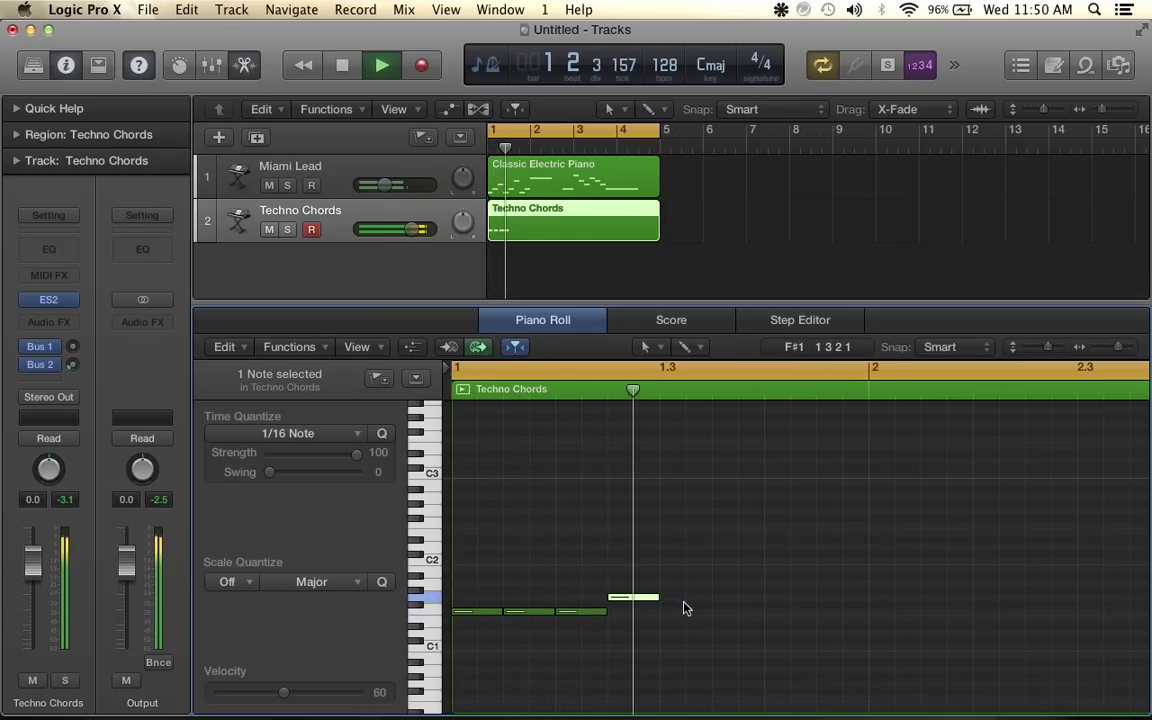
click(668, 598)
click(724, 599)
key(space)
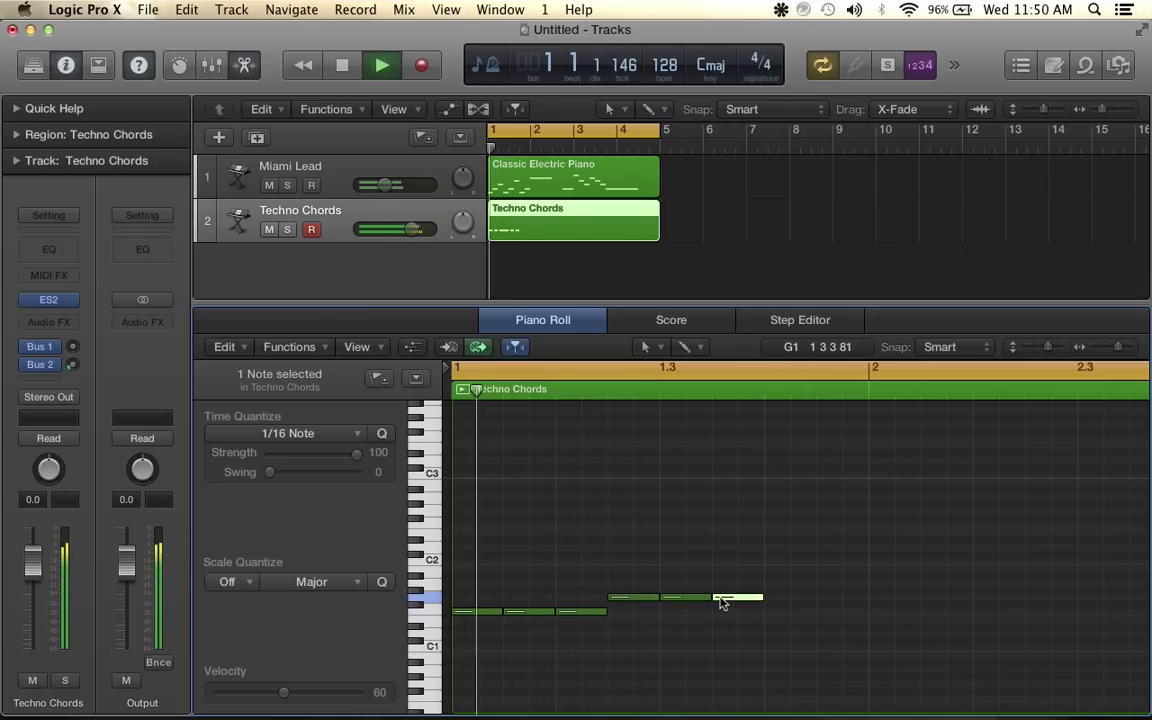
key(space)
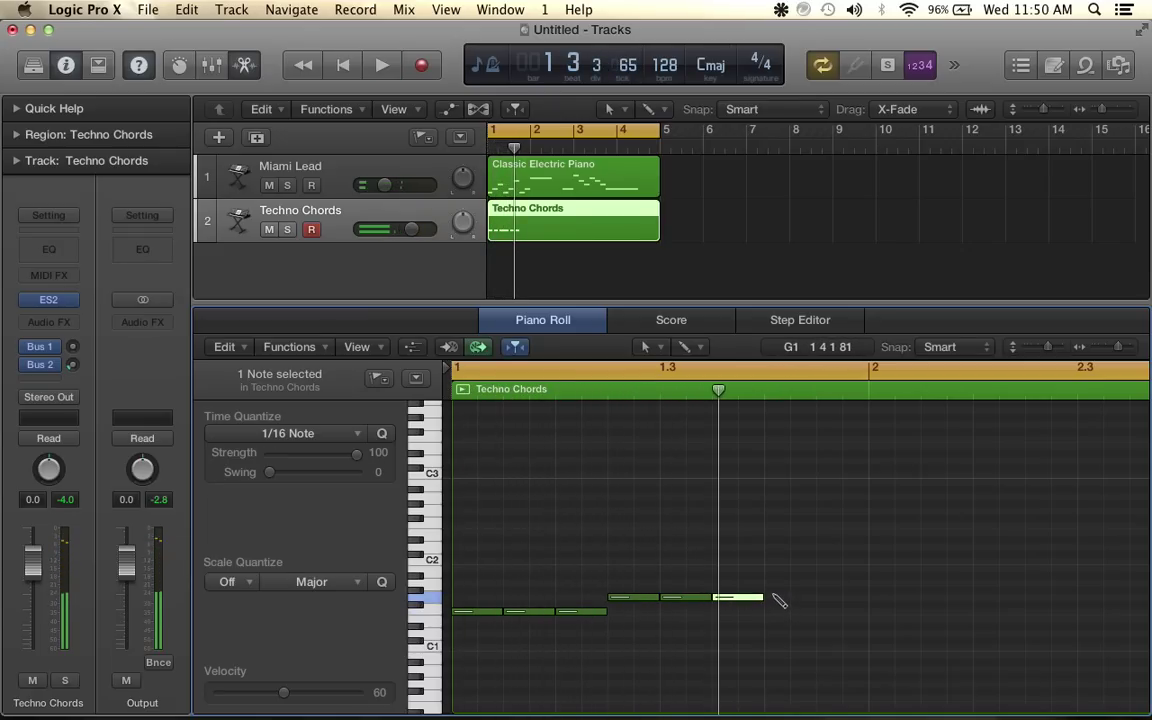
Draw five G#1 eighth notes directly after the G1 notes, running from the end of bar 1 into bar 2
click(773, 584)
drag(775, 586, 774, 597)
scroll(774, 597, right, 3)
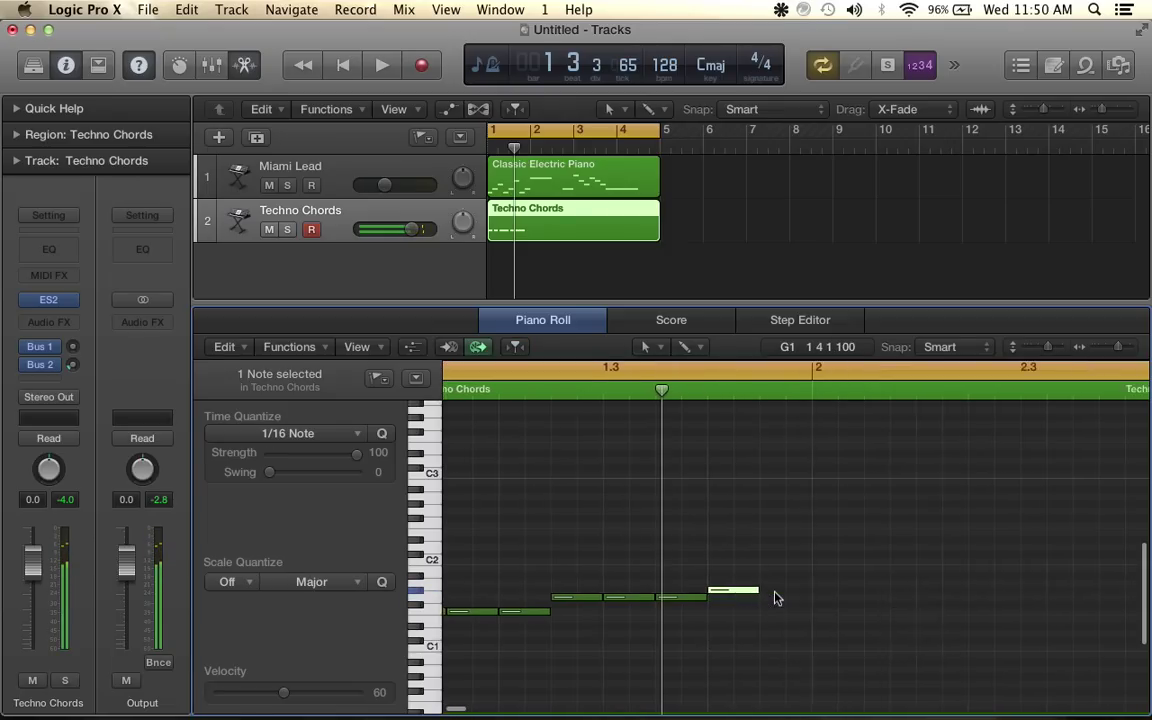
click(716, 590)
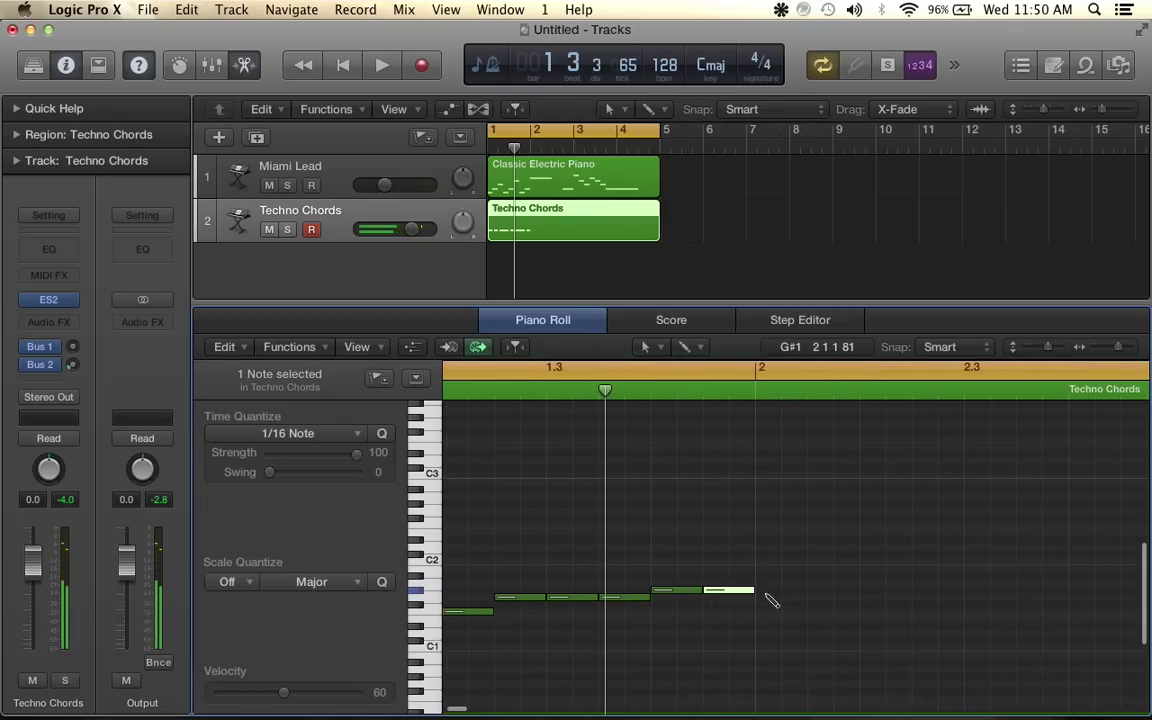
click(772, 590)
click(825, 591)
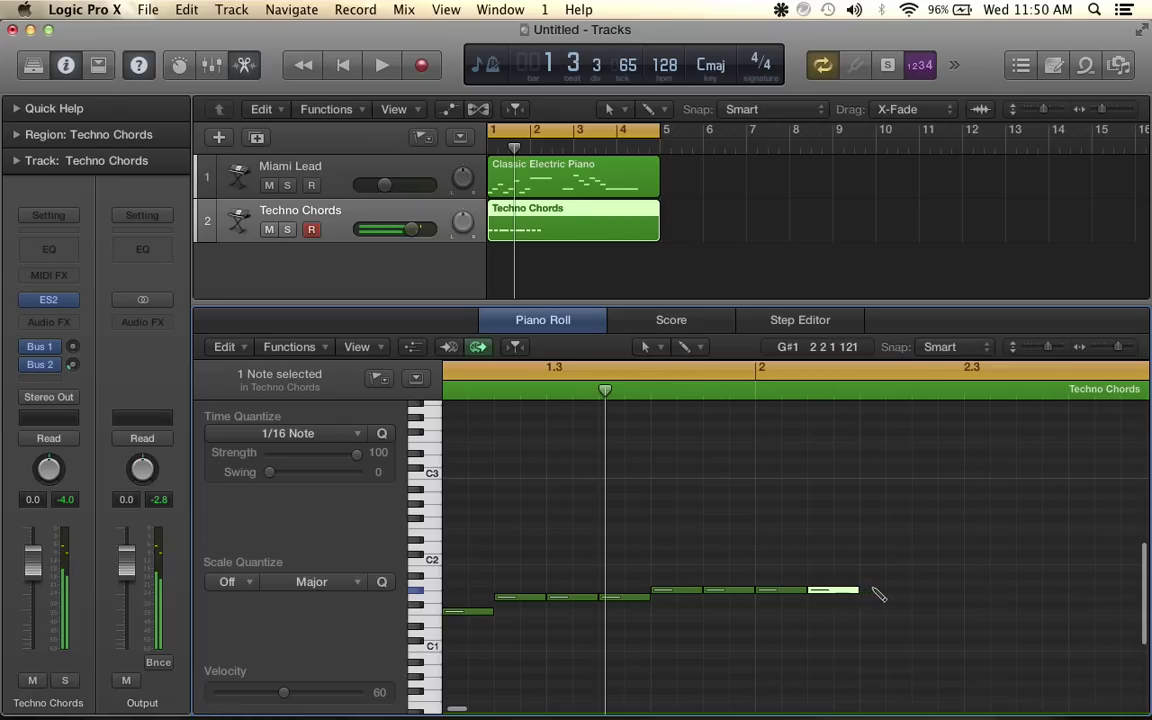
click(873, 589)
Add three more G#1 eighth notes up to beat 4 of bar 2 and play the part back
scroll(873, 590, down, 5)
scroll(667, 574, up, 5)
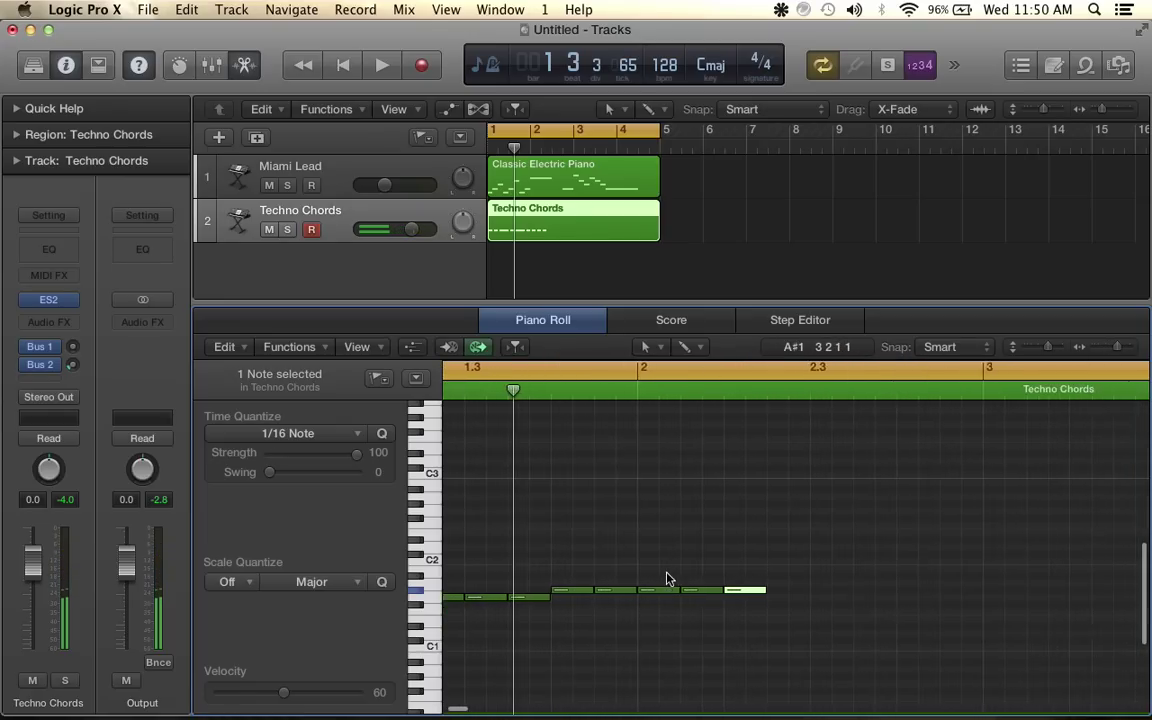
scroll(668, 578, left, 3)
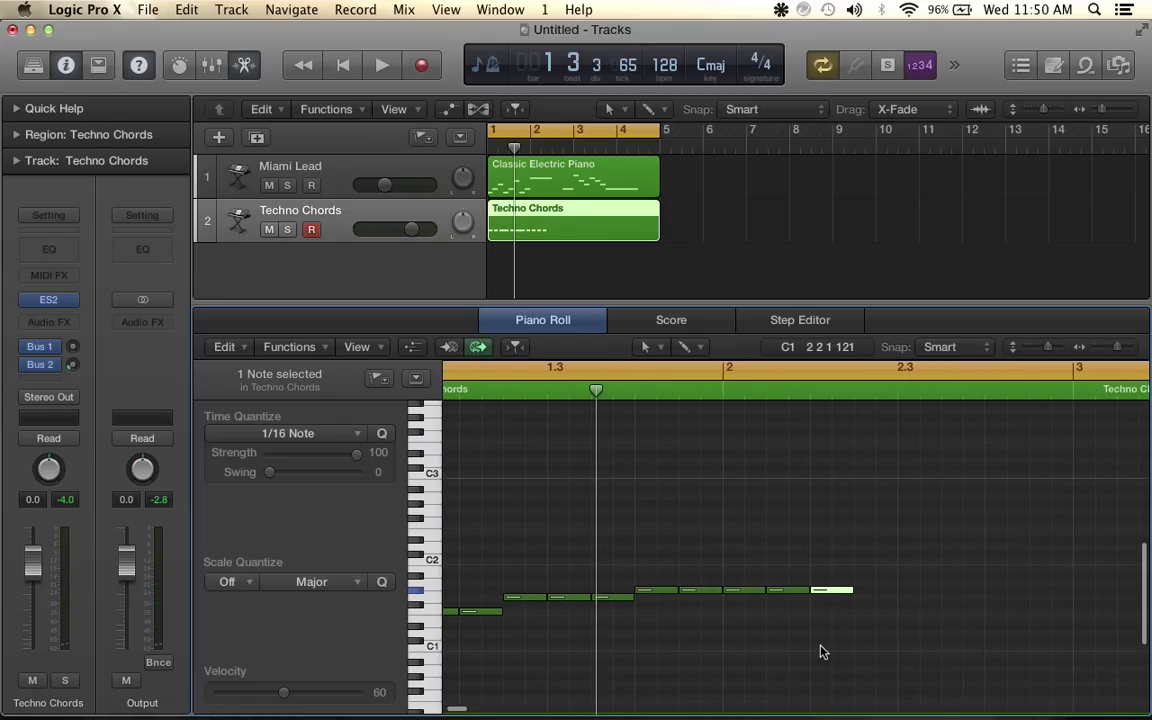
scroll(820, 651, down, 3)
super+click(749, 590)
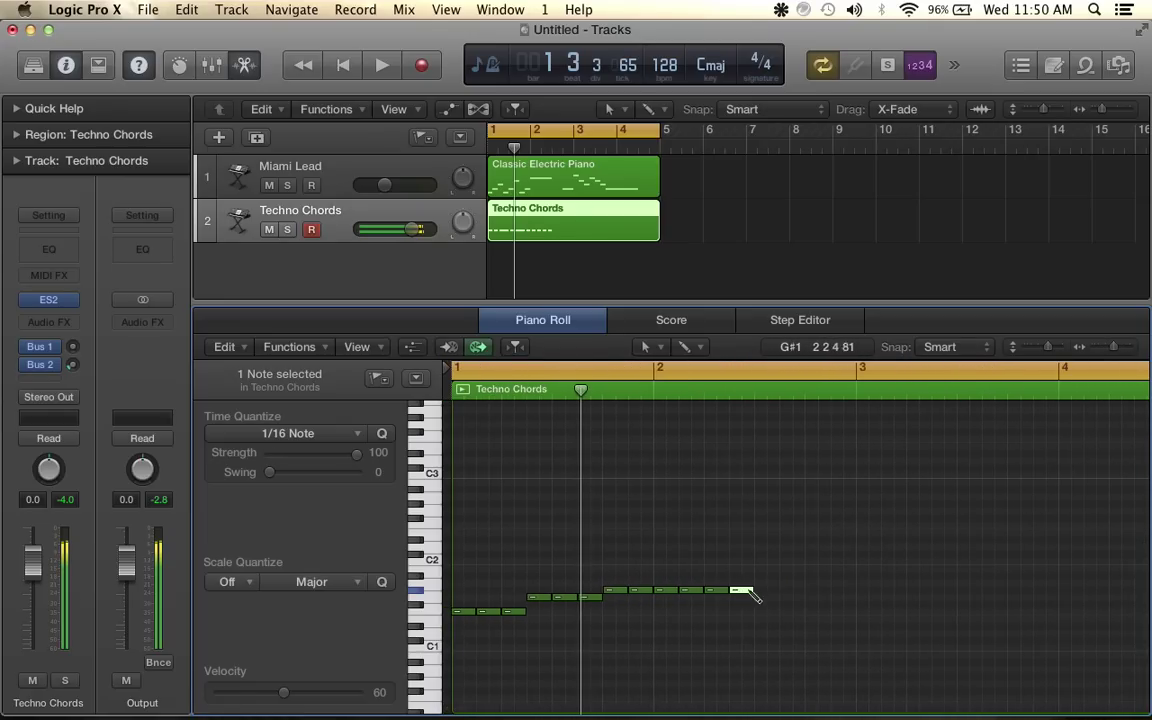
drag(765, 592, 778, 592)
key(space)
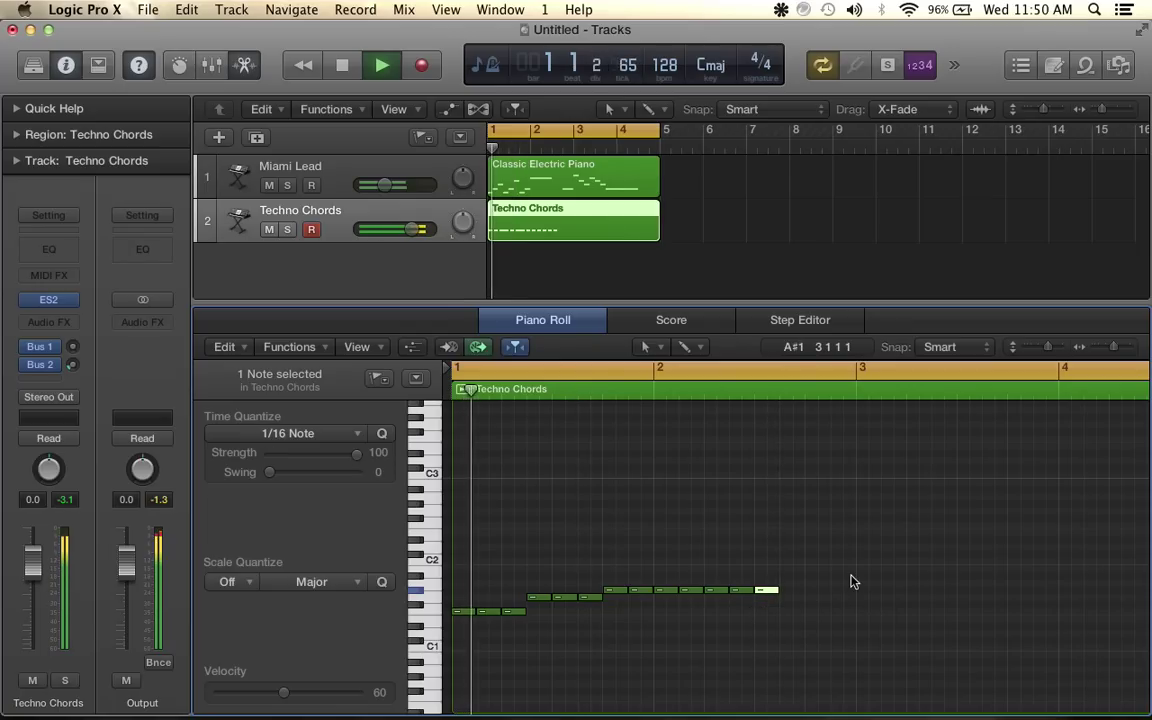
super+click(790, 592)
key(space)
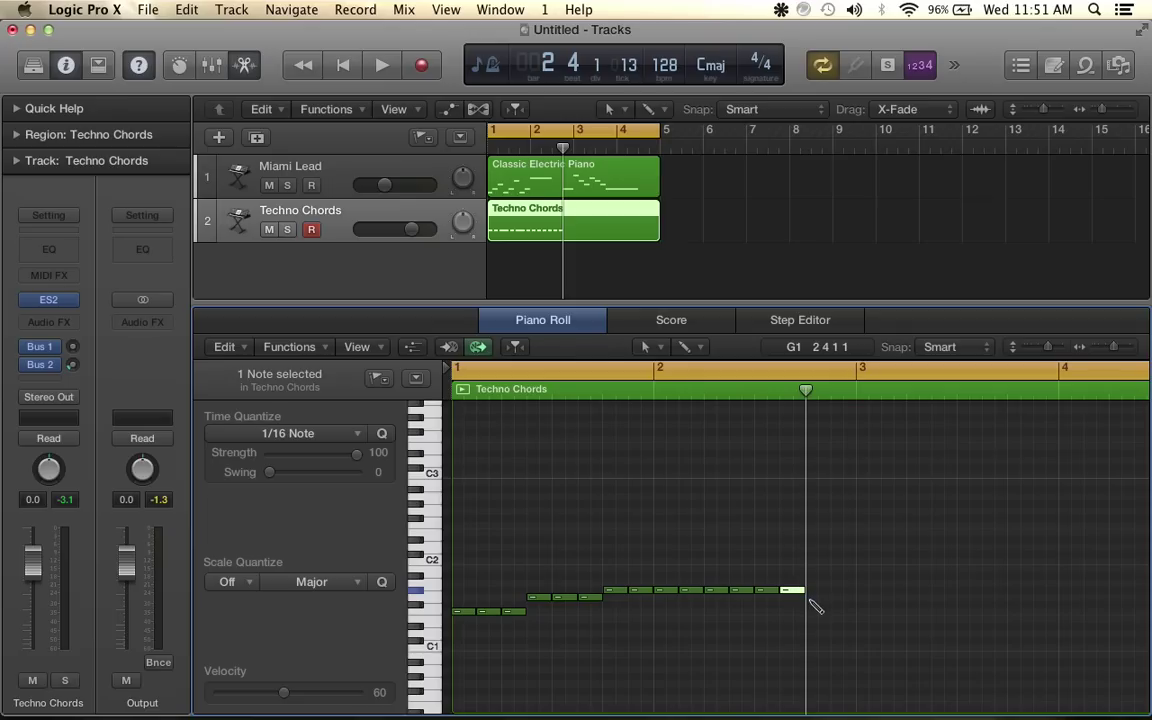
Draw two G1 eighth notes on beat 4 of bar 2 and three G#1 eighth notes from the start of bar 3
super+click(810, 598)
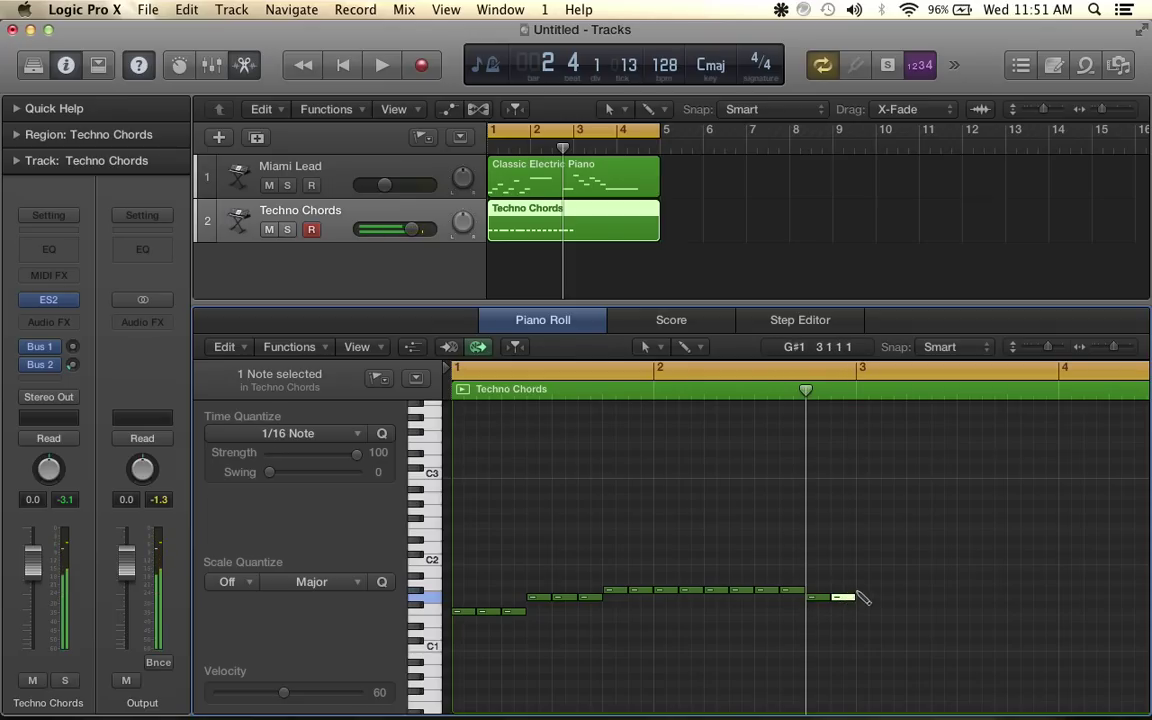
super+click(858, 591)
scroll(861, 594, right, 5)
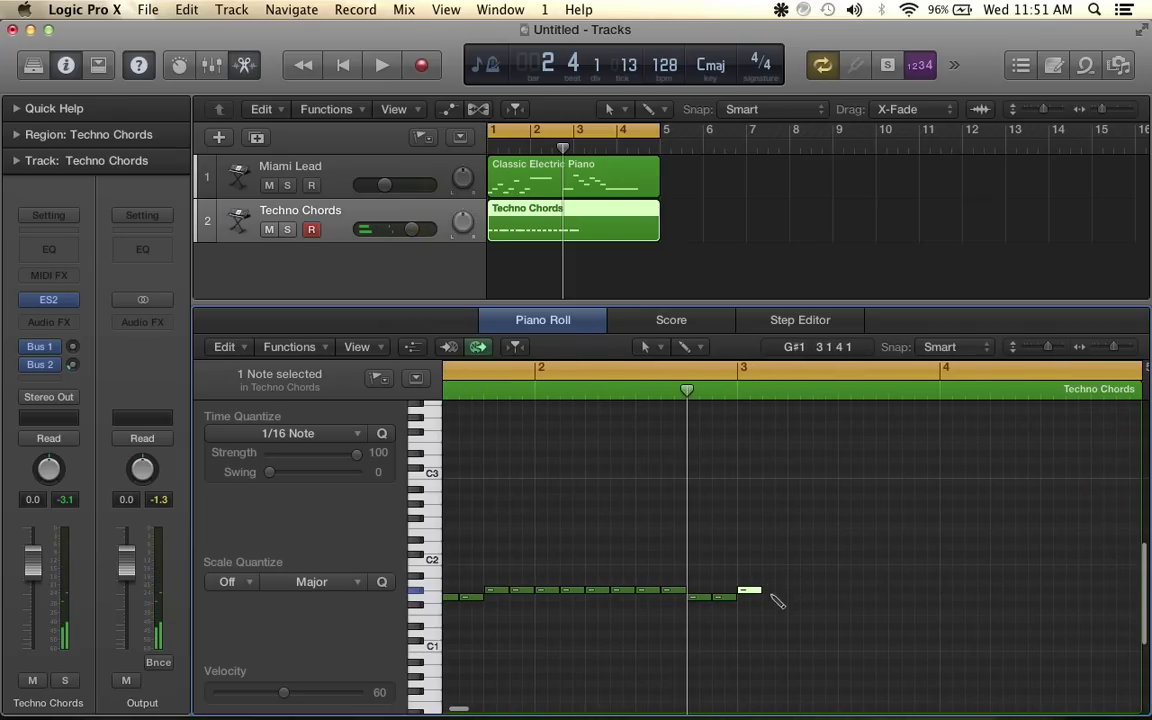
super+click(768, 592)
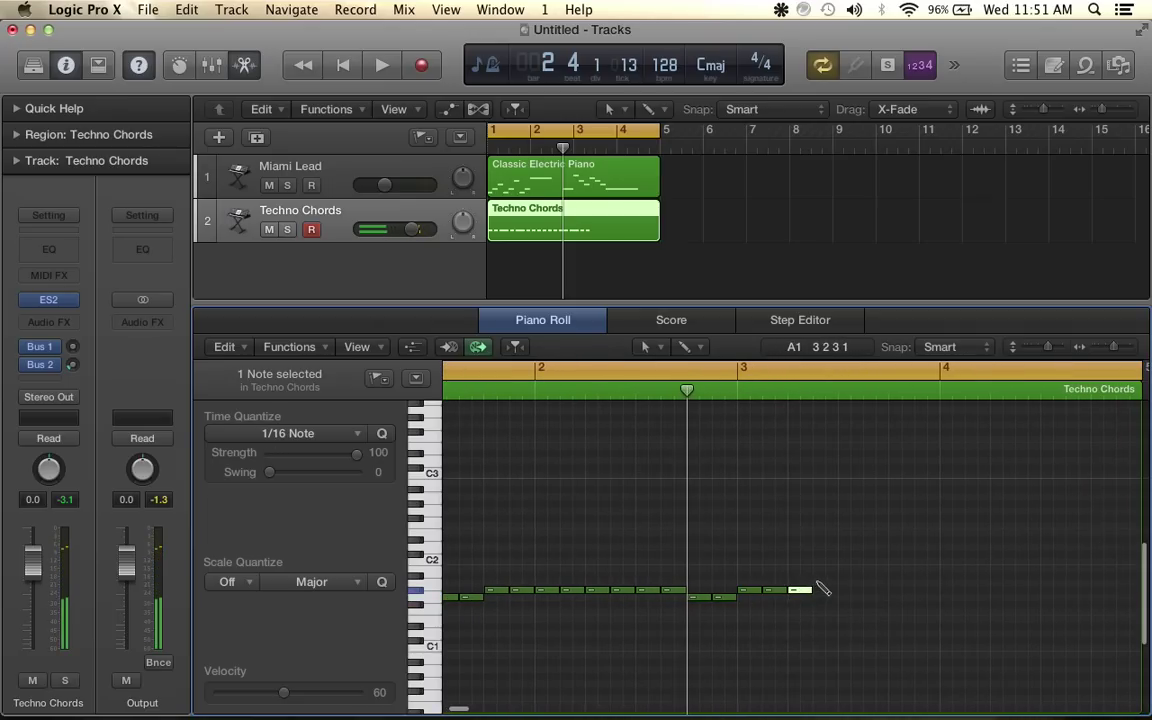
Draw three A#1 eighth notes directly after the G#1 notes in bar 3
super+click(818, 590)
drag(822, 590, 848, 577)
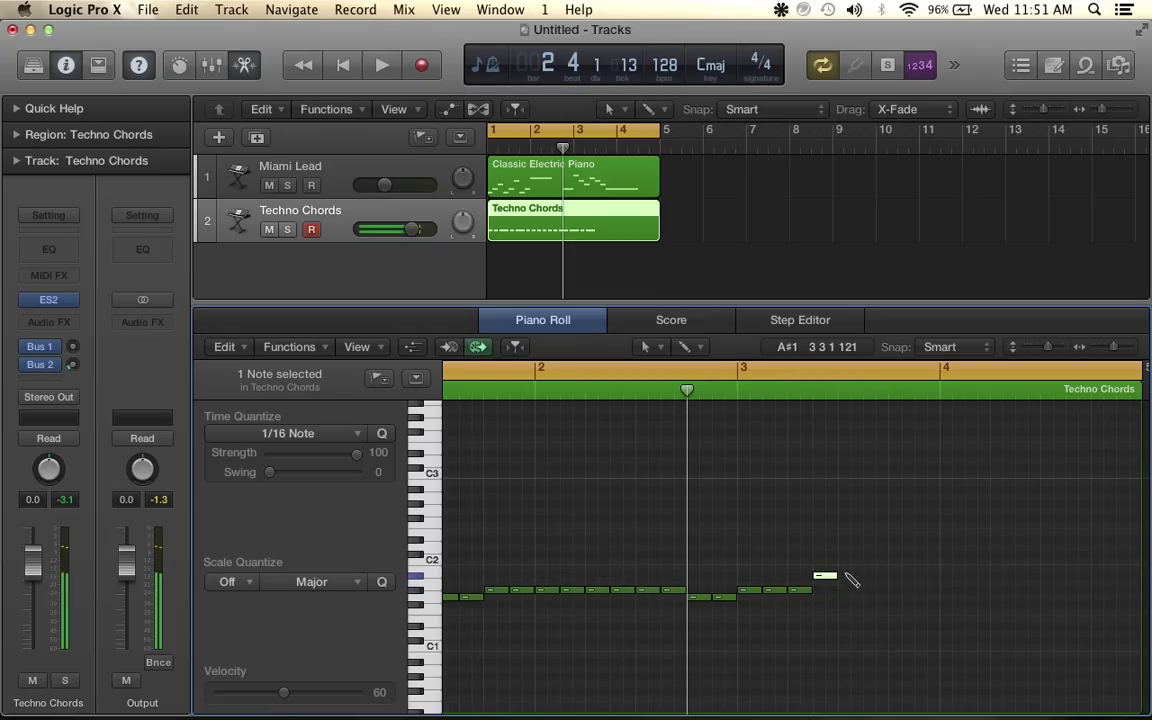
super+click(845, 577)
super+click(868, 577)
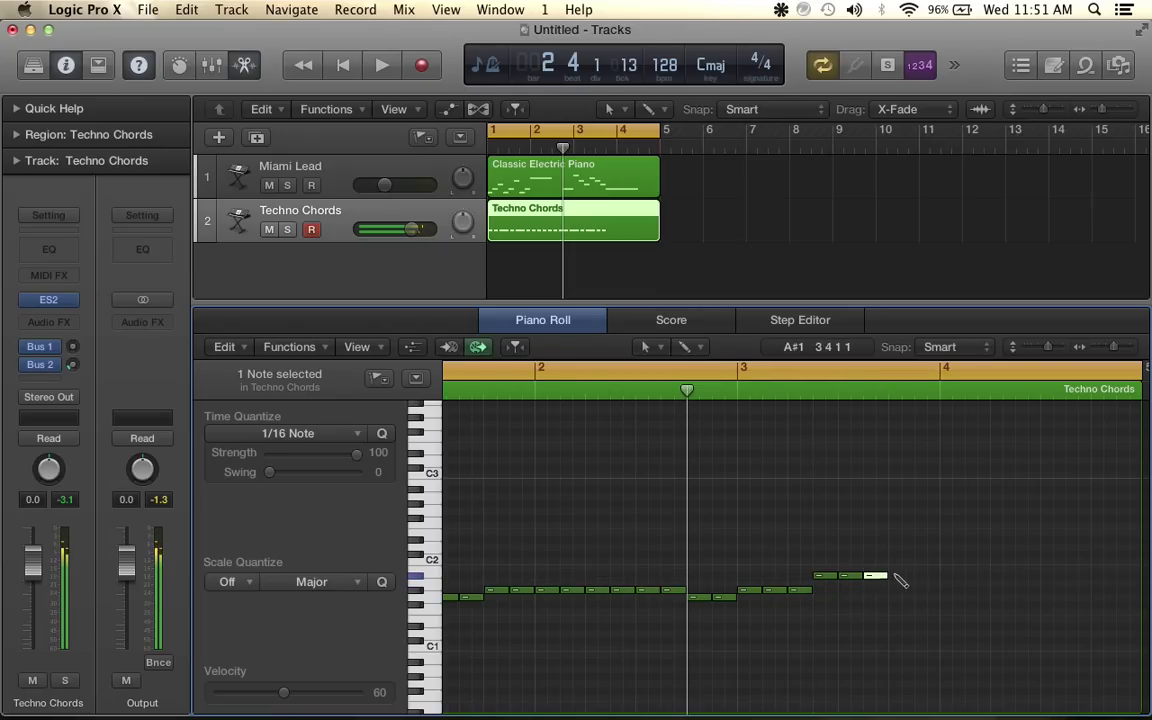
Draw two C2 eighth notes on beat 4 of bar 3 and play the part back
super+click(895, 571)
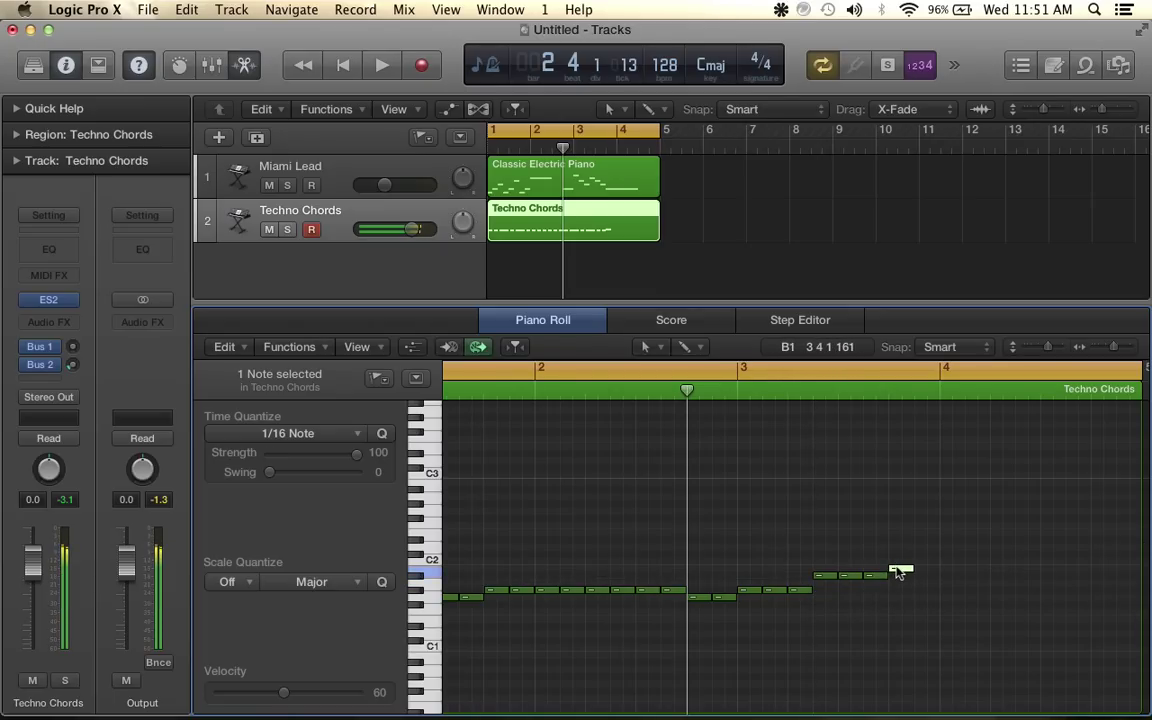
drag(898, 572, 900, 562)
key(space)
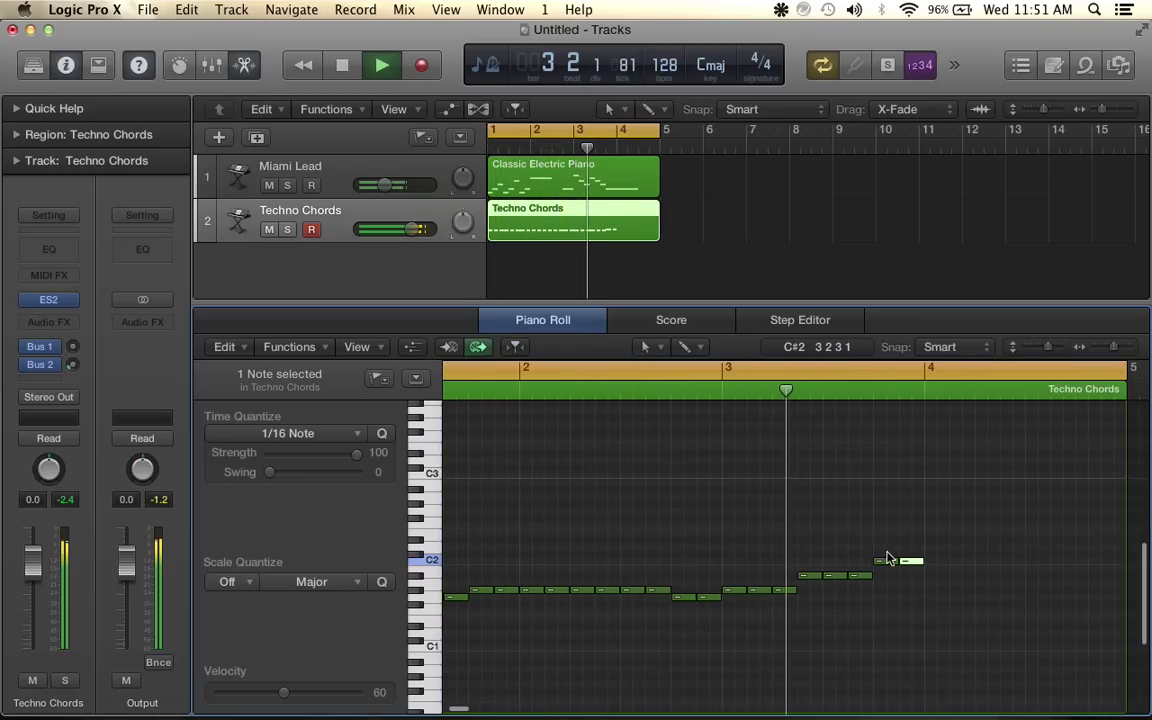
key(space)
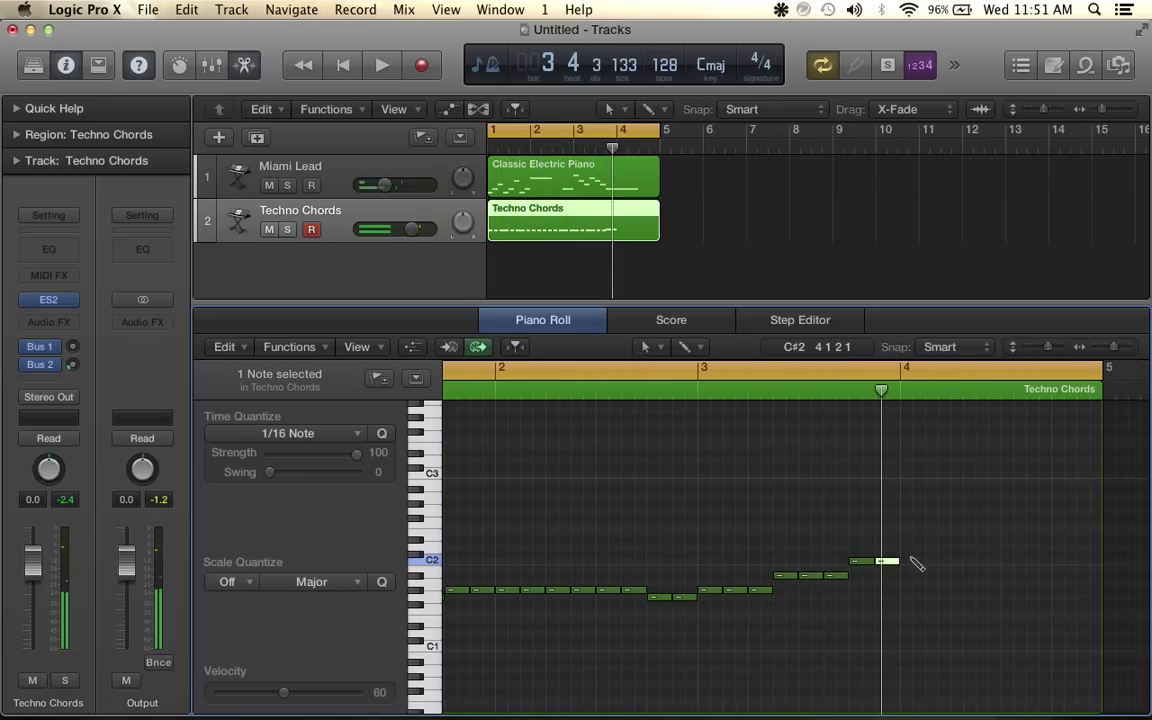
Fill bar 4 with six C2 eighth notes followed by two A#1 eighth notes
click(905, 561)
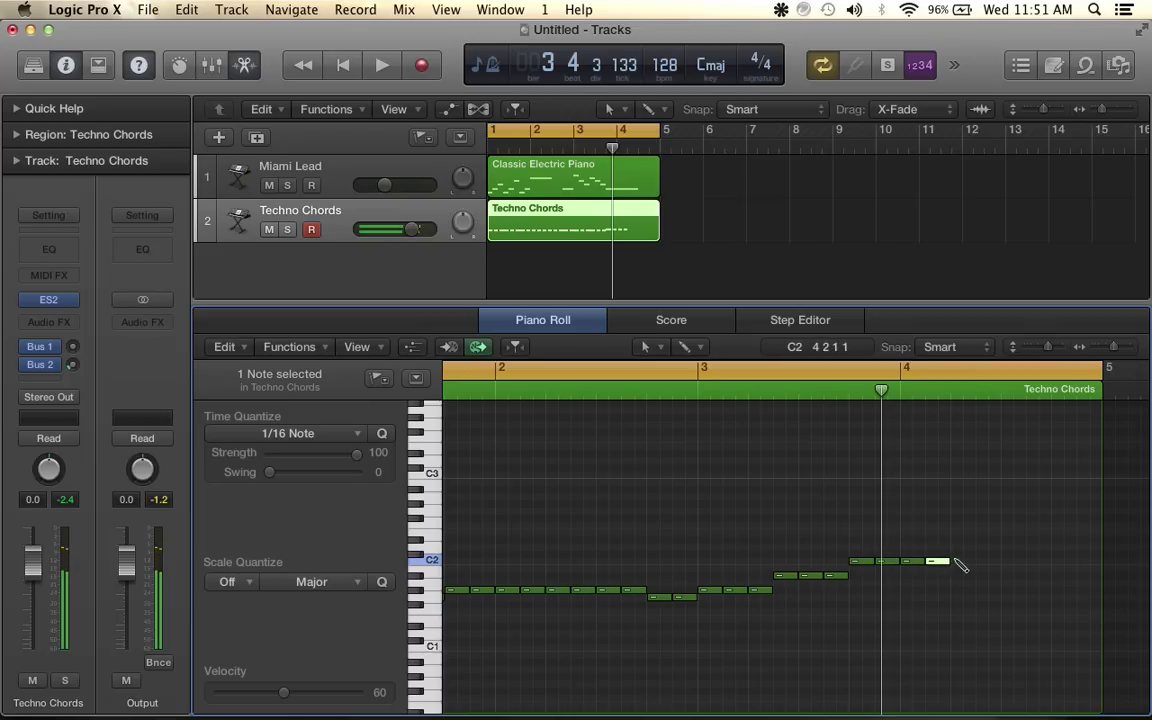
click(988, 562)
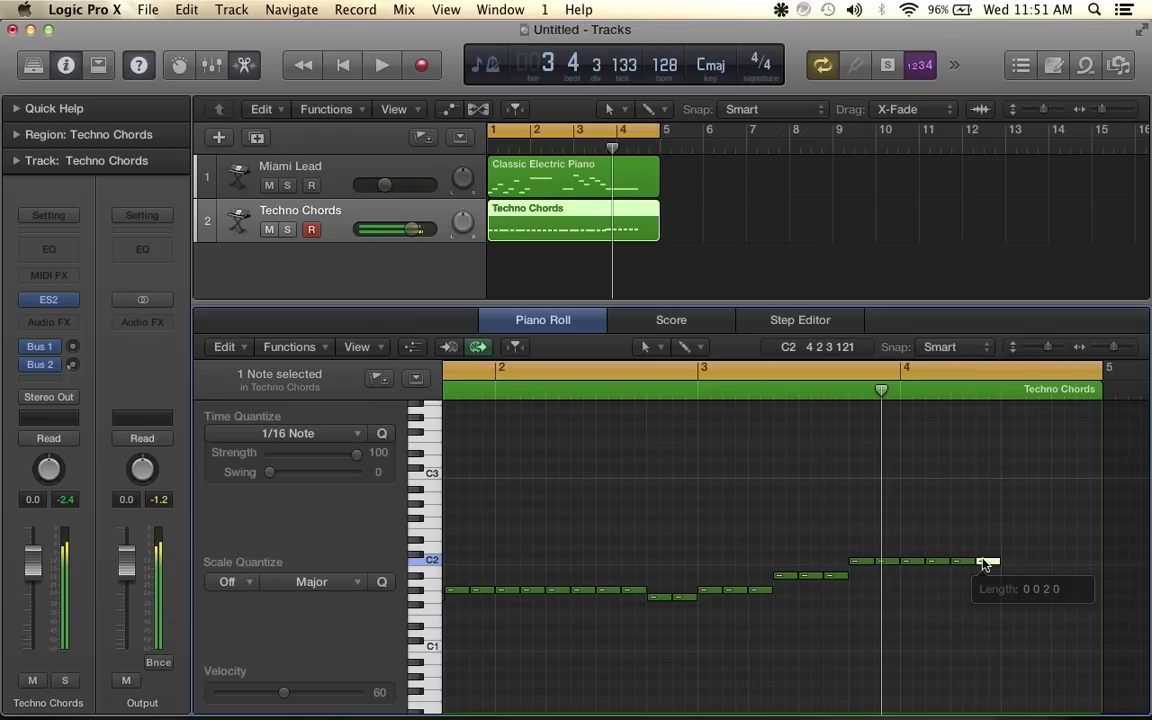
click(1033, 562)
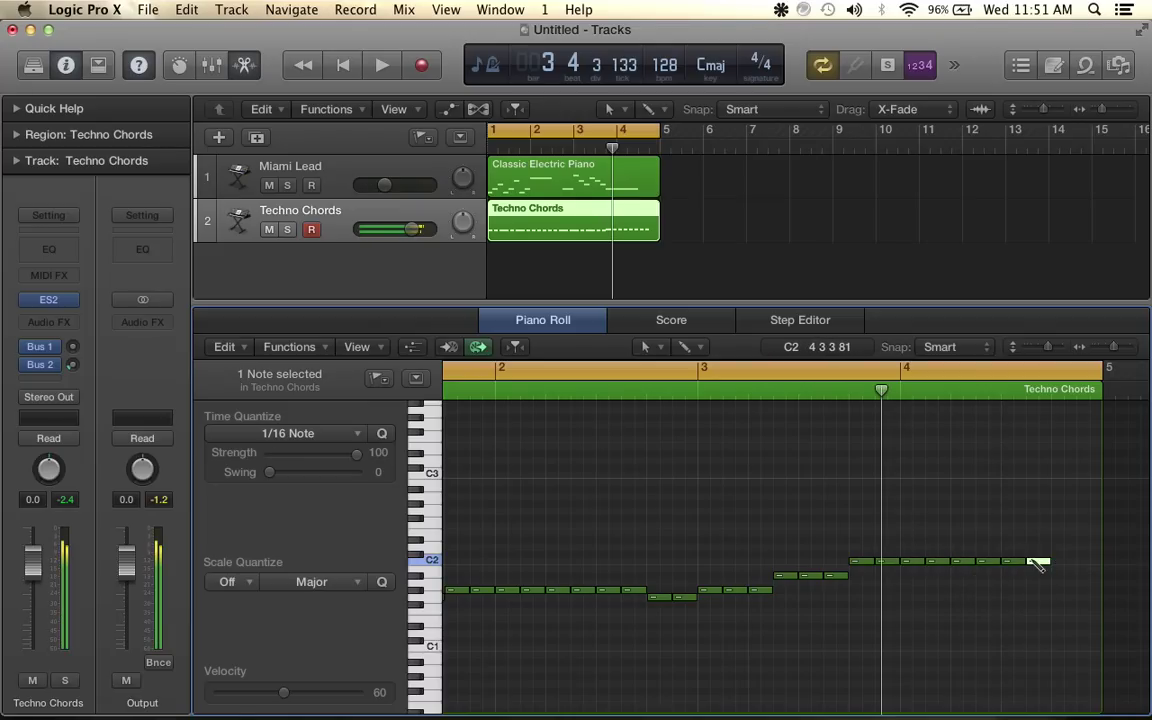
click(1065, 570)
drag(1075, 573, 1065, 578)
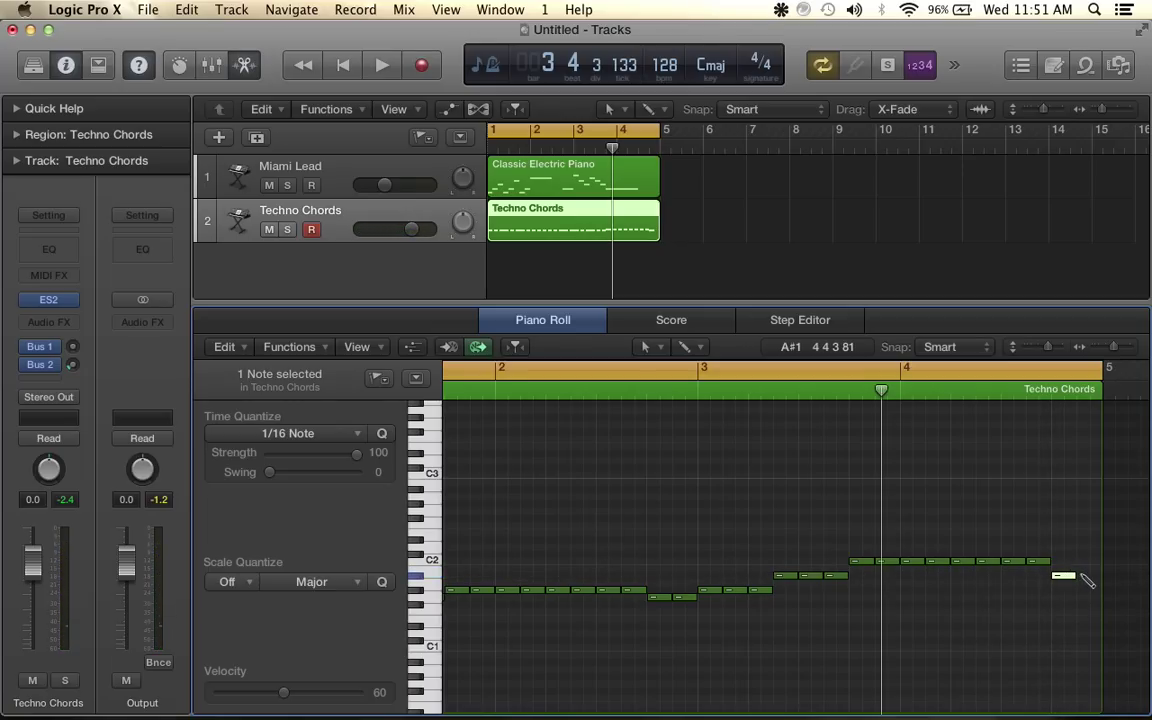
super+click(1086, 577)
Select all notes of the Techno Chords region in bars 1 to 4 and copy them
scroll(943, 604, down, 3)
scroll(943, 604, left, 5)
scroll(935, 625, down, 3)
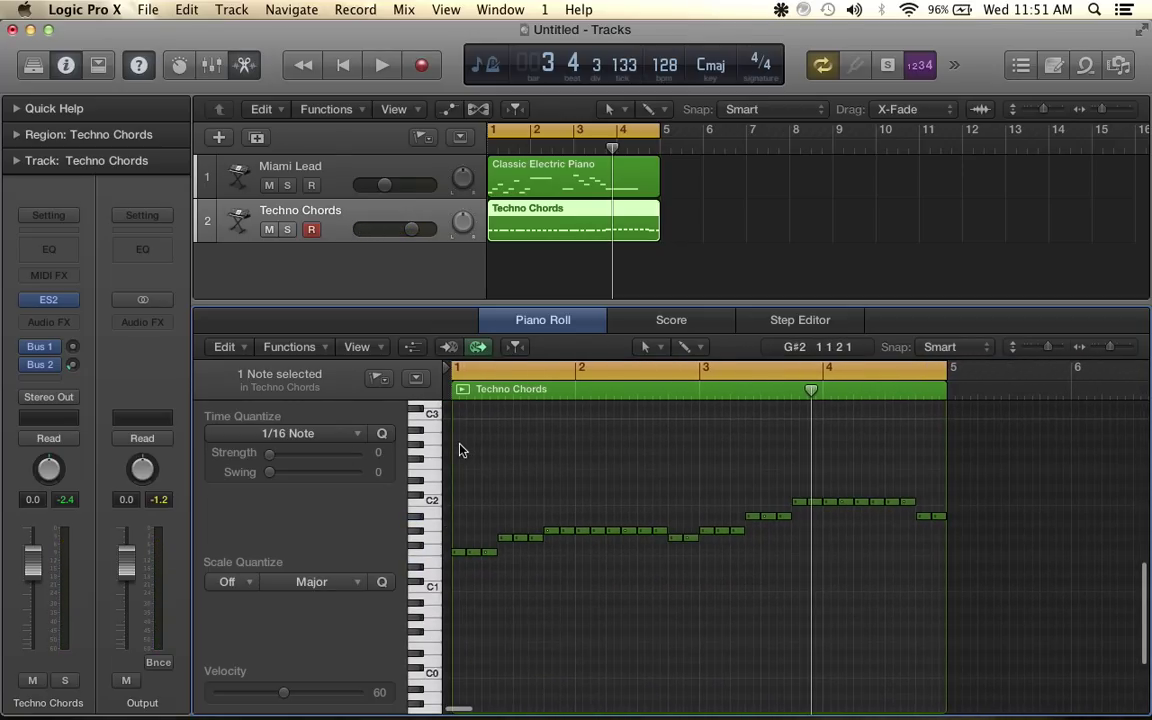
drag(460, 449, 967, 599)
right_click(625, 530)
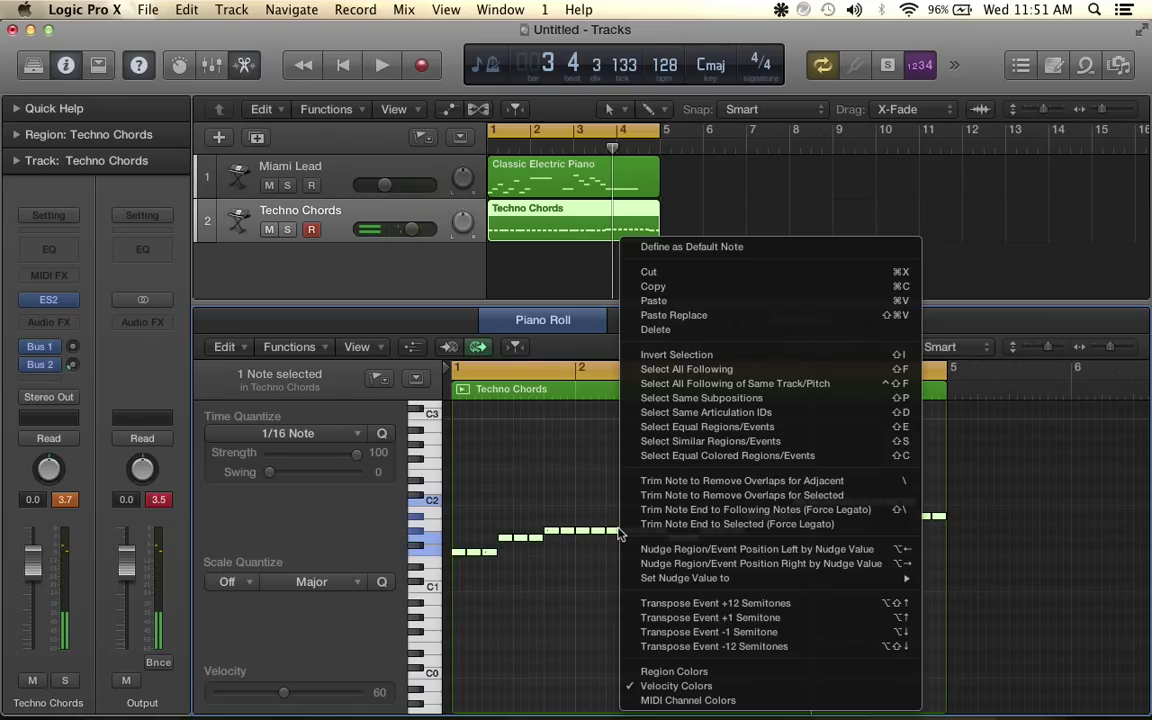
click(653, 286)
Paste the copied notes at their original position and raise the pasted copy one octave
scroll(539, 511, up, 5)
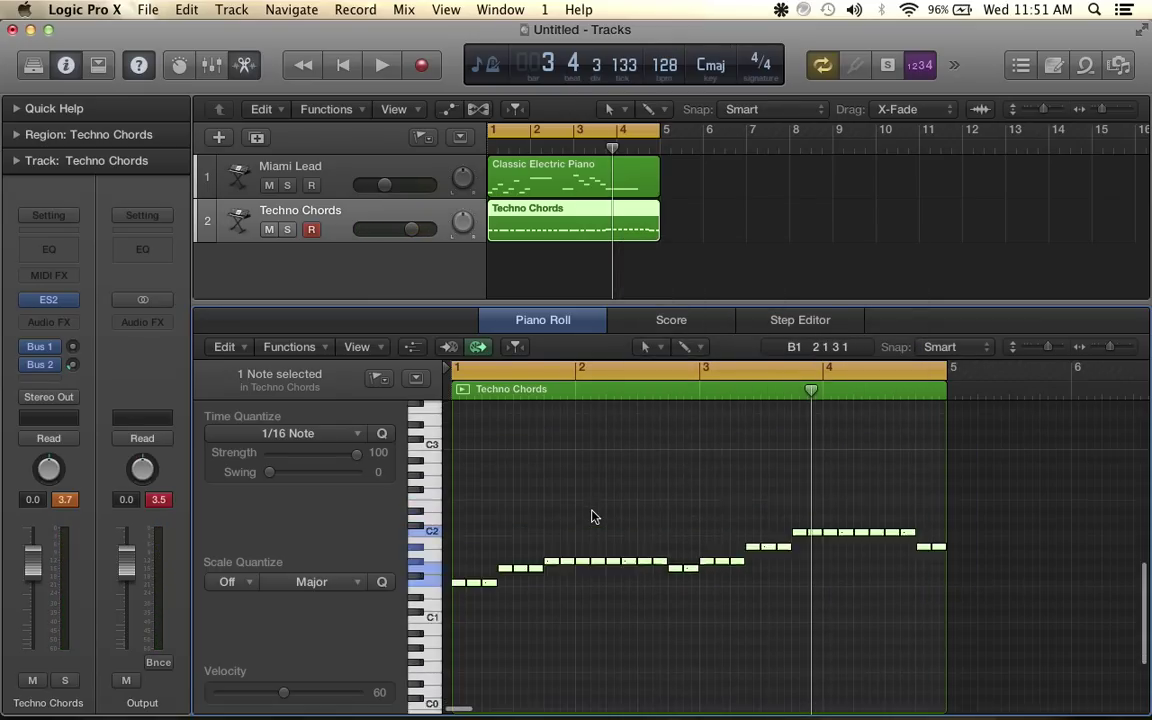
right_click(531, 542)
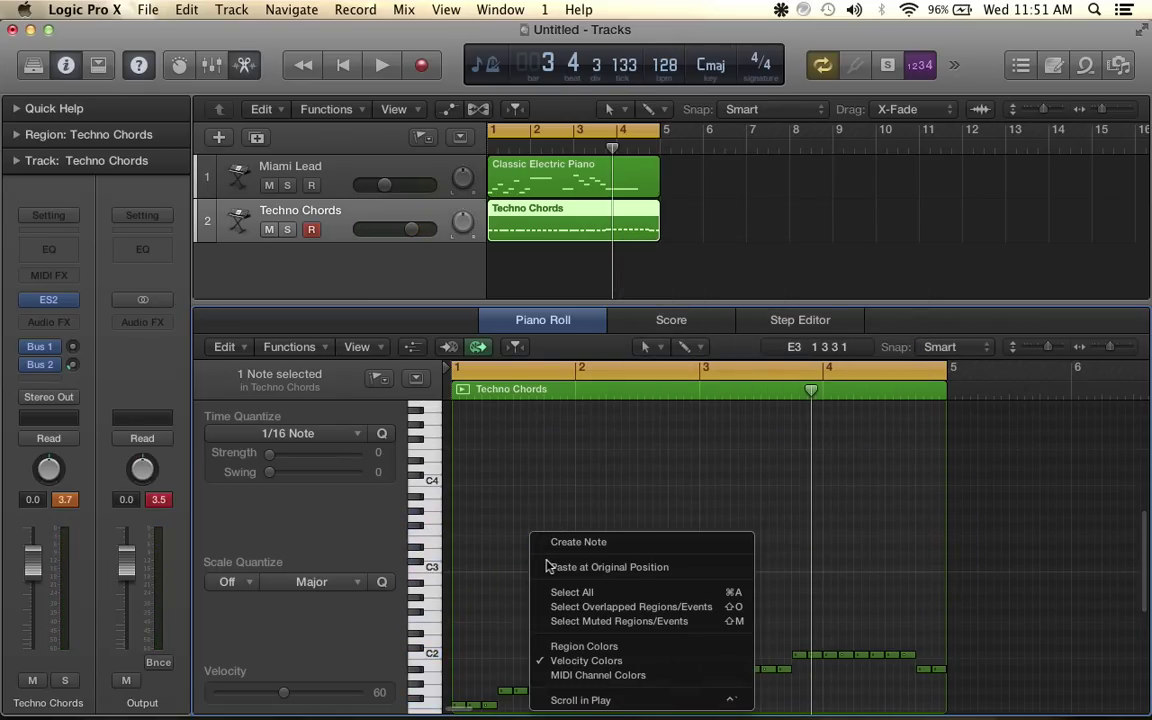
click(580, 567)
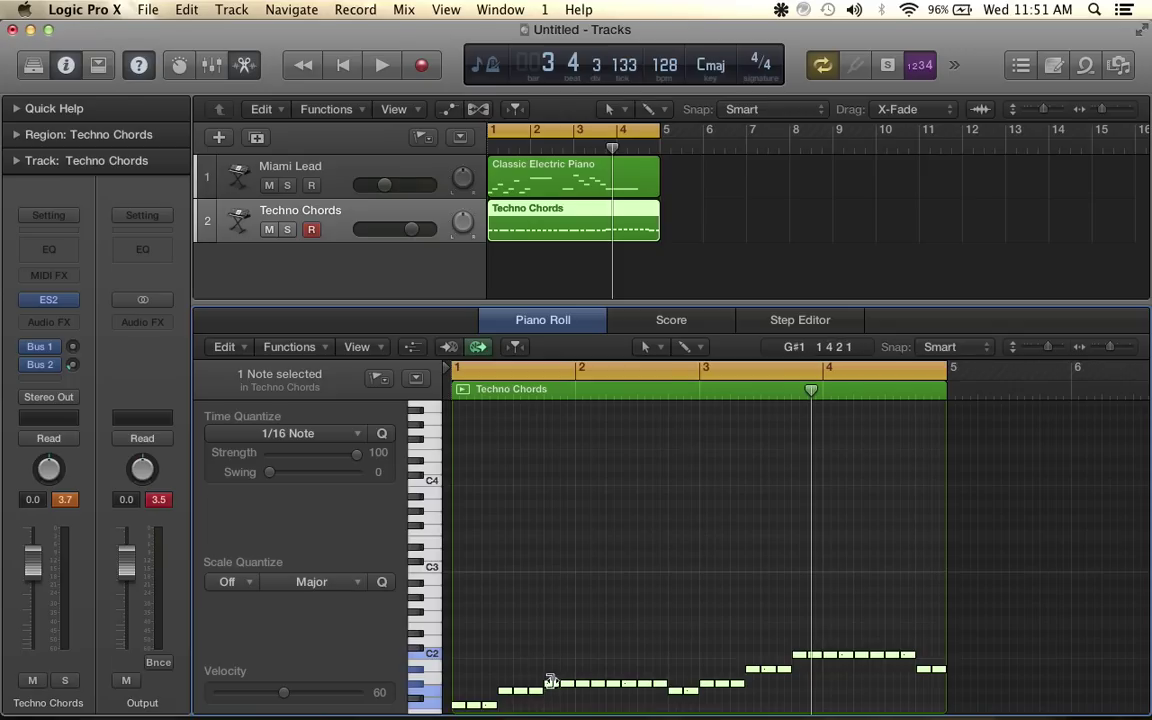
drag(549, 688, 550, 600)
Play the octave-layered part from the start and lower the Techno Chords track volume to -10.0 dB
scroll(549, 664, down, 3)
key(Return)
key(space)
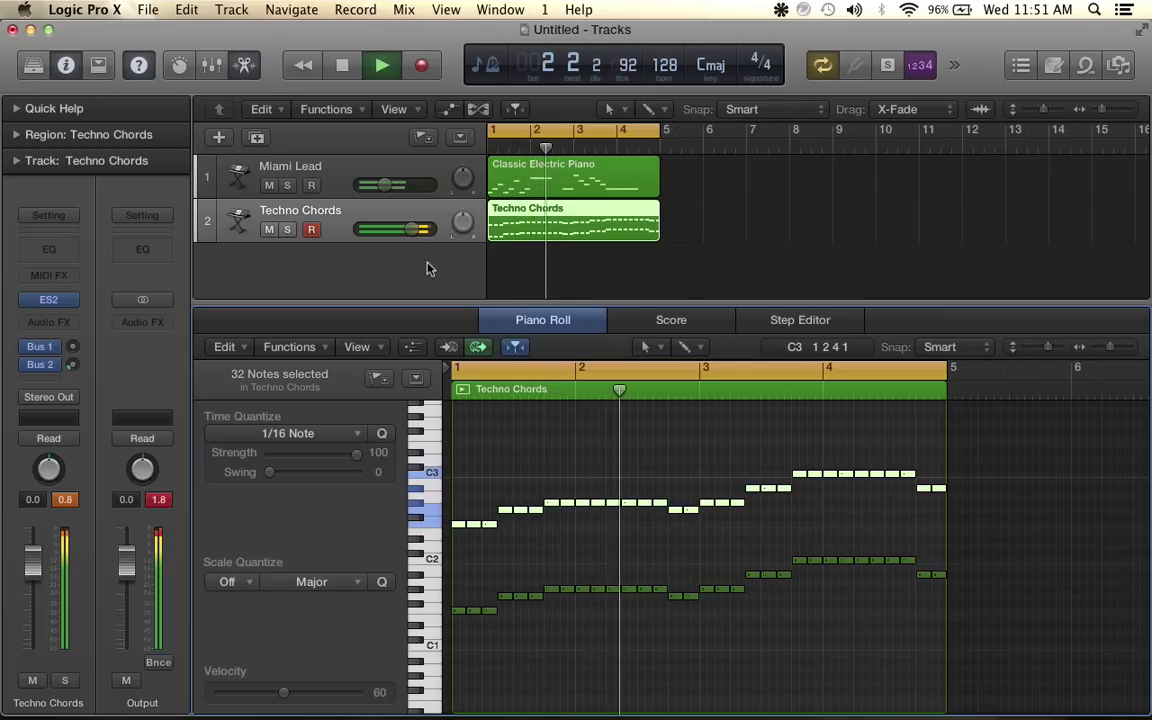
key(space)
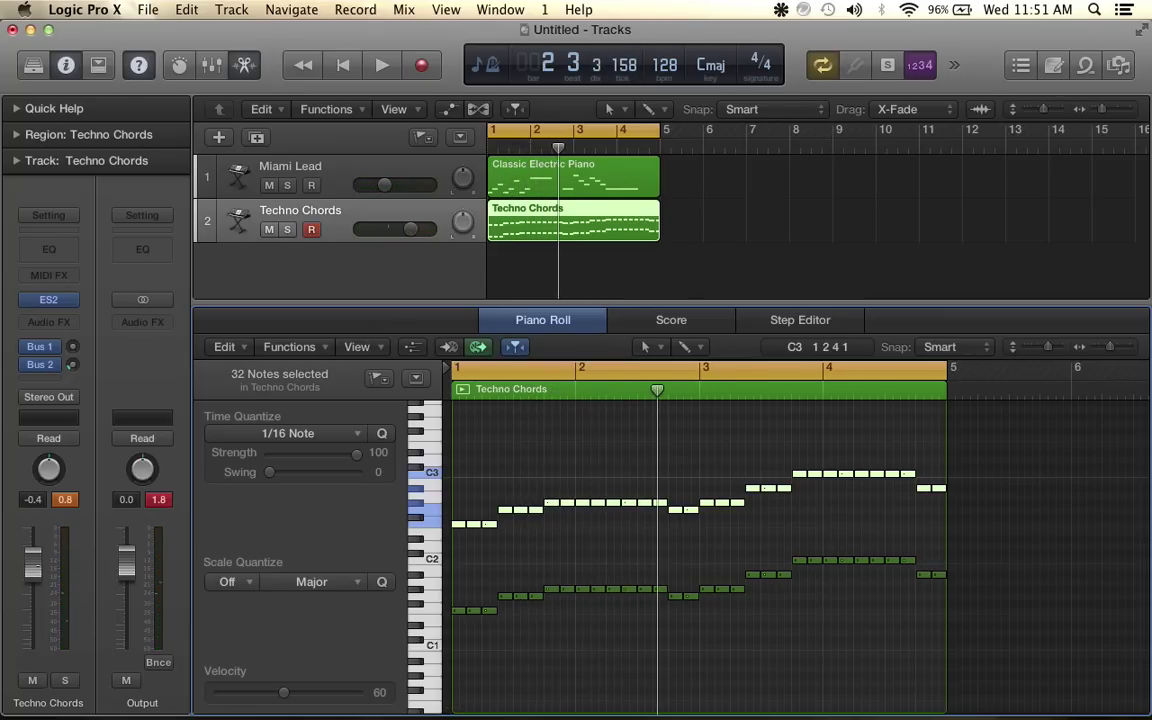
drag(33, 553, 33, 577)
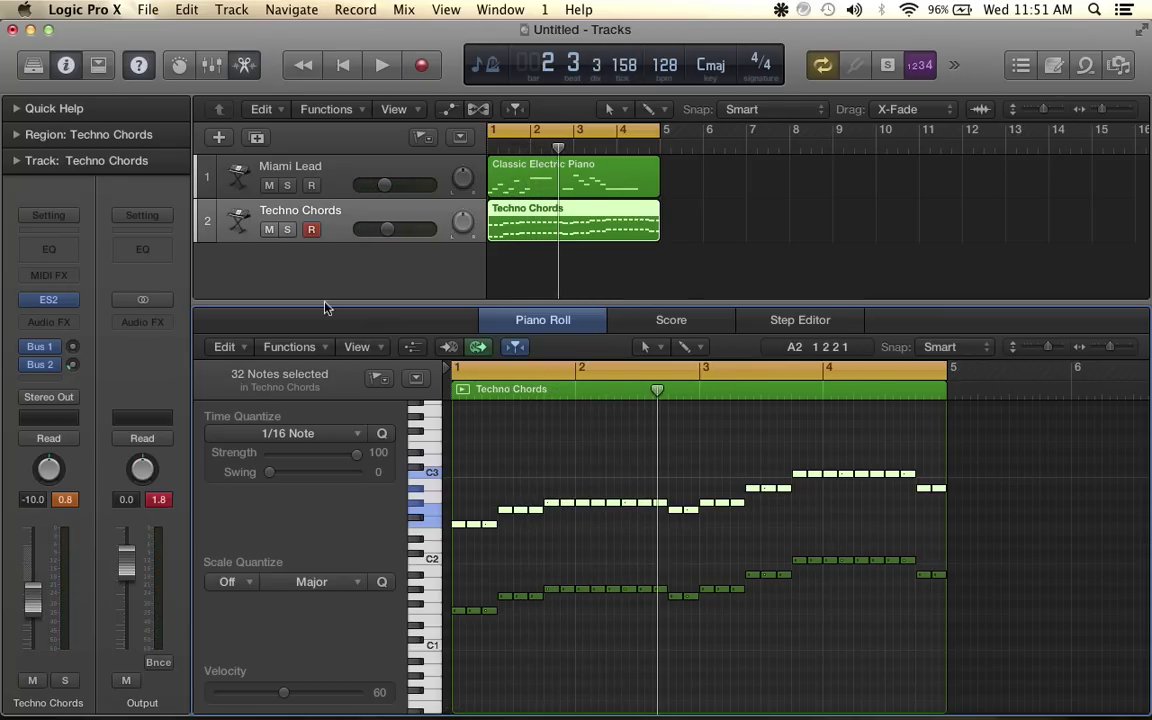
Insert a Channel EQ as an audio effect on the Techno Chords track
click(69, 326)
mouse_move(62, 410)
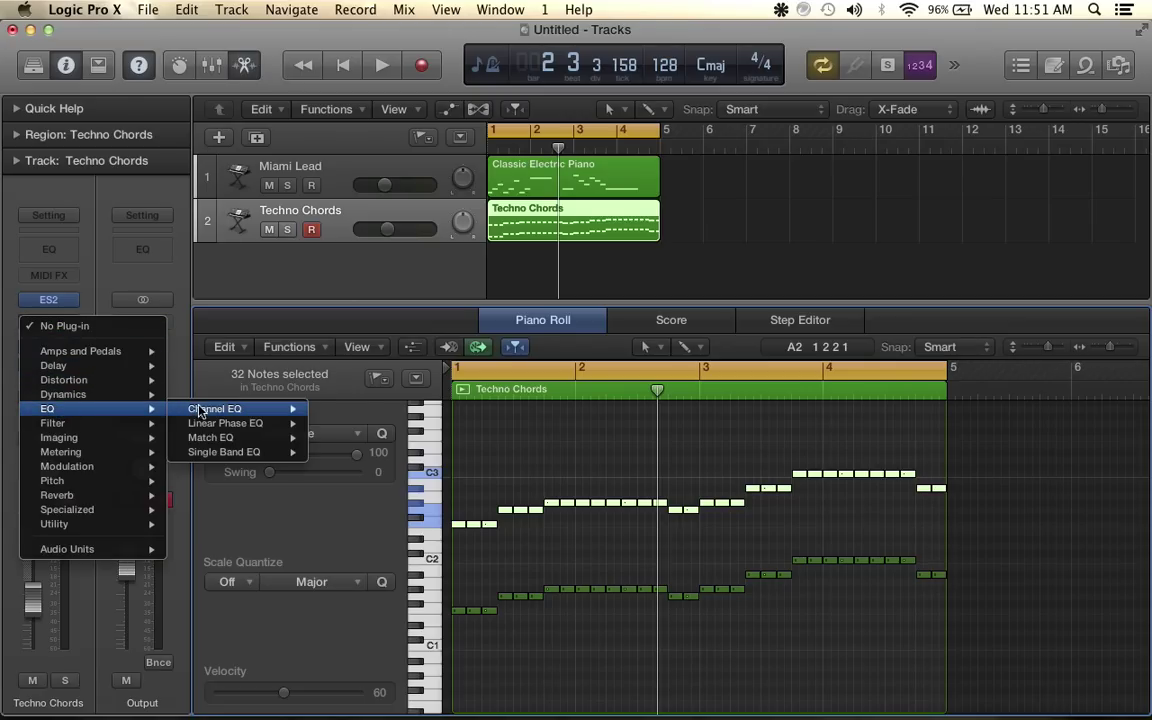
mouse_move(215, 409)
click(335, 408)
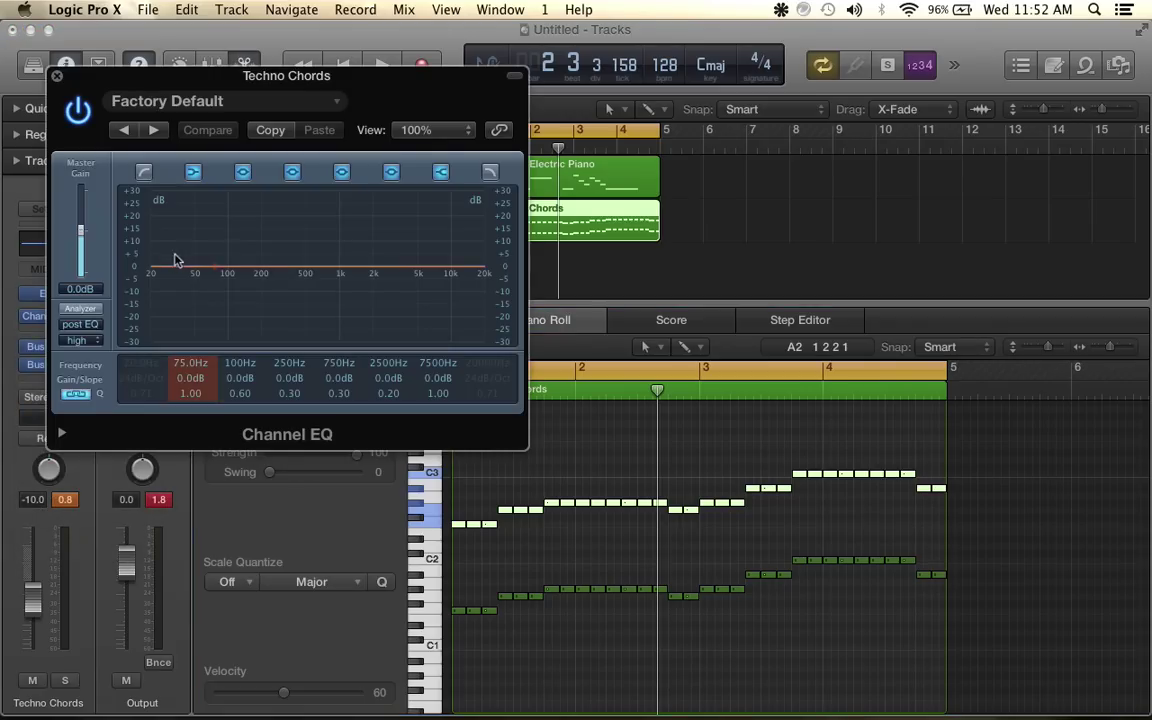
Cut the Channel EQ's low shelf to -24.0 dB at 54 Hz while listening, and close the EQ window
drag(170, 274, 168, 382)
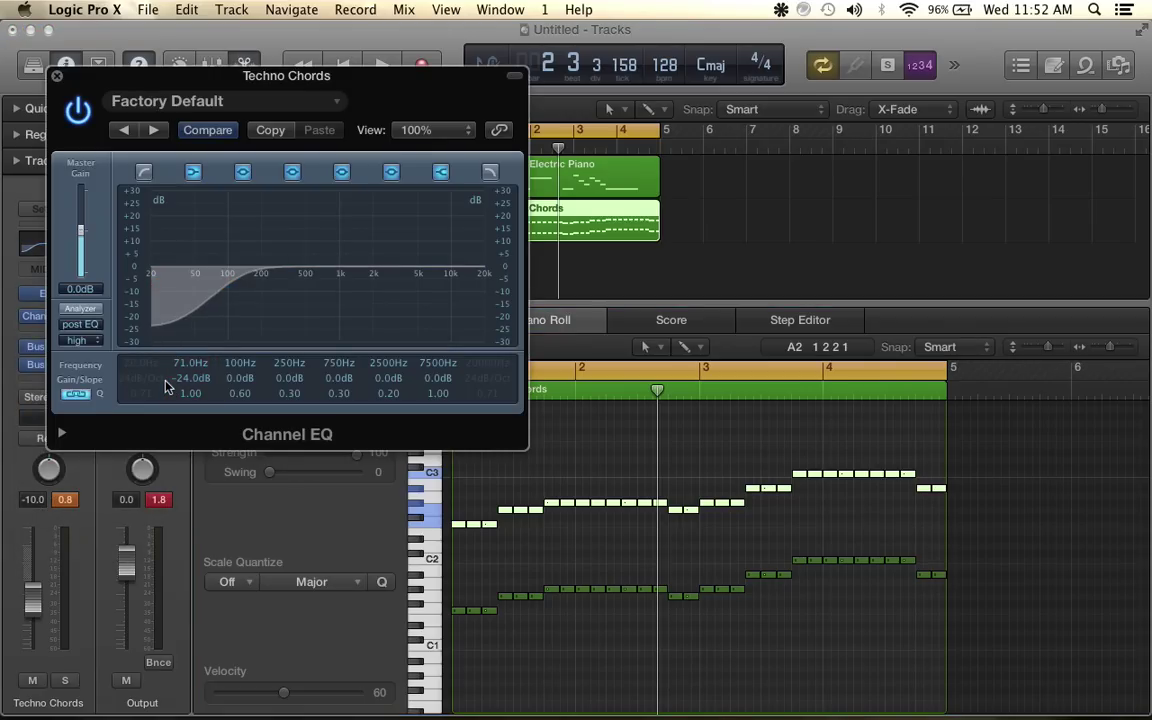
key(space)
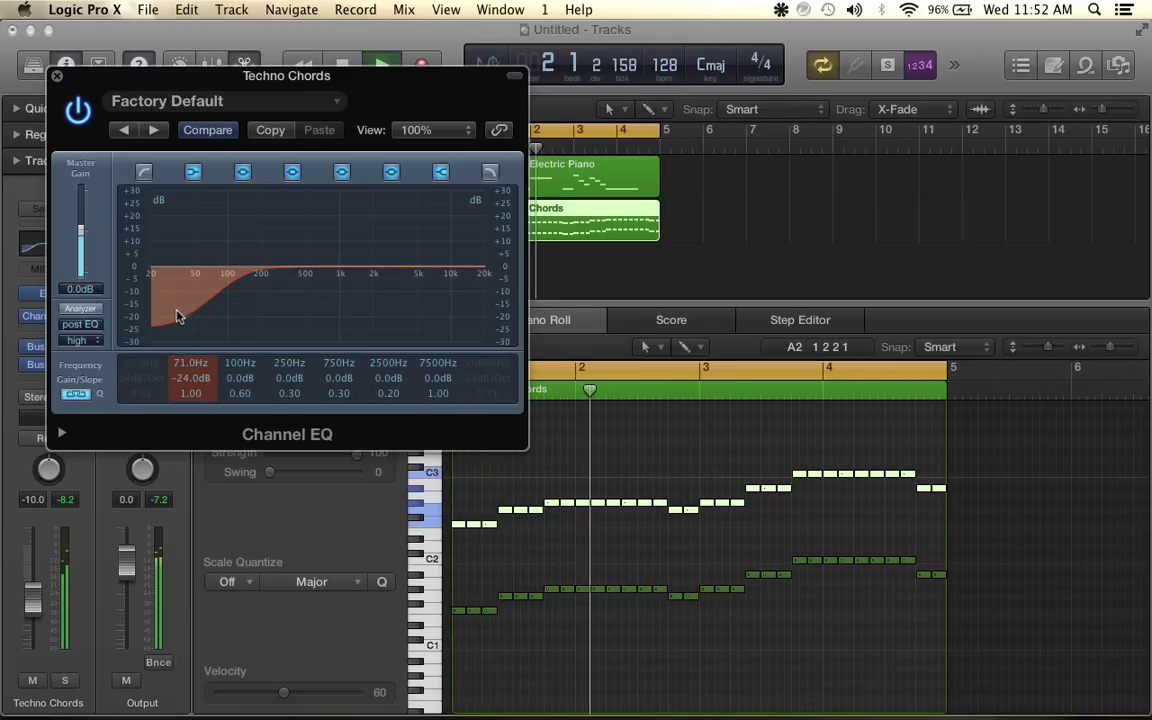
drag(180, 314, 167, 319)
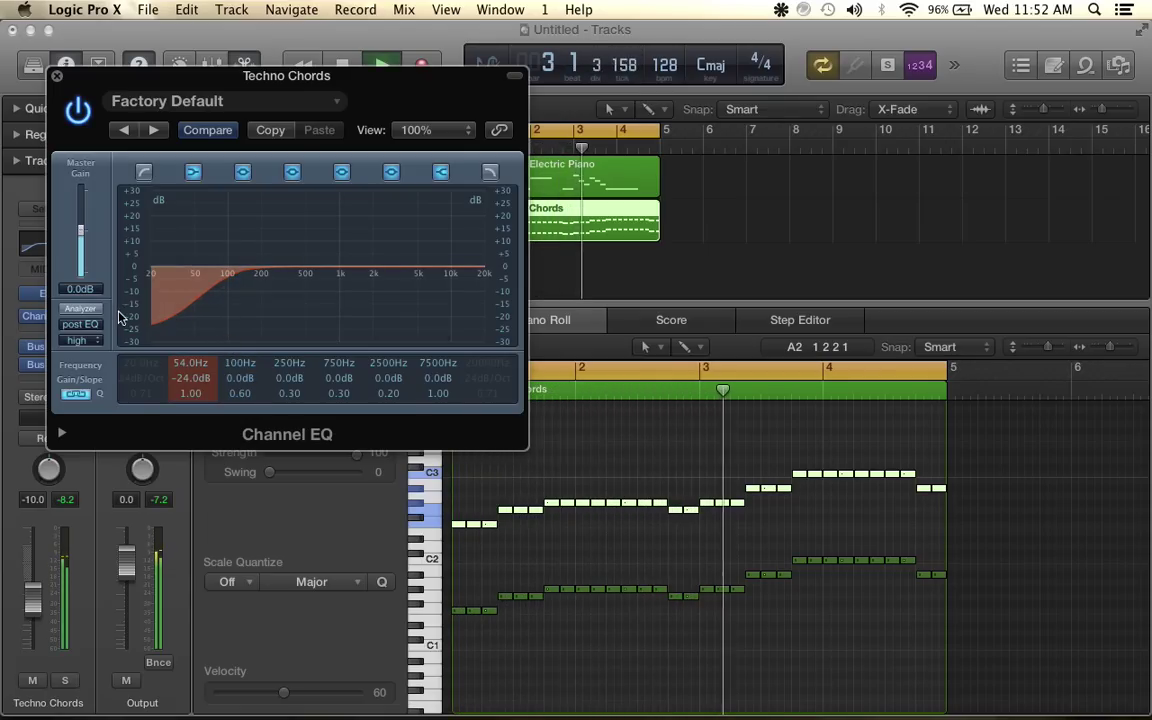
click(57, 77)
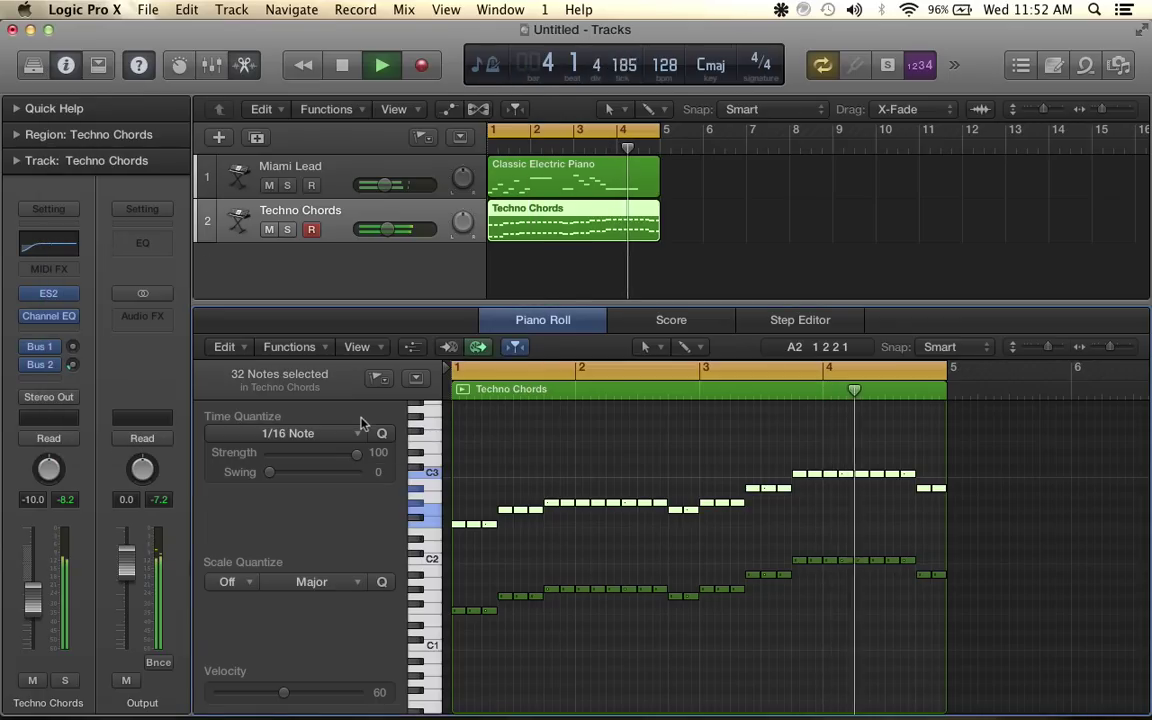
key(space)
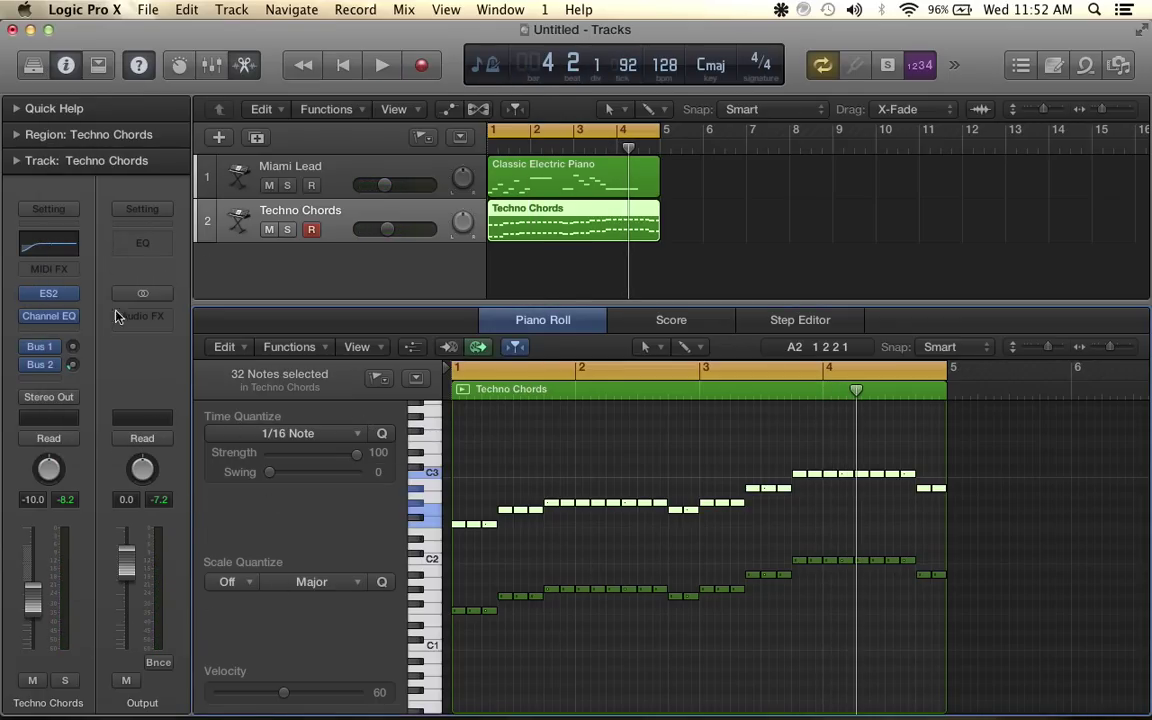
click(57, 332)
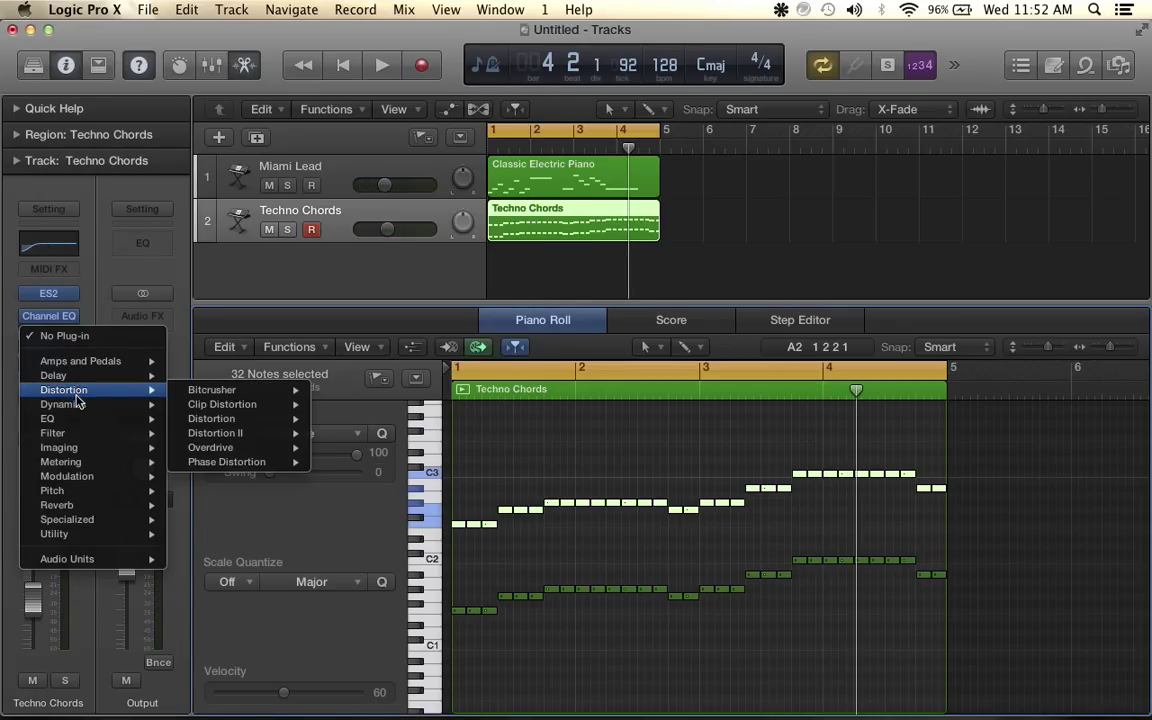
click(87, 325)
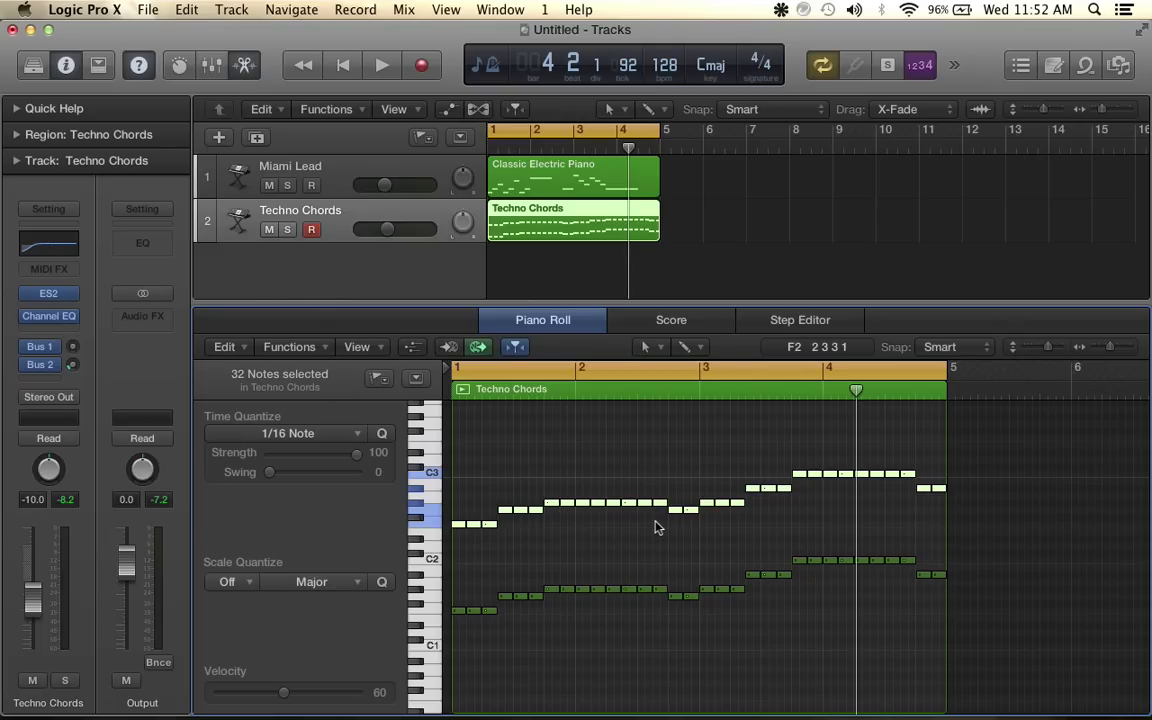
Paste the copied notes again at their original position, raise this copy five semitones and play the part back
click(513, 545)
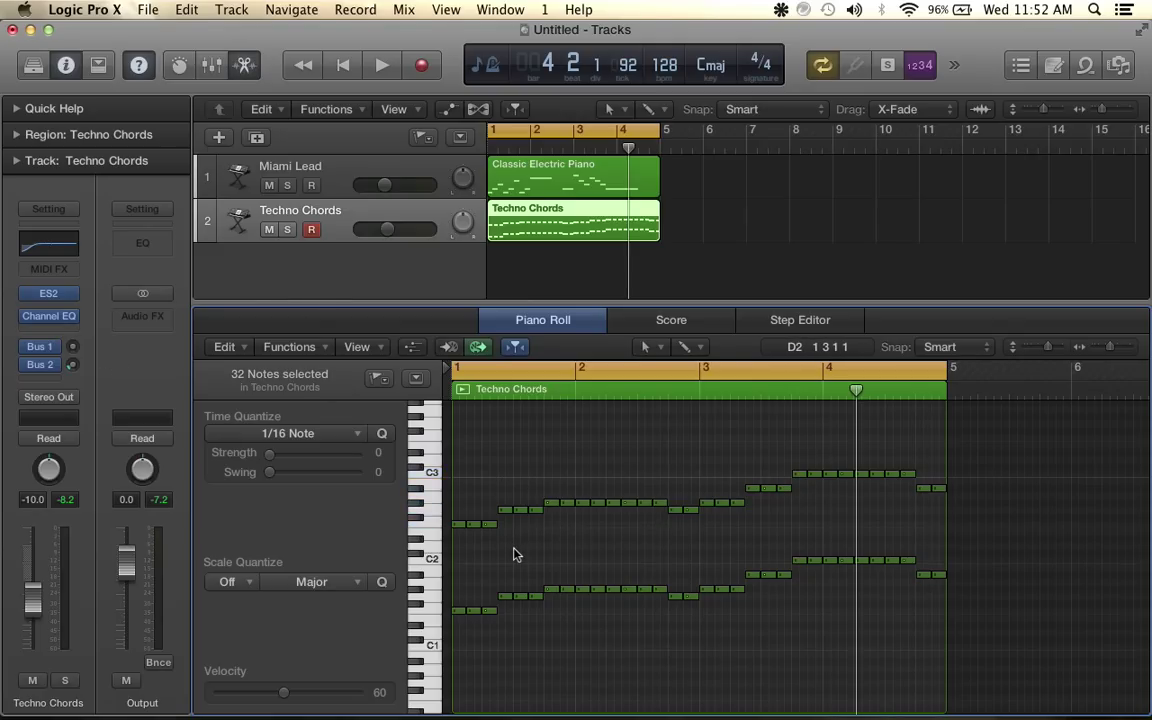
right_click(513, 545)
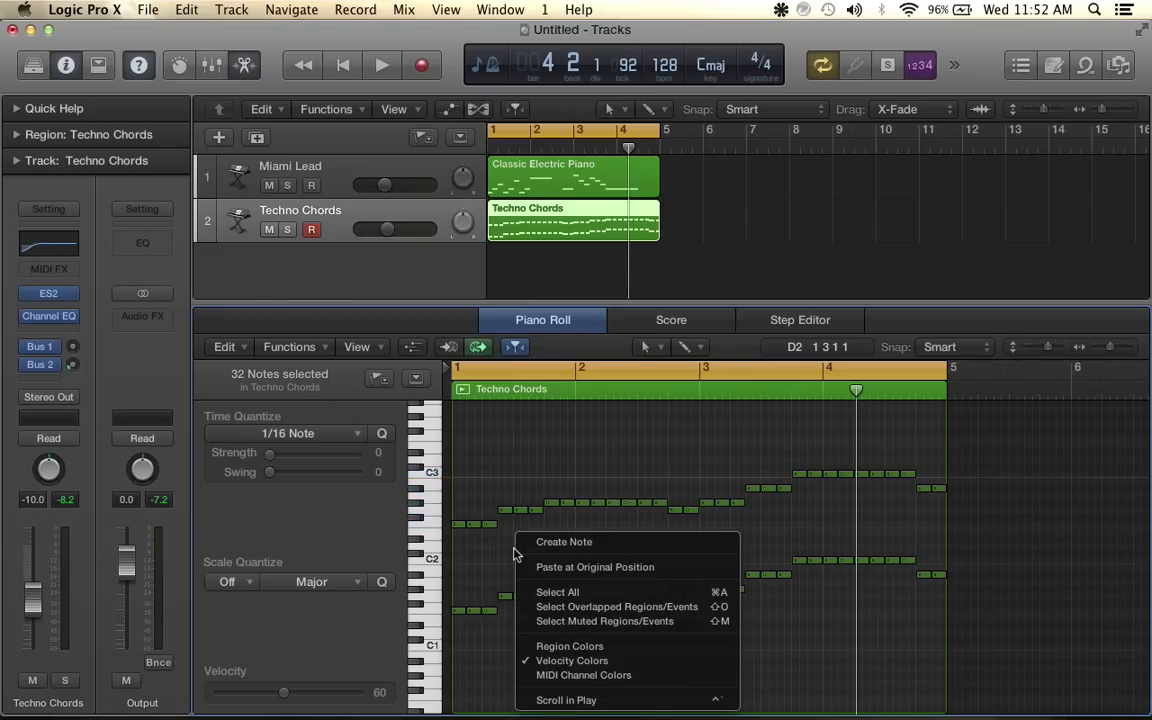
click(568, 567)
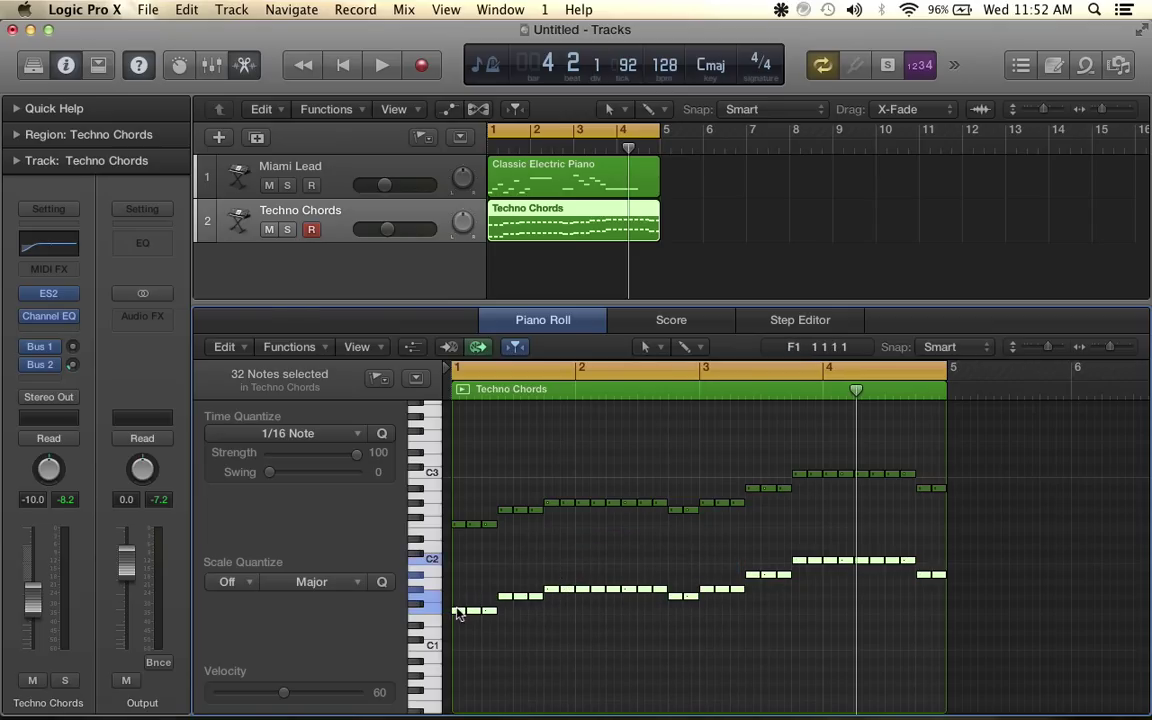
drag(457, 615, 460, 580)
key(space)
key(space)
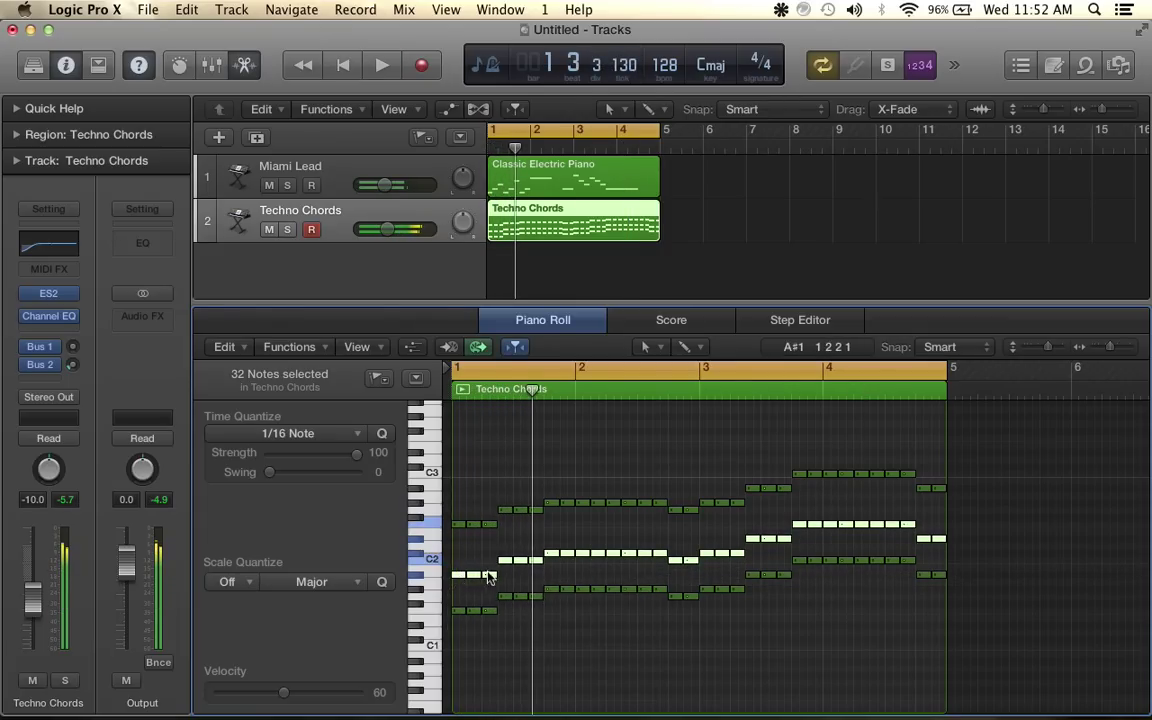
Raise the three middle-layer C2 notes in bar 1 to D2, listening to the part before and after
click(508, 559)
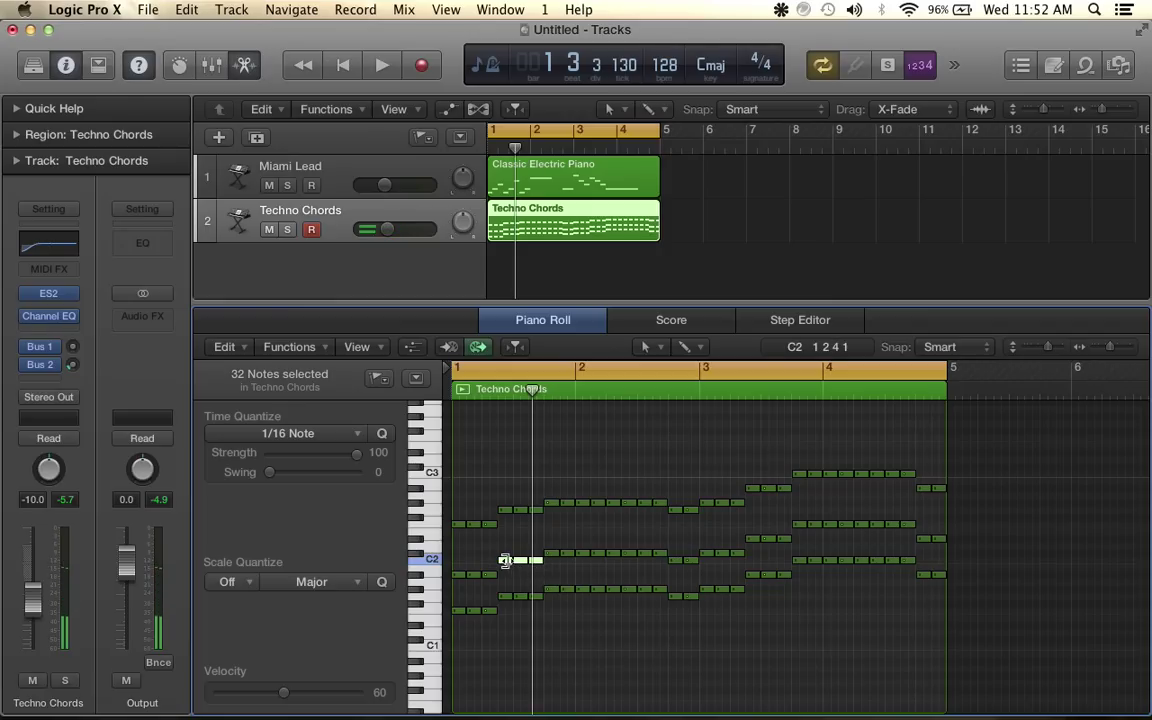
mouse_move(506, 564)
mouse_down()
mouse_move(506, 577)
mouse_move(506, 565)
mouse_up()
key(space)
key(space)
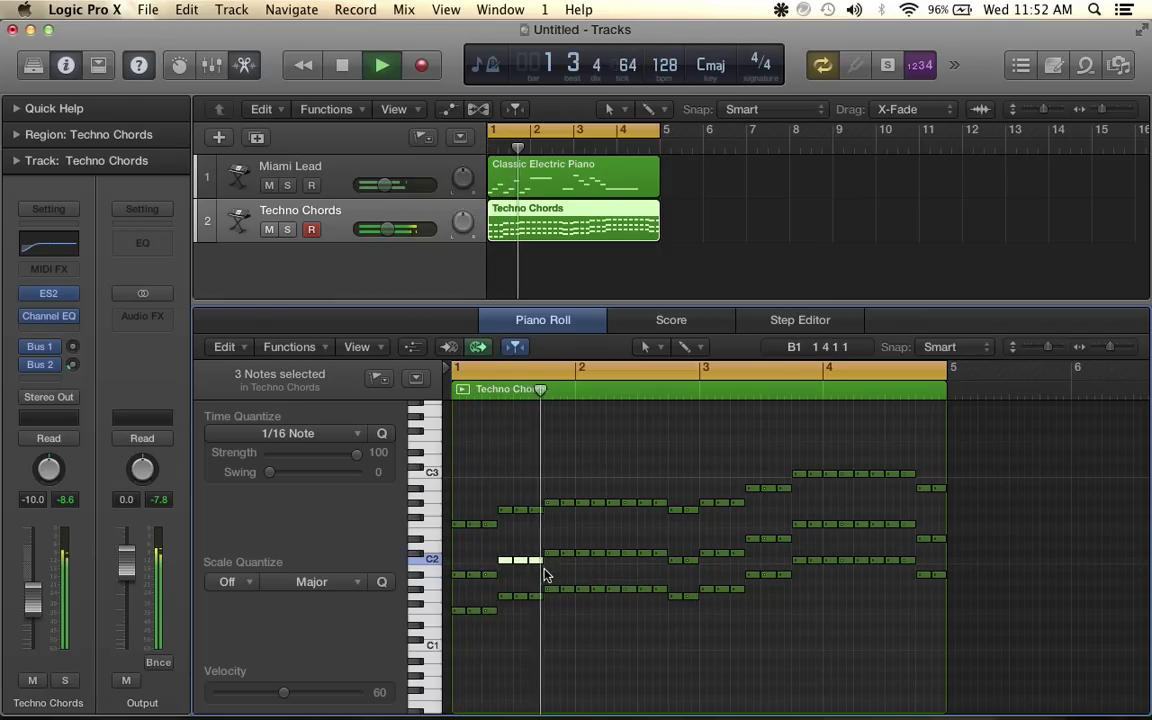
key(space)
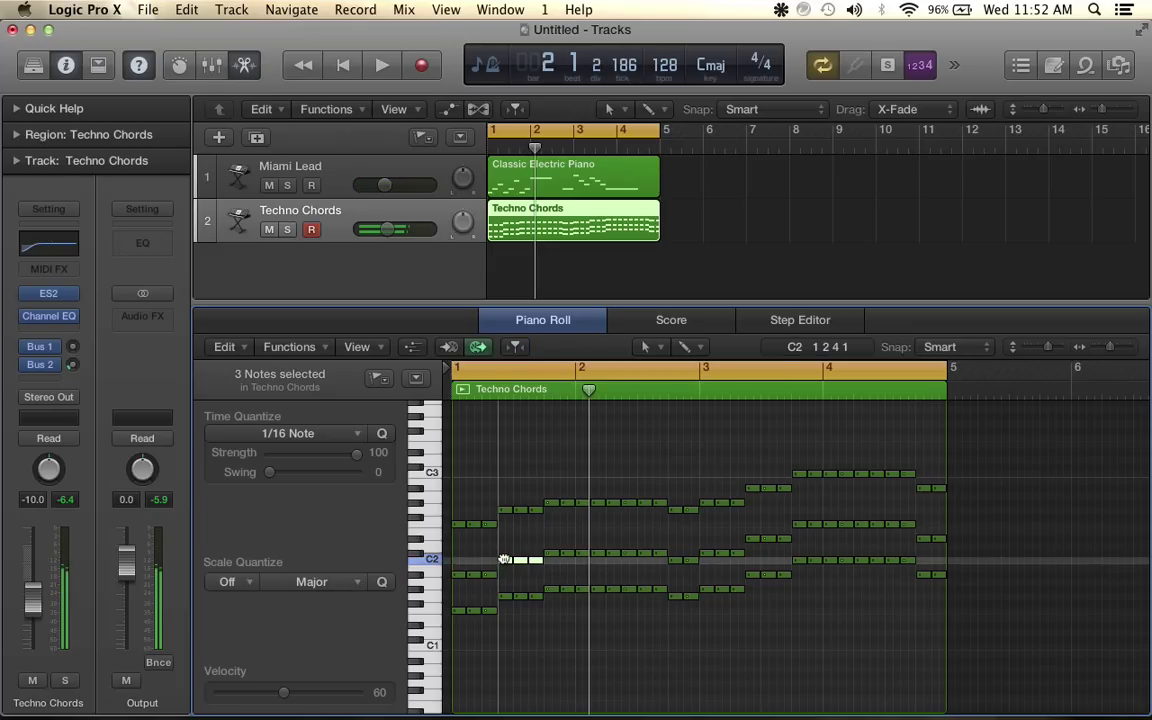
drag(504, 566, 951, 541)
key(space)
key(space)
key(space)
key(space)
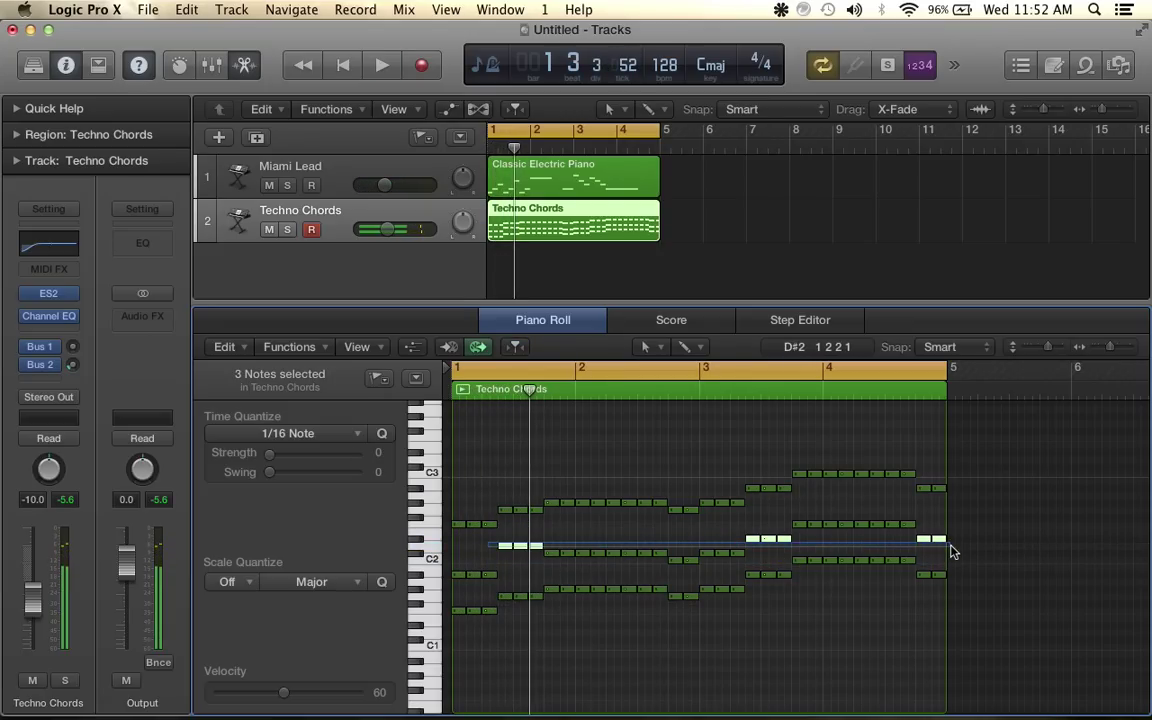
Delete the entire middle layer of notes across bars 1 to 4, keeping the two octave layers
key(Delete)
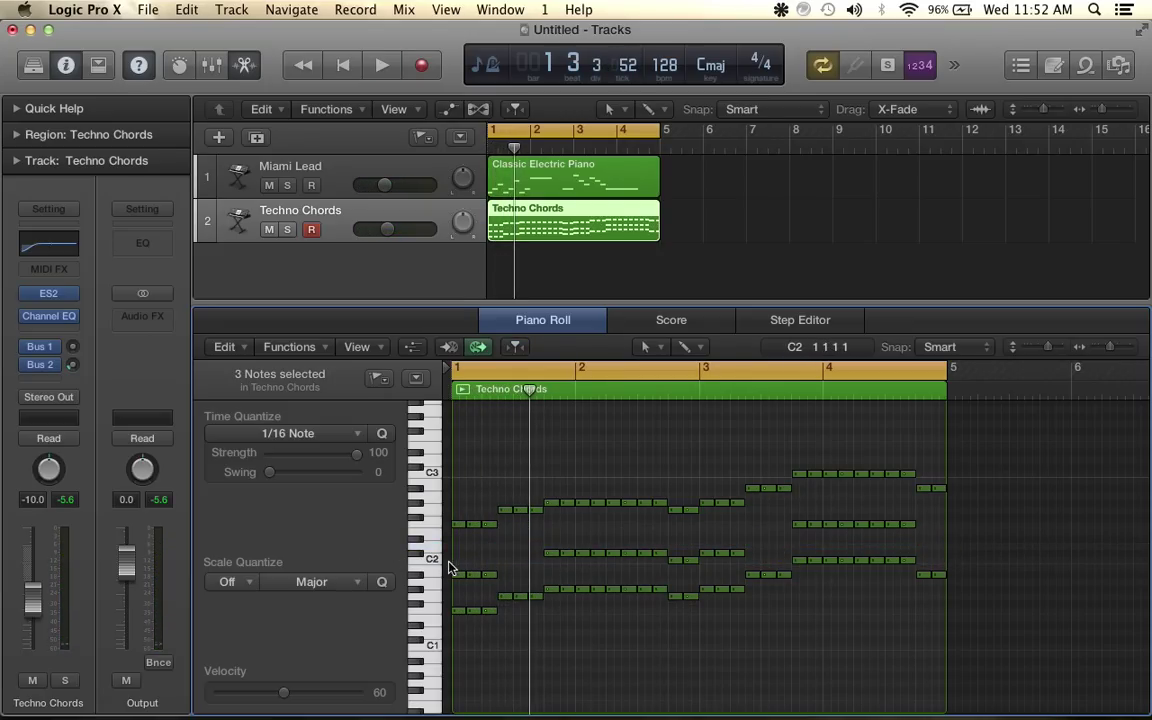
click(478, 574)
key(Delete)
drag(543, 533, 766, 562)
key(Delete)
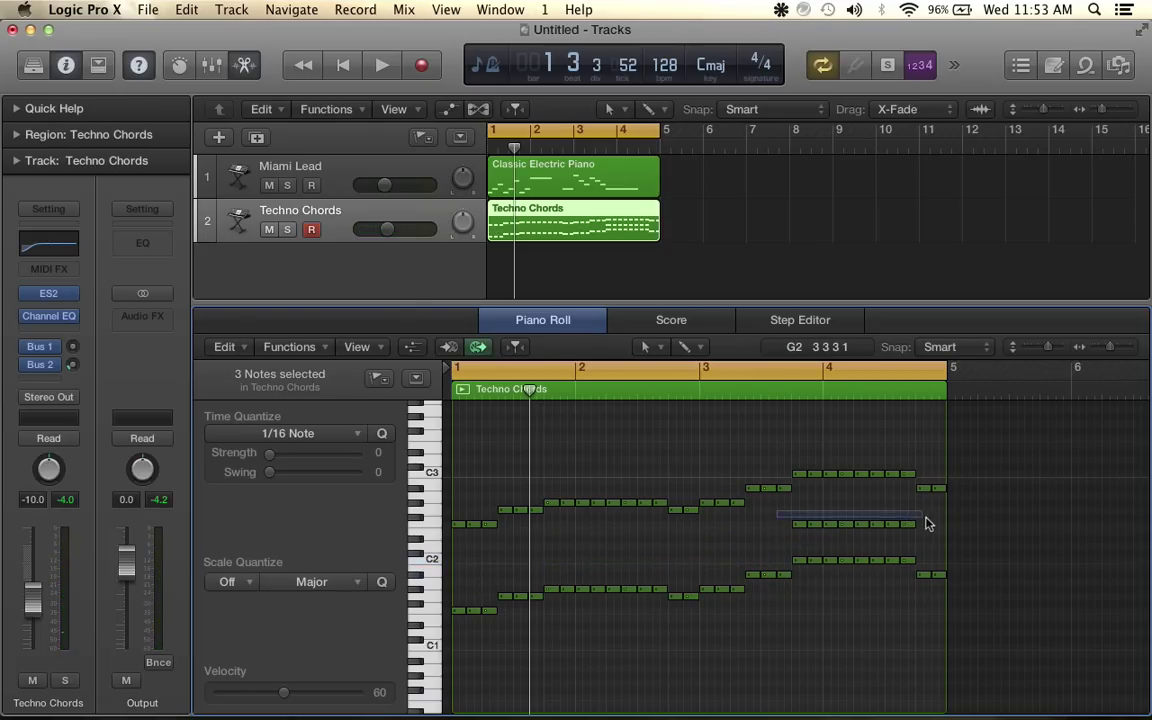
drag(928, 523, 938, 535)
key(Delete)
Play back the two octave layers of Techno Chords together with the Miami Lead track
scroll(733, 522, up, 2)
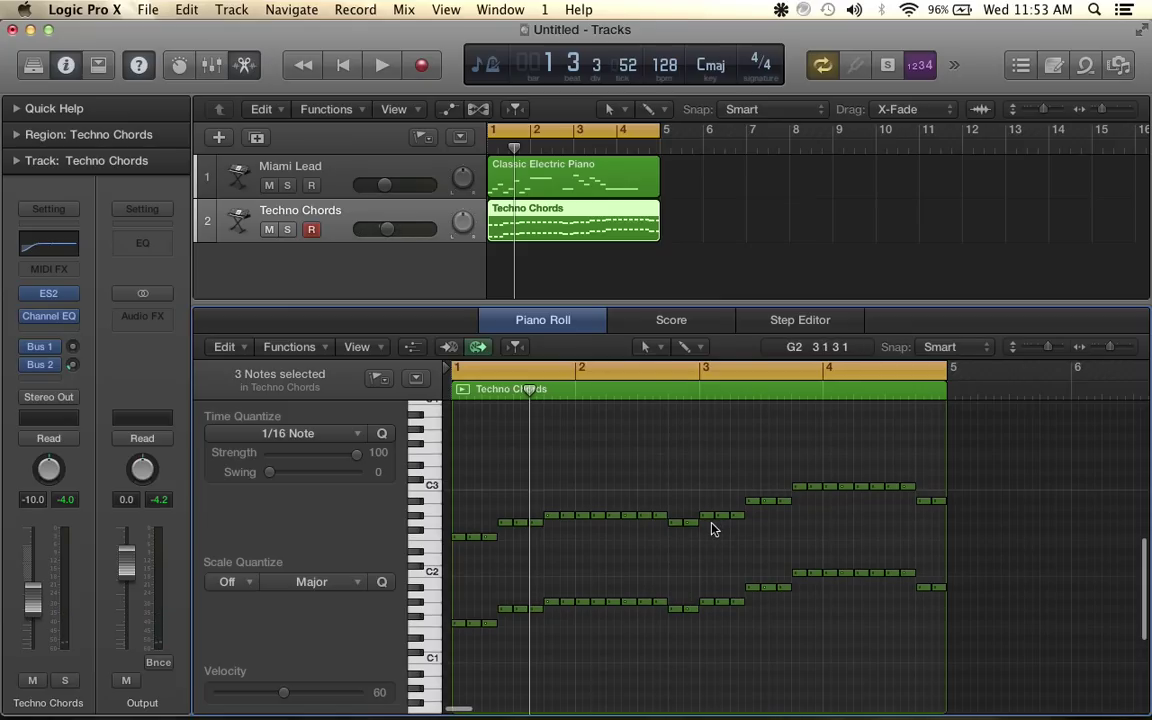
scroll(640, 500, up, 3)
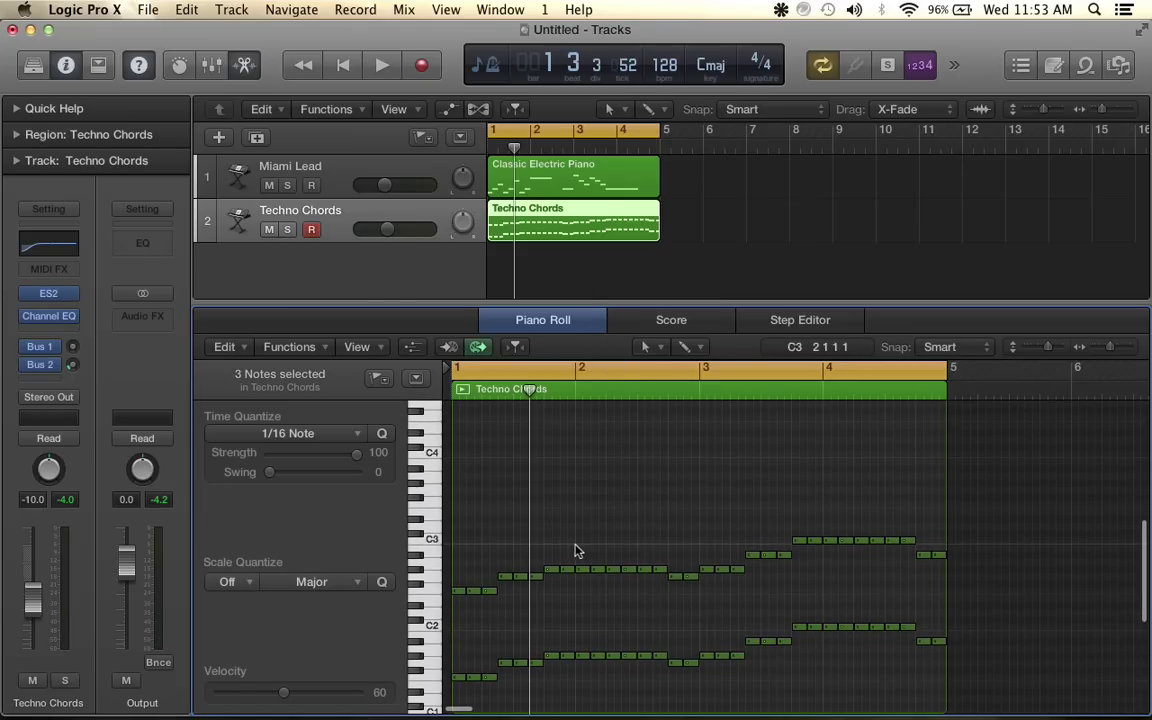
click(434, 262)
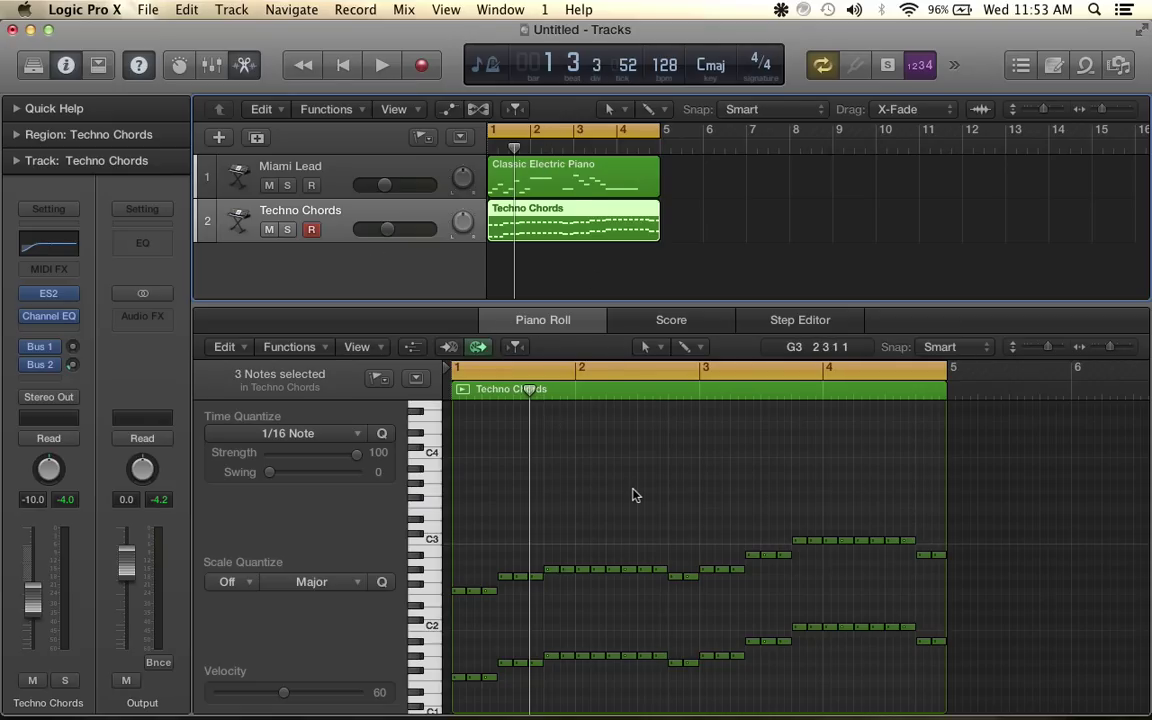
key(space)
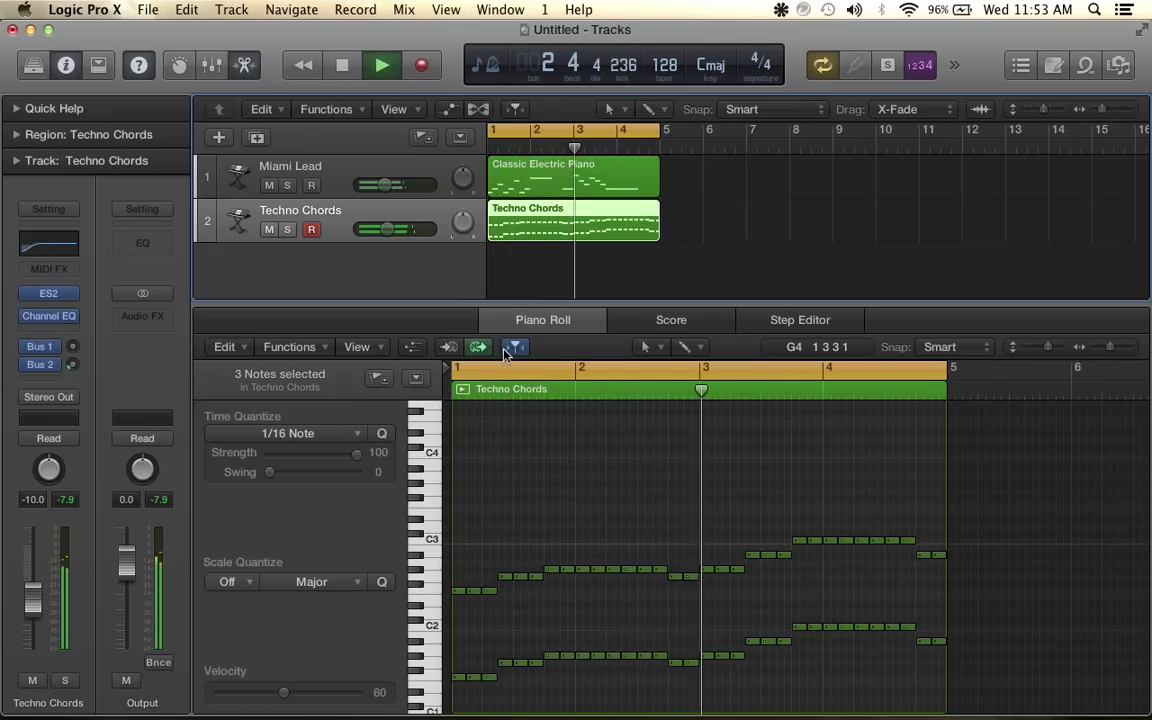
Stop playback and insert a stereo Space Designer reverb on the Miami Lead track
key(space)
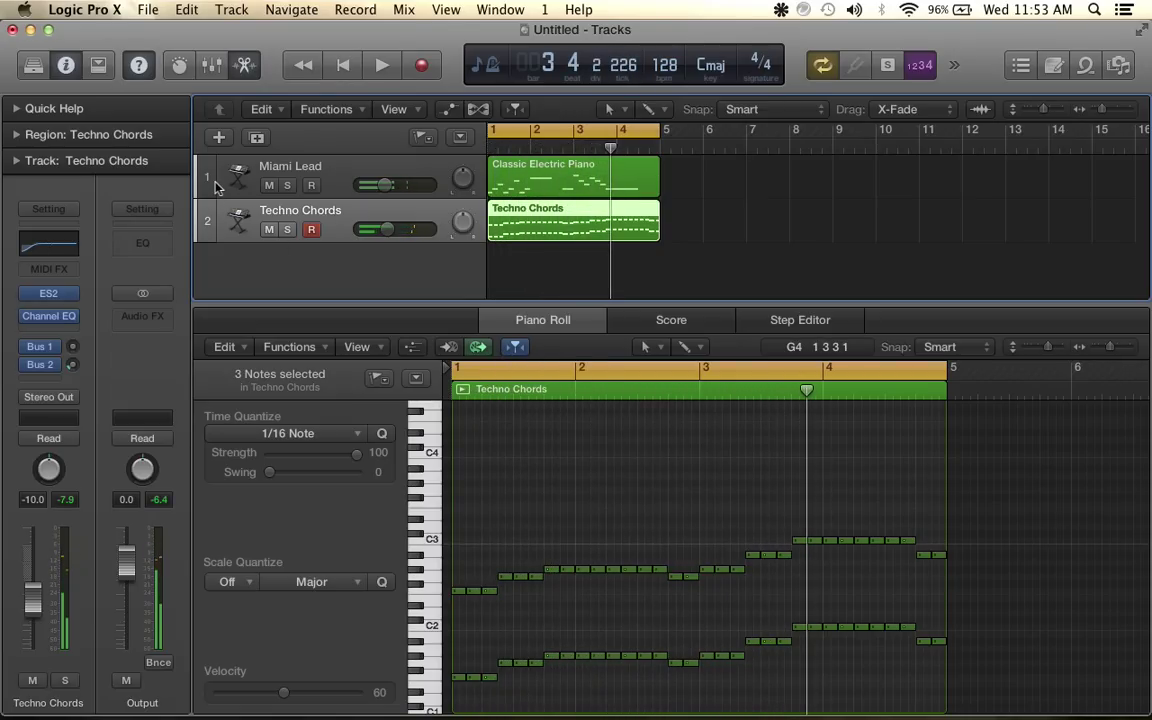
click(314, 178)
click(58, 322)
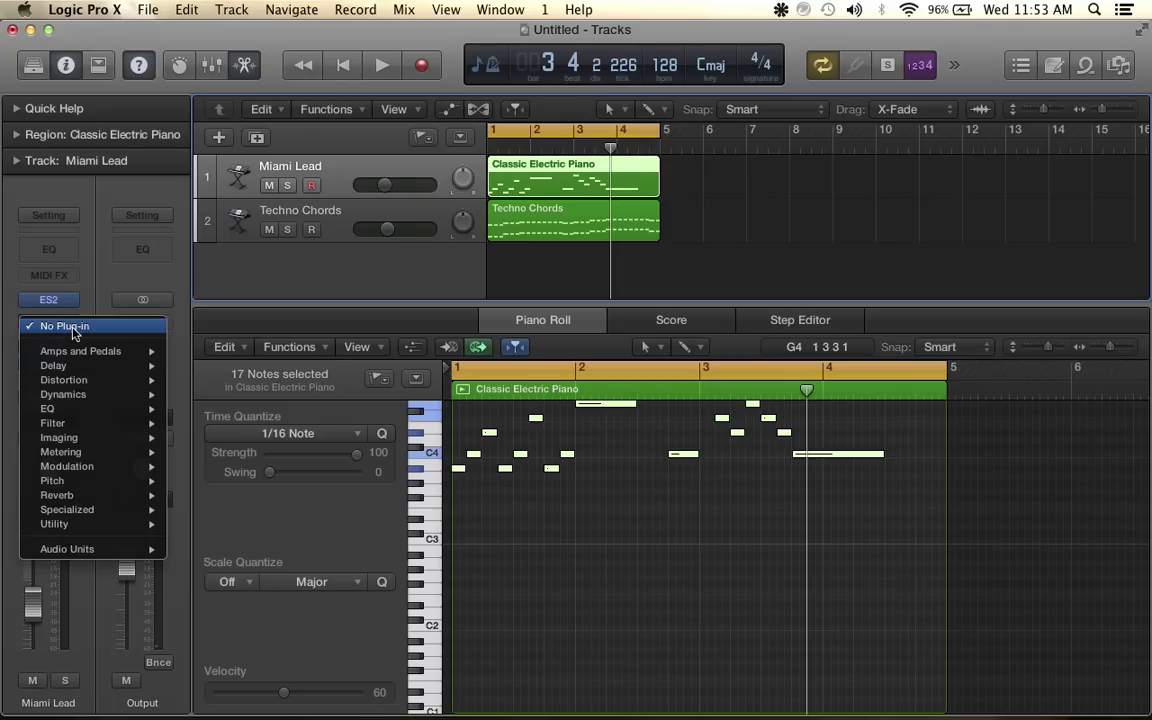
mouse_move(62, 496)
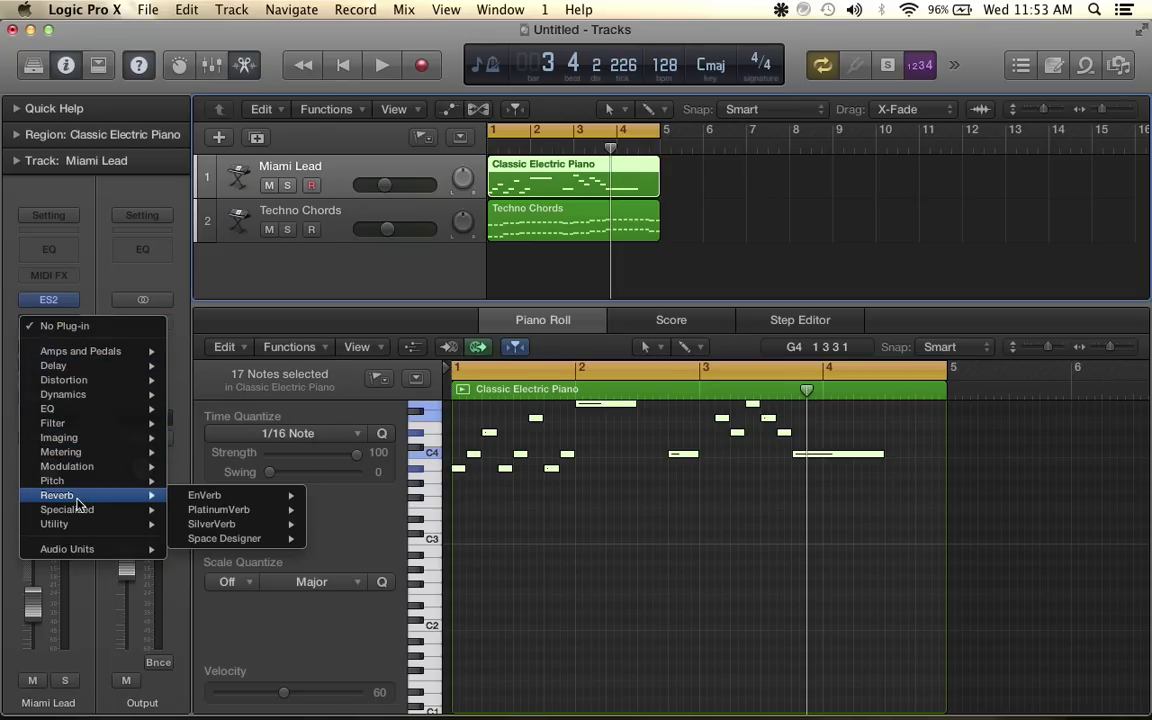
mouse_move(253, 545)
click(335, 541)
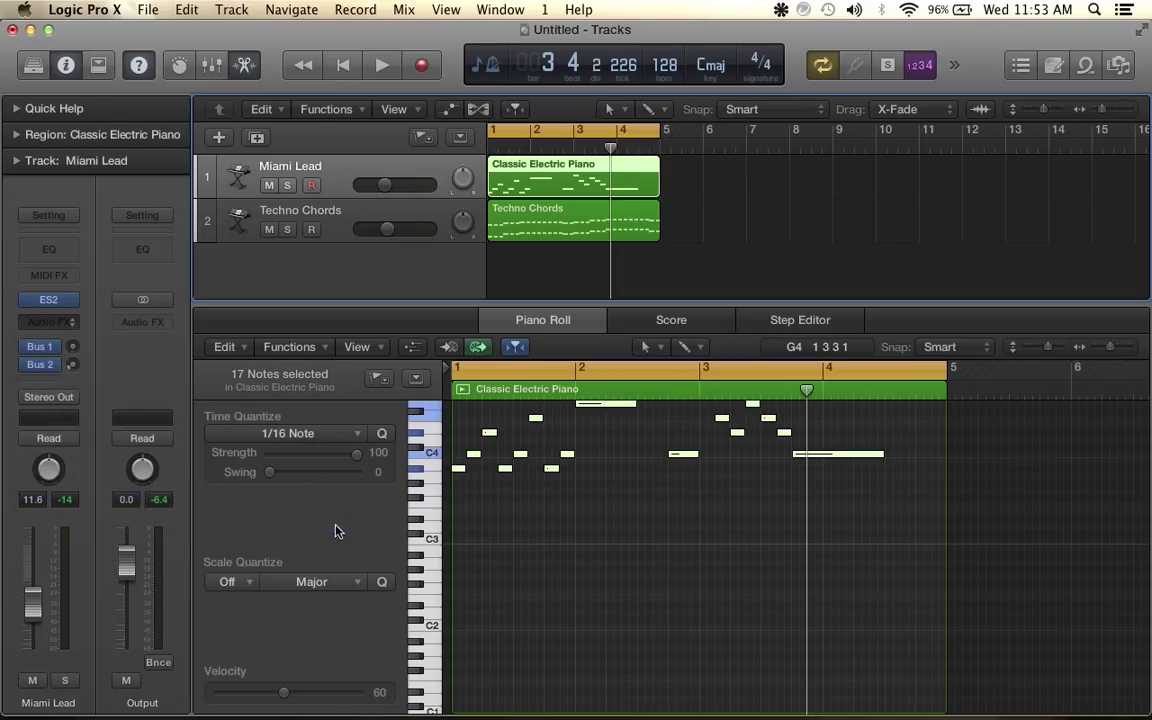
During playback, bow the Miami Lead reverb's volume envelope fully upward, raise its Rev level slightly and close Space Designer
key(space)
drag(360, 272, 606, 183)
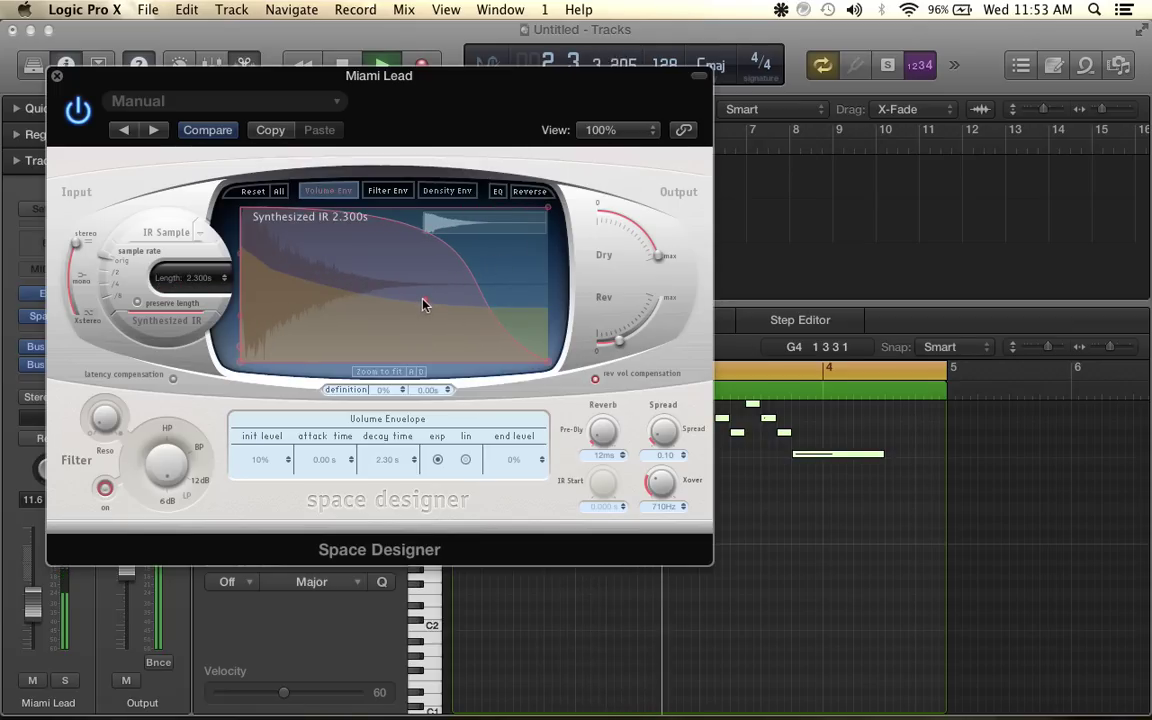
drag(620, 338, 627, 346)
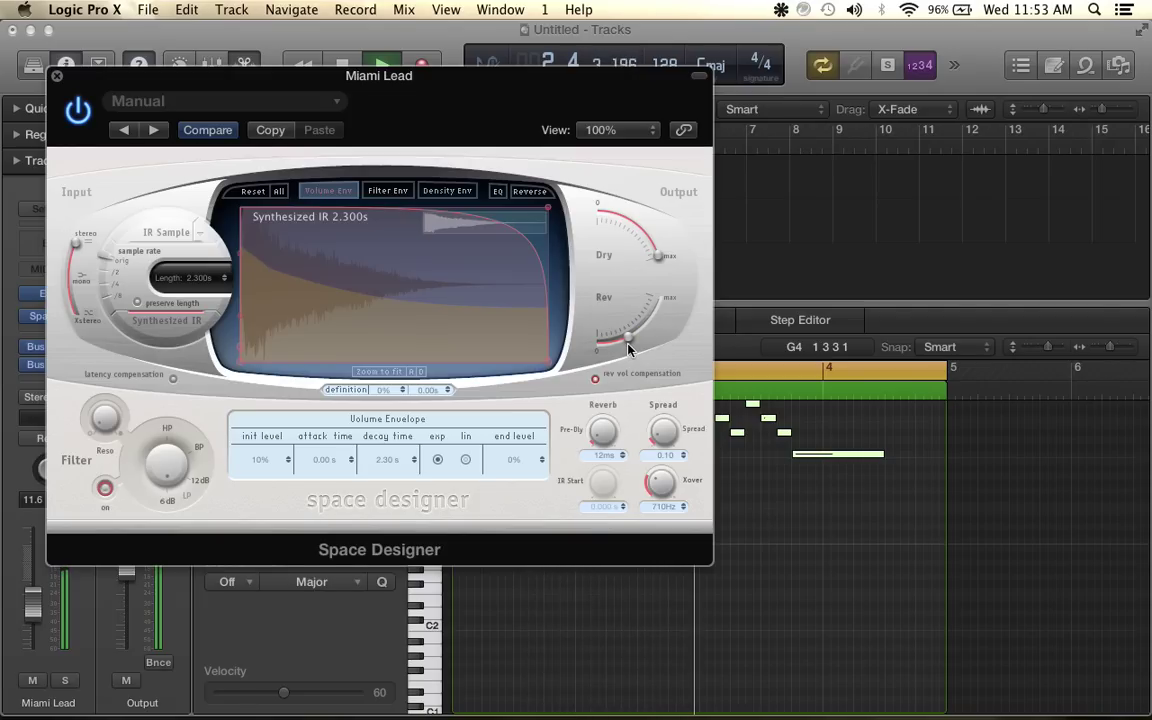
click(57, 76)
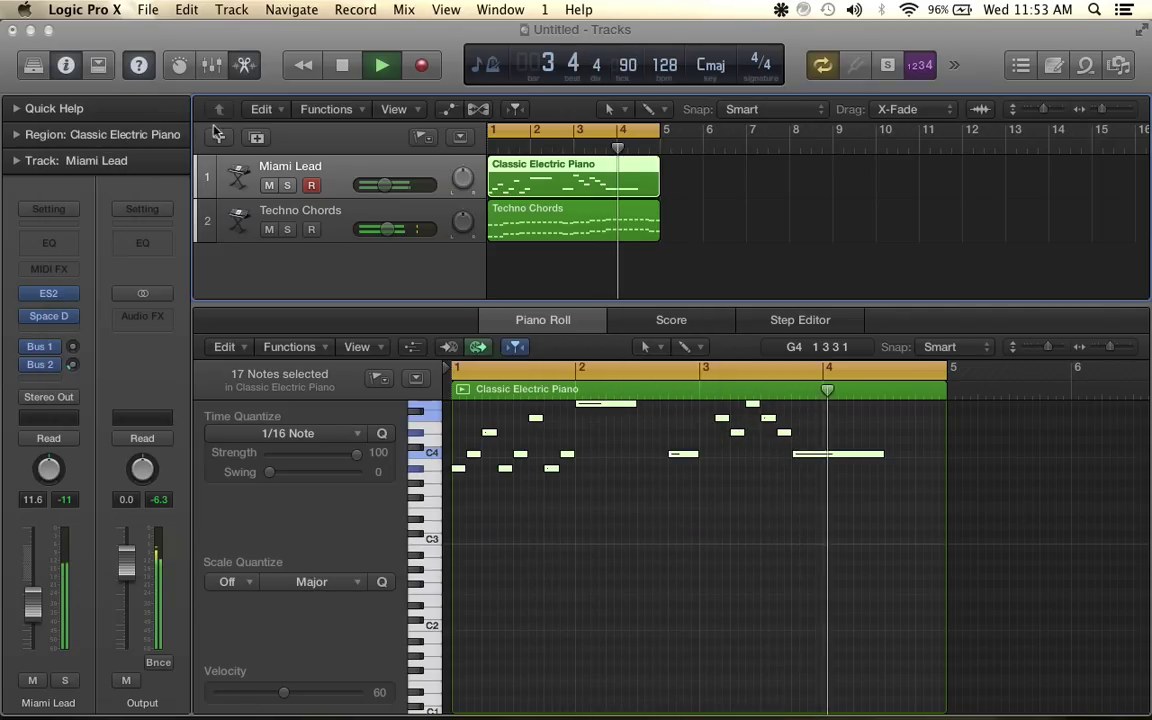
Insert a stereo Space Designer reverb after the Channel EQ on the Techno Chords track
click(335, 215)
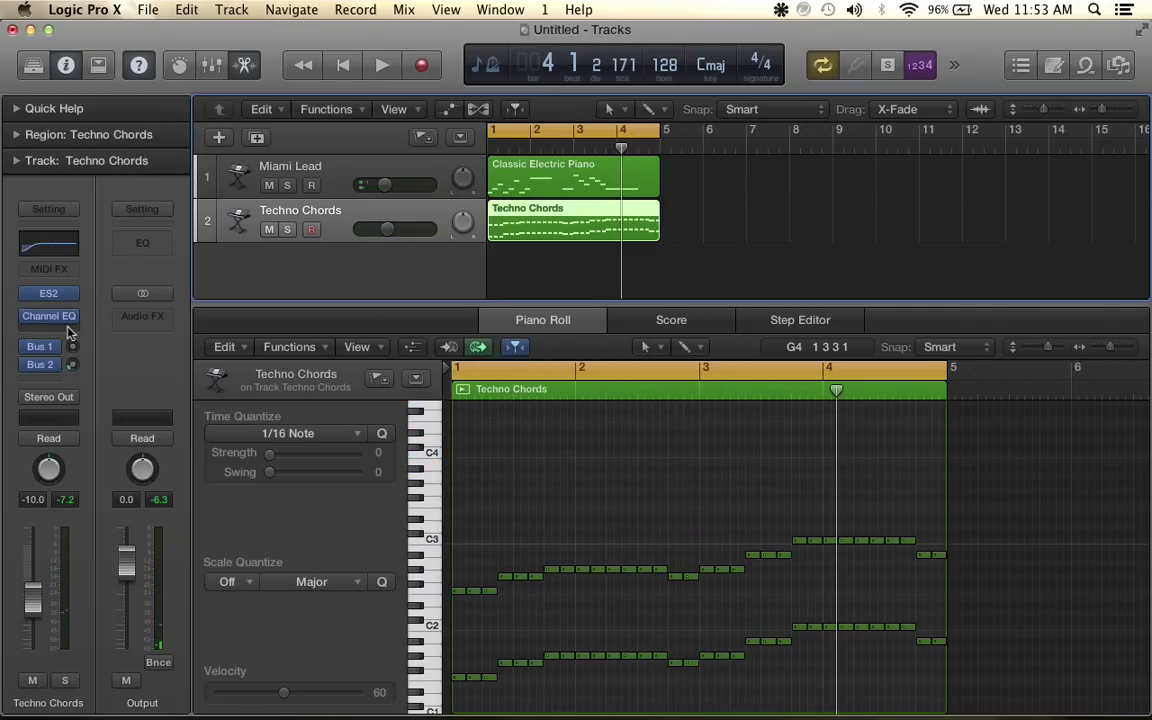
click(69, 333)
mouse_move(88, 518)
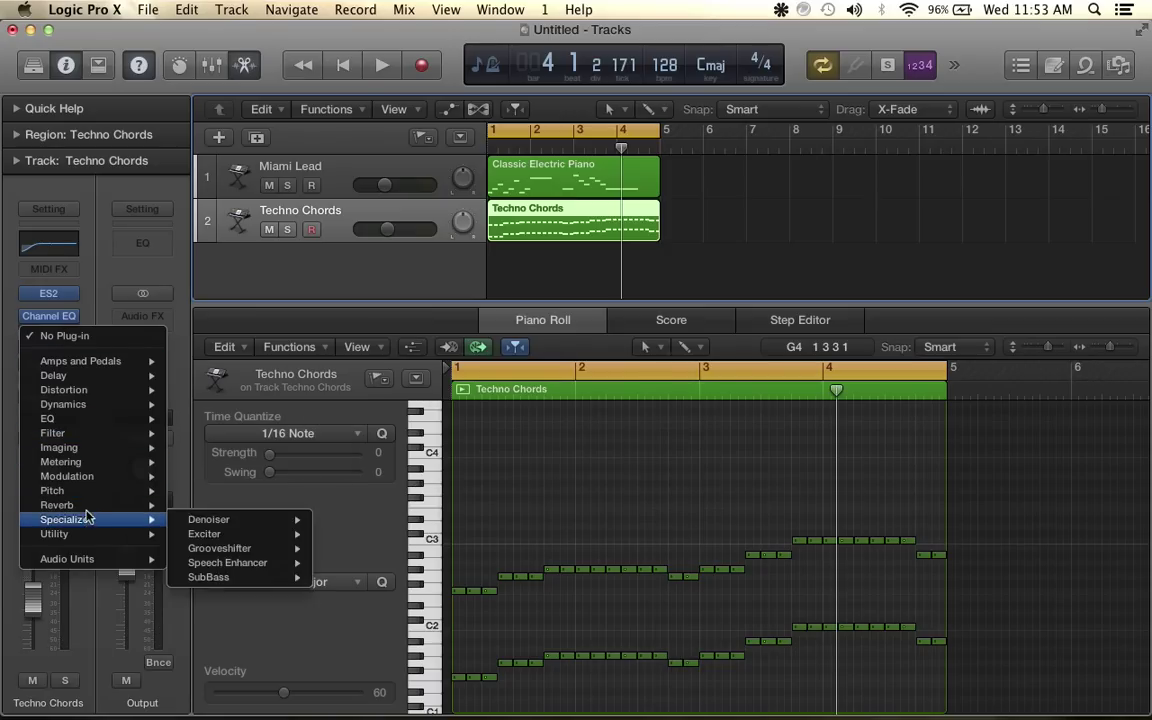
mouse_move(150, 505)
mouse_move(240, 548)
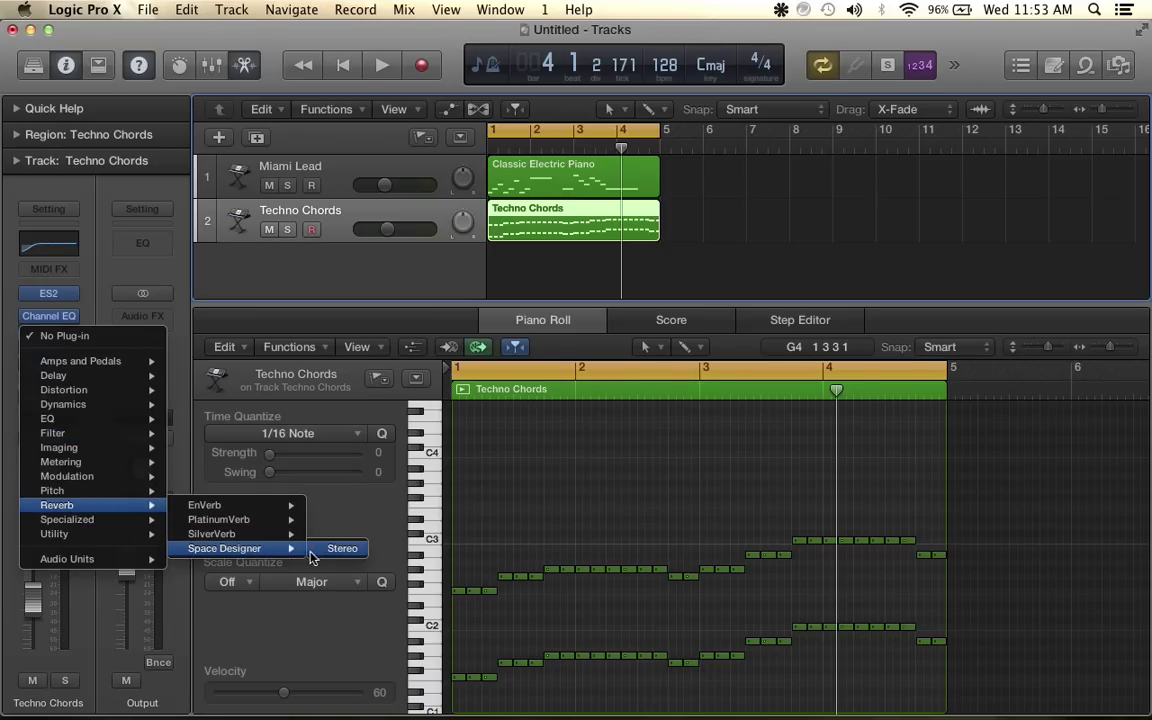
click(314, 551)
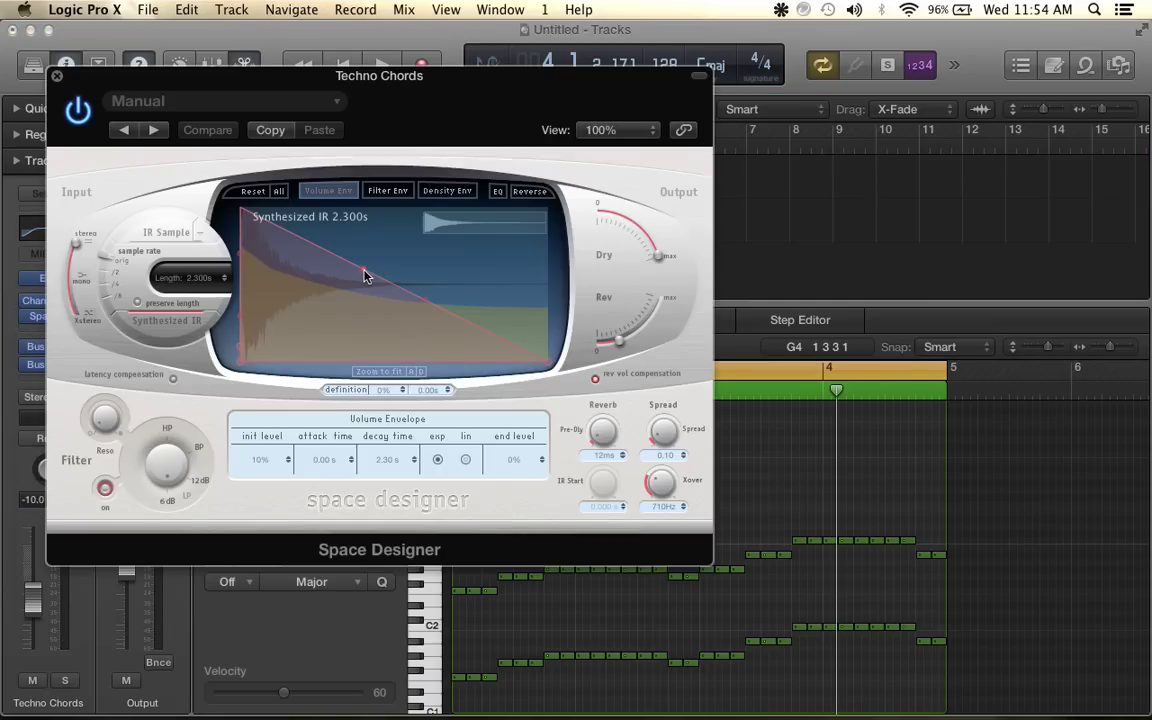
Bow the Techno Chords reverb's volume envelope fully upward, play back the result and close Space Designer
drag(364, 273, 647, 91)
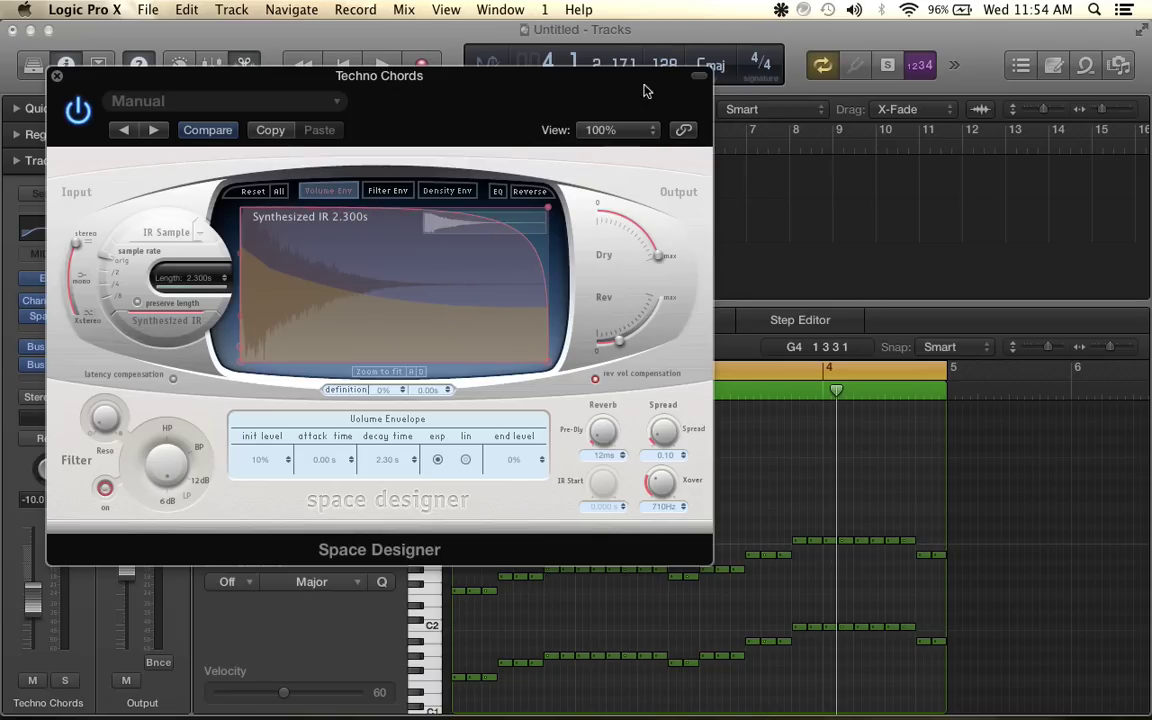
key(space)
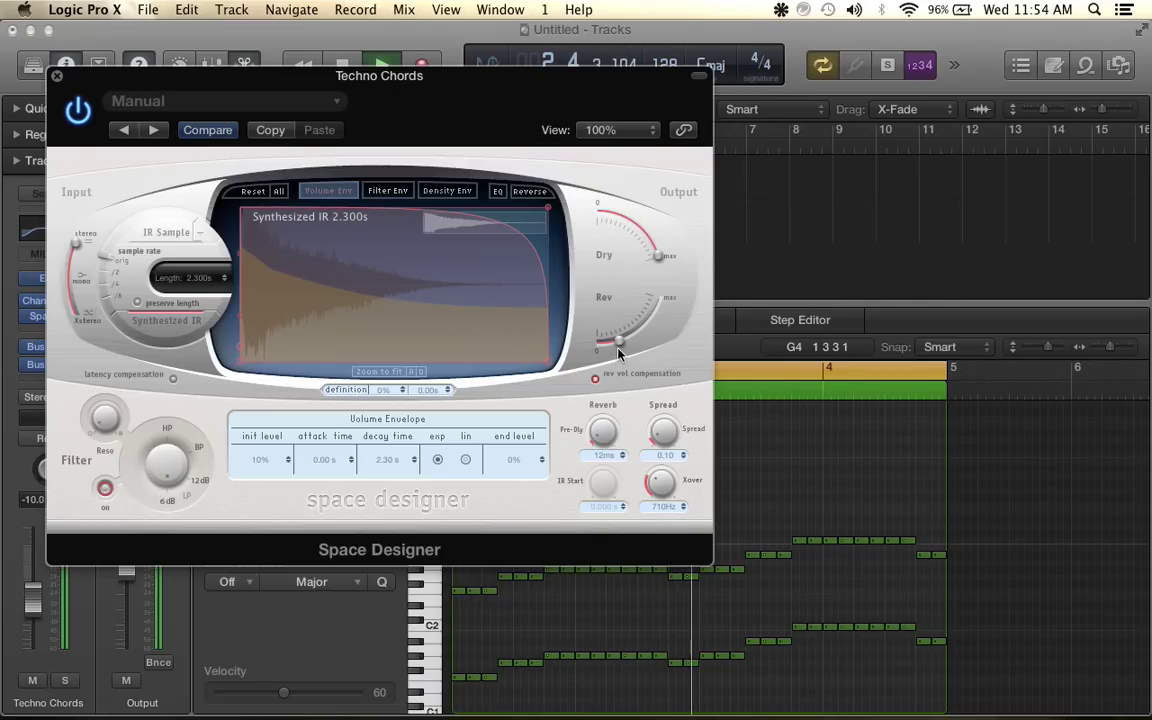
key(space)
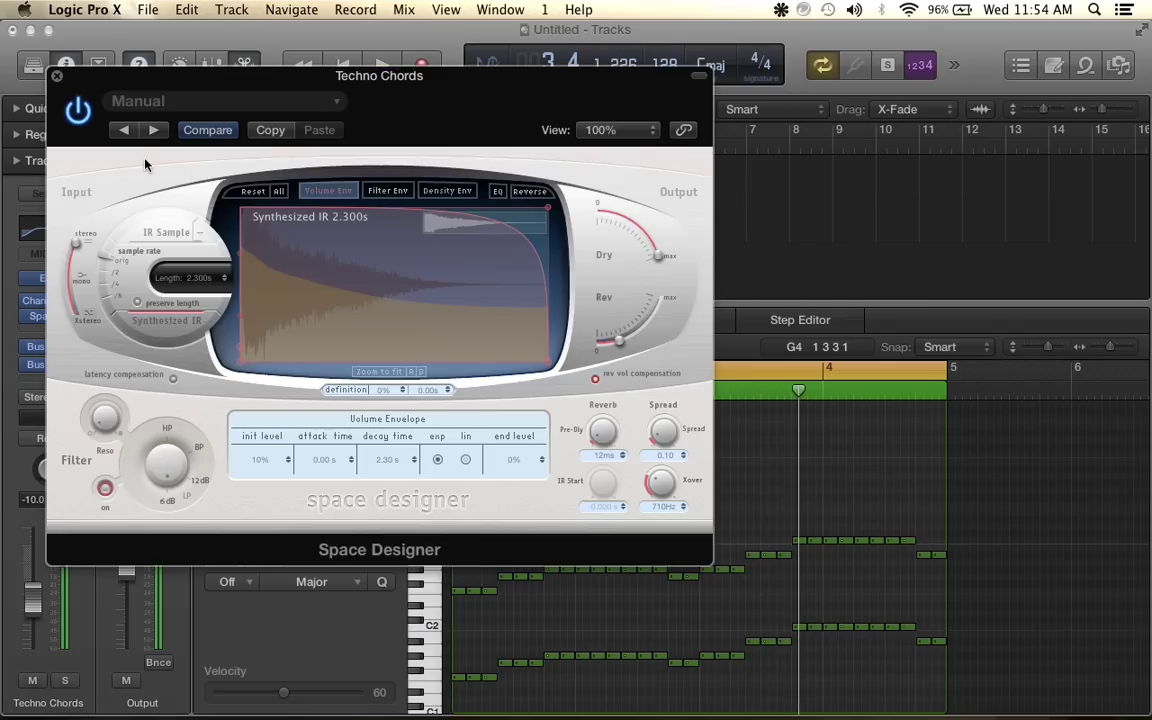
click(57, 77)
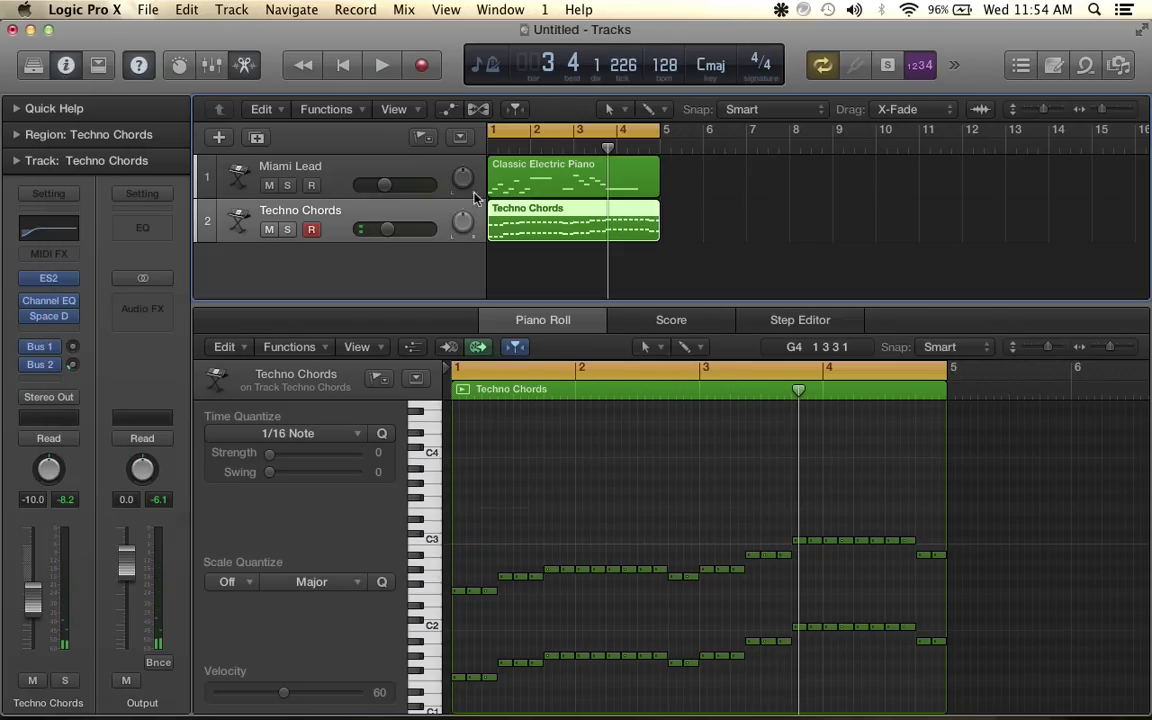
Add a third software instrument track below Techno Chords, show the patch Library and step to another electric piano patch
double_click(415, 259)
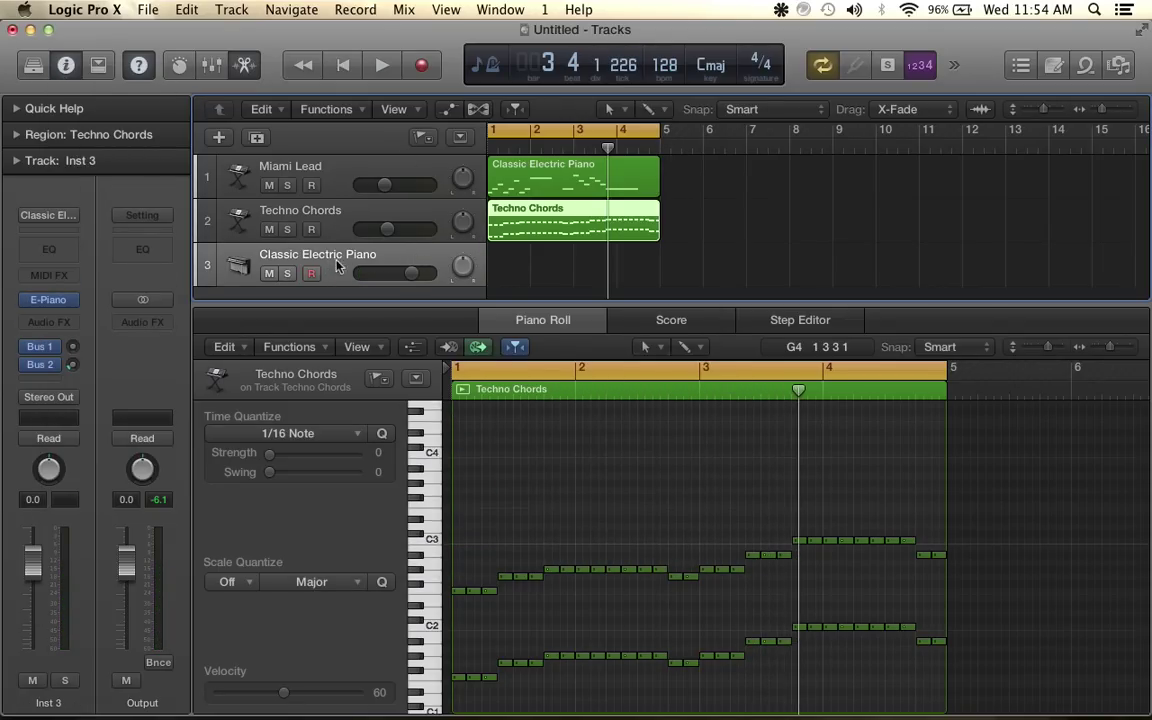
scroll(337, 265, down, 1)
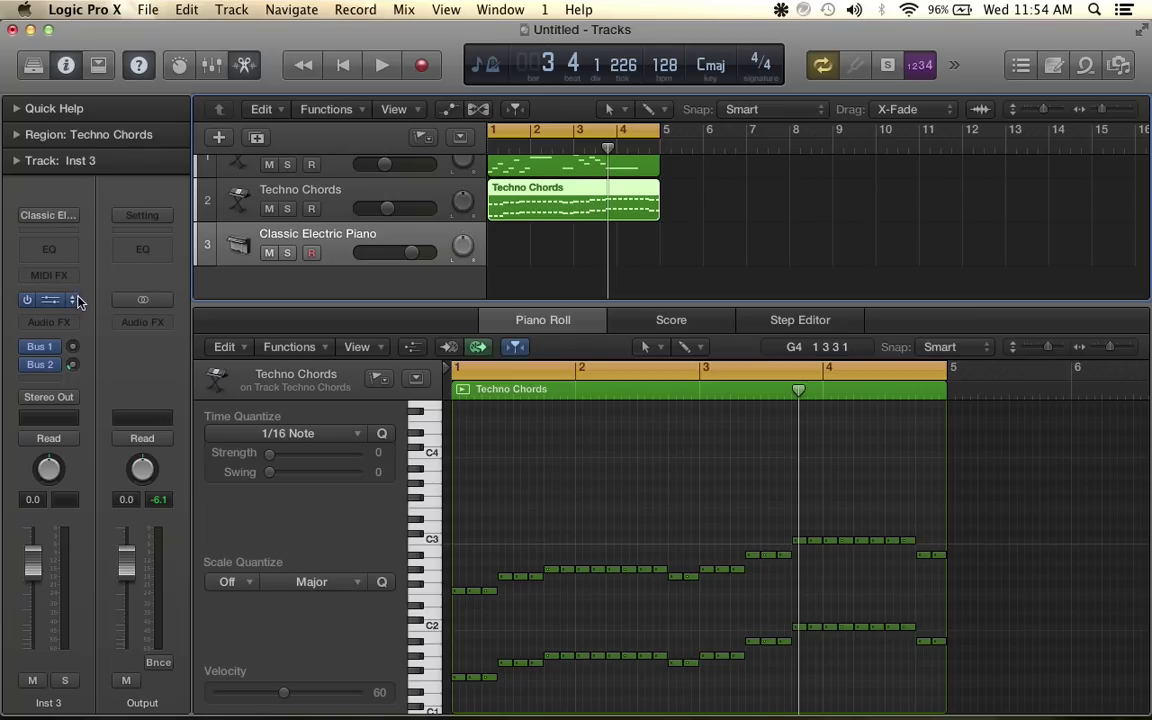
click(33, 65)
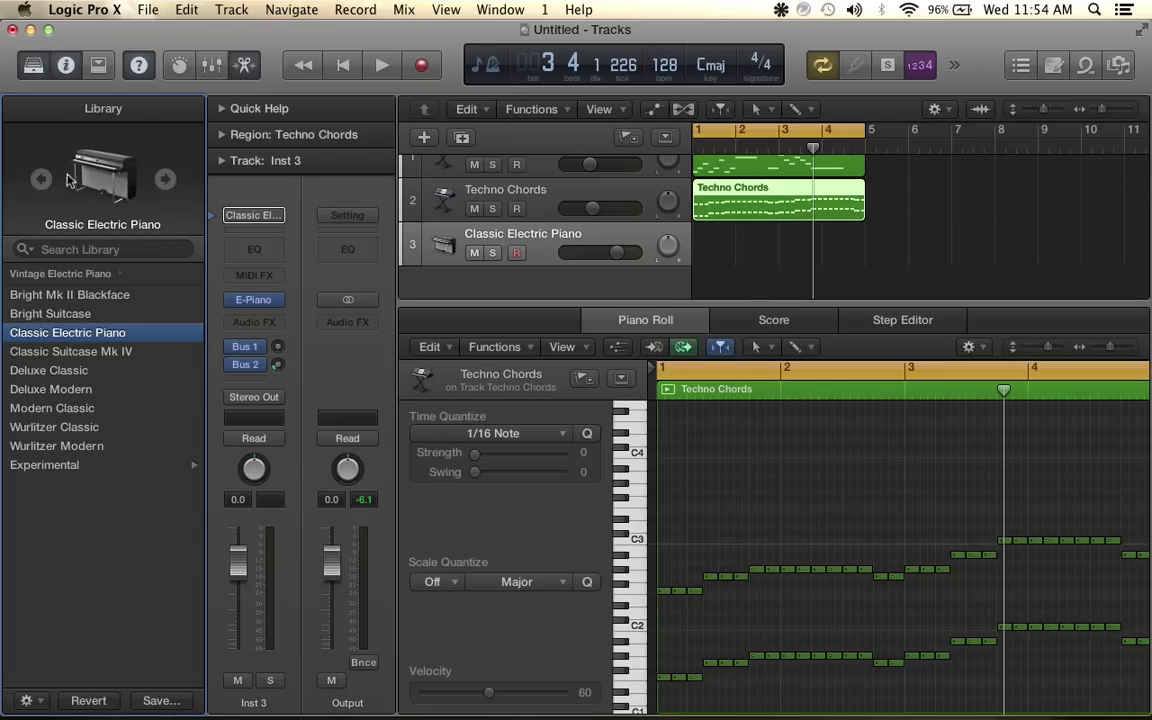
click(38, 182)
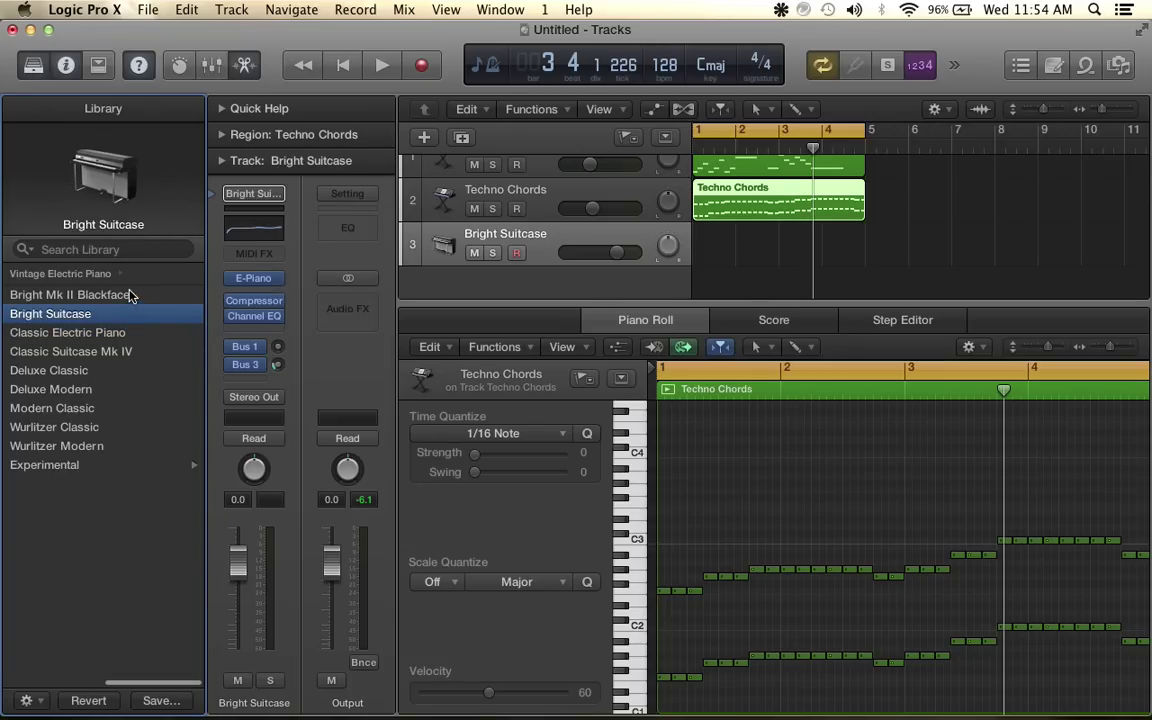
Search the Library for "piano" and load the Grand Piano and Pad patch on the third track
click(96, 248)
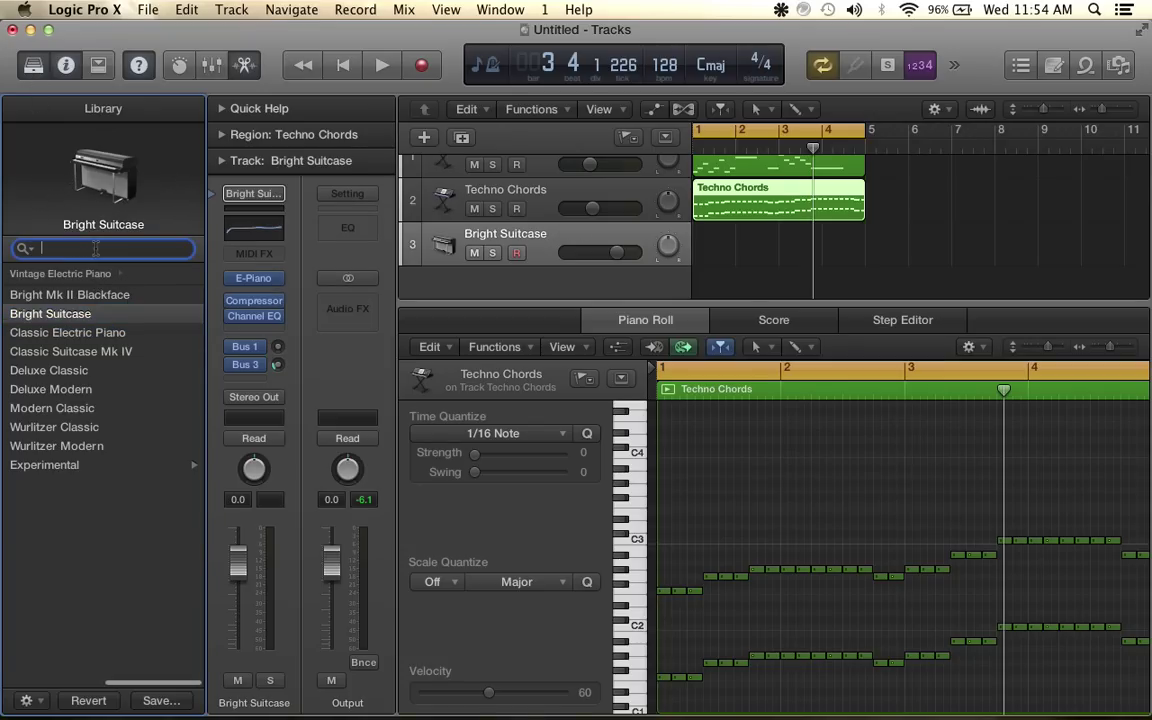
text(pi)
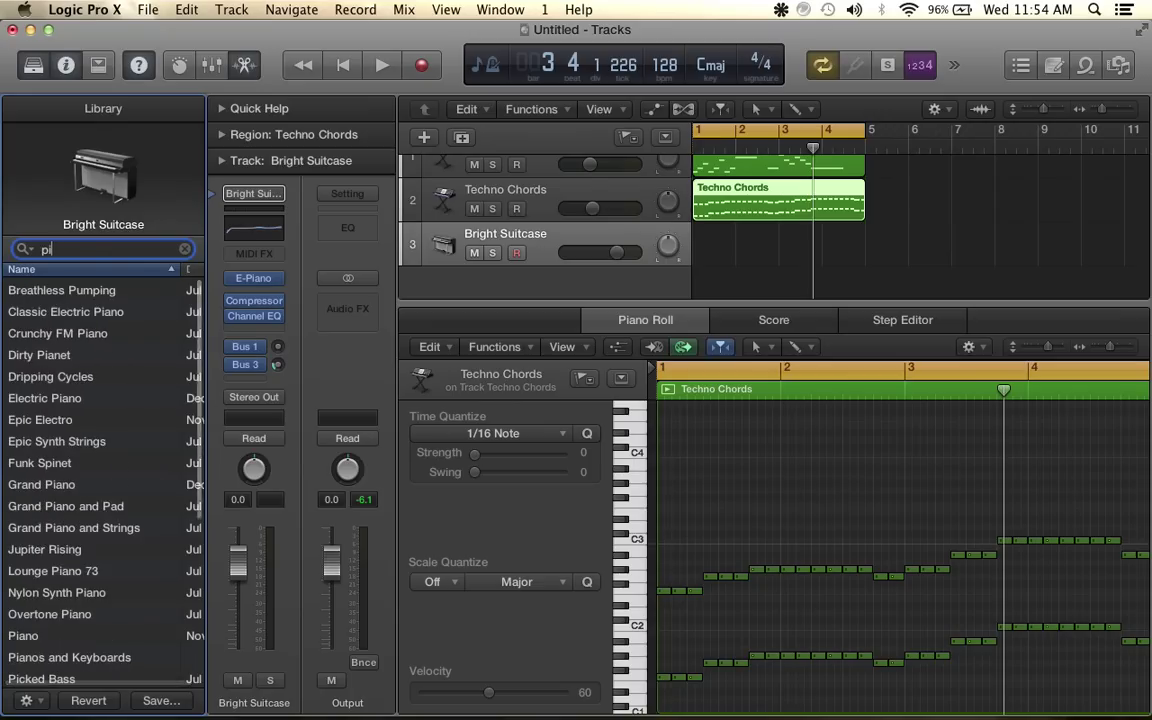
text(ano)
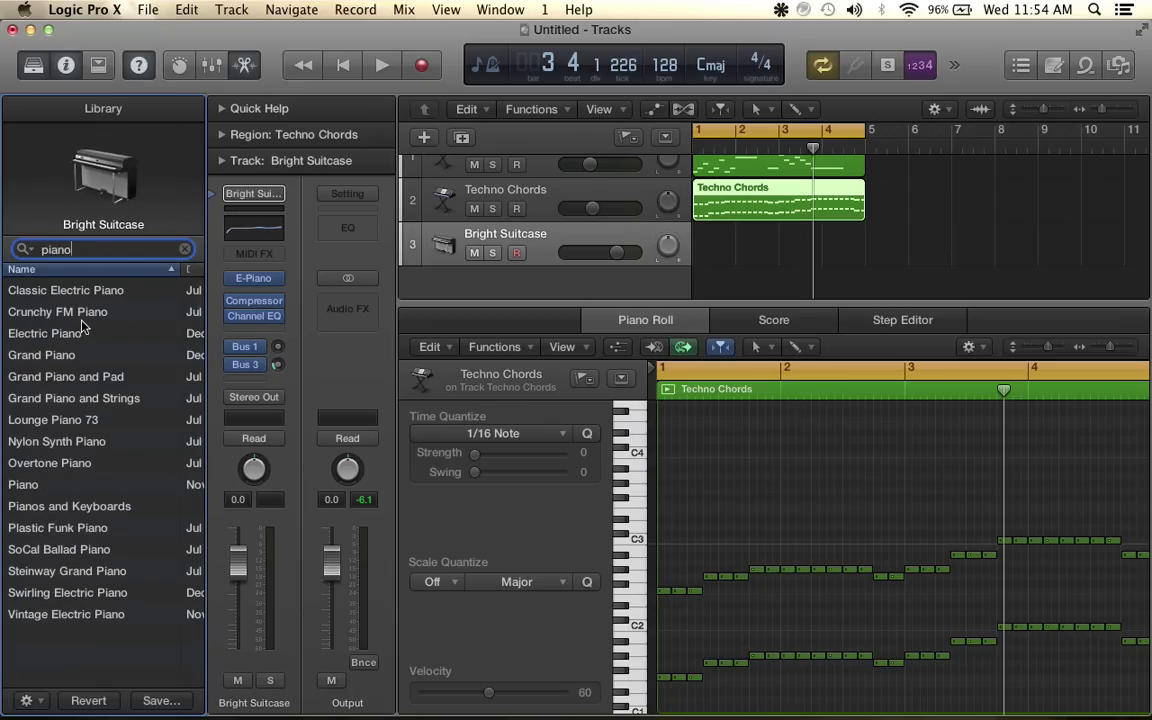
scroll(83, 318, right, 1)
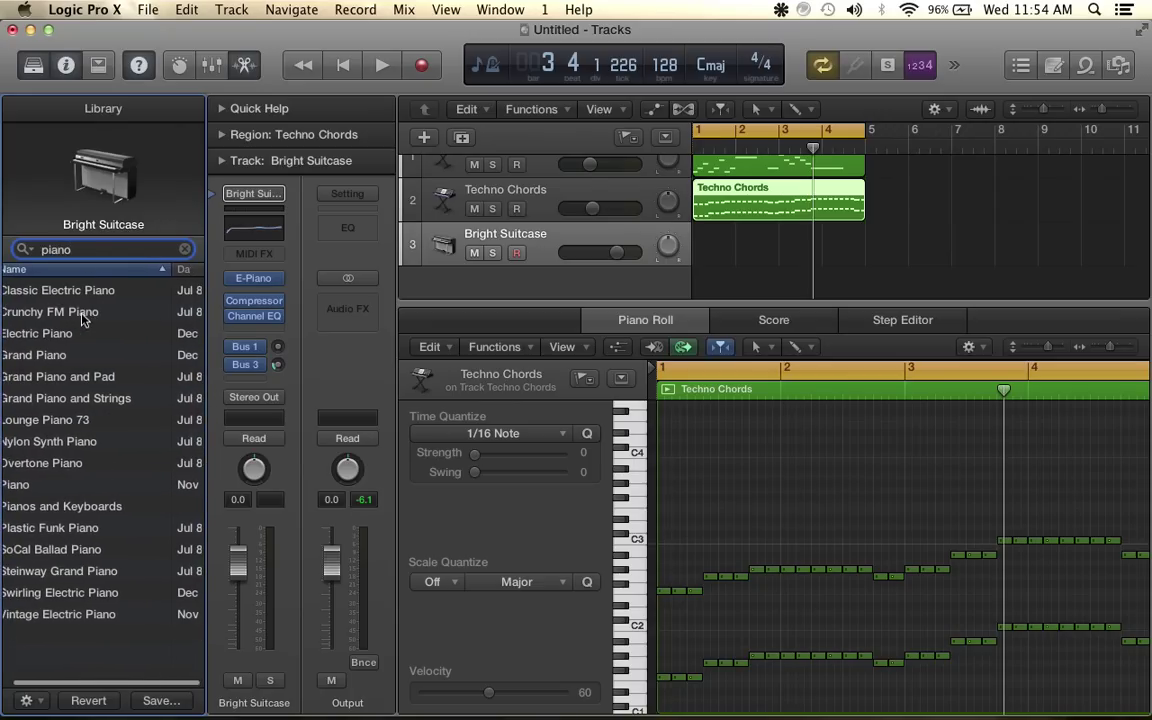
scroll(83, 318, left, 1)
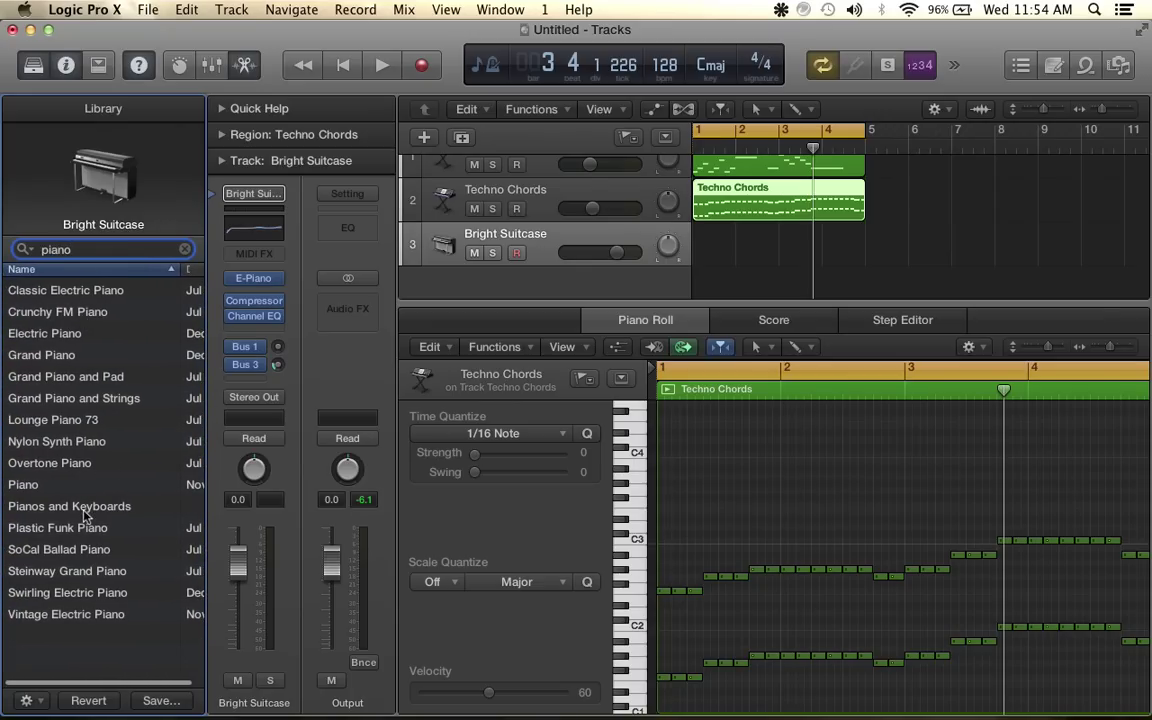
click(68, 377)
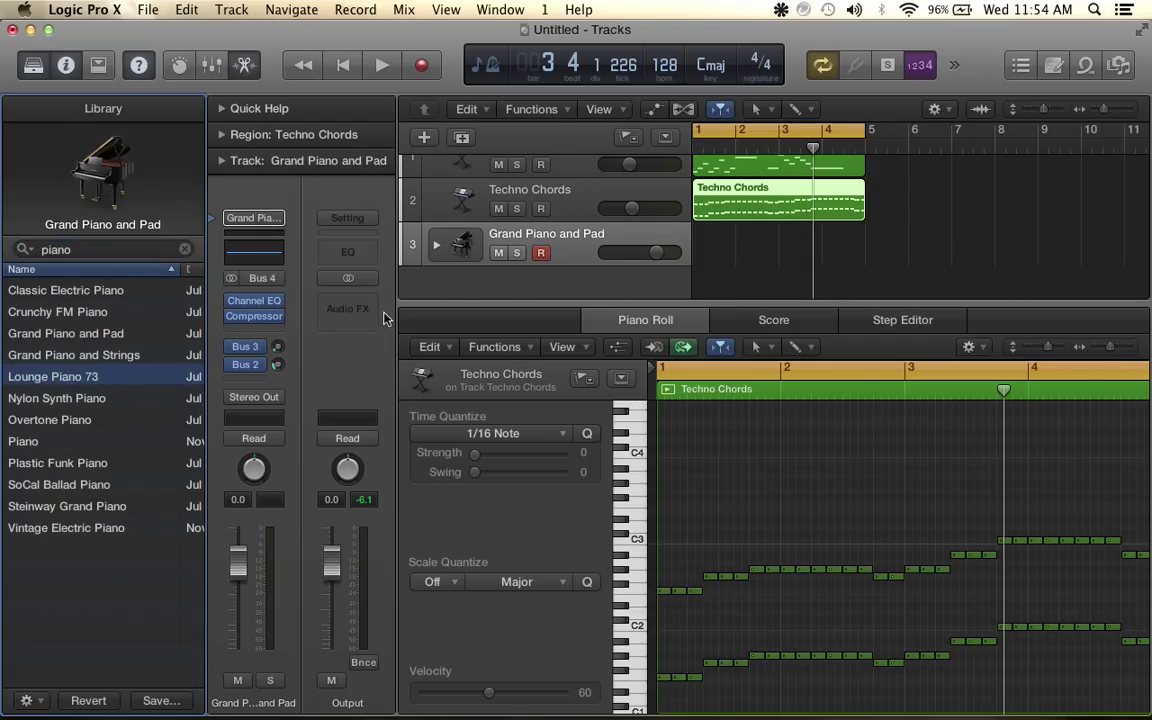
Create an empty MIDI region on the Grand Piano and Pad track and extend it across bars 1 to 4
scroll(828, 224, left, 1)
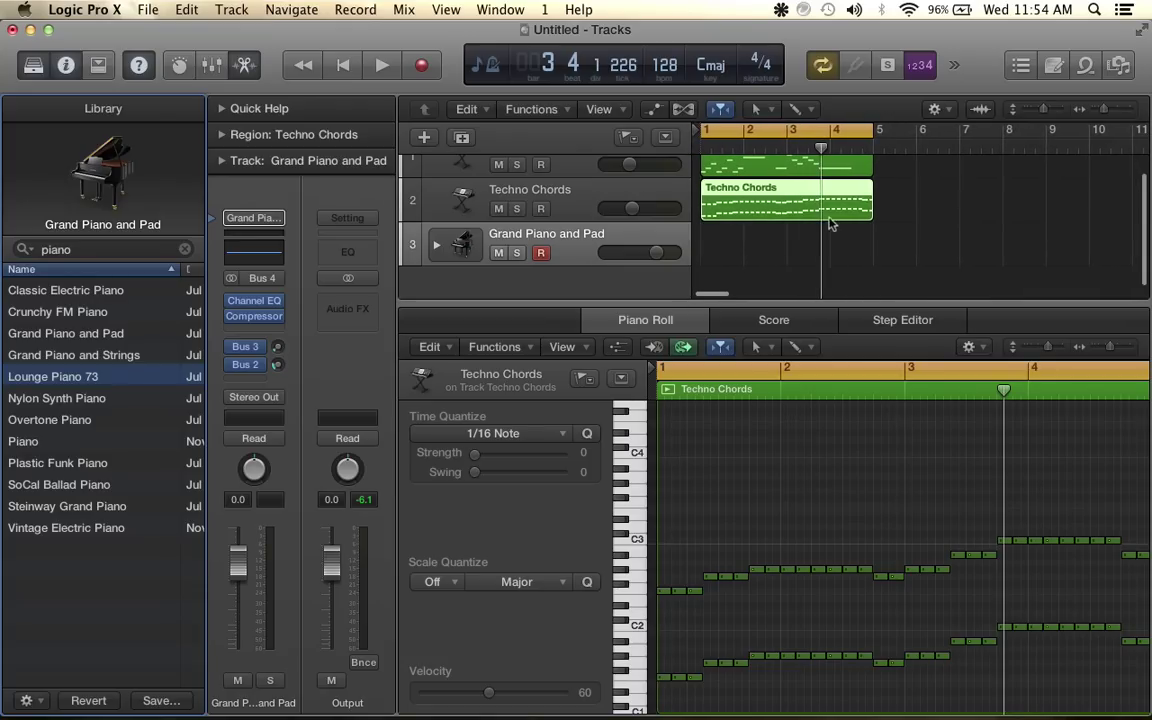
click(728, 257)
drag(736, 250, 864, 255)
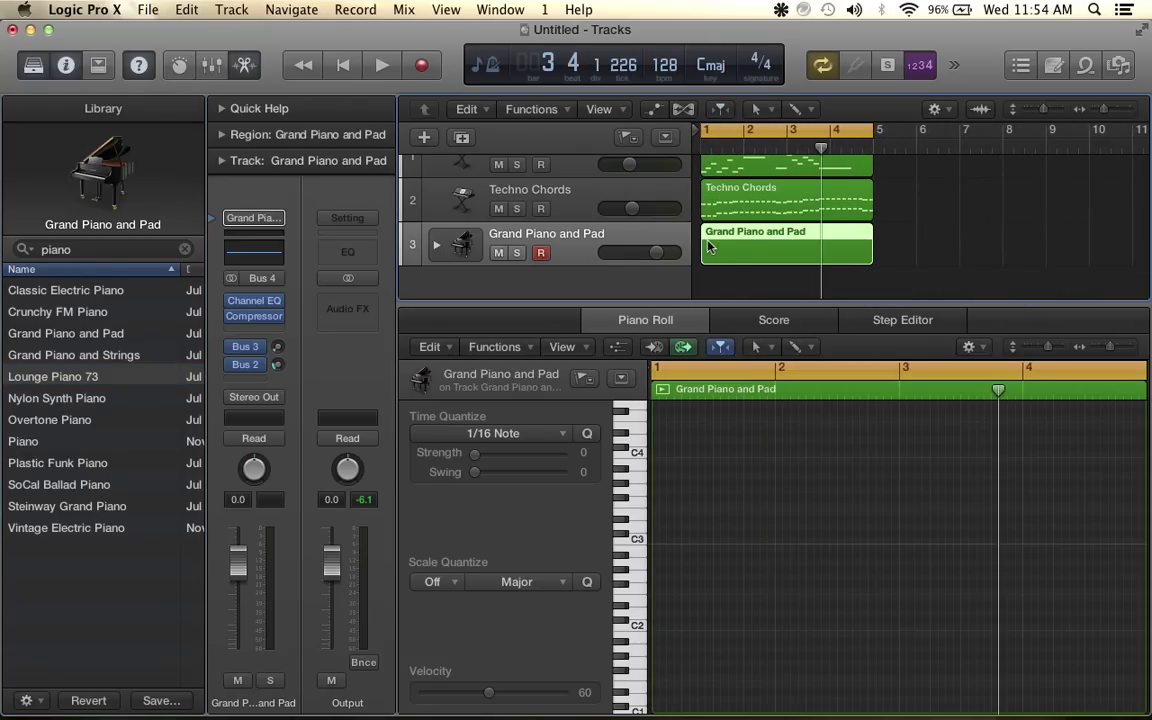
scroll(702, 576, left, 1)
Draw an F2 note and an F3 note at the start of bar 1 in the Grand Piano and Pad region, listening along
key(space)
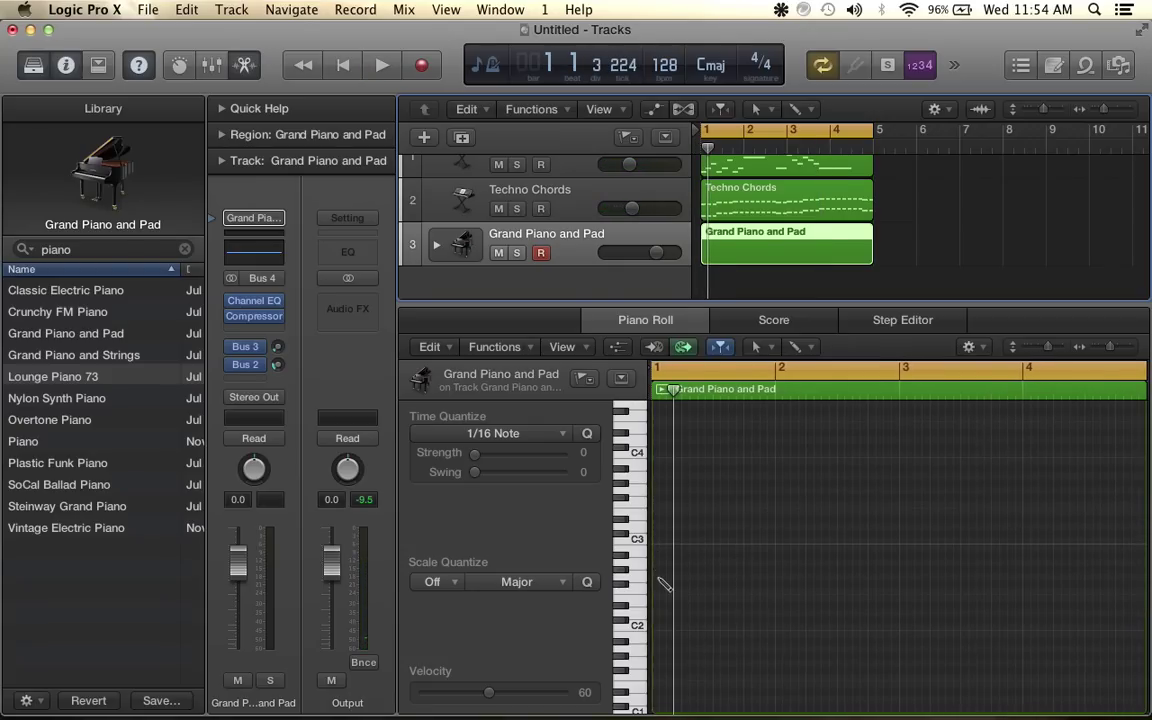
click(658, 594)
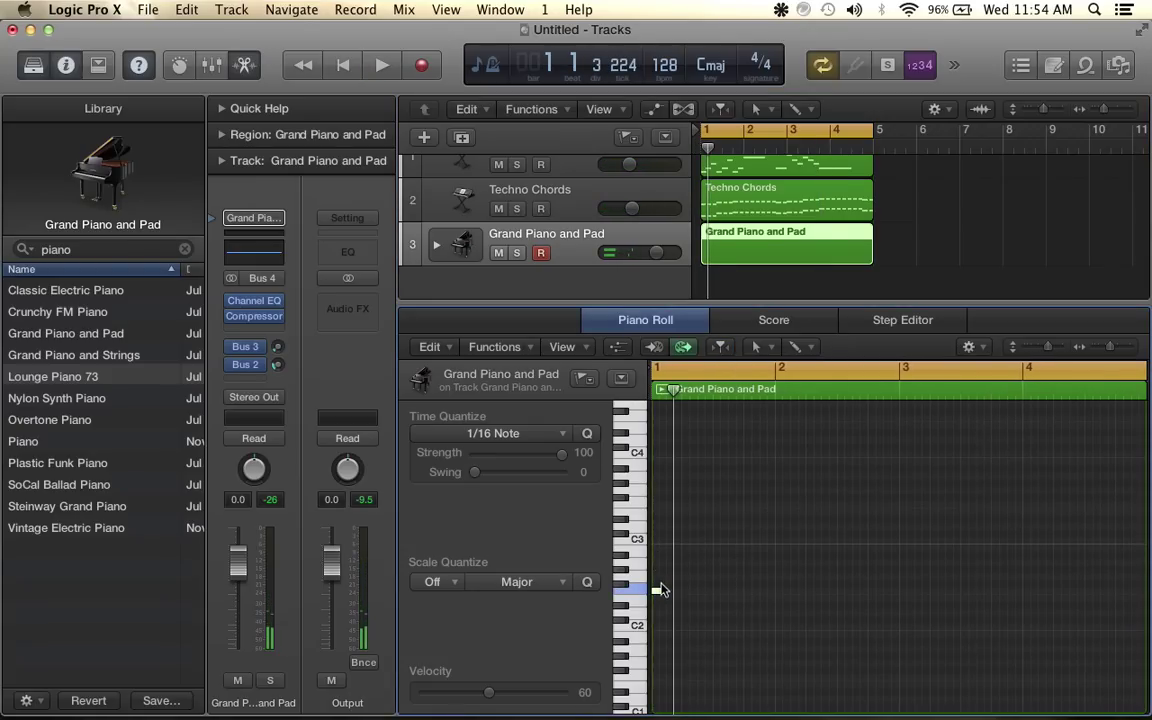
click(658, 506)
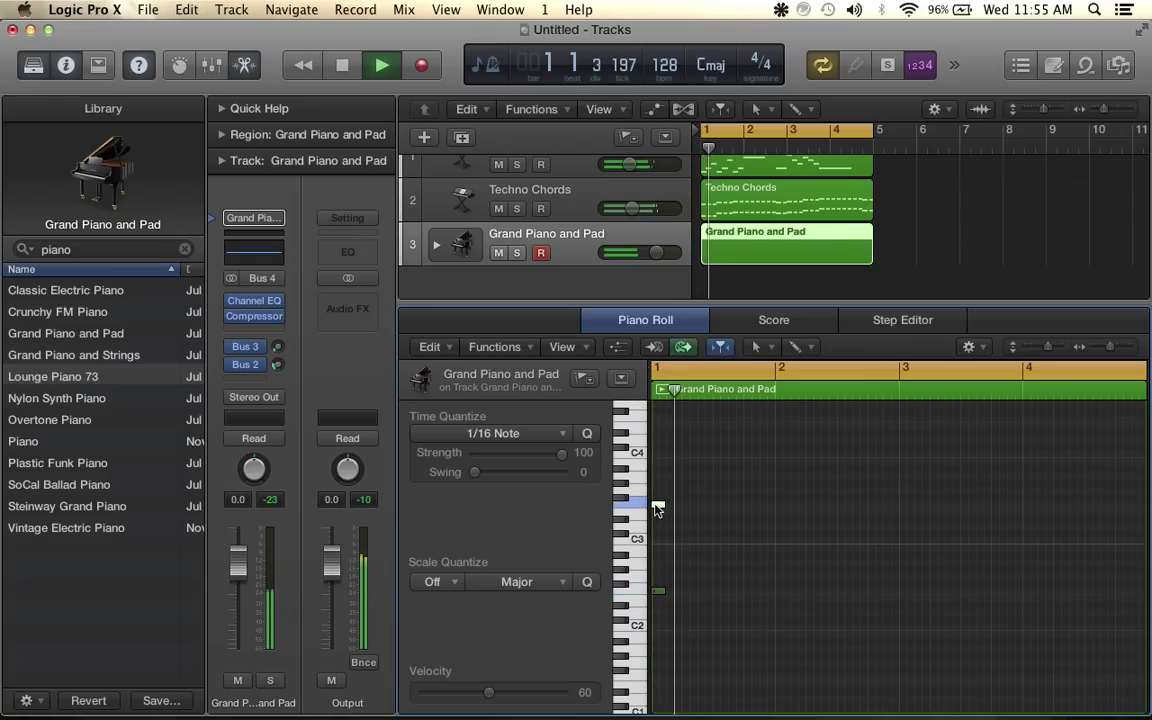
key(space)
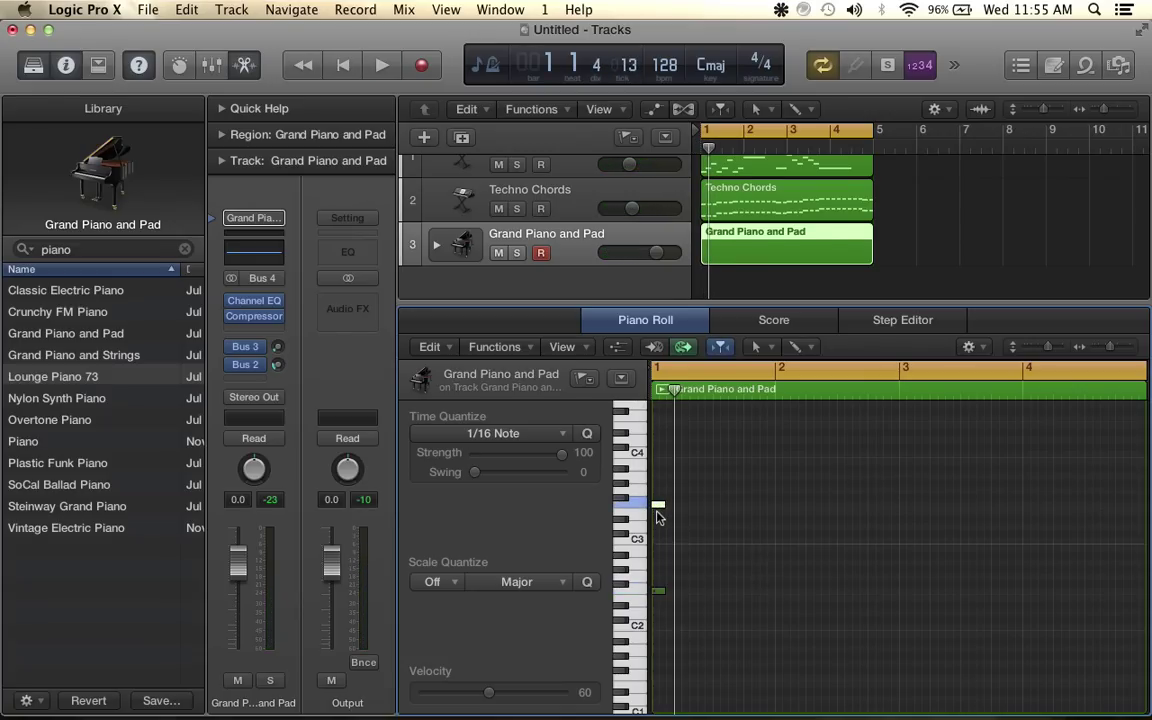
Audition the opening piano notes with the other tracks and remove the F3 note, keeping only F2
key(space)
key(space)
key(super+Right)
key(super+Right)
key(super+Right)
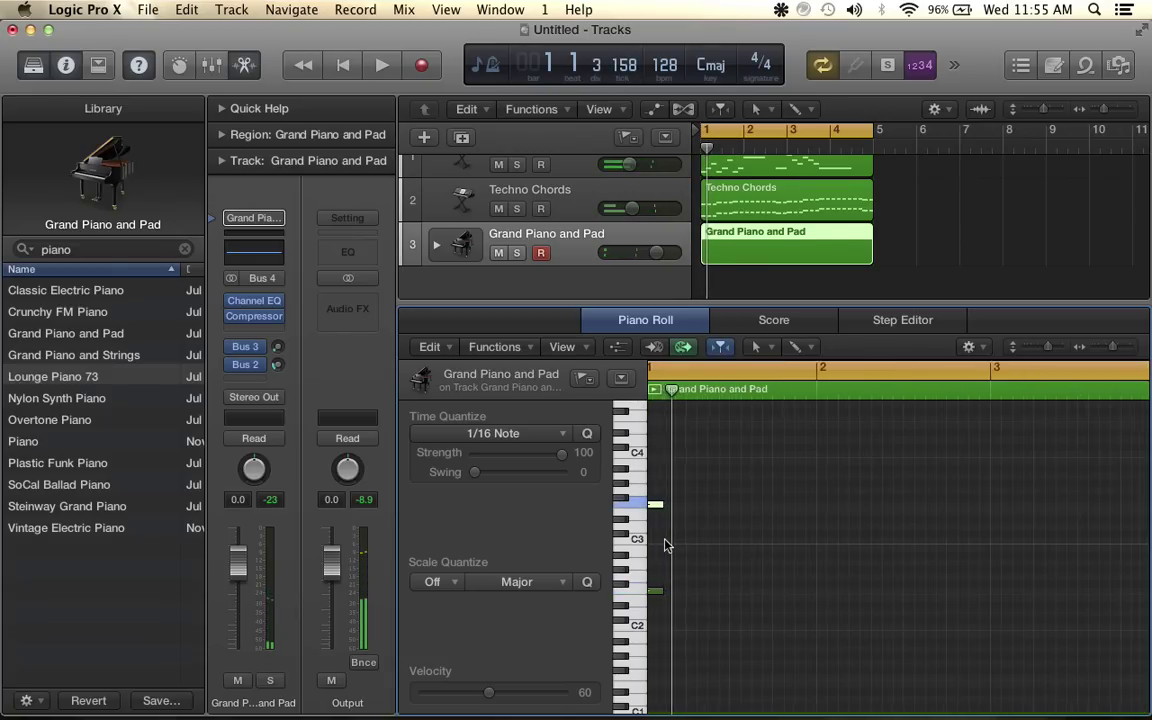
scroll(660, 520, left, 2)
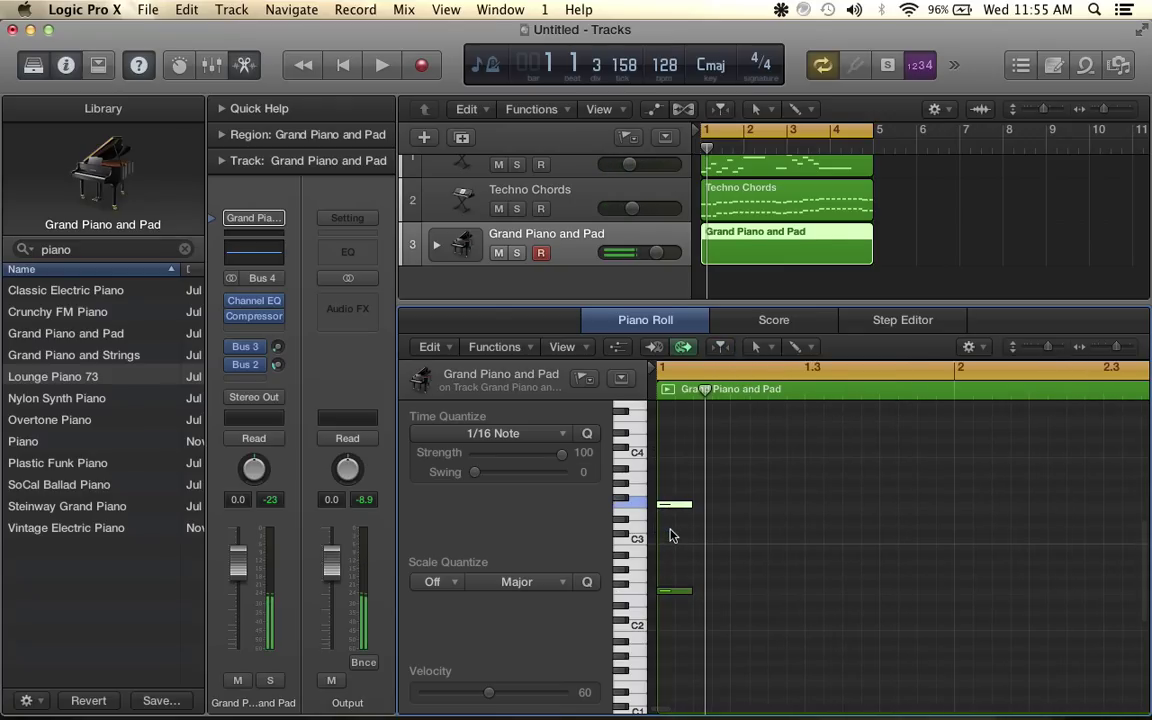
key(space)
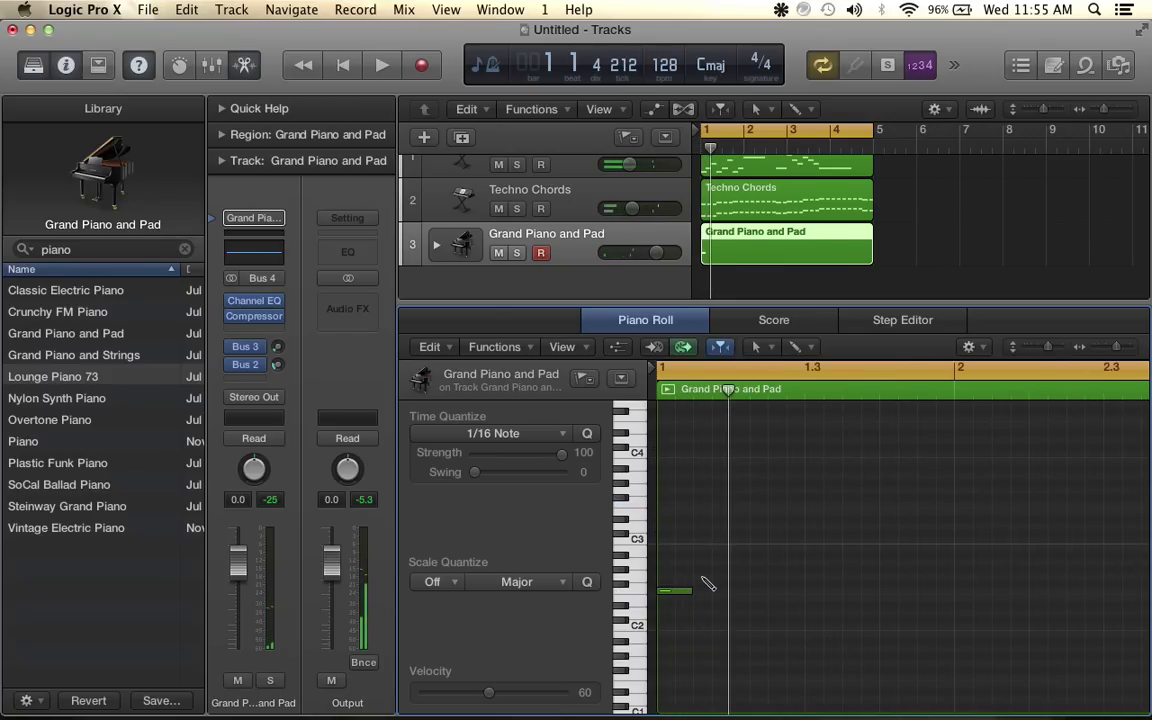
Place a G2 note just before beat 3 of bar 1 and a second F2 note directly after the first, auditioning between
click(700, 570)
mouse_move(703, 575)
mouse_down()
mouse_move(753, 570)
mouse_move(771, 581)
mouse_move(762, 584)
mouse_move(806, 553)
mouse_move(804, 580)
mouse_move(828, 568)
mouse_move(827, 582)
mouse_move(799, 580)
mouse_up()
key(space)
key(space)
key(space)
key(space)
super+click(702, 592)
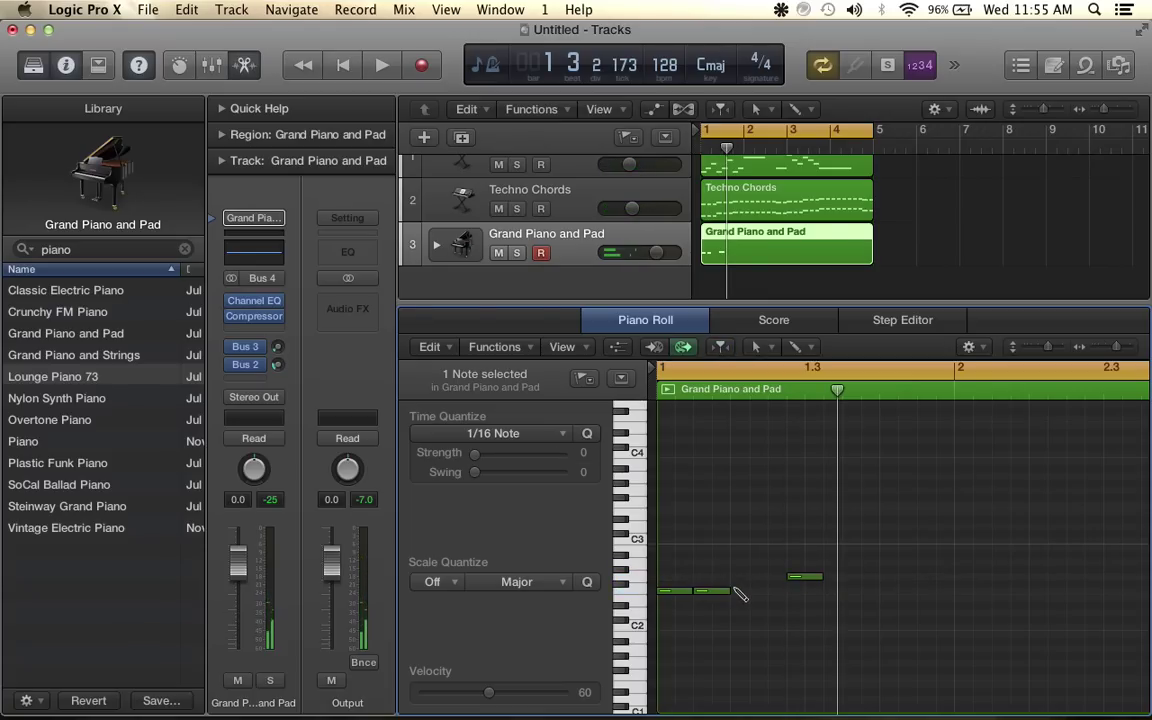
Move the G2 note midway between beats 2 and 3 of bar 1, delete the F2 notes after the first, and audition
super+click(735, 591)
drag(802, 579, 748, 605)
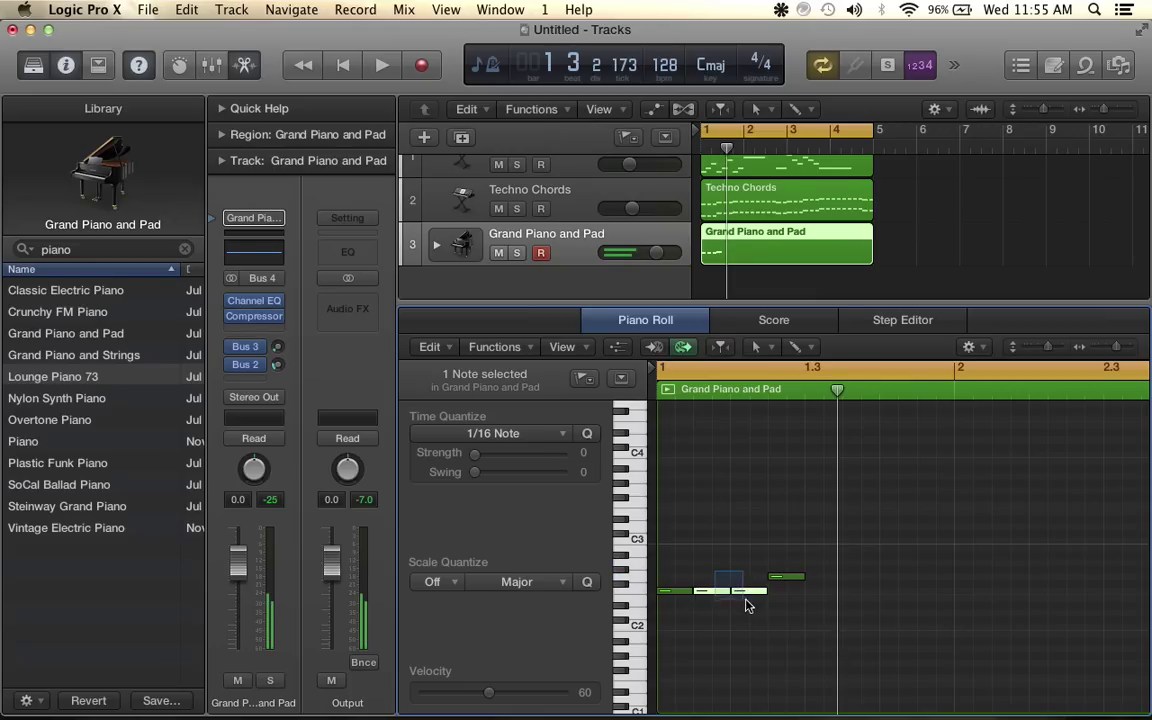
key(Delete)
key(space)
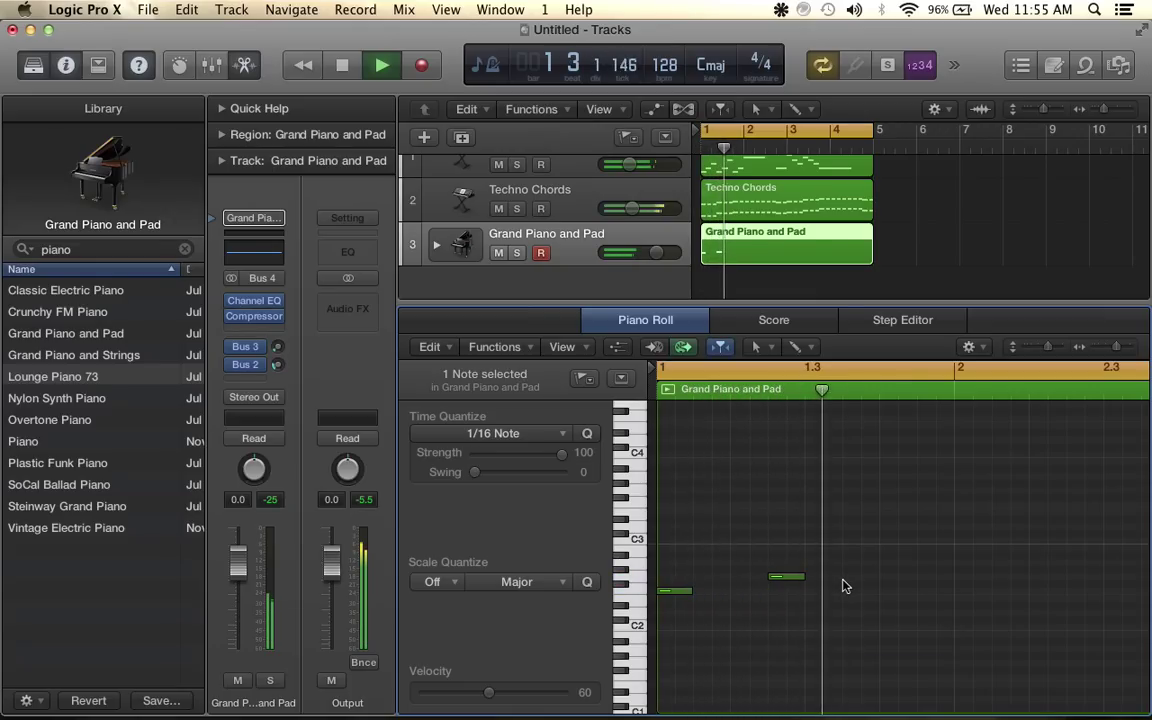
key(space)
Place a G♯2 note on beat 4 of bar 1 and audition it with the other tracks
click(884, 570)
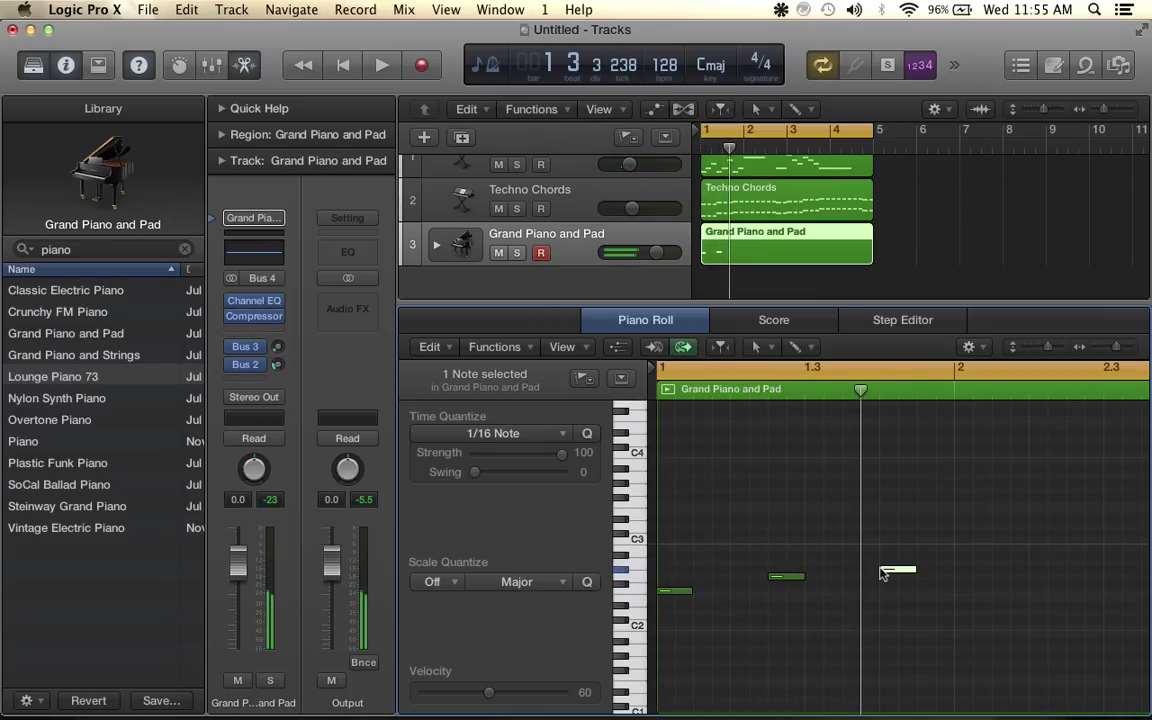
key(space)
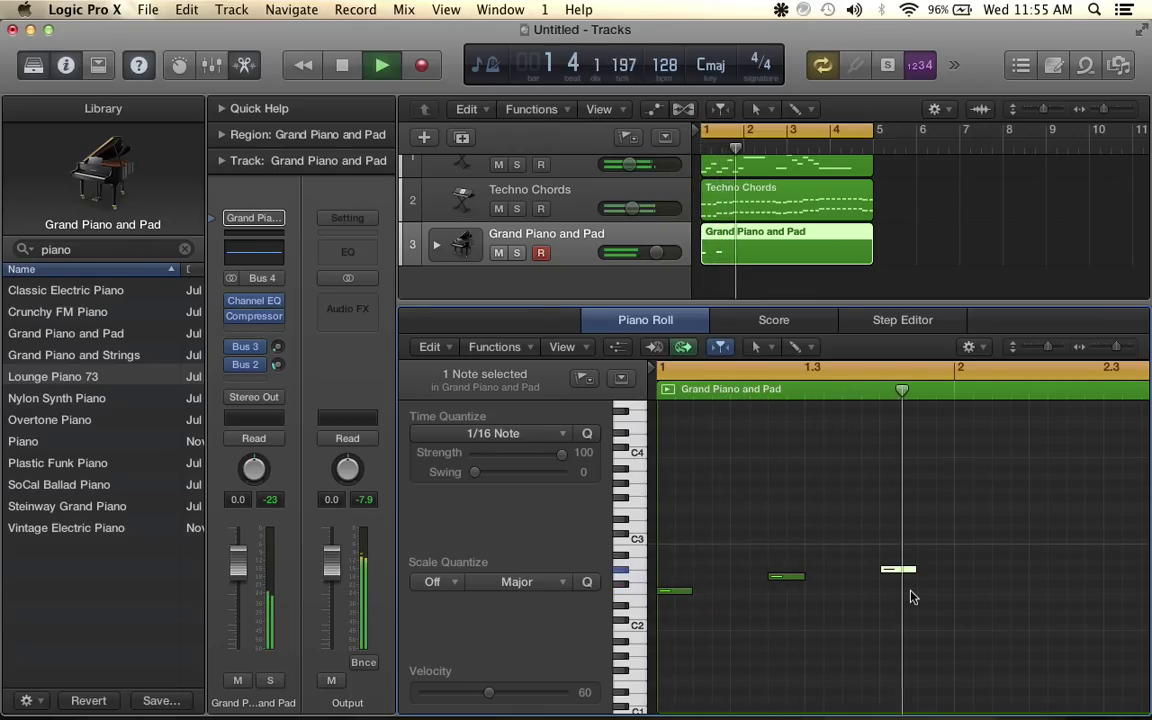
key(space)
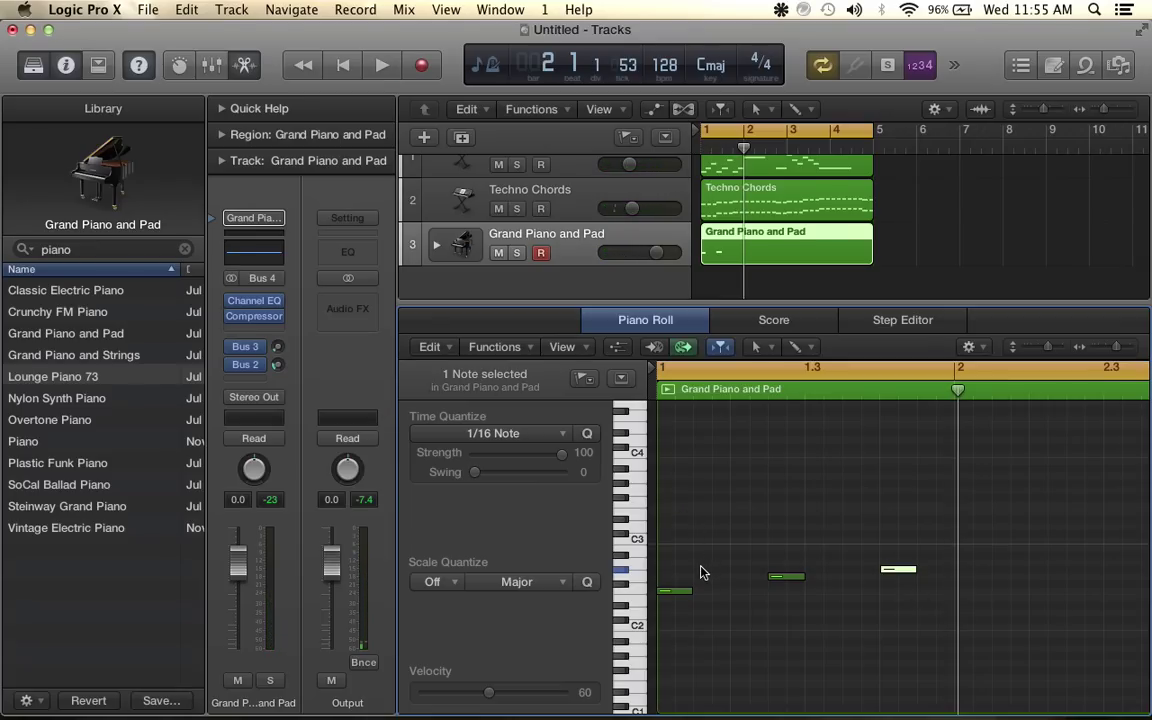
Double the three bar 1 notes an octave higher with F3, G3 and G♯3 at the same positions
scroll(675, 478, up, 1)
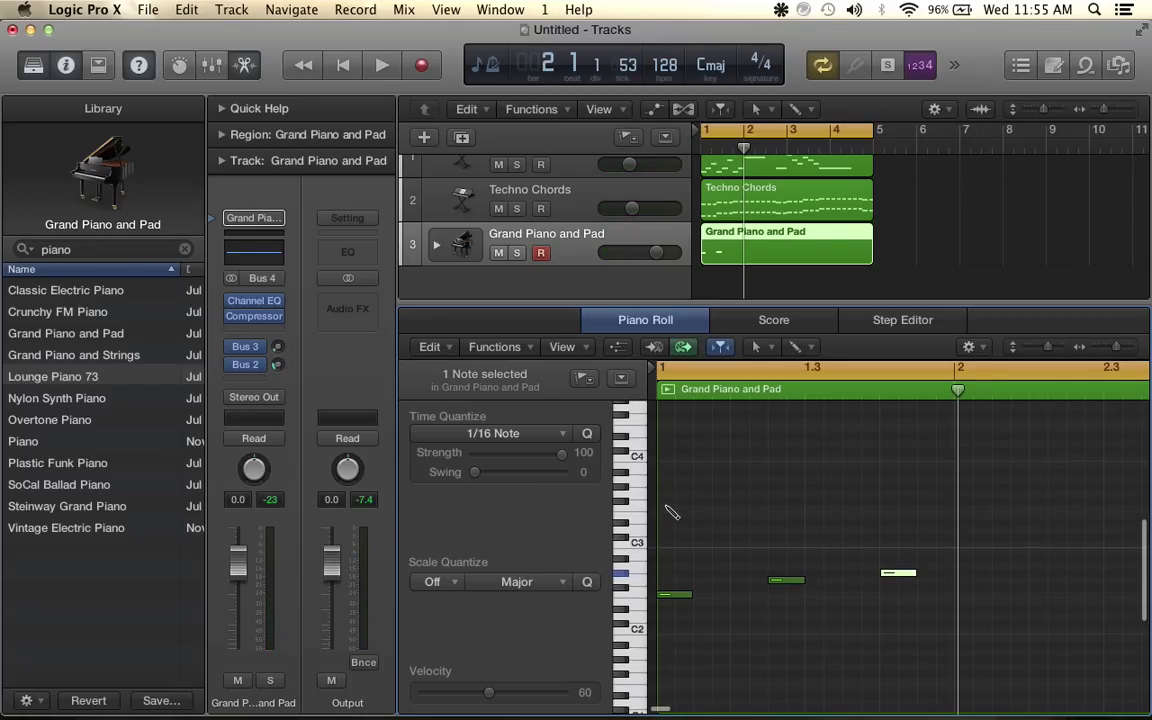
click(667, 510)
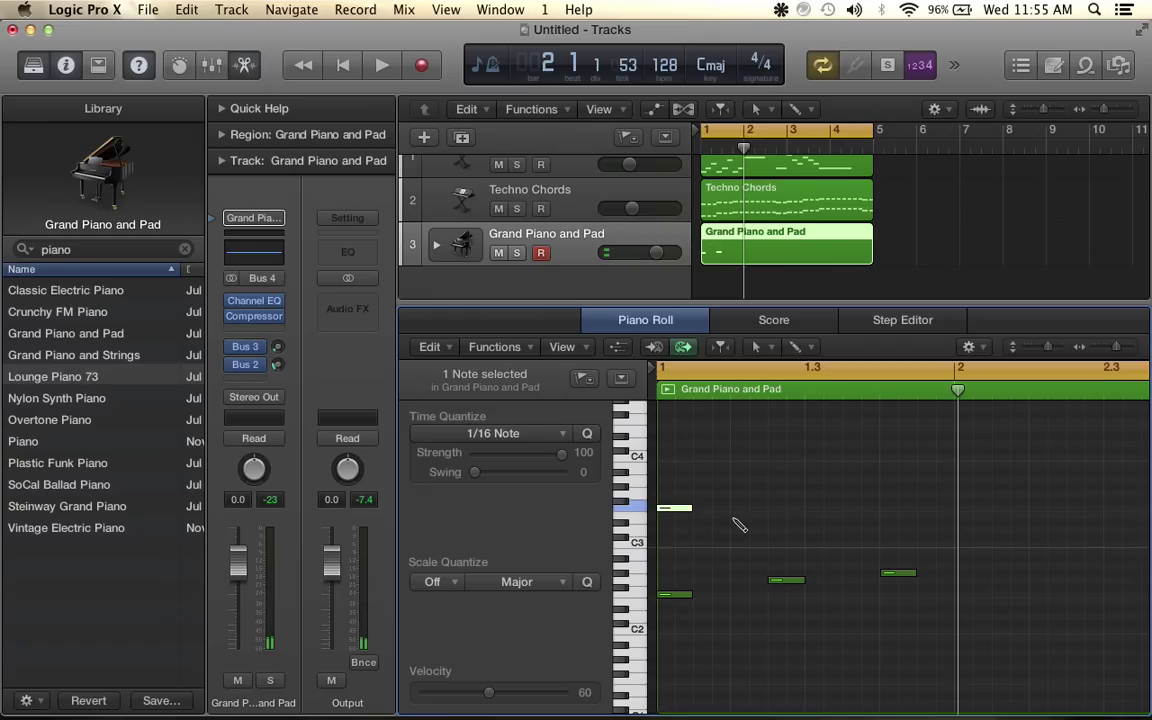
click(772, 502)
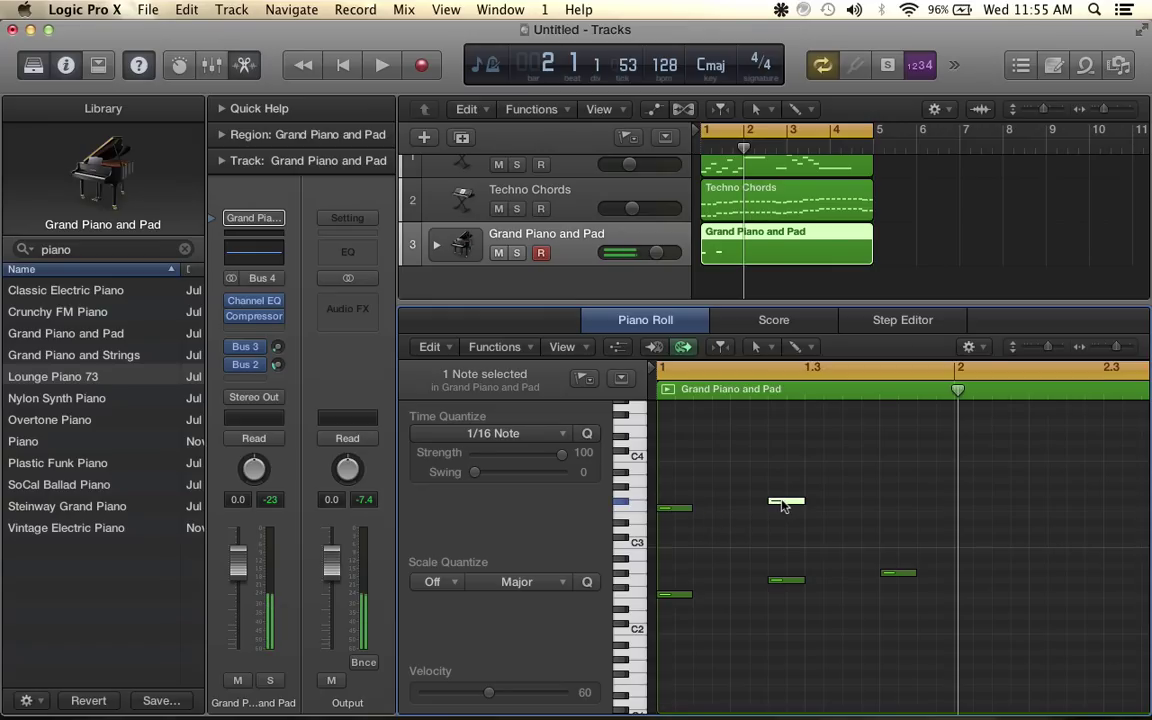
drag(783, 505, 786, 497)
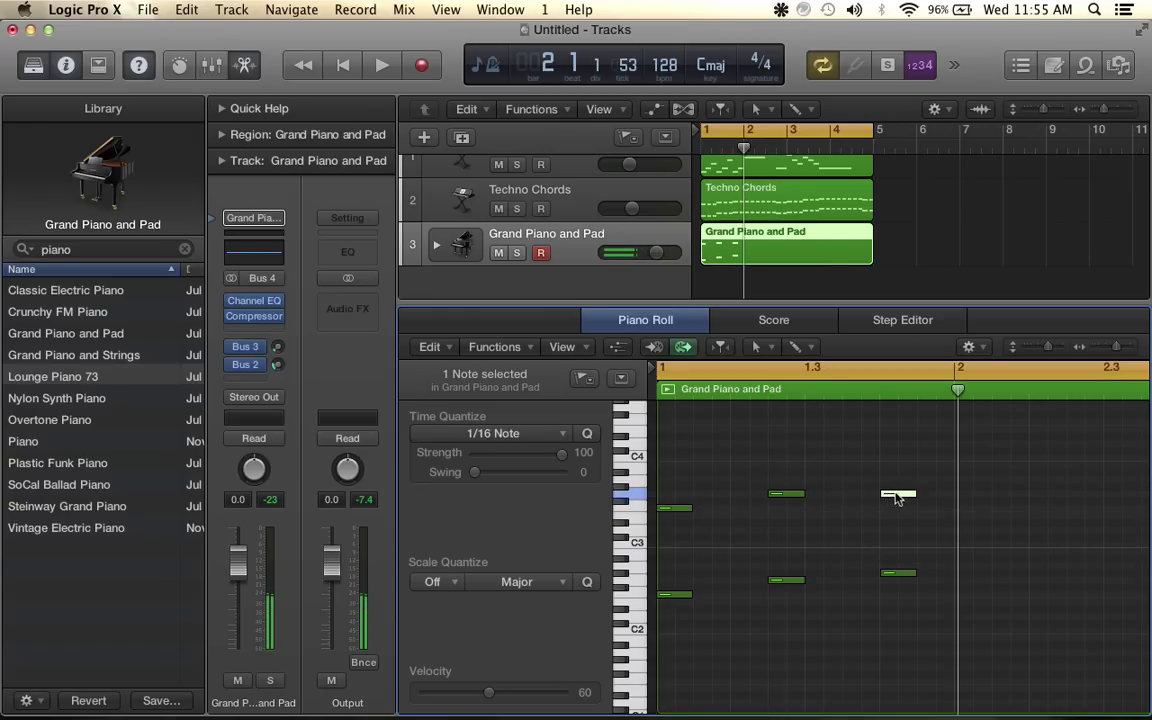
drag(898, 498, 898, 490)
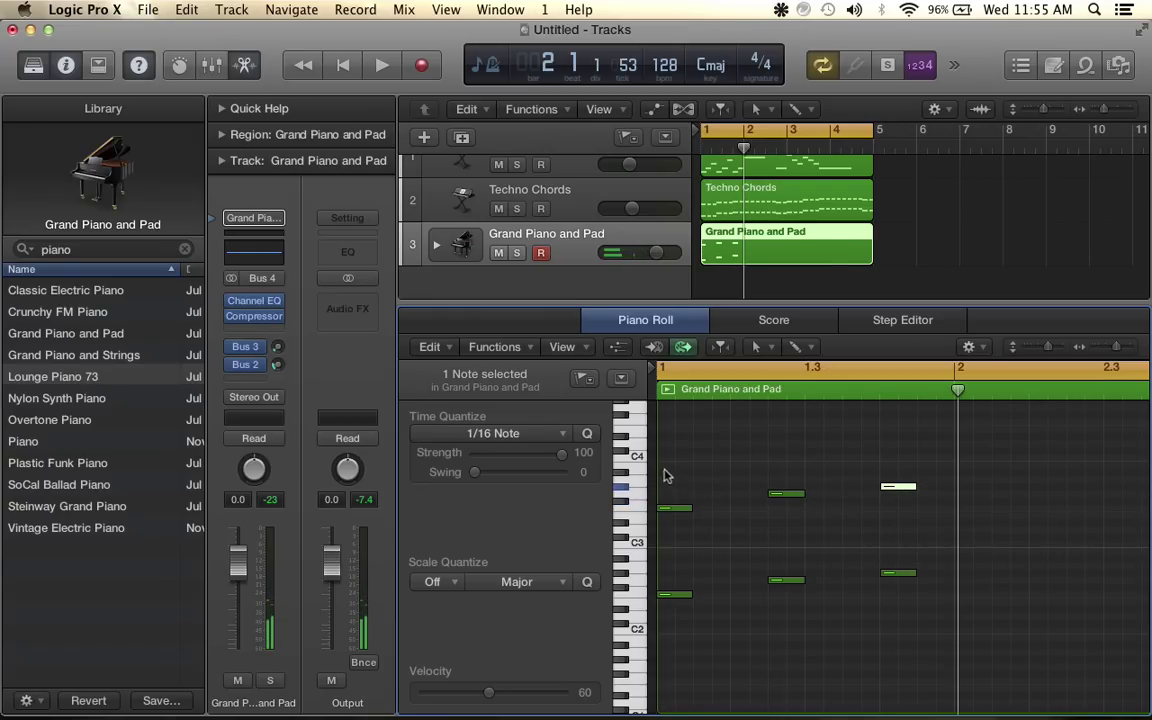
Lengthen all six notes together to one and a half beats each so they run end to end, and audition them
drag(683, 472, 965, 631)
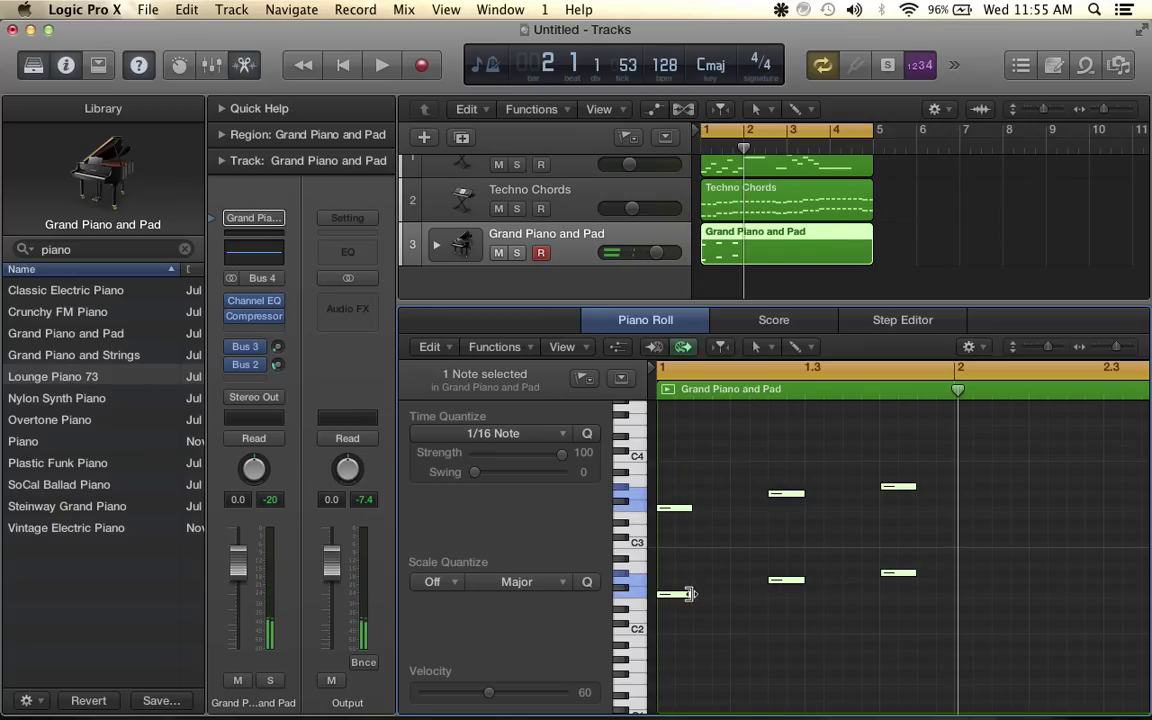
drag(690, 594, 766, 604)
key(space)
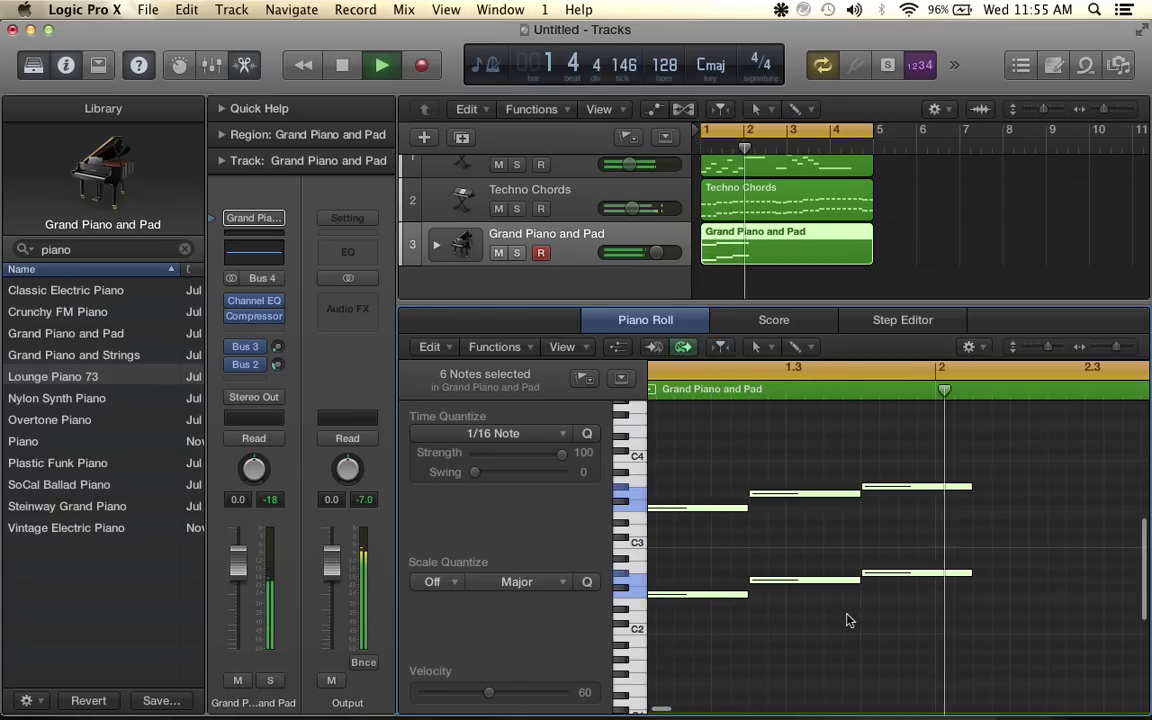
key(space)
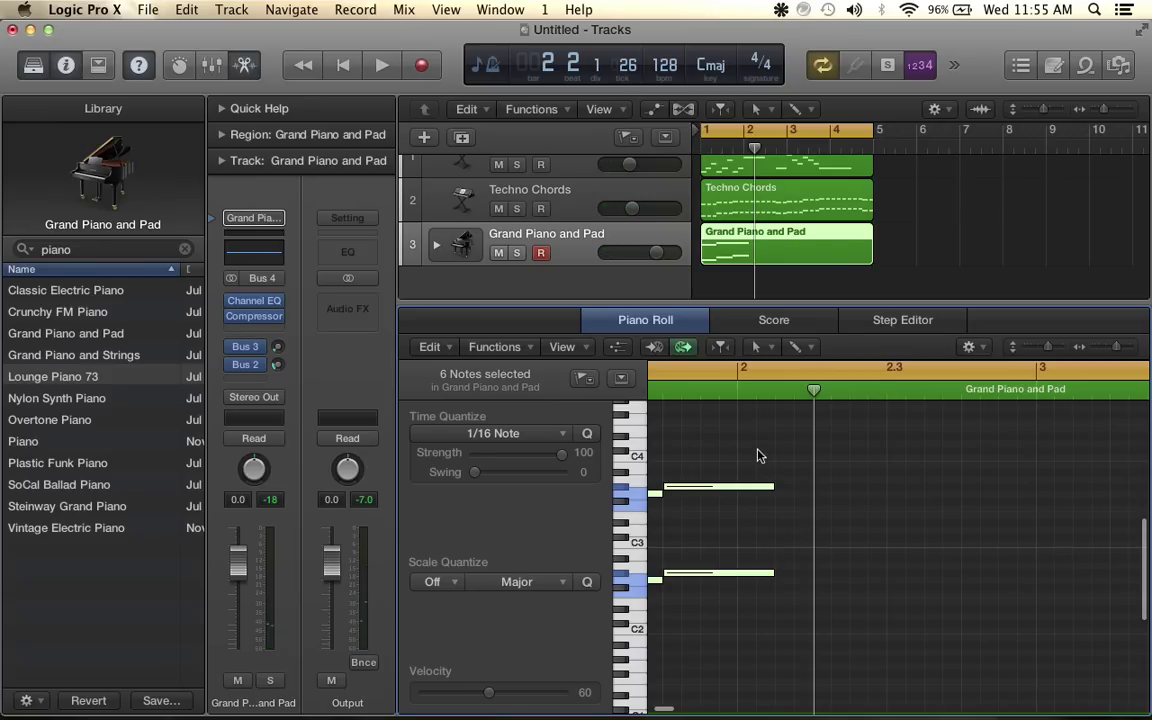
Extend the G♯2 and G♯3 notes to end at beat 4 of bar 2, auditioning between adjustments
drag(768, 575, 1012, 584)
key(space)
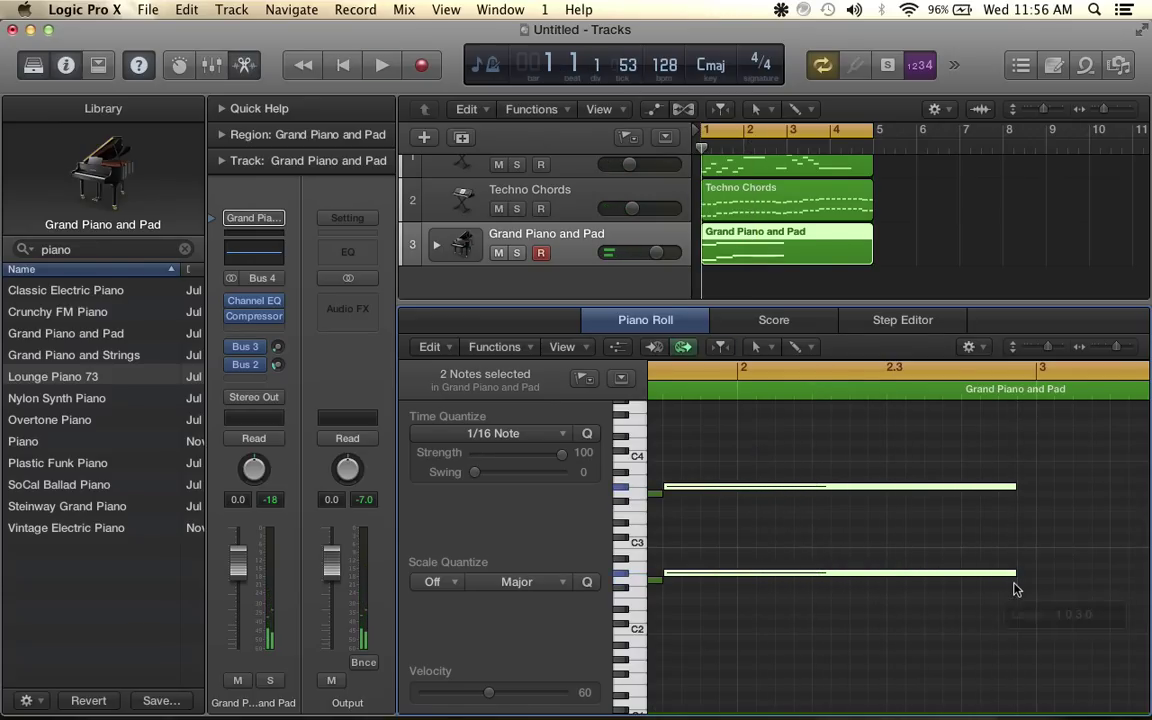
scroll(1014, 584, down, 5)
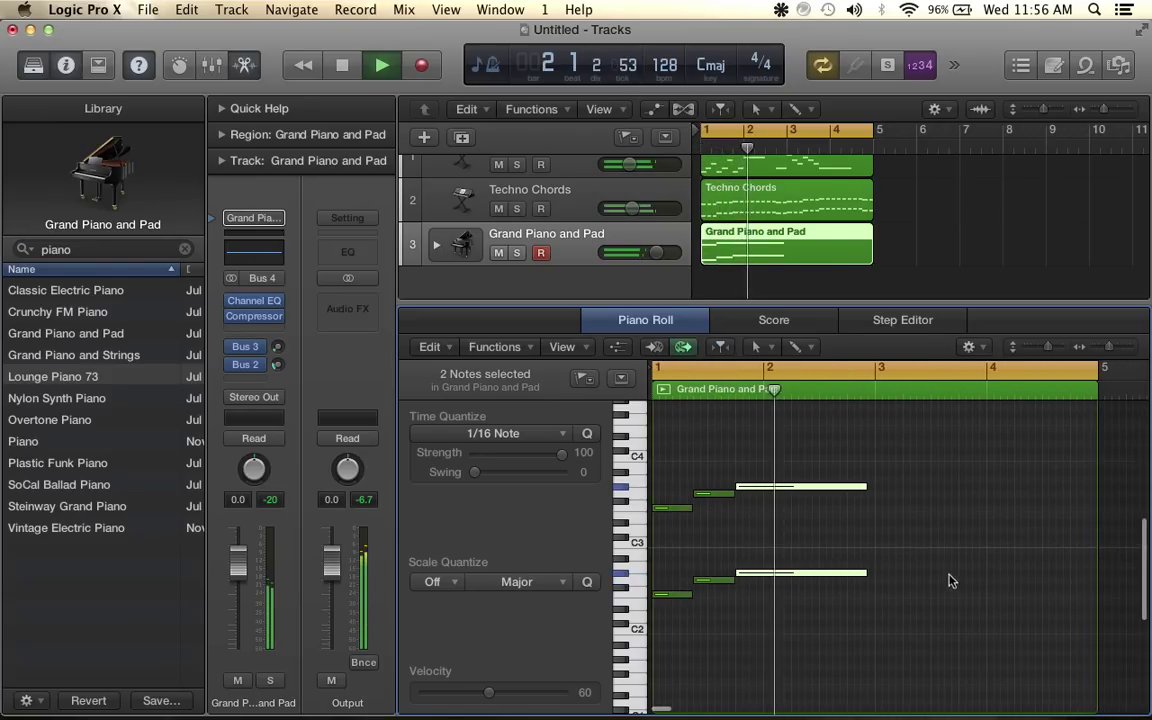
key(space)
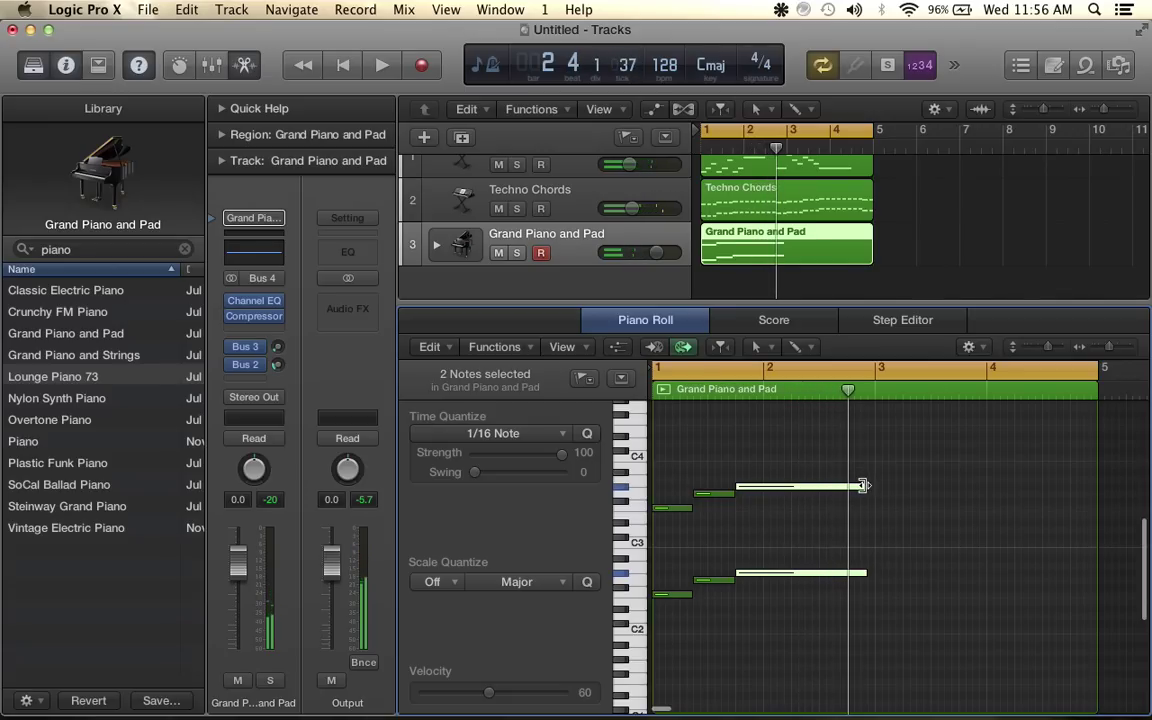
drag(864, 486, 848, 494)
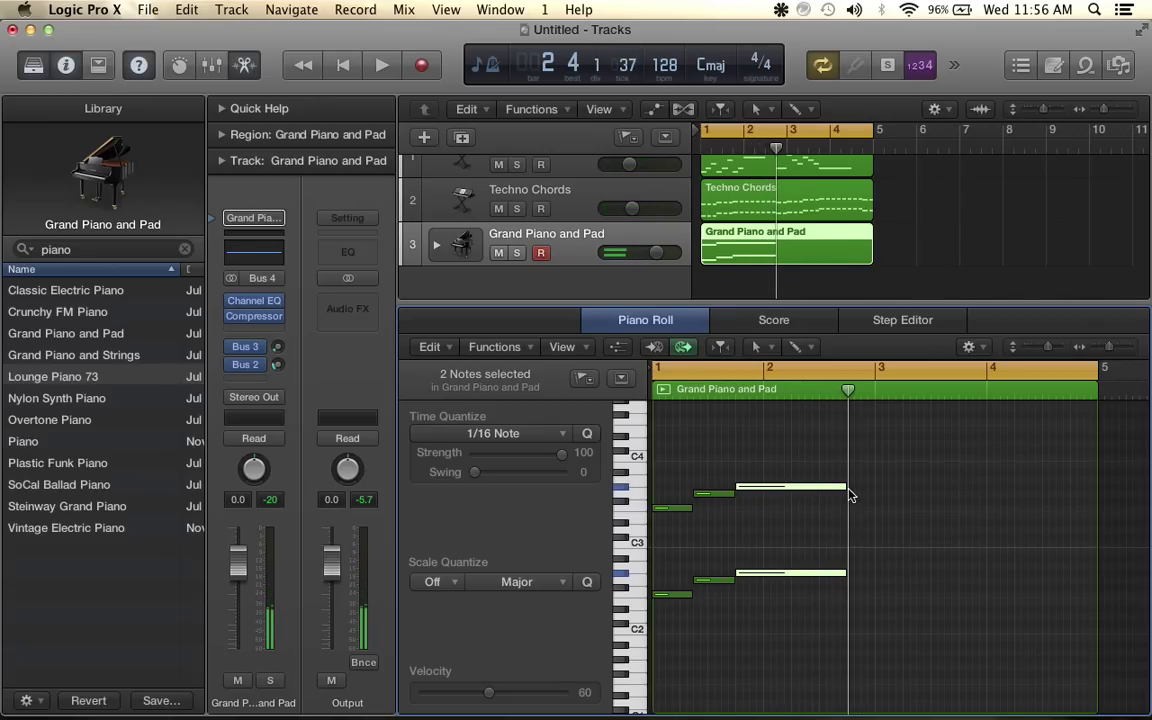
Add a G3 note at beat 4 of bar 2 and shorten it to one beat
key(super+Right)
key(super+Right)
key(super+Right)
key(super+Right)
key(super+Right)
key(super+Right)
super+click(849, 495)
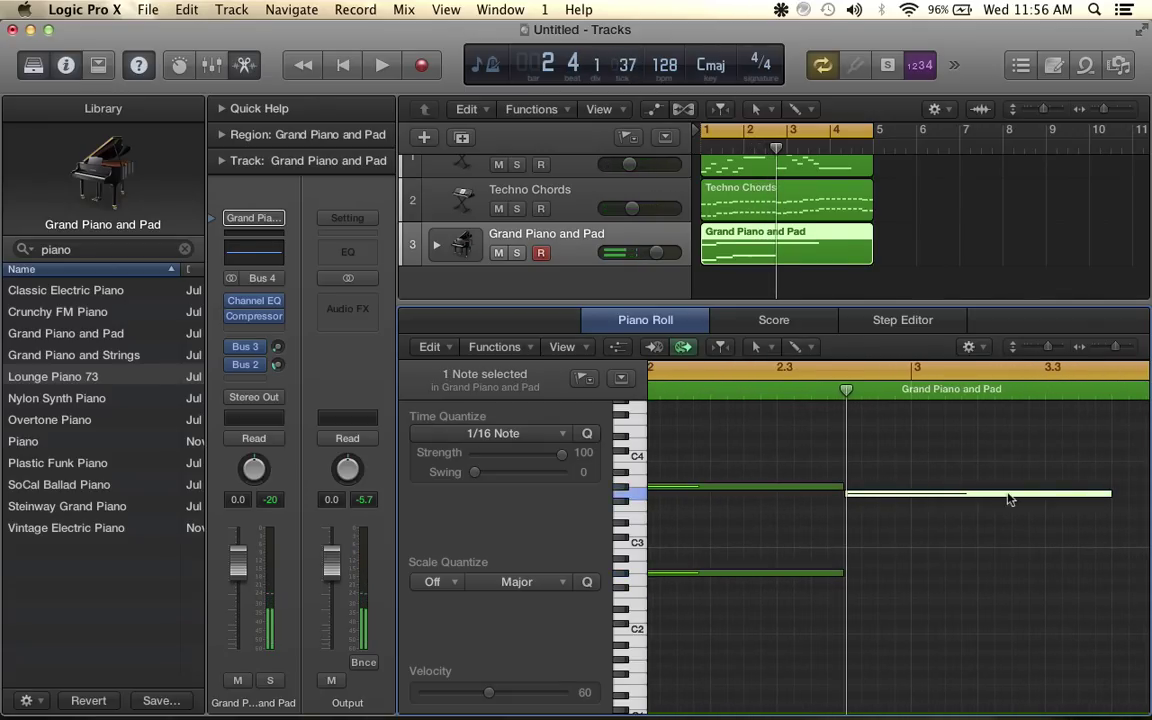
drag(1108, 493, 909, 513)
Place one-beat notes G♯3, A♯3 and C4 on beats 1, 2 and 3 of bar 3
super+click(918, 488)
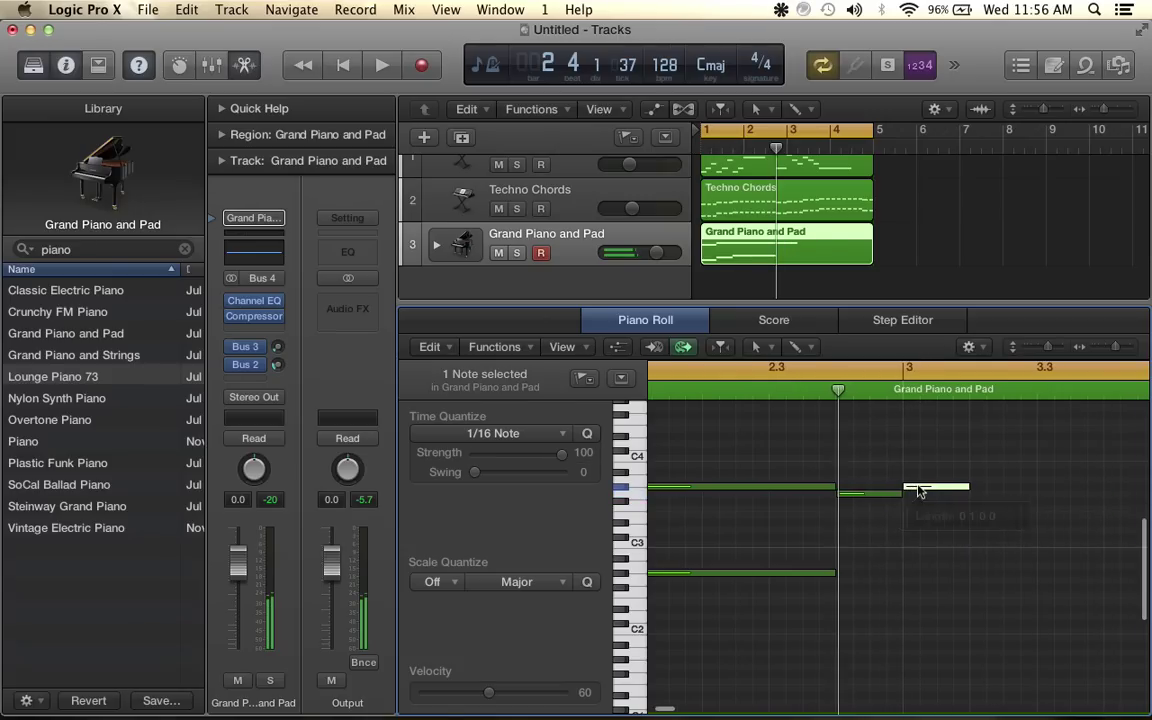
scroll(922, 490, right, 3)
super+click(845, 475)
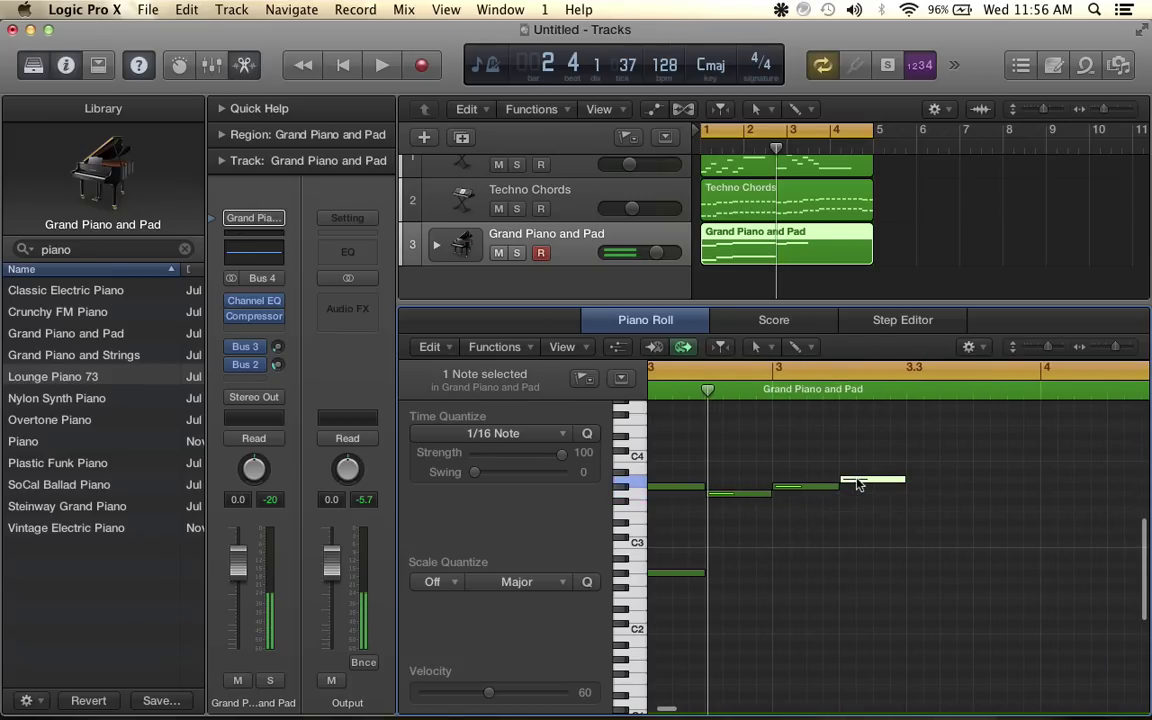
scroll(855, 475, right, 1)
super+click(895, 459)
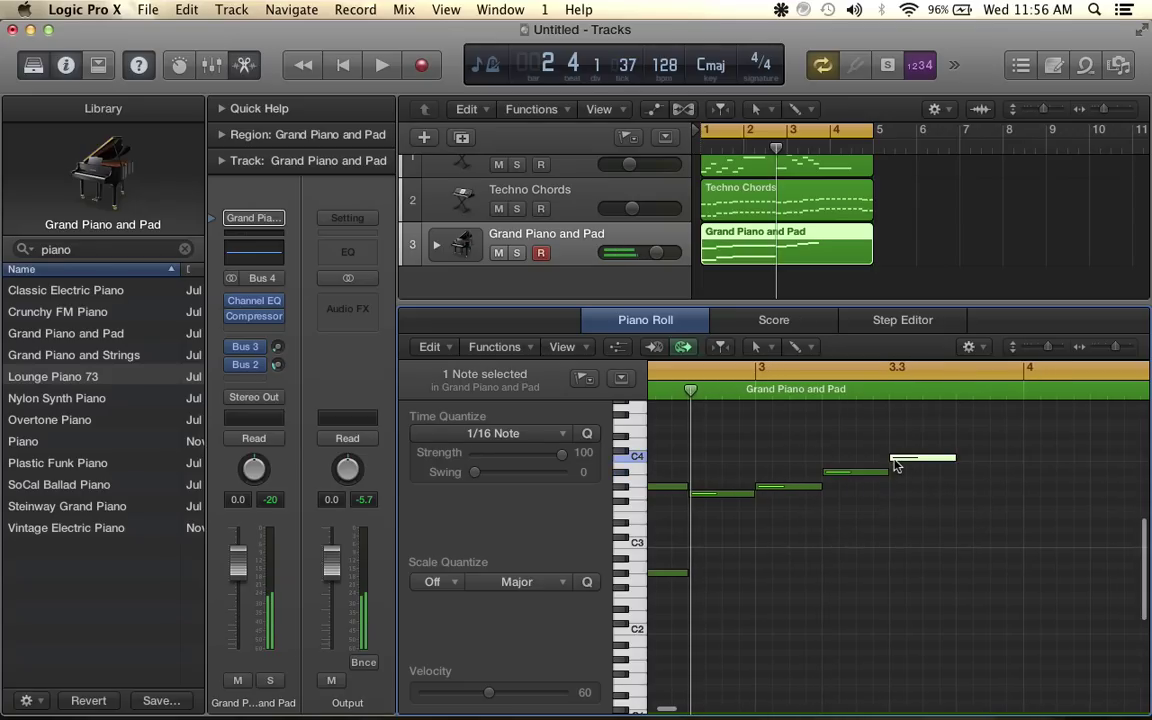
scroll(965, 471, right, 1)
Audition the piano melody from the start through the new rising notes in bar 3
key(super+Left)
key(super+Left)
key(super+Left)
key(super+Left)
key(space)
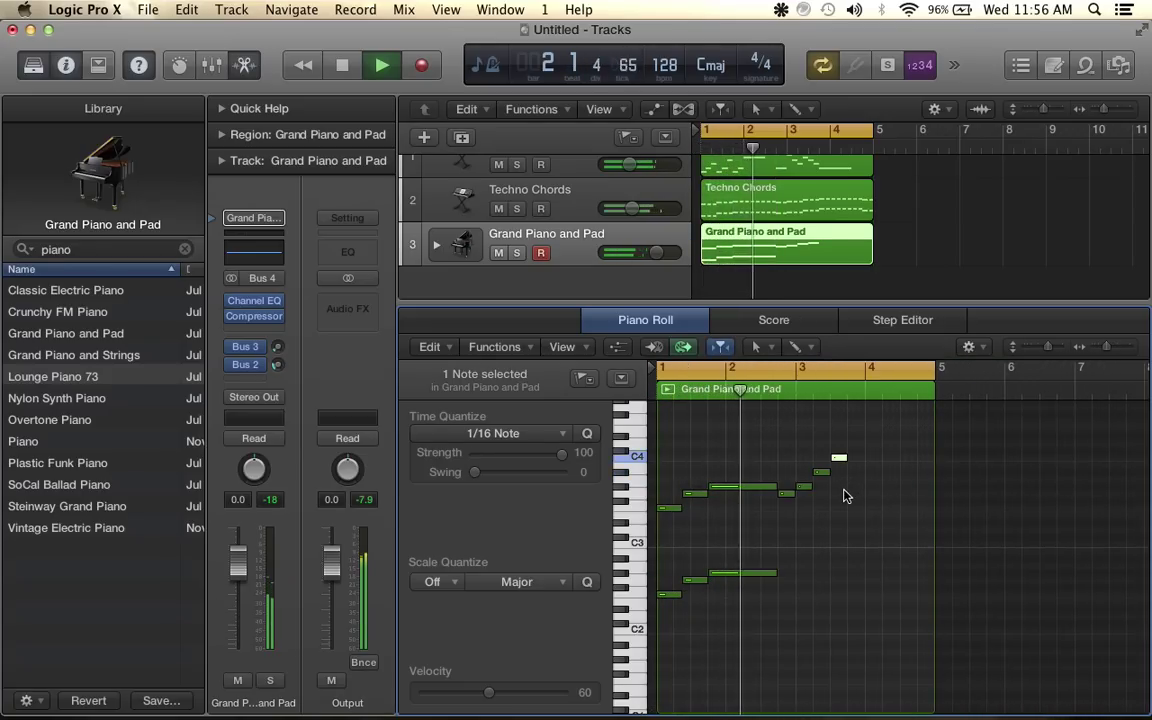
key(super+Right)
key(super+Right)
key(super+Right)
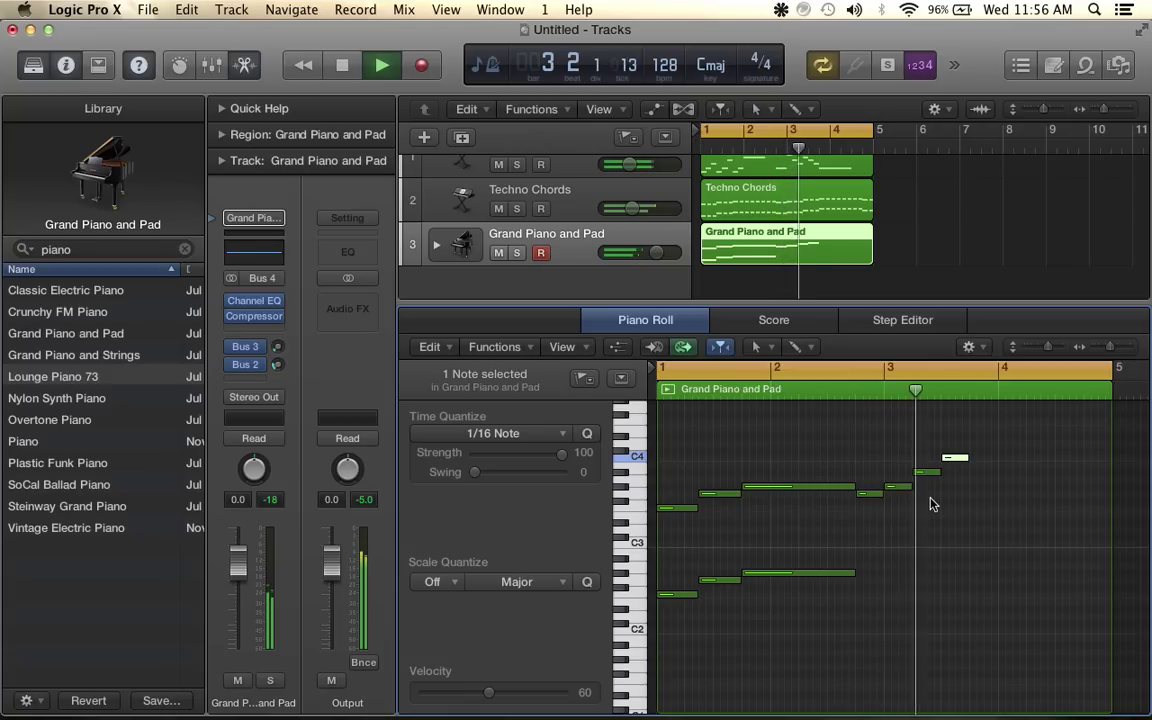
key(space)
Shift the G♯3, A♯3 and C4 notes later, starting G♯3 half a beat into bar 3
click(897, 488)
key(super+Right)
key(super+Right)
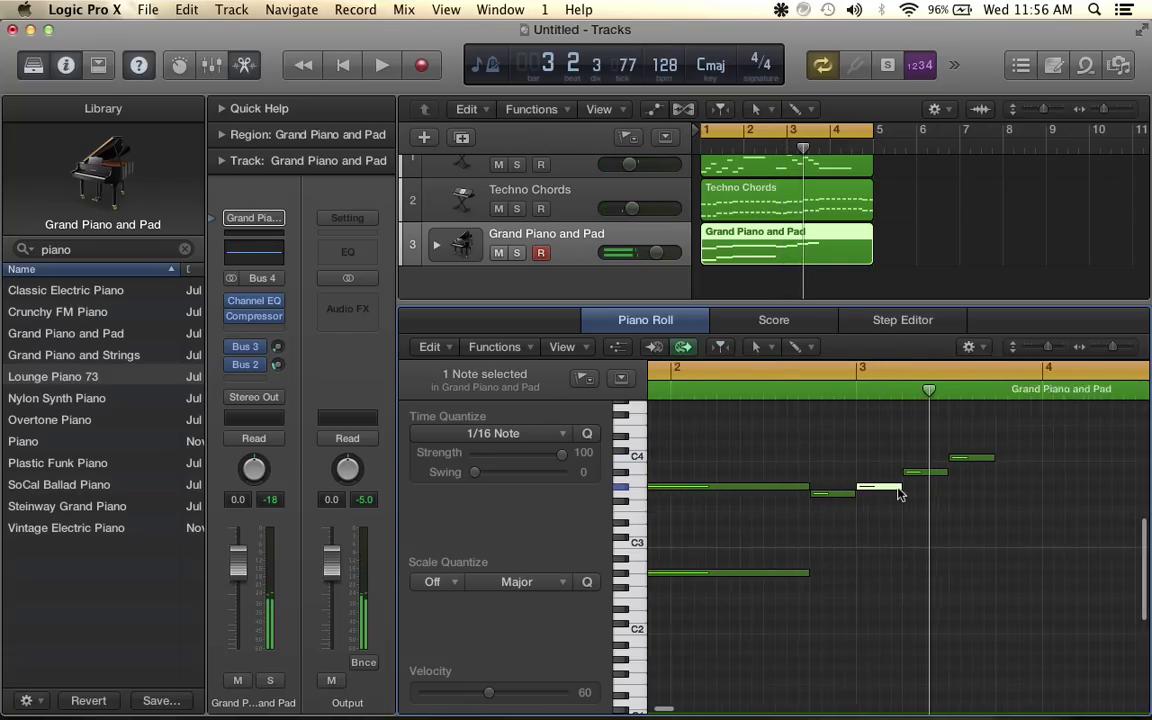
click(867, 489)
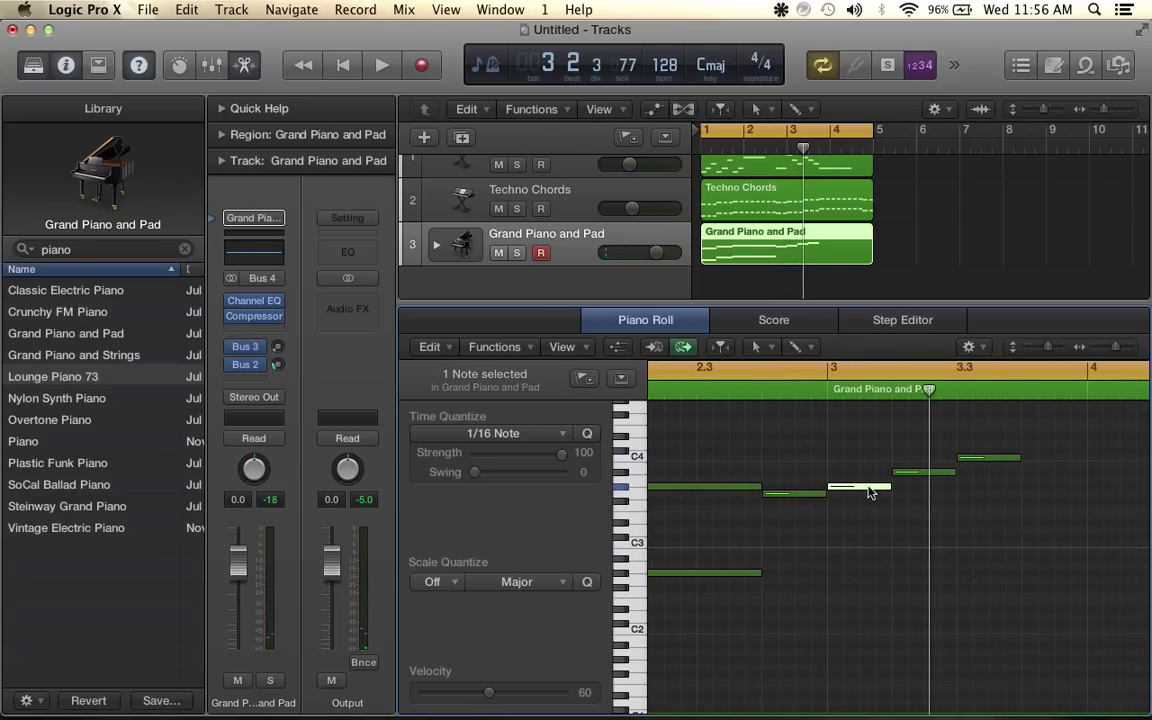
drag(869, 491, 954, 477)
scroll(954, 477, right, 4)
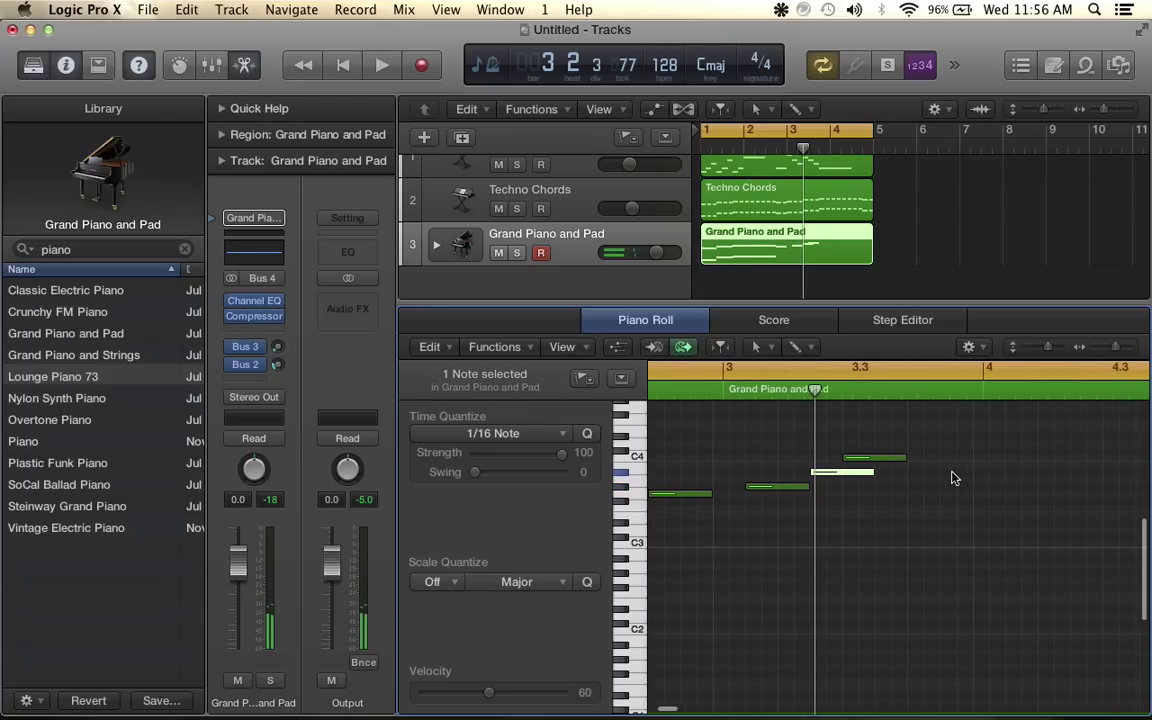
drag(876, 459, 960, 463)
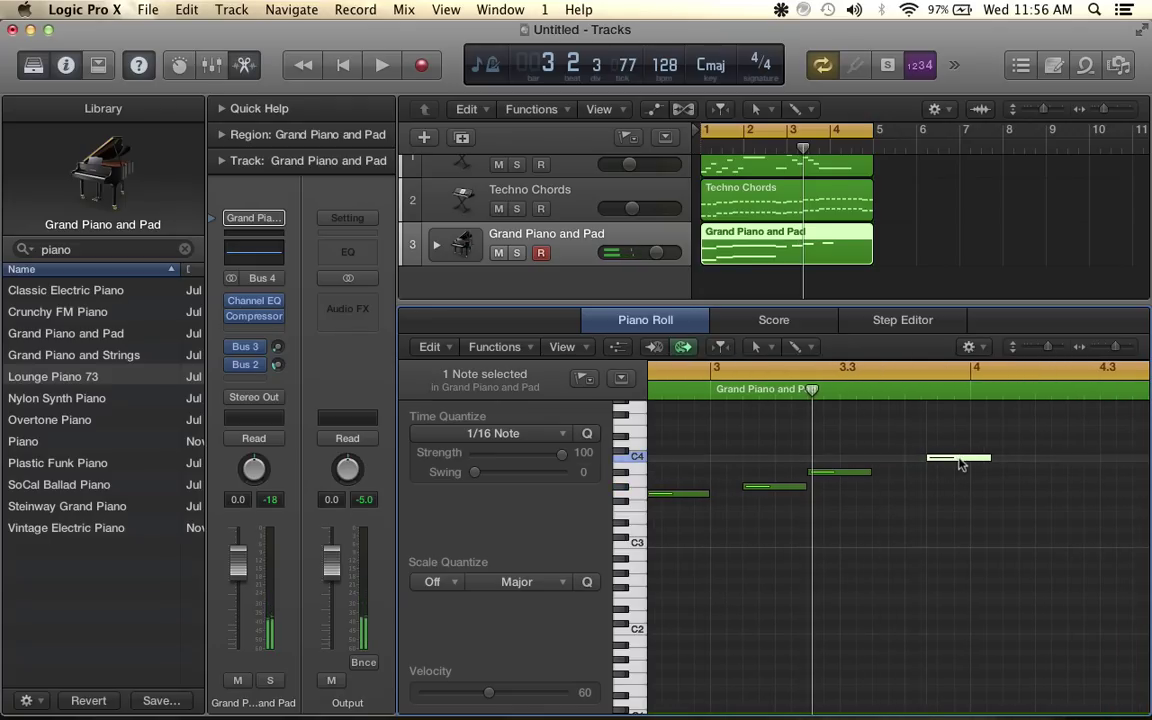
Make the last G3, G♯3 and A♯3 notes one and a half beats each, end to end, and extend C4 to the end of bar 4
drag(800, 490, 964, 463)
click(860, 472)
scroll(964, 465, right, 5)
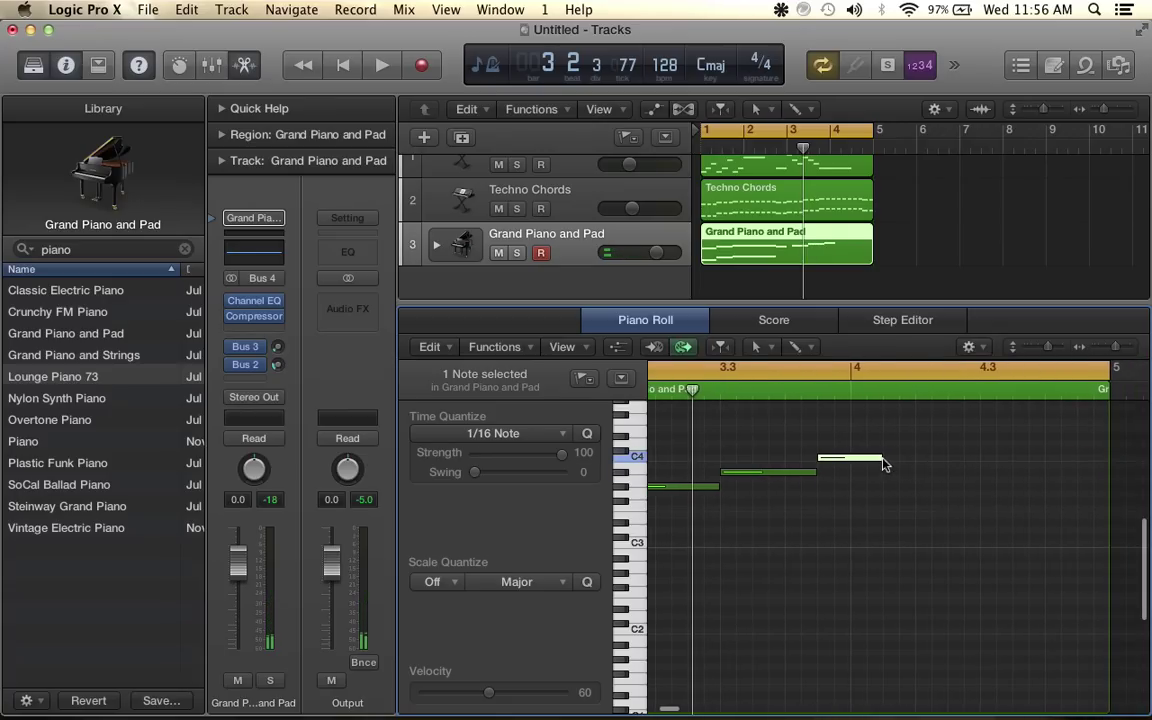
drag(884, 464, 1105, 465)
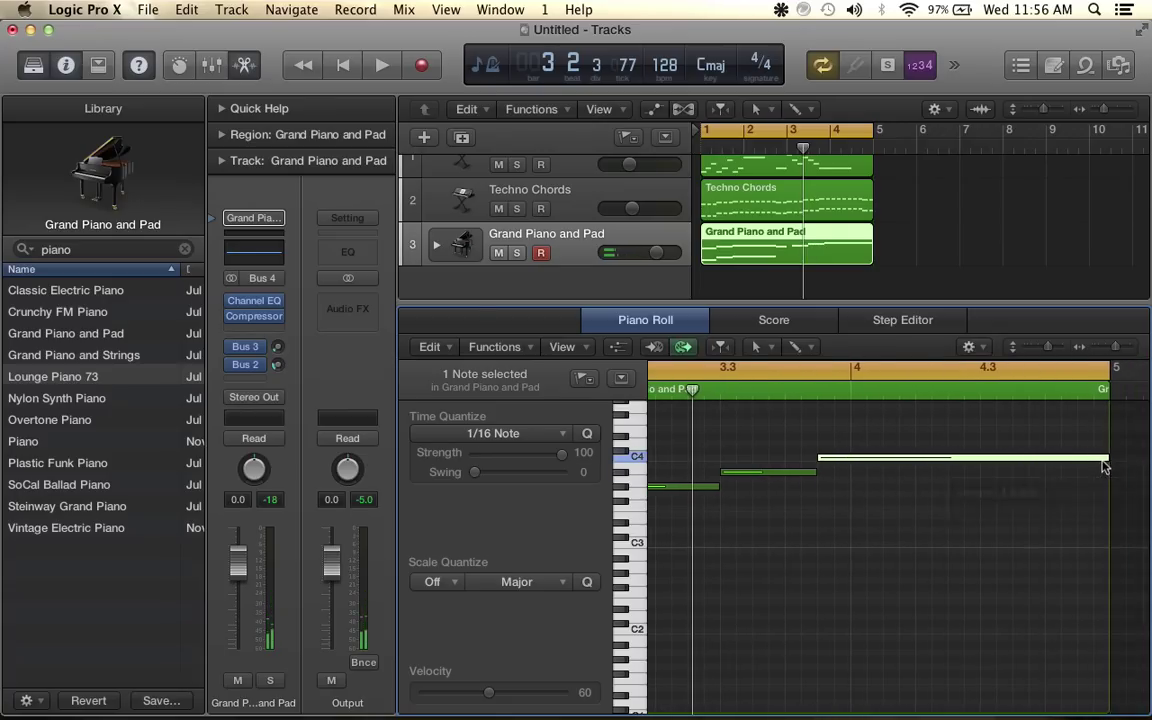
Copy the last four upper notes an octave lower to G2, G♯2, A♯2 and C3, and audition the region
scroll(1105, 465, left, 10)
drag(810, 493, 1046, 526)
key(super+Left)
key(super+Left)
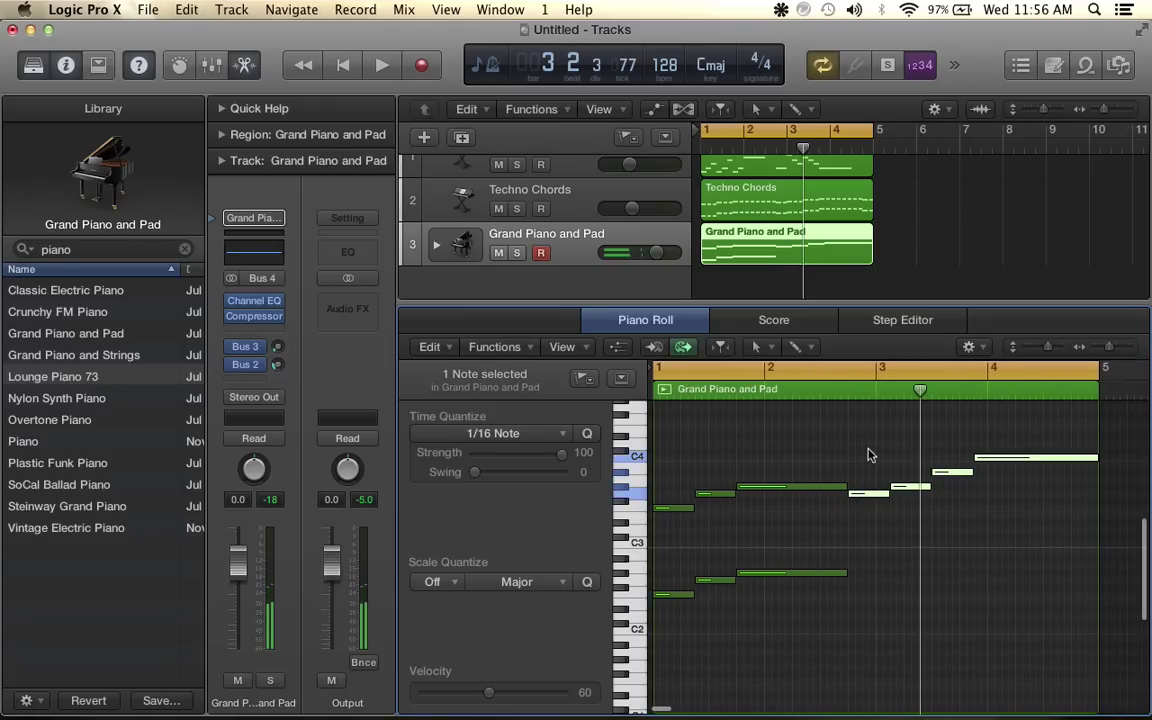
right_click(905, 490)
click(739, 288)
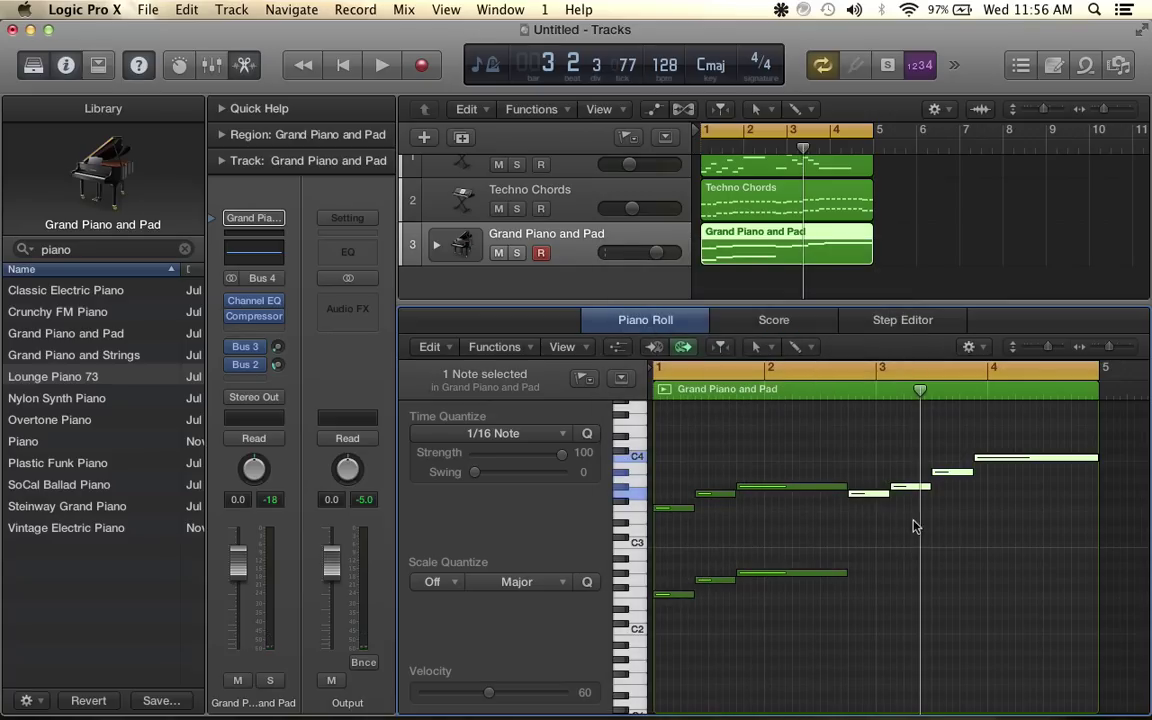
click(913, 522)
right_click(913, 522)
click(944, 552)
drag(878, 494, 877, 582)
key(space)
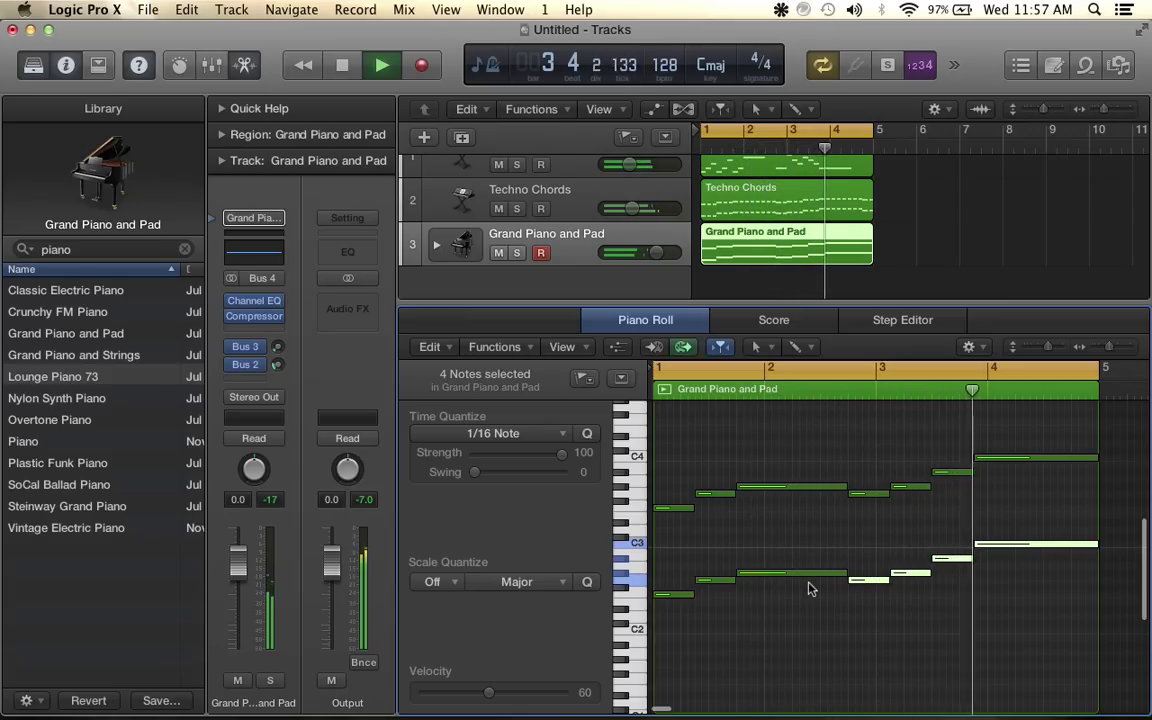
key(super+Right)
key(space)
Add an E4 note one and a half beats long at the start of bar 1, above the existing notes
key(super+Right)
key(super+Right)
key(super+Right)
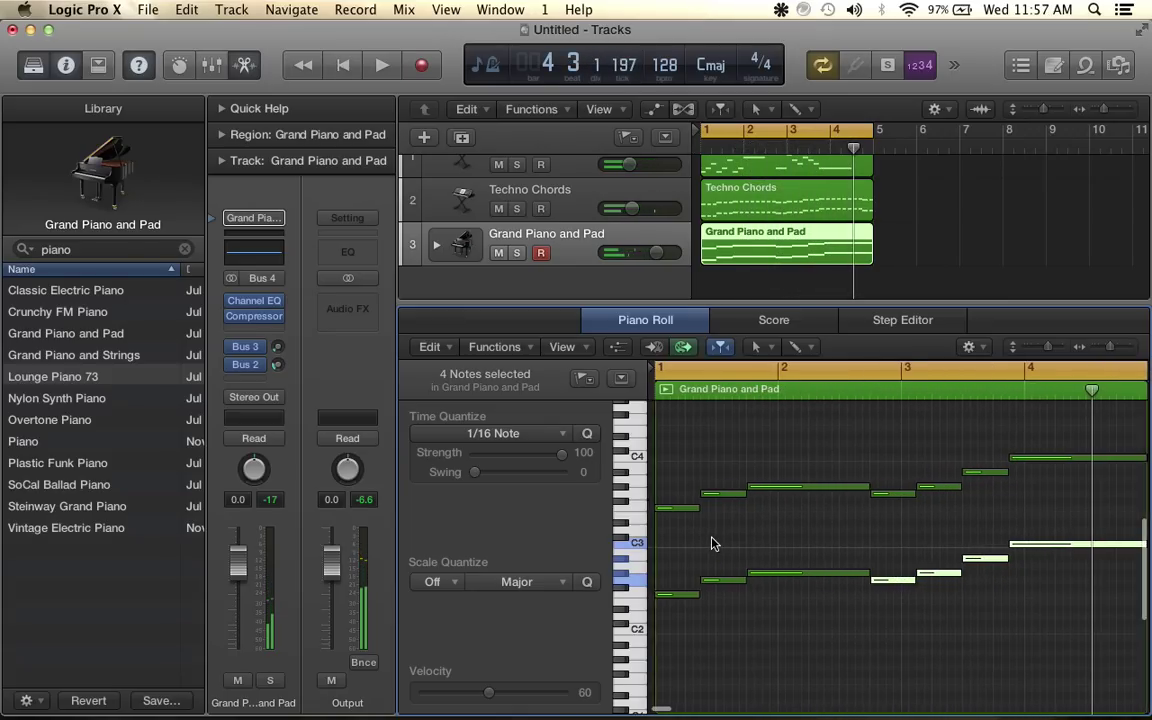
scroll(713, 543, up, 4)
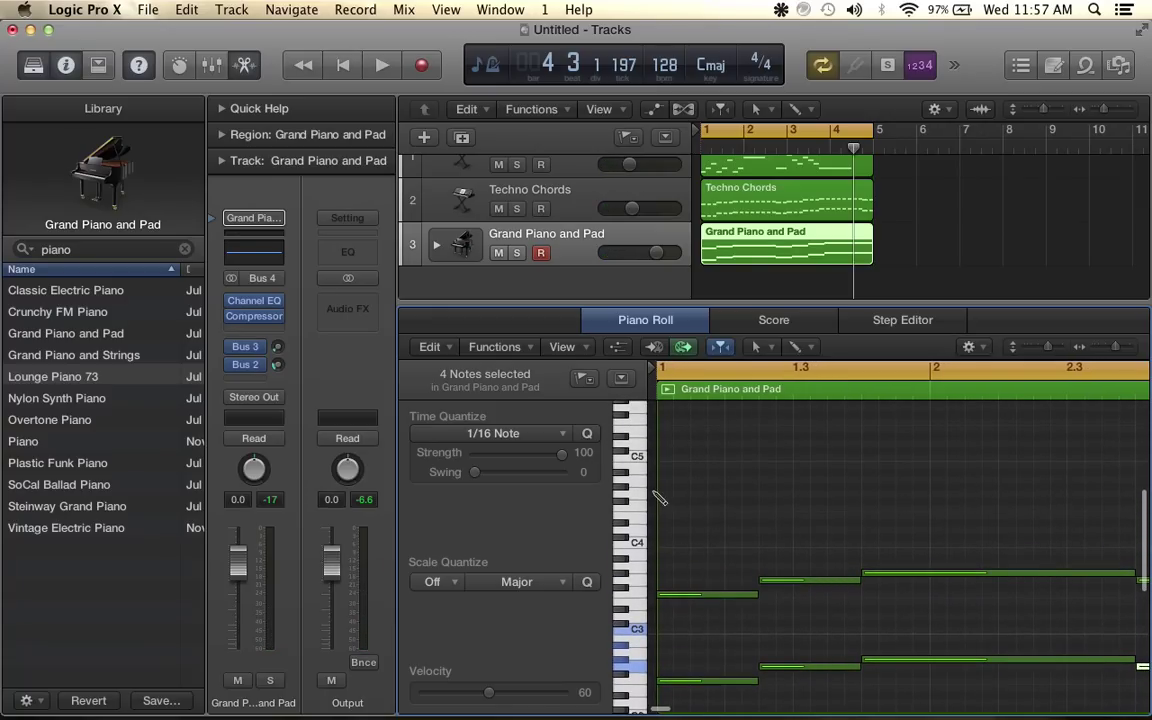
click(663, 516)
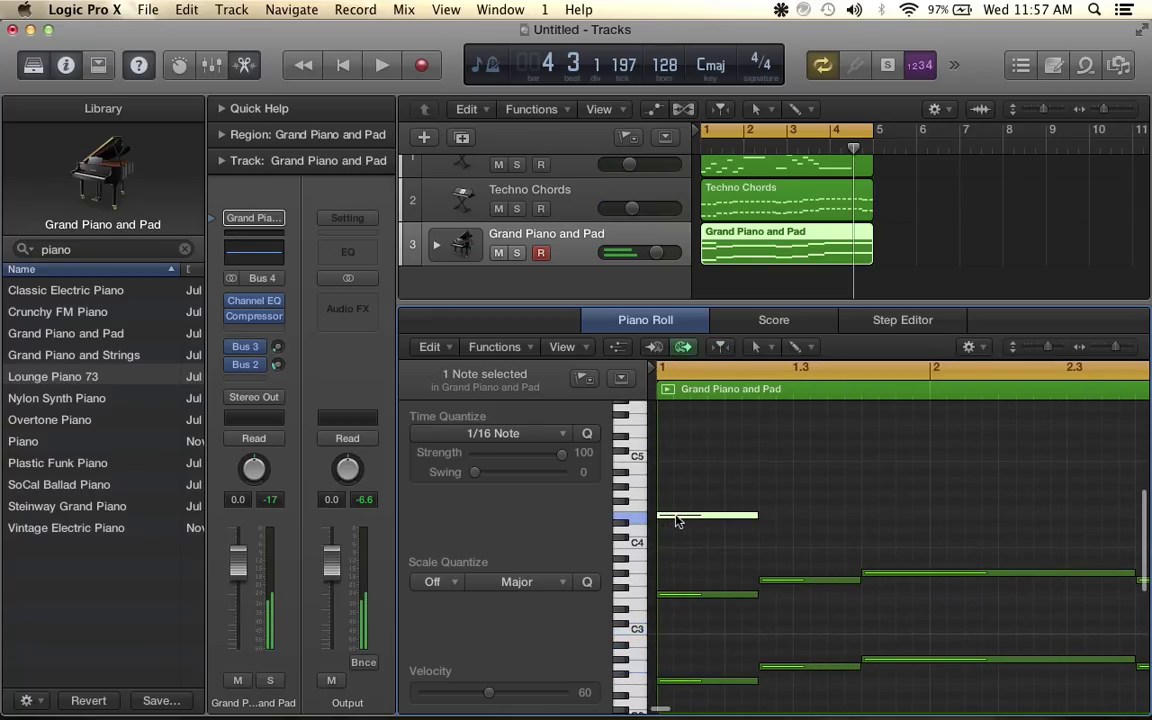
Raise the first upper note to F4 and add a D♯4 note one and a half beats long directly after it, auditioning both
drag(676, 521, 676, 510)
key(space)
key(space)
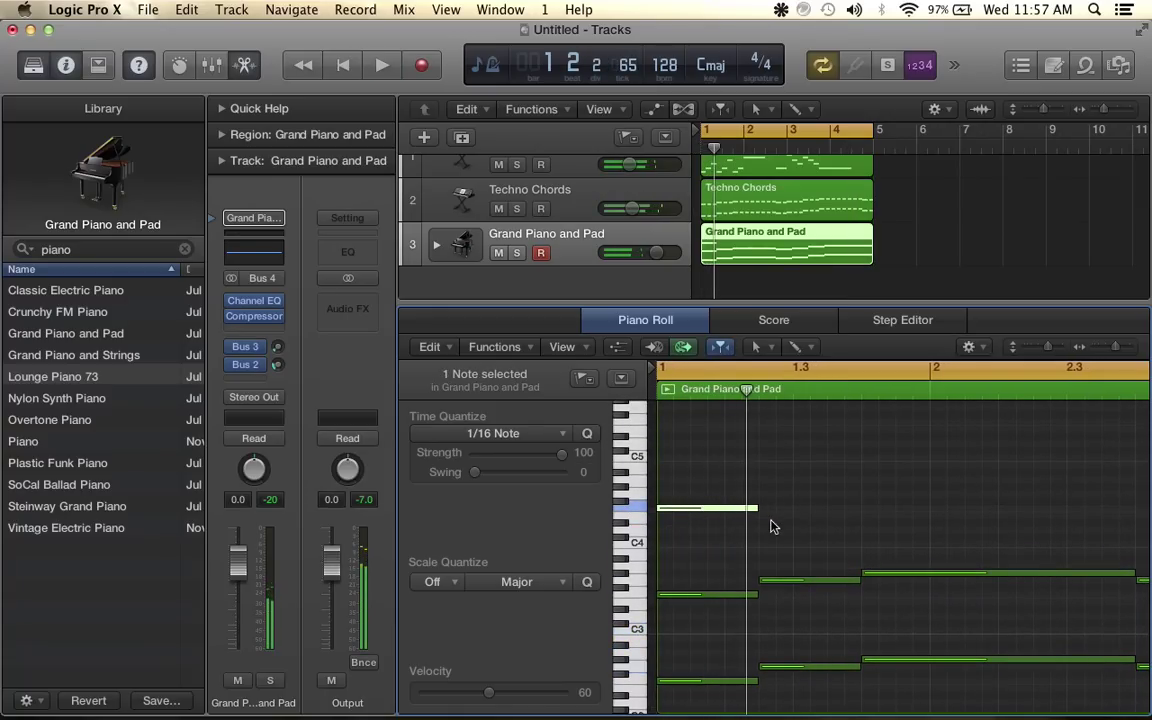
click(771, 522)
key(space)
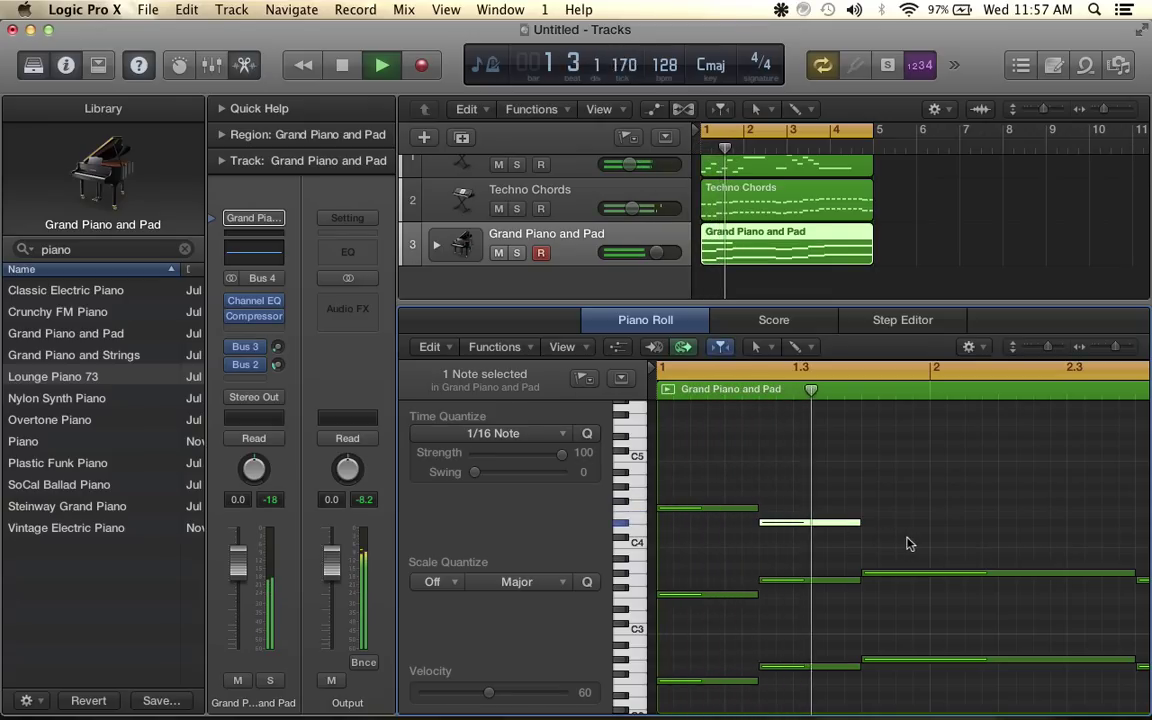
key(space)
Add an F4 note after the D♯4, extend it to the end of the long note below, and audition it
click(865, 510)
scroll(863, 511, right, 5)
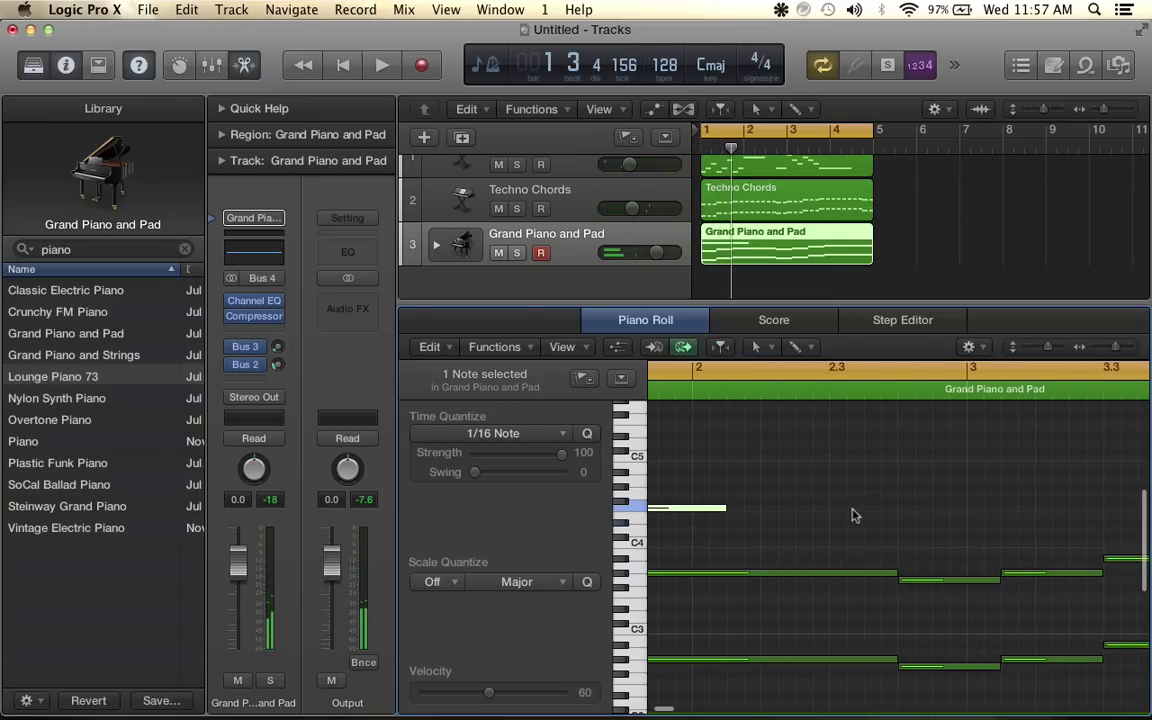
drag(731, 509, 895, 512)
key(space)
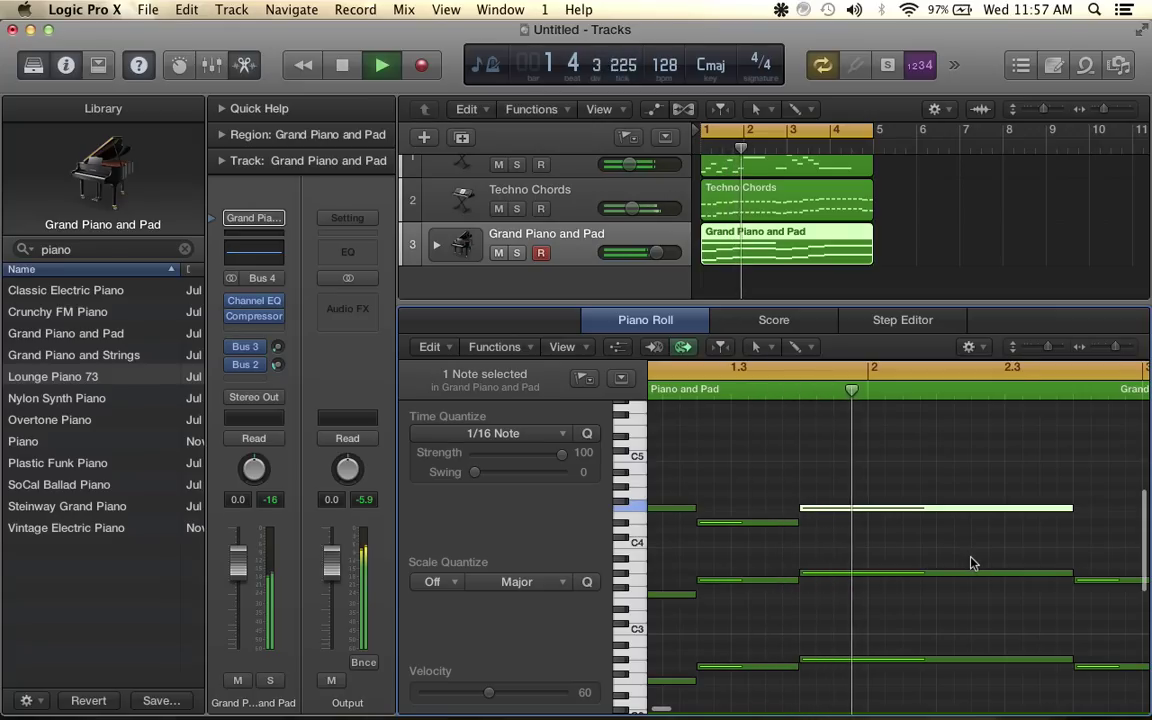
key(space)
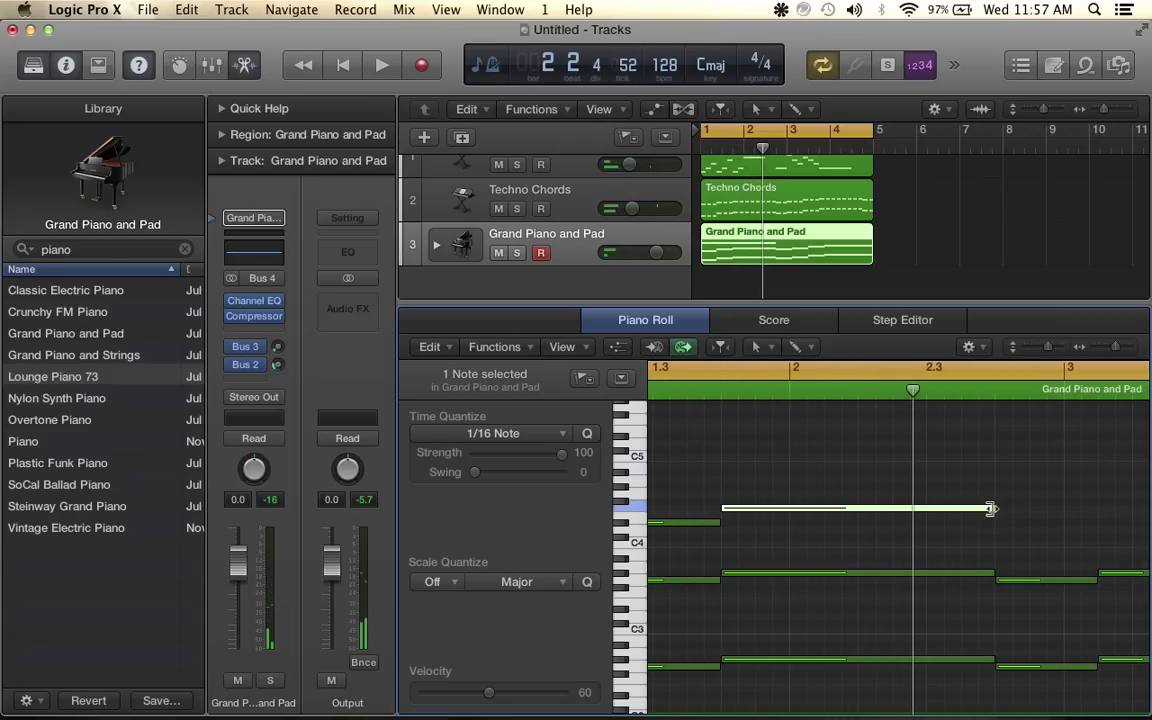
Shorten the long F4 by half a beat, fill the gap with a half-beat G4, and play the passage
drag(990, 509, 895, 521)
super+click(963, 488)
scroll(977, 498, right, 5)
key(space)
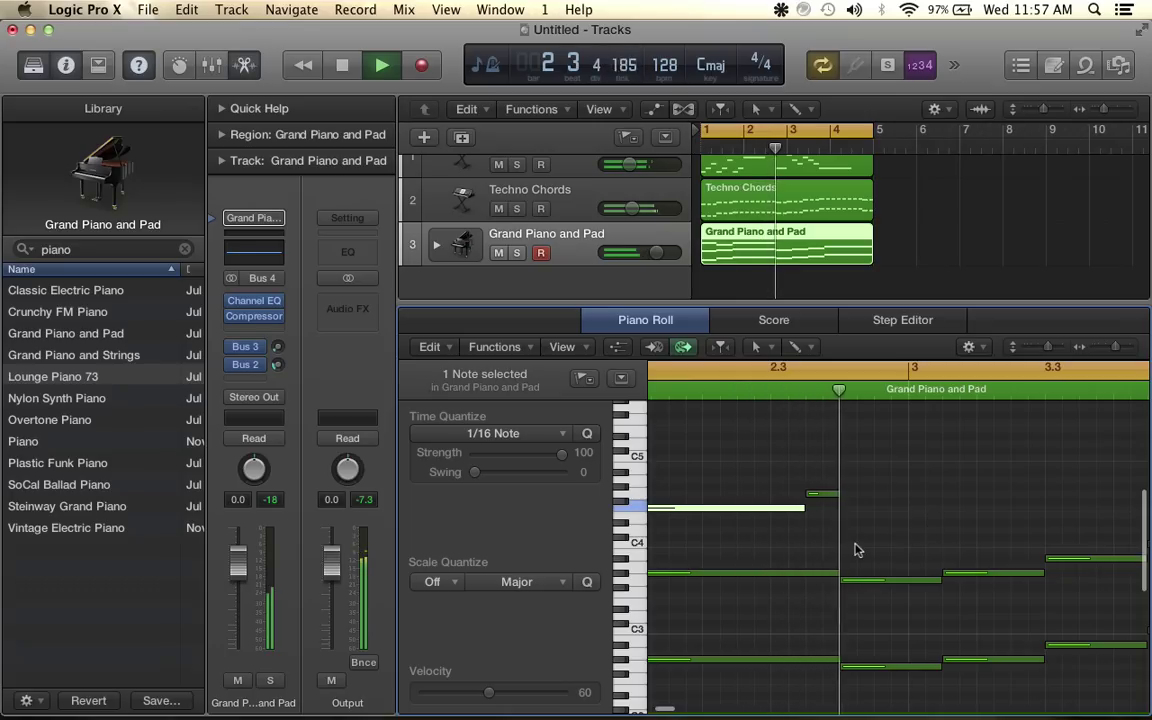
key(space)
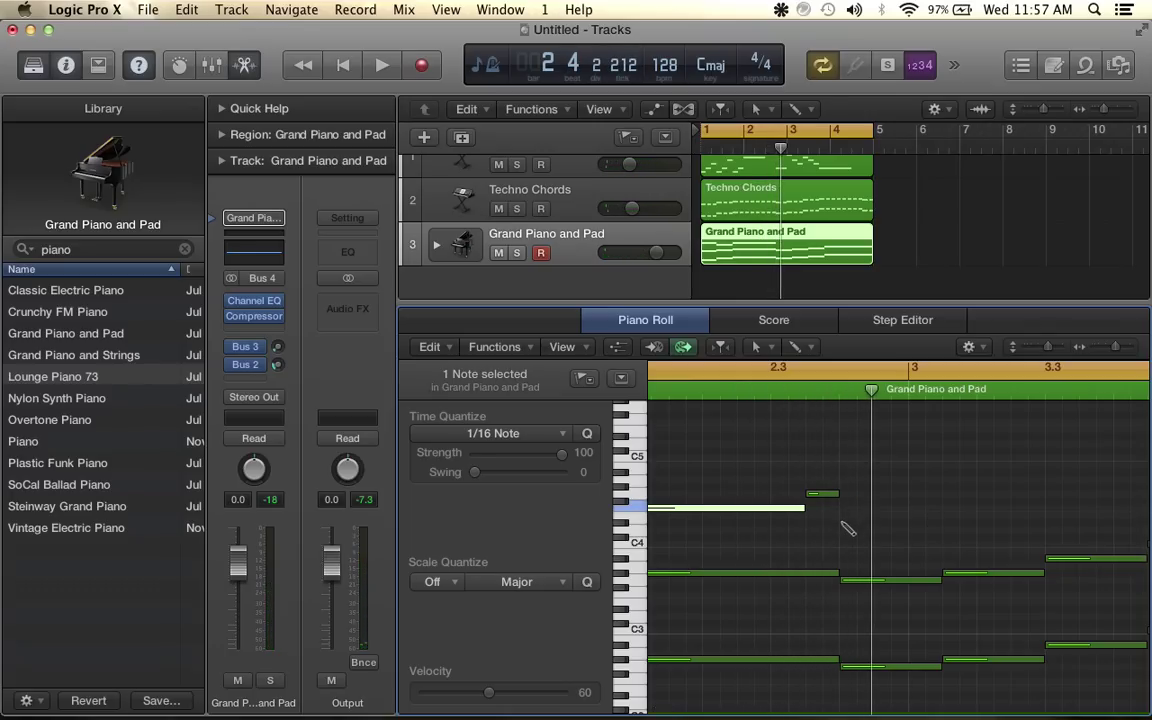
Continue the upper line with D♯4 at beat 4 of bar 2 and an F4 above the next lower note, about one and a half beats each
super+click(841, 521)
drag(1075, 522, 933, 535)
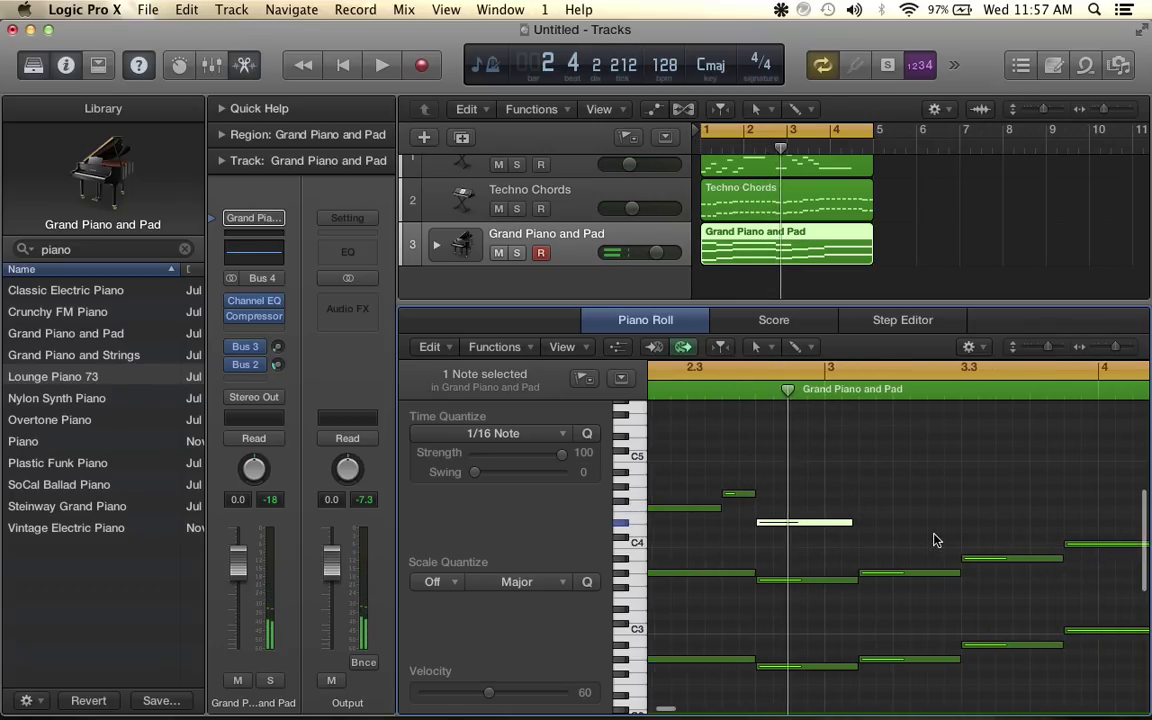
scroll(865, 495, right, 3)
key(space)
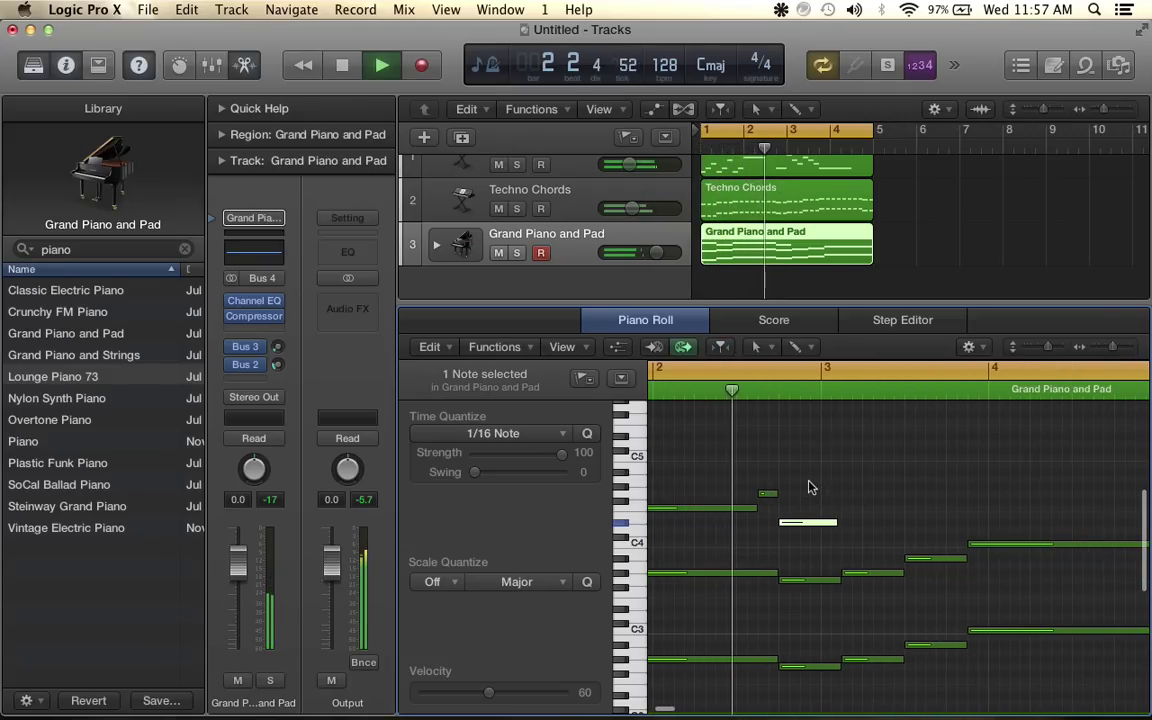
key(space)
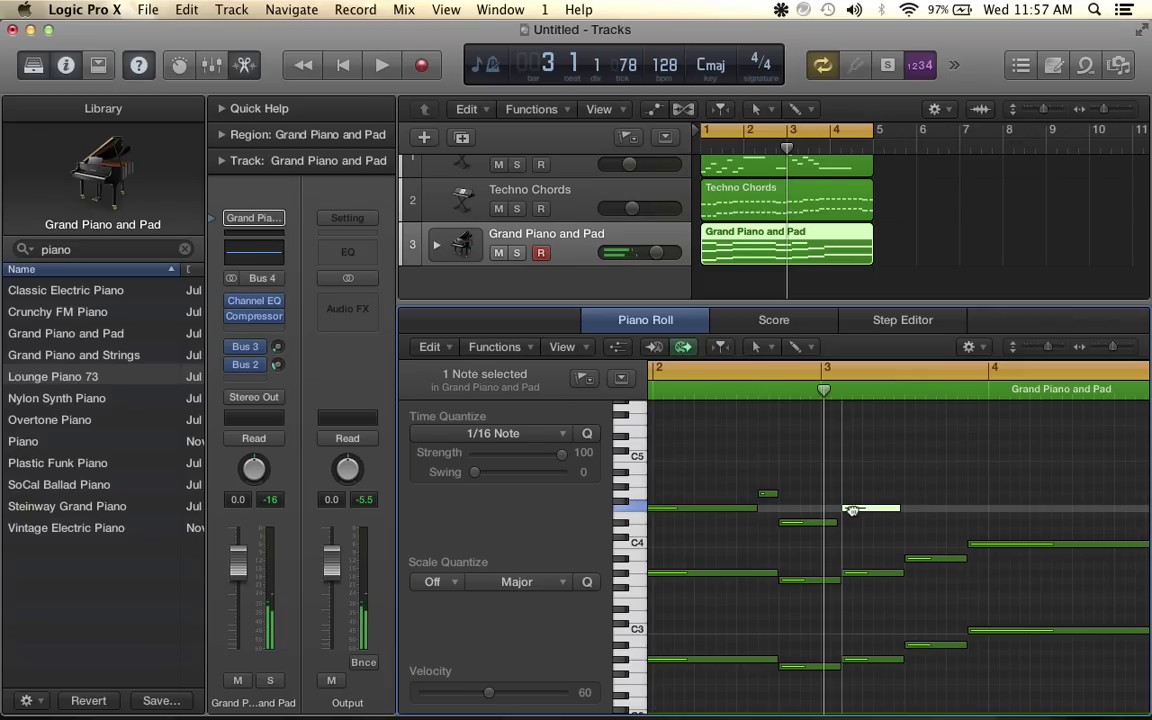
Add D♯4 at beat 3 of bar 3 and an F4 held to the end of bar 4, closing the gap before the D♯4
click(918, 514)
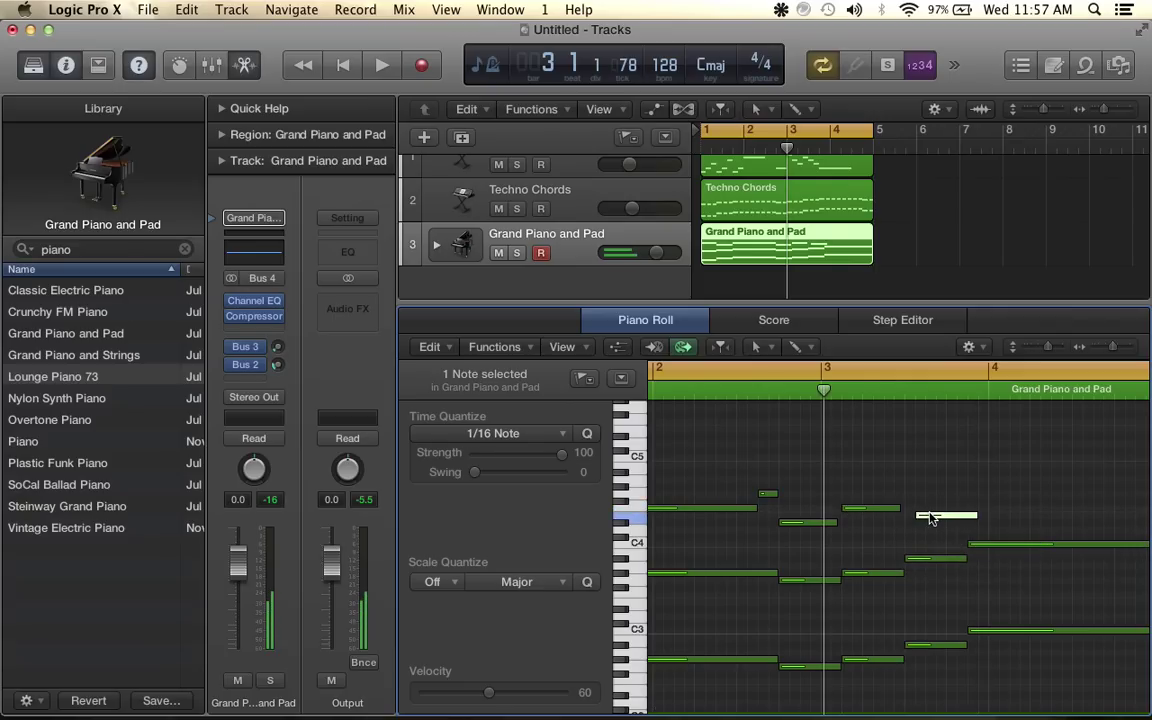
drag(930, 518, 921, 524)
scroll(946, 517, right, 2)
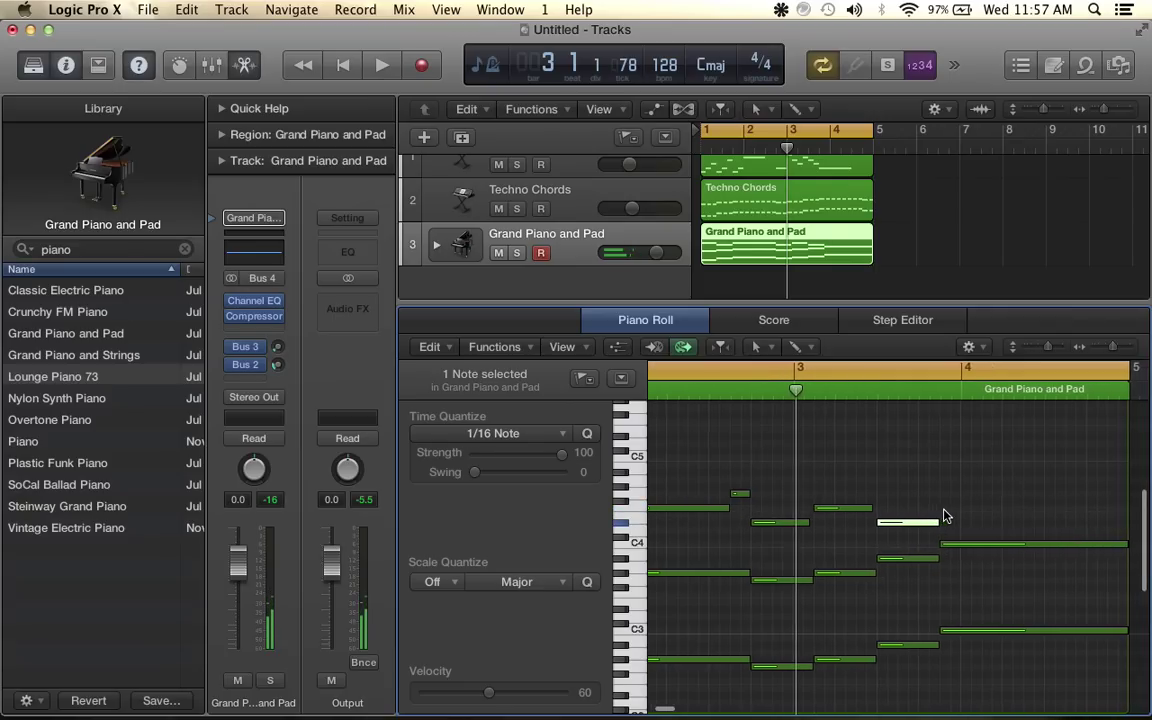
scroll(950, 515, right, 1)
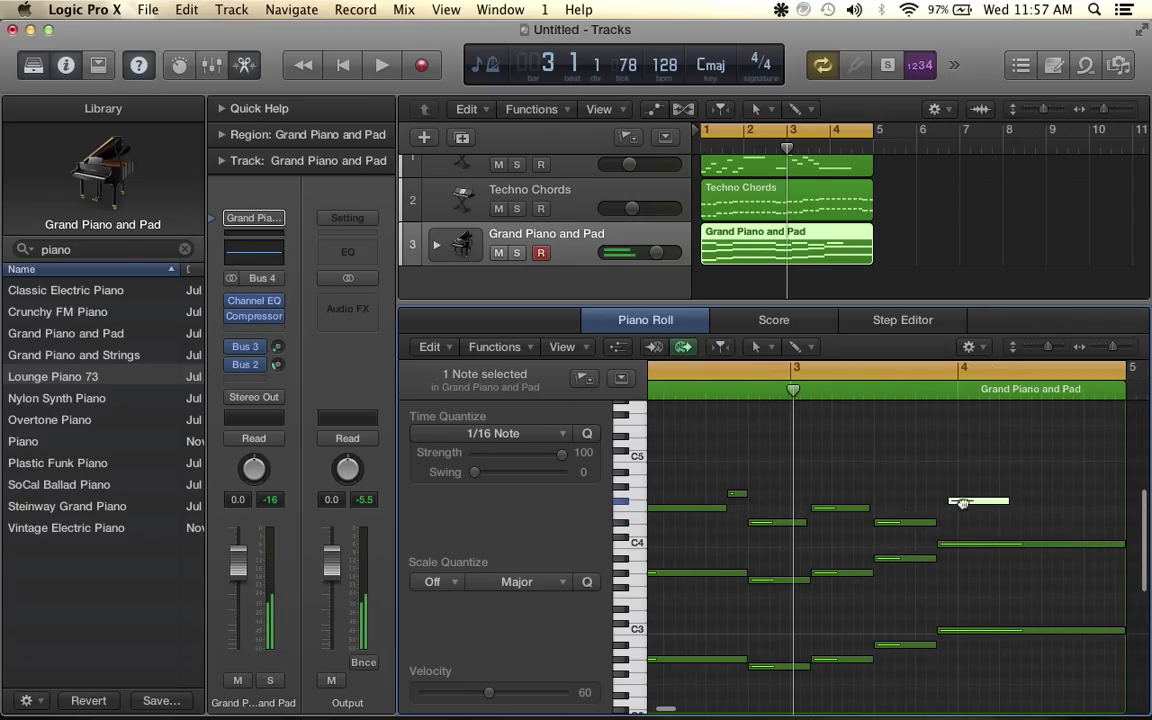
drag(962, 503, 1100, 507)
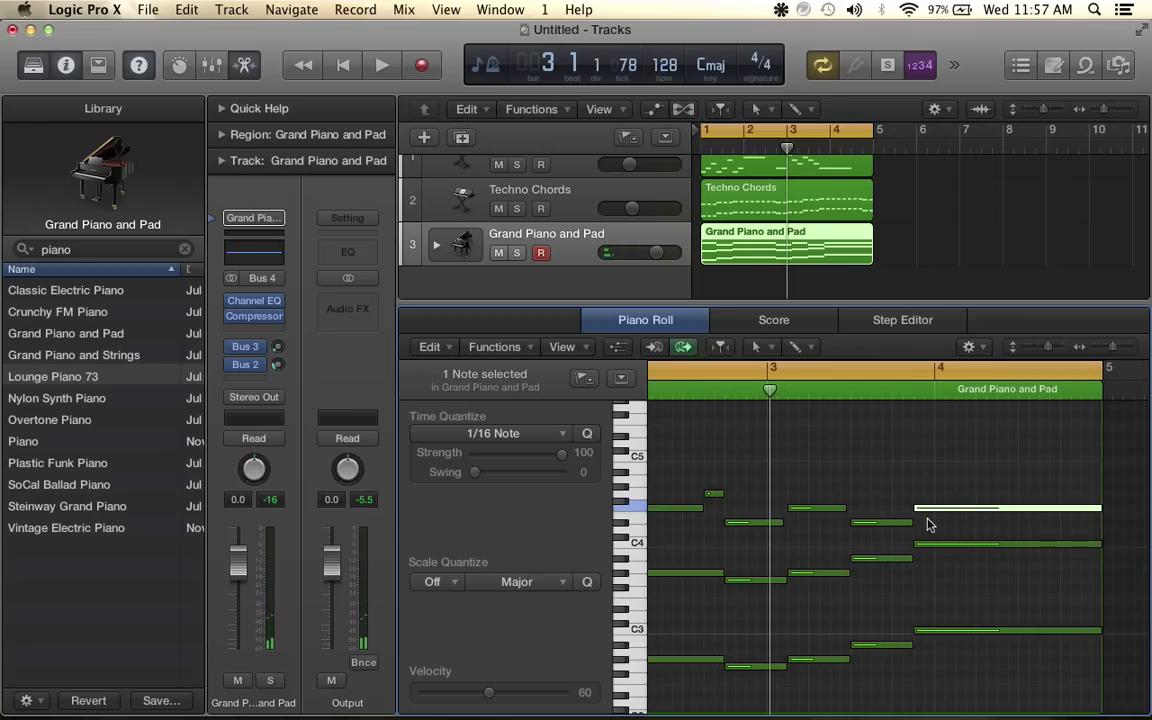
drag(845, 508, 849, 510)
Set the Grand Piano and Pad track volume to +3.9 dB while listening to the loop
drag(653, 255, 659, 253)
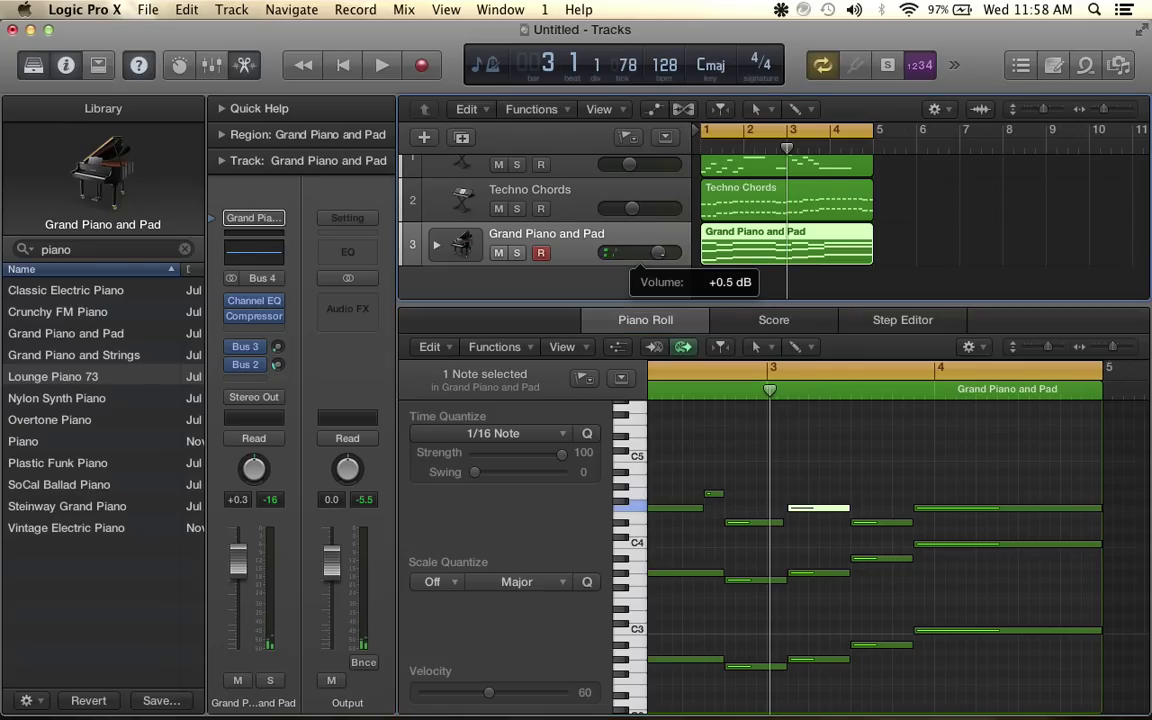
key(space)
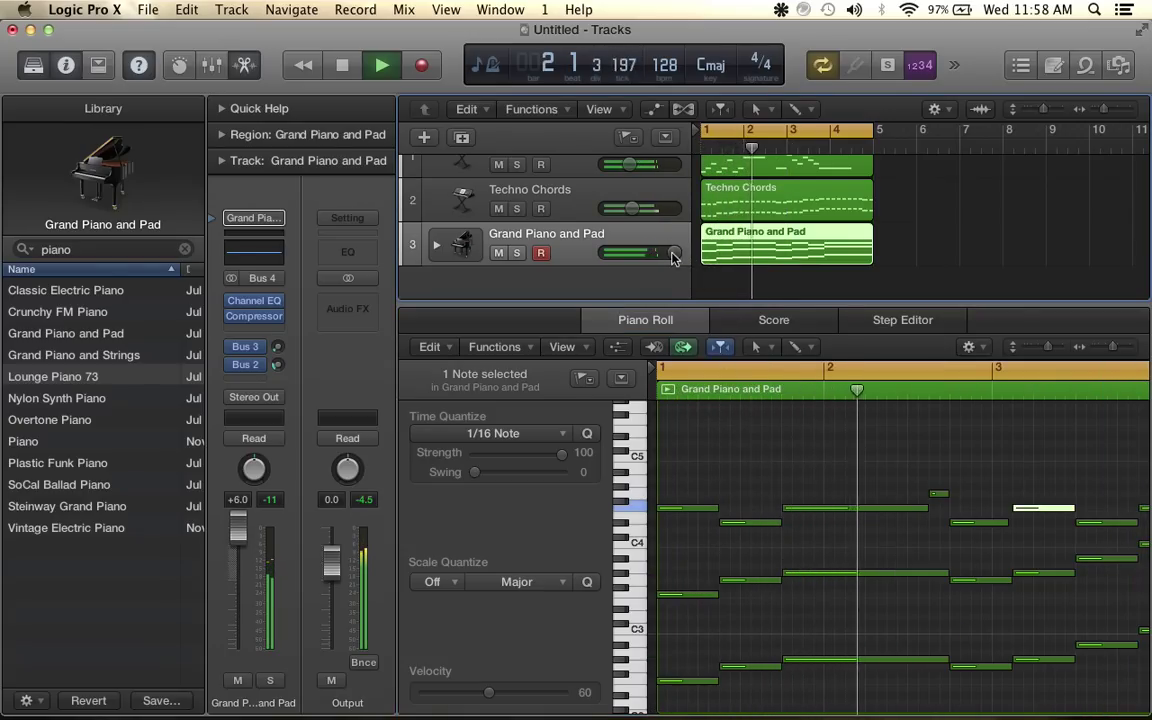
drag(674, 251, 666, 252)
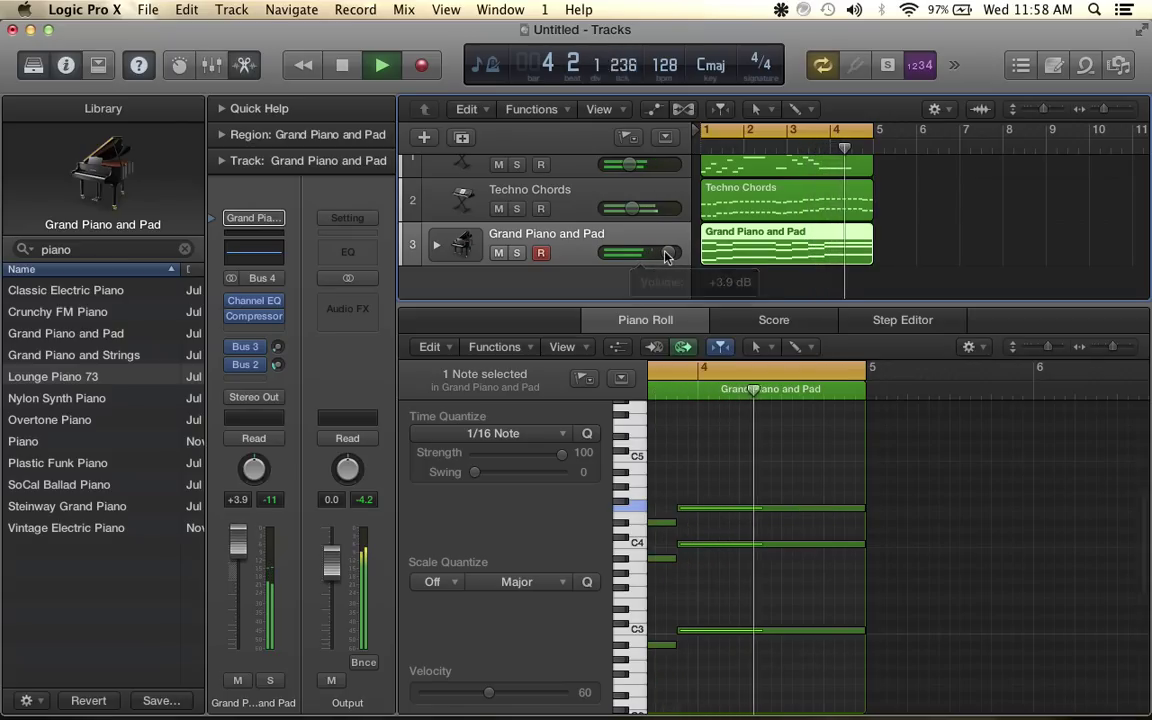
key(space)
Raise the D♯4 at beat 3 of bar 3 to G4 and audition the phrase
scroll(785, 479, left, 3)
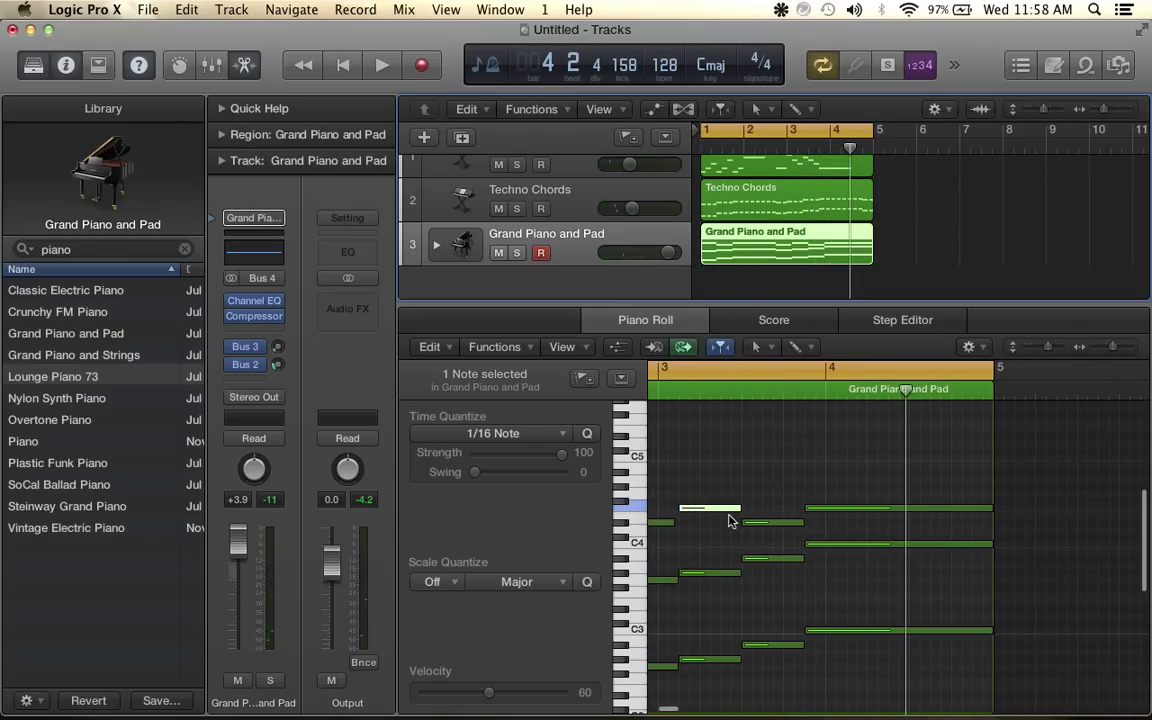
scroll(770, 522, left, 3)
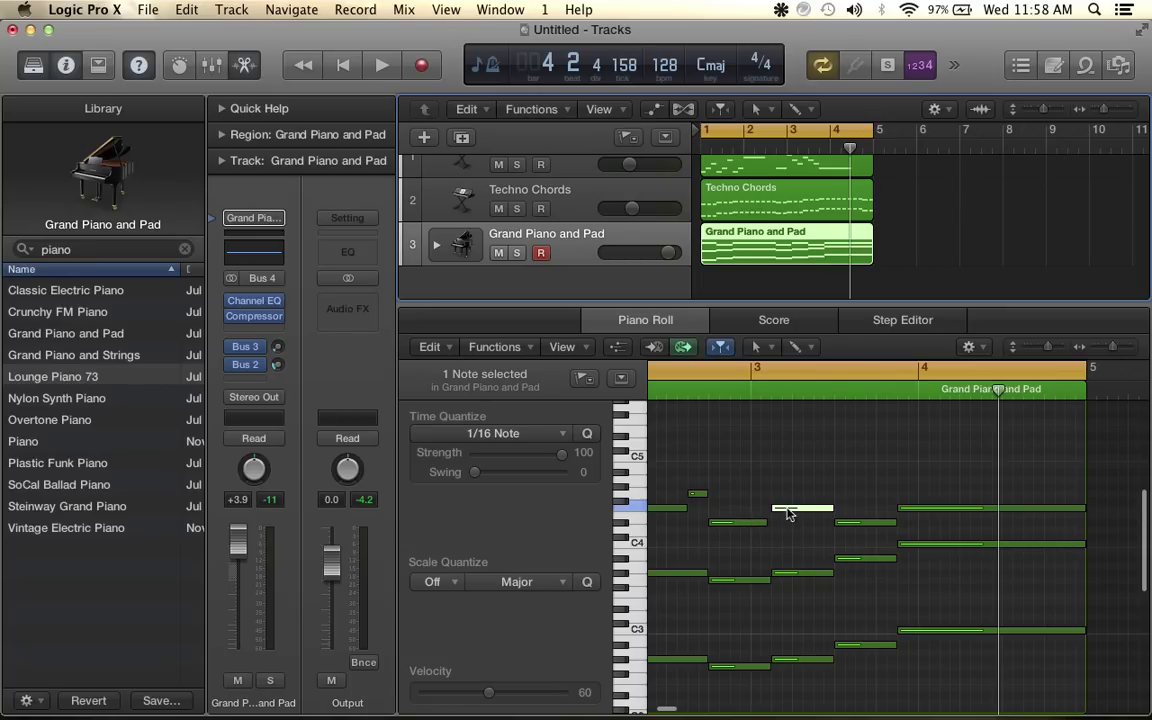
drag(858, 520, 858, 500)
click(907, 509)
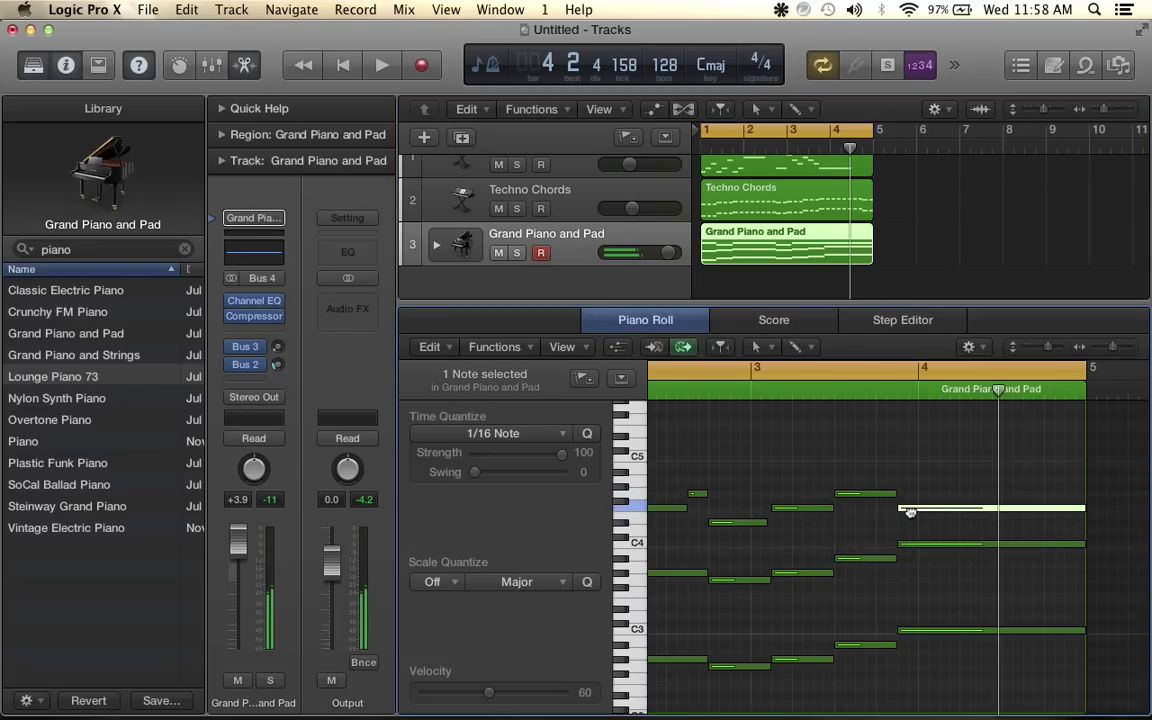
key(space)
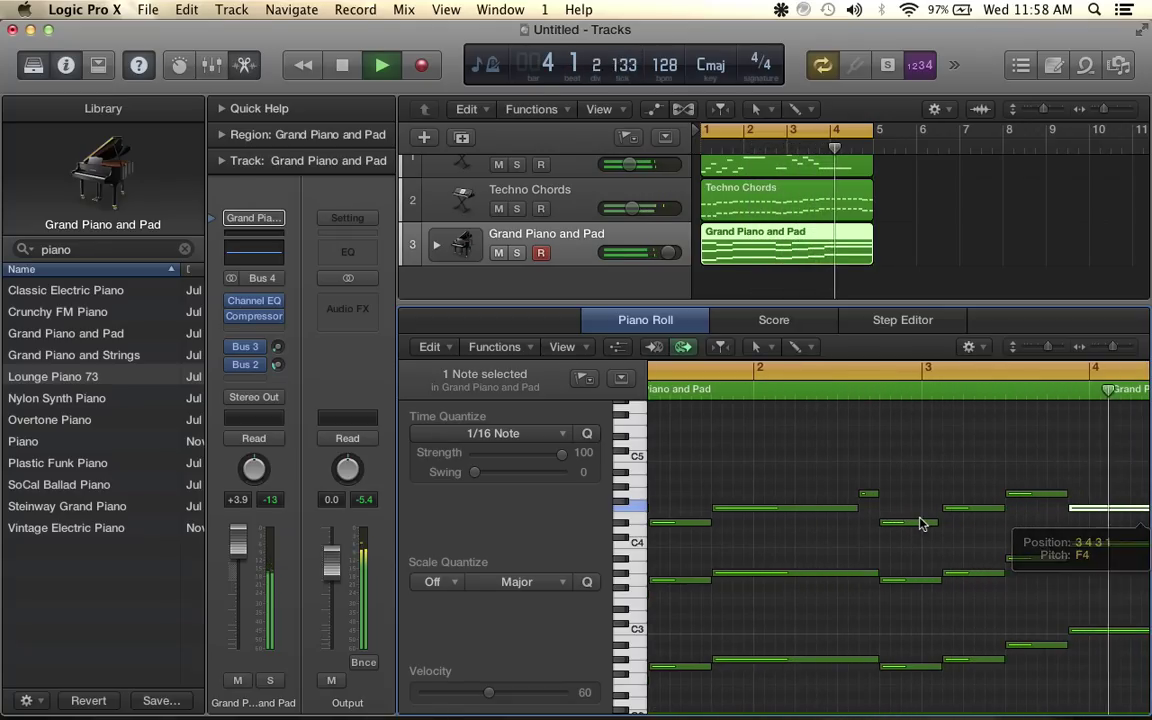
key(space)
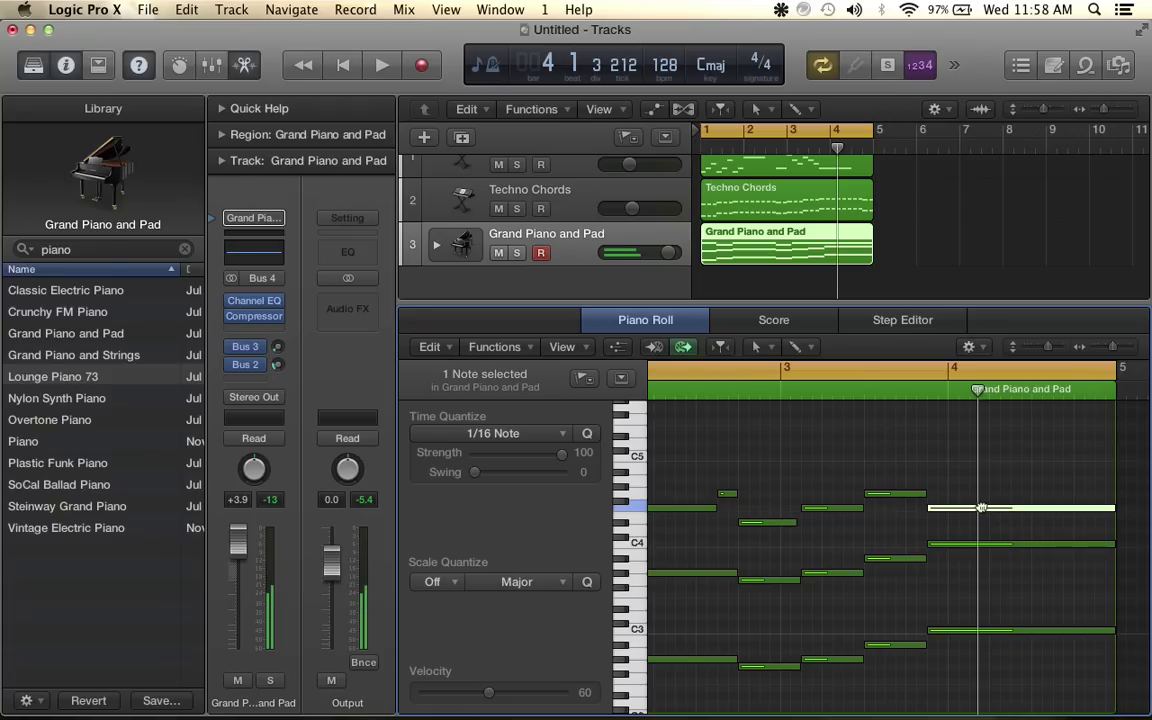
Raise the final held F4 to C5 and play the region to check it
drag(982, 508, 982, 461)
key(space)
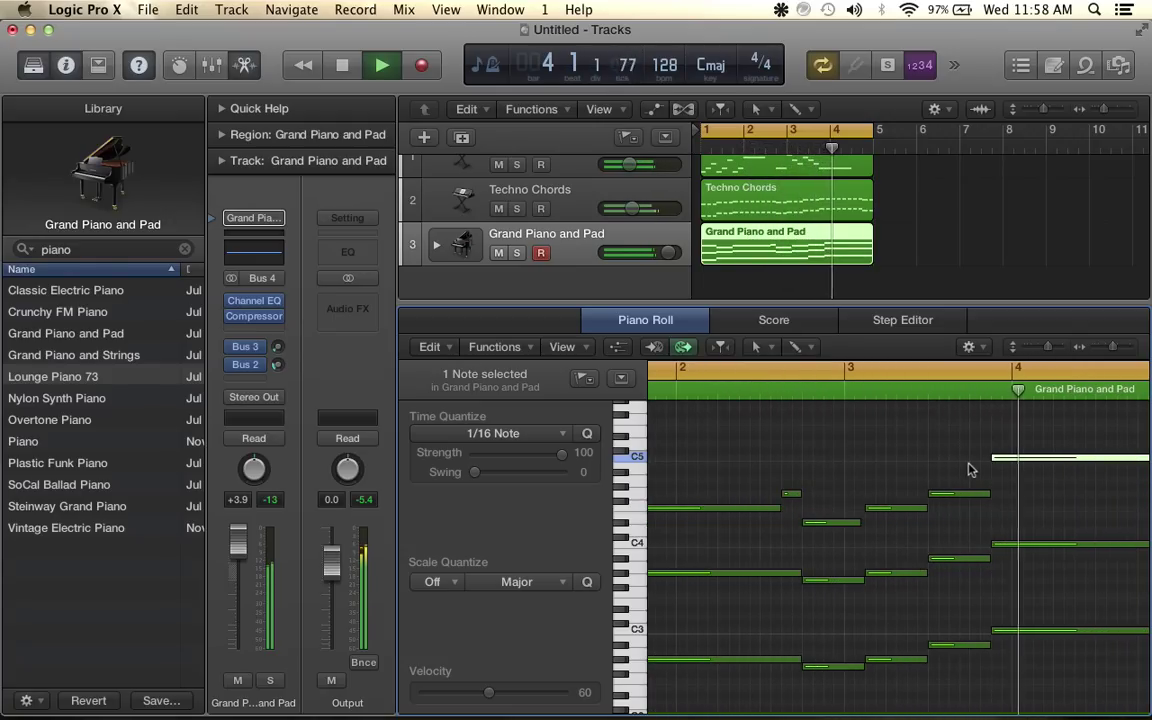
key(space)
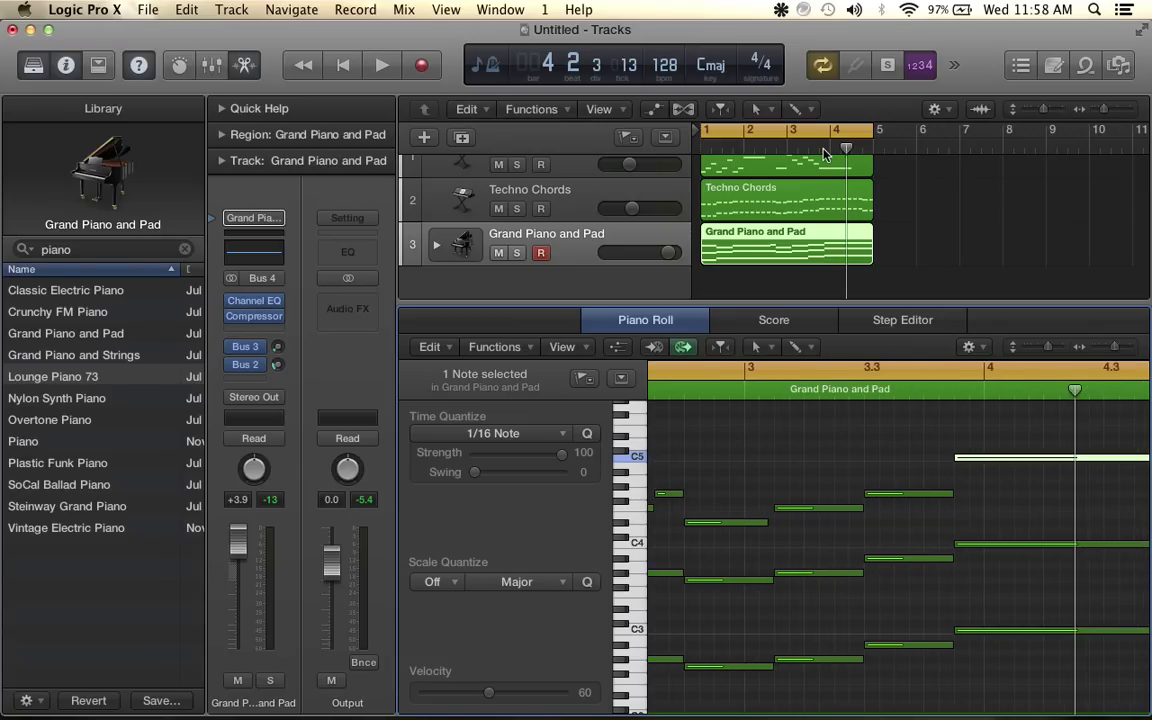
Examine the notes of the Techno Chords region, and compare them with those of the Grand Piano and Pad region
click(822, 213)
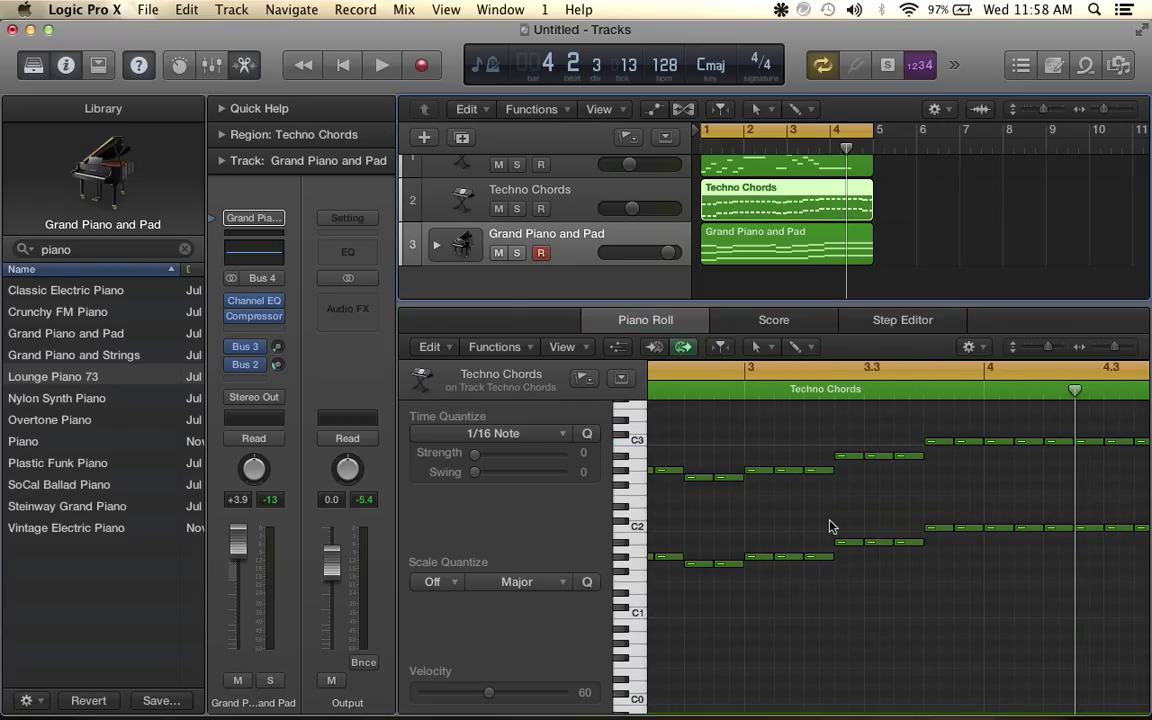
scroll(782, 452, up, 2)
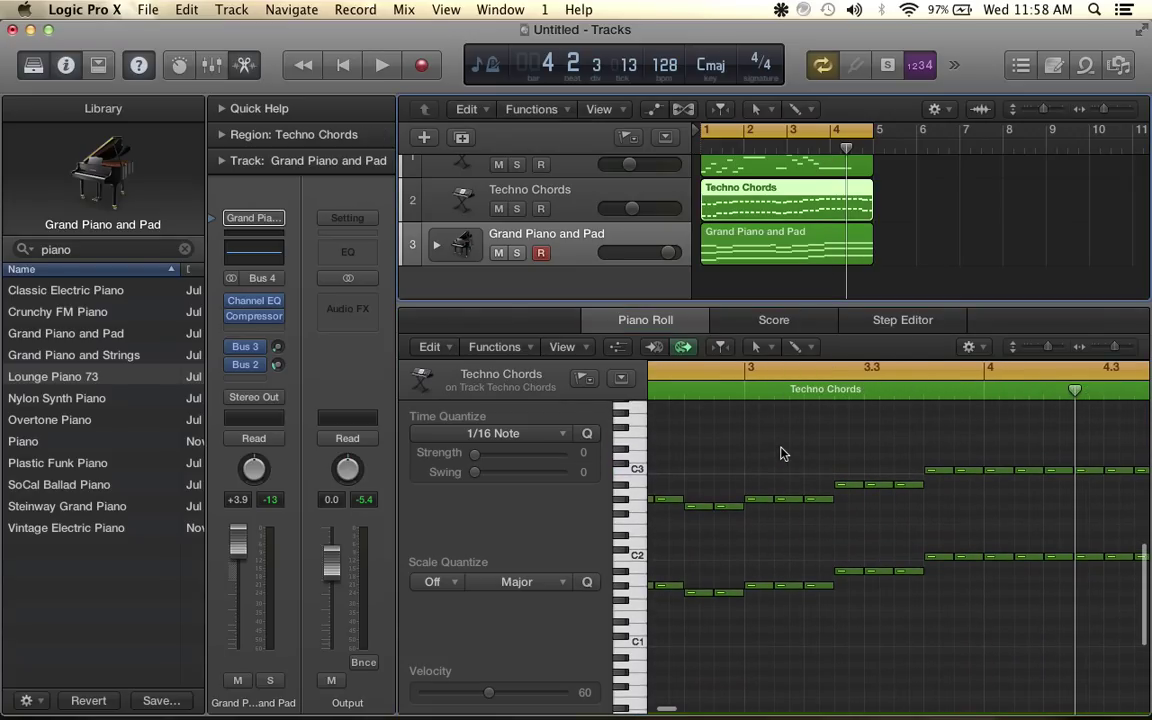
click(790, 238)
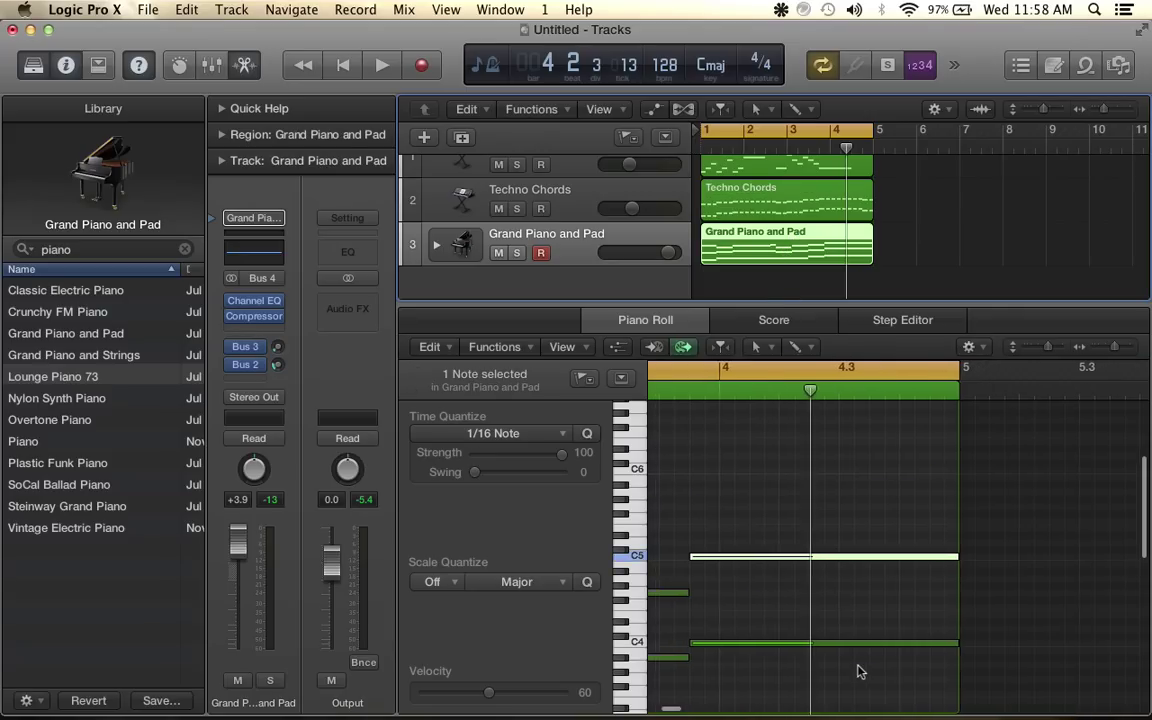
scroll(859, 673, left, 5)
scroll(859, 673, down, 4)
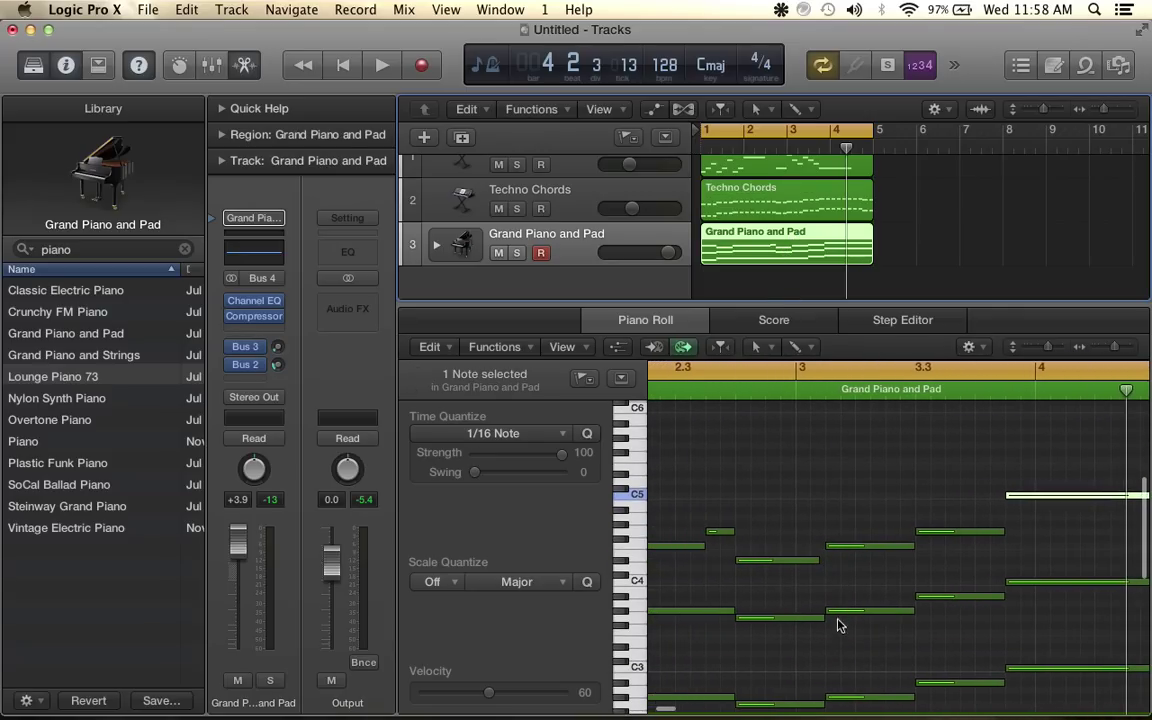
scroll(812, 695, down, 3)
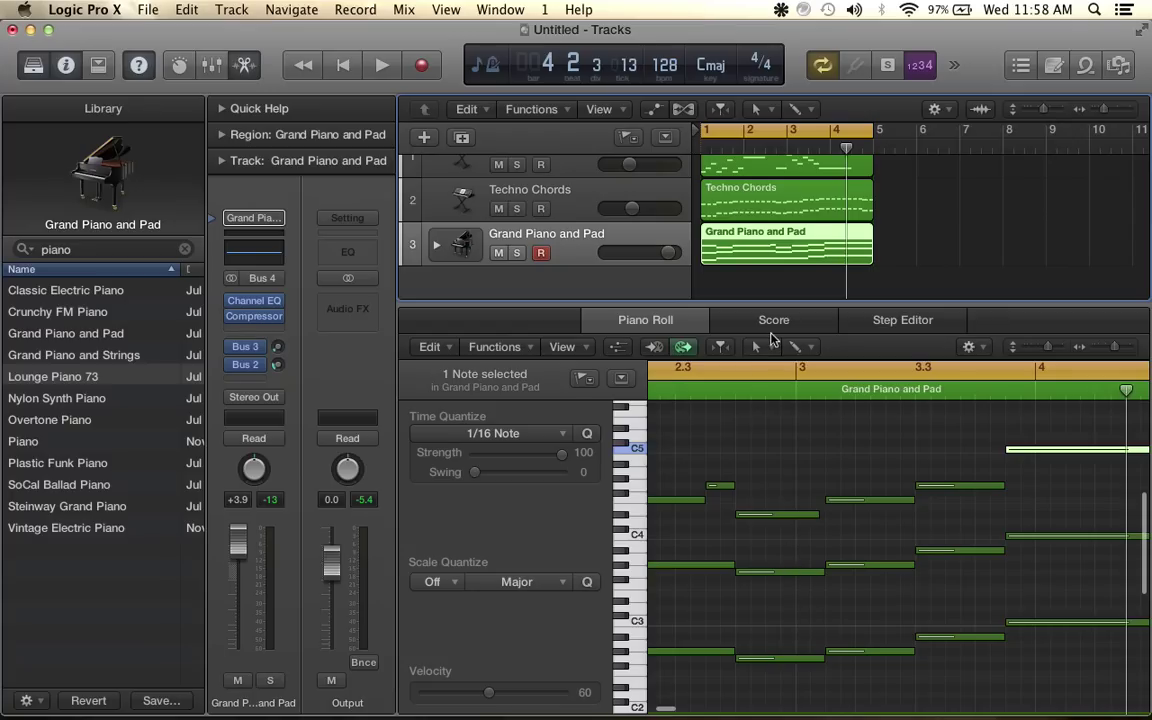
Examine how the notes of all three regions line up over bars 3 and 4, and return to the Grand Piano and Pad region
drag(880, 257, 783, 172)
scroll(933, 537, right, 6)
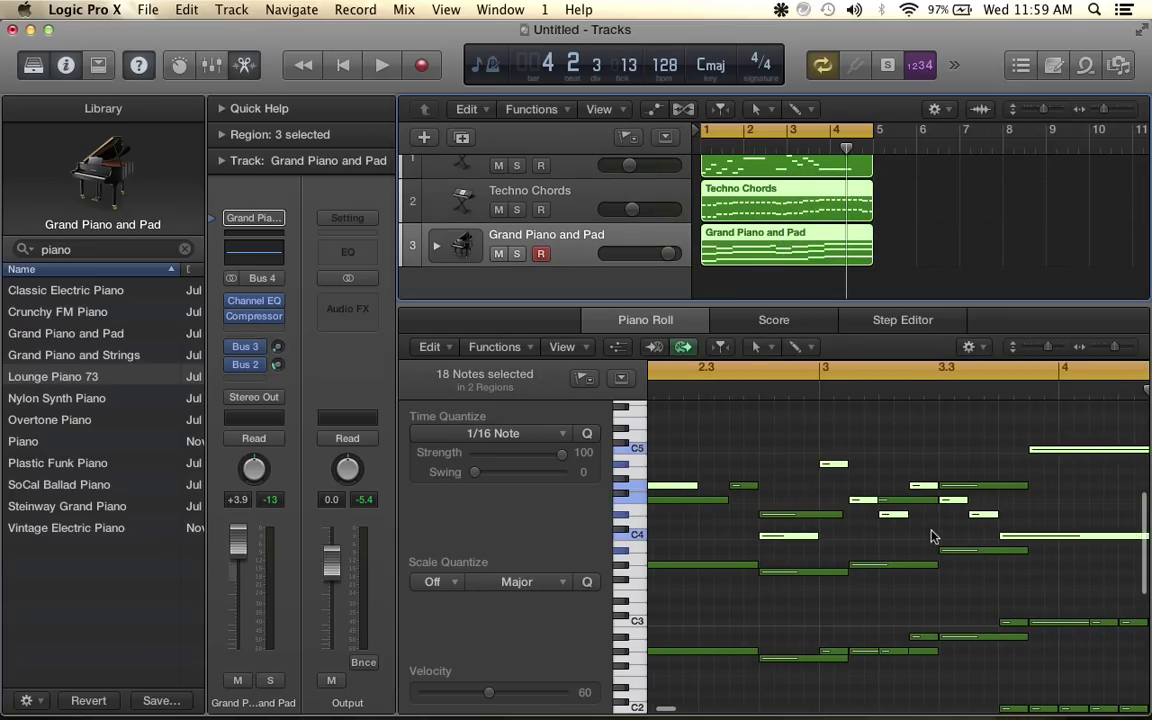
scroll(931, 537, right, 2)
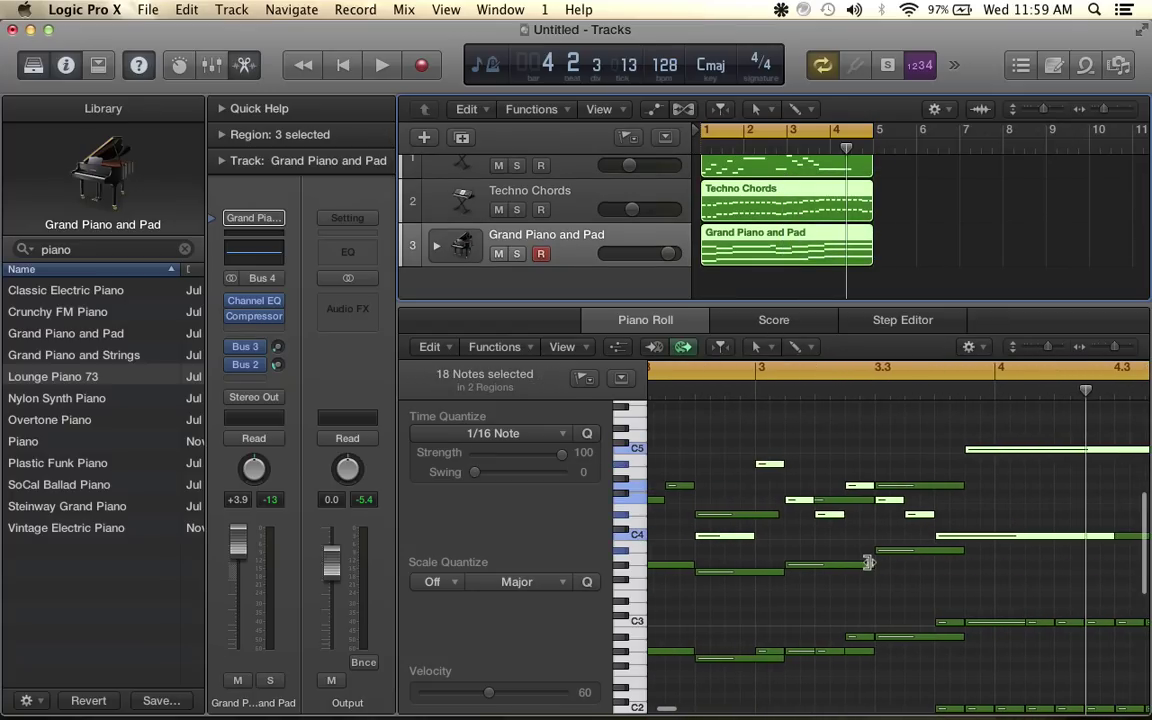
scroll(869, 568, right, 2)
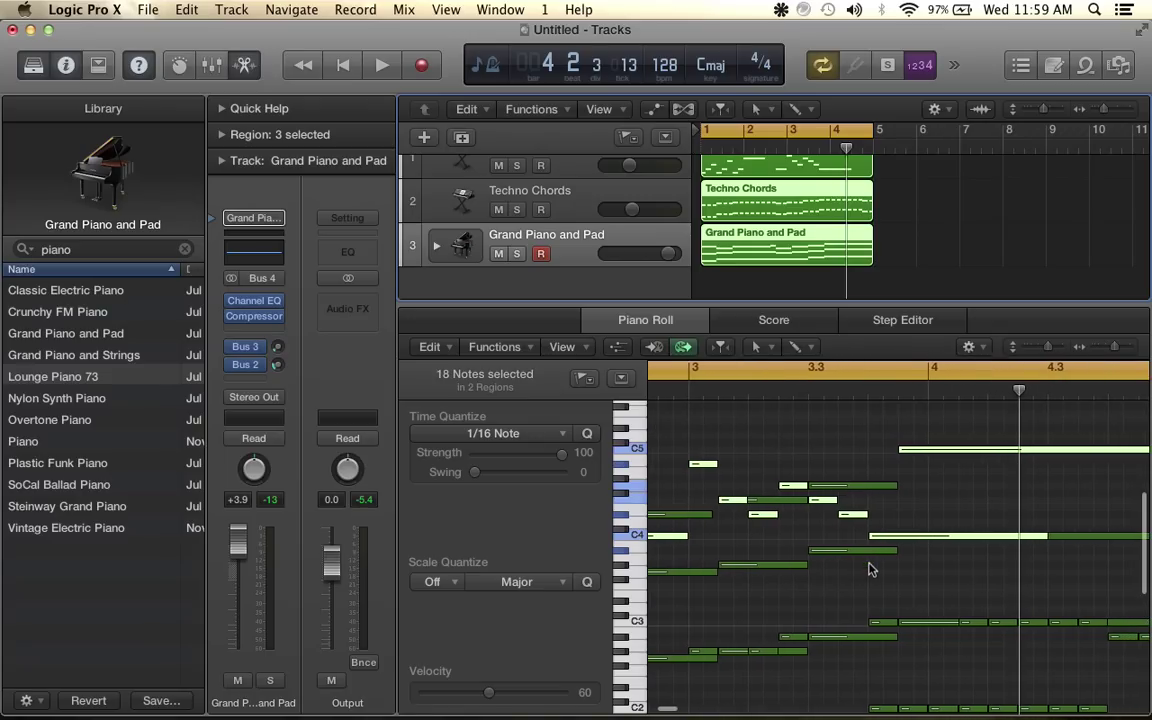
scroll(869, 568, down, 3)
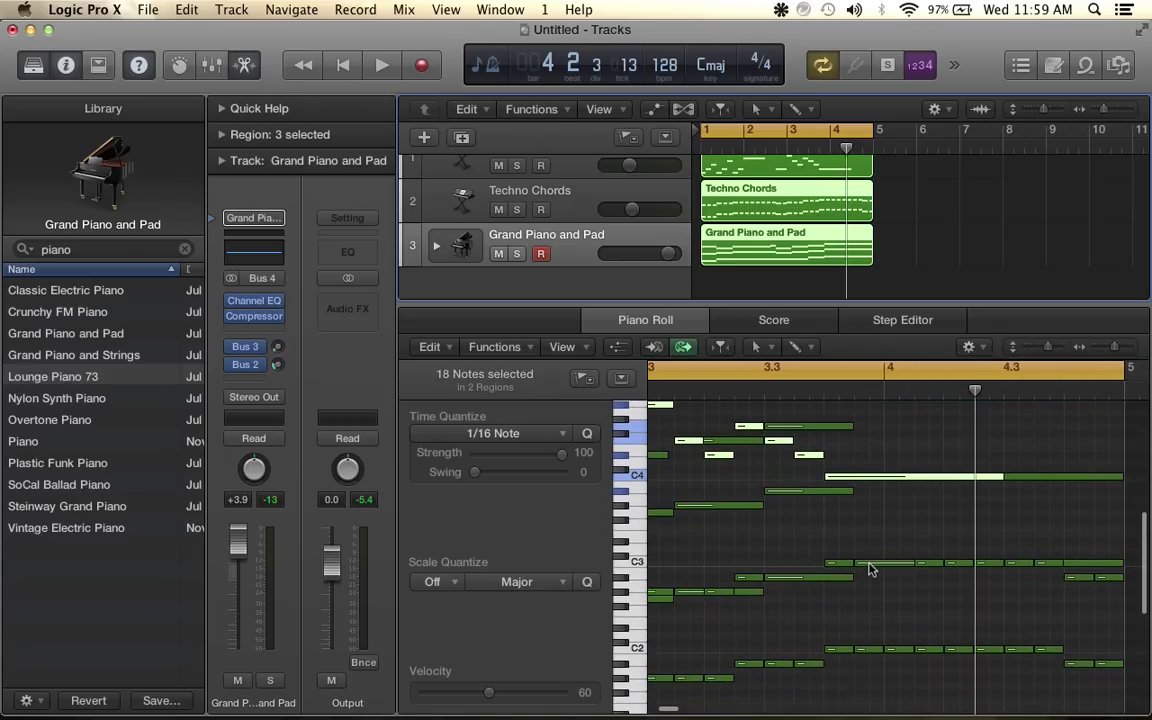
scroll(869, 568, left, 1)
scroll(869, 568, left, 1)
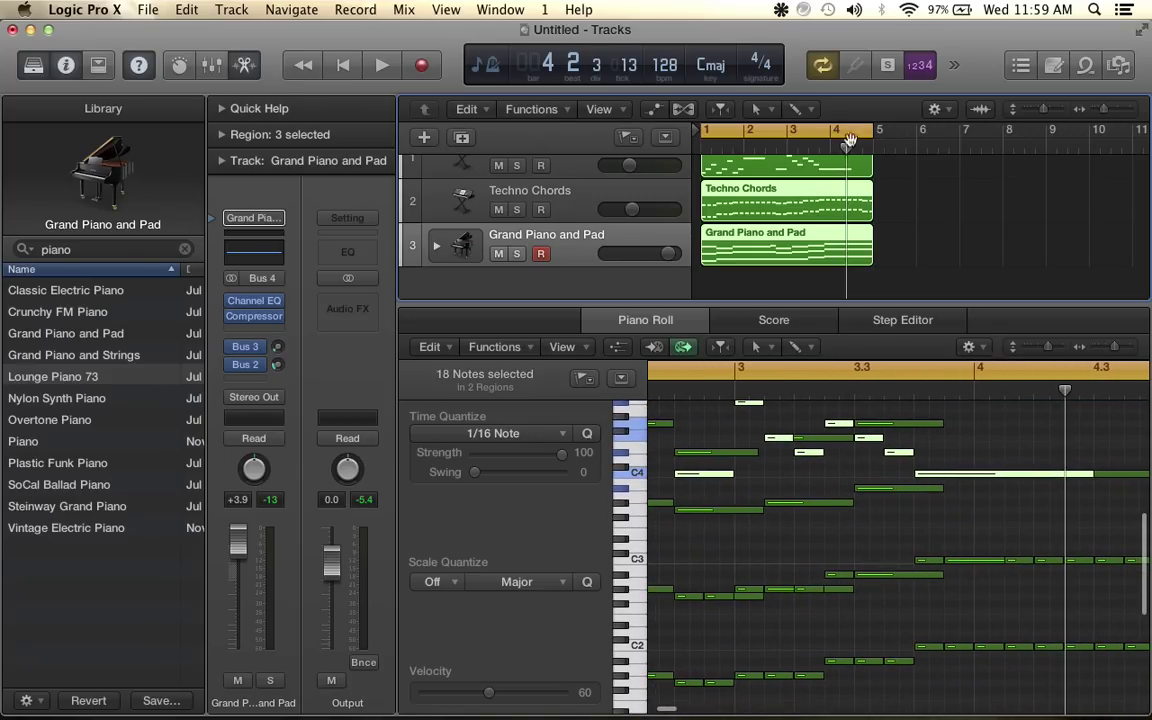
click(887, 216)
click(835, 257)
scroll(823, 548, left, 5)
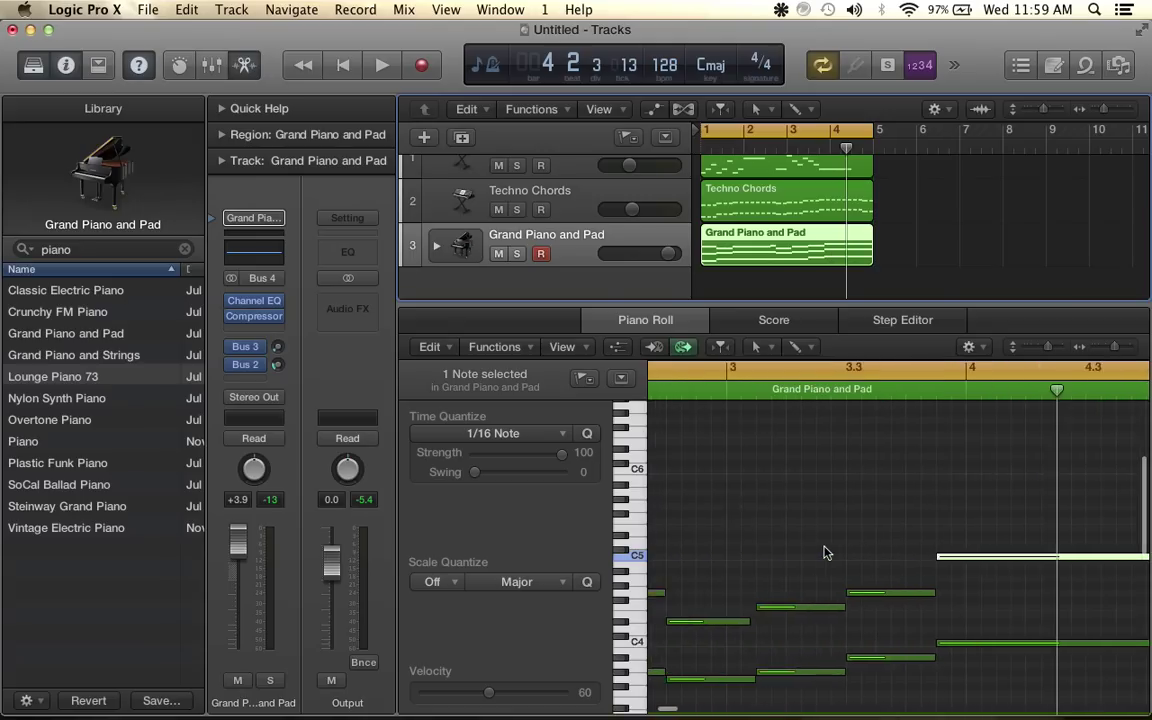
Move the cycle range so it starts at beat 4 of bar 2, and audition the passage
scroll(823, 548, down, 5)
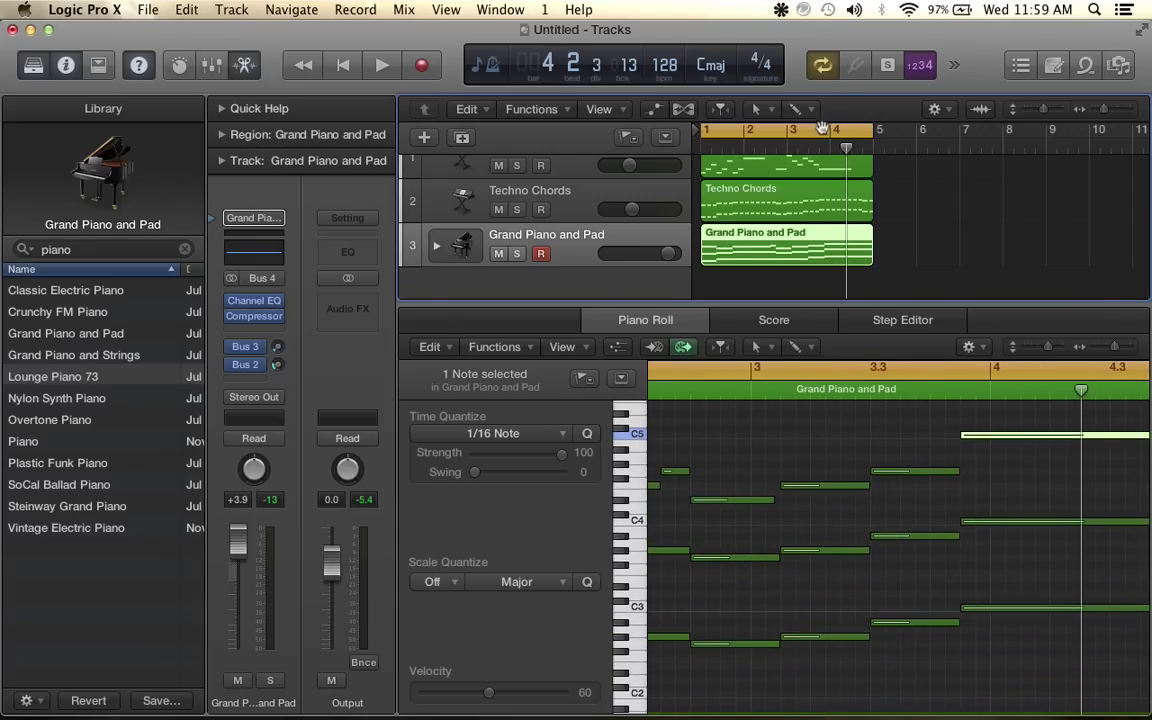
drag(822, 128, 896, 133)
scroll(835, 439, left, 3)
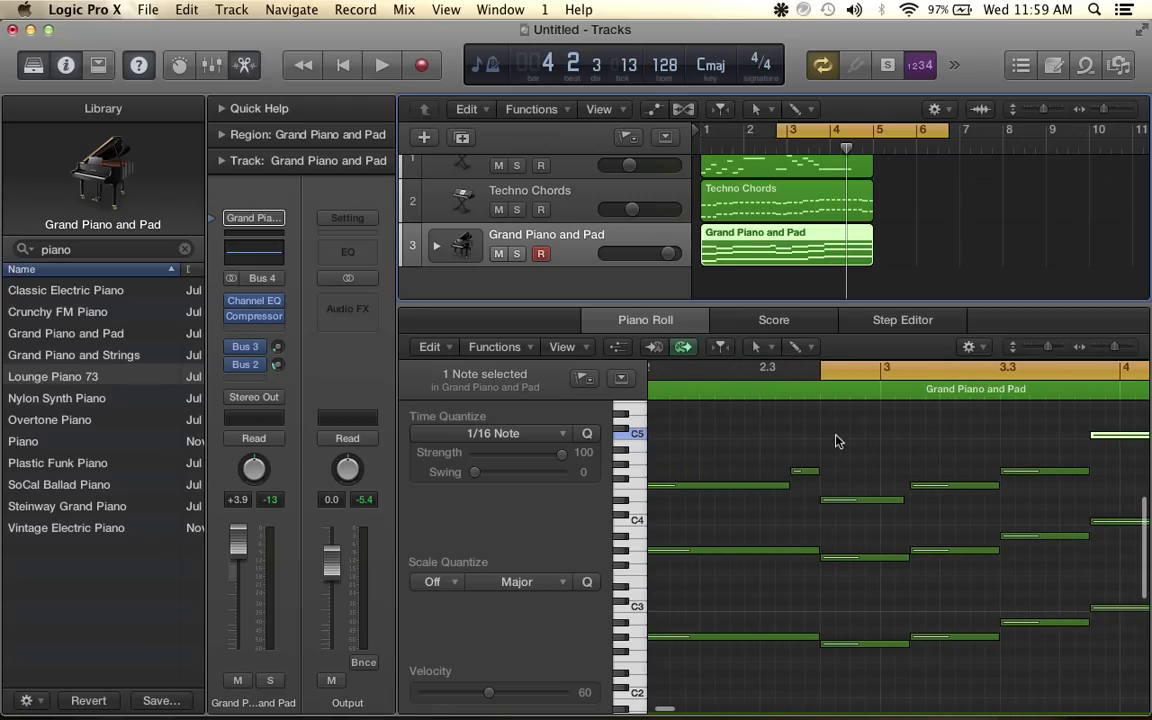
key(space)
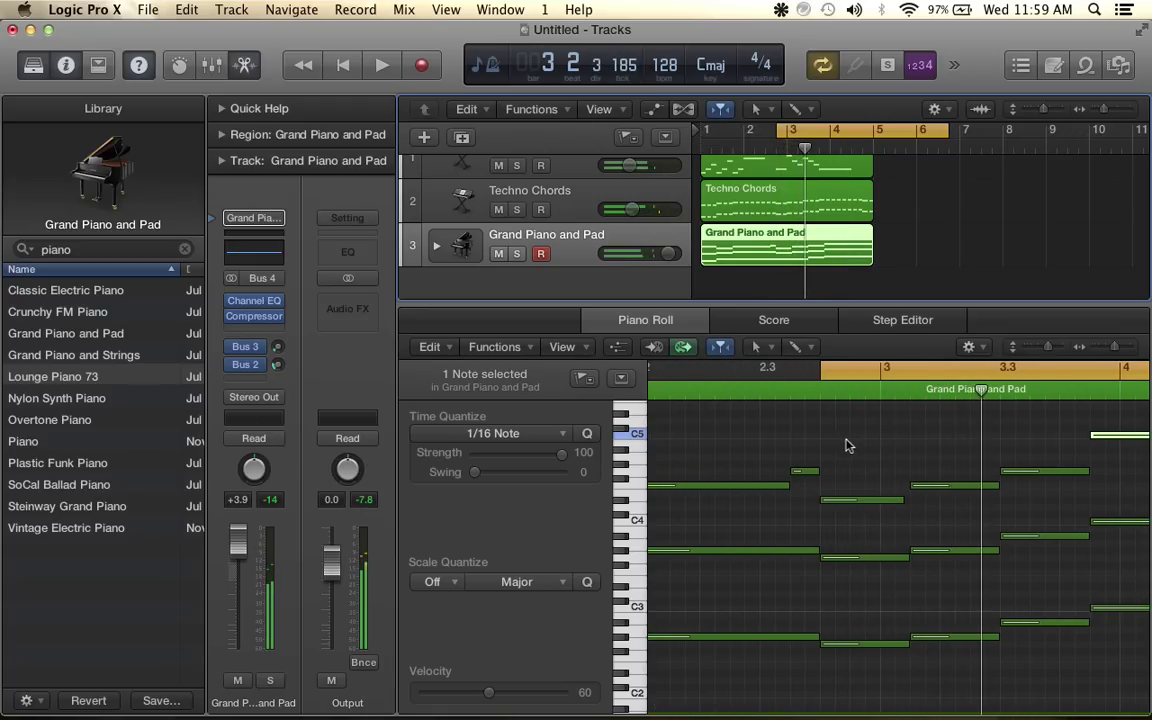
Shorten the three notes at beat 4 of bar 2 to end at bar 3, and extend the following three back to bar 3
drag(878, 463, 883, 590)
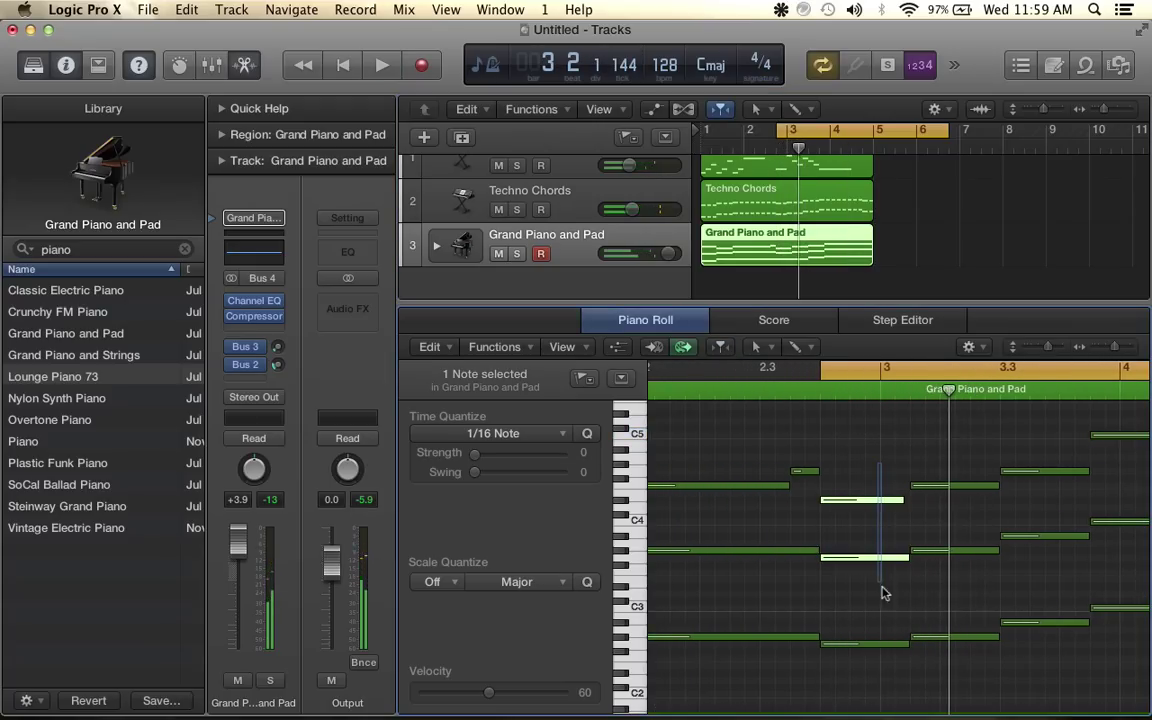
mouse_move(902, 643)
mouse_down()
mouse_move(875, 643)
mouse_move(887, 627)
mouse_move(918, 638)
mouse_move(882, 636)
mouse_up()
key(space)
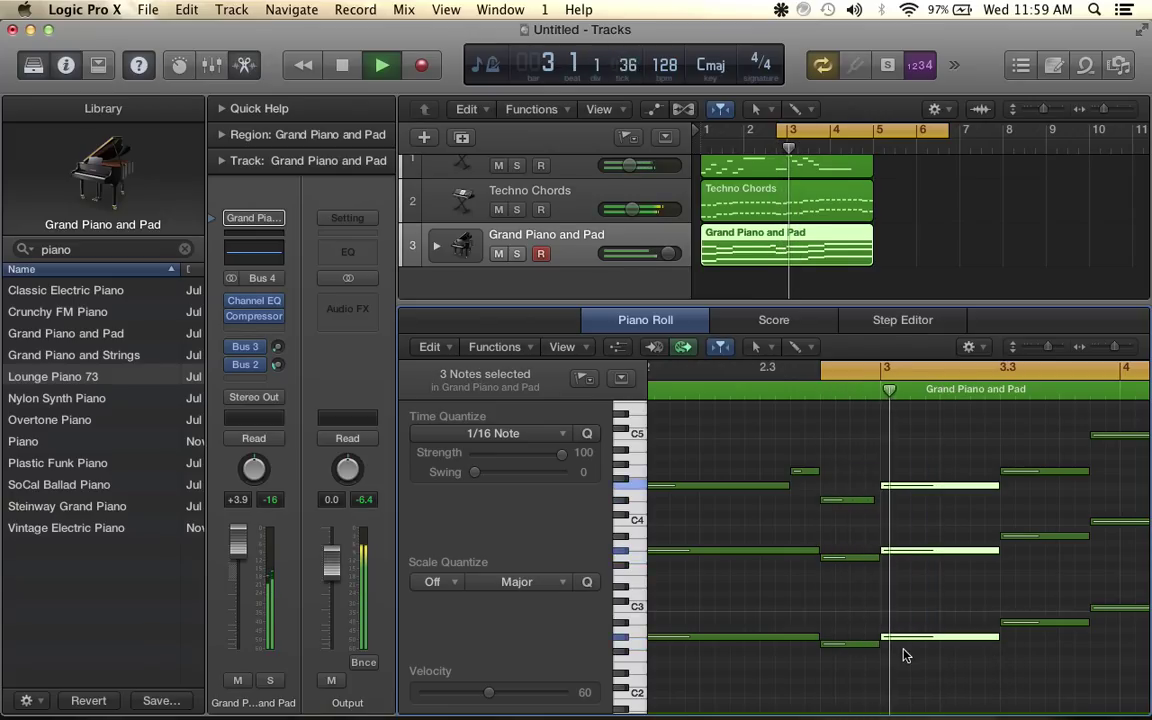
key(space)
Shorten the three notes at bar 3 to end at 3 2 3 1, extend the next three back to that point, and audition
drag(967, 432, 969, 636)
scroll(859, 638, right, 5)
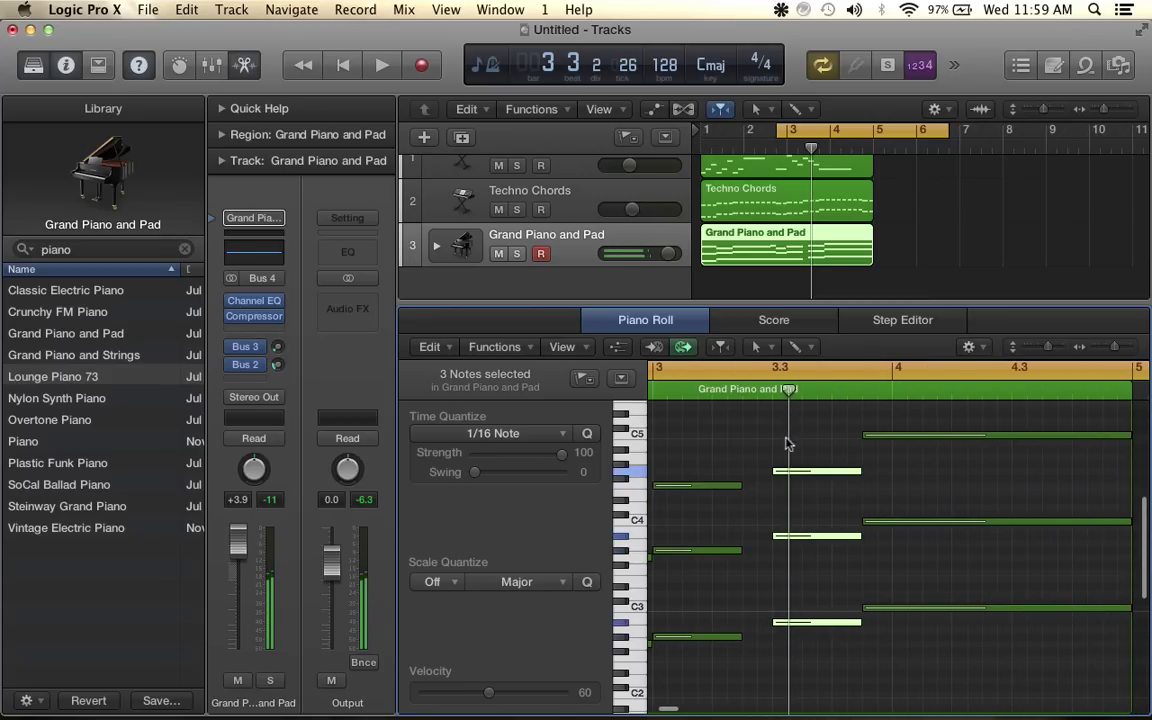
drag(779, 474, 746, 470)
scroll(852, 478, up, 1)
key(space)
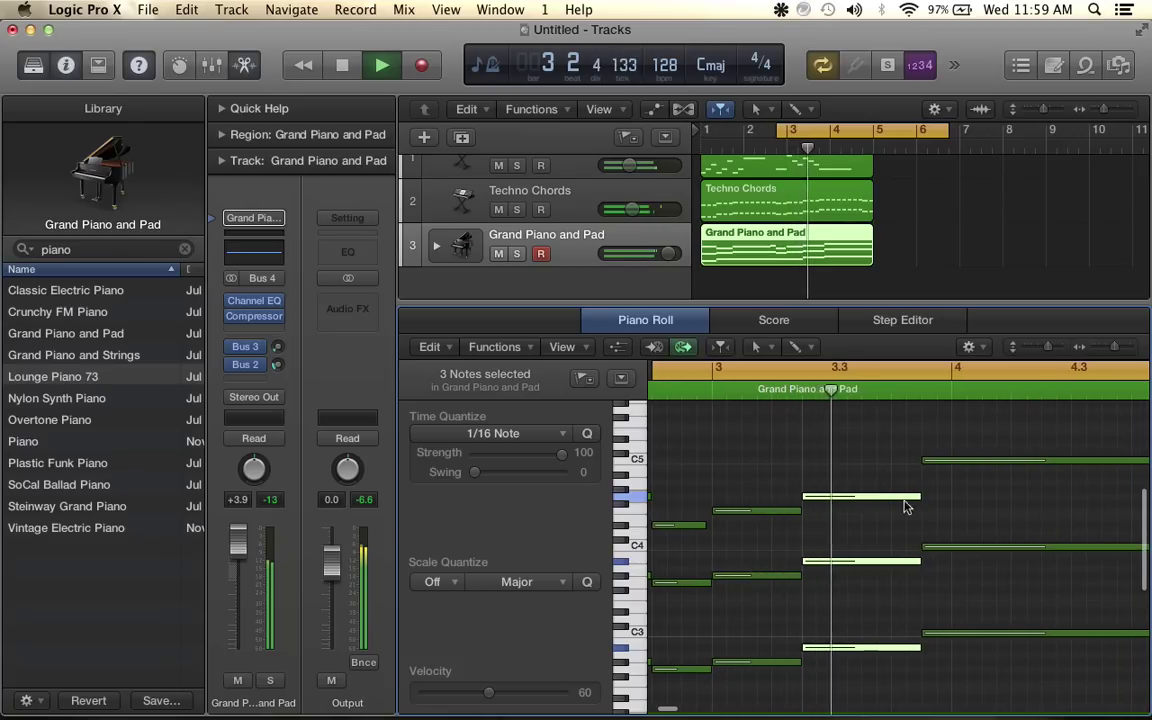
key(space)
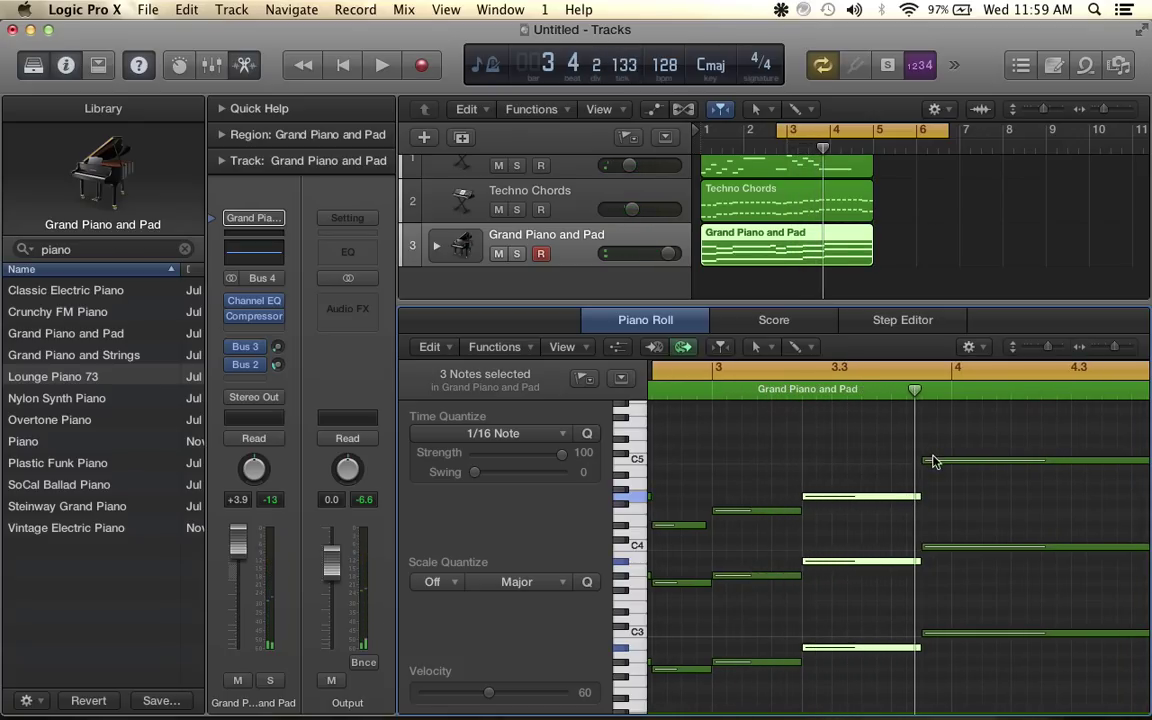
Shorten the three notes before the final held C notes, extend the C notes back to position 3 4 1 1, and audition
click(932, 461)
scroll(932, 463, right, 5)
scroll(755, 507, left, 3)
drag(775, 479, 813, 640)
drag(915, 429, 860, 404)
click(830, 625)
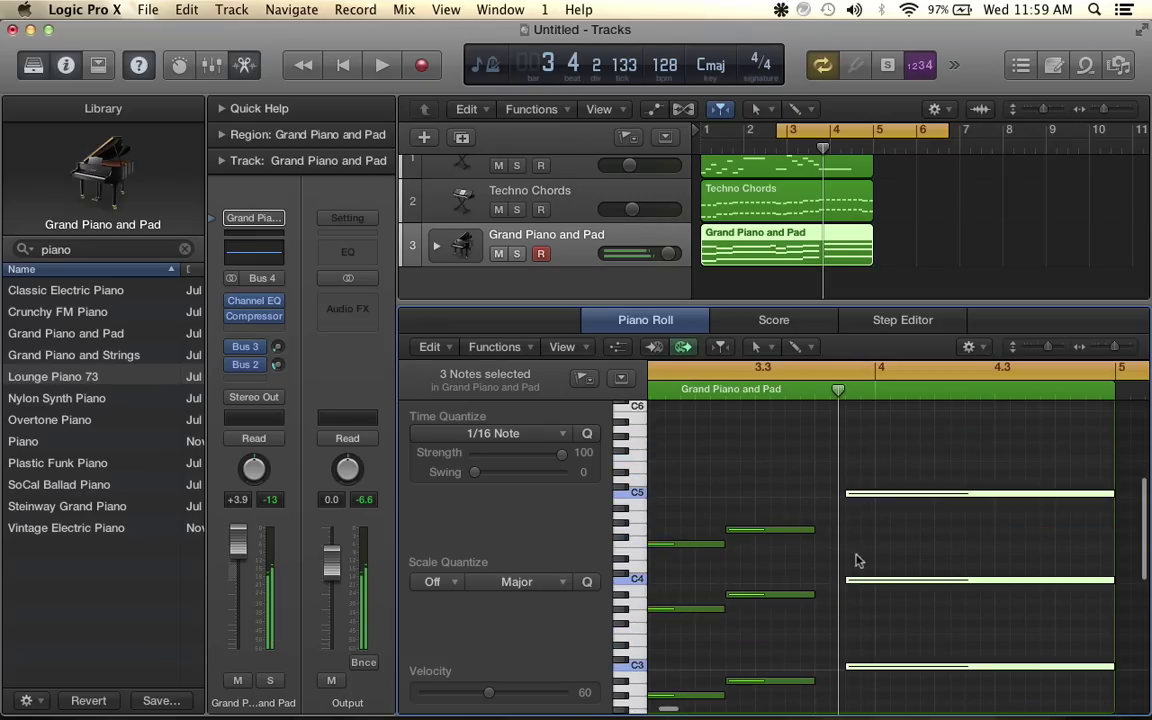
drag(848, 492, 818, 499)
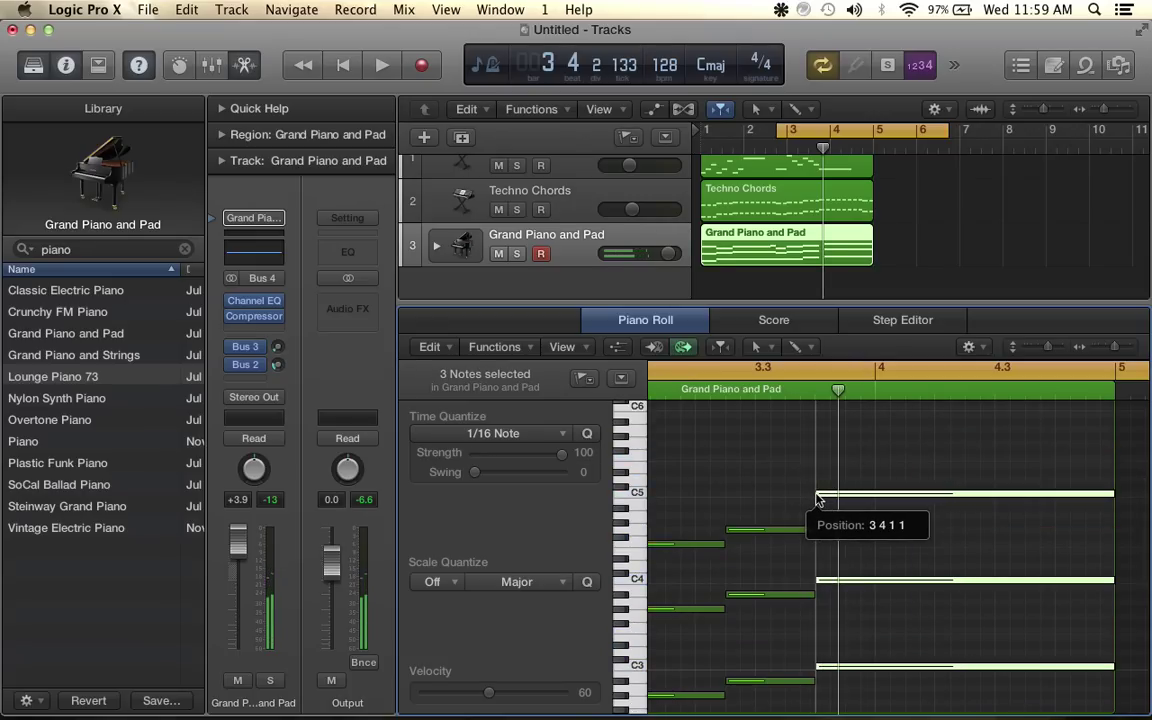
key(space)
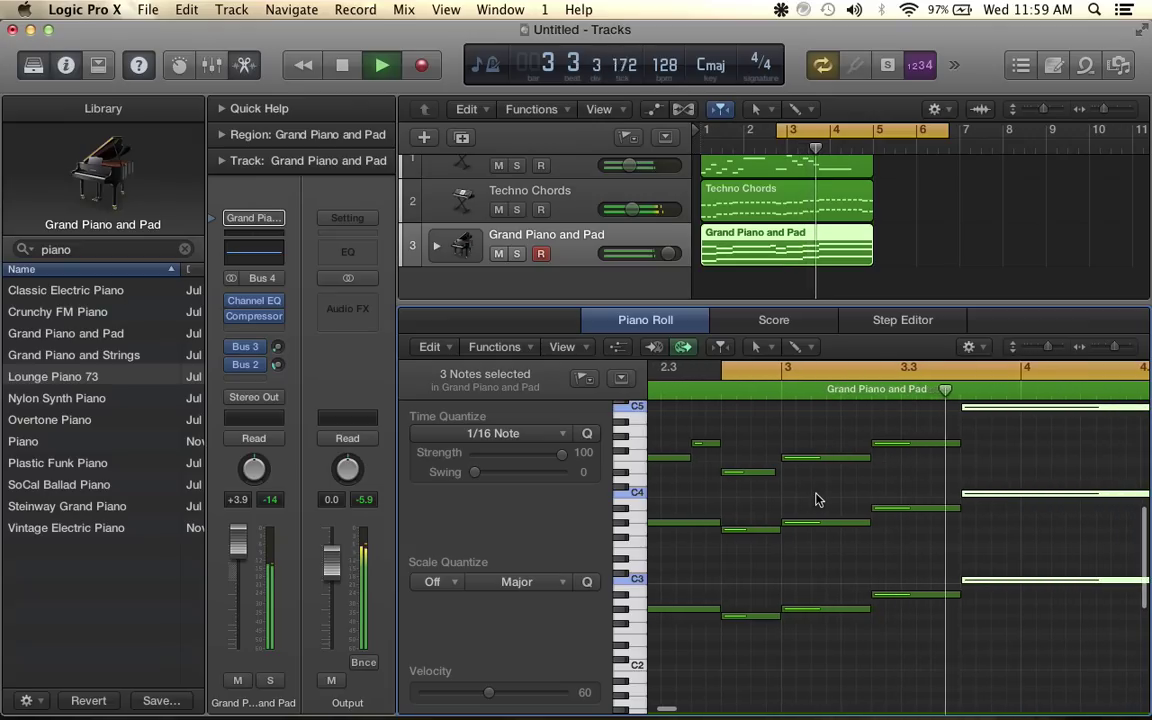
key(space)
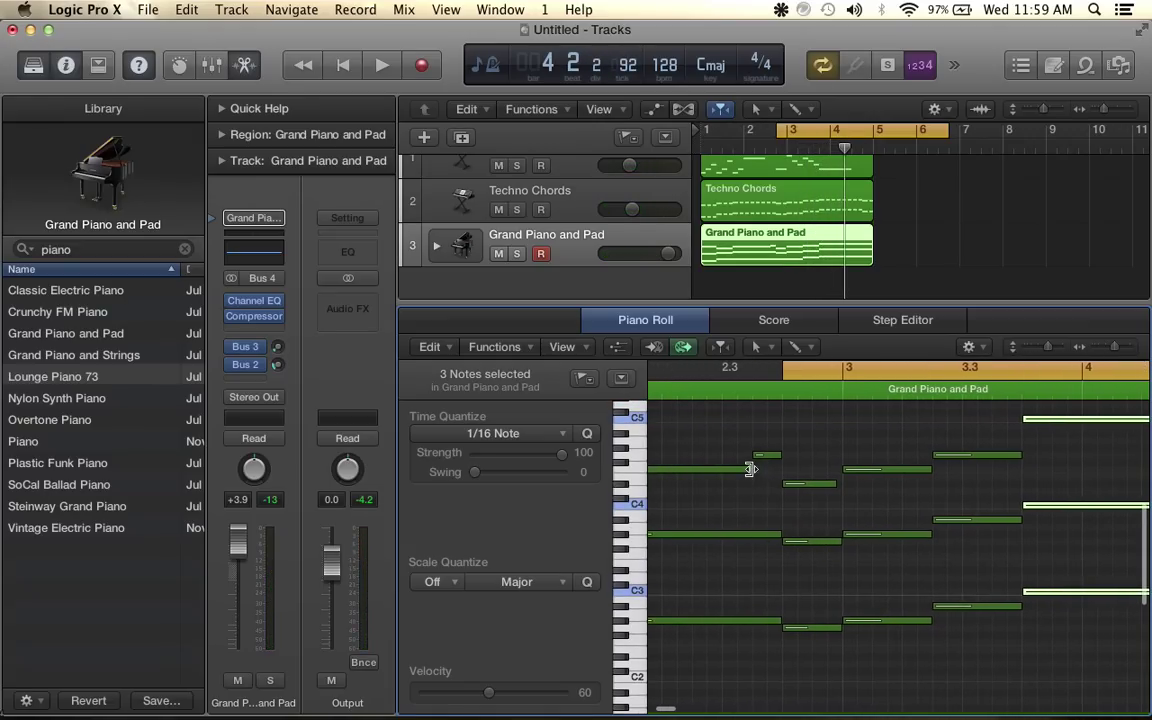
Lengthen the short G4 in bar 2 back to beat 3, return the cycle range to bars 1 through 4, and audition
drag(750, 469, 842, 458)
drag(884, 131, 809, 134)
key(space)
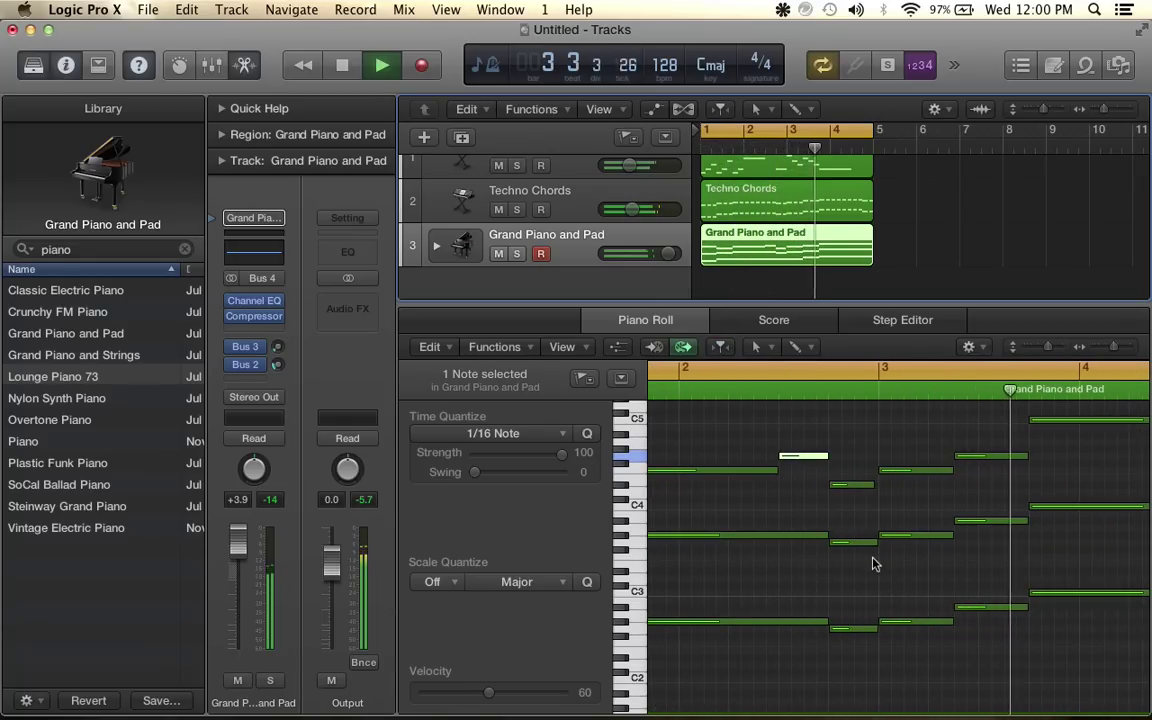
key(space)
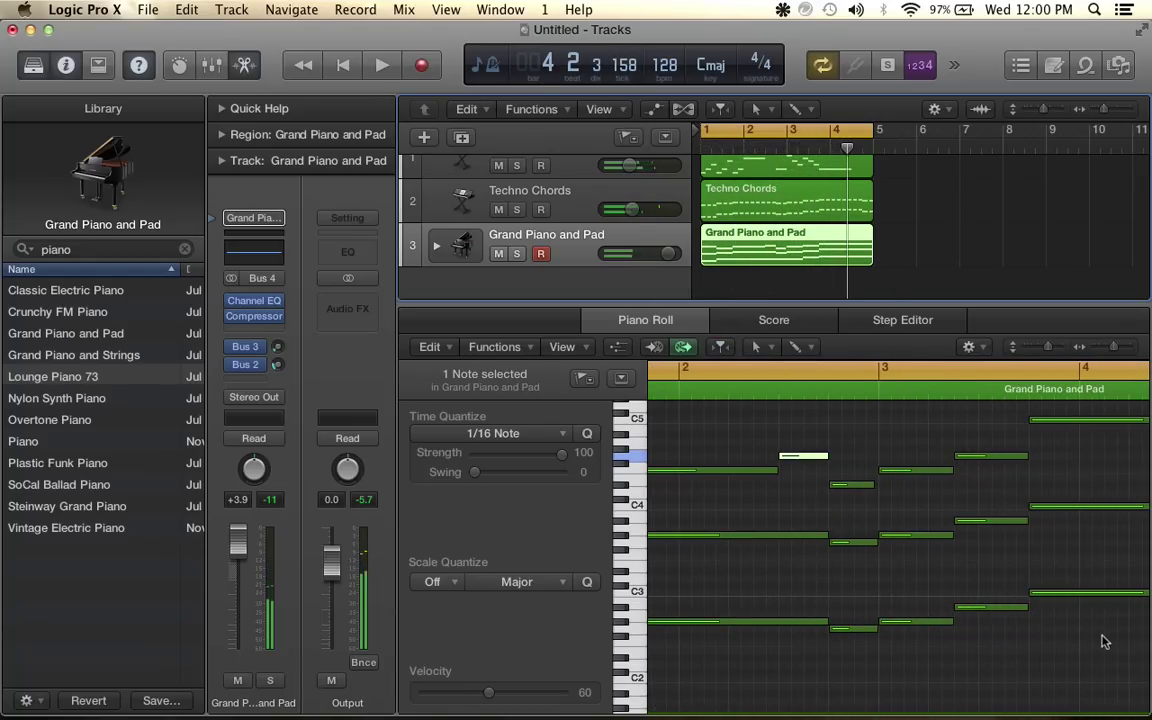
Add a software instrument track below Grand Piano and Pad and load the stereo ES2 synthesizer on it
scroll(1104, 641, right, 2)
scroll(921, 470, right, 3)
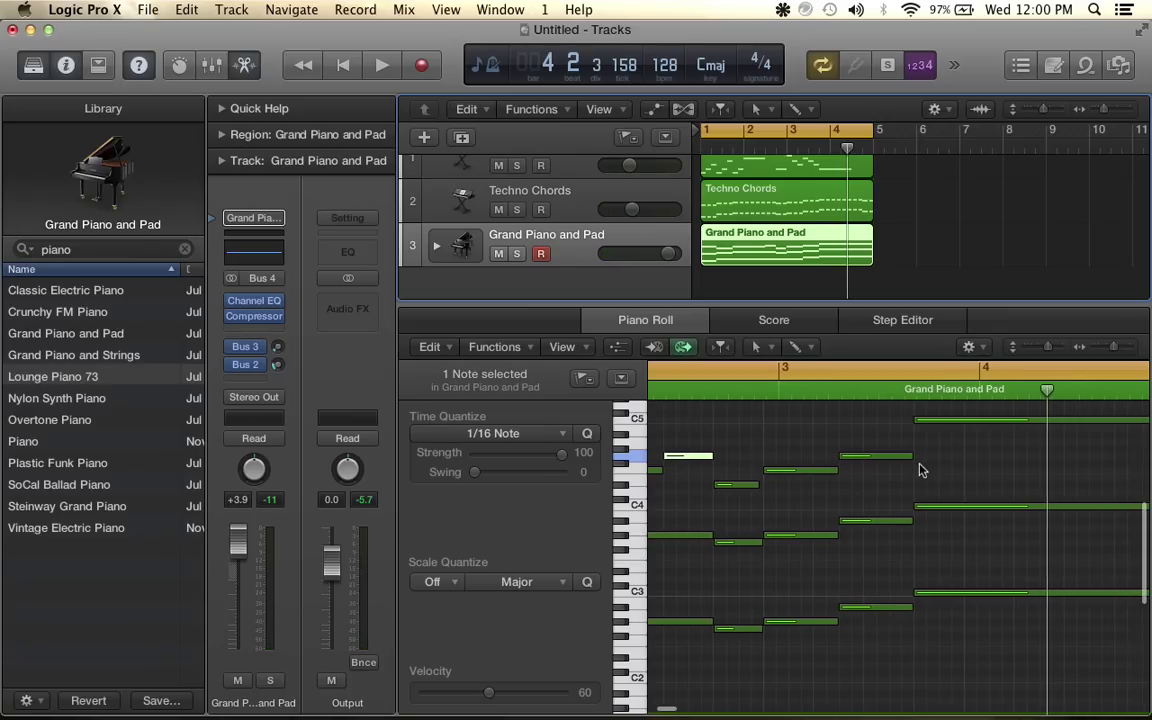
scroll(921, 470, left, 8)
scroll(921, 470, up, 3)
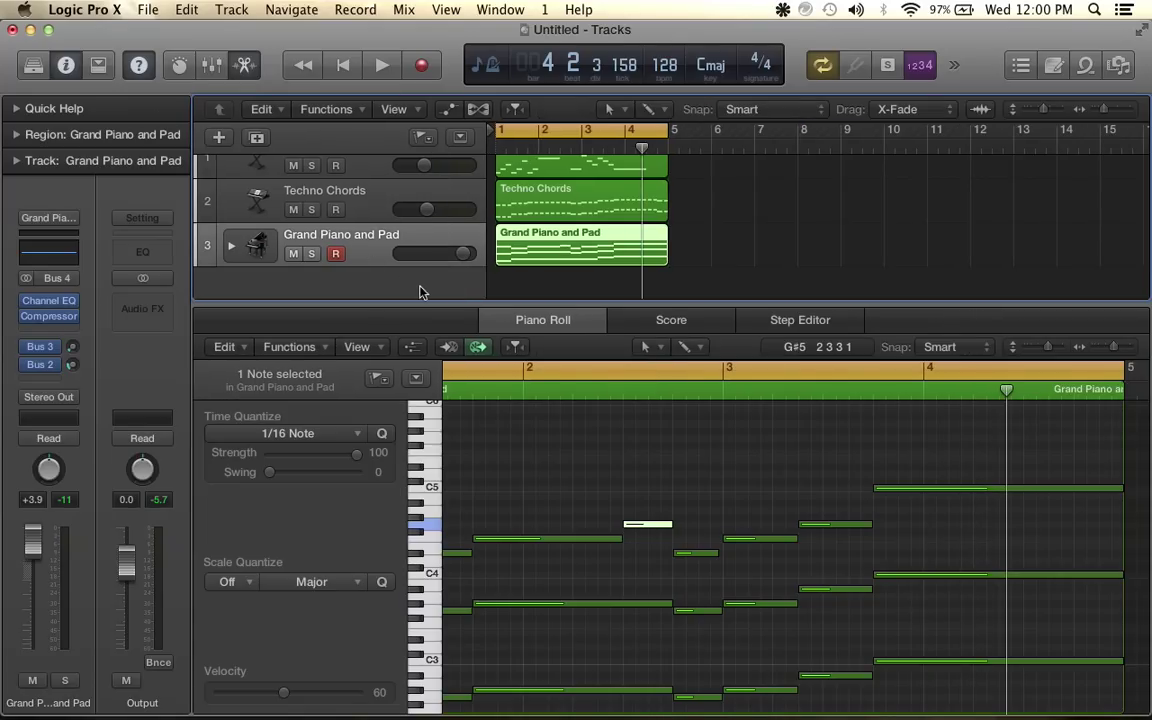
scroll(356, 214, down, 2)
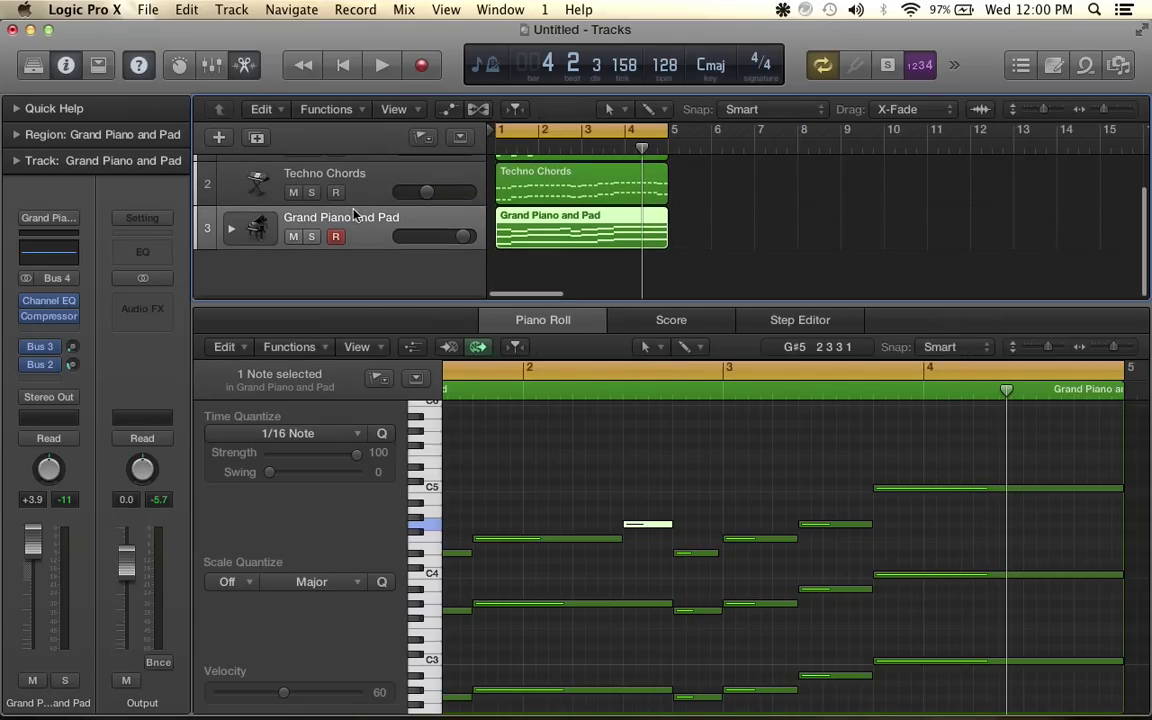
double_click(366, 265)
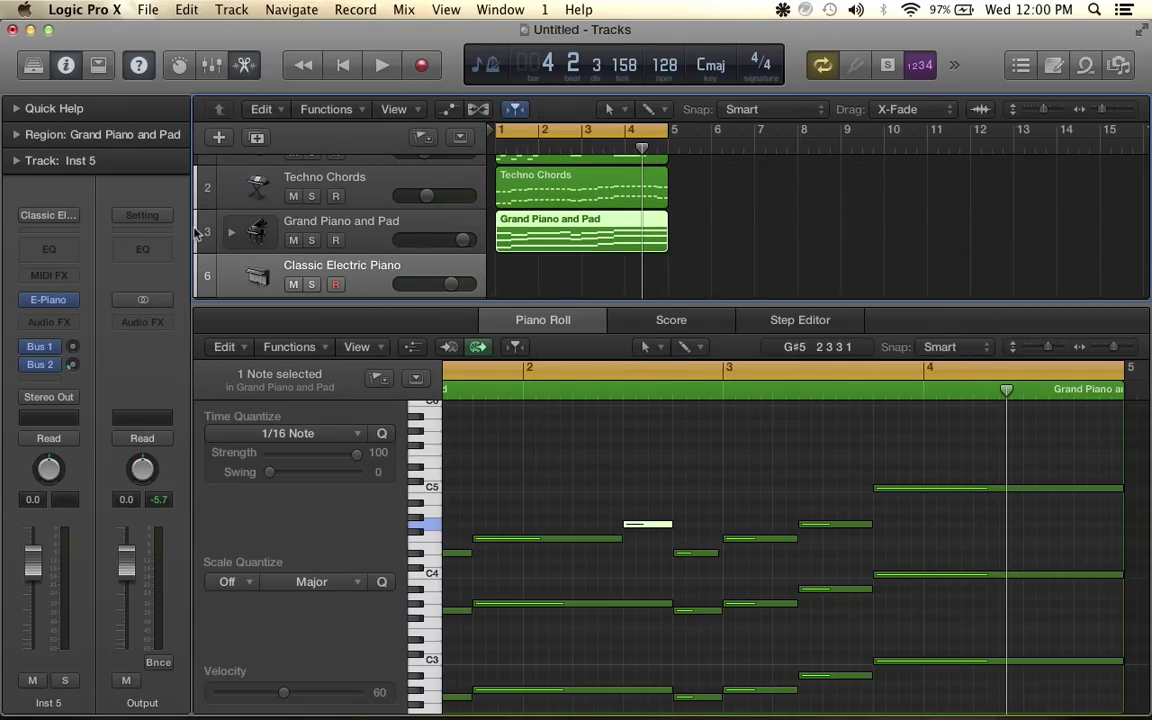
scroll(195, 232, down, 3)
click(74, 302)
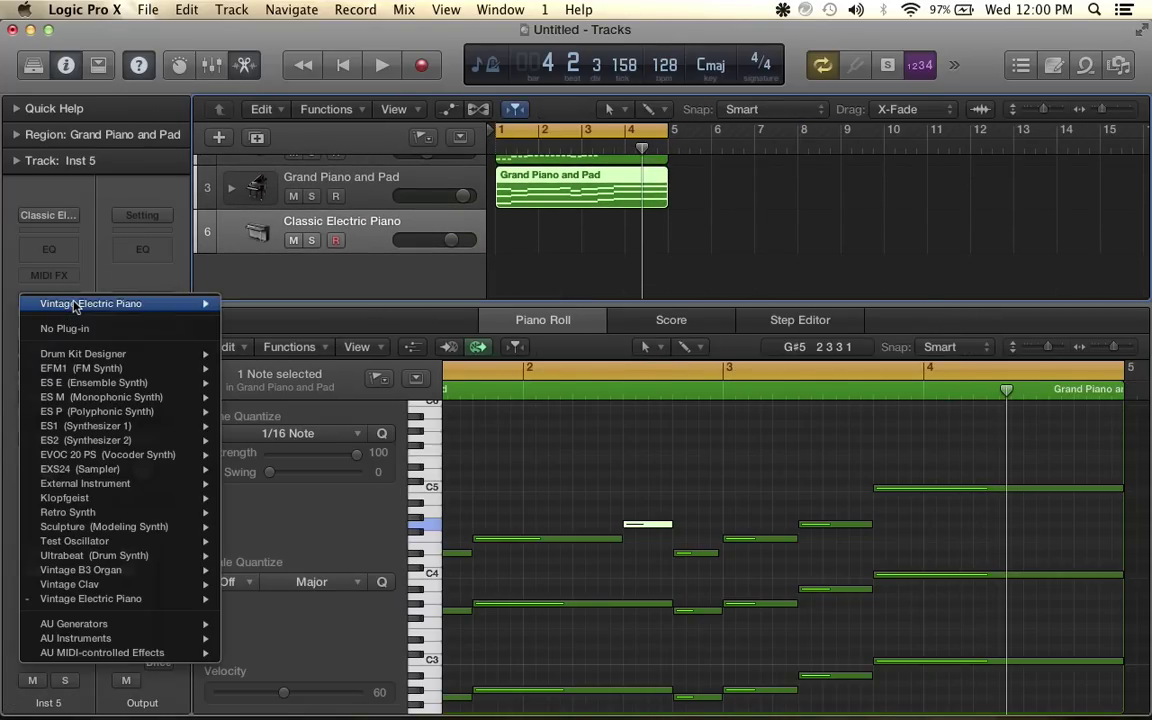
mouse_move(172, 447)
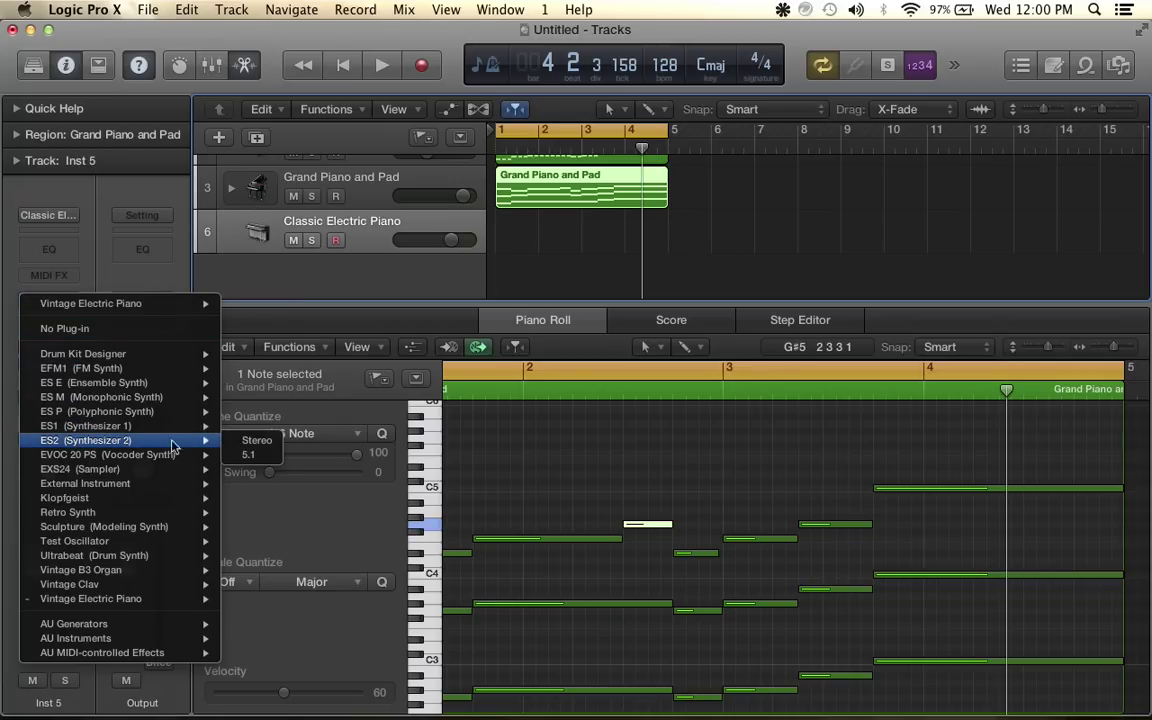
click(257, 442)
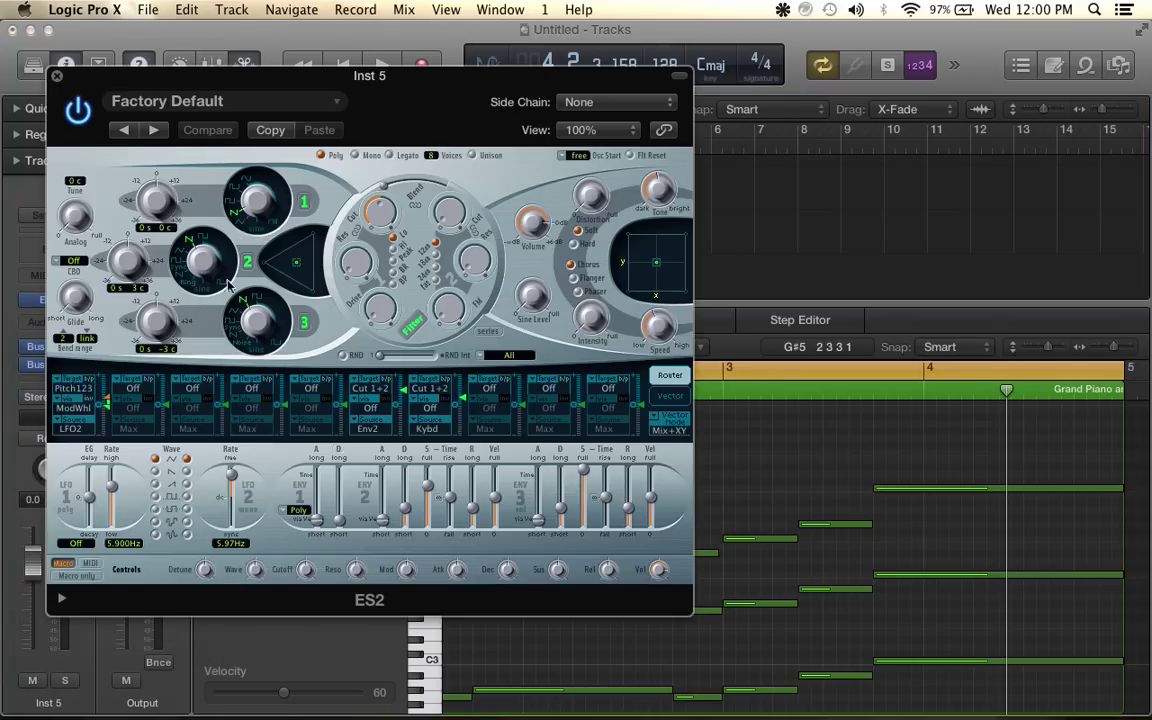
Load the Pulsar preset from ES2's Synth Keyboards category and close the plug-in window
click(240, 108)
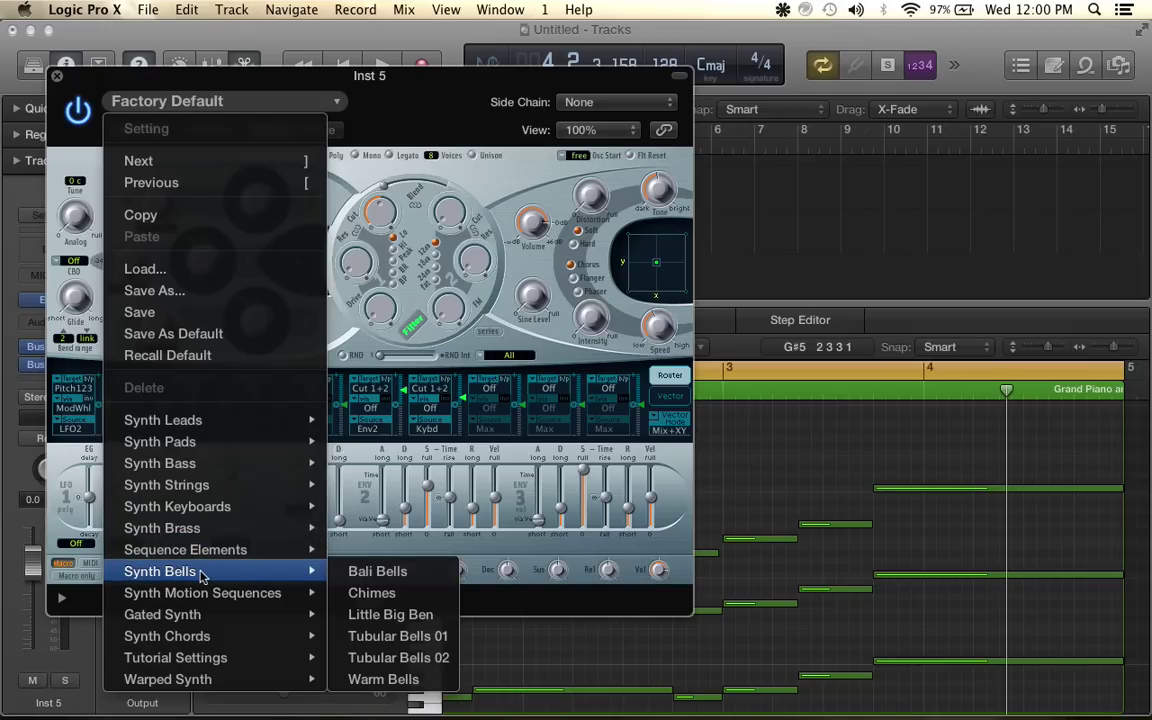
mouse_move(197, 538)
mouse_move(190, 507)
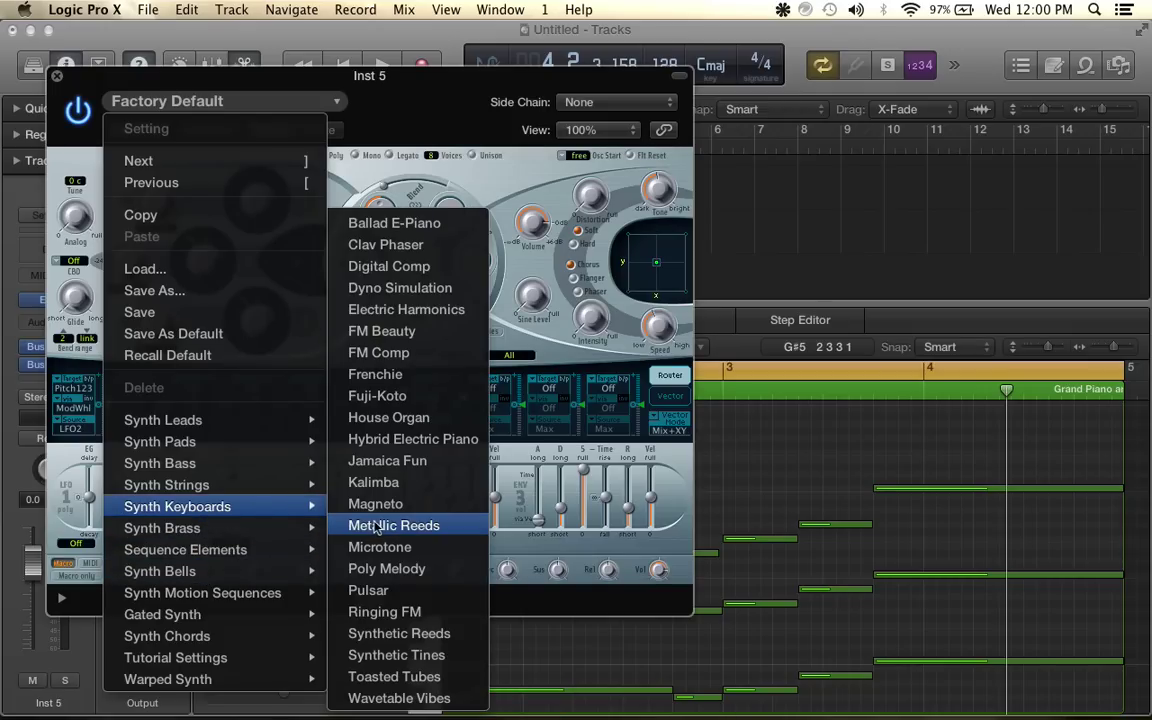
click(362, 590)
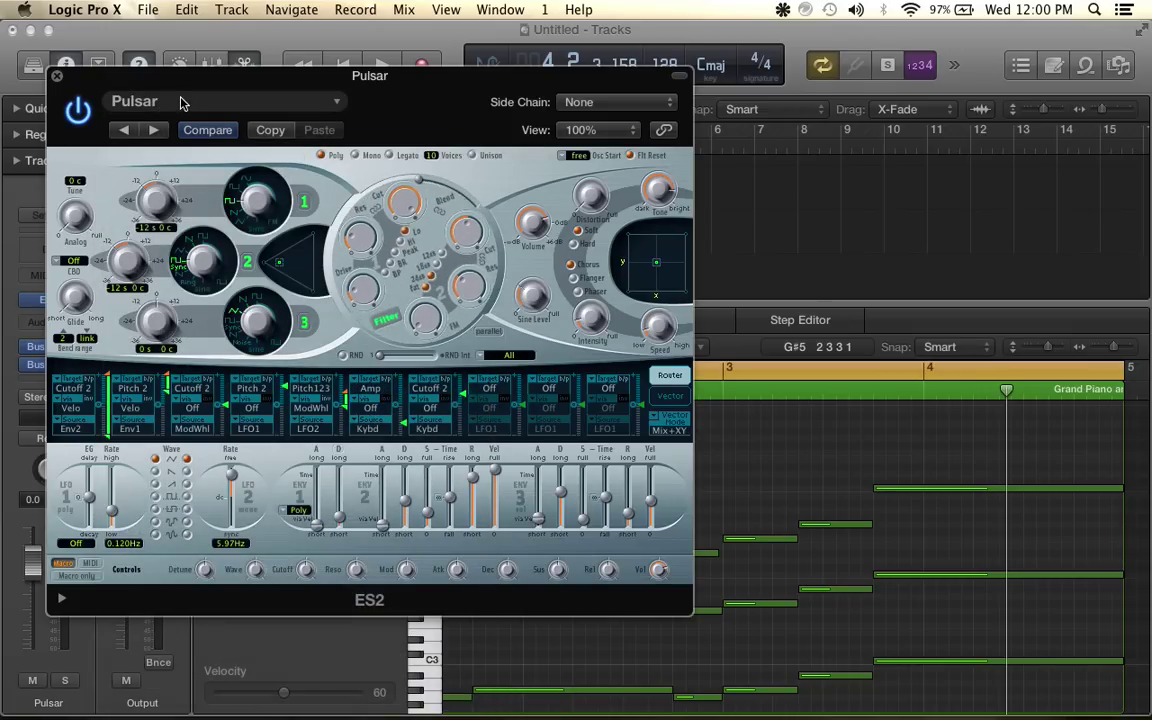
click(56, 76)
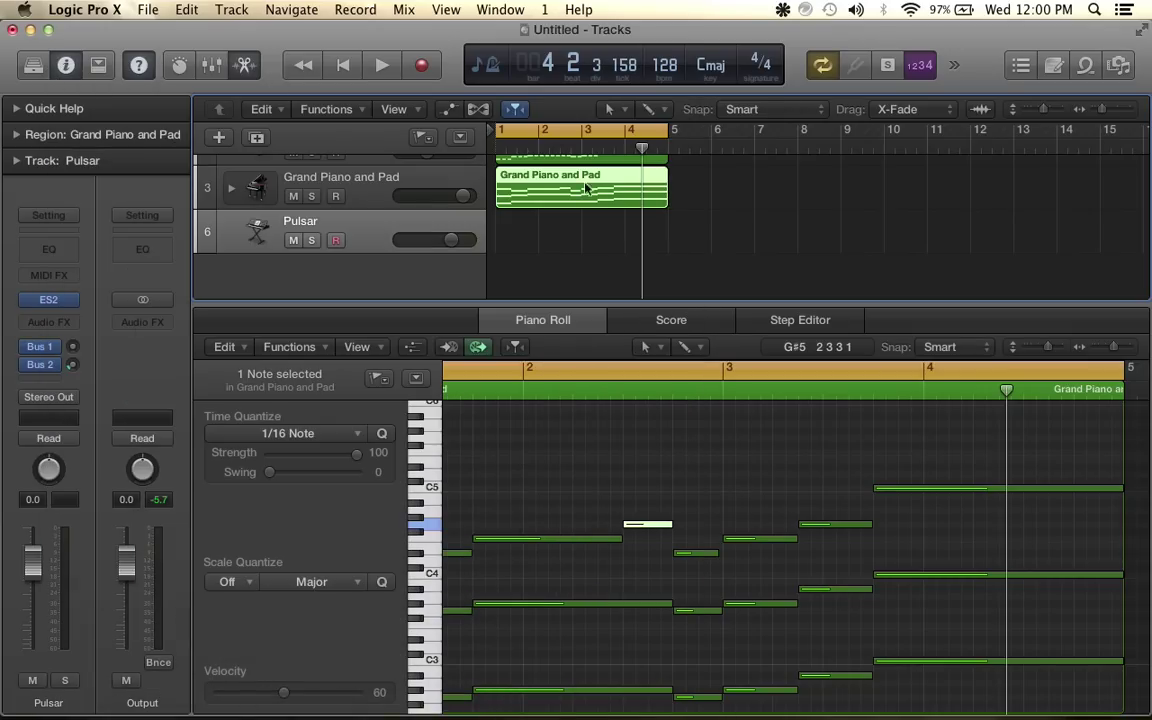
Copy all the lower-octave notes of the Techno Chords region
scroll(594, 242, up, 3)
click(586, 215)
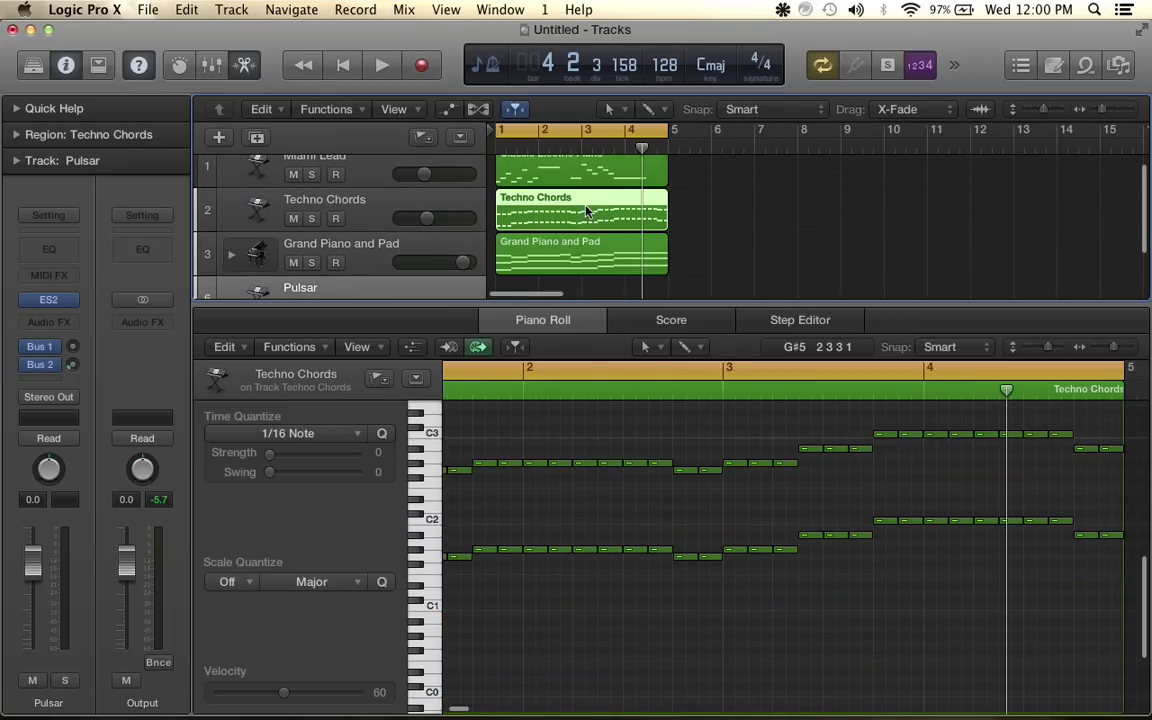
scroll(594, 505, left, 4)
scroll(594, 505, down, 4)
scroll(594, 505, up, 1)
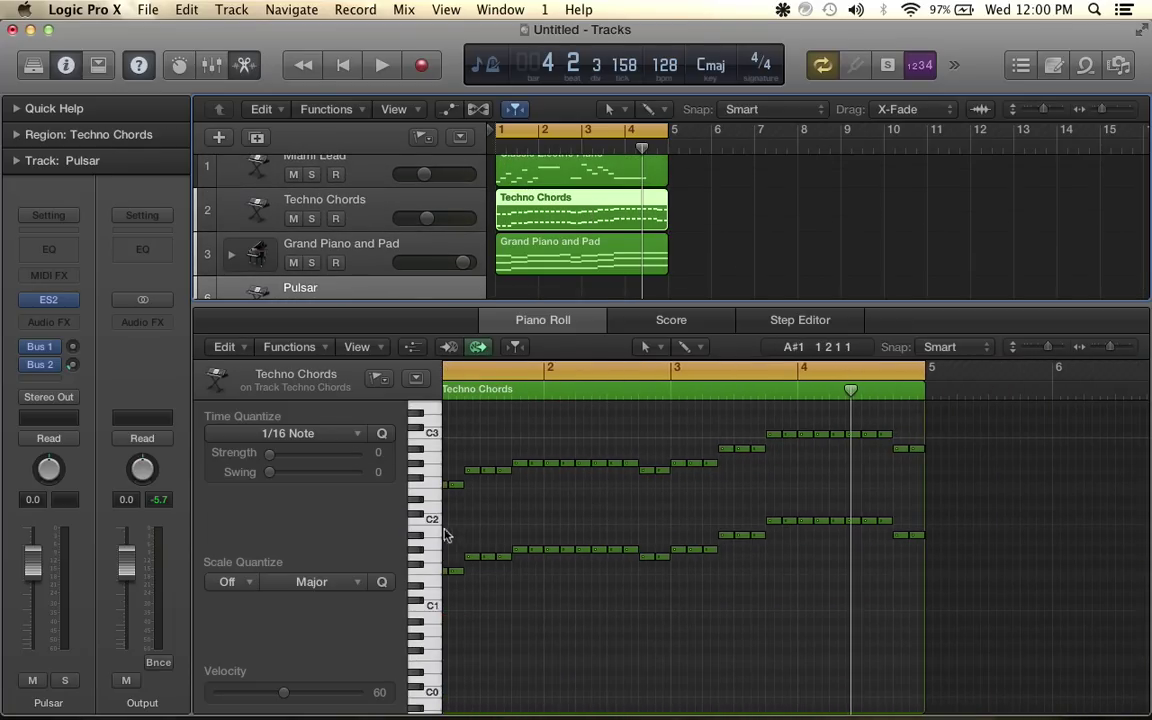
scroll(460, 535, left, 1)
drag(453, 516, 910, 648)
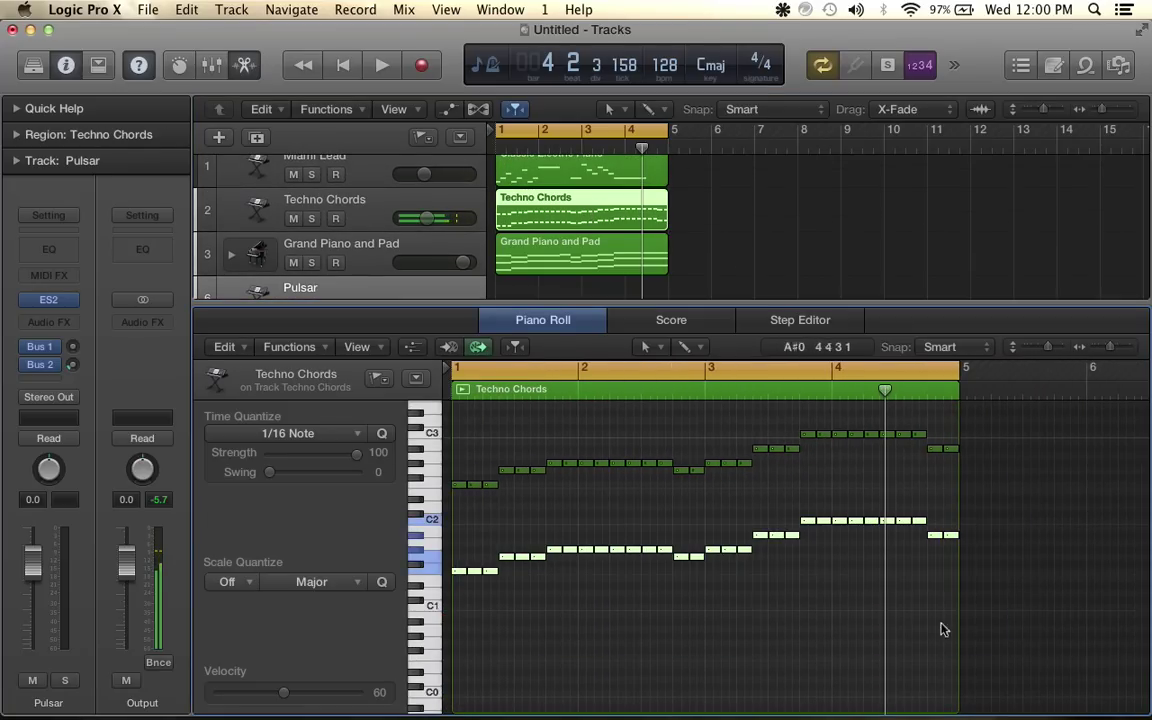
right_click(657, 554)
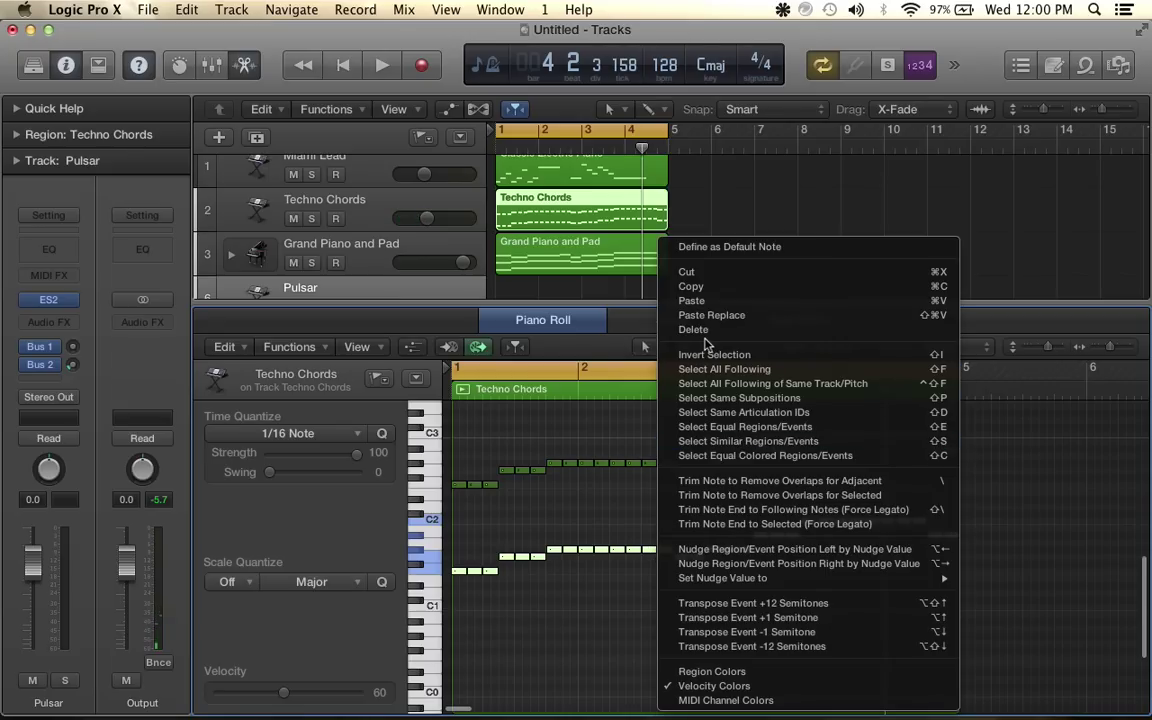
click(690, 286)
Create a four-bar region on the Pulsar track and paste the copied notes at their original position
scroll(481, 212, down, 2)
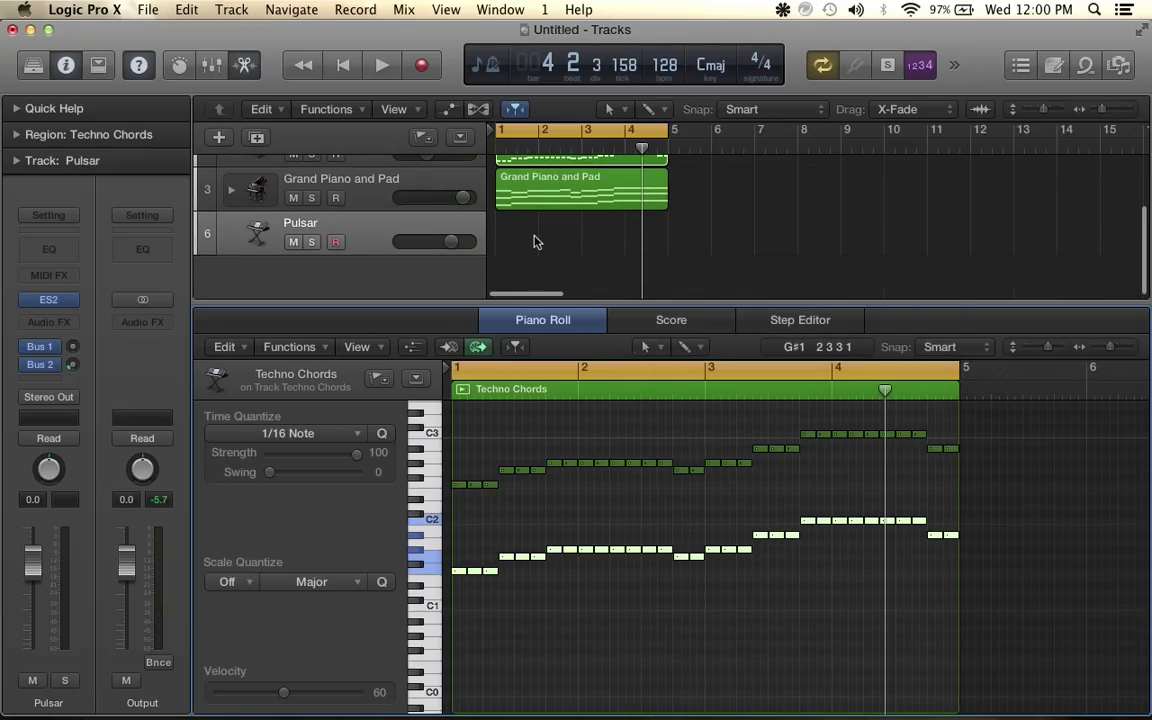
click(514, 235)
super+click(514, 235)
drag(535, 242, 668, 242)
right_click(510, 578)
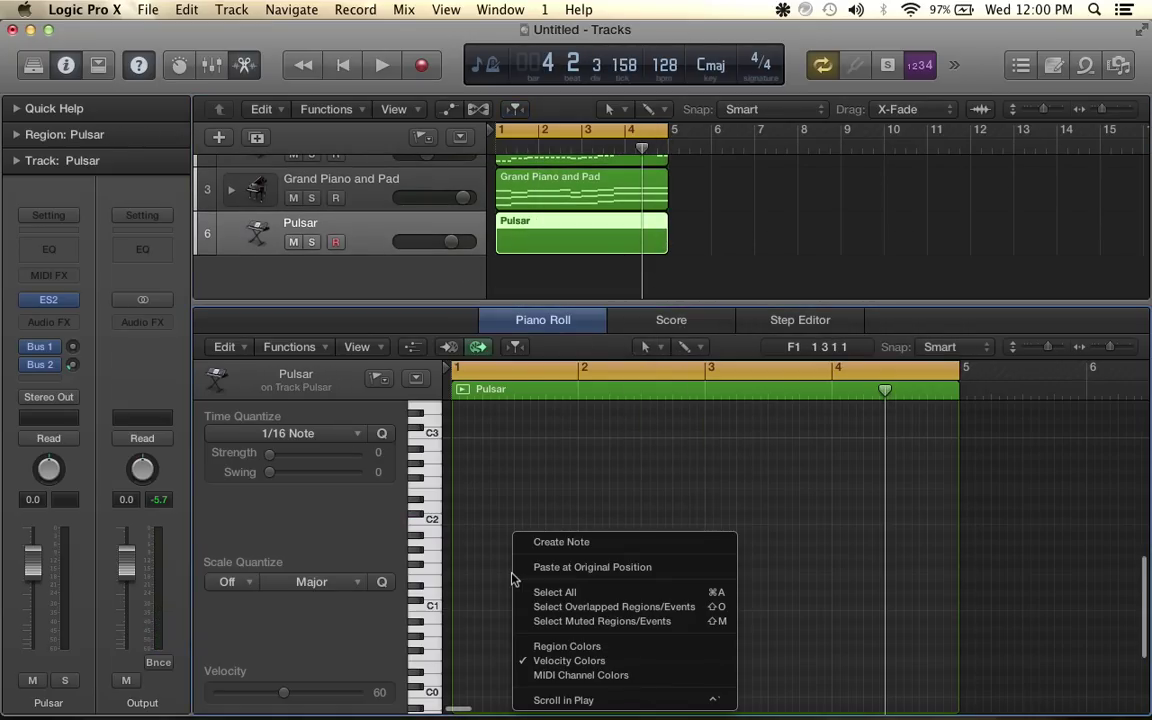
click(535, 567)
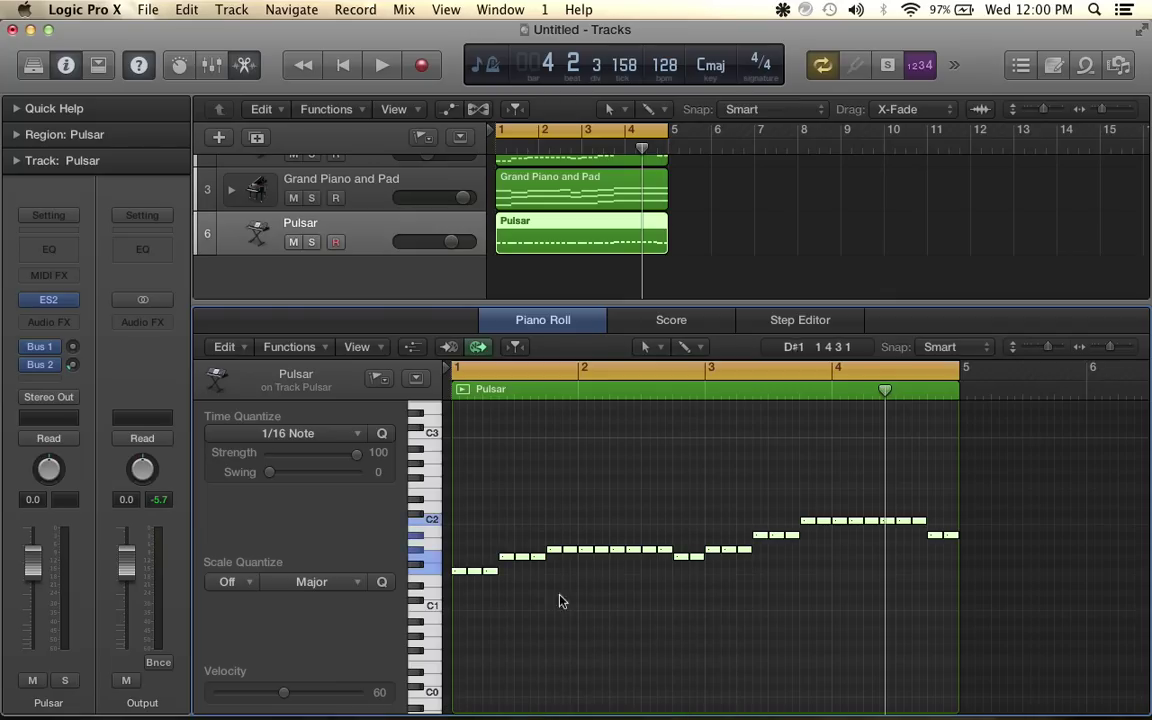
Play the arrangement with the Pulsar part and lower the Pulsar track's volume to -4.0 dB
click(436, 577)
key(space)
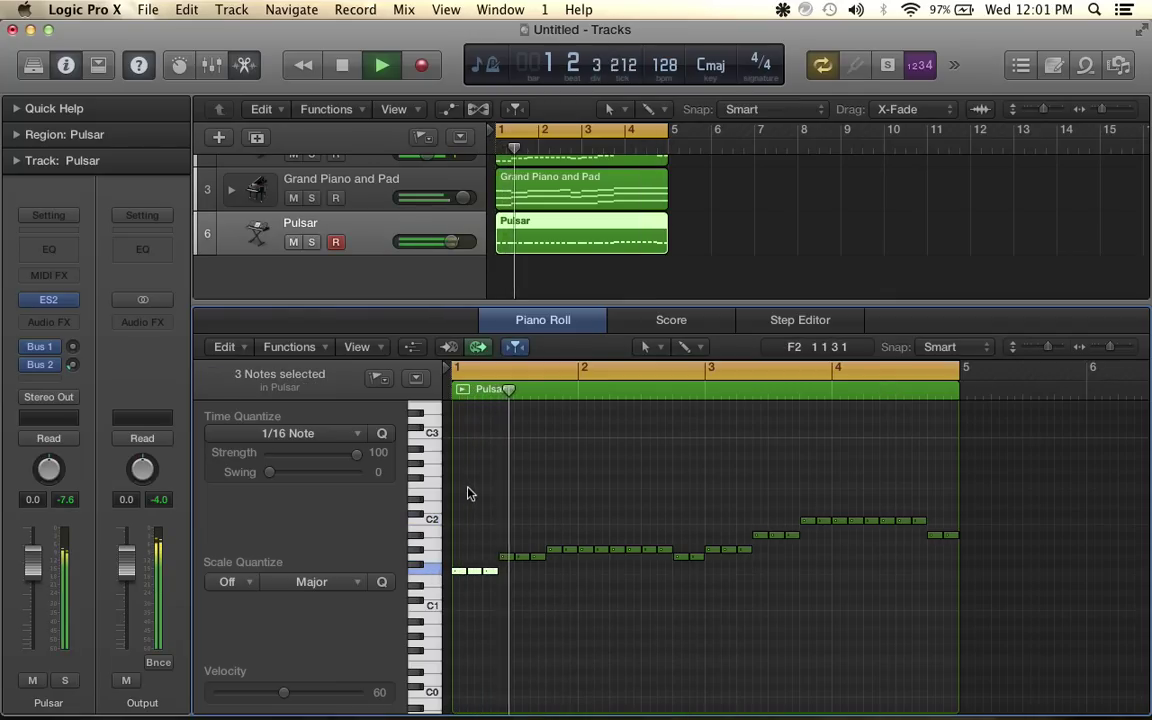
drag(452, 241, 418, 247)
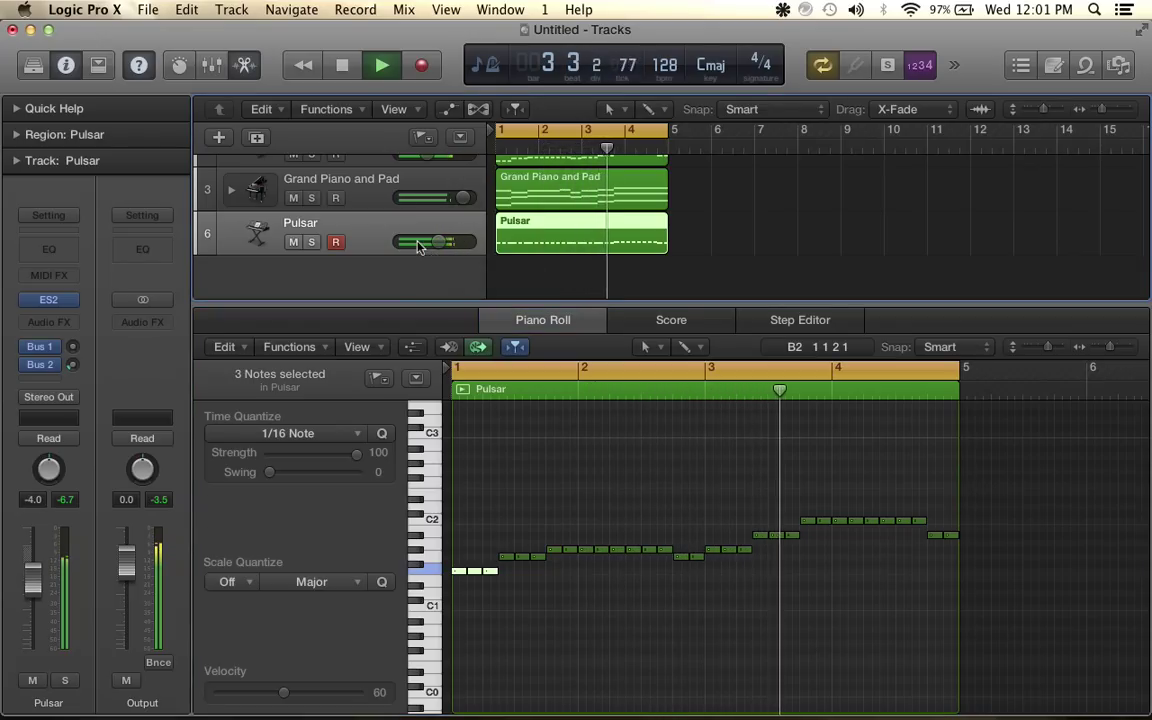
key(space)
Lower the top note of the last Grand Piano and Pad chord from C5 to F4 and play the arrangement
click(633, 193)
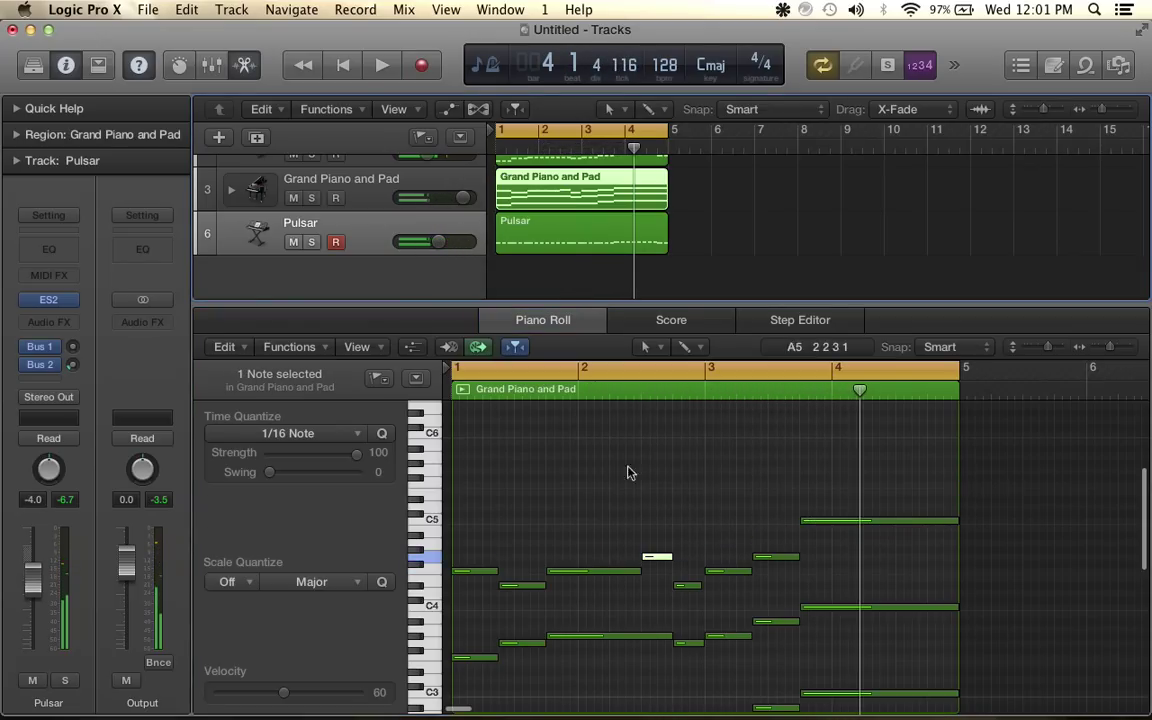
scroll(700, 580, down, 3)
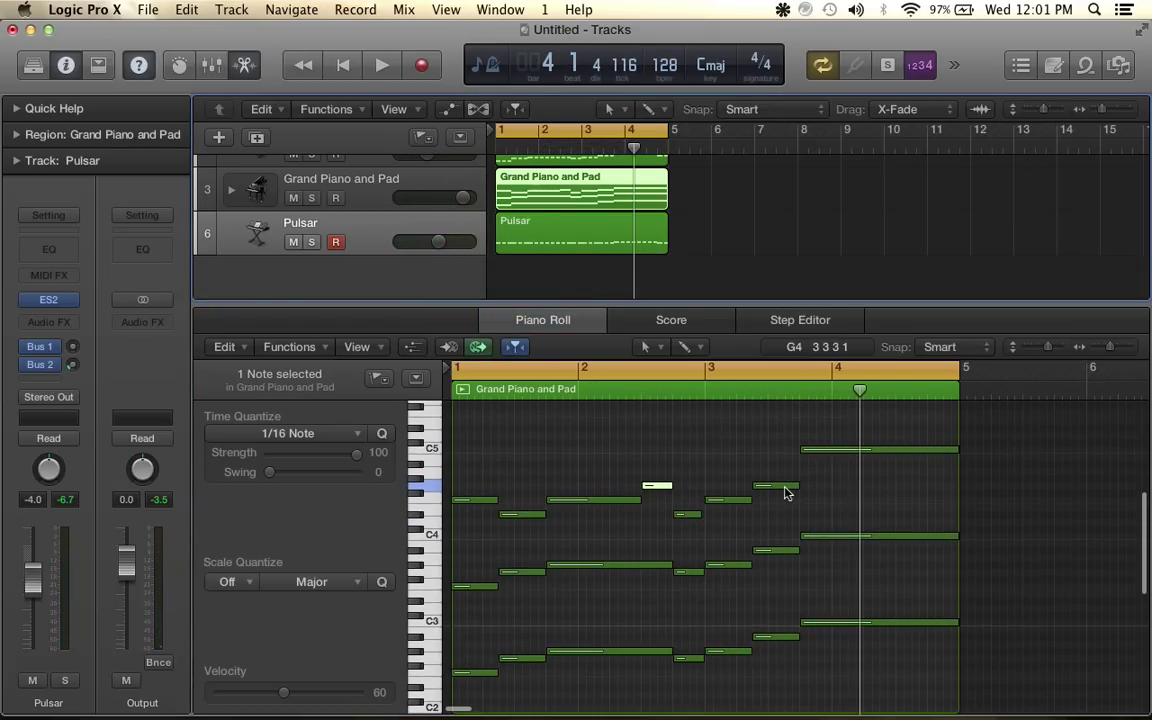
click(786, 487)
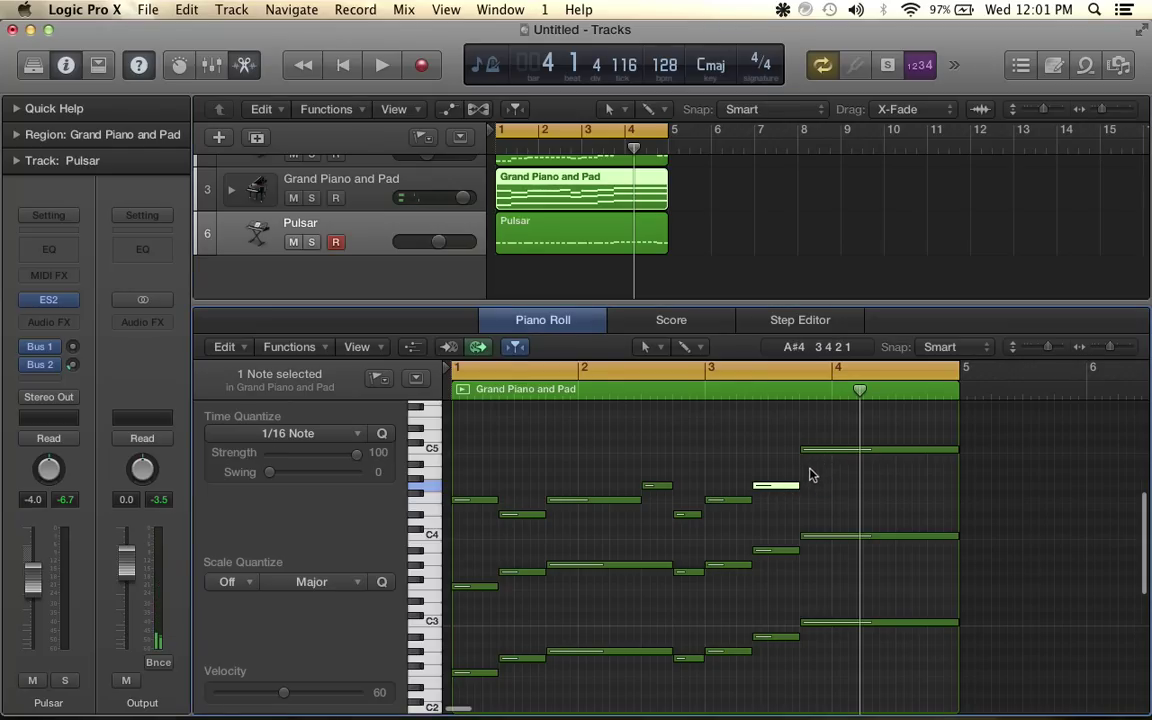
click(814, 452)
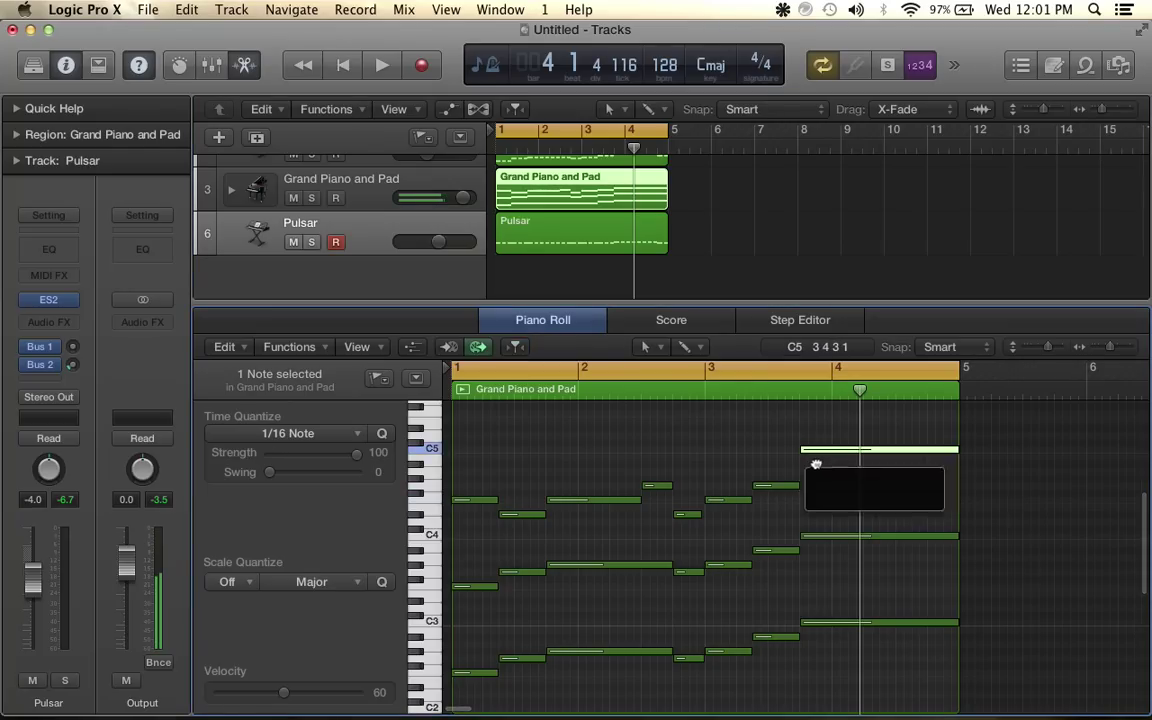
drag(816, 465, 818, 503)
key(space)
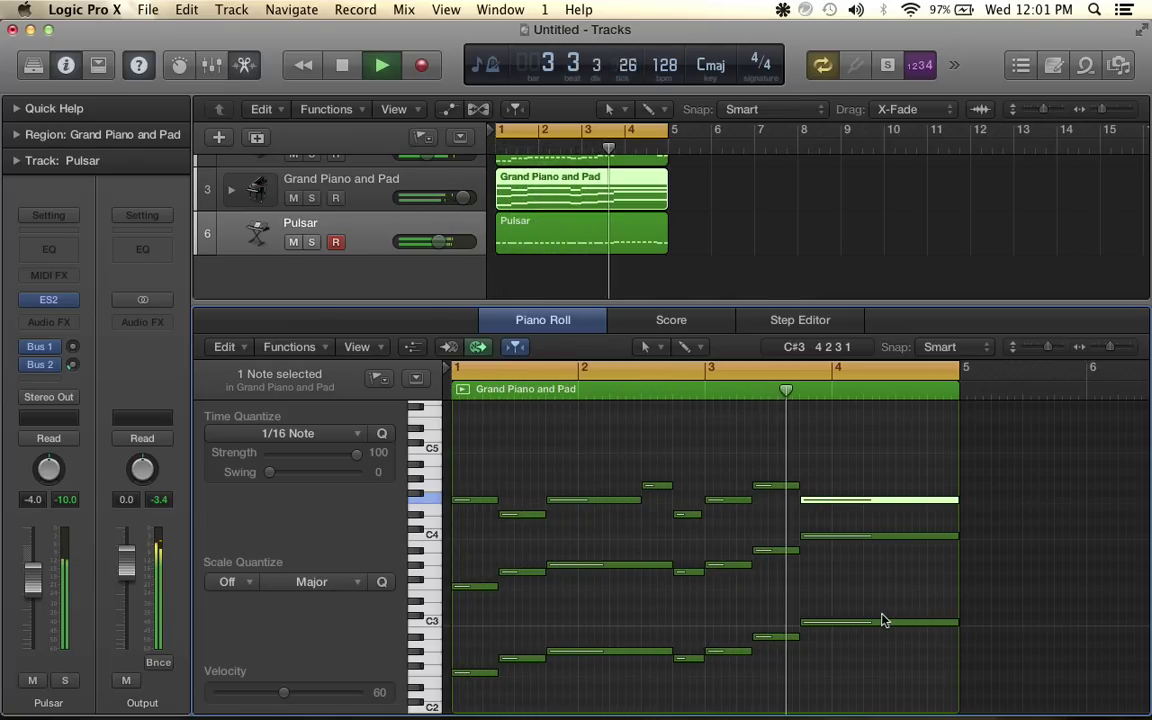
key(space)
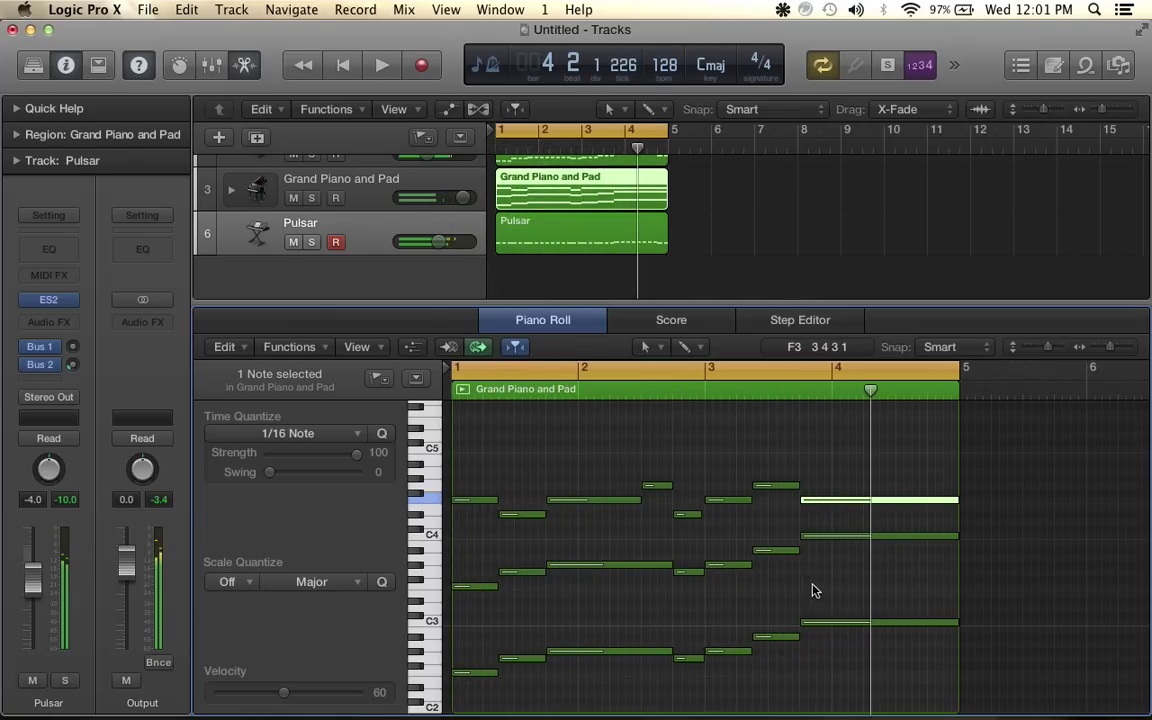
Raise the last chord's top note to G4, audition the notes before it and play the arrangement
drag(828, 500, 827, 488)
click(784, 488)
click(744, 500)
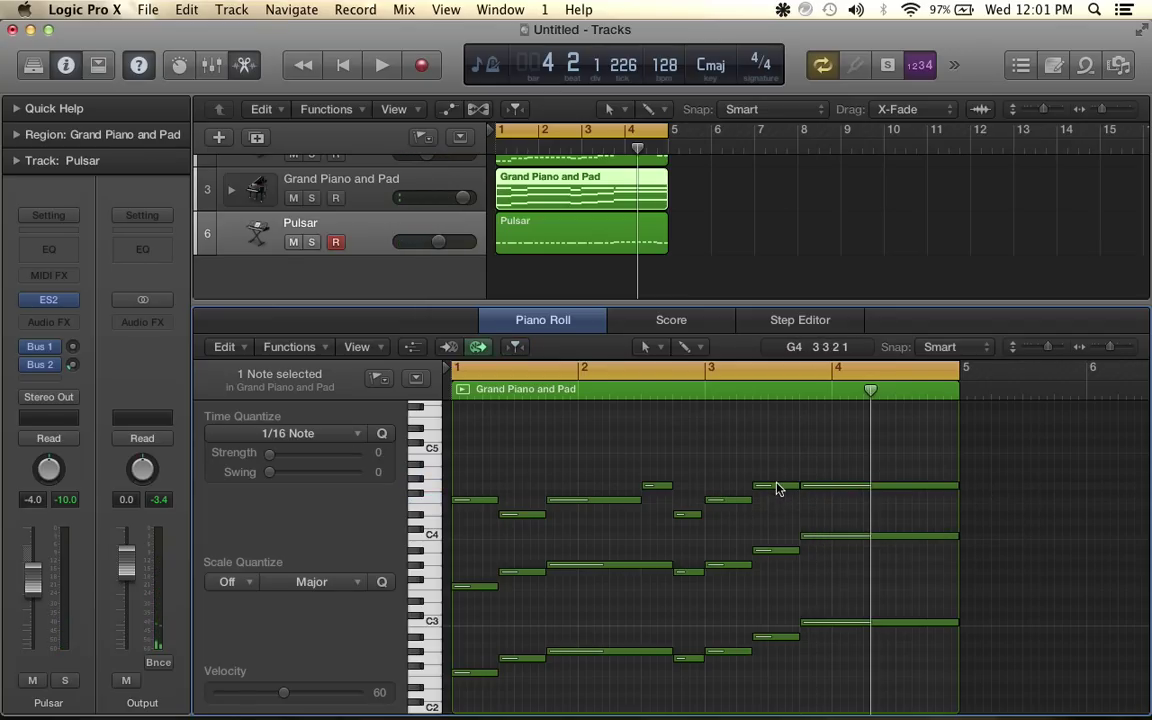
key(space)
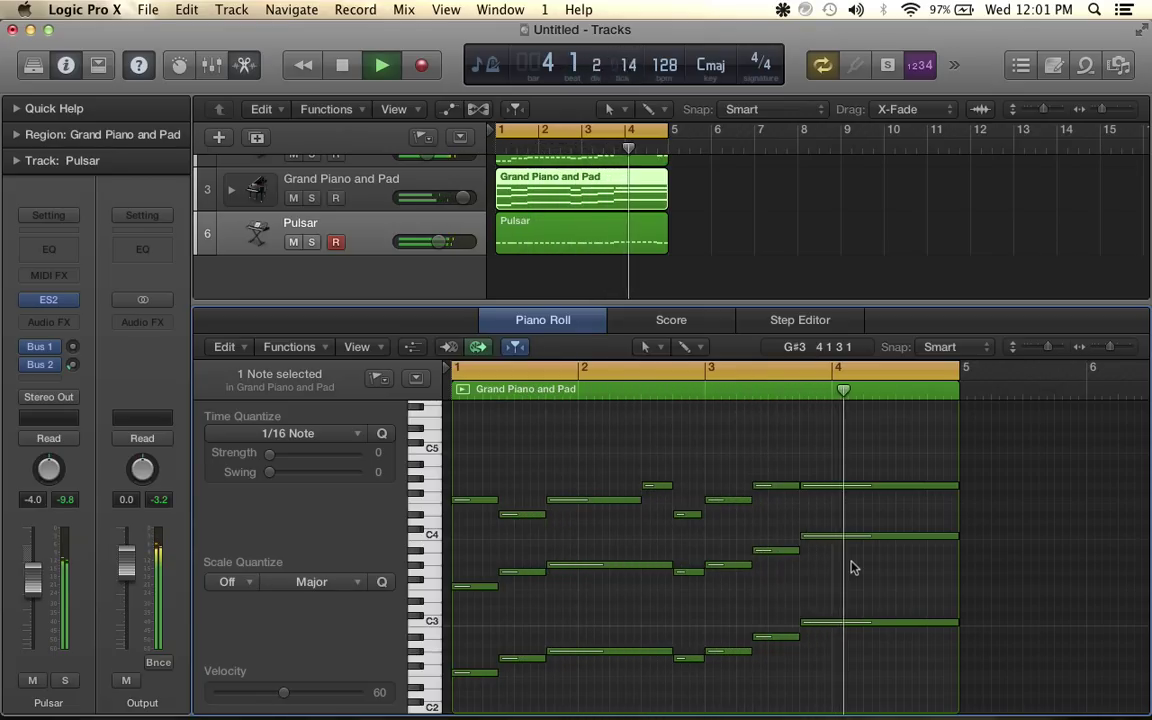
key(space)
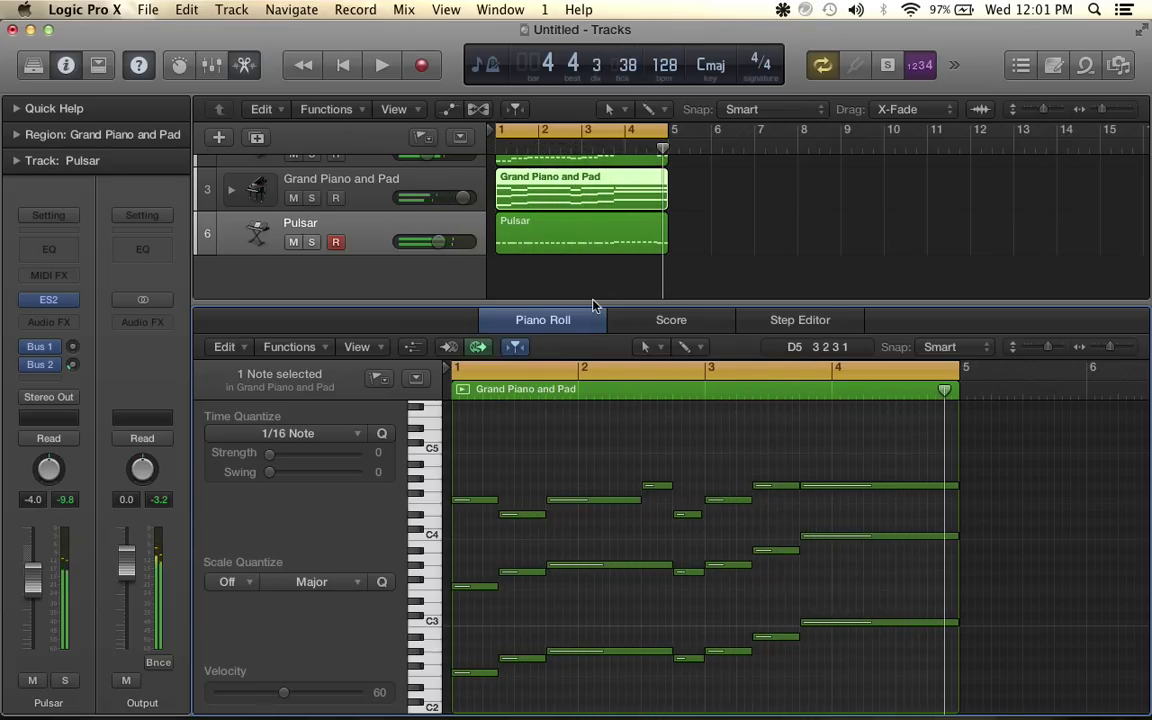
Enlarge the tracks area to show all tracks and move all four regions together to start at bar 6
drag(450, 304, 454, 375)
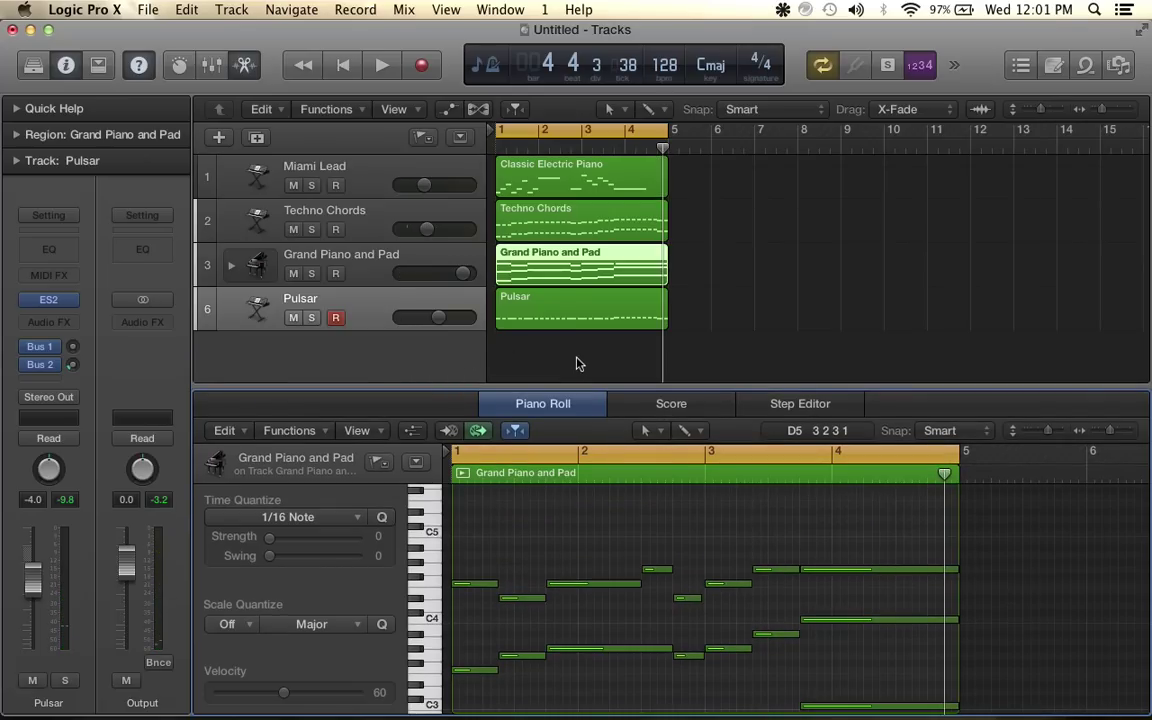
scroll(366, 312, up, 2)
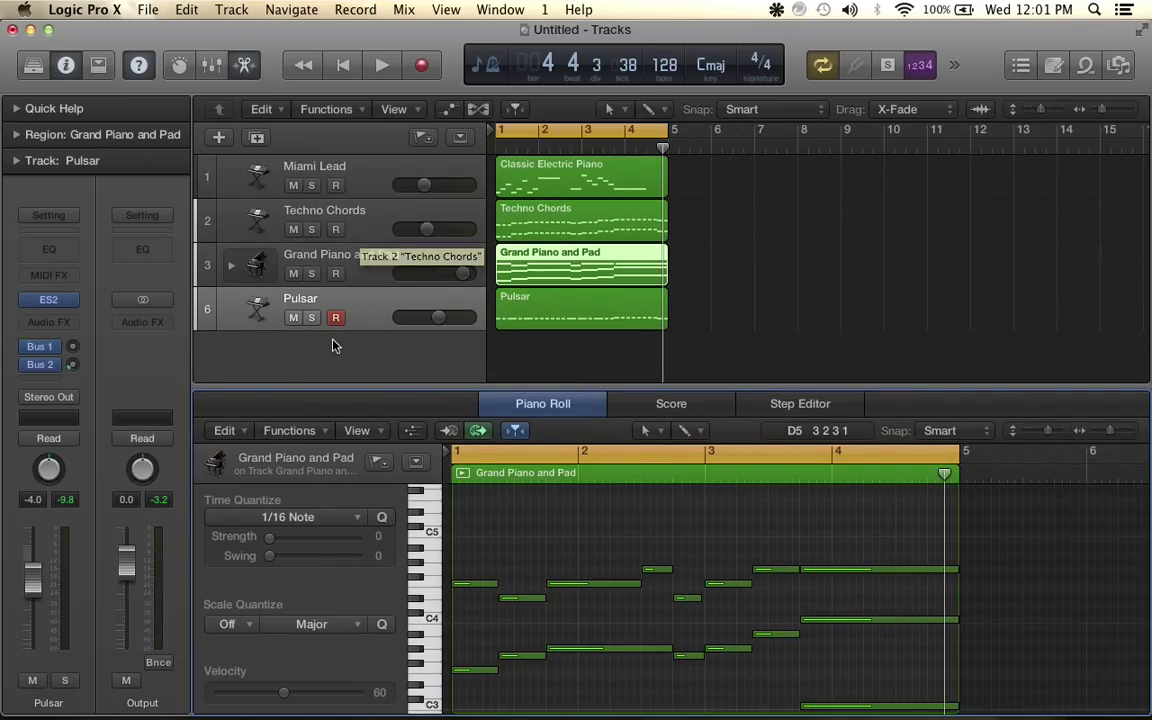
scroll(508, 285, down, 1)
scroll(508, 285, up, 1)
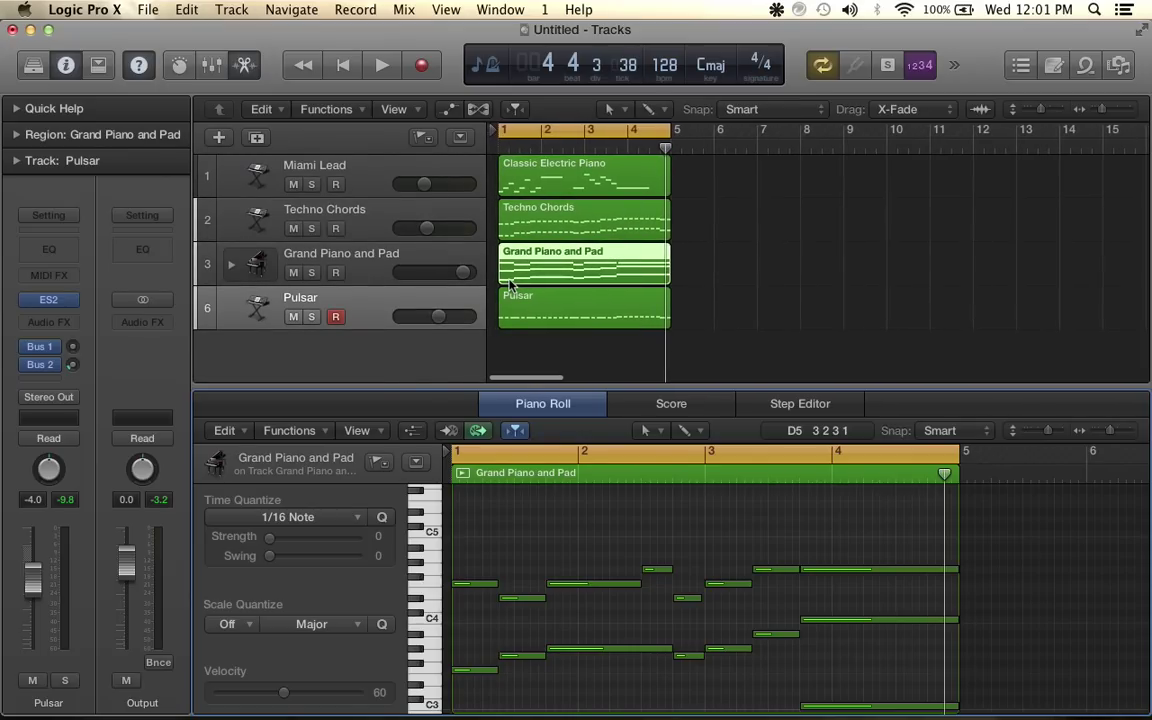
drag(712, 324, 731, 172)
scroll(783, 262, right, 5)
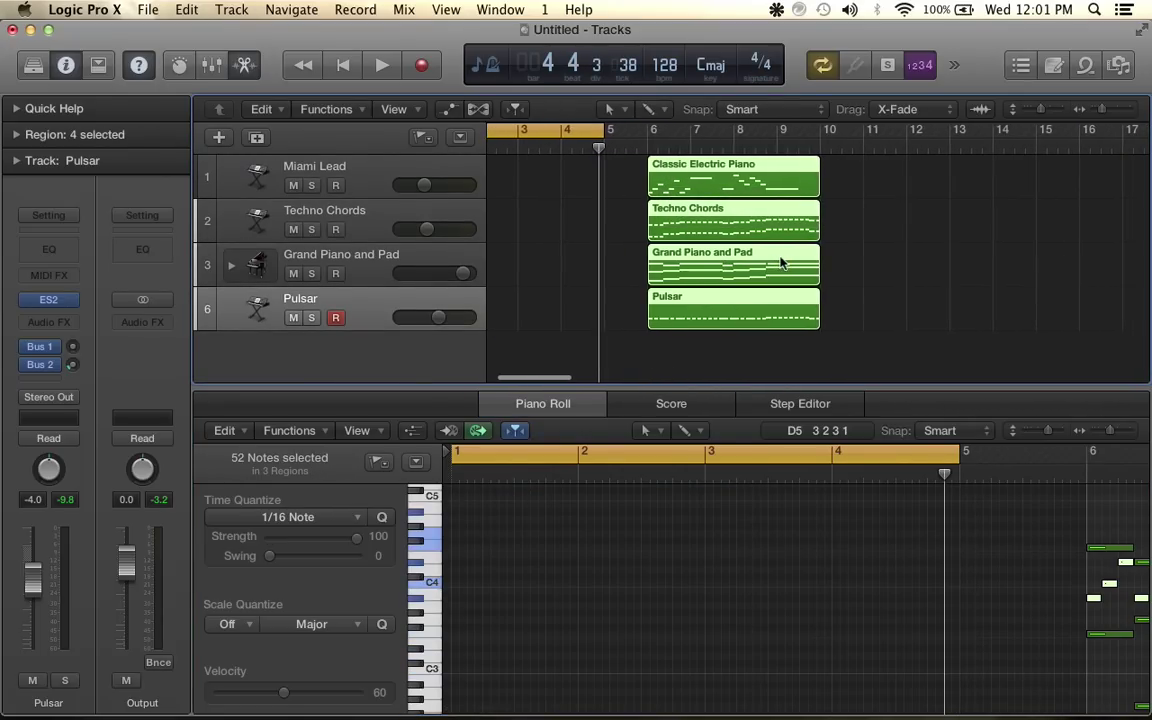
scroll(698, 206, left, 5)
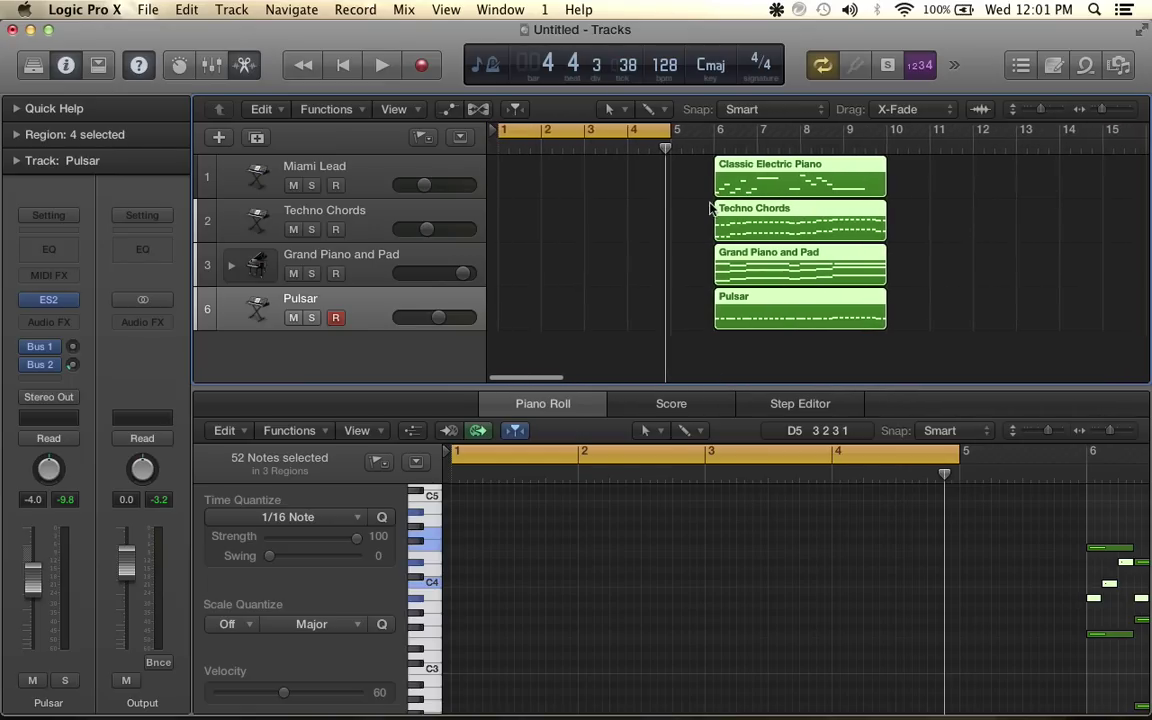
double_click(393, 342)
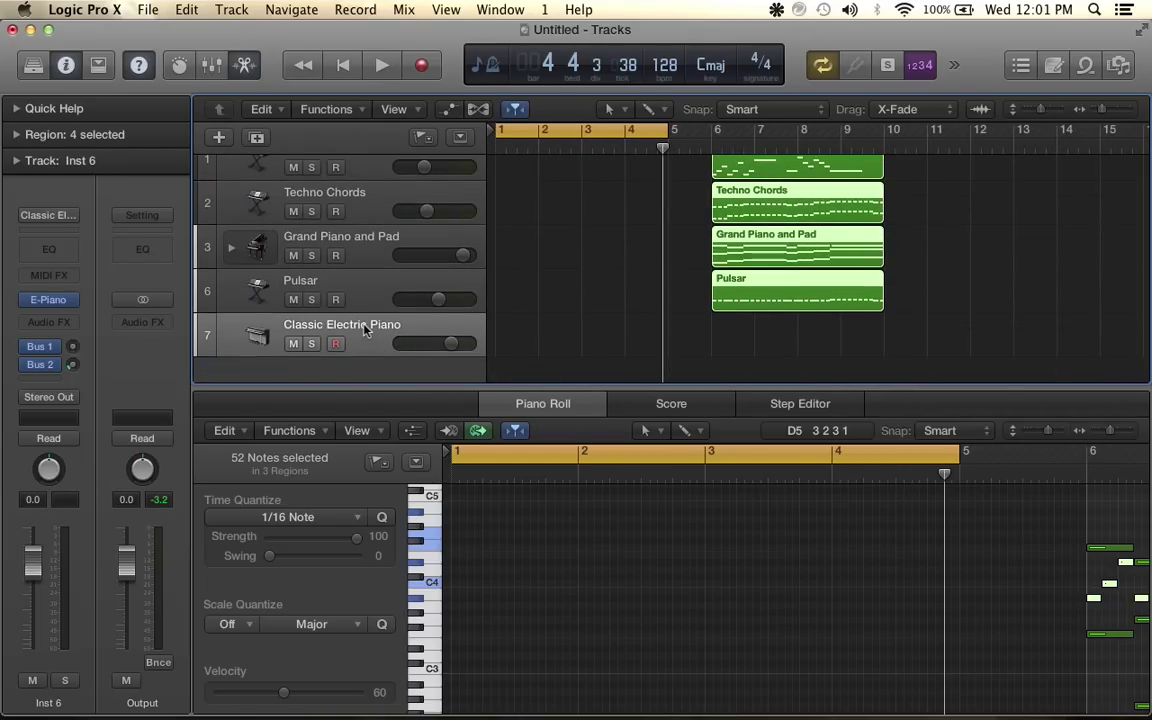
click(363, 328)
key(Delete)
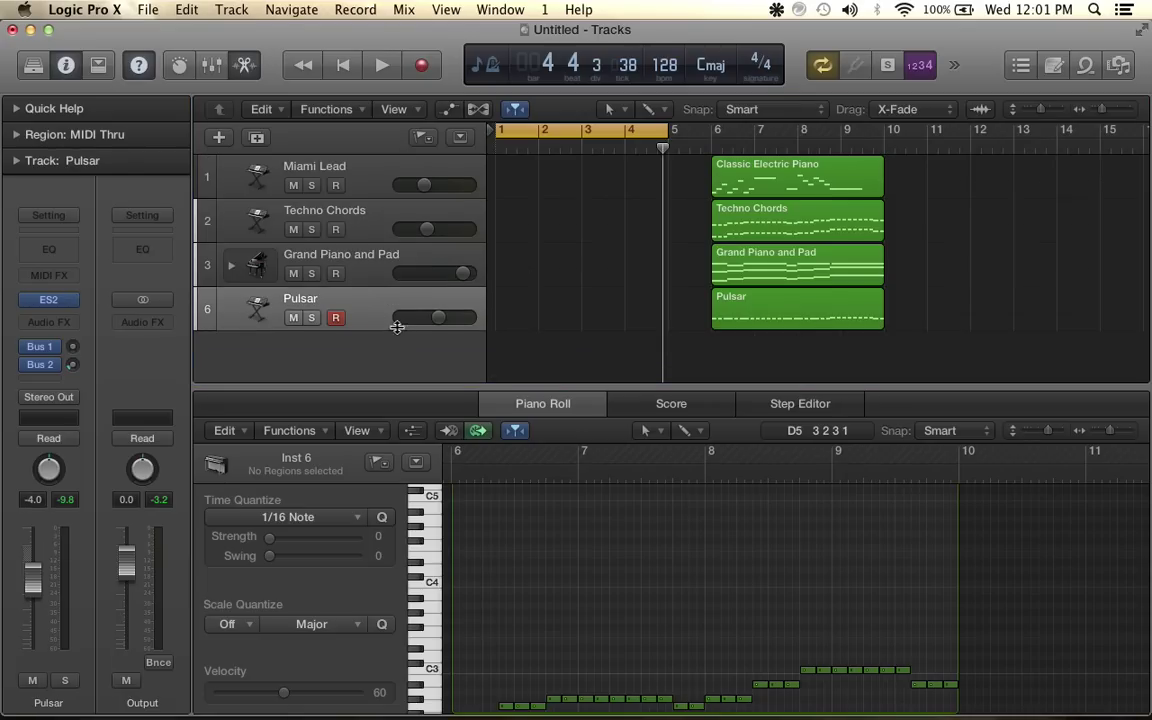
Move the cycle range to bars 6 to 10 and add a new audio track below Pulsar
drag(634, 132, 850, 130)
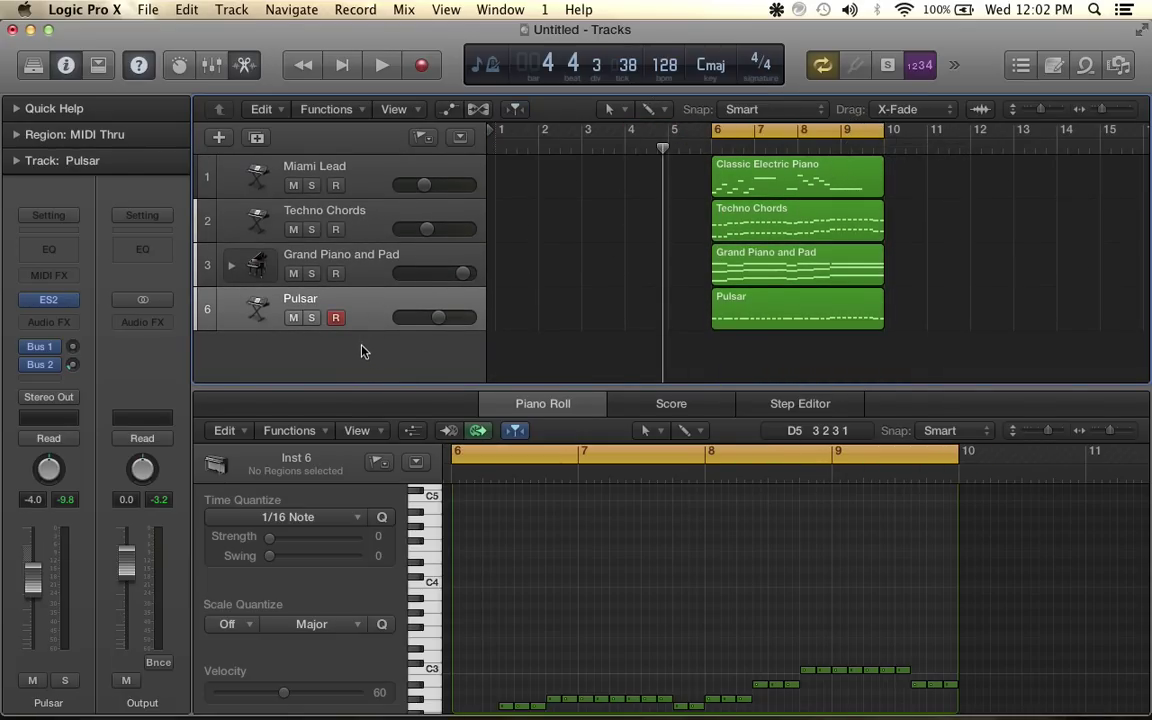
click(325, 300)
click(232, 9)
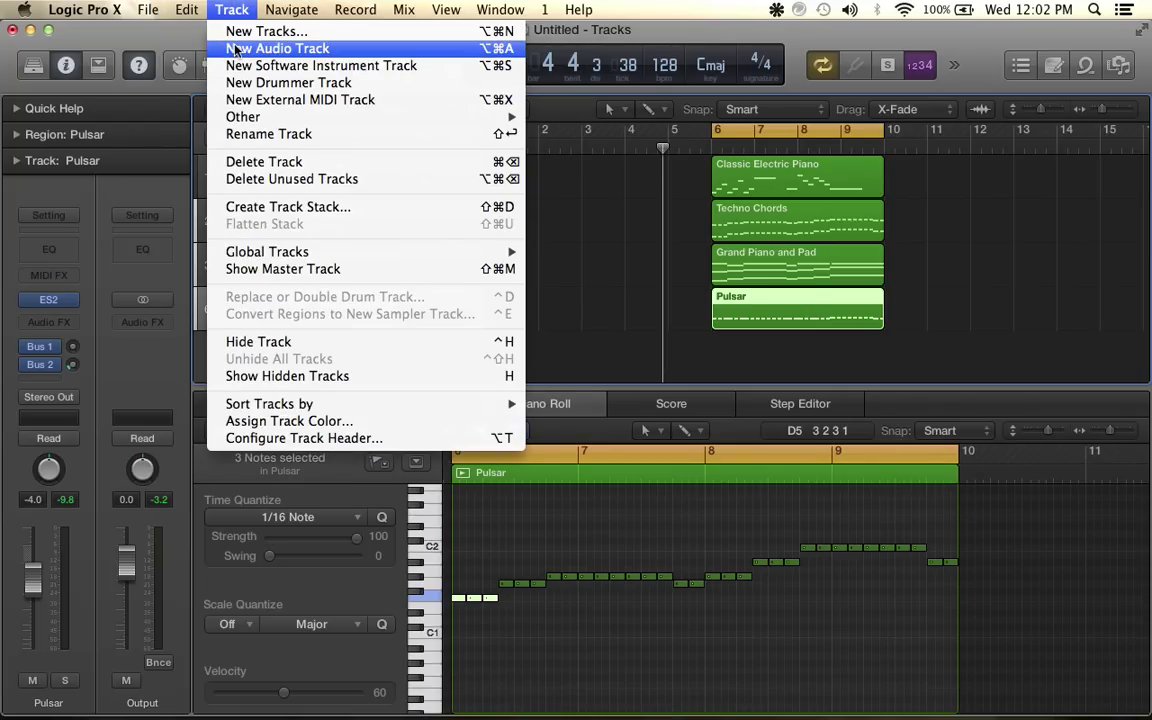
click(240, 48)
scroll(528, 267, down, 2)
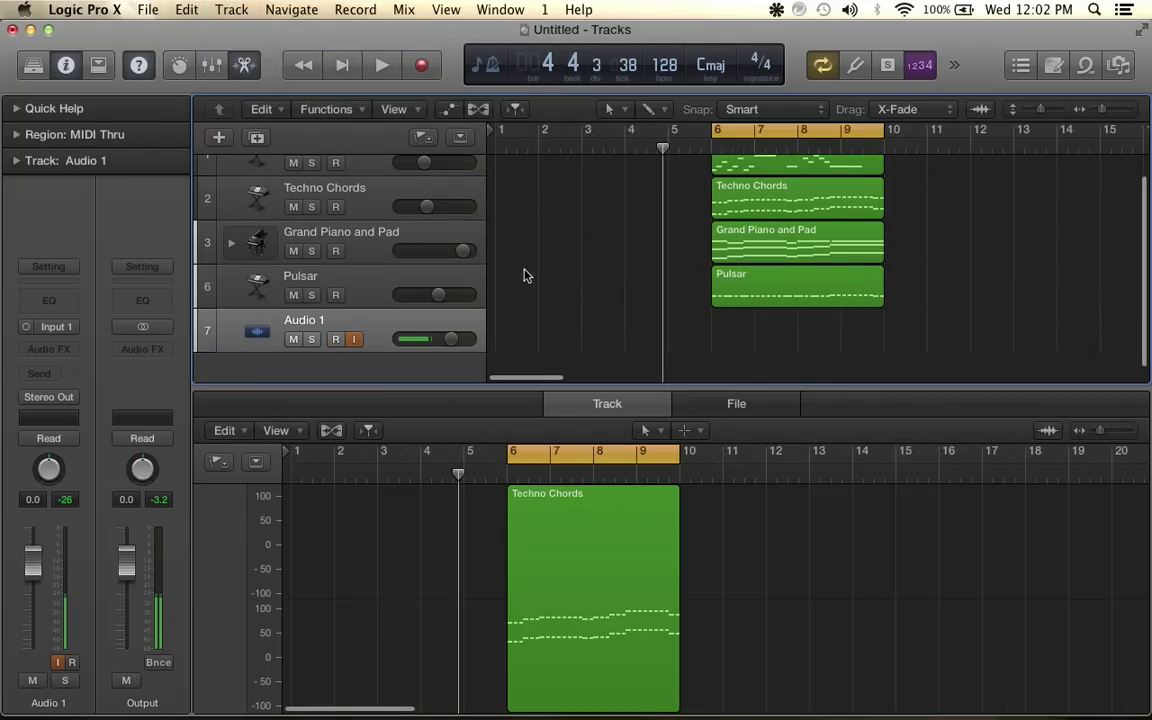
click(365, 302)
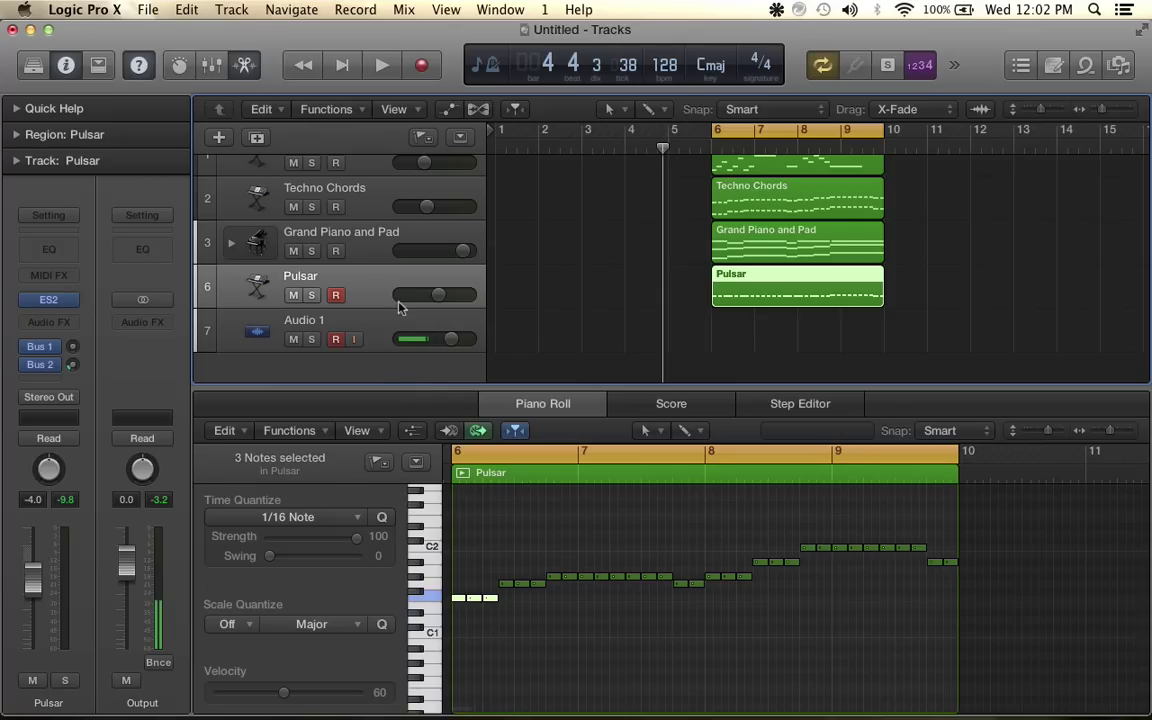
click(337, 345)
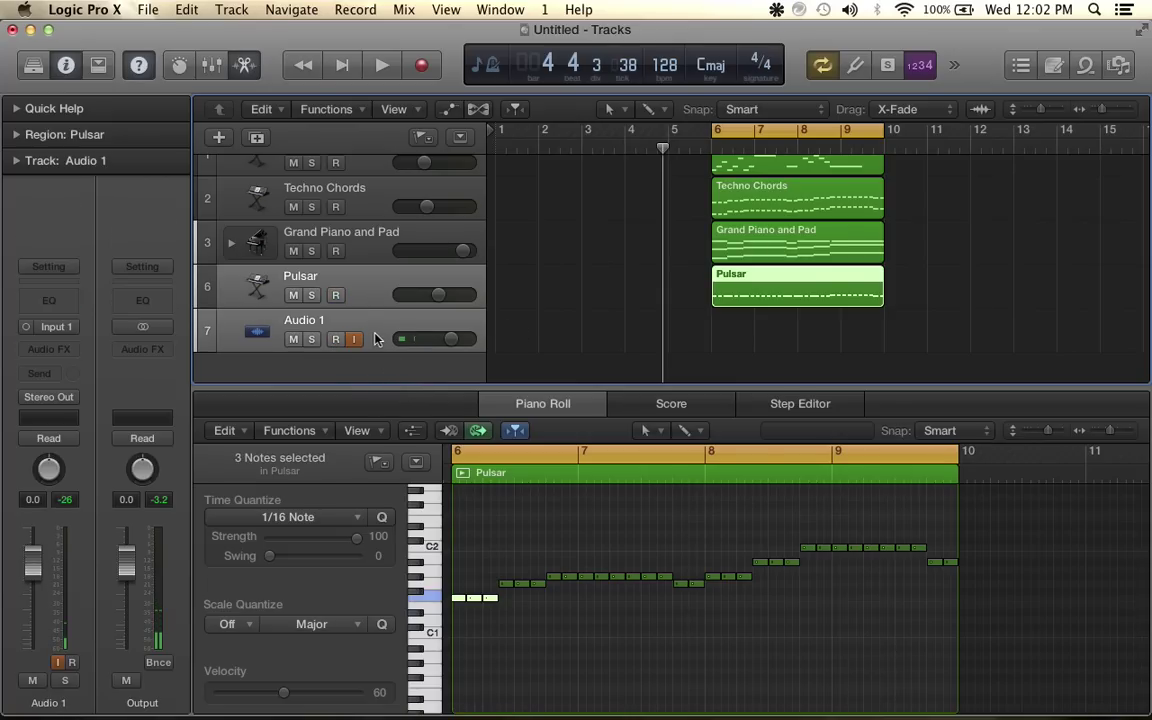
click(360, 292)
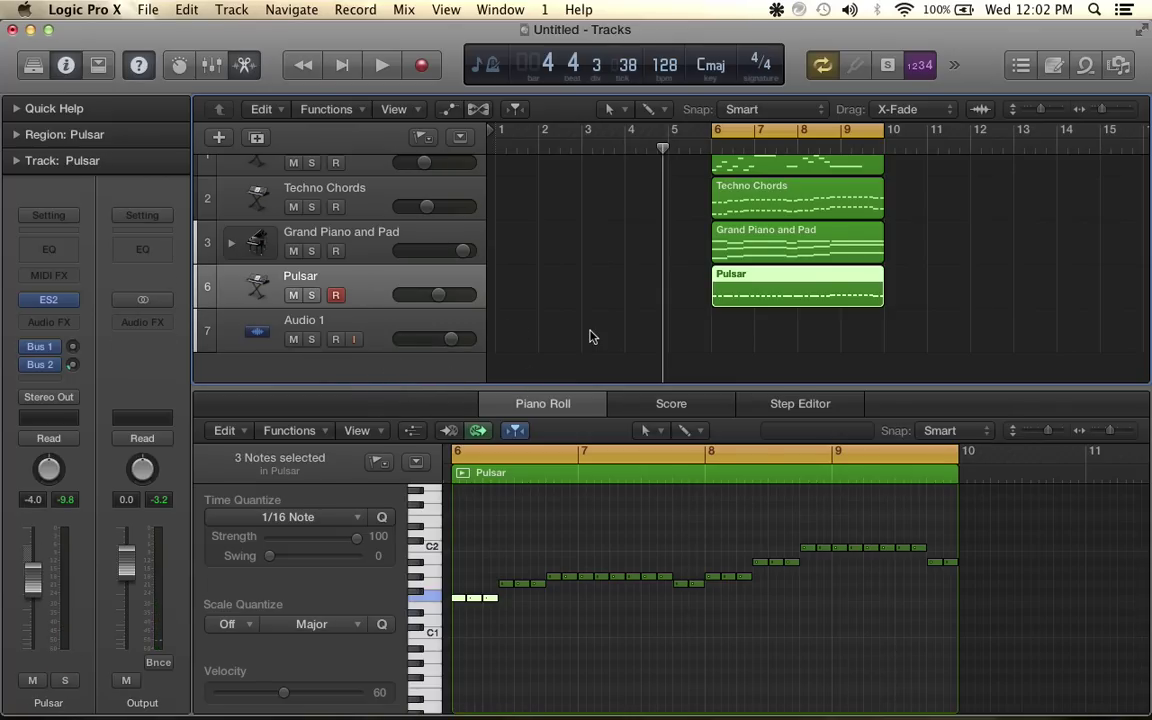
scroll(699, 304, right, 2)
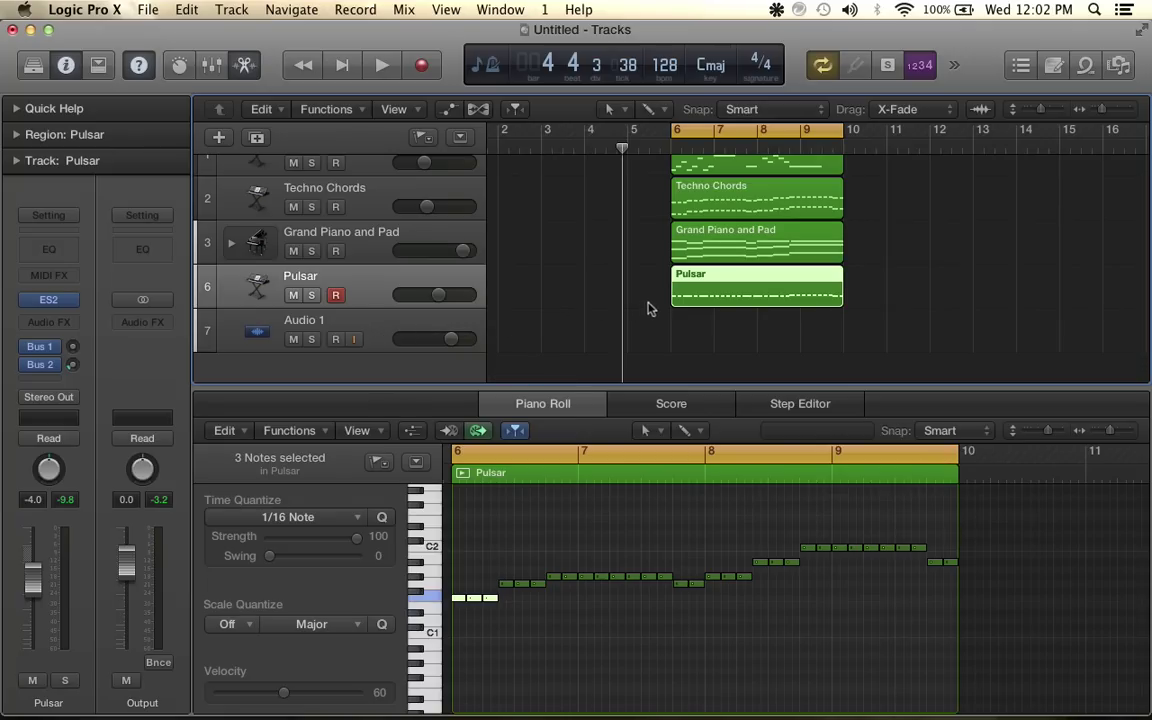
click(390, 326)
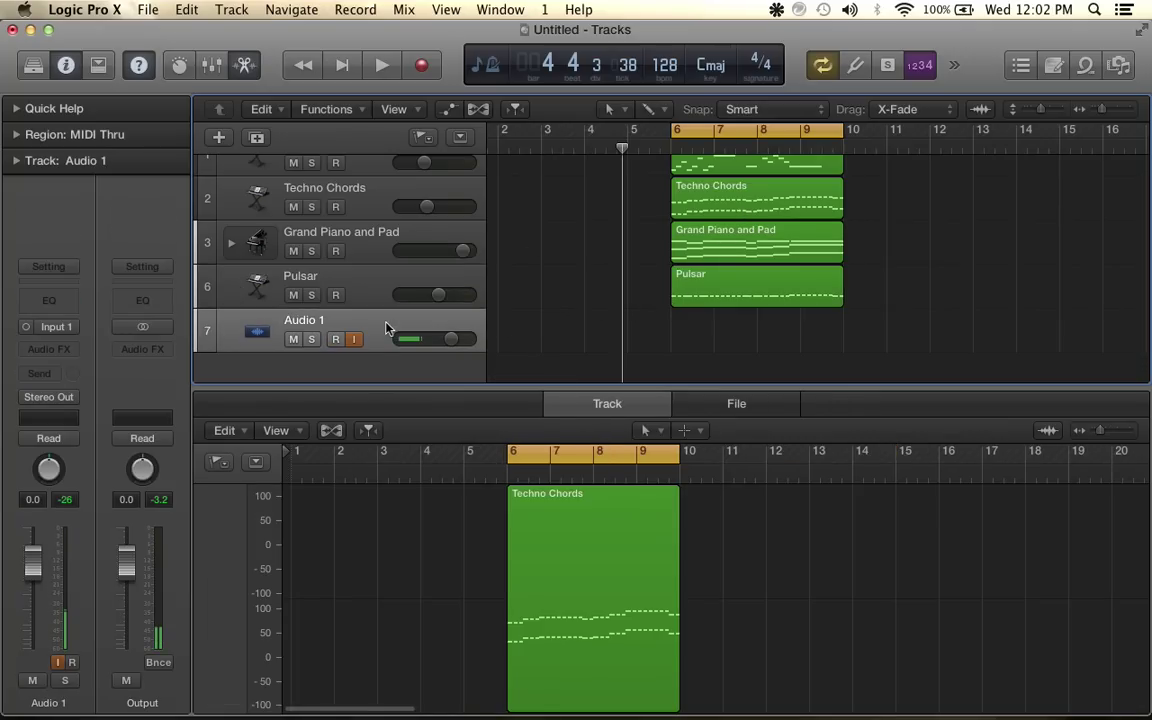
click(148, 9)
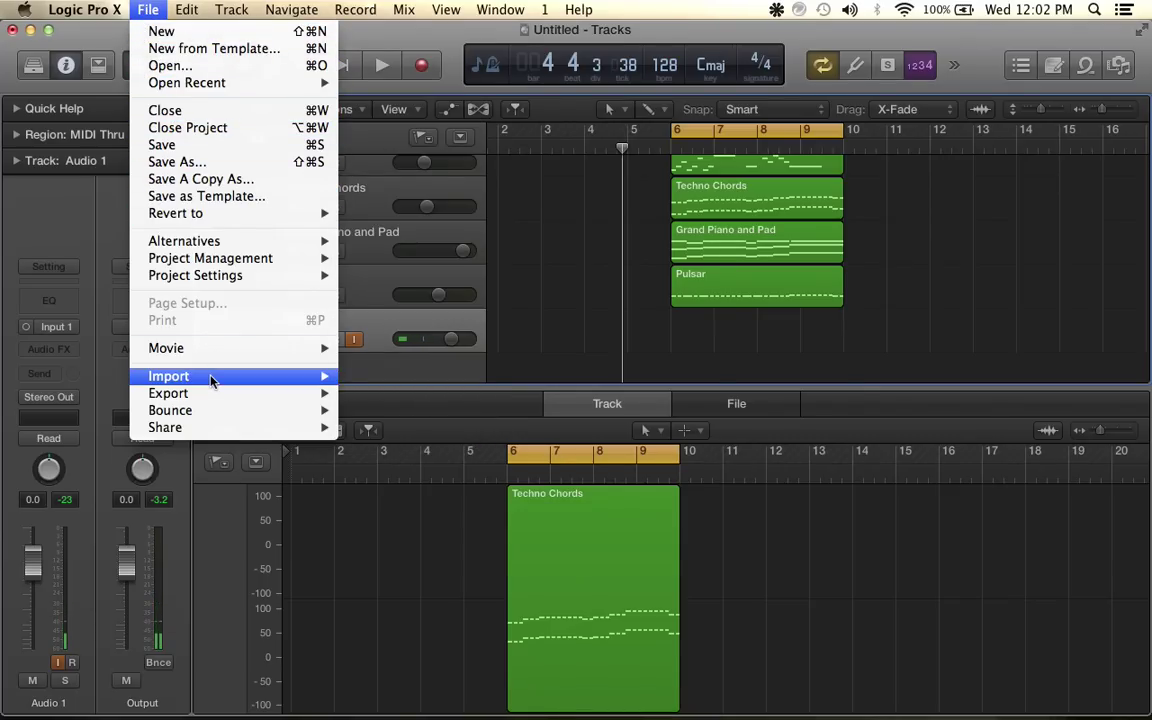
mouse_move(213, 378)
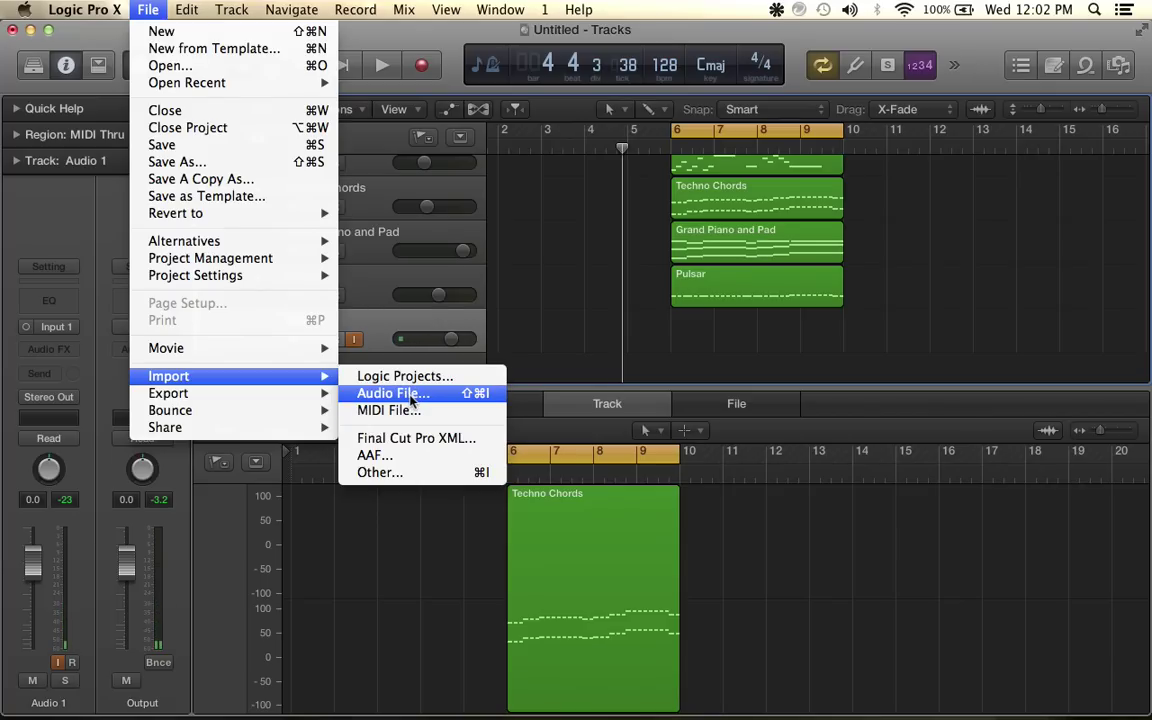
click(368, 280)
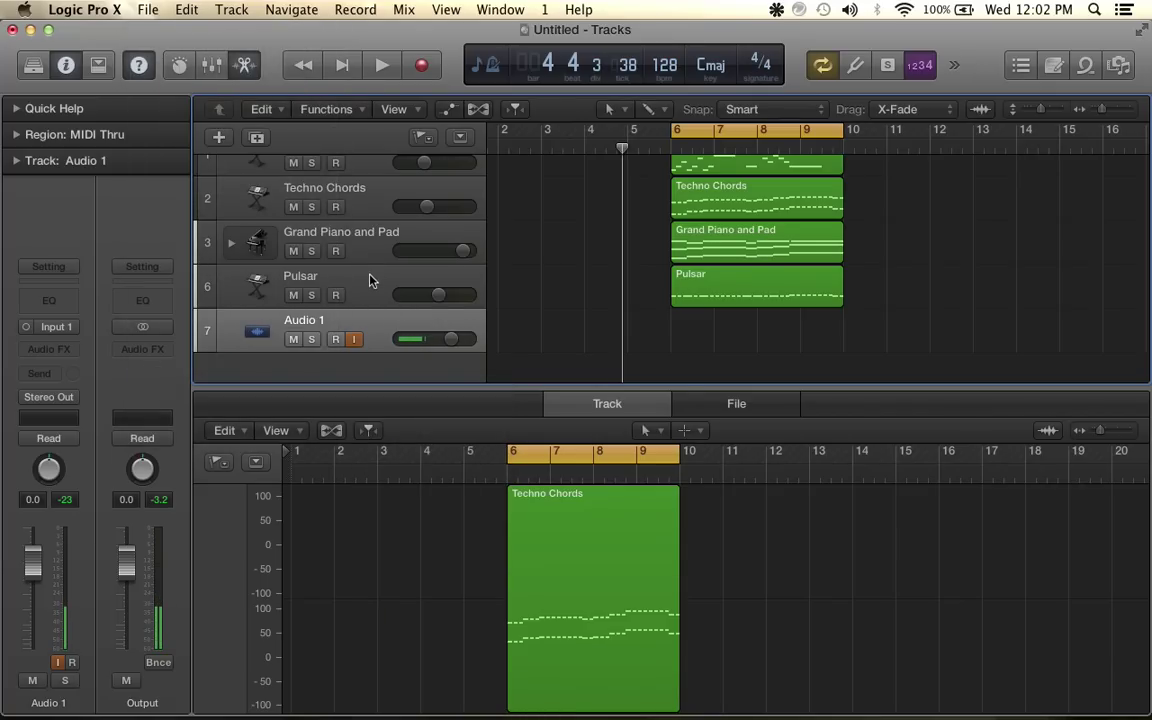
click(369, 281)
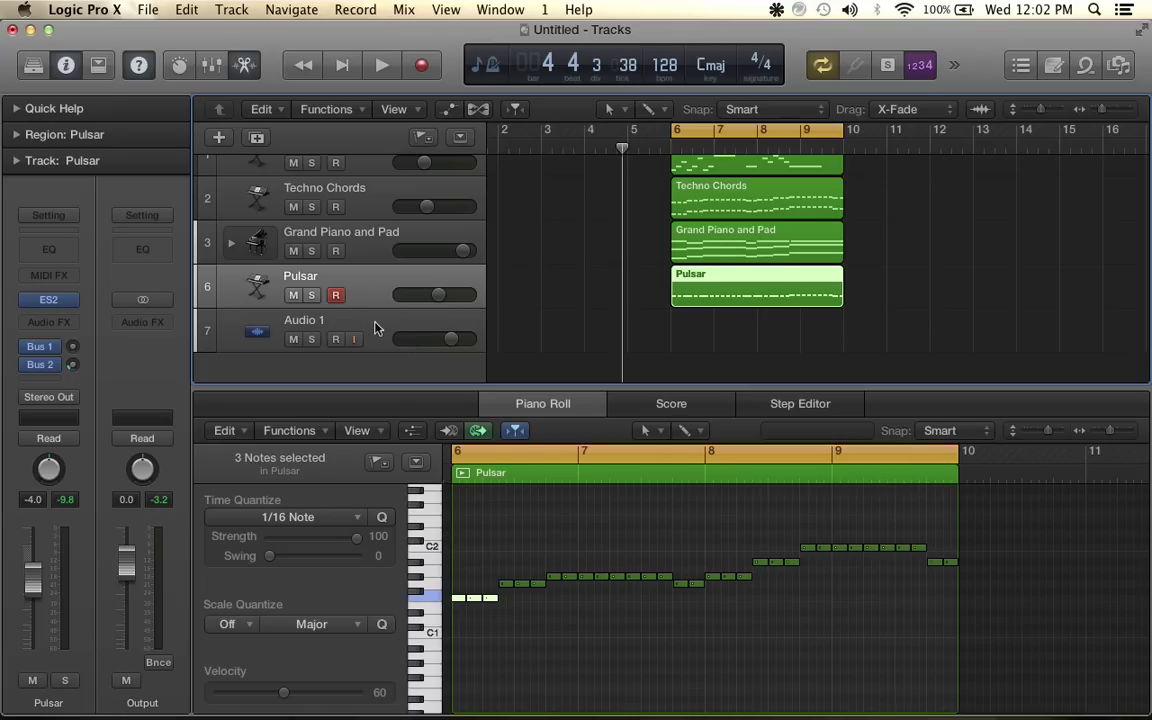
Select the Audio 1 track and open the dialog for importing an audio file
click(372, 326)
click(146, 9)
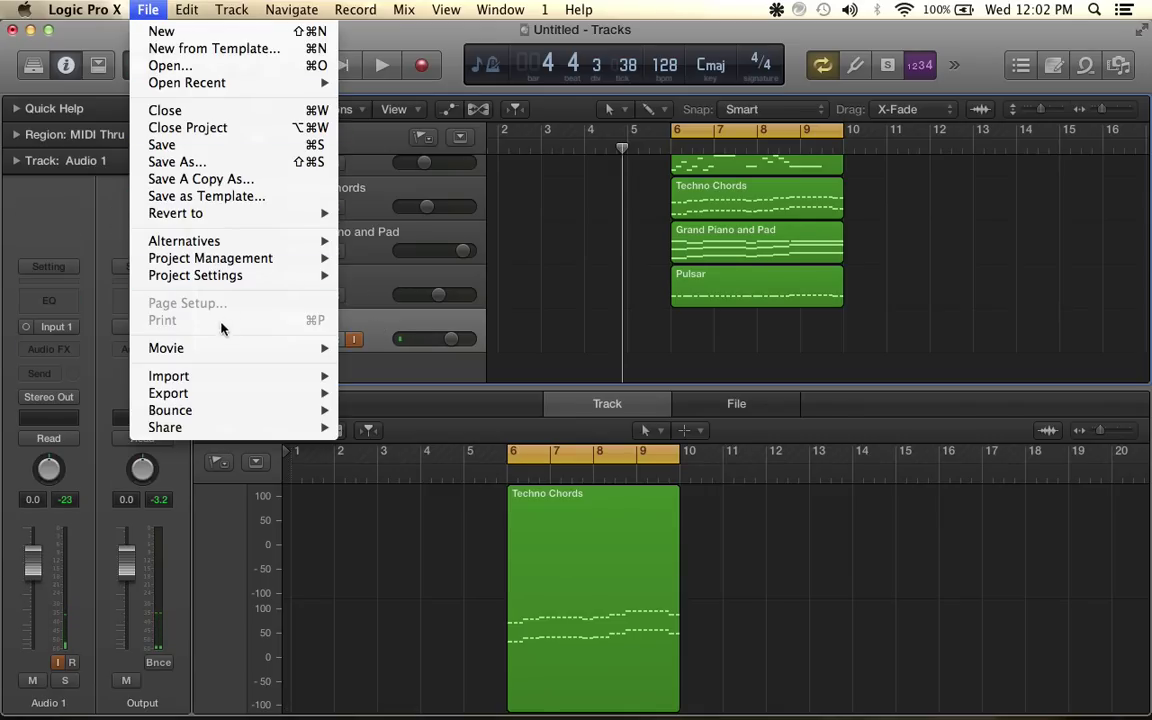
mouse_move(234, 376)
click(463, 394)
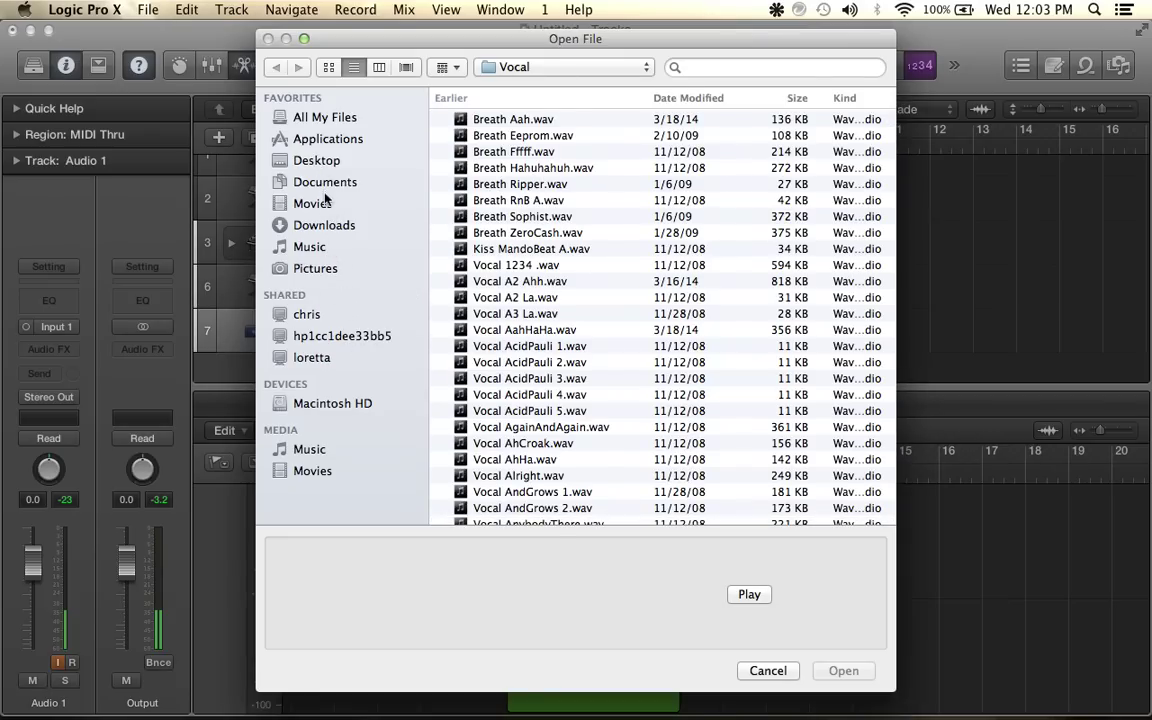
click(786, 66)
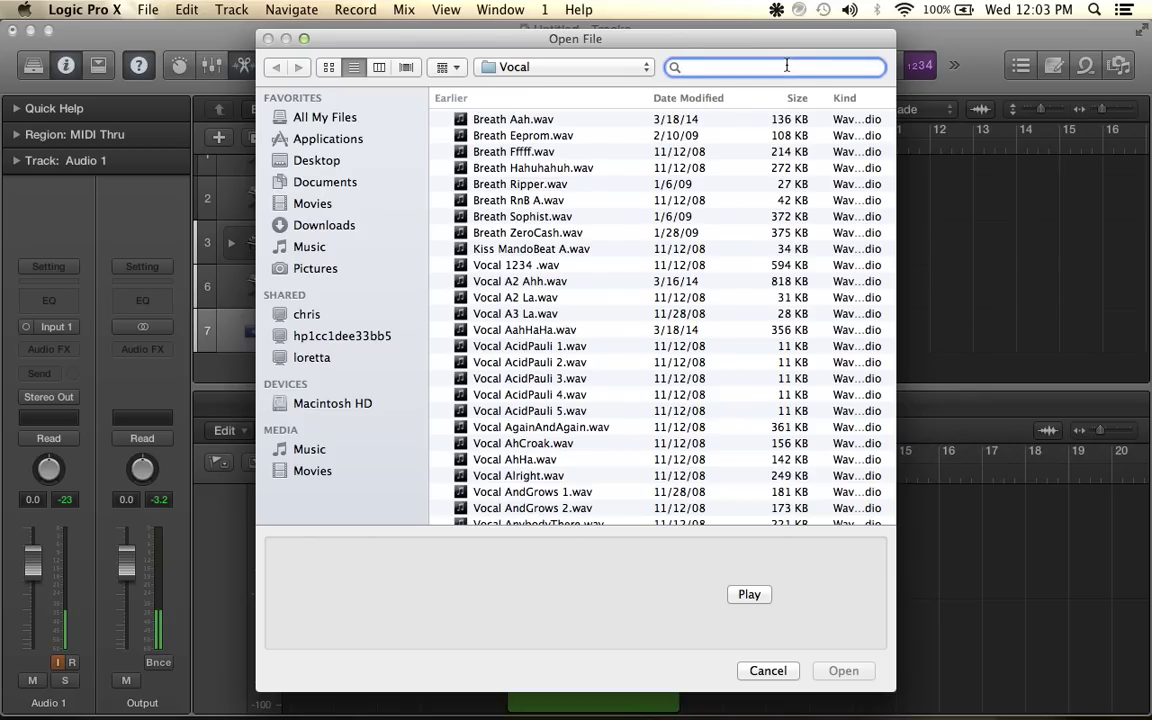
text(kick)
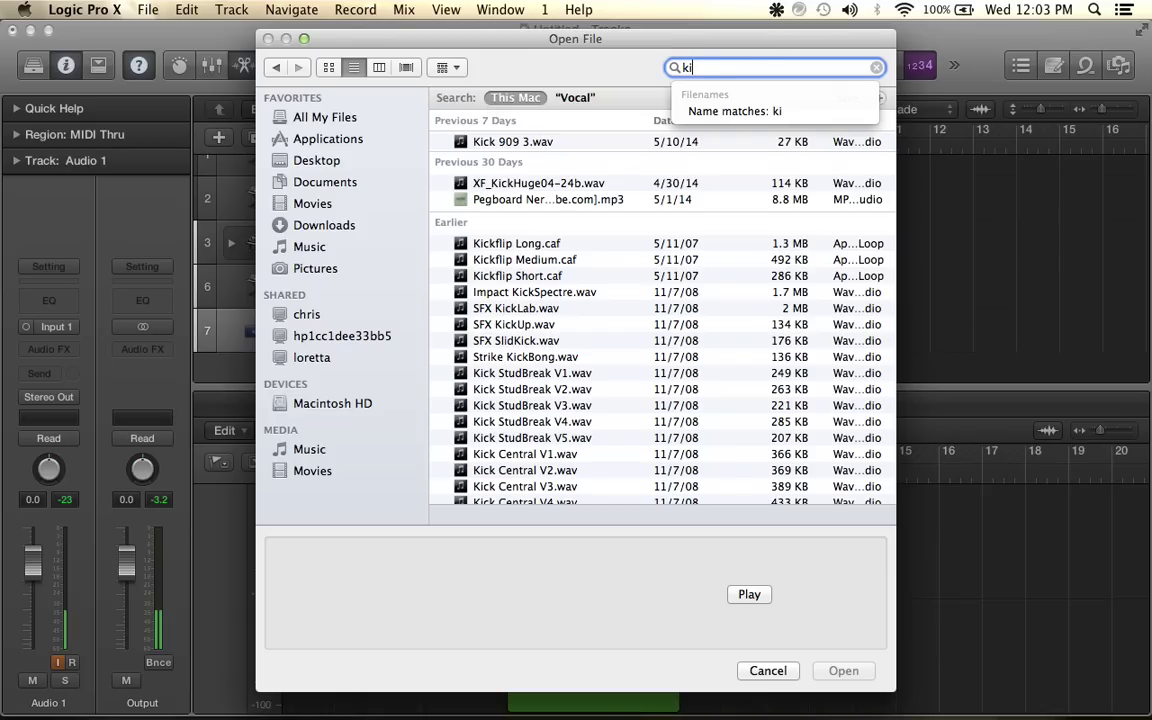
key(BackSpace)
key(BackSpace)
Import KICK.aif from the InvincibleStems folder inside Documents > Music Production onto the Audio 1 track
click(326, 225)
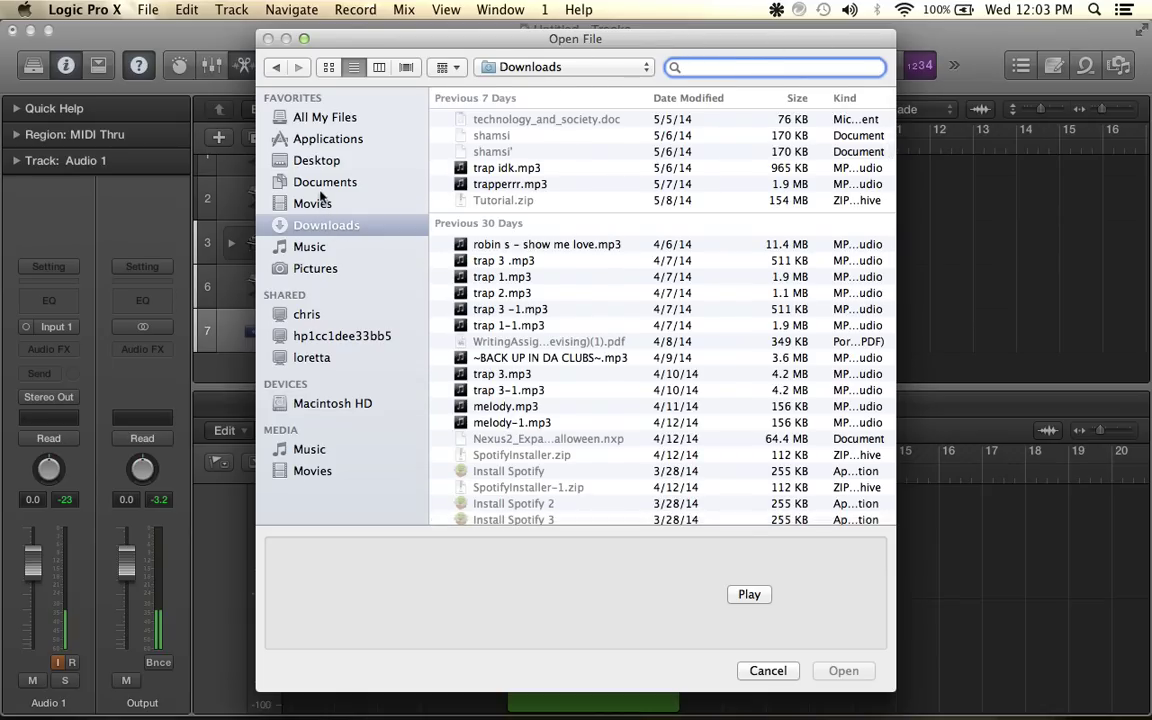
click(322, 184)
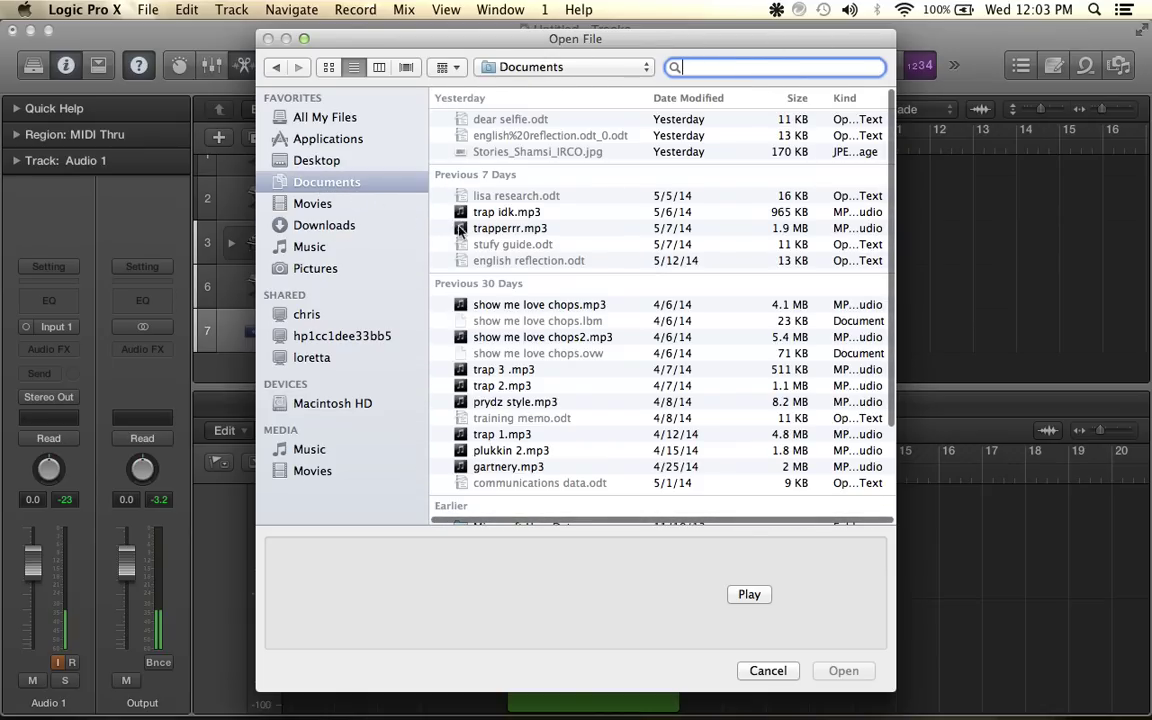
scroll(459, 229, down, 5)
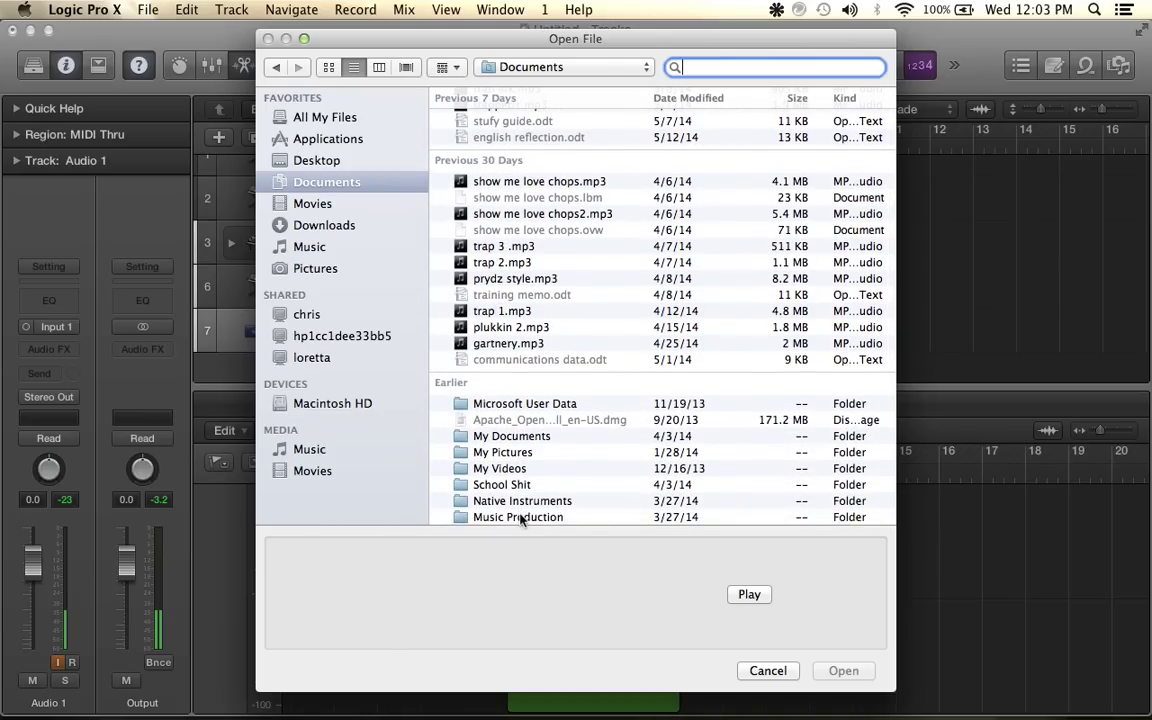
click(519, 517)
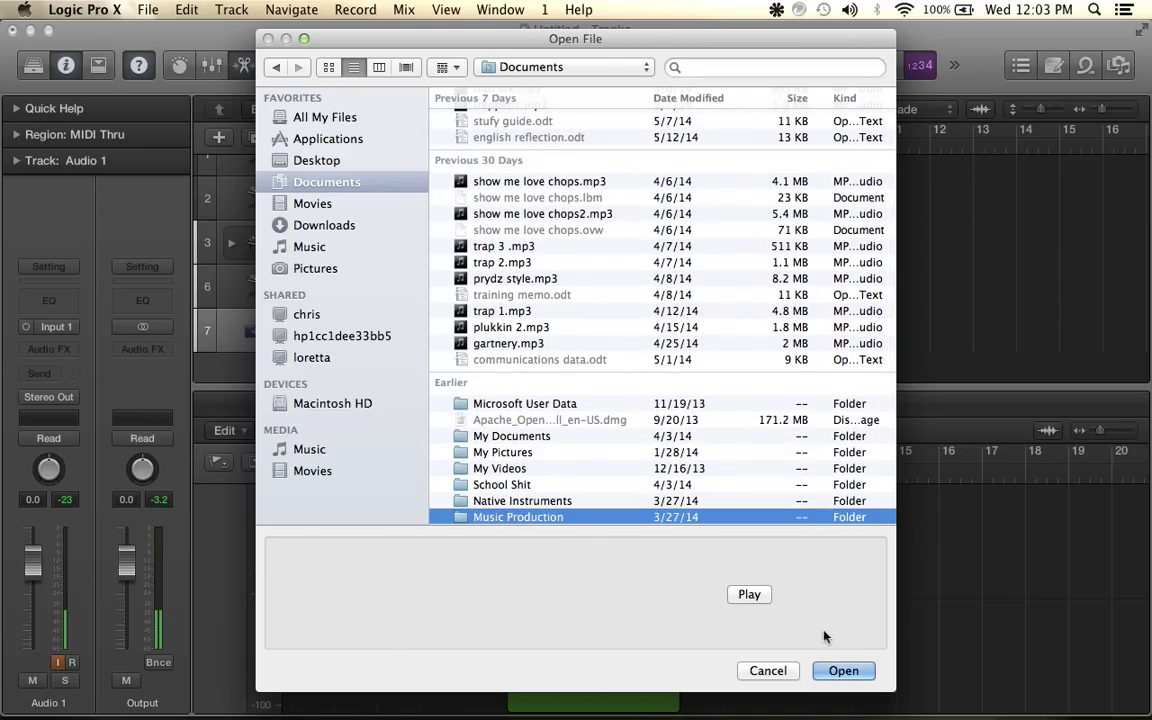
double_click(519, 517)
scroll(537, 425, down, 1)
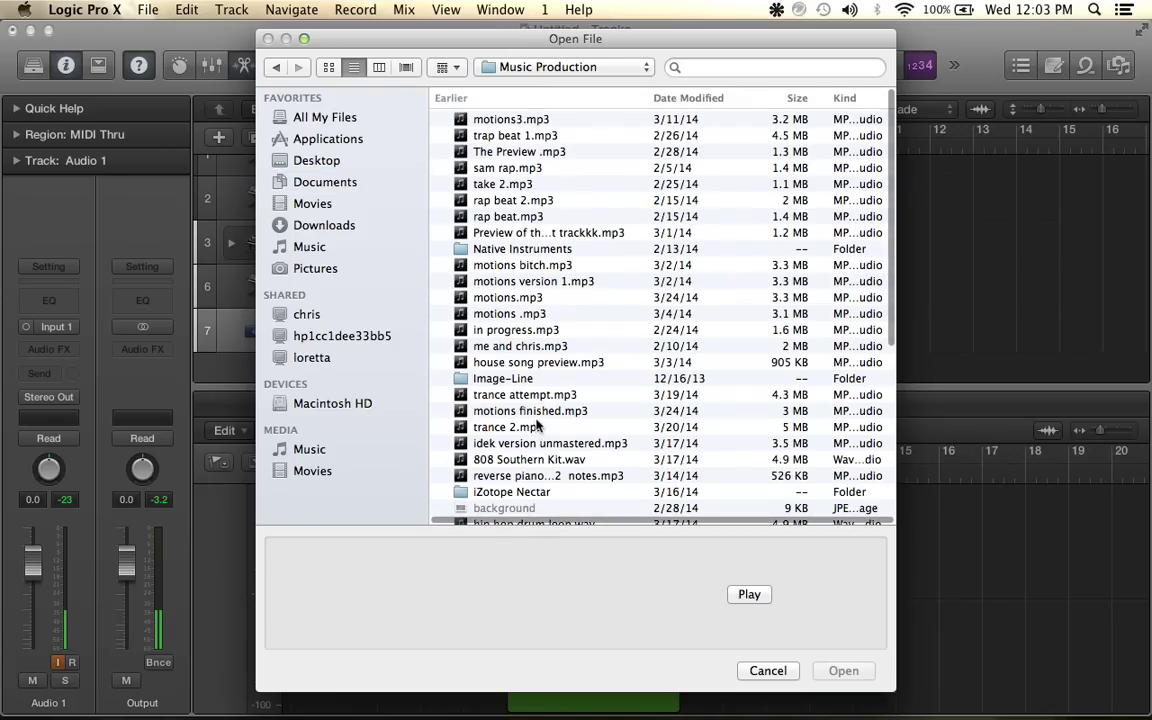
scroll(537, 425, down, 5)
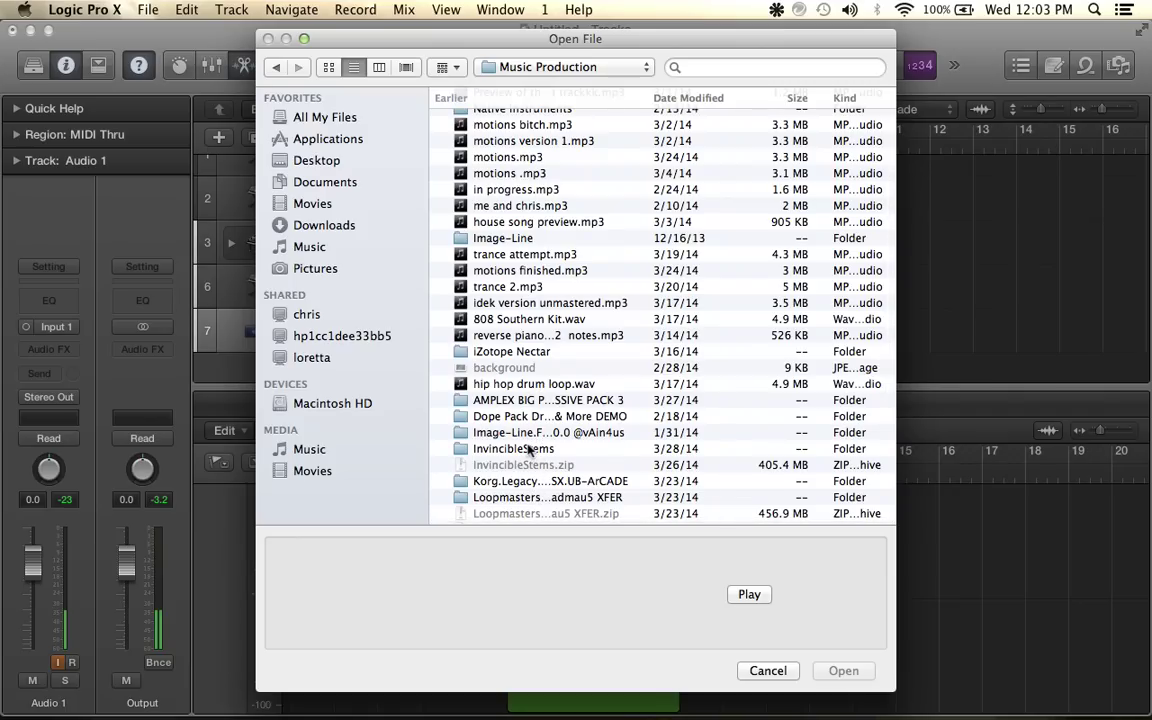
double_click(528, 450)
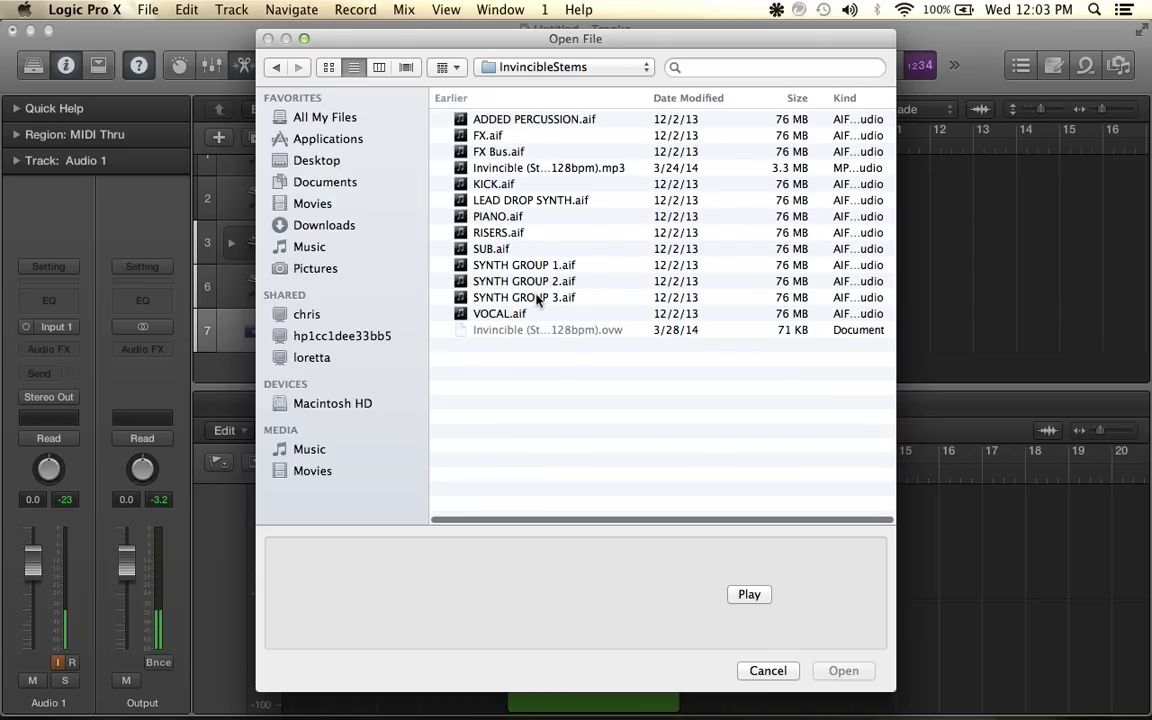
double_click(506, 188)
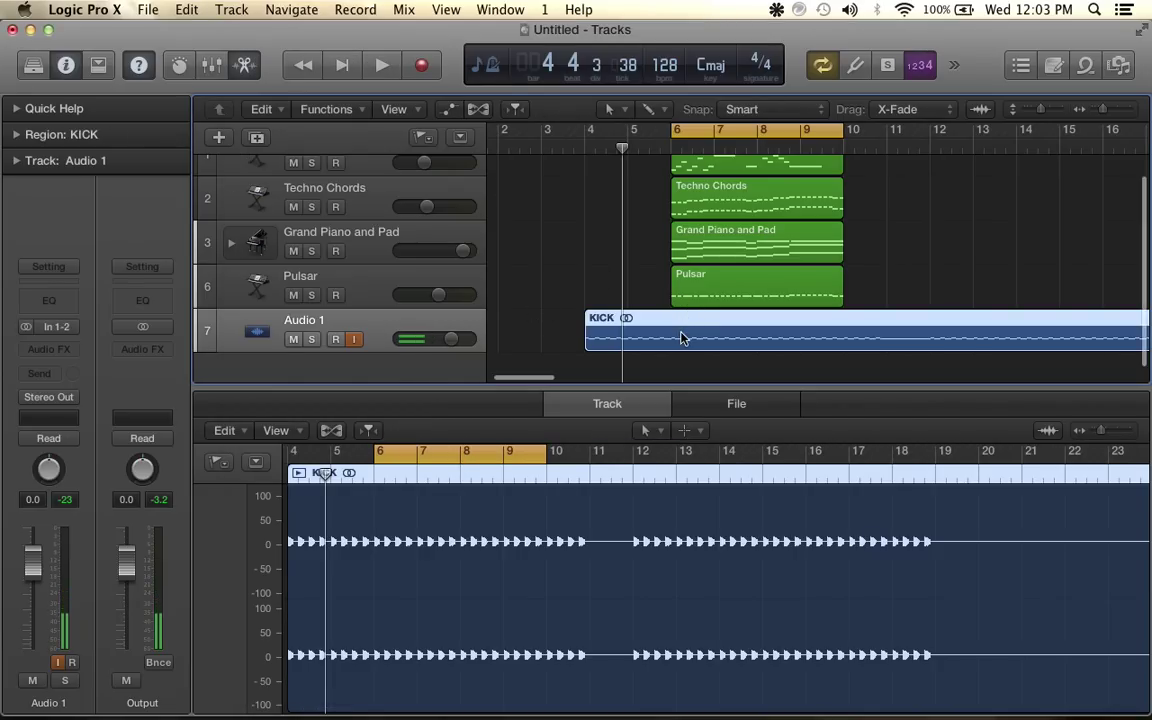
Move the KICK region to start at bar 6, audition it with the arrangement and raise the Audio 1 volume to +6.0 dB
scroll(765, 334, right, 2)
drag(730, 332, 800, 323)
key(space)
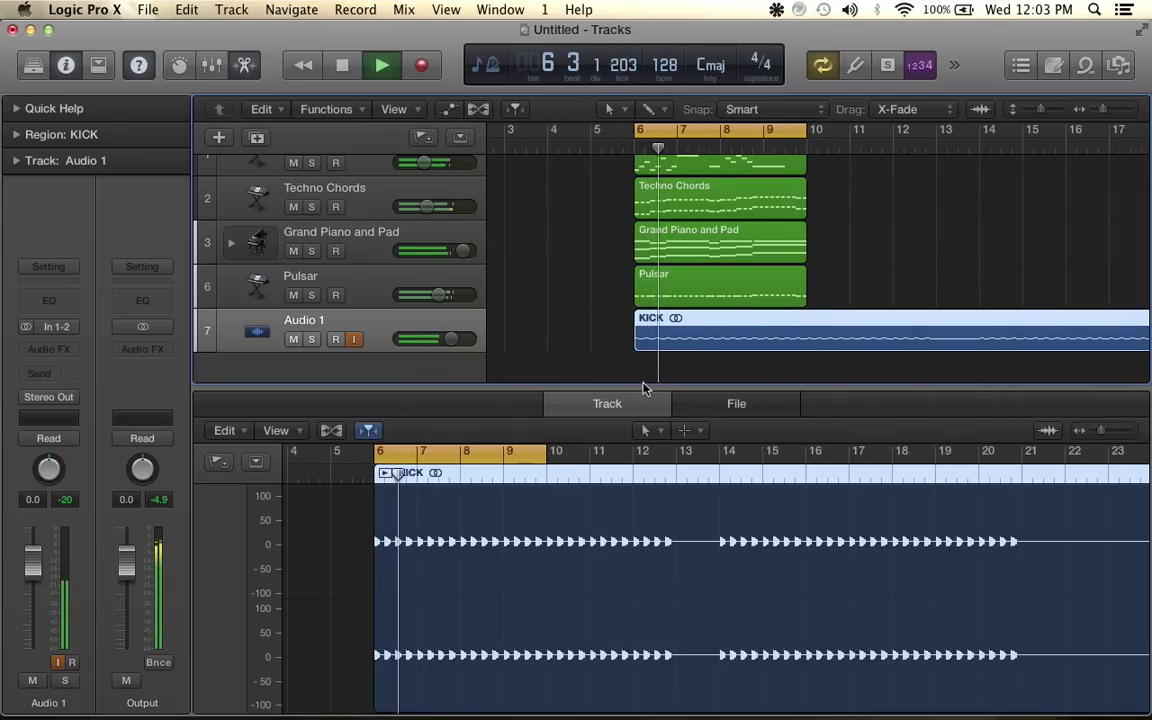
key(space)
drag(450, 338, 469, 338)
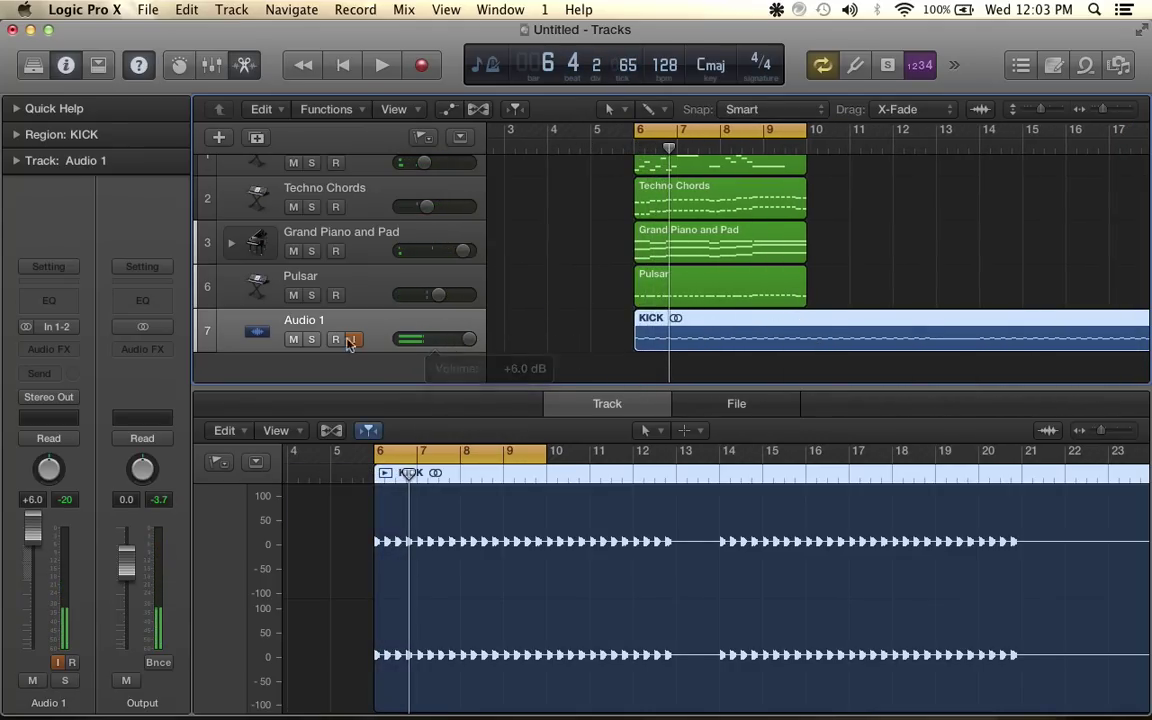
Insert a stereo Compressor on the Audio 1 channel strip, keep its factory default settings and close its window
click(71, 351)
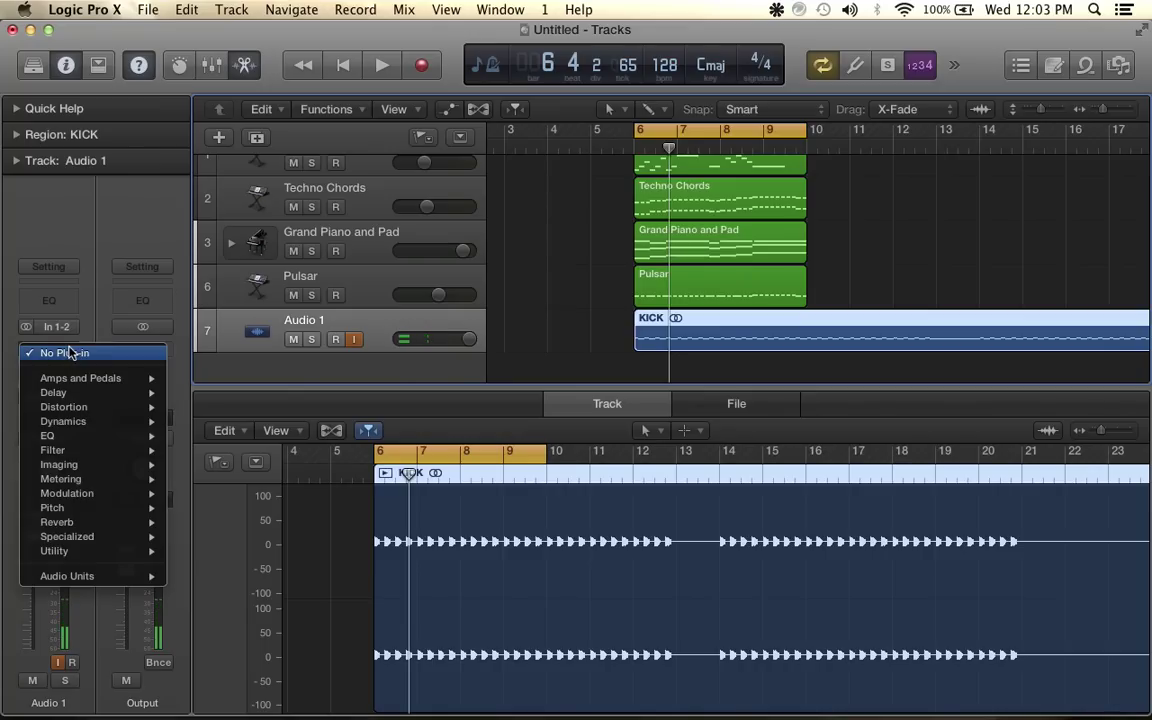
mouse_move(91, 426)
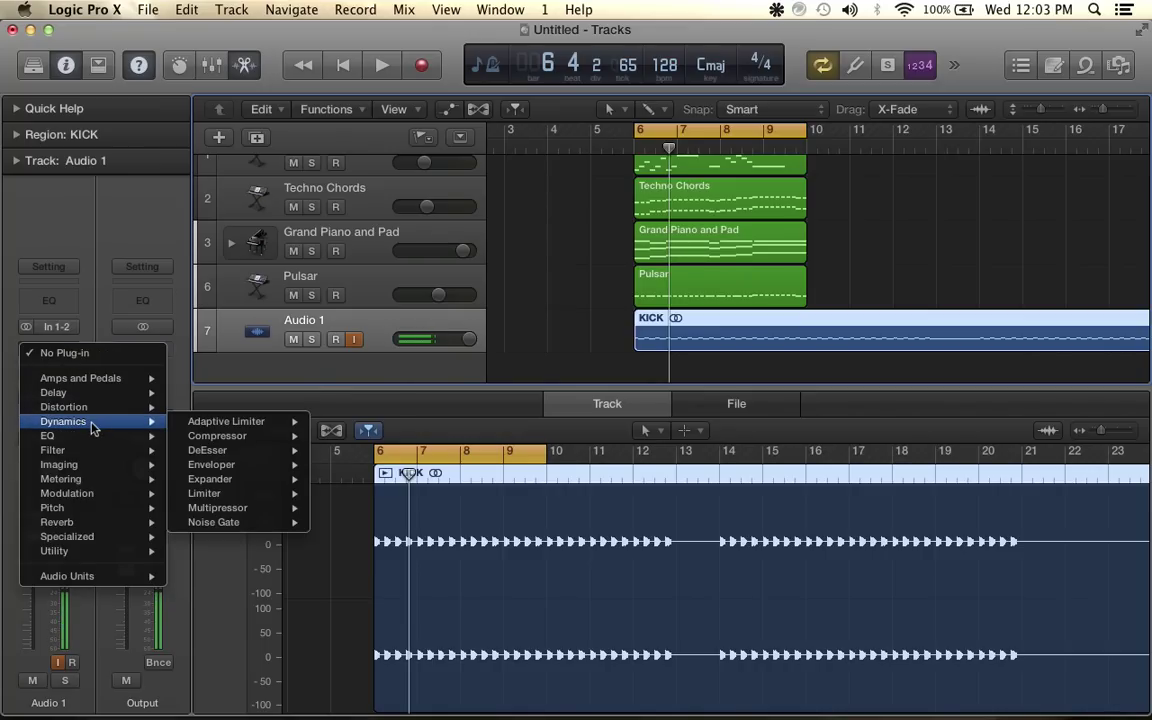
mouse_move(247, 438)
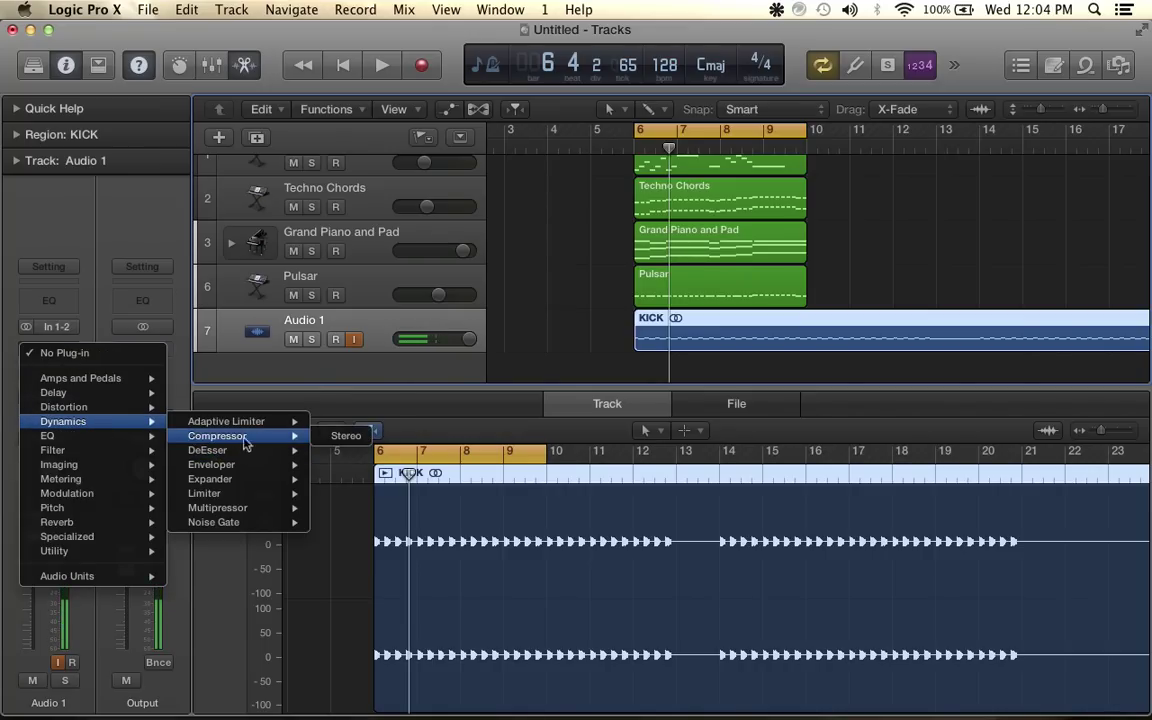
click(343, 437)
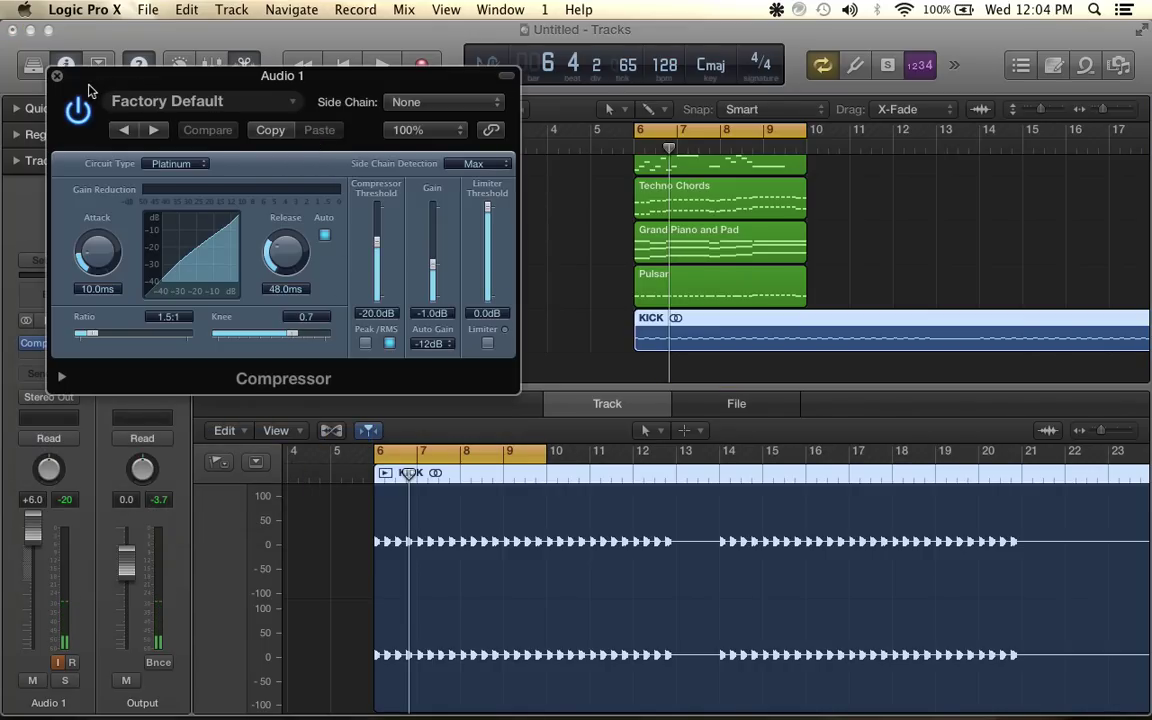
click(57, 77)
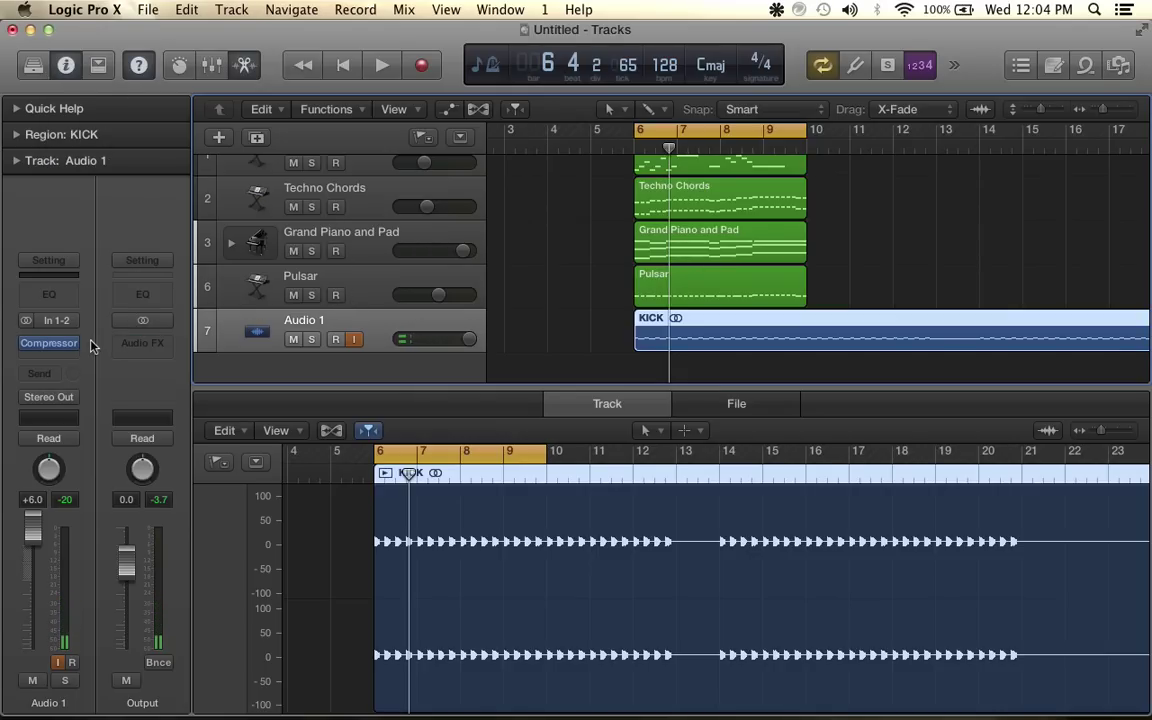
click(53, 361)
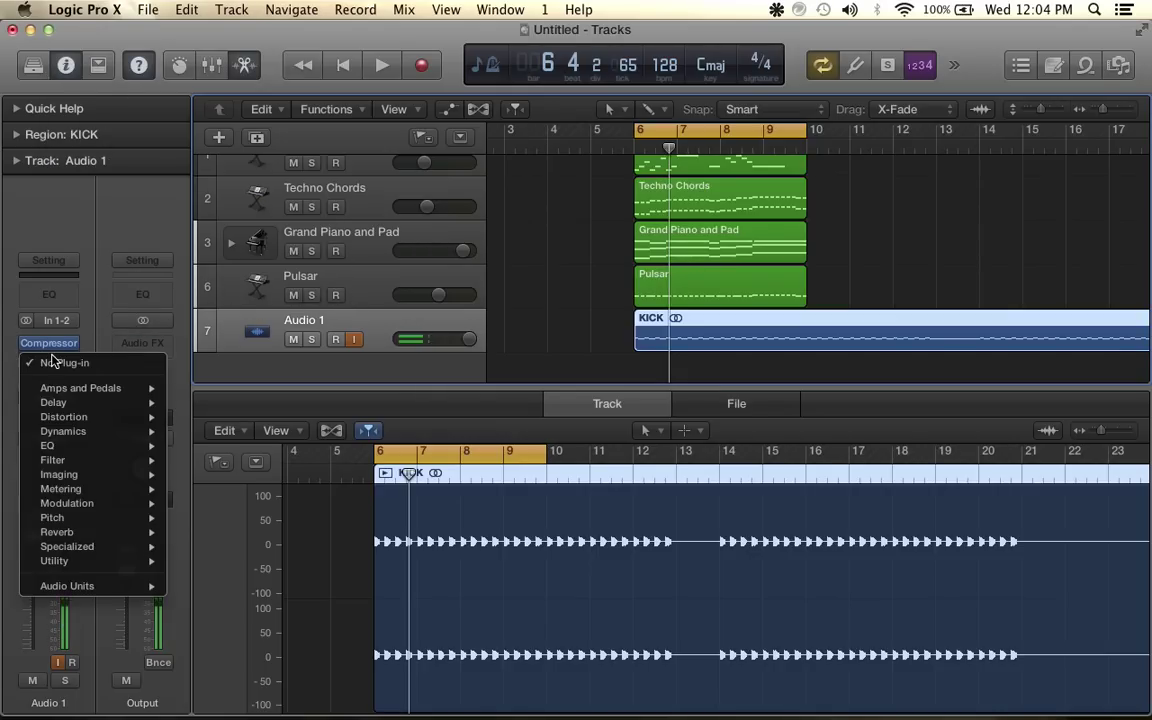
click(87, 338)
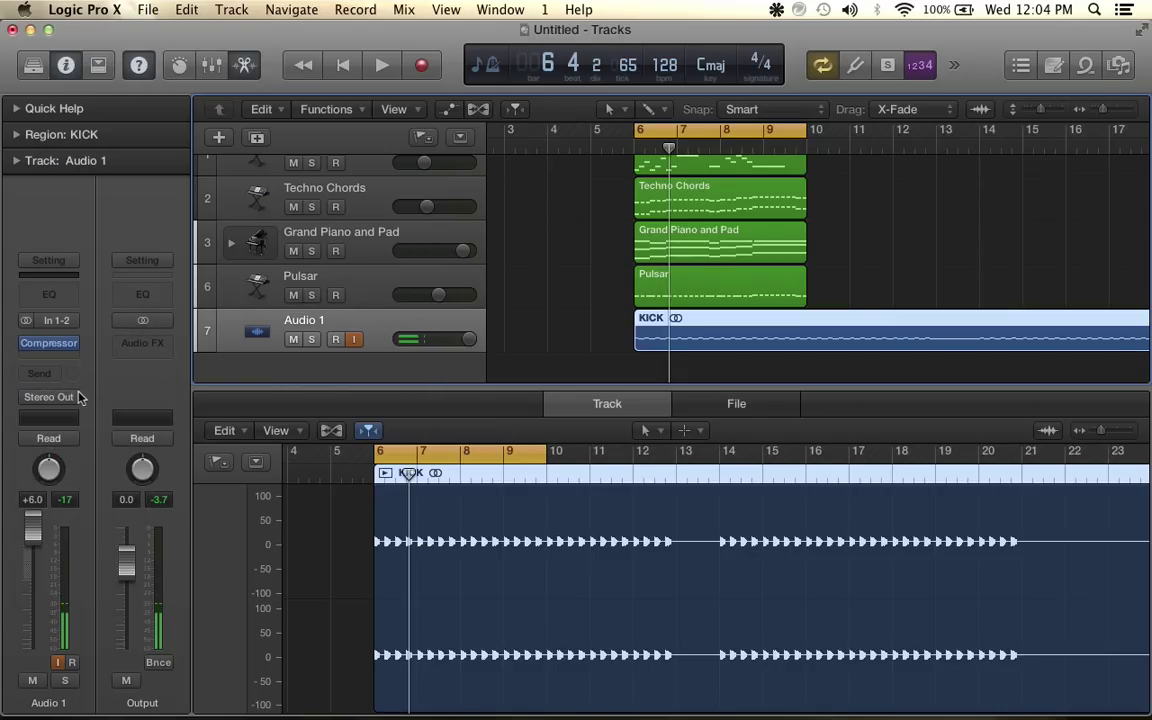
Add a send to Bus 5 on the Audio 1 track with its level at -0.4
click(330, 280)
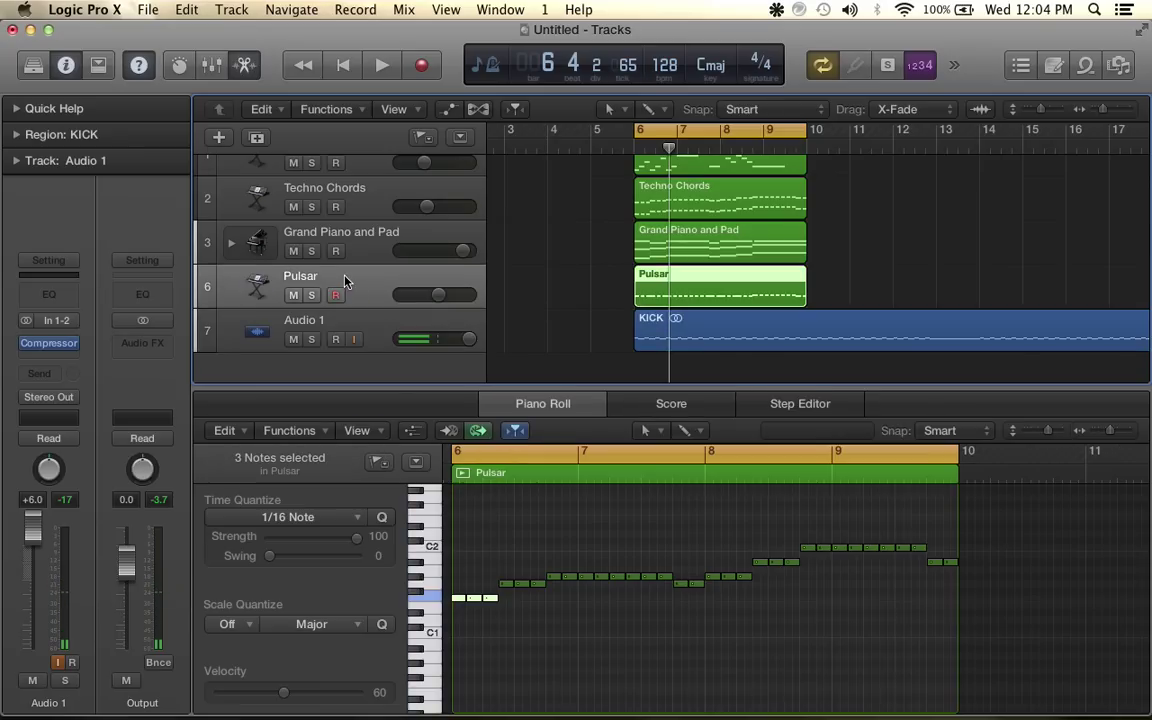
click(366, 340)
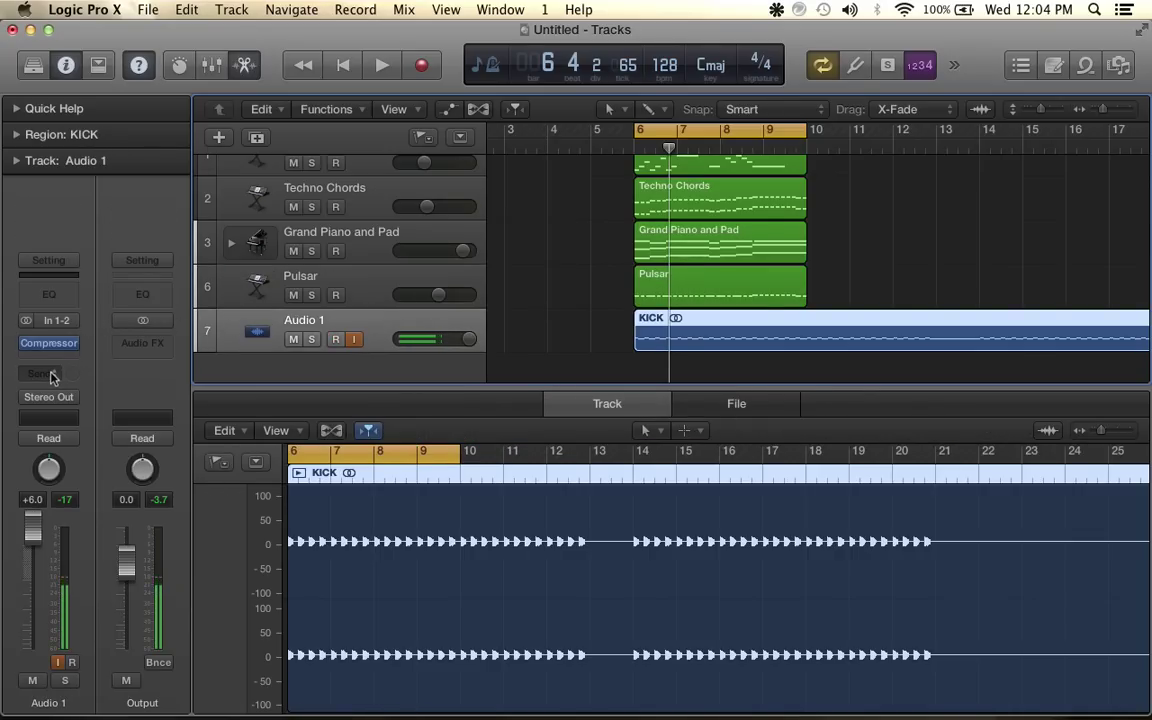
click(52, 375)
mouse_move(110, 462)
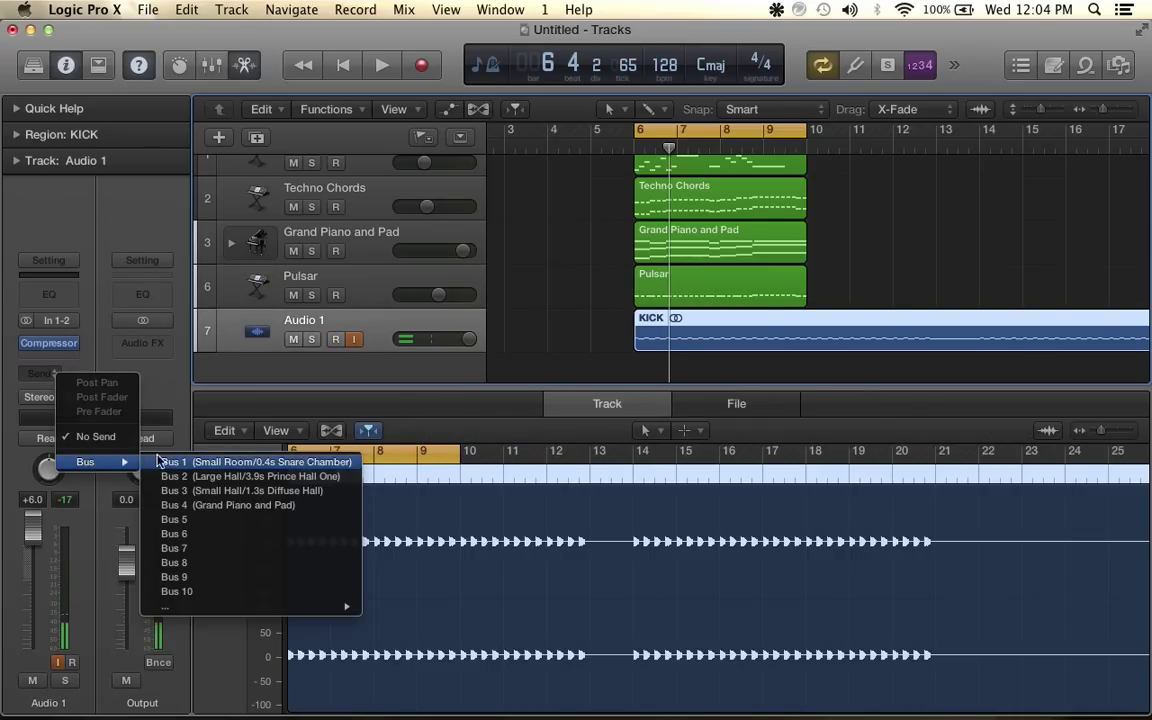
click(175, 519)
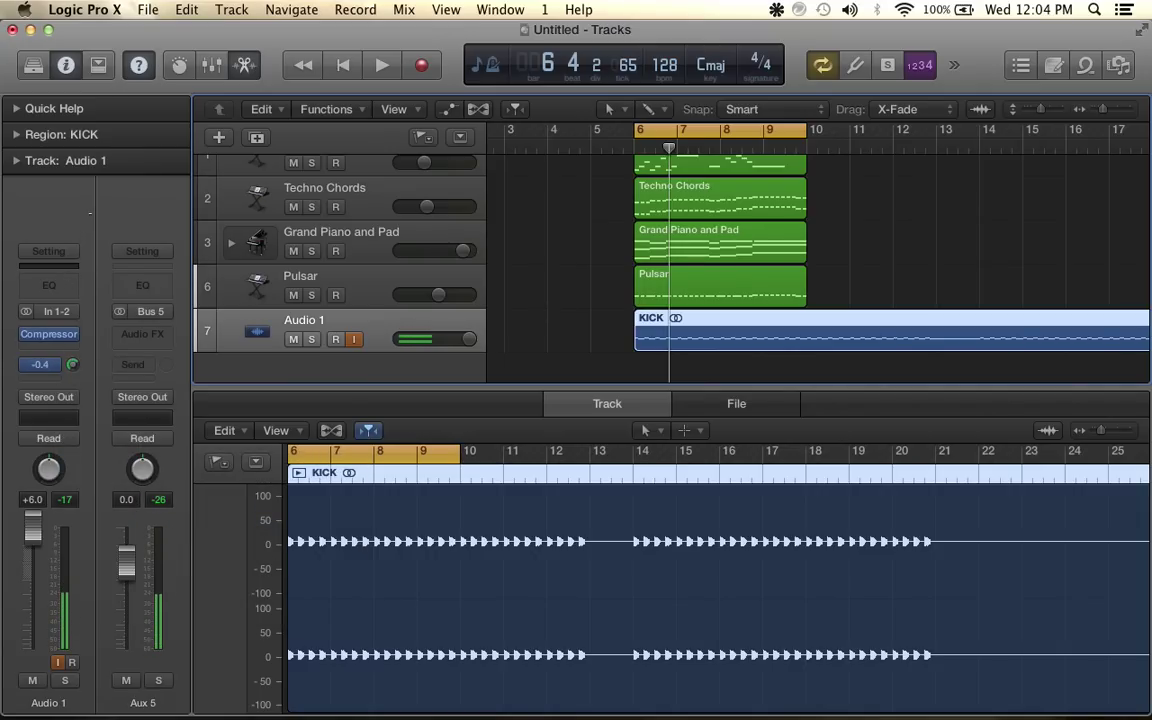
Select the Pulsar track and play the arrangement to check it together with the kick
click(360, 290)
key(space)
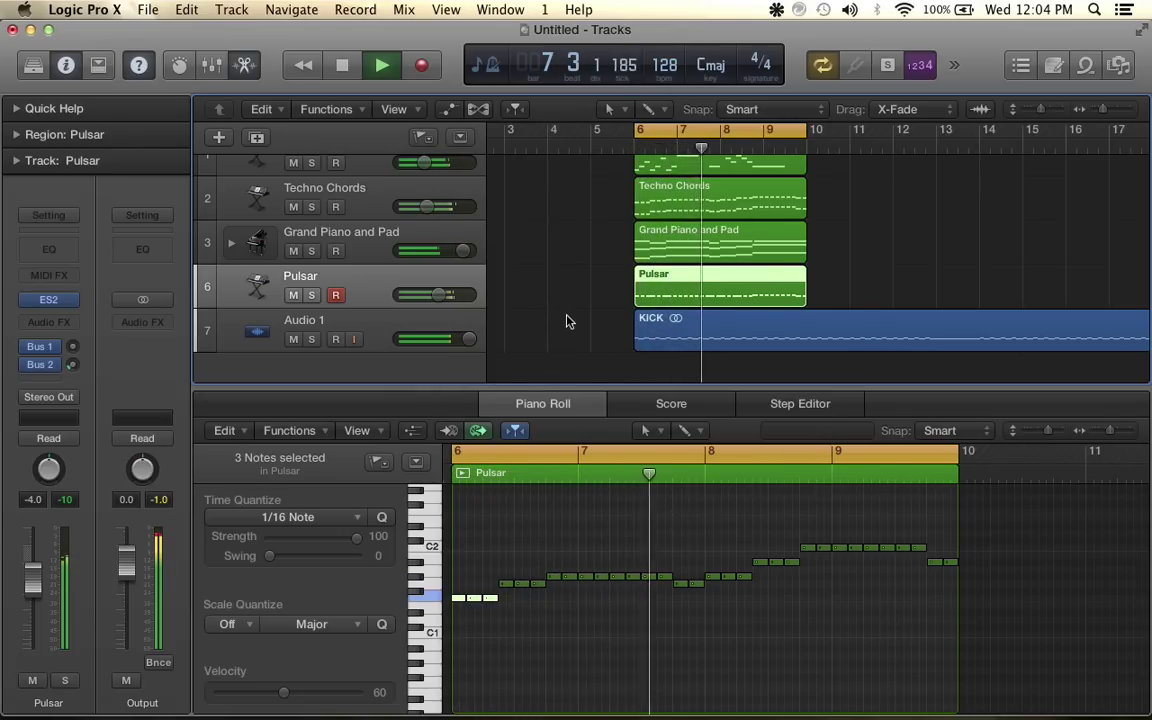
scroll(797, 321, right, 2)
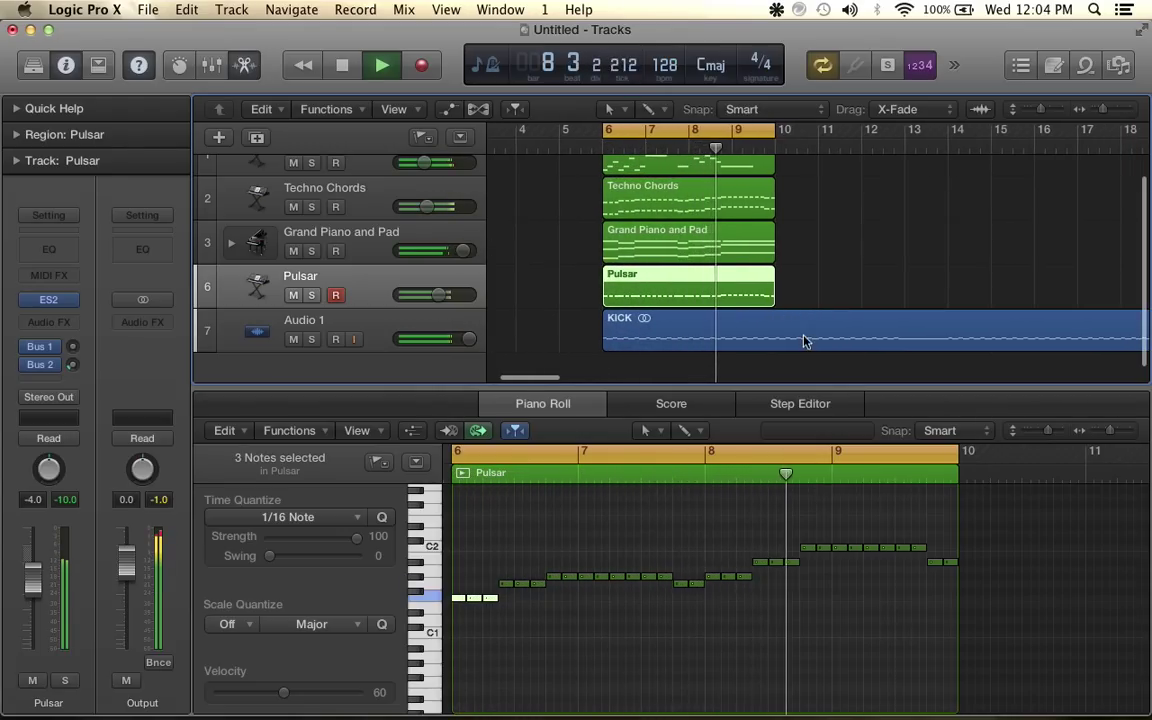
key(space)
Trim the end of the KICK region to bar 10 so it is four bars long, matching the other regions
scroll(799, 327, down, 5)
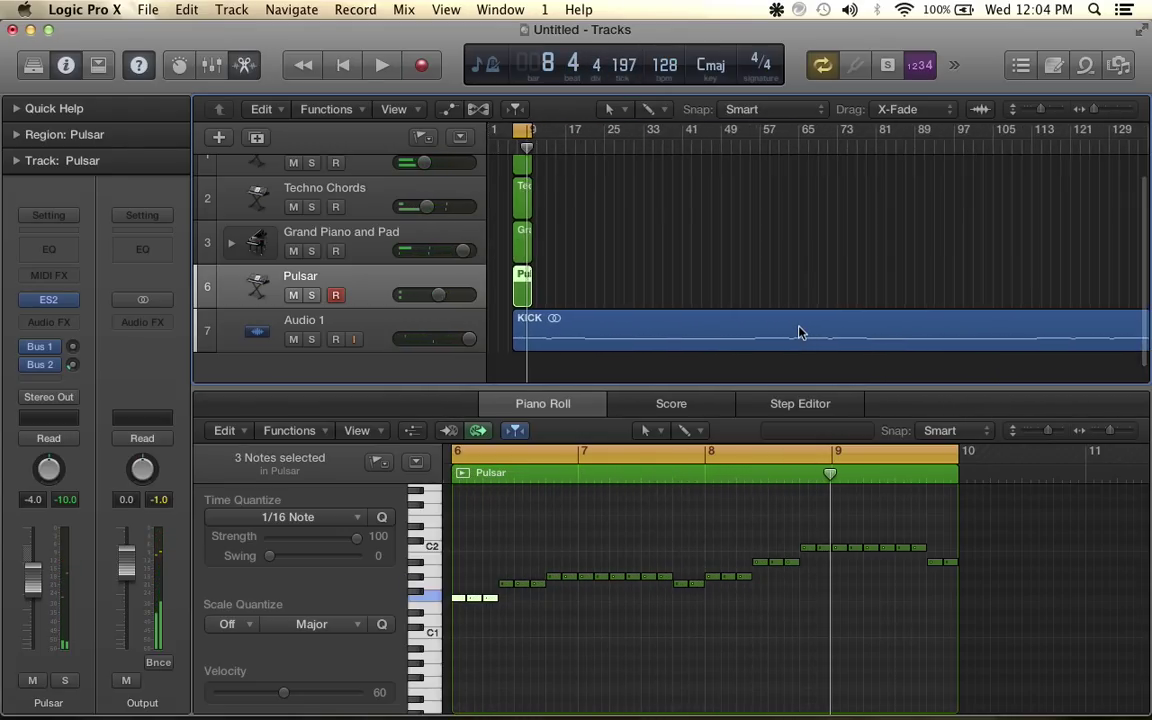
scroll(872, 338, down, 2)
scroll(1035, 338, down, 1)
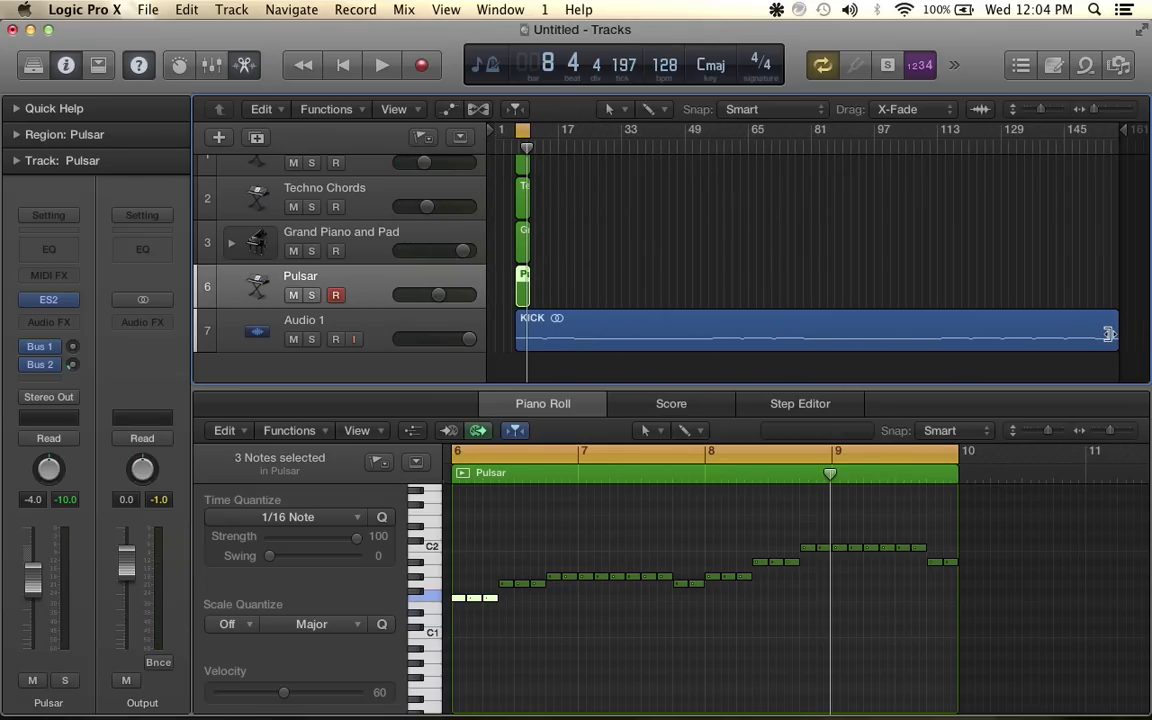
drag(1108, 334, 522, 322)
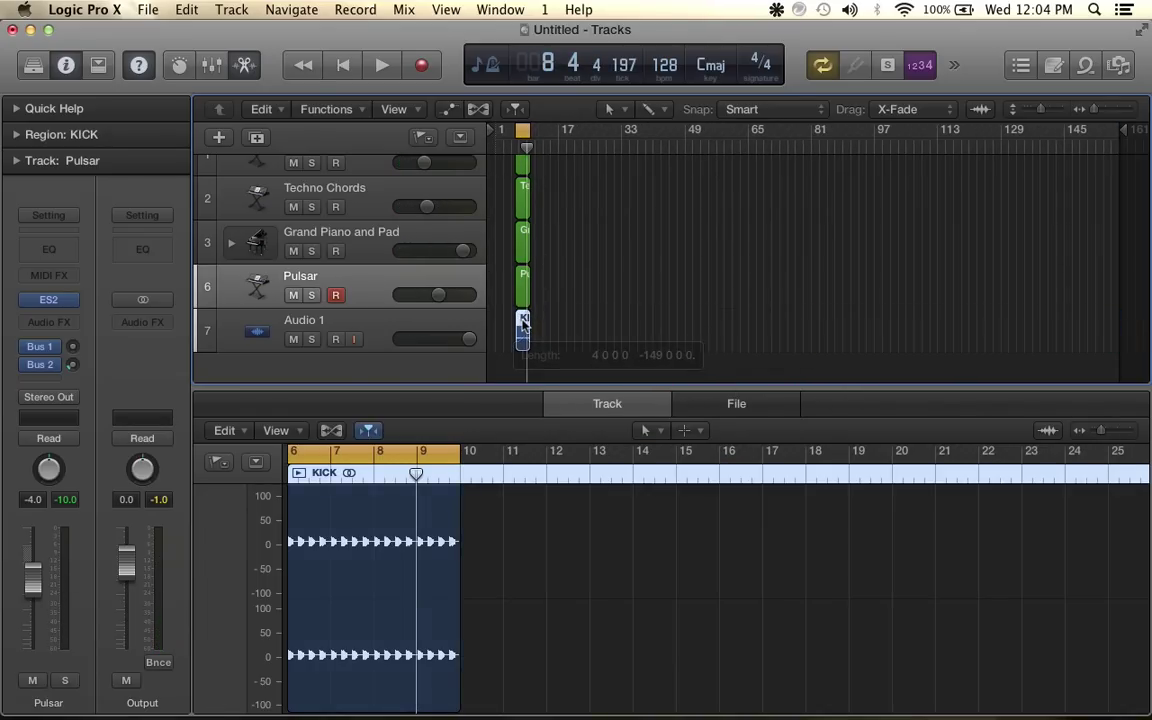
key(z)
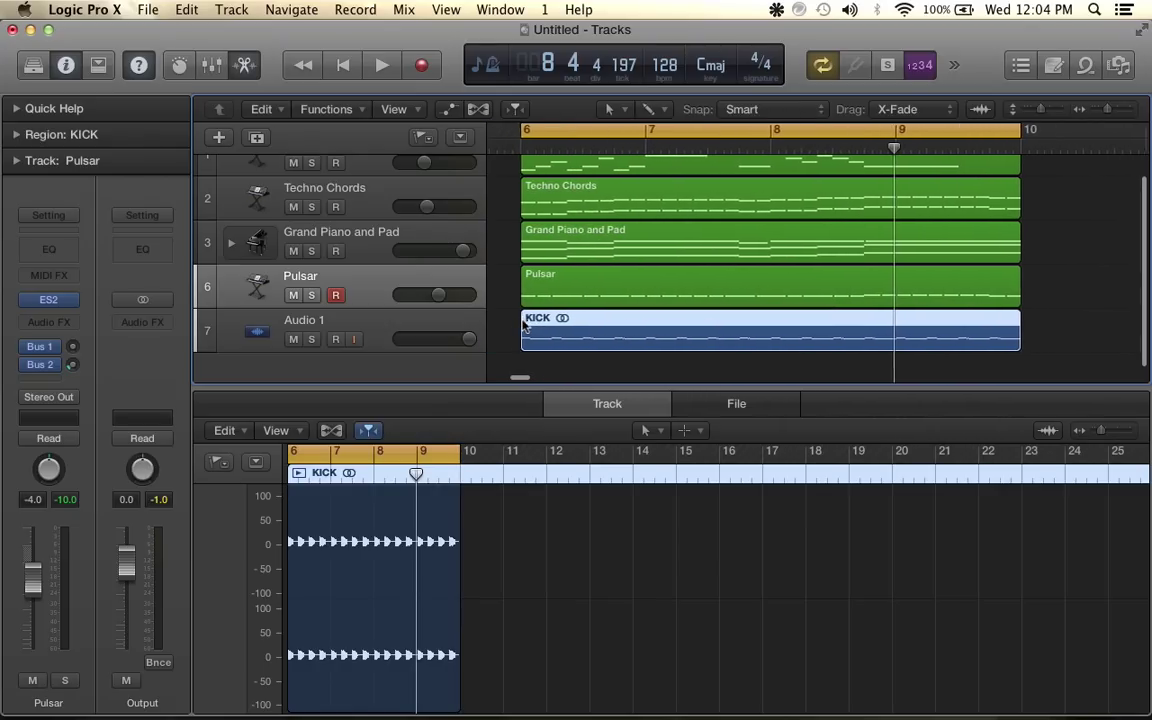
scroll(360, 240, up, 1)
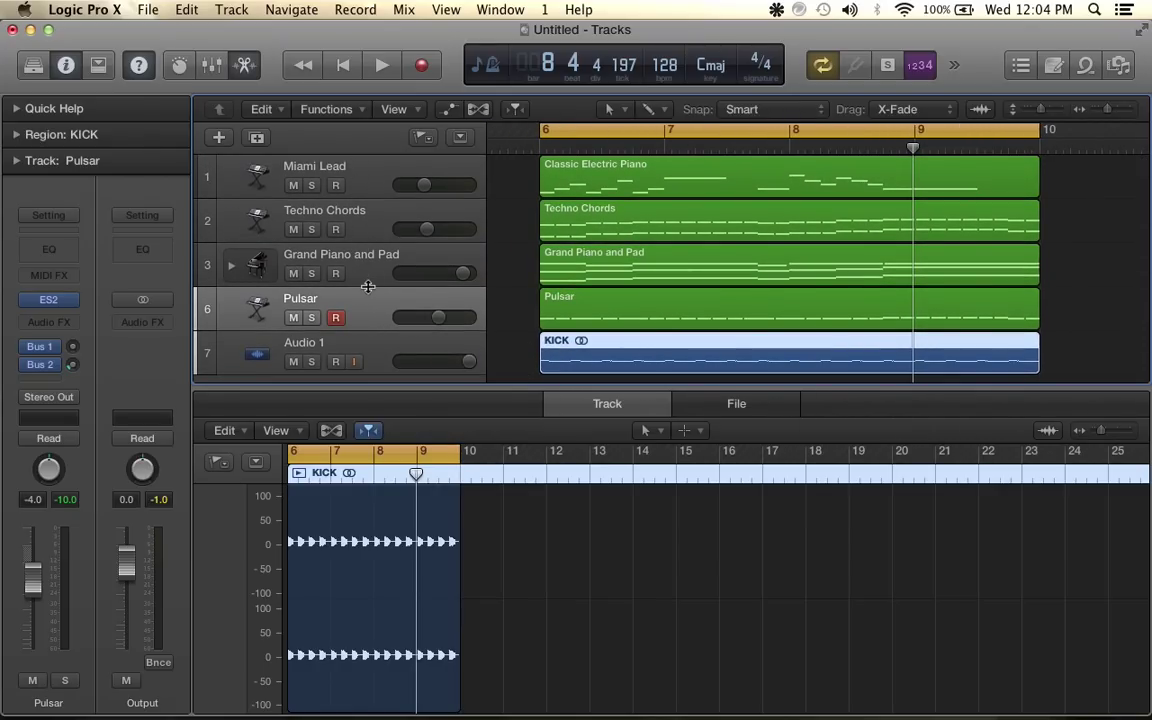
click(1083, 710)
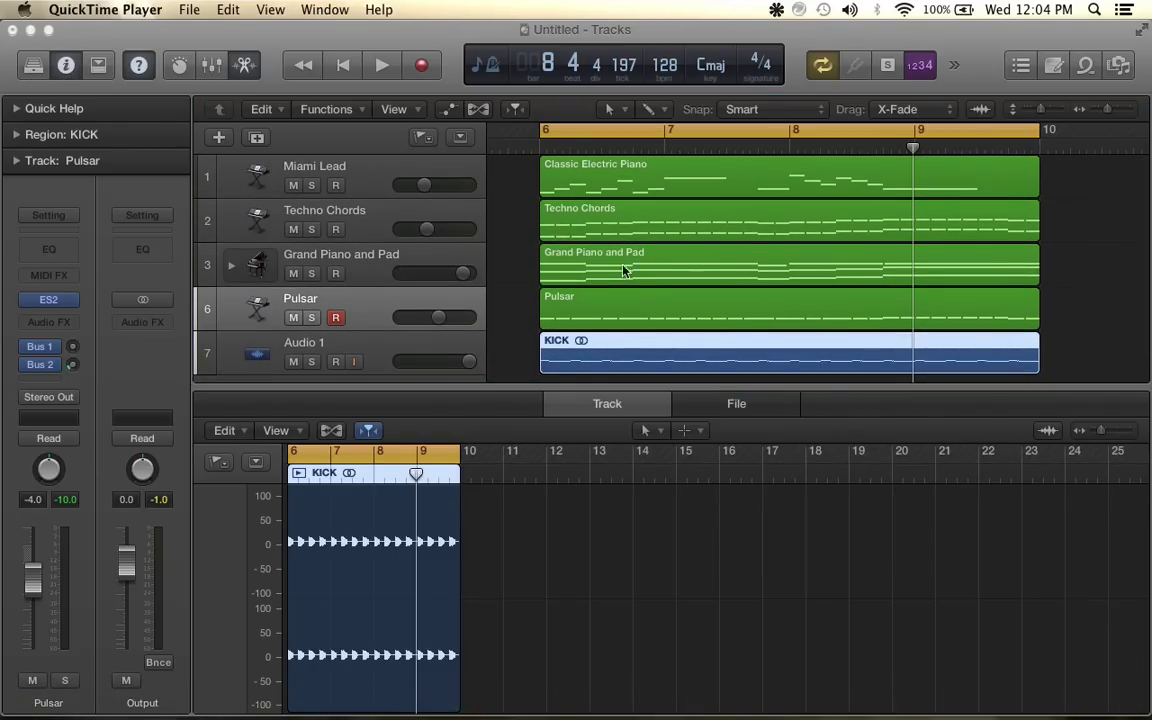
scroll(460, 239, up, 1)
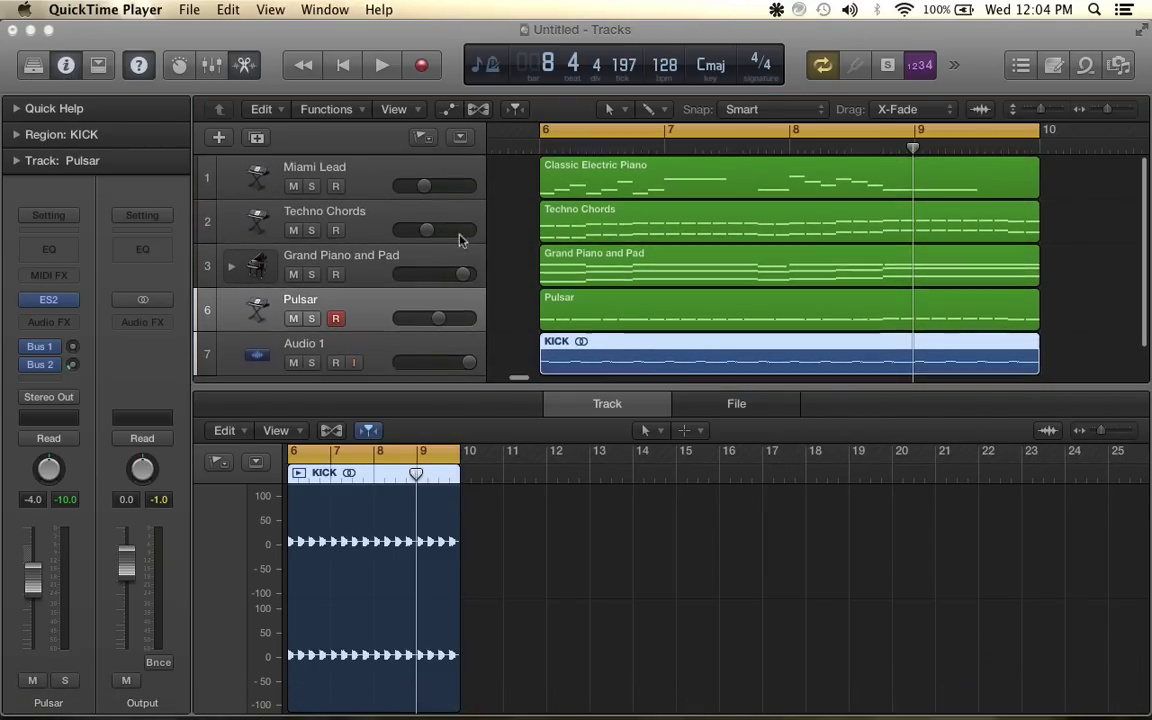
click(362, 184)
click(365, 216)
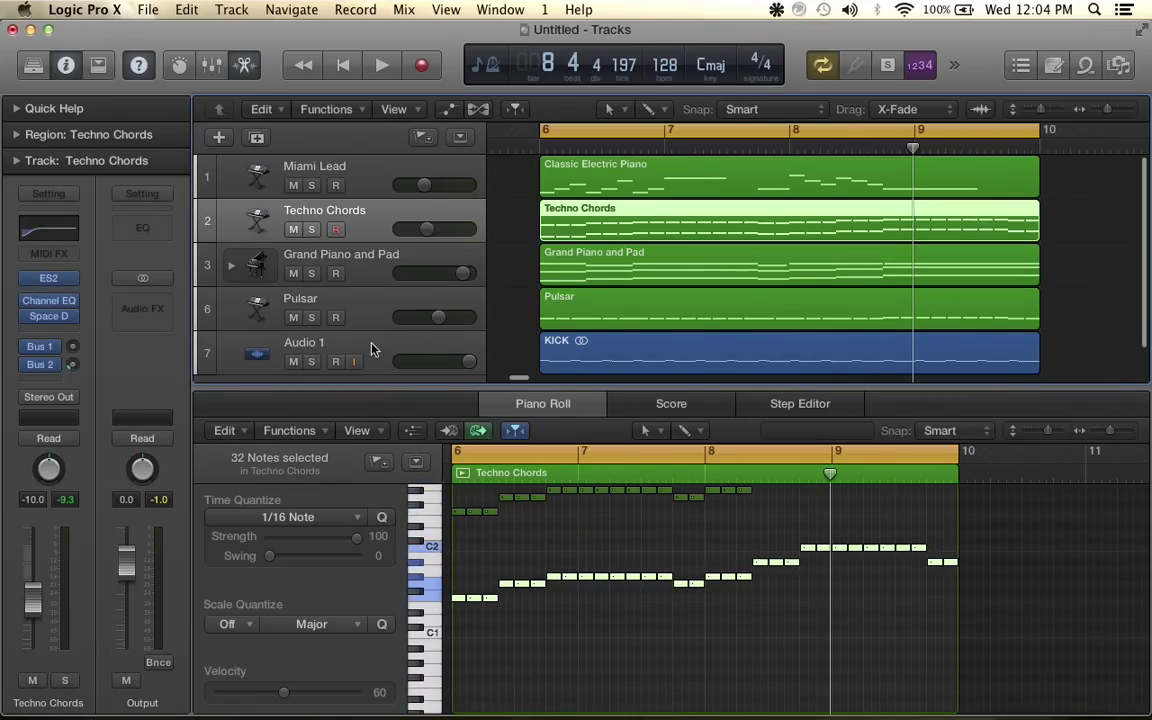
click(367, 317)
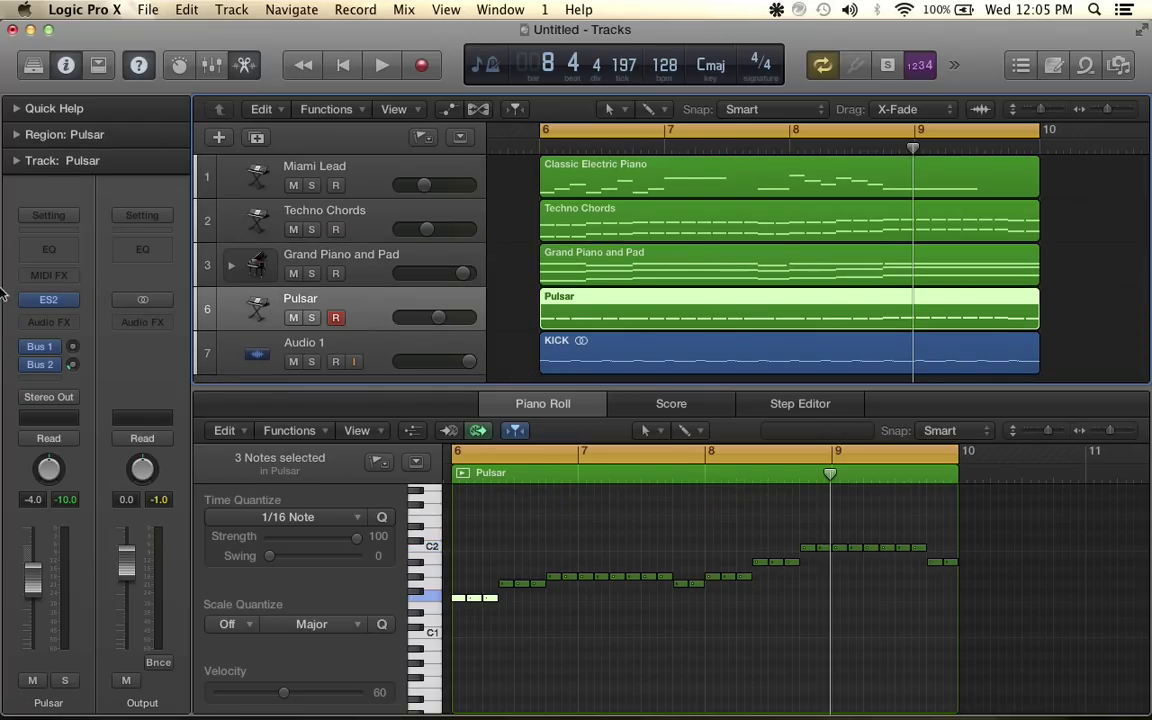
click(68, 322)
mouse_move(85, 396)
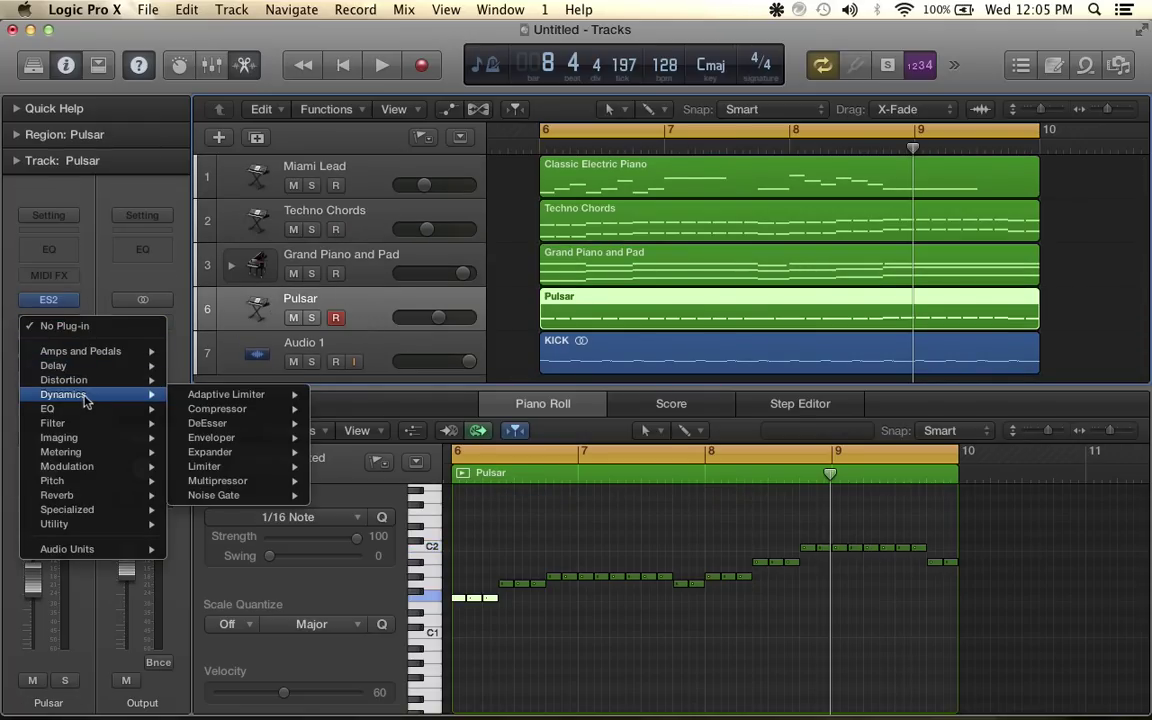
mouse_move(231, 412)
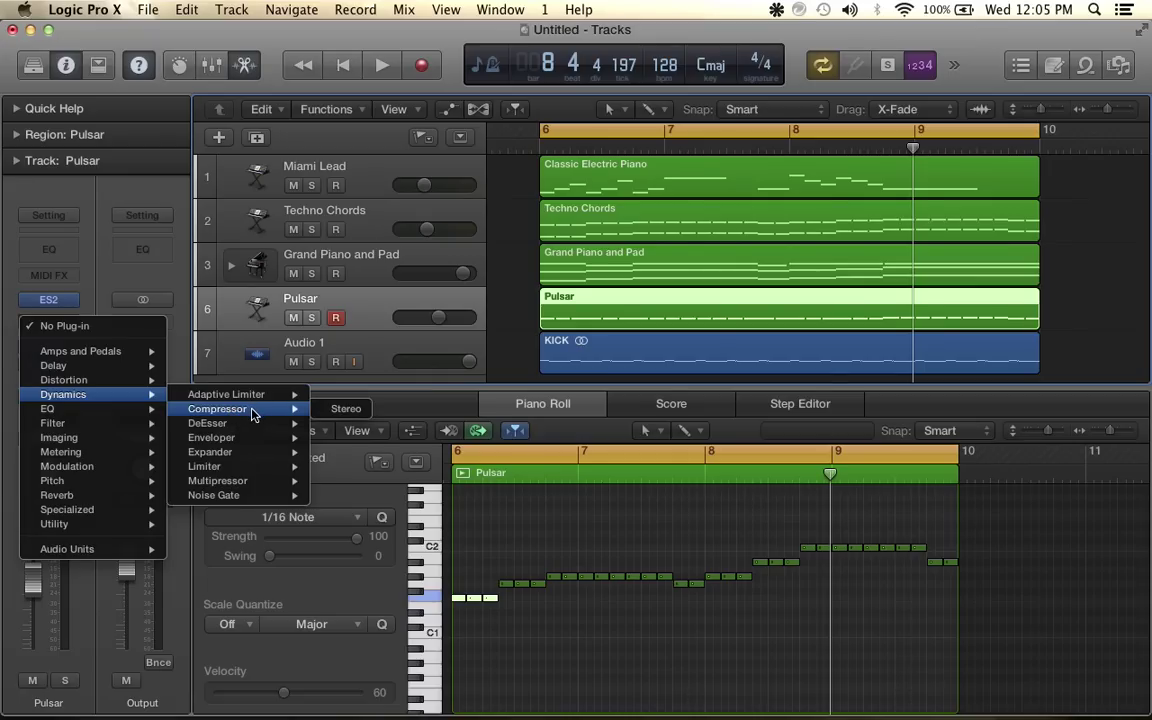
click(368, 328)
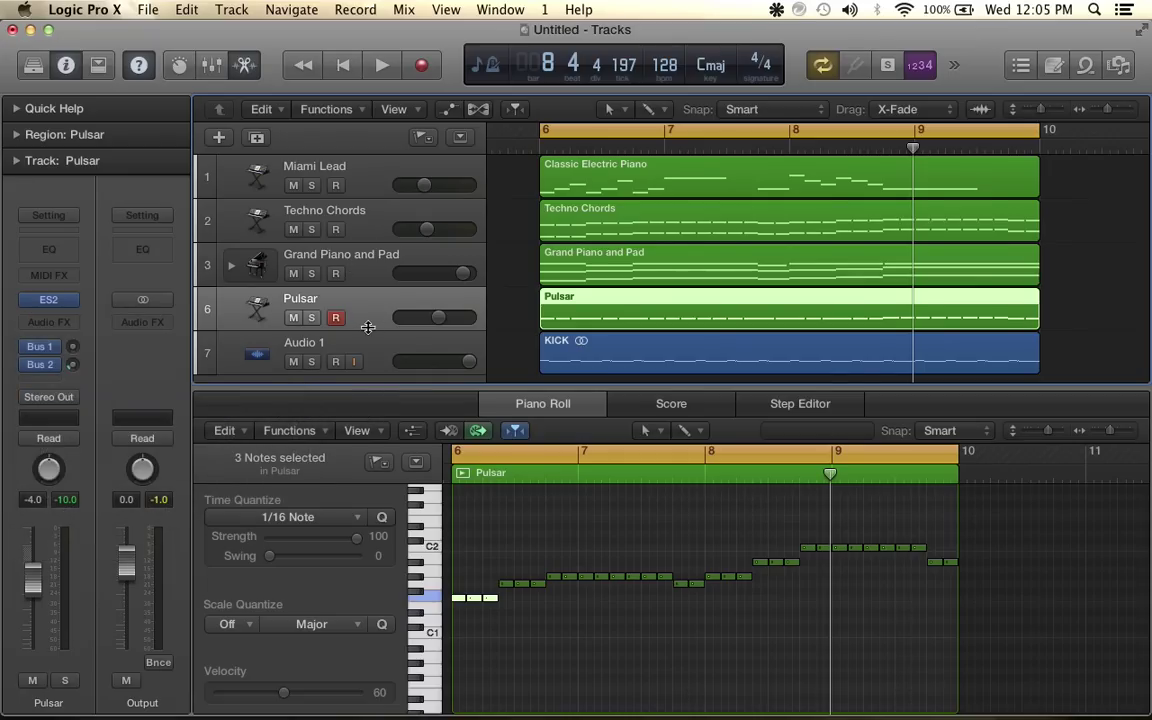
Rename the Pulsar track as bassline and insert a Compressor on its channel strip
double_click(300, 299)
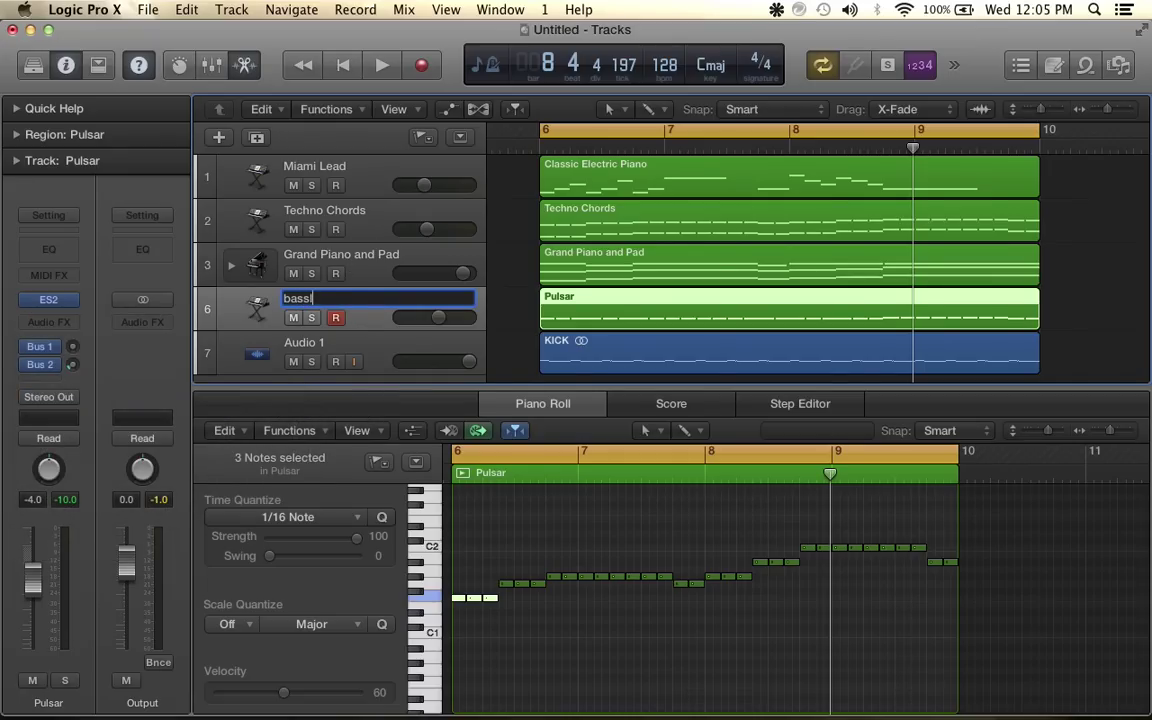
key(Return)
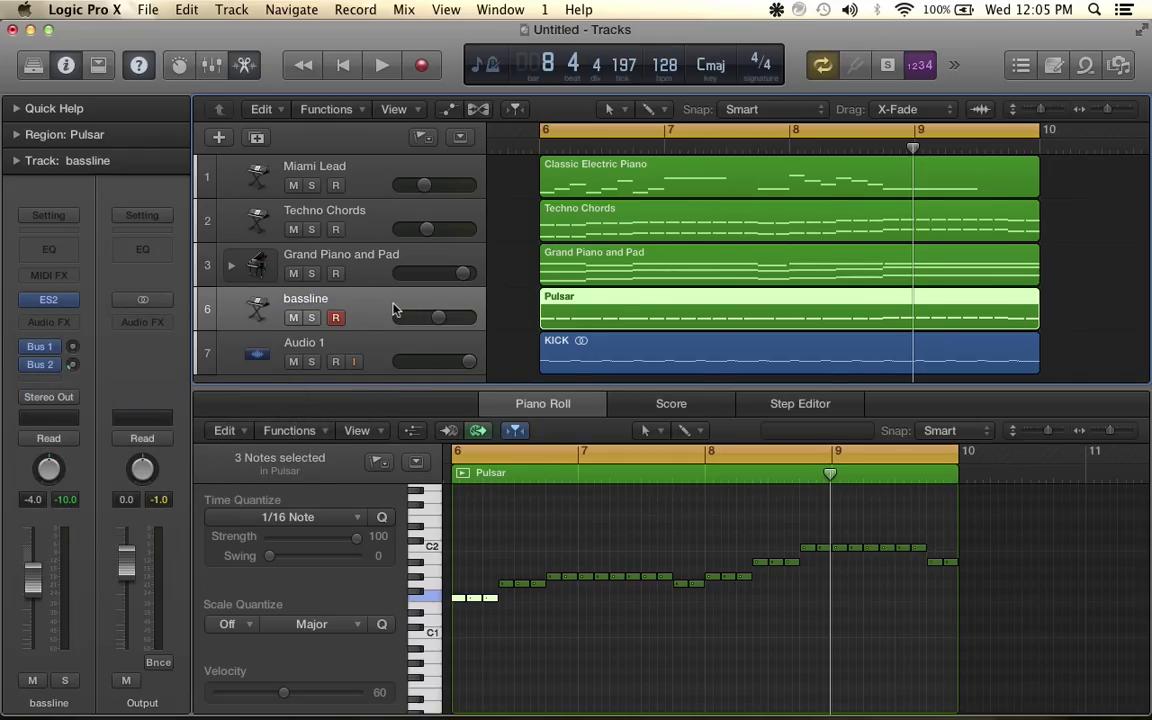
click(73, 325)
mouse_move(95, 394)
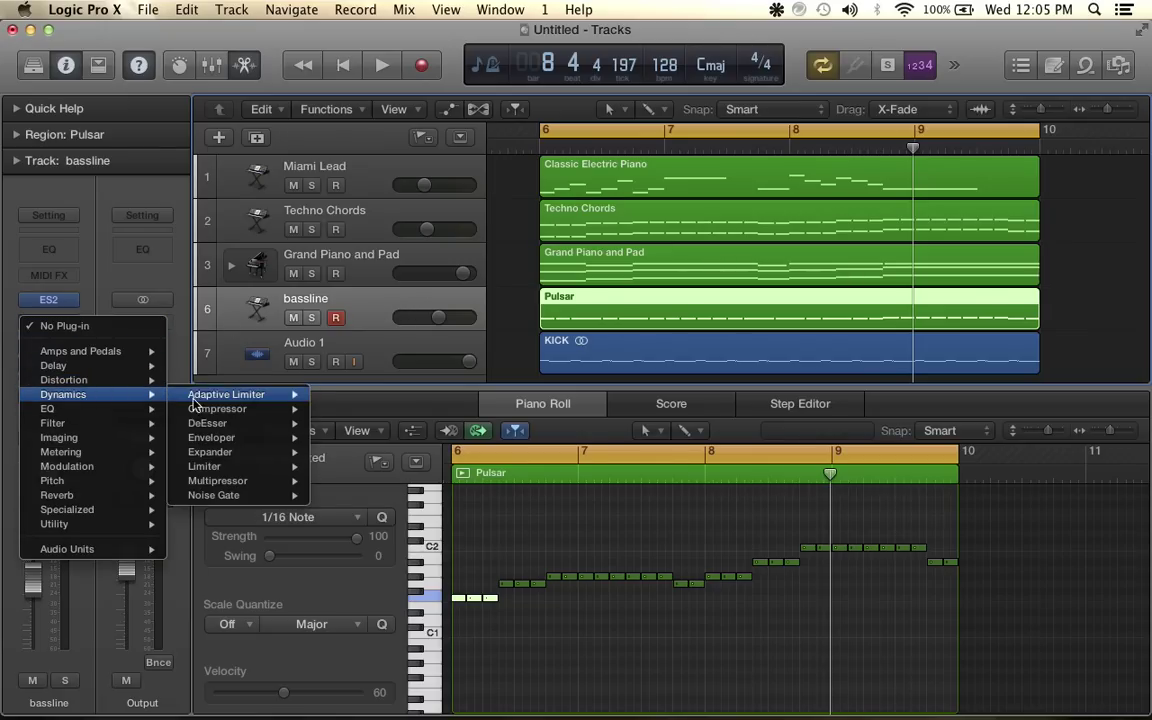
mouse_move(220, 409)
click(330, 409)
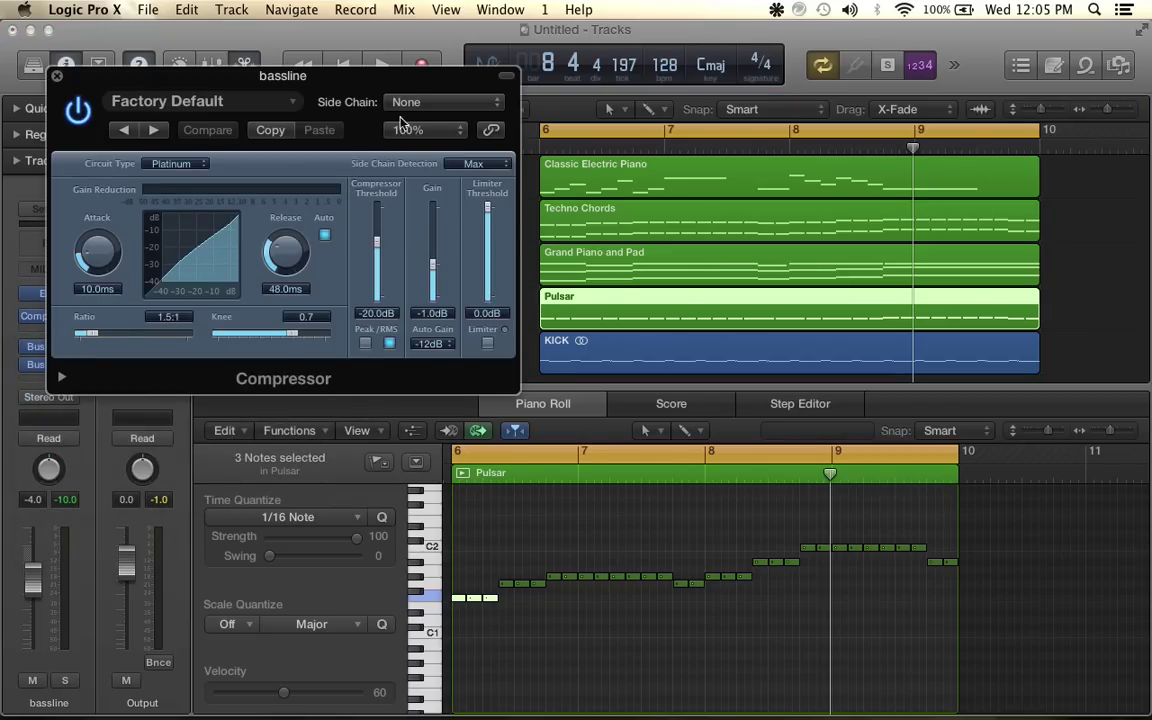
Set the bassline Compressor's side chain to Bus 5 and its ratio to 6.6:1
click(434, 104)
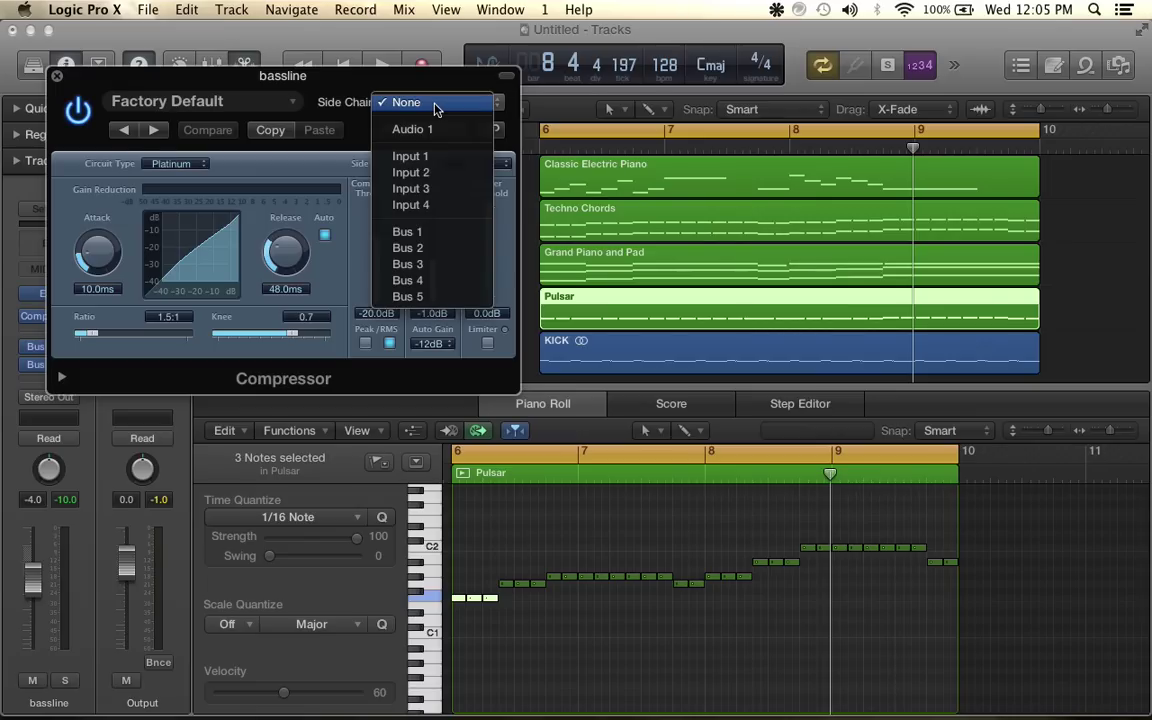
click(412, 297)
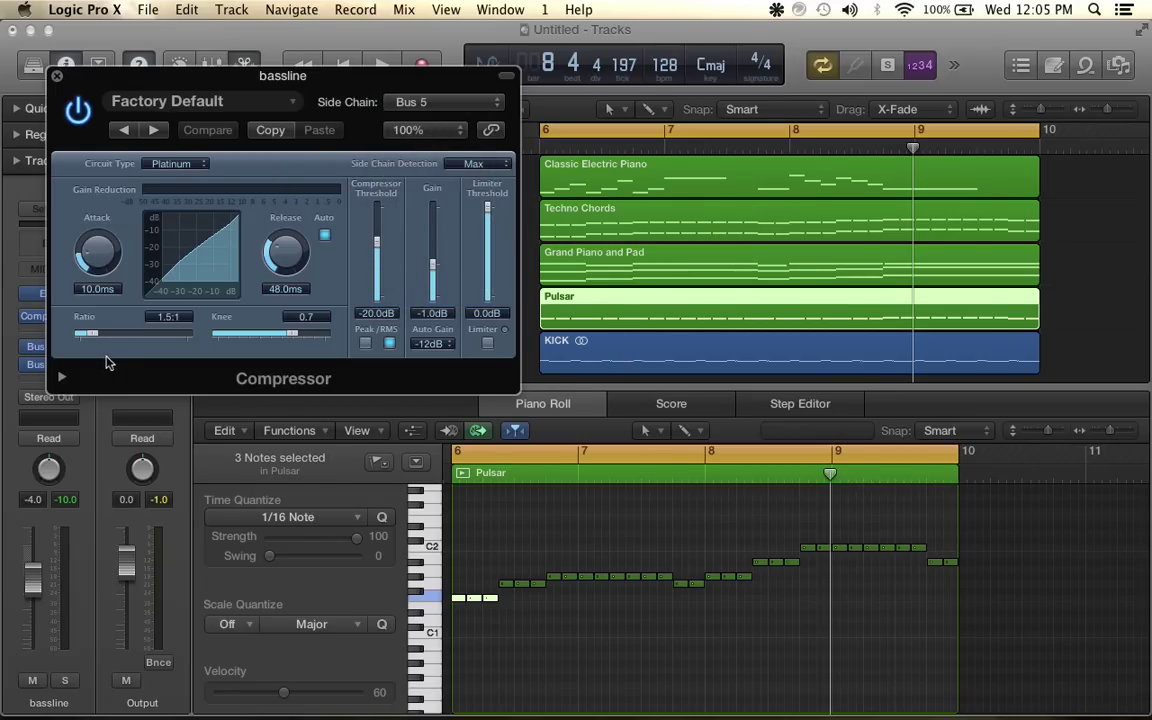
drag(97, 341, 130, 341)
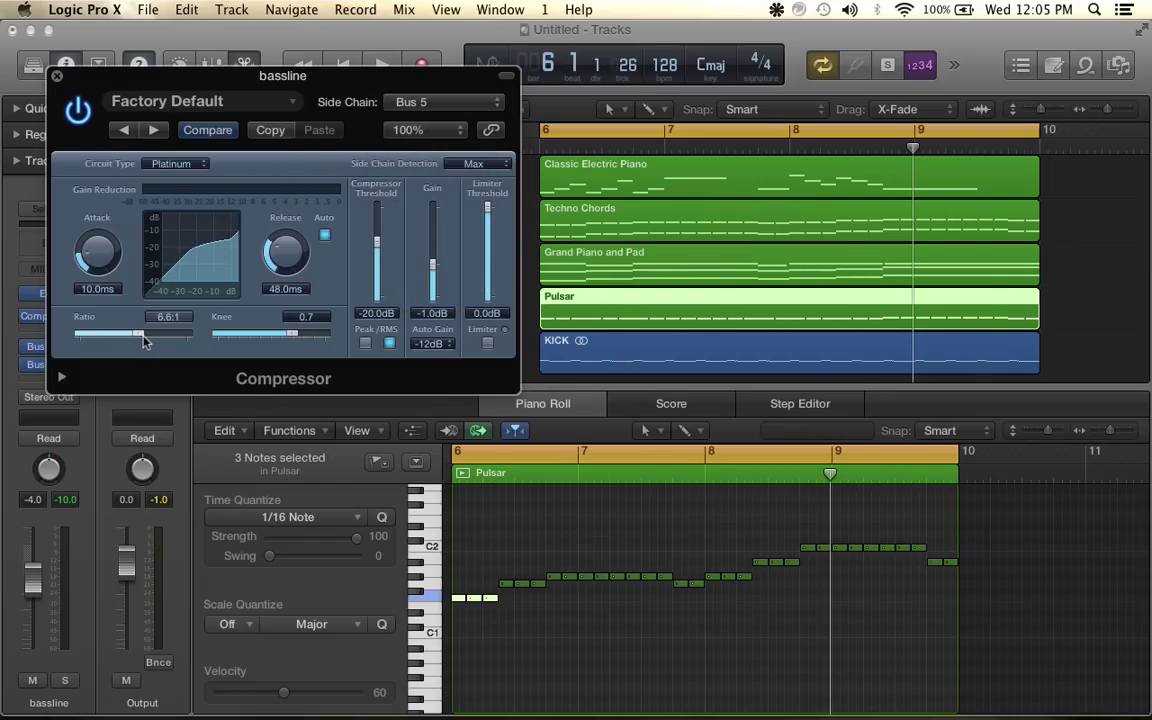
Solo the bassline and Audio 1 tracks
drag(270, 82, 258, 397)
click(312, 317)
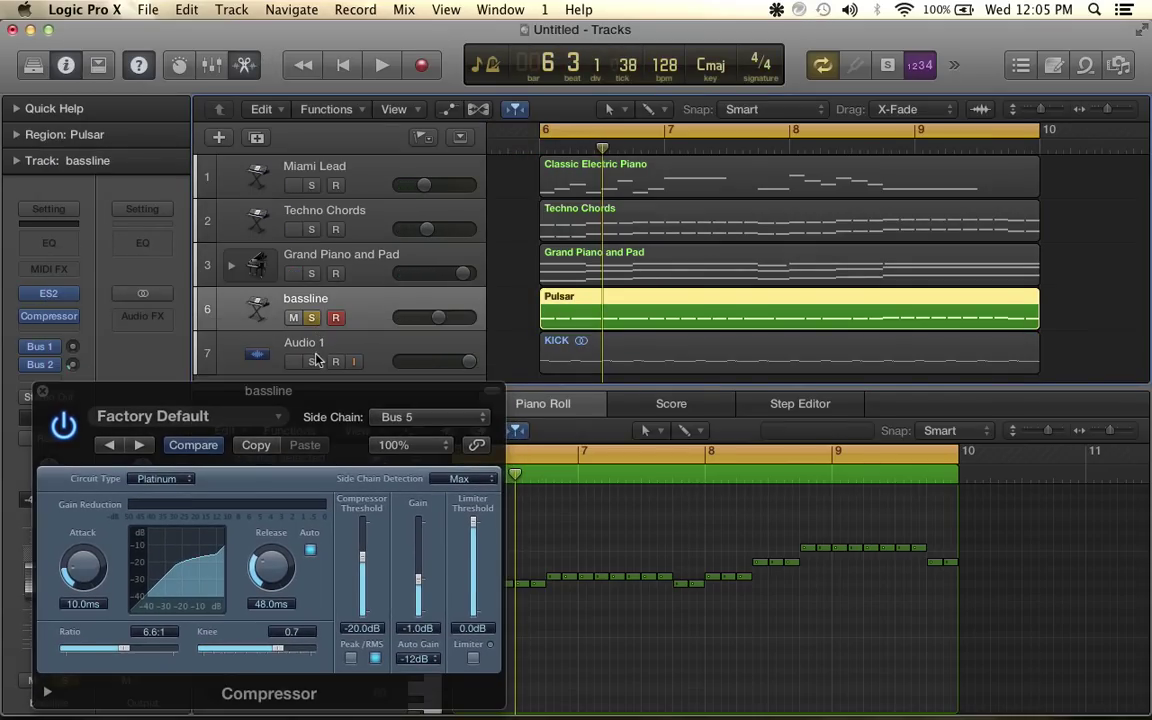
click(313, 361)
Set the bassline Compressor's threshold to -24.0 dB and its gain to -9.0 dB during playback
drag(340, 392, 422, 130)
key(space)
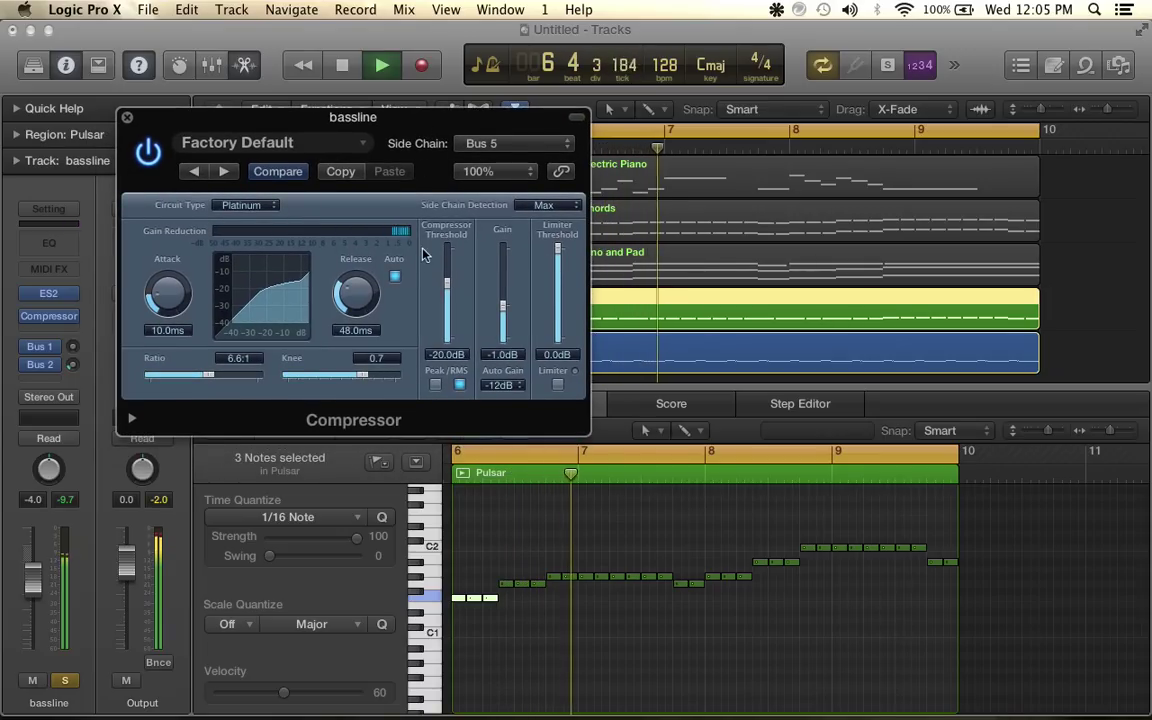
drag(452, 288, 504, 326)
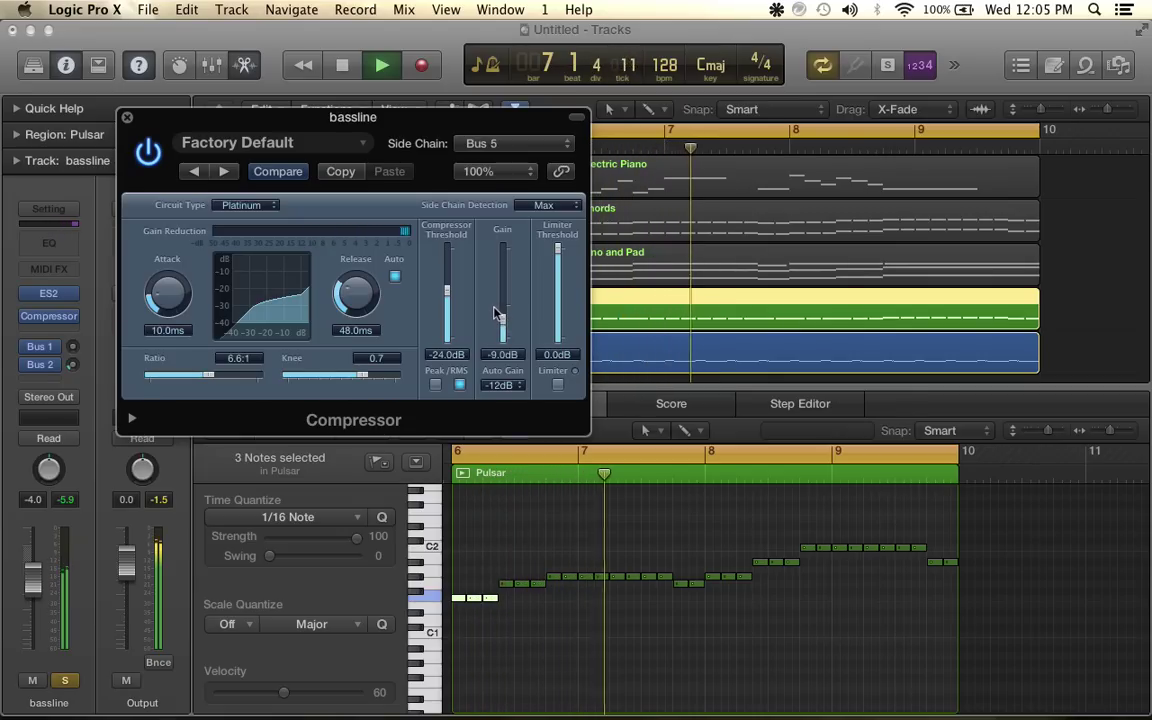
key(space)
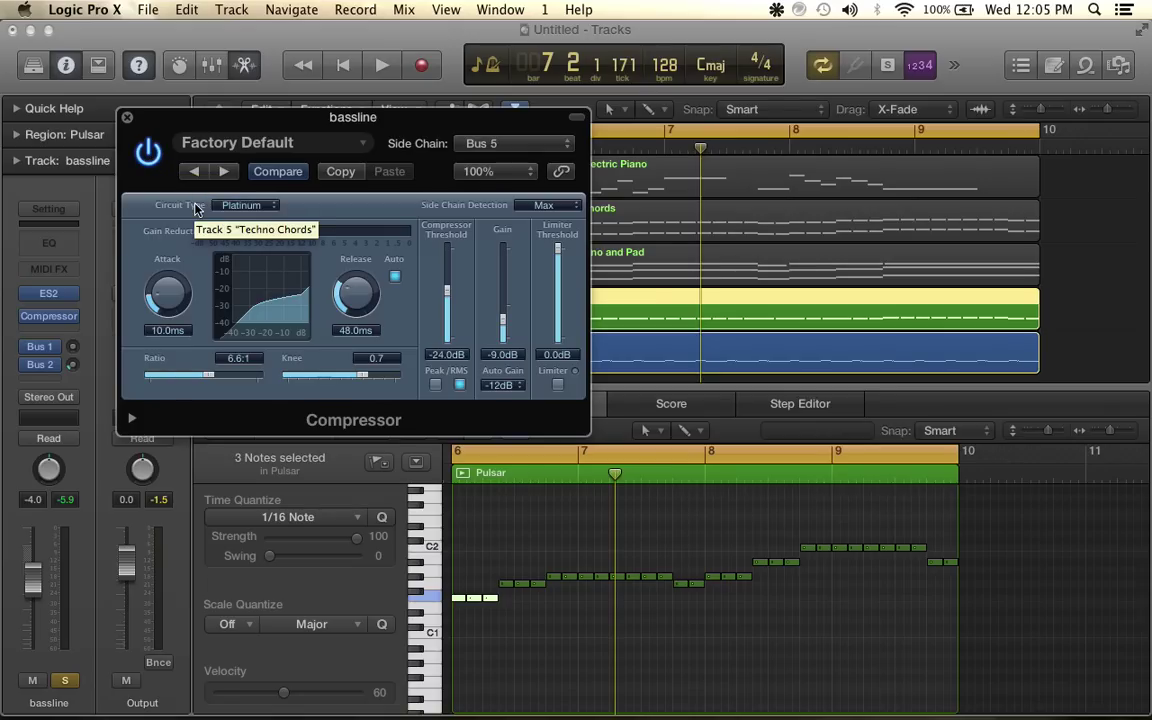
Compare the bassline and kick playback with the Compressor bypassed and with it switched back on
click(150, 158)
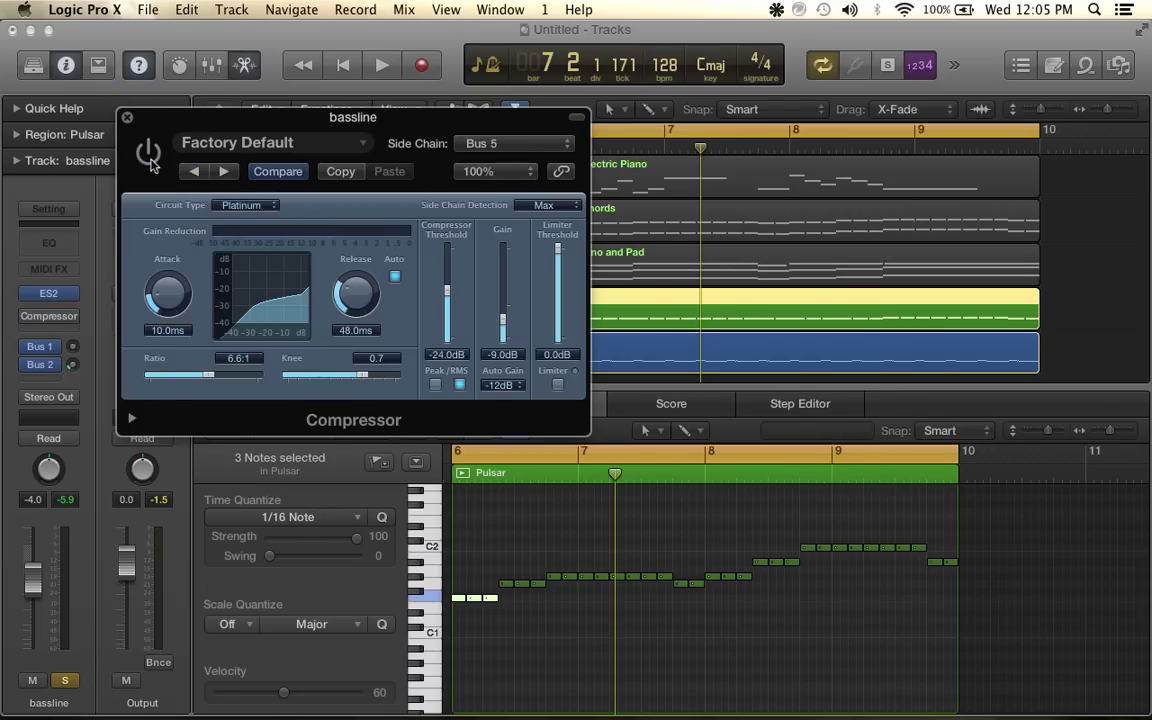
key(space)
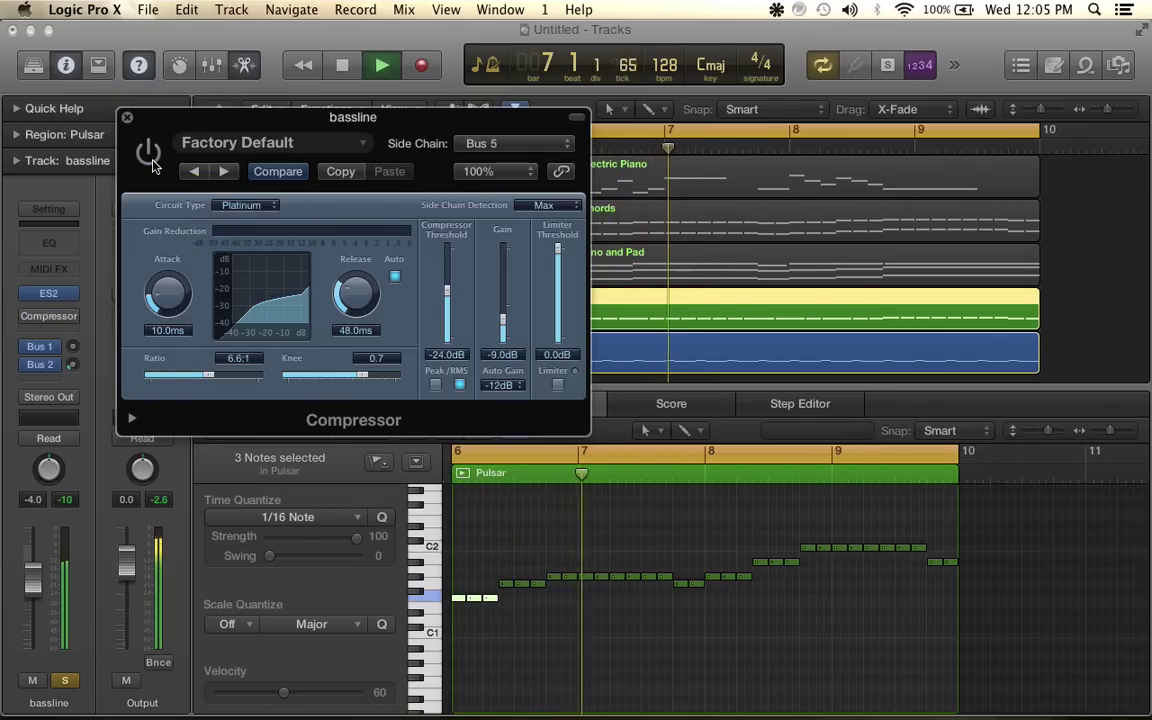
key(space)
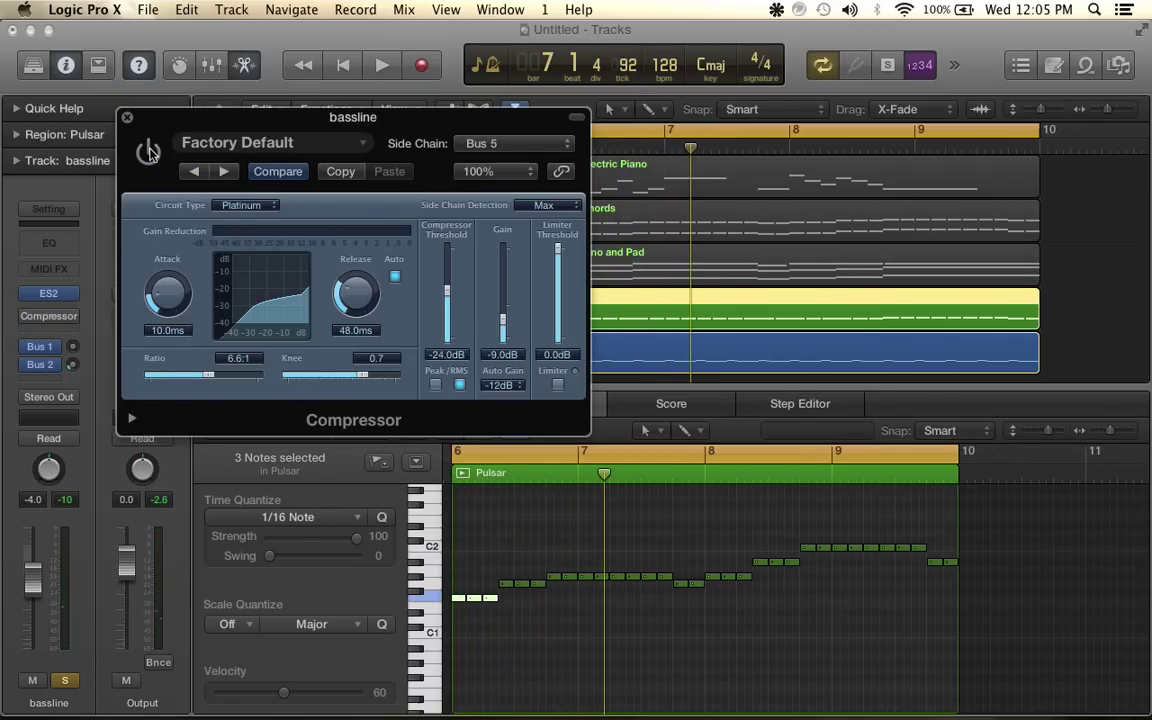
click(148, 152)
key(space)
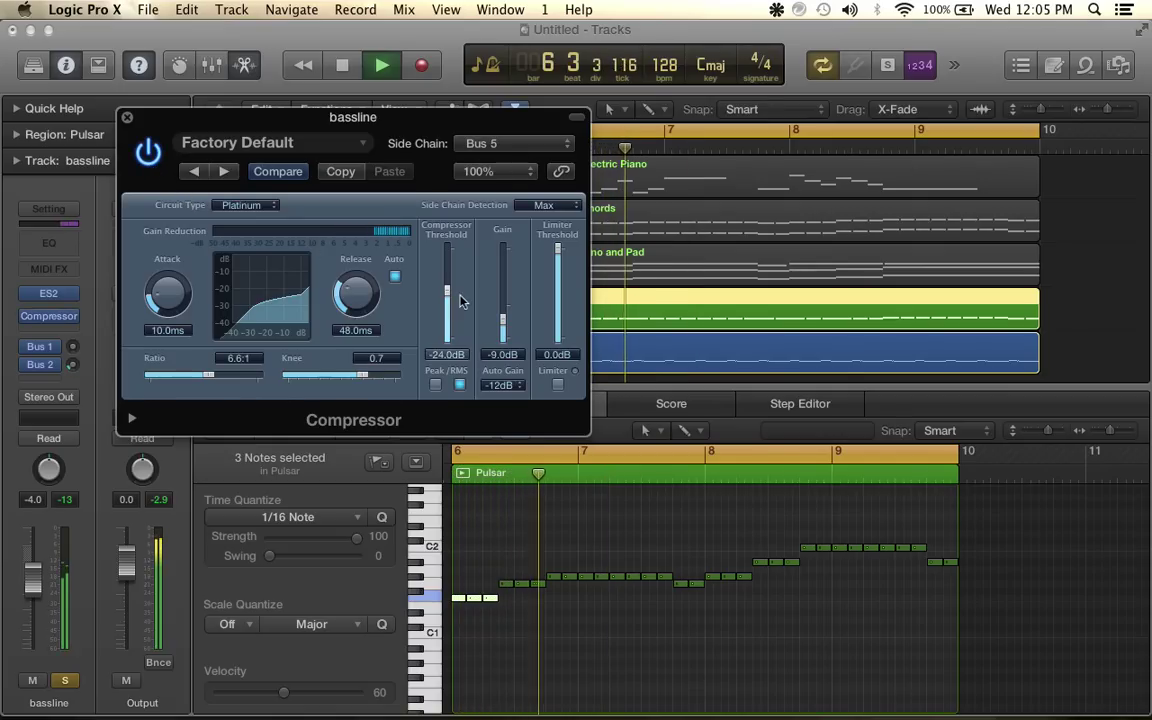
key(space)
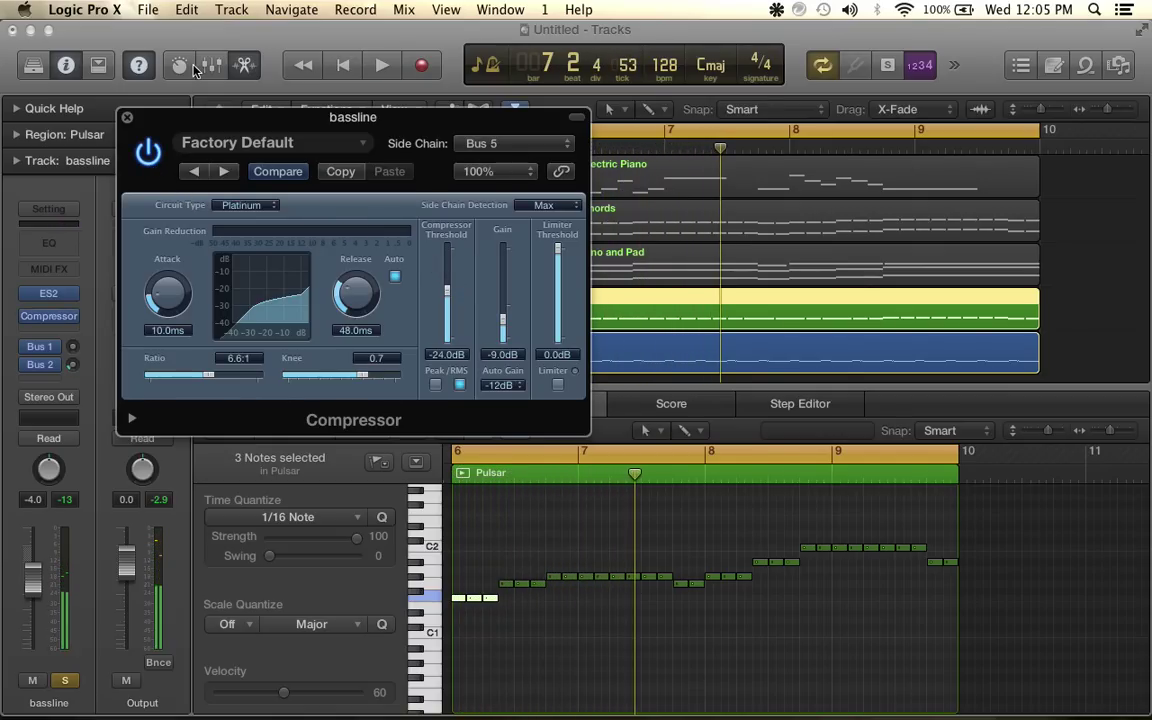
Close the bassline Compressor window and unsolo the bassline and Audio 1 tracks
click(127, 119)
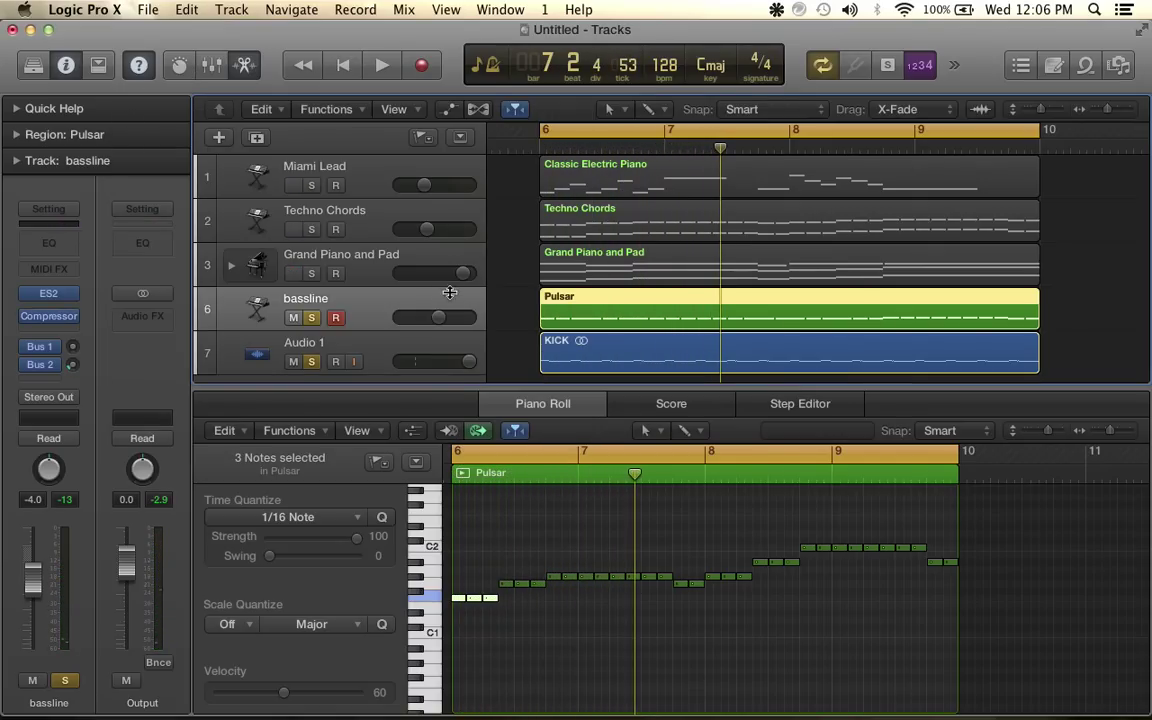
click(312, 318)
click(312, 364)
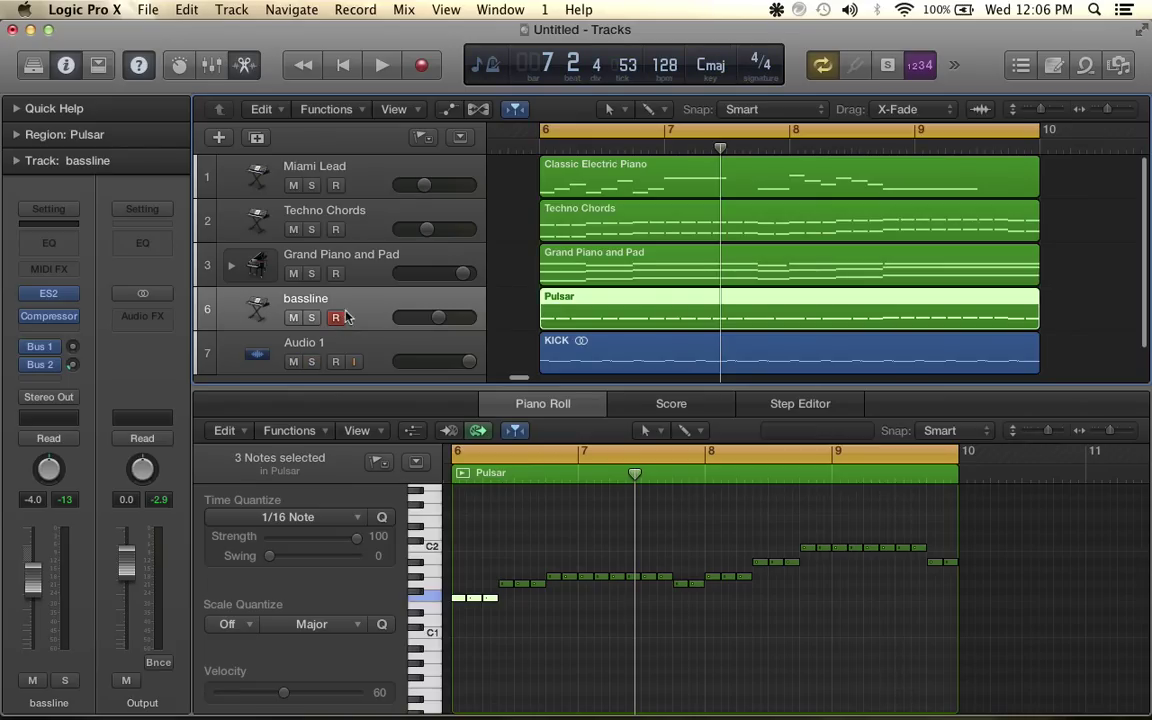
Select the Techno Chords track and solo it together with Audio 1
click(363, 222)
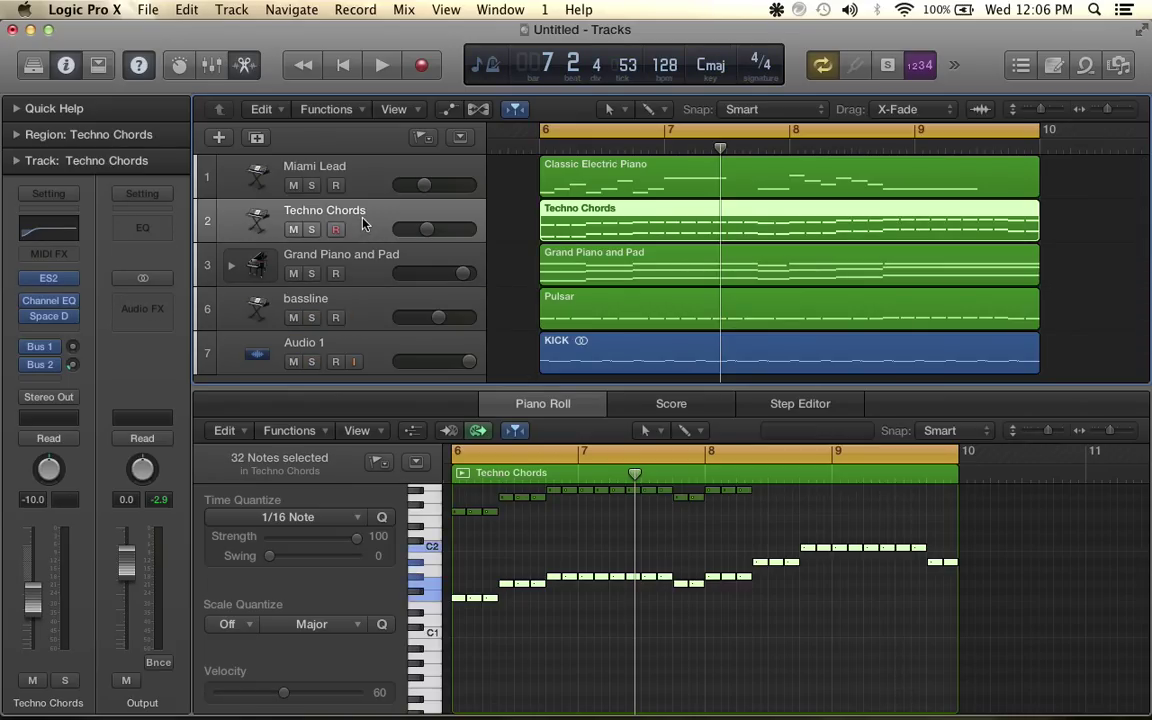
click(312, 229)
click(312, 362)
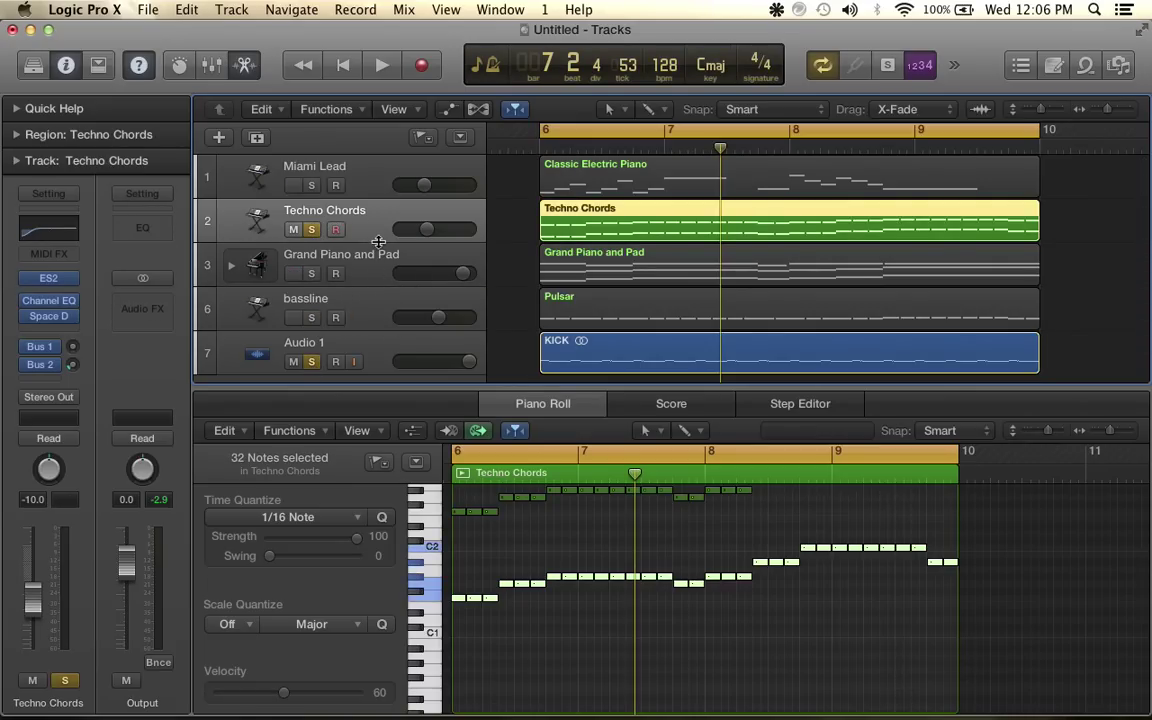
Add a dynamics plug-in in the empty insert slot below Space D on the Techno Chords track
click(50, 333)
mouse_move(63, 404)
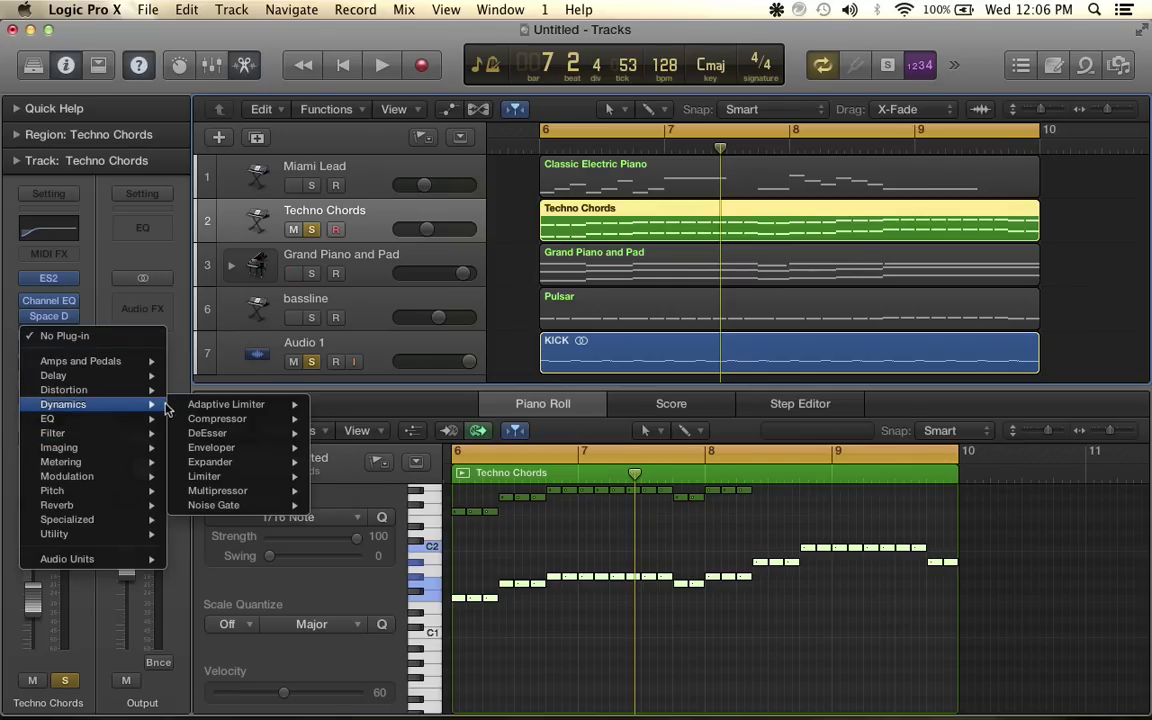
Add a Compressor to the Techno Chords track and set its side chain input to Bus 5
mouse_move(230, 419)
click(337, 421)
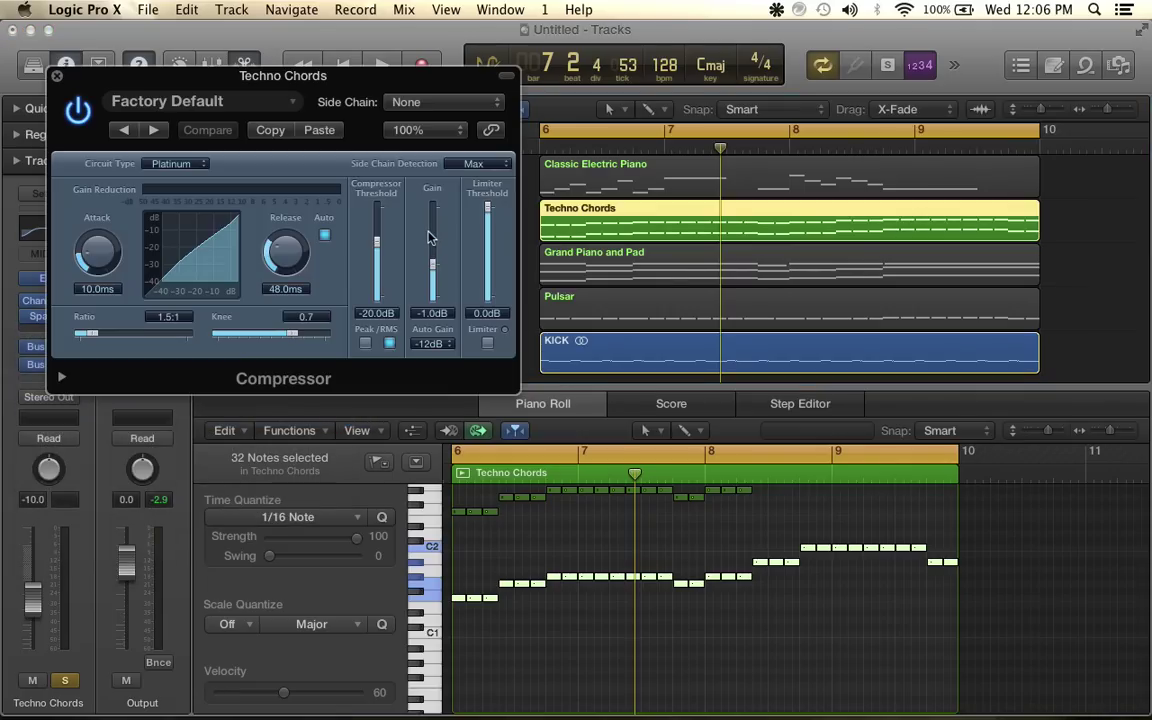
click(445, 103)
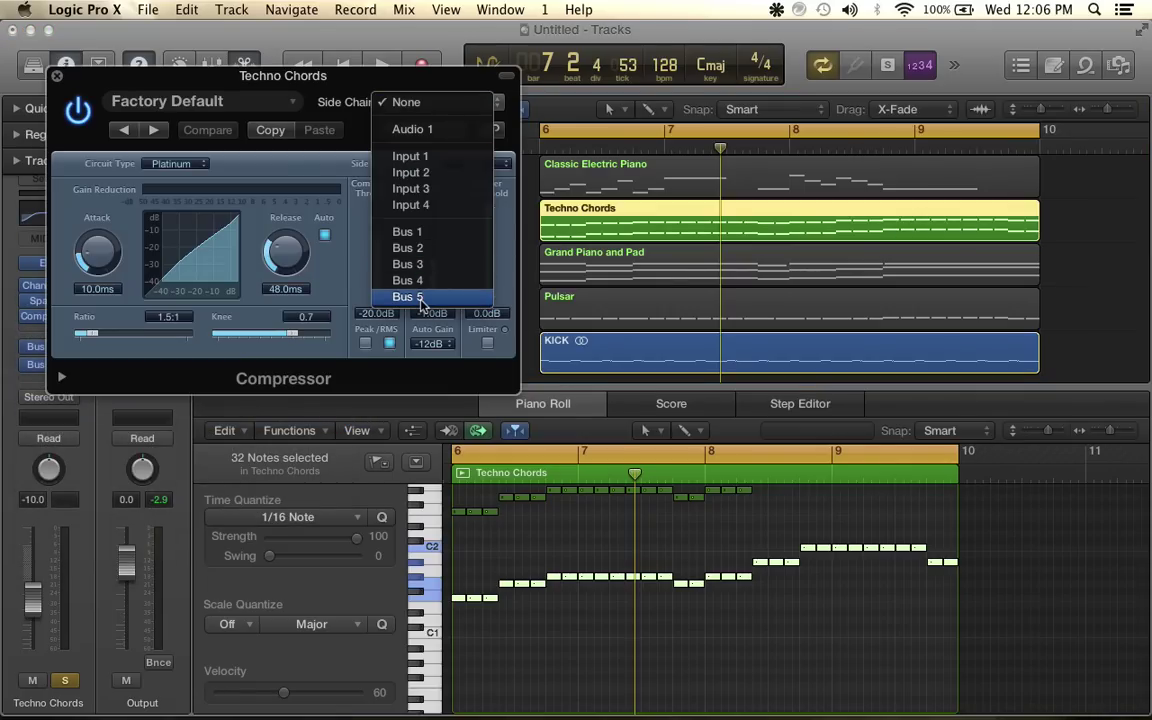
click(458, 299)
Set the Techno Chords compressor's ratio to 9.4:1 and threshold to -24.5 dB while auditioning the loop, and close the compressor
key(space)
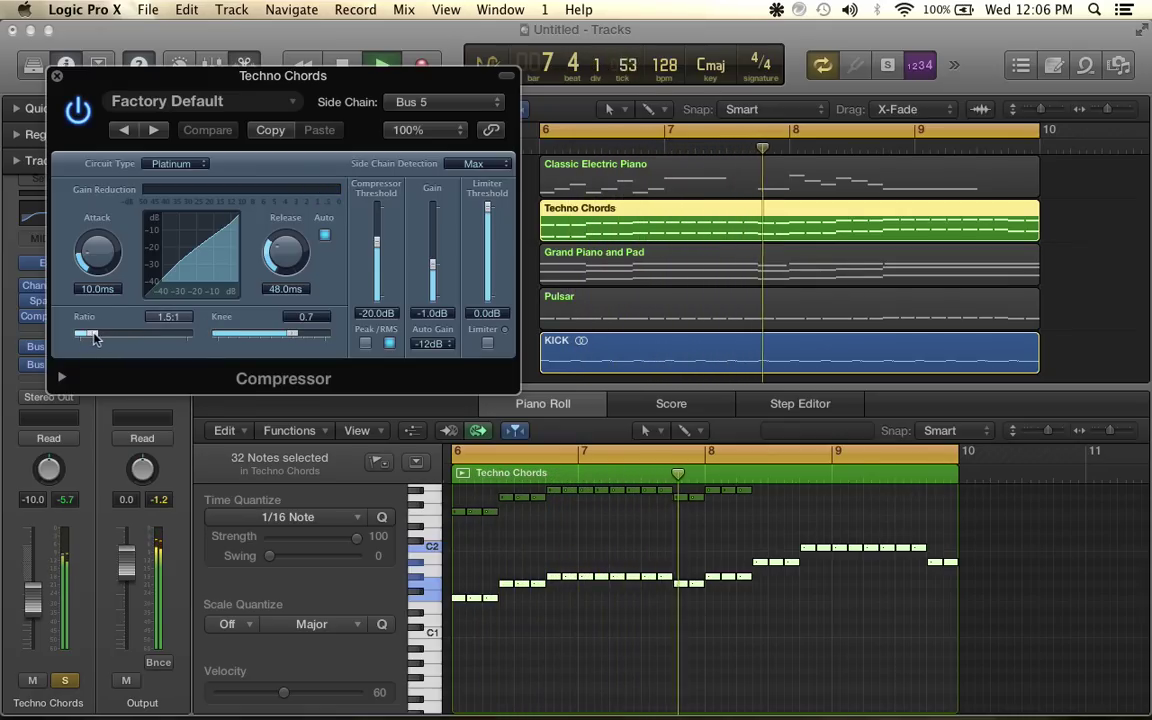
drag(120, 334, 126, 336)
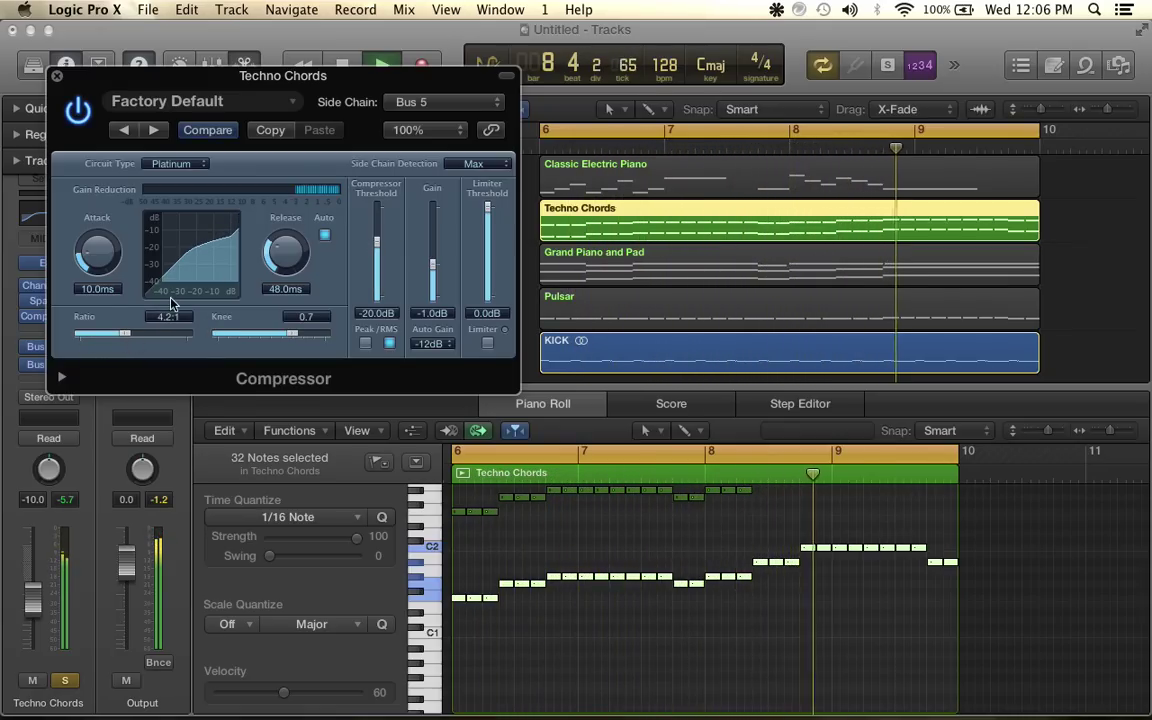
drag(127, 337, 152, 337)
drag(377, 243, 378, 255)
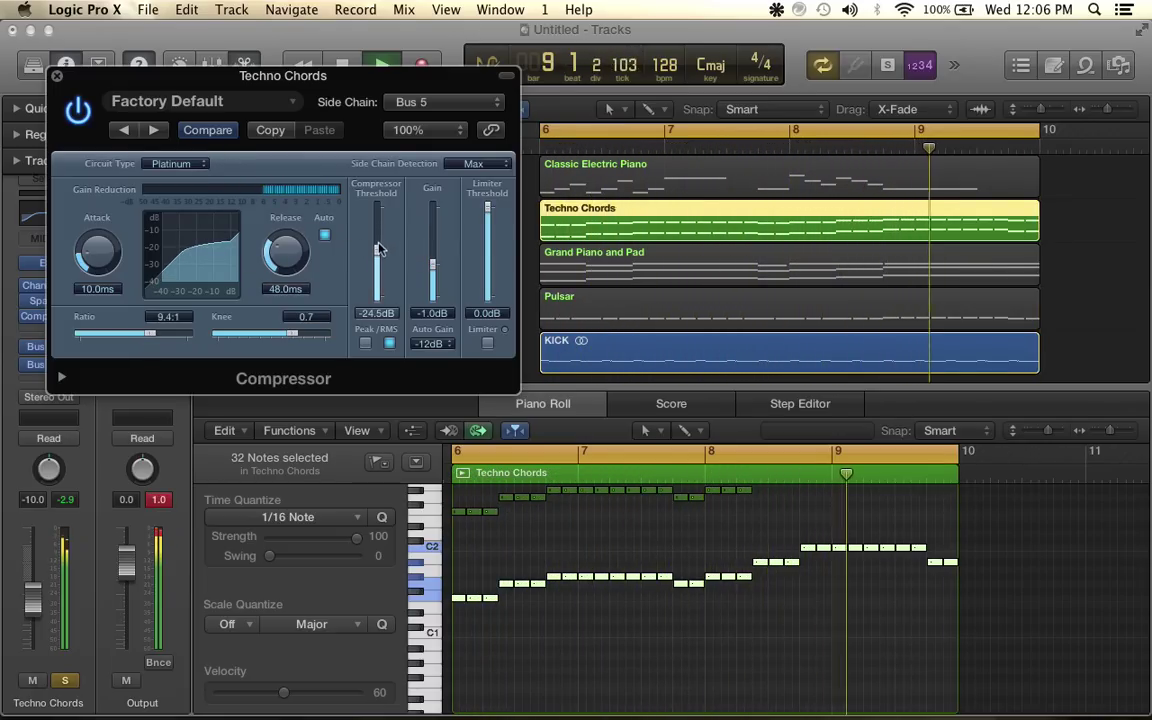
drag(378, 245, 379, 255)
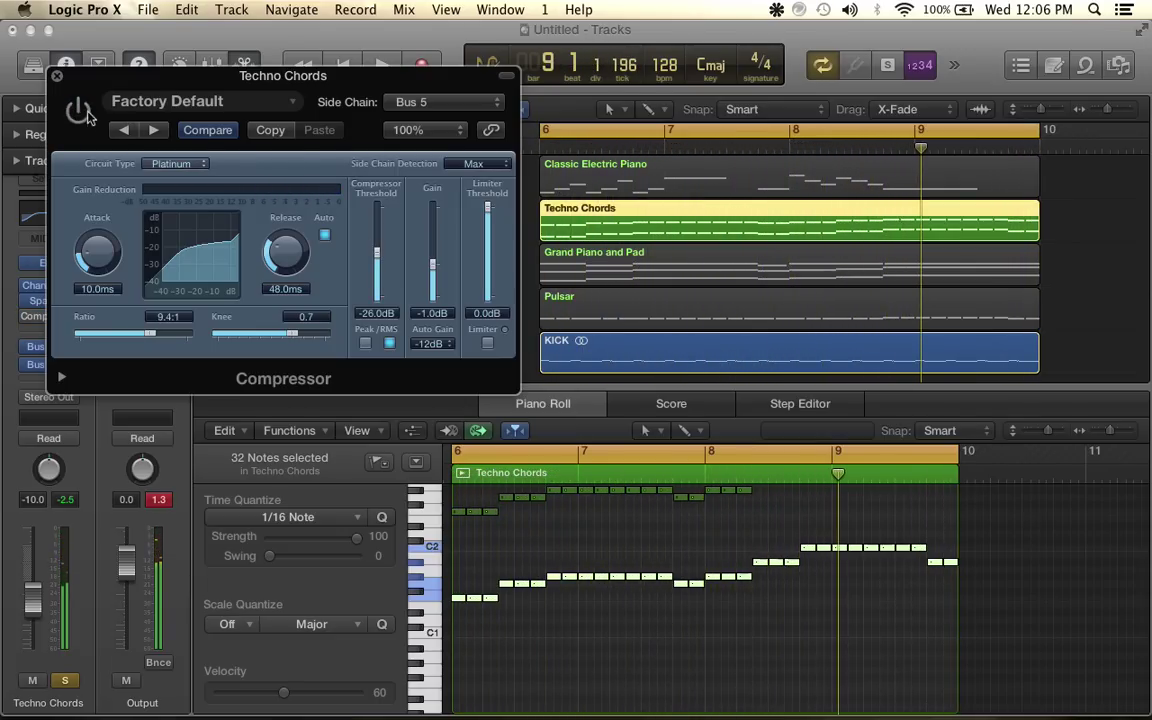
key(space)
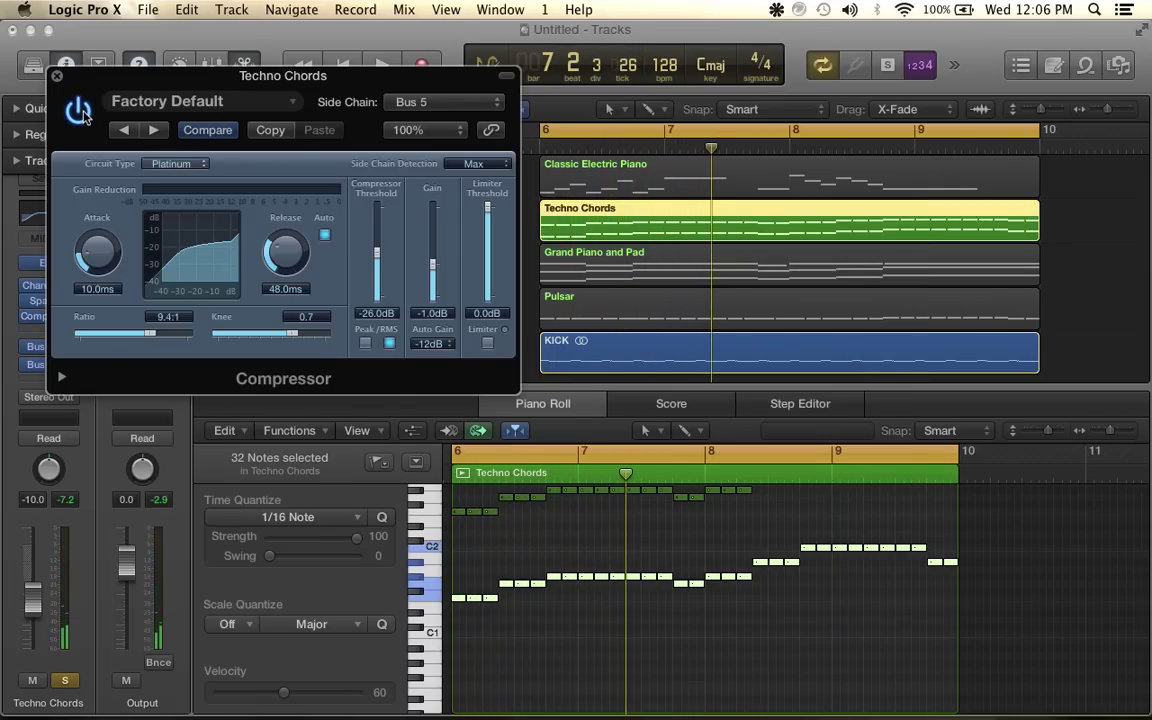
key(space)
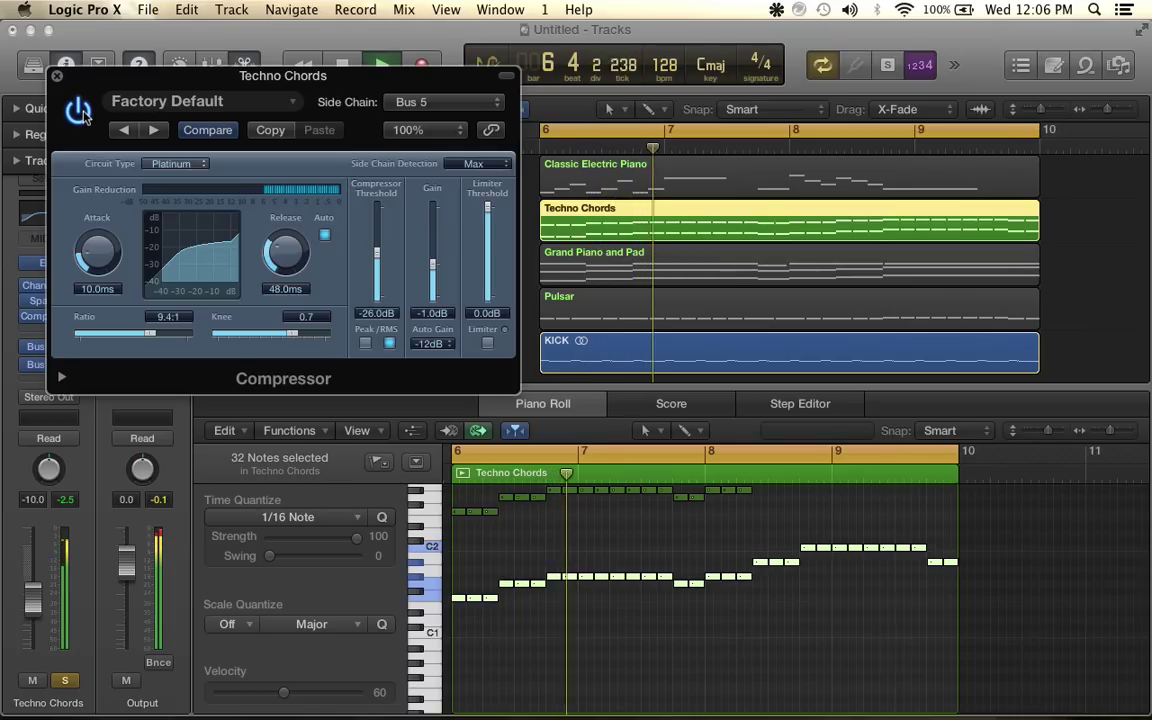
key(space)
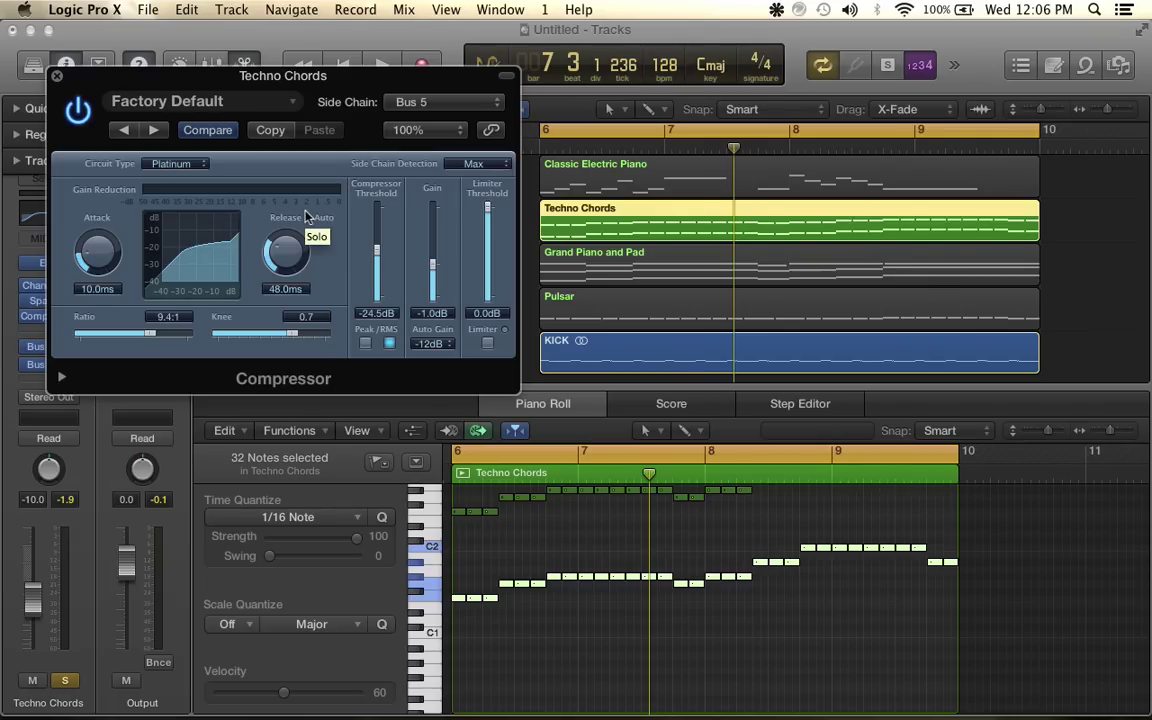
click(57, 76)
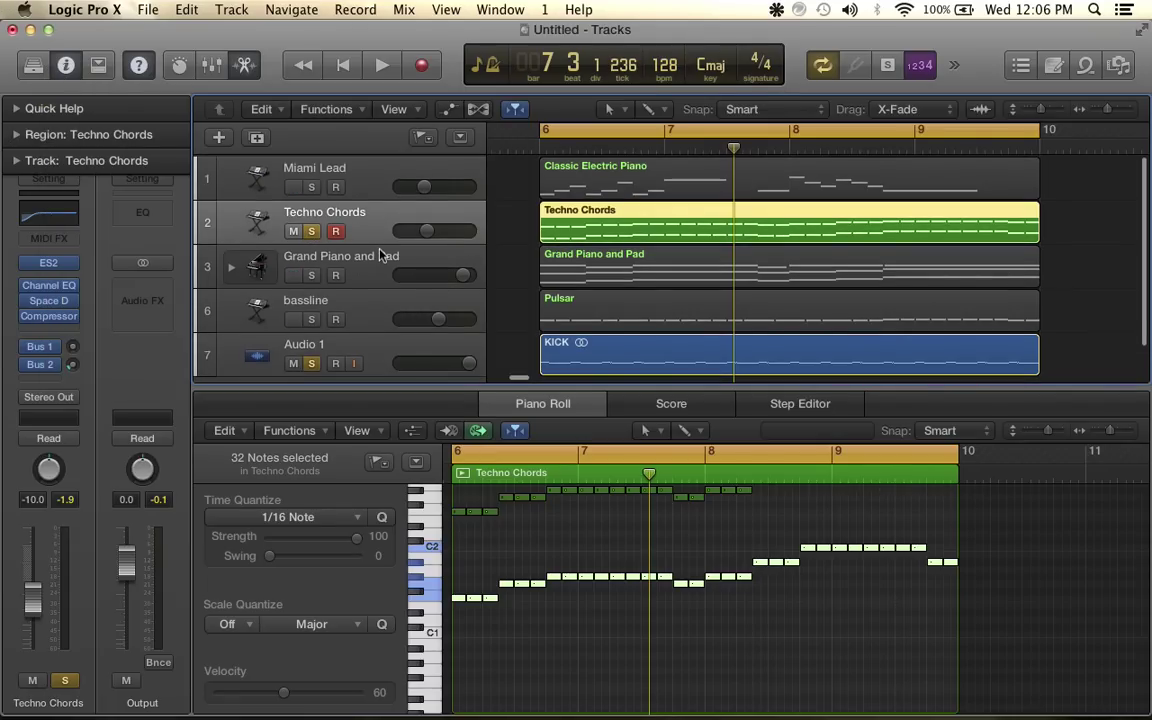
Turn off solo on the Techno Chords and Audio 1 tracks and play the full mix briefly
scroll(380, 254, down, 1)
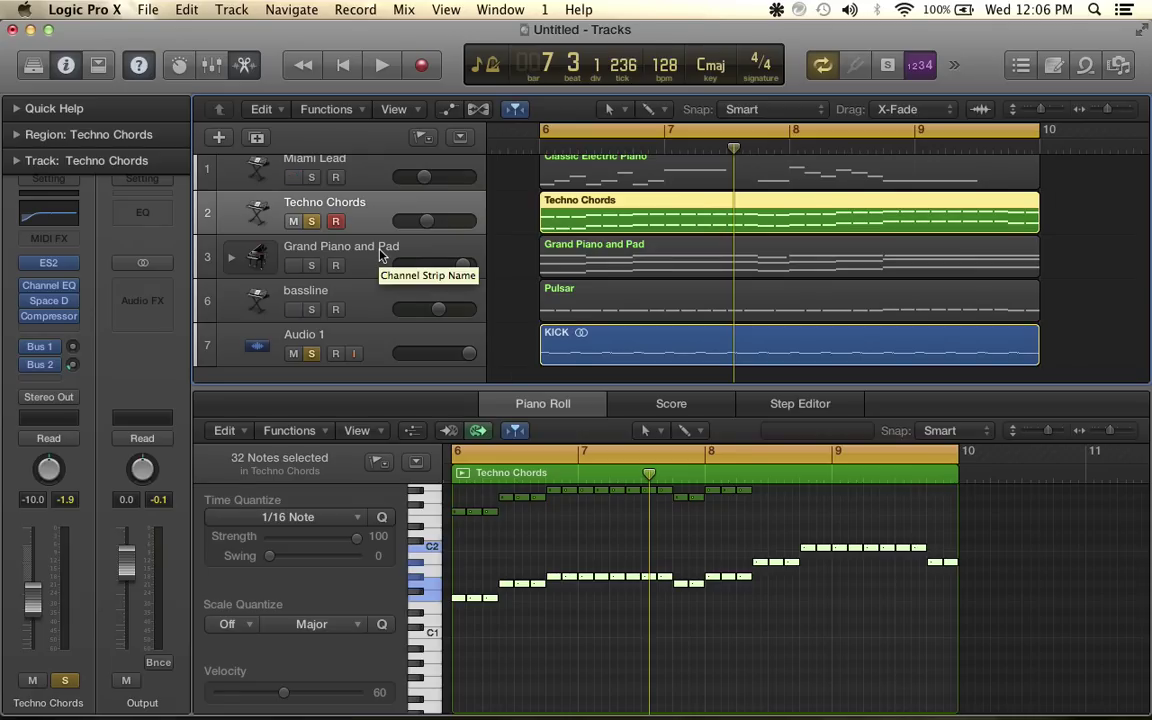
click(311, 224)
click(311, 354)
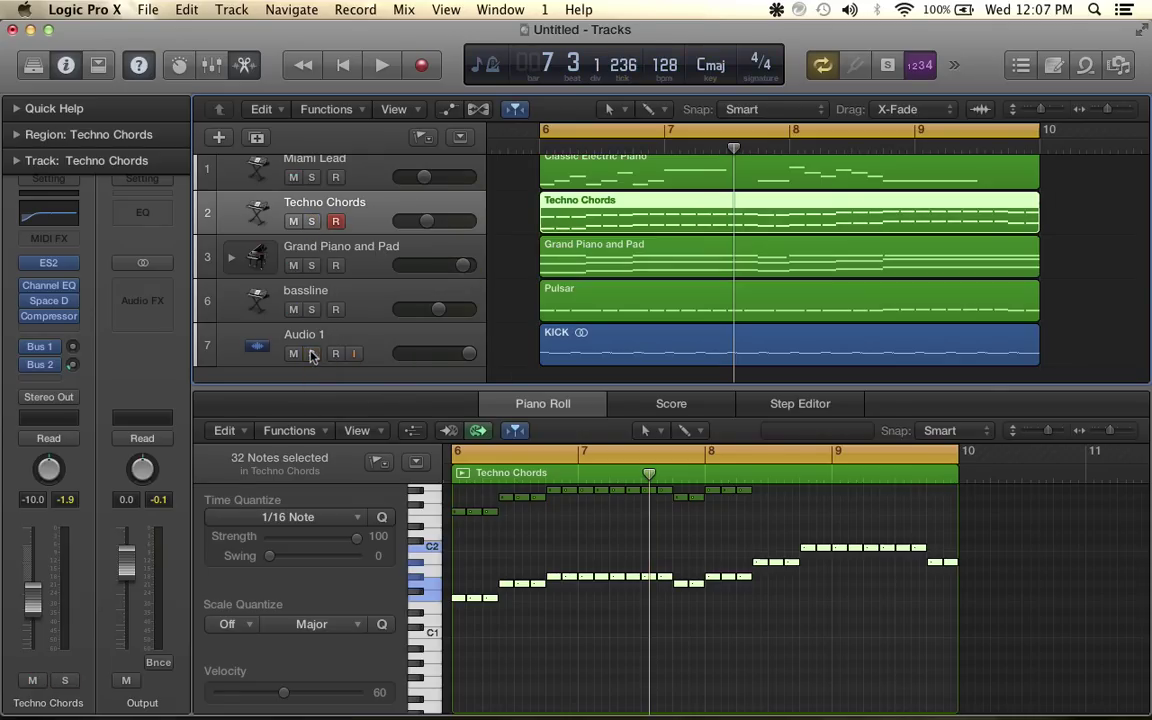
key(space)
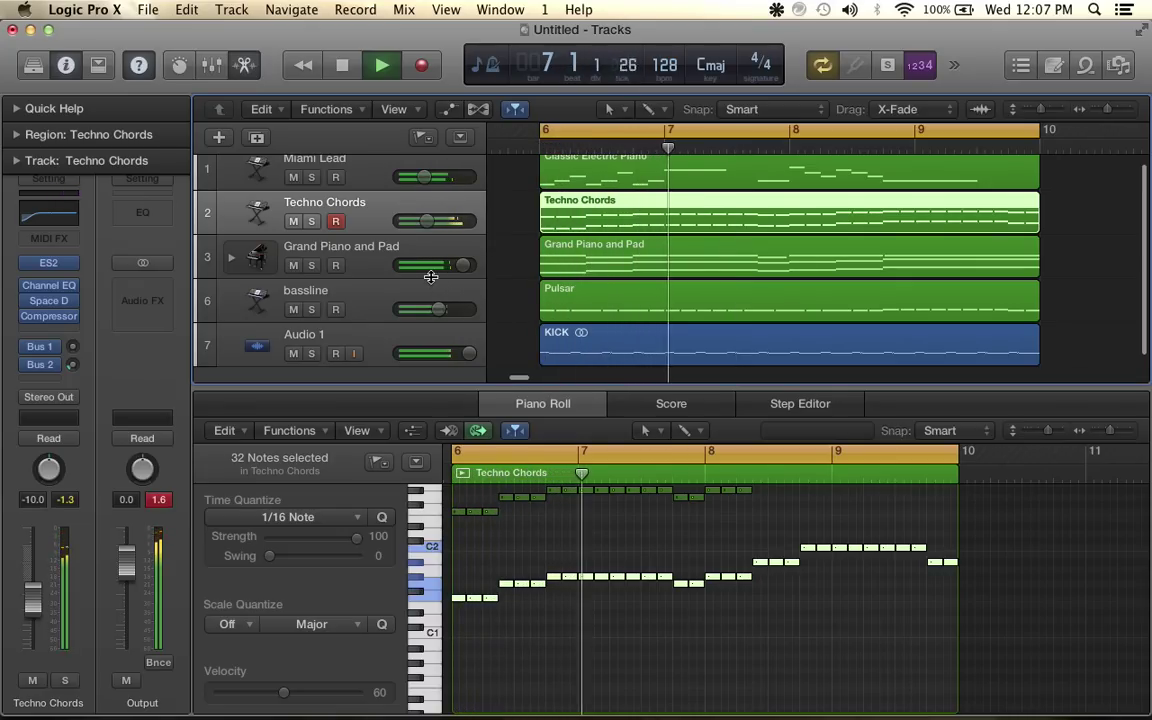
scroll(430, 276, up, 1)
key(space)
Set the Grand Piano and Pad compressor's side chain to Bus 5 and its ratio to 6.3:1
click(373, 266)
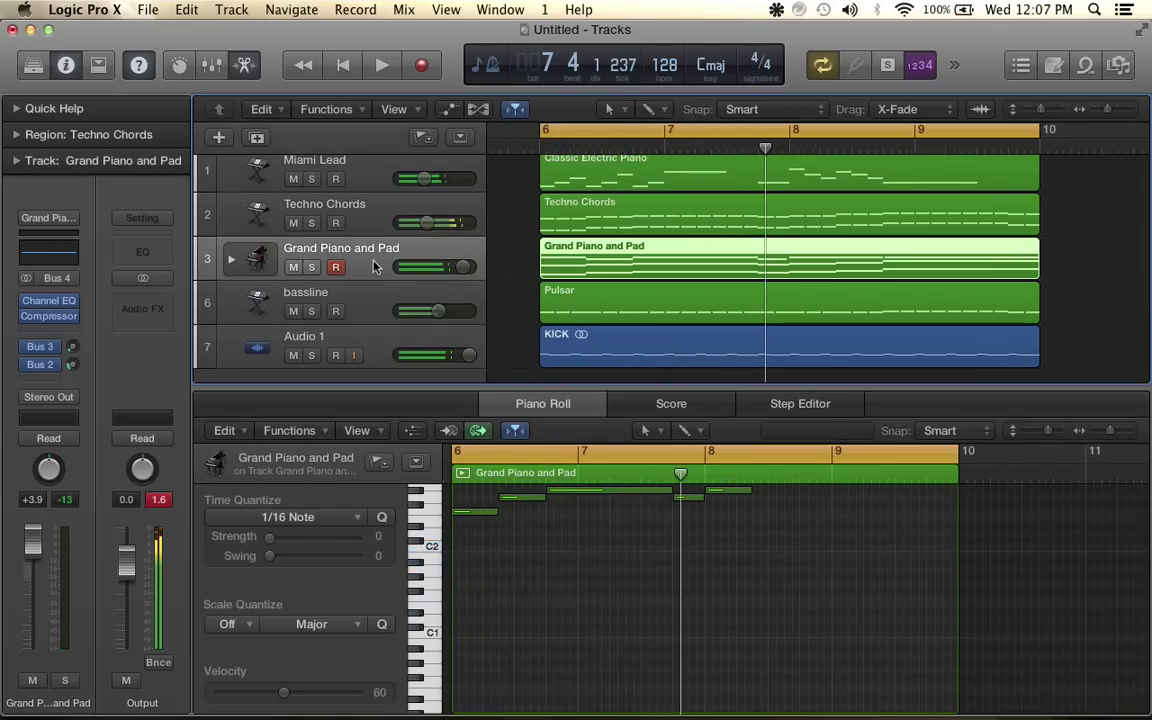
click(50, 317)
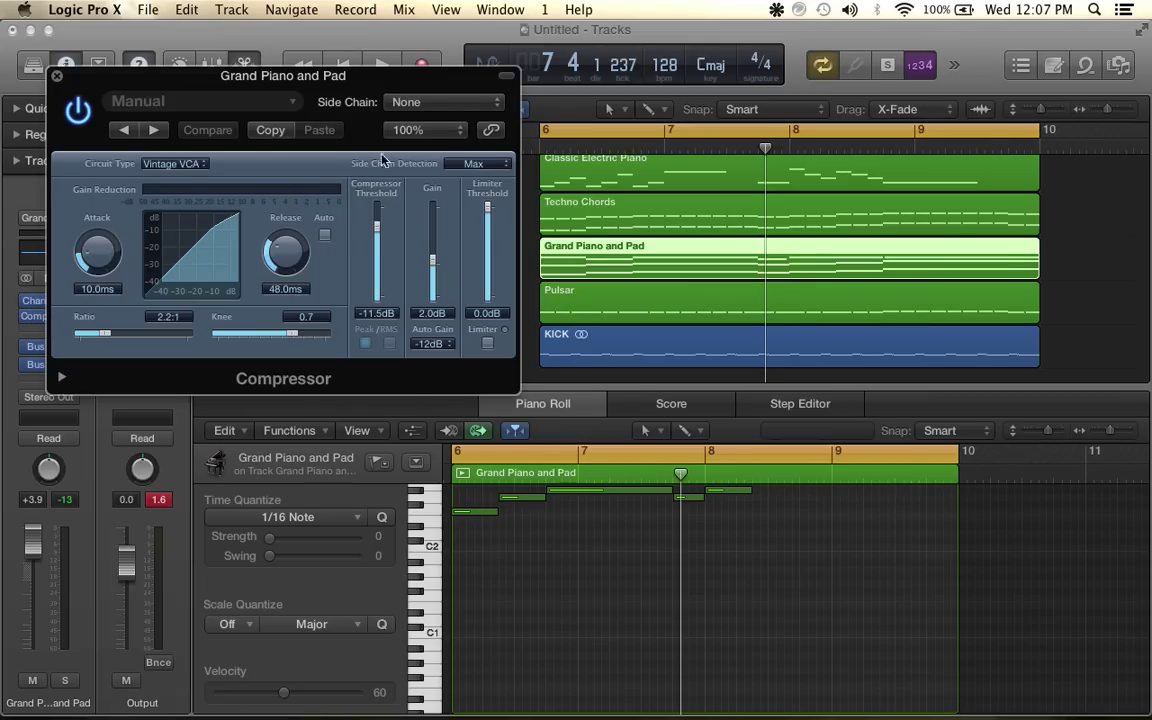
click(435, 102)
click(400, 298)
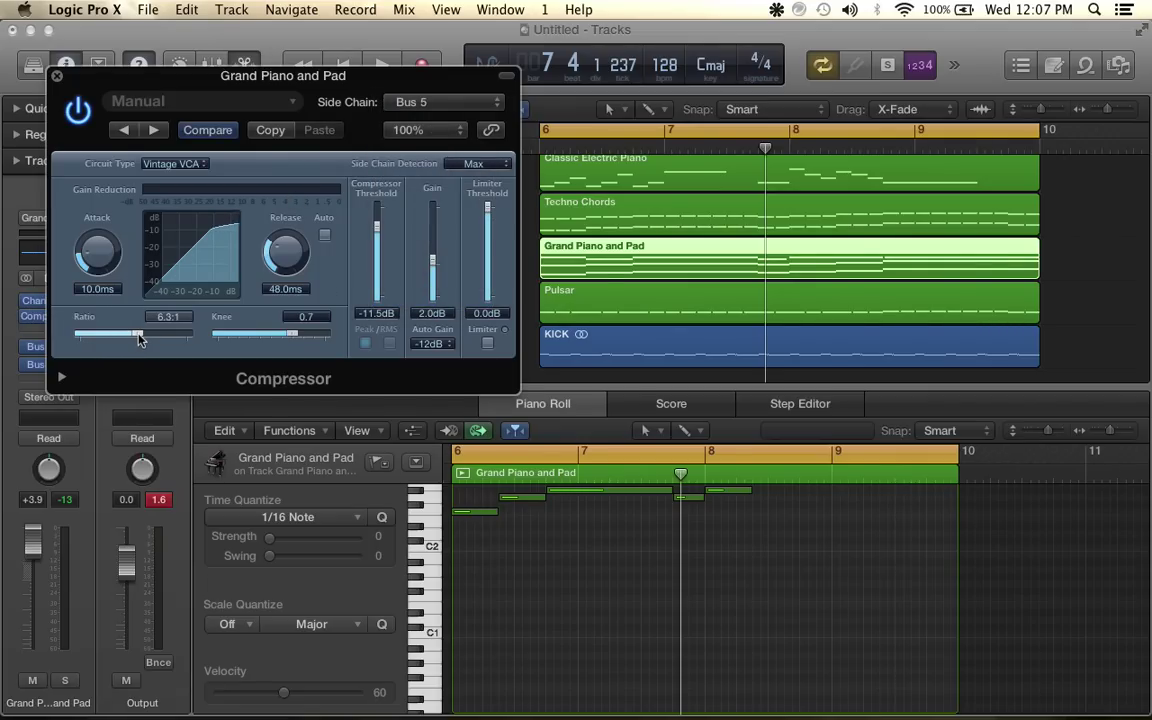
Solo the Grand Piano and Pad and Audio 1 tracks and play them together with the compressor window in view
drag(338, 84, 299, 422)
click(313, 268)
click(312, 356)
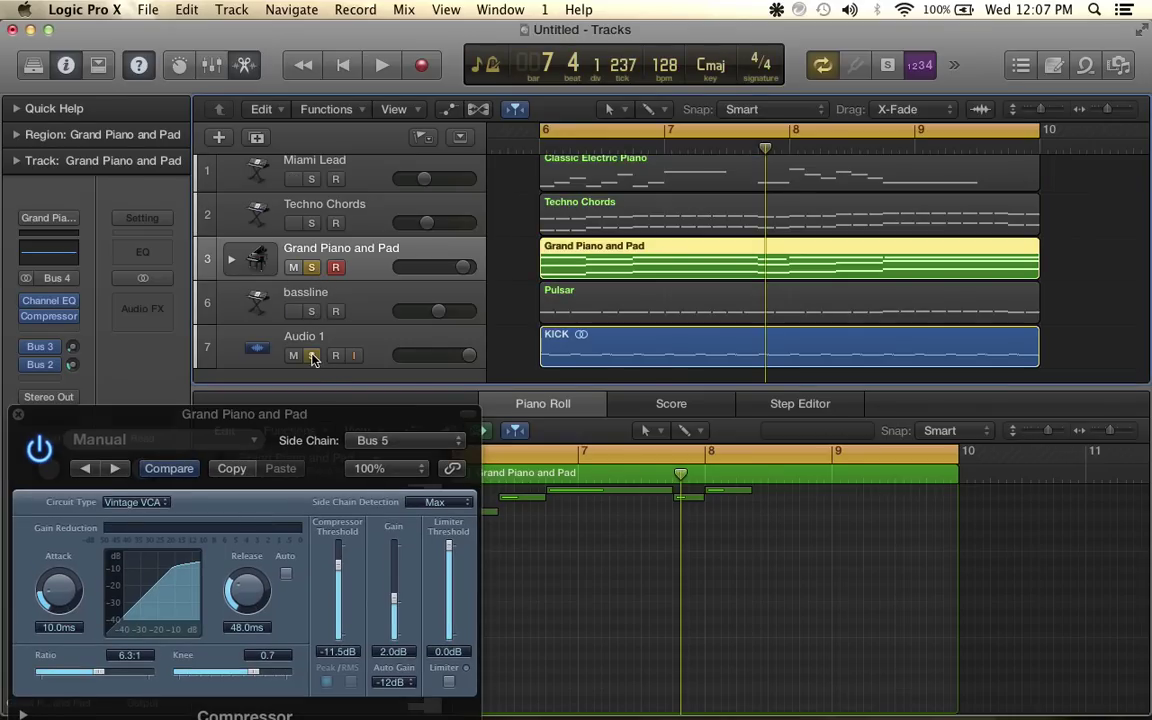
drag(324, 402, 468, 177)
key(space)
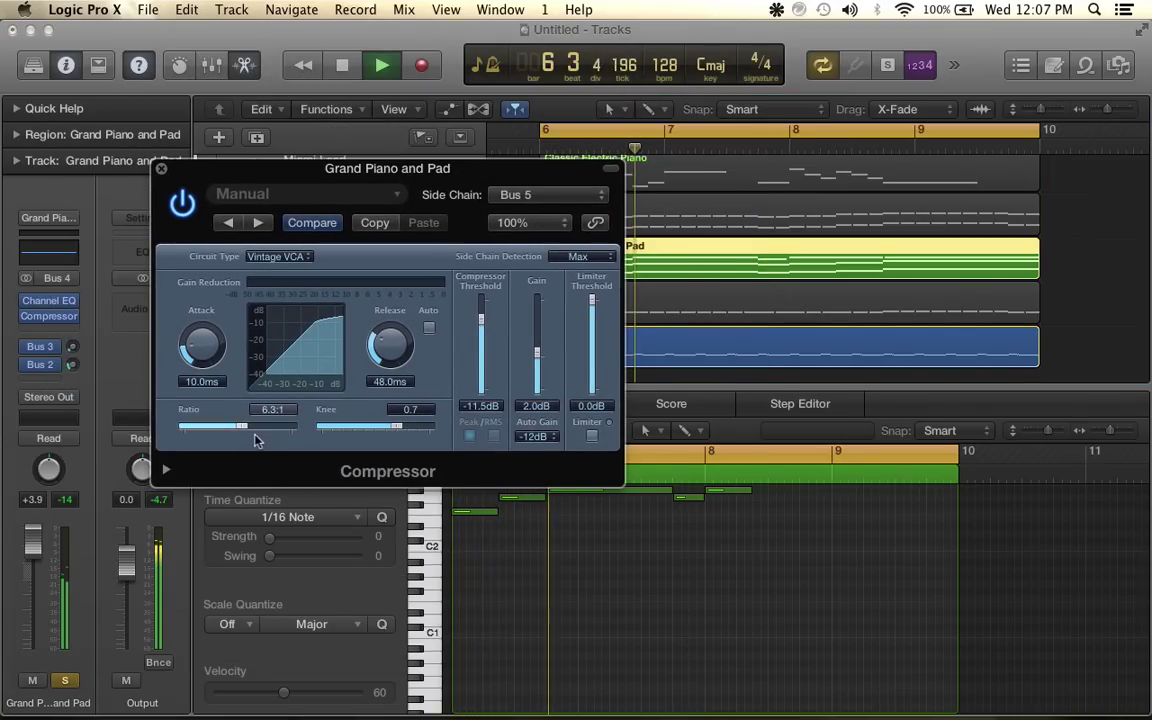
Set the piano compressor's ratio to 25:1, threshold to -29.5 dB, gain to -10 dB and release to 54 ms while auditioning
drag(241, 428, 286, 427)
key(space)
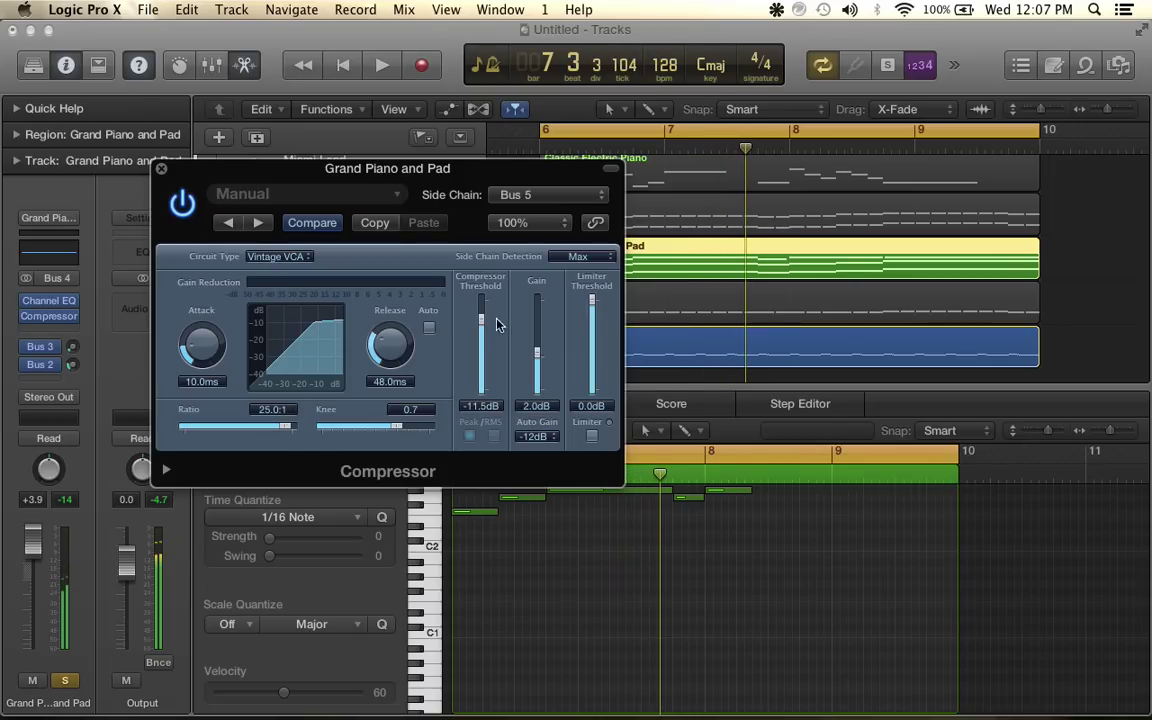
key(space)
drag(485, 350, 539, 381)
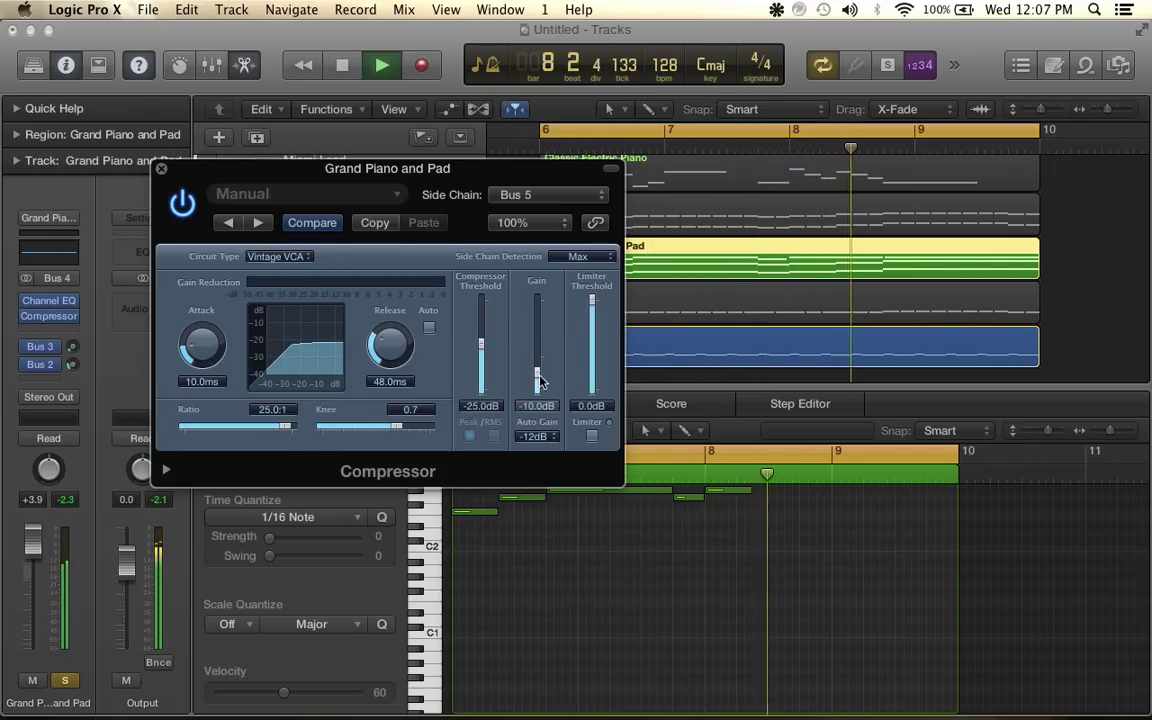
drag(390, 345, 390, 348)
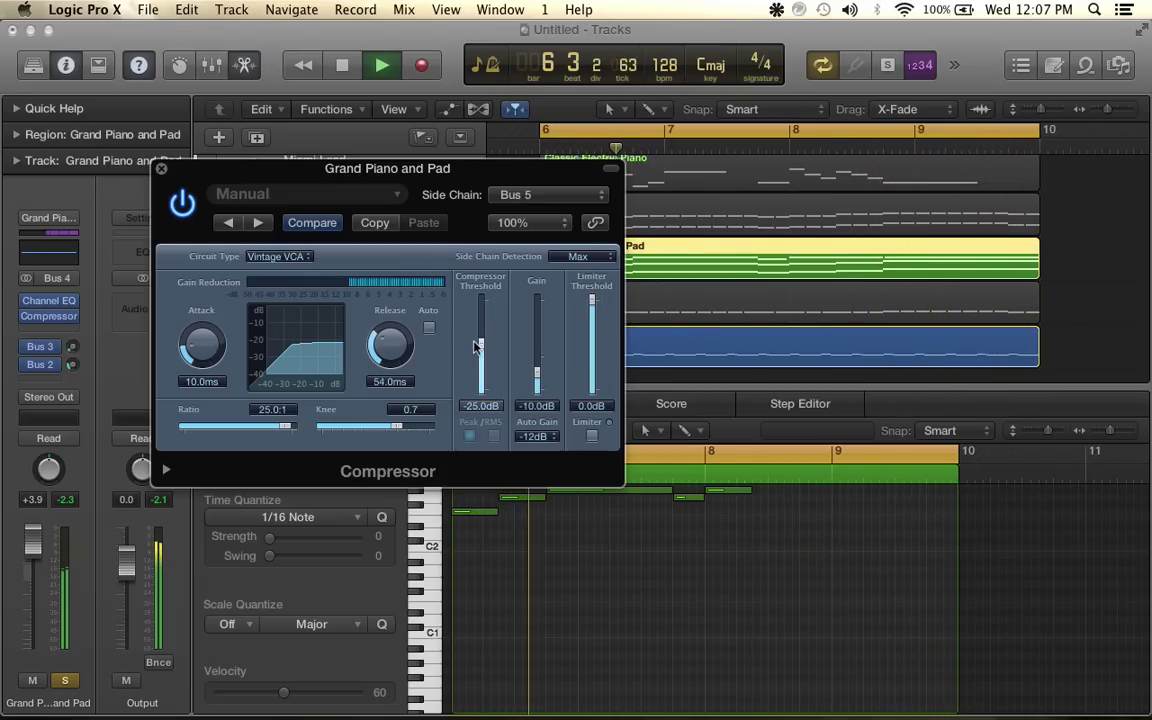
drag(481, 347, 481, 354)
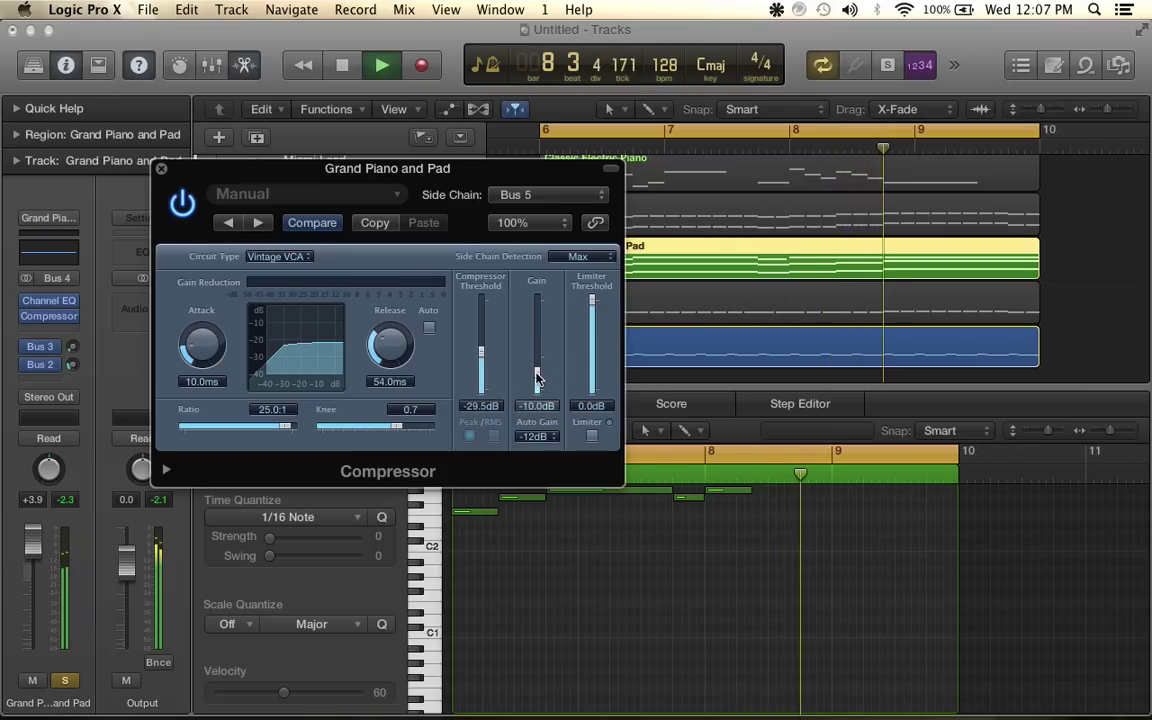
Compare the piano with the compressor bypassed and active, set its ratio to 30:1, and close the compressor
click(184, 203)
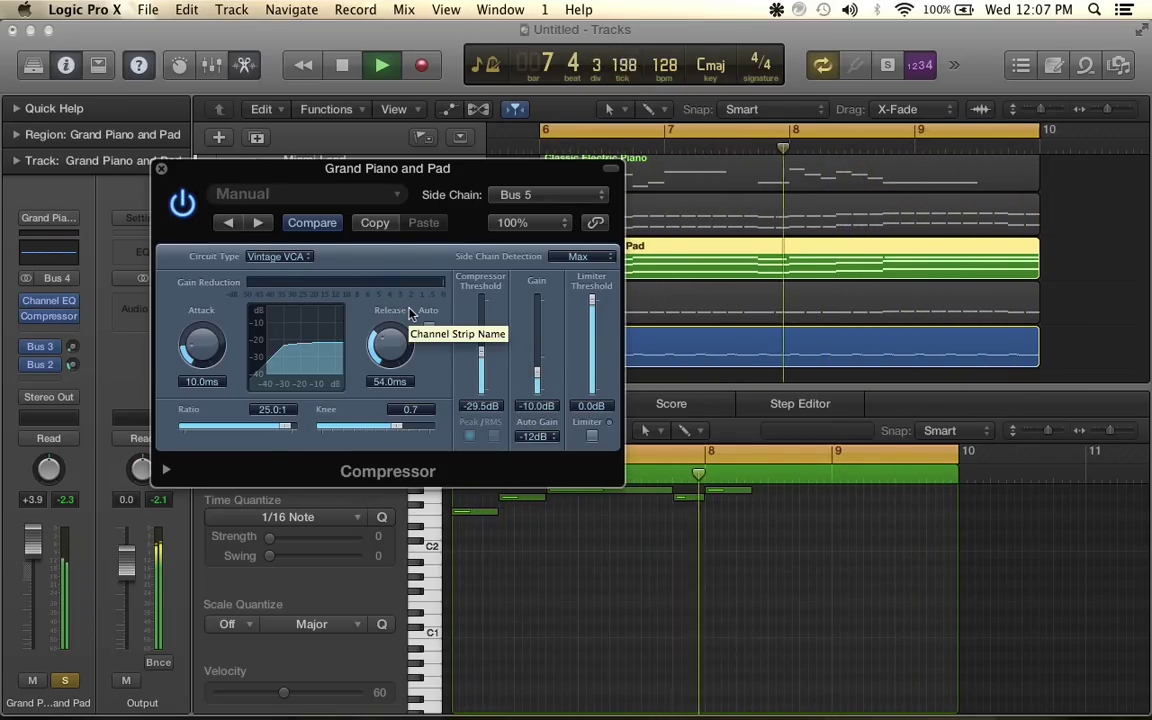
key(space)
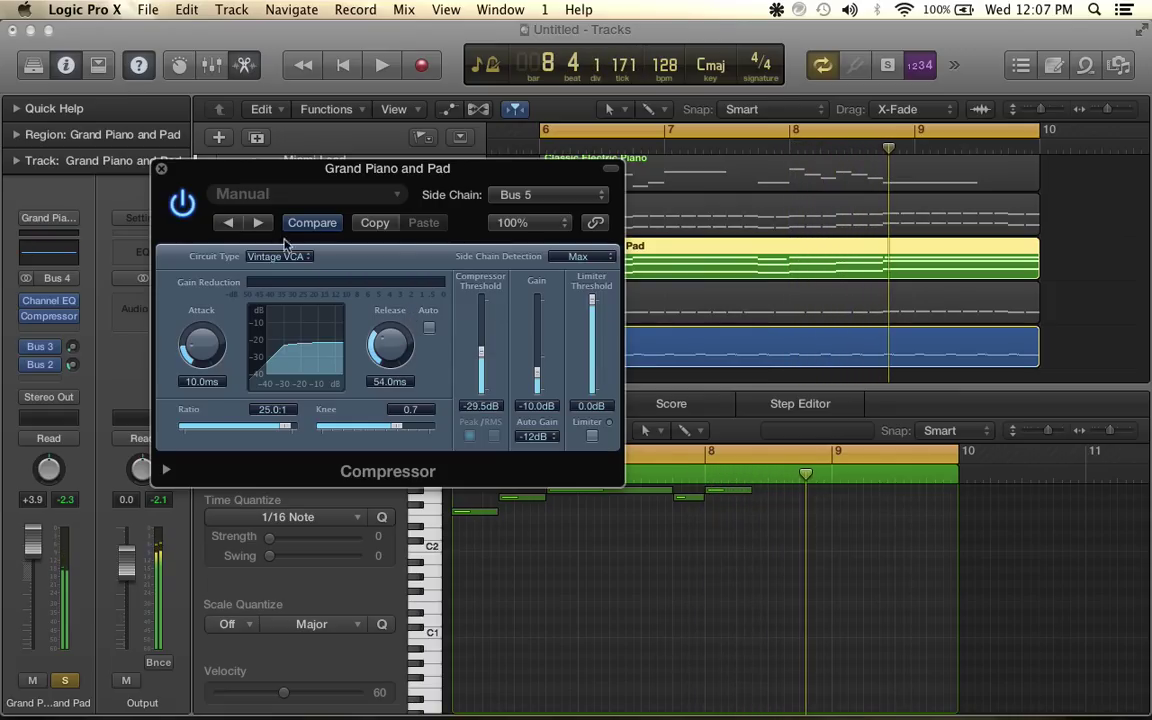
key(space)
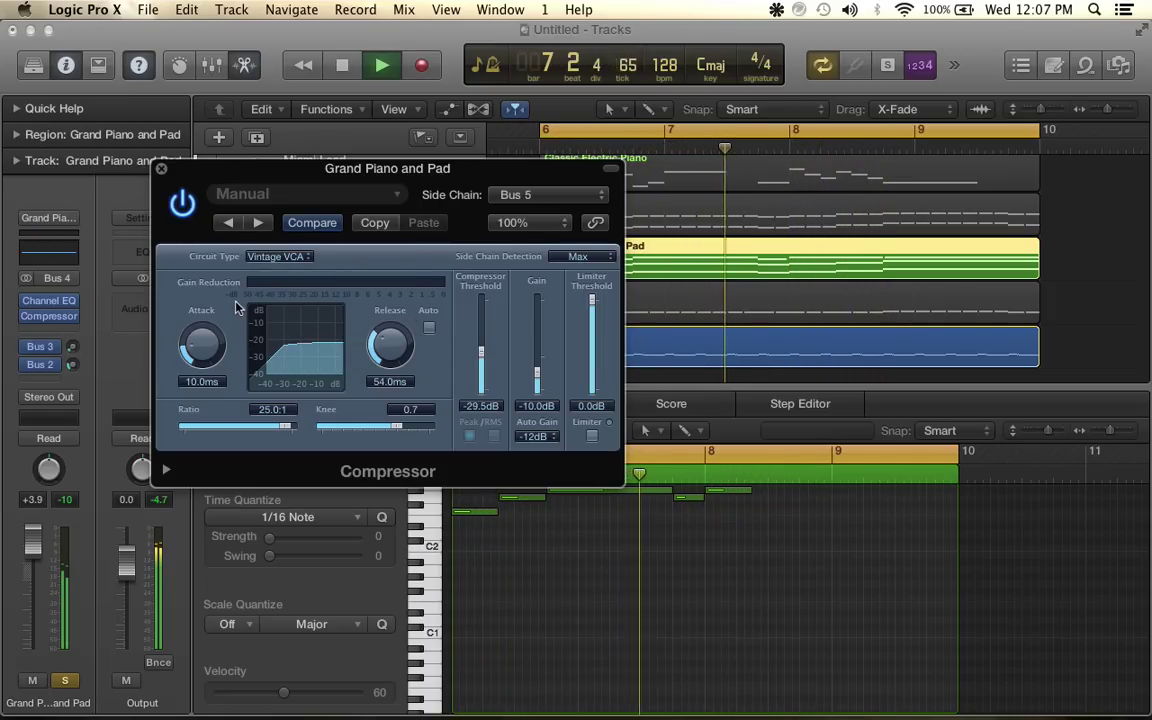
key(space)
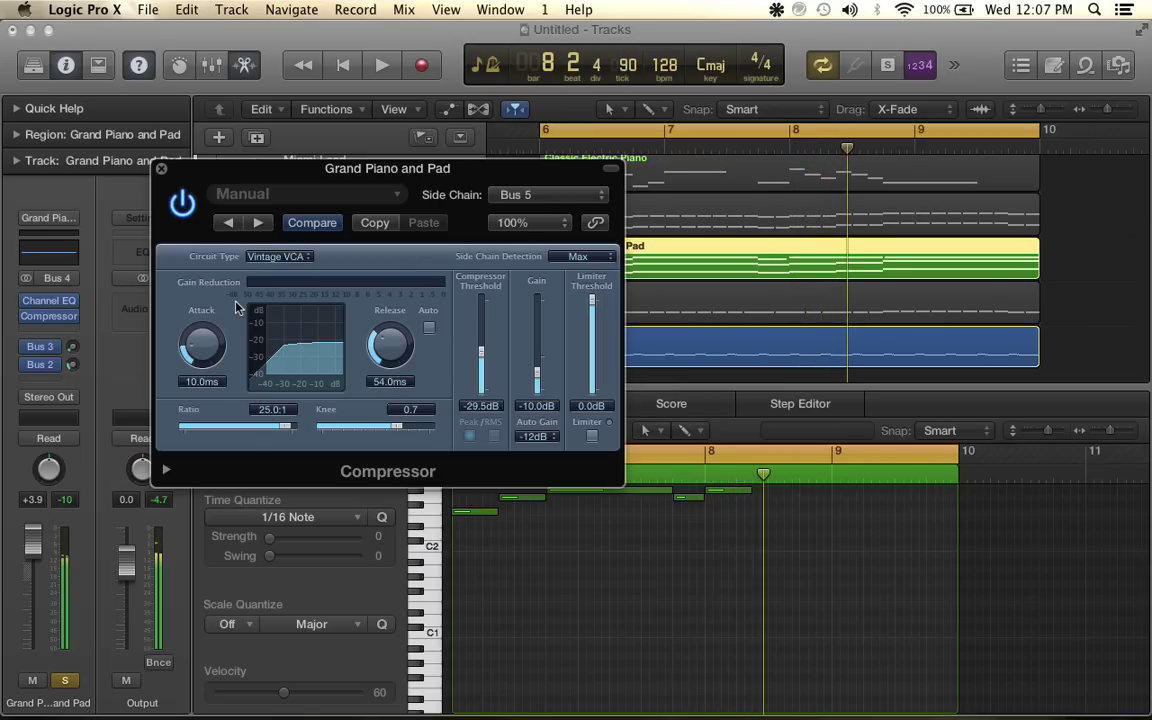
key(space)
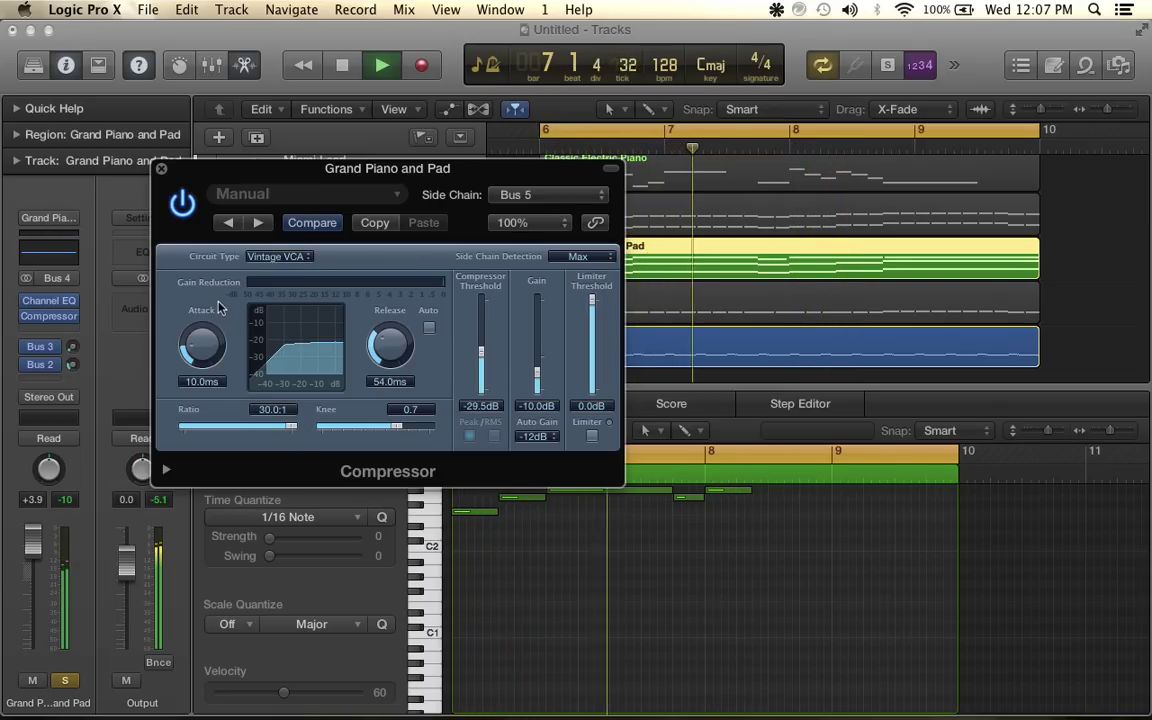
key(space)
click(162, 172)
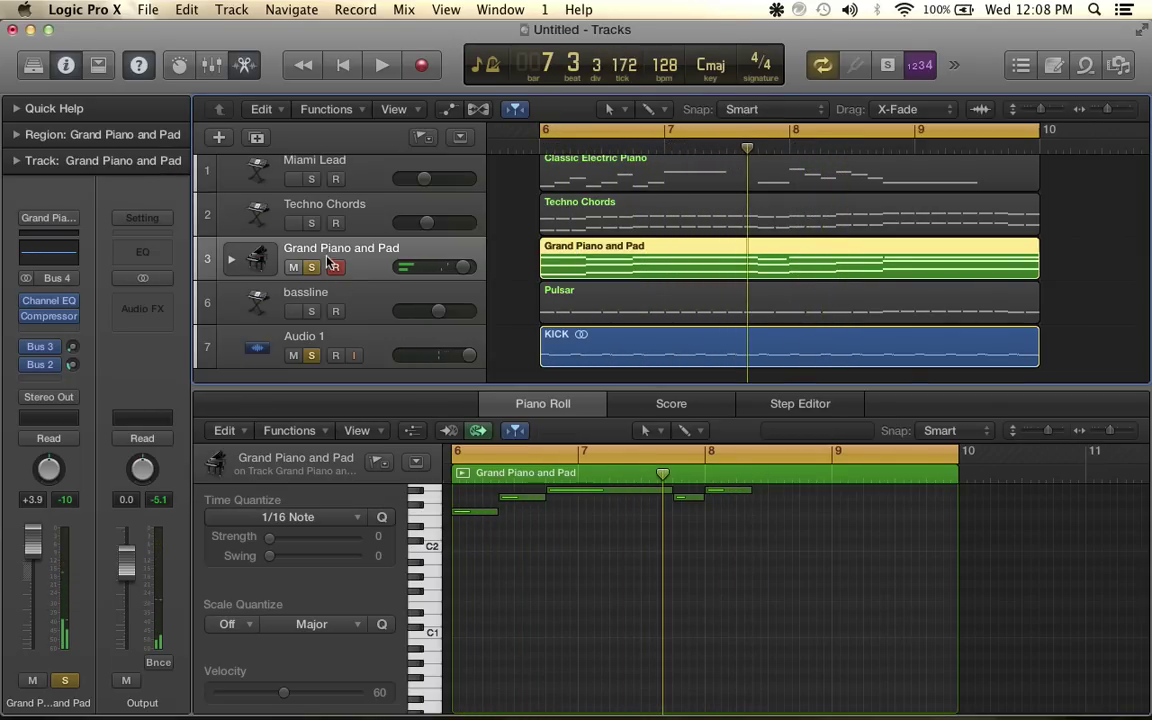
Turn off solo on the Grand Piano and Pad and Audio 1 tracks and play the whole arrangement
click(309, 266)
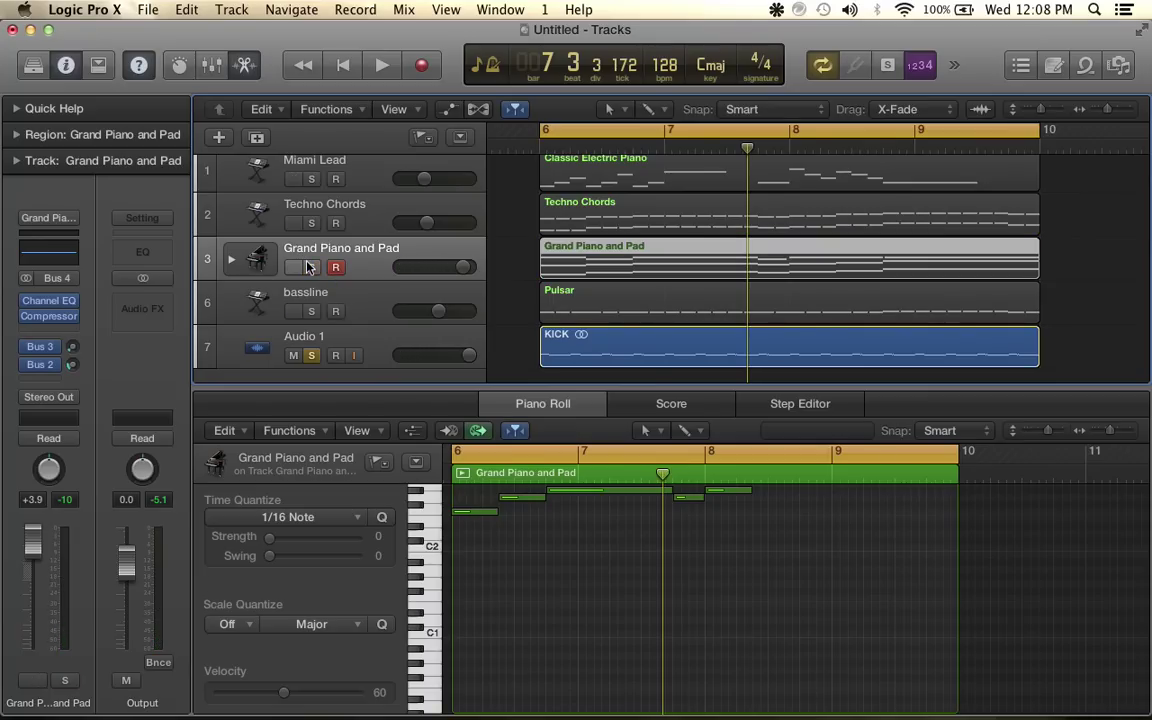
click(316, 357)
key(space)
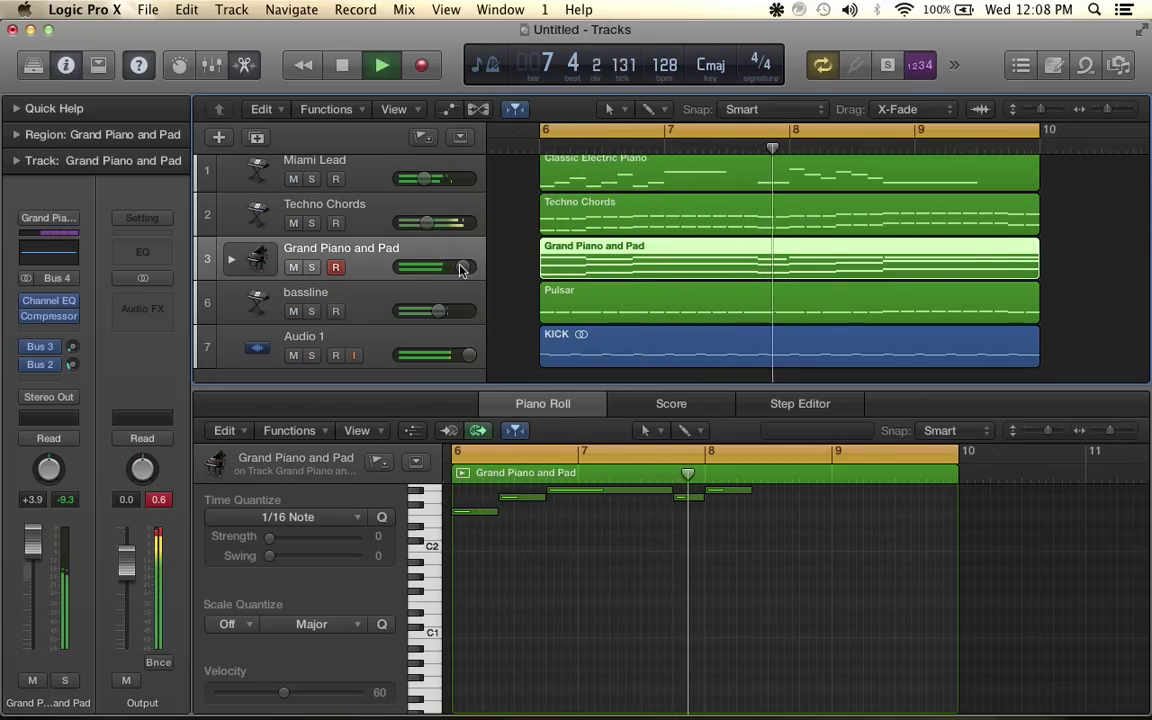
scroll(675, 306, up, 1)
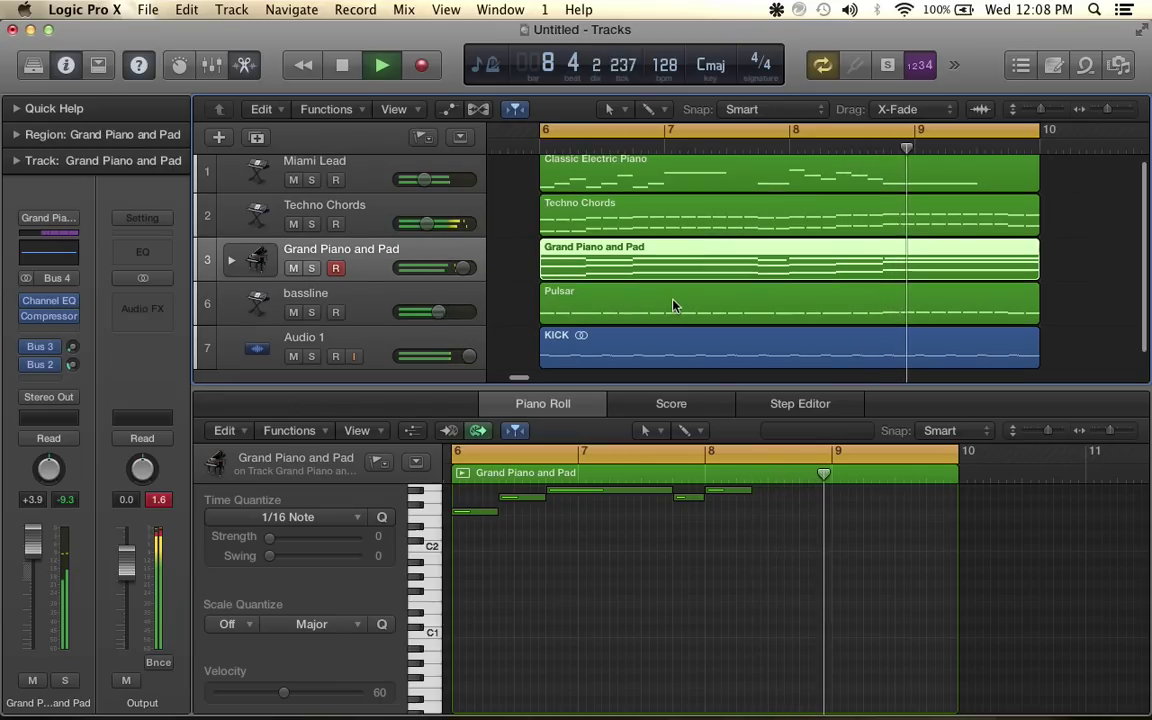
scroll(674, 306, down, 4)
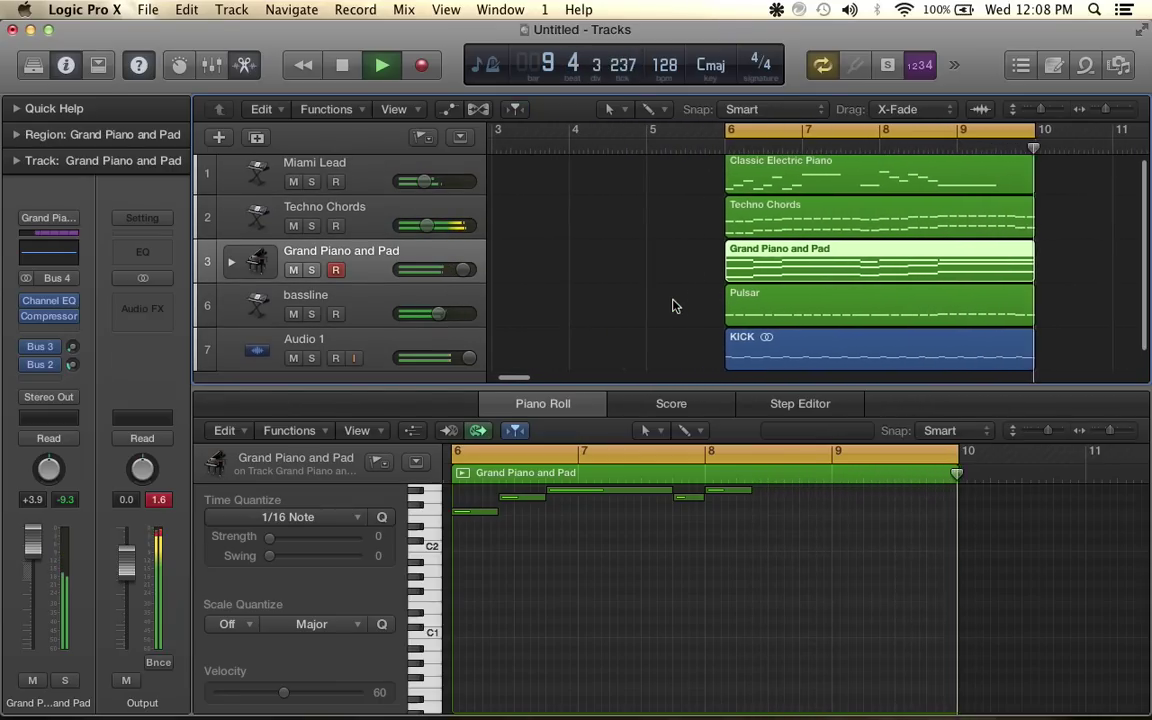
scroll(674, 306, right, 5)
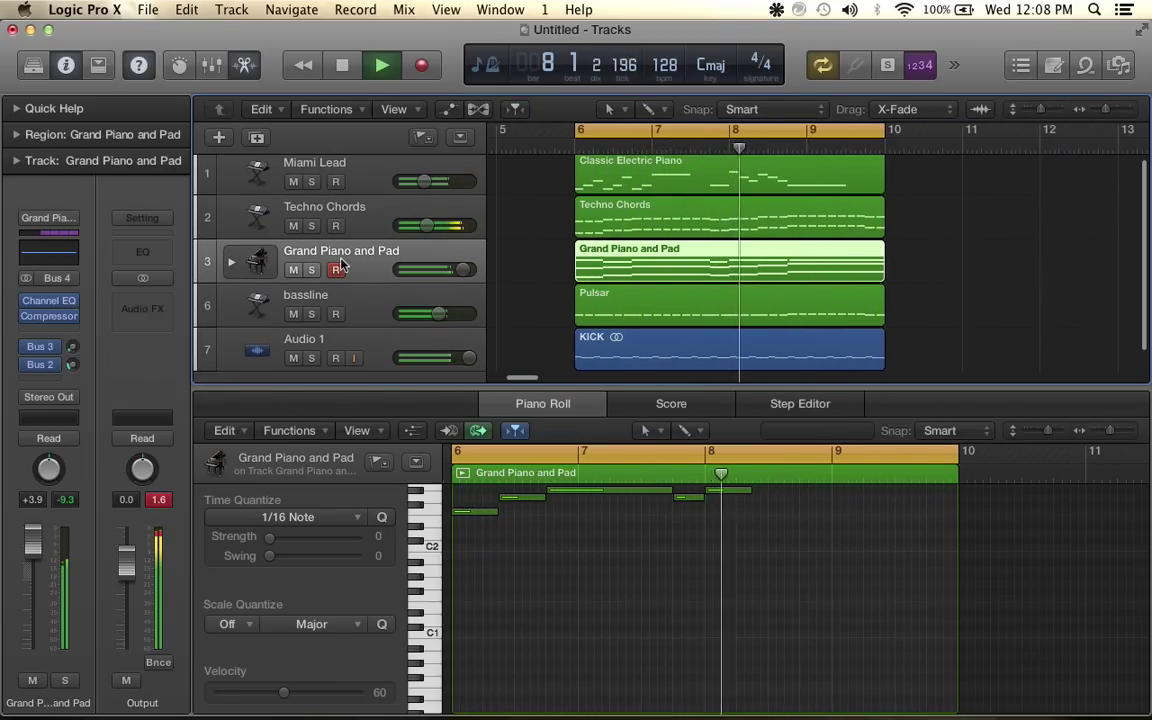
Reopen the Grand Piano and Pad compressor and lower its ratio to 5.2:1 during playback
click(47, 315)
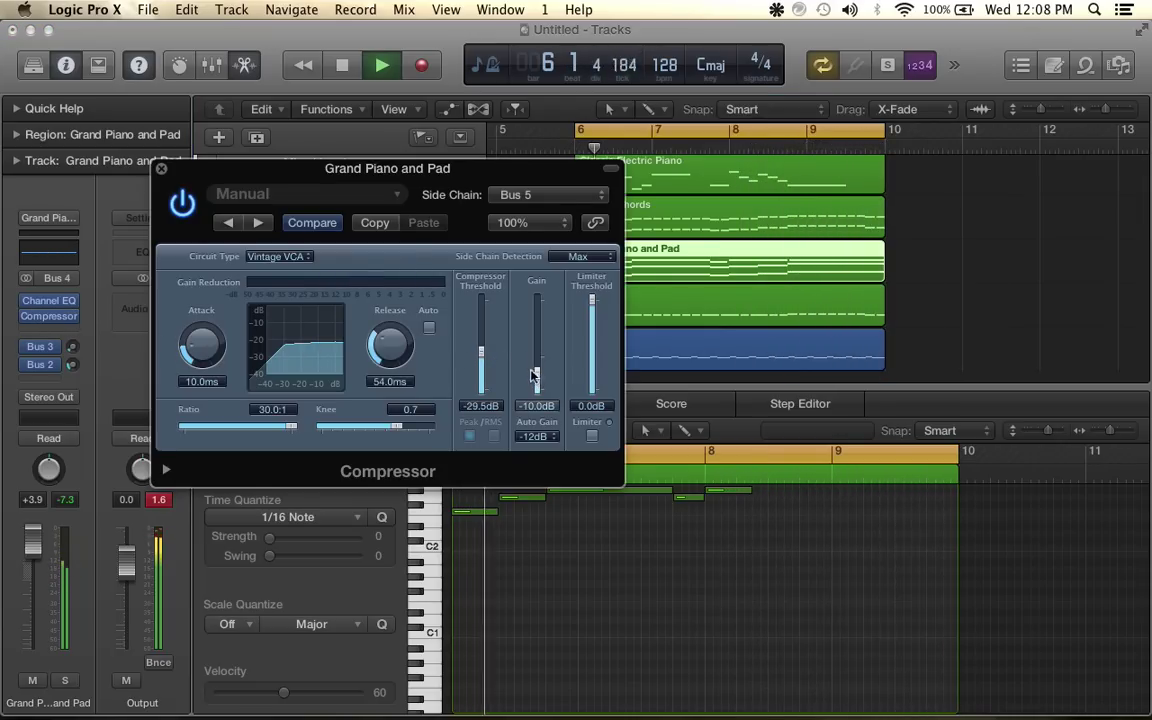
drag(289, 427, 236, 430)
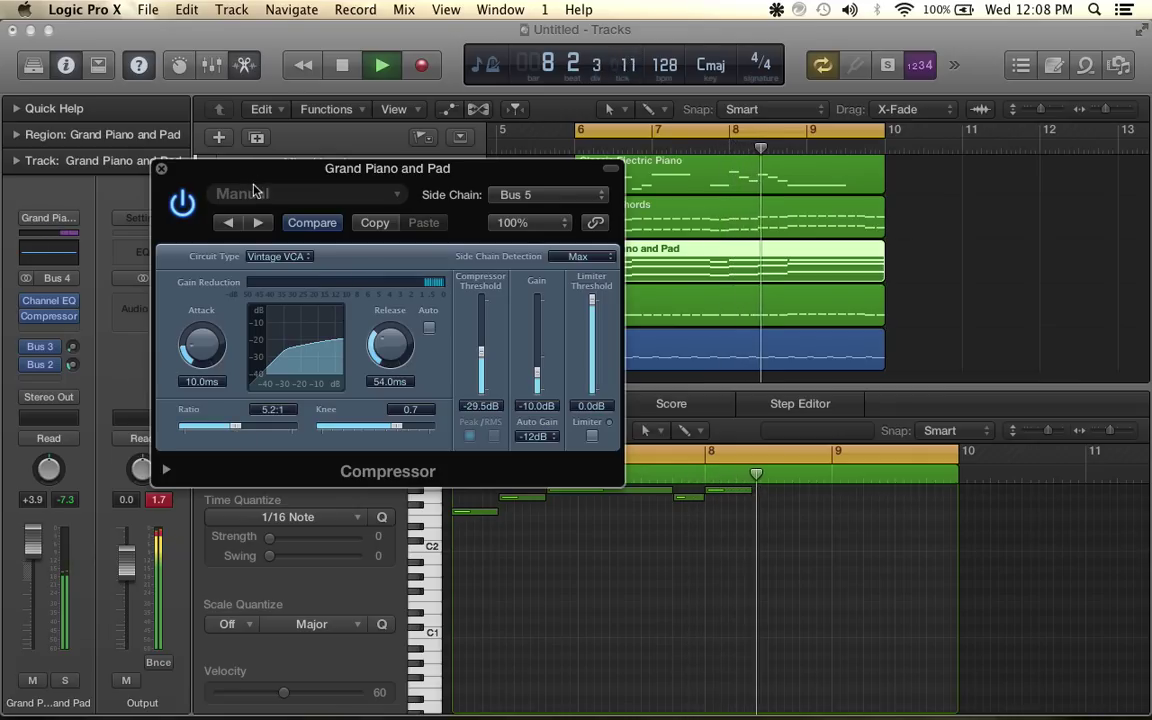
Stop playback with the Grand Piano and Pad compressor closed, and select the Miami Lead track
click(161, 168)
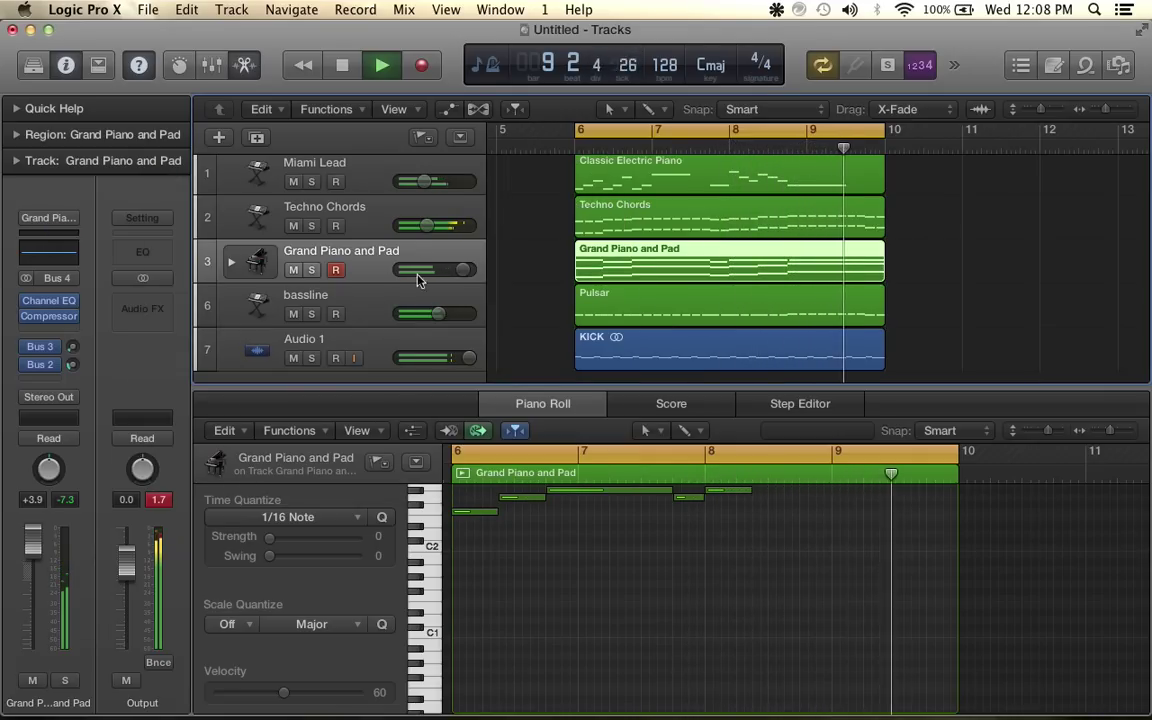
key(space)
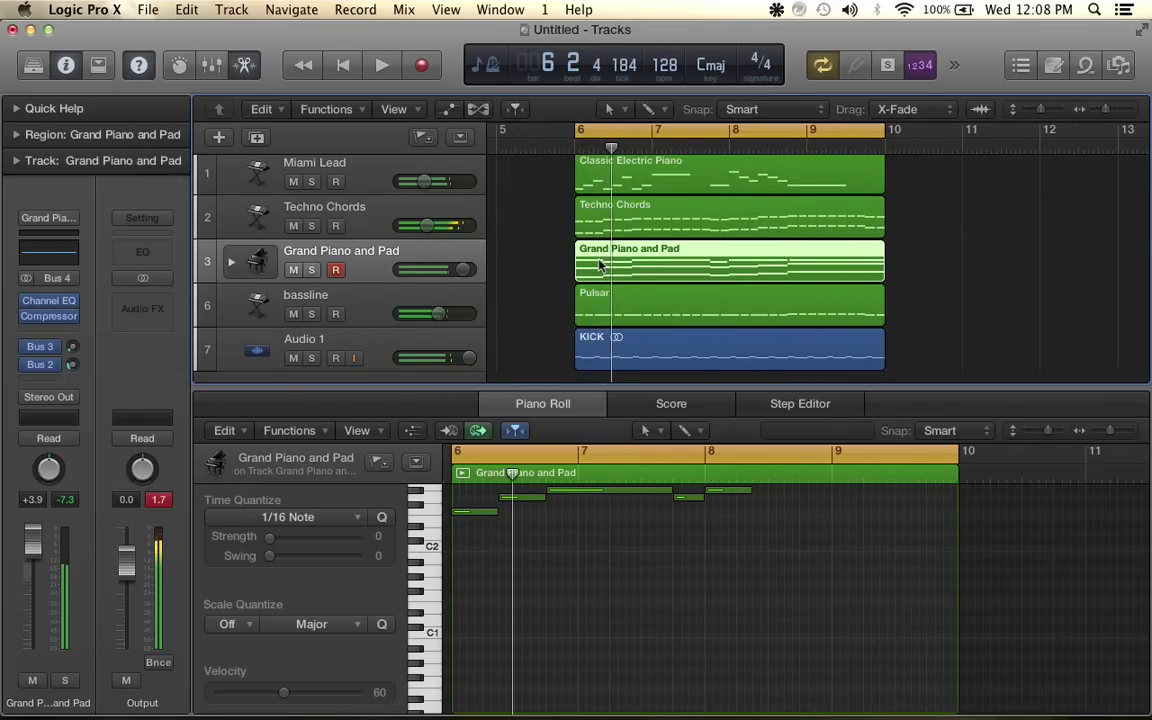
click(367, 175)
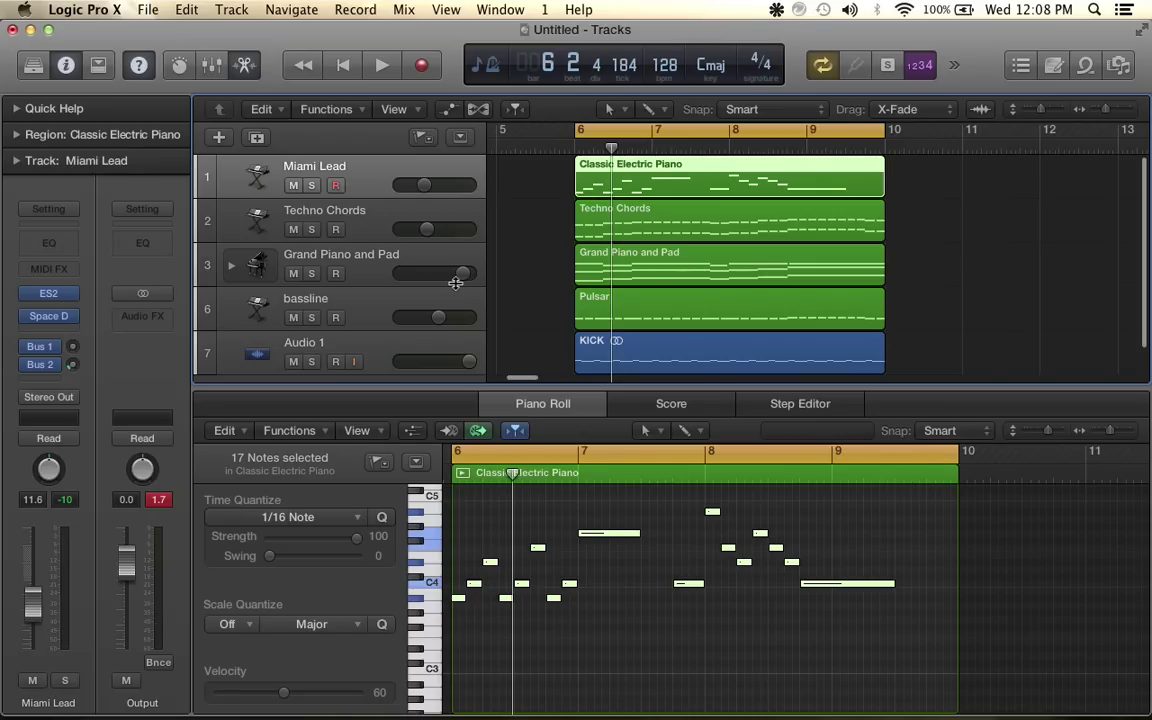
scroll(455, 283, down, 1)
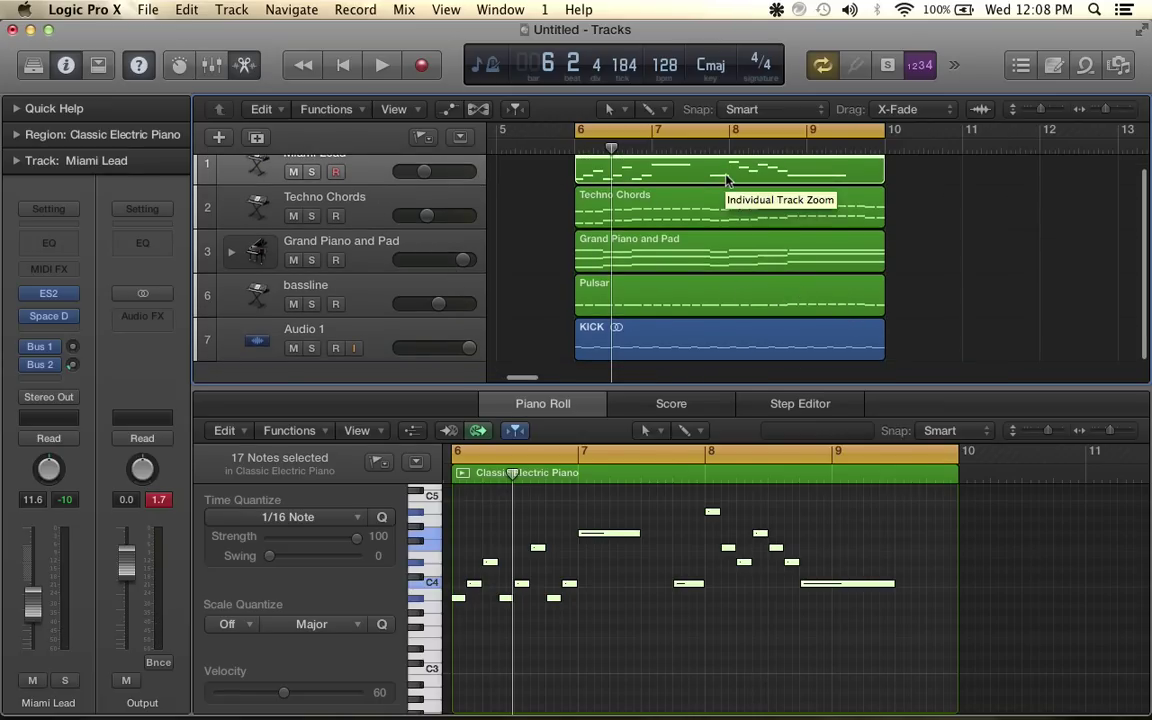
scroll(727, 180, up, 1)
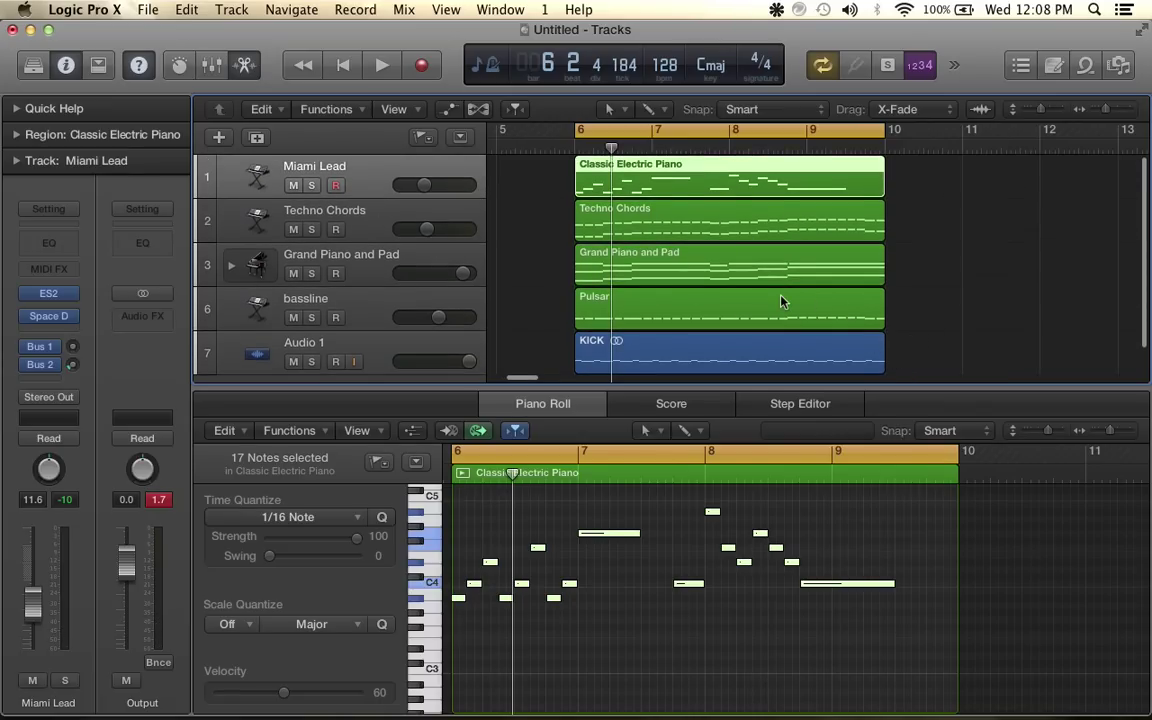
Enlarge the tracks area by shrinking the editor below it, and select the regions on all five tracks
key(super+Left)
drag(775, 400, 753, 634)
drag(838, 368, 607, 160)
scroll(606, 313, left, 5)
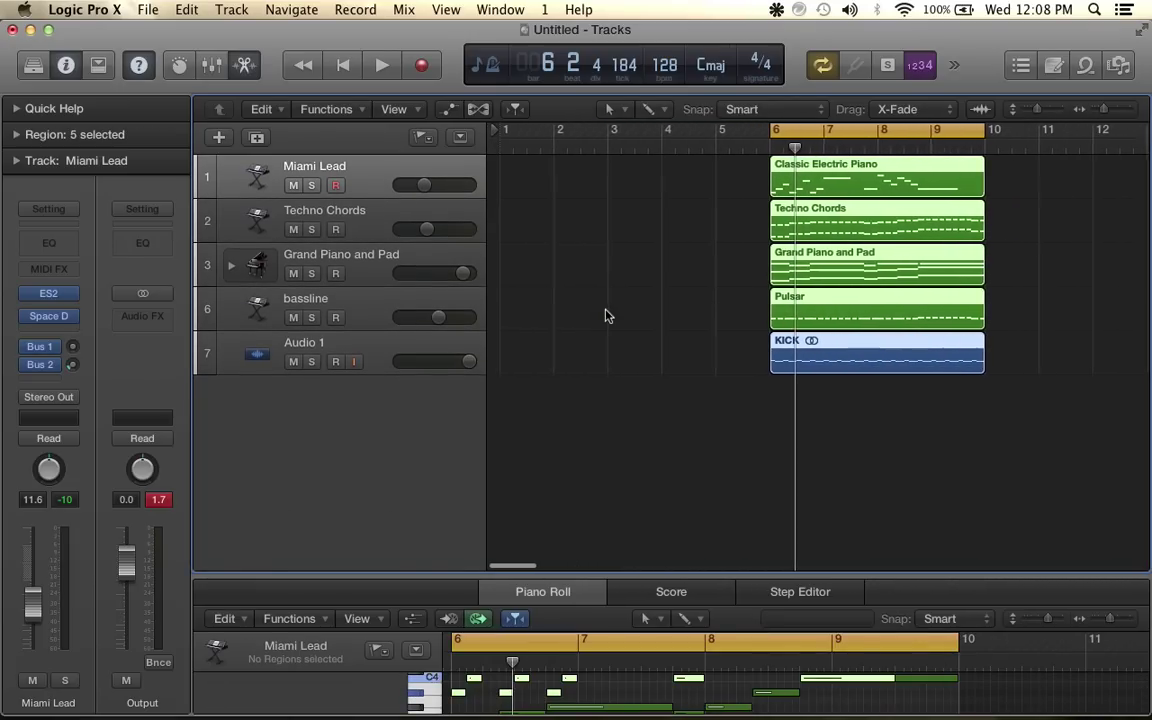
Move the cycle range to bars 1 to 5 and create an empty Miami Lead region filling that range
drag(885, 131, 620, 132)
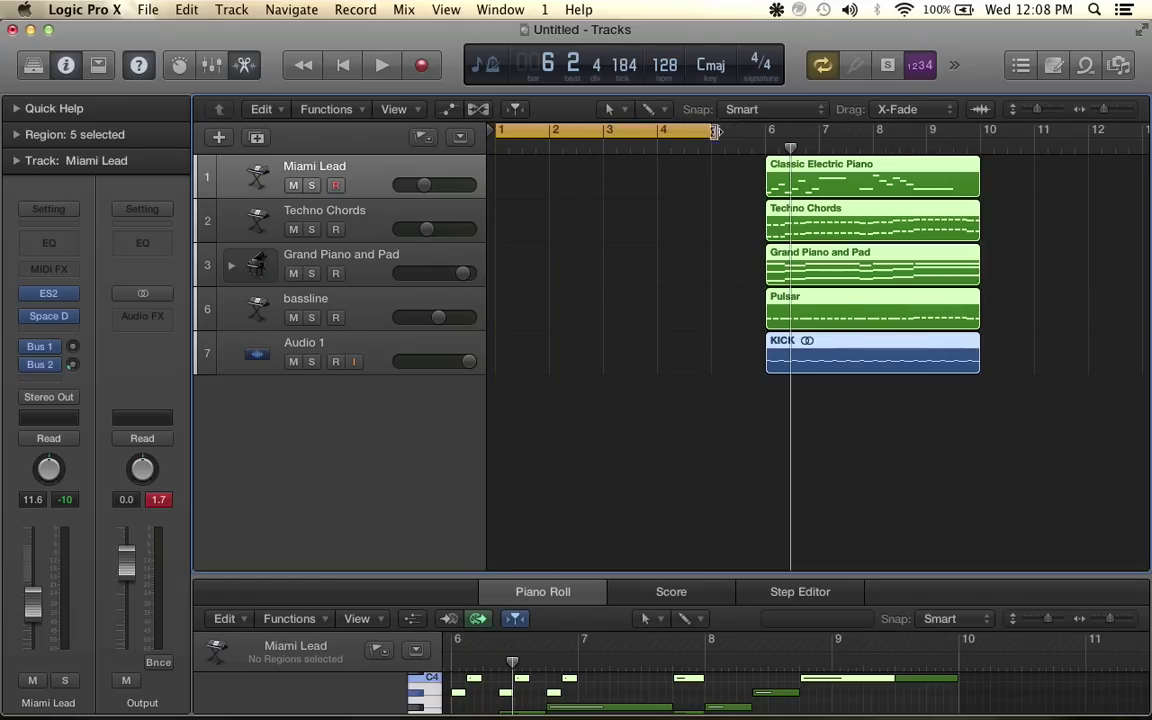
super+click(506, 183)
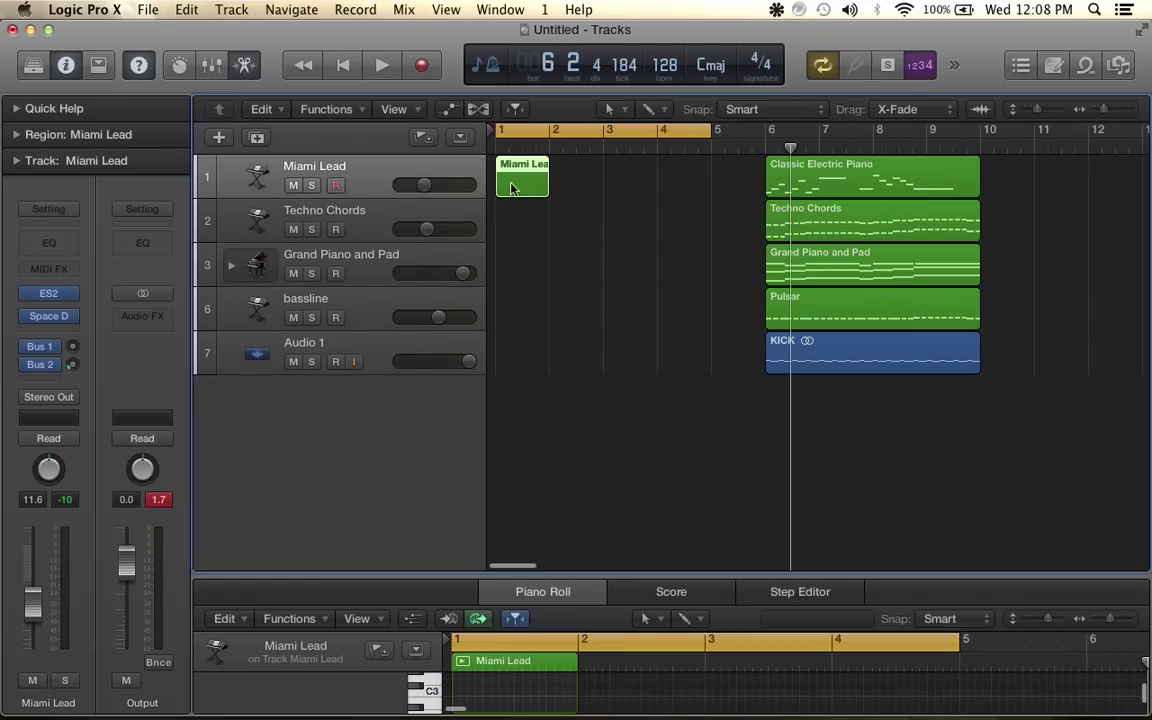
drag(545, 186, 708, 186)
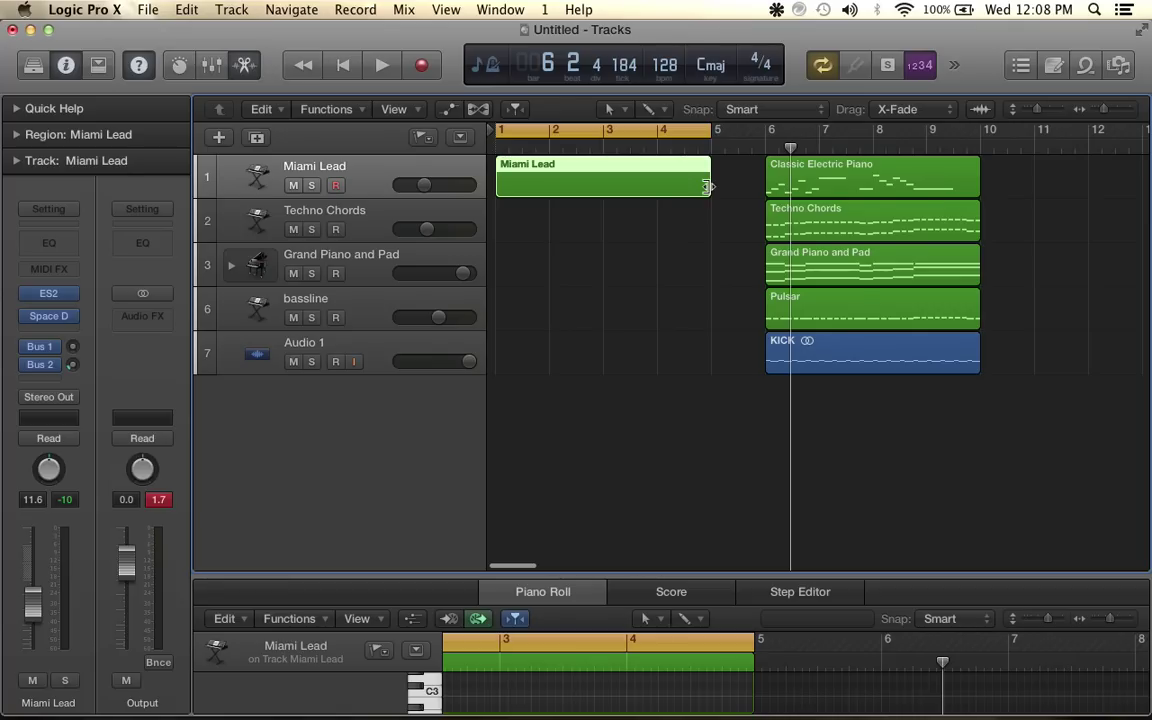
Return the cycle range to bars 6 to 10 and add a new audio track below Audio 1
scroll(730, 191, right, 3)
drag(567, 128, 800, 128)
click(354, 361)
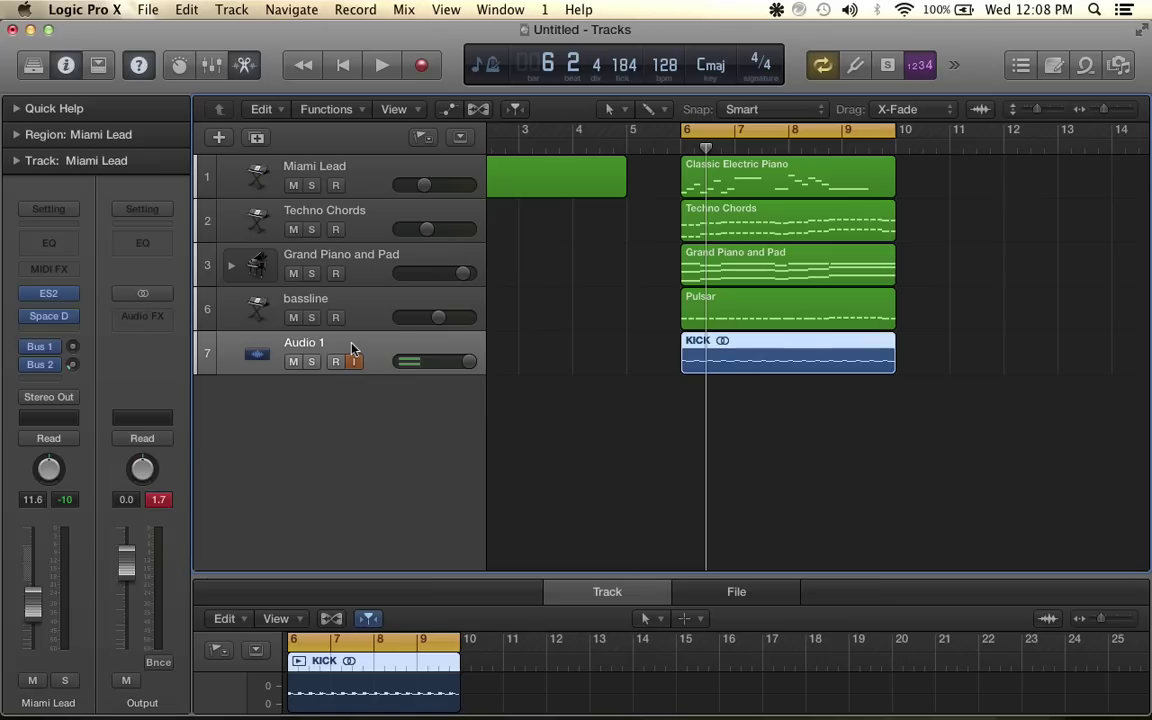
click(229, 9)
click(245, 49)
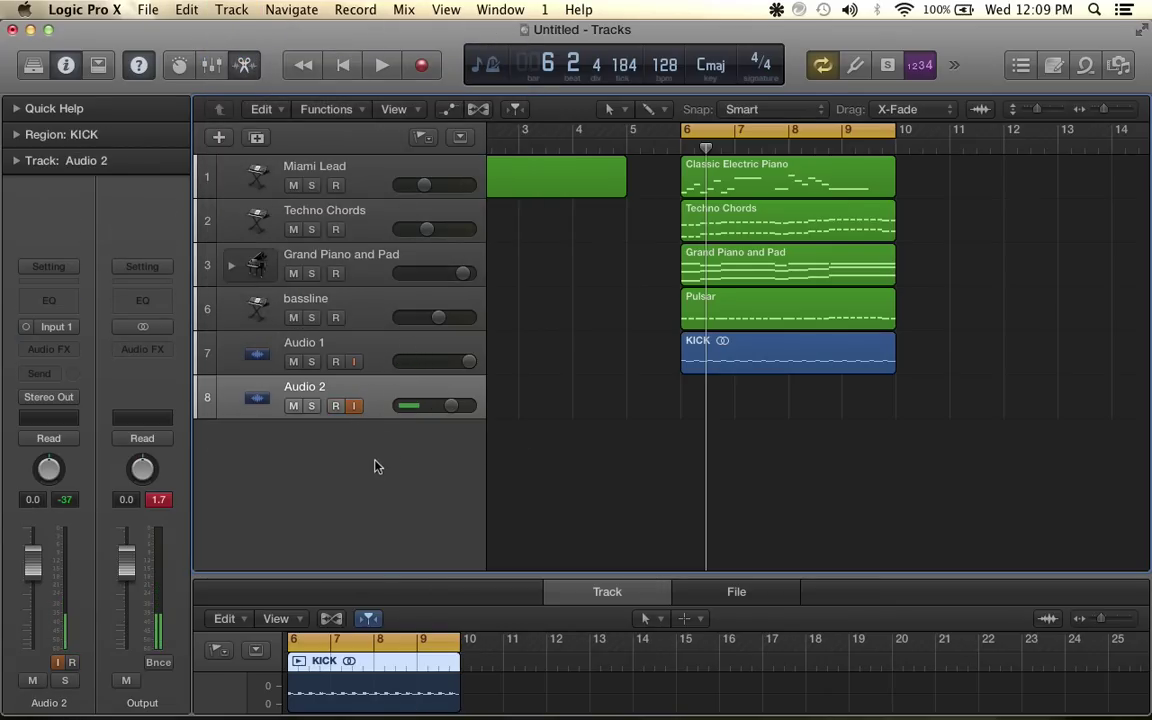
Start importing an audio file and browse to the Music Production folder in Documents
click(150, 9)
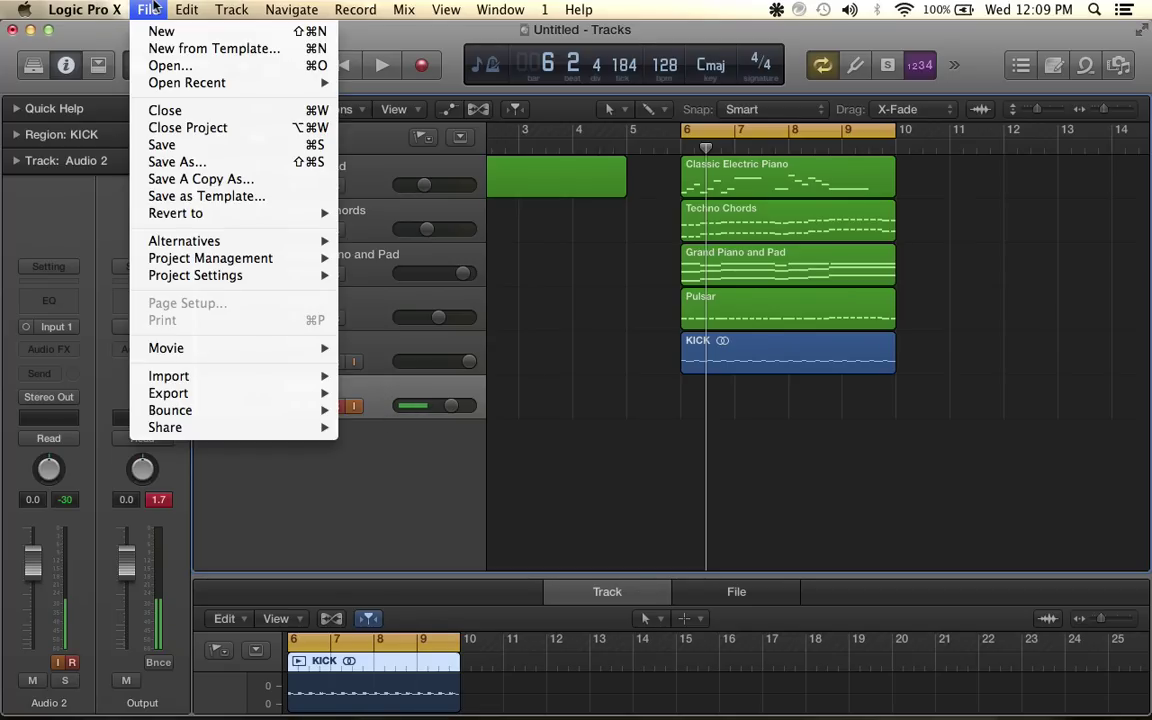
mouse_move(257, 378)
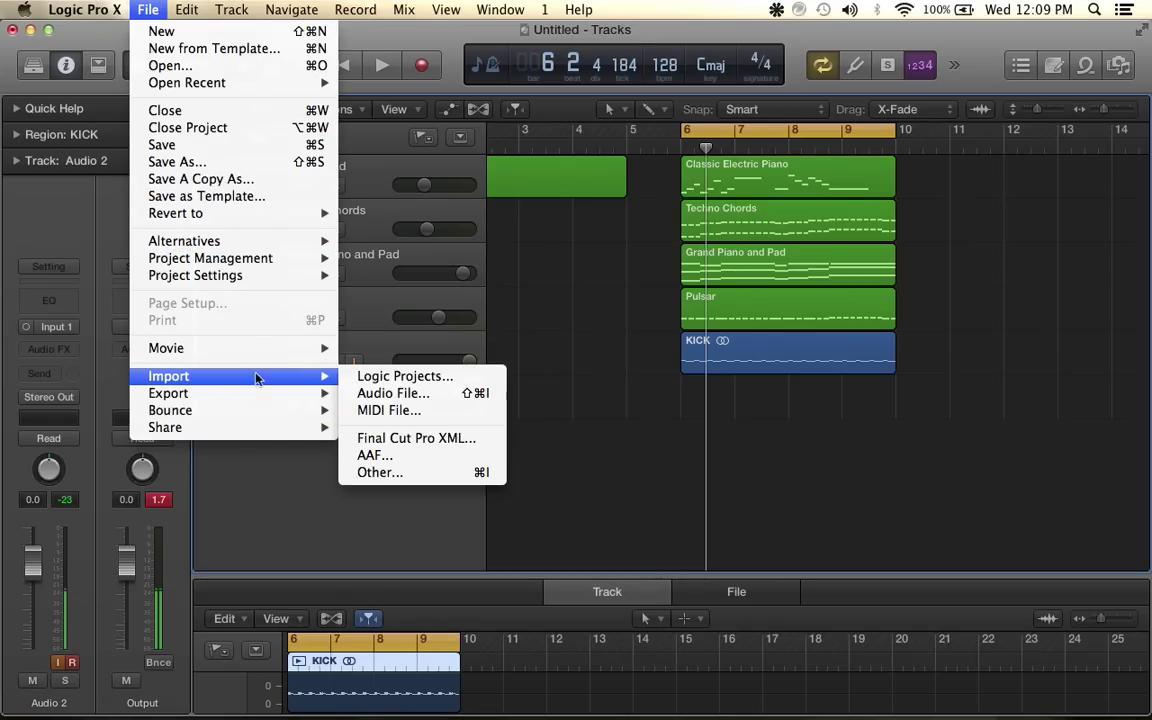
click(394, 395)
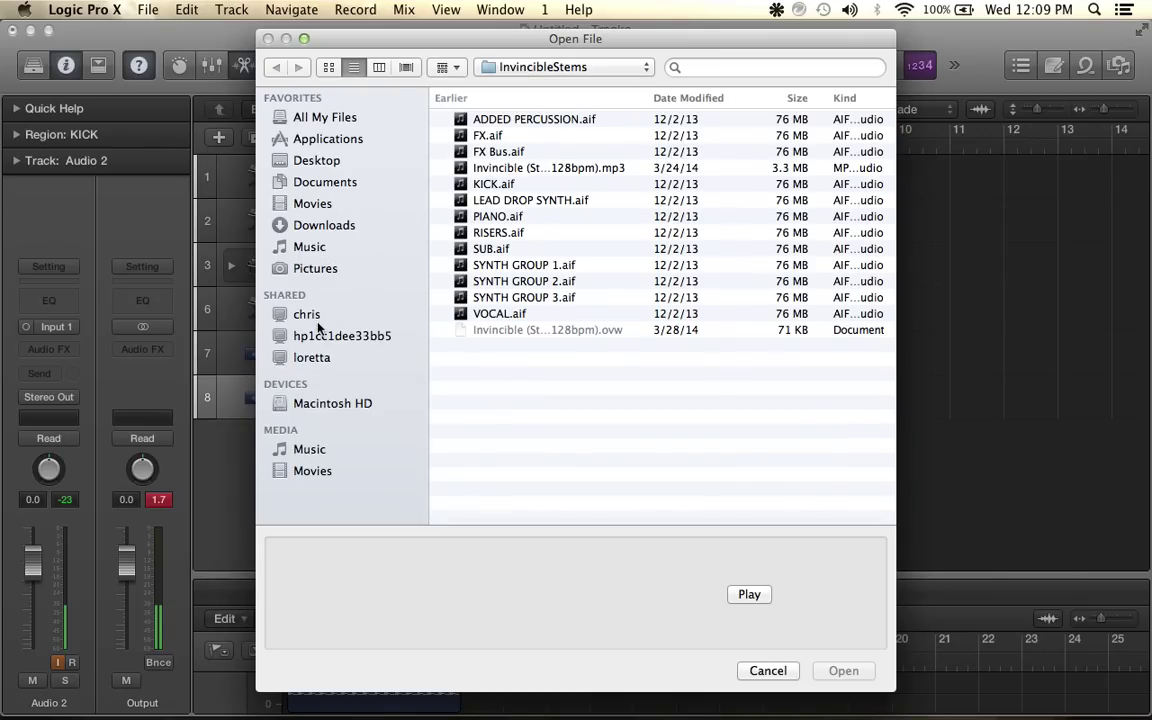
click(316, 225)
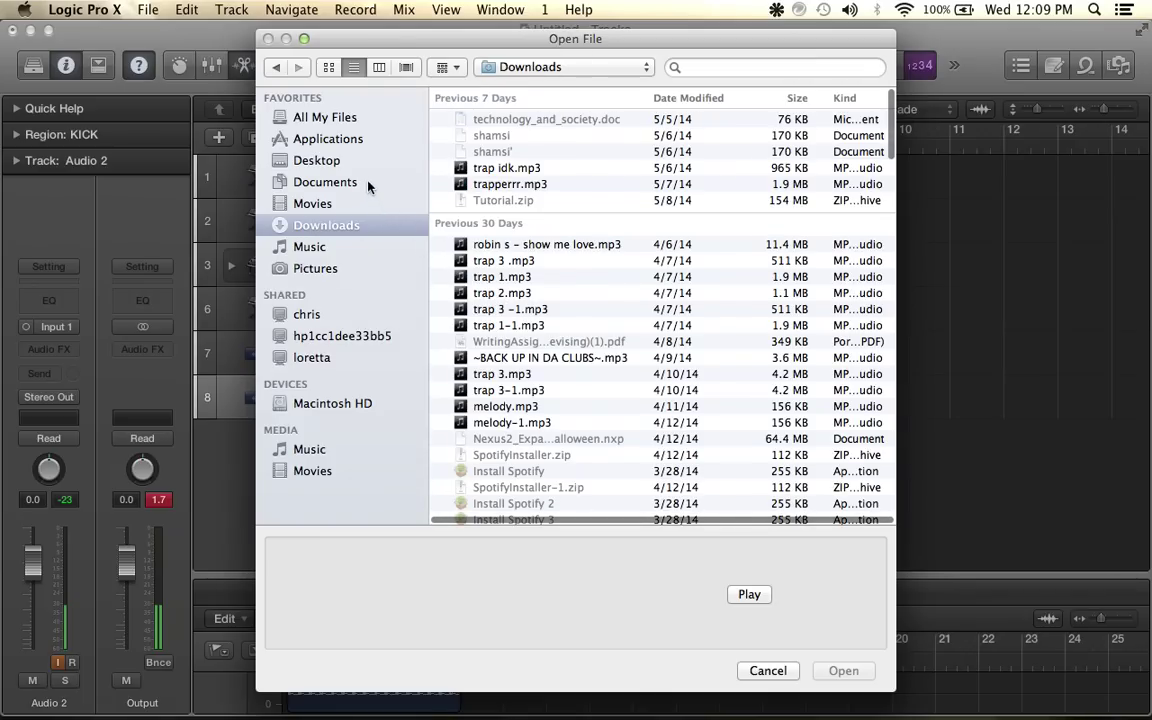
click(367, 184)
scroll(455, 280, down, 5)
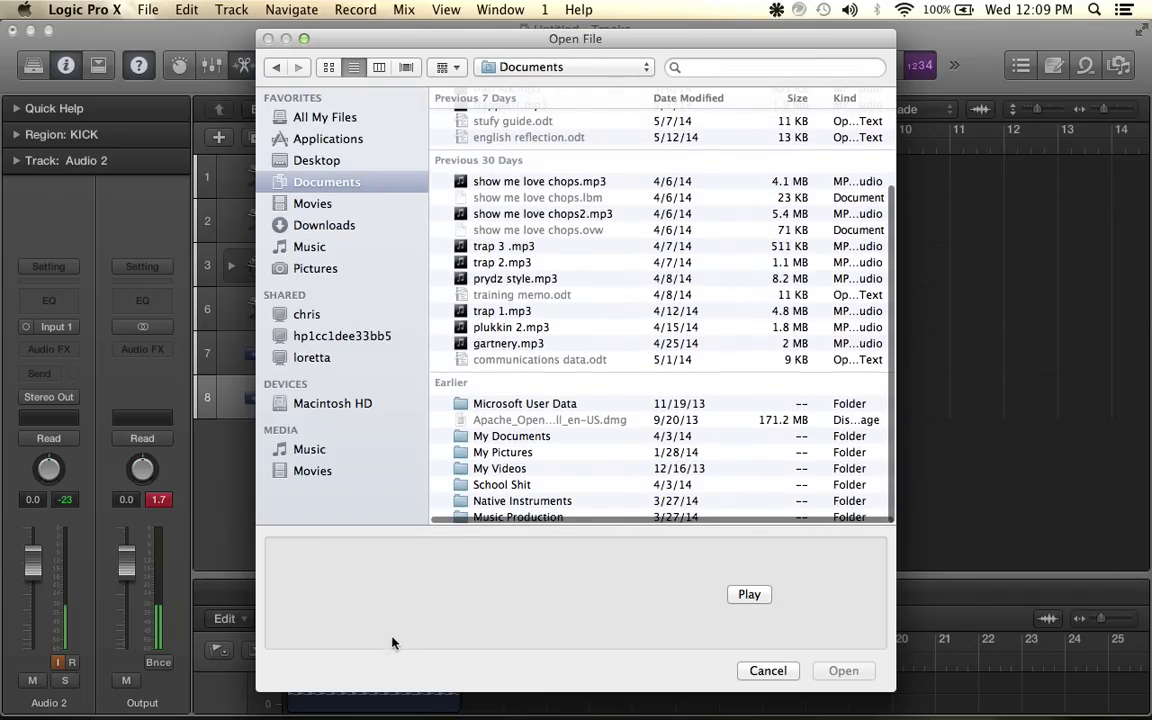
double_click(466, 516)
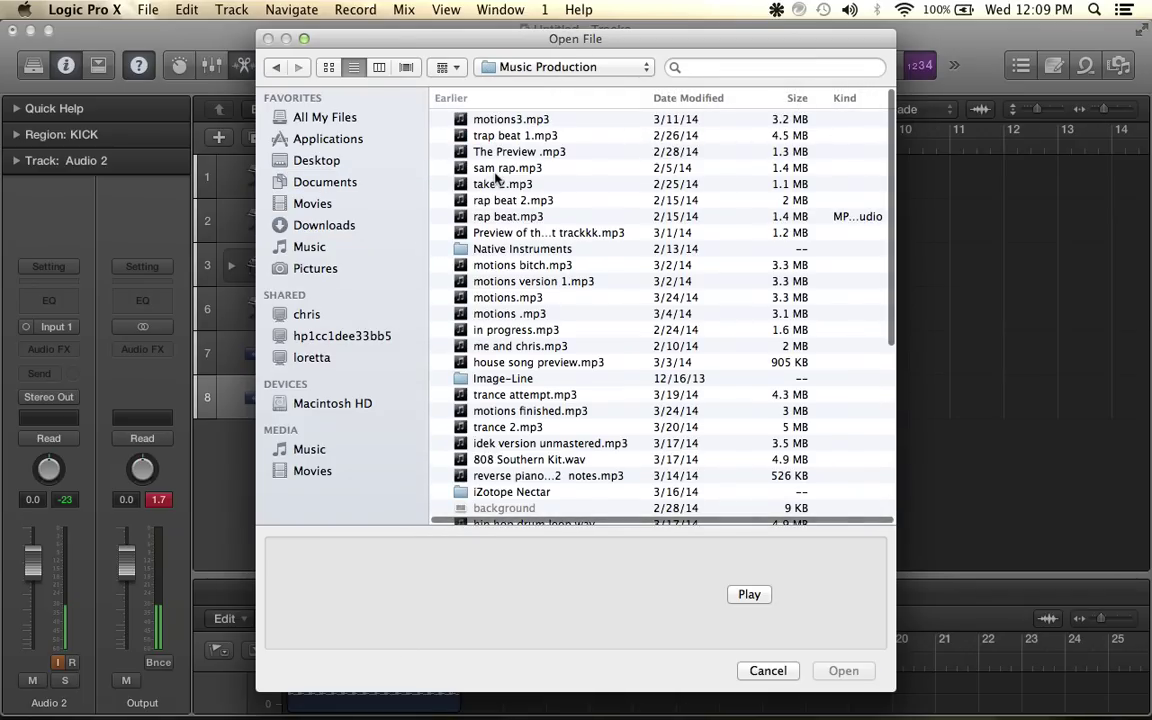
Open the Classic Claps folder within Claps in the Loopmasters Deadmau5 XFER sample pack
scroll(500, 240, down, 5)
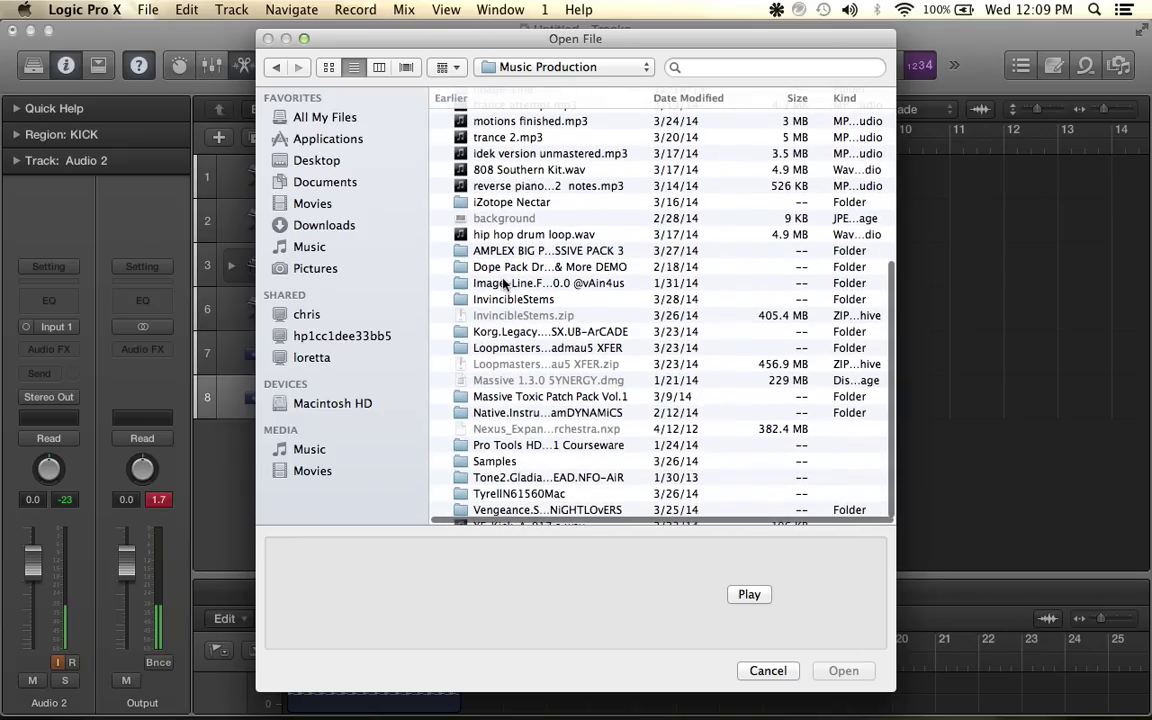
scroll(505, 285, down, 1)
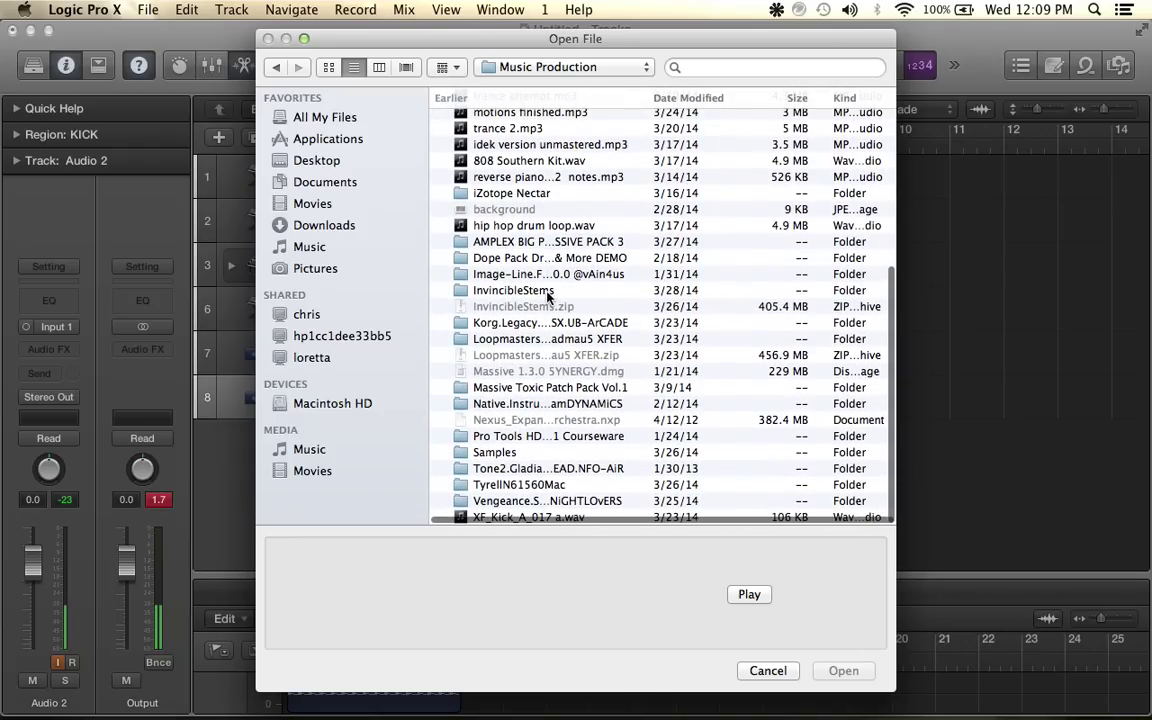
double_click(574, 340)
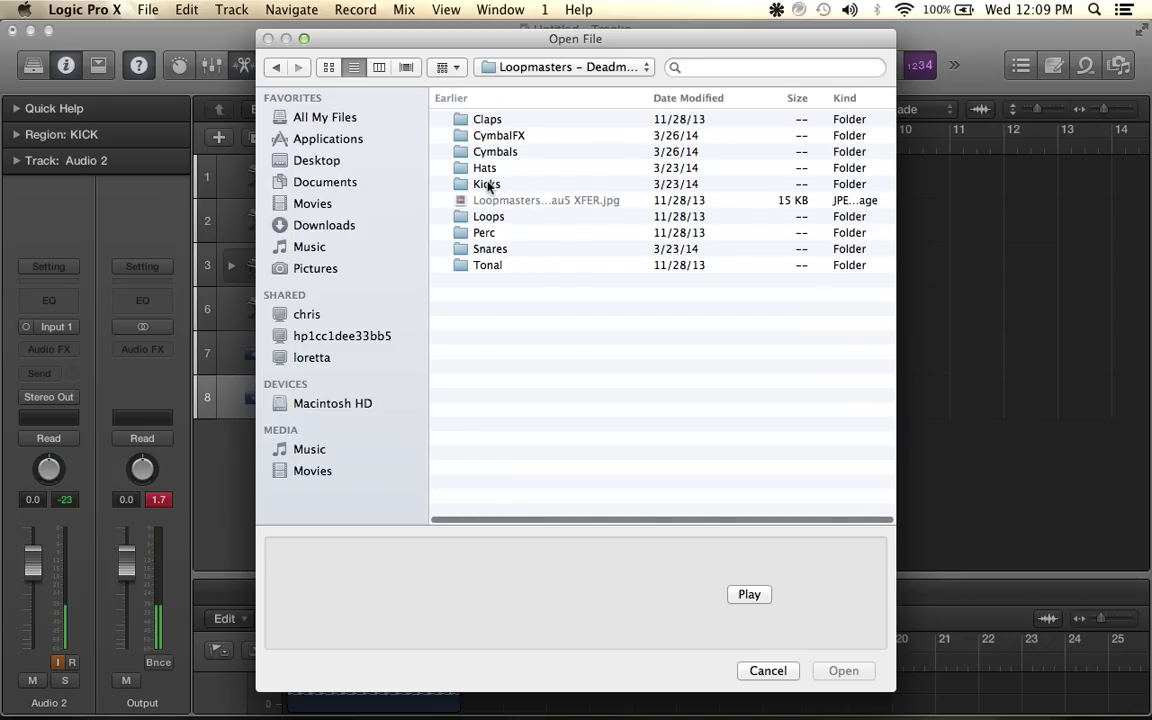
double_click(493, 120)
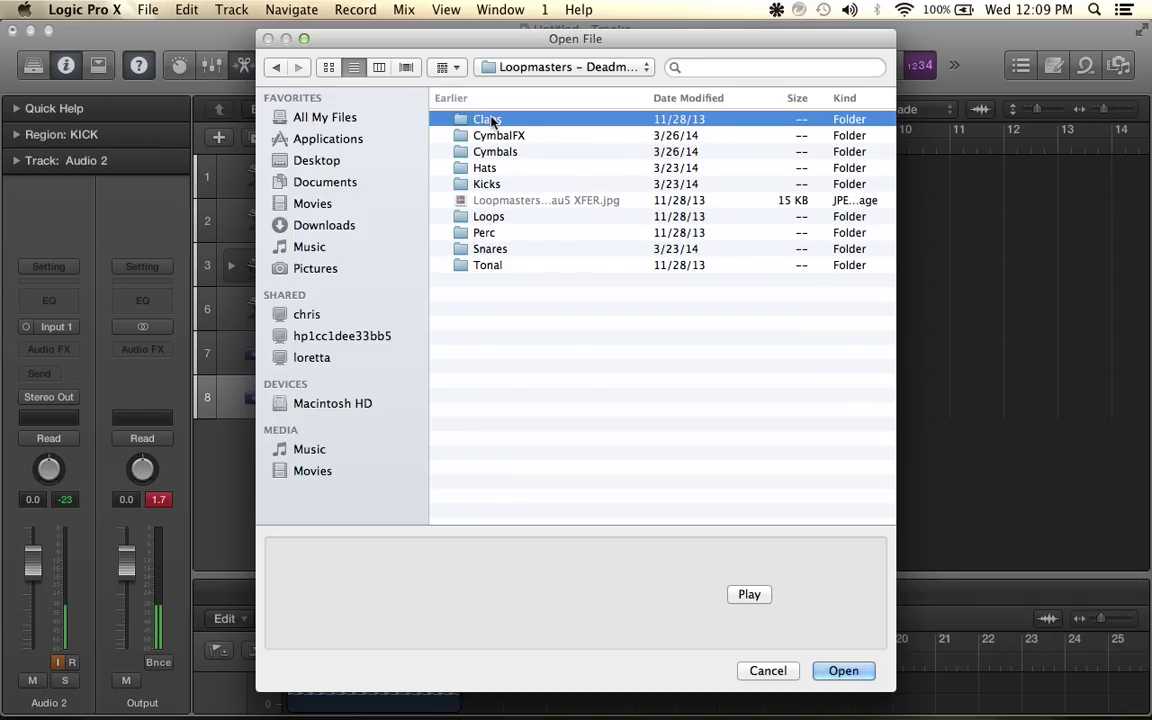
double_click(470, 120)
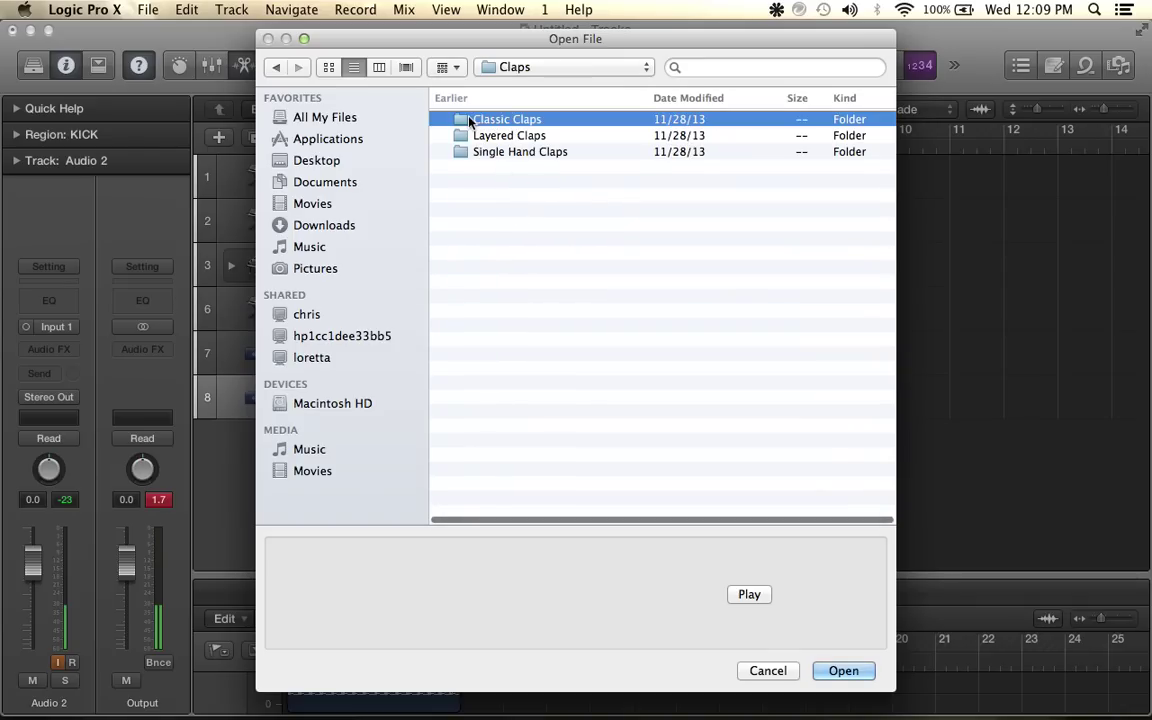
scroll(517, 288, down, 10)
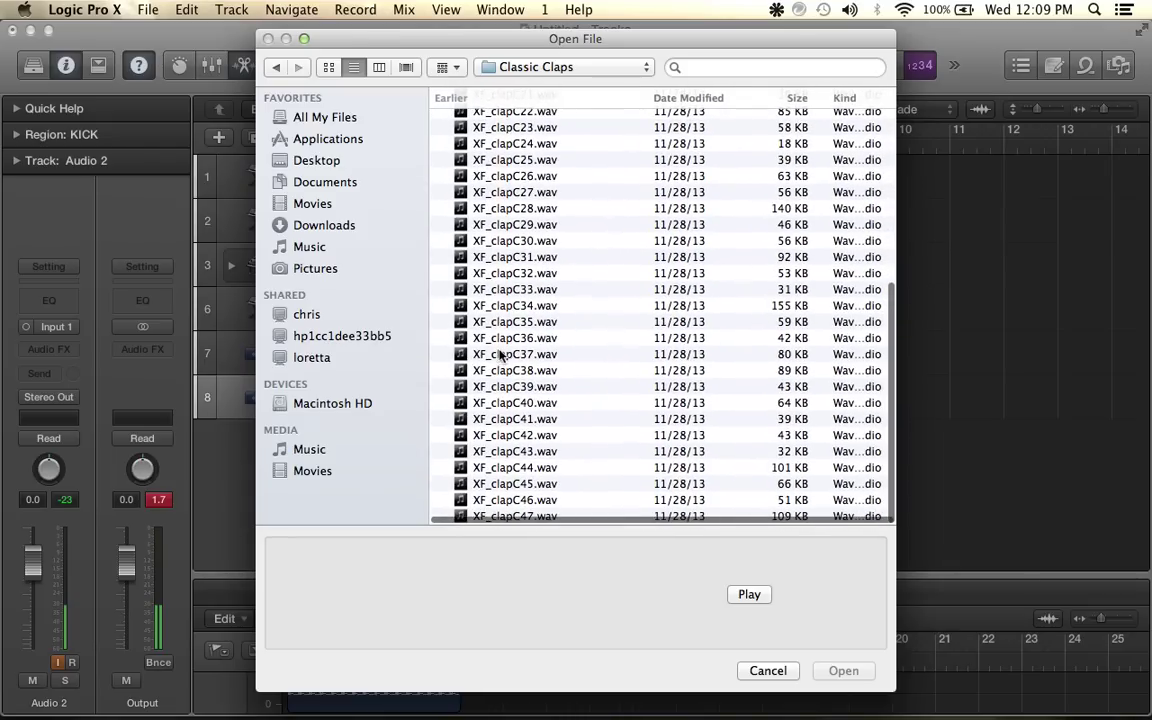
Audition the clap samples from XF_clapC44.wav upward through the list and import XF_clapC33.wav onto the Audio 2 track
click(467, 470)
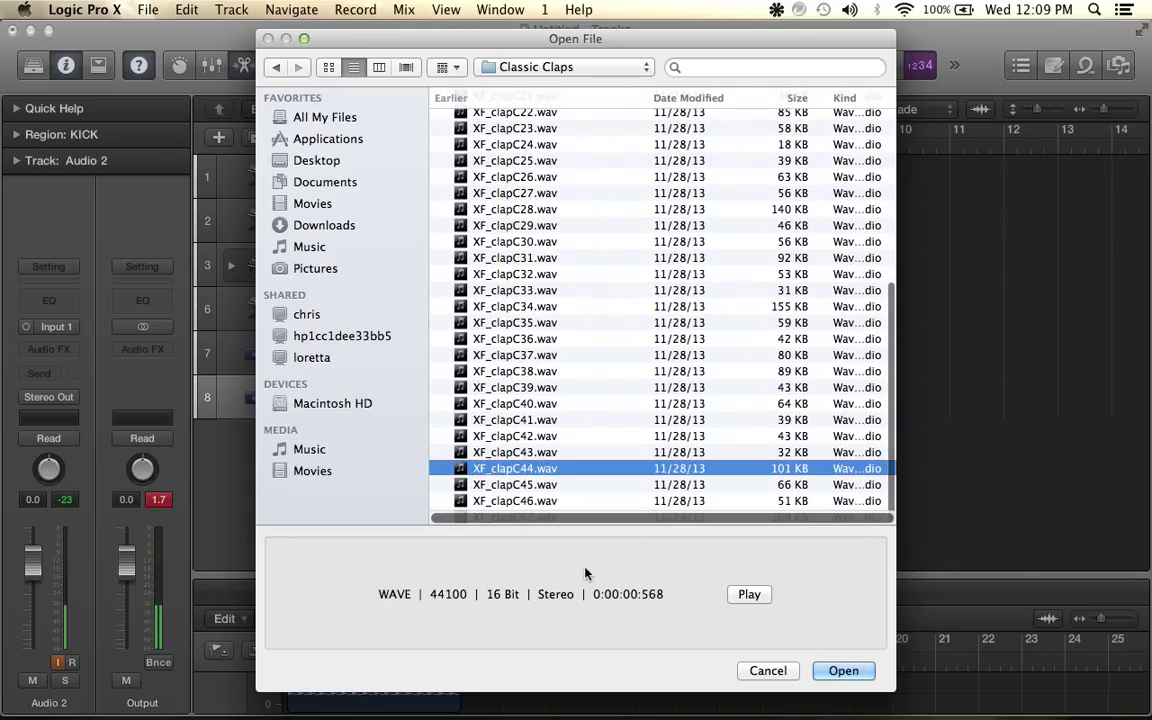
click(739, 596)
key(Up)
key(Up)
key(Up)
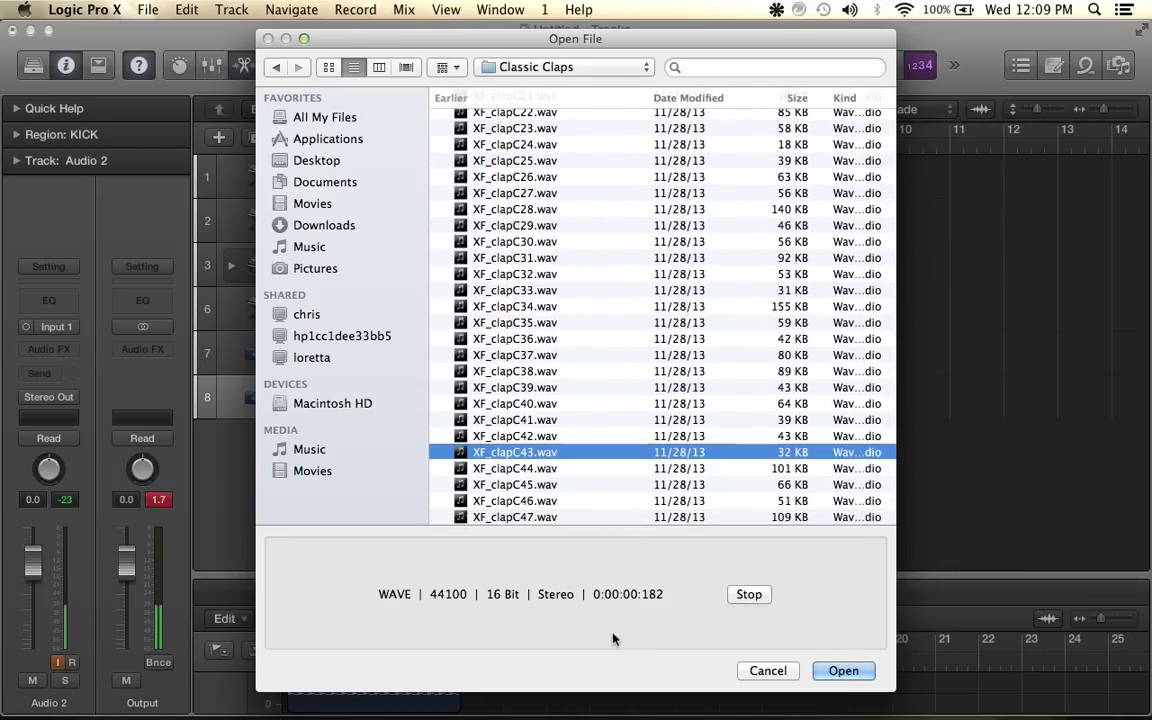
key(Up)
key(Up)
key(Up)
key(Up)
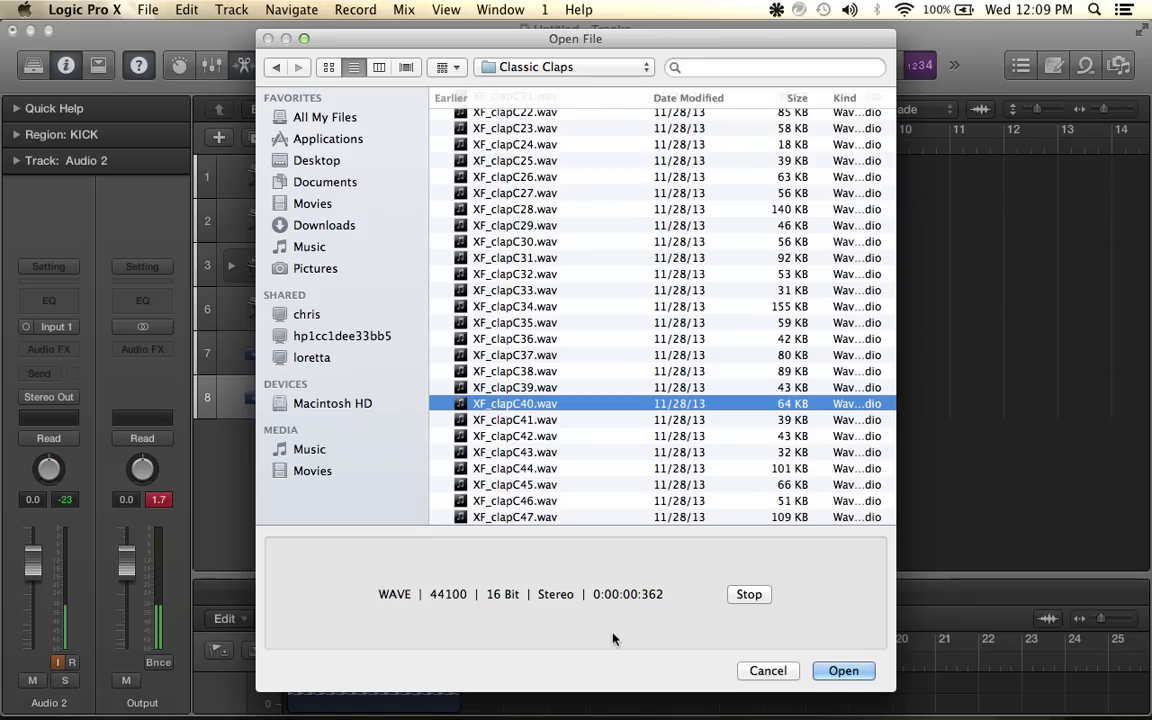
key(Up)
key(Up)
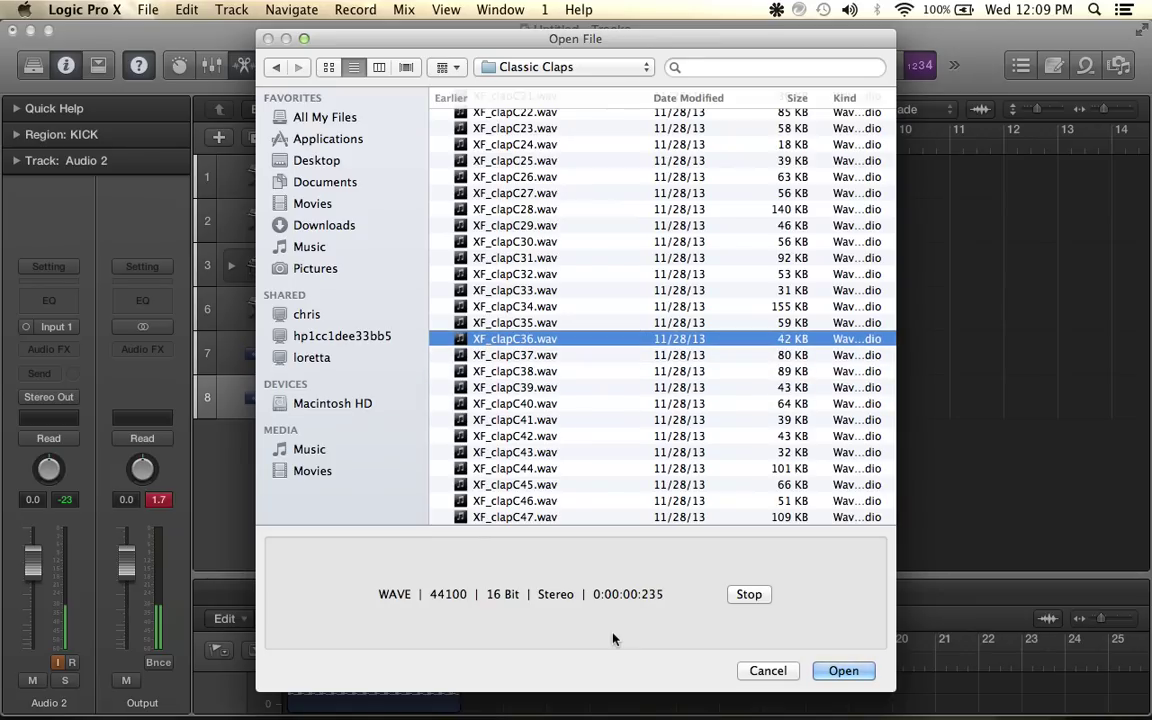
key(Up)
key(Up)
key(Up)
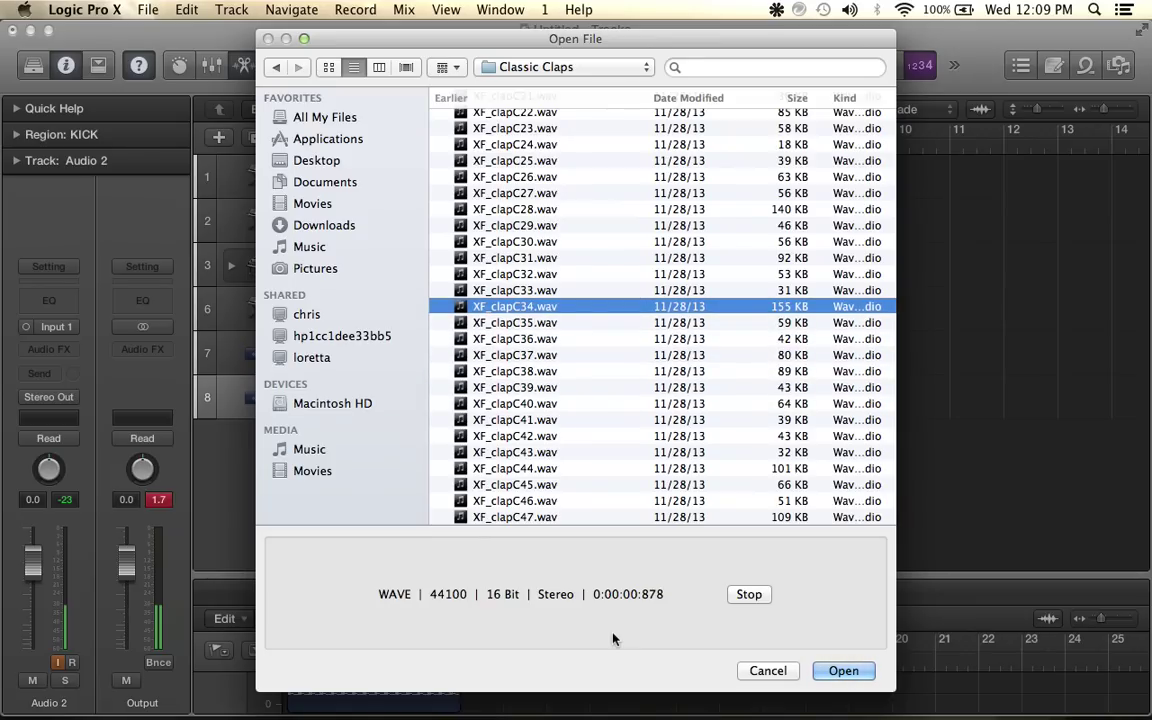
key(Down)
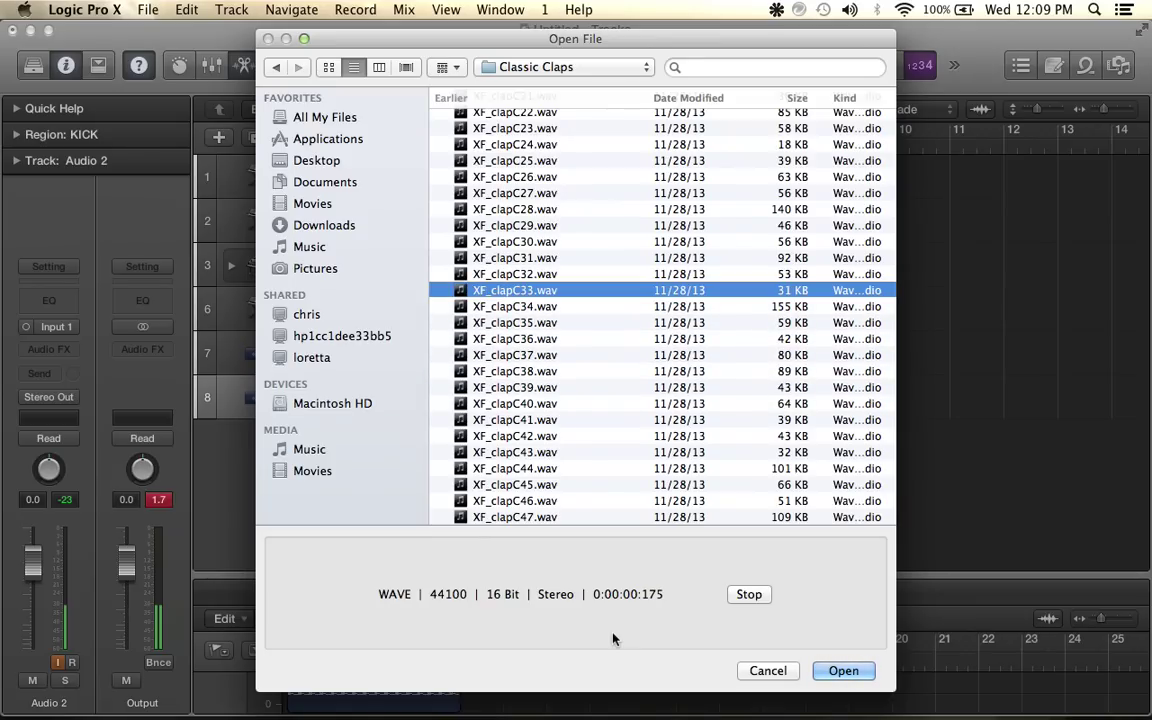
click(861, 667)
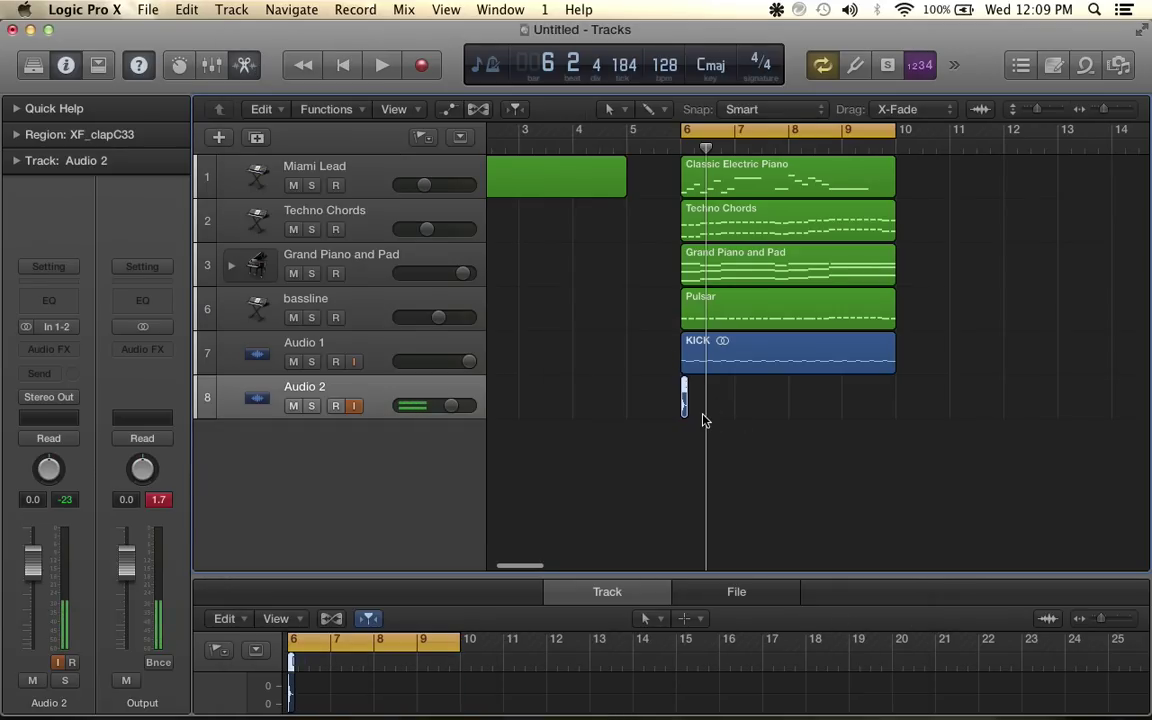
Move the XF_clapC33 region on Audio 2 to beat 2 of bar 6
key(super+Right)
key(super+Right)
key(super+Right)
key(super+Right)
key(super+Right)
drag(696, 401, 748, 399)
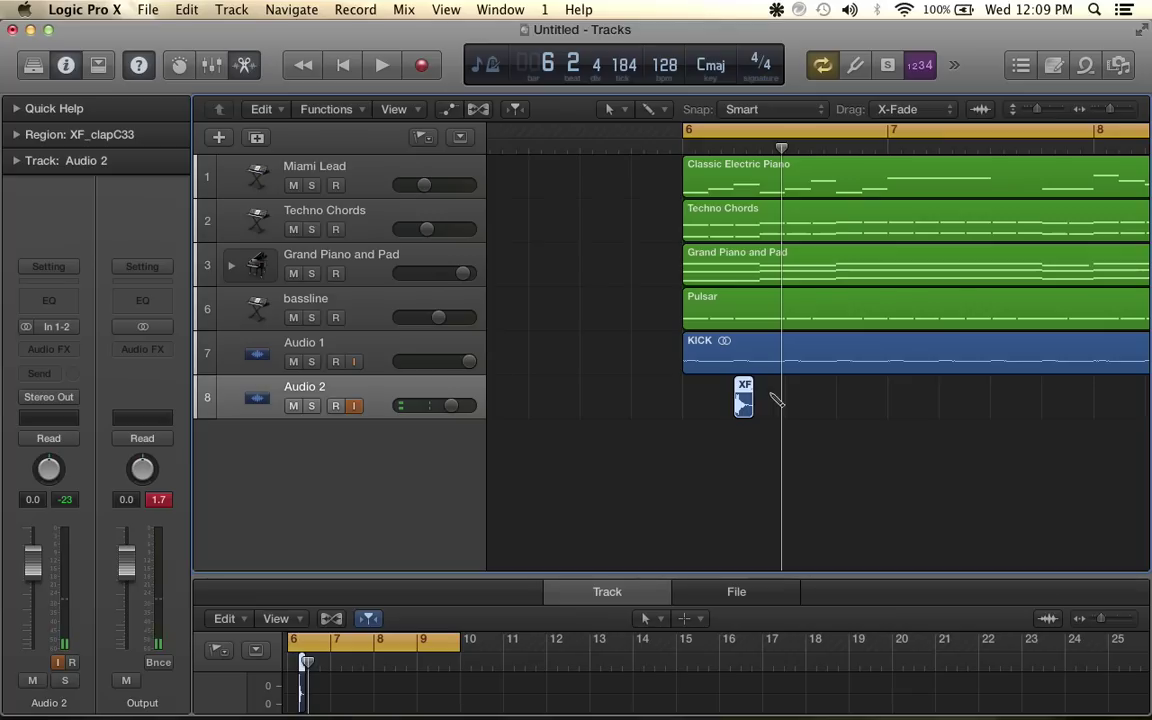
Repeat the clap region once and move the copy to beat 3 of bar 6
key(super+r)
key(Return)
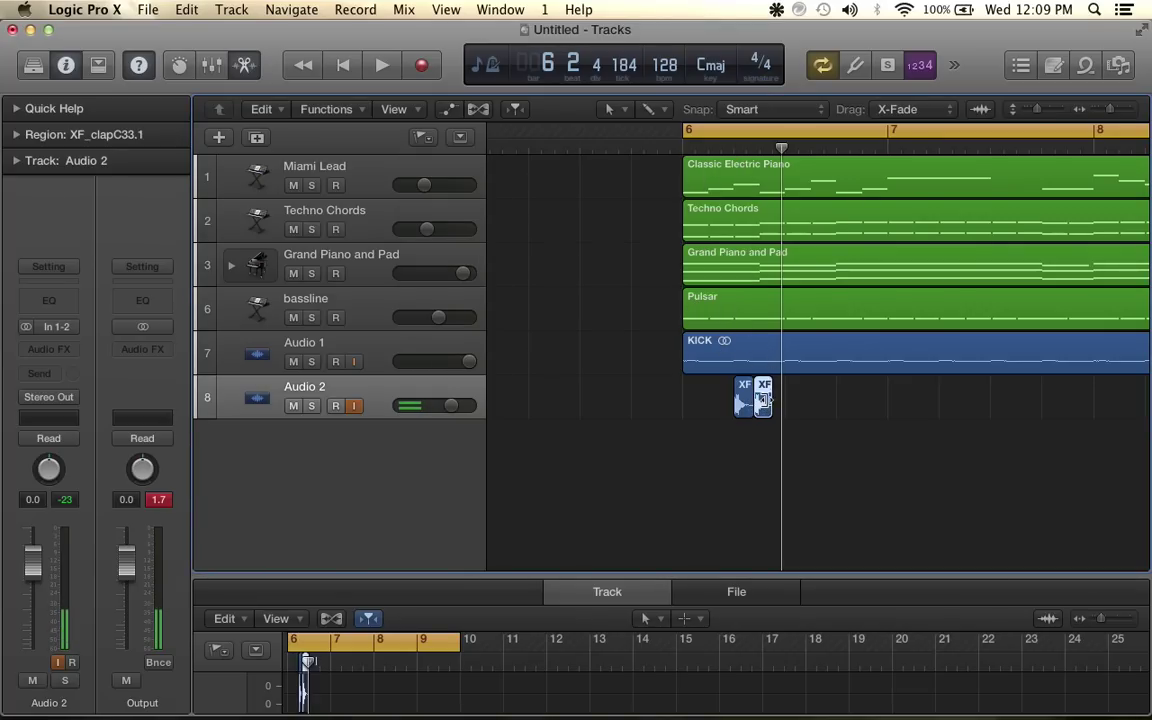
drag(764, 402, 815, 400)
Repeat both clap regions once and move the copies to beat 4 of bar 6 and beat 1 of bar 7
key(super+r)
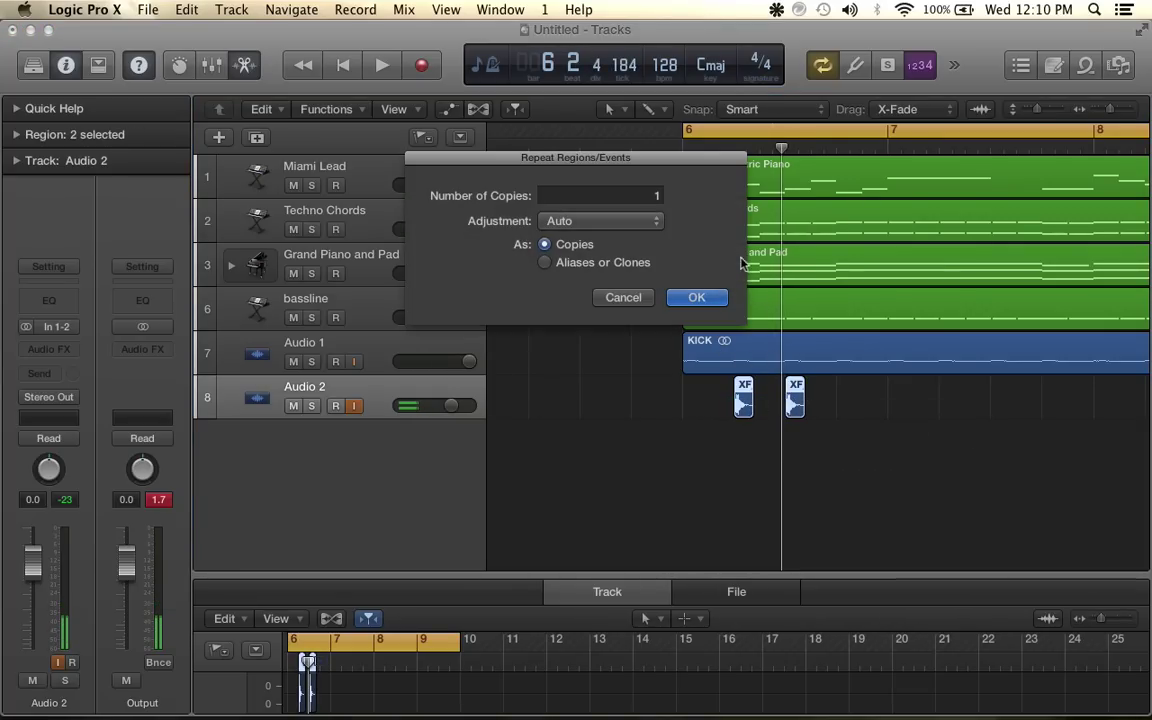
click(697, 298)
drag(815, 400, 845, 405)
scroll(847, 405, right, 1)
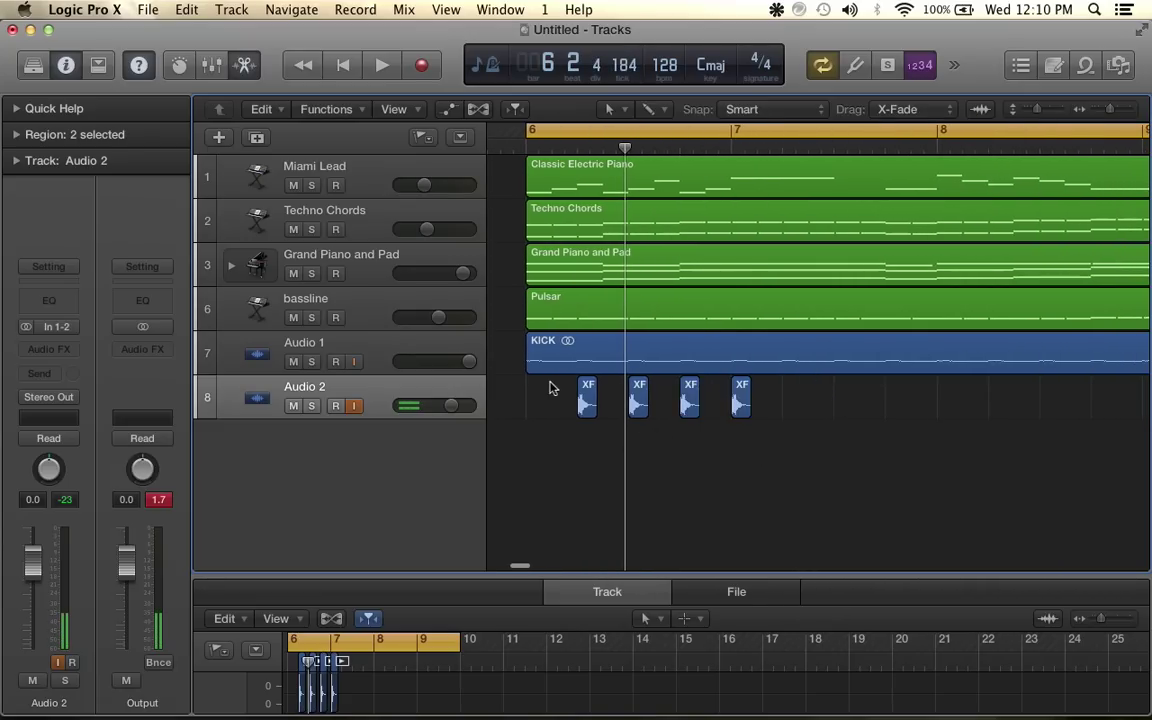
Repeat all four clap regions on Audio 2 once and move the copies so the first one starts on beat 2 of bar 7
drag(549, 387, 779, 401)
key(super+r)
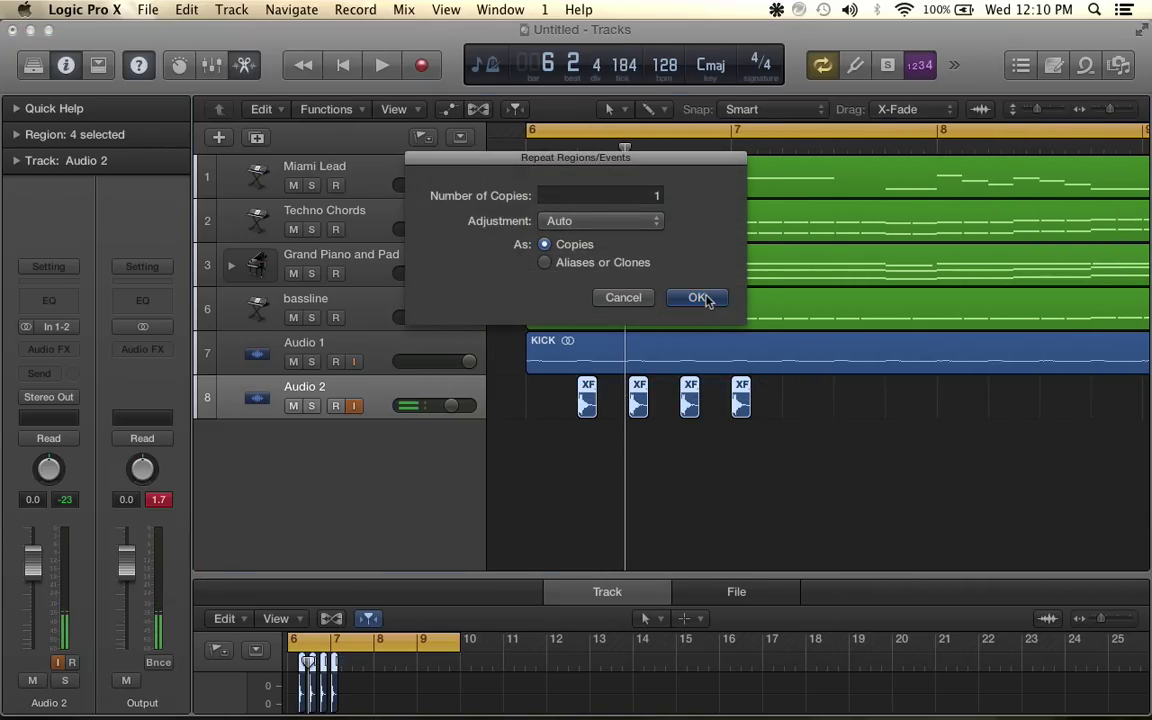
click(699, 298)
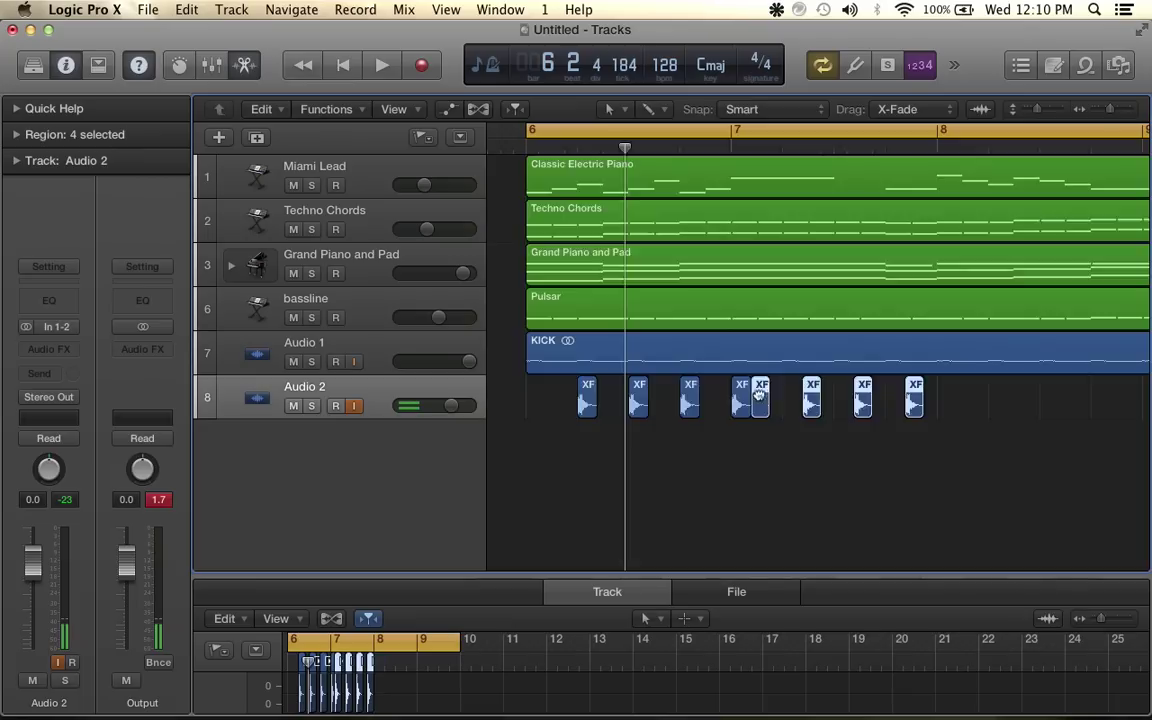
drag(760, 395, 788, 398)
scroll(796, 398, up, 3)
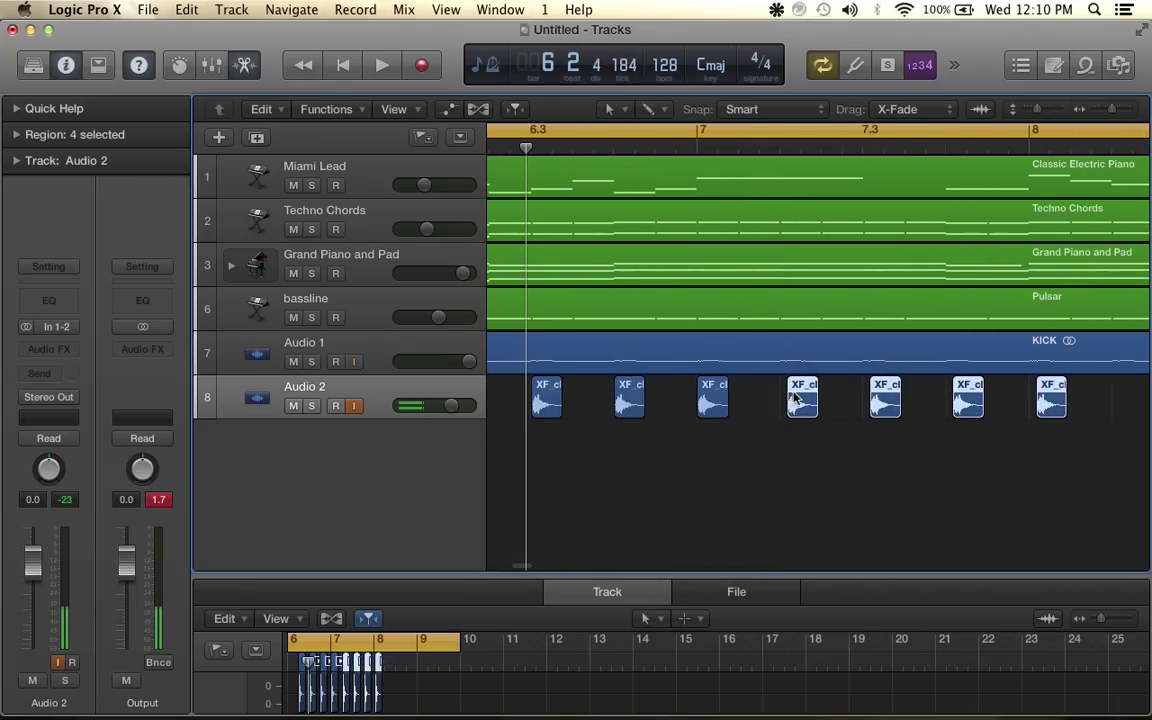
click(802, 398)
scroll(790, 400, down, 3)
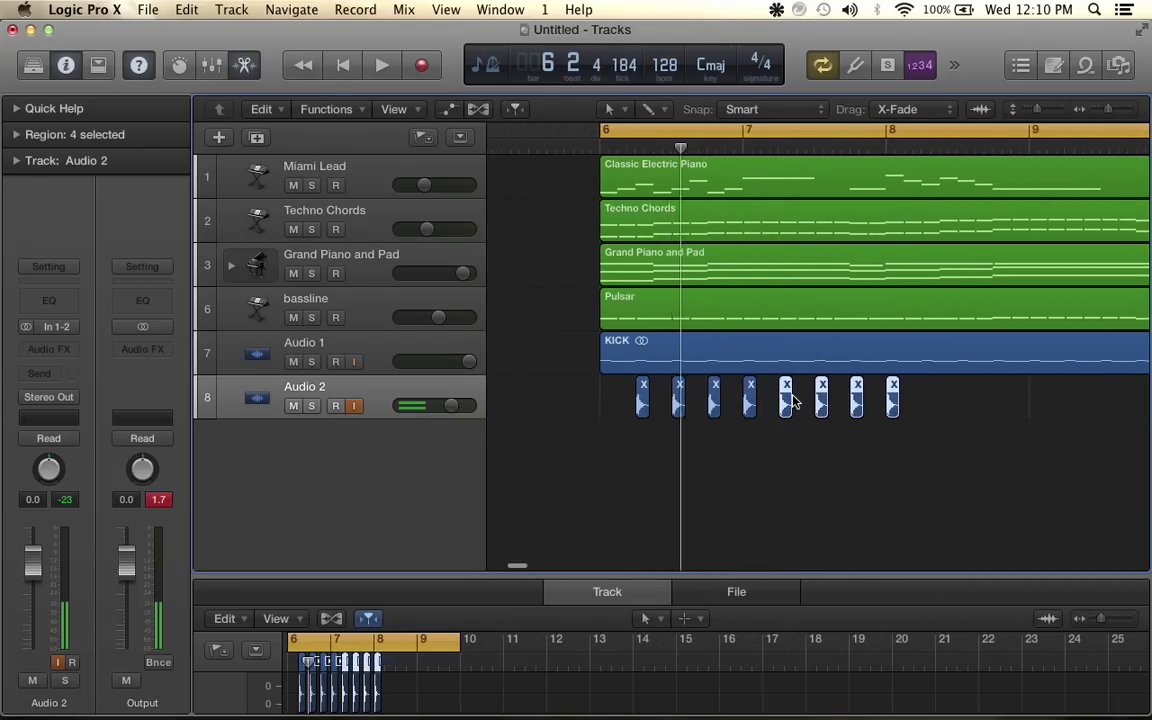
Play the claps briefly, and shift every clap after the first one beat later, starting from beat 4 of bar 6
key(space)
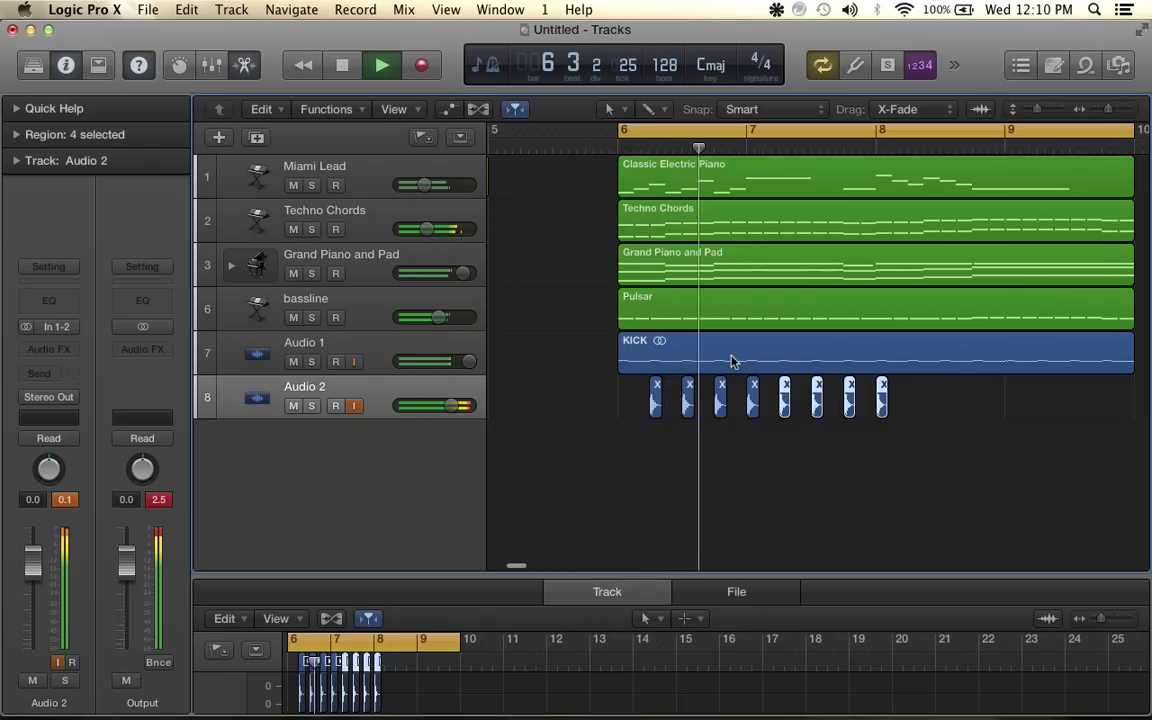
key(space)
drag(685, 395, 853, 397)
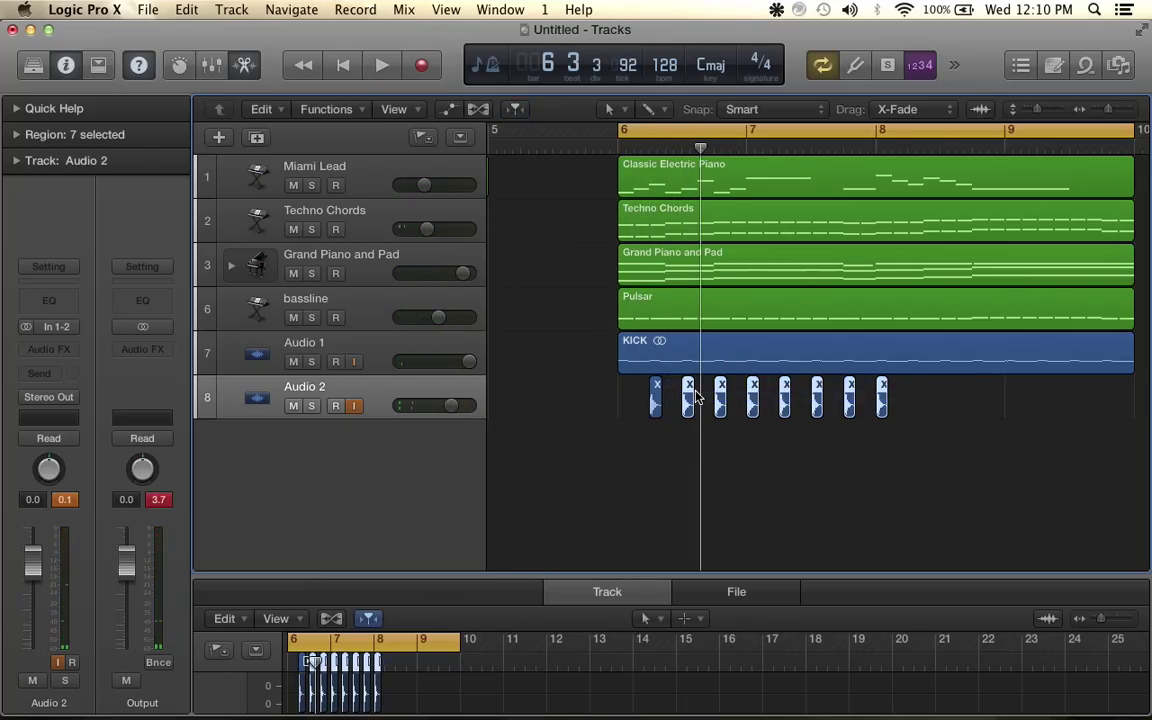
scroll(697, 397, up, 3)
scroll(697, 397, up, 3)
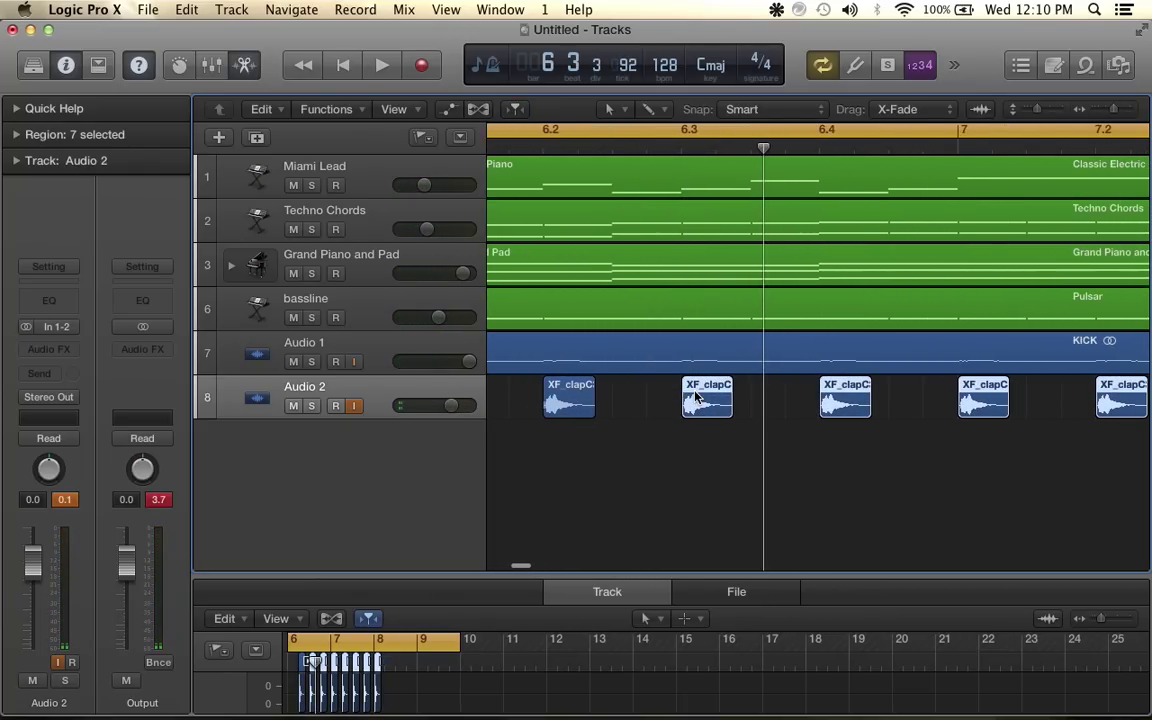
drag(697, 397, 828, 400)
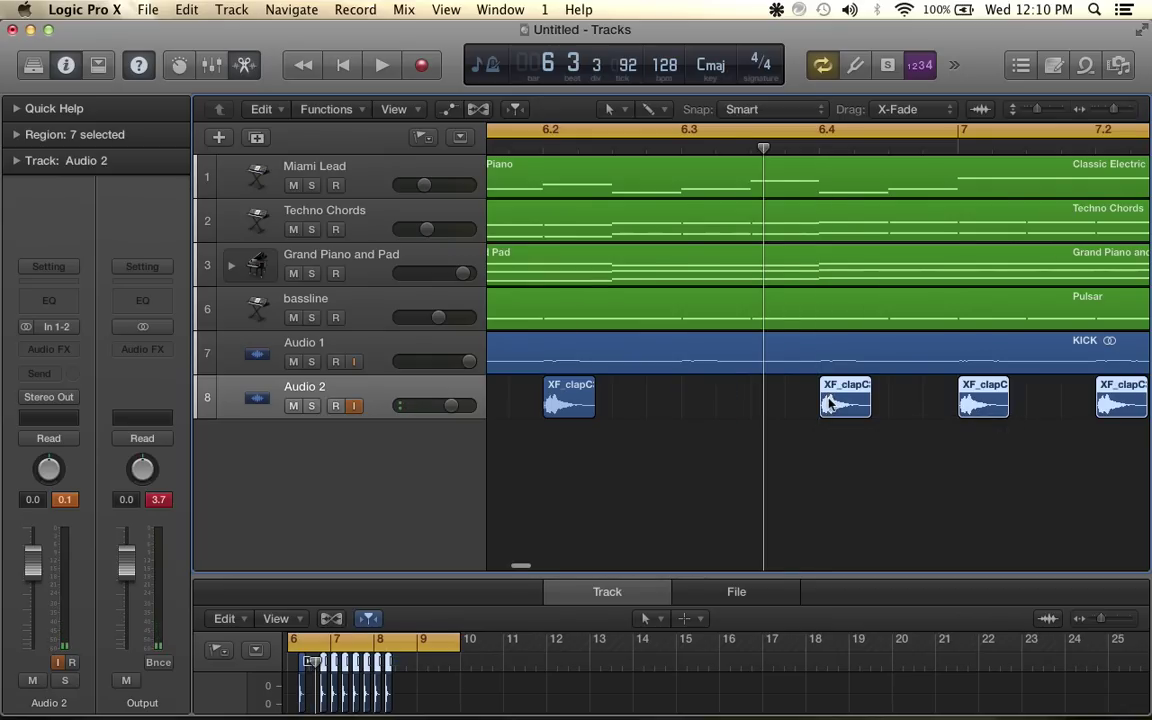
scroll(828, 400, down, 5)
click(740, 403)
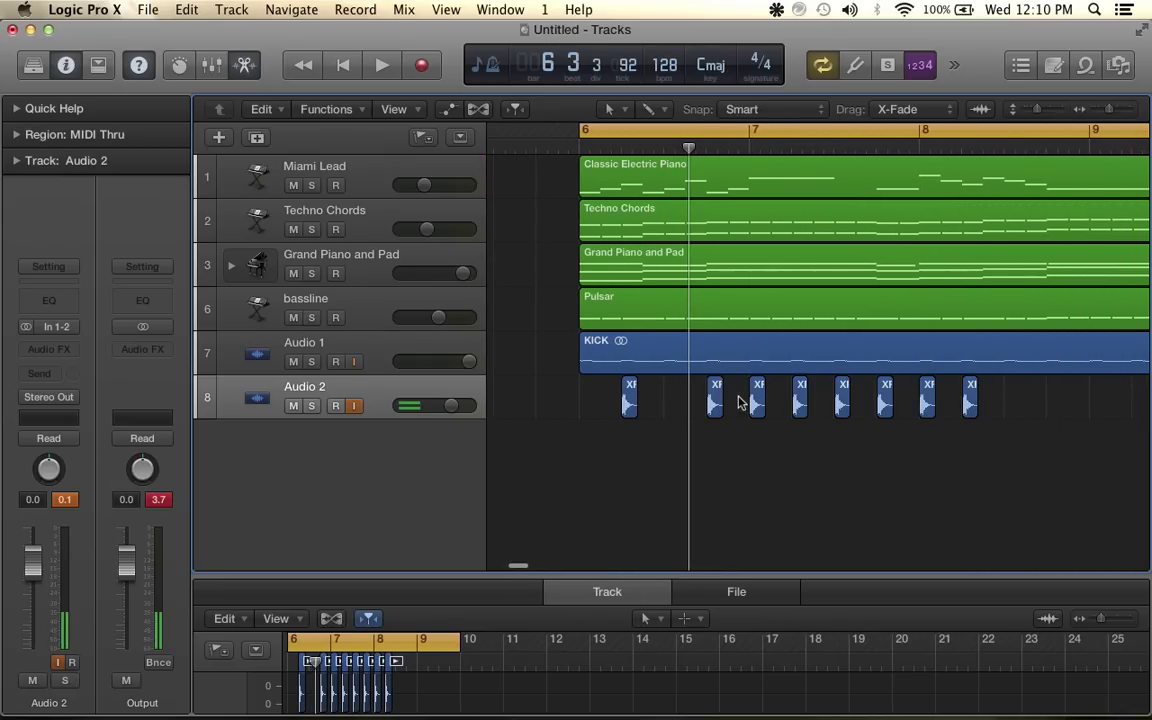
Move the claps on beats 1 and 3 of bar 7 and beat 1 of bar 8 to late bar 8, early bar 9 and bar 9 beat 3
drag(757, 397, 1045, 397)
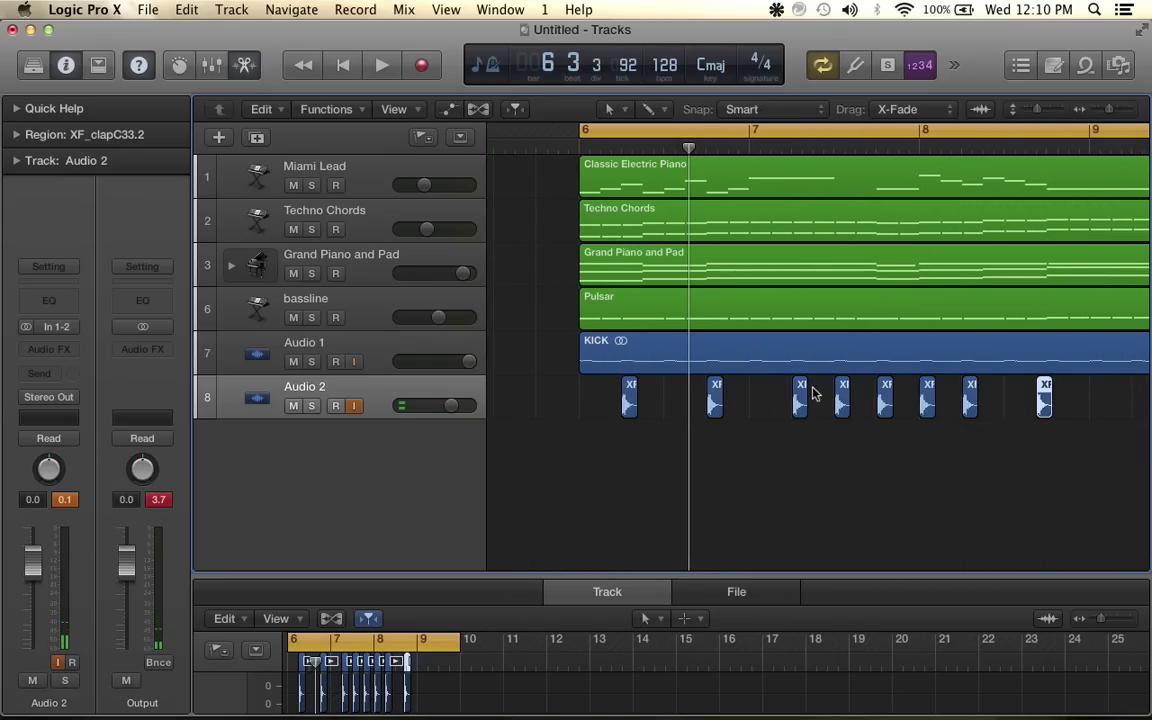
drag(843, 395, 1107, 397)
scroll(1000, 398, right, 3)
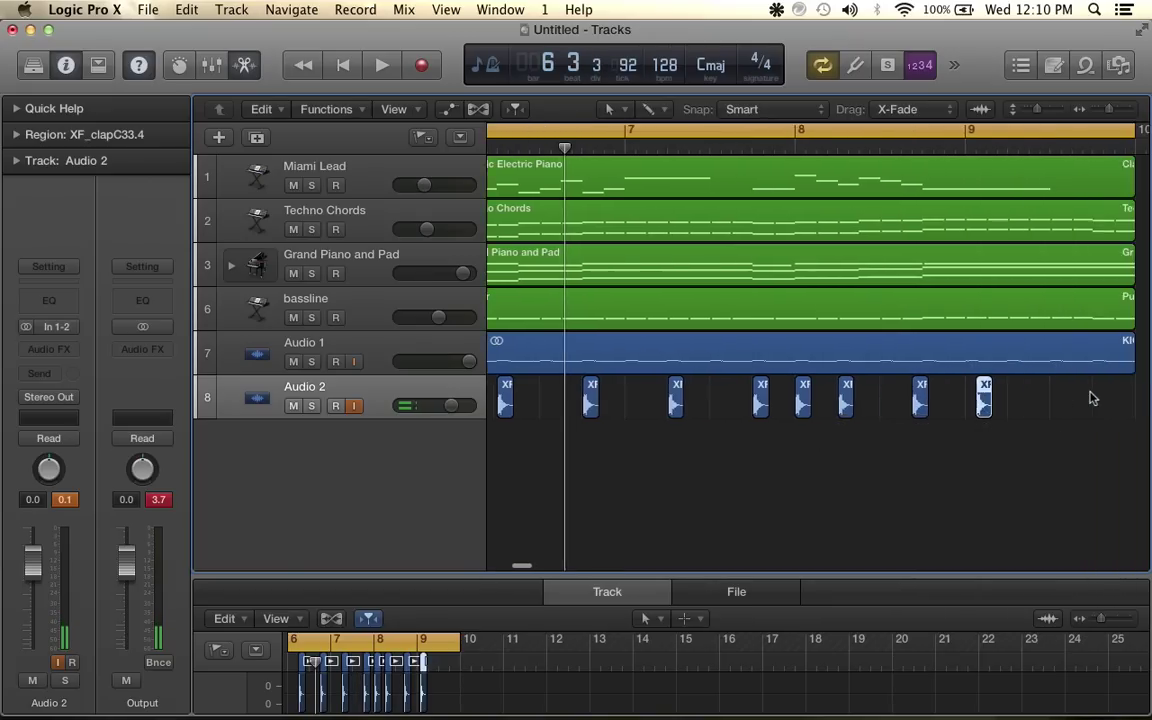
drag(760, 400, 1013, 398)
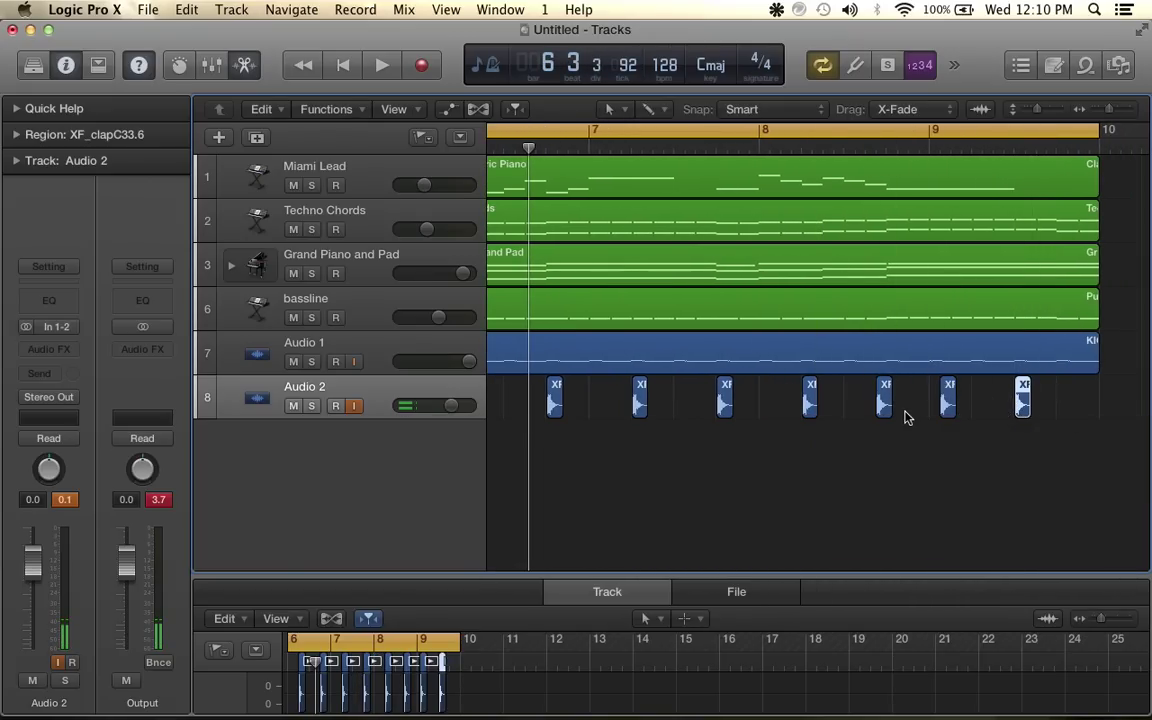
Play the loop to check the clap spacing and lower the Audio 2 track volume to -8.8 dB
scroll(890, 402, up, 6)
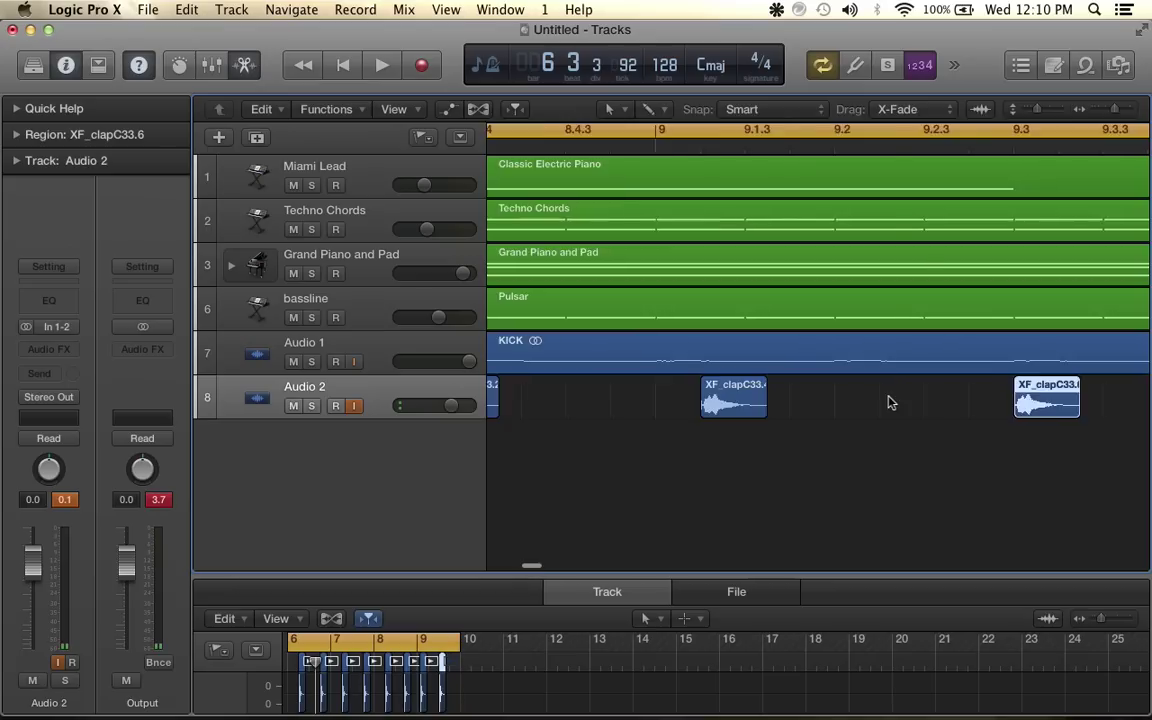
scroll(890, 402, left, 7)
scroll(890, 402, down, 4)
scroll(890, 402, down, 2)
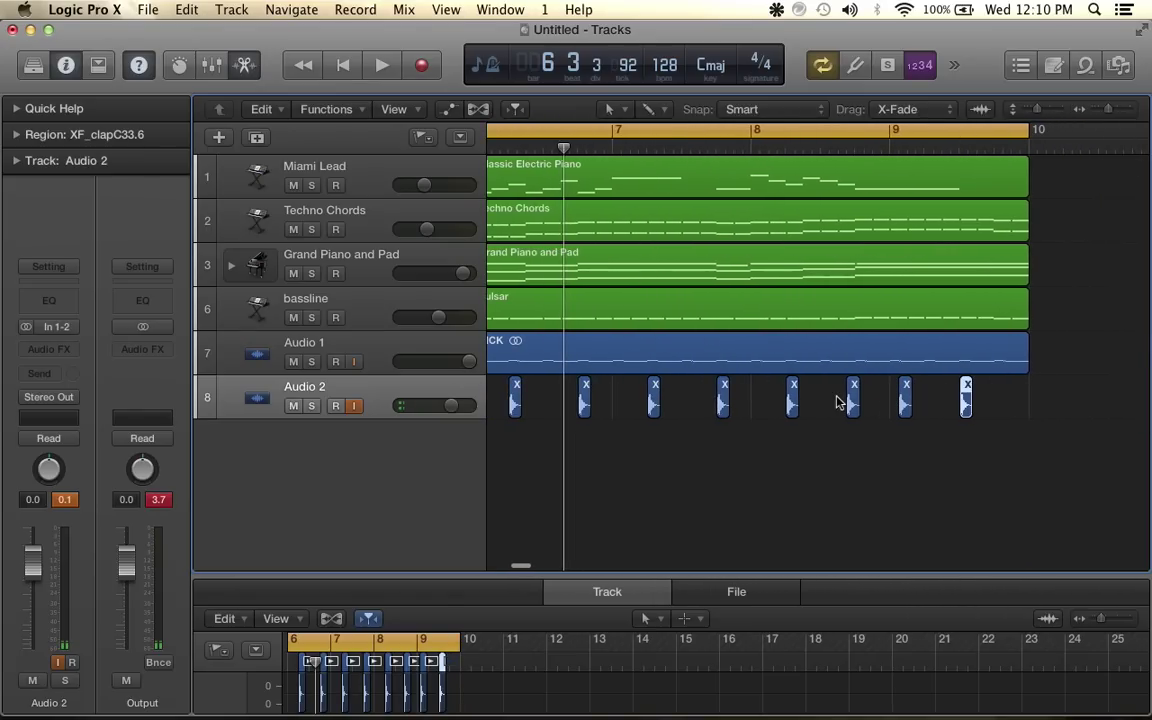
scroll(835, 404, up, 3)
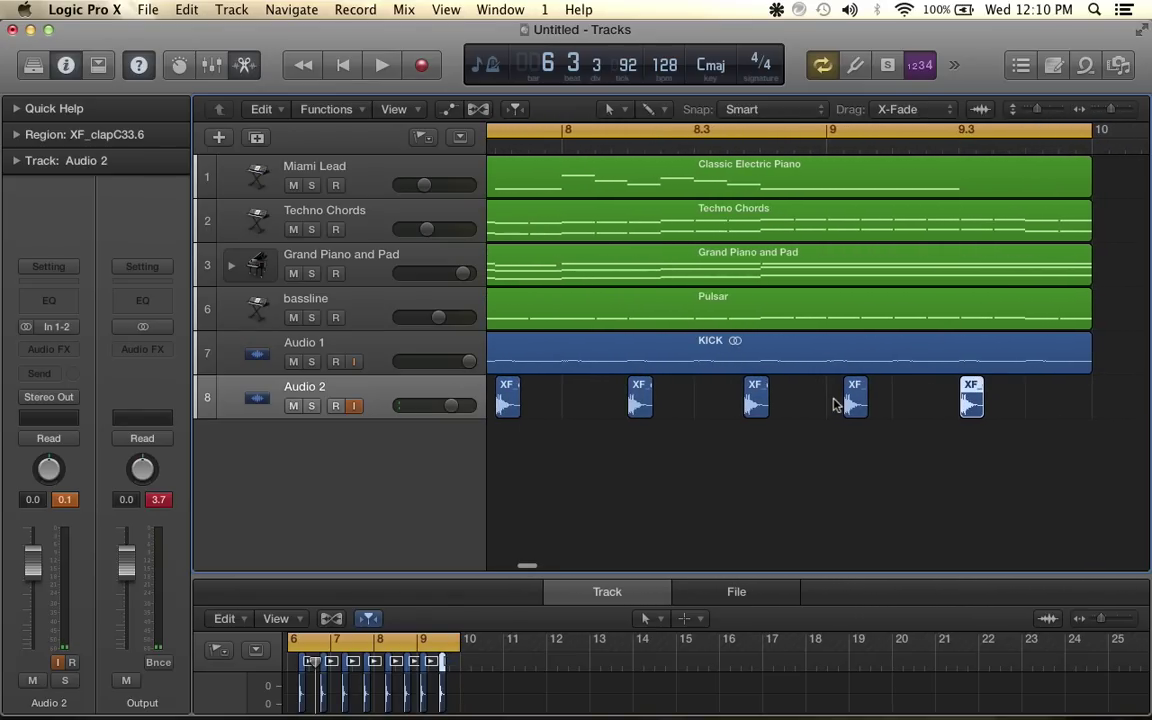
key(space)
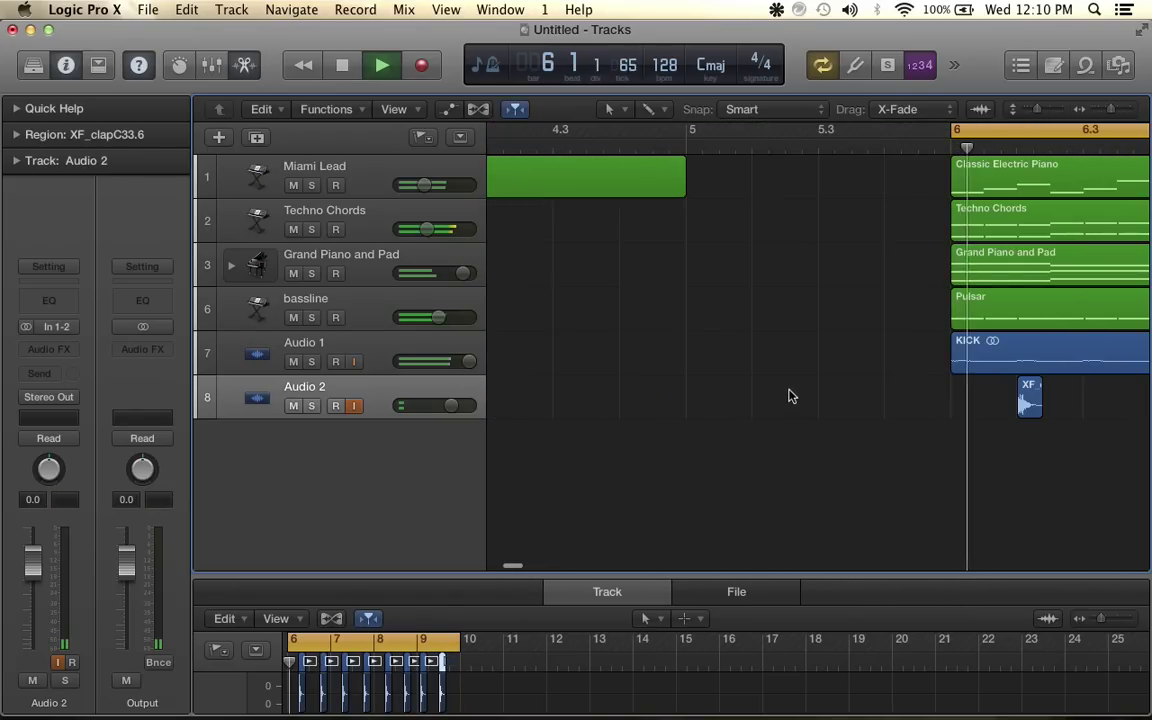
drag(451, 405, 428, 405)
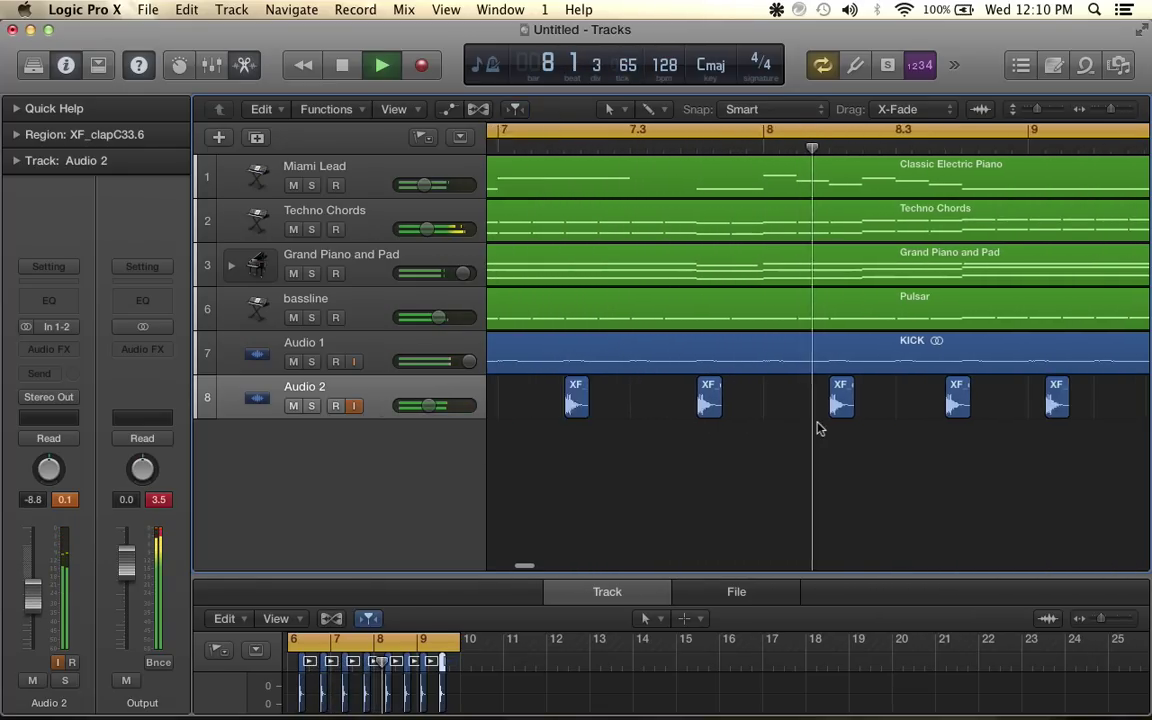
key(space)
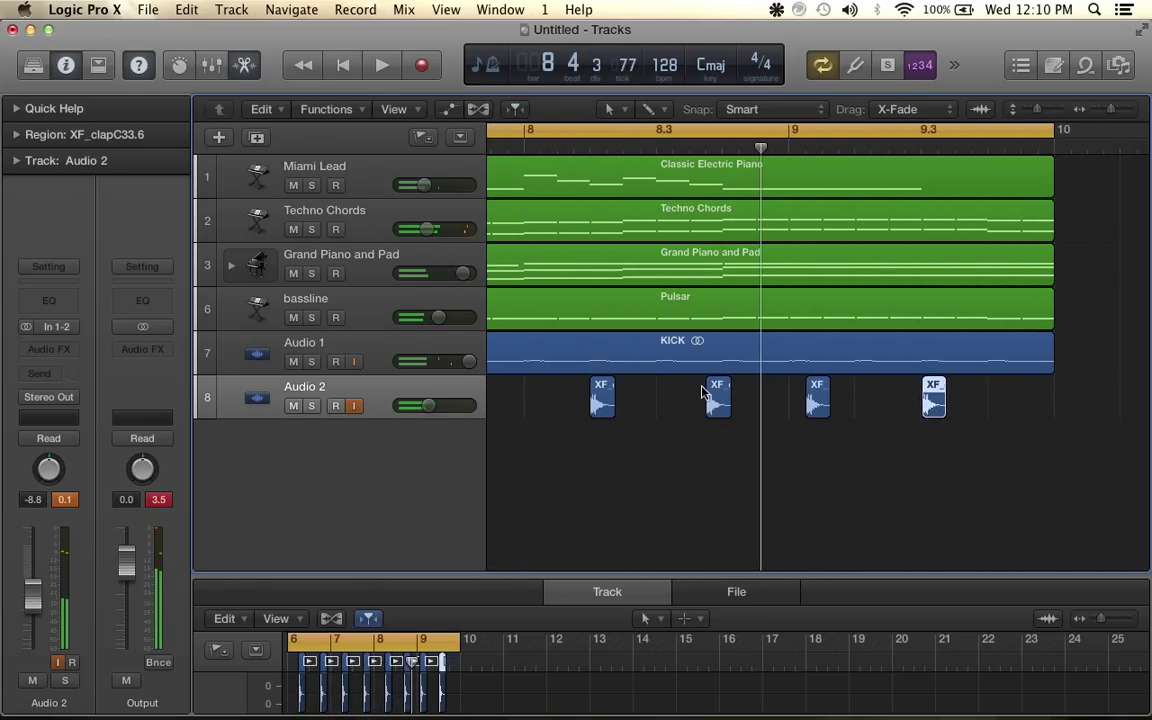
Align the last three claps on Audio 2 to beat 4 of bar 8 and beats 2 and 4 of bar 9
scroll(715, 391, up, 3)
scroll(715, 391, left, 5)
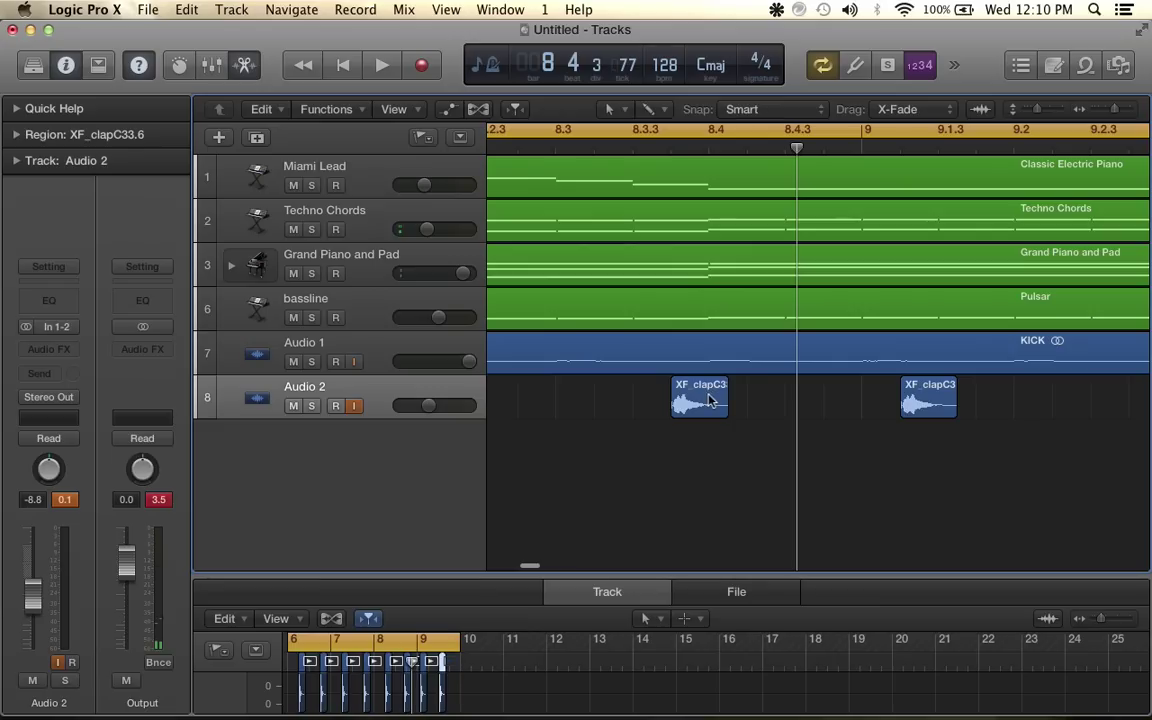
drag(708, 400, 910, 403)
scroll(745, 402, right, 5)
scroll(911, 405, up, 5)
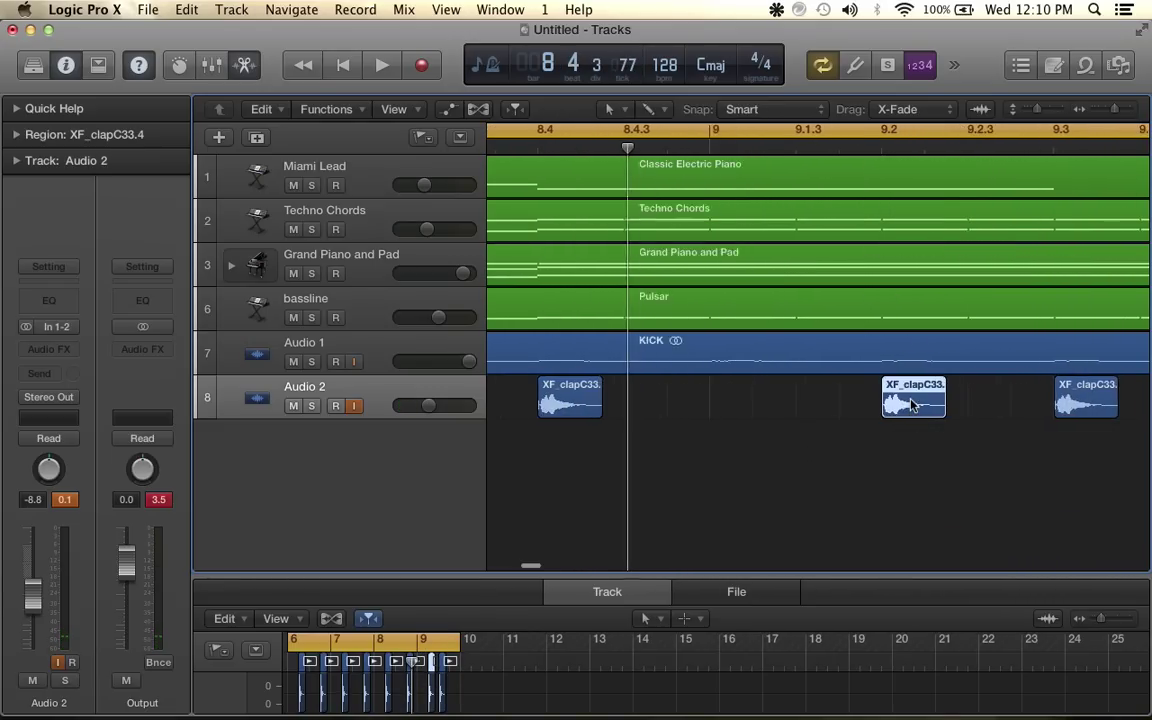
scroll(911, 405, right, 10)
scroll(911, 405, down, 3)
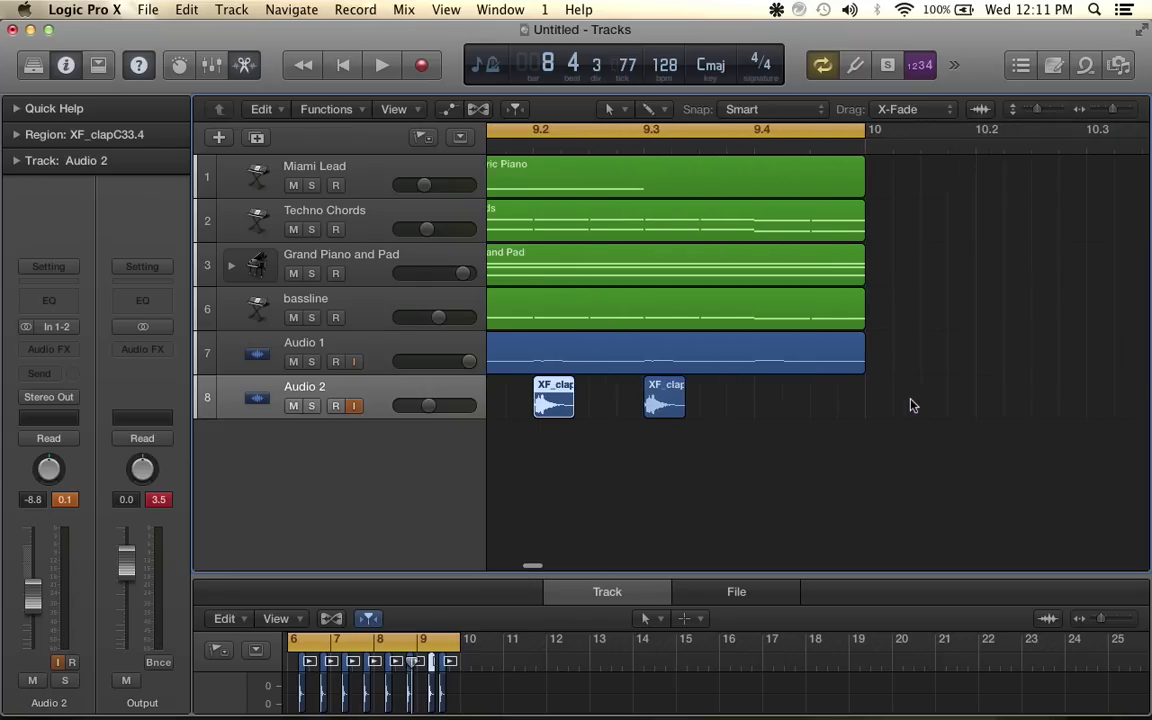
scroll(760, 403, left, 5)
scroll(772, 396, right, 5)
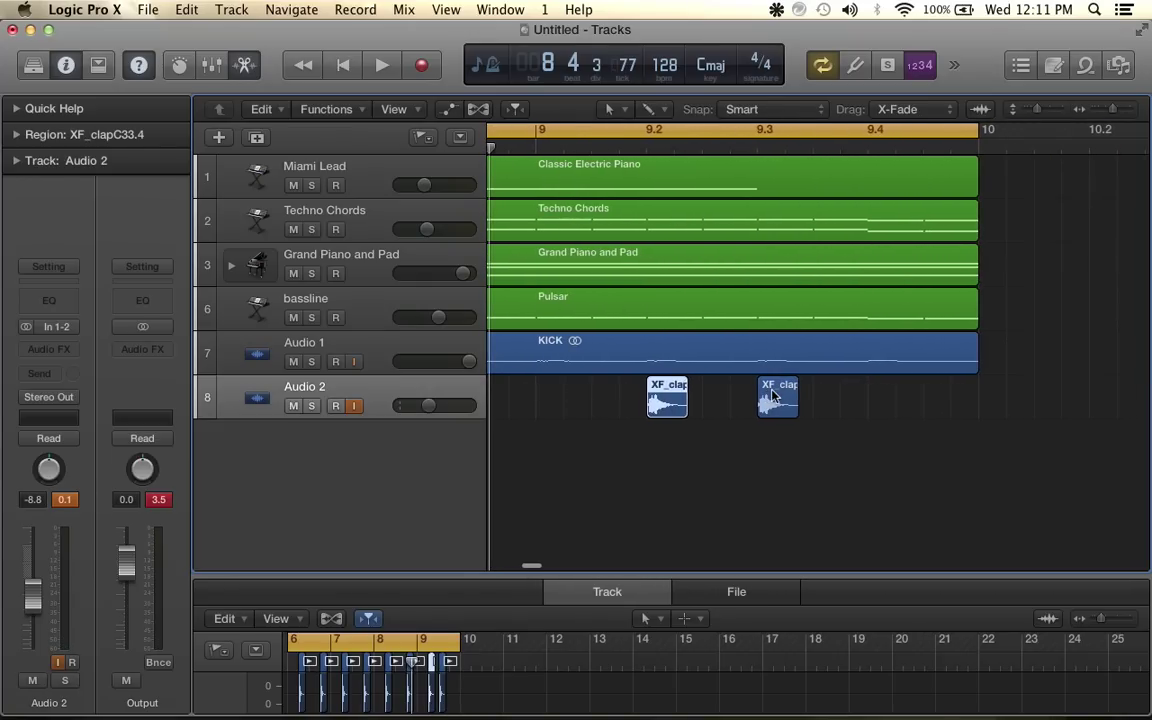
drag(783, 386, 886, 390)
Play the loop with the evenly spaced claps and lower the Audio 2 track volume to -14.0 dB
key(space)
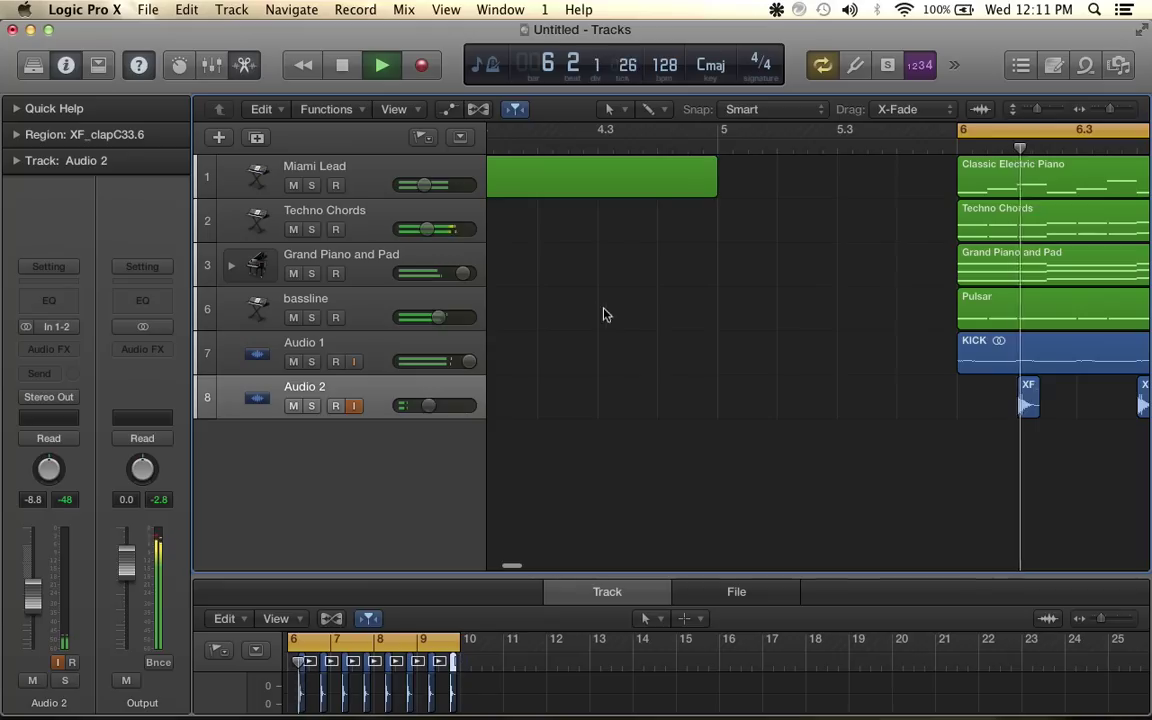
drag(432, 405, 421, 405)
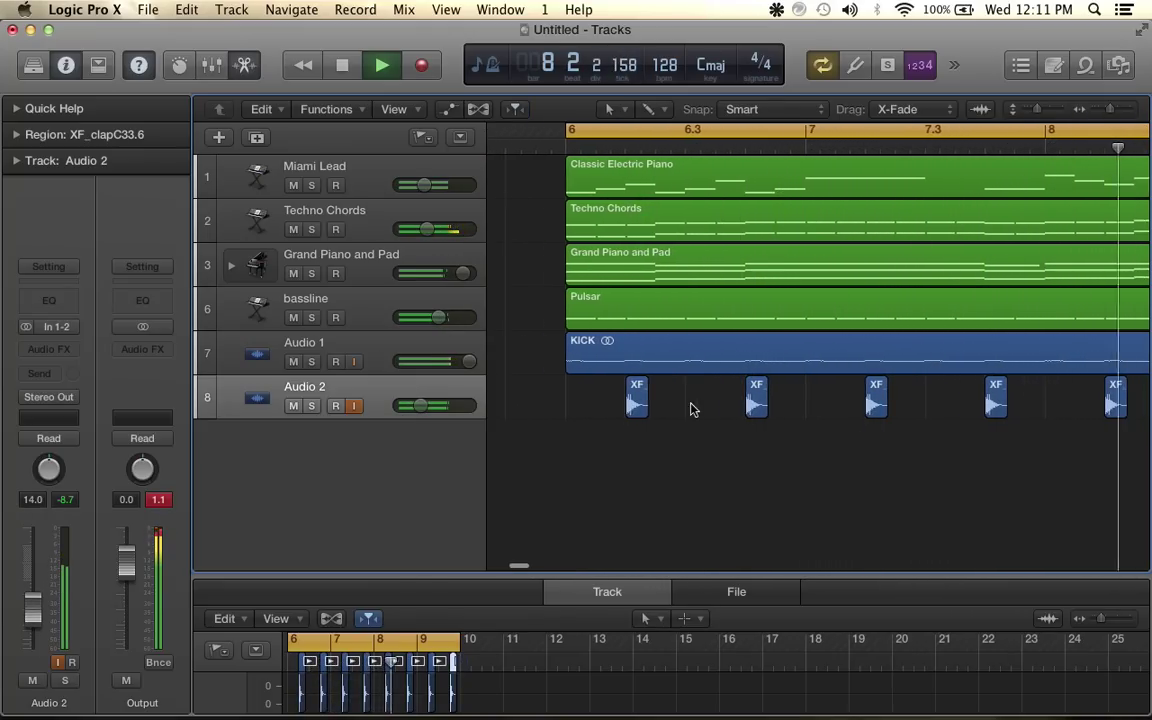
scroll(691, 409, down, 5)
scroll(691, 409, right, 5)
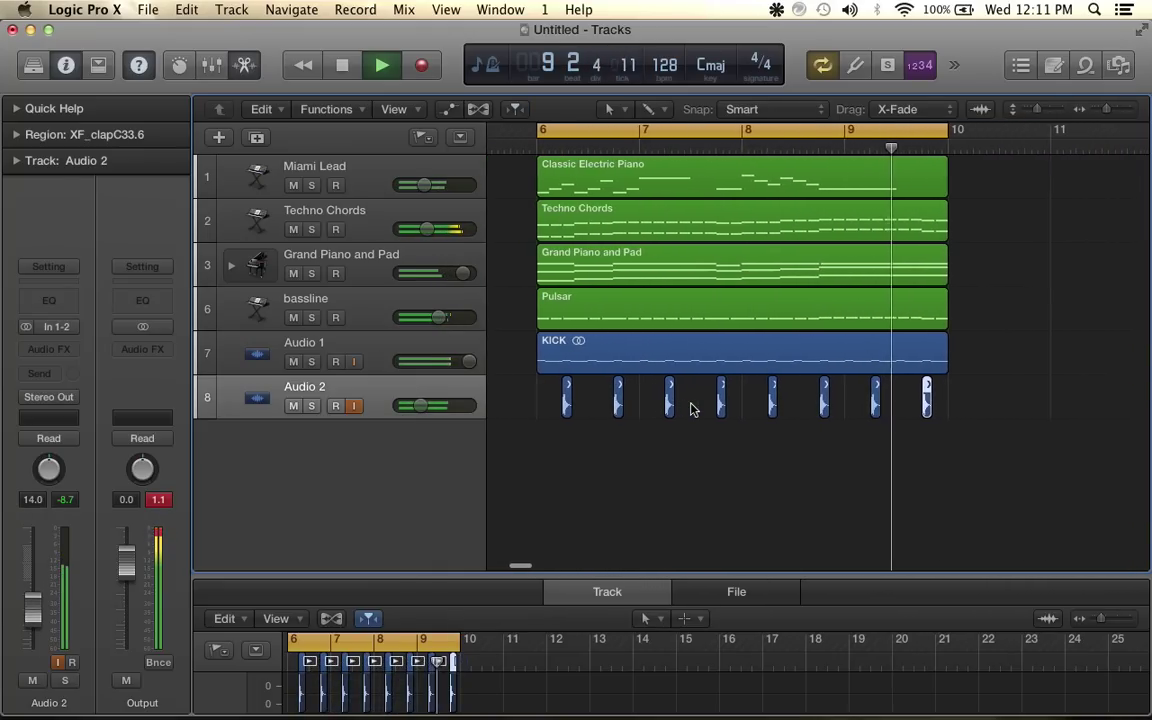
key(space)
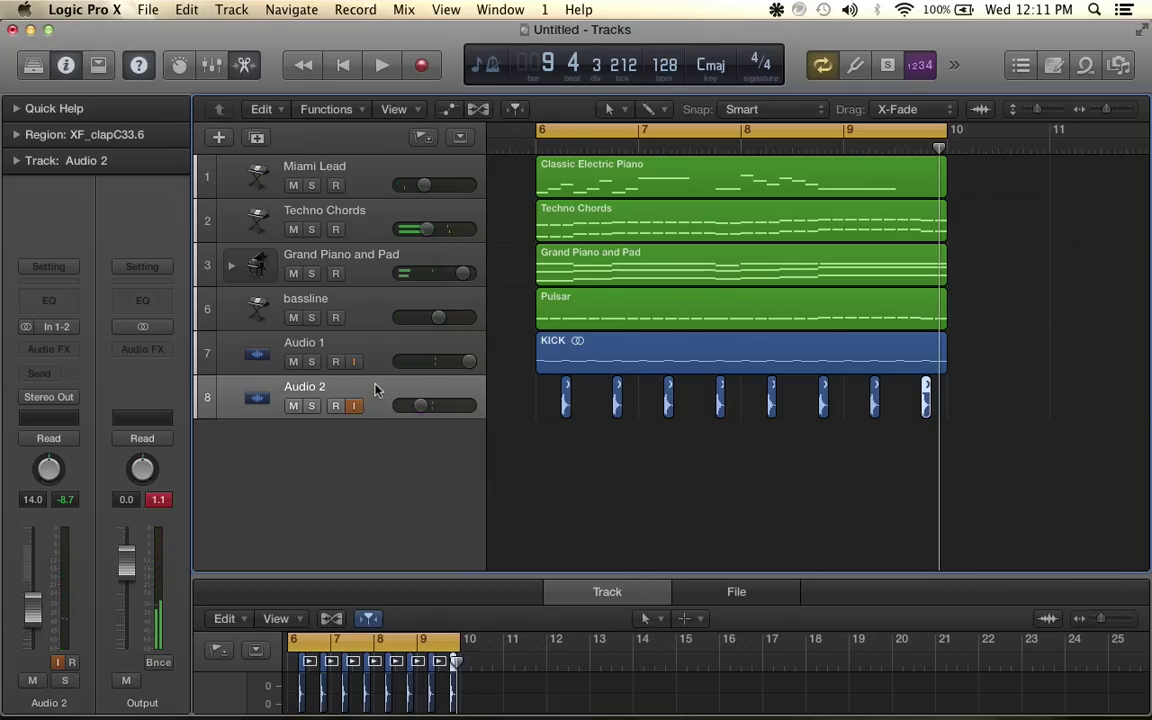
Add another audio track below Audio 2 and start importing an audio file
click(375, 390)
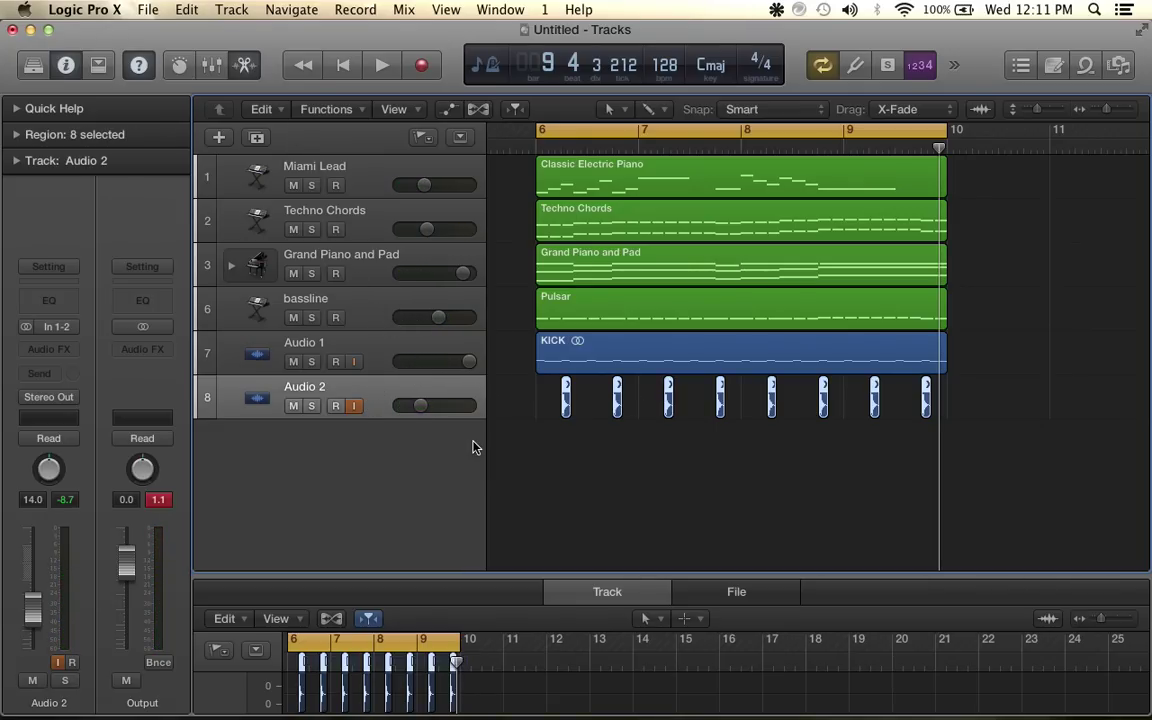
double_click(410, 455)
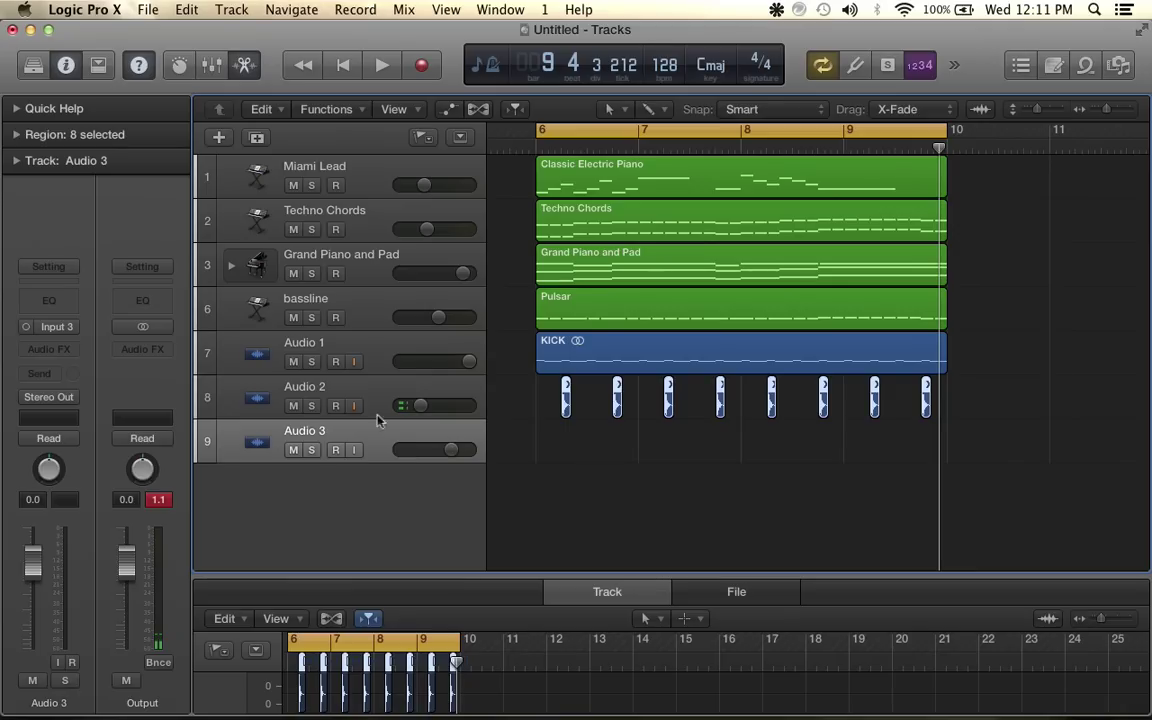
click(146, 10)
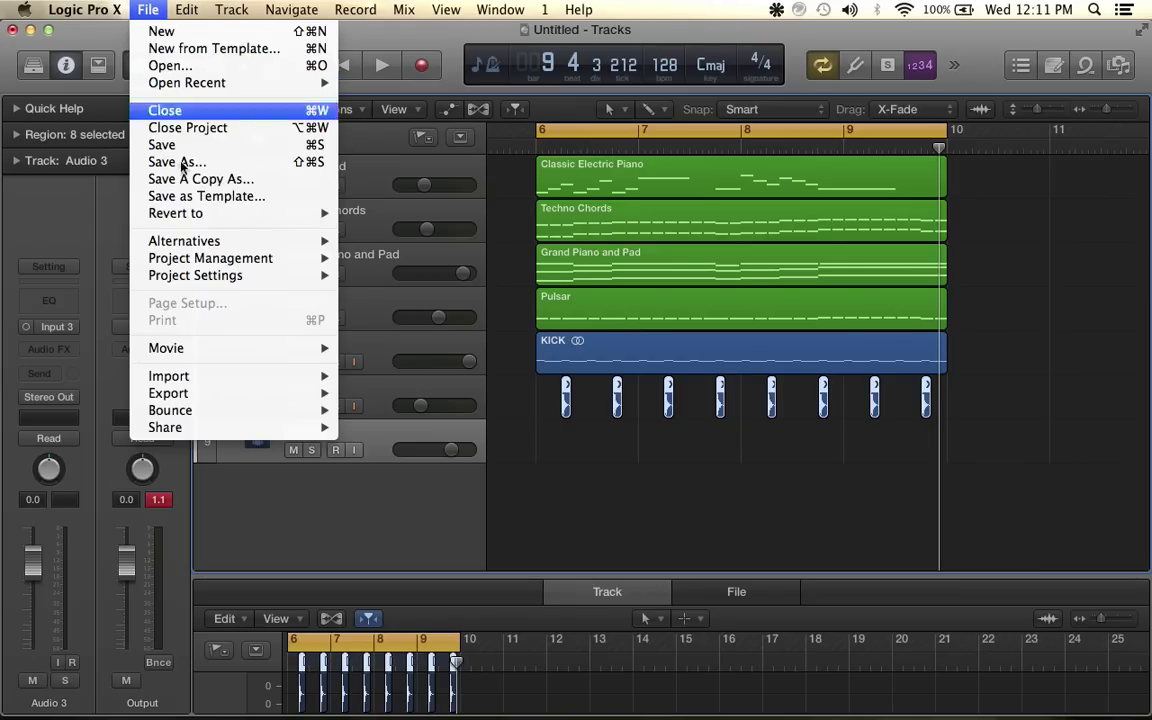
mouse_move(198, 381)
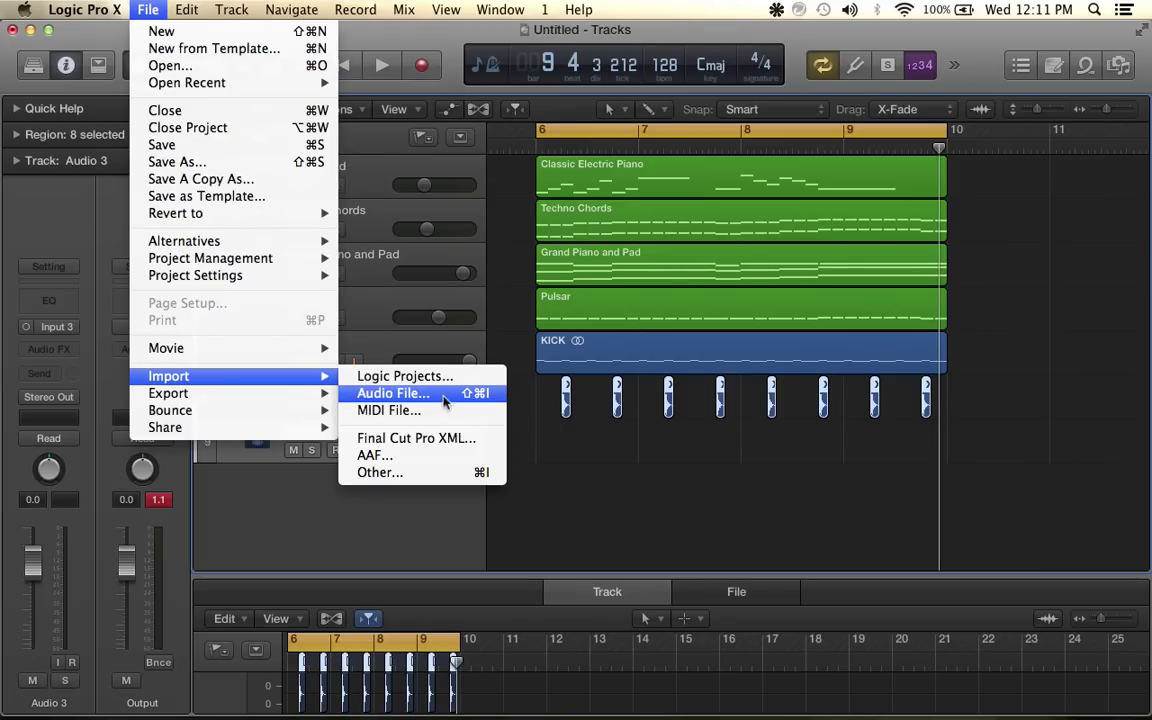
click(400, 393)
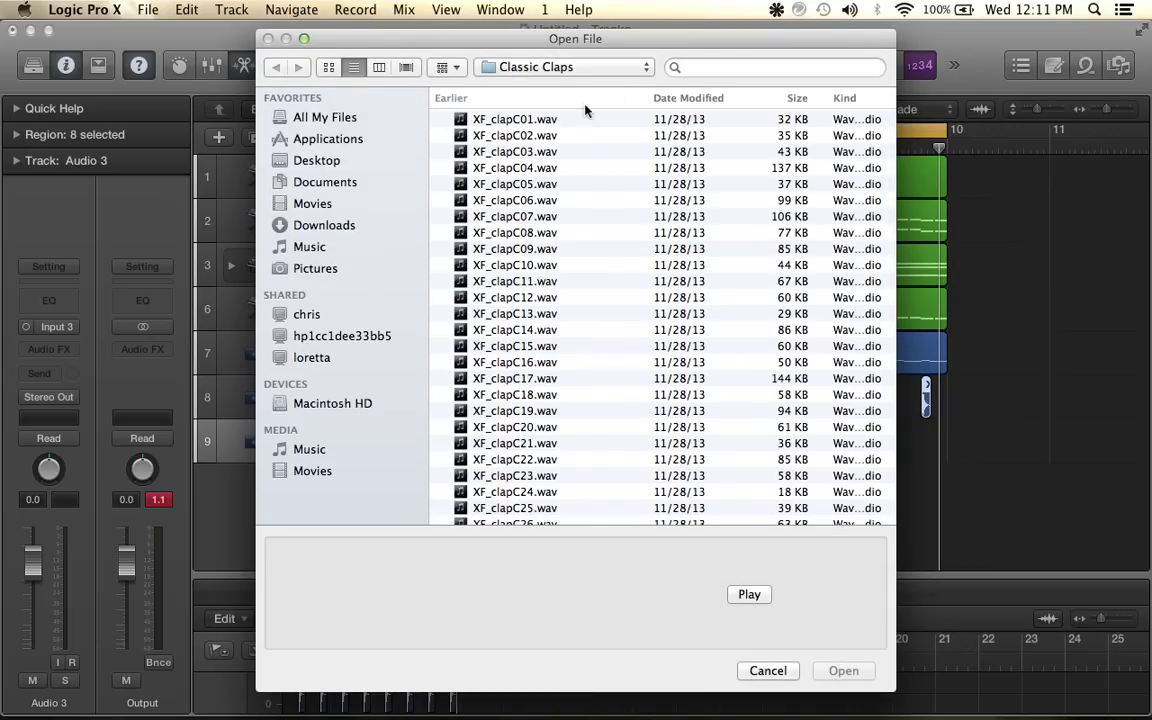
Browse from Documents through Music Production and the Loopmasters Deadmau5 XFER pack to the Hats folder
click(330, 185)
scroll(442, 339, down, 2)
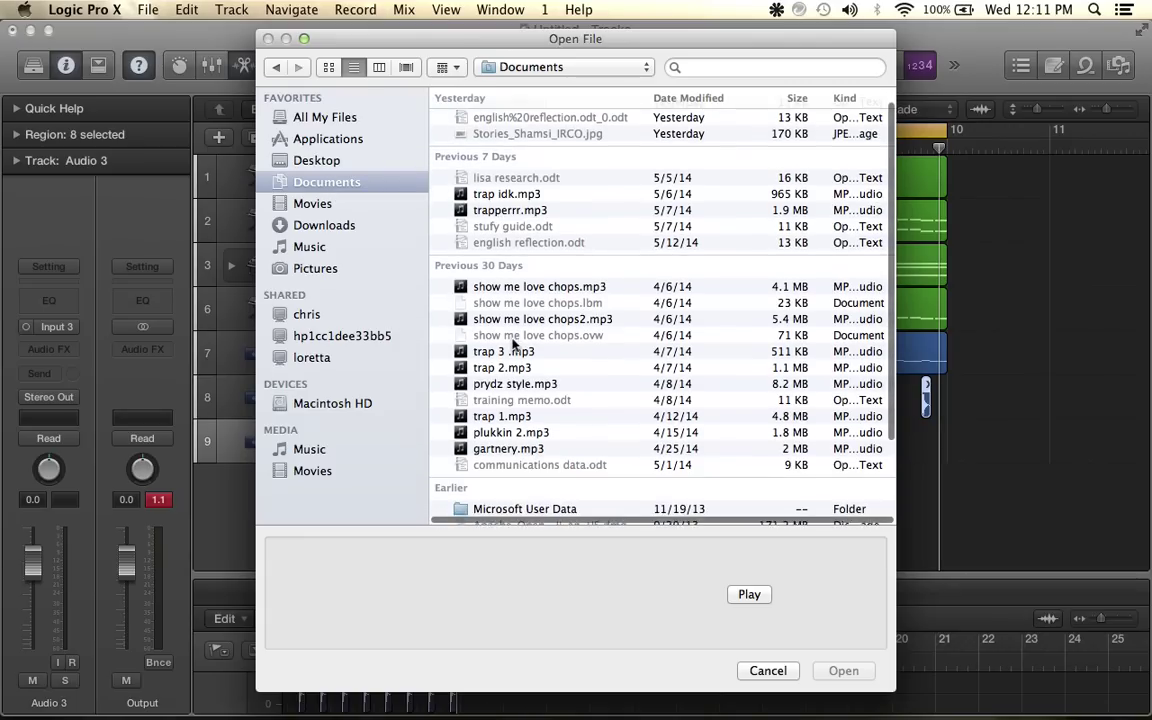
scroll(512, 343, down, 3)
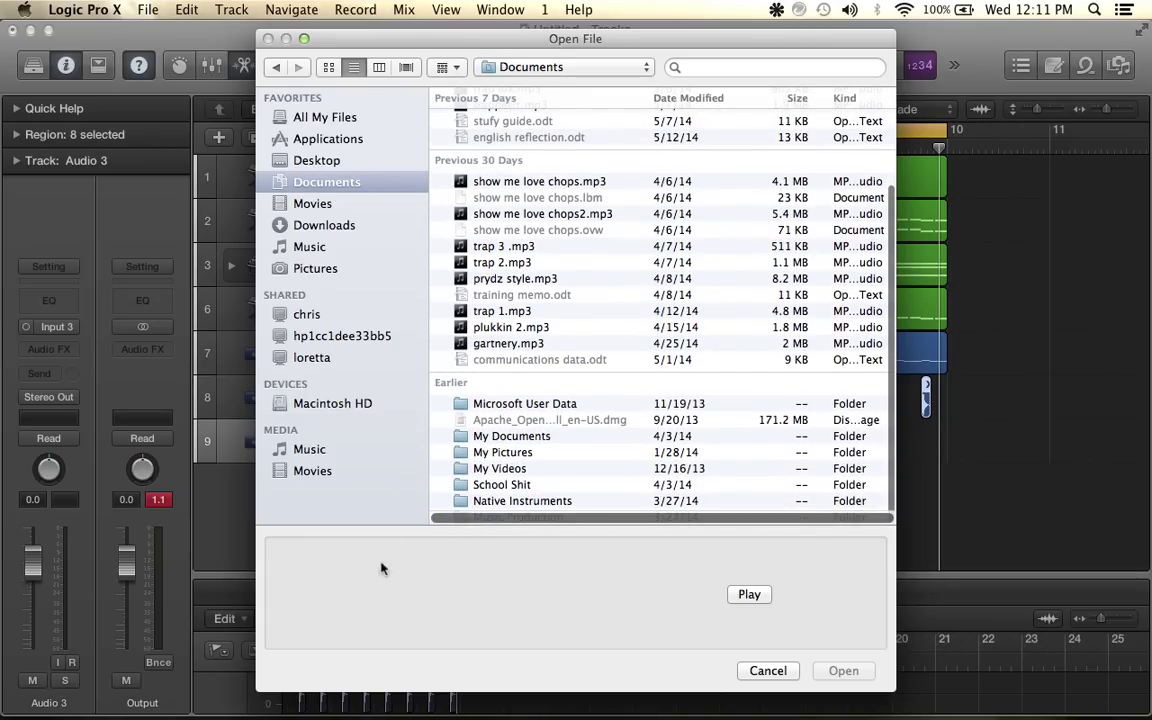
double_click(457, 517)
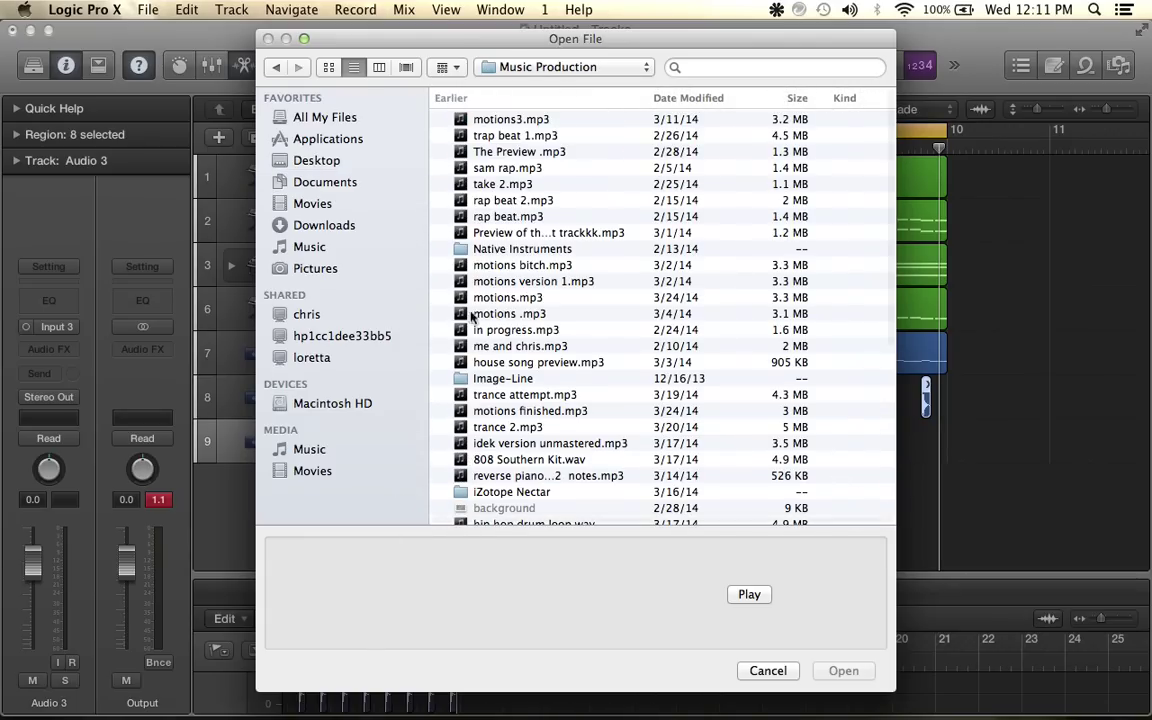
scroll(462, 330, down, 5)
scroll(463, 330, down, 3)
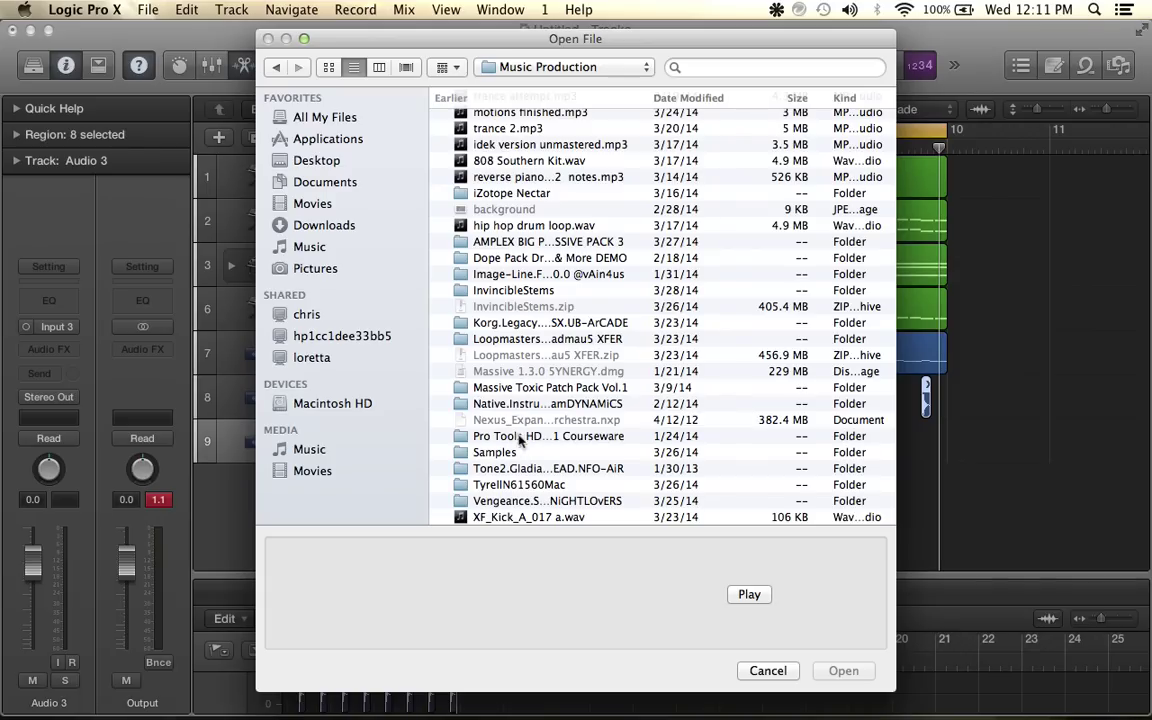
double_click(520, 339)
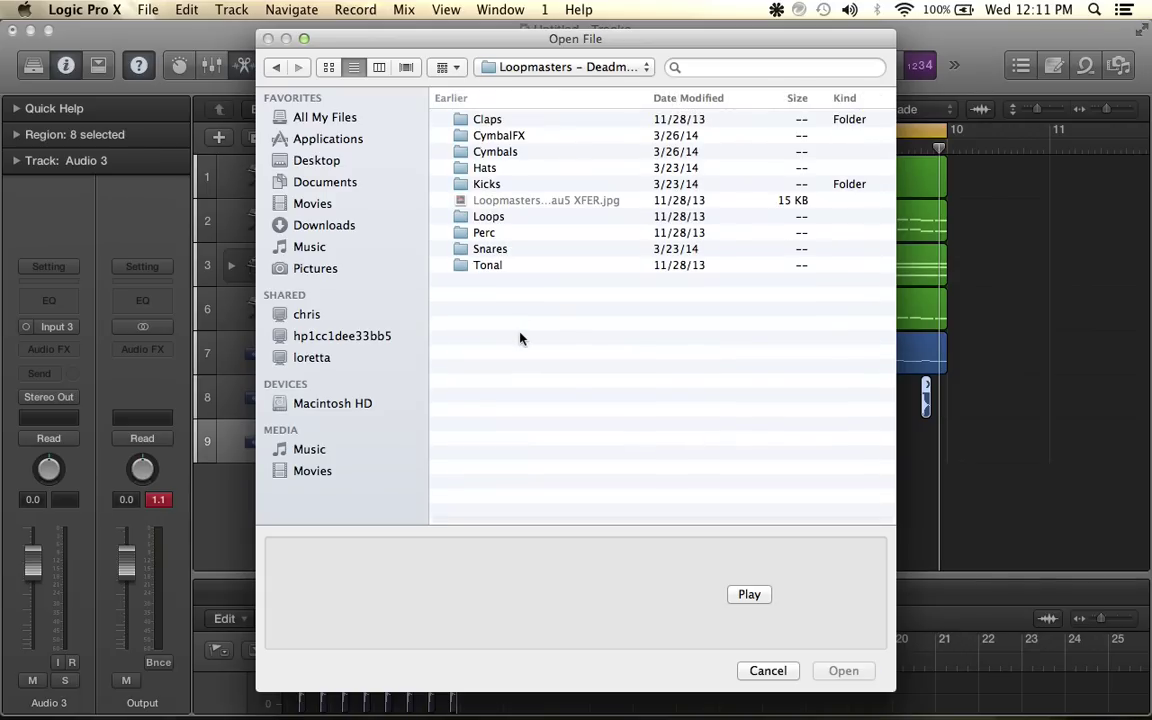
double_click(485, 168)
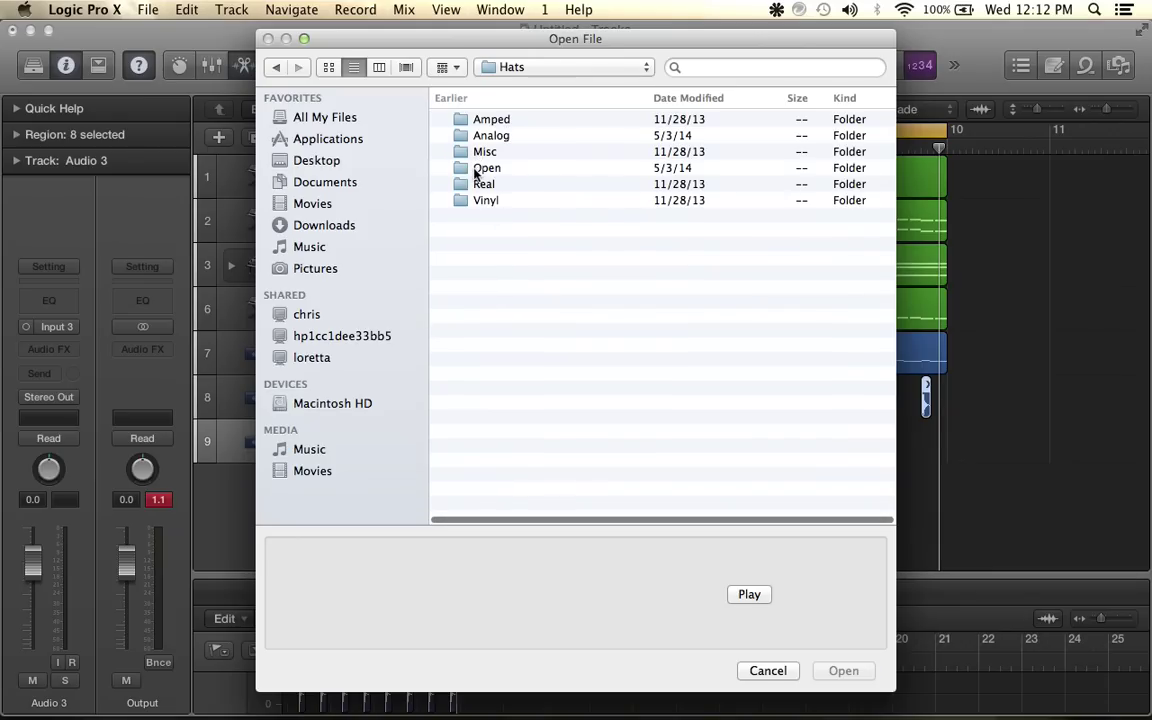
Audition the samples in the Analog hats folder and import XF_HatAna05.wav onto Audio 3
click(479, 169)
double_click(490, 136)
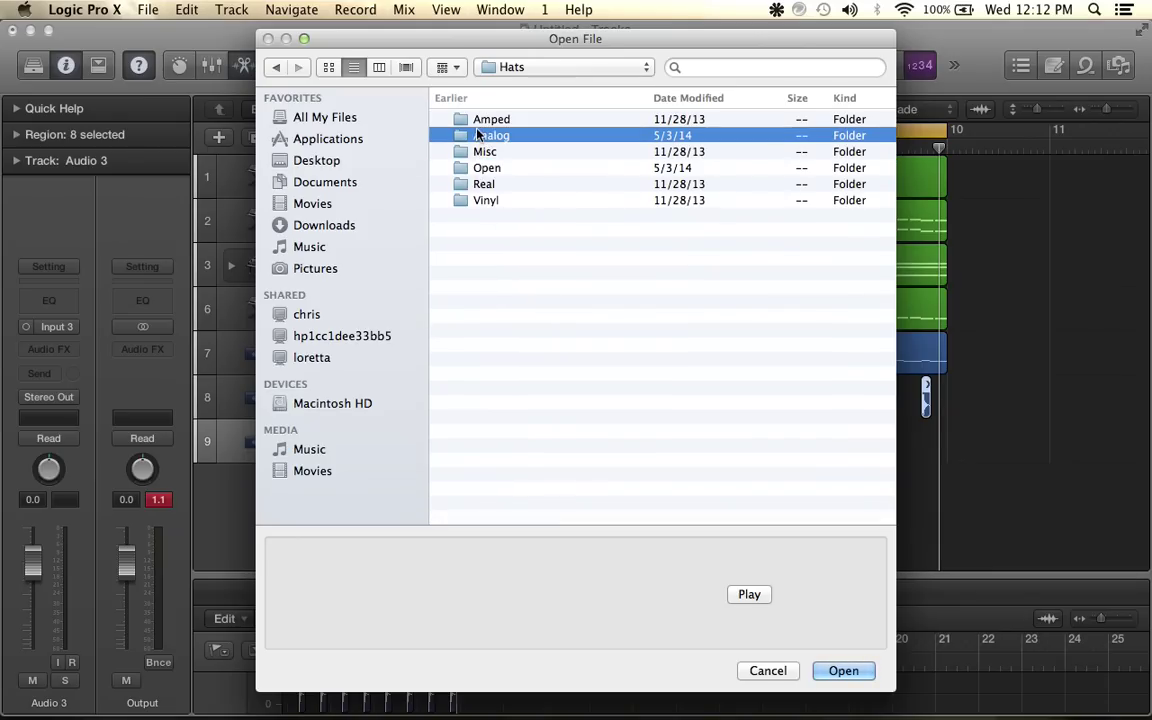
click(503, 119)
click(496, 180)
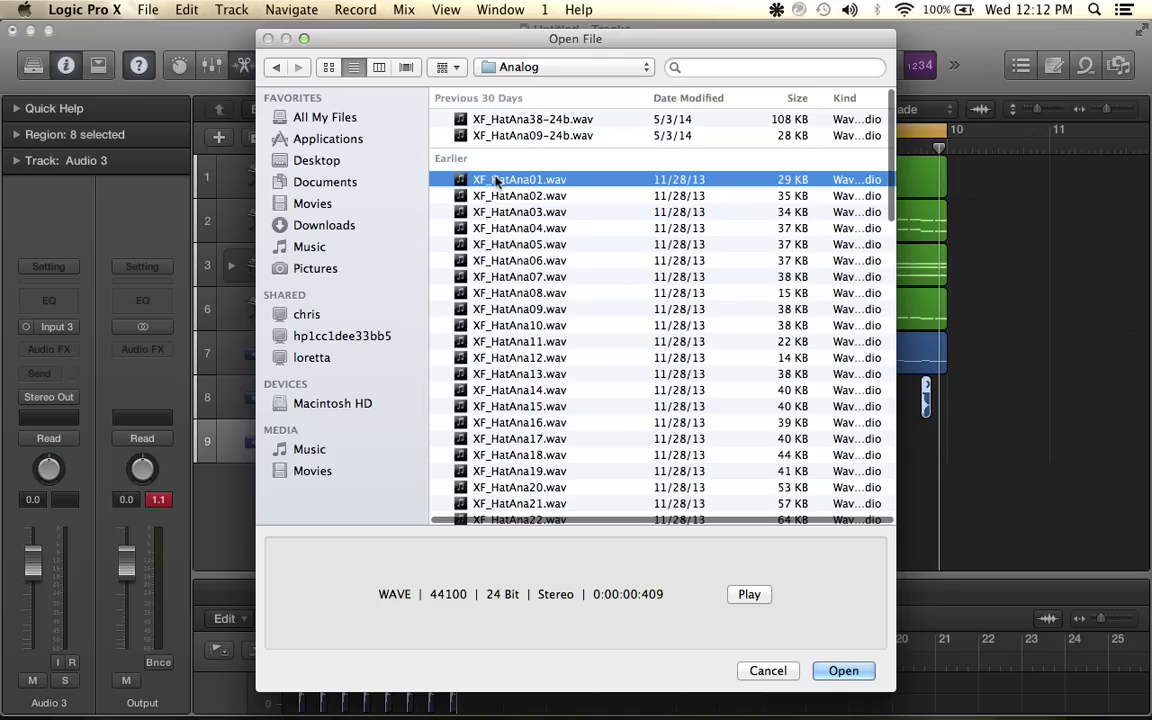
click(748, 594)
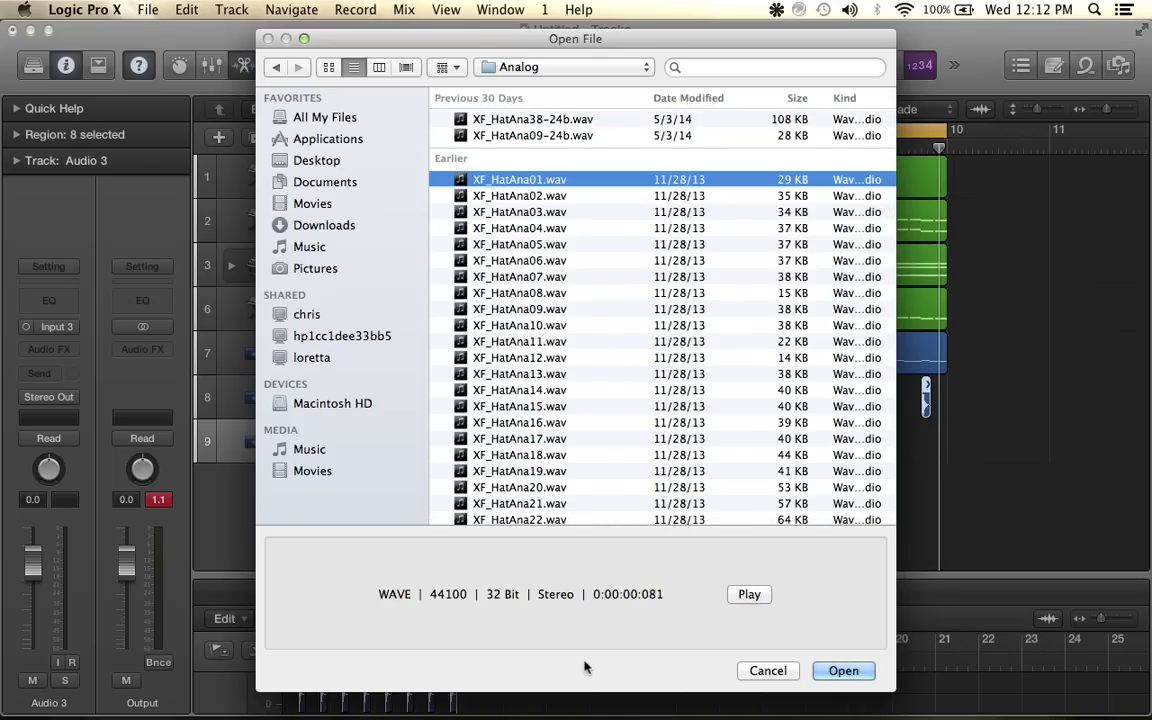
key(Down)
key(Down)
key(Down)
key(Down)
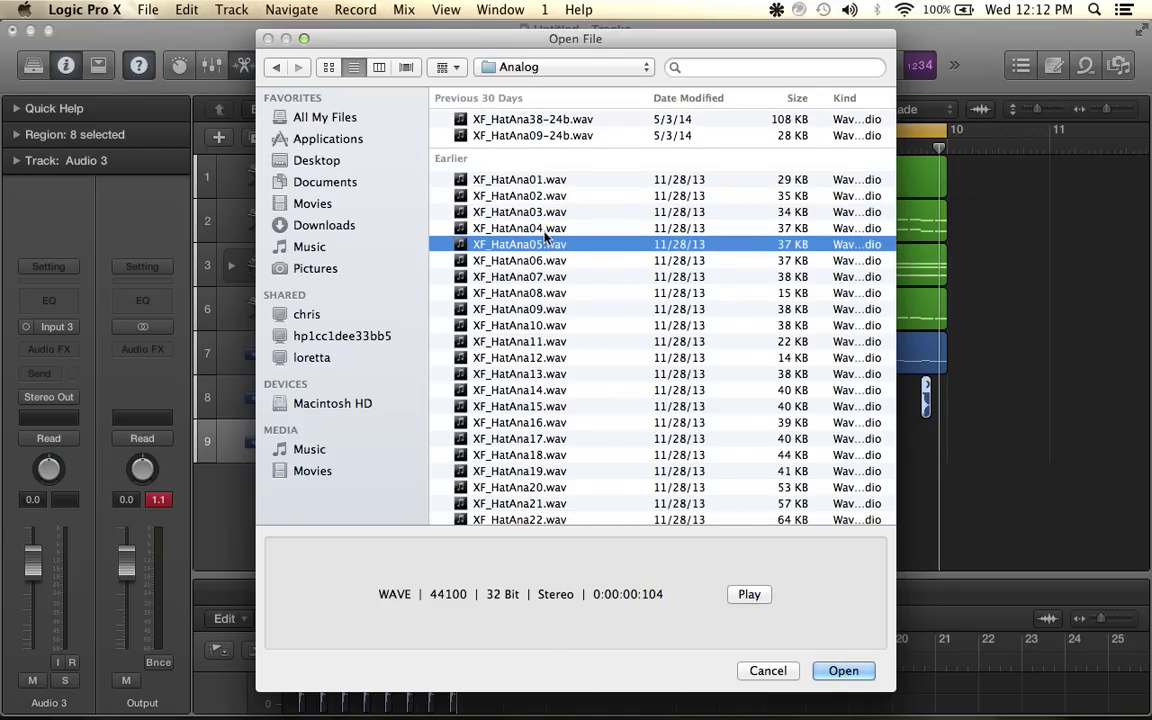
double_click(541, 245)
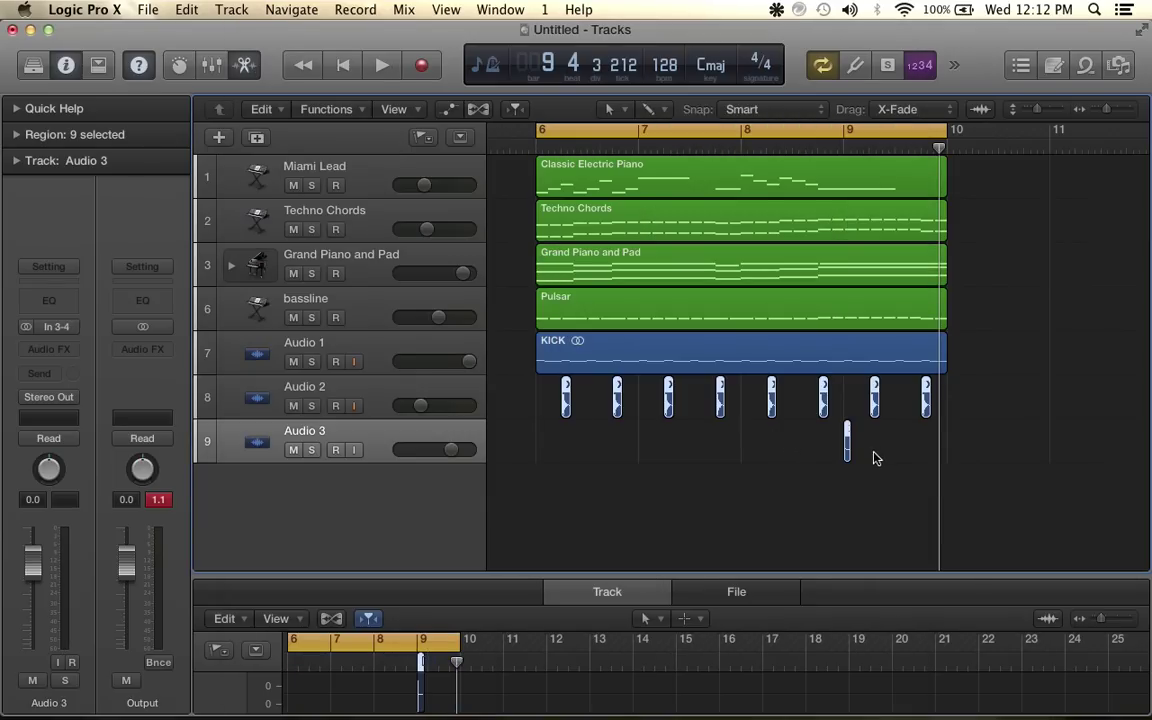
Move the hat region on Audio 3 to the start of bar 6
click(829, 467)
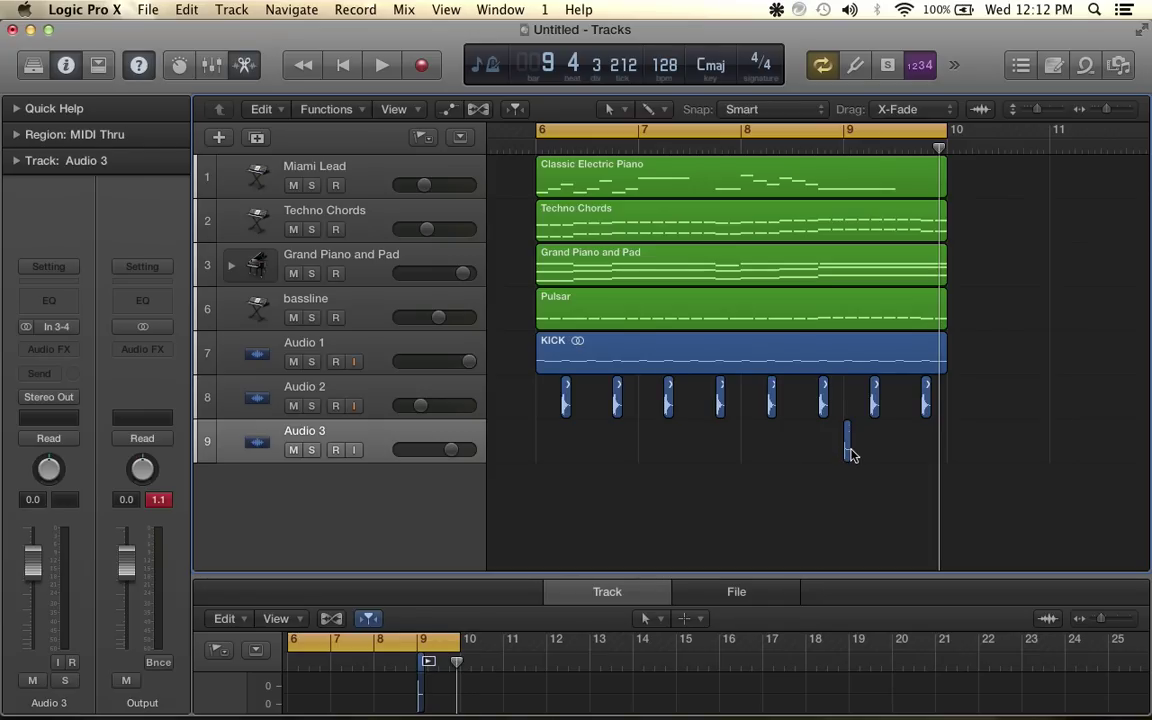
drag(846, 454, 541, 460)
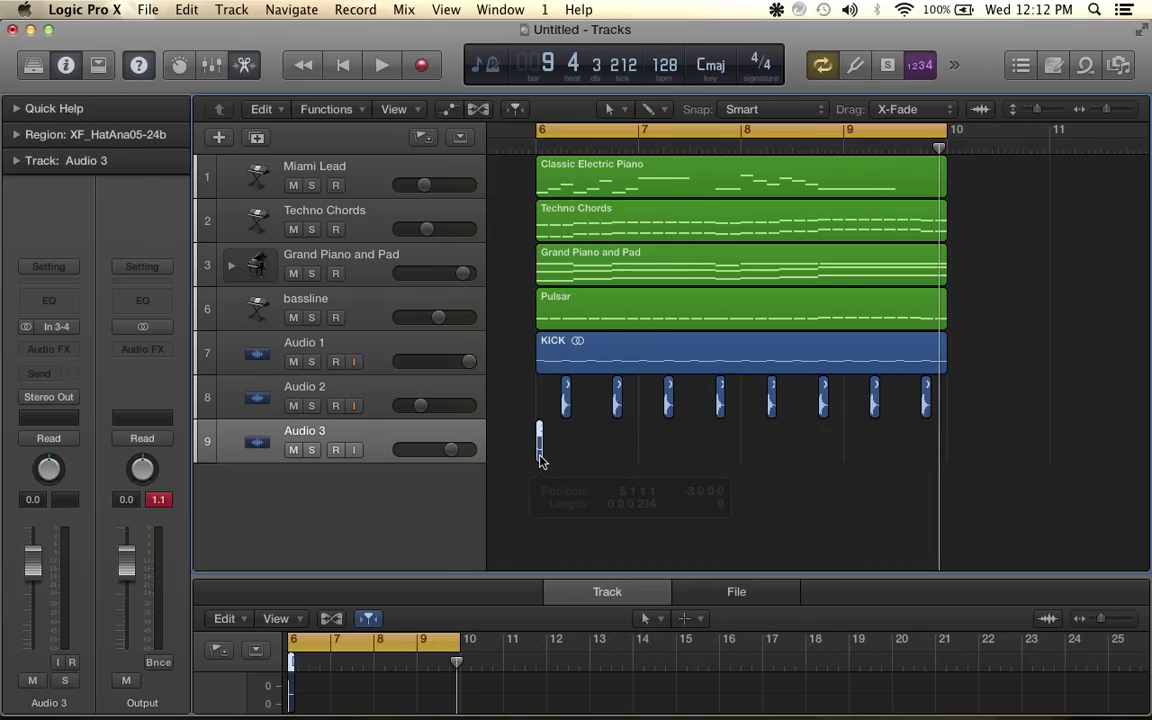
key(super+Right)
key(super+Right)
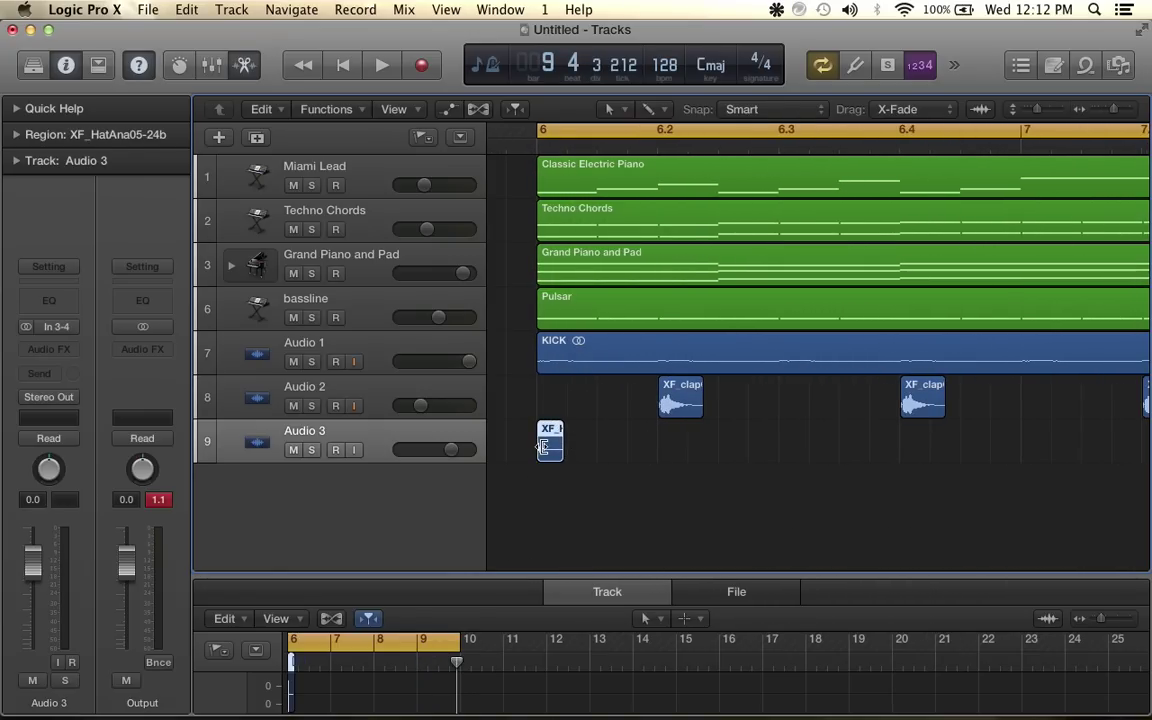
Repeat the hat region once and align the copy to position 6.1.2 on Audio 3
key(super+r)
click(697, 296)
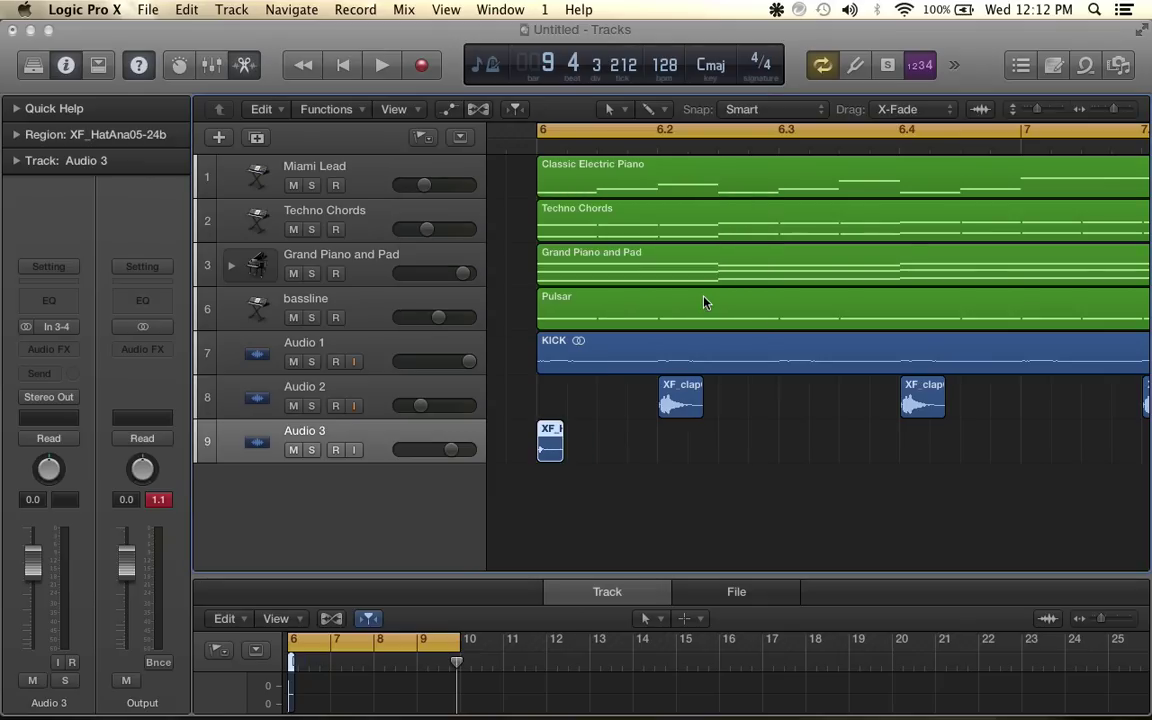
drag(577, 441, 541, 453)
key(super+Right)
key(super+Right)
key(super+Right)
key(super+Right)
key(super+Right)
key(super+Left)
key(super+Left)
key(super+Left)
key(super+Left)
key(super+Left)
key(super+Left)
Play the start of the loop with both hats and lower the Audio 3 track volume to -4.7 dB
key(space)
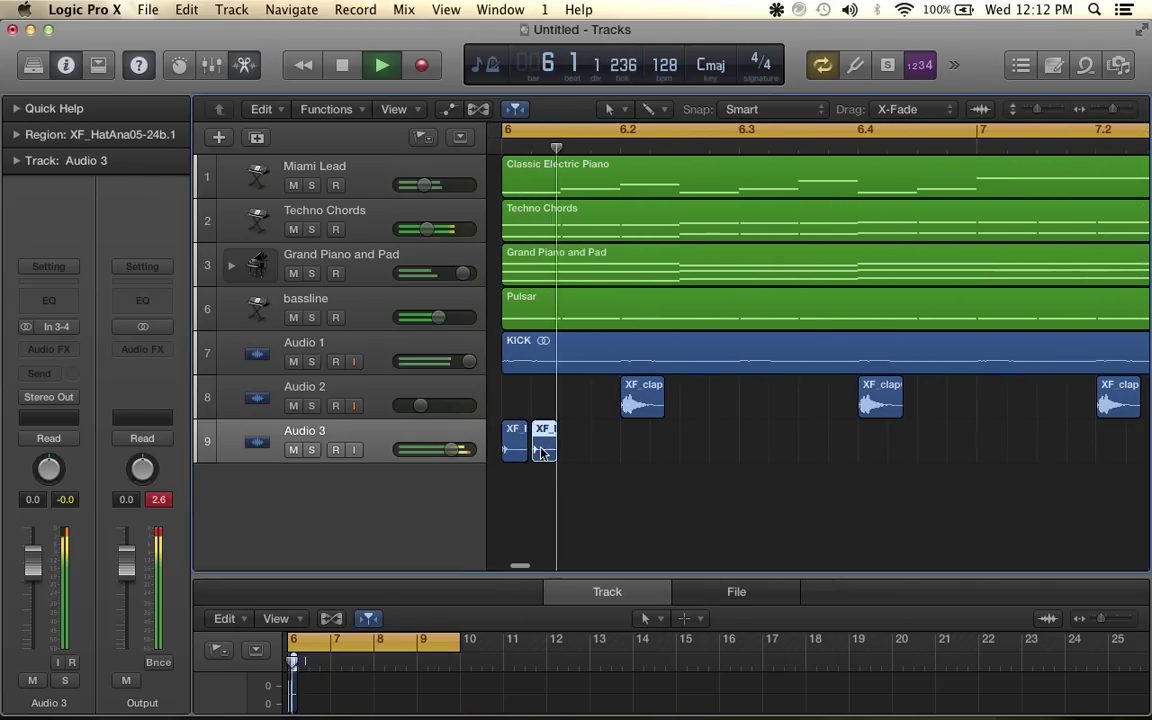
key(space)
drag(609, 439, 444, 455)
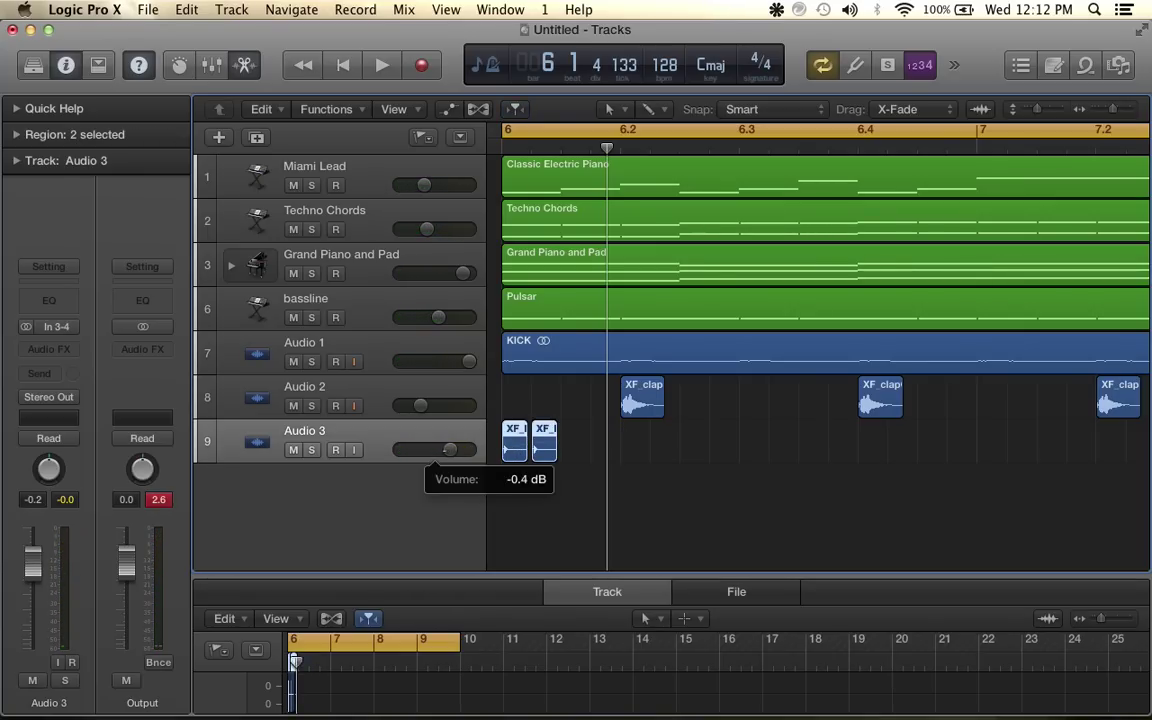
click(584, 455)
Repeat the two hat regions once and align the copies to start at 6.1.3
key(super+r)
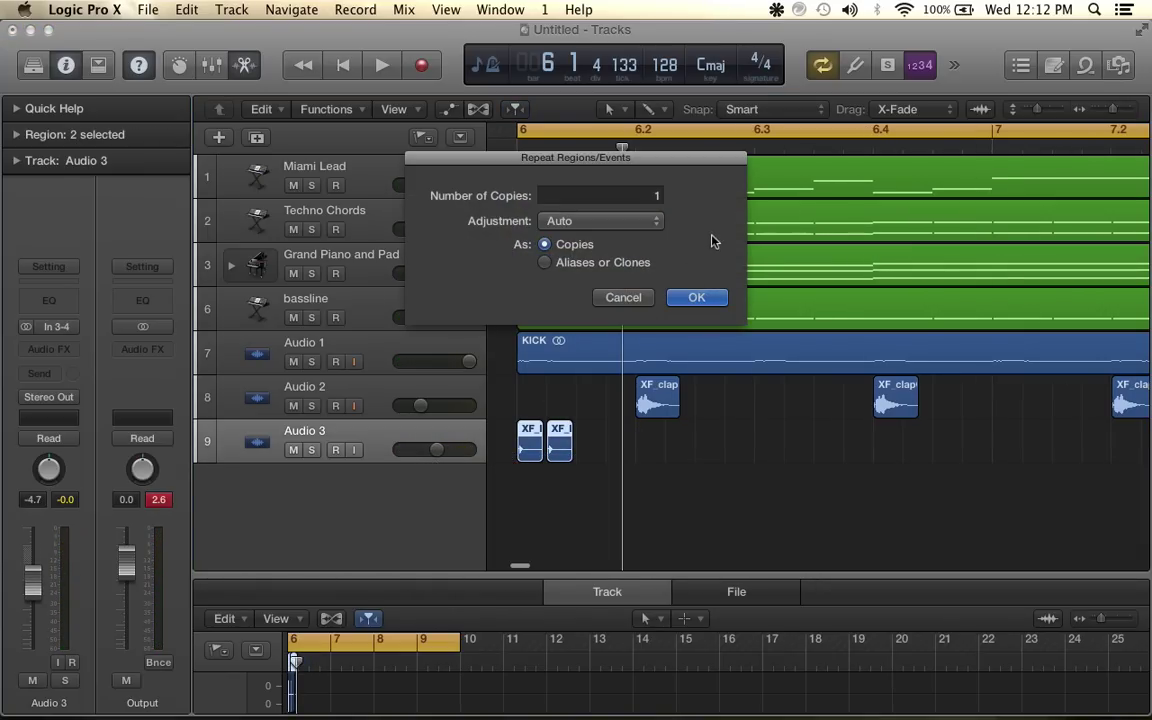
click(697, 296)
key(super+Right)
key(super+Right)
key(super+Right)
key(super+Right)
key(super+Right)
key(super+Right)
key(super+Right)
key(super+Right)
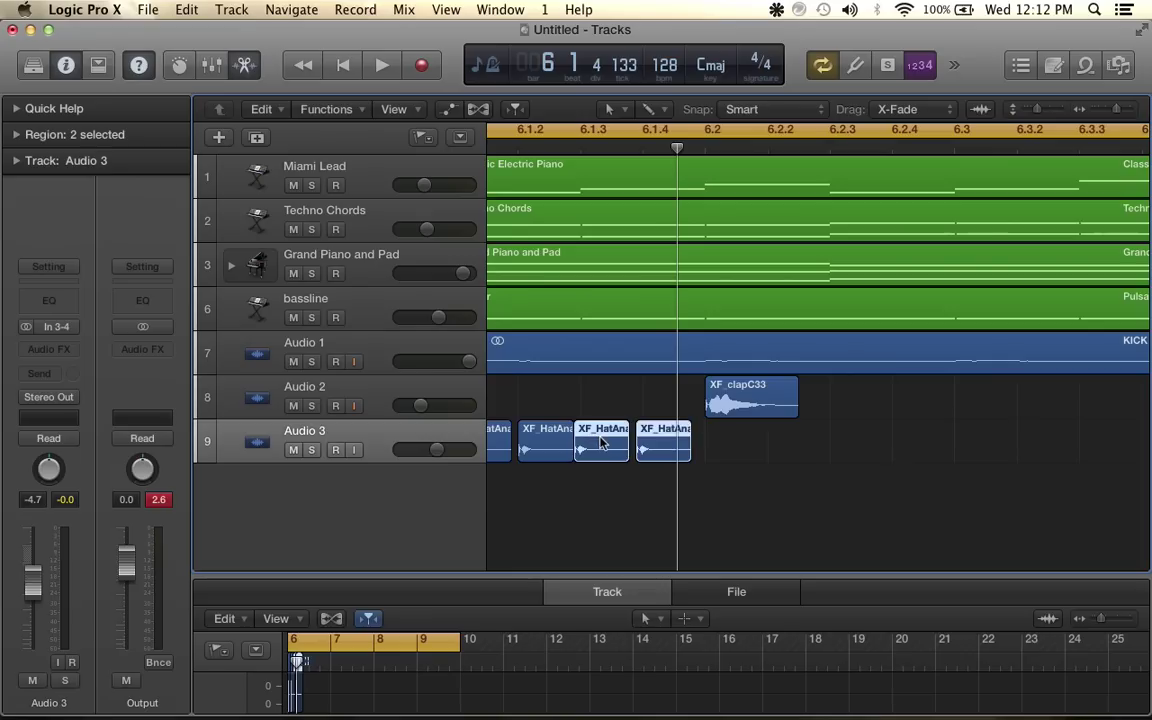
drag(602, 436, 610, 441)
scroll(610, 441, left, 3)
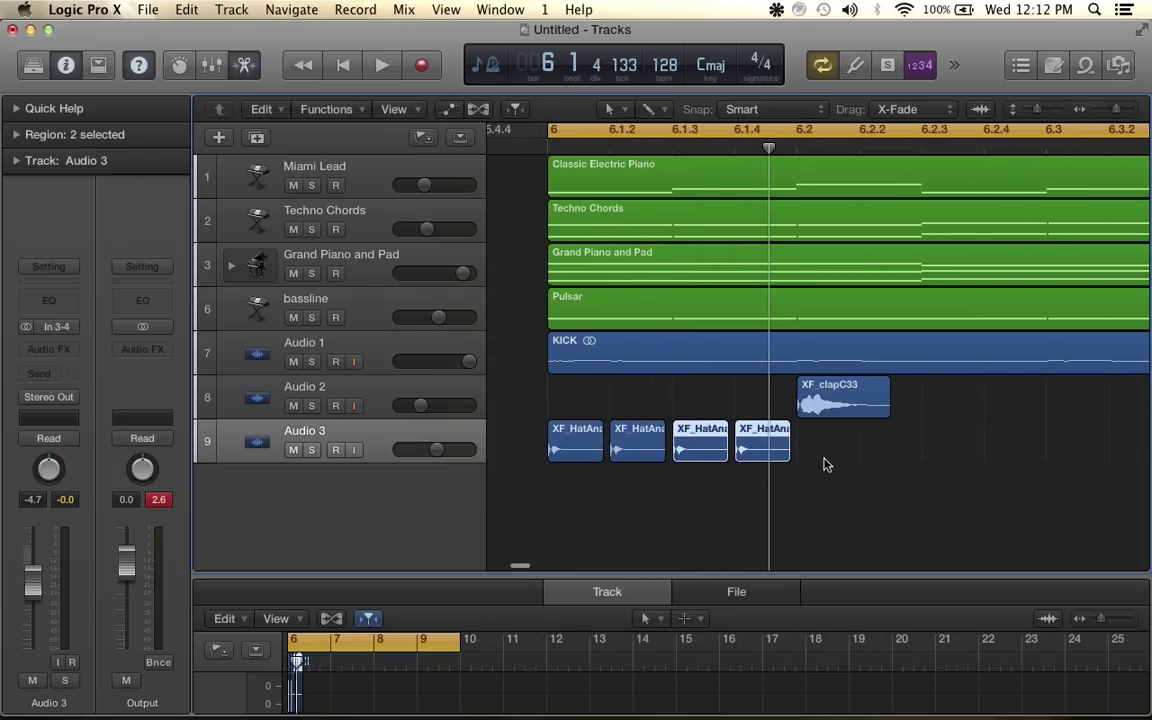
Repeat the four hat regions once and place the copies from beat 2 of bar 6
drag(842, 447, 569, 454)
key(super+r)
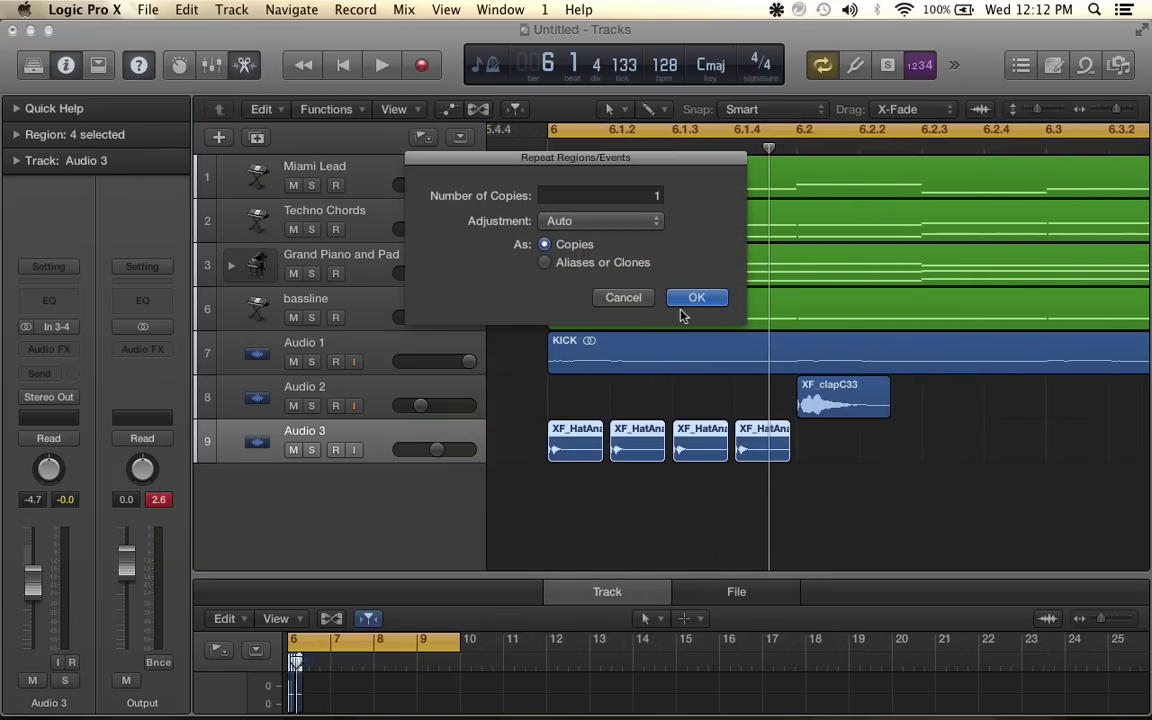
click(699, 299)
scroll(702, 307, right, 3)
scroll(697, 420, up, 5)
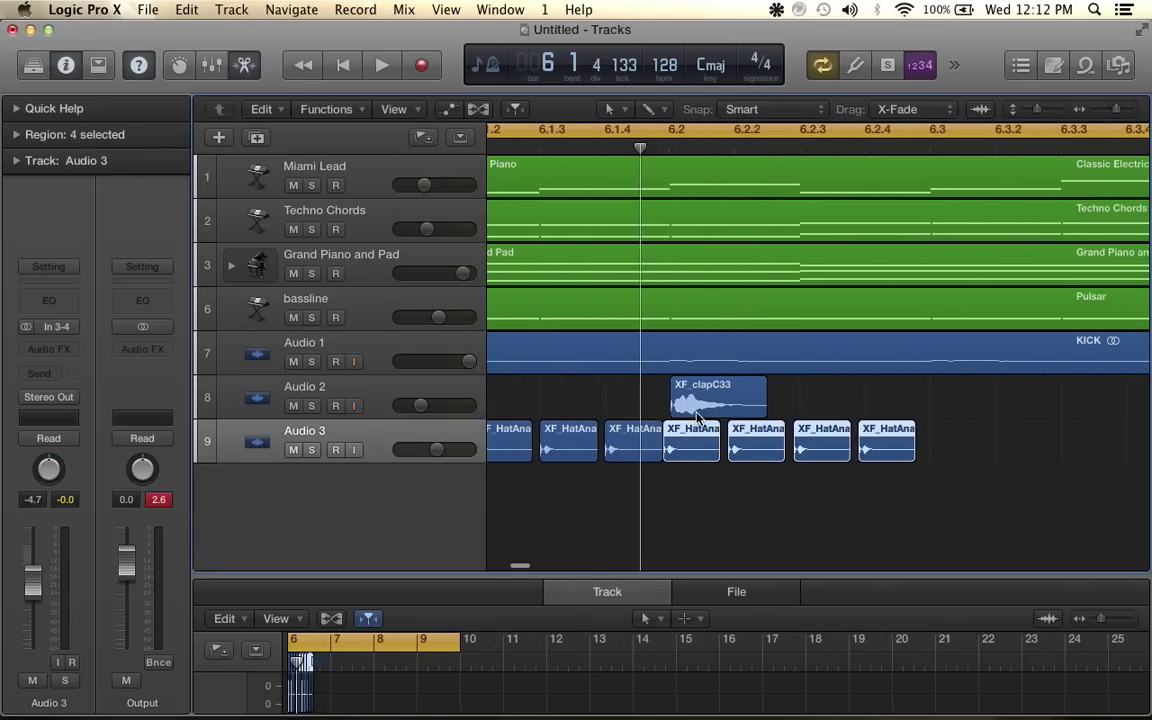
scroll(702, 440, down, 8)
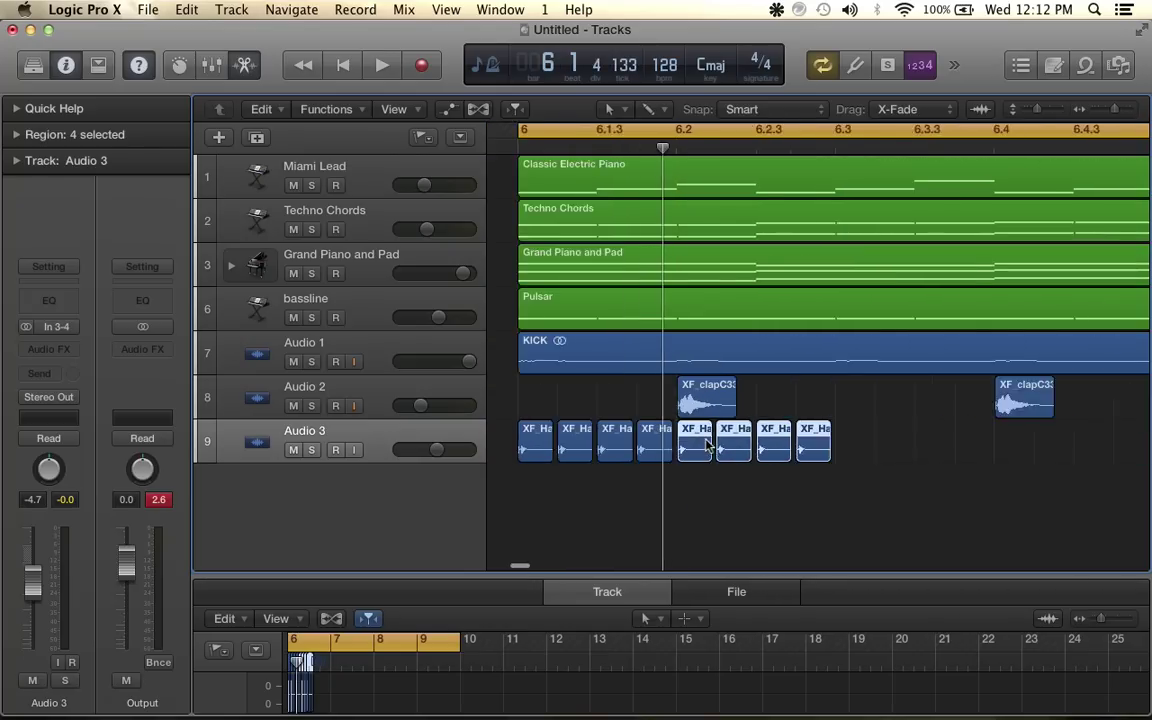
Repeat the eight hat regions once and align the copies to start on beat 3 of bar 6
drag(798, 446, 617, 450)
key(super+r)
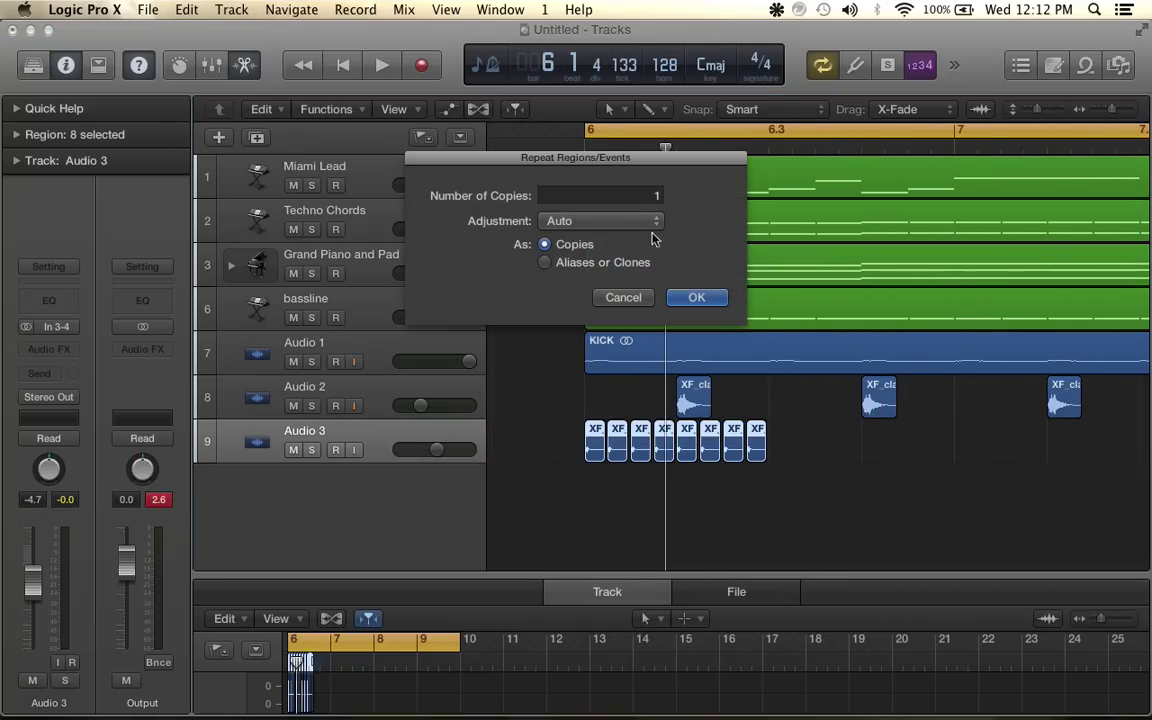
click(692, 297)
scroll(846, 370, up, 8)
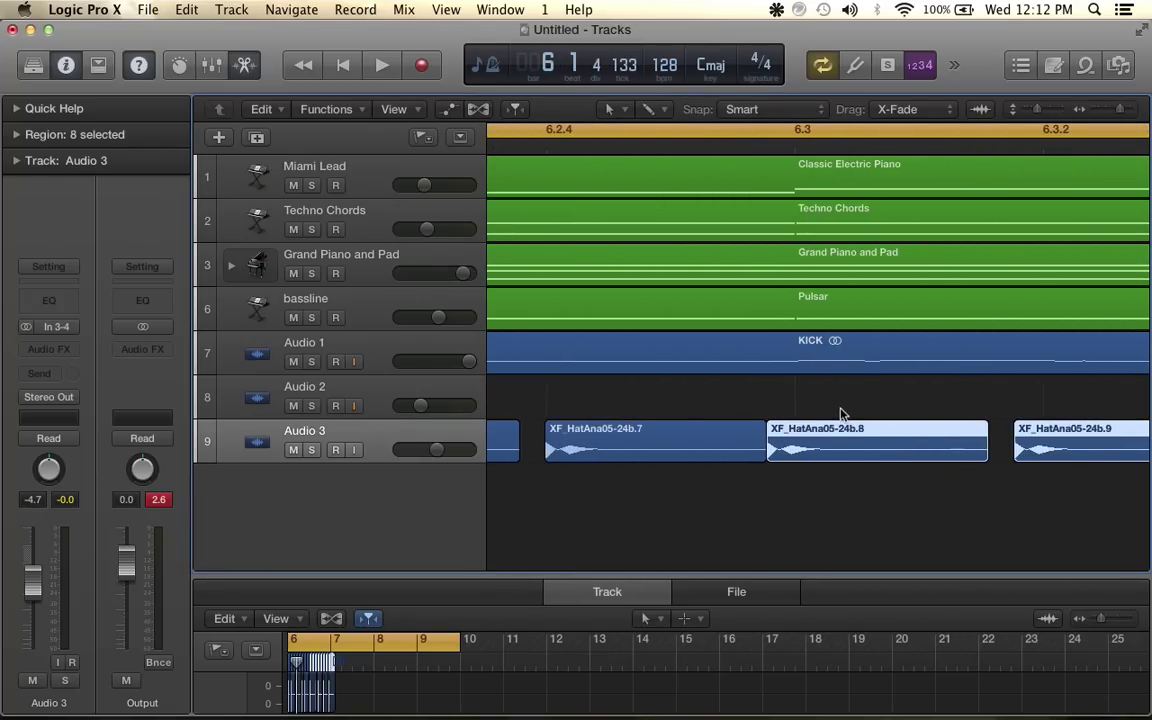
drag(825, 440, 851, 442)
scroll(851, 442, right, 5)
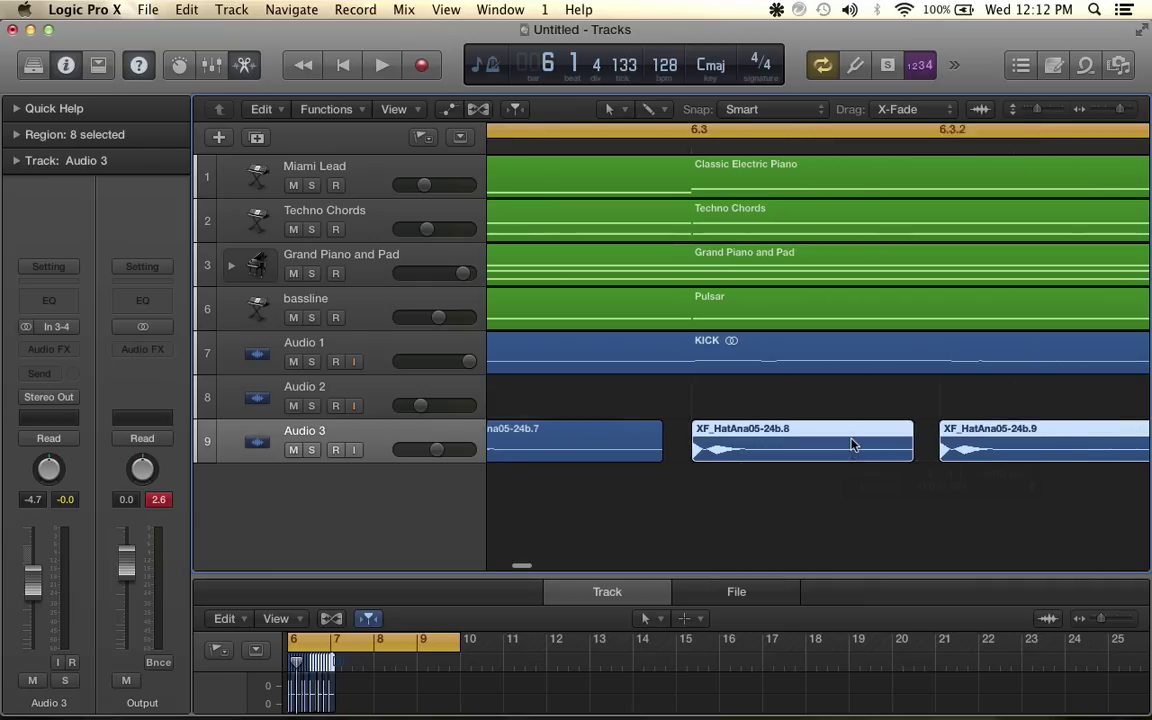
scroll(852, 445, down, 10)
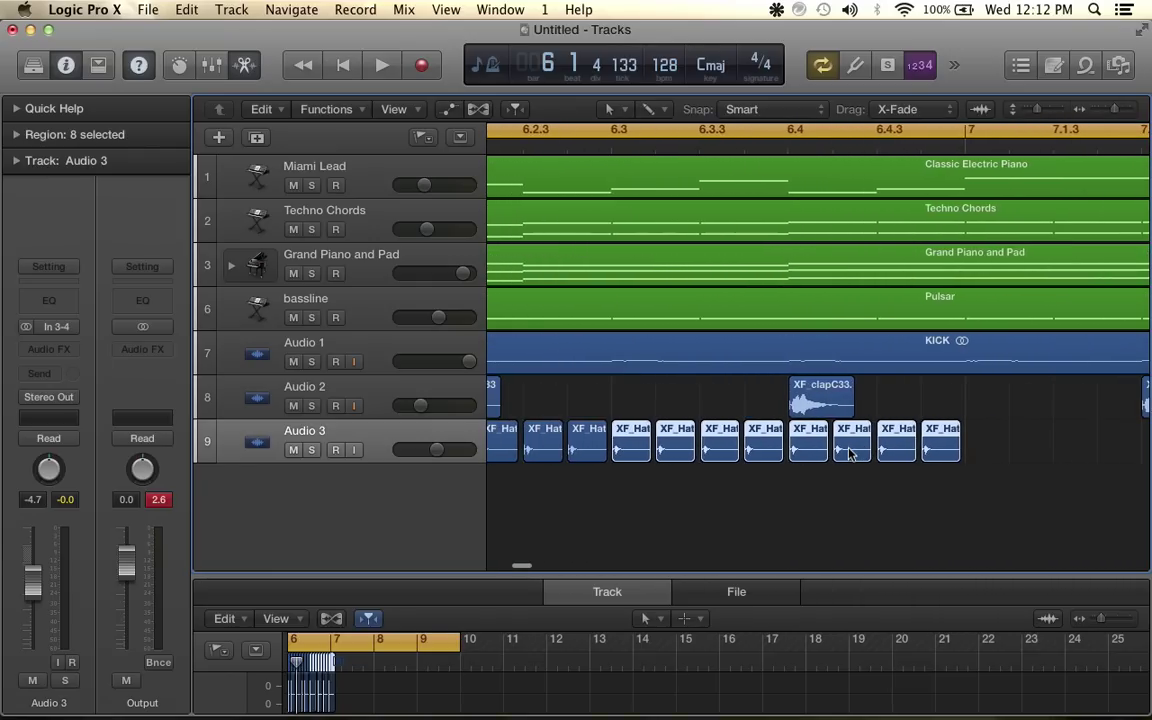
Repeat the full bar of sixteen hat regions once so the copies fill bar 7
scroll(851, 454, down, 3)
drag(802, 447, 488, 455)
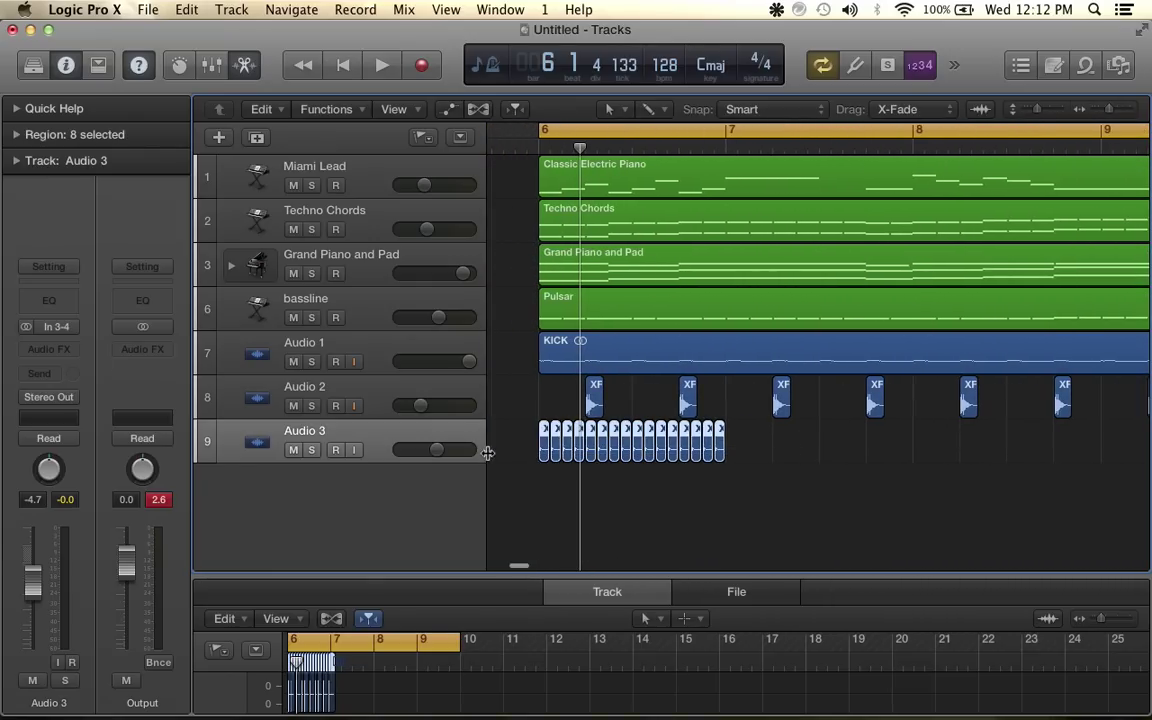
key(super+r)
click(703, 298)
scroll(753, 430, up, 10)
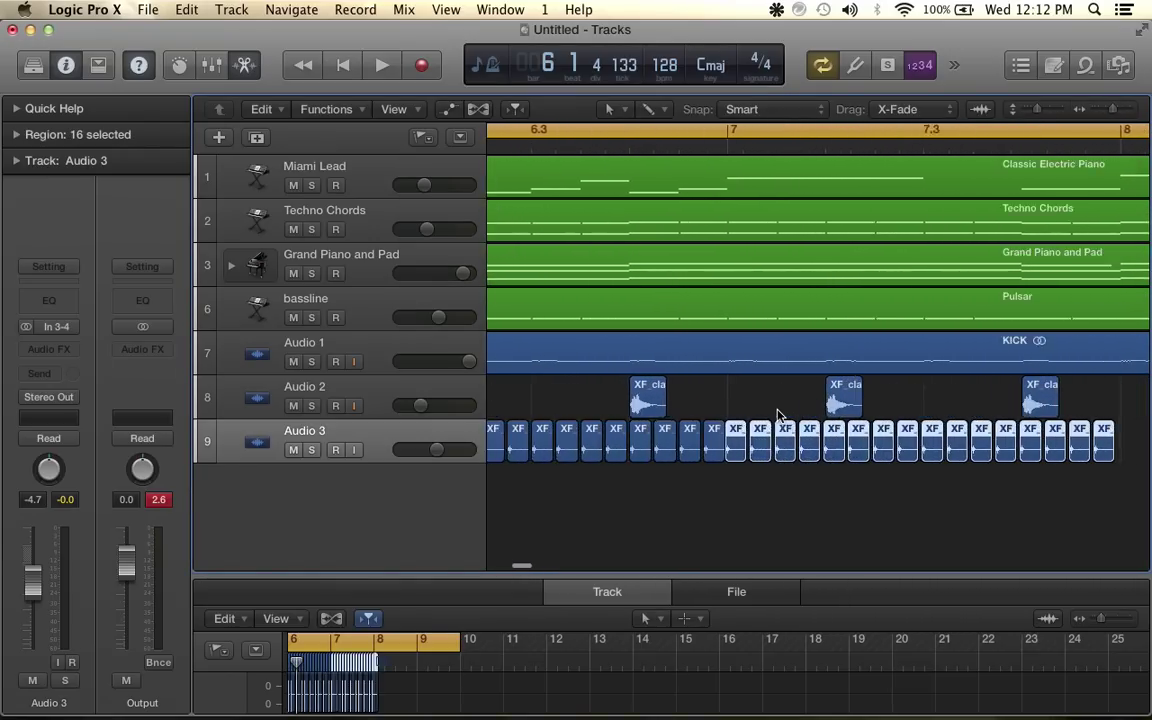
scroll(750, 445, down, 10)
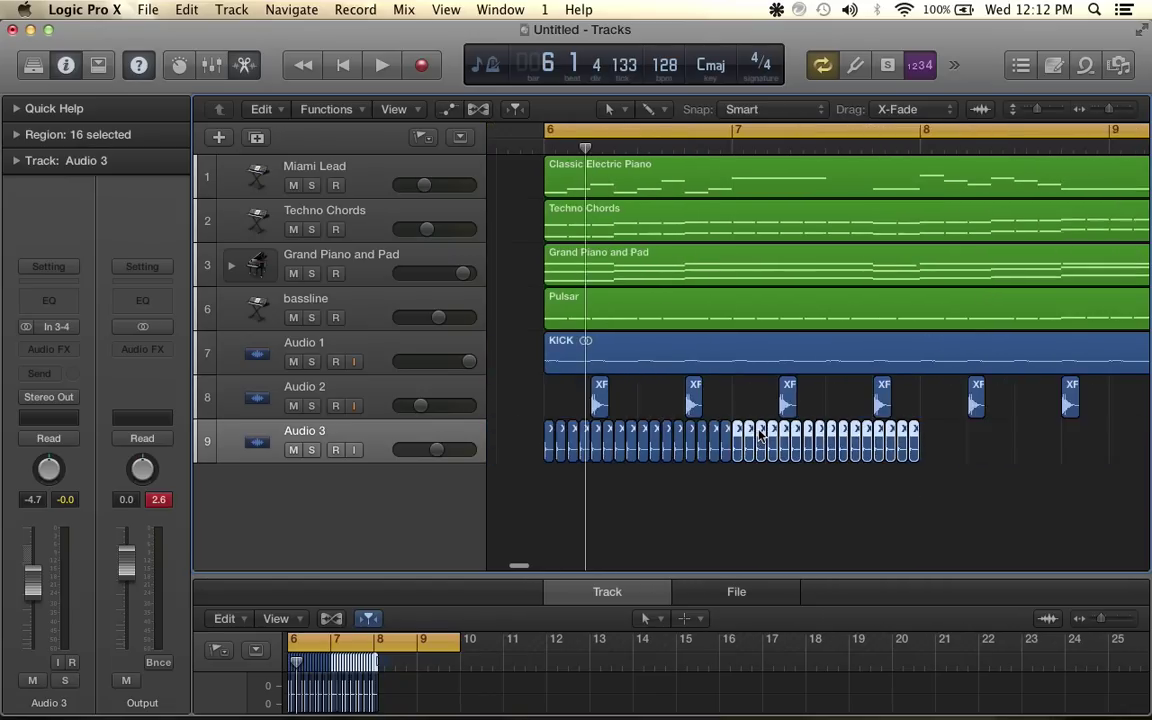
Repeat the two bars of hat regions once and align the copies to start at bar 8
drag(687, 455, 491, 473)
key(super+r)
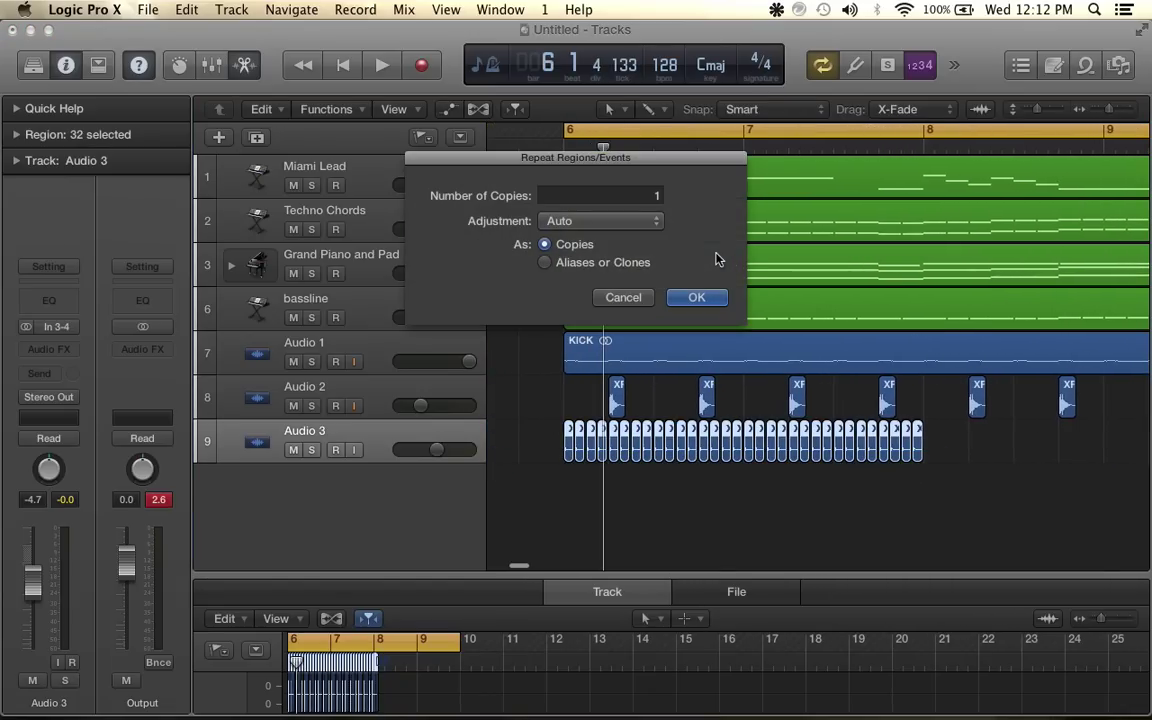
click(703, 298)
scroll(823, 320, up, 10)
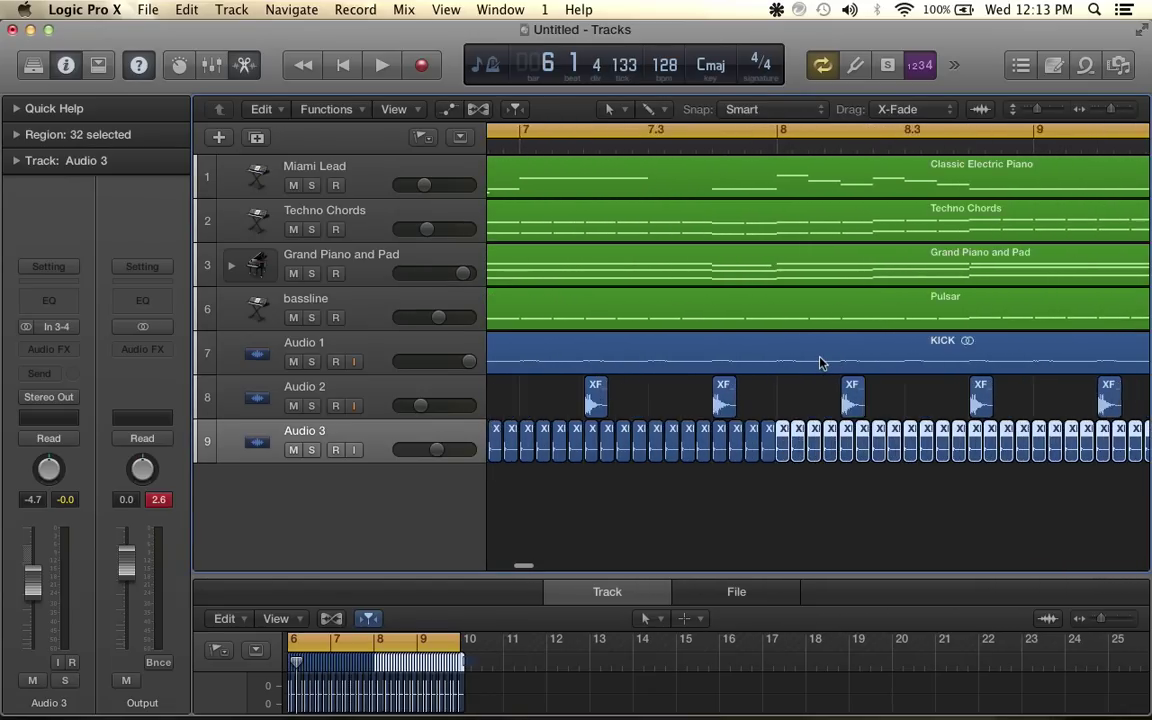
mouse_move(790, 447)
mouse_down()
mouse_move(803, 447)
mouse_move(776, 440)
mouse_move(794, 441)
mouse_up()
scroll(803, 447, up, 3)
scroll(794, 441, down, 10)
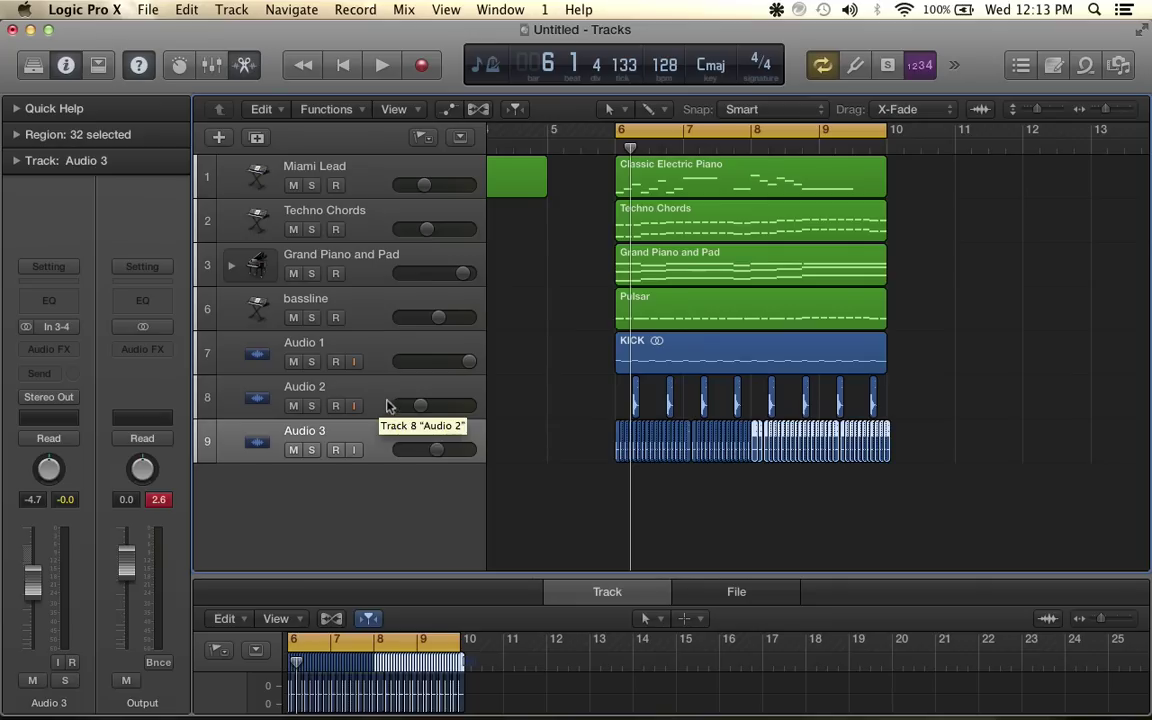
Insert a stereo Compressor on the Audio 3 hat track and set its side chain to Bus 5
scroll(533, 453, up, 1)
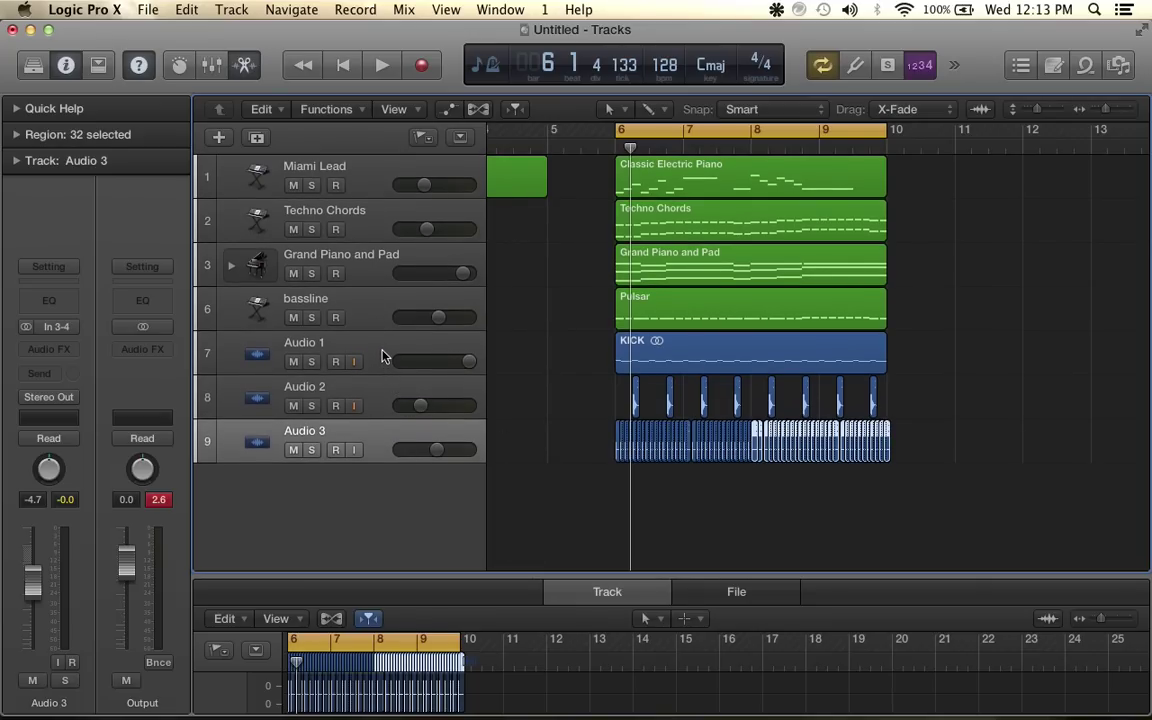
click(380, 447)
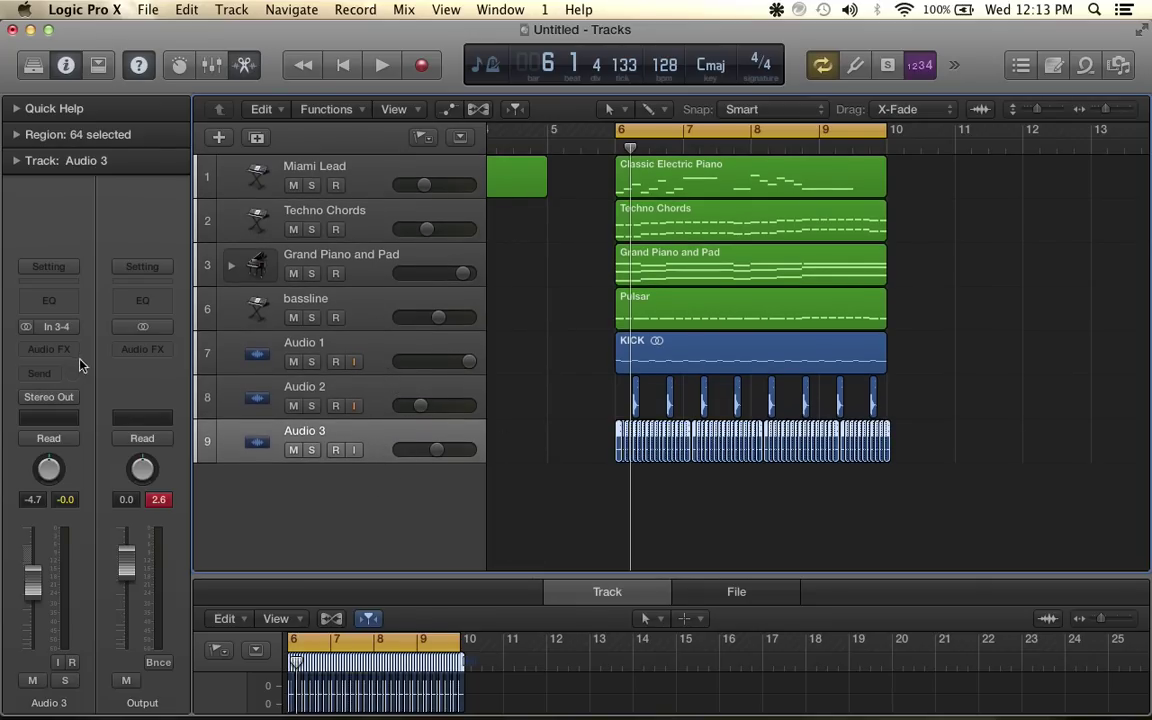
click(77, 352)
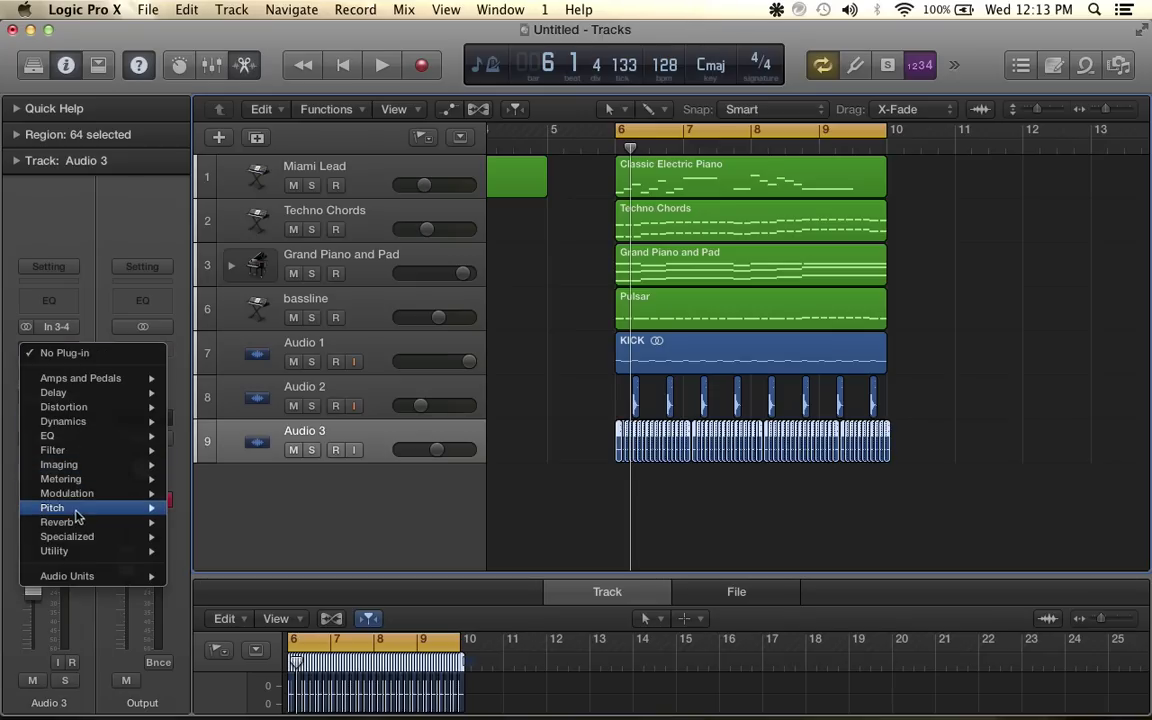
mouse_move(90, 428)
mouse_move(247, 445)
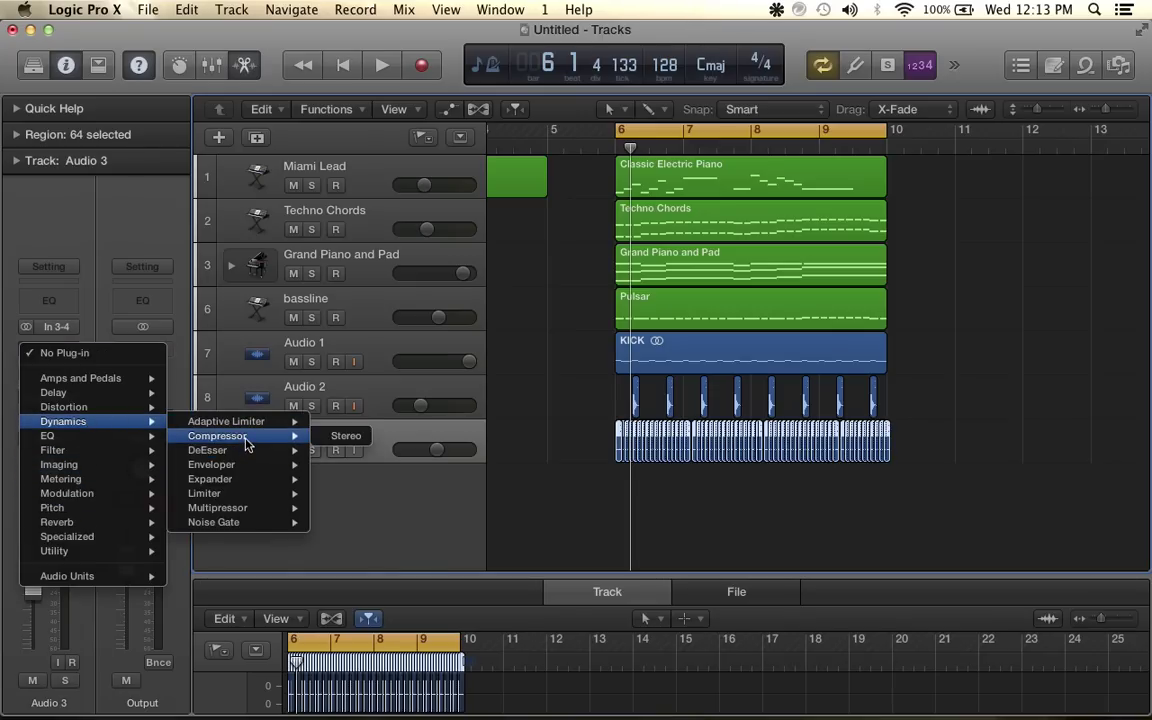
click(345, 437)
click(415, 104)
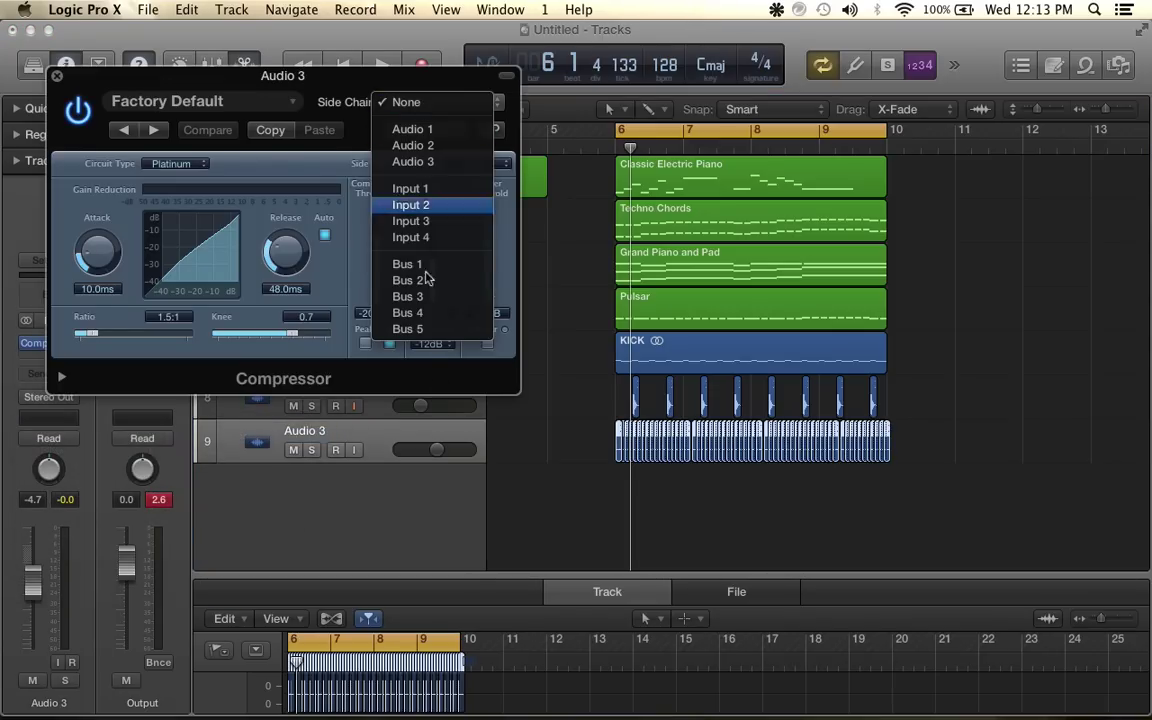
click(422, 330)
With the loop playing, set the hat compressor's ratio to 7.7:1 and its threshold to -23.5 dB
key(space)
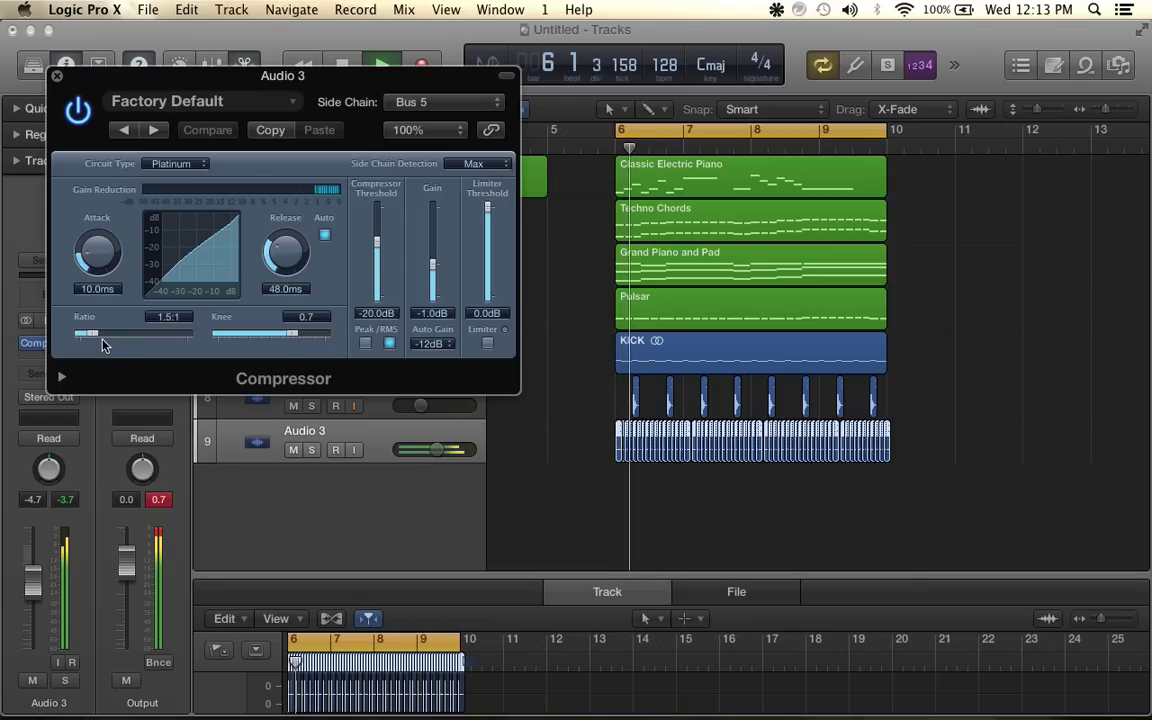
drag(90, 334, 148, 335)
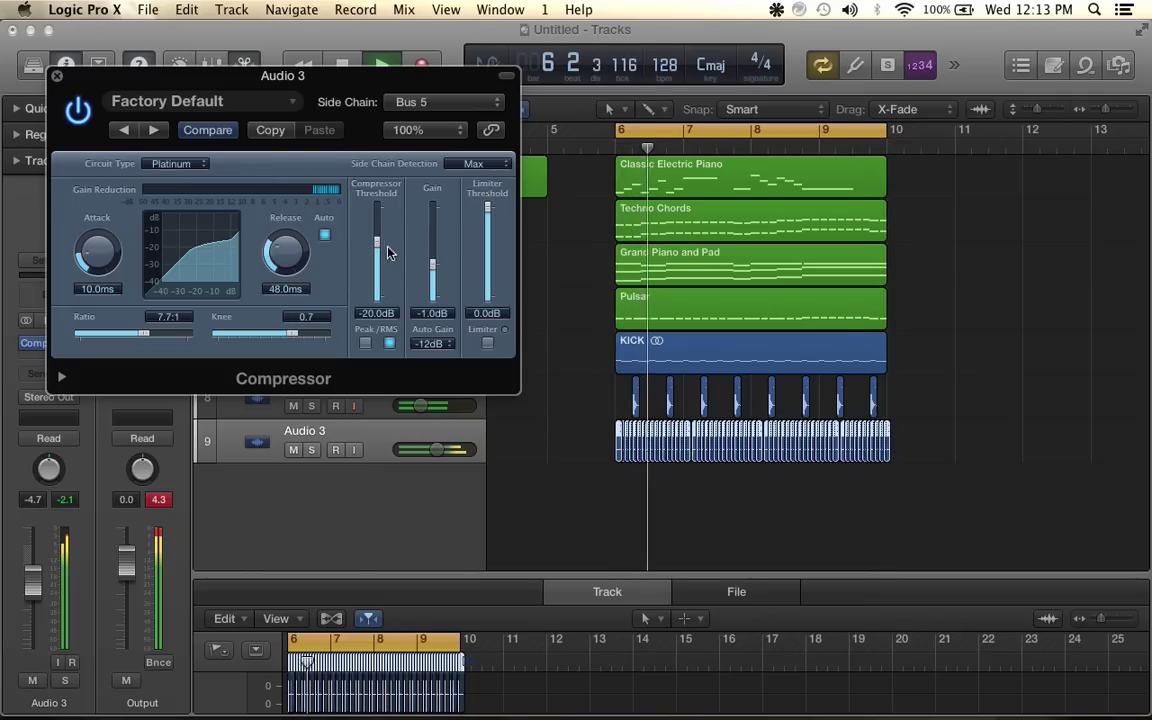
drag(378, 252, 378, 253)
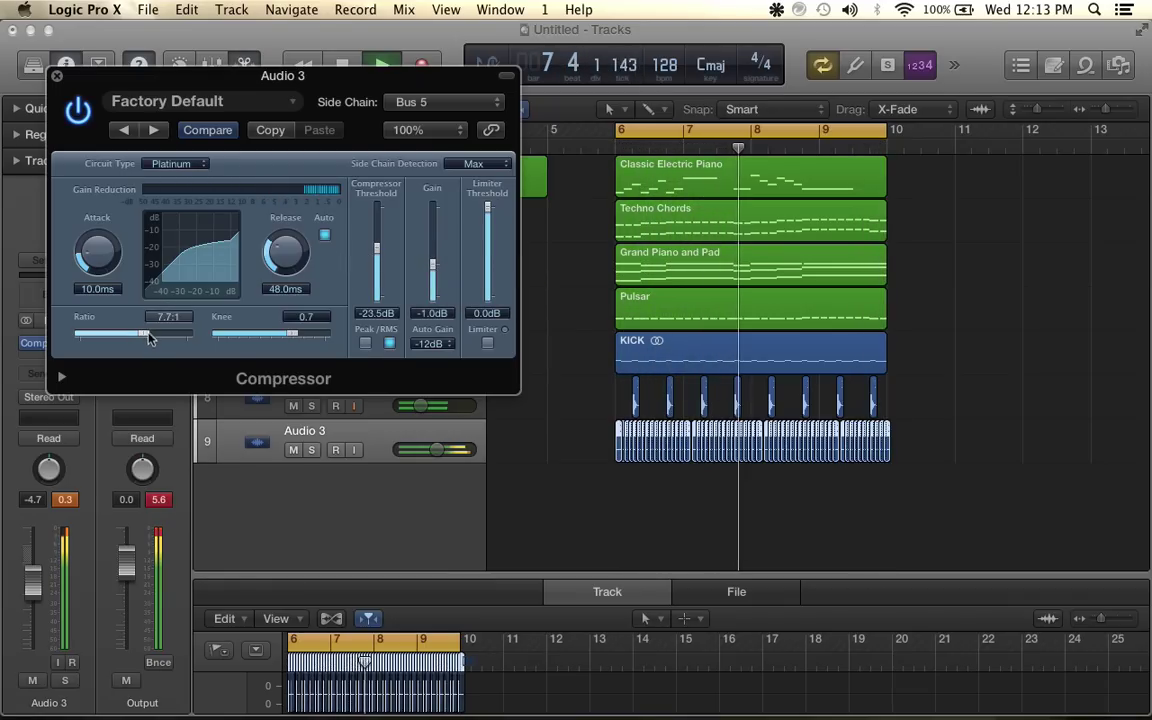
key(space)
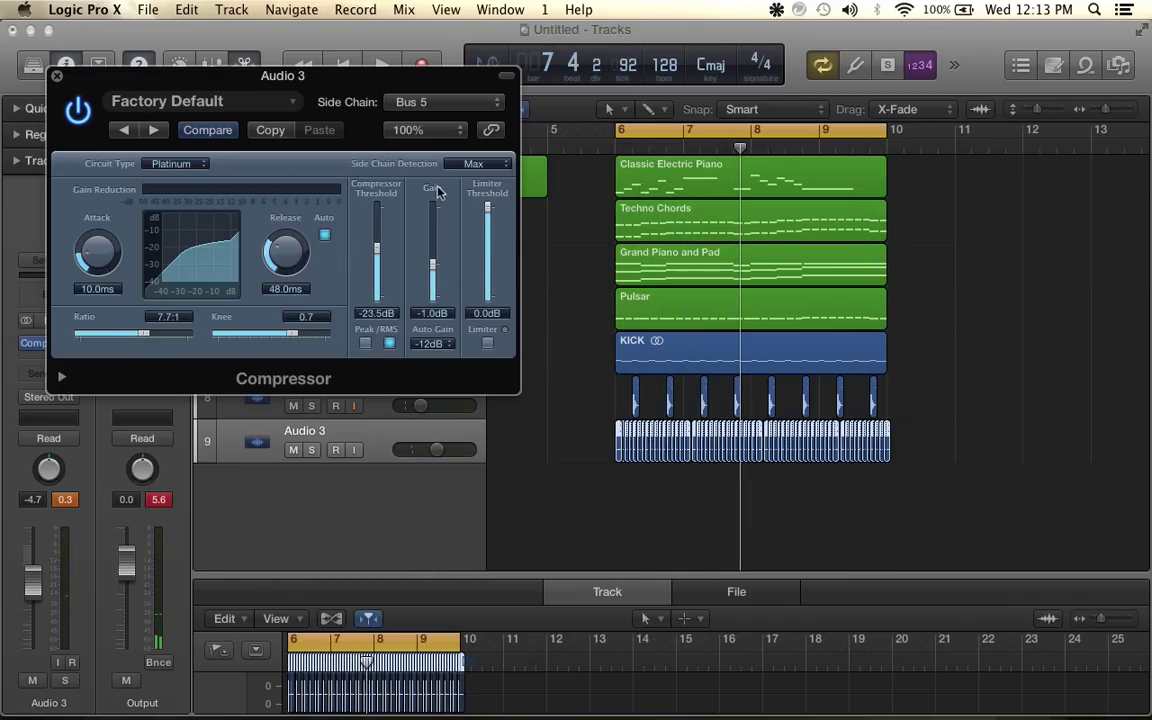
Lower the hat compressor's gain to -8.0 dB and adjust its ratio to 8.3:1 during playback
drag(433, 280, 433, 276)
key(space)
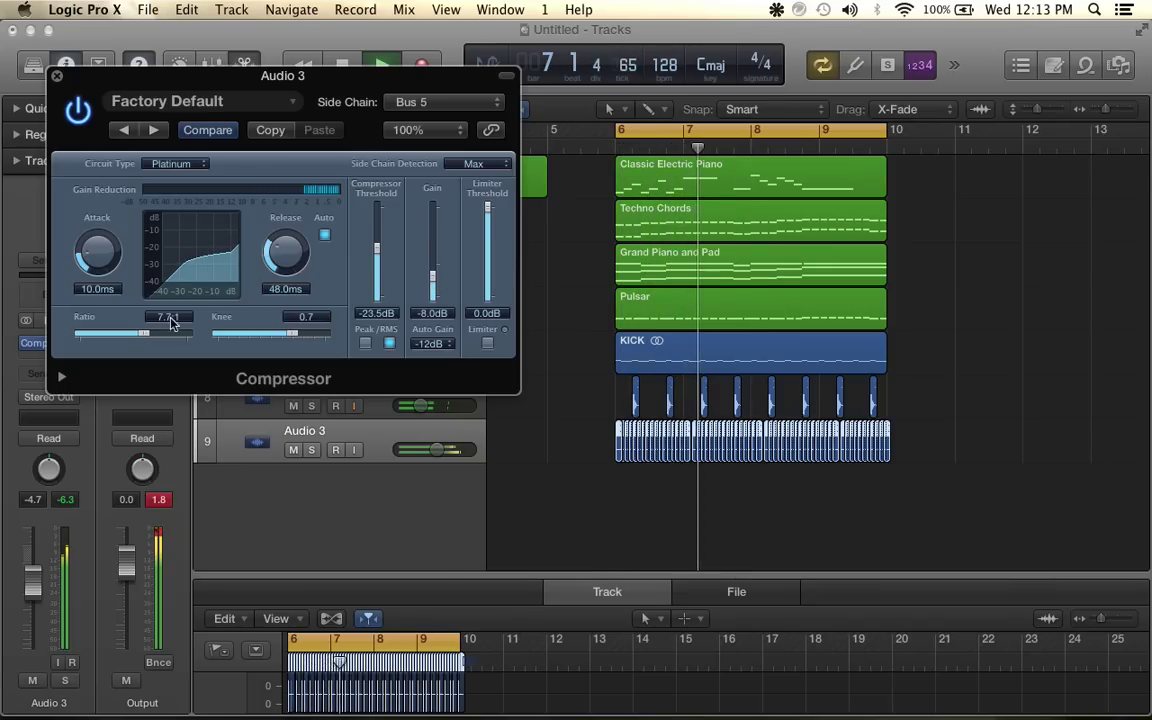
drag(143, 334, 148, 341)
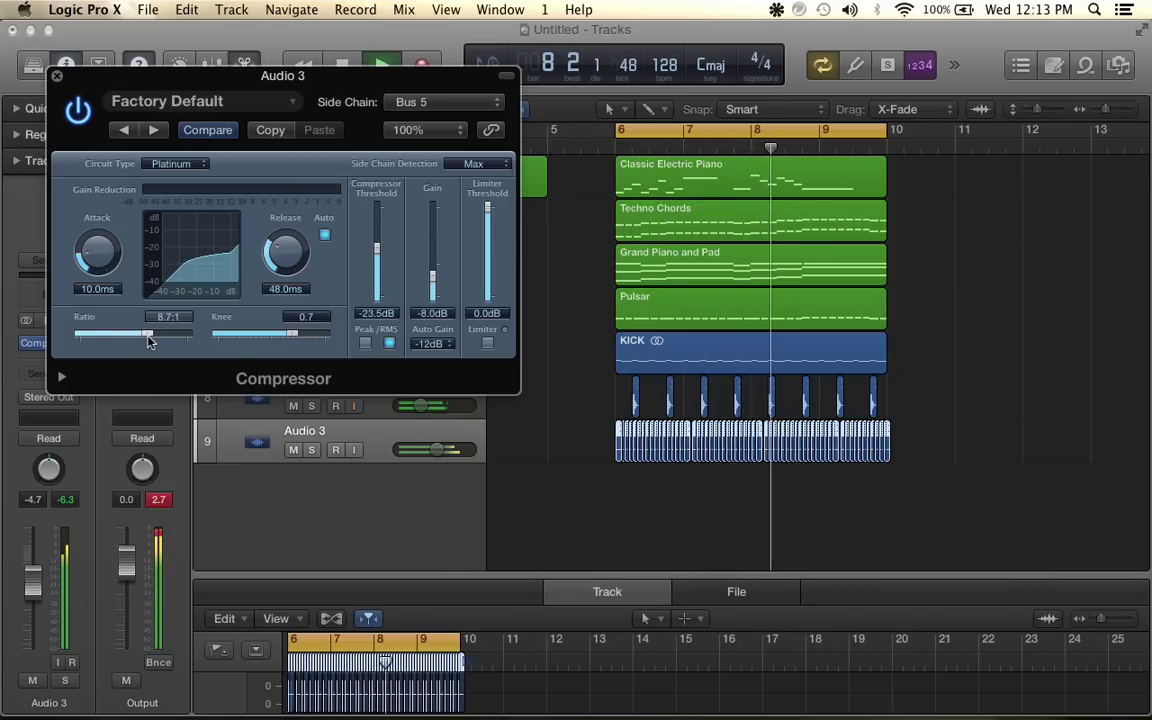
Lower the Audio 3 track volume to -5.9 dB, then close the compressor and audition the loop
drag(434, 456, 431, 456)
key(space)
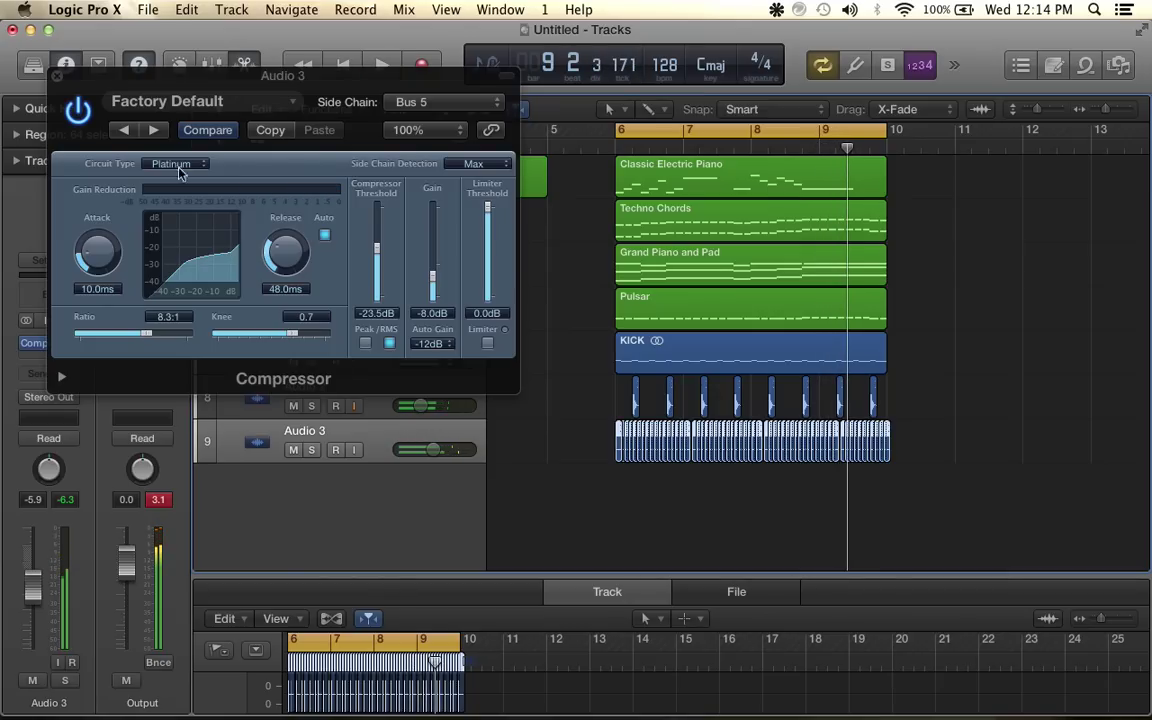
click(59, 78)
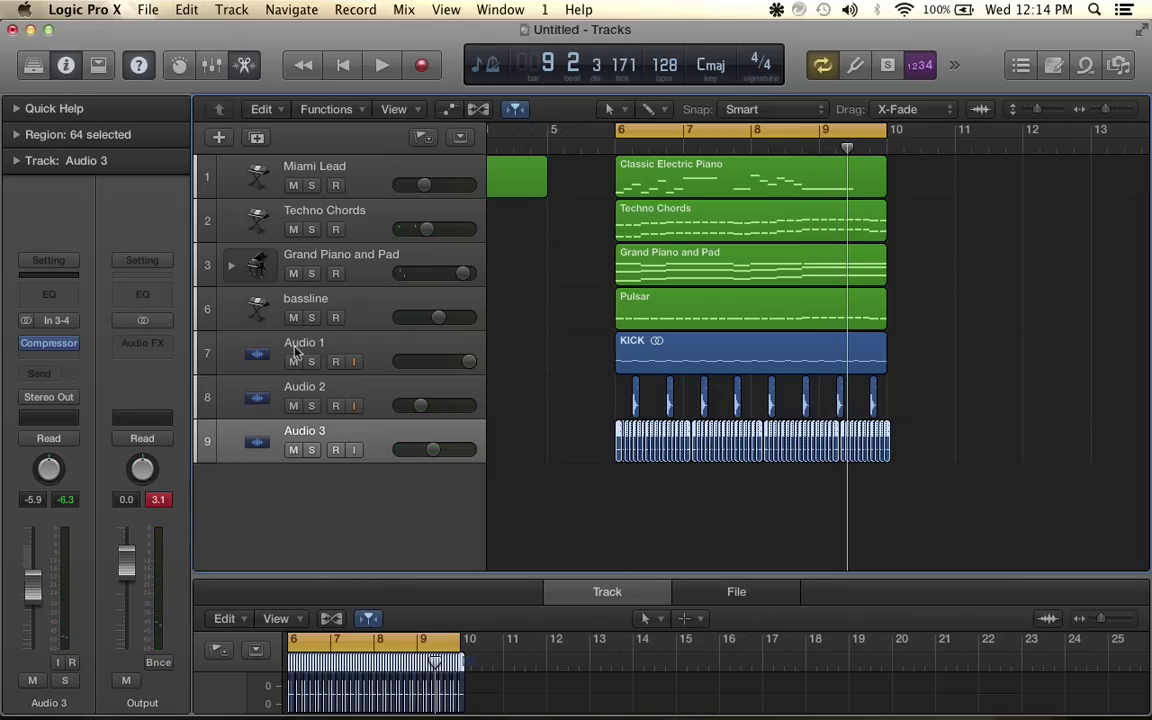
key(space)
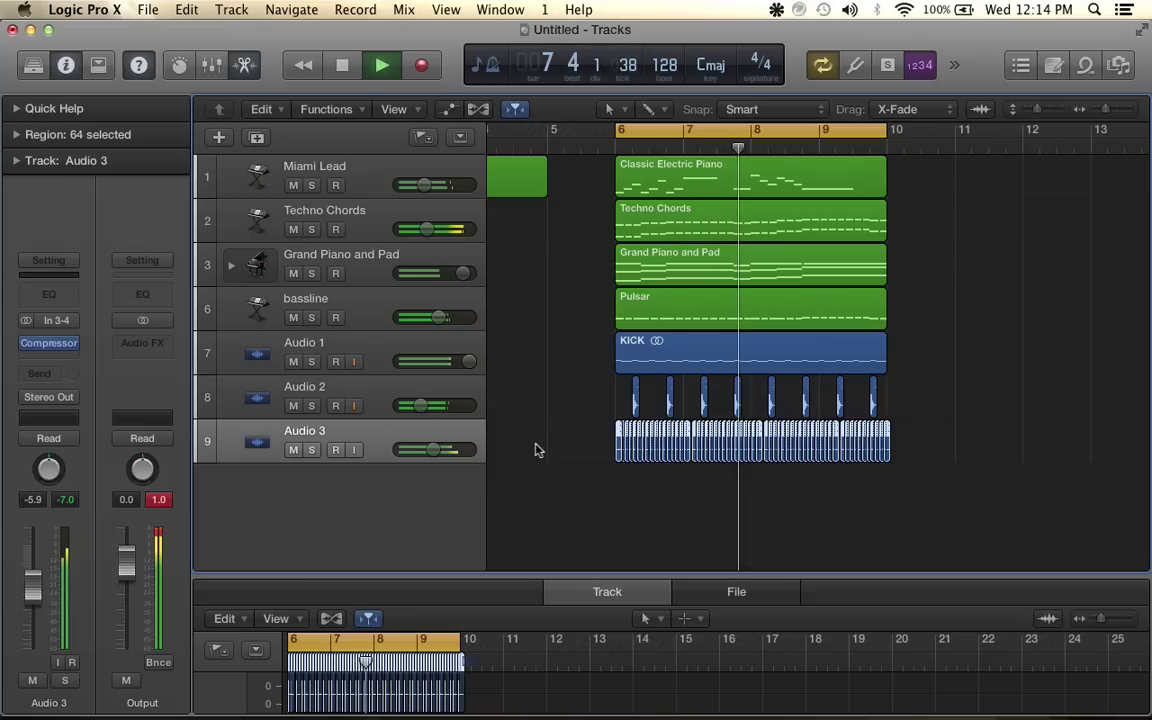
key(space)
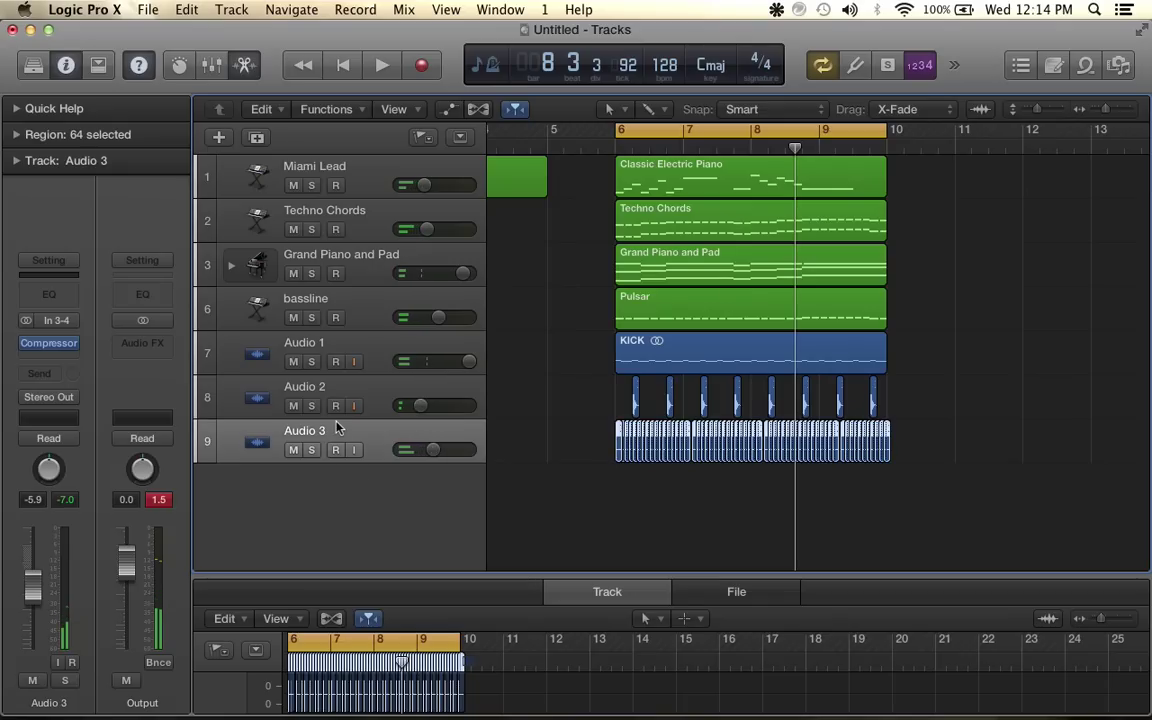
Close the untitled project, saving it as "youtube tut4" in the Logic folder
click(13, 31)
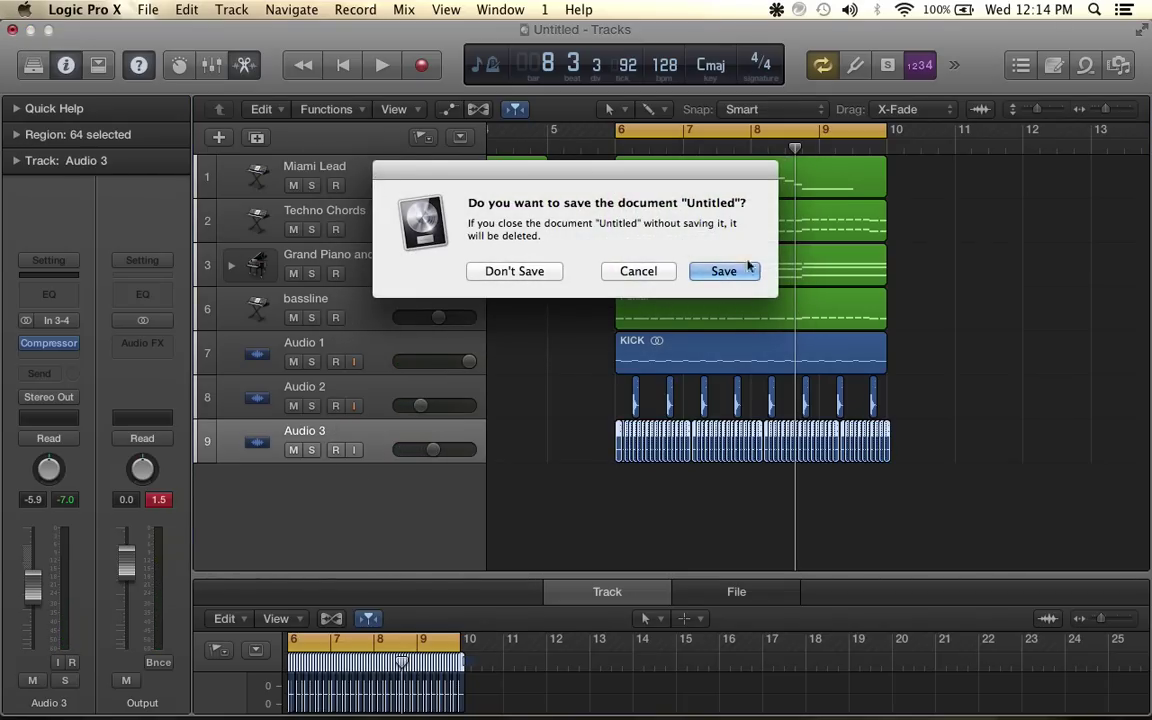
click(724, 274)
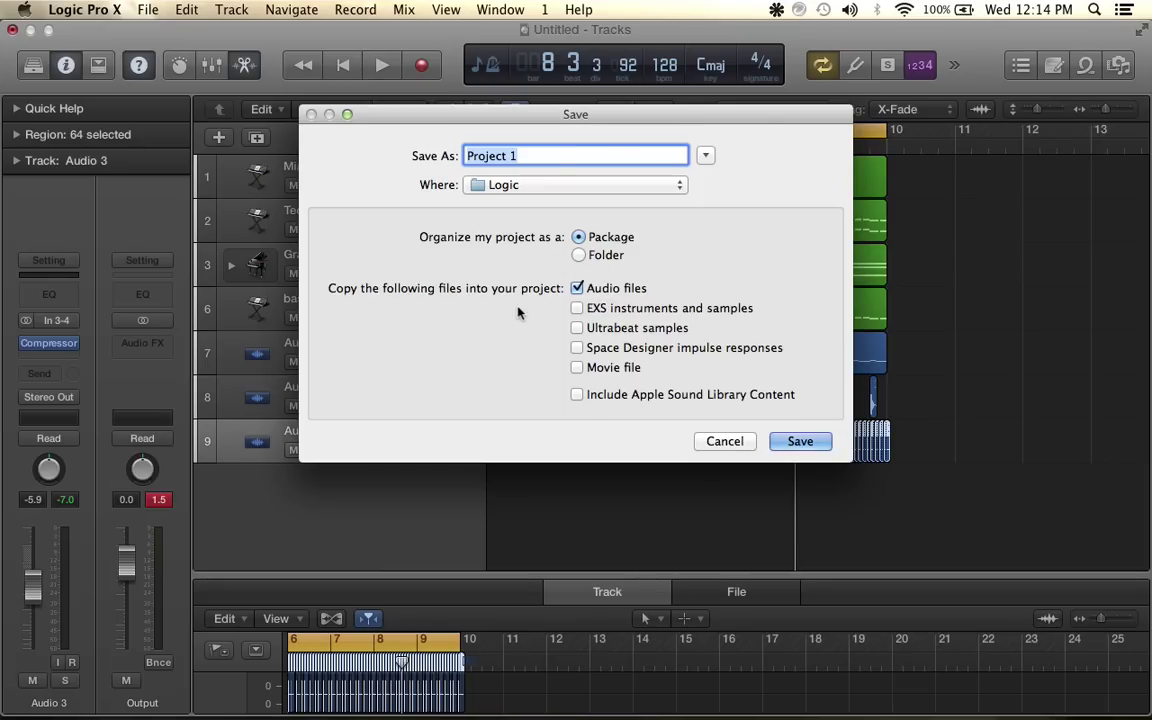
text(youtube tut4)
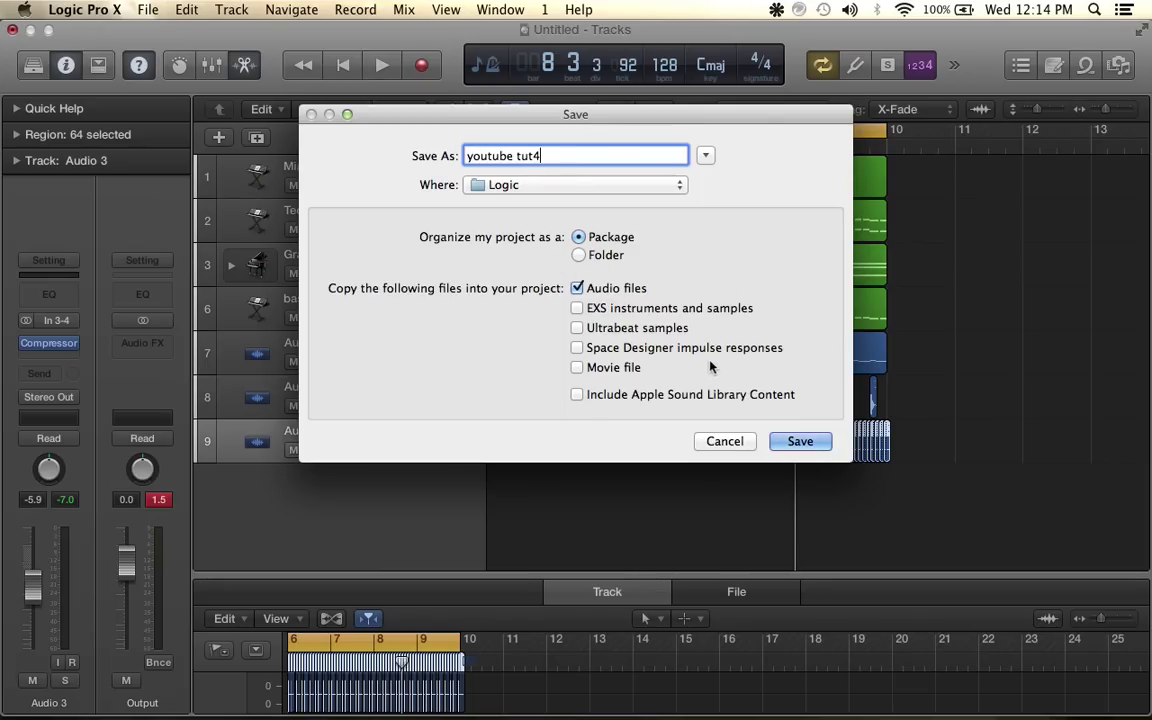
key(Return)
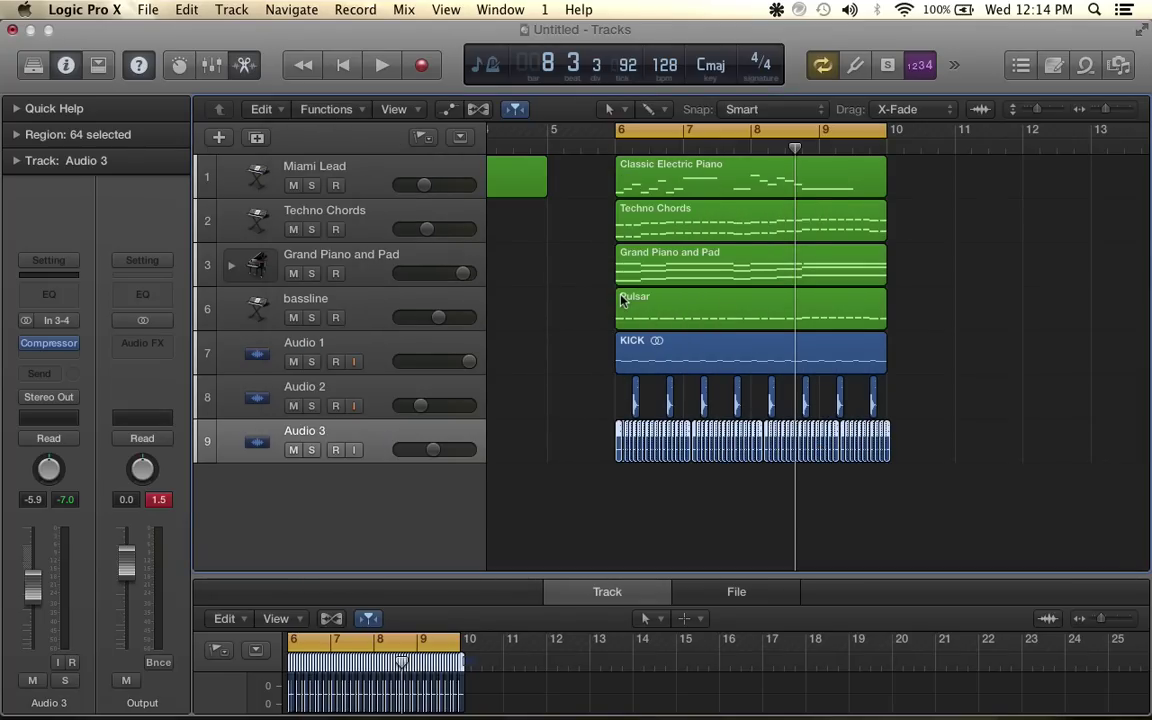
key(super+w)
Quit Logic Pro X without saving the changes to "youtube tut 3"
click(85, 9)
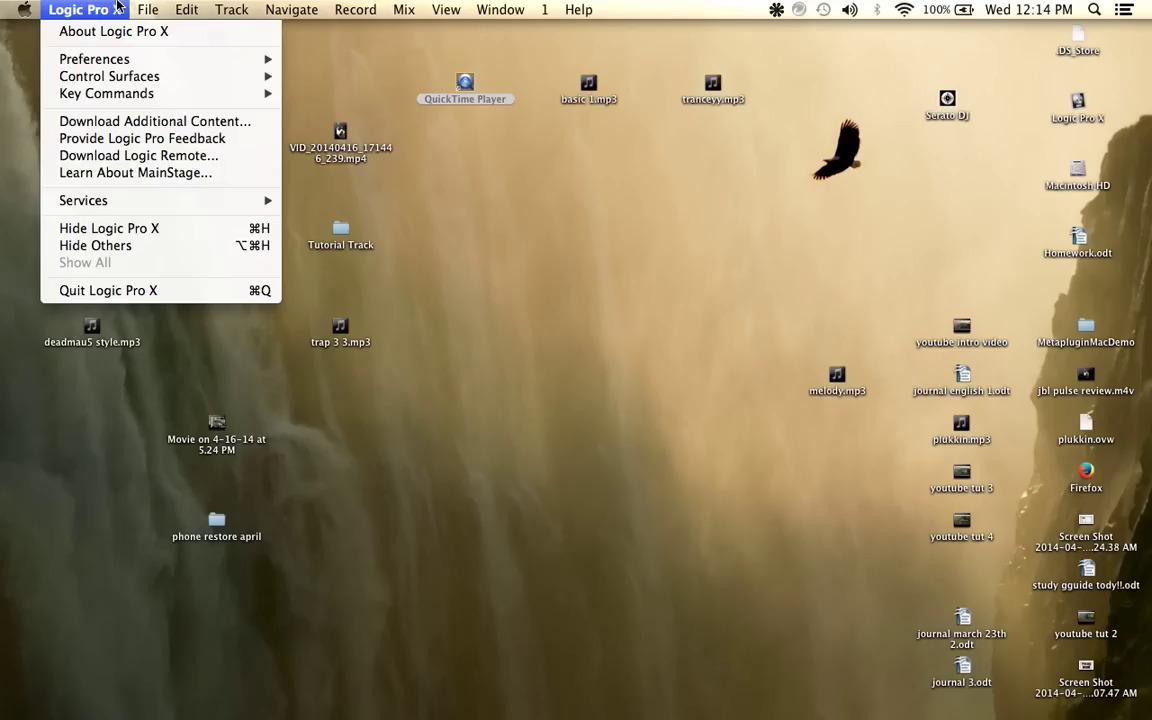
click(140, 290)
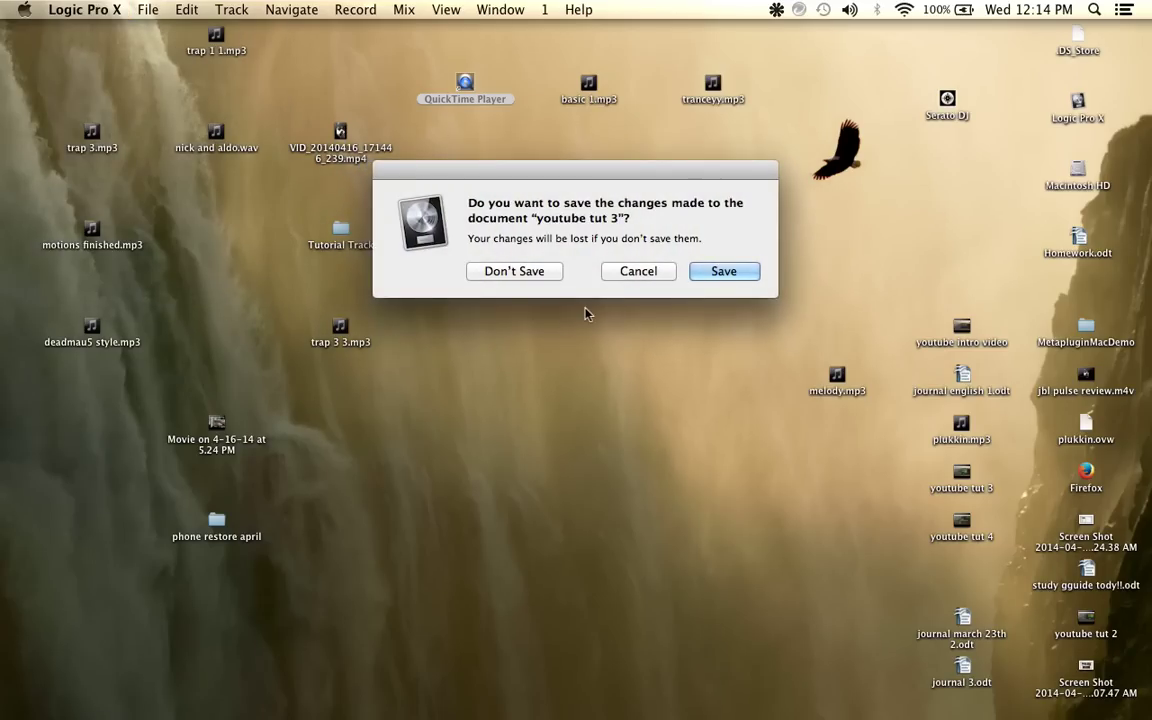
click(532, 280)
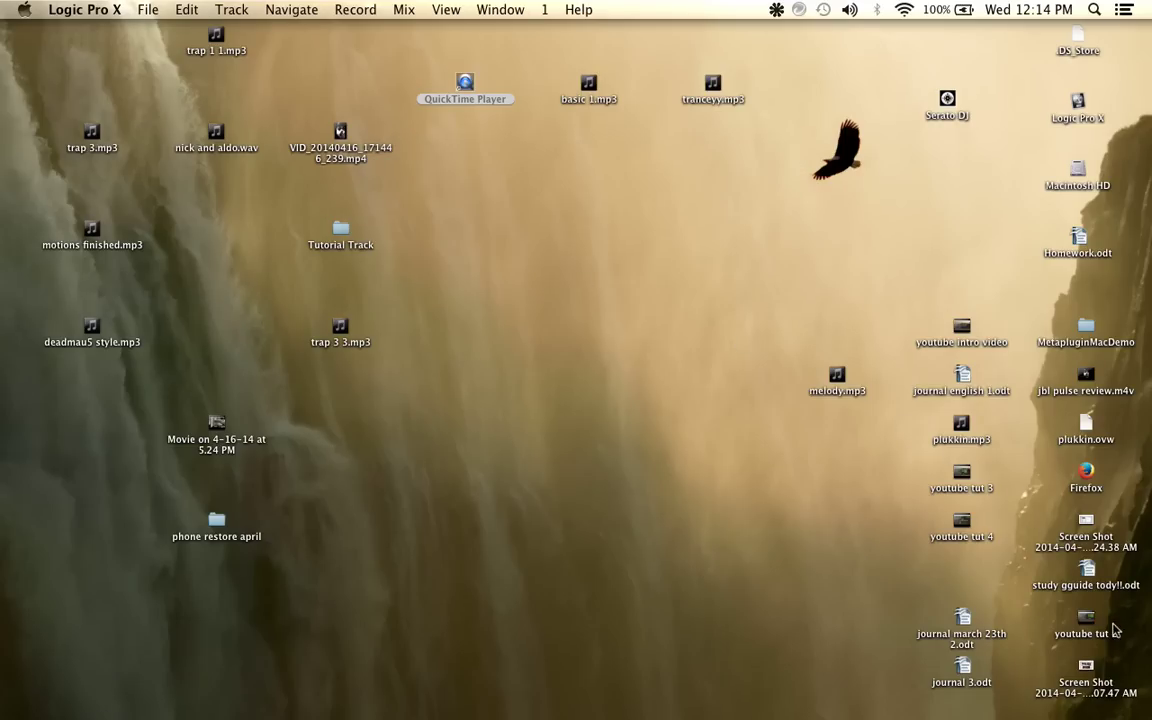
click(111, 12)
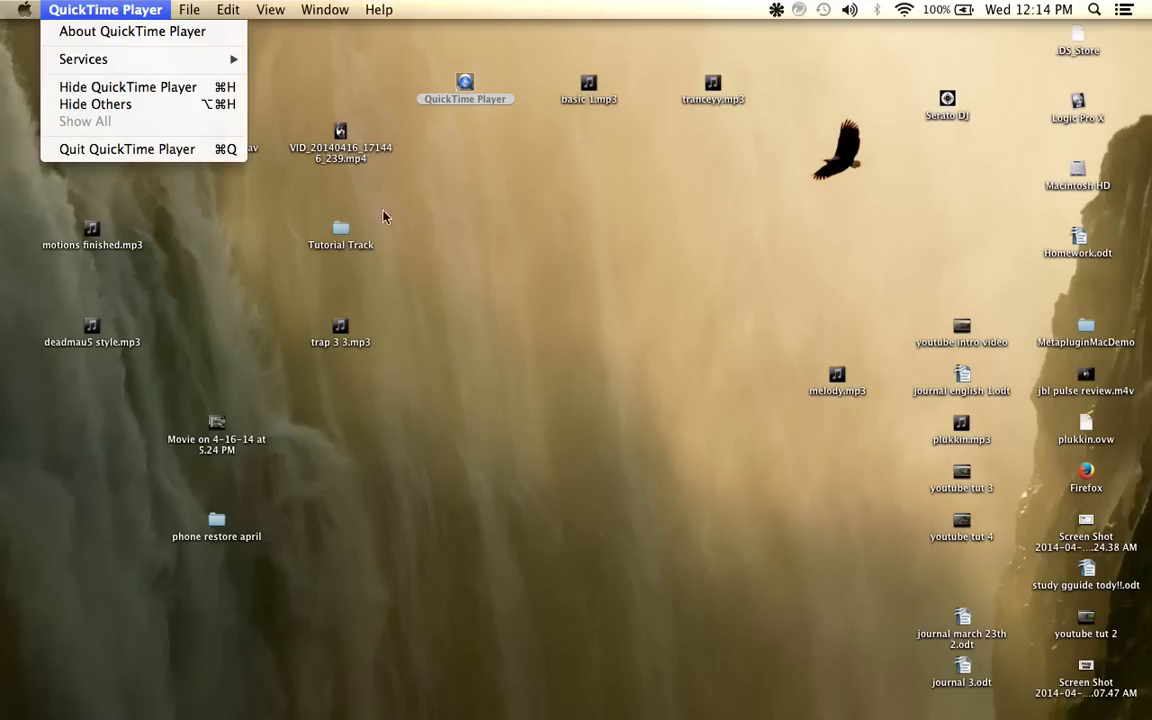
click(383, 215)
Relaunch Logic Pro X and open the recent project "youtube tut4", closing the project that loads at startup
double_click(1078, 105)
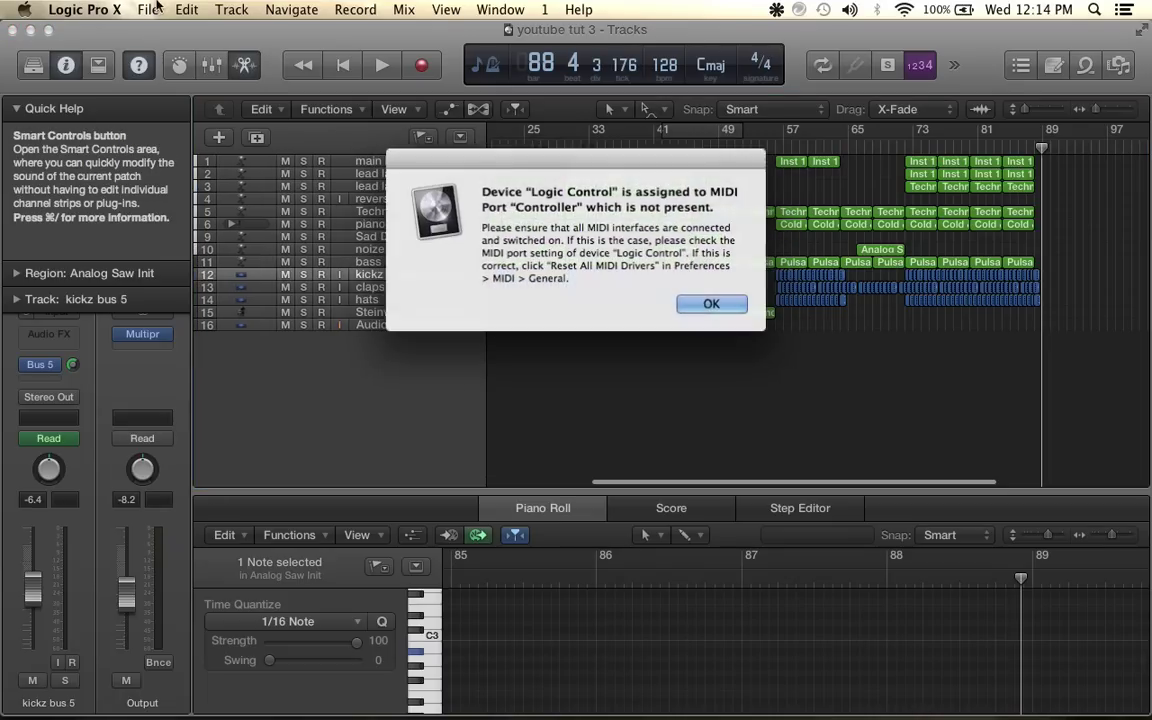
click(686, 300)
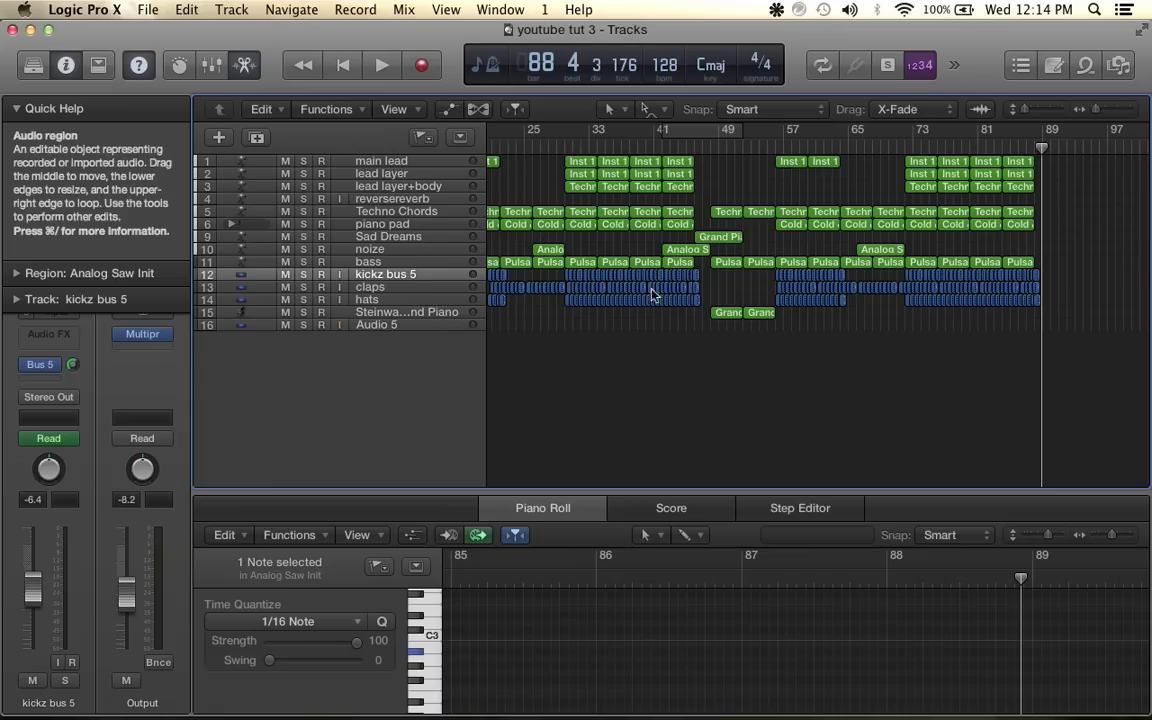
click(147, 9)
mouse_move(211, 86)
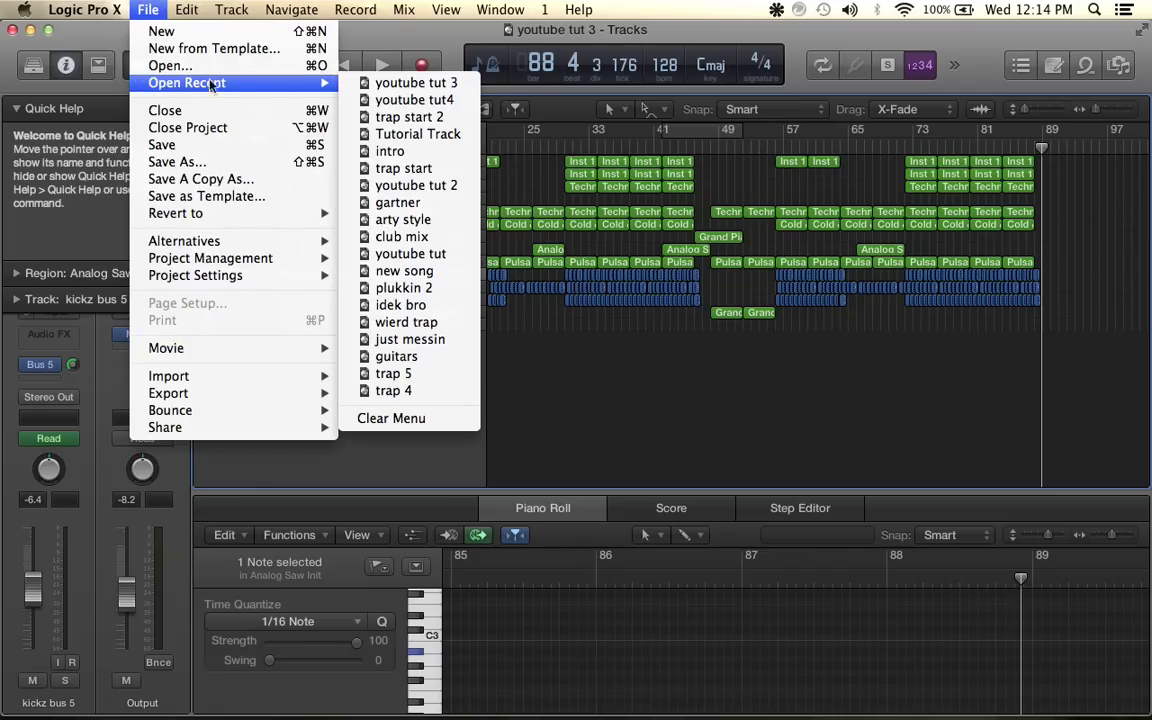
click(413, 101)
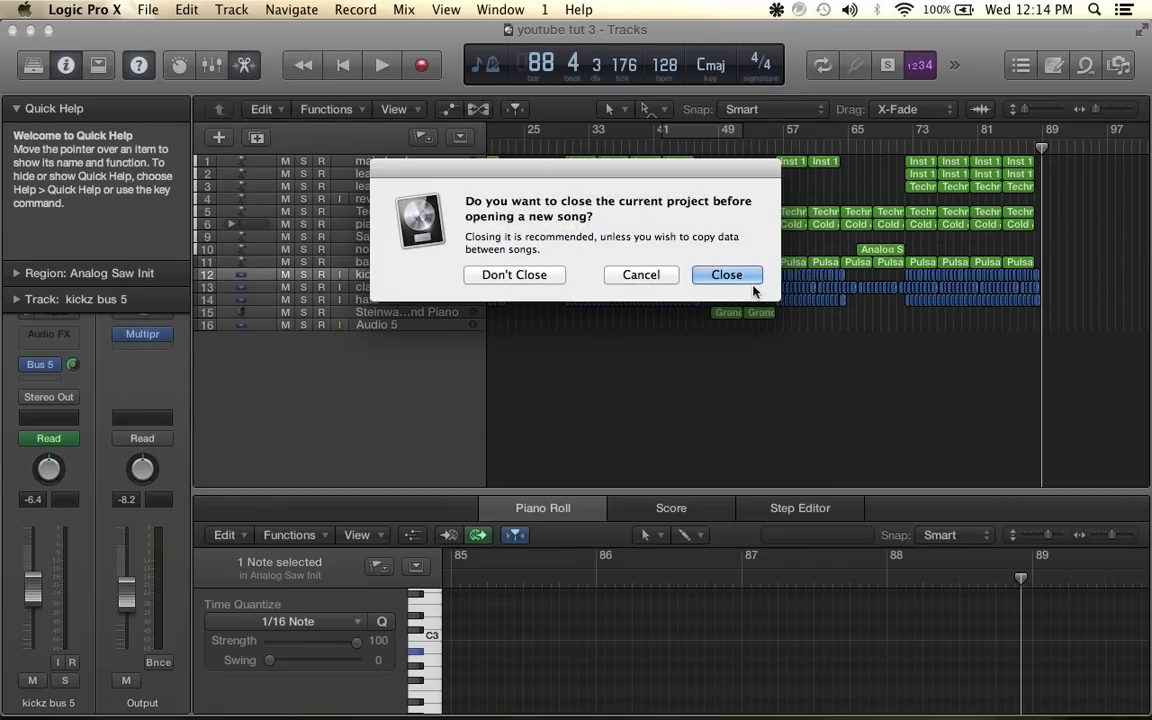
click(750, 281)
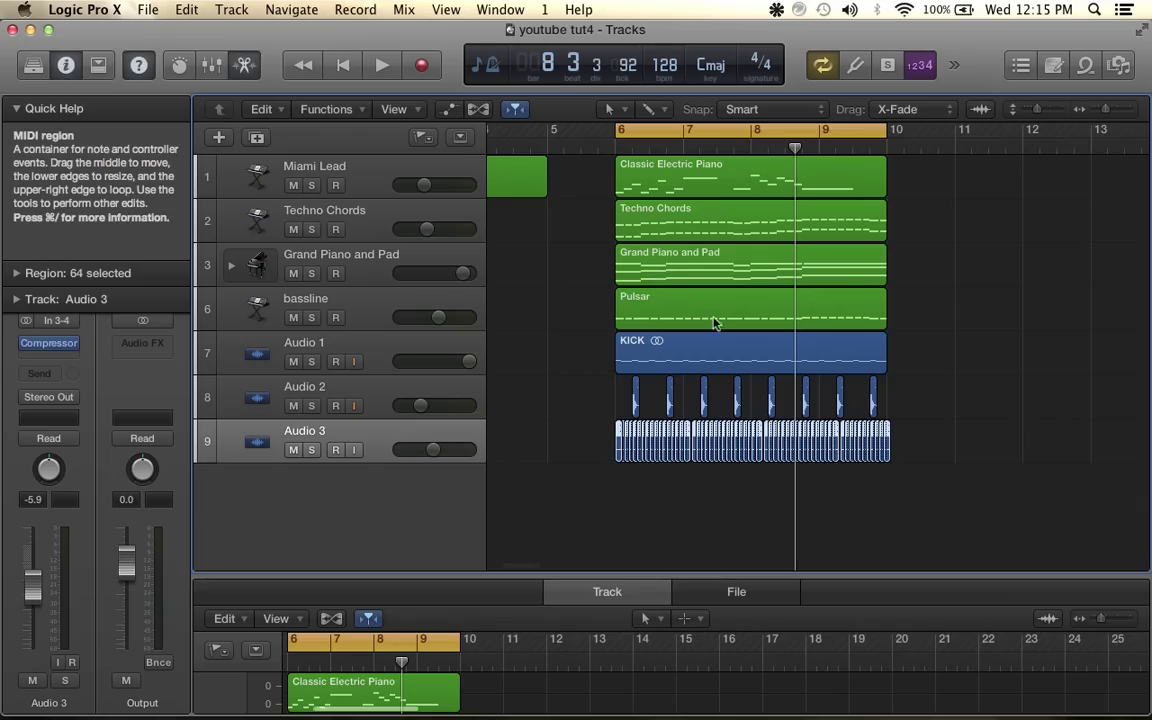
Play the loop briefly in the reopened project and deselect the hat regions
scroll(738, 345, left, 2)
key(space)
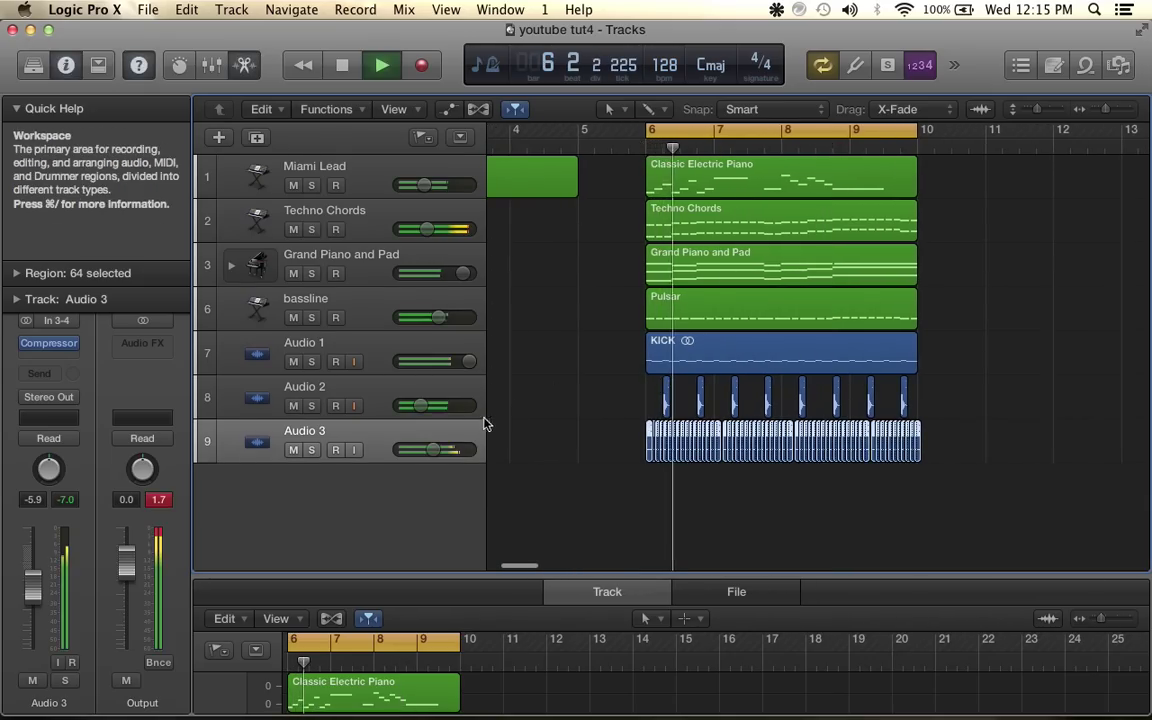
key(space)
click(540, 491)
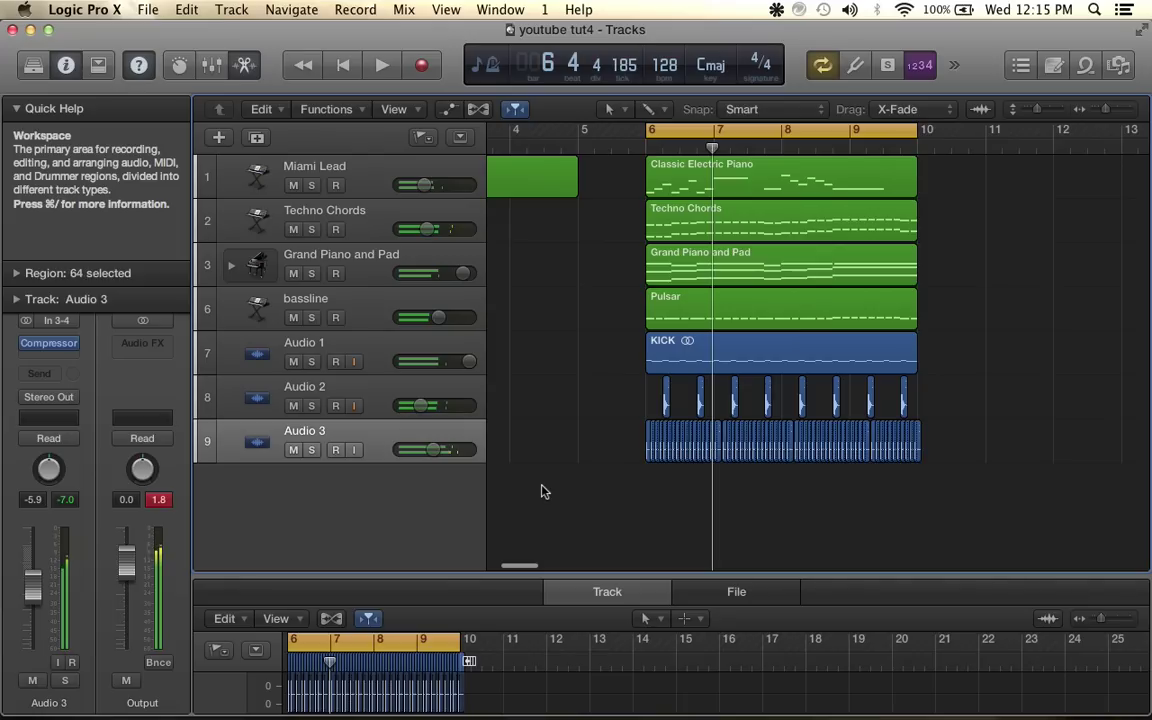
mouse_move(1018, 714)
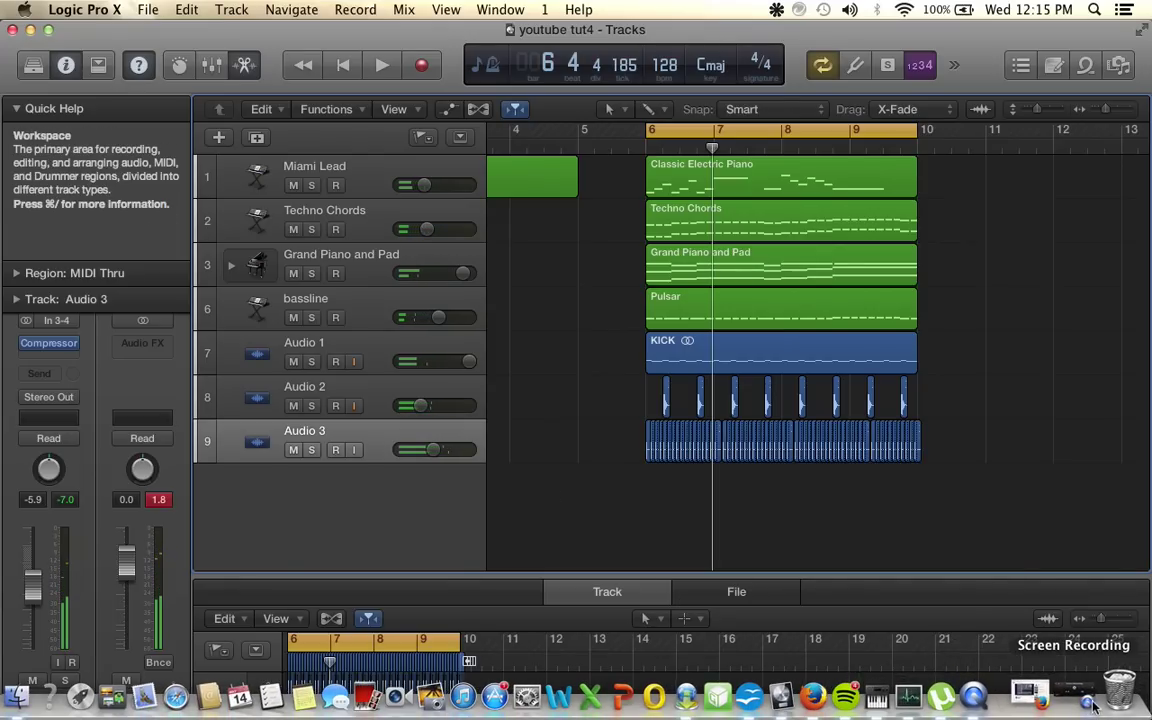
click(1025, 695)
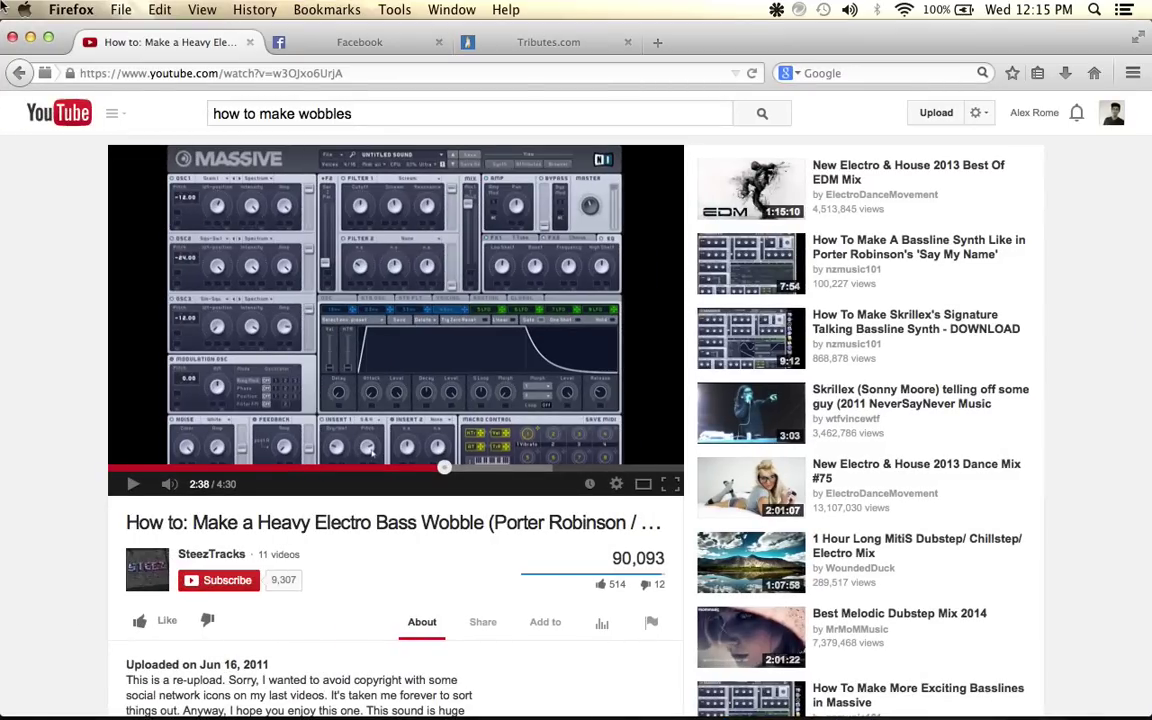
click(31, 38)
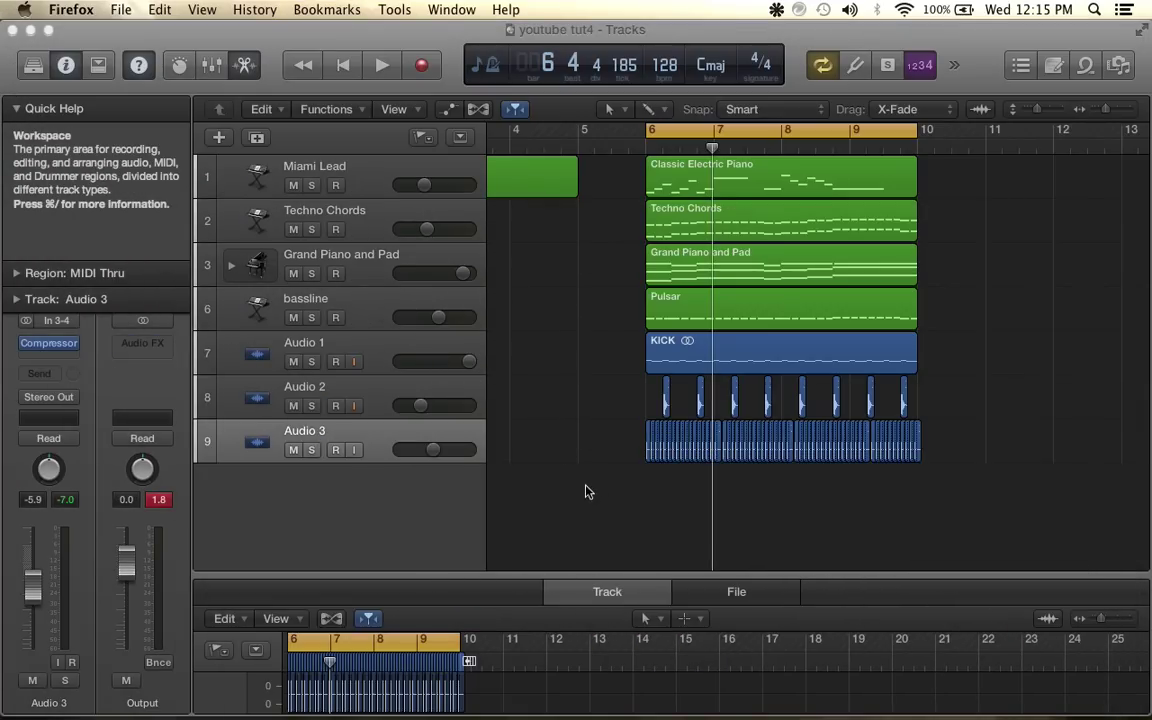
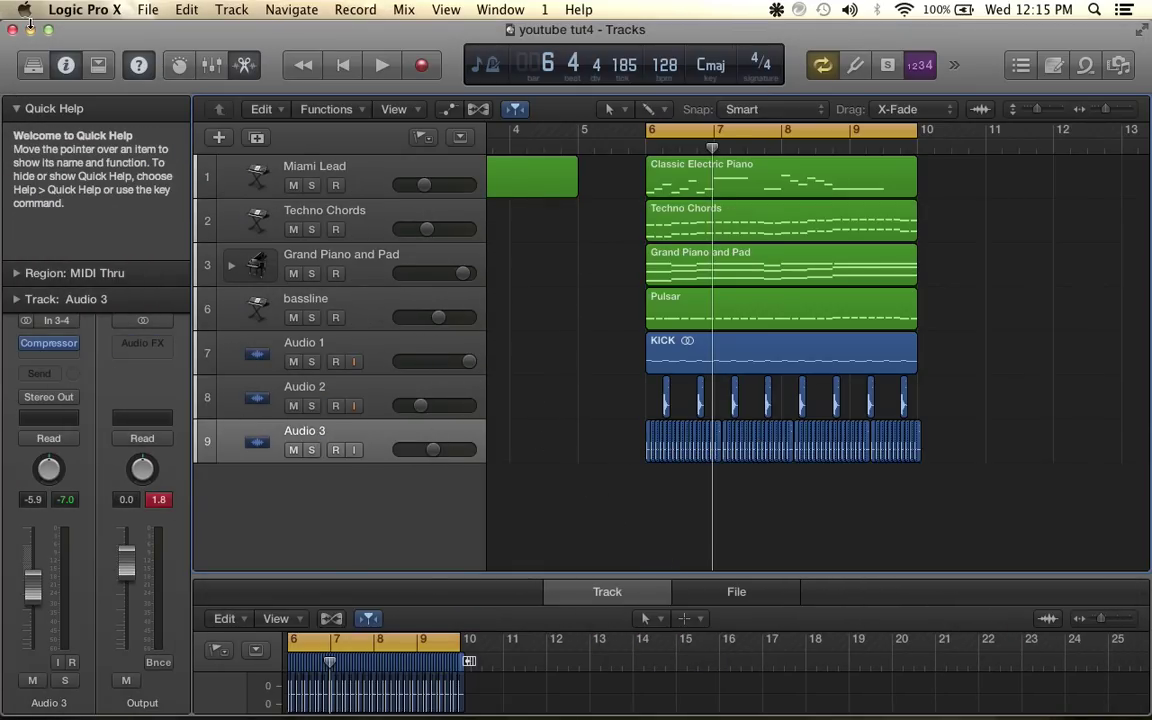
Collapse the Quick Help section and play the bars 6 to 10 loop
click(17, 109)
key(space)
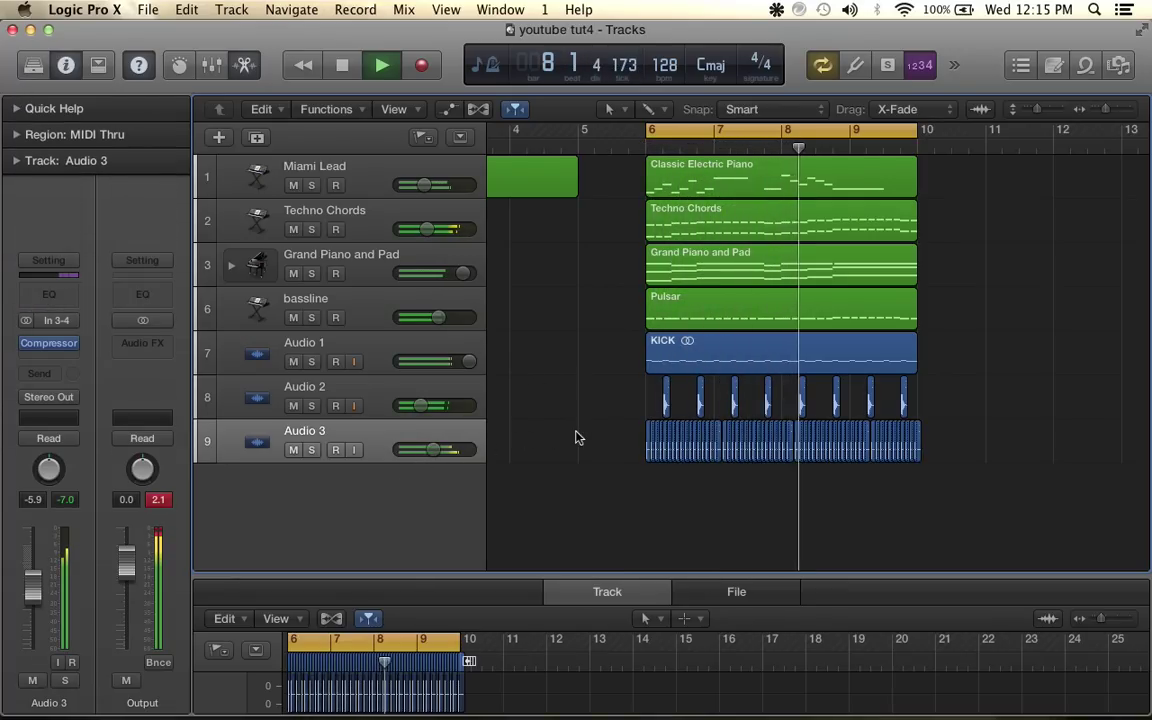
Lower the Audio 3 track's volume to about -11.2 dB and play the loop to check the balance
key(space)
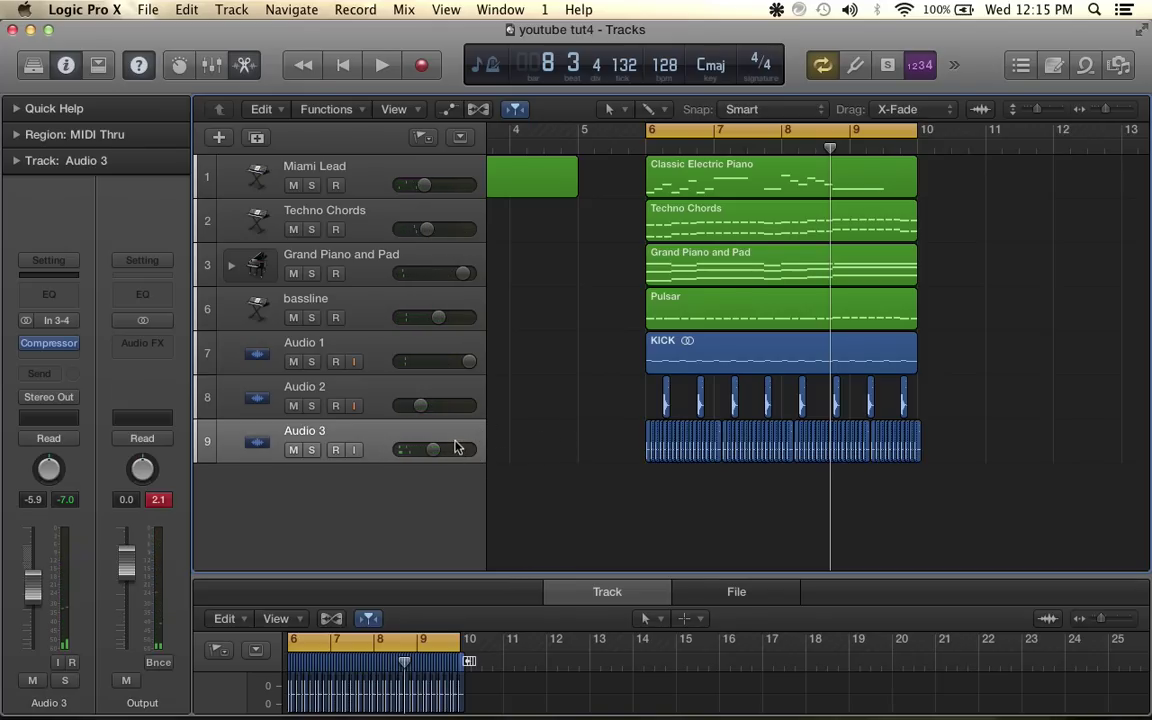
drag(434, 450, 430, 450)
key(space)
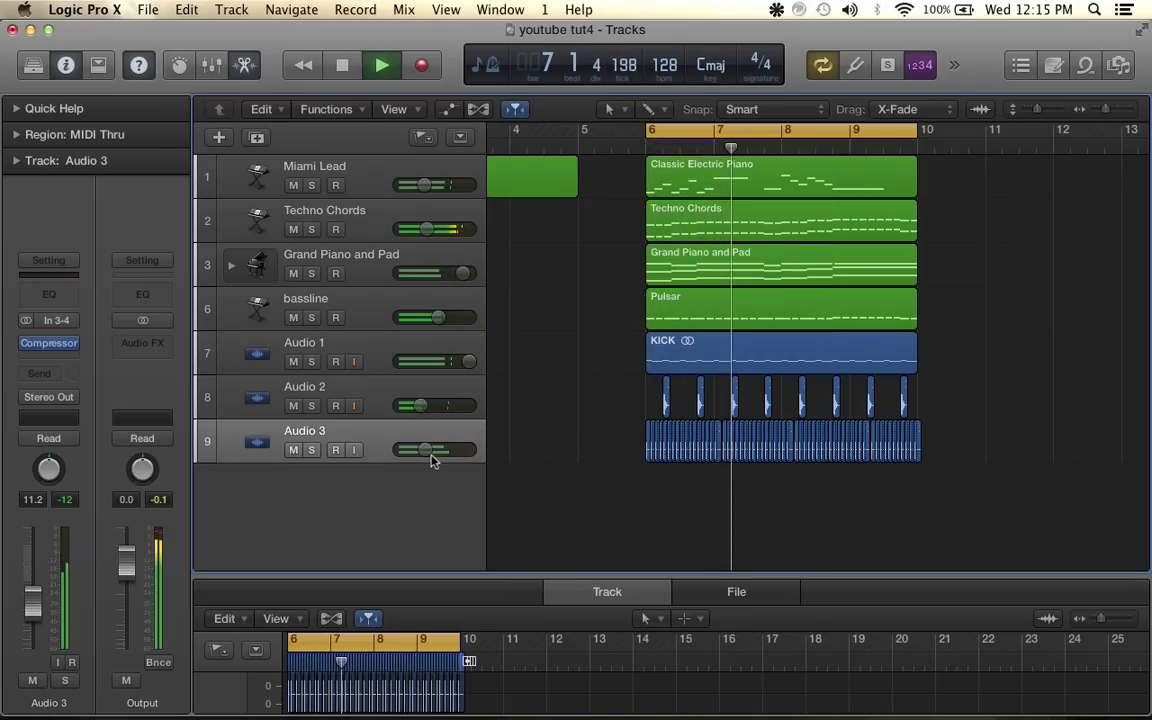
key(space)
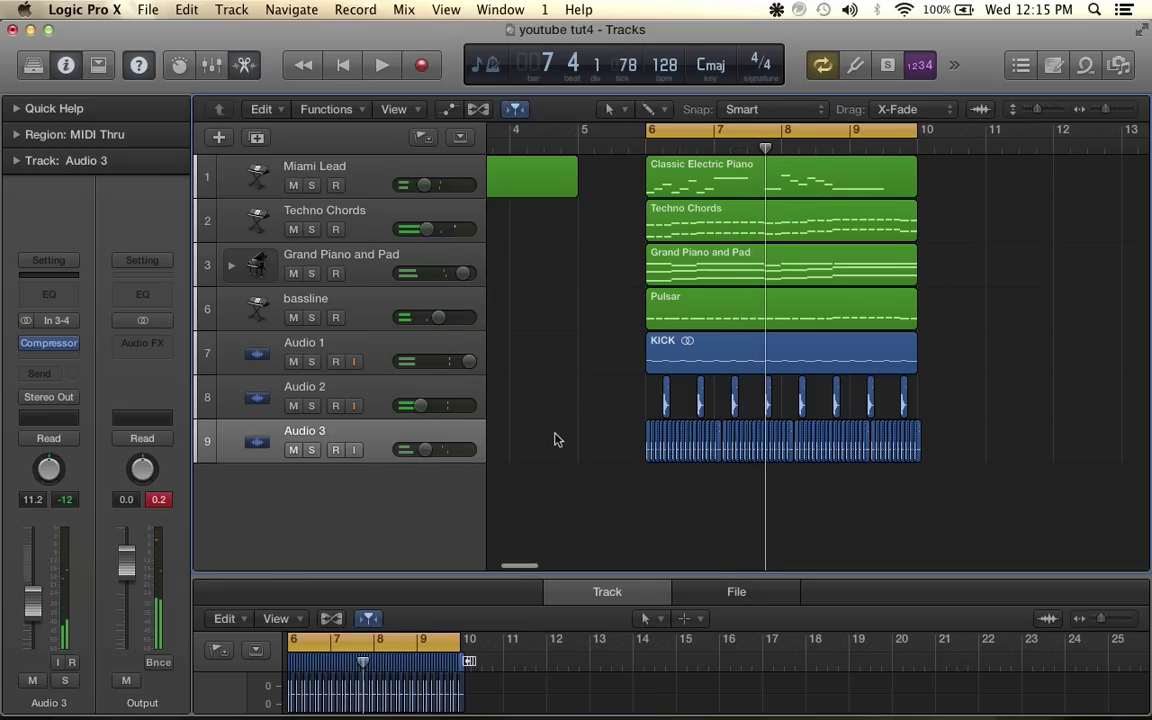
Move the cycle range to bars 1 to 5 and open the empty Miami Lead region in an enlarged Piano Roll
scroll(553, 437, left, 5)
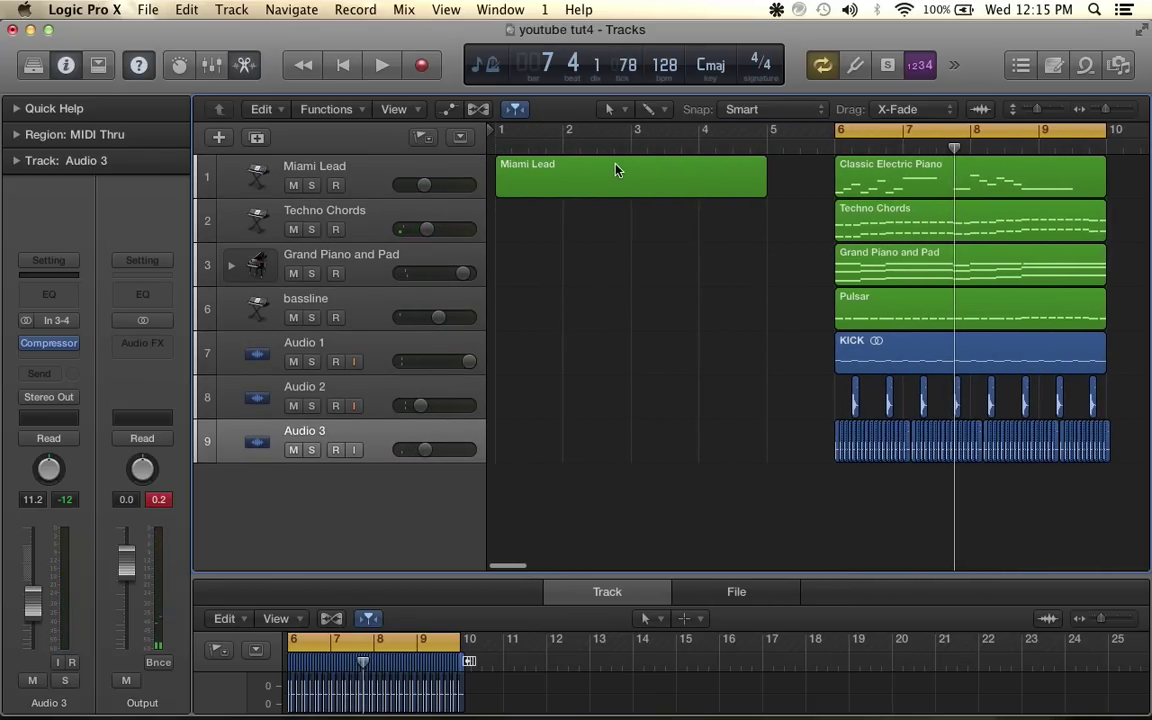
click(645, 168)
drag(970, 135, 636, 134)
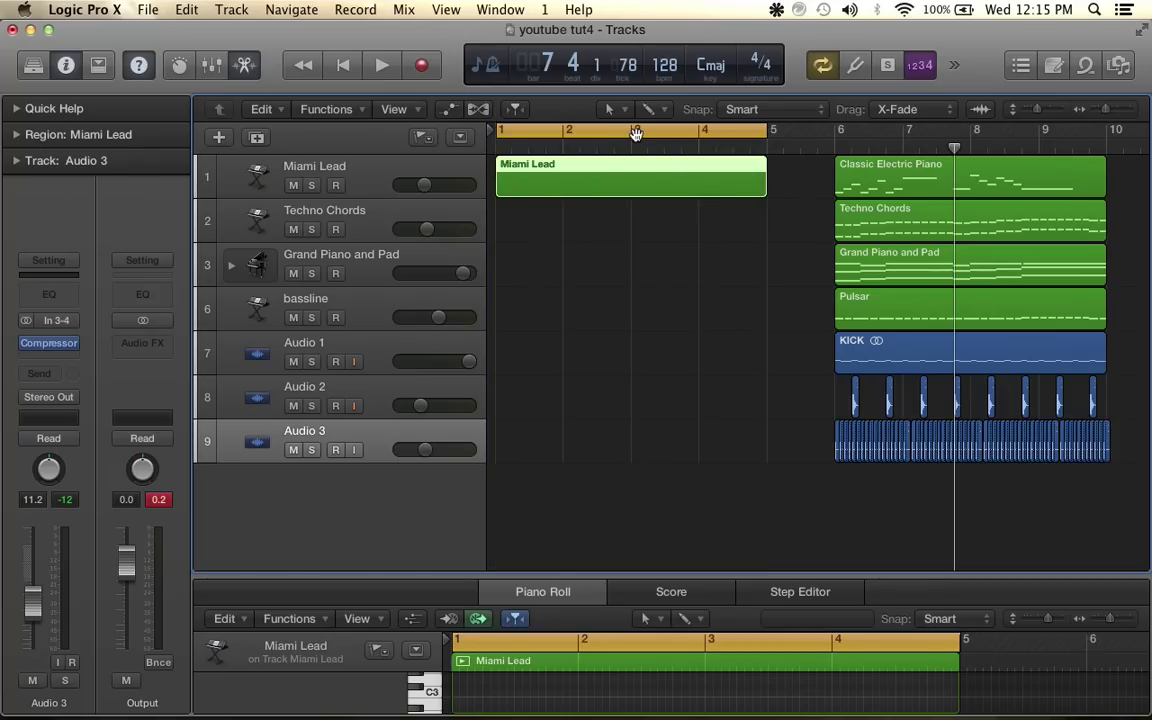
drag(497, 133, 497, 133)
double_click(581, 192)
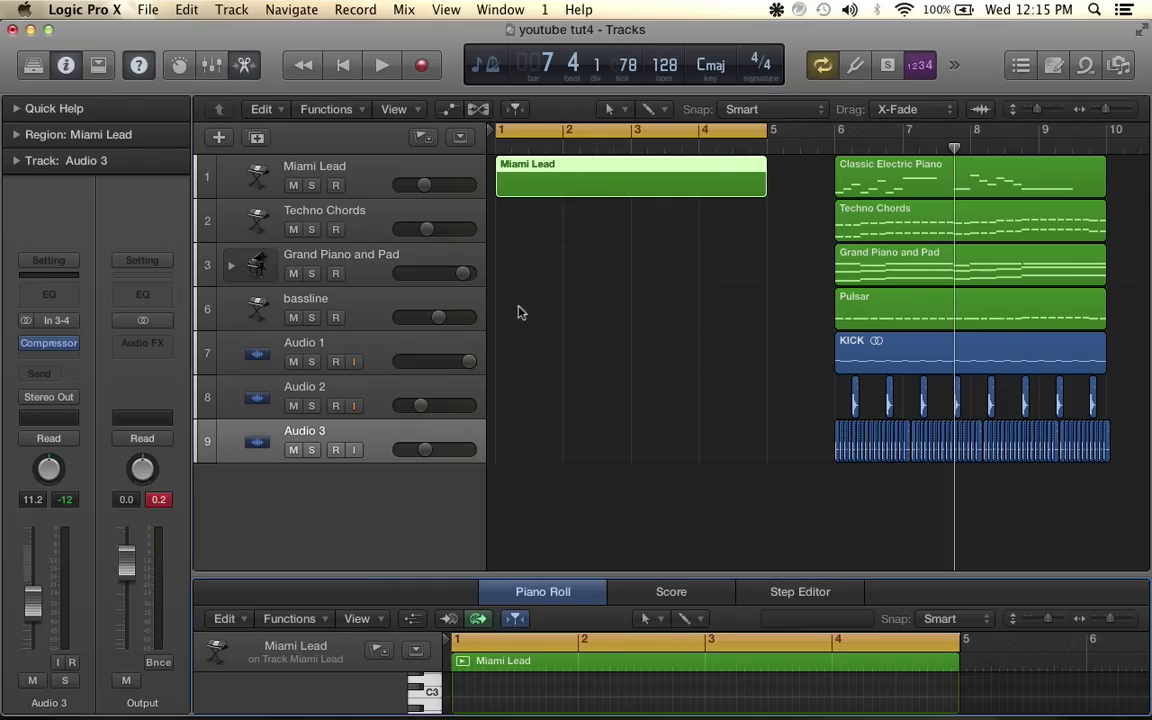
drag(421, 576, 440, 262)
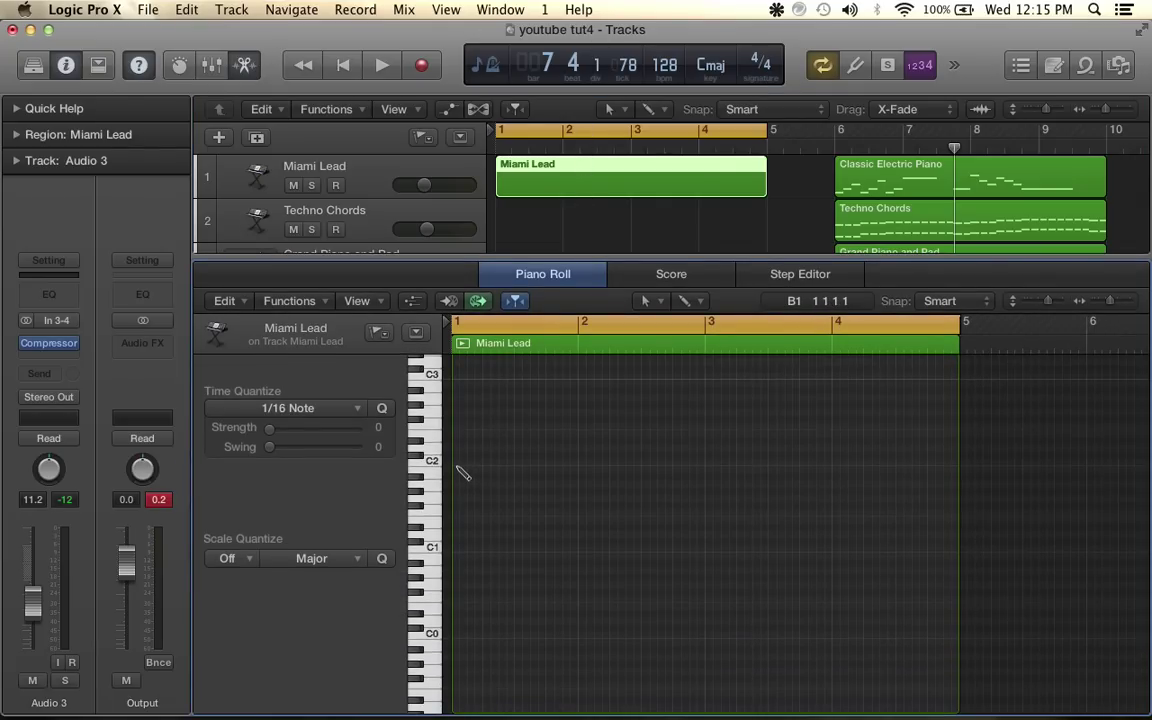
Add a short note at bar 1 of the Miami Lead region, move it to C3 and extend it to three consecutive notes
click(458, 465)
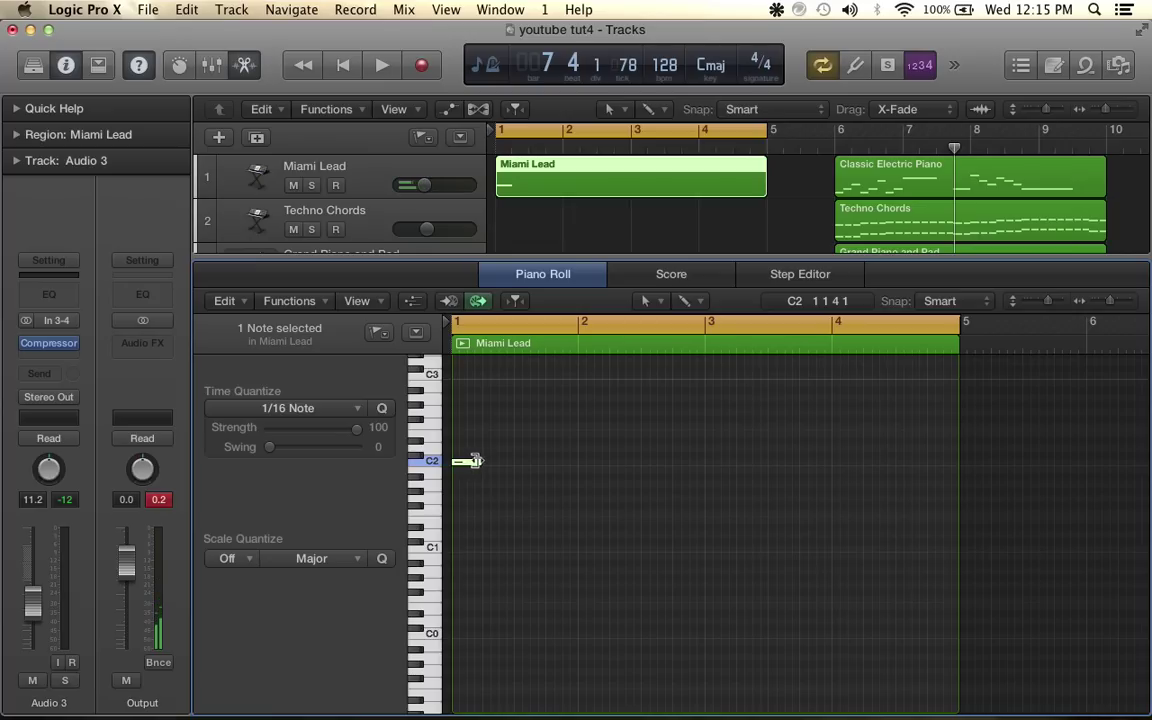
scroll(478, 463, up, 4)
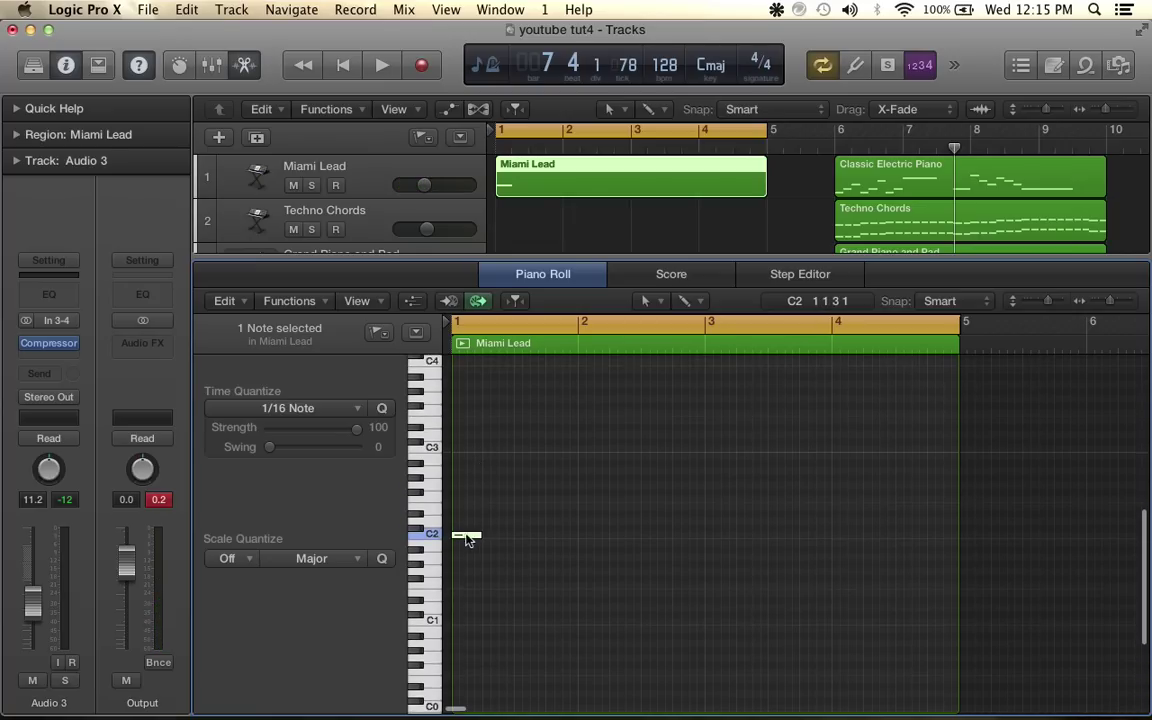
drag(464, 540, 529, 457)
key(super+Right)
key(super+Right)
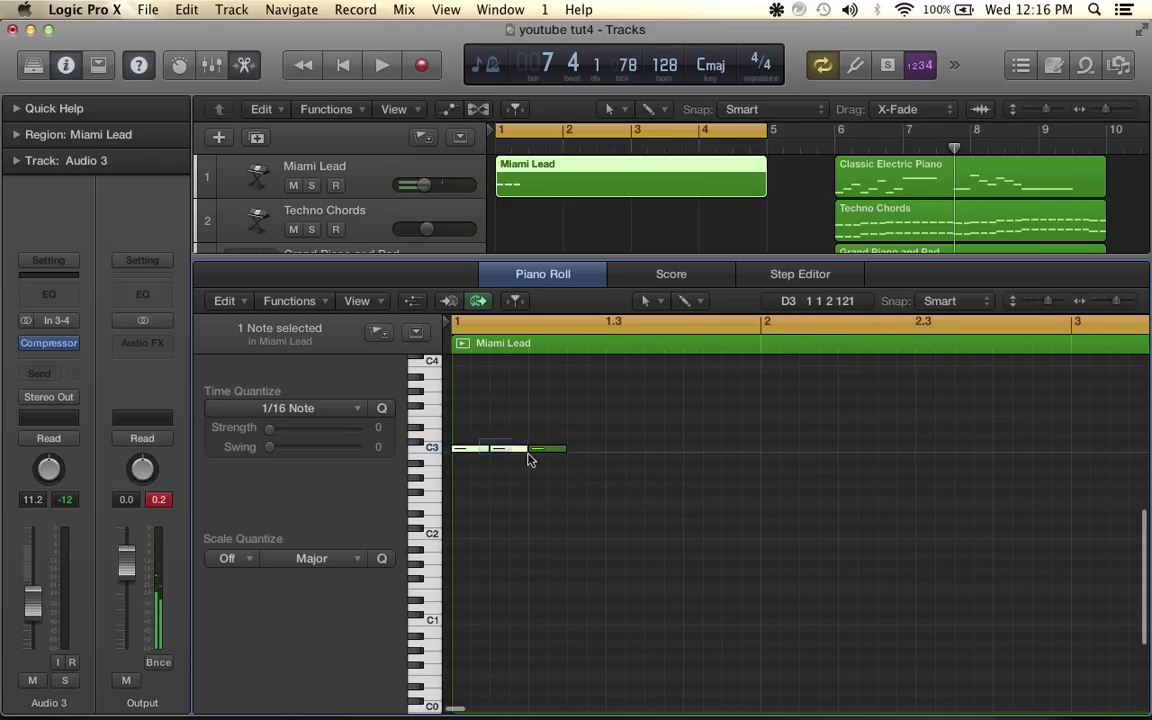
Repeat all the C3 notes twice, one copy each time, to make twelve consecutive notes
key(super+a)
key(super+r)
click(672, 298)
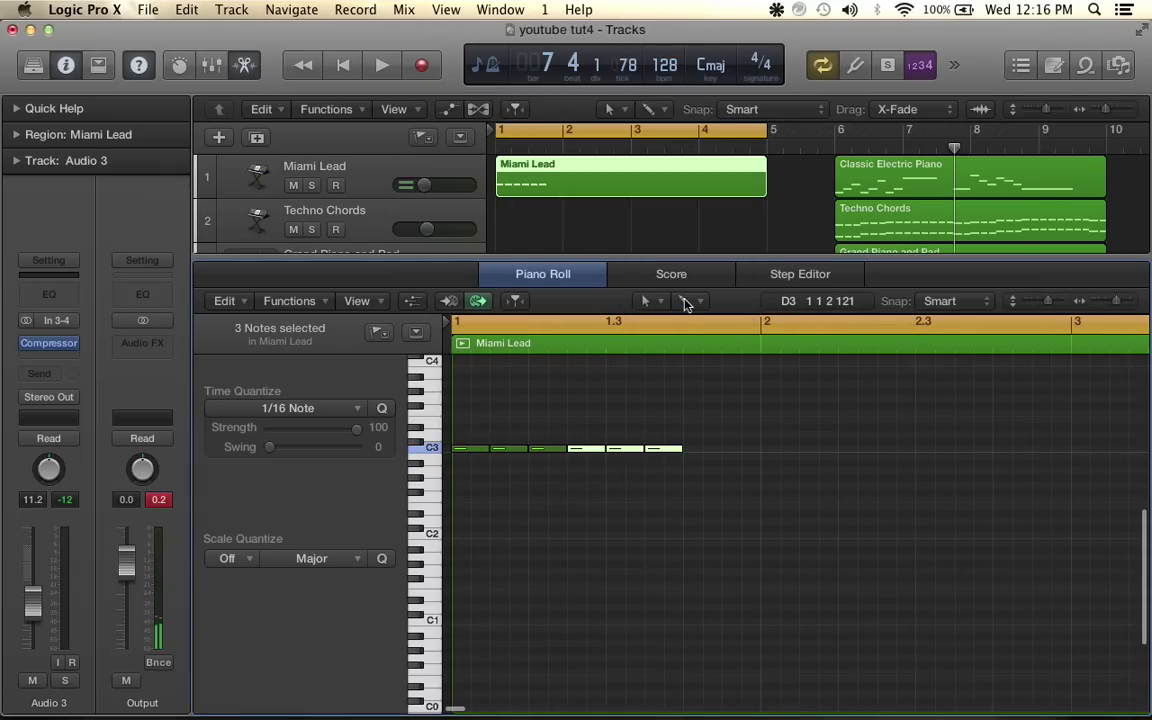
drag(483, 413, 764, 465)
key(super+r)
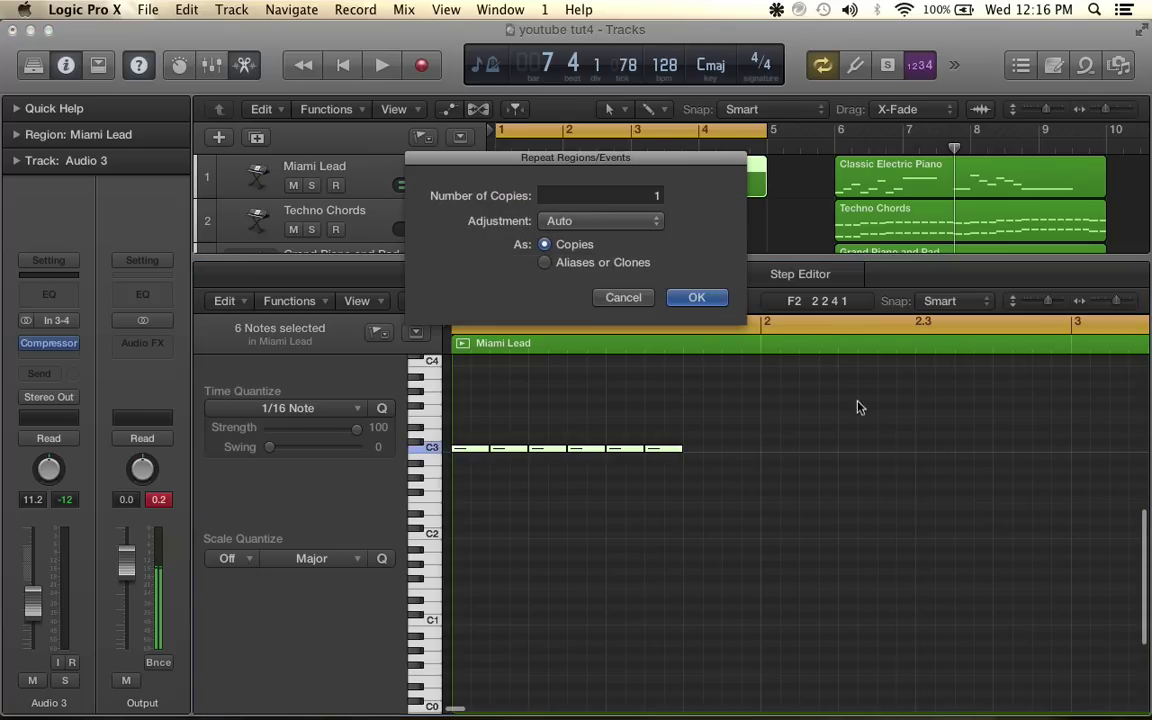
click(697, 298)
Keep repeating the selected C3 notes until they fill the Miami Lead region up to bar 5
drag(463, 427, 930, 468)
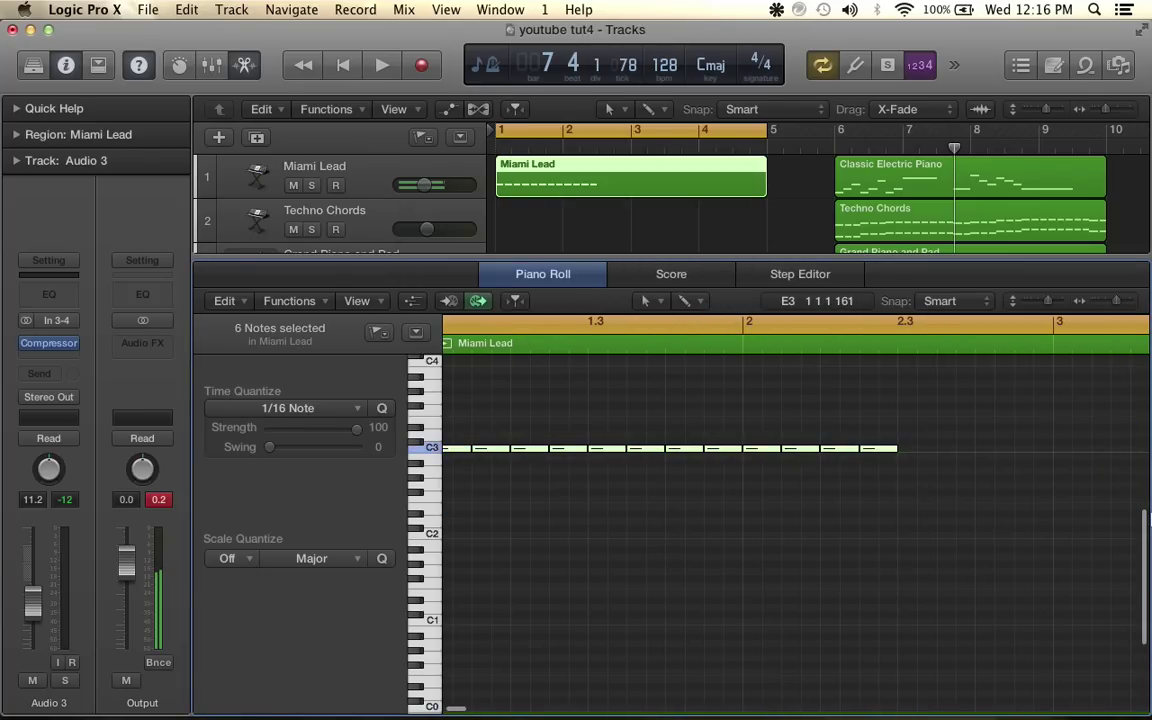
key(super+r)
click(700, 297)
scroll(818, 427, down, 5)
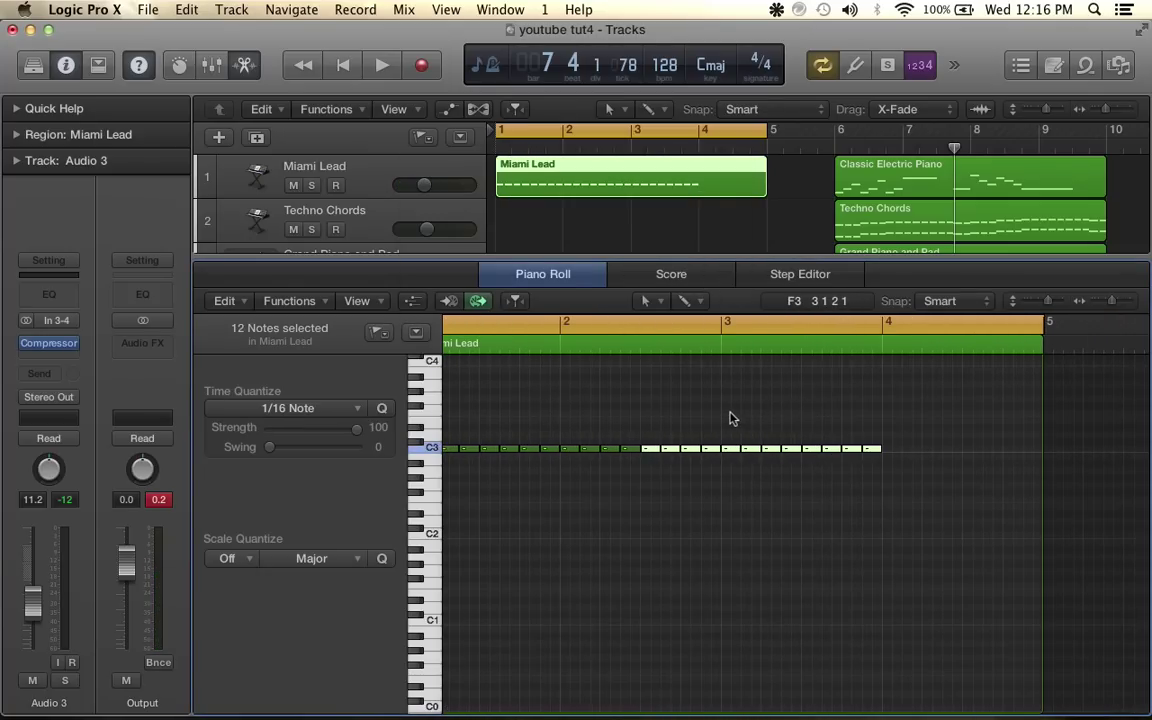
drag(730, 418, 1034, 501)
key(super+r)
click(722, 298)
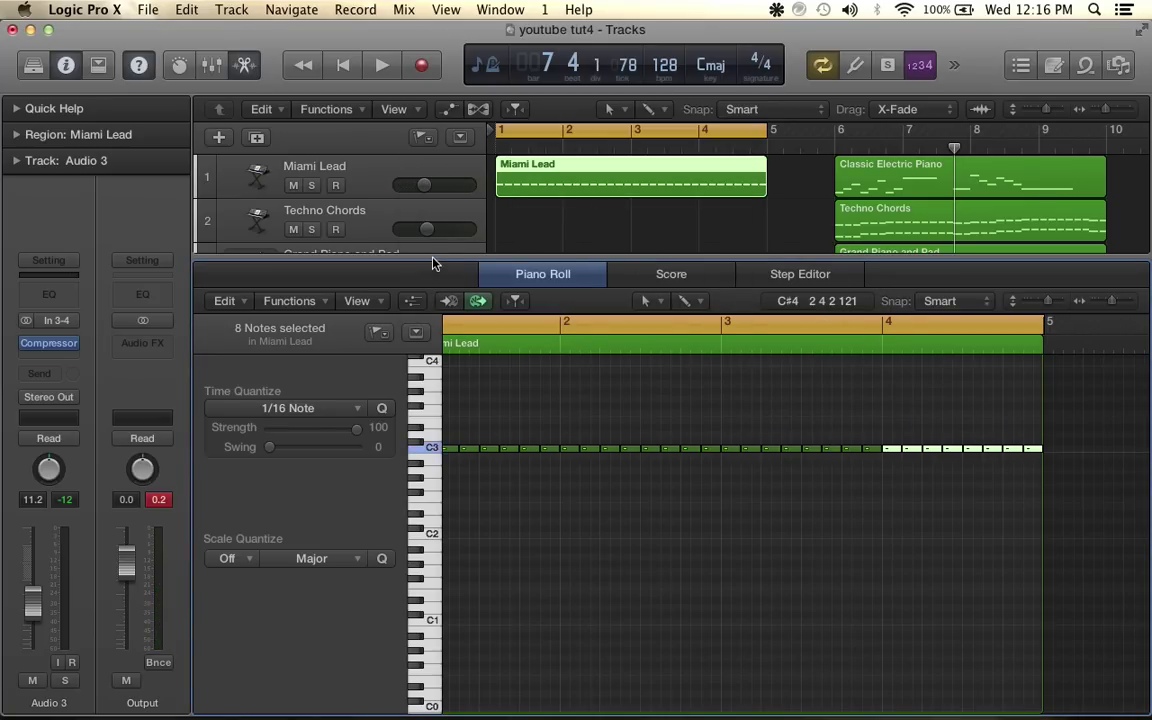
Shrink the Piano Roll area and repeat the KICK region on Audio 1 with one copy
drag(434, 262, 438, 505)
scroll(782, 366, right, 4)
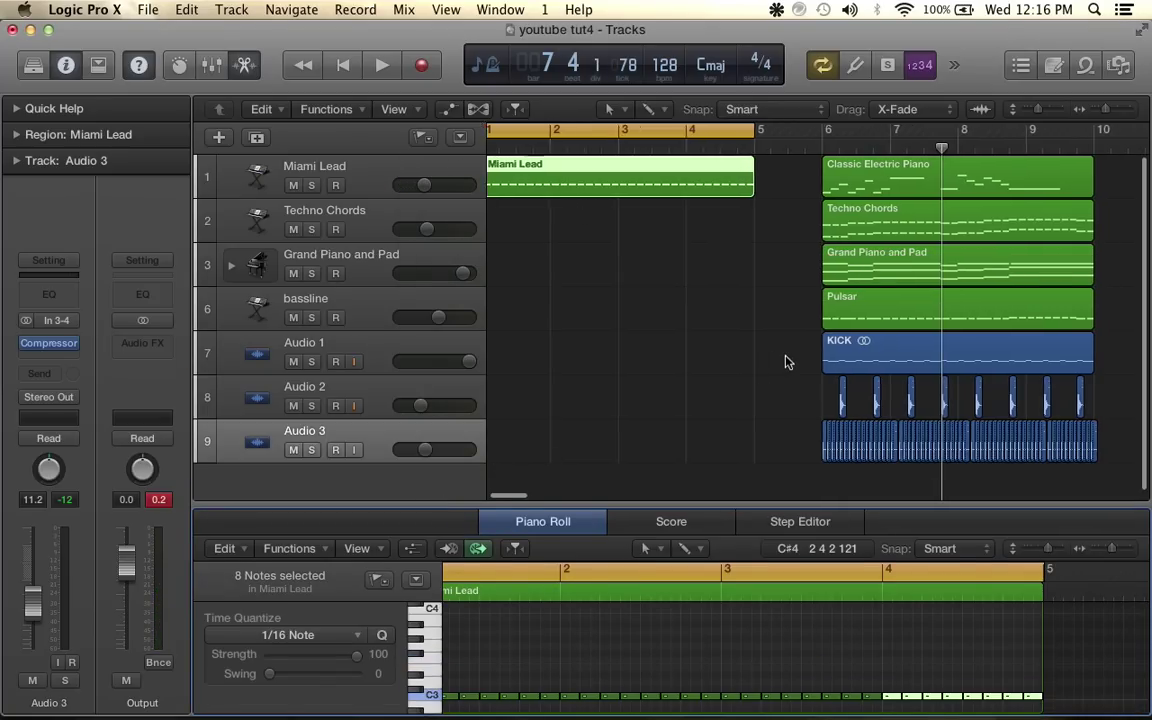
click(800, 357)
key(super+r)
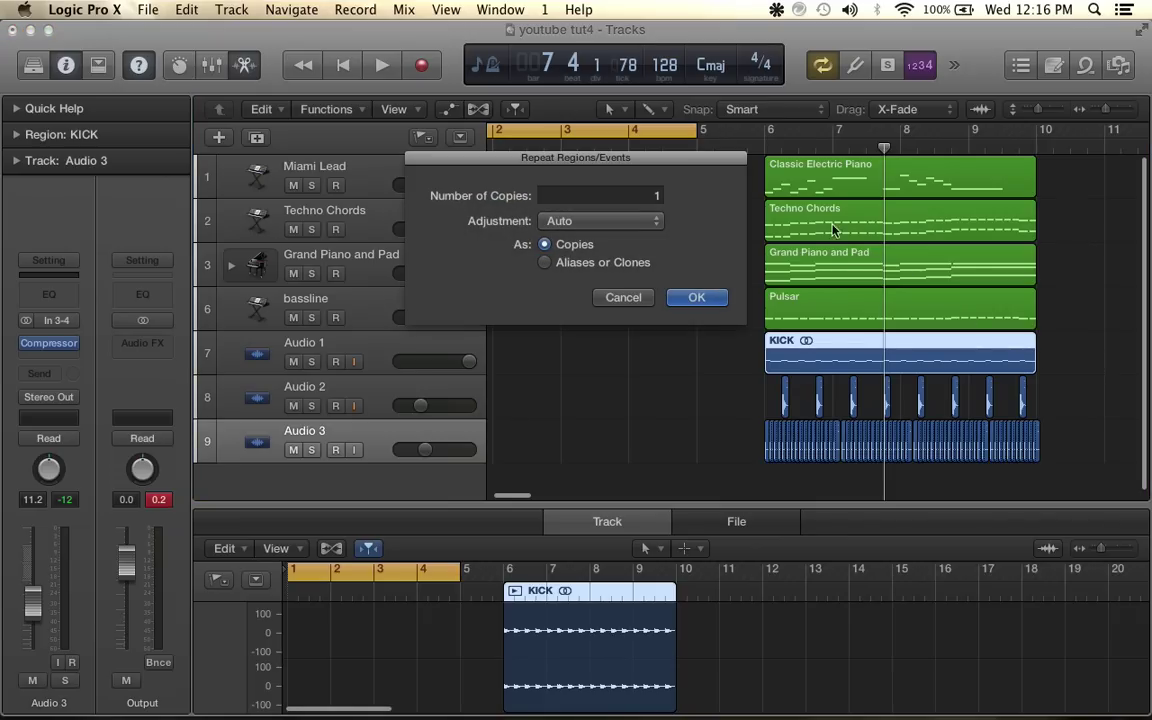
click(702, 300)
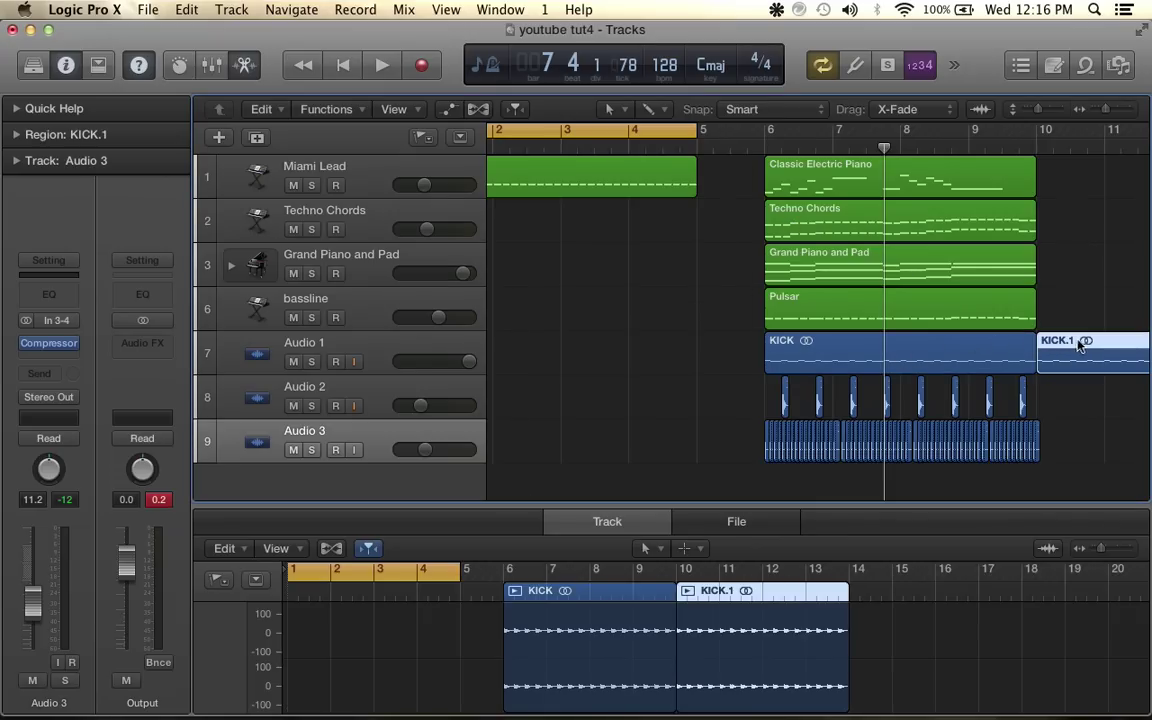
Move the copied kick region to start at bar 1 and play the bars 1 to 5 loop briefly
drag(627, 349, 506, 366)
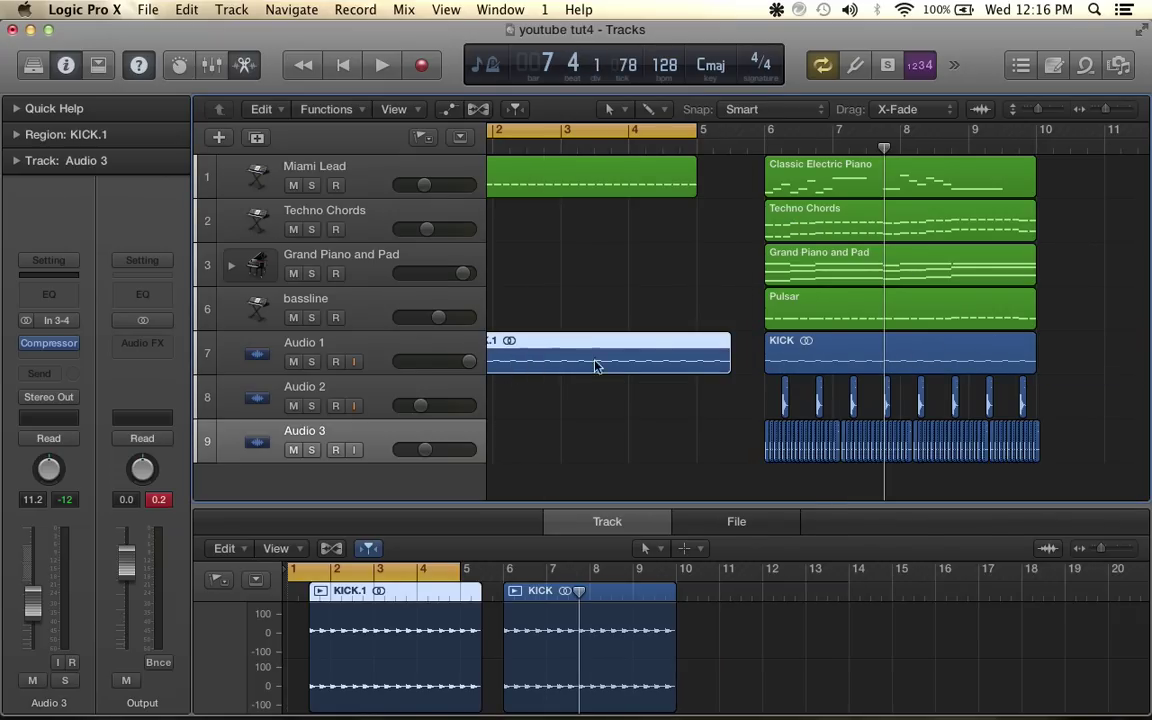
scroll(600, 365, left, 3)
drag(644, 350, 609, 352)
key(space)
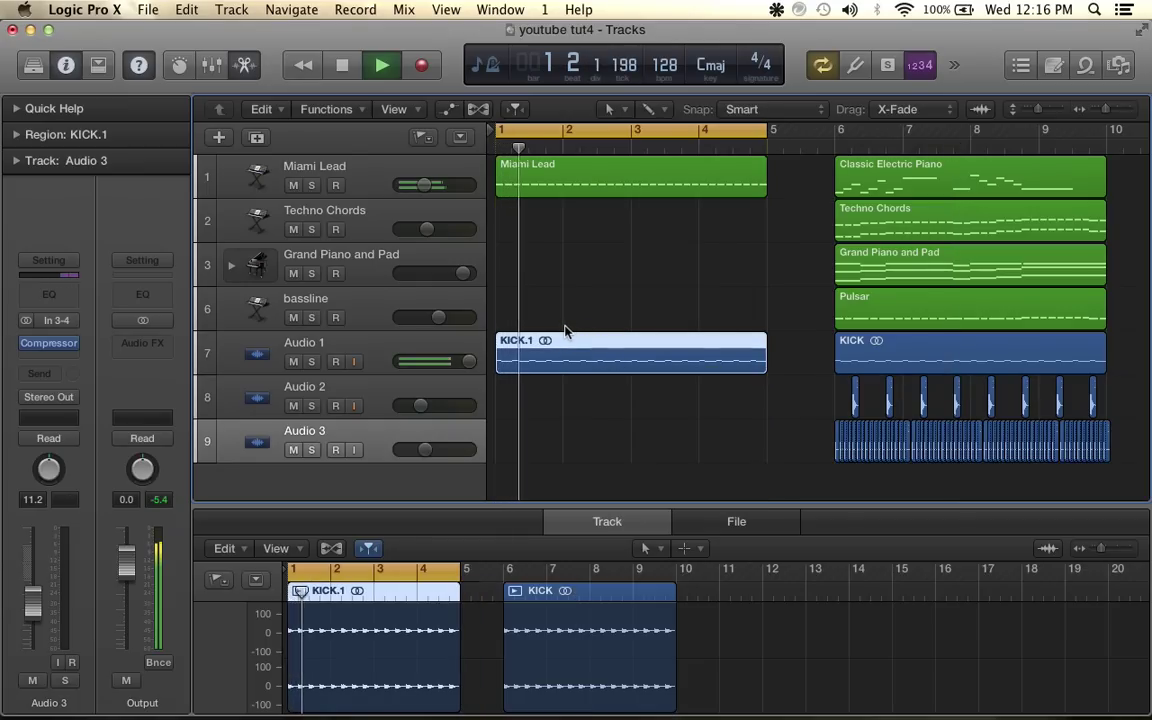
key(space)
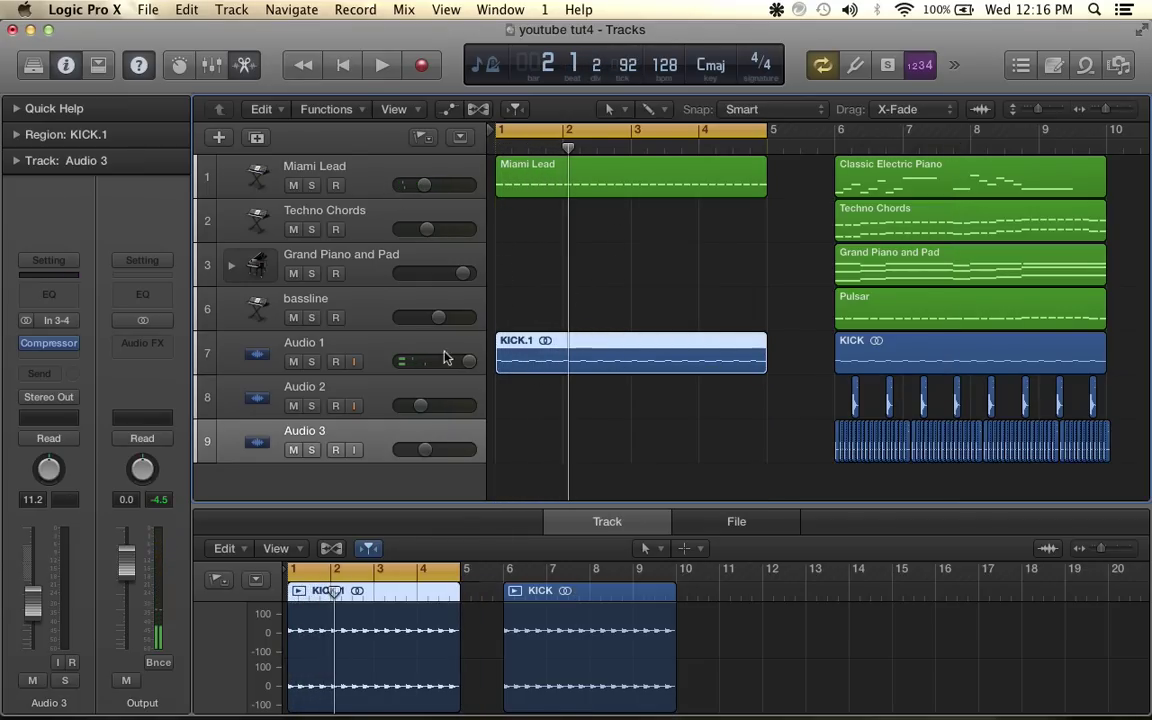
Select all Audio 2 and Audio 3 regions in bars 6 to 10 and repeat them with one copy
click(378, 405)
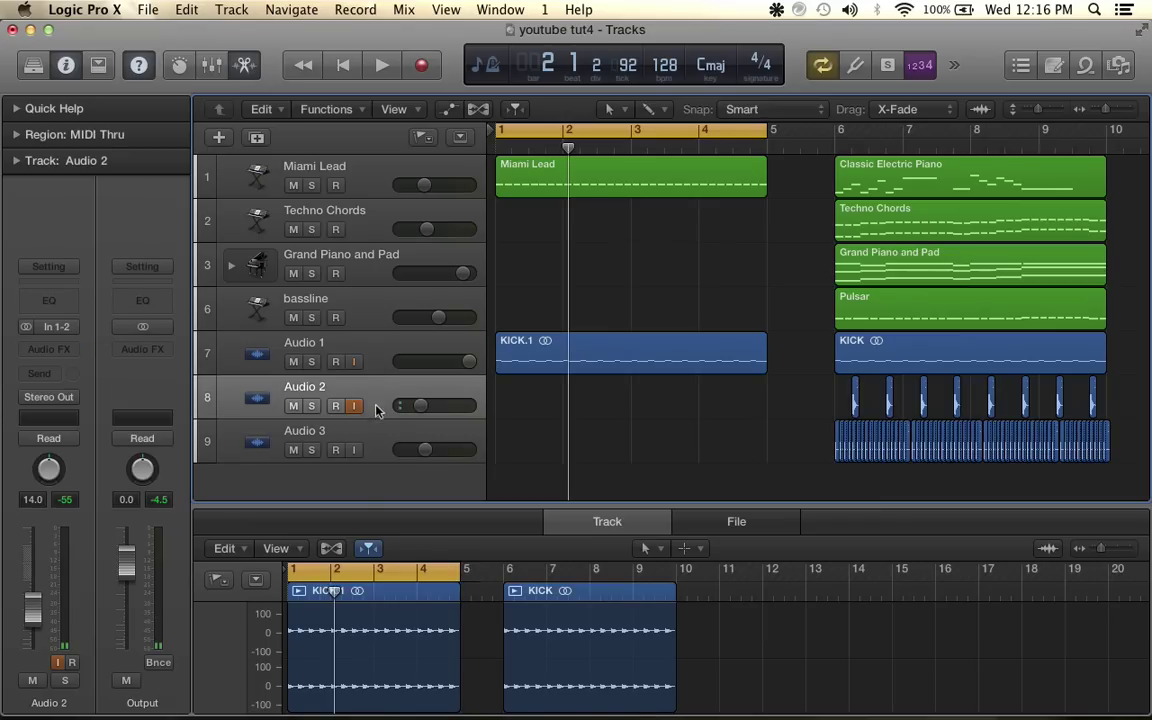
click(378, 442)
click(375, 406)
drag(783, 404, 1118, 465)
key(super+r)
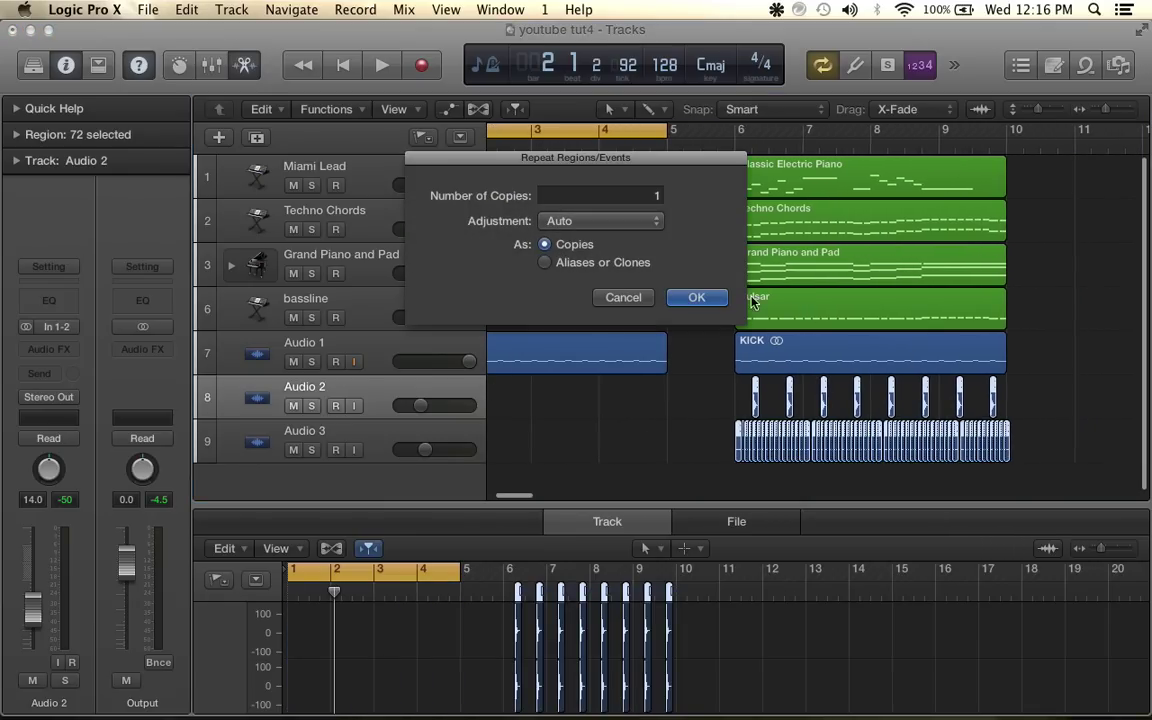
click(697, 298)
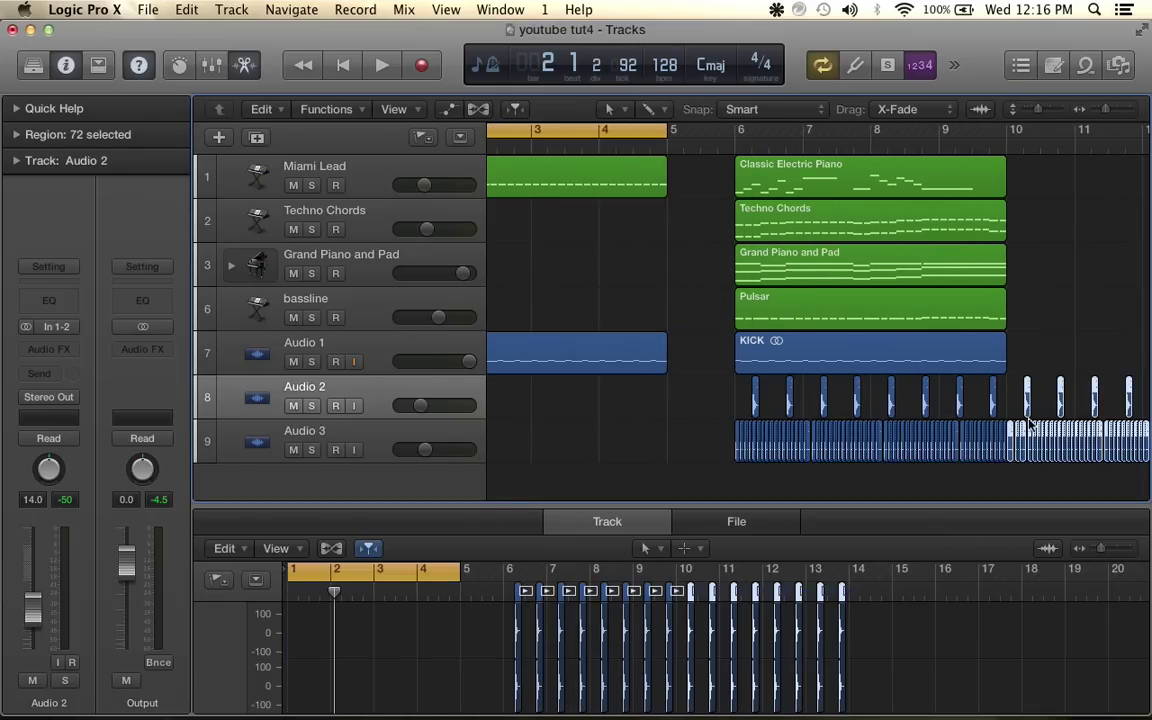
Move the copied Audio 2 and Audio 3 regions into bars 1 to 5, aligned with the kick copy
drag(993, 410, 502, 429)
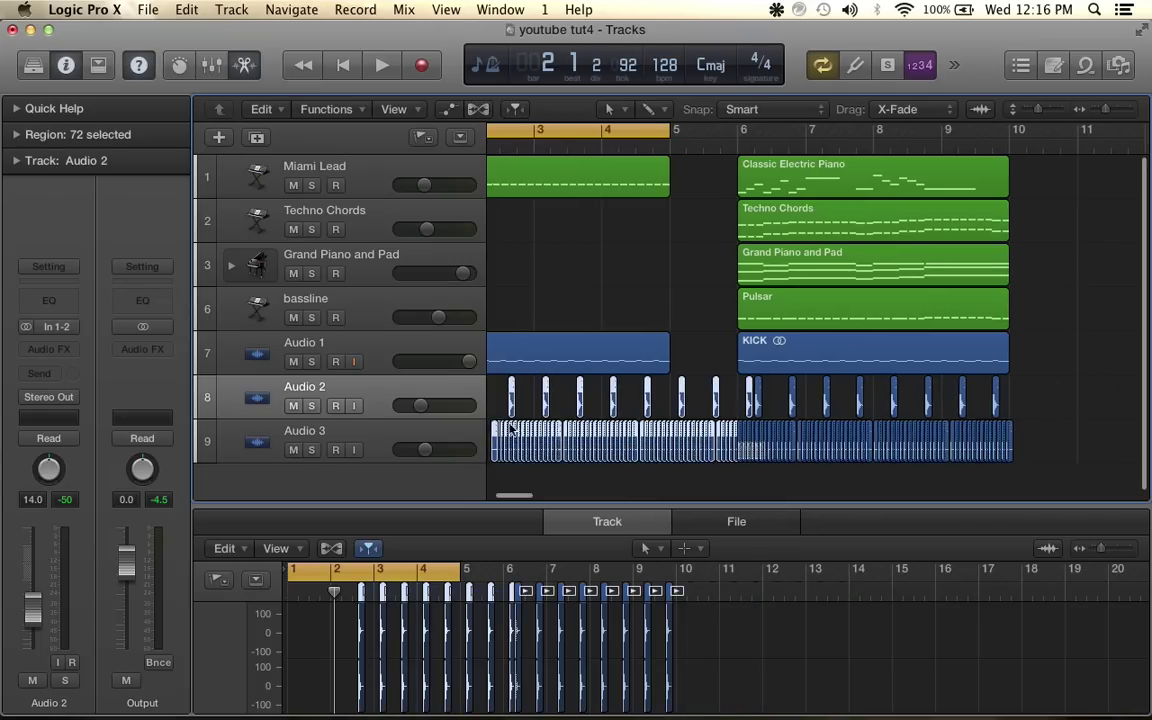
scroll(592, 443, left, 3)
drag(591, 432, 500, 432)
scroll(537, 428, up, 5)
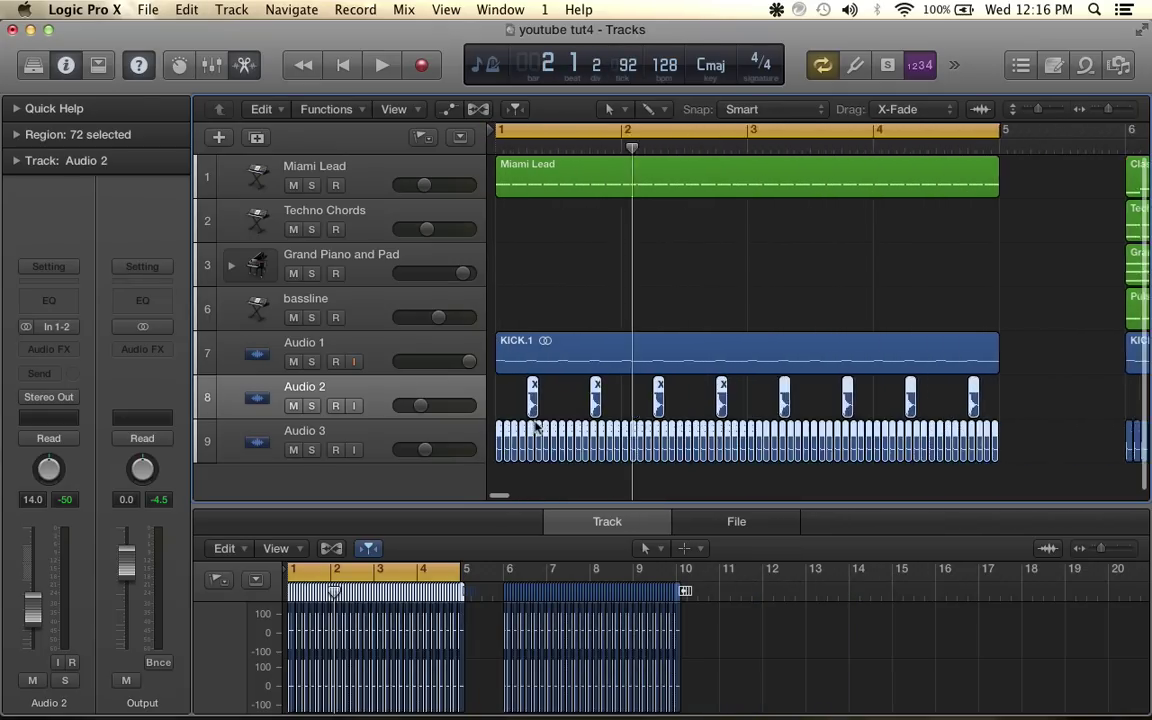
Create an empty region at bar 1 on the Techno Chords track and extend it to just before bar 5
scroll(543, 416, down, 5)
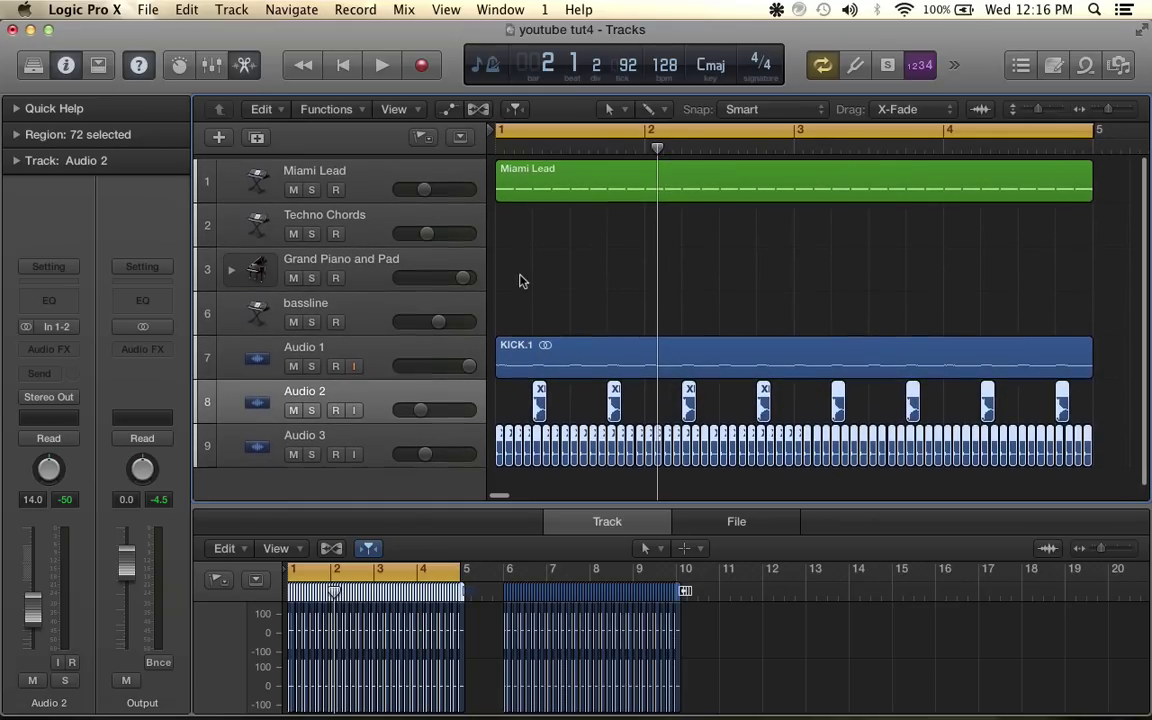
scroll(529, 273, down, 1)
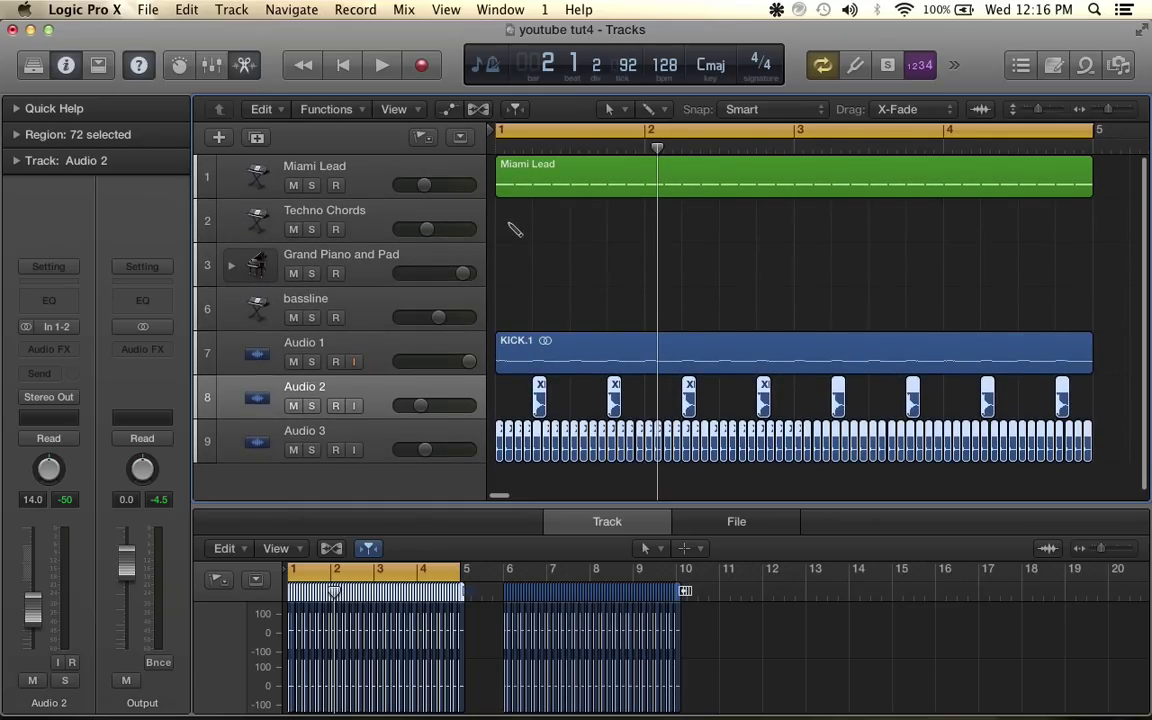
click(513, 229)
drag(637, 224, 1068, 231)
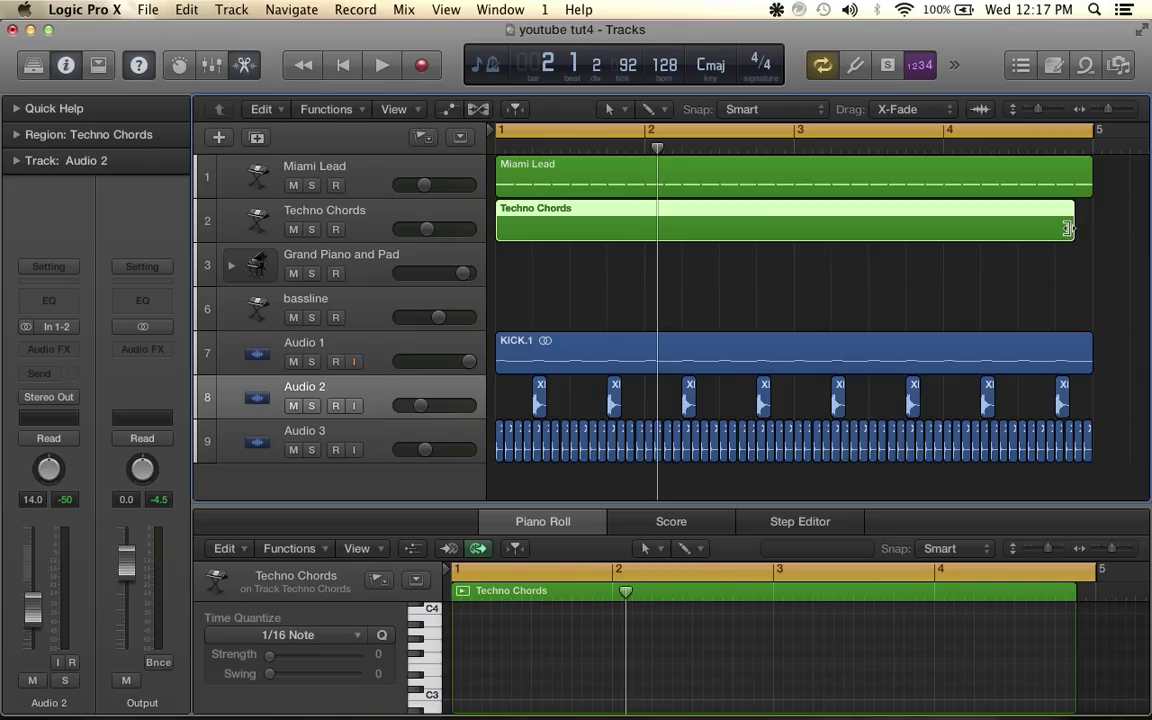
drag(1068, 228, 1083, 229)
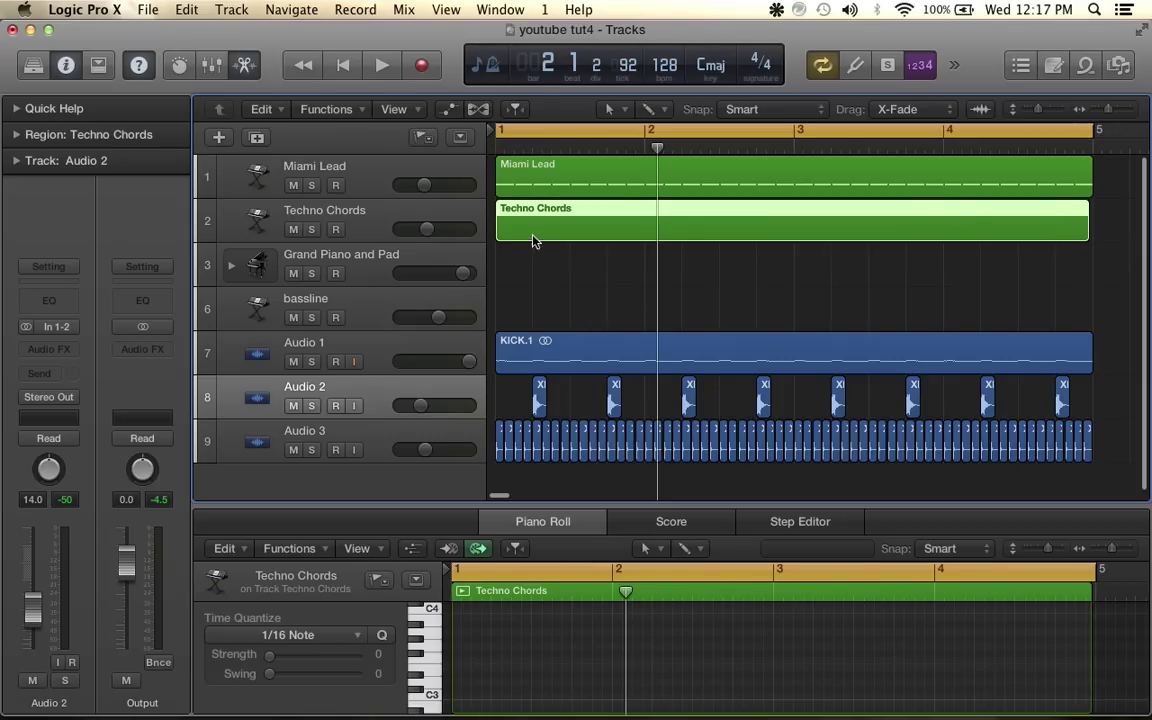
Add short C3 and C2 notes at bar 1 of the Techno Chords region, enlarging the Piano Roll
super+click(455, 697)
scroll(484, 695, down, 5)
scroll(484, 695, up, 2)
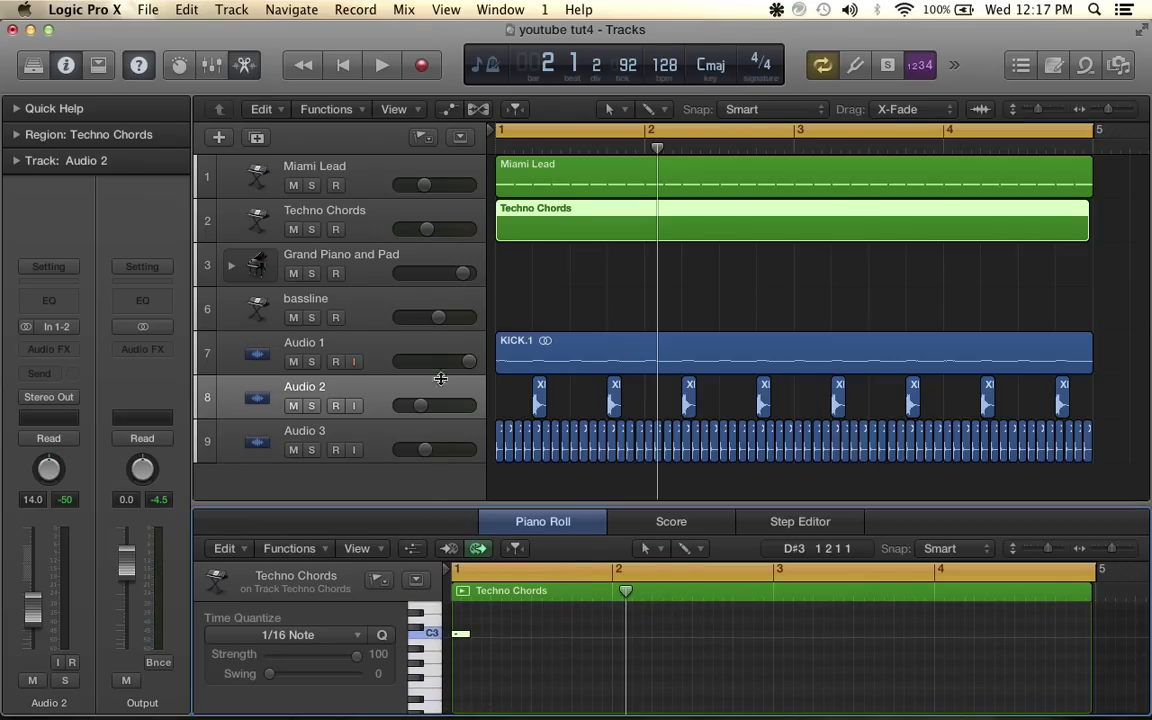
drag(445, 508, 462, 295)
super+click(462, 510)
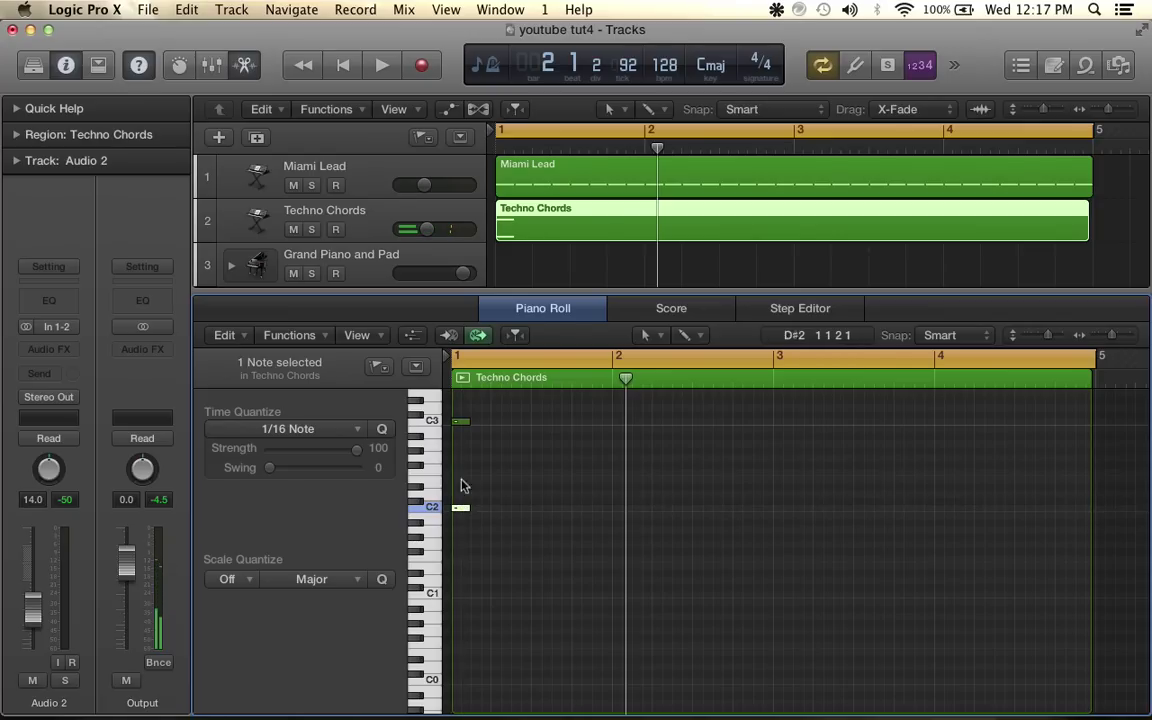
Select the C3 and C2 notes and repeat them one copy at a time until six pairs run in a row
drag(455, 405, 530, 536)
key(super+r)
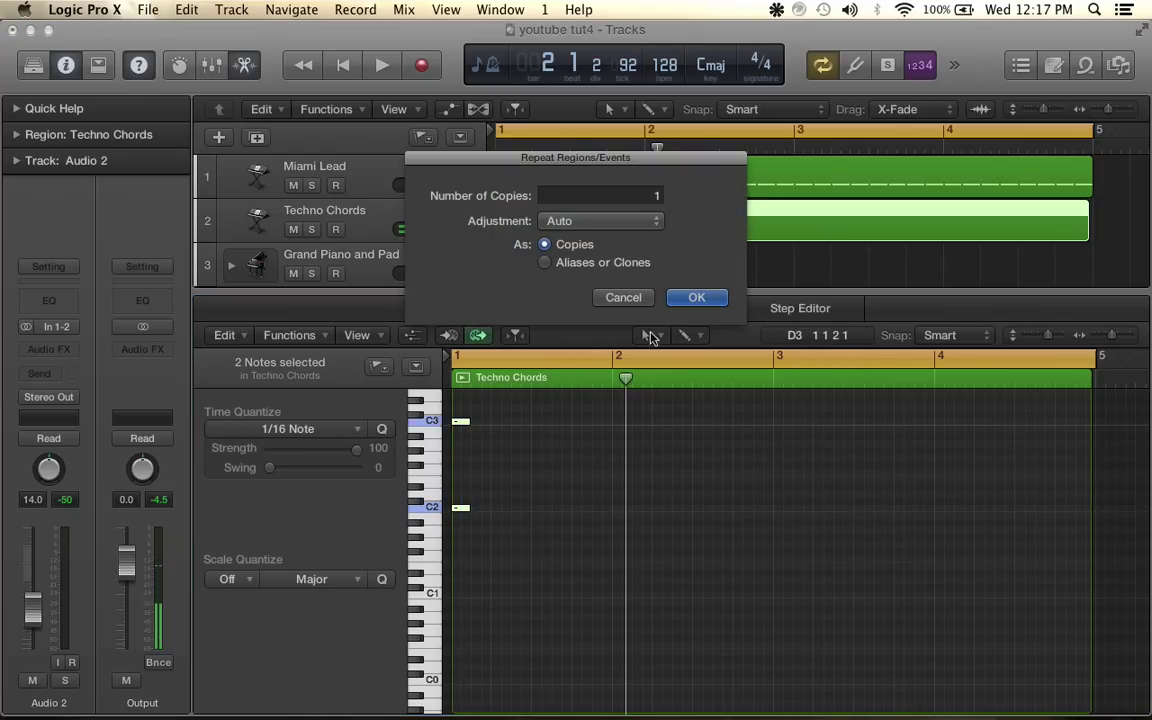
click(701, 297)
key(super+r)
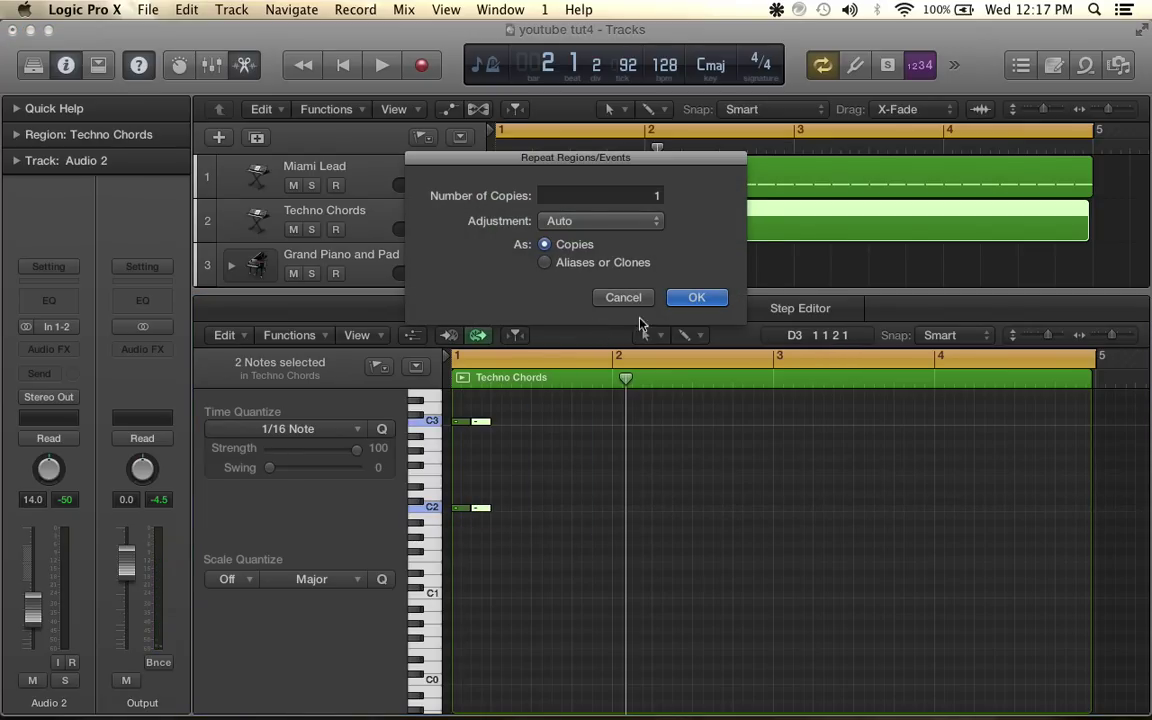
click(688, 299)
key(super+r)
click(690, 298)
key(super+r)
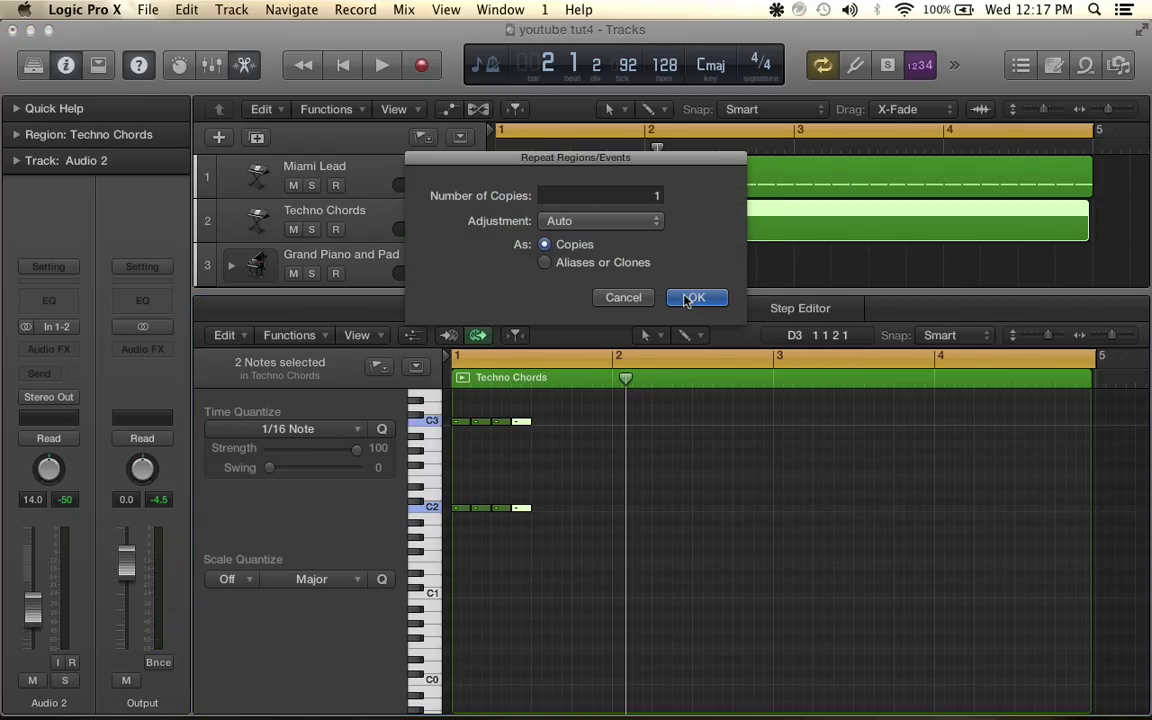
click(690, 298)
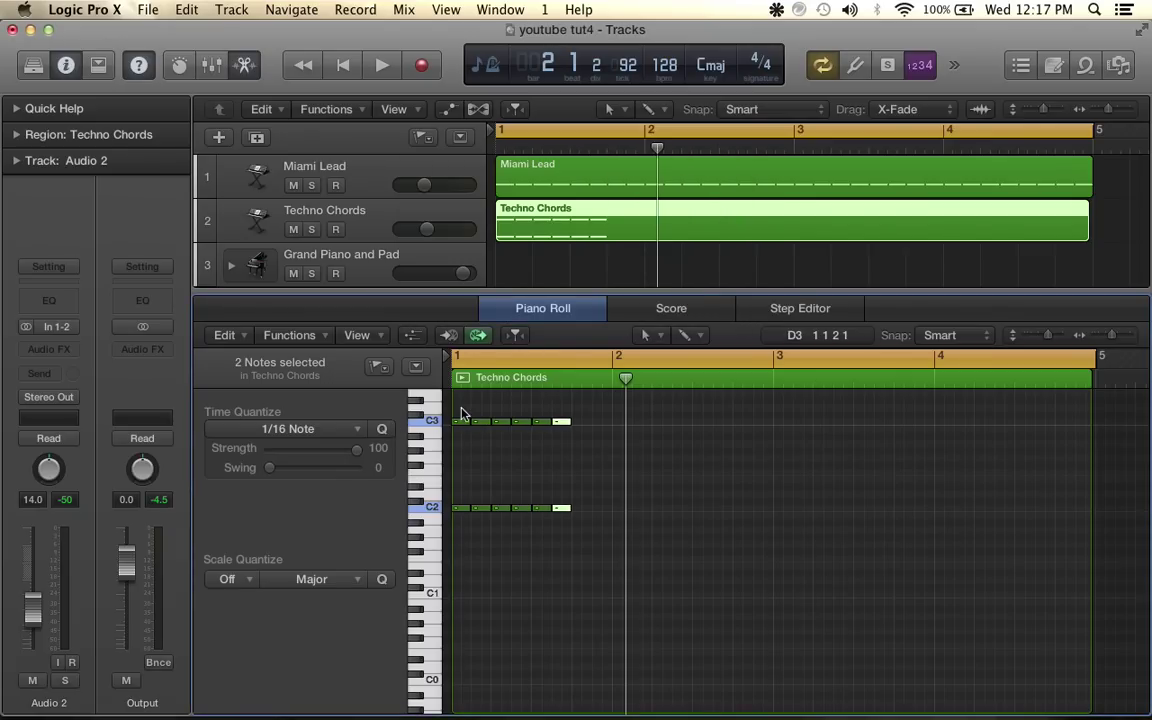
Select all twelve Techno Chords notes and repeat the group four times, one copy each, into bar 4
key(super+a)
key(super+r)
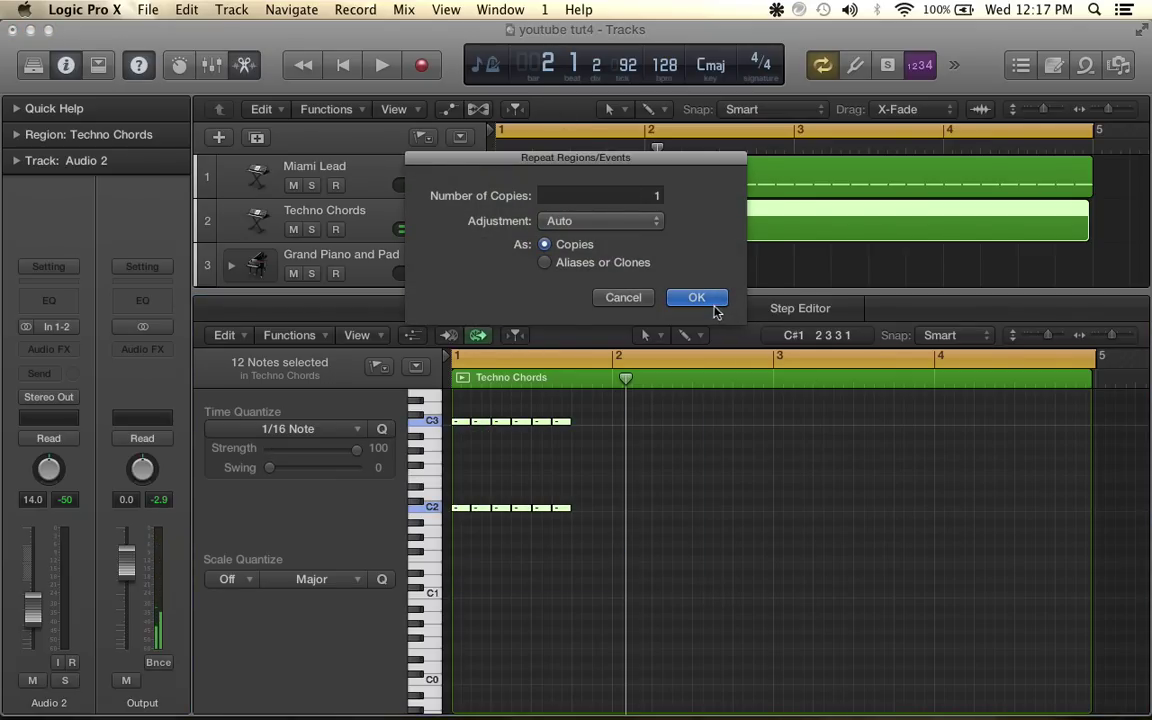
click(713, 304)
key(super+r)
click(688, 297)
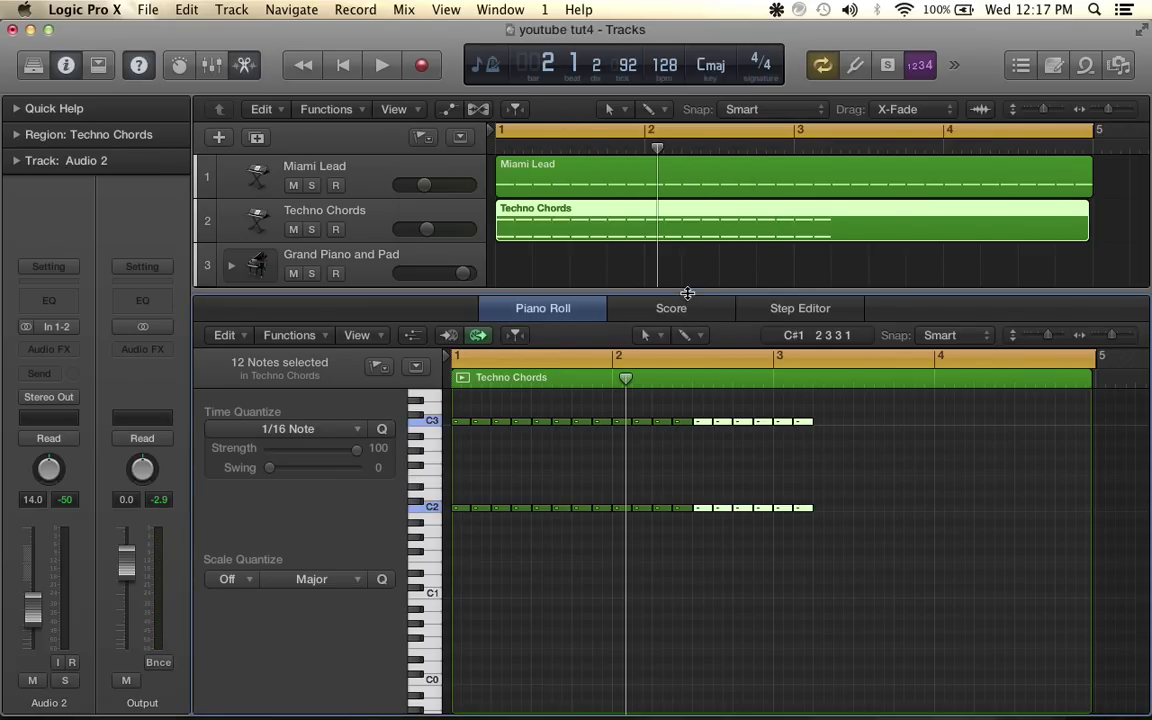
key(super+r)
click(689, 297)
key(super+r)
click(689, 297)
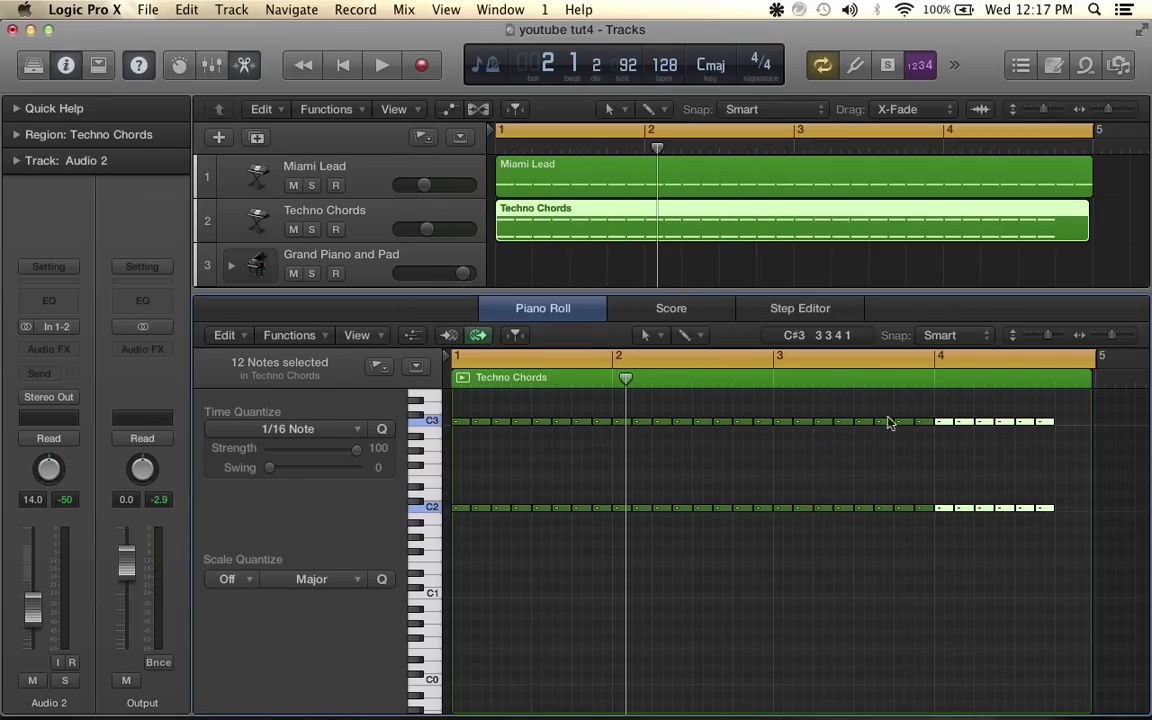
Repeat the last two C3 and C2 note pairs with one copy to fill the region up to bar 5
drag(1016, 408, 1068, 527)
key(super+r)
click(690, 297)
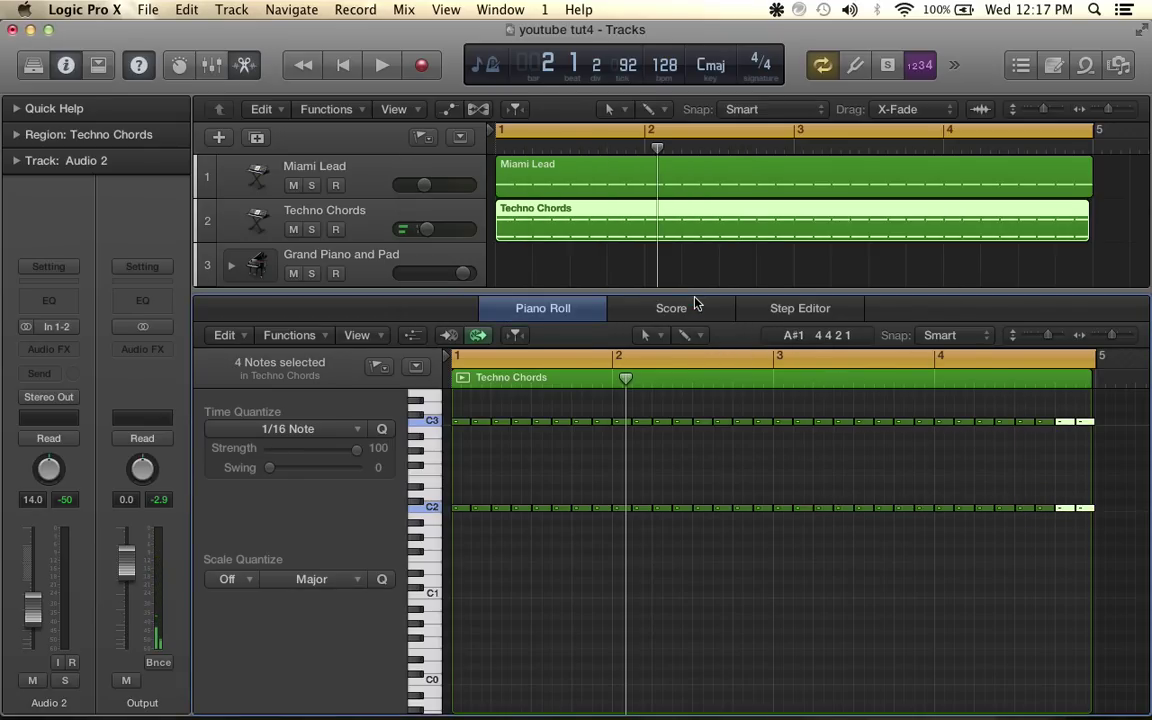
Shrink the Piano Roll to reveal all tracks and show the track automation
drag(465, 296, 465, 560)
scroll(503, 363, right, 3)
scroll(503, 363, down, 10)
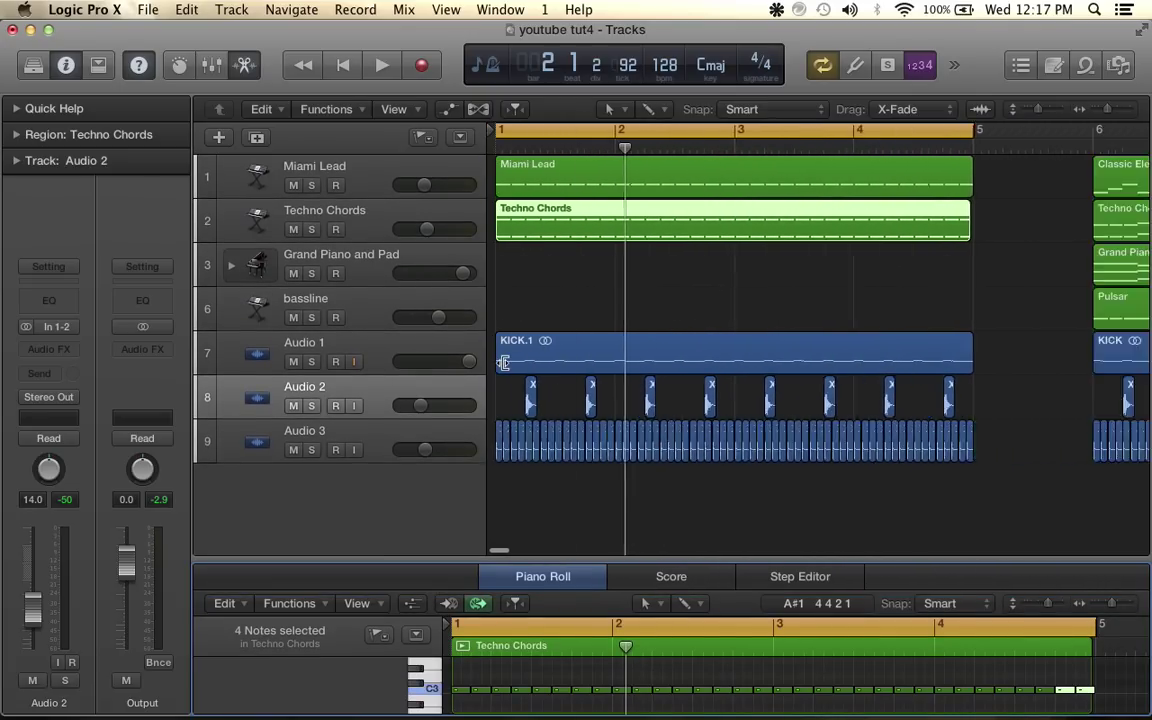
click(450, 112)
scroll(484, 147, up, 10)
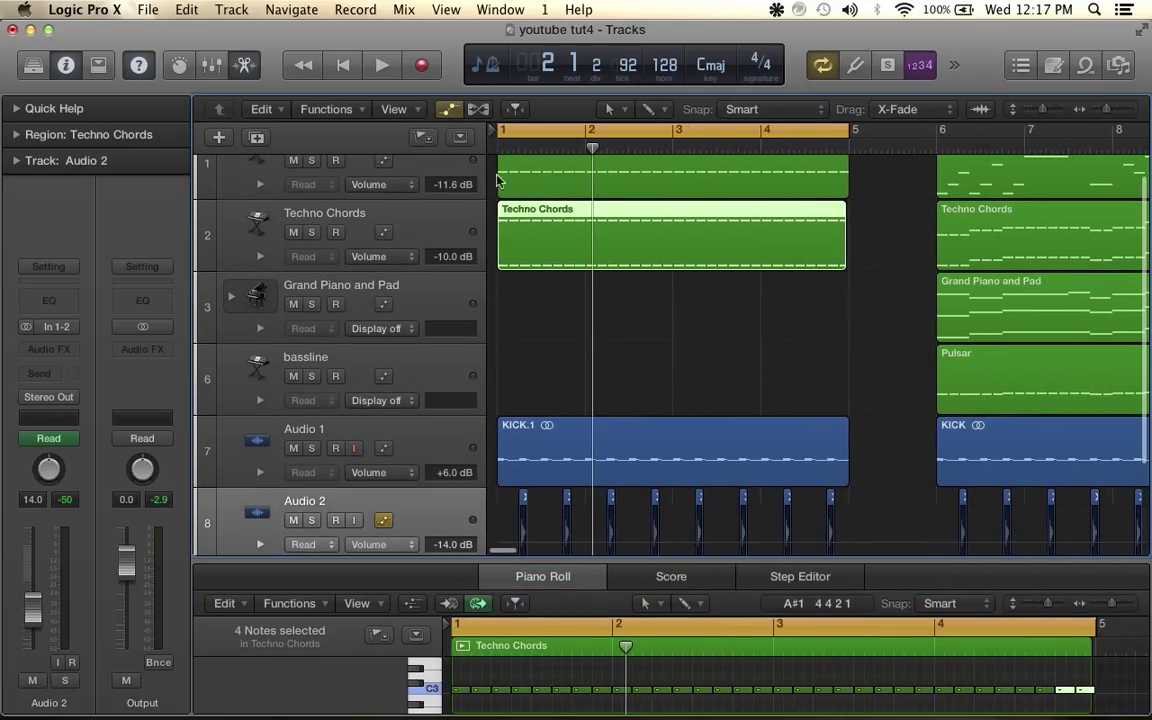
scroll(390, 165, up, 3)
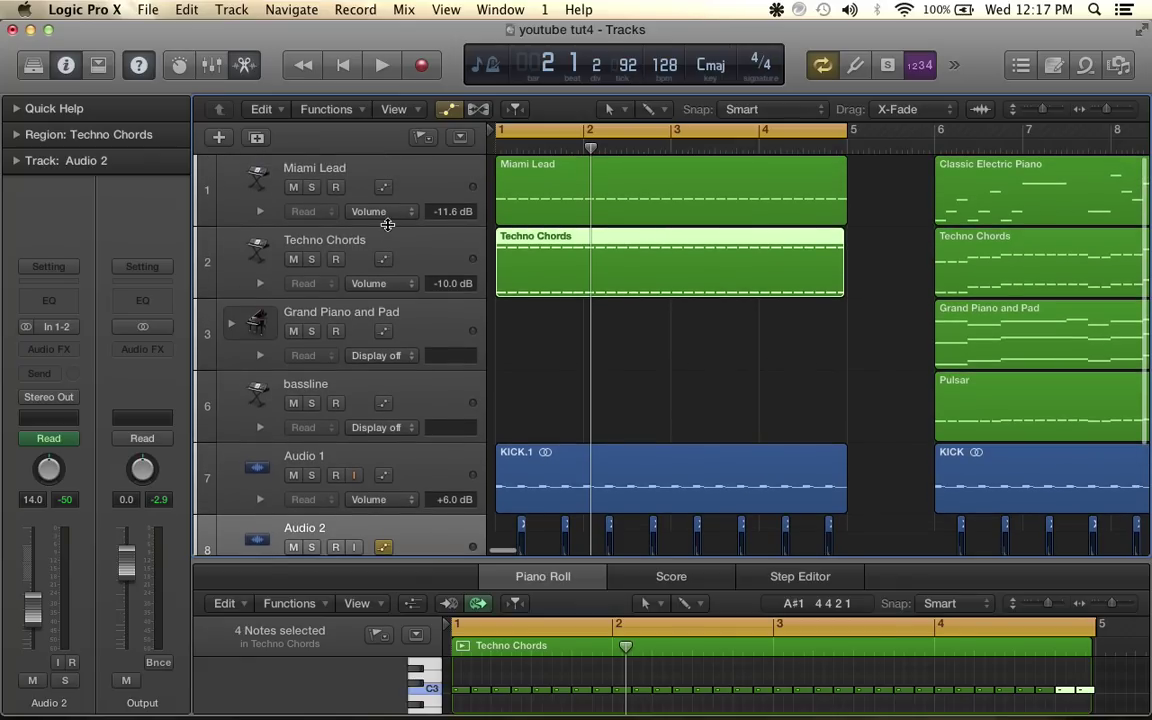
Set the Miami Lead track's automation parameter to the ES2 Mix+Filter LPF Cutoff
click(378, 211)
mouse_move(435, 280)
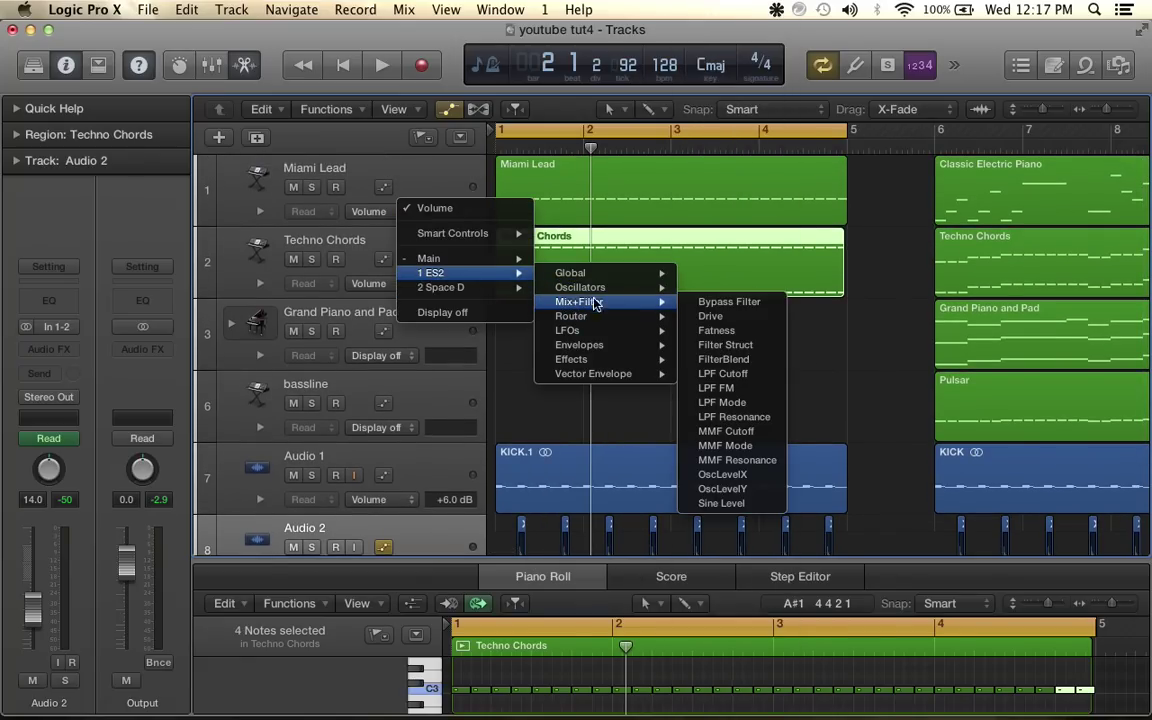
click(387, 164)
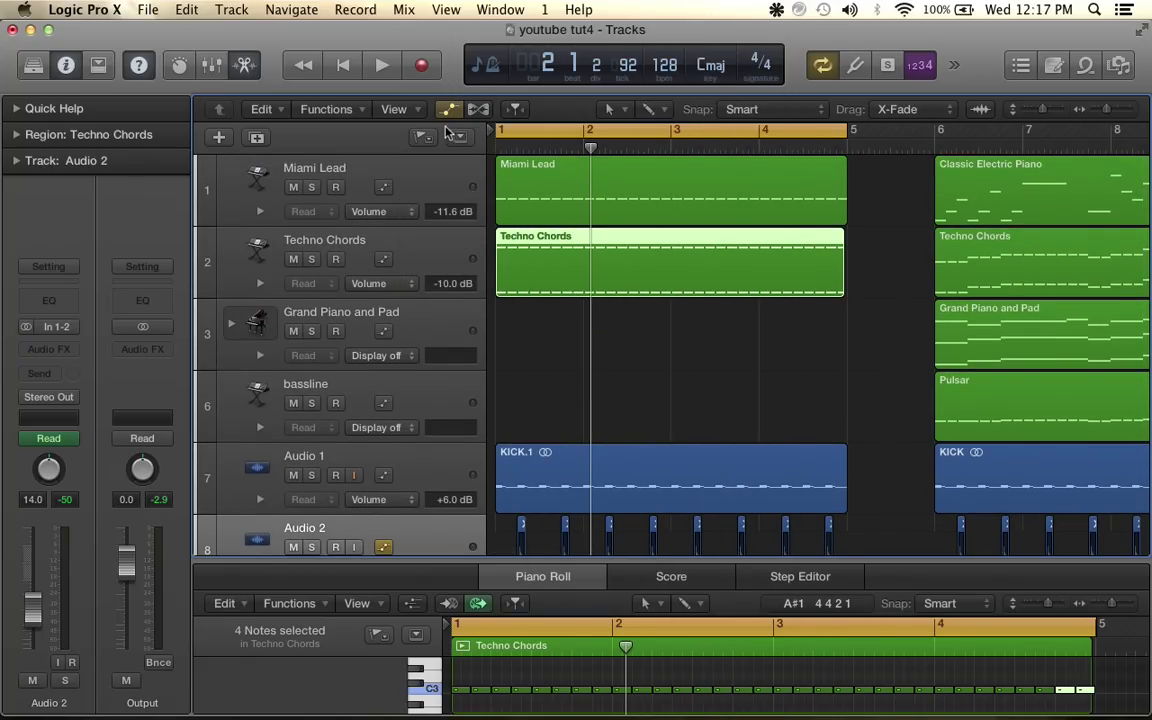
click(406, 214)
mouse_move(428, 284)
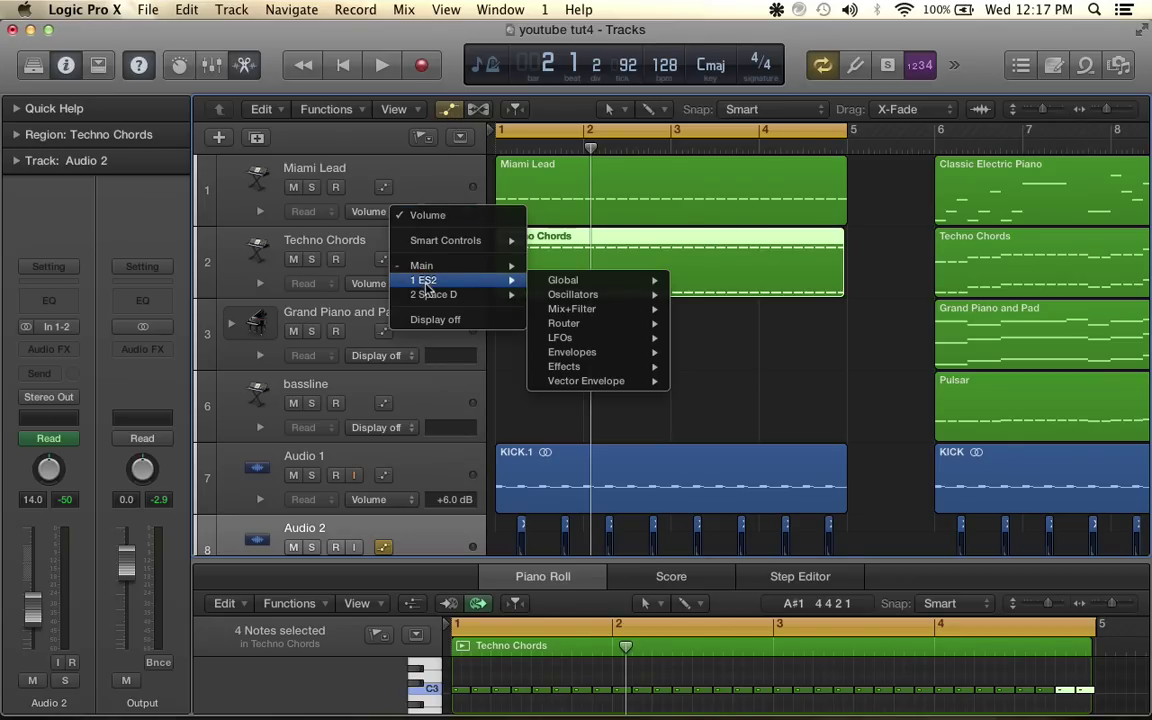
mouse_move(572, 312)
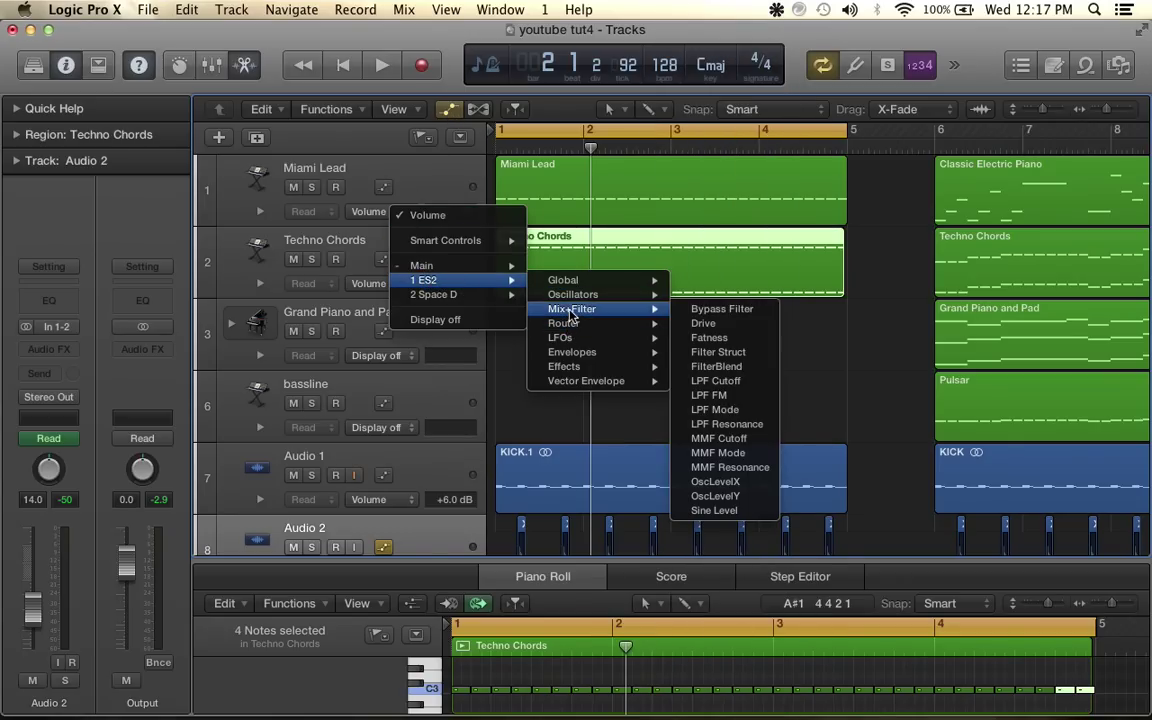
click(714, 381)
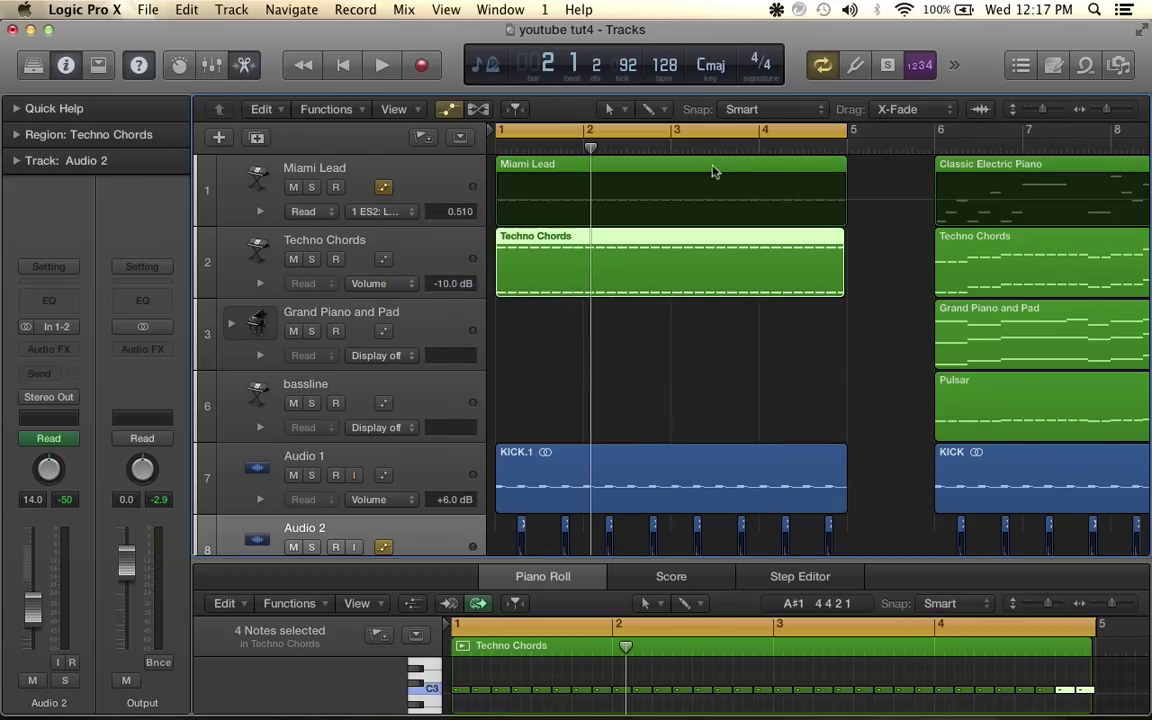
Draw a rising LPF Cutoff ramp on Miami Lead from 0.138 at bar 1 to 0.510 at bar 5
click(835, 200)
click(846, 201)
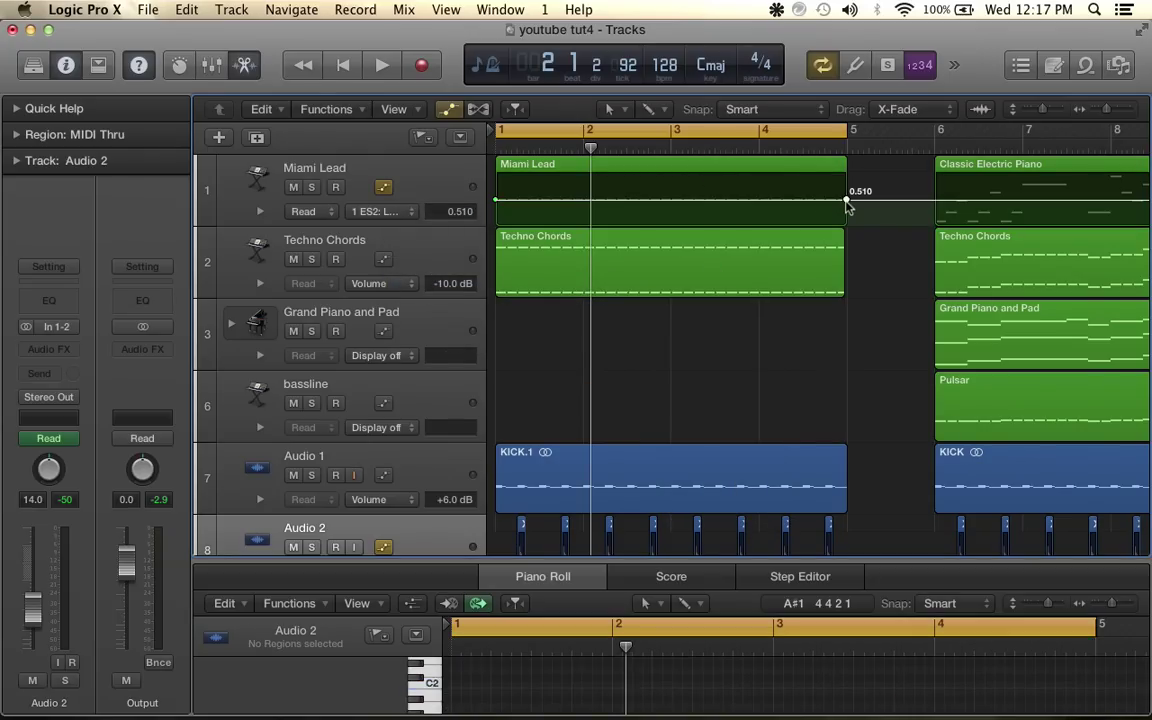
drag(846, 201, 848, 200)
drag(493, 203, 497, 233)
Automate the ES2 LPF Cutoff on Techno Chords, rising from near zero at bar 1 to 0.172 at bar 5
click(383, 259)
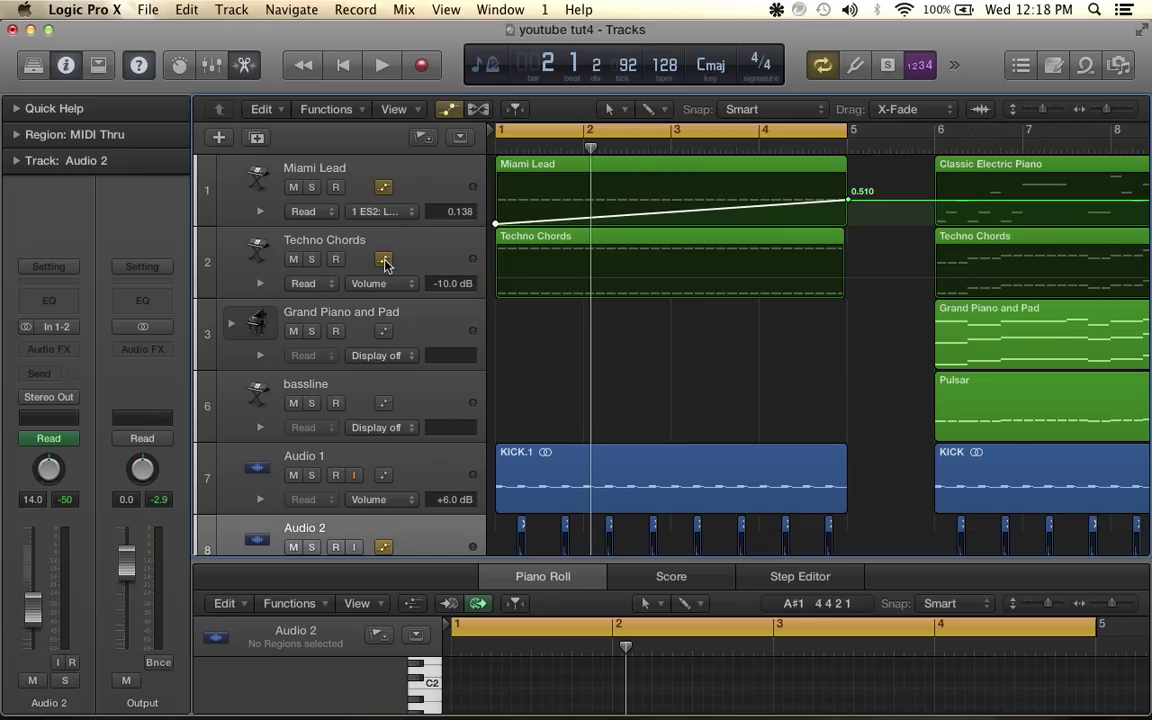
click(372, 283)
mouse_move(428, 360)
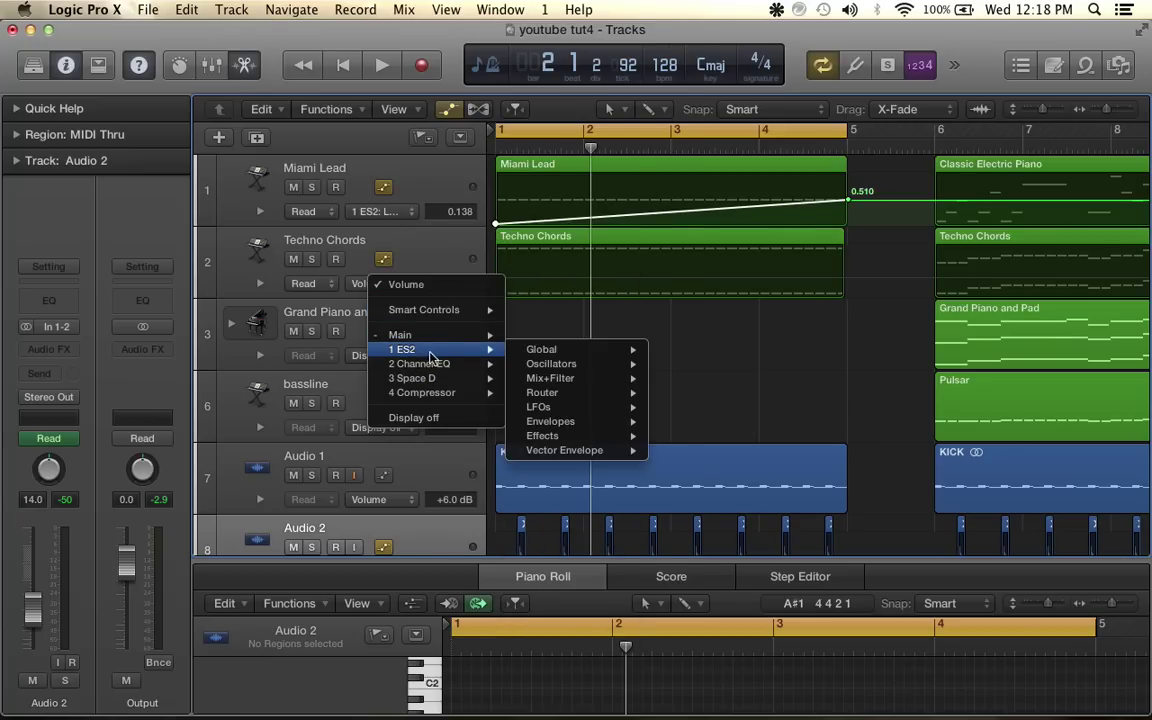
mouse_move(572, 385)
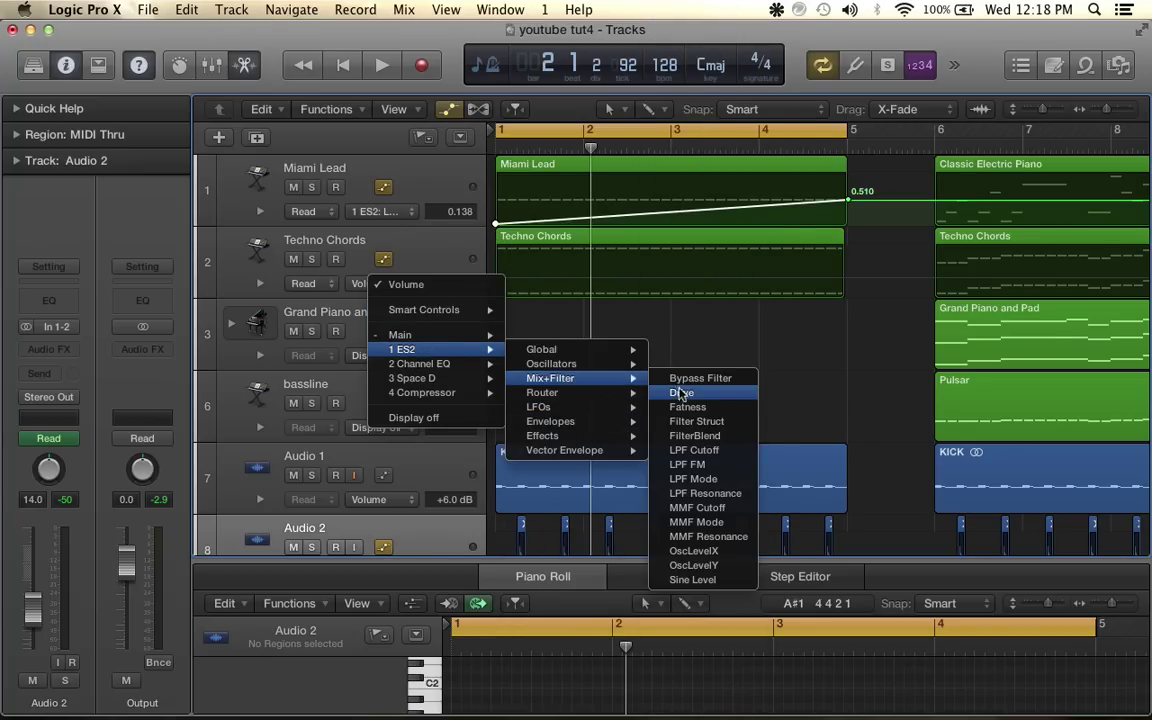
click(708, 452)
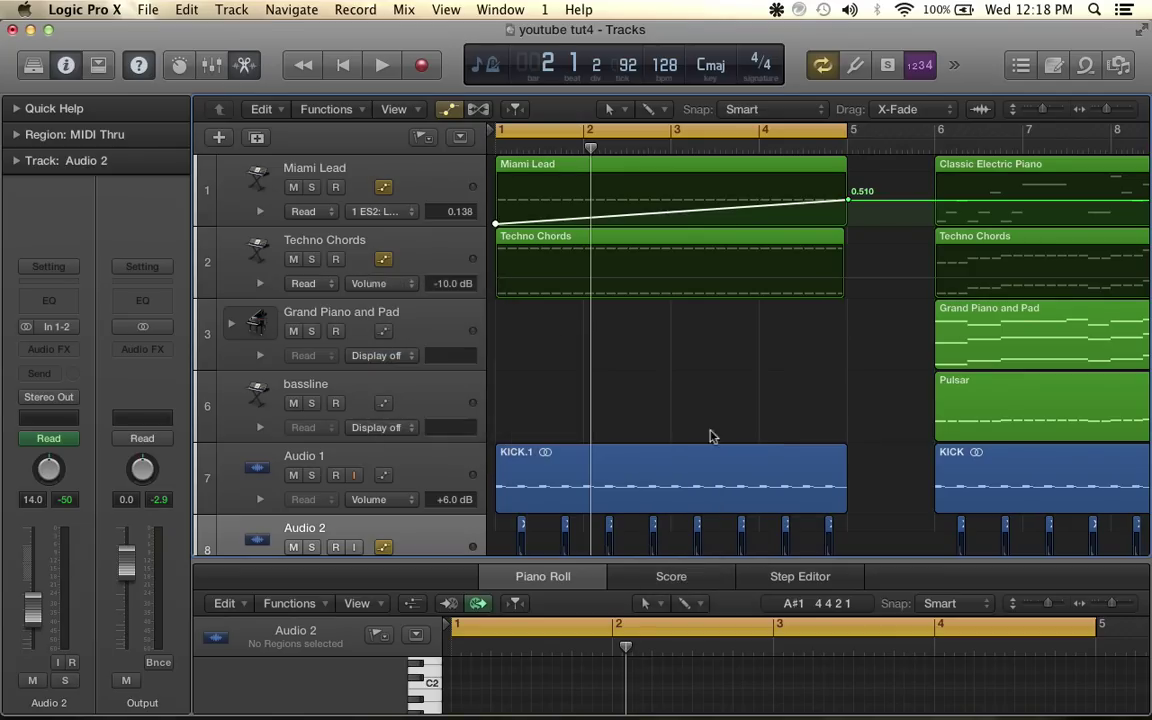
click(849, 288)
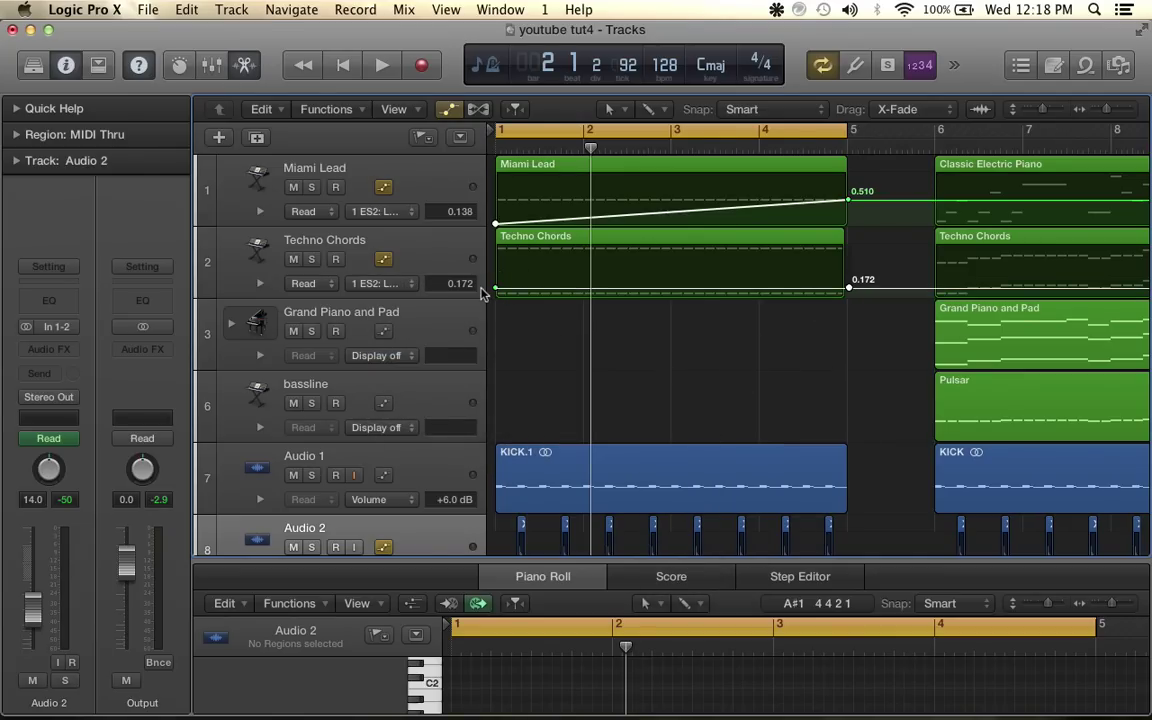
drag(494, 292, 494, 314)
Play the loop to hear the filter sweeps, turn off cycle mode and stop playback
key(space)
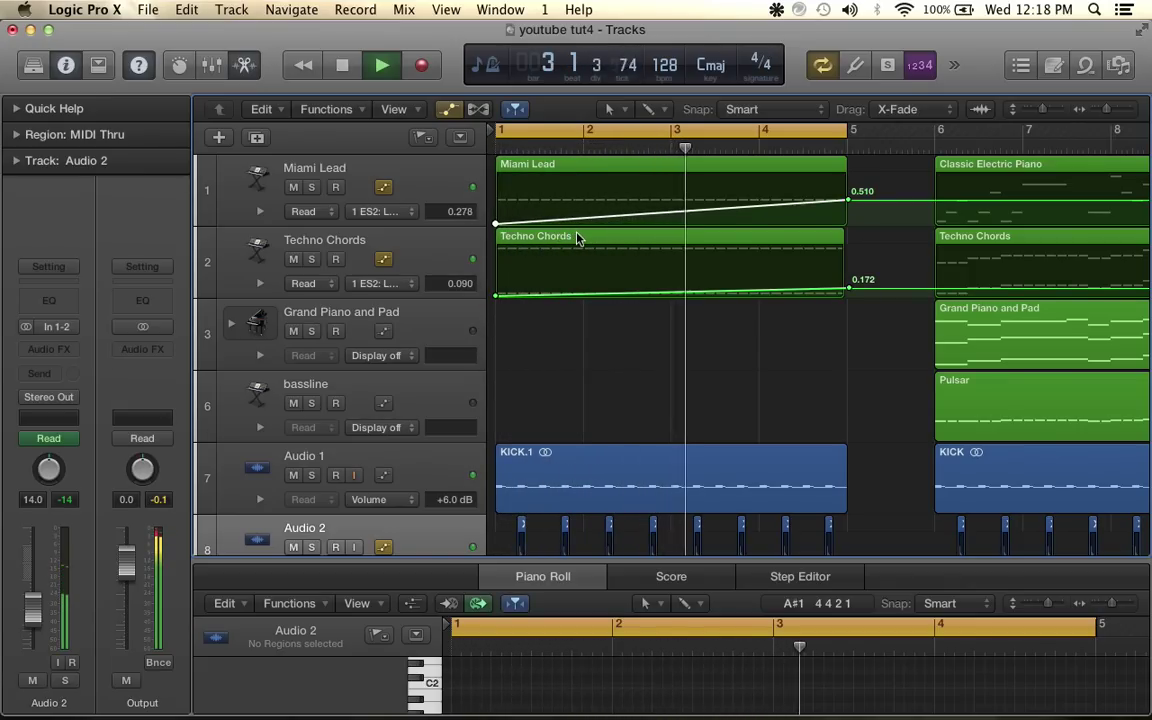
click(800, 135)
key(space)
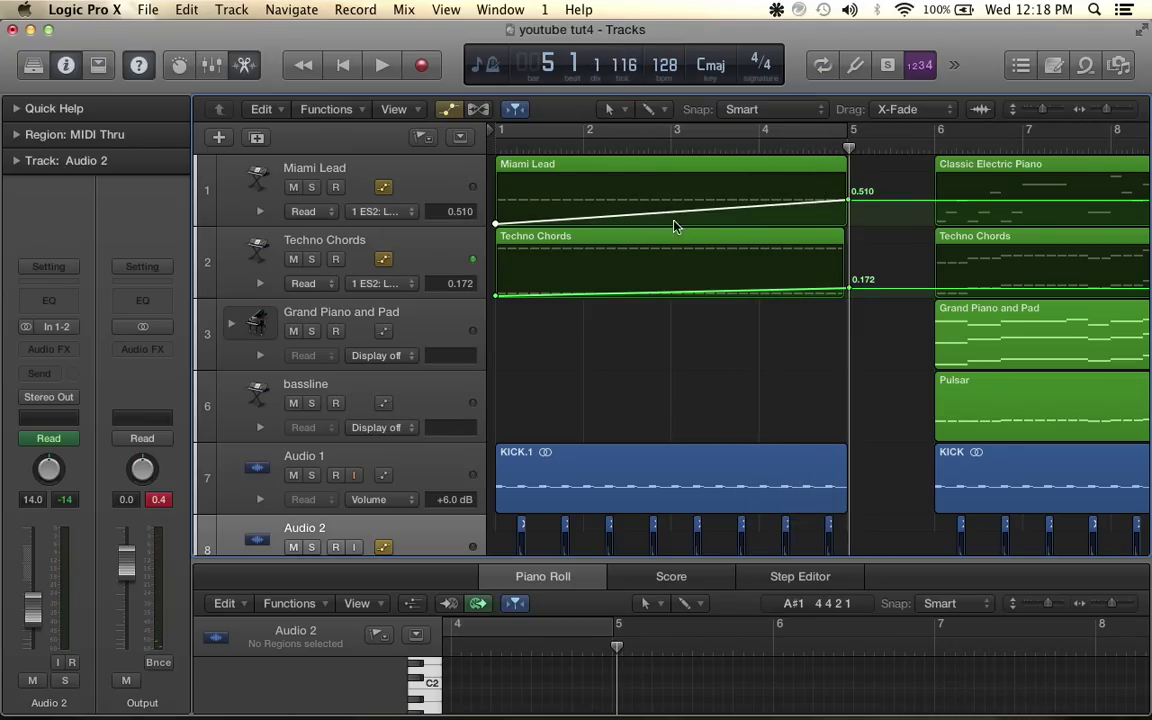
Add a Miami Lead cutoff point just after bar 4, lower it to 0.214, and briefly start and stop playback
click(769, 207)
drag(769, 207, 770, 236)
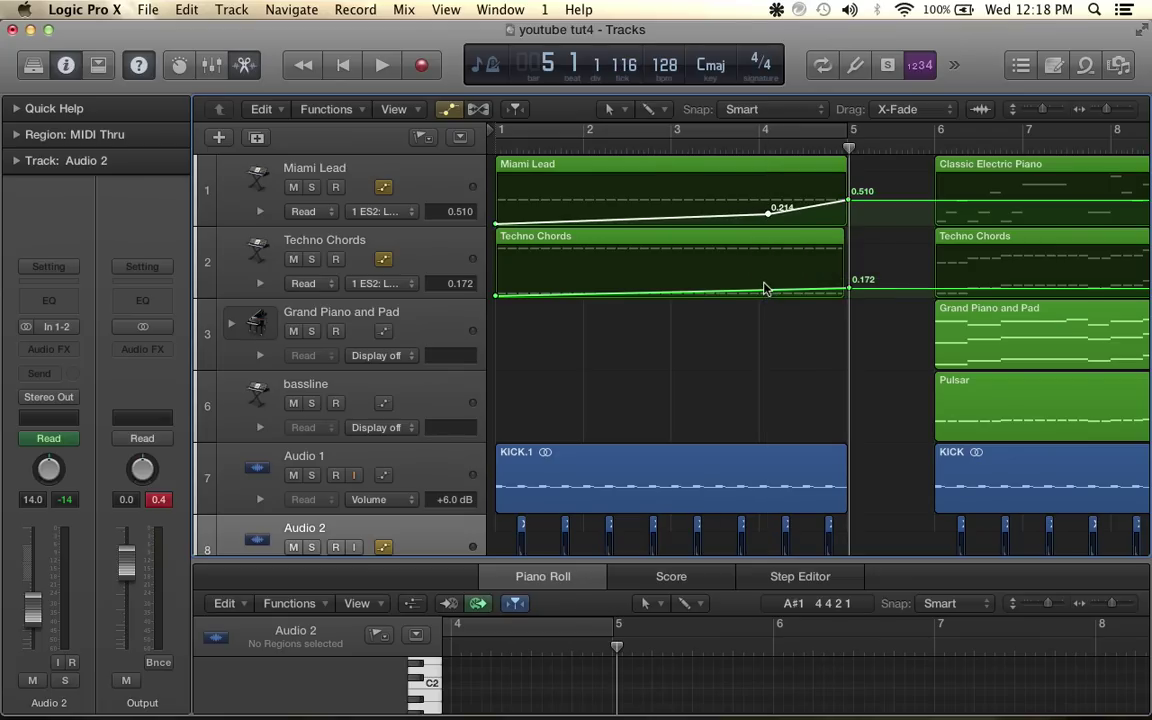
key(space)
key(space)
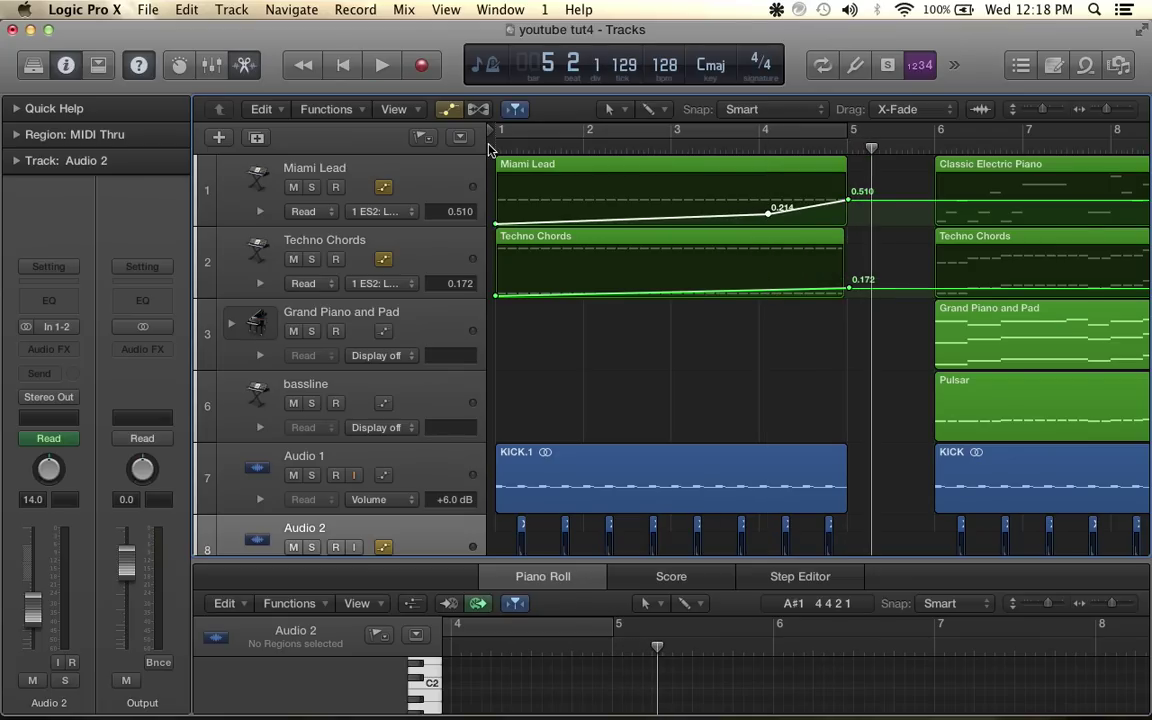
Play the section from the beginning and lower the Output channel's volume to -5.1 dB
click(343, 65)
key(space)
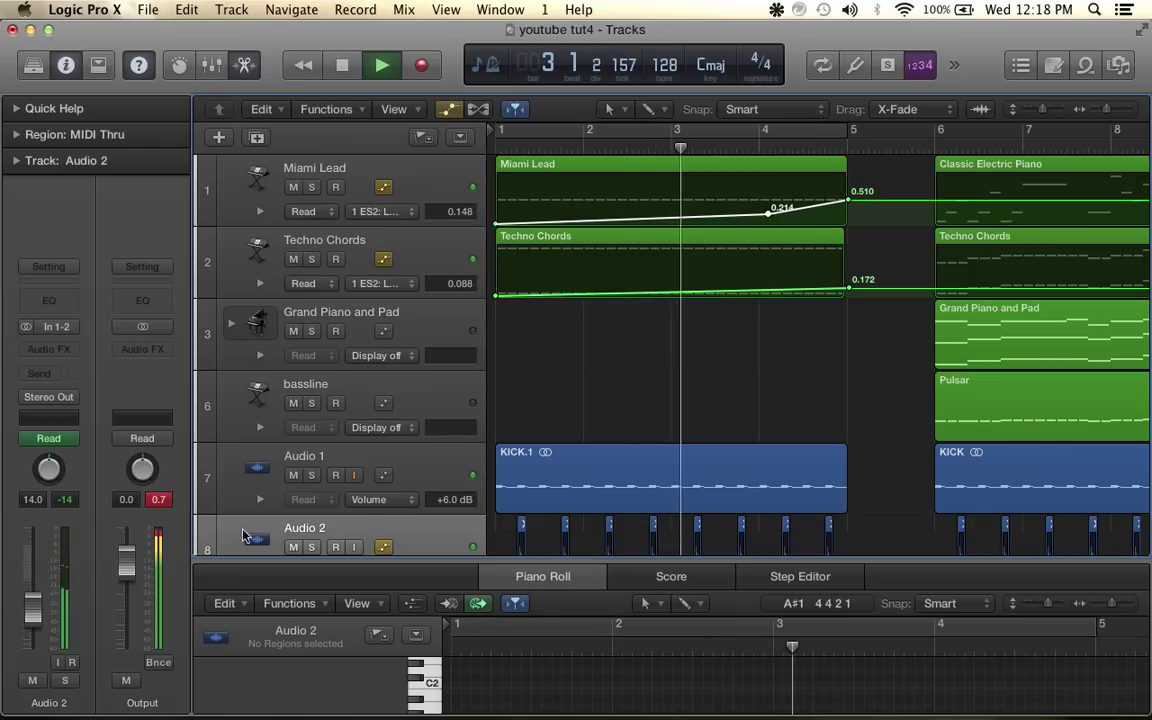
drag(127, 564, 126, 586)
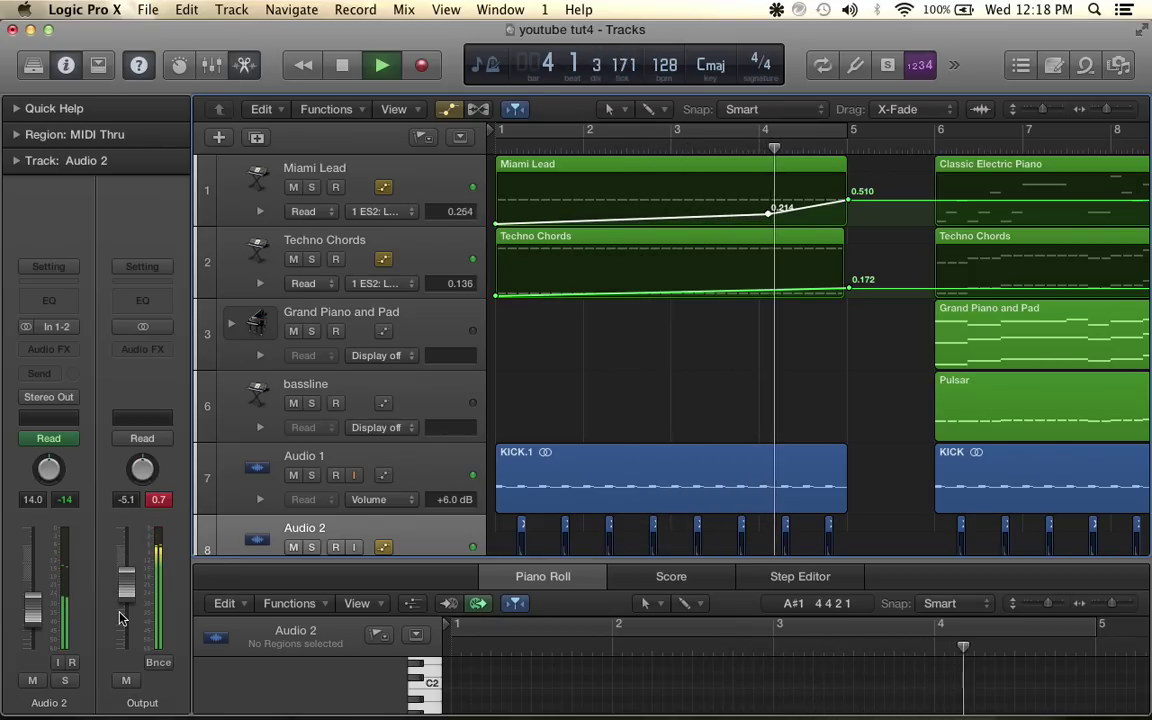
key(space)
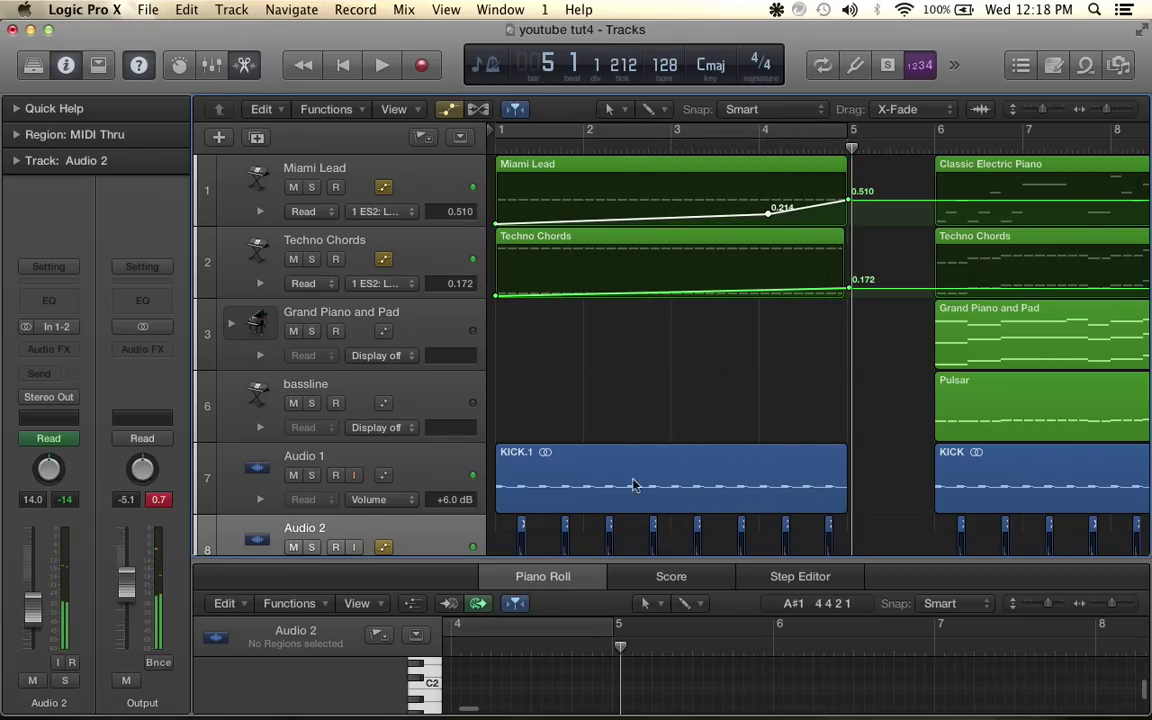
Hide the track automation and add a new software instrument track below Grand Piano and Pad
scroll(632, 485, down, 5)
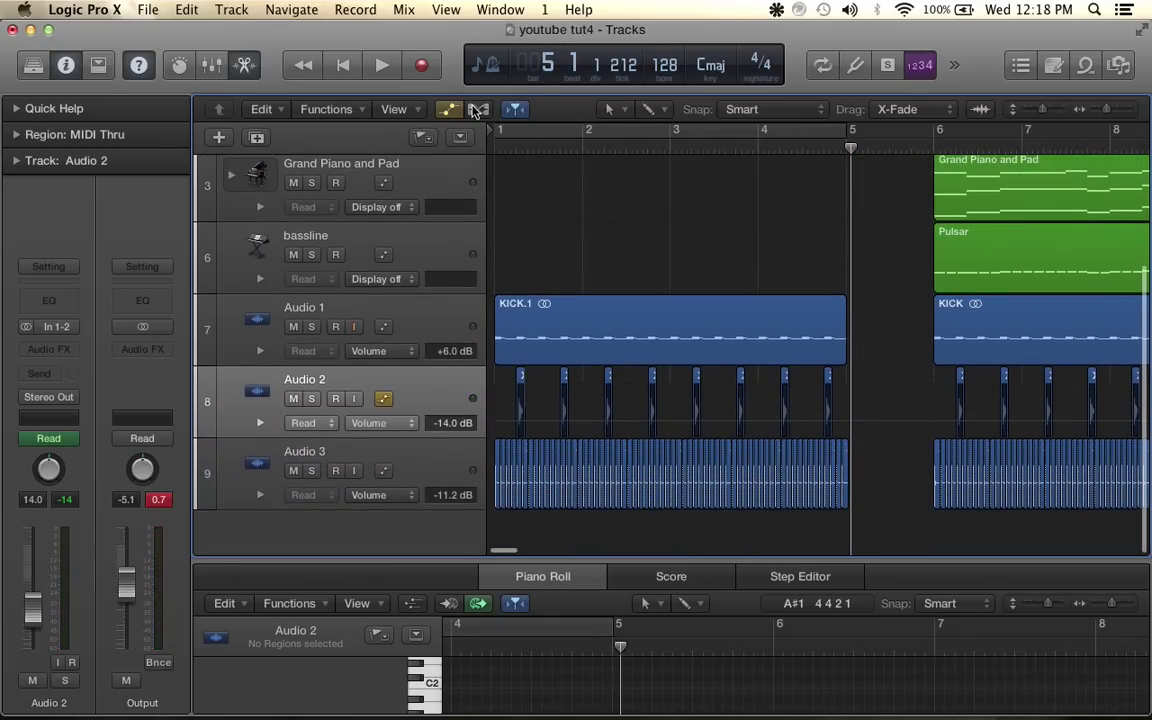
click(449, 109)
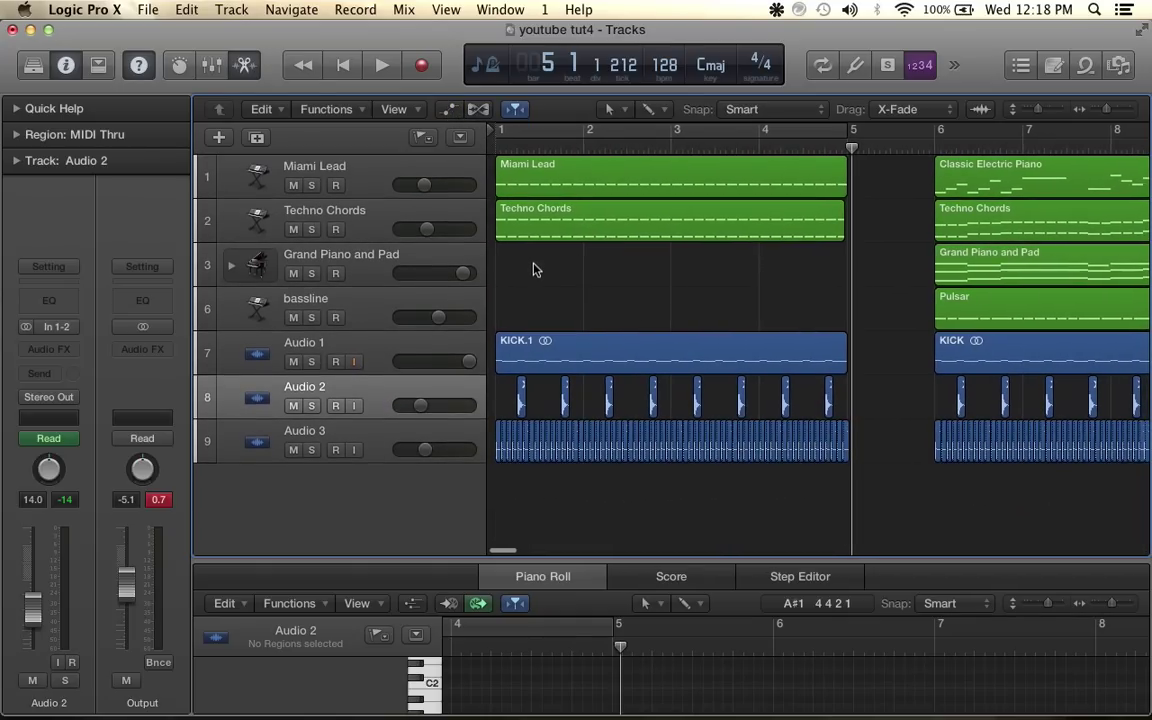
click(359, 251)
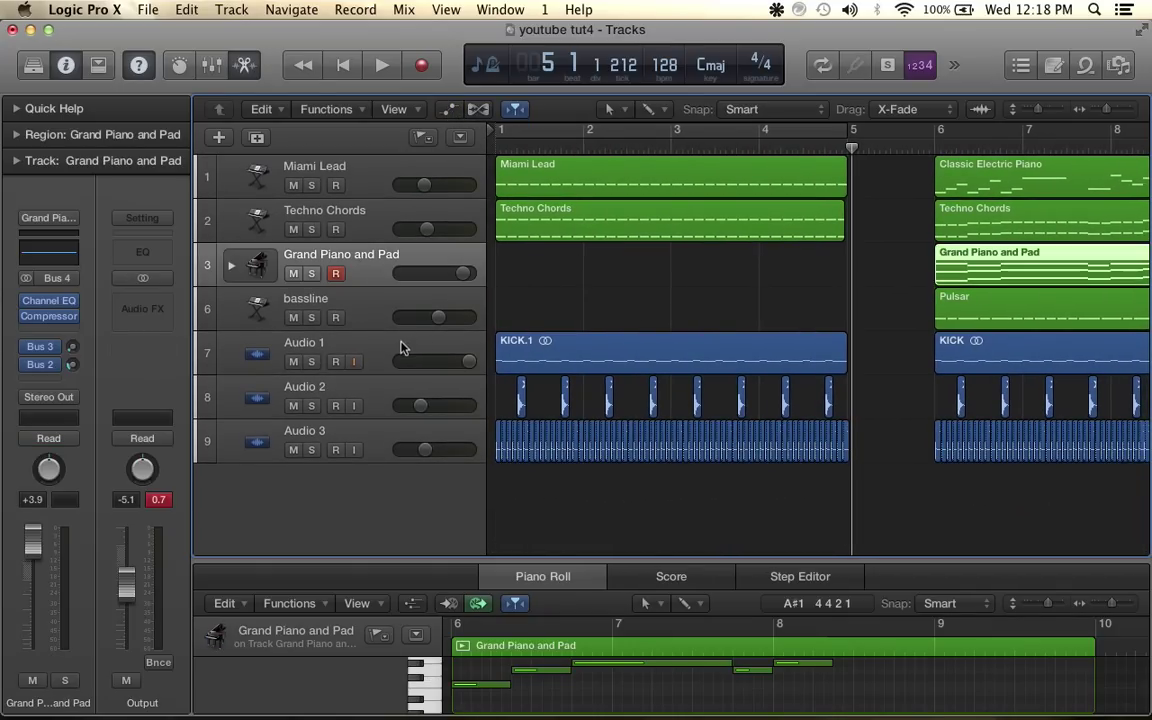
click(221, 8)
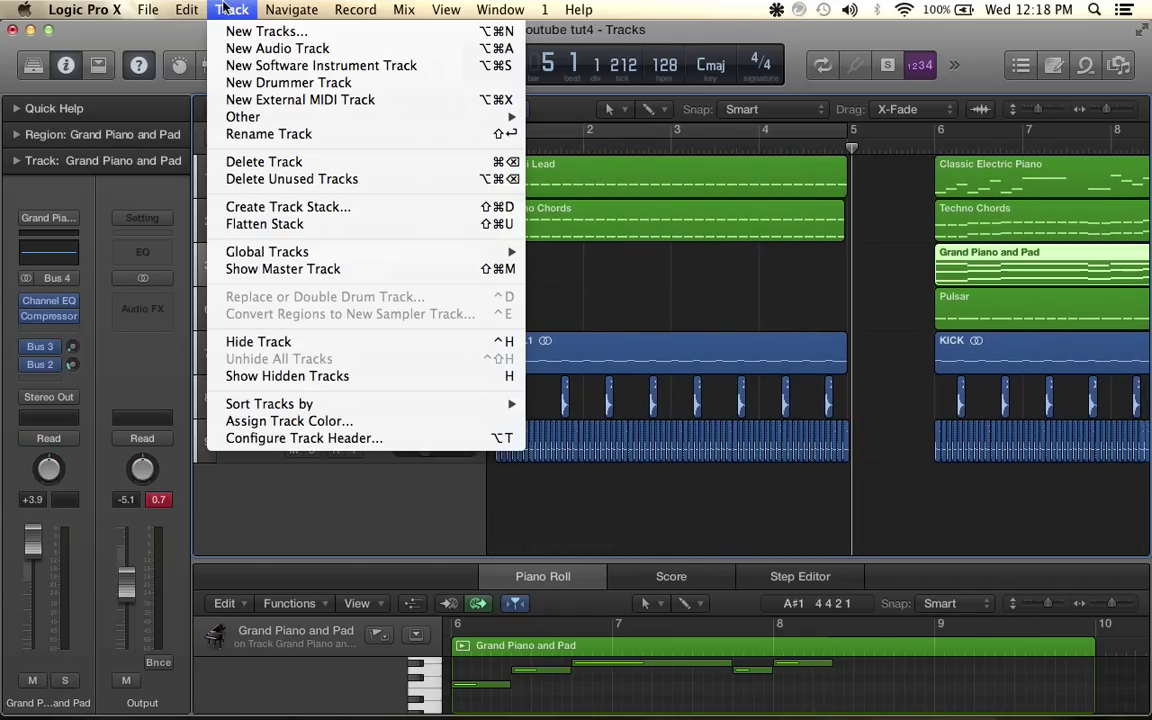
click(300, 65)
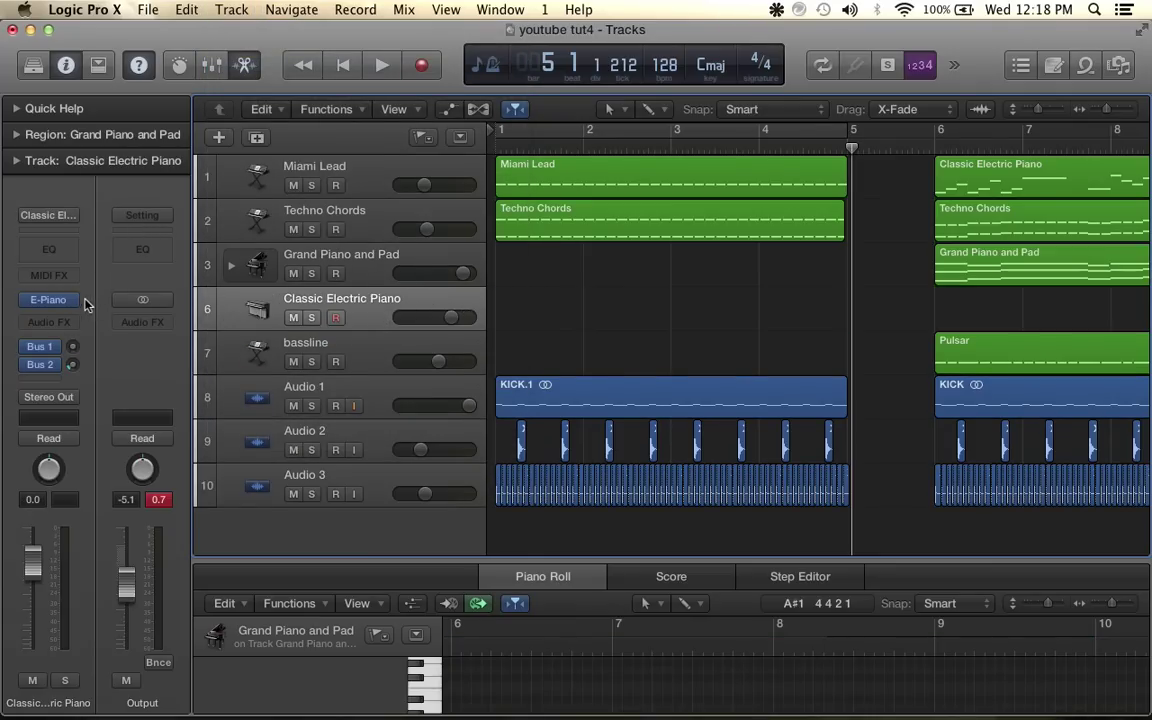
Replace the new track's Vintage Electric Piano instrument with a stereo ES2 synthesizer
click(68, 300)
mouse_move(80, 640)
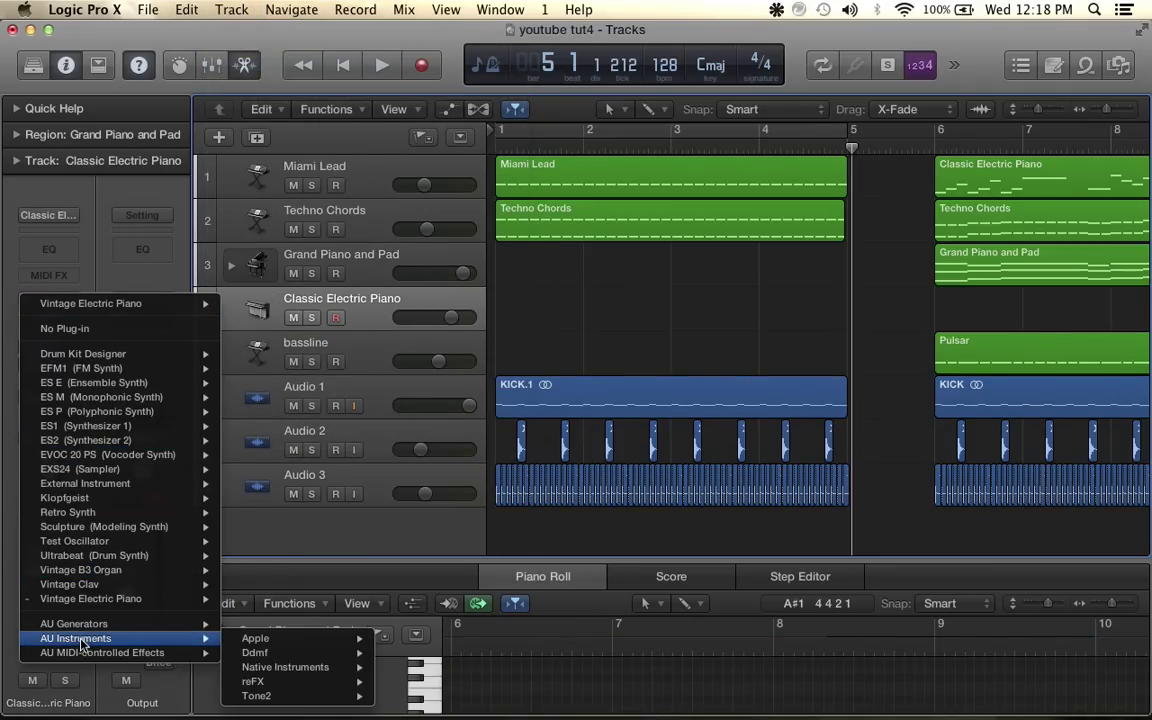
mouse_move(300, 683)
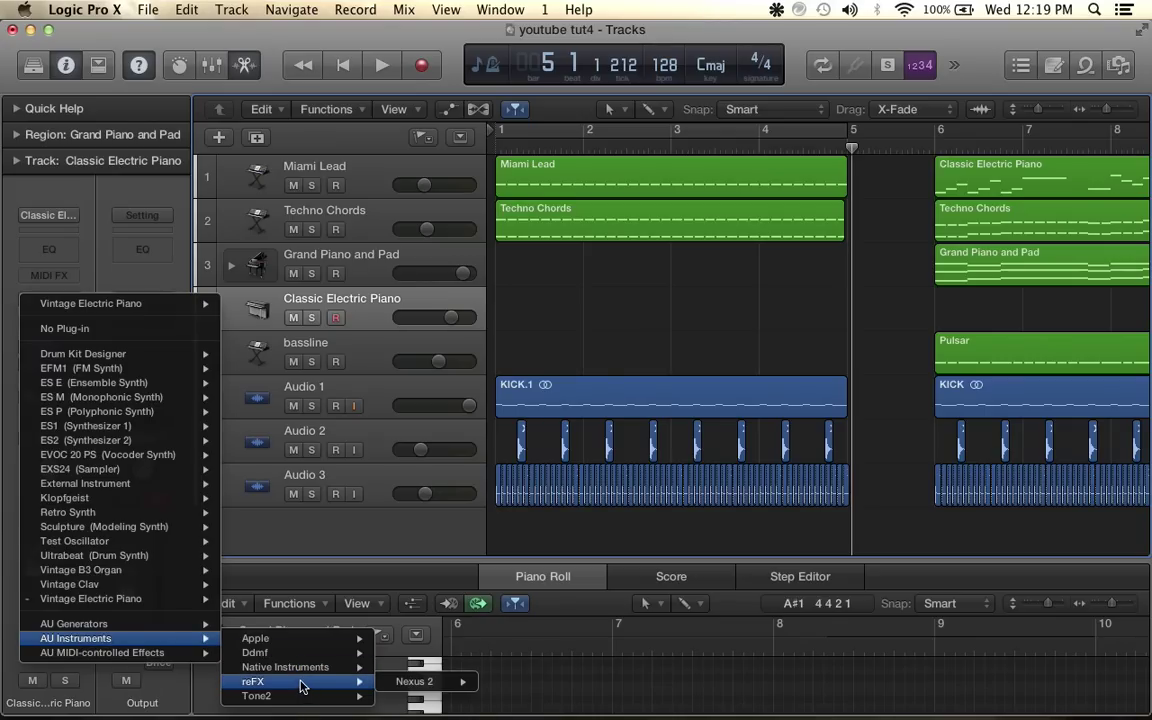
mouse_move(120, 440)
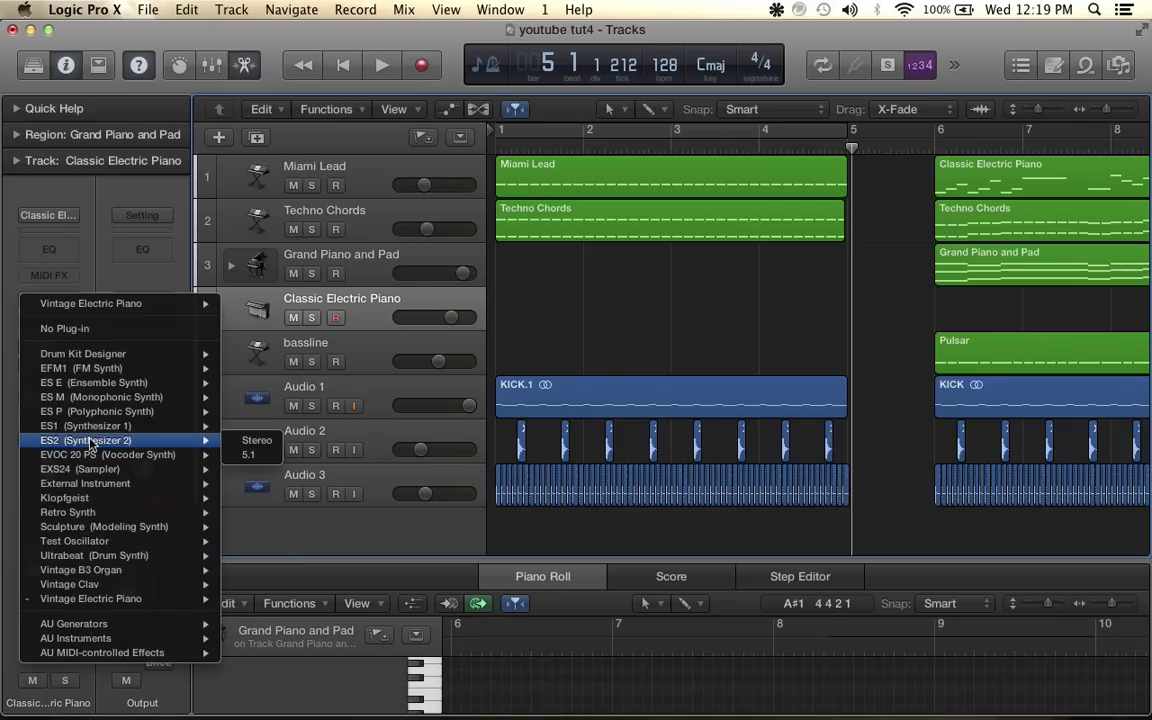
click(266, 443)
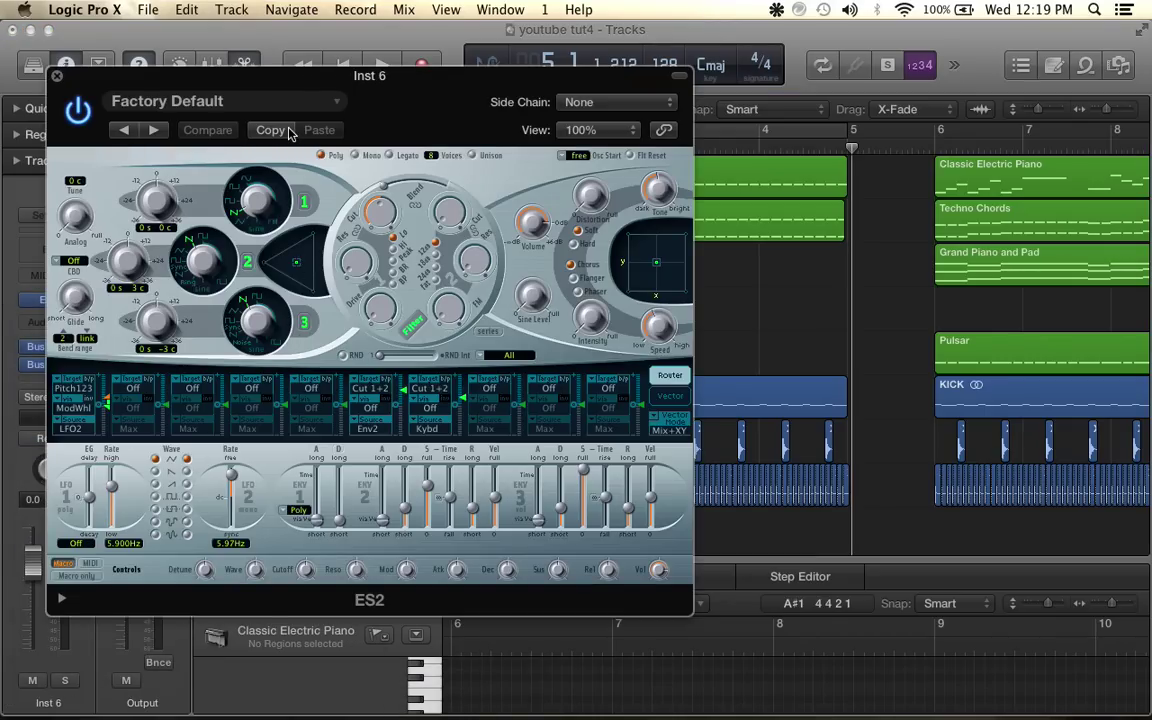
Load the Analog Saw Init preset from the ES2's Tutorial Settings
click(293, 107)
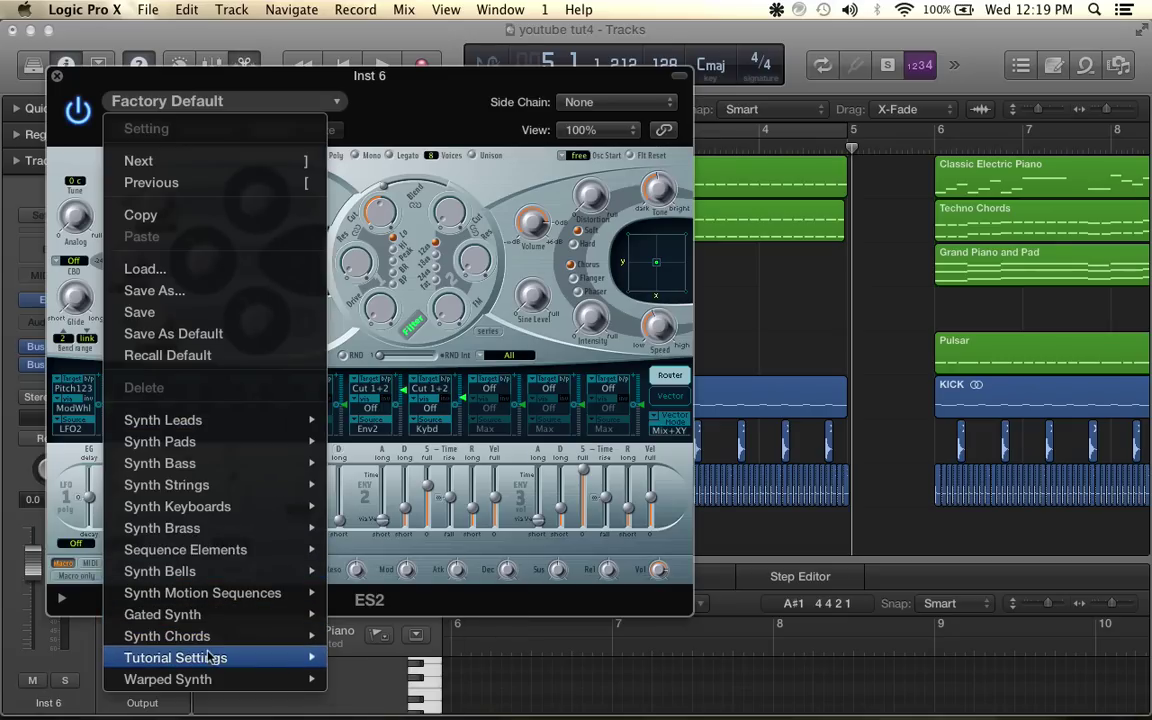
mouse_move(205, 572)
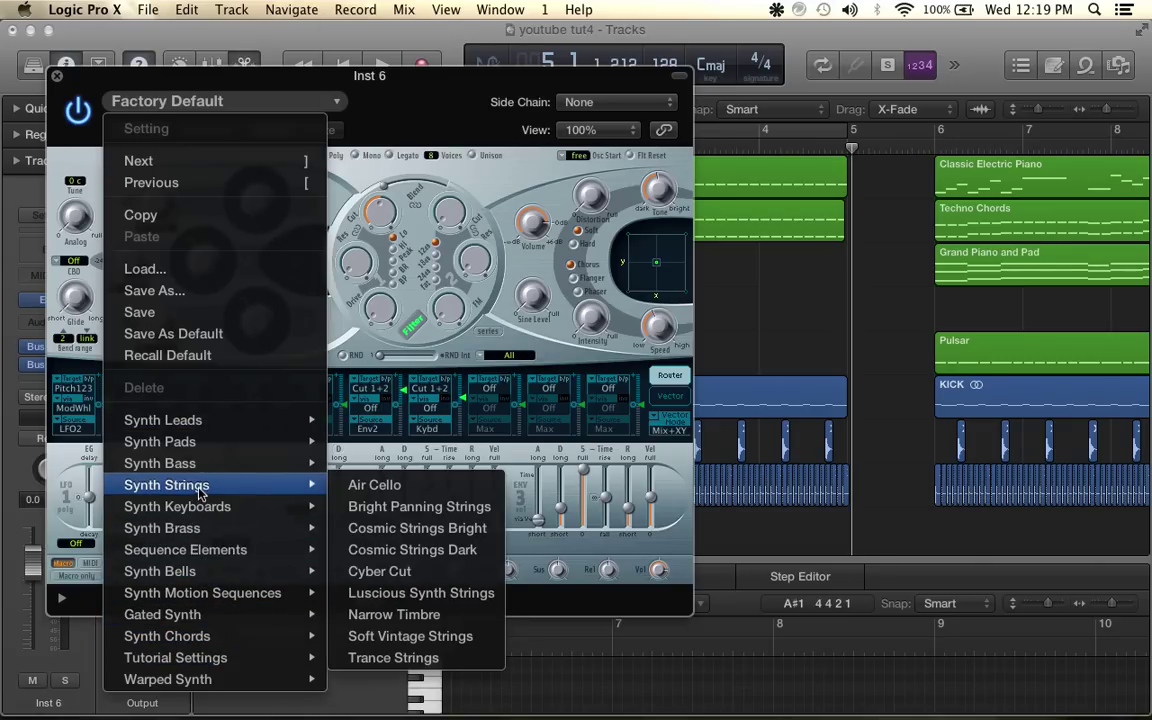
mouse_move(198, 425)
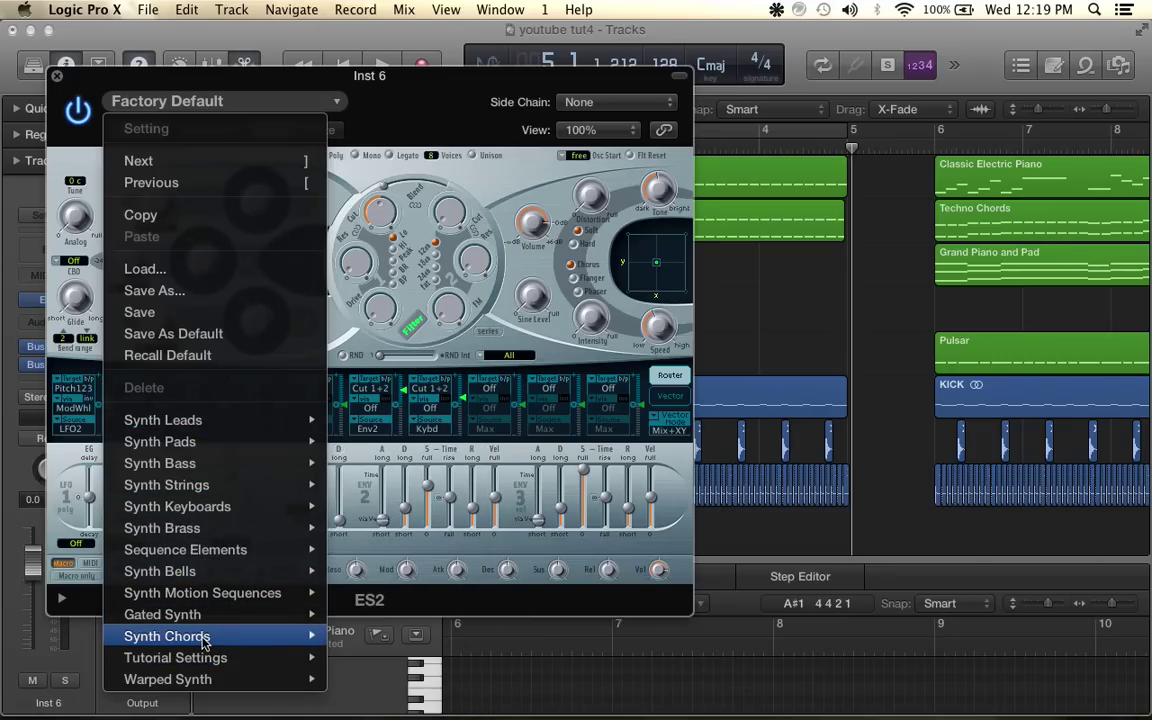
mouse_move(200, 657)
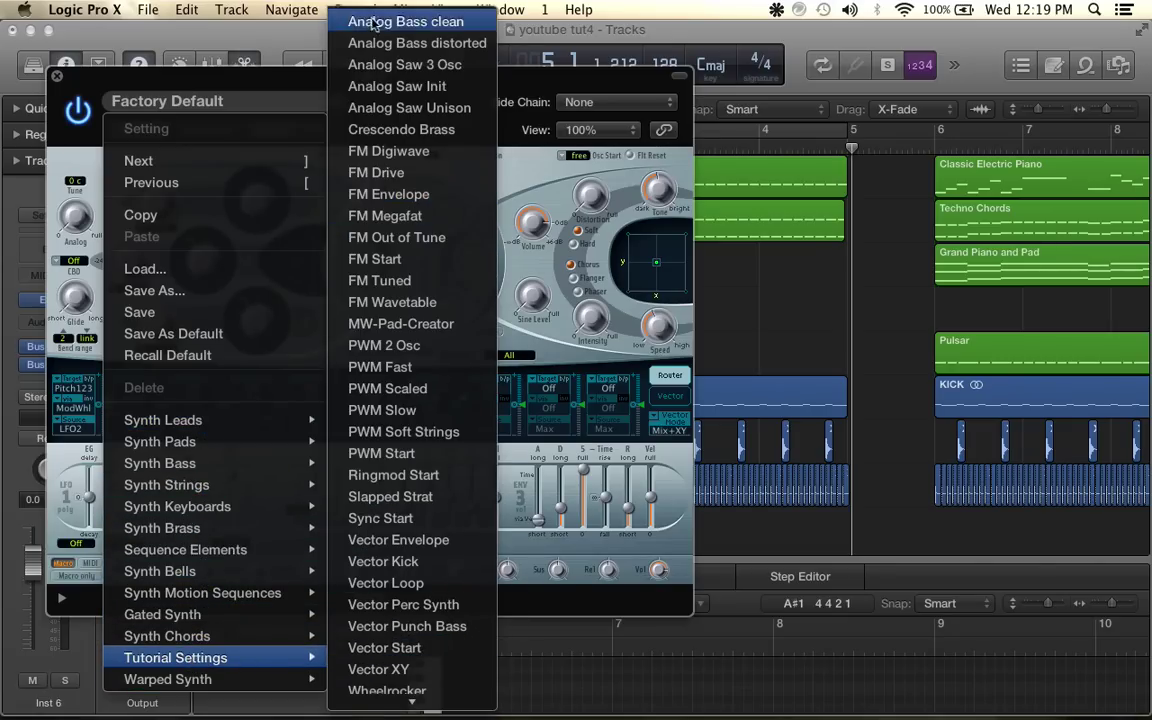
click(346, 86)
Turn off ES2 oscillator 1, enable noise oscillator 3, move the oscillator mix fully towards it and close the plug-in
click(305, 203)
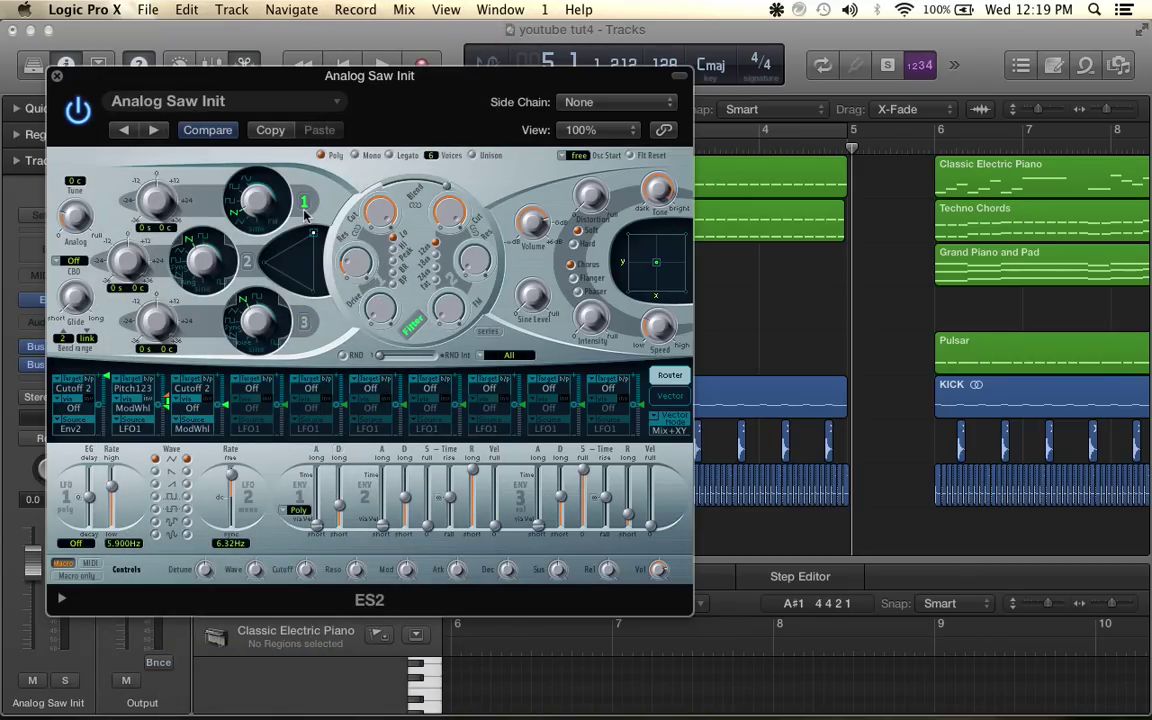
click(304, 322)
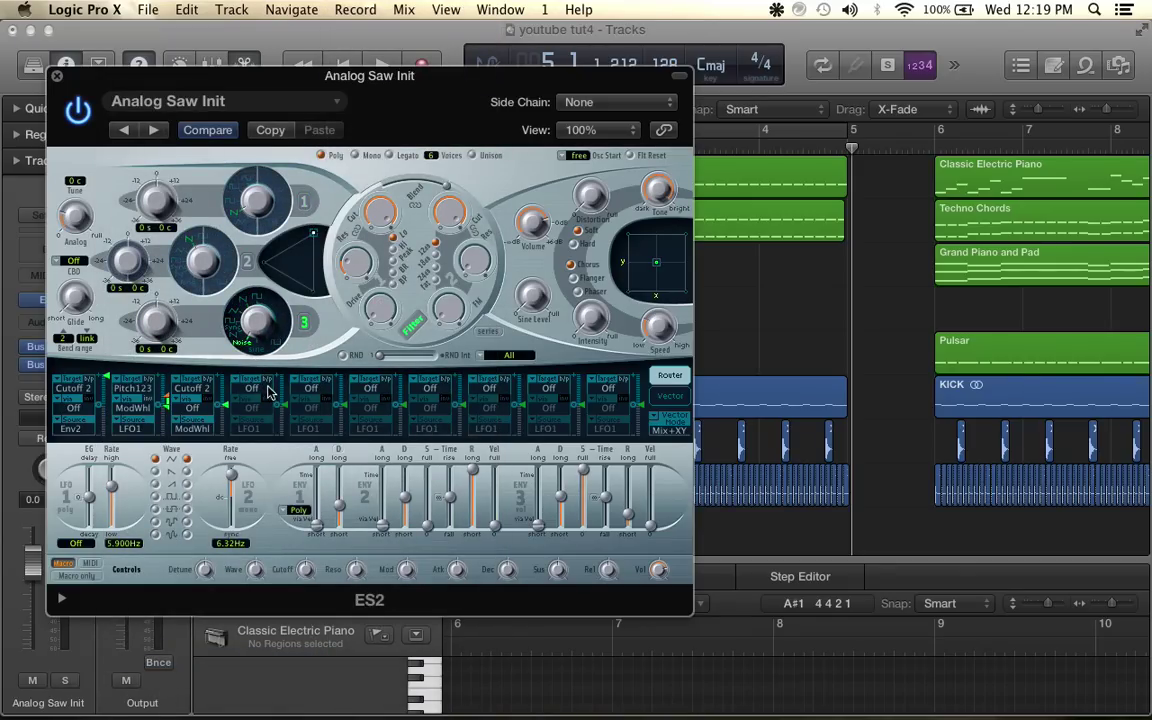
drag(311, 246, 321, 301)
click(56, 75)
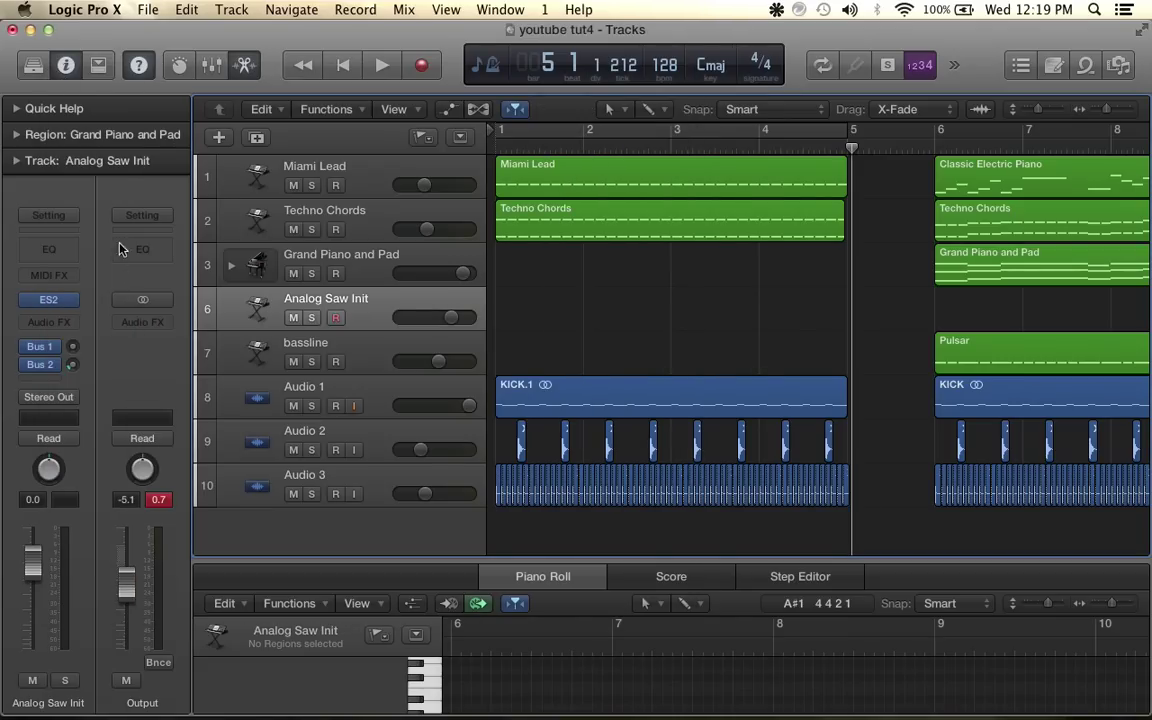
Add a stereo AutoFilter effect to the Analog Saw Init track and set its filter resonance to 13%
click(72, 322)
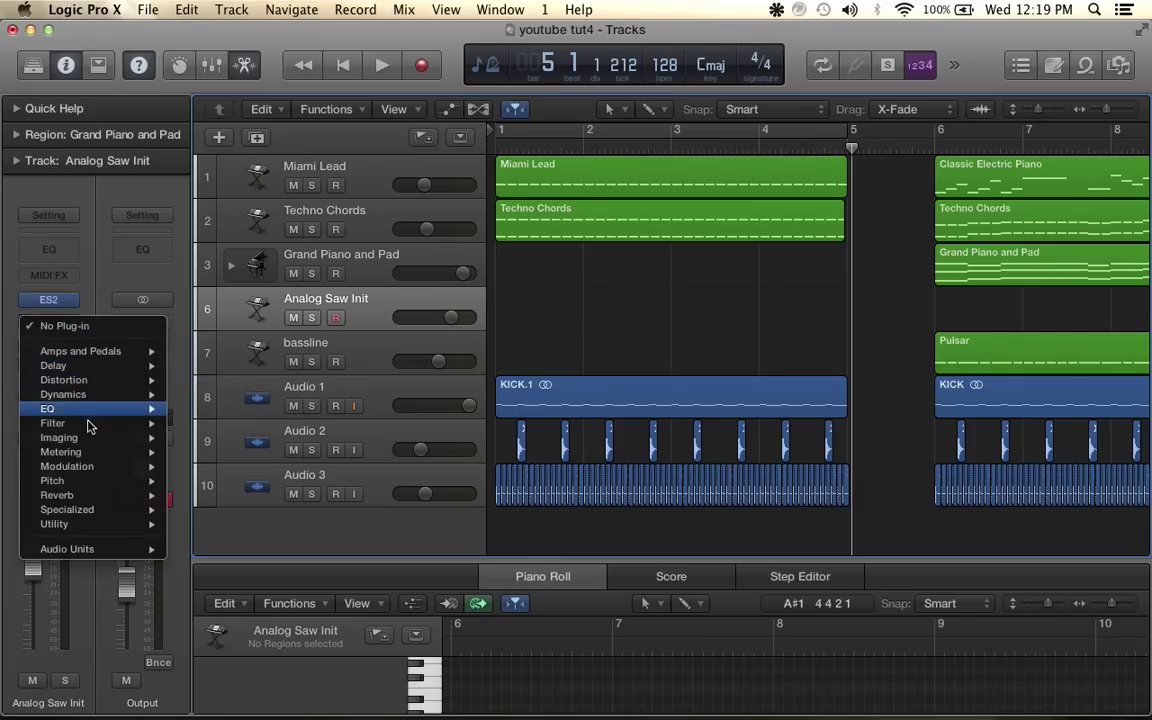
mouse_move(77, 424)
mouse_move(225, 430)
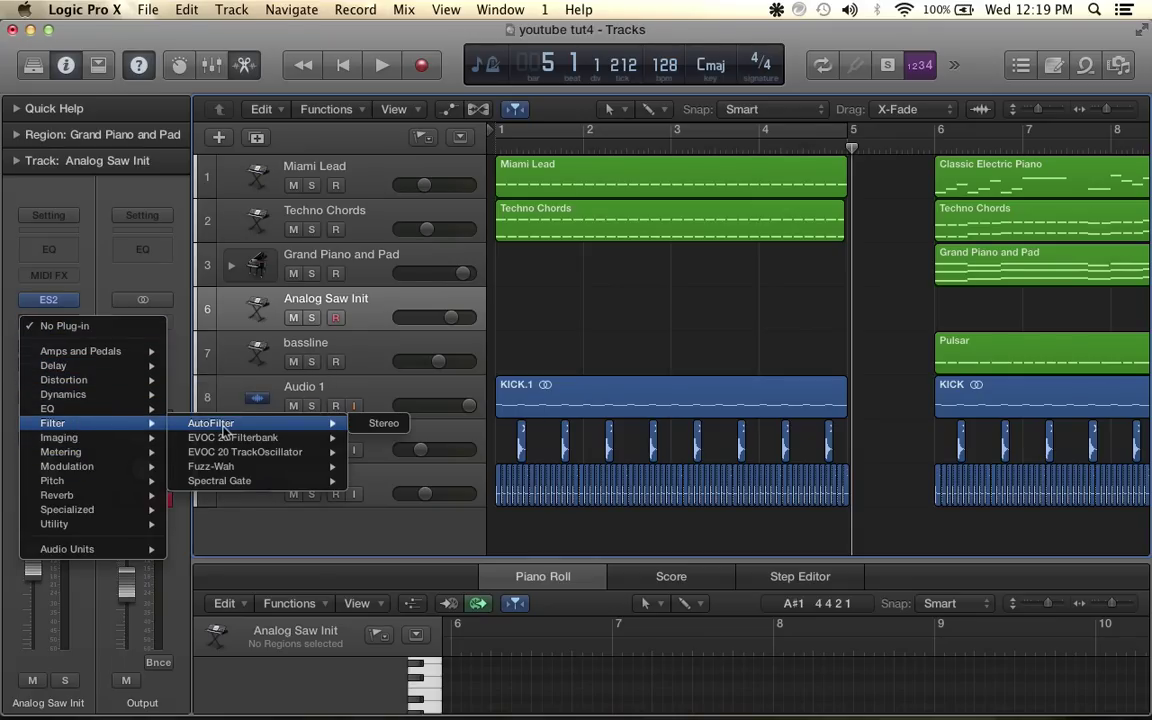
click(381, 424)
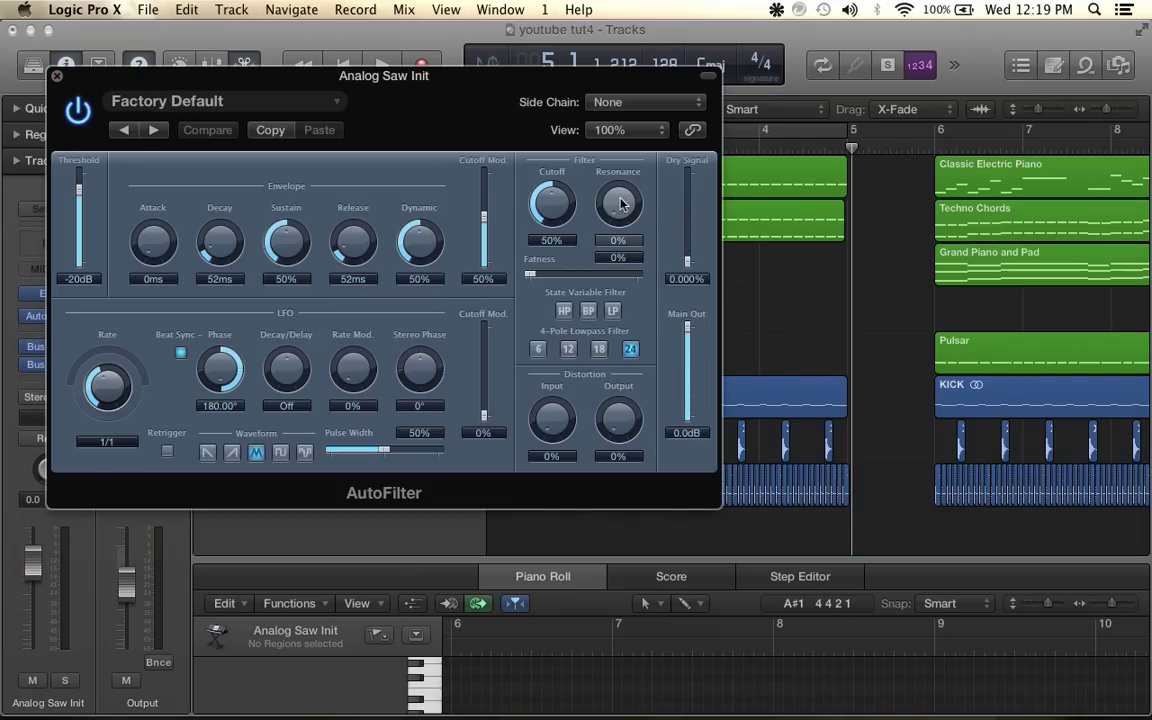
drag(620, 205, 620, 200)
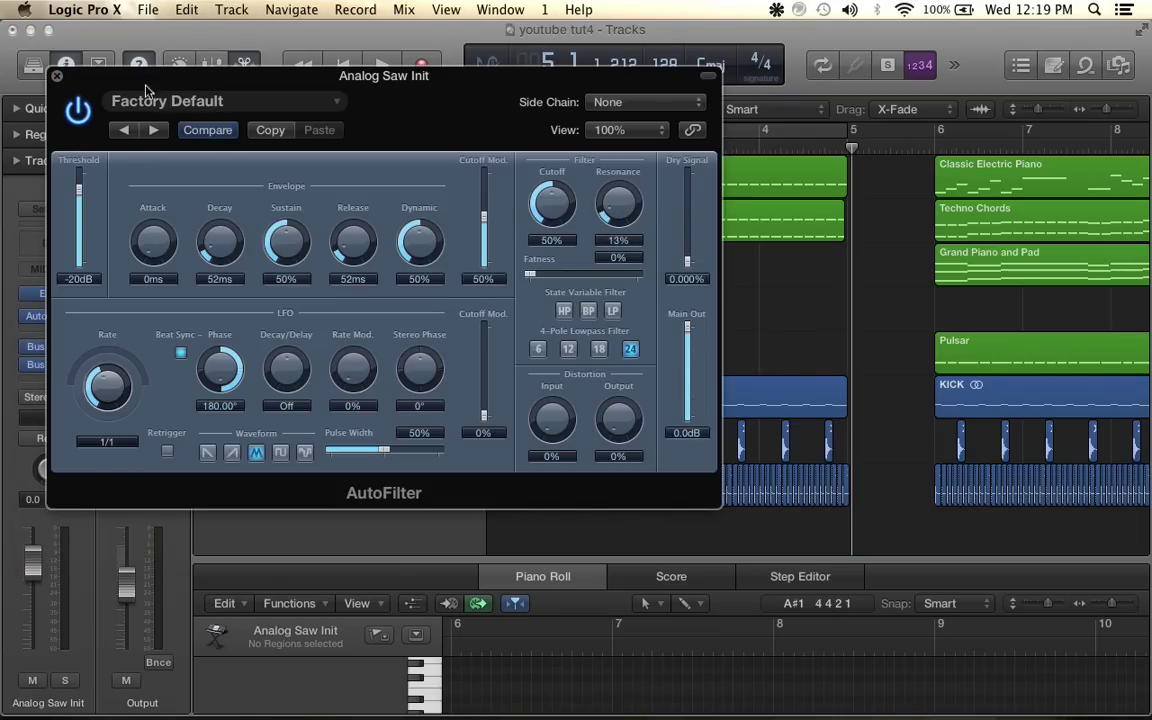
click(56, 76)
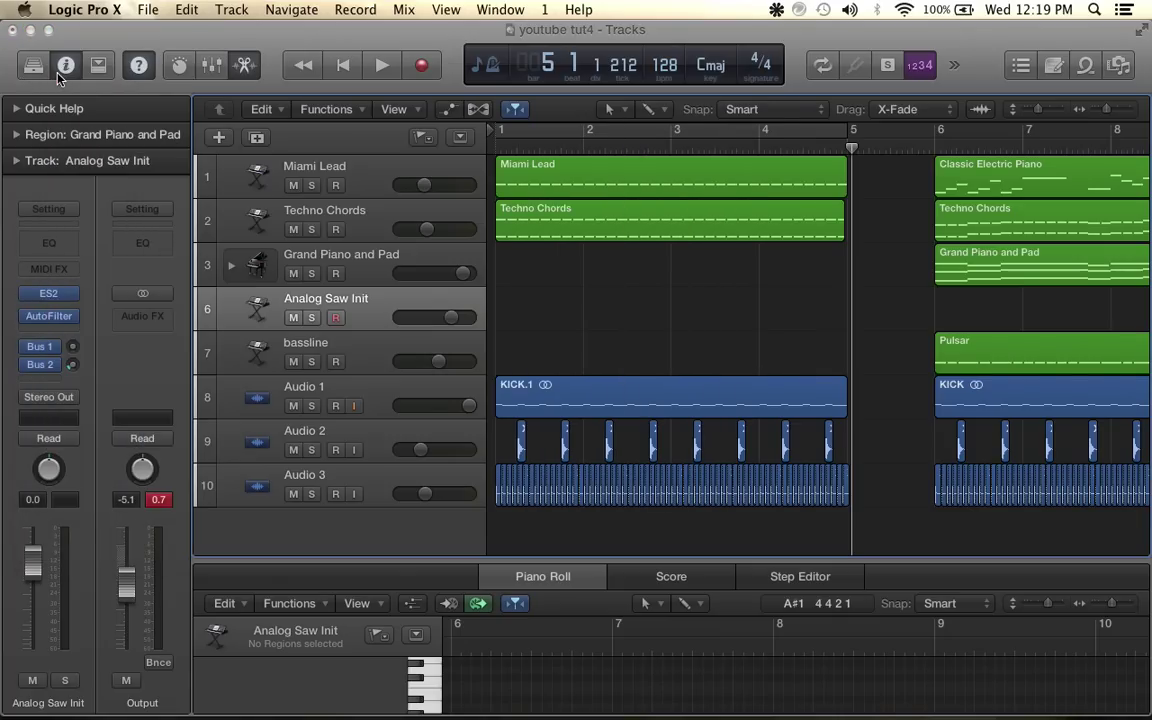
Add Space Designer after AutoFilter, adjust its volume envelope curve and raise the reverb output level
click(66, 322)
mouse_move(68, 508)
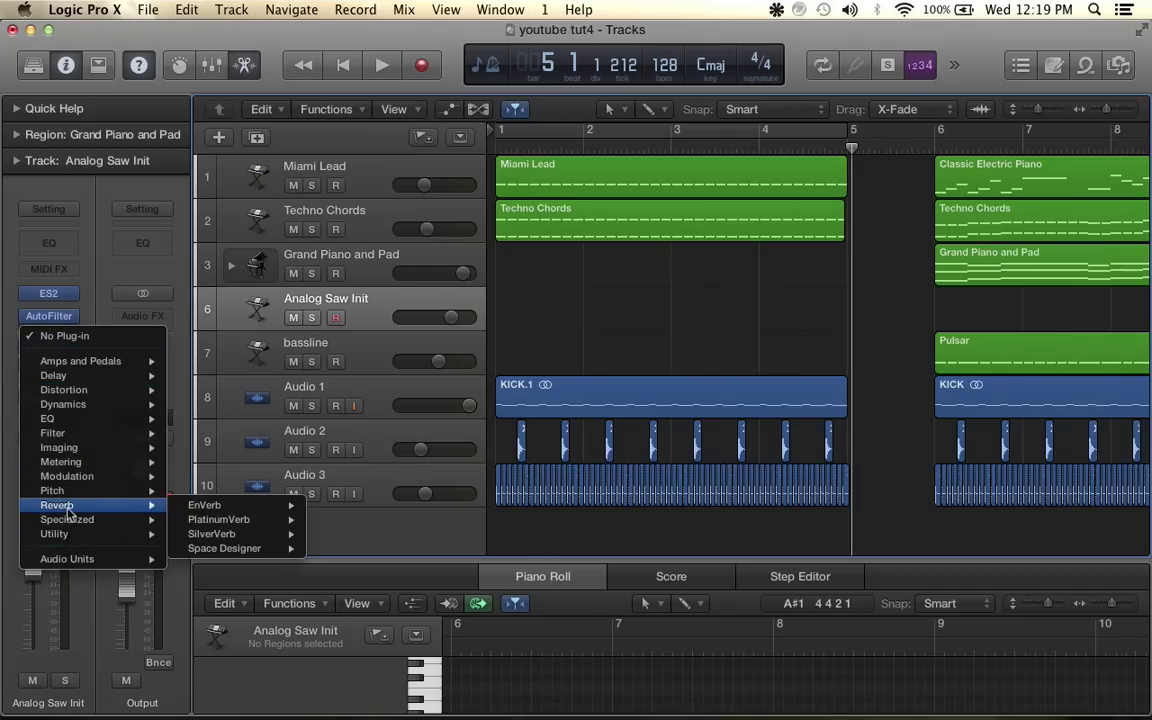
mouse_move(285, 548)
click(342, 549)
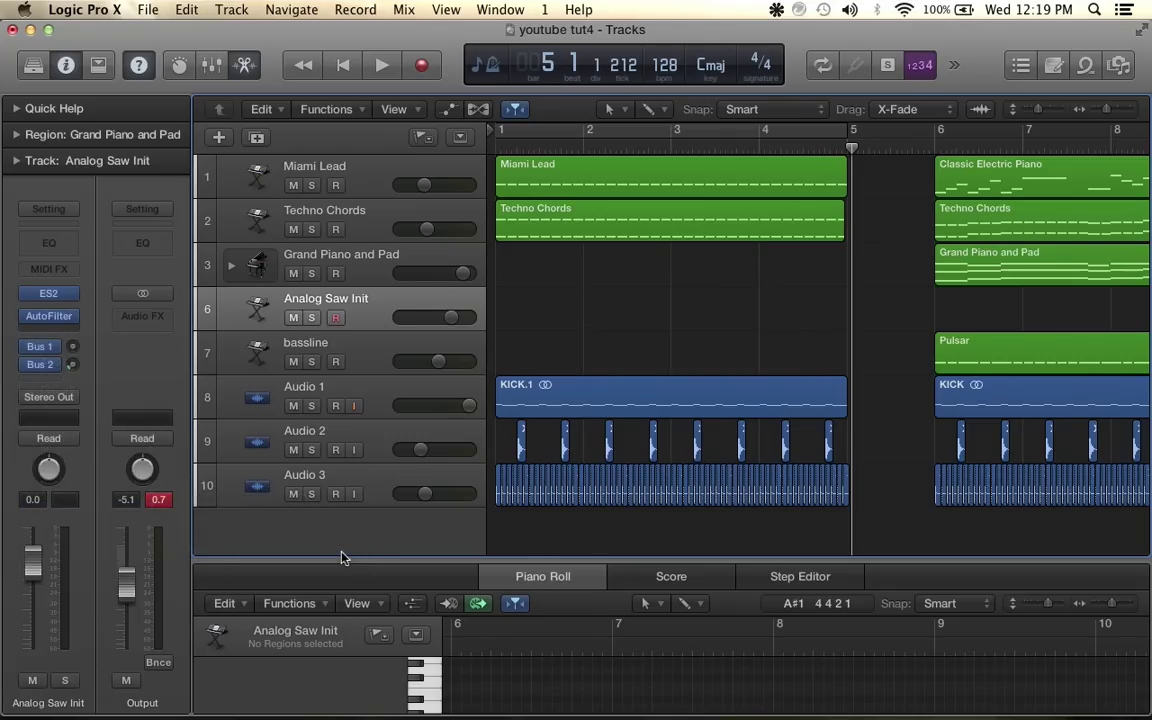
drag(364, 276, 432, 224)
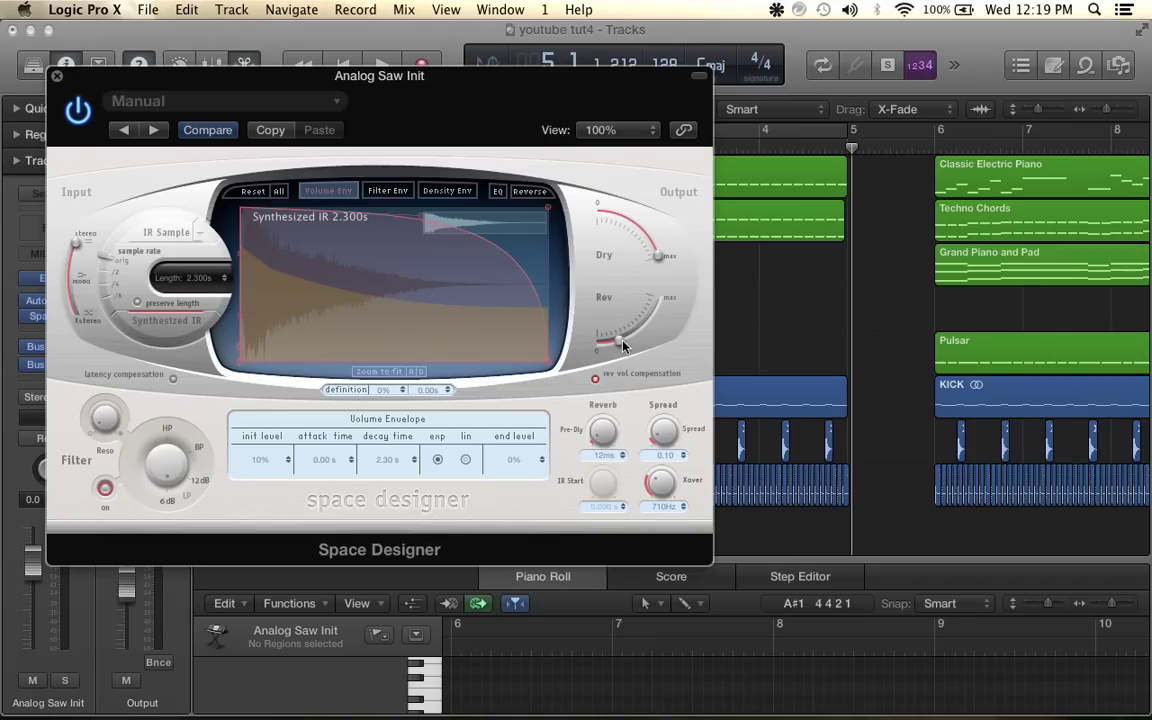
drag(643, 343, 652, 330)
click(57, 76)
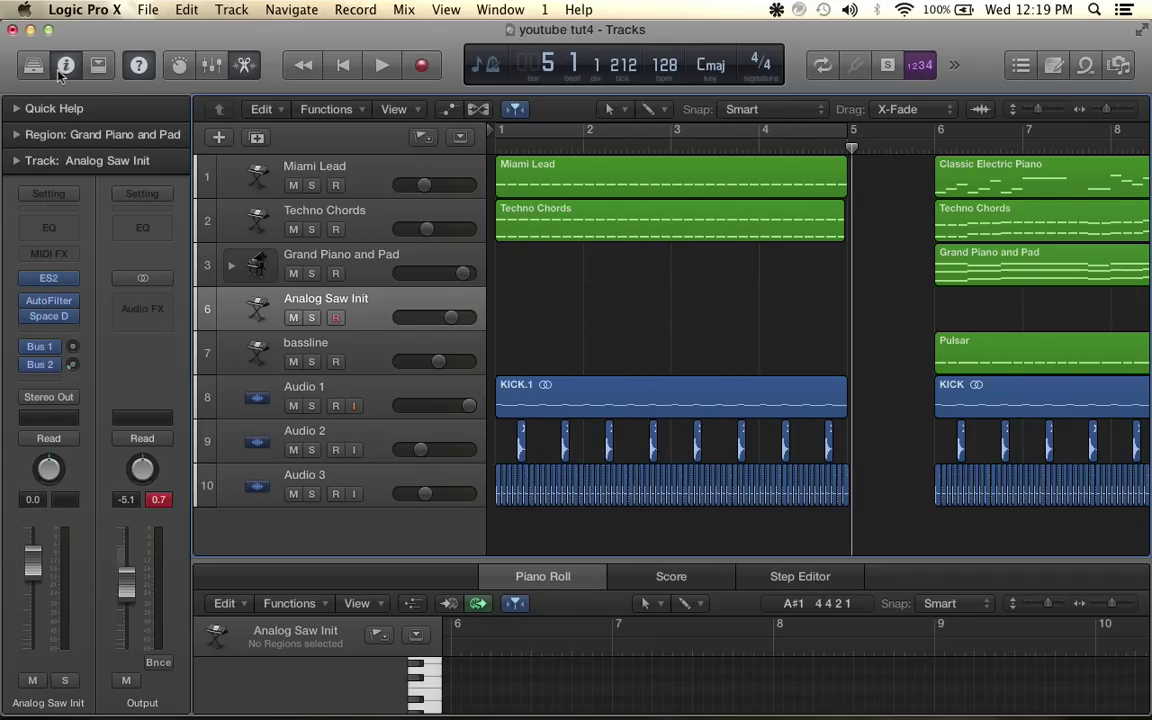
Create a MIDI region from bar 1 to bar 5 on the Analog Saw Init track and rename the track "noise sweep"
click(535, 313)
drag(594, 316, 848, 316)
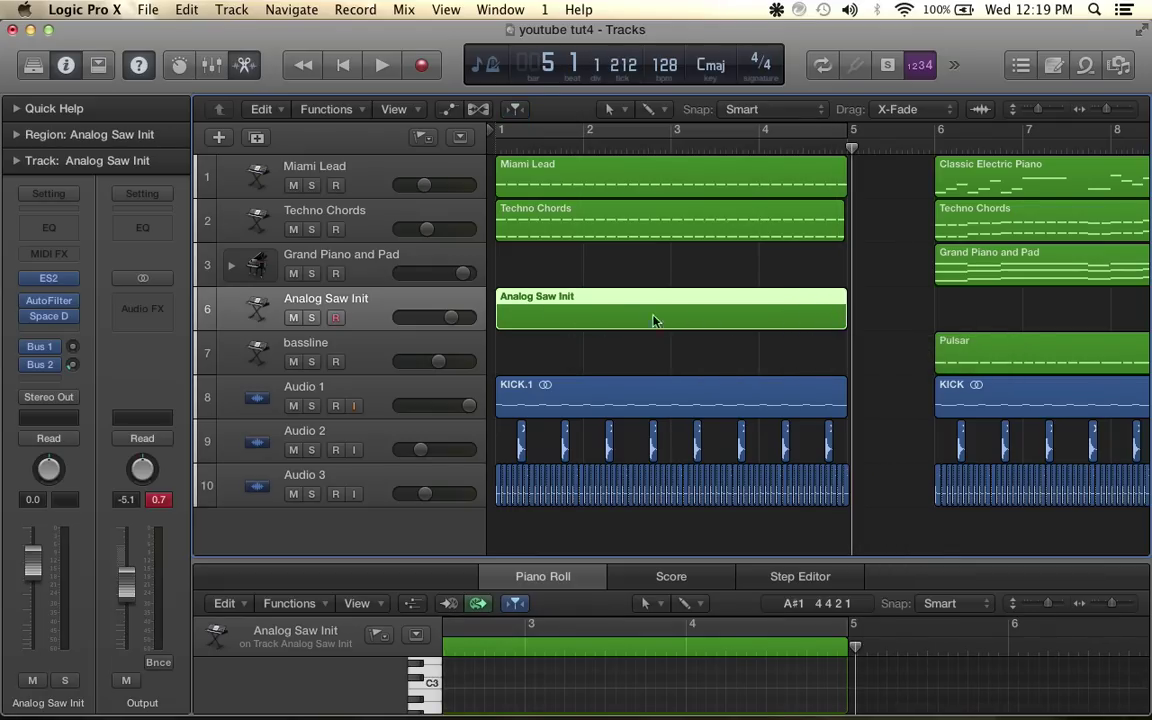
double_click(324, 302)
text(noise sweep)
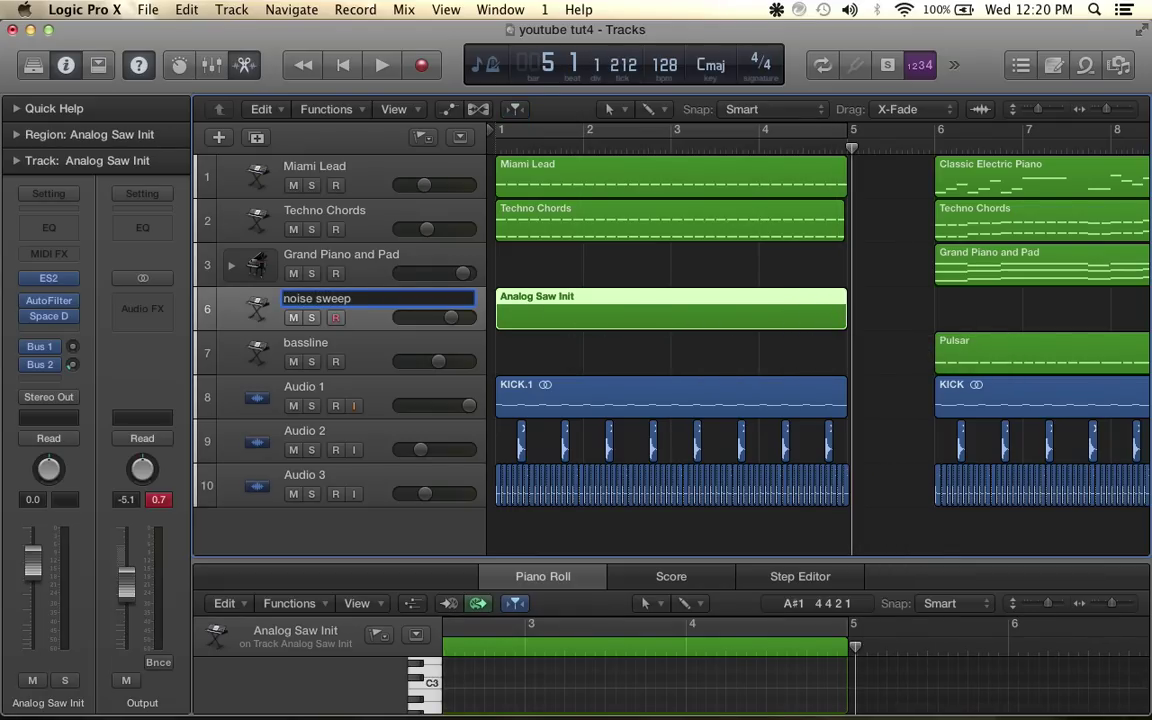
key(Return)
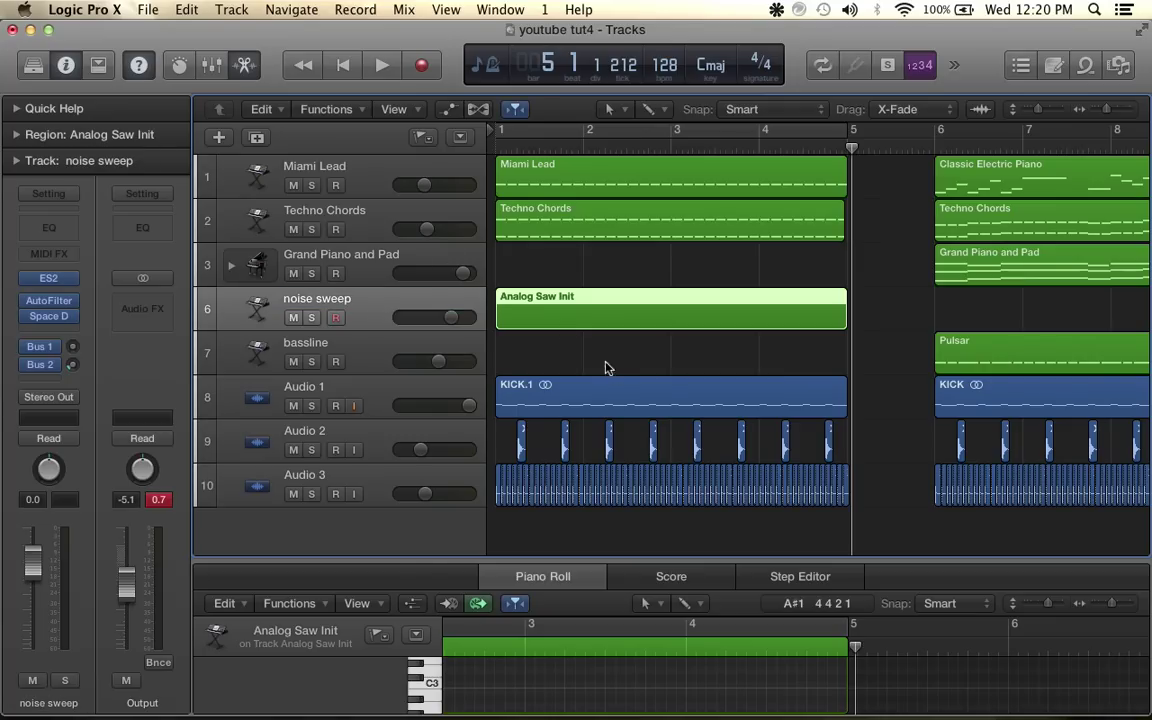
Enlarge the piano roll, draw one D#1 note near bar 1 stretched almost to bar 5, and shrink the editor again
click(567, 306)
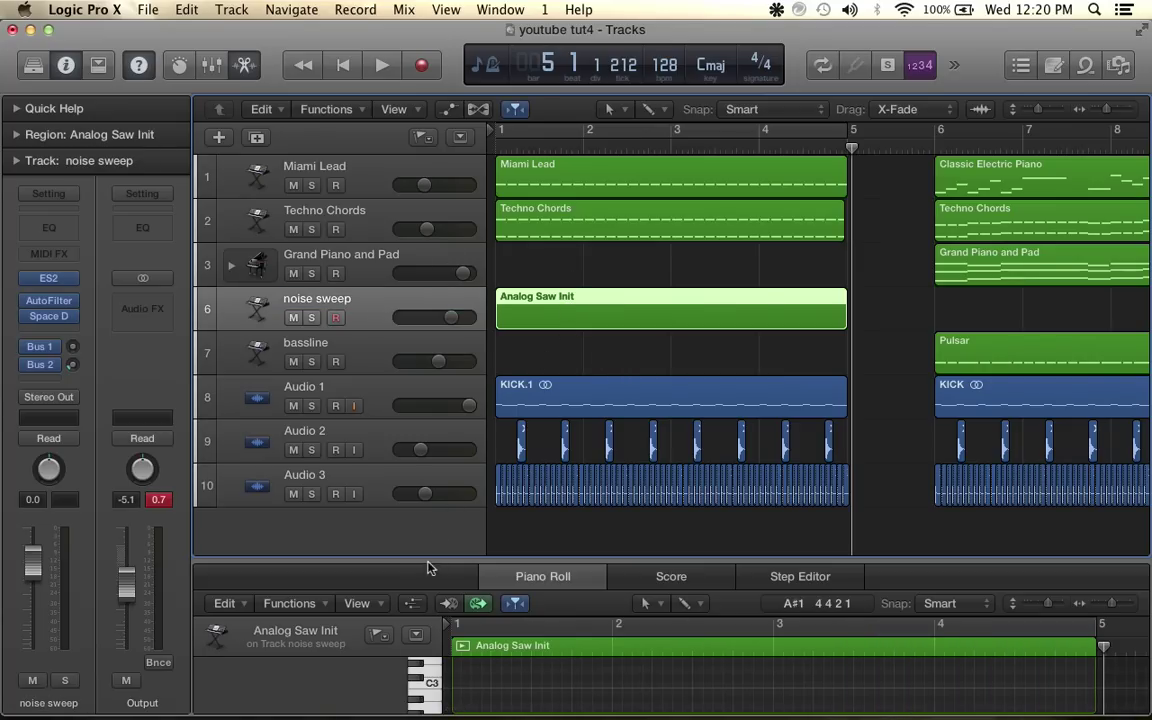
drag(429, 559, 450, 202)
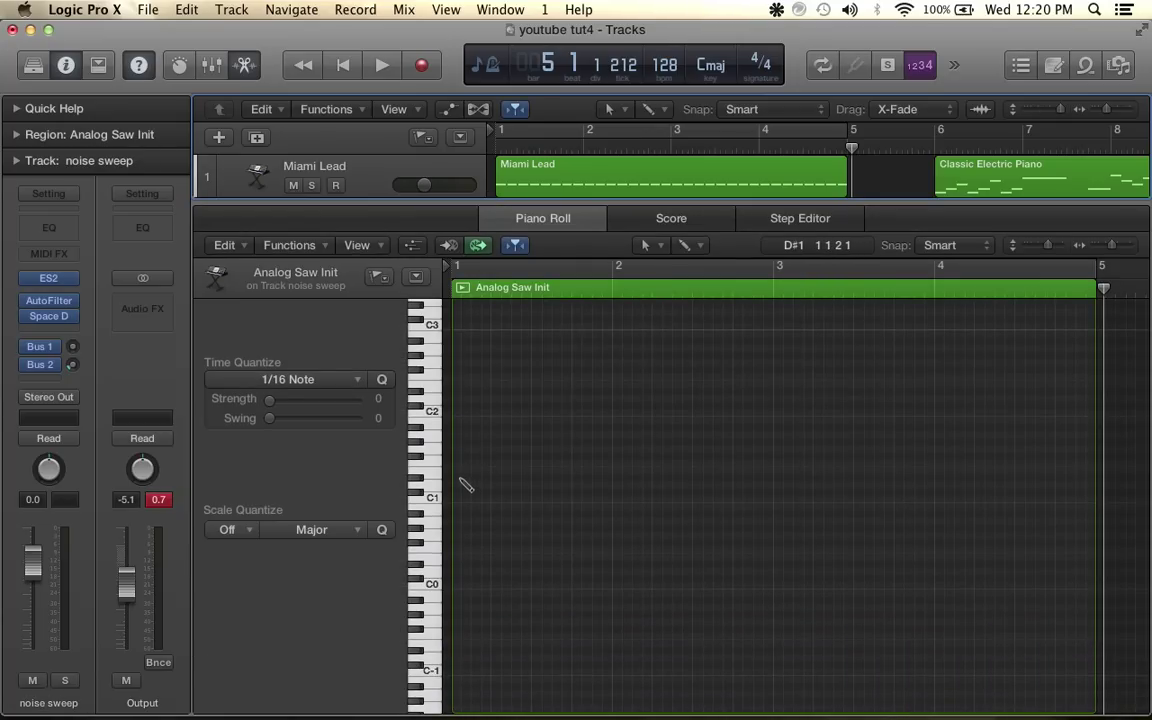
click(462, 480)
click(466, 480)
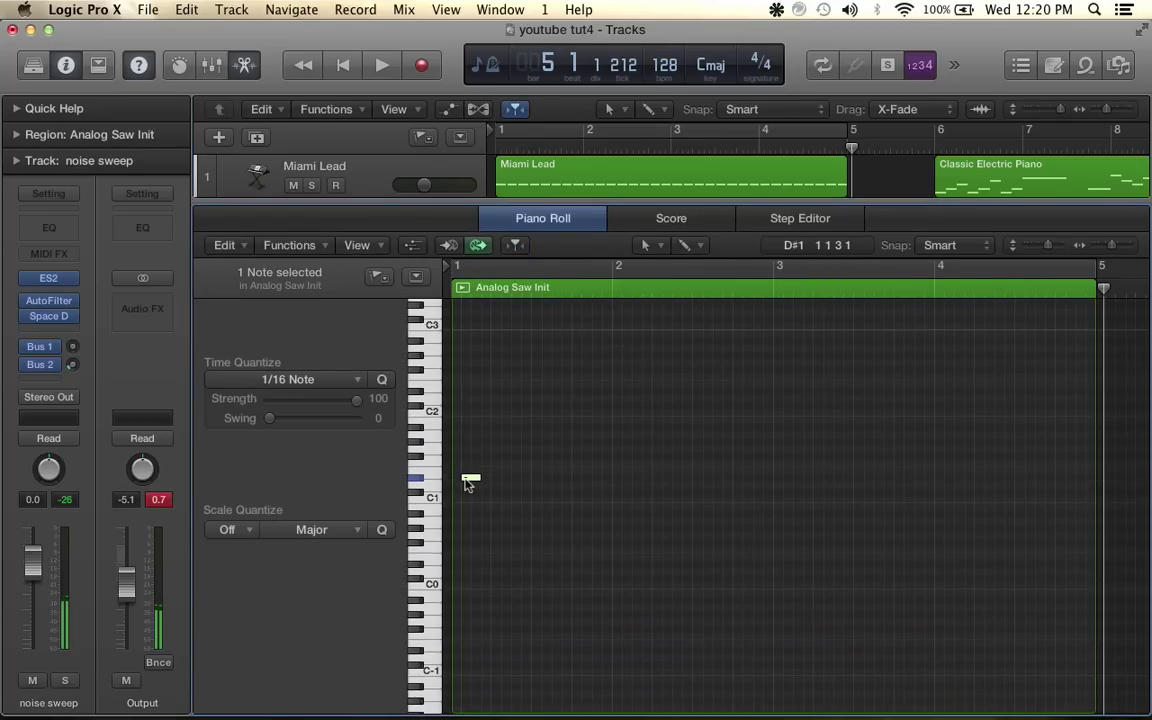
drag(464, 480, 1080, 472)
drag(444, 206, 441, 514)
Show automation and draw a noise sweep AutoFilter cutoff ramp from its minimum at bar 1 up to 100% just before bar 5
click(450, 110)
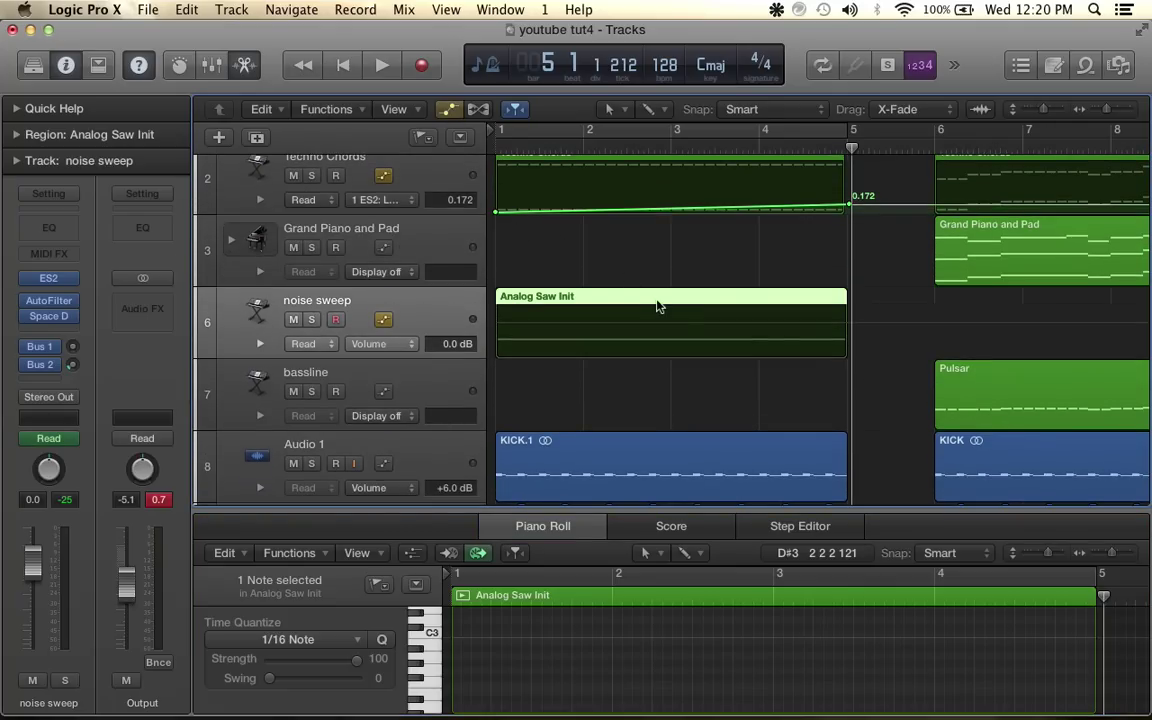
click(403, 348)
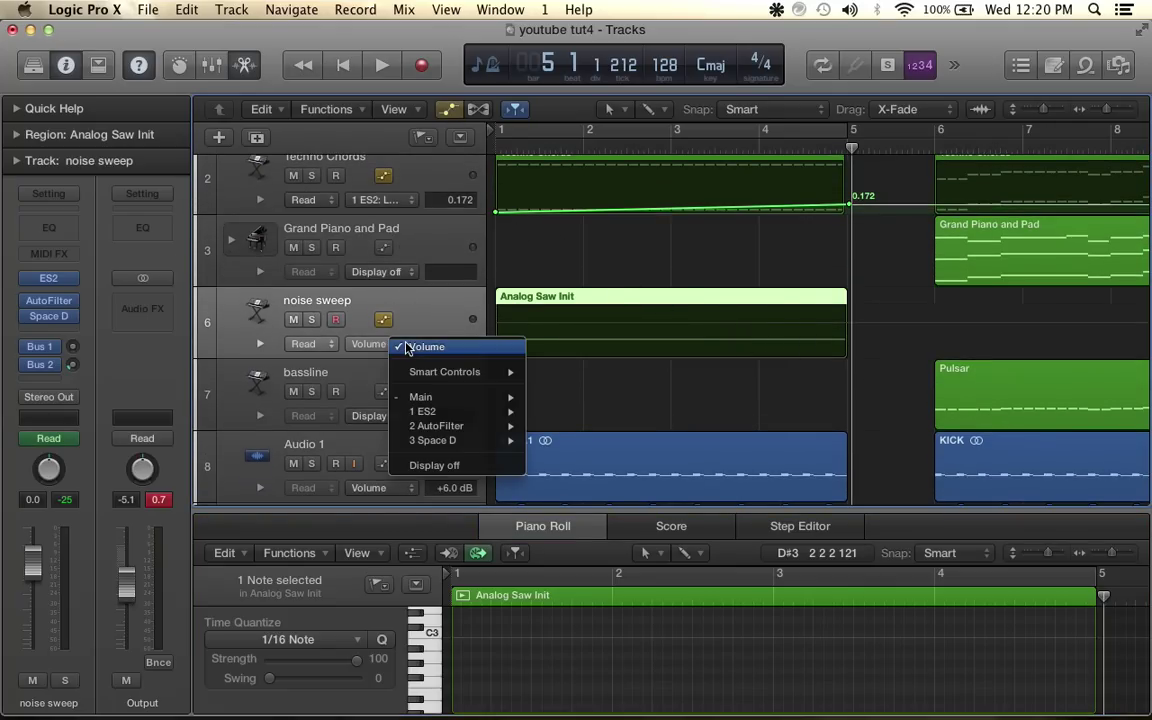
mouse_move(440, 430)
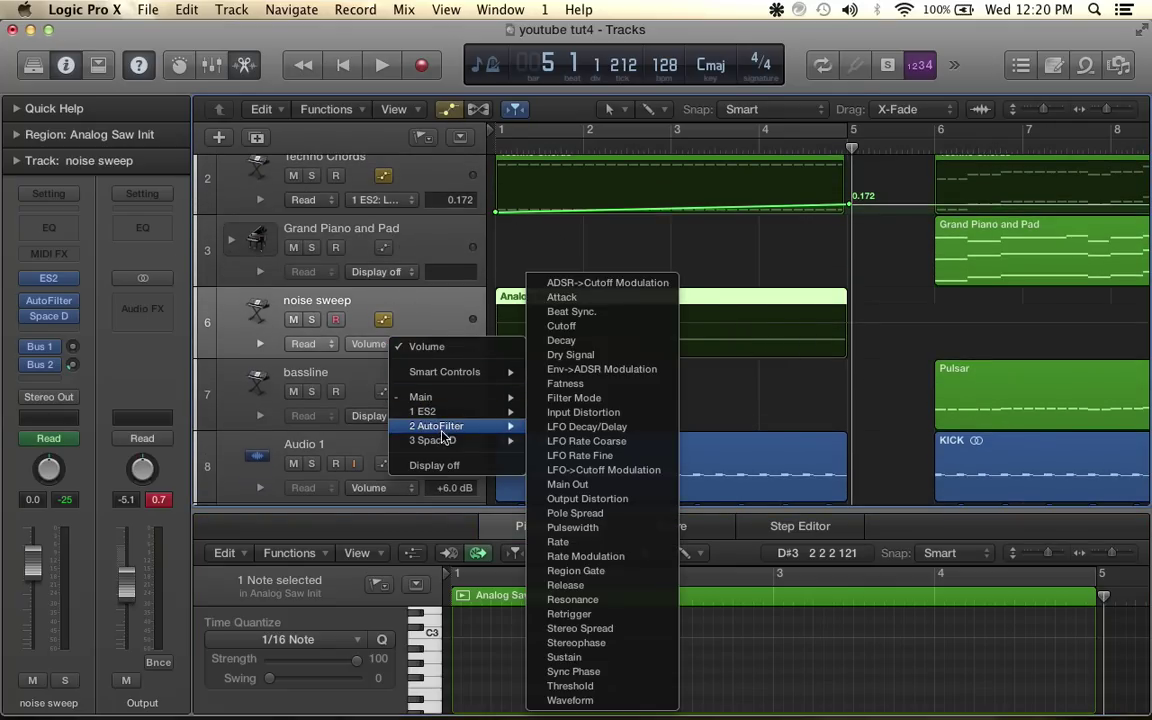
click(564, 327)
click(849, 336)
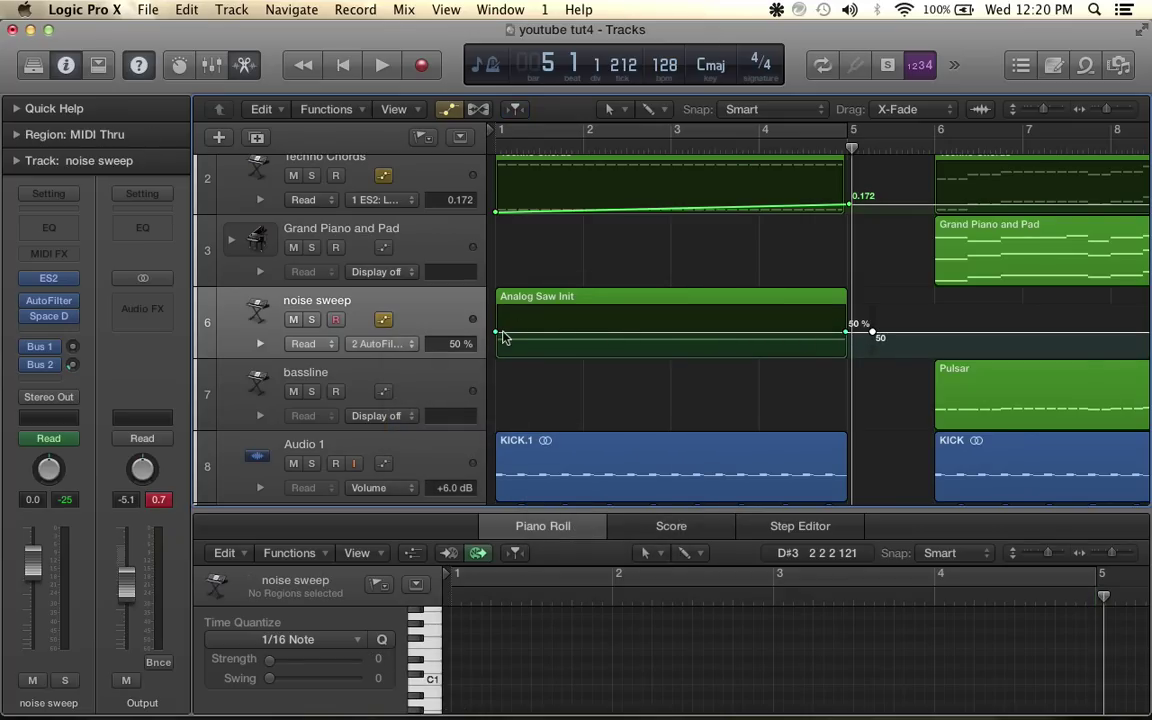
drag(495, 332, 495, 355)
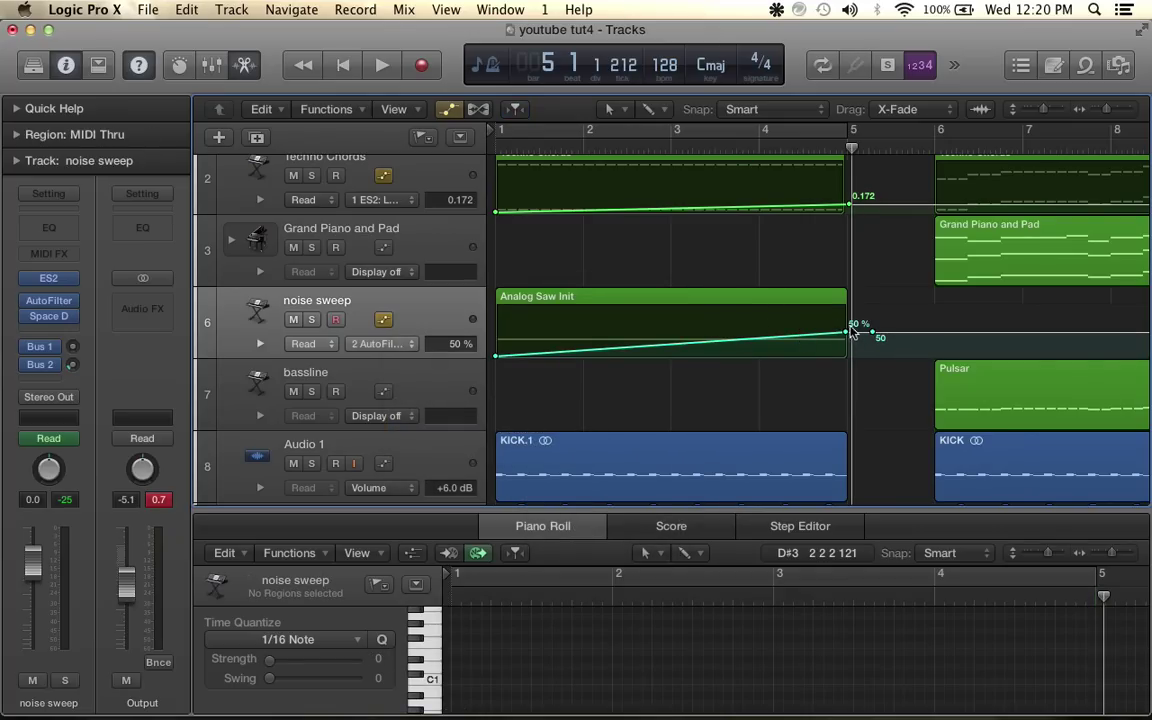
drag(846, 334, 846, 309)
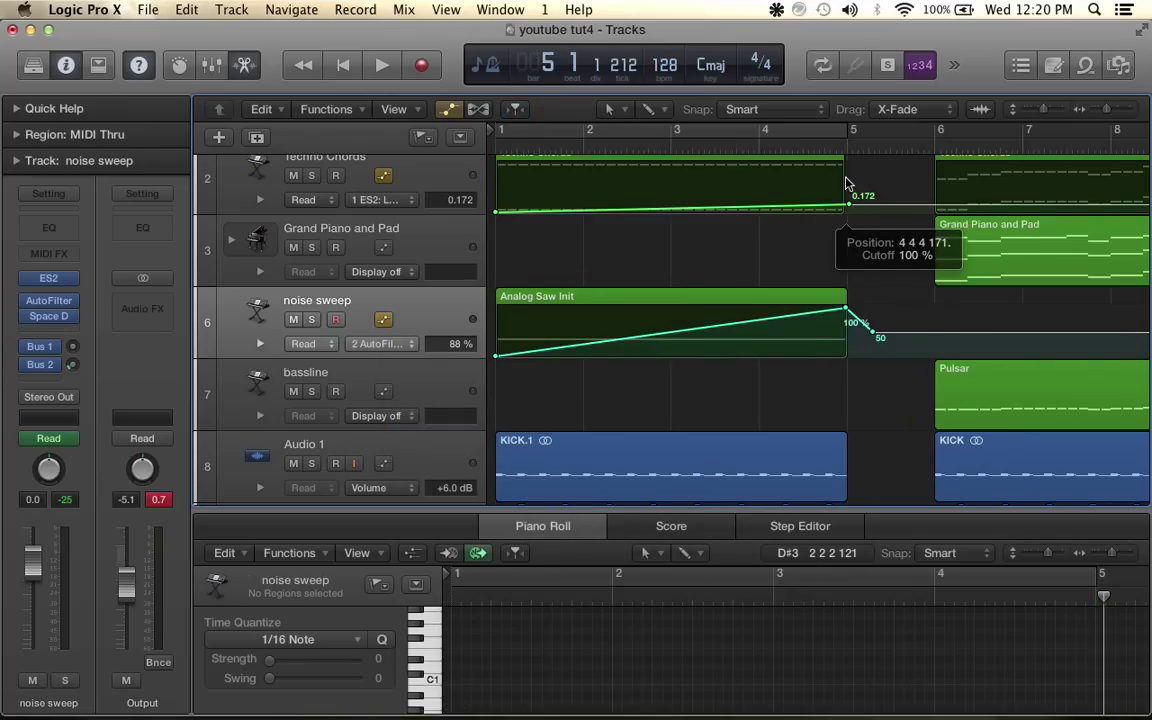
Play the section from the beginning, lower the noise sweep's cutoff peak before bar 5 to about 79%, and stop playback
click(340, 64)
key(space)
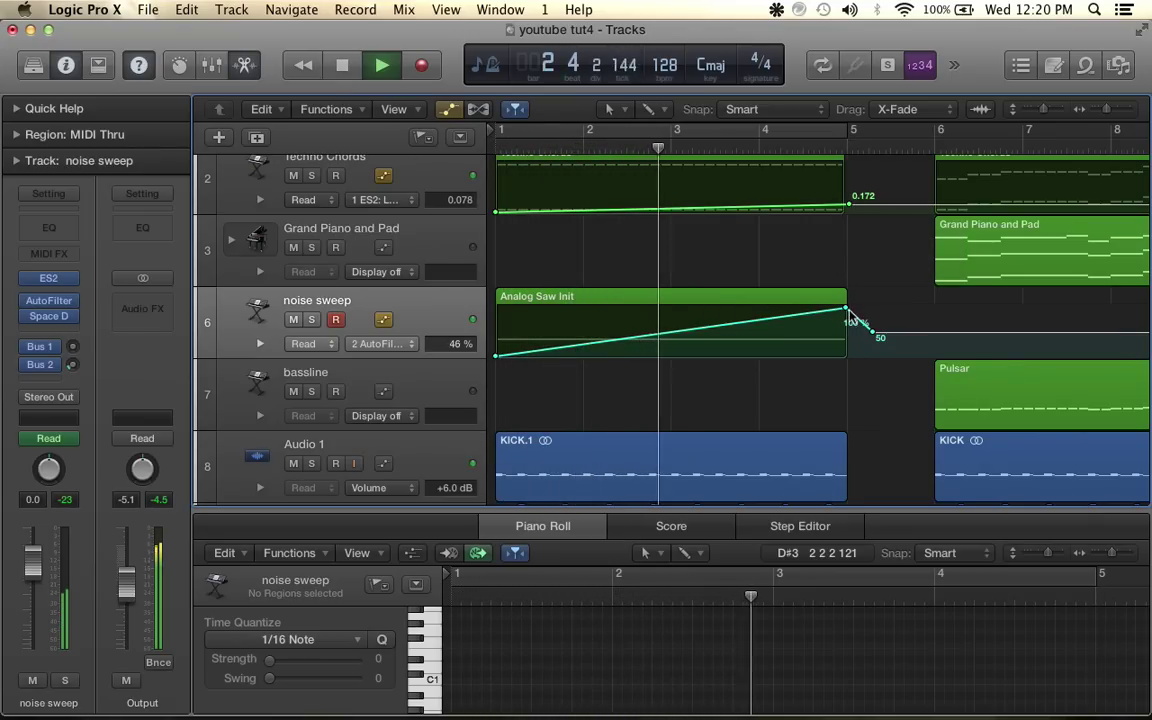
drag(847, 310, 847, 322)
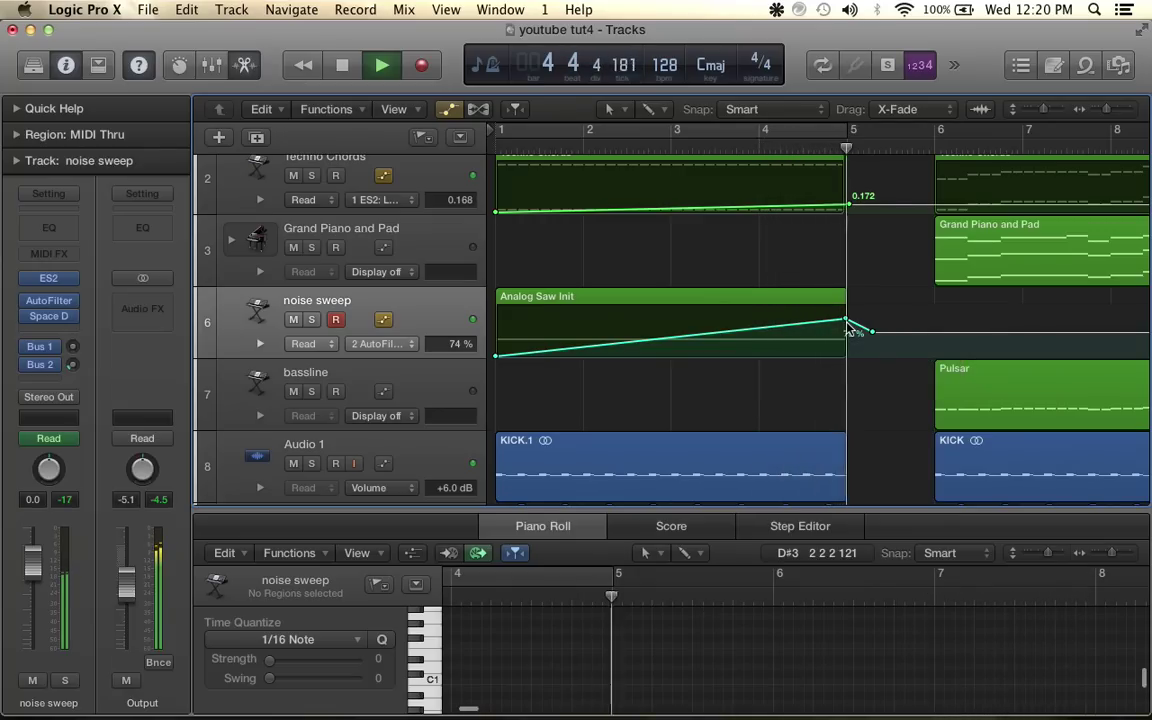
key(space)
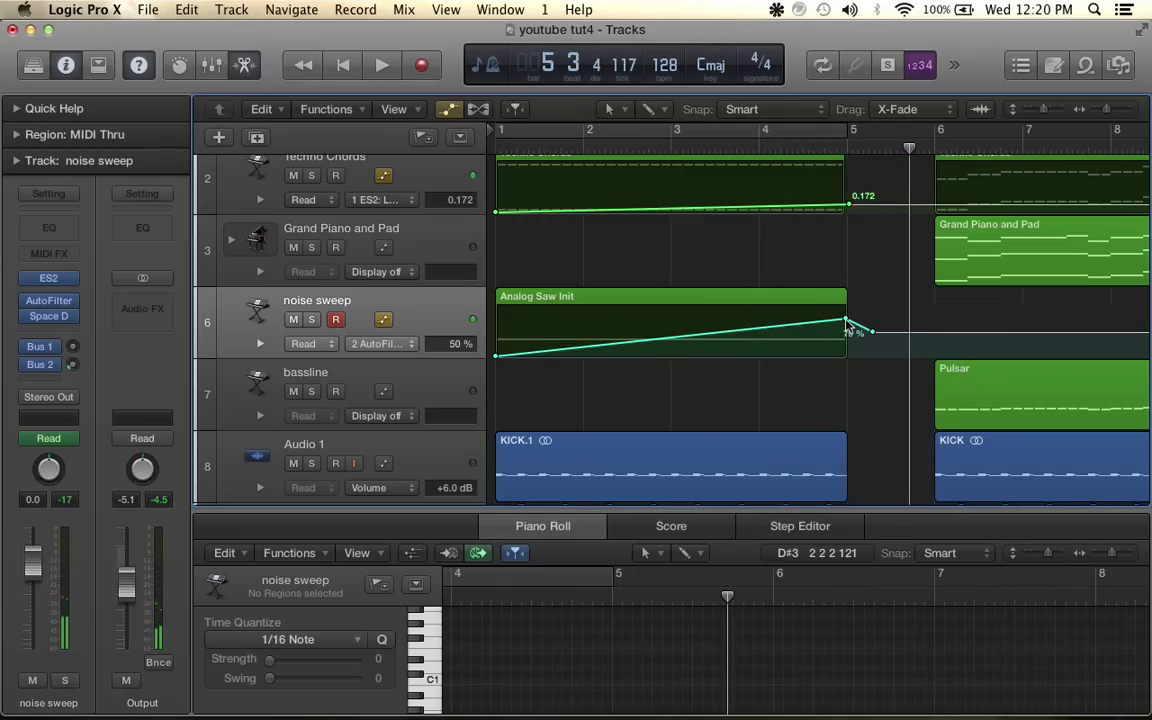
Raise the noise sweep's cutoff peak before bar 5 to 85% and audition the section from the beginning
drag(846, 320, 846, 316)
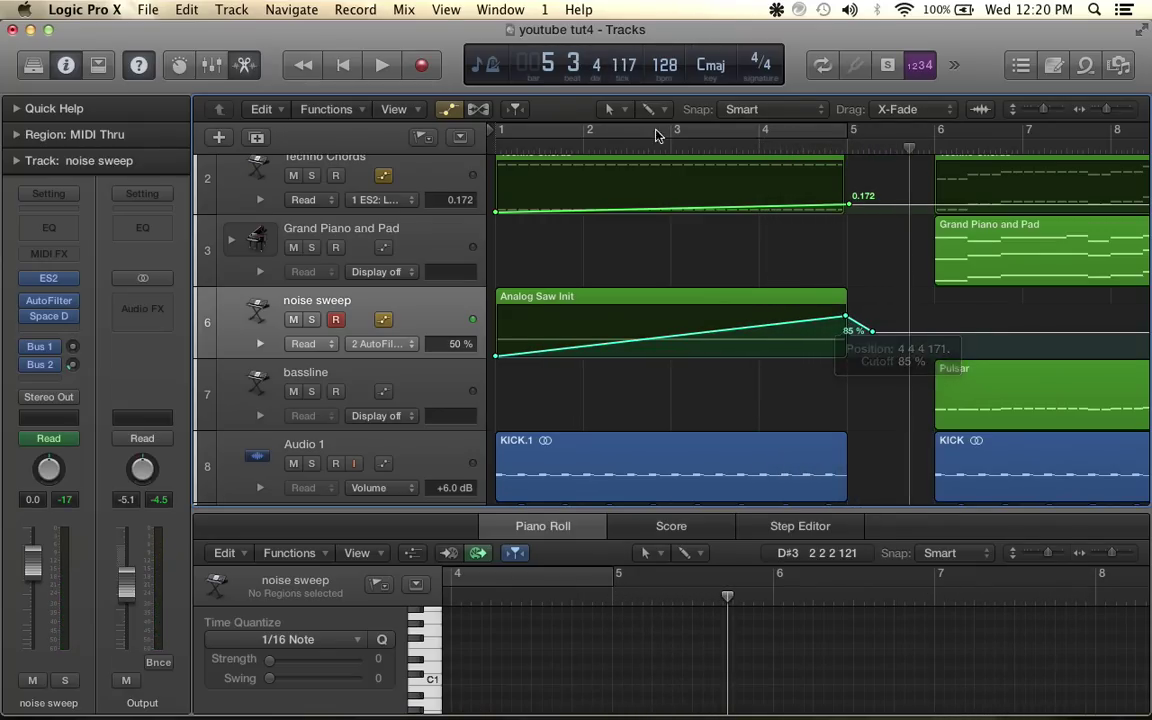
click(338, 65)
key(space)
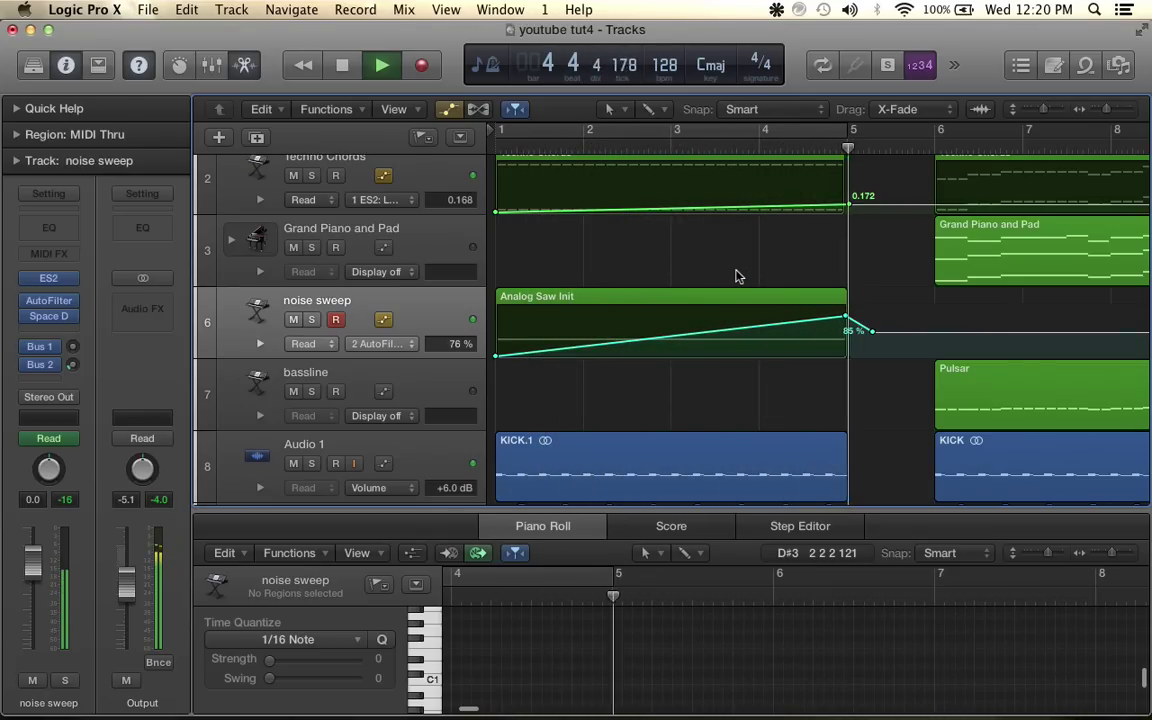
key(space)
Enlarge the piano roll, transpose all Miami Lead notes up an octave to C4, and shrink the editor again
scroll(735, 276, up, 3)
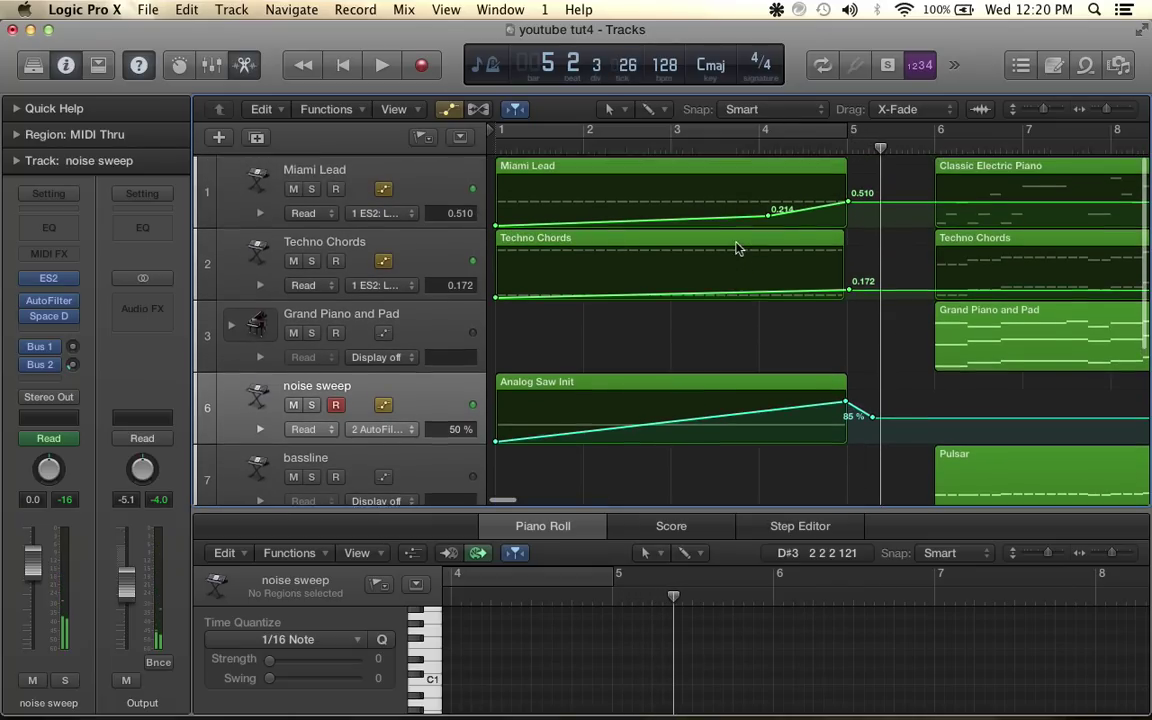
click(660, 162)
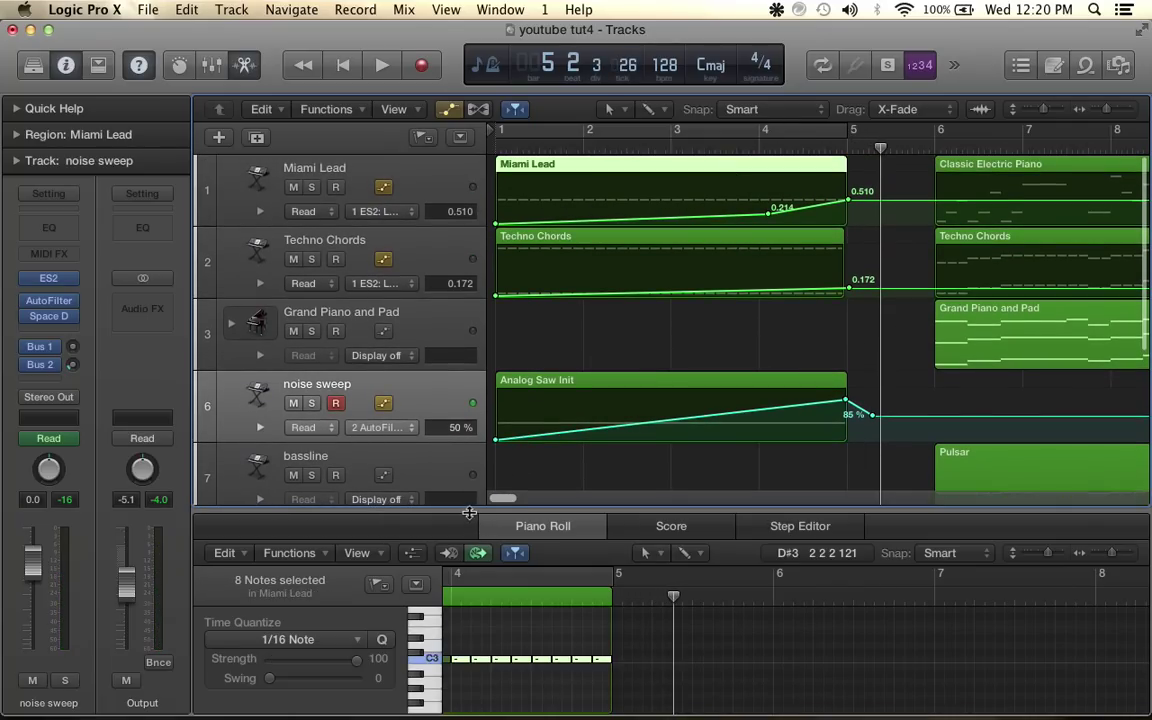
drag(469, 513, 467, 277)
scroll(524, 461, left, 5)
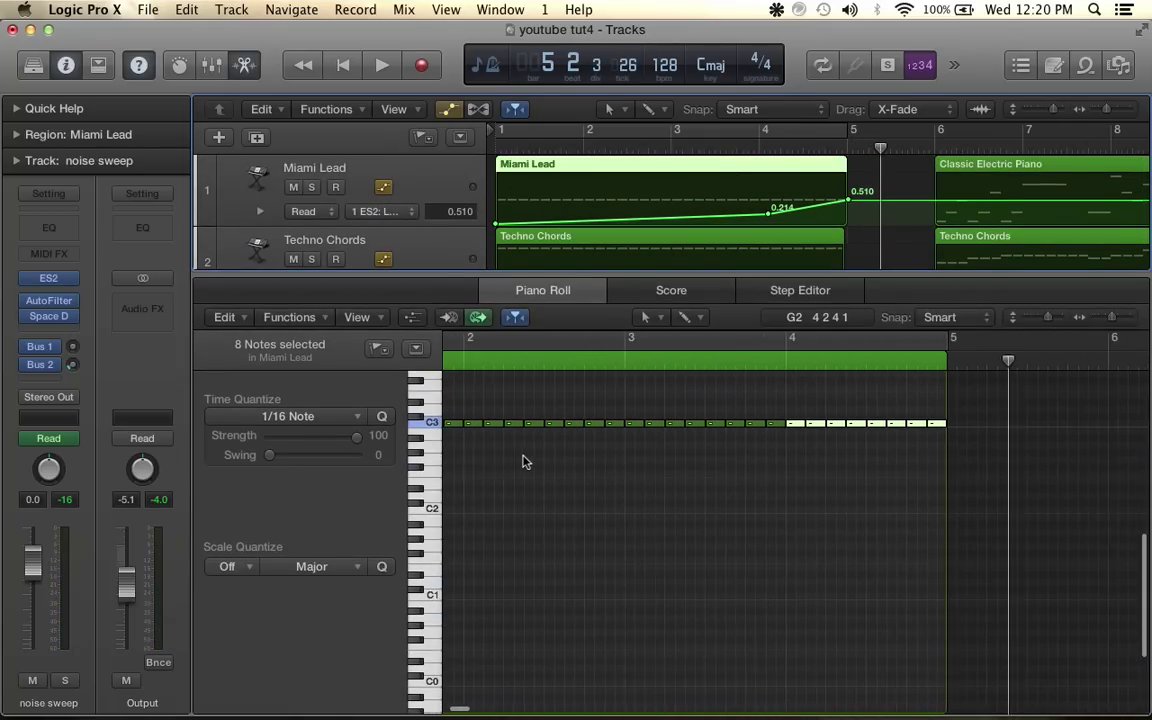
scroll(525, 461, down, 5)
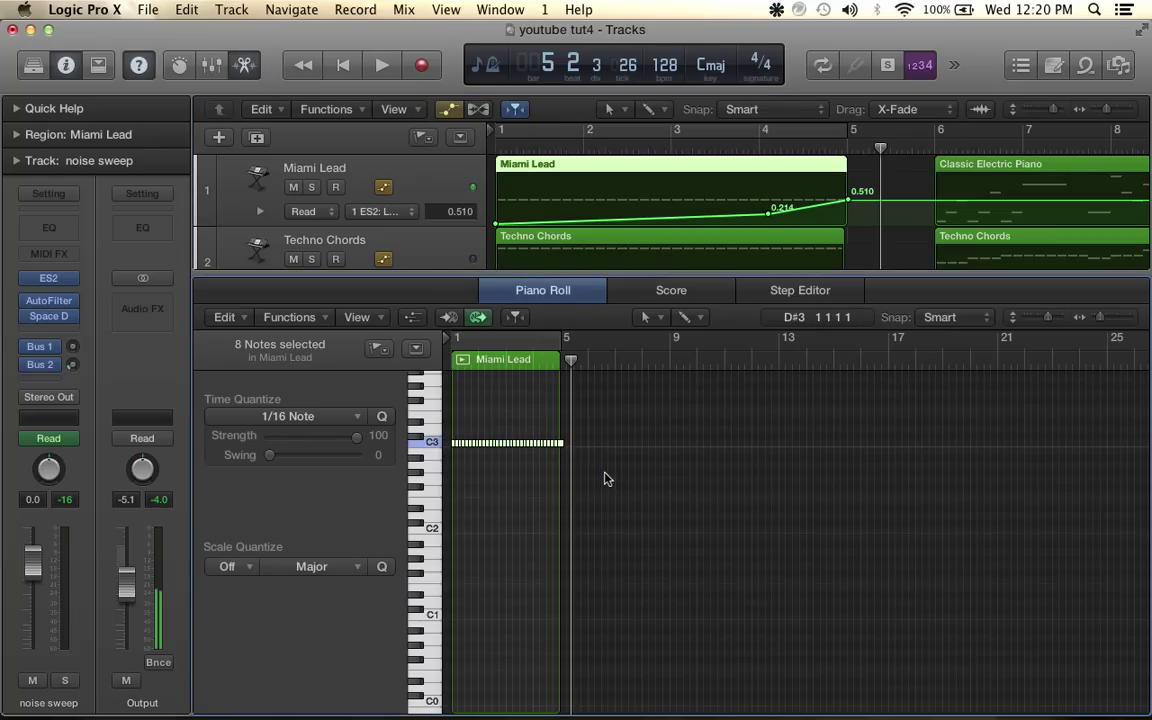
scroll(604, 476, up, 5)
scroll(604, 513, up, 3)
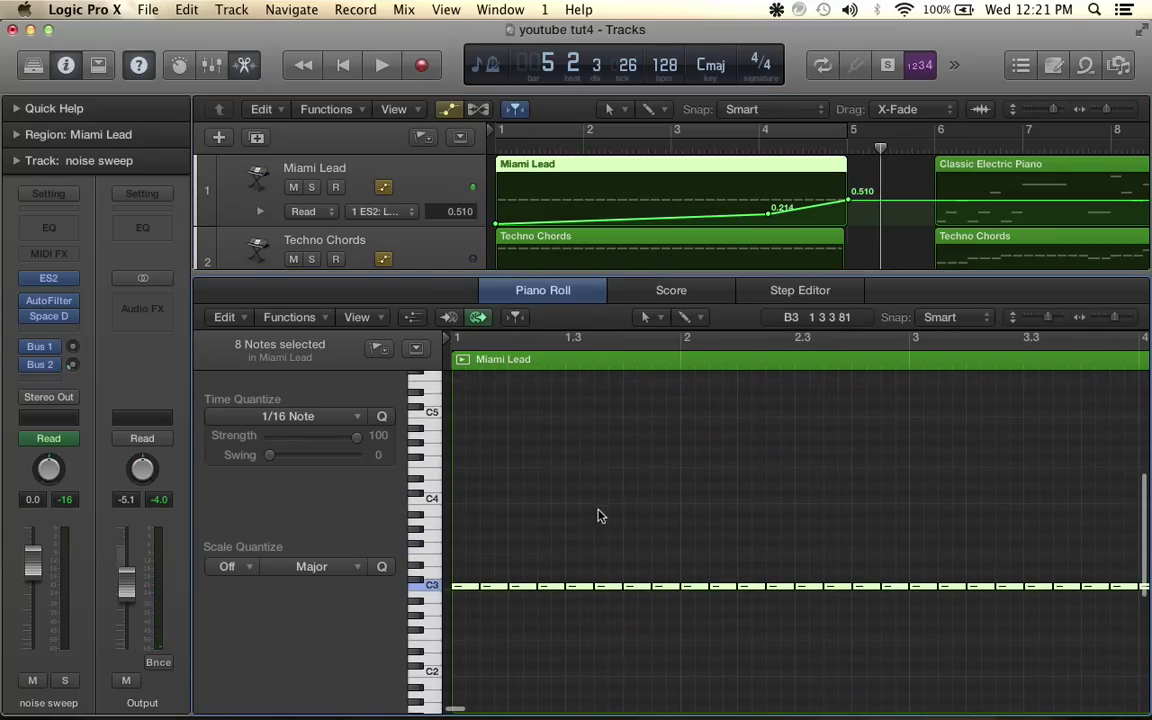
drag(469, 592, 470, 499)
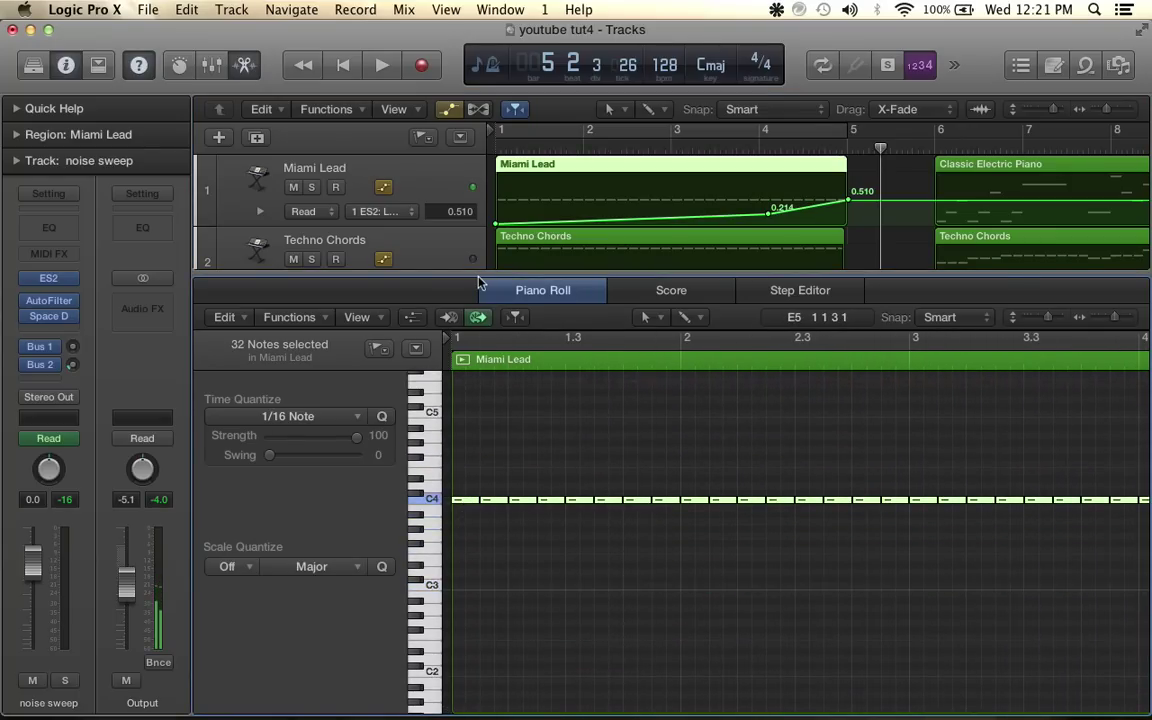
drag(467, 271, 465, 602)
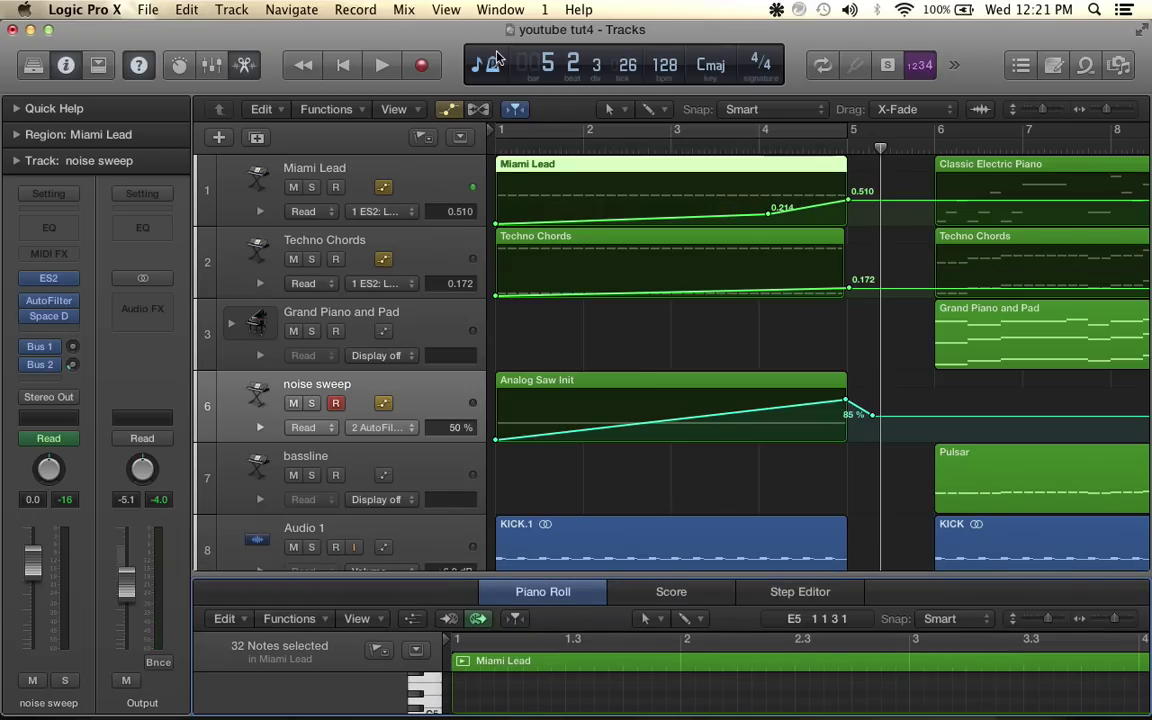
Play the section from the beginning past bar 6 and stop playback
click(342, 68)
key(space)
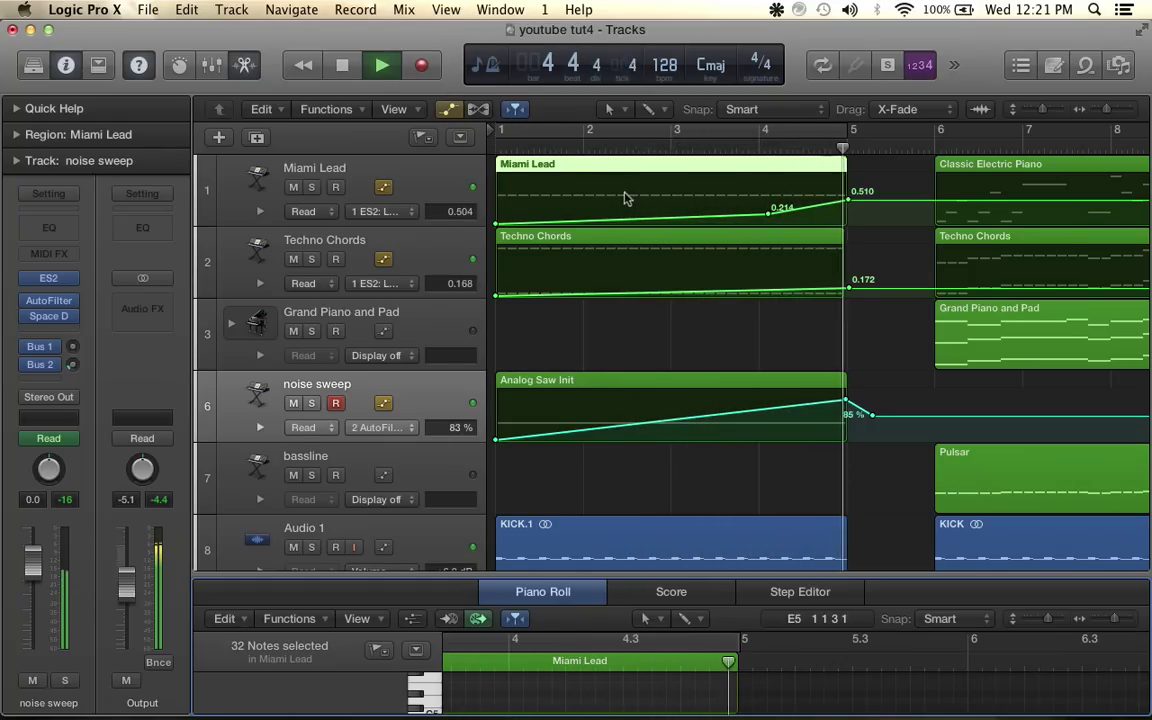
click(515, 110)
scroll(737, 318, right, 3)
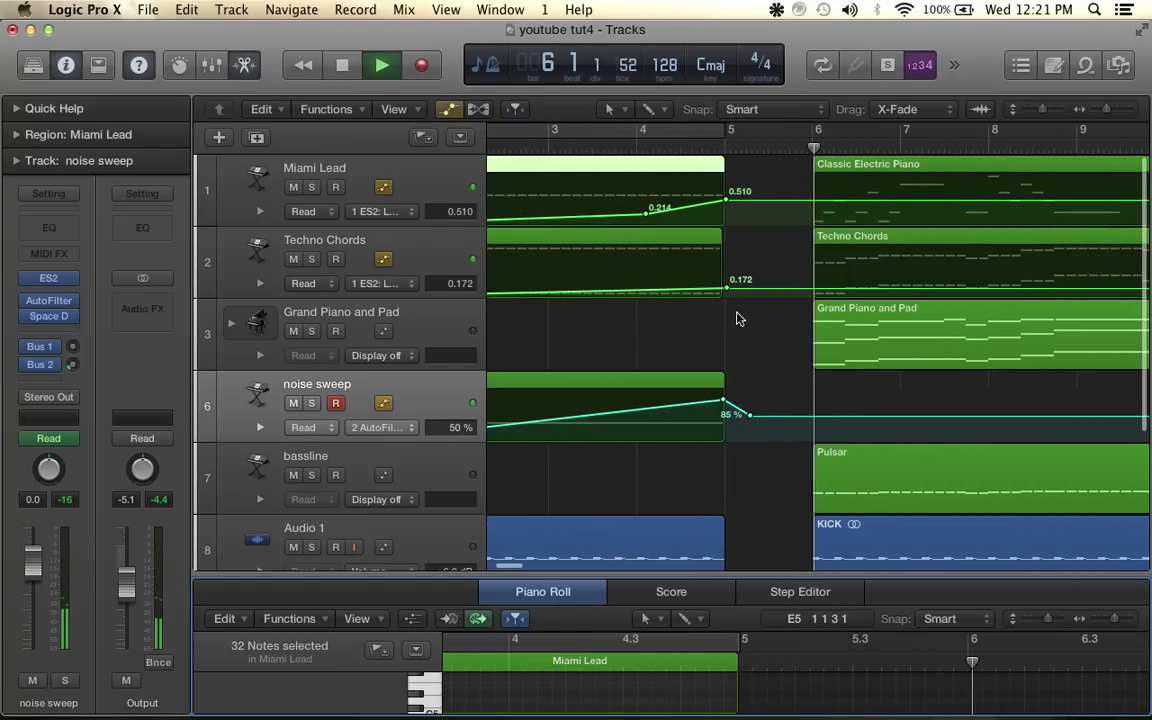
key(space)
Hide automation and move the Audio 1, Audio 2 and Audio 3 drum regions from bar 6 to start at bar 10
key(a)
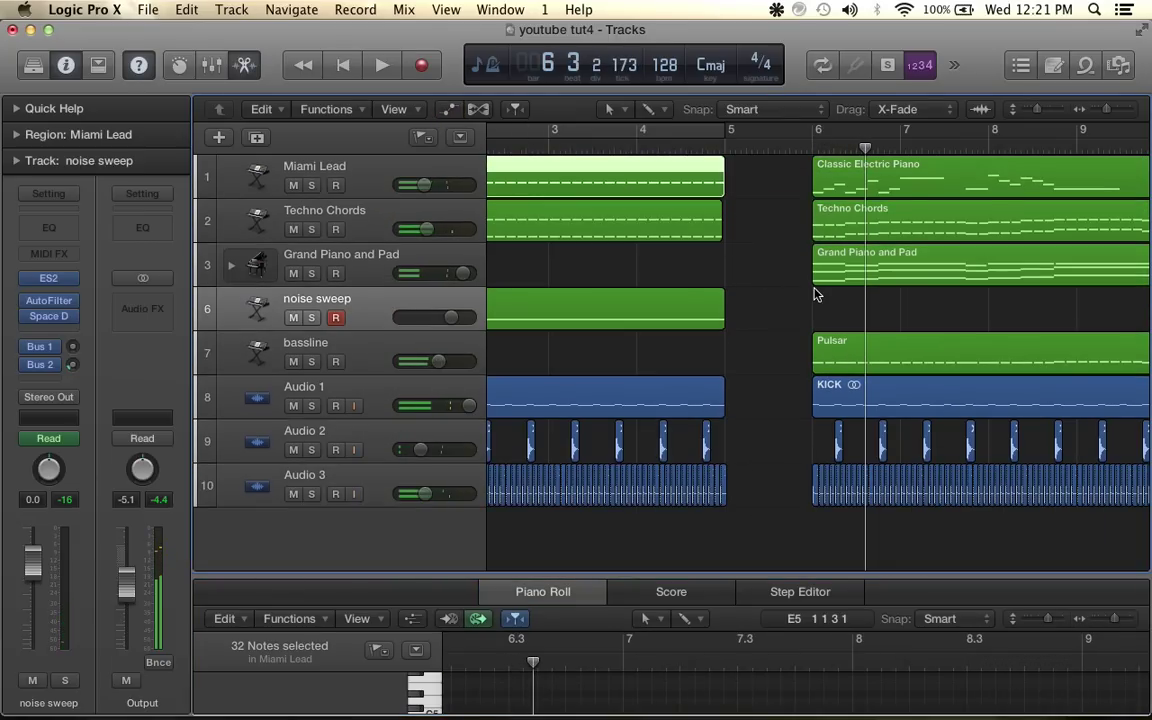
scroll(930, 327, right, 5)
scroll(926, 375, down, 4)
scroll(926, 375, left, 3)
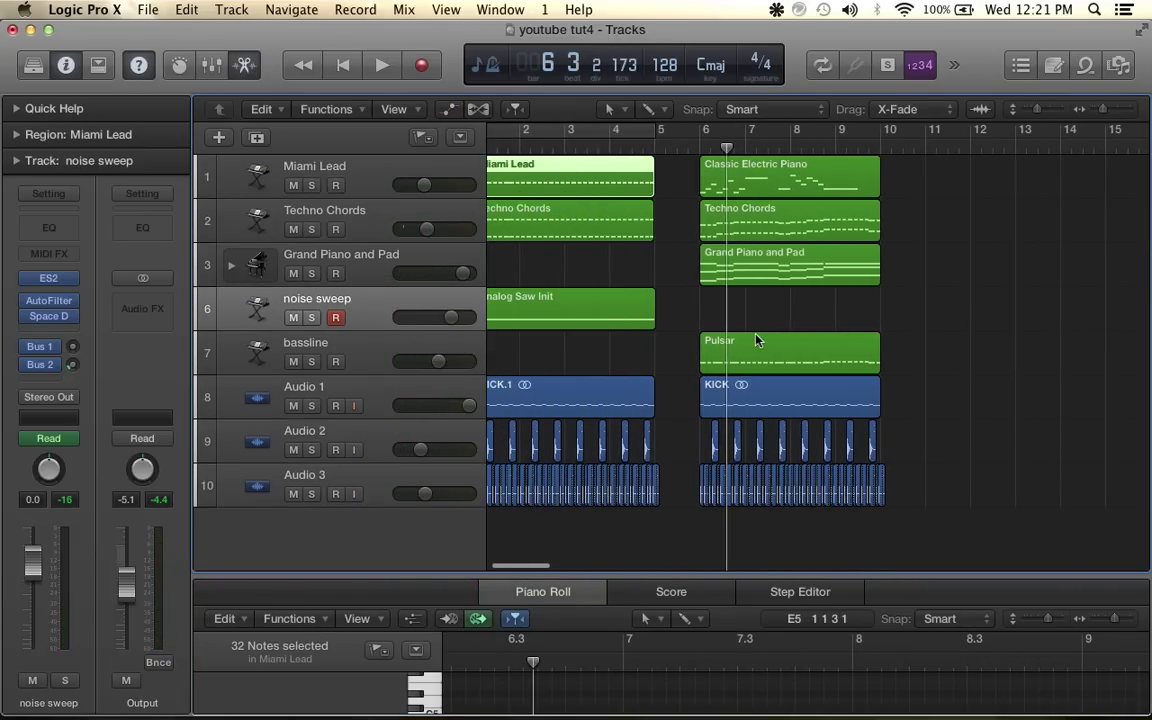
drag(683, 394, 885, 507)
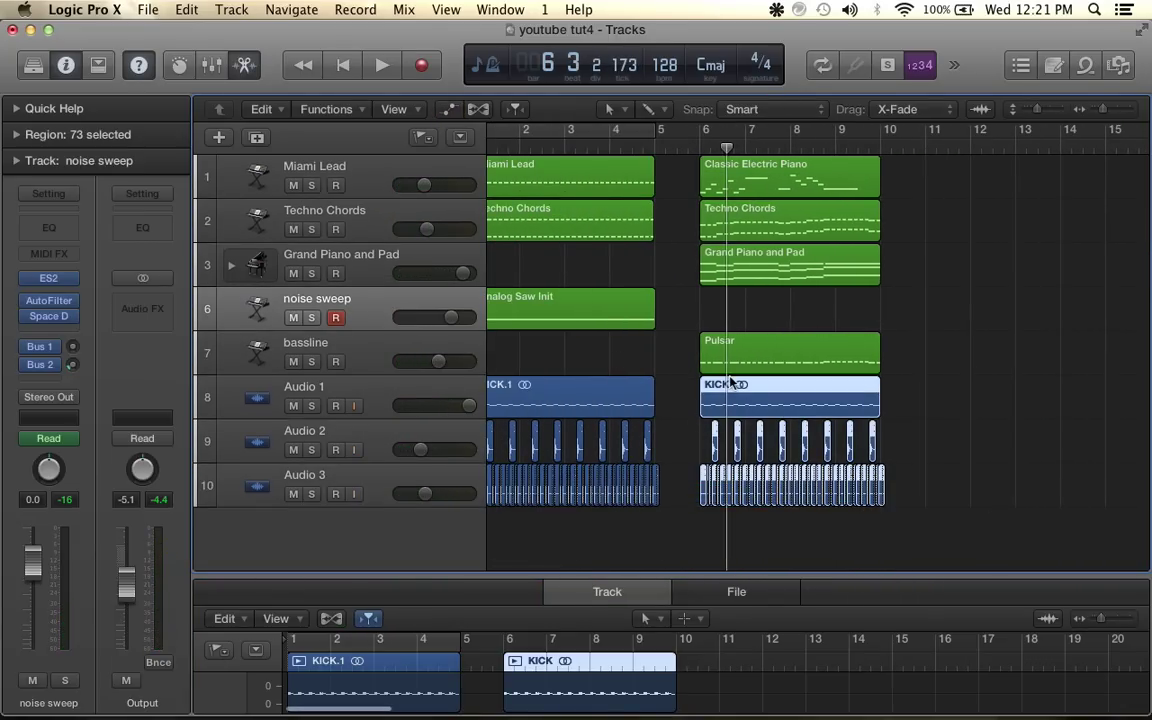
drag(728, 397, 912, 402)
scroll(888, 392, up, 3)
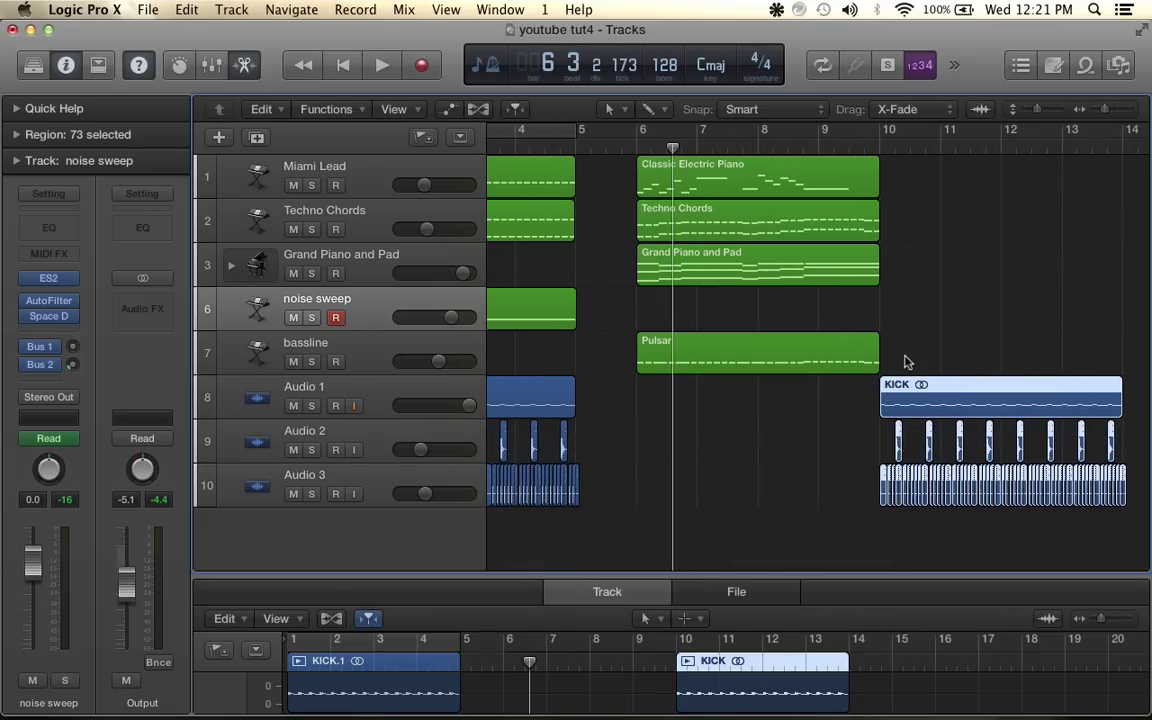
Repeat the four MIDI regions in bars 6 to 10 once as copies starting at bar 10
drag(906, 356, 660, 185)
scroll(757, 259, down, 4)
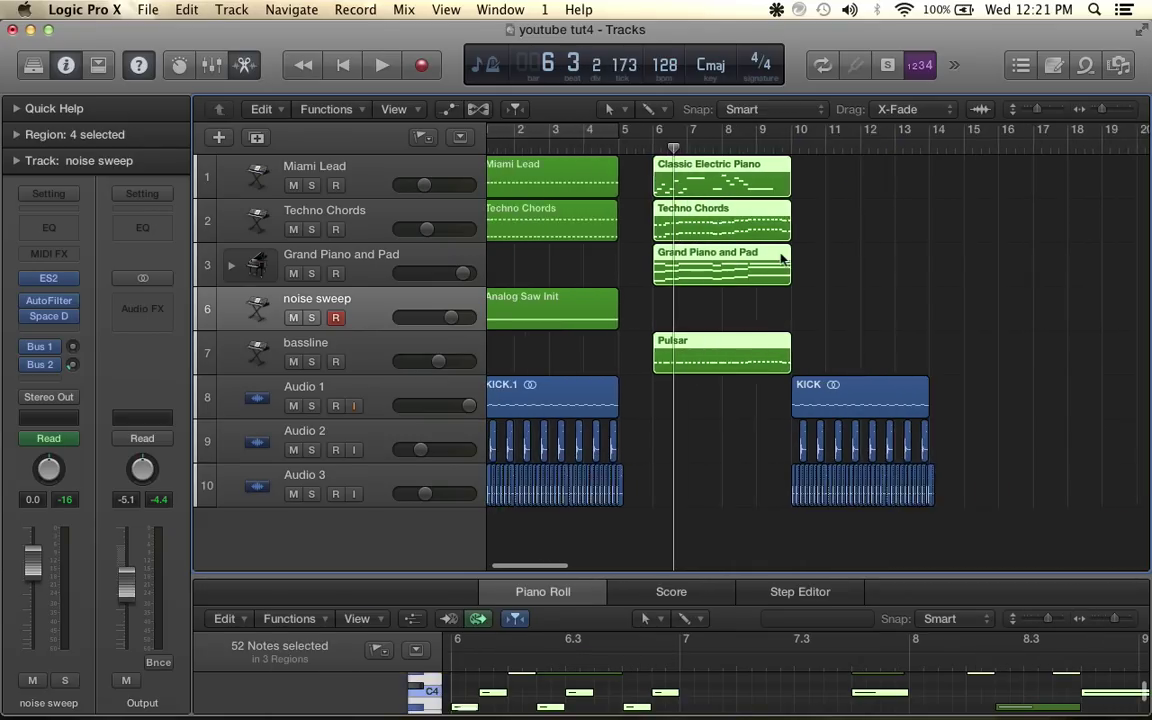
key(super+r)
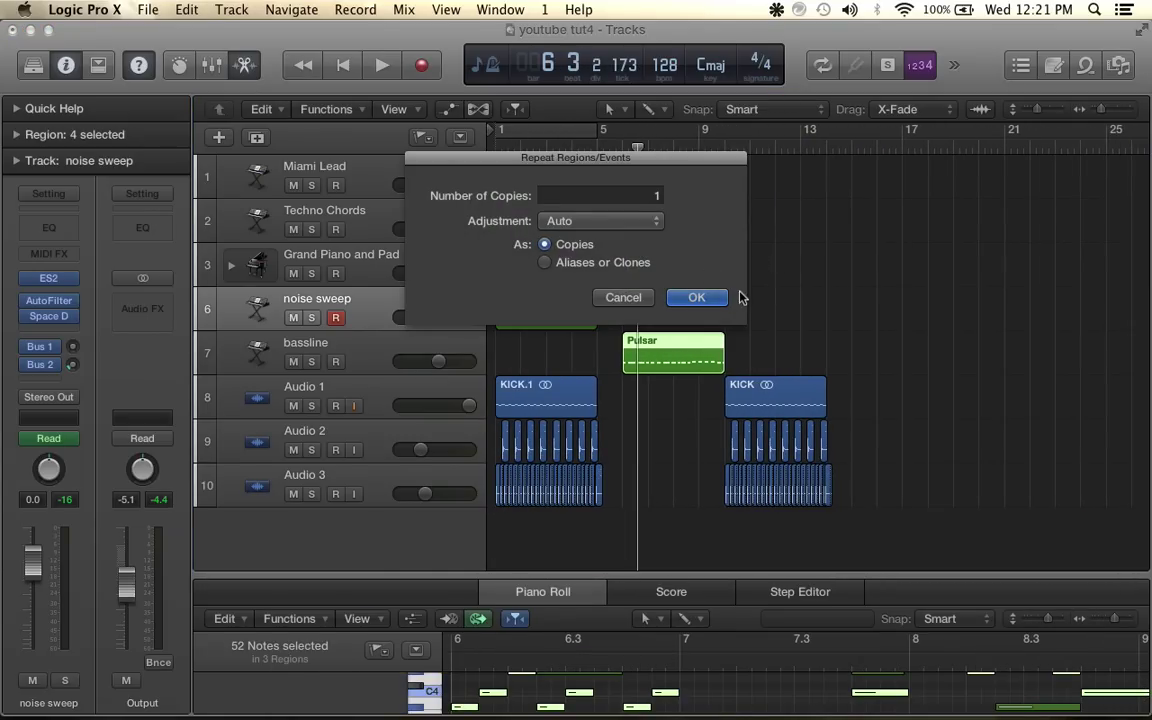
click(697, 297)
click(622, 330)
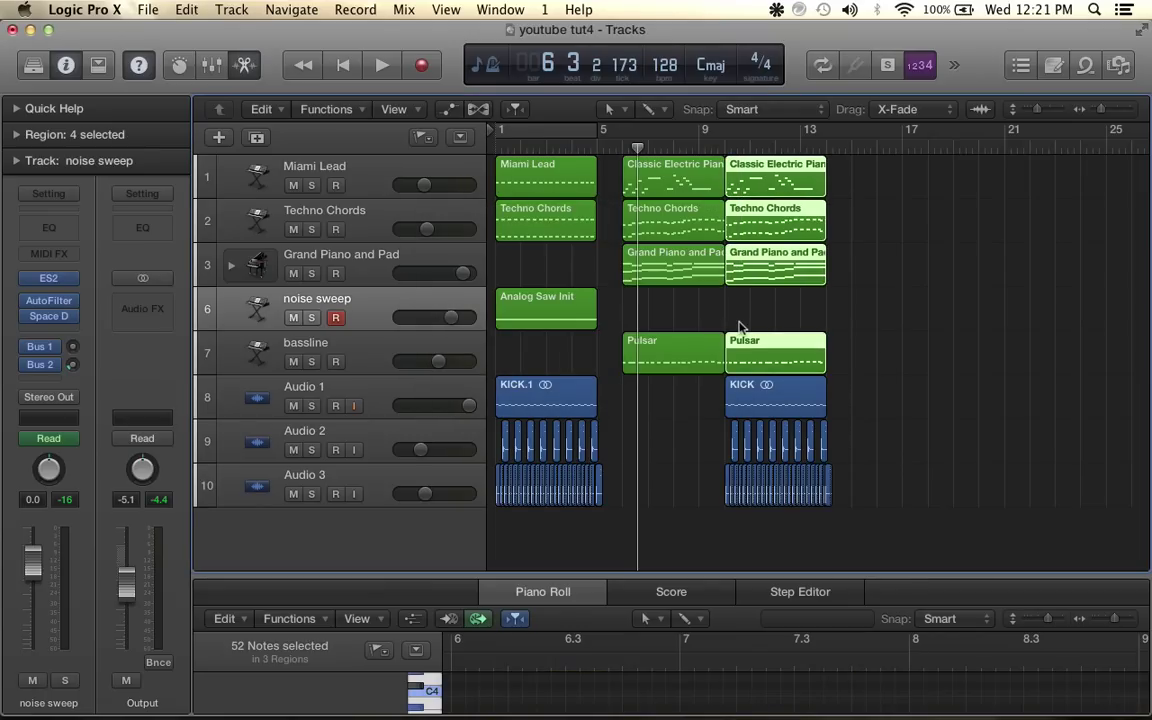
scroll(740, 325, up, 10)
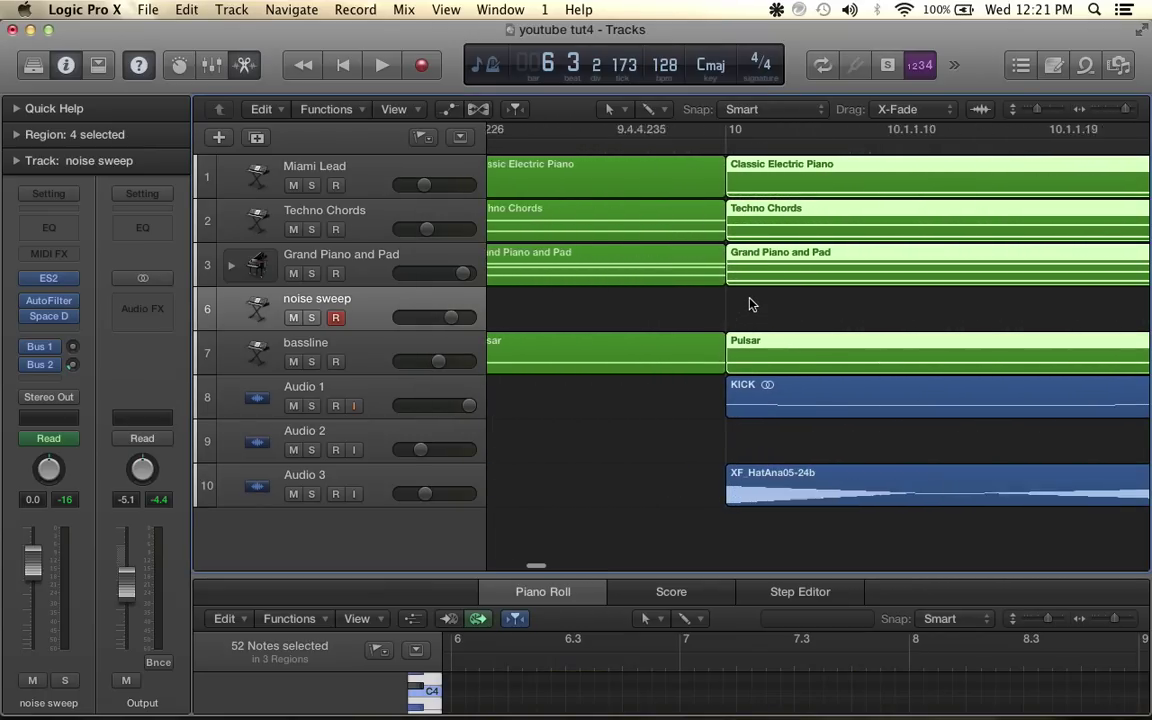
scroll(745, 298, down, 10)
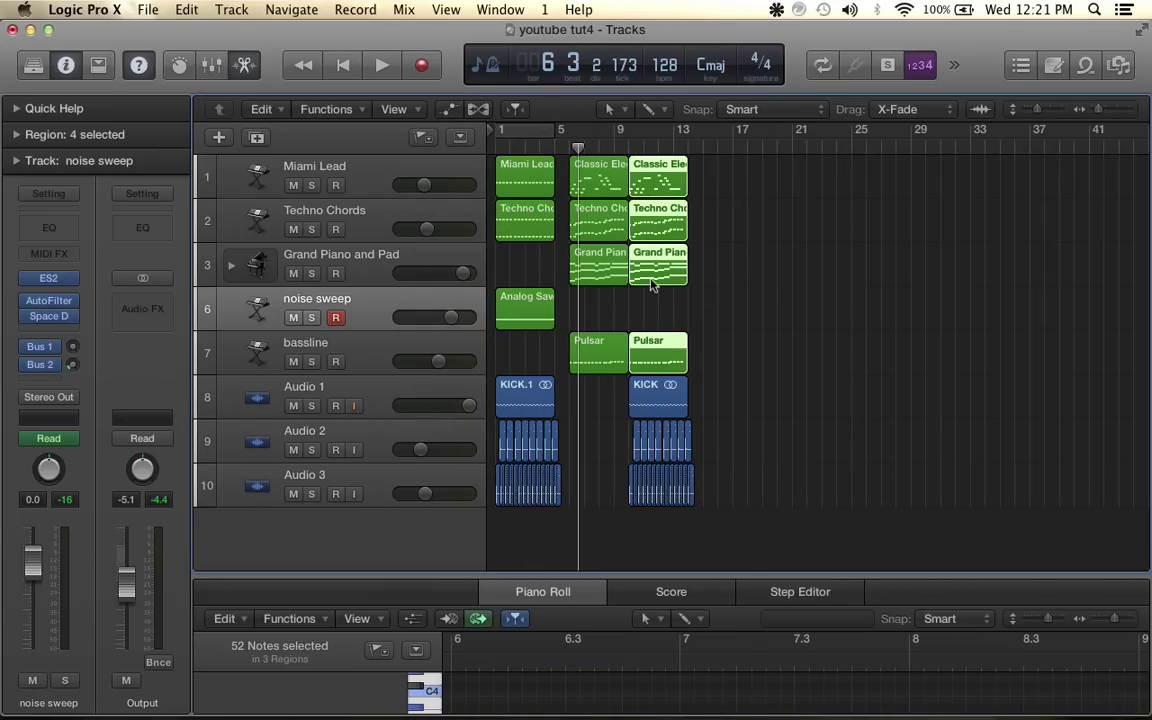
Select the four original MIDI regions at bar 6 and play the arrangement from the beginning
drag(603, 375, 598, 172)
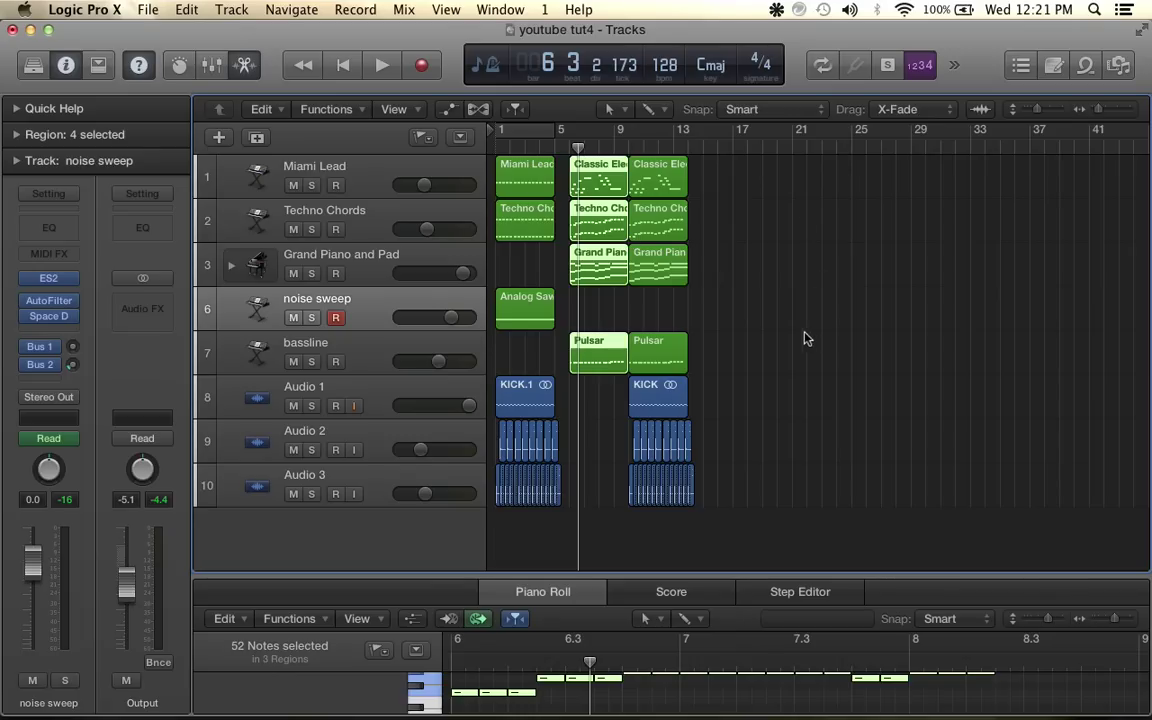
scroll(720, 346, up, 6)
scroll(822, 387, down, 6)
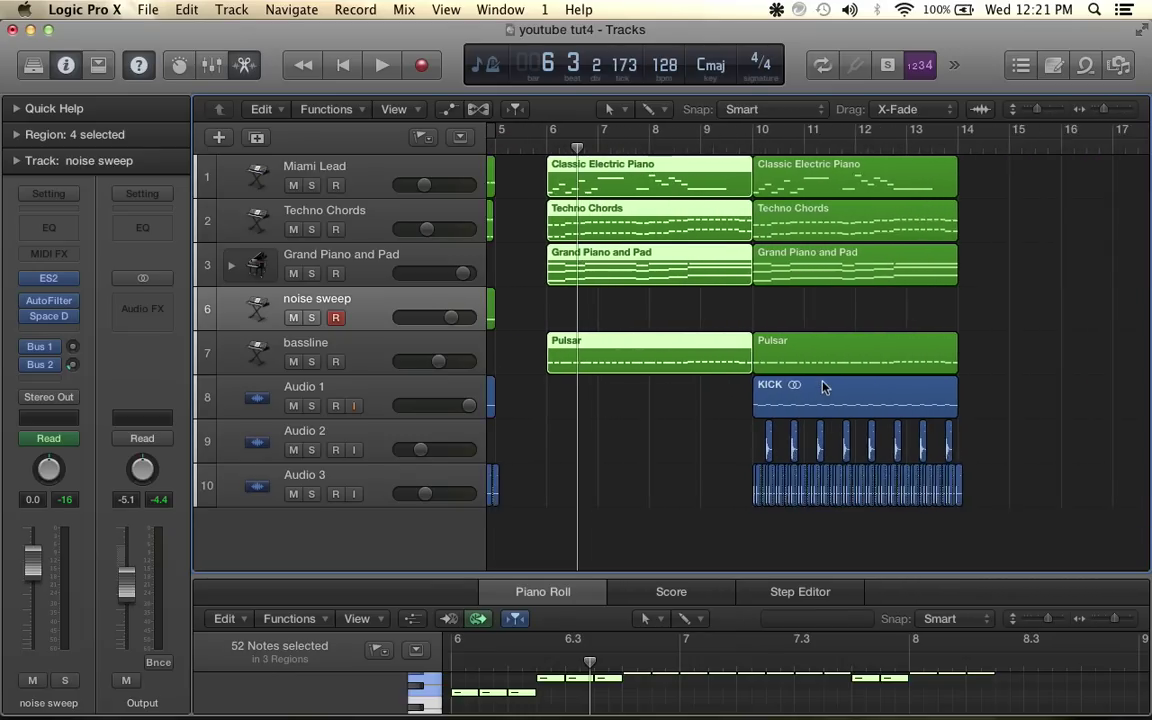
click(345, 66)
key(space)
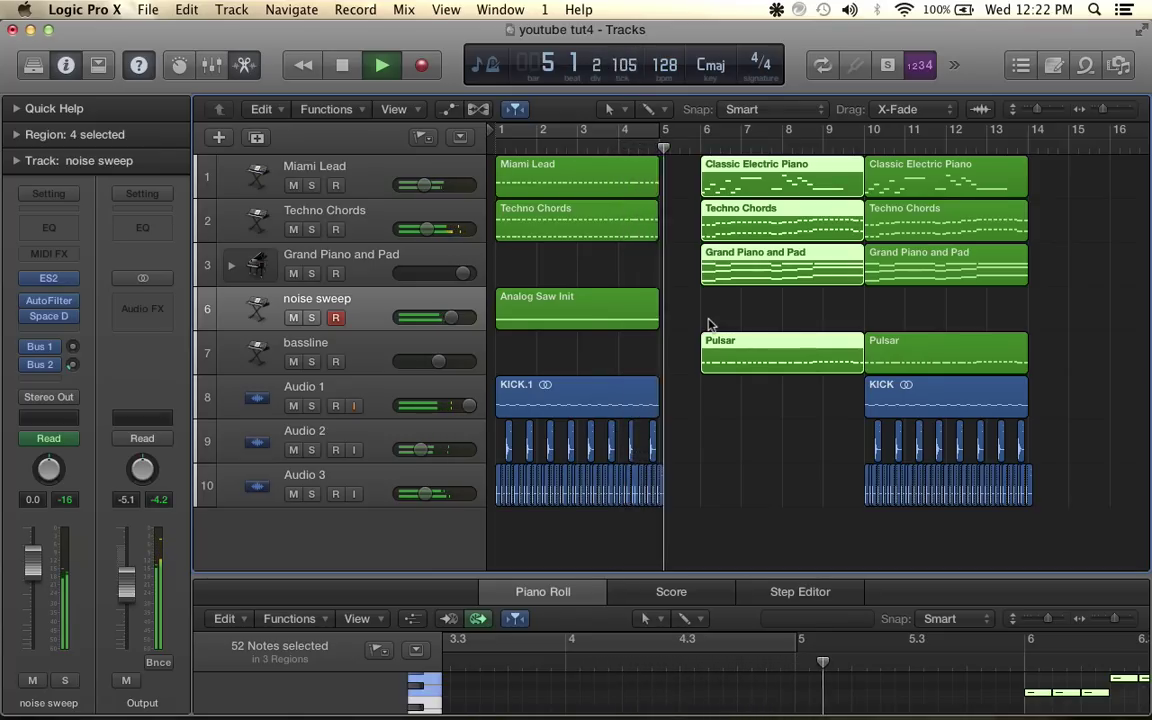
Delete the bassline's Pulsar region in bars 6 to 10 and stop playback
click(715, 385)
click(718, 350)
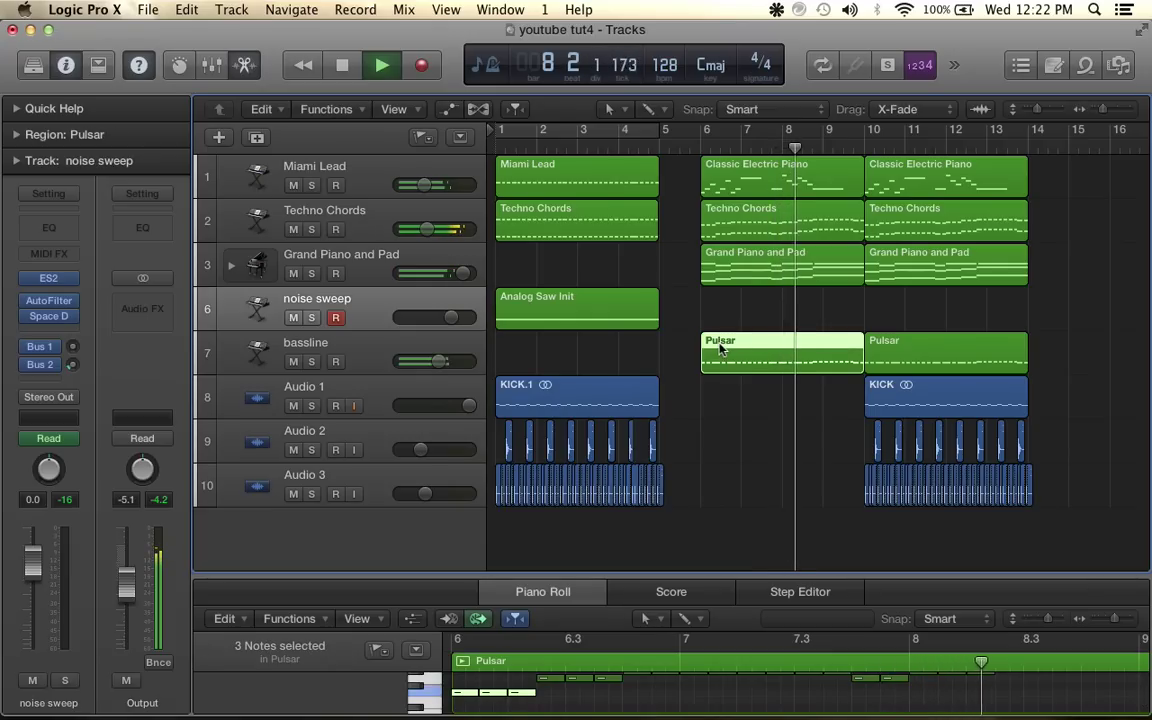
key(Delete)
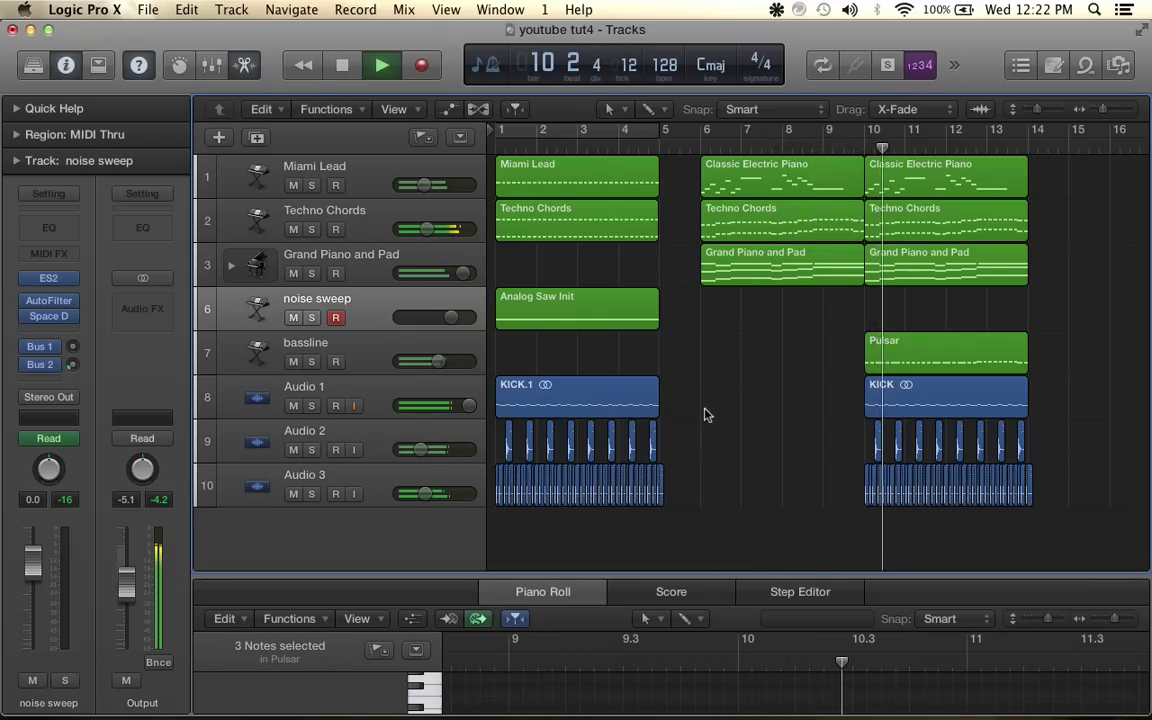
scroll(757, 427, right, 5)
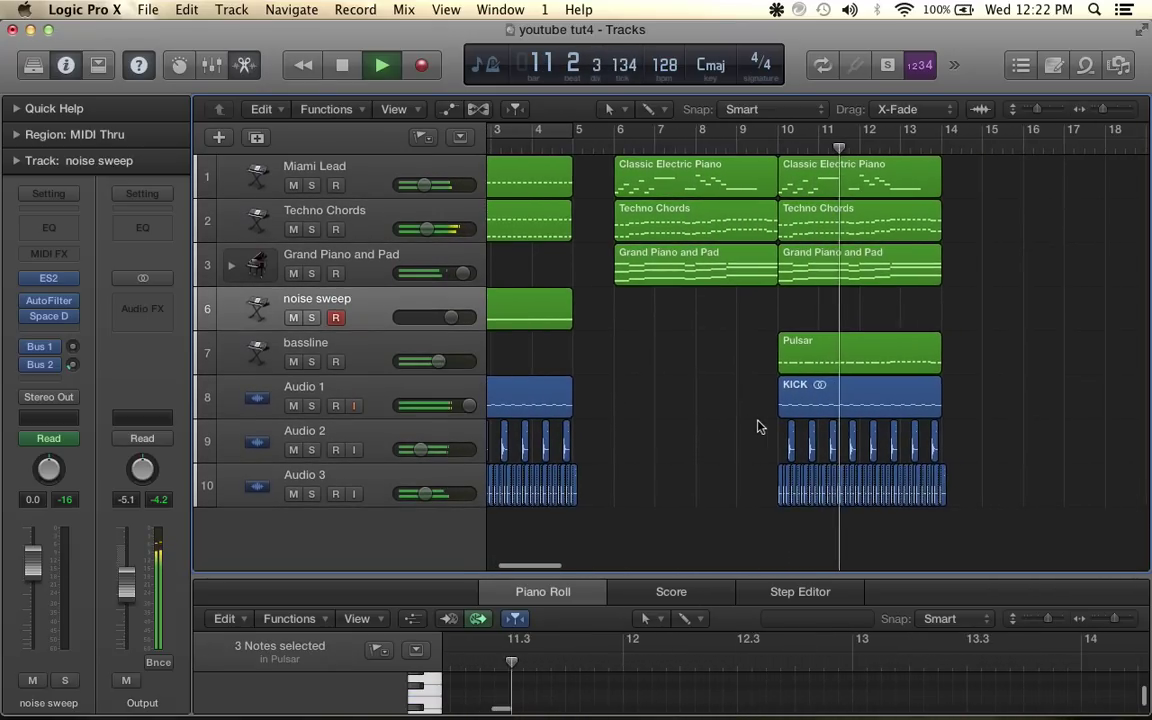
key(space)
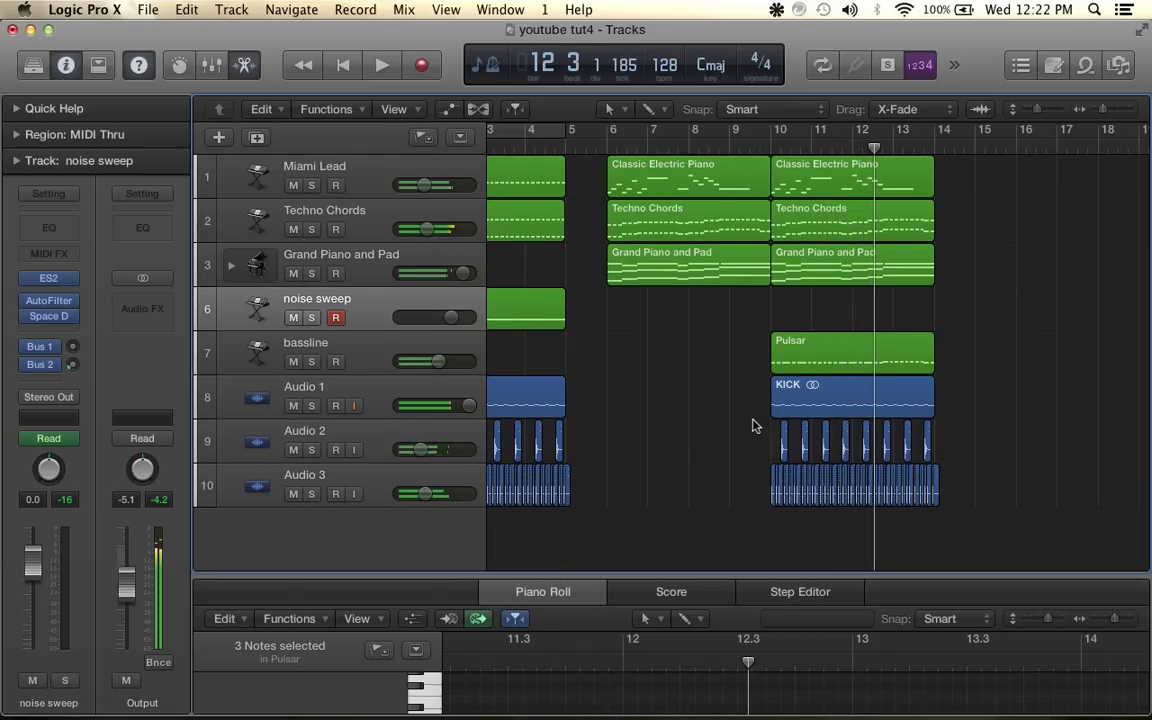
click(698, 221)
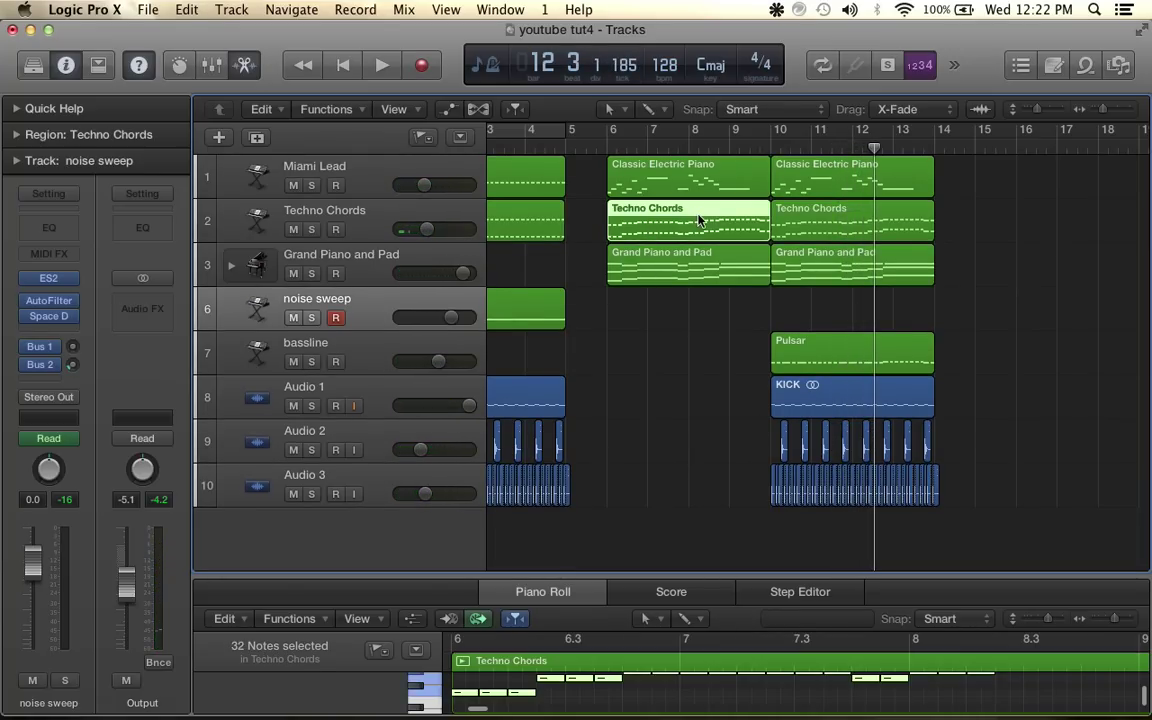
key(super+Right)
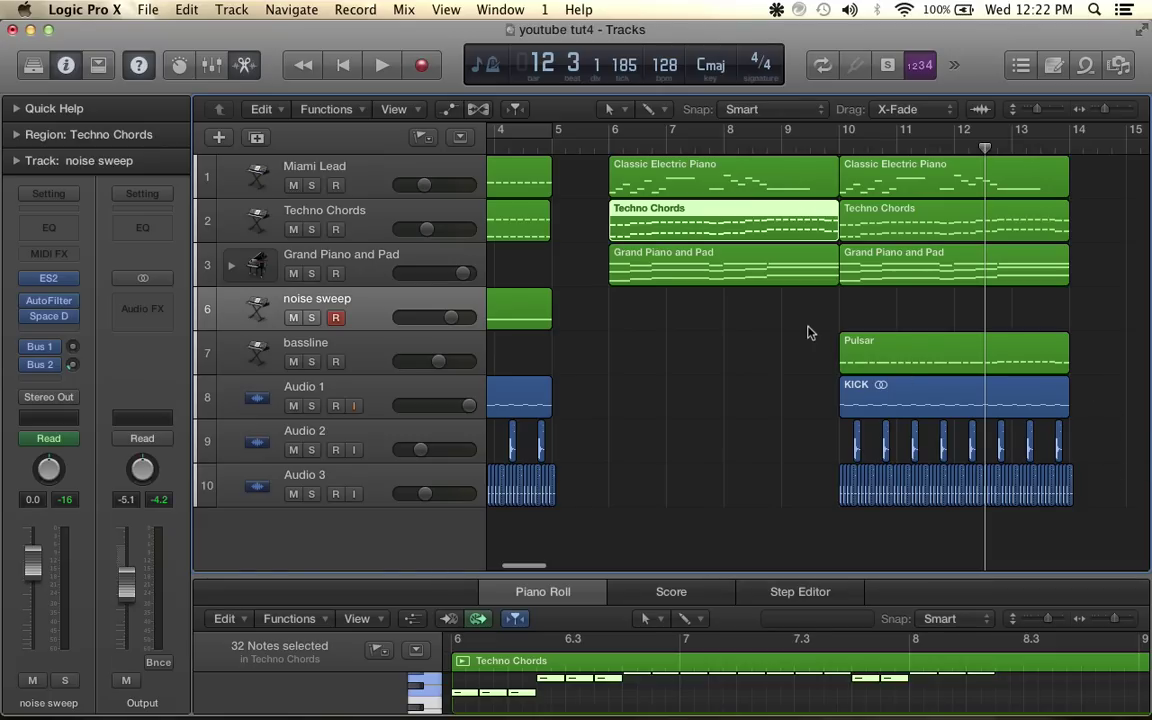
key(super+Left)
key(super+Left)
key(super+Left)
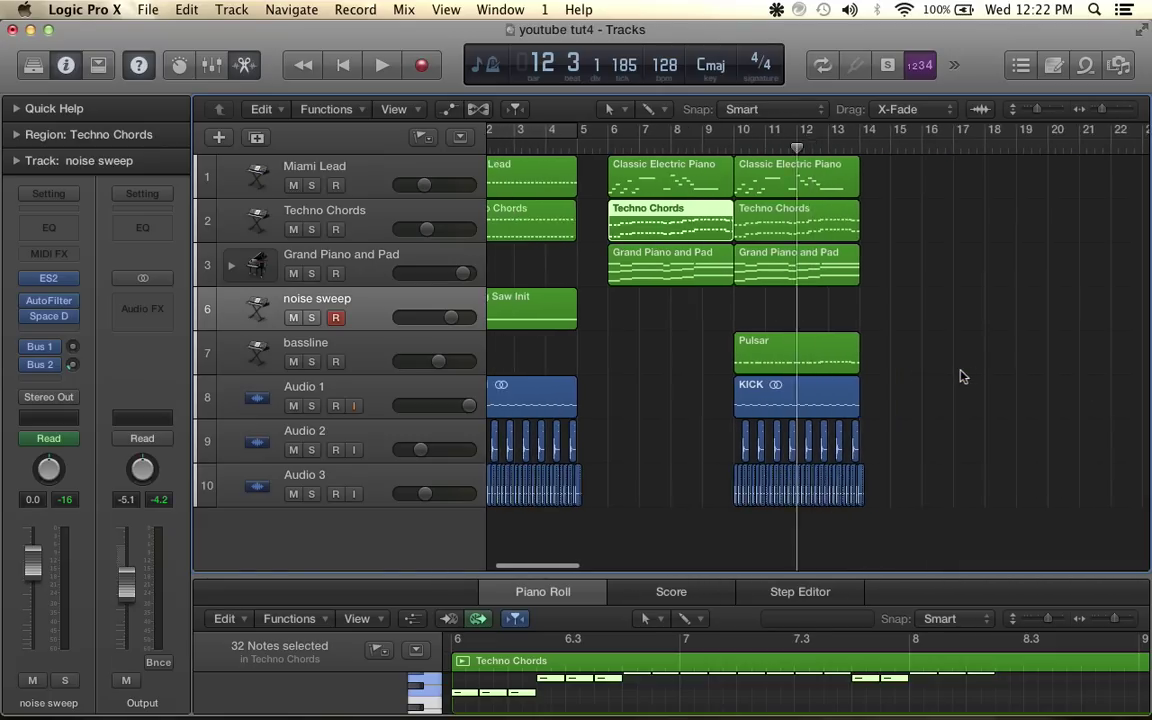
click(858, 515)
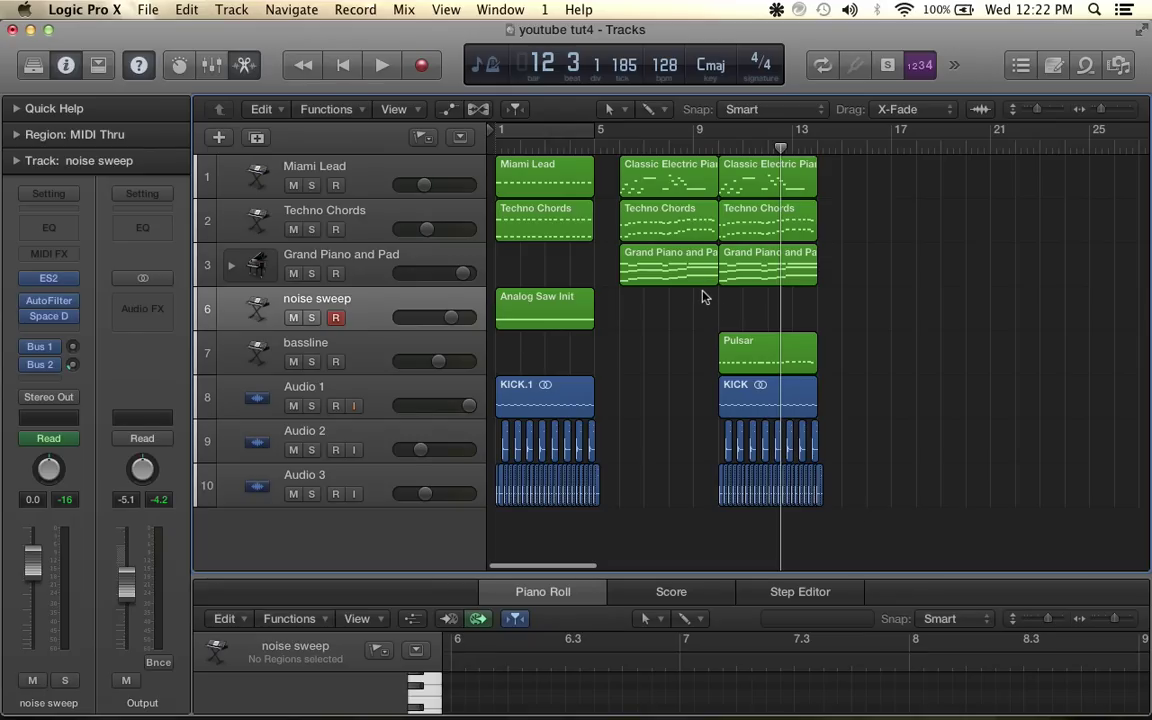
Show automation and add cutoff automation points of 0.172 on the Techno Chords track at bars 10 and 6
click(449, 109)
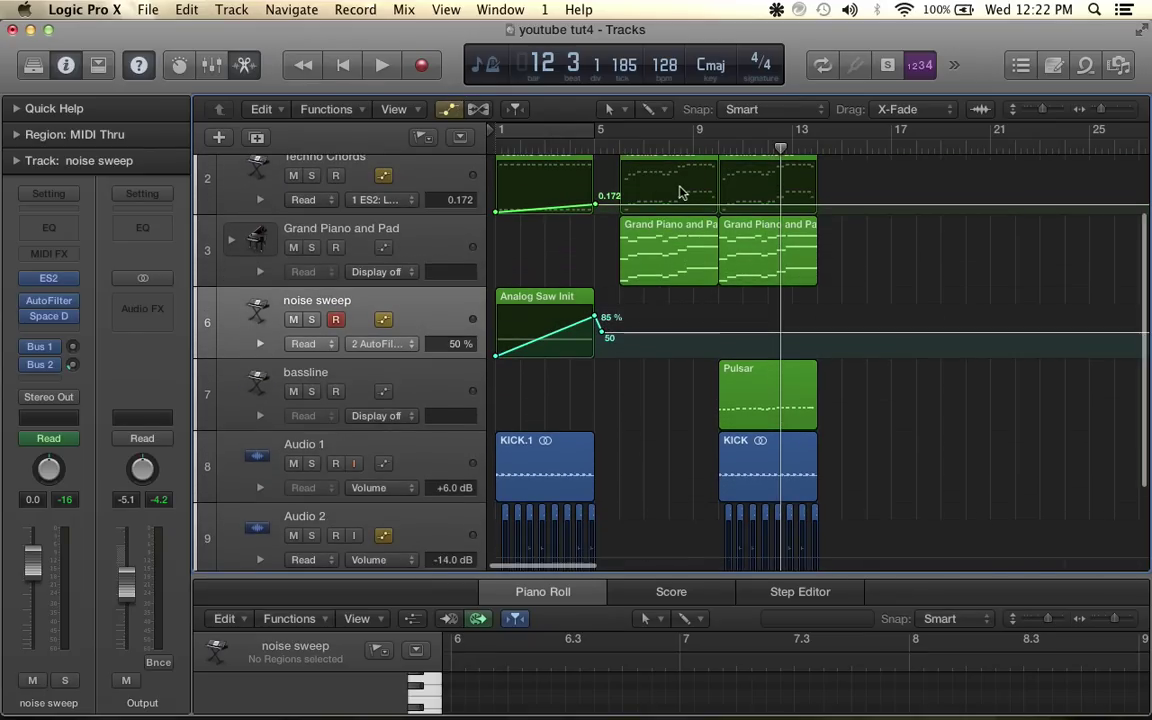
scroll(683, 194, up, 4)
key(super+Right)
key(super+Right)
key(super+Right)
key(super+Right)
key(super+Right)
key(super+Right)
key(super+Left)
scroll(727, 237, left, 5)
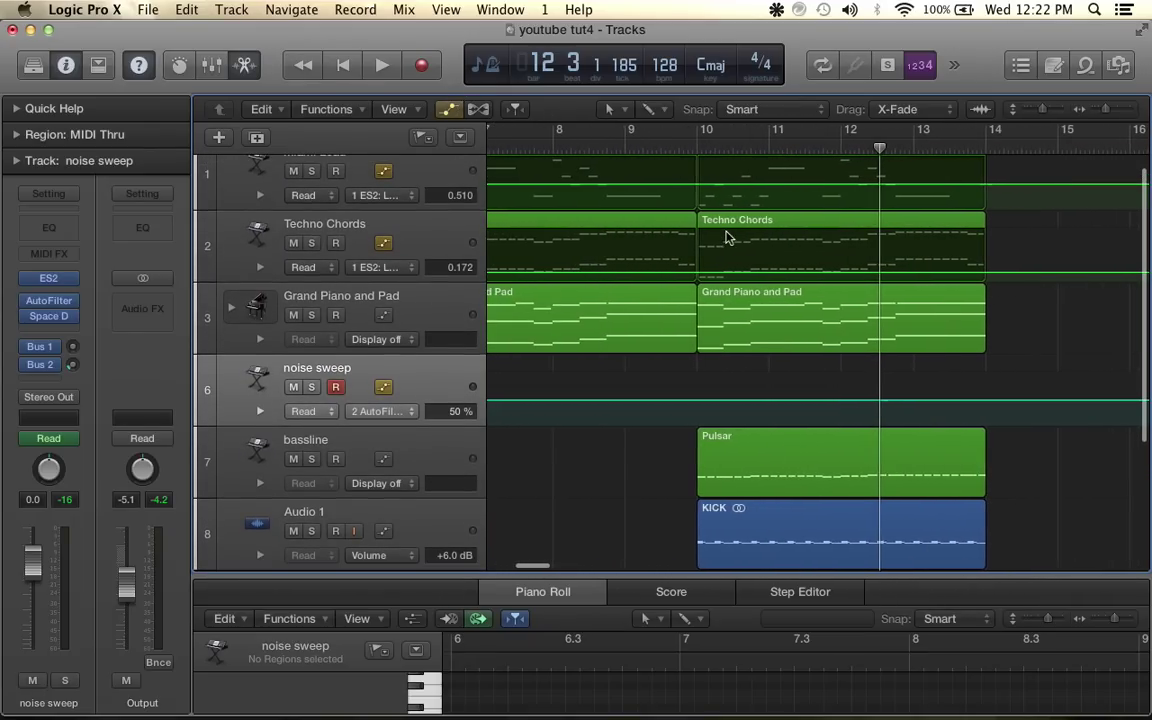
scroll(733, 237, left, 4)
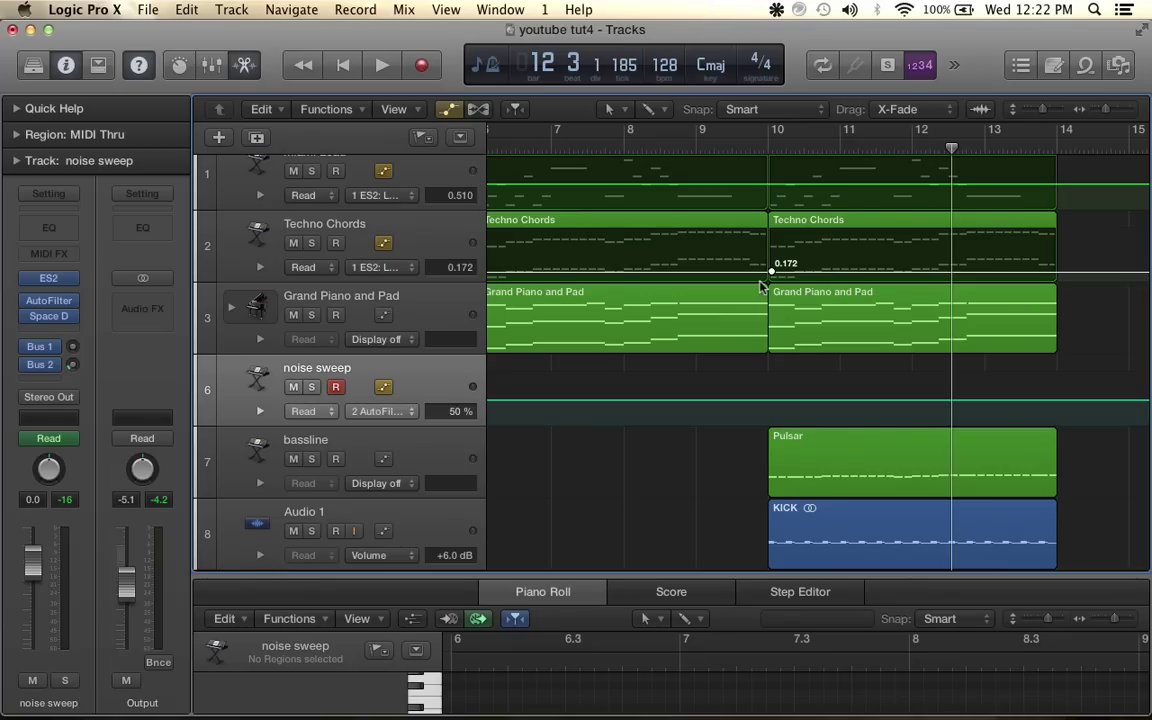
scroll(625, 277, left, 5)
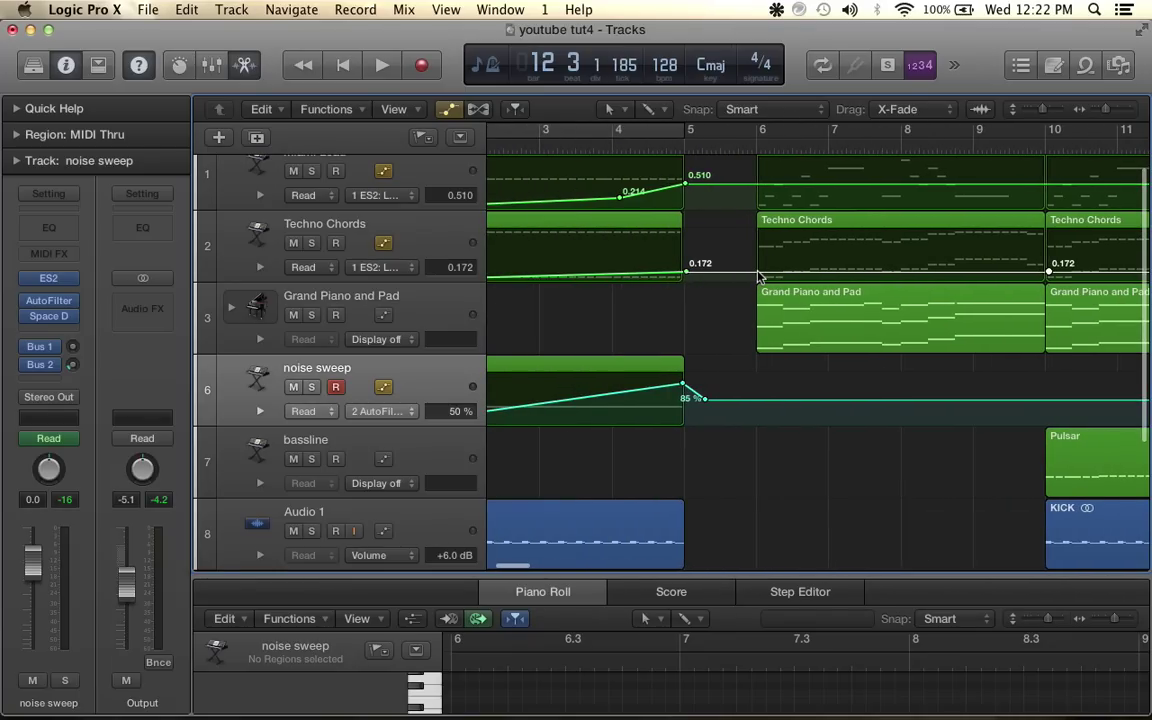
scroll(890, 277, right, 3)
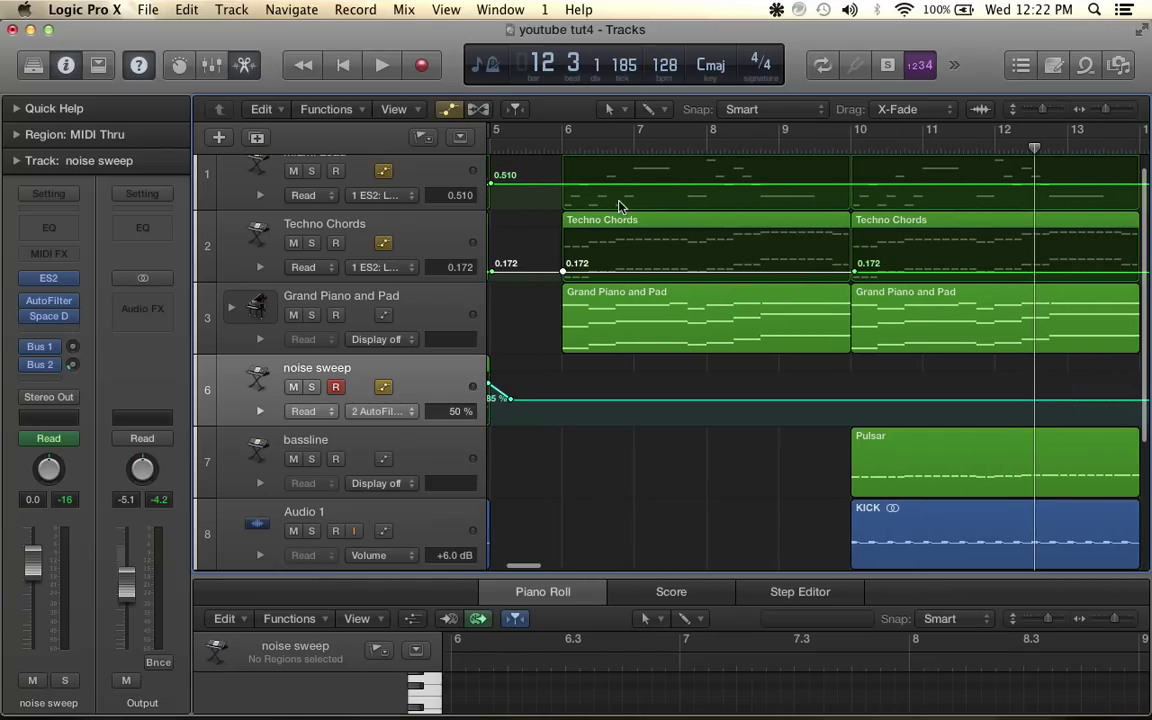
Choose ES2's LPF Cutoff as the automation parameter displayed on the Techno Chords track
click(405, 268)
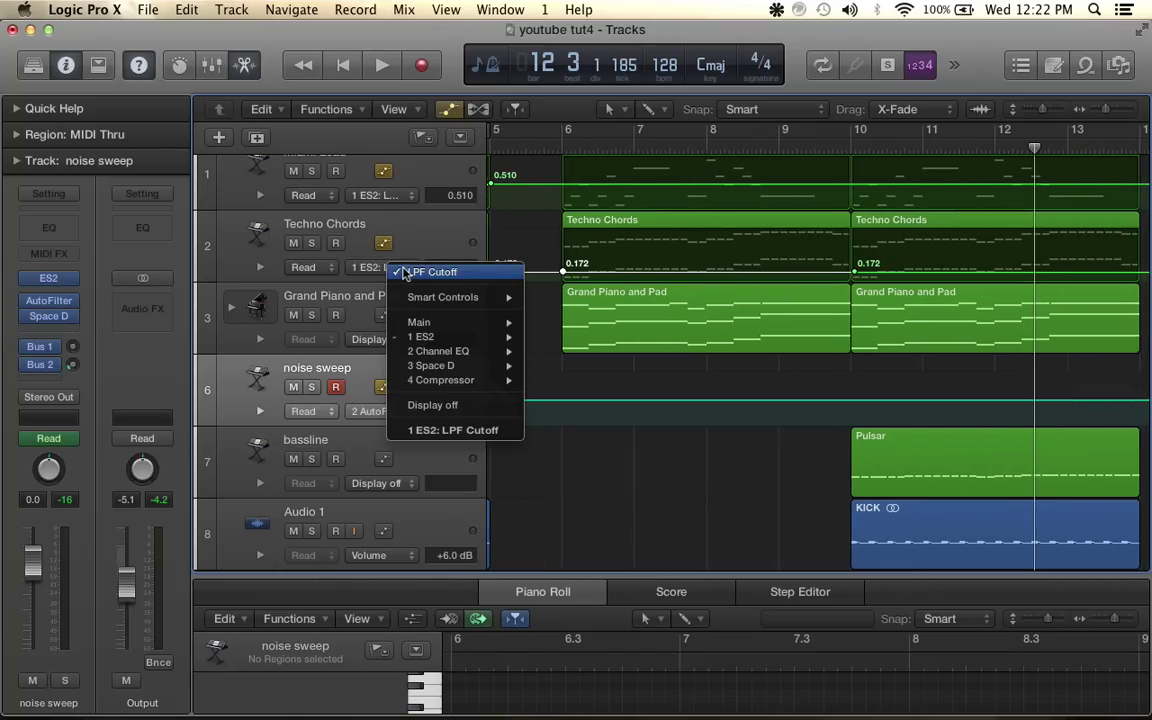
mouse_move(428, 341)
mouse_move(568, 366)
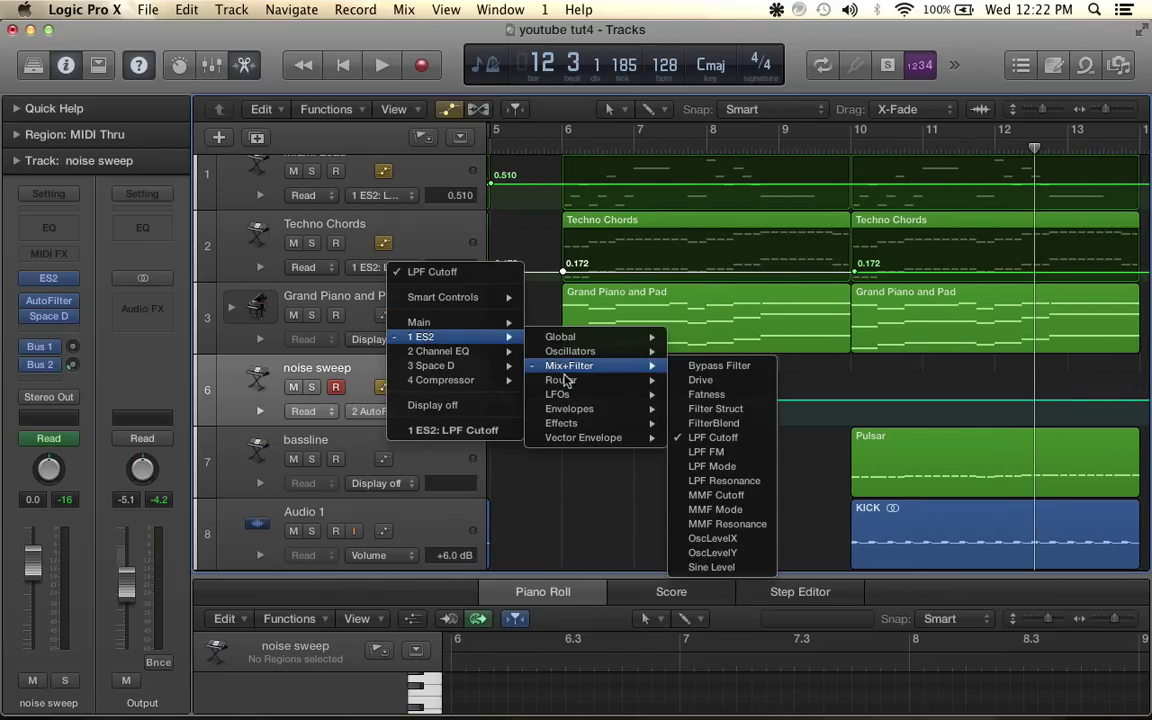
click(713, 437)
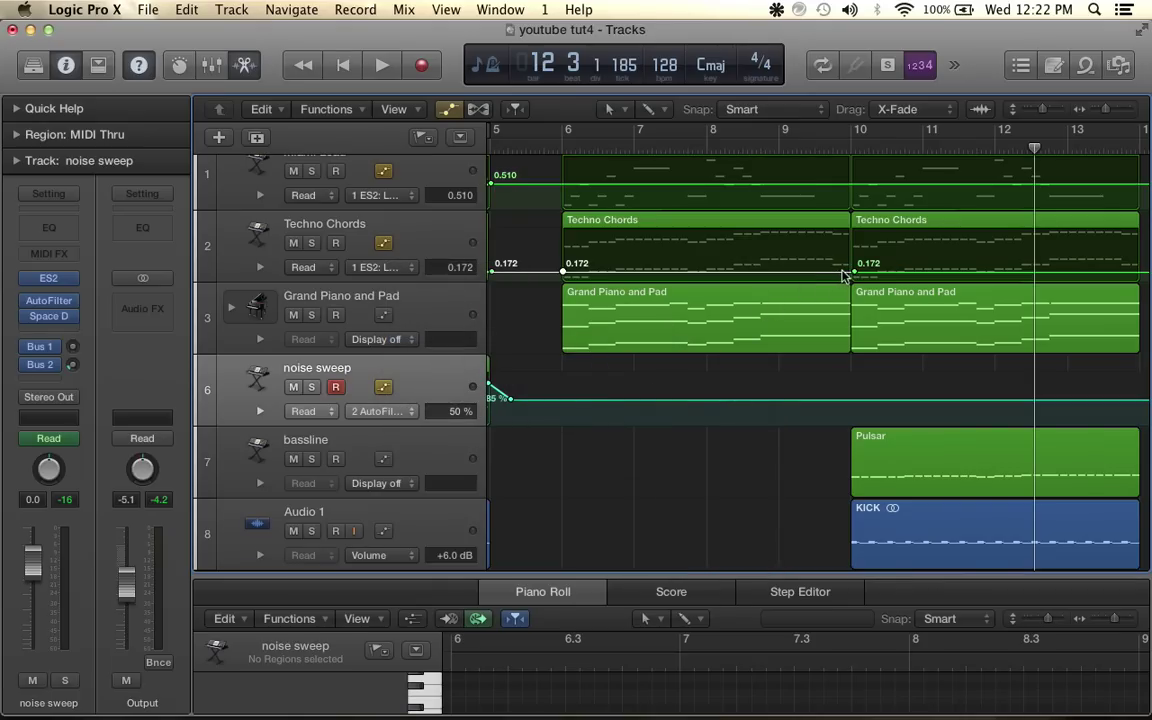
Shape the Techno Chords cutoff to rise from 0.212 just after bar 9 to 1.000 just before bar 10, dropping to 0.172 at bar 10
drag(847, 273, 791, 272)
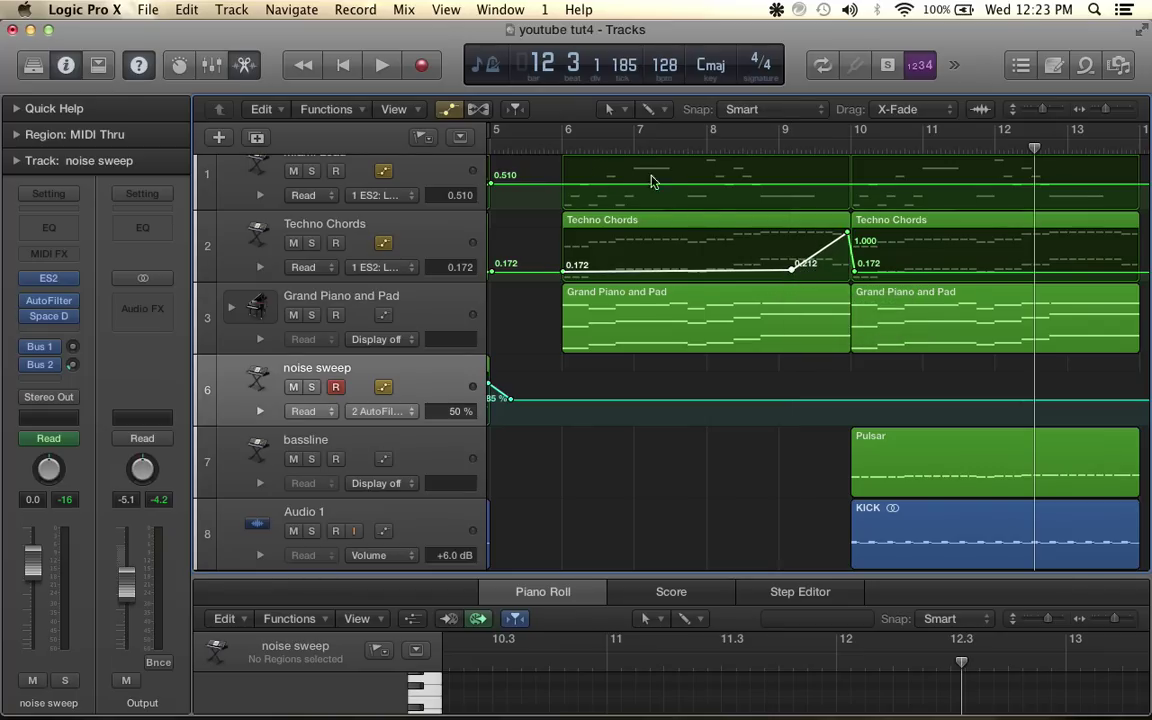
scroll(869, 250, up, 6)
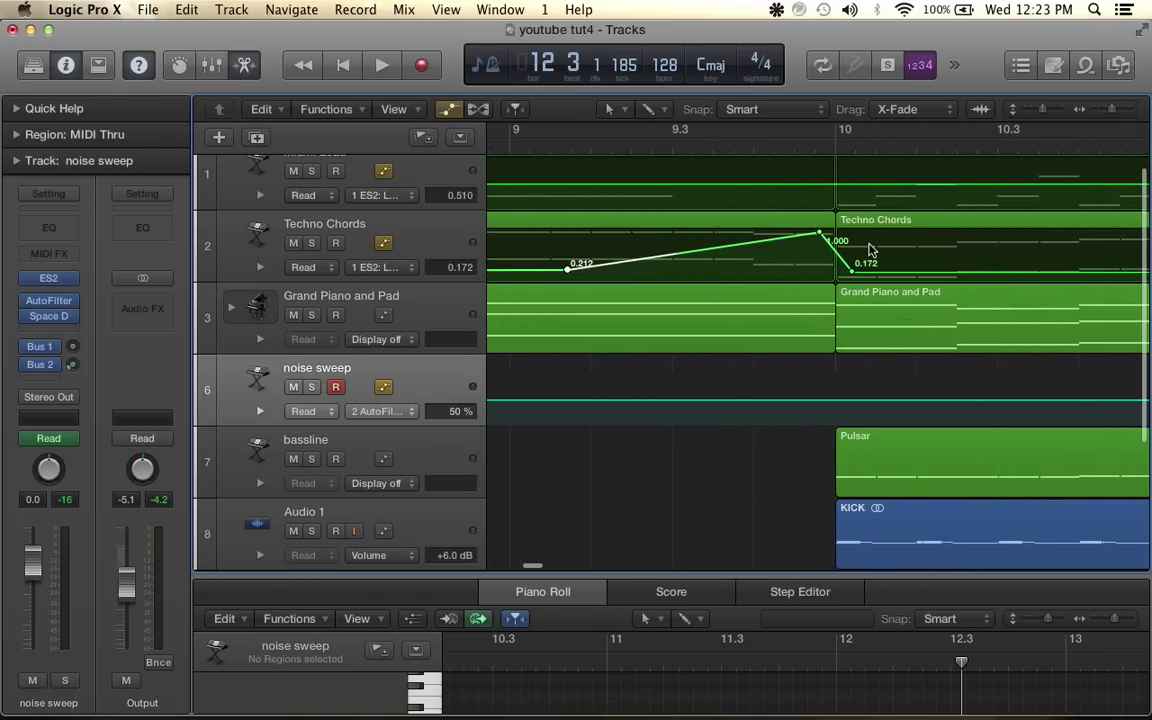
drag(853, 275, 856, 237)
scroll(800, 258, down, 3)
key(super+Left)
key(super+Left)
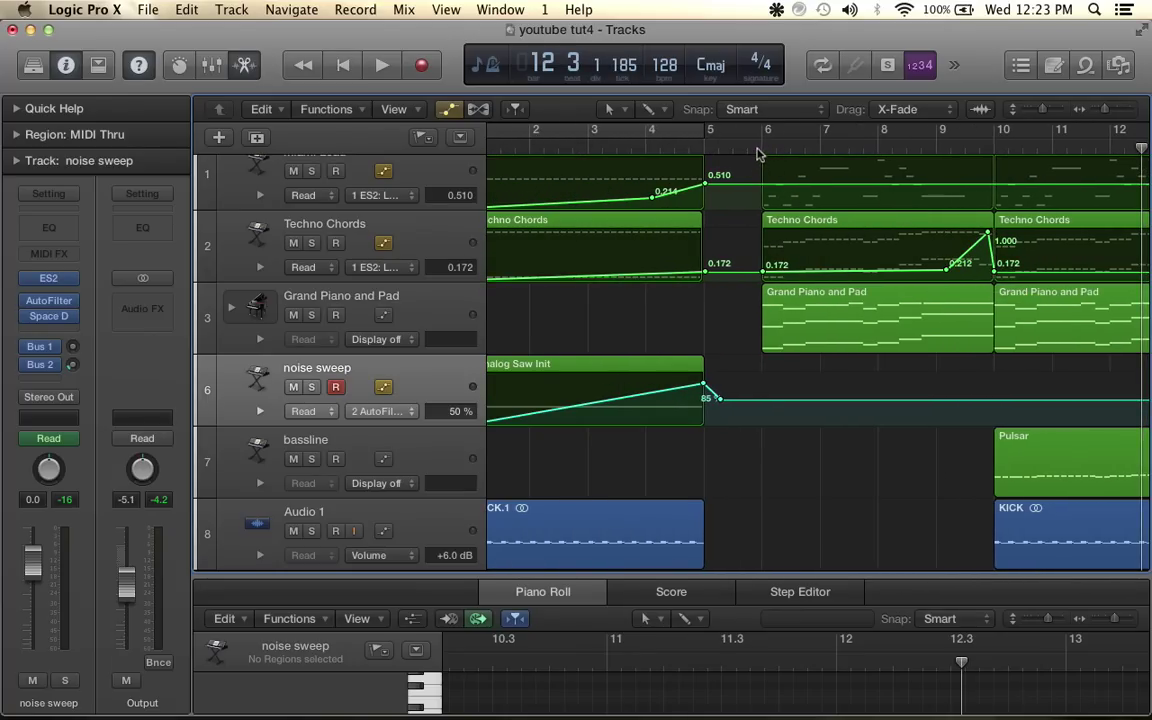
Play the arrangement from just before bar 6 into the drop, hide automation and stop playback
click(757, 149)
key(space)
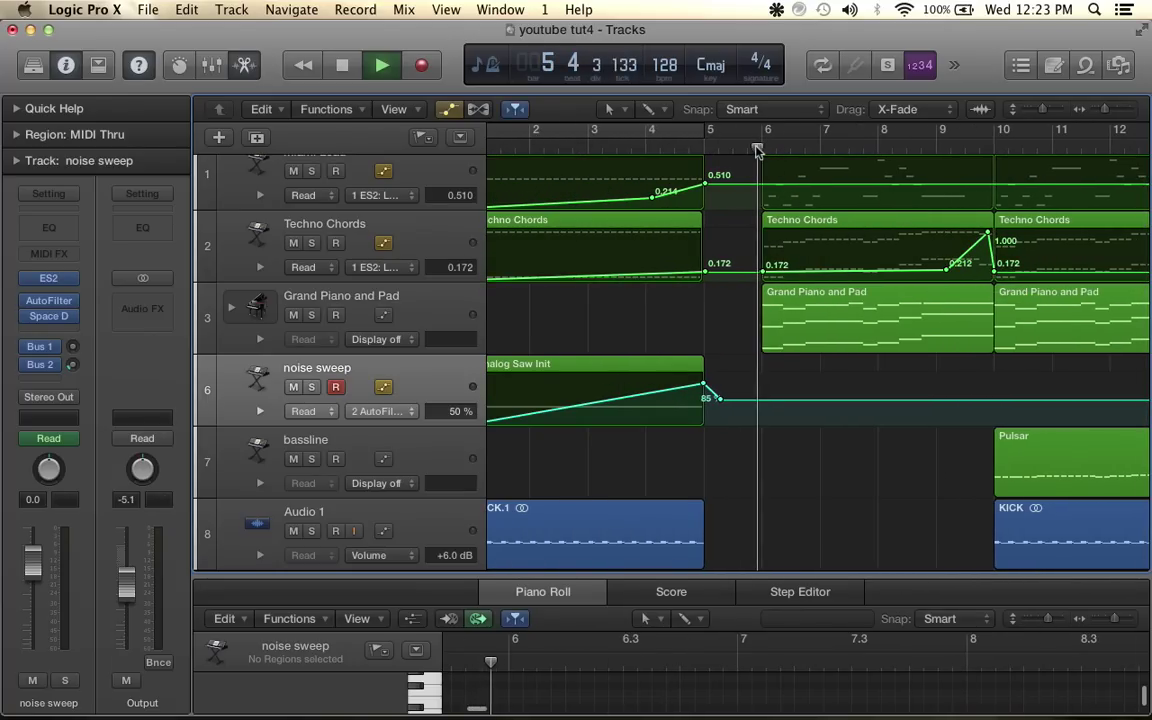
click(452, 111)
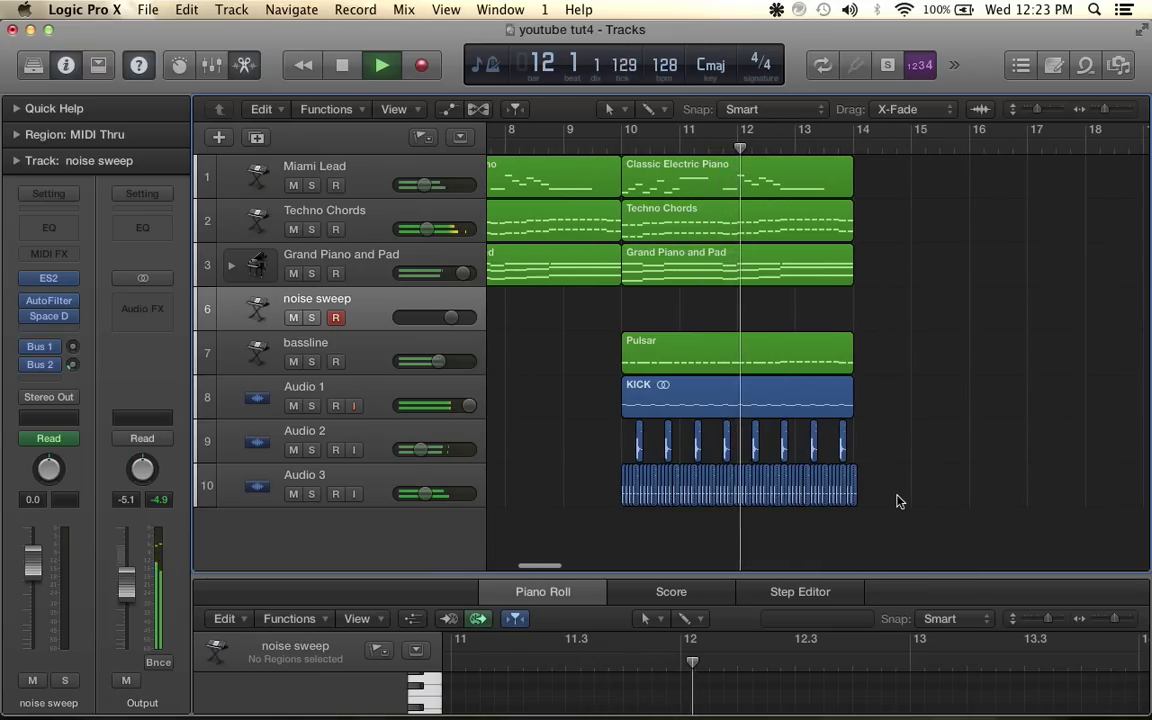
key(space)
Select all MIDI and drum regions in bars 10 to 14 and repeat them once as copies starting at bar 14
drag(898, 500, 651, 162)
click(651, 148)
drag(908, 495, 618, 109)
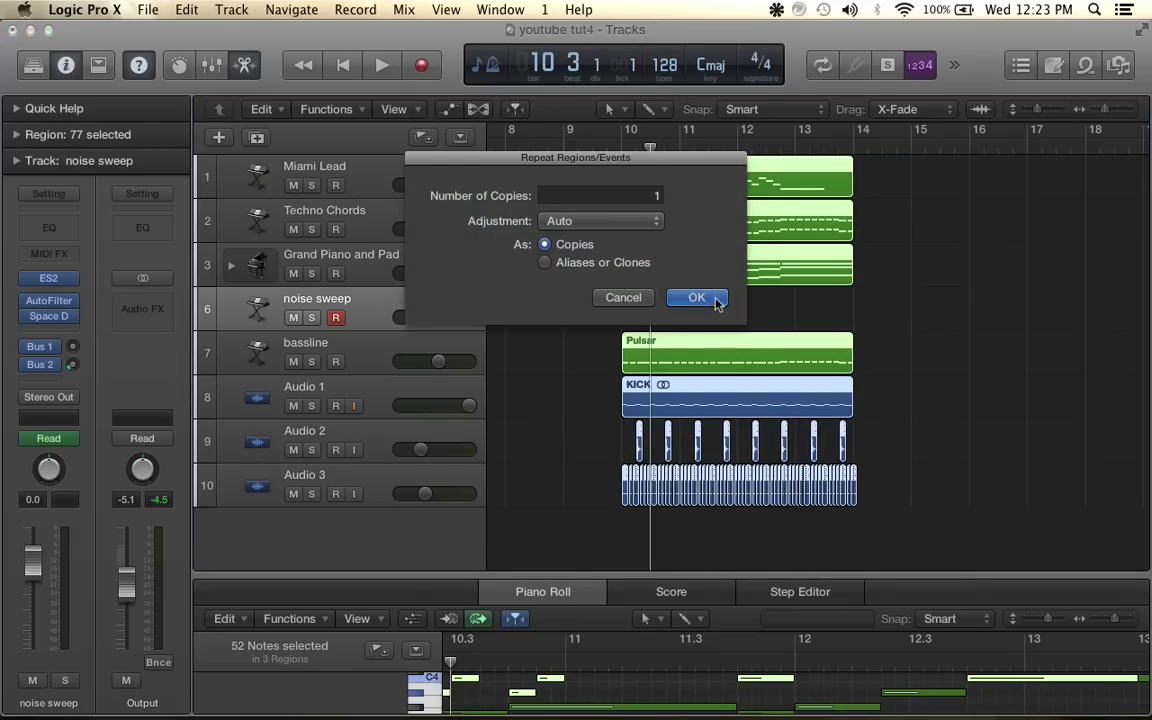
click(696, 298)
click(703, 335)
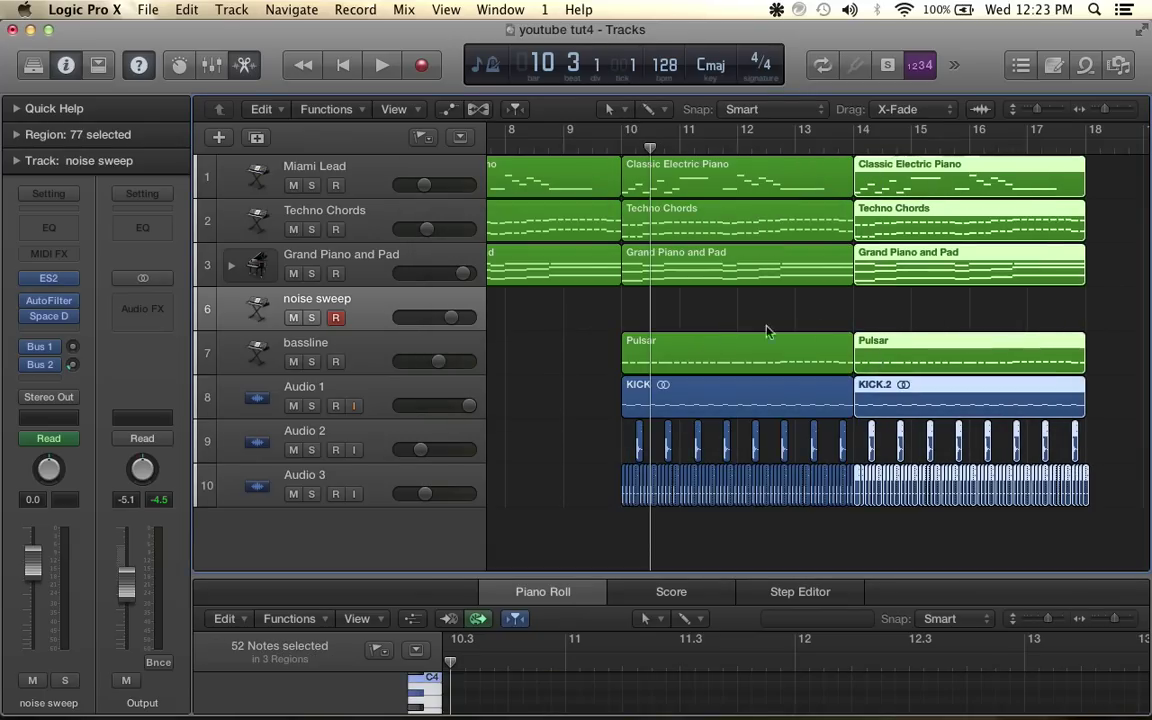
Examine how the copied regions line up at bar 14 and review the whole arrangement through bar 18
scroll(861, 324, right, 2)
scroll(873, 297, up, 3)
scroll(873, 297, up, 5)
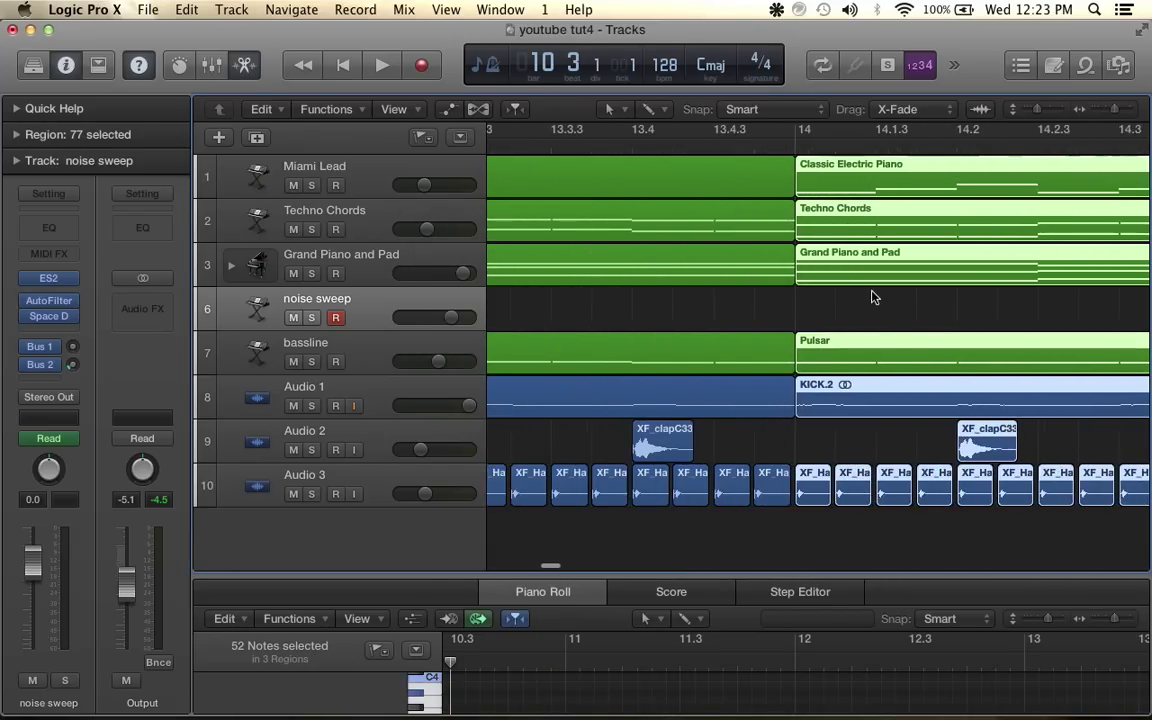
scroll(873, 297, down, 6)
scroll(871, 297, down, 10)
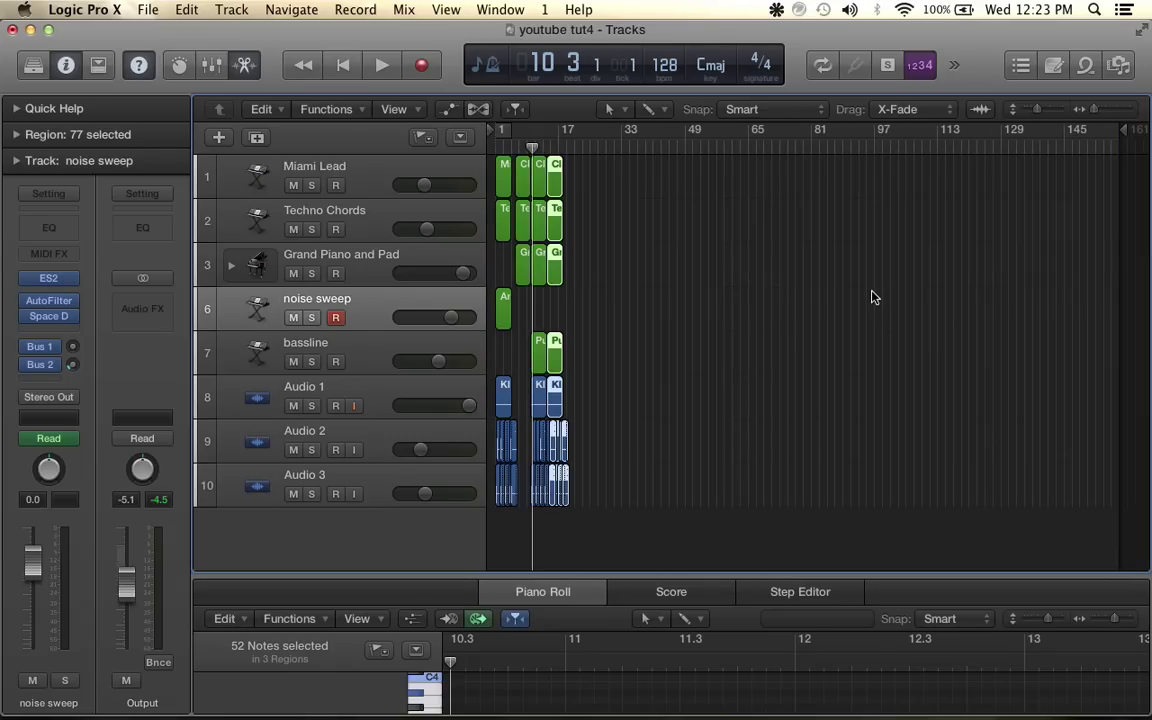
scroll(549, 307, up, 8)
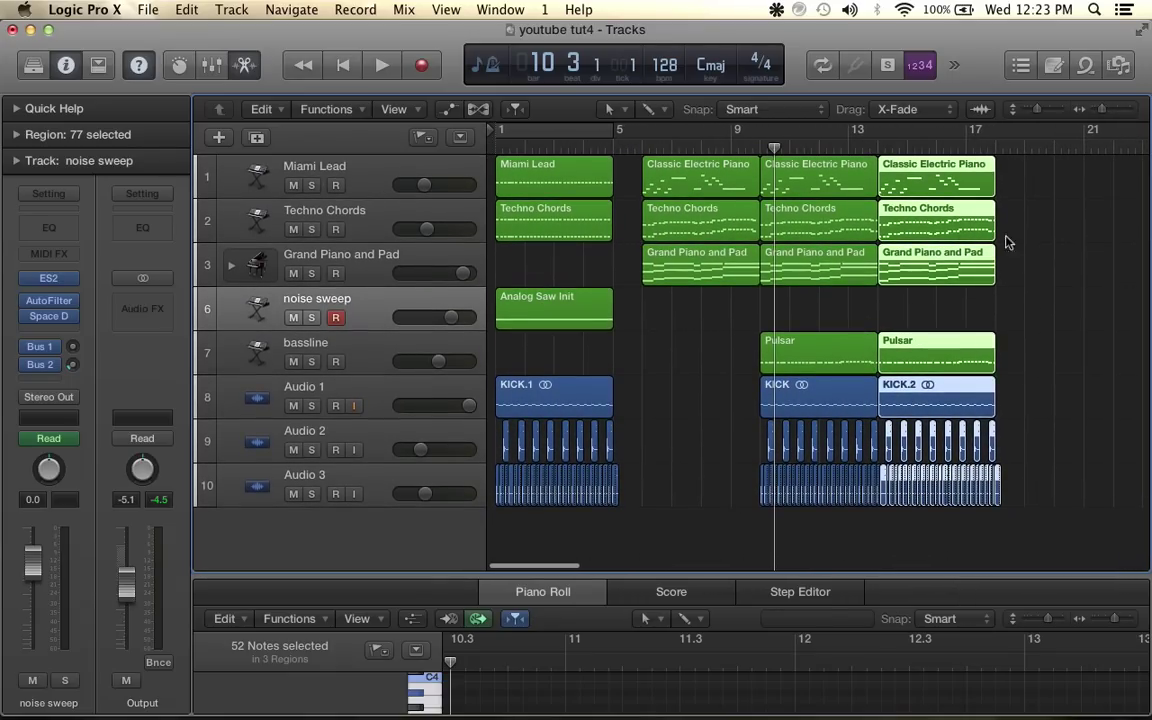
scroll(1087, 269, right, 2)
scroll(968, 263, left, 2)
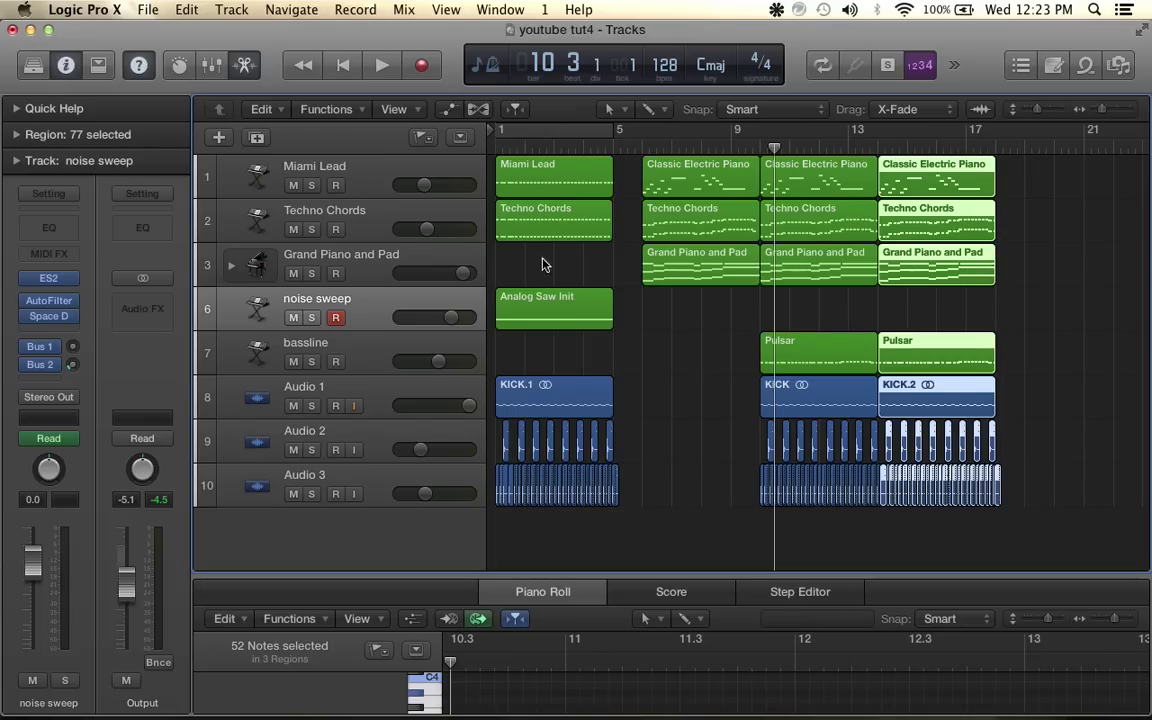
scroll(1093, 527, right, 10)
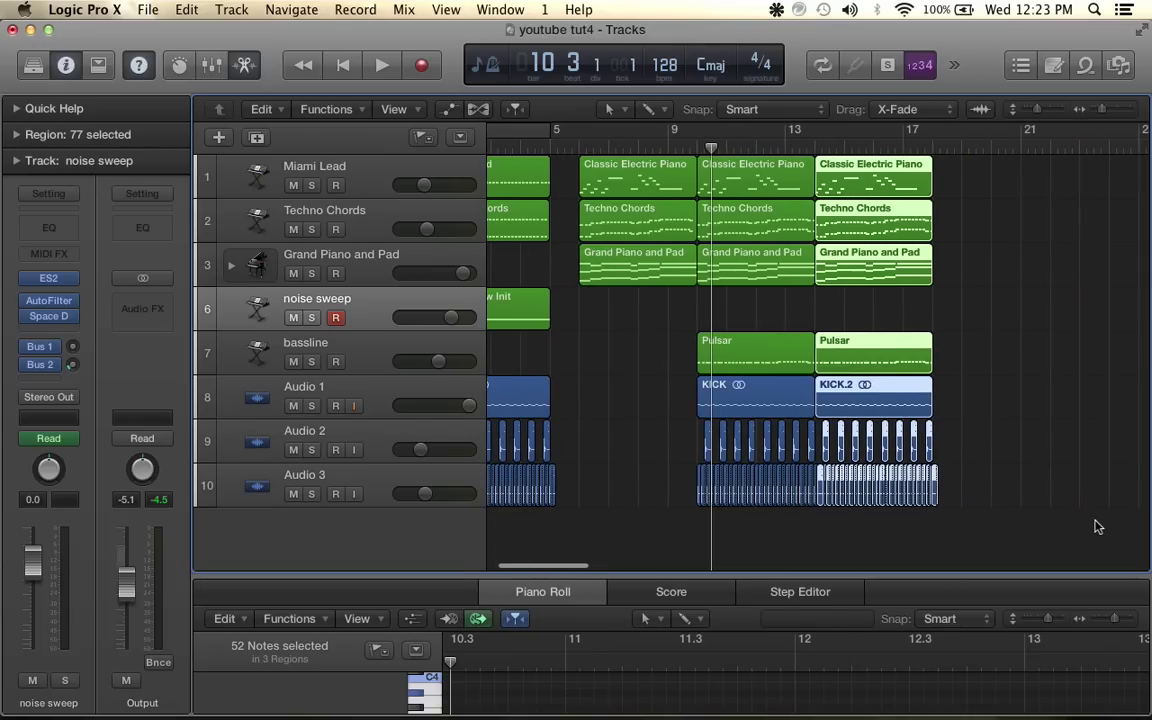
scroll(927, 440, right, 6)
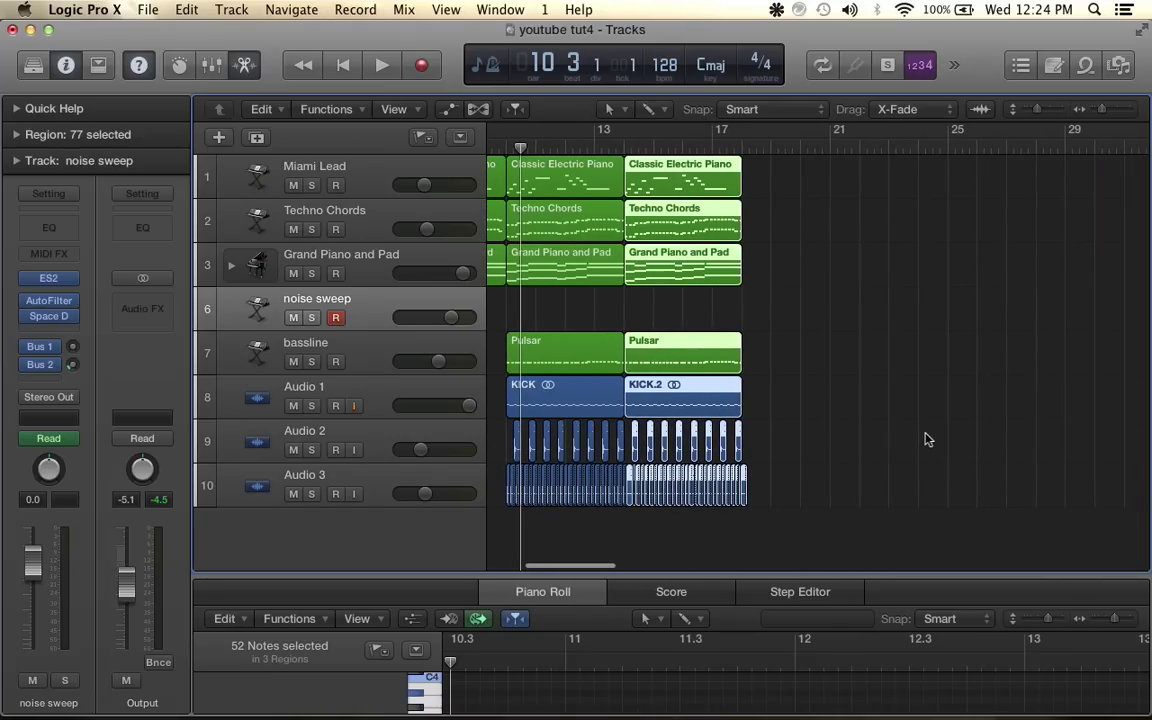
scroll(790, 462, left, 3)
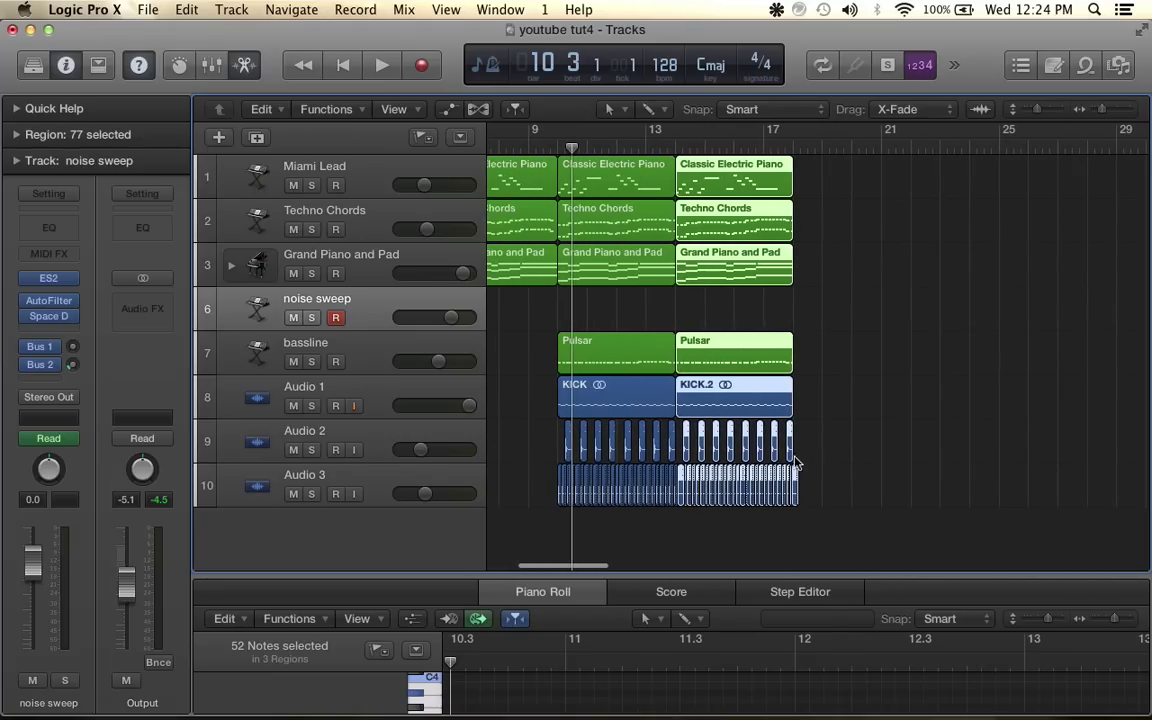
Repeat the eight Audio 2 clap regions in bars 14 to 18 once as copies
drag(866, 442, 676, 449)
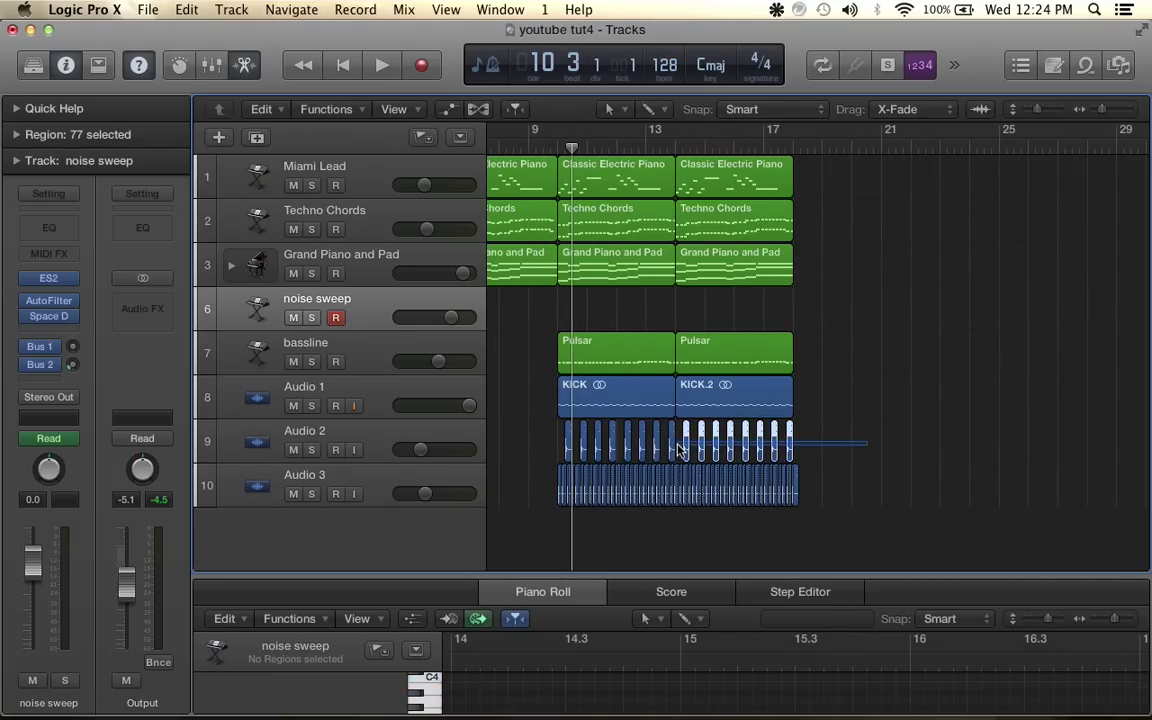
key(super+r)
click(698, 302)
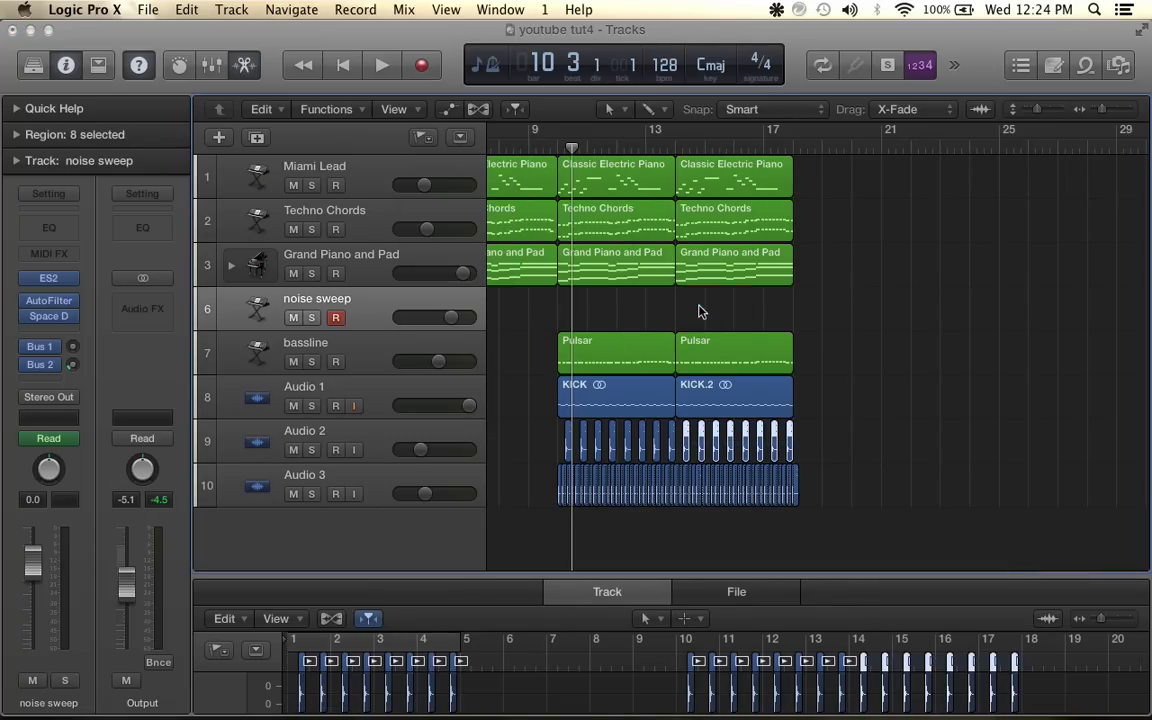
Move the copied Audio 2 claps so the first one starts on beat 2 of bar 18
key(super+Right)
key(super+Right)
key(super+Right)
key(super+Right)
key(super+Right)
key(super+Right)
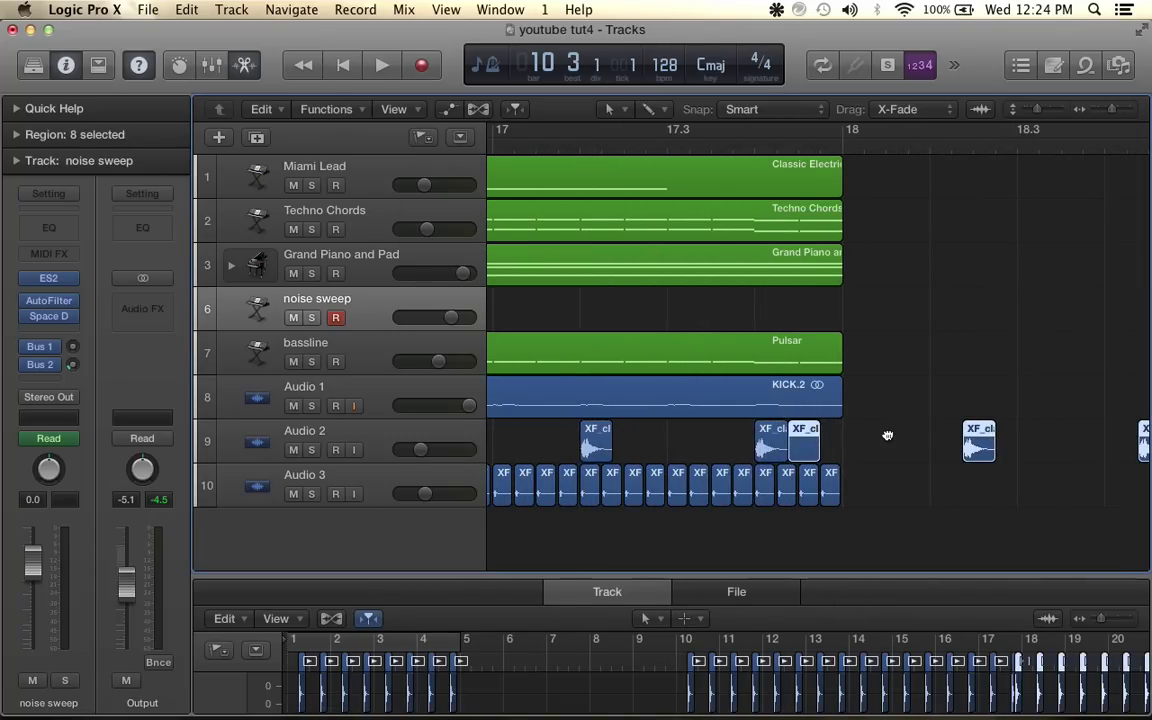
drag(887, 435, 942, 436)
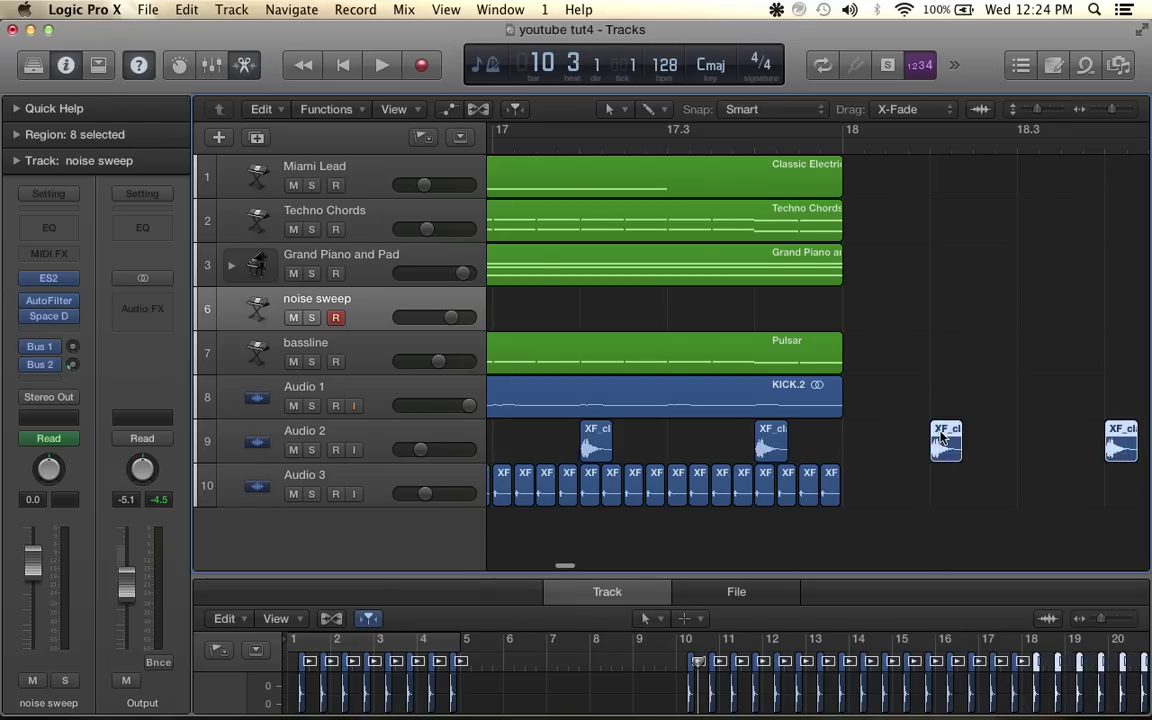
Select the Techno Chords and Grand Piano and Pad regions in bars 10 to 18 and start repeating them once as copies
scroll(941, 437, down, 10)
scroll(939, 437, up, 1)
scroll(862, 437, down, 10)
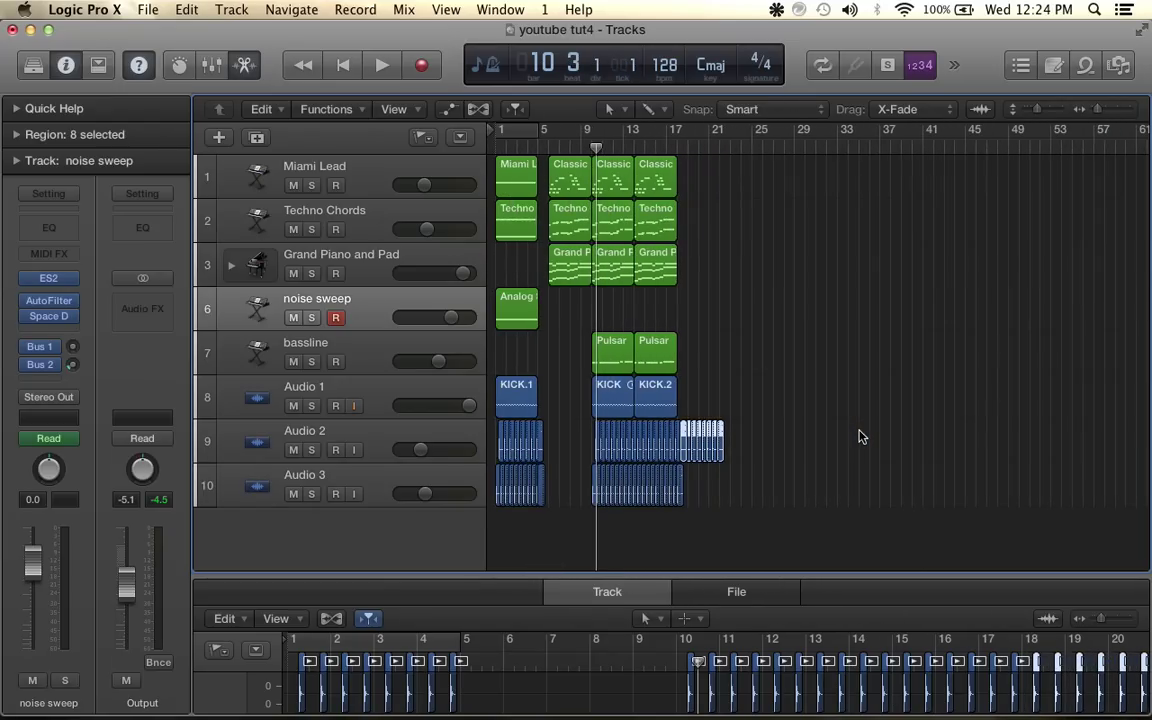
scroll(773, 402, up, 5)
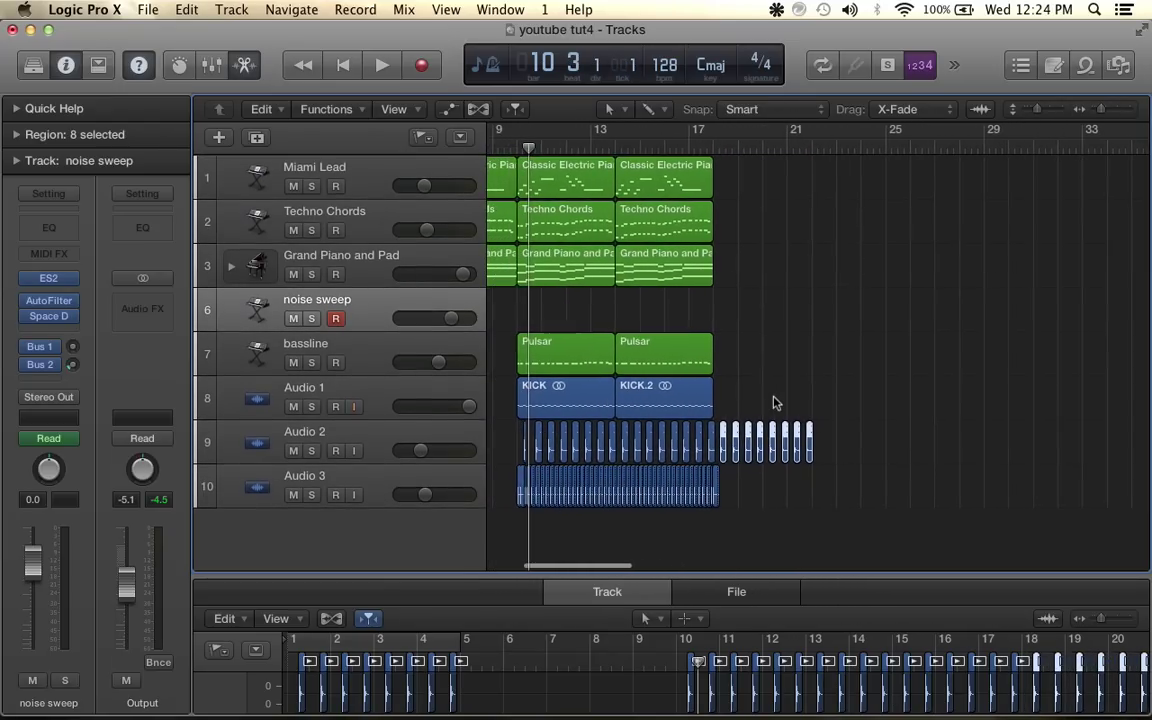
drag(743, 271, 576, 236)
key(super+r)
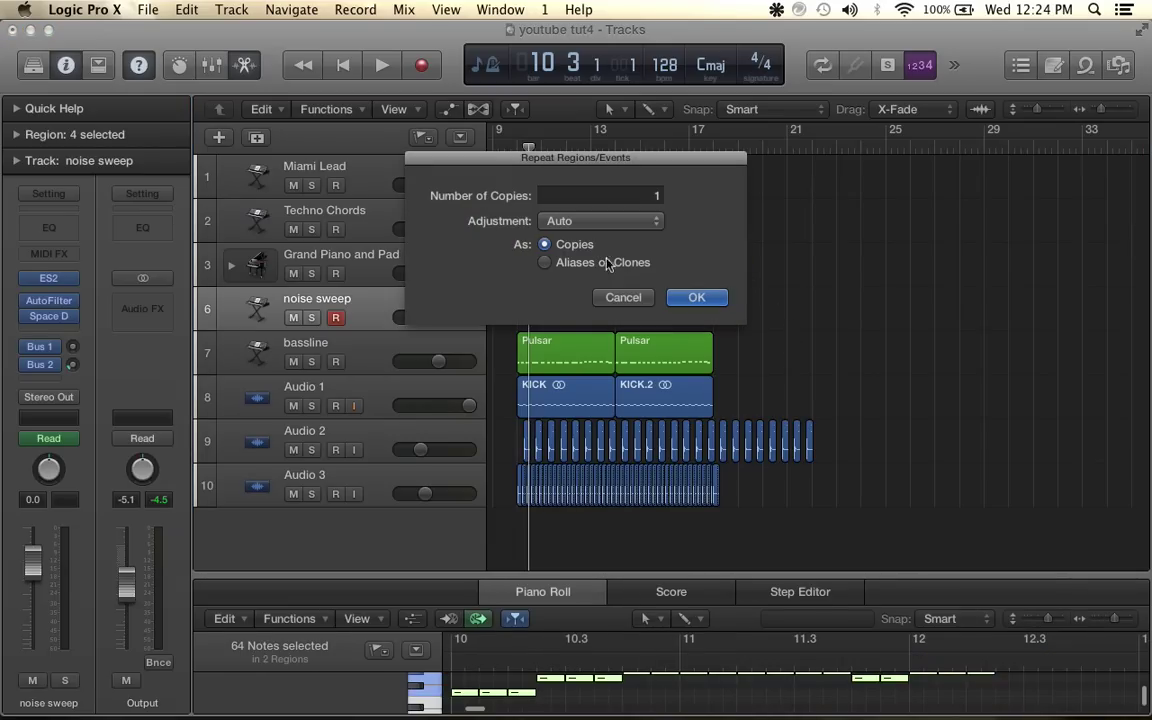
Repeat the four selected Techno Chords and Grand Piano and Pad regions once as copies
click(697, 299)
click(688, 333)
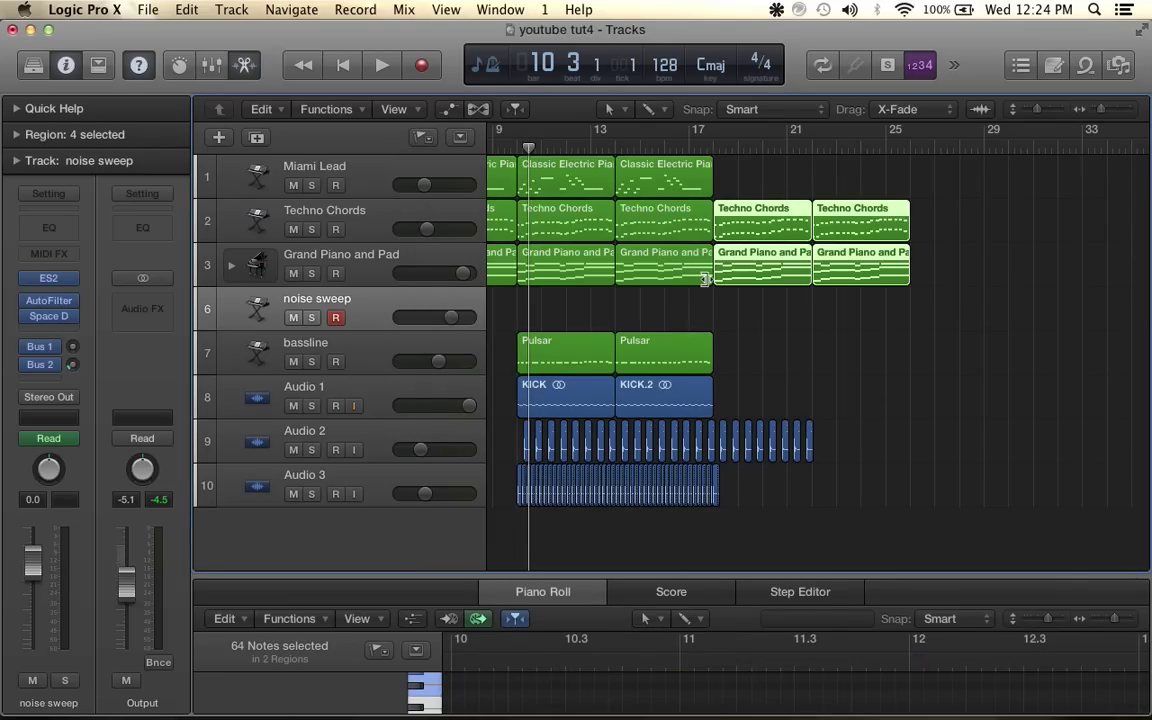
scroll(706, 279, up, 10)
scroll(706, 279, down, 10)
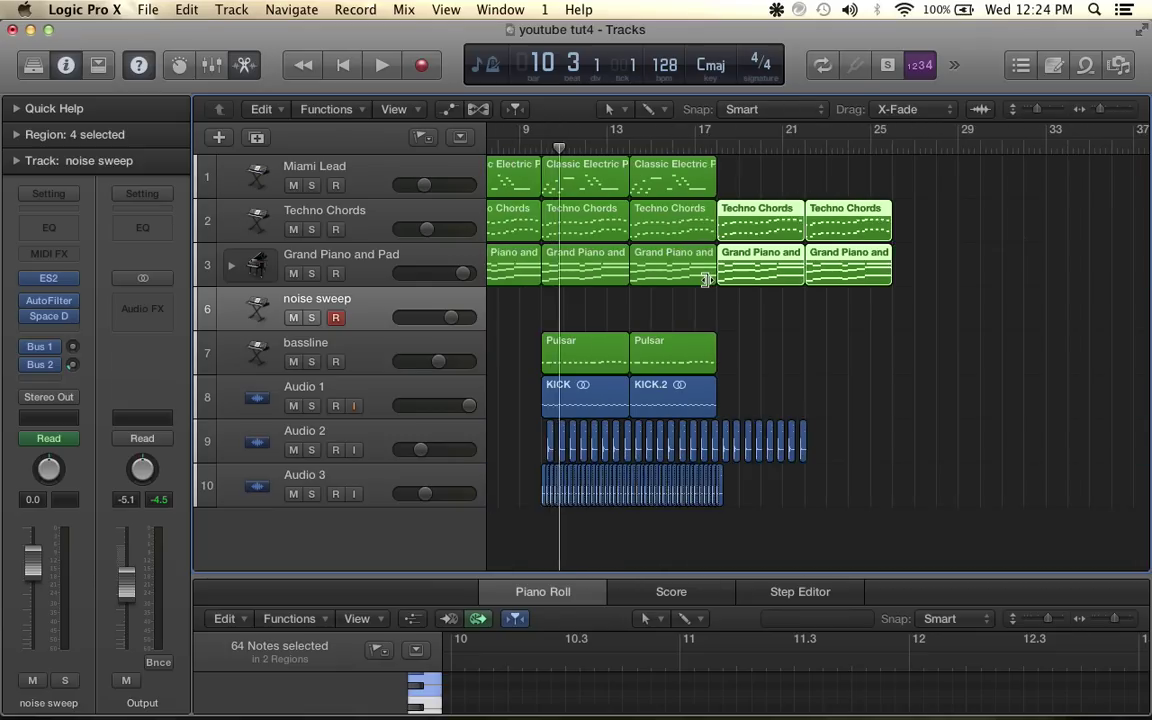
Repeat the last eight clap regions on Audio 2 once and move the copies to start at 22 2 1 1
scroll(717, 163, left, 5)
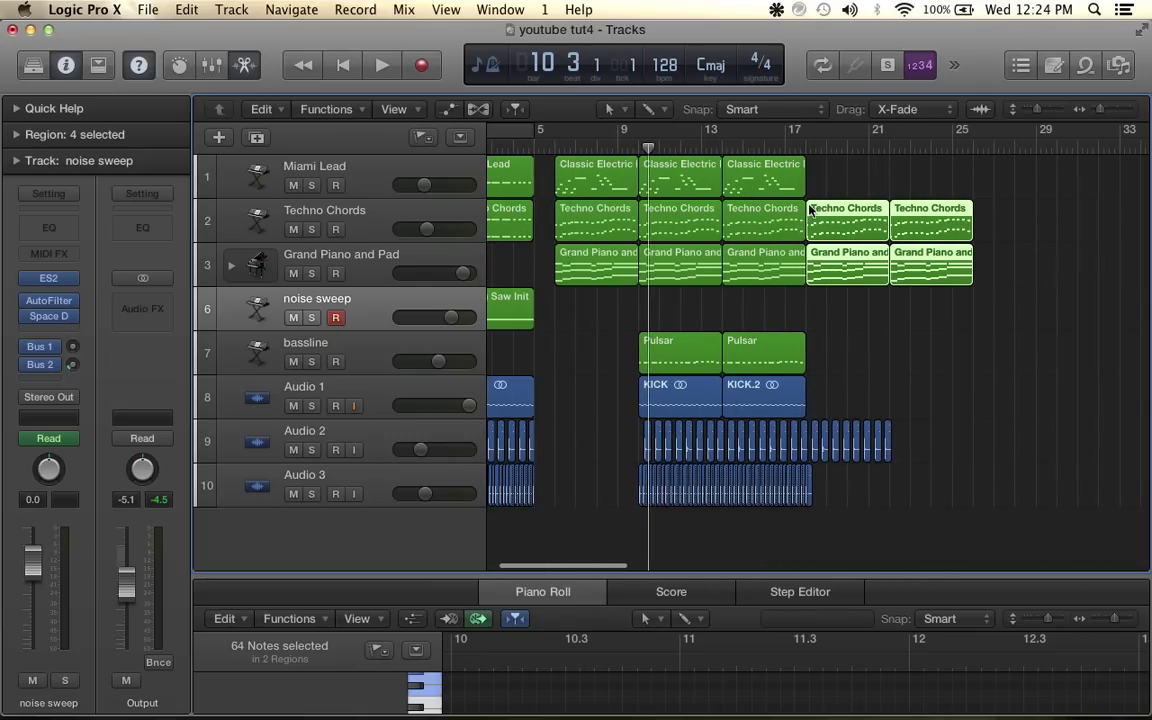
drag(916, 437, 812, 445)
key(super+r)
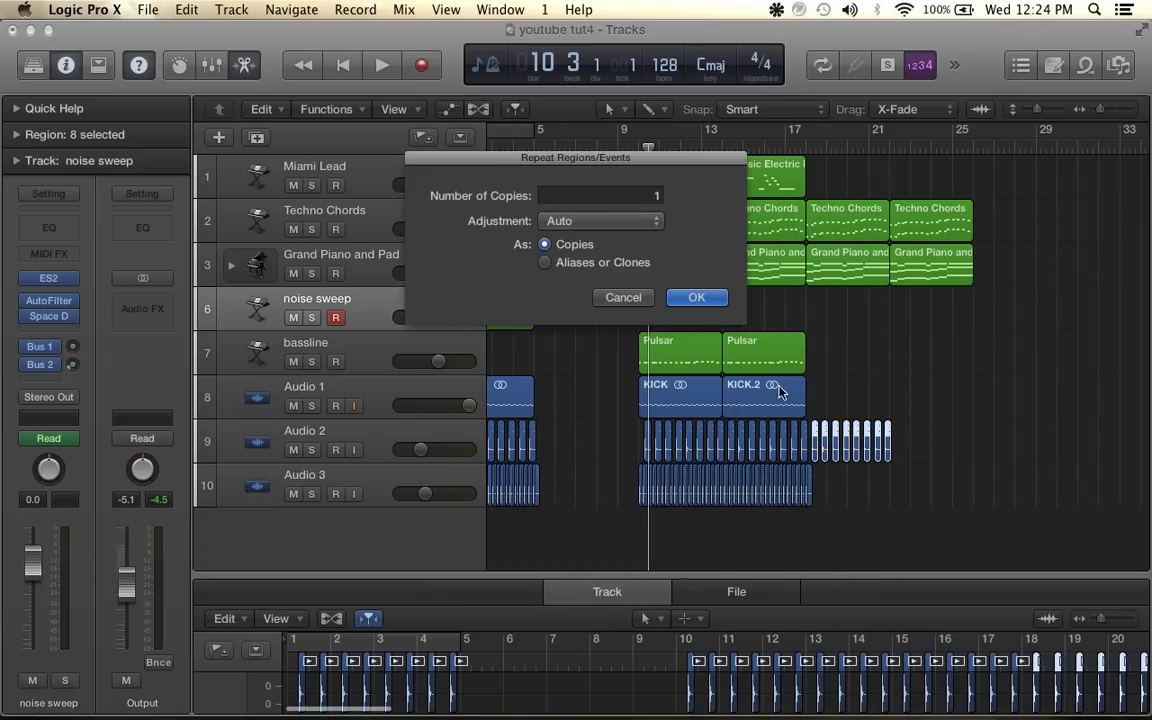
click(692, 297)
scroll(933, 424, up, 5)
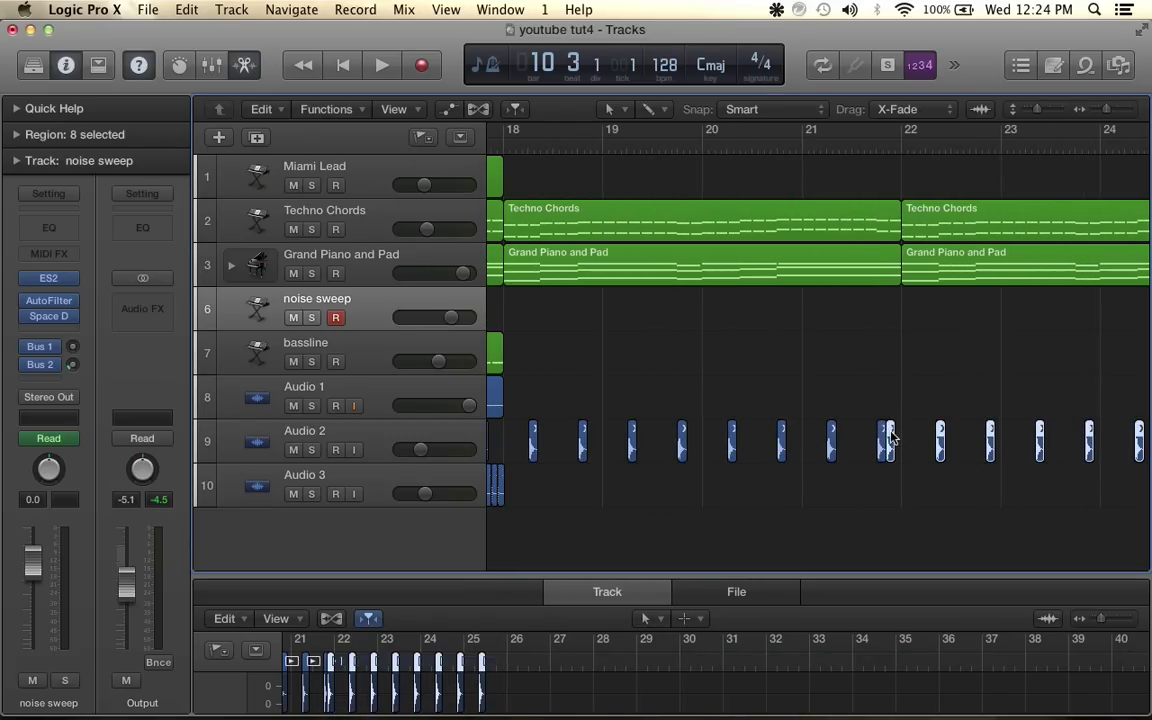
drag(897, 432, 925, 442)
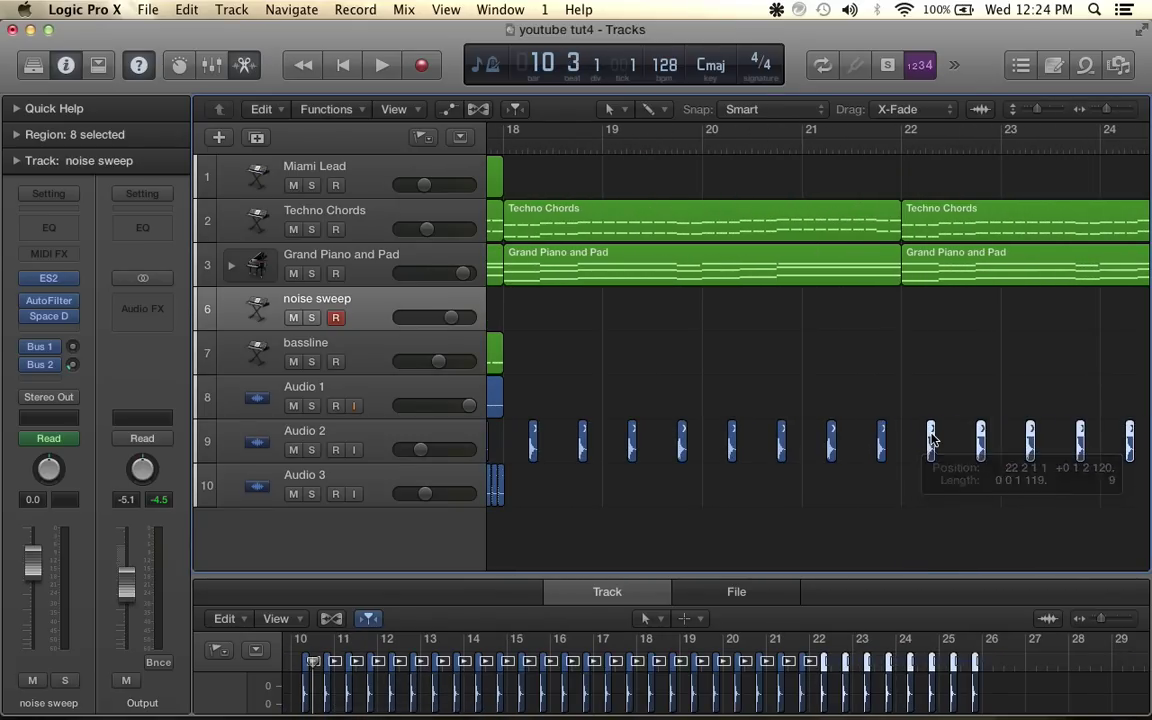
Play the arrangement from about bar 17 to bar 21 and show the track automation
scroll(955, 445, down, 5)
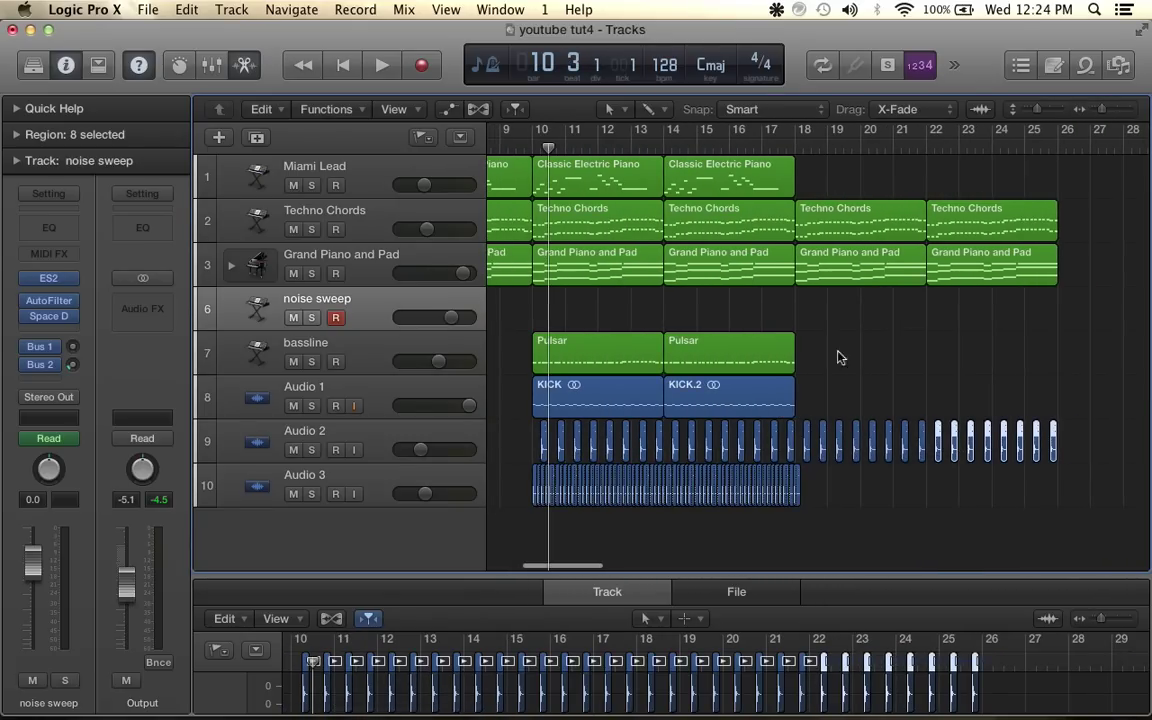
click(771, 148)
key(space)
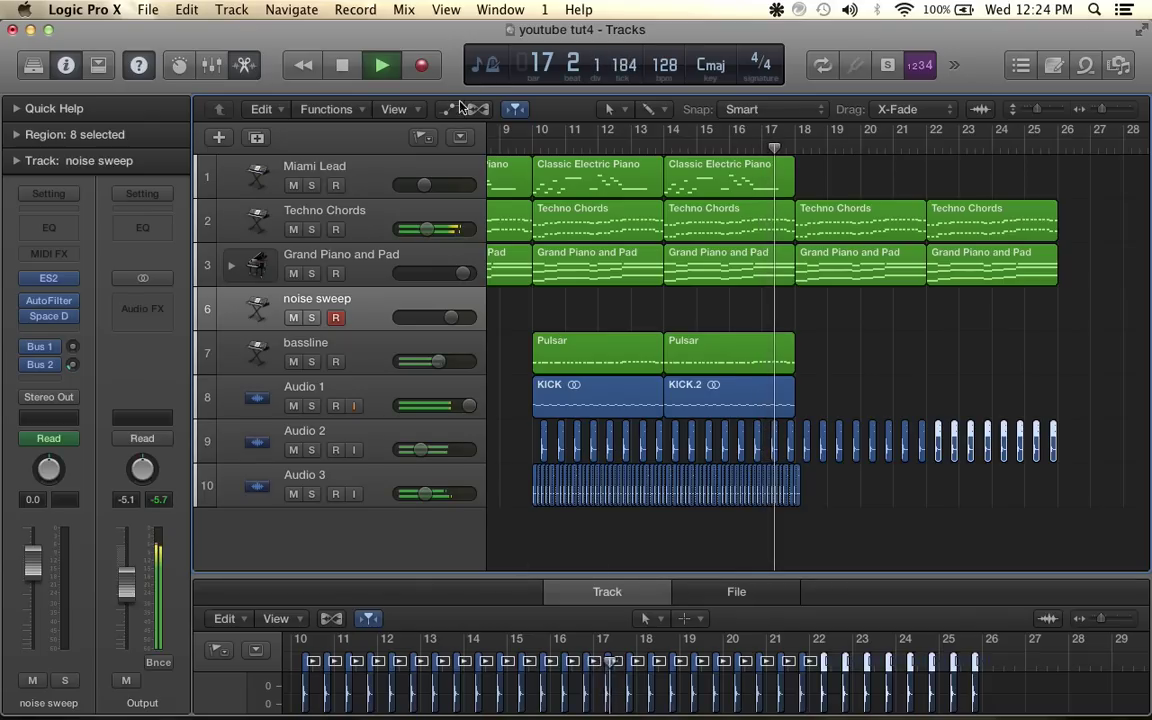
click(447, 110)
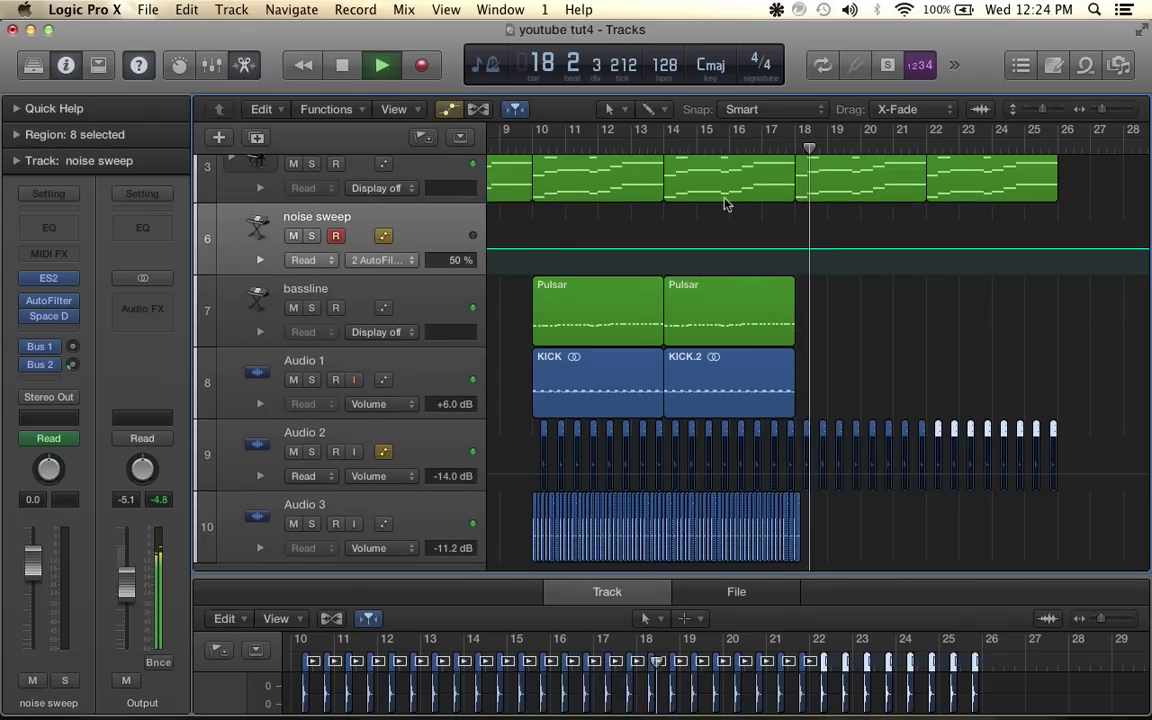
scroll(752, 207, up, 4)
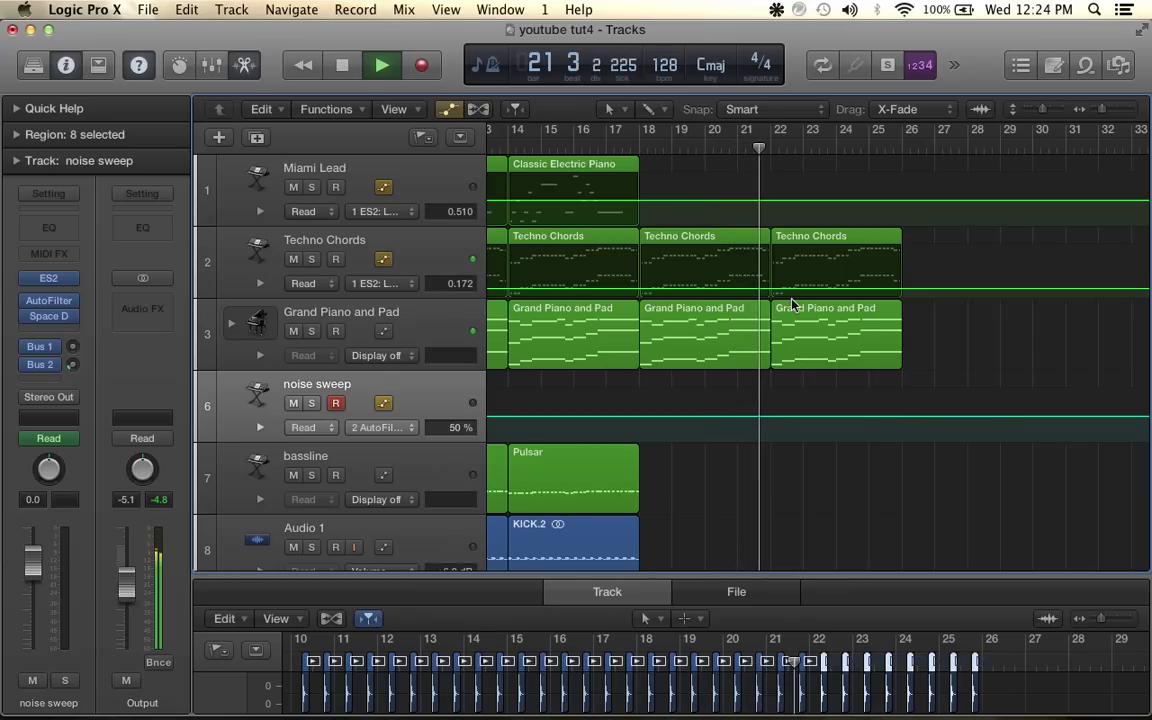
key(space)
Raise the Techno Chords LPF Cutoff automation from bar 18 to 1.000 near bar 26 and bend the ramp into a gradual upward curve
click(906, 290)
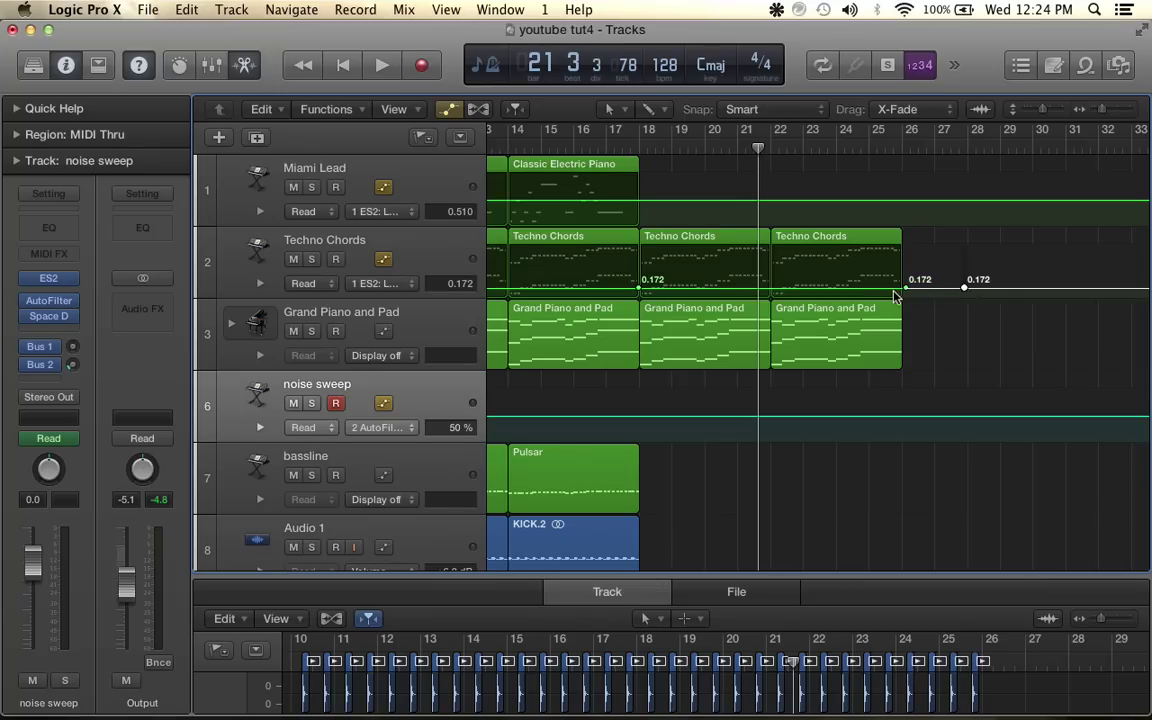
drag(912, 289, 906, 248)
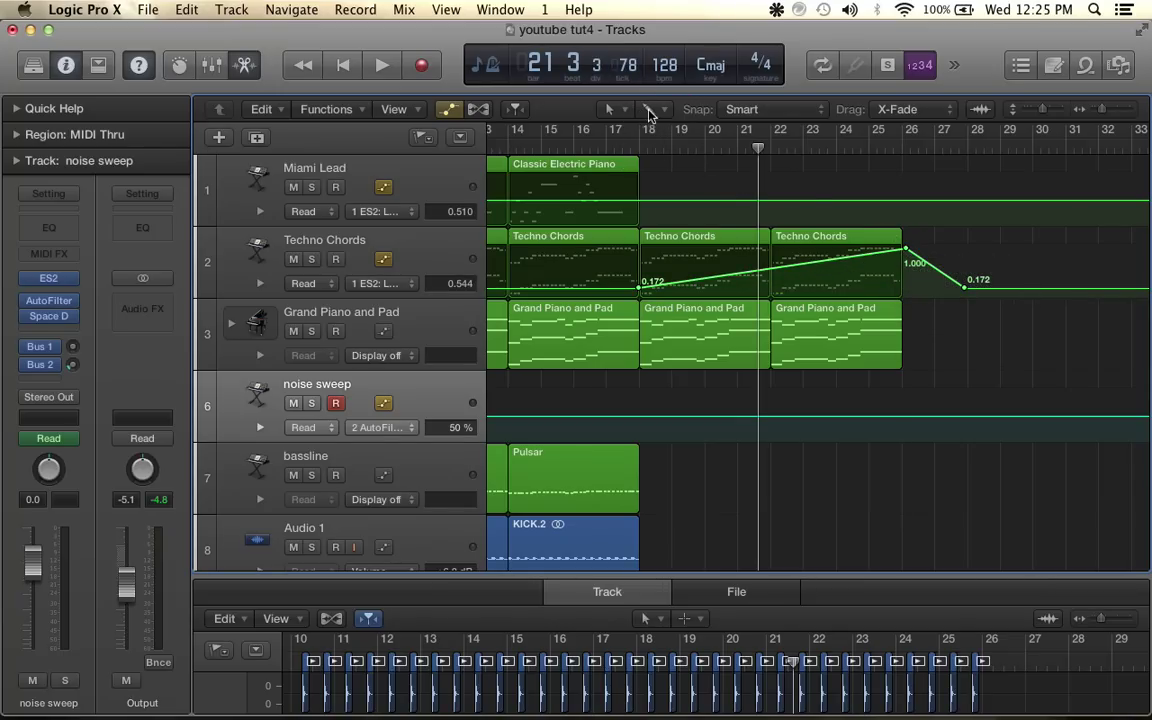
click(648, 111)
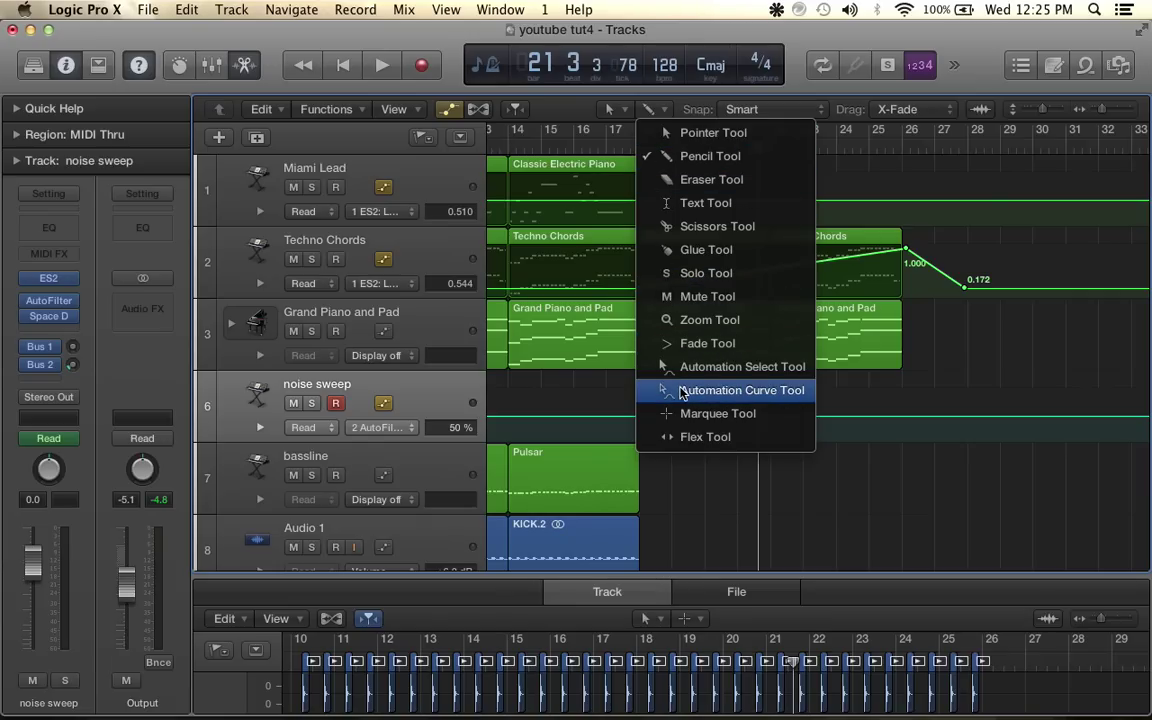
click(680, 391)
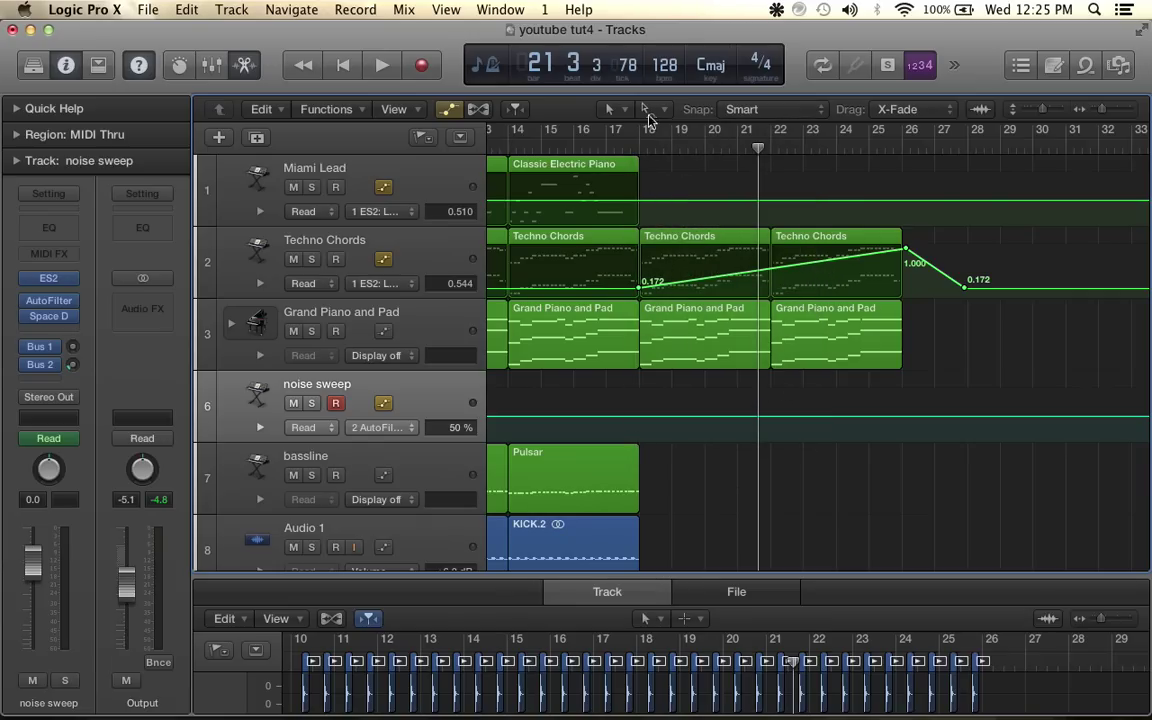
drag(800, 272, 810, 298)
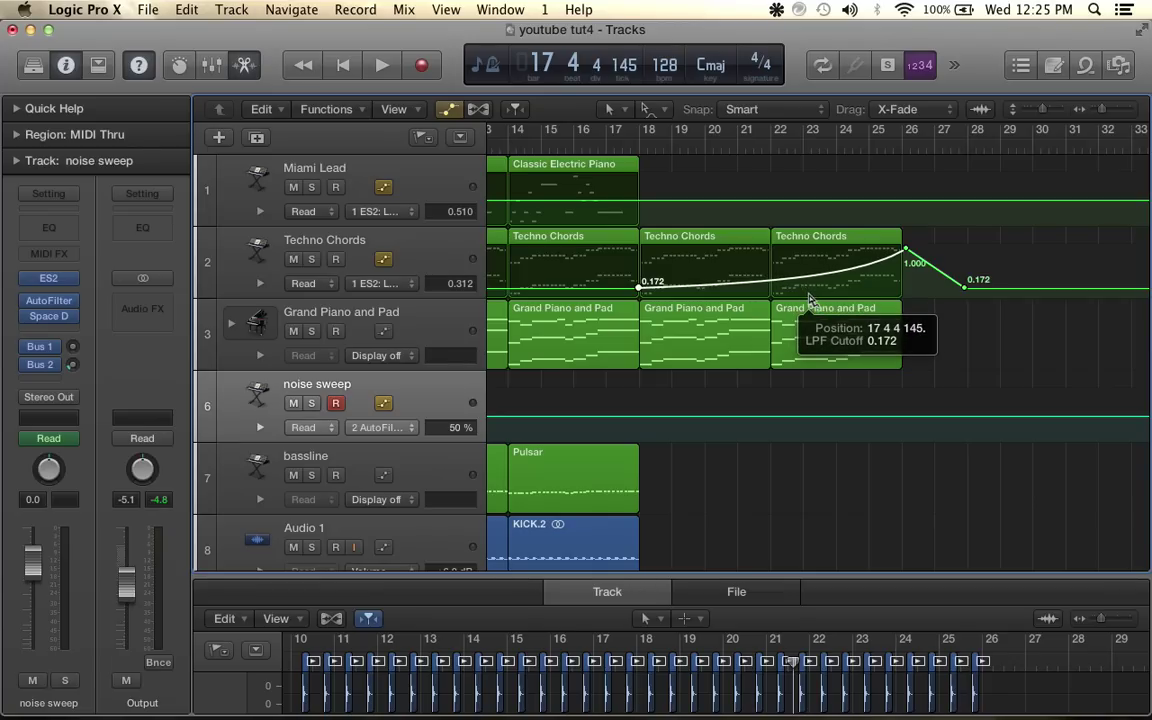
With the Pencil tool, align the Techno Chords automation peak and its 0.172 drop point with the last region's end, just before bar 26
click(649, 110)
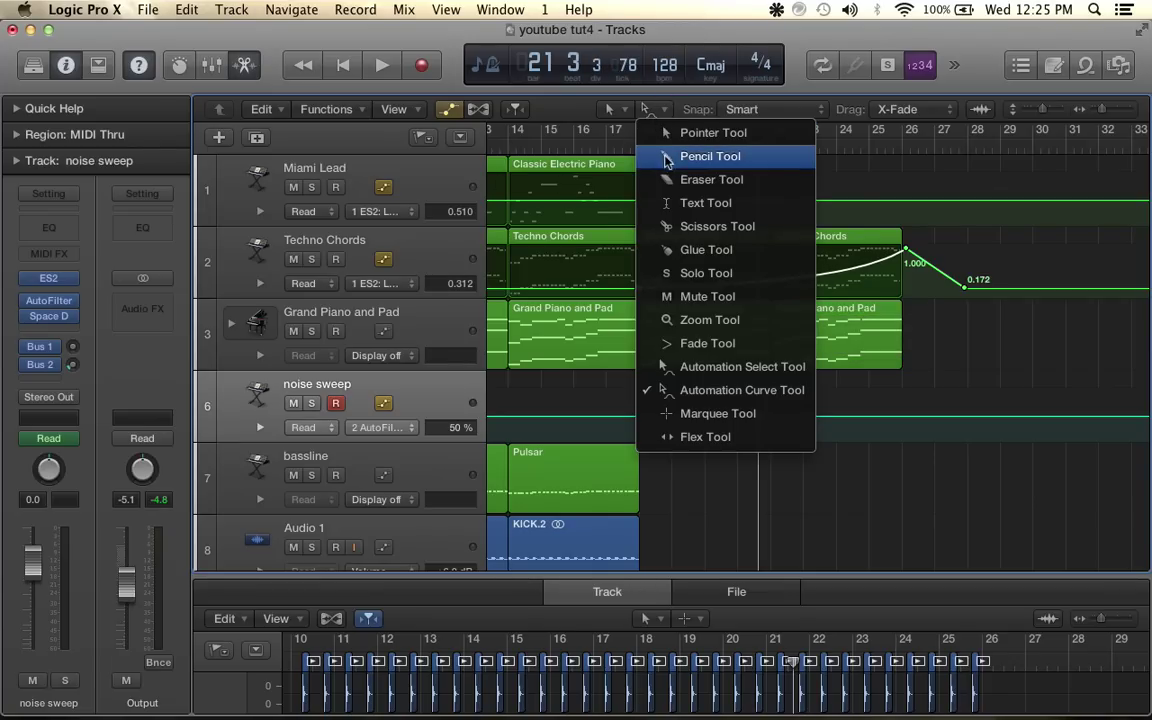
click(700, 155)
key(super+Left)
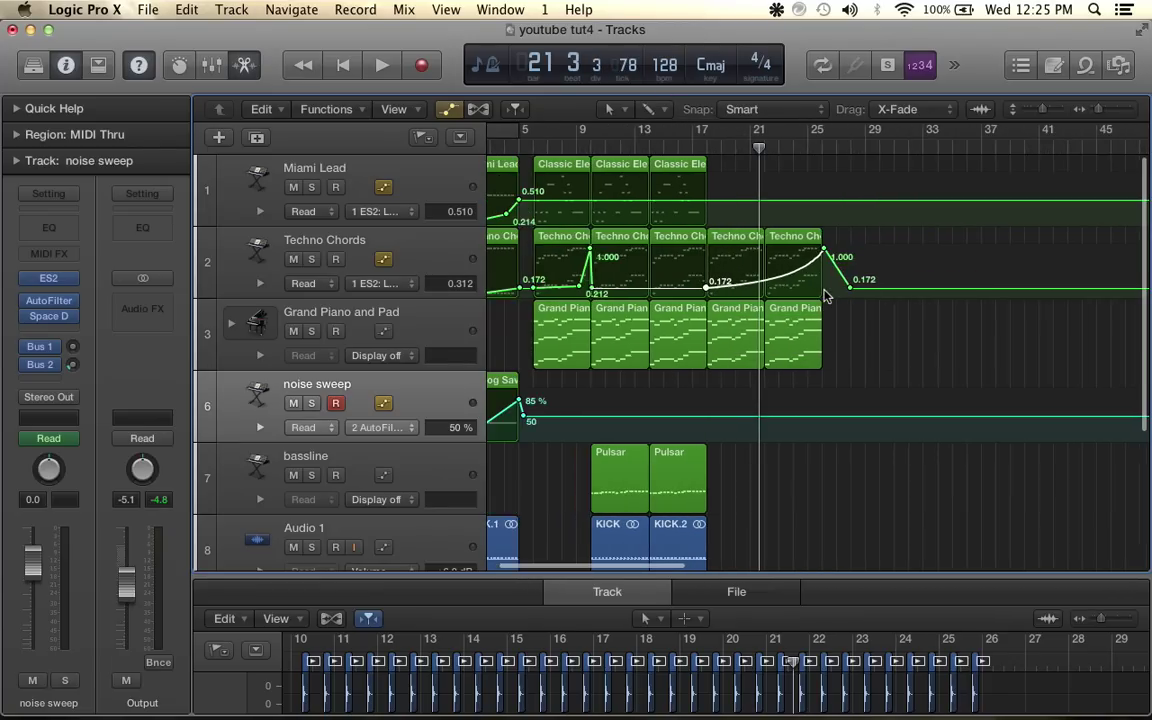
drag(852, 295, 832, 295)
key(super+Right)
key(super+Right)
key(super+Right)
scroll(832, 297, right, 3)
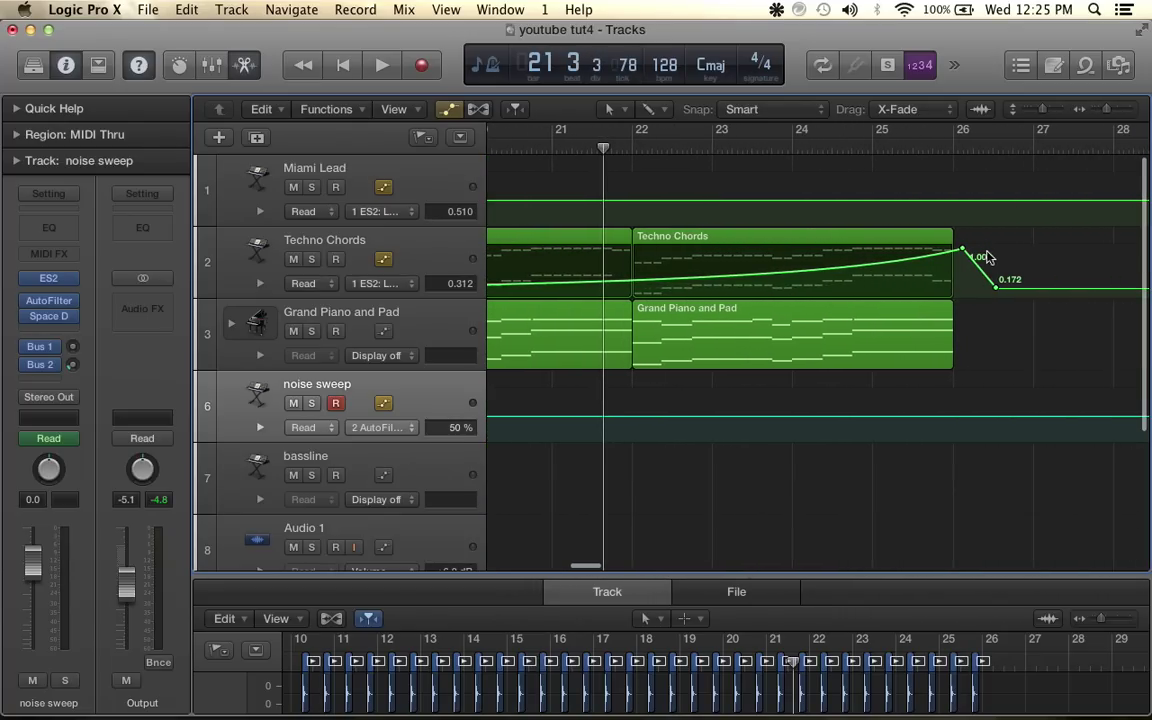
drag(962, 249, 952, 248)
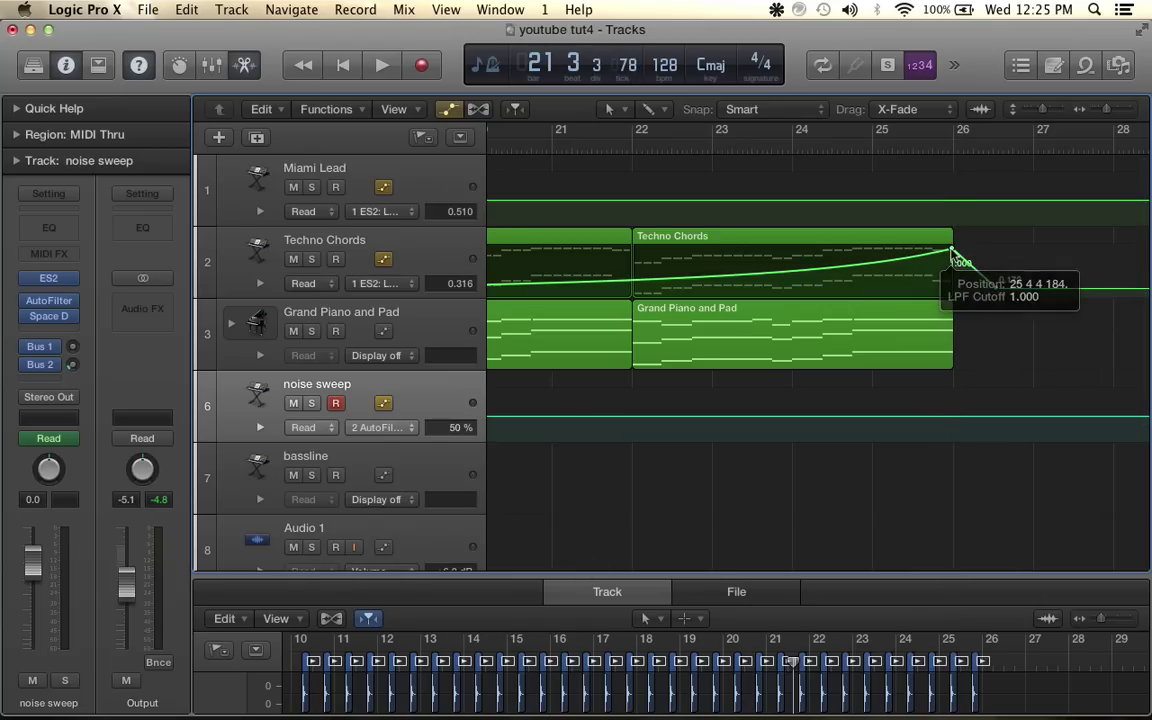
drag(997, 291, 954, 289)
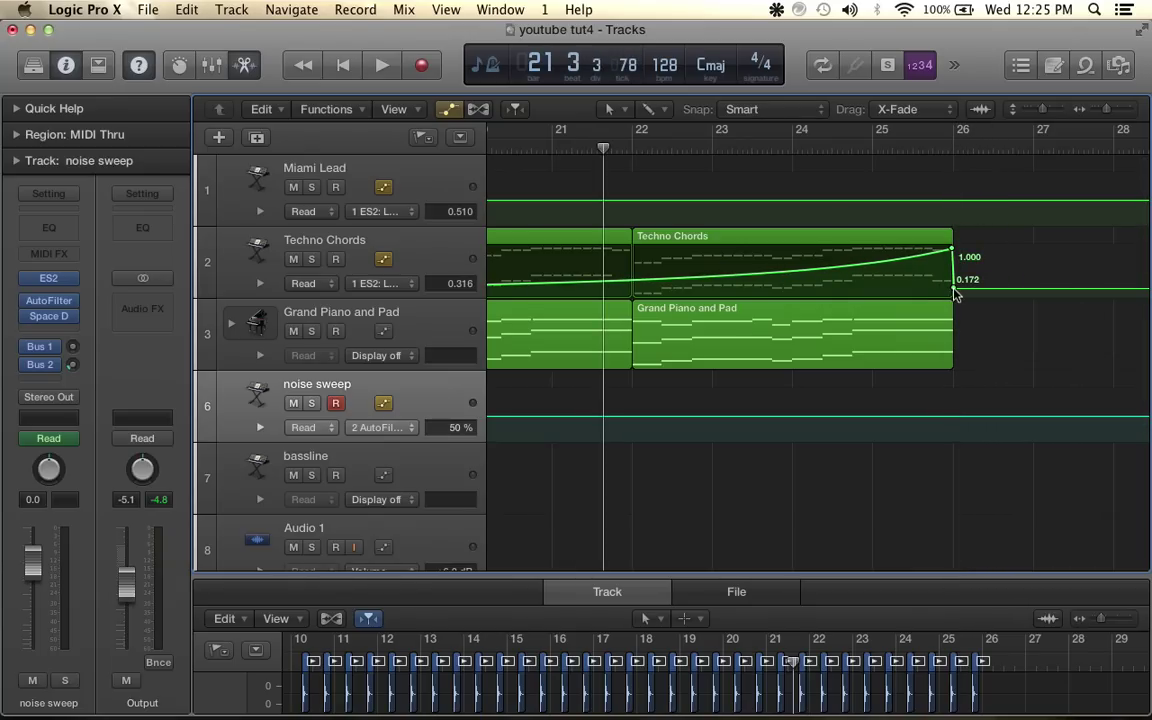
Repeat the opening Analog Saw Init region on the noise sweep track once, copying its automation data
key(super+Left)
key(super+Left)
key(super+Left)
key(super+Left)
scroll(955, 290, left, 5)
scroll(955, 290, down, 2)
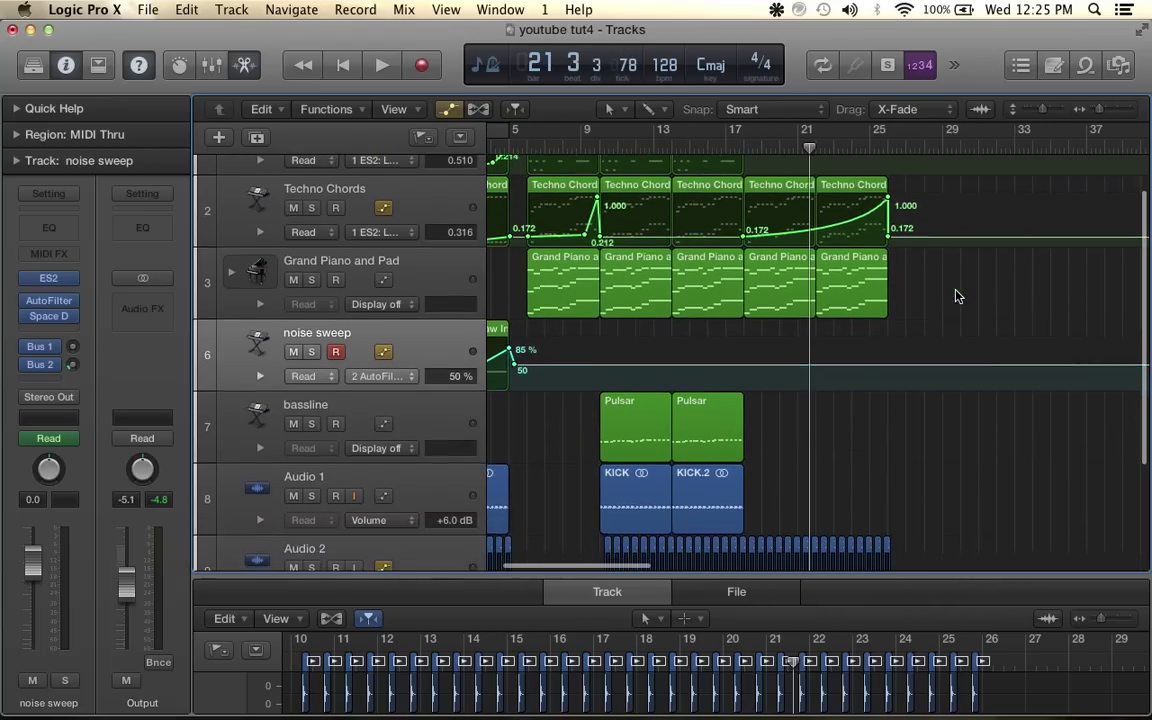
scroll(652, 233, left, 5)
scroll(652, 233, down, 1)
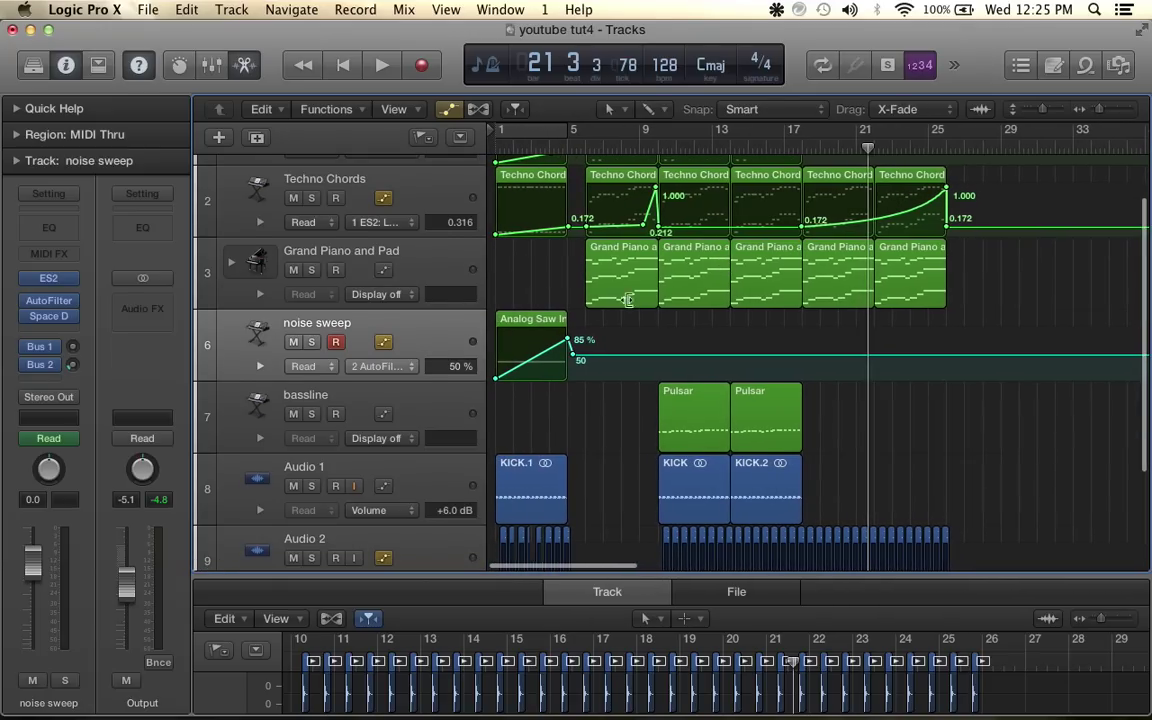
click(540, 325)
key(super+r)
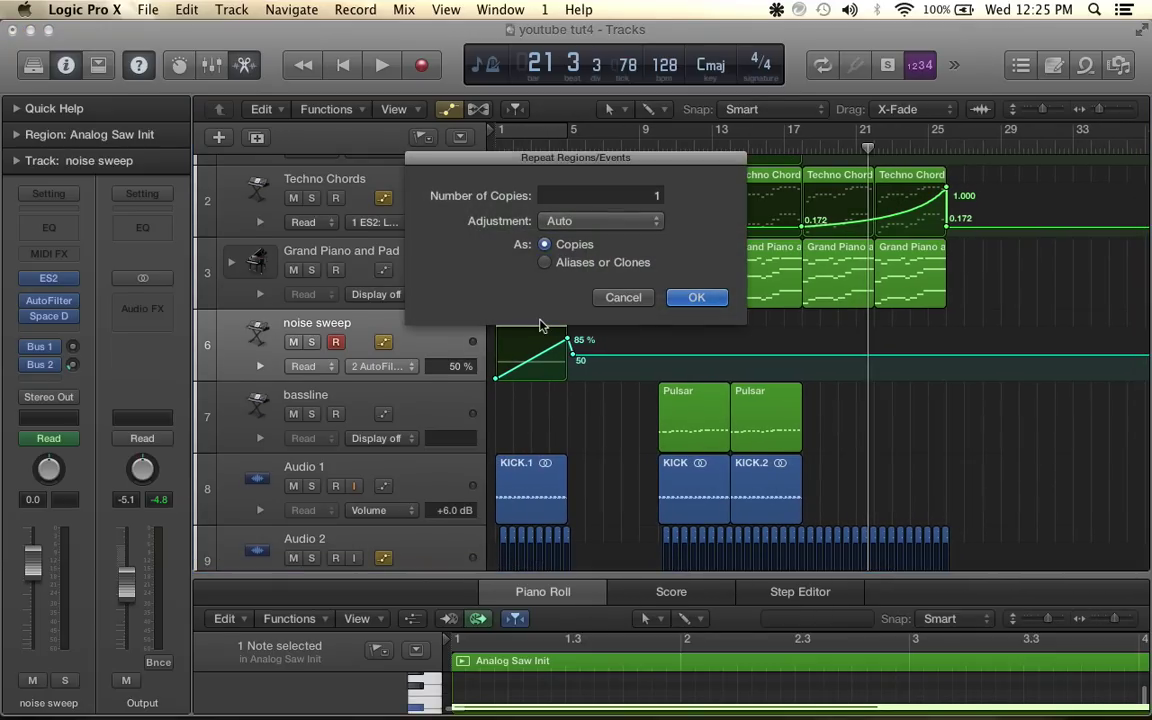
click(683, 300)
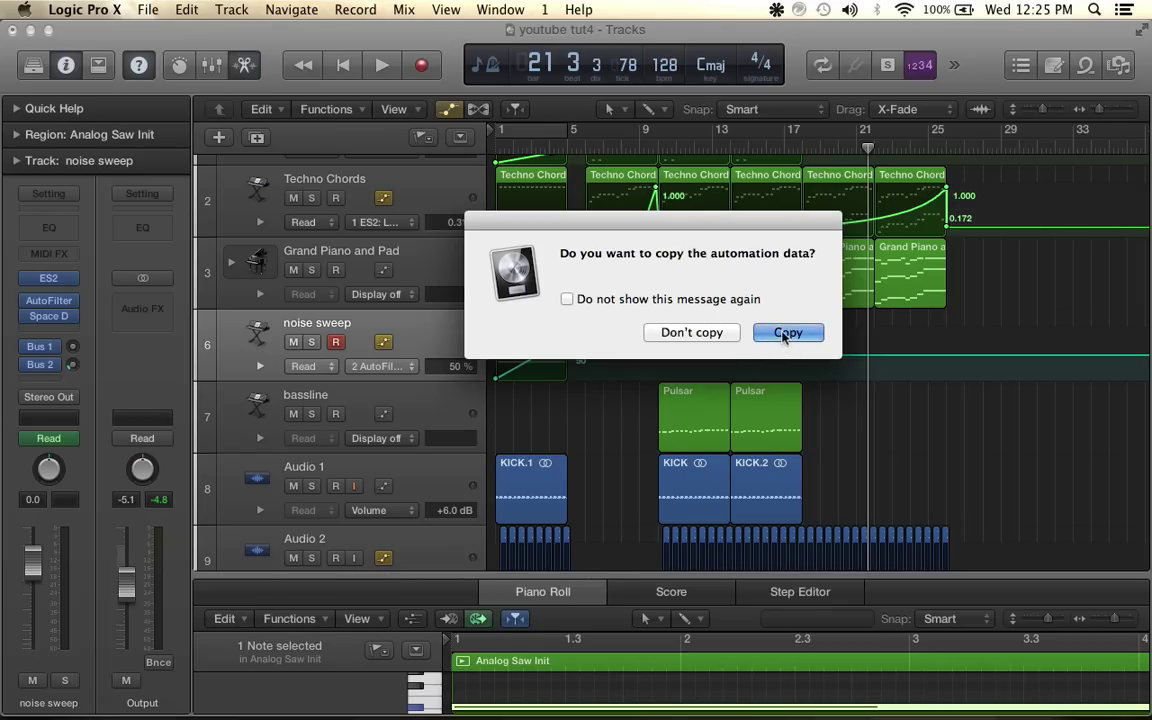
click(787, 333)
Move the copied noise sweep region and its automation to bar 22, and shift the 50 % point slightly before the region's start
drag(604, 333, 909, 353)
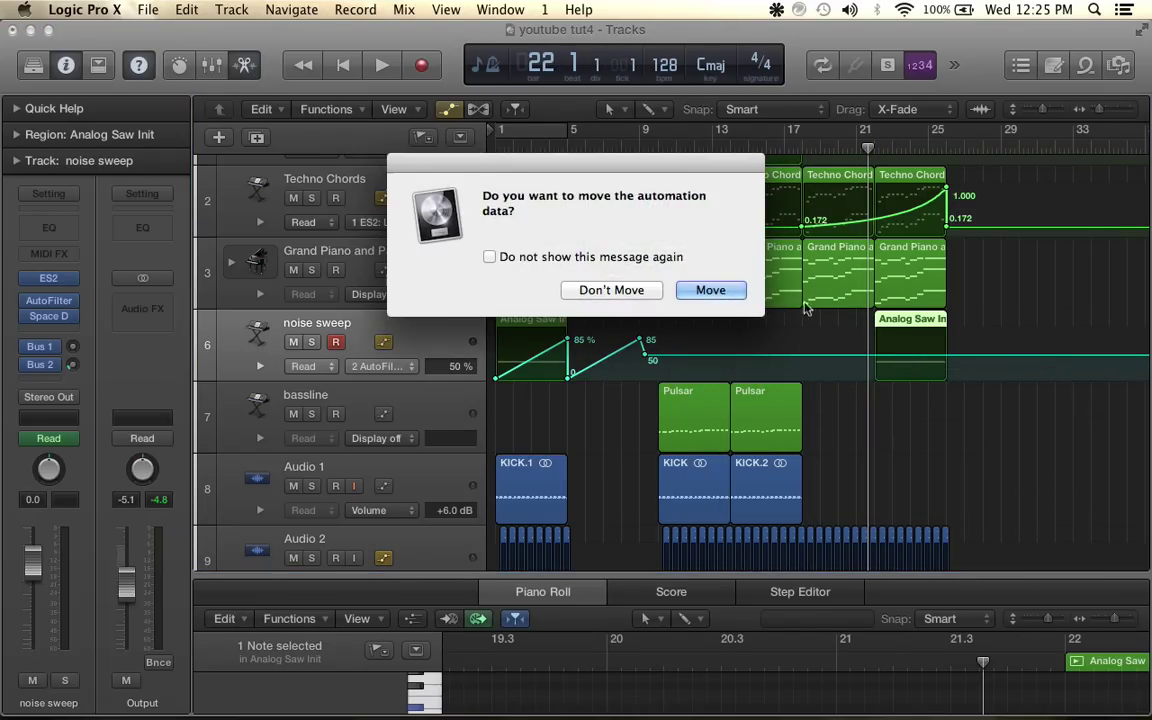
click(726, 297)
scroll(932, 322, up, 10)
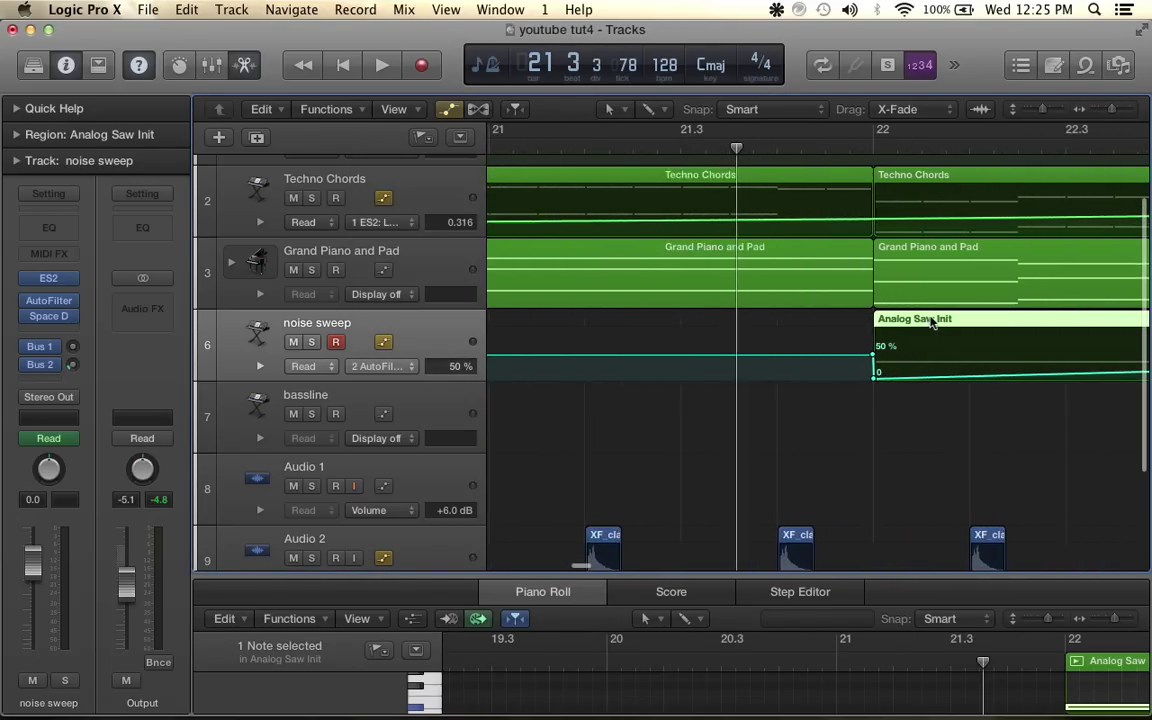
scroll(845, 347, up, 2)
drag(872, 362, 856, 362)
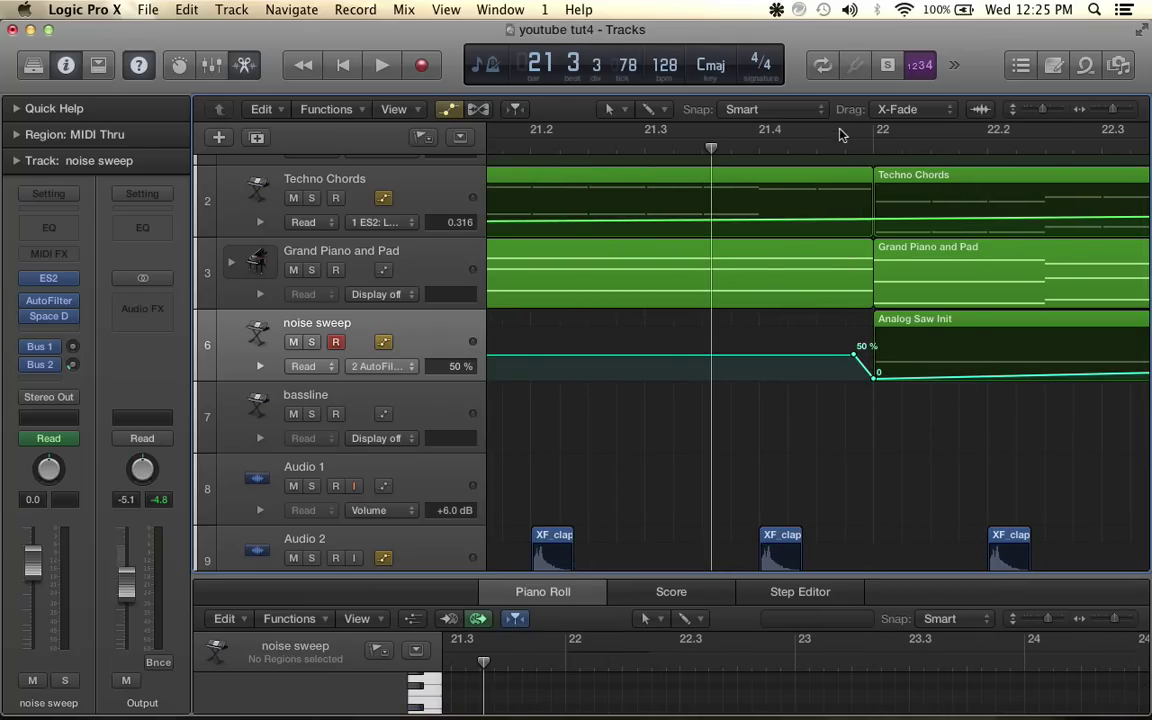
Play back the build-up from about bar 21 to bar 26 to check the chord and noise sweep automation
key(space)
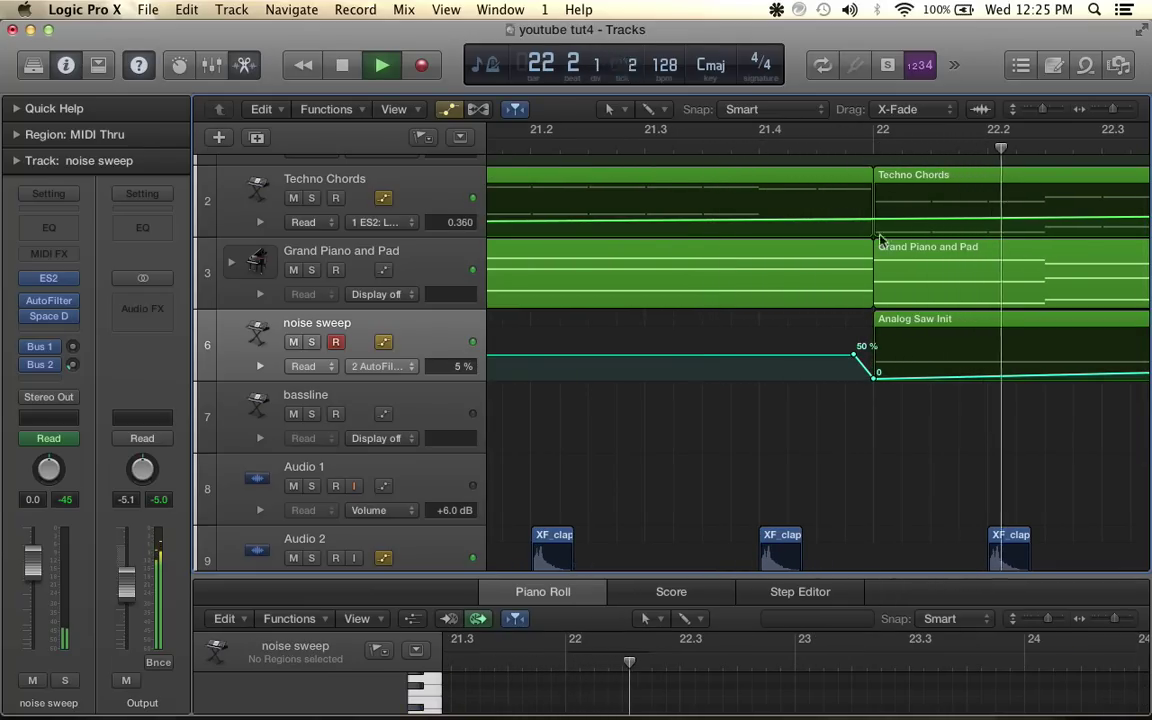
scroll(874, 252, down, 2)
scroll(805, 258, down, 3)
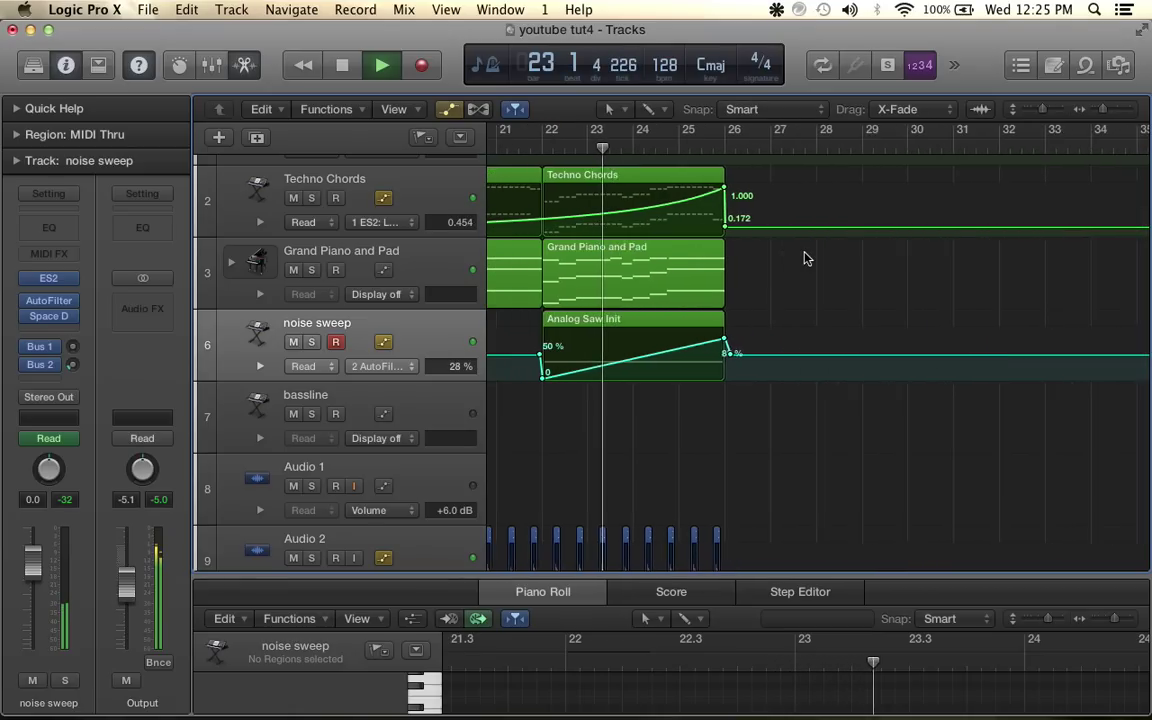
scroll(690, 260, left, 2)
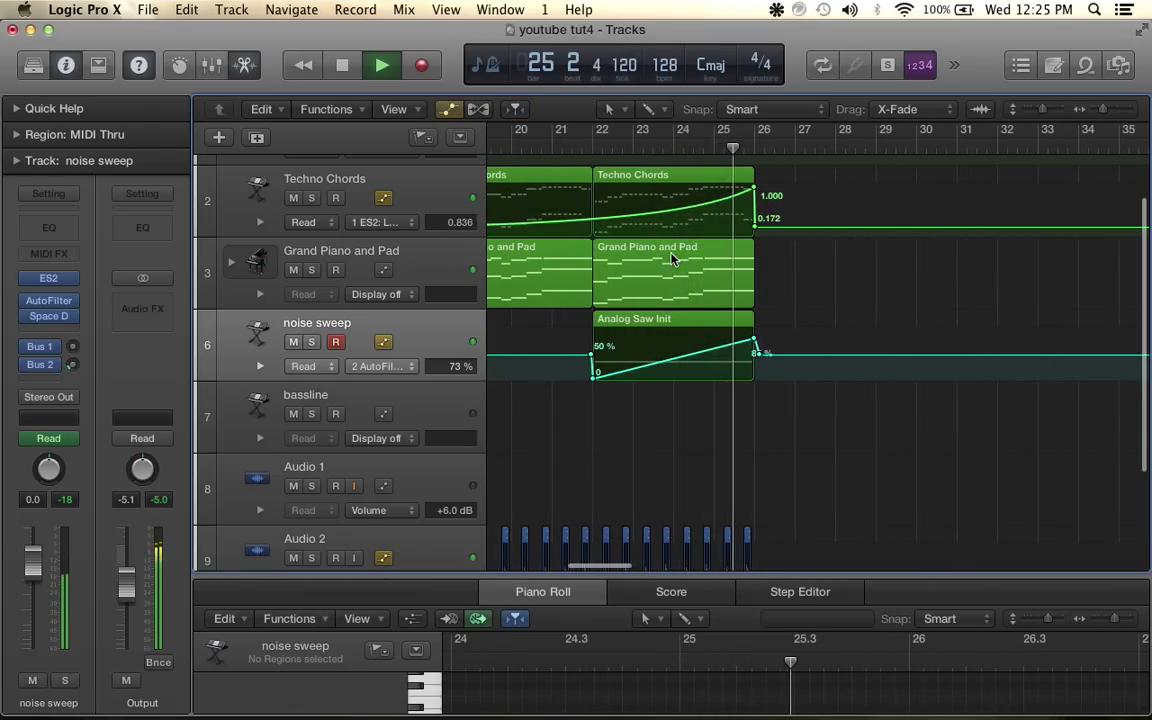
key(space)
Repeat all the Audio 3 regions between bars 10 and 18 once as copies
scroll(672, 258, down, 5)
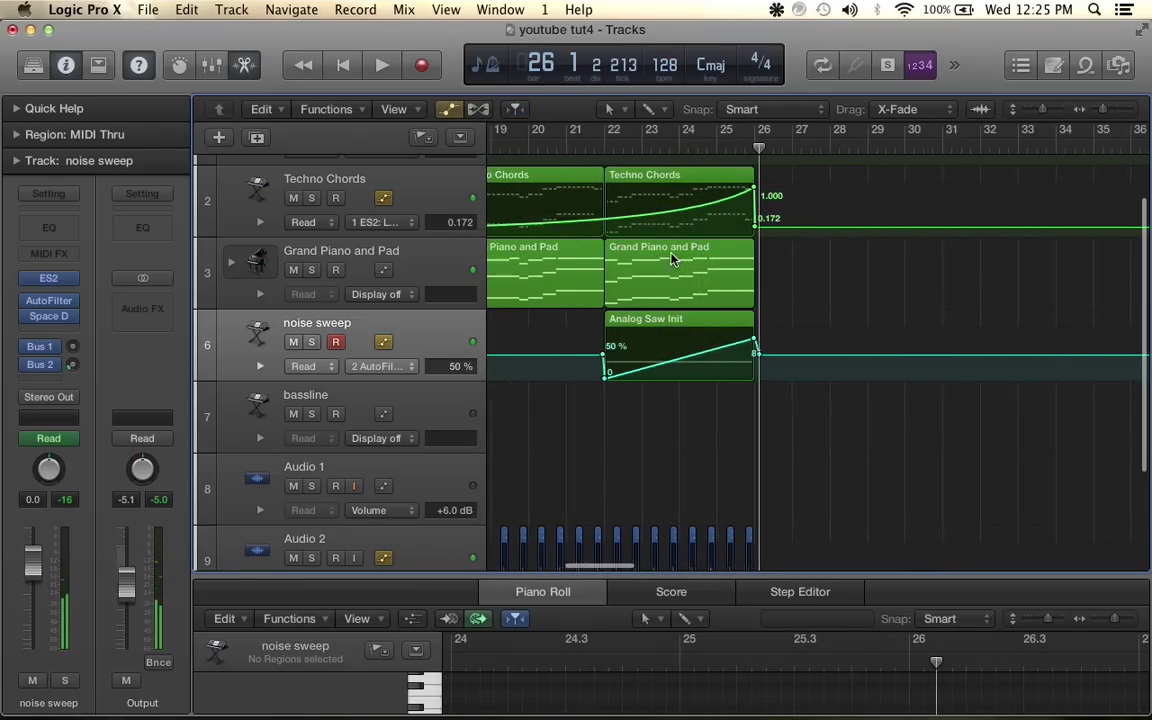
scroll(672, 258, down, 5)
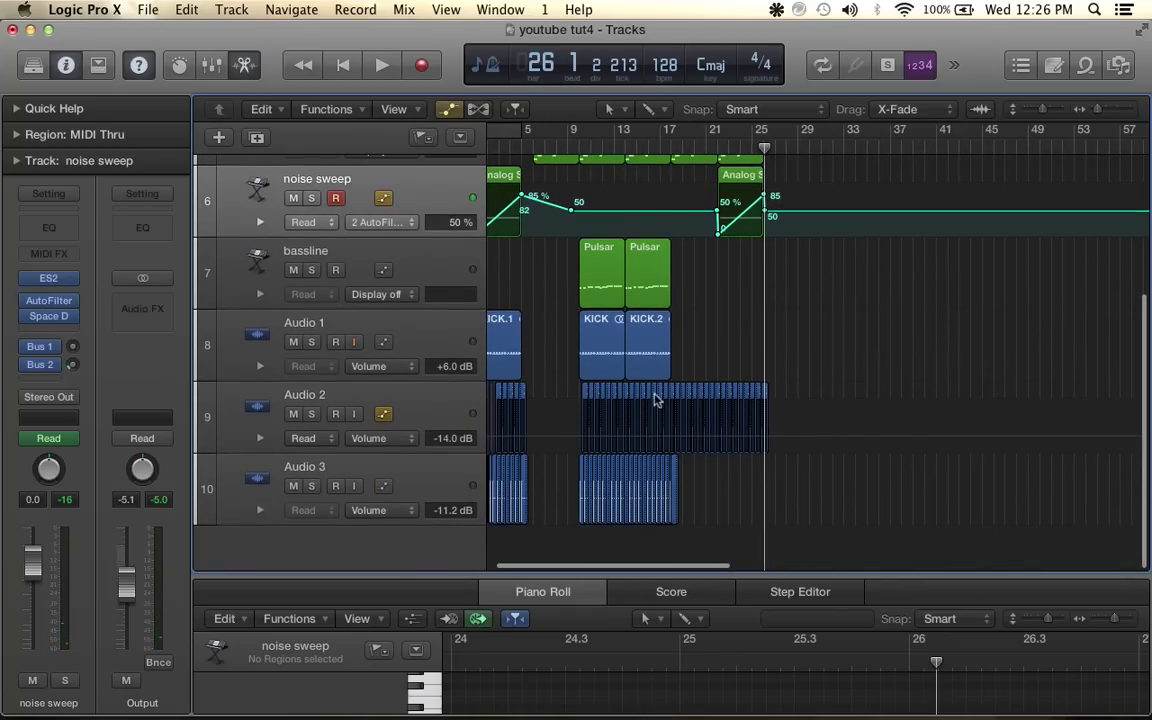
scroll(655, 400, up, 1)
scroll(655, 400, up, 2)
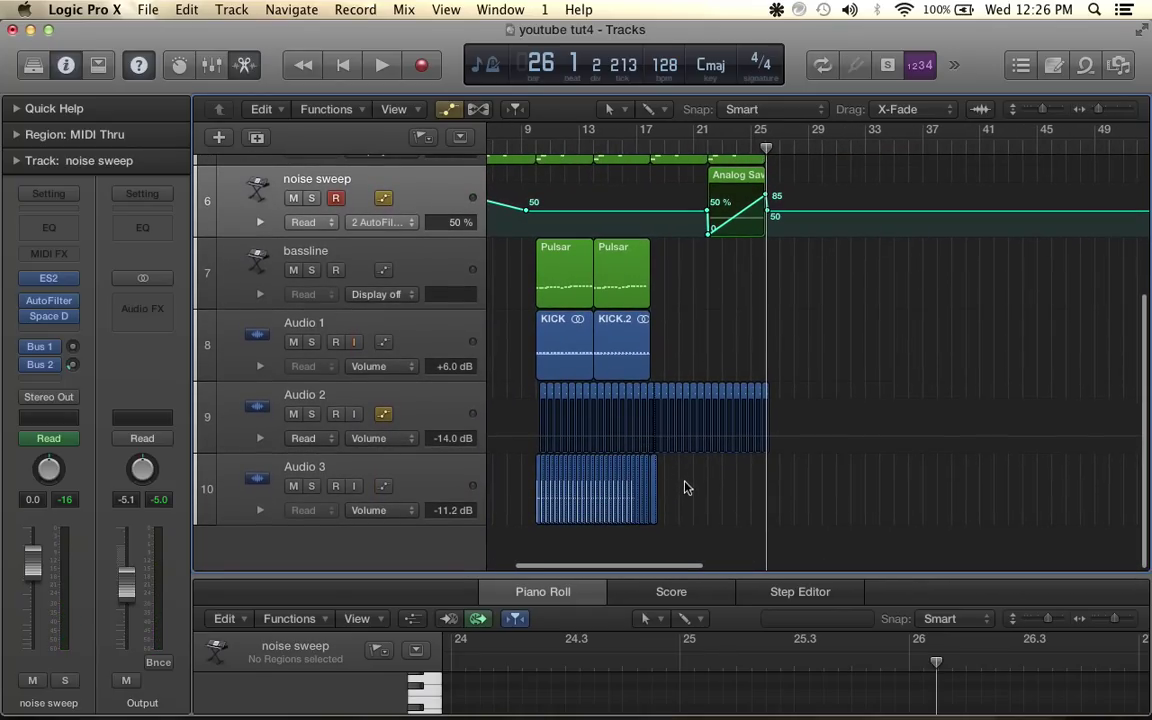
click(537, 483)
key(super+r)
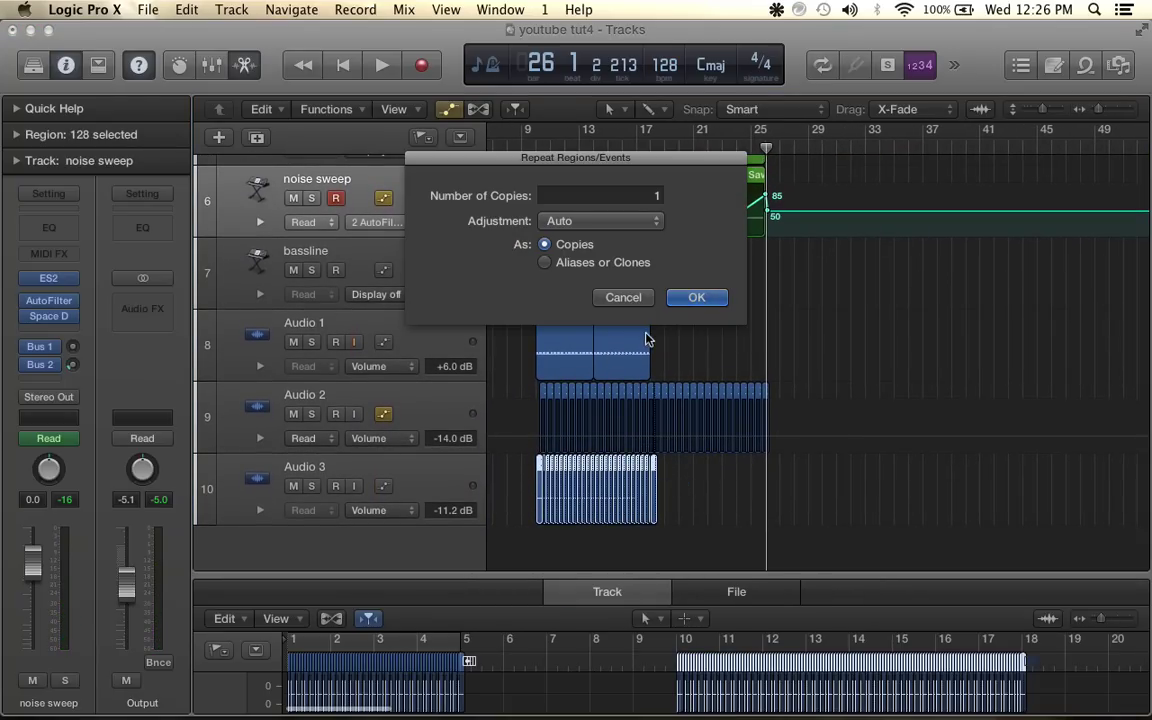
key(Return)
scroll(720, 463, up, 4)
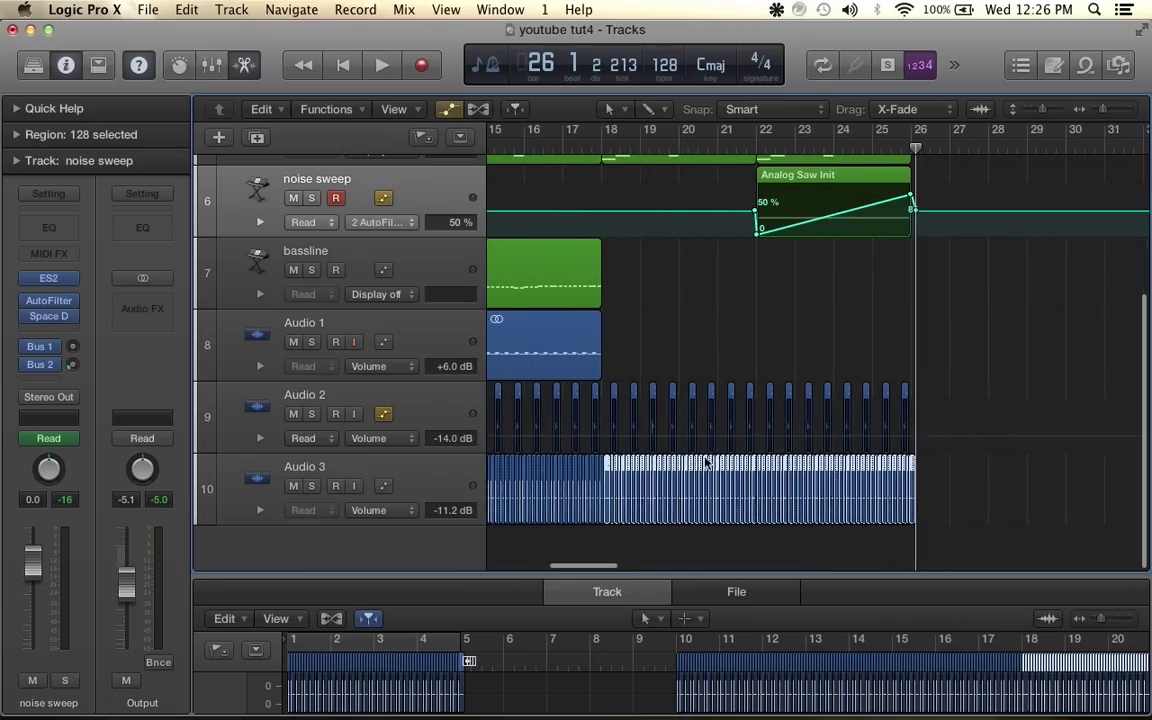
Move the copied Audio 3 hi-hat regions from bar 18 so that they start exactly at bar 26
scroll(706, 462, right, 1)
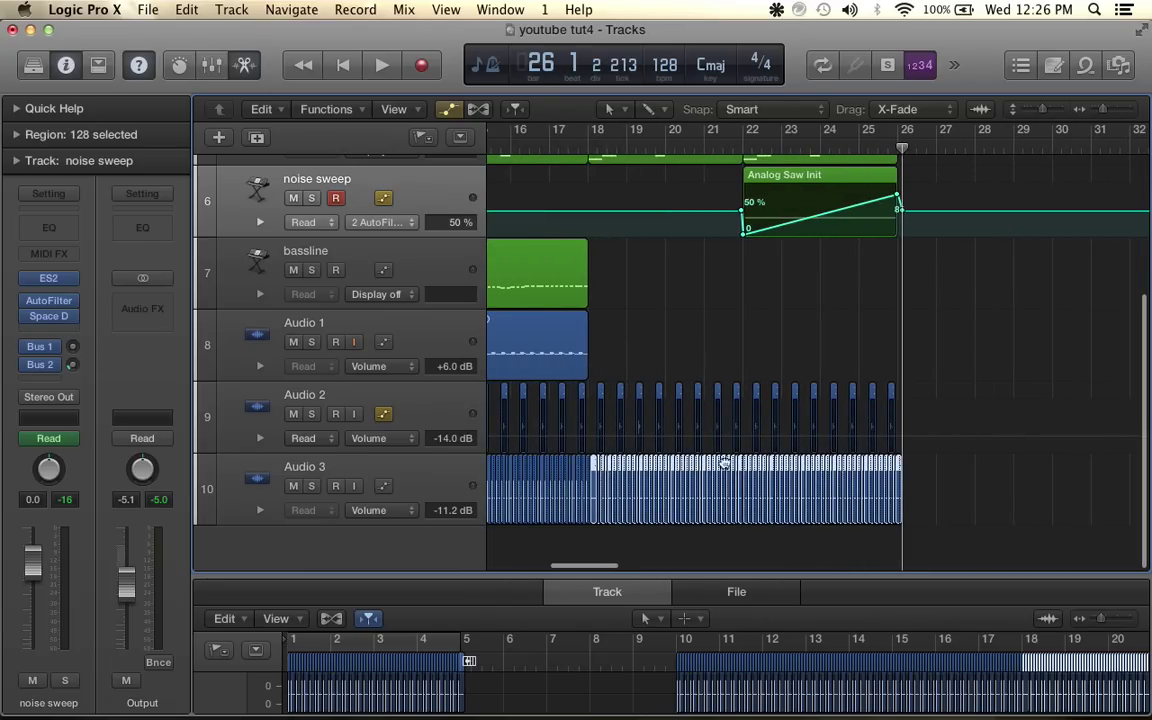
drag(724, 463, 935, 474)
scroll(897, 497, up, 5)
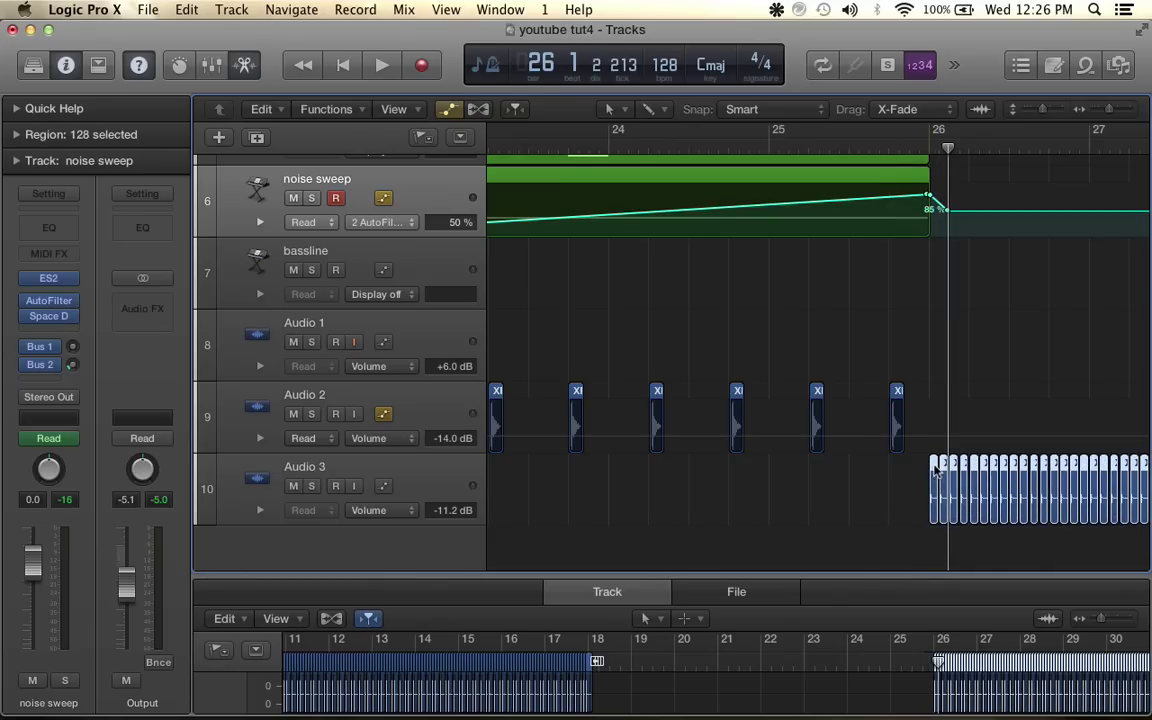
scroll(938, 476, up, 5)
scroll(940, 477, down, 7)
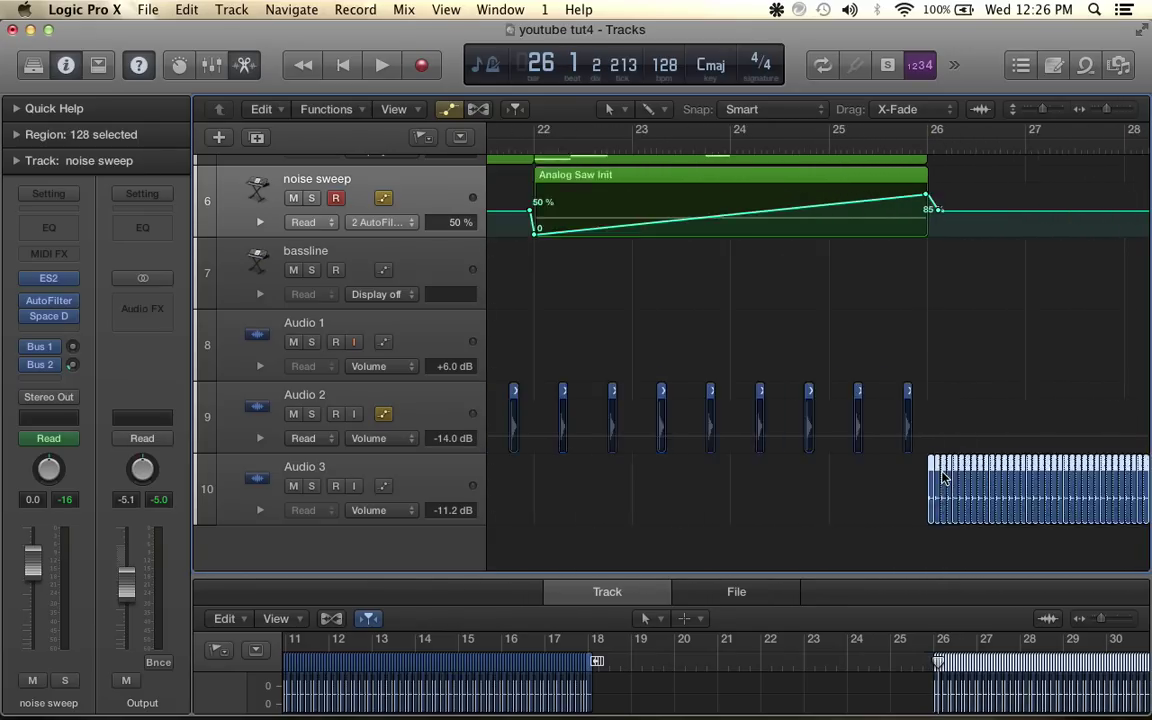
Repeat the KICK and KICK.2 regions on Audio 1 once and move the copies to bar 26
scroll(940, 477, down, 6)
drag(874, 378, 624, 383)
key(super+r)
click(692, 298)
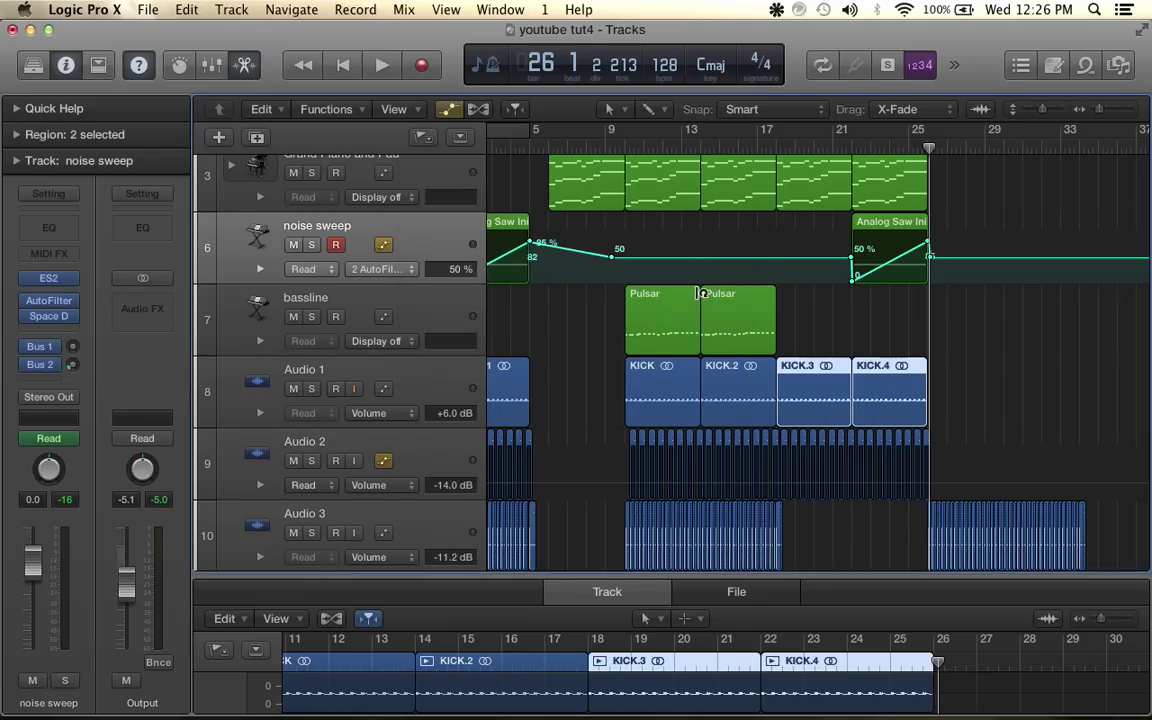
drag(808, 367, 956, 375)
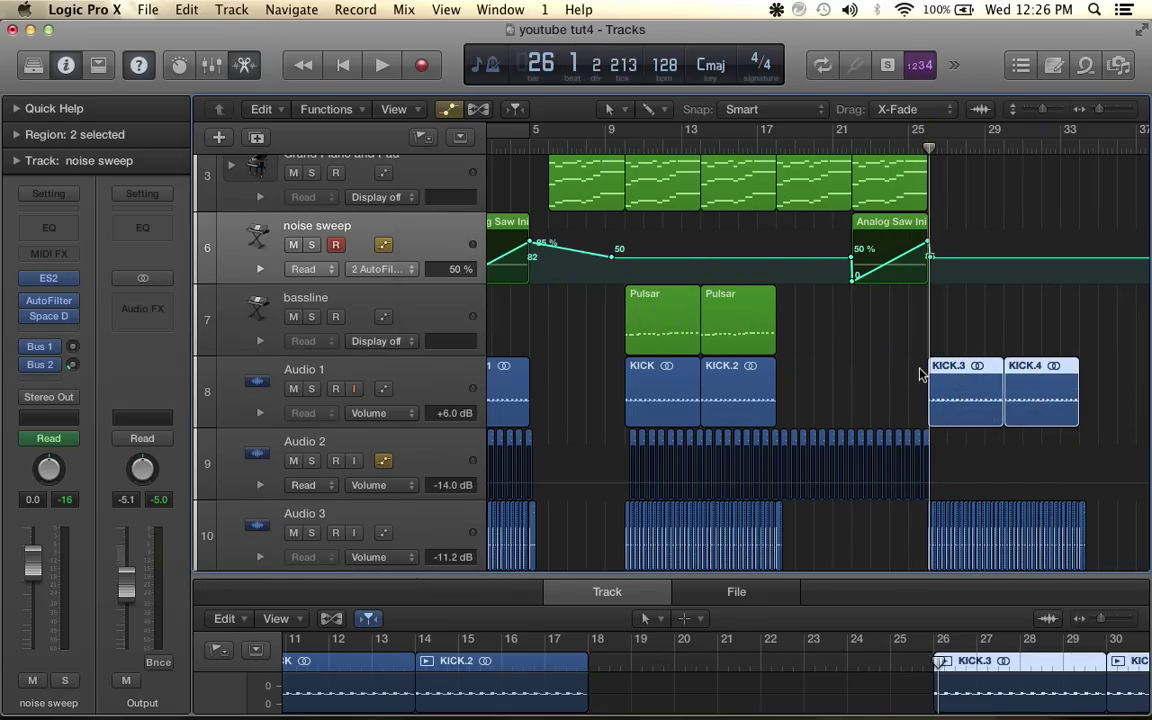
Place the playhead exactly at the start of bar 26 and check the moved kick and hi-hat regions' alignment
key(super+Right)
key(super+Right)
key(super+Right)
key(super+Right)
key(super+Right)
key(super+Right)
key(super+Right)
key(super+Right)
key(super+Right)
key(super+Right)
key(super+Right)
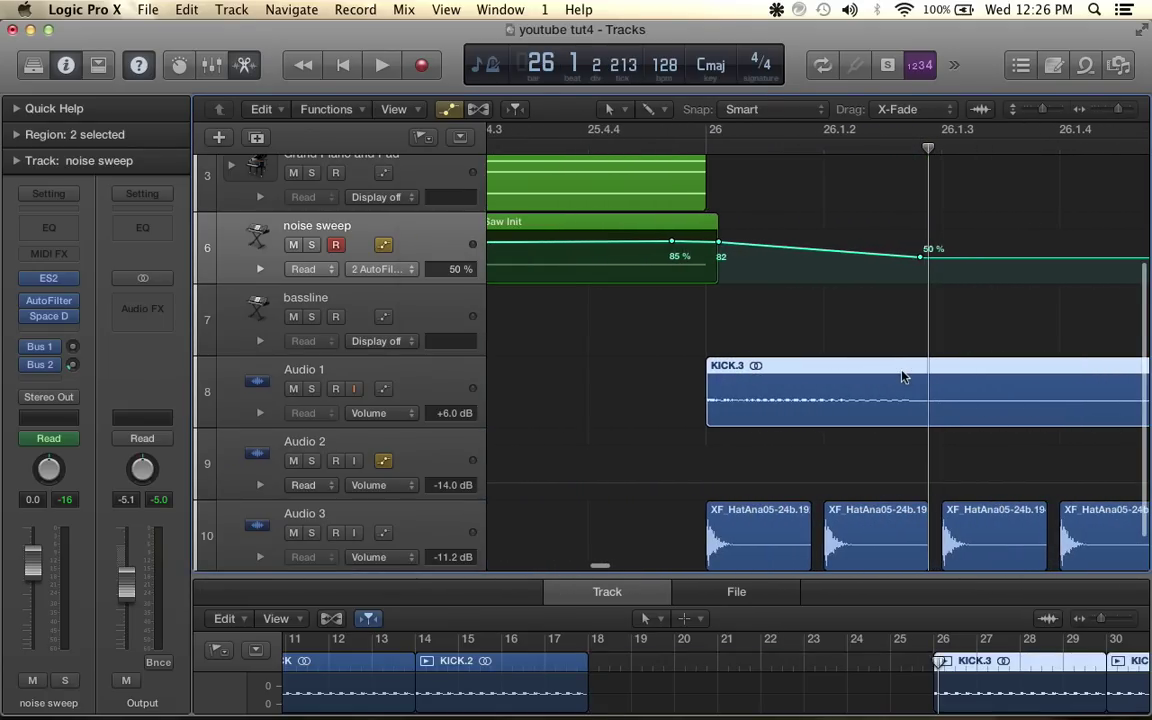
click(709, 148)
key(super+Right)
key(super+Right)
key(super+Right)
key(super+Right)
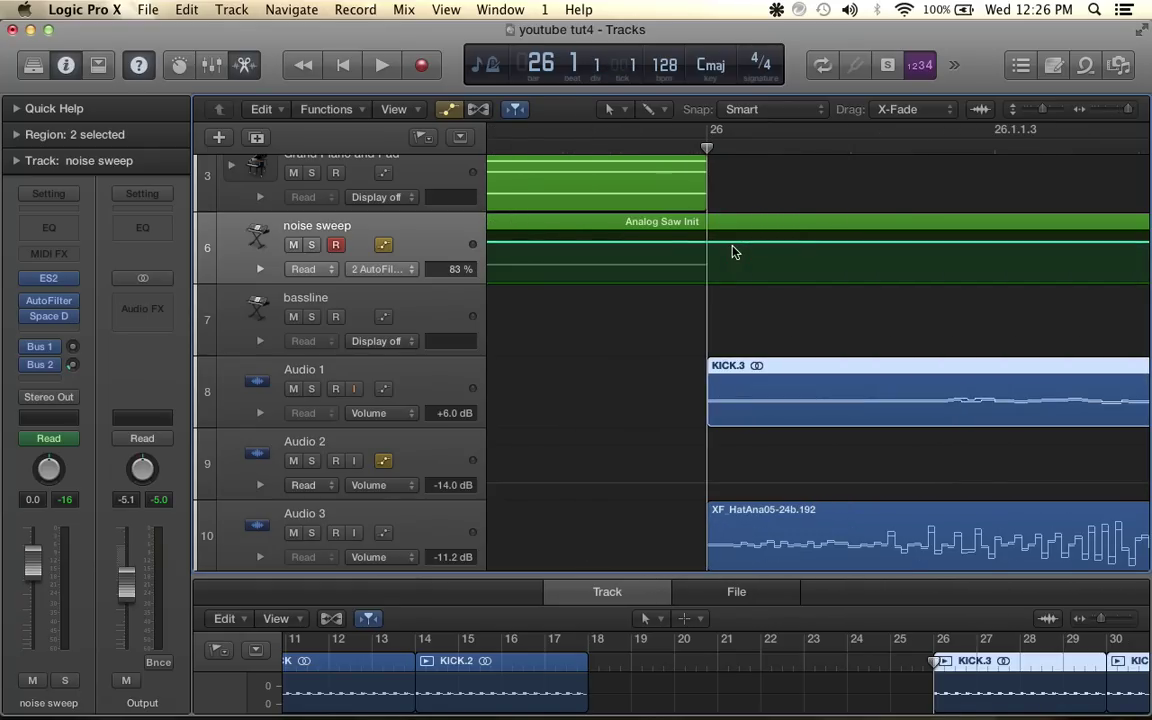
key(super+Left)
key(super+Left)
key(super+Left)
key(super+Left)
key(super+Left)
key(super+Left)
key(super+Left)
key(super+Left)
key(super+Left)
key(super+Left)
key(super+Left)
key(super+Left)
scroll(733, 252, down, 2)
key(super+Left)
key(super+Left)
key(super+Left)
key(super+Left)
key(super+Left)
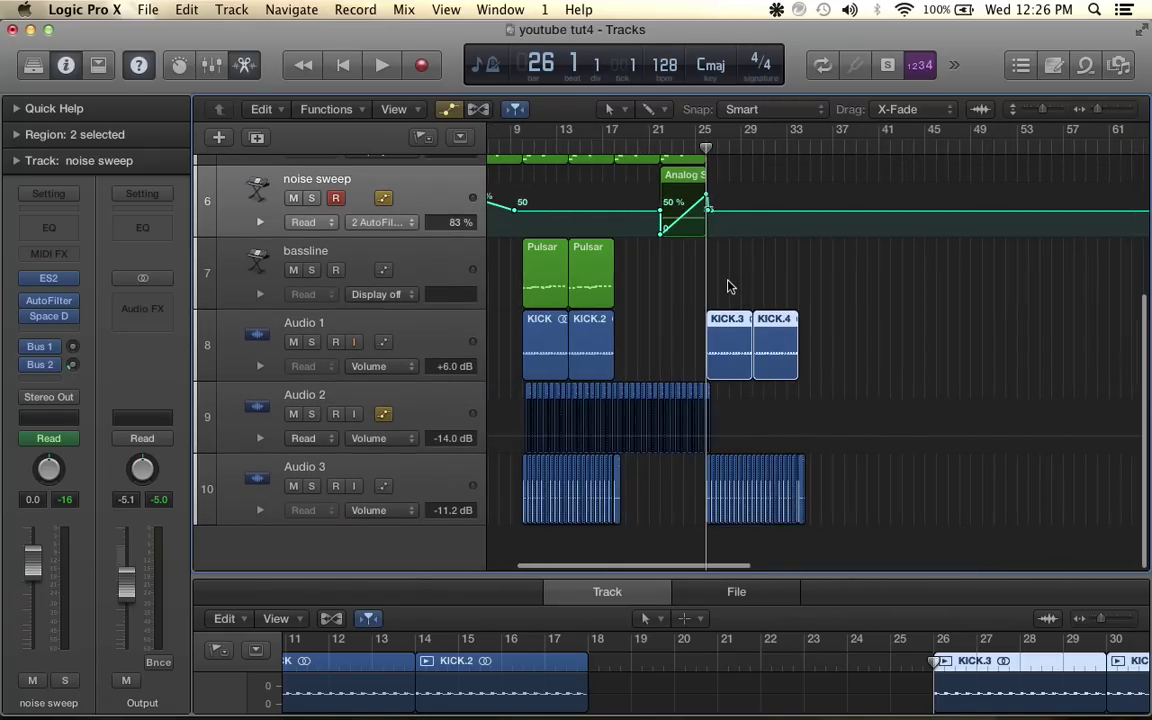
Hide the track automation and repeat the Audio 2 clap regions between bars 18 and 26 once as copies
click(452, 109)
drag(731, 451, 662, 449)
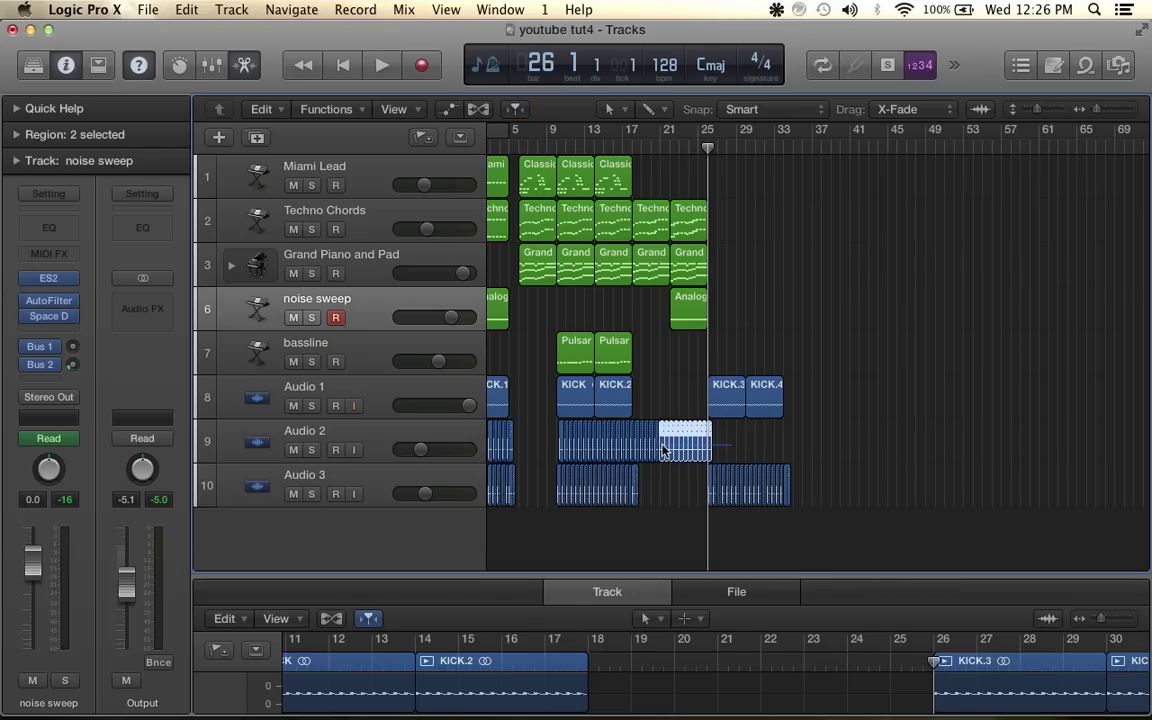
click(636, 450)
key(super+r)
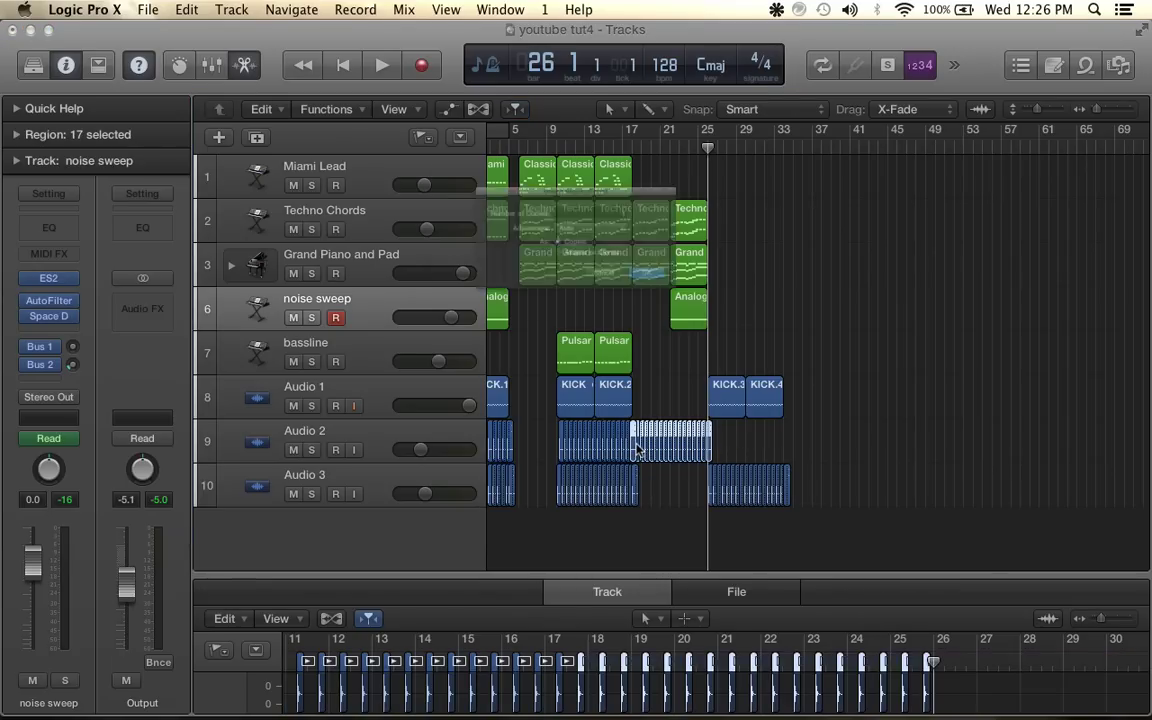
click(700, 300)
Shift the copied Audio 2 clap regions so that the first one falls on beat 2 of bar 26
scroll(755, 442, up, 5)
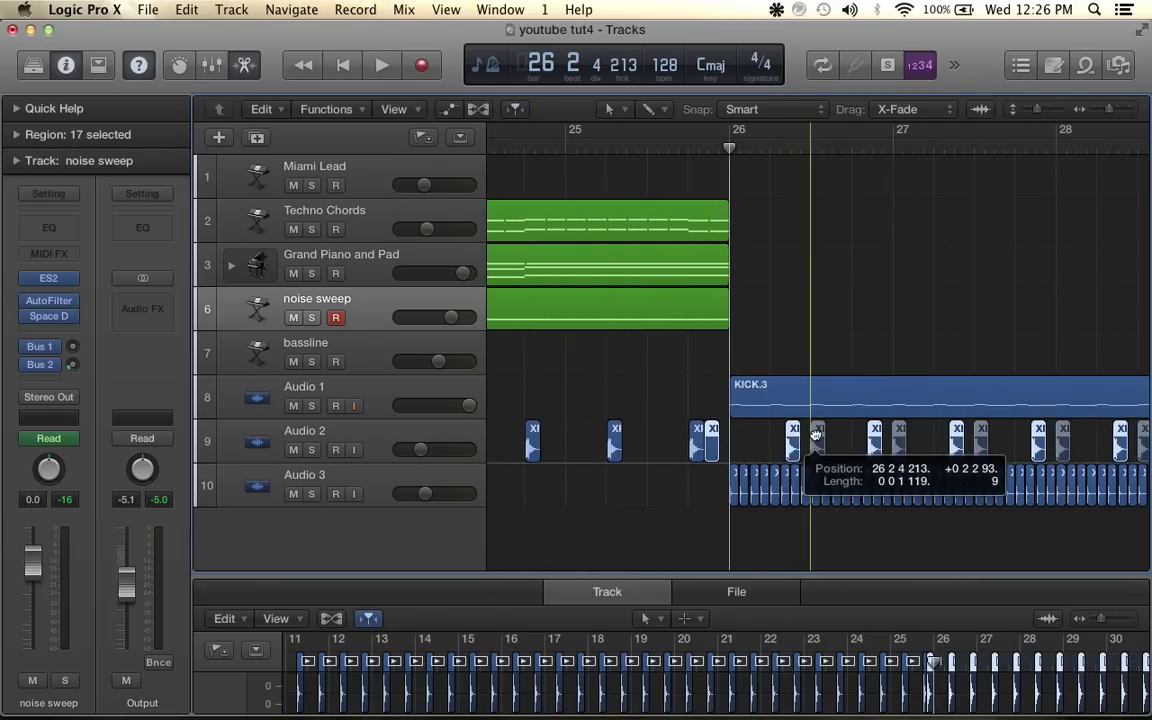
scroll(800, 440, up, 4)
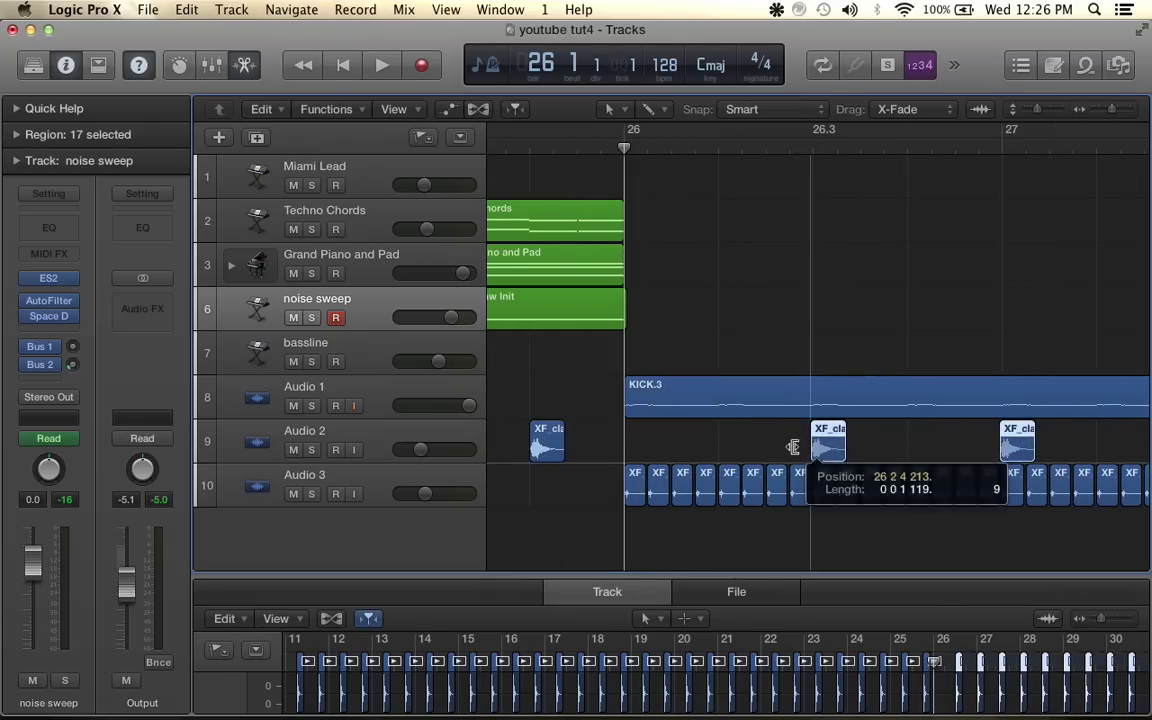
scroll(790, 447, down, 3)
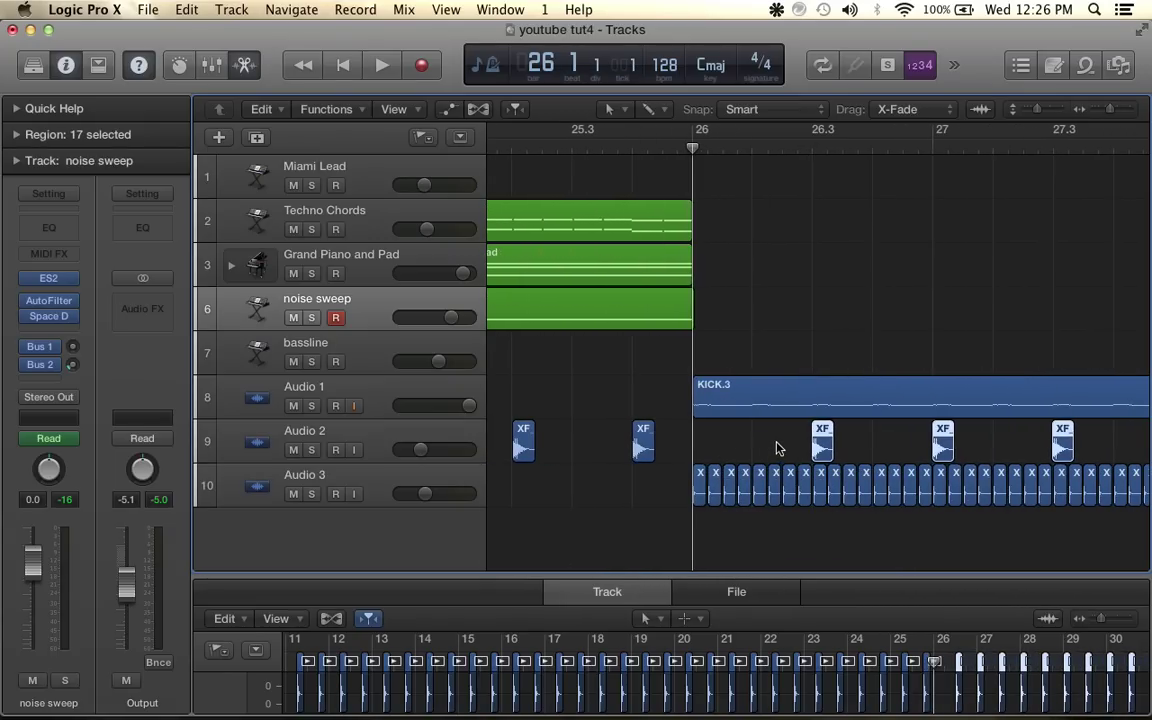
drag(820, 442, 758, 442)
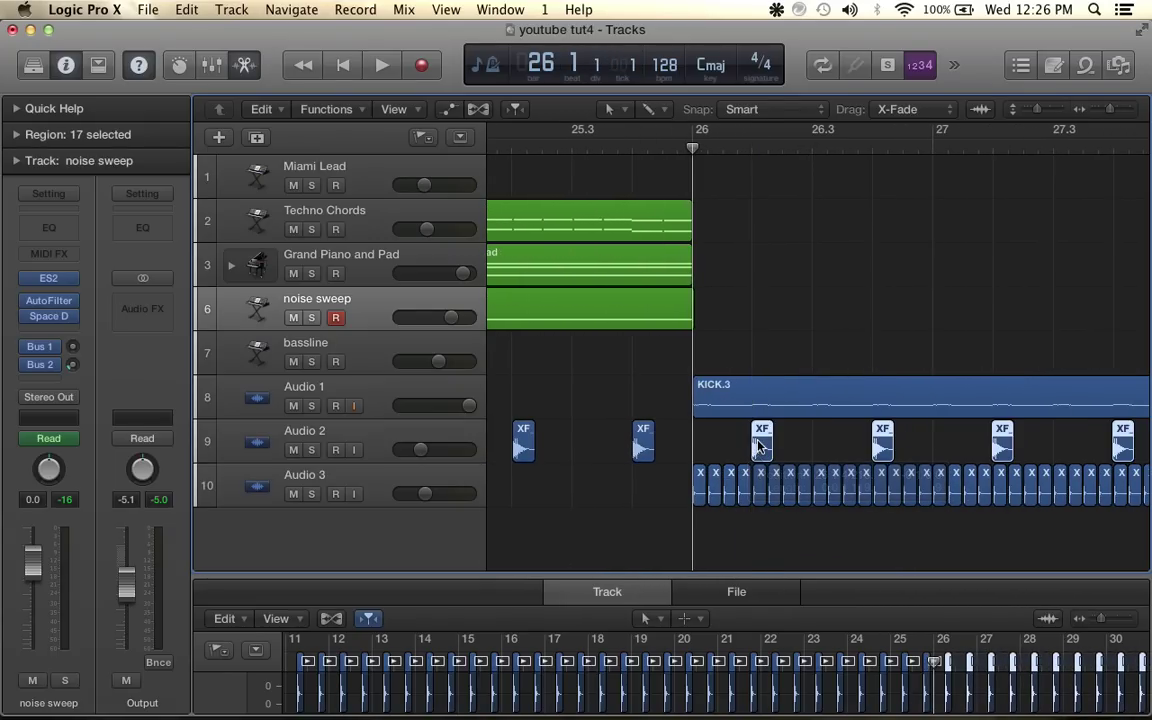
scroll(768, 446, down, 3)
scroll(762, 455, down, 10)
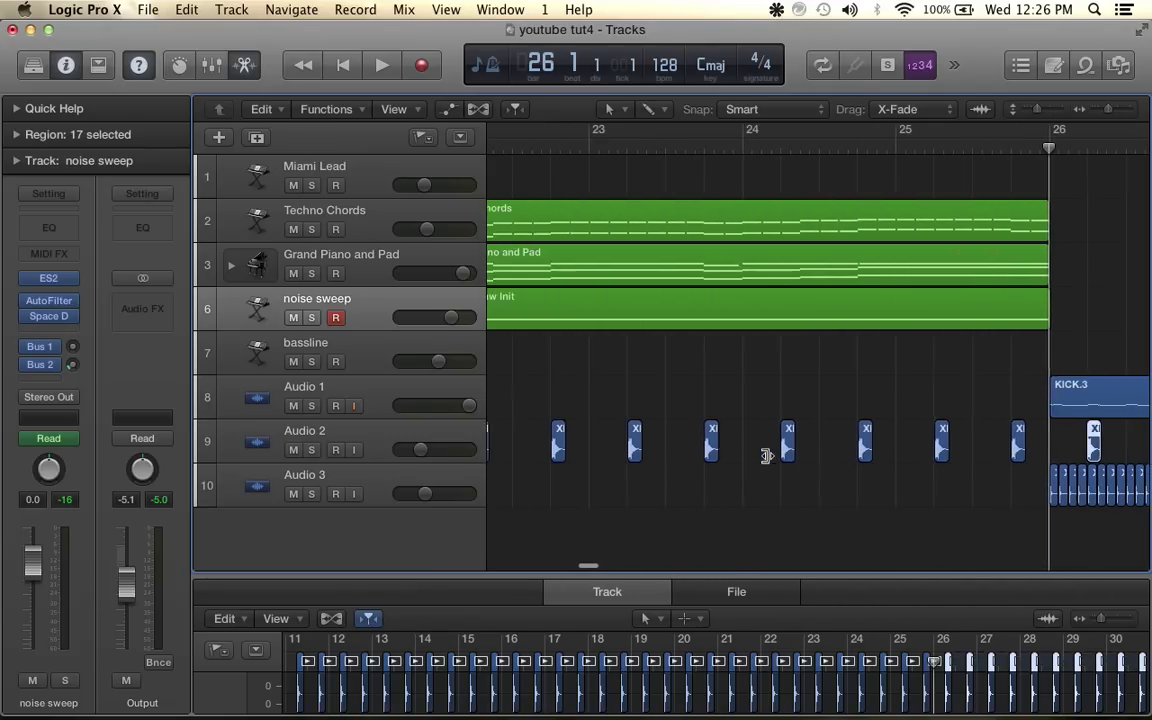
scroll(770, 458, down, 1)
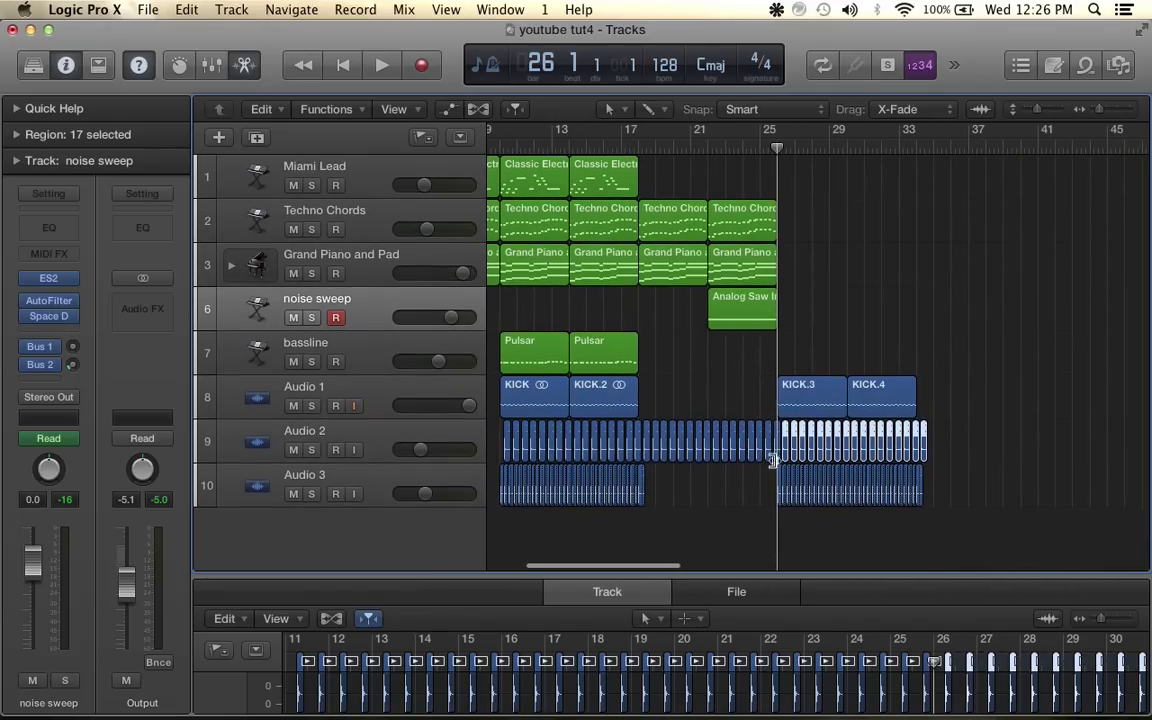
scroll(822, 497, left, 5)
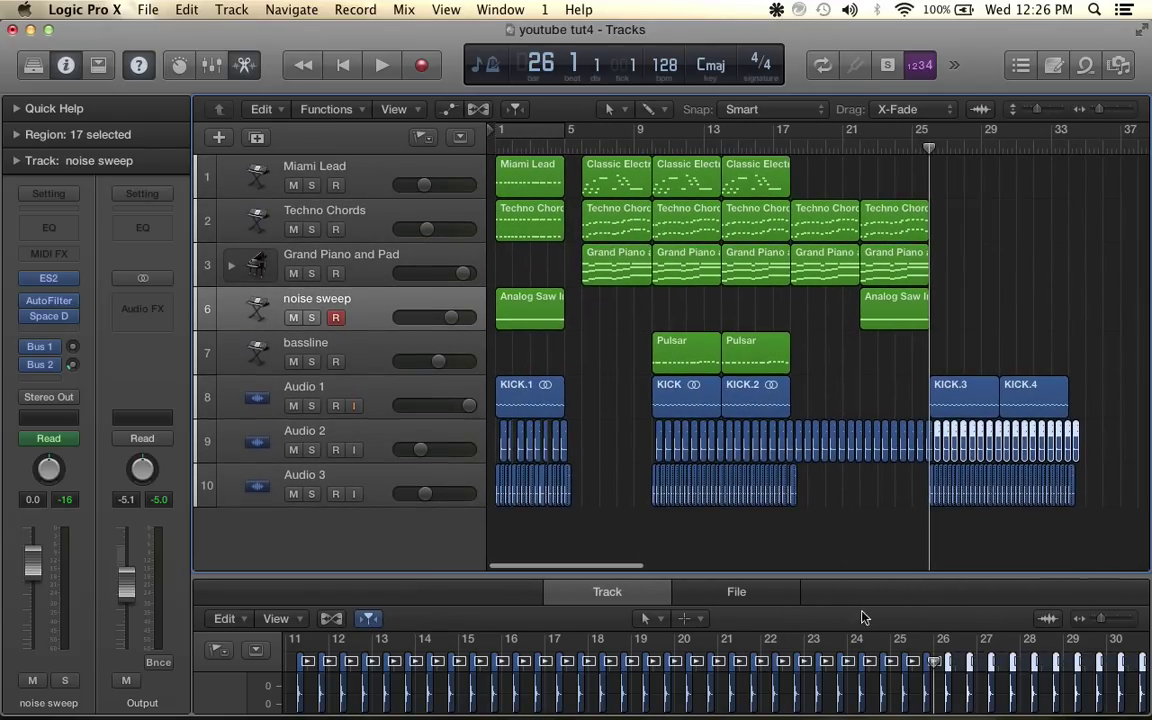
click(1050, 690)
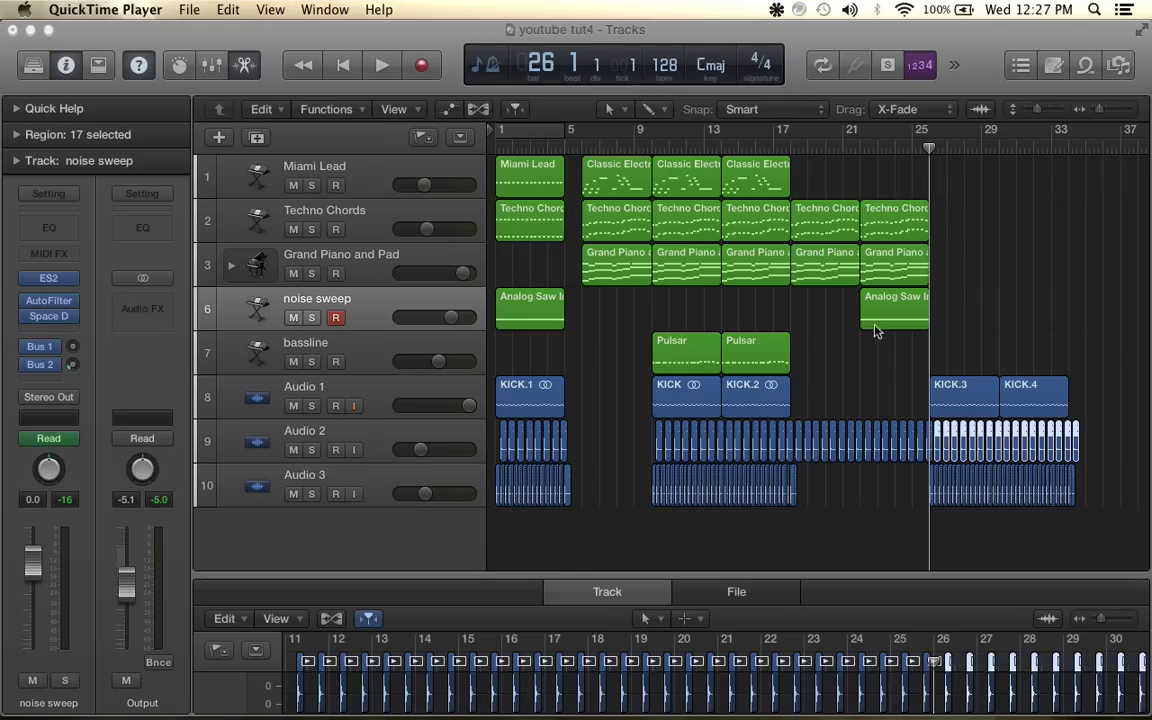
scroll(1001, 282, right, 3)
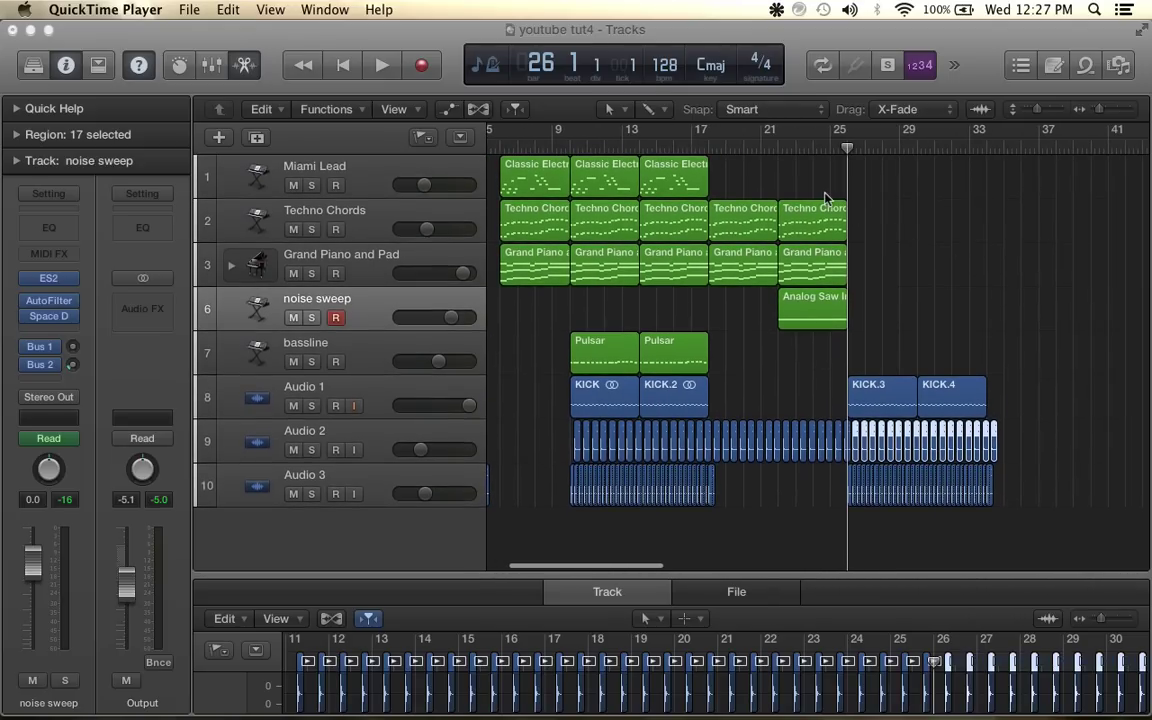
scroll(826, 197, left, 3)
Play back a short passage from just before bar 10 to hear the existing full section
drag(980, 189, 594, 155)
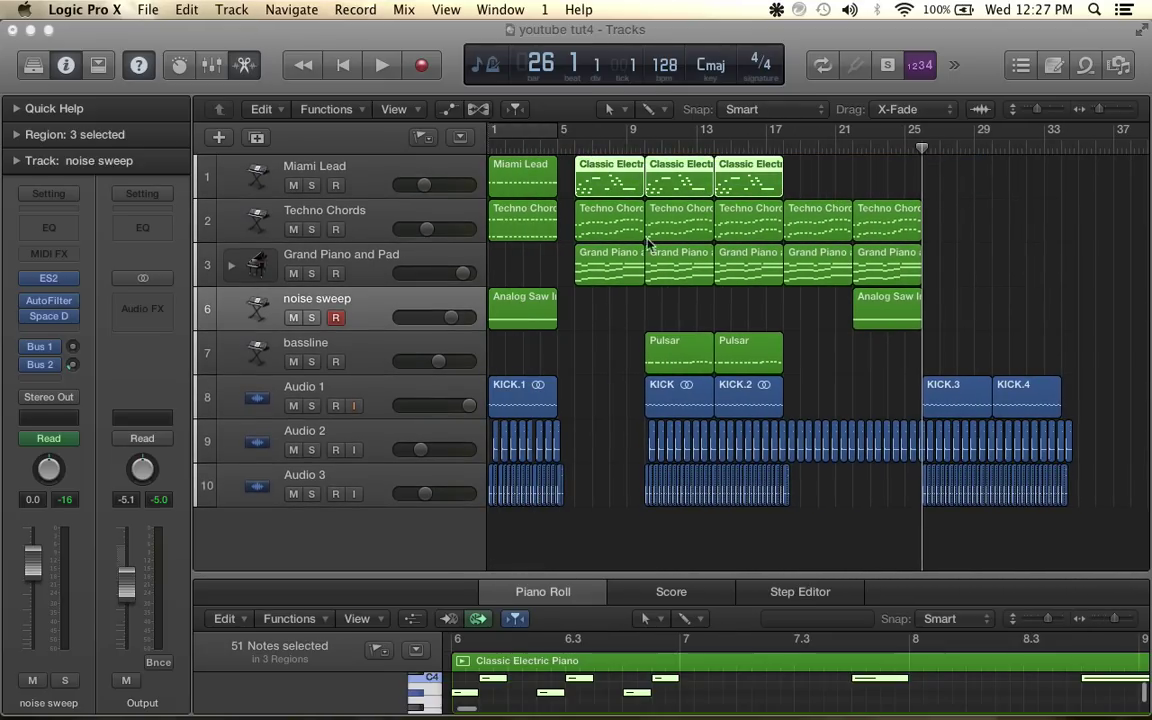
click(644, 149)
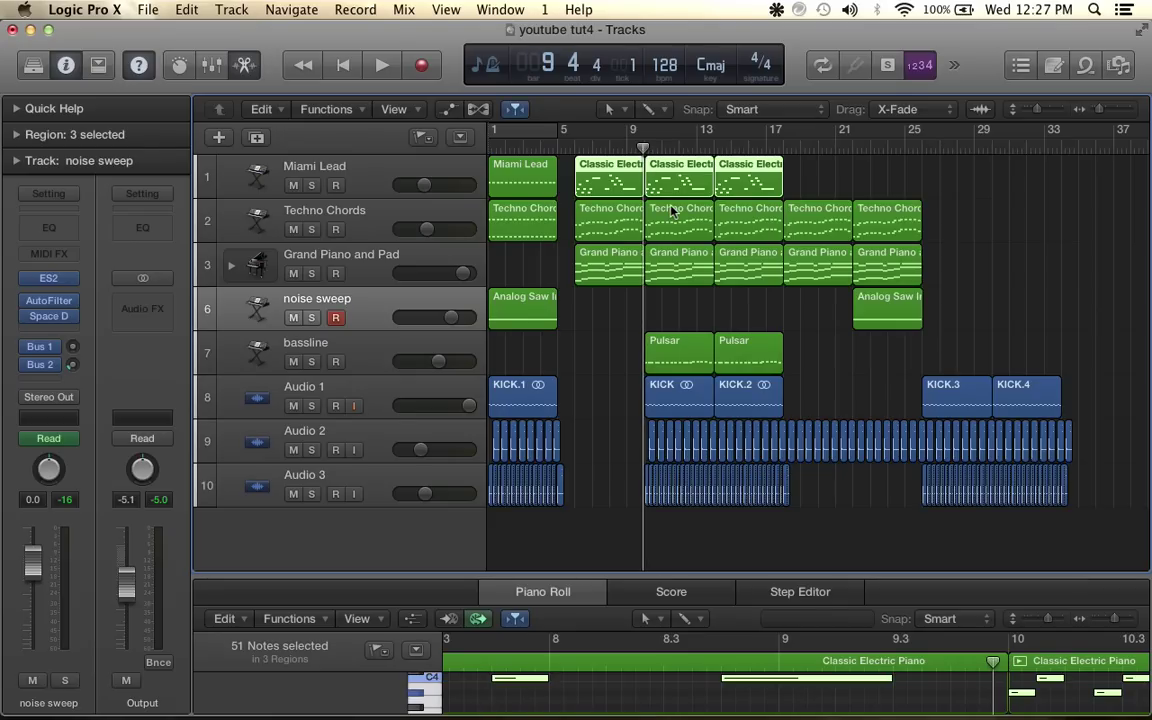
key(space)
key(space)
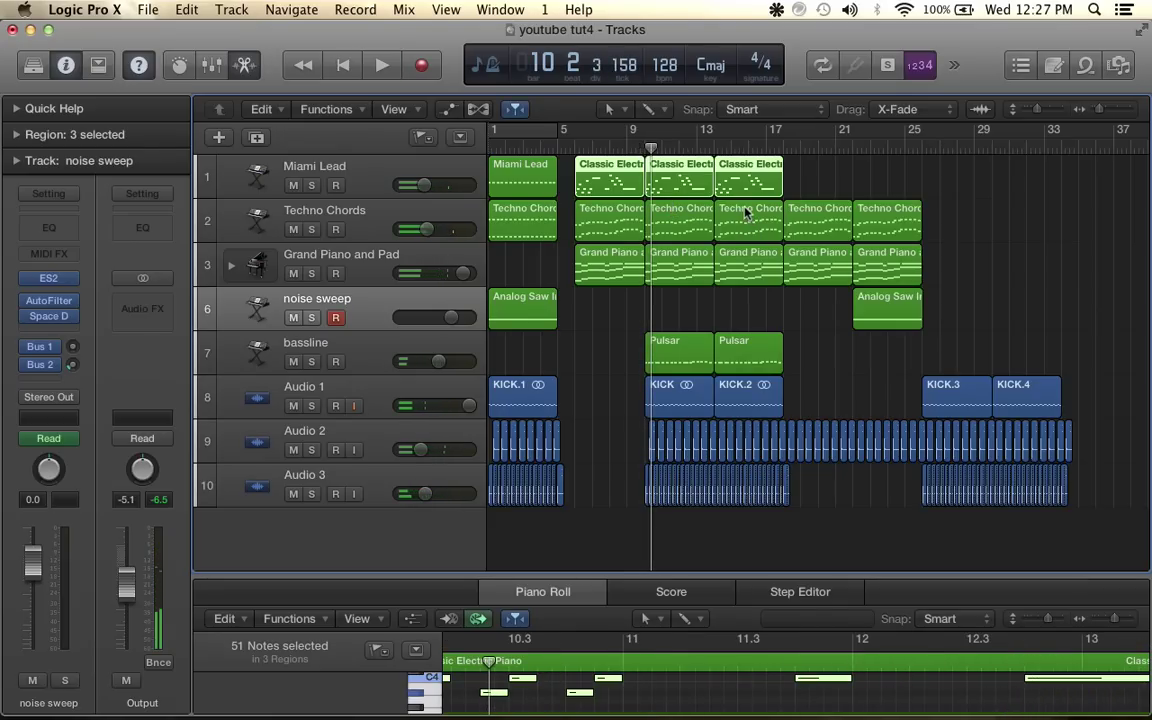
Repeat the two Pulsar regions on the bassline track once as copies
drag(864, 360, 635, 368)
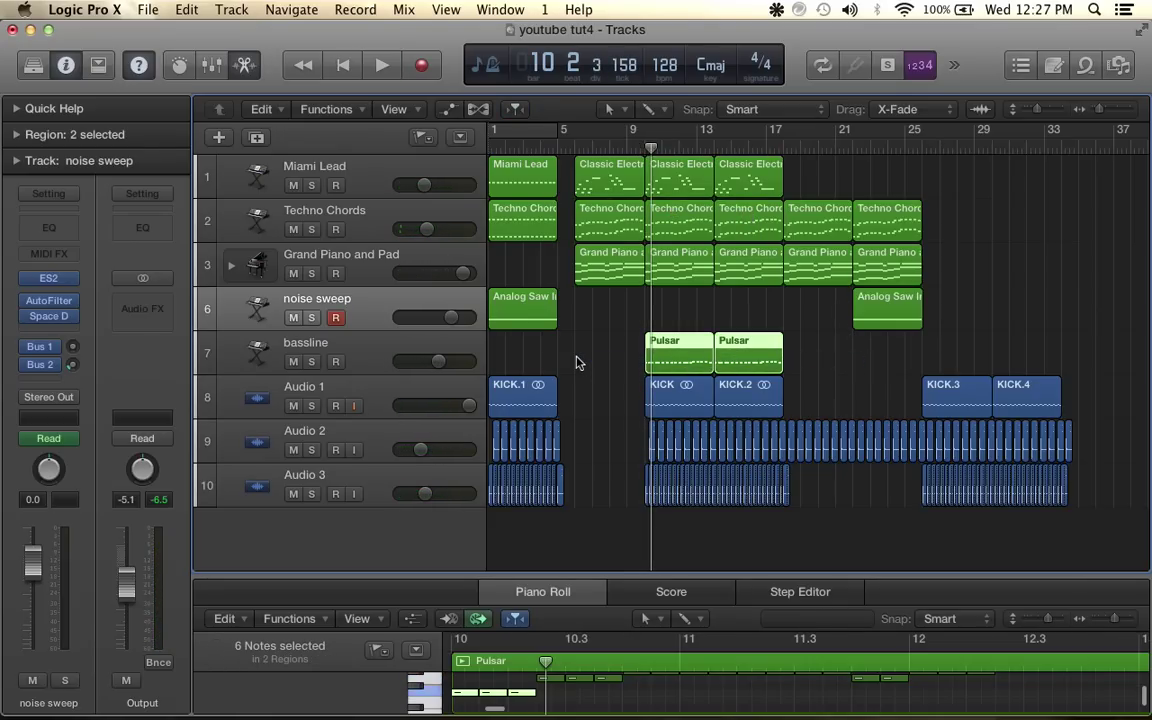
key(super+r)
click(700, 302)
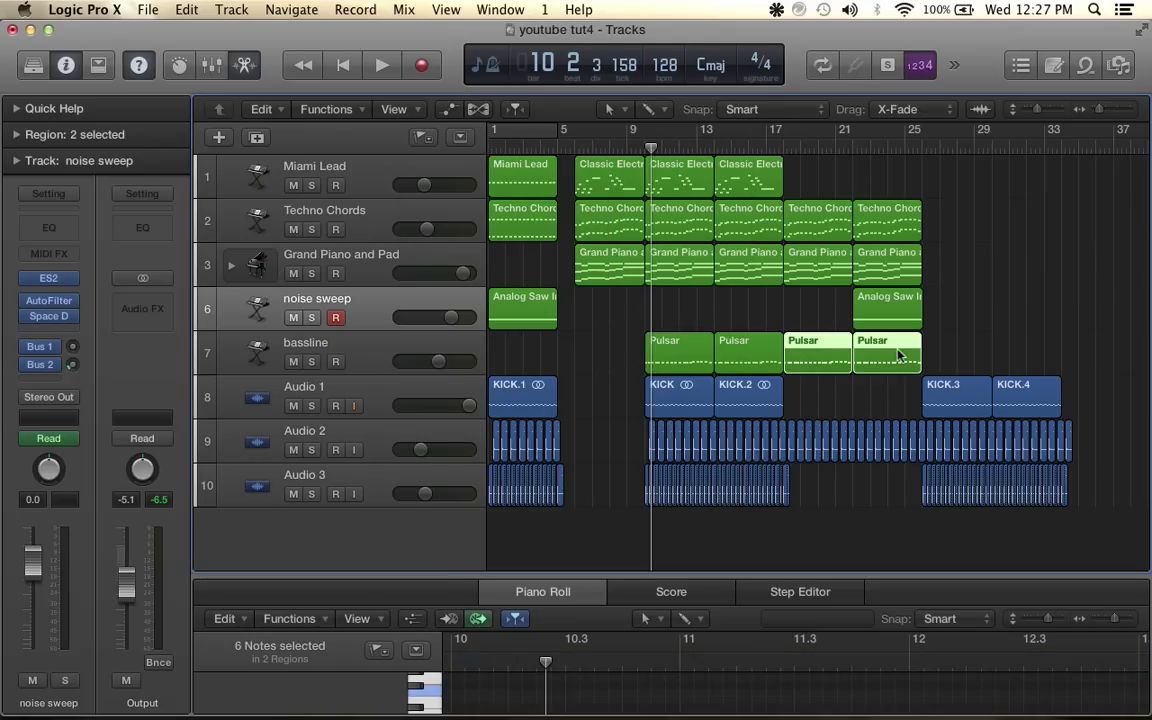
Move the two copied Pulsar regions on the bassline track so that they start exactly at bar 26
drag(801, 355, 925, 361)
scroll(932, 360, up, 5)
scroll(932, 360, up, 5)
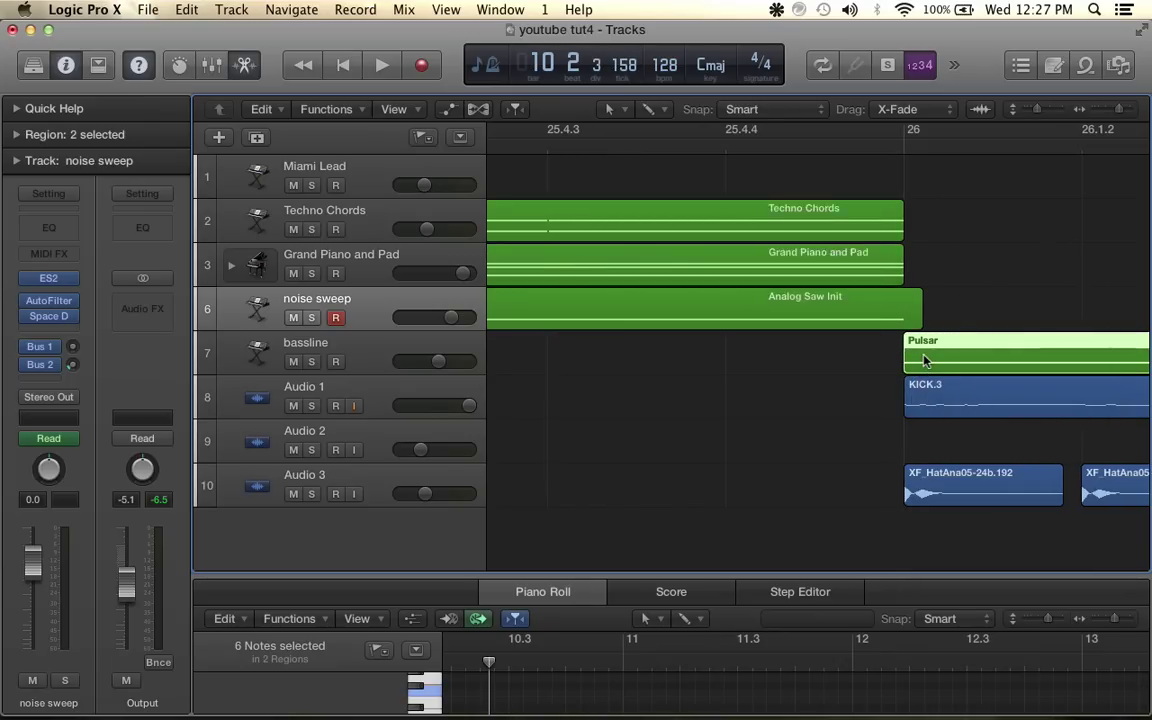
scroll(925, 361, up, 3)
scroll(924, 361, up, 3)
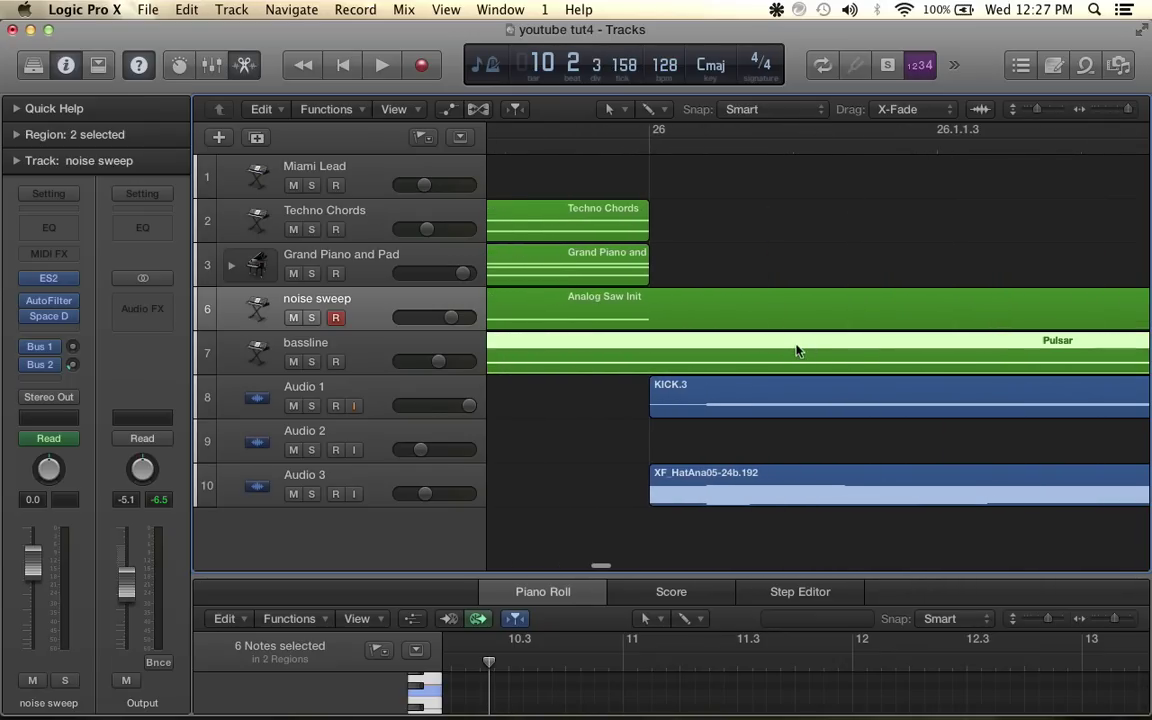
drag(694, 350, 967, 362)
scroll(752, 378, down, 6)
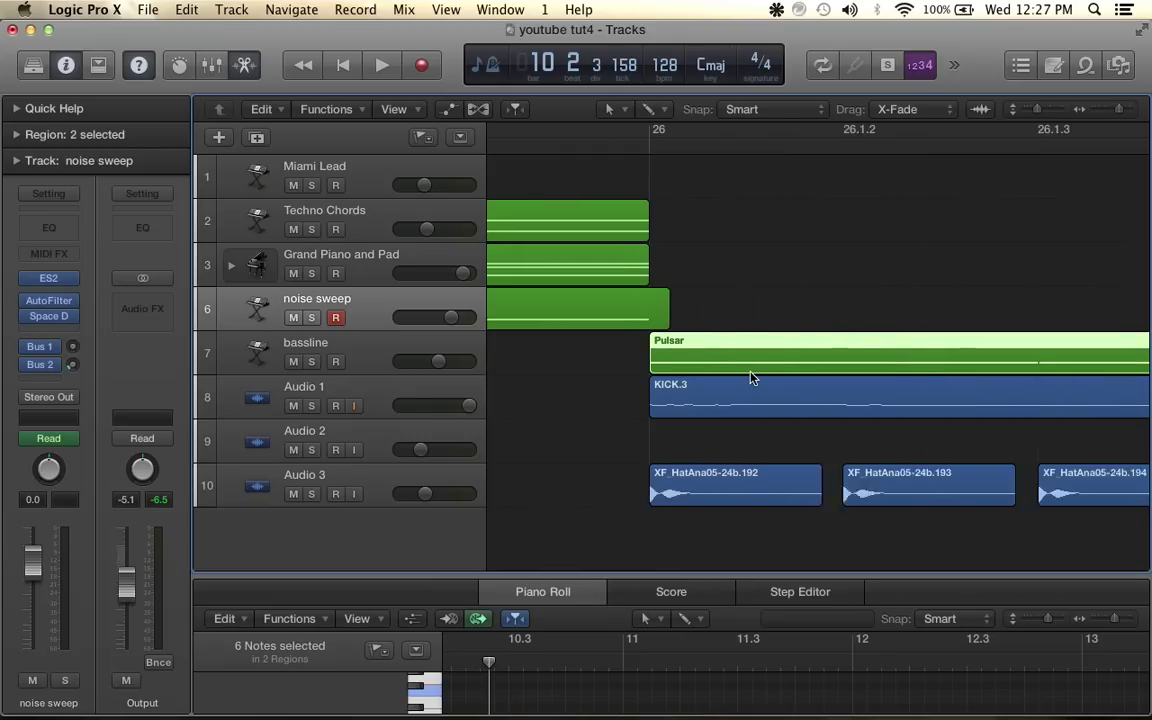
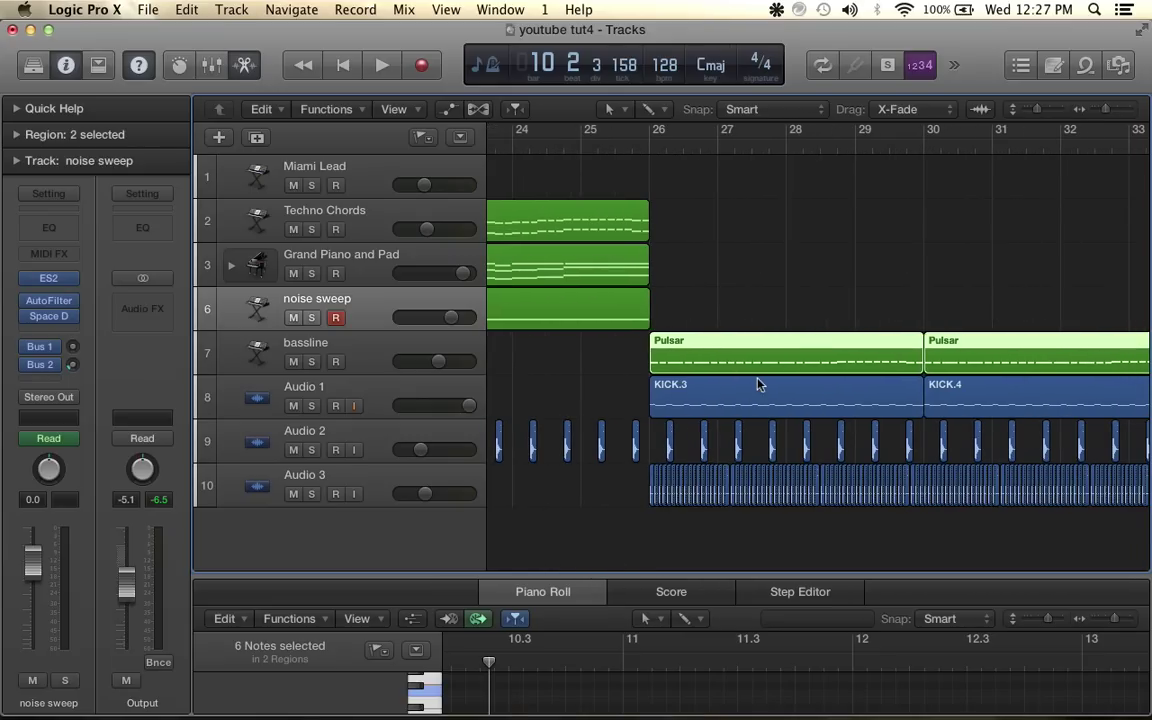
scroll(757, 385, down, 5)
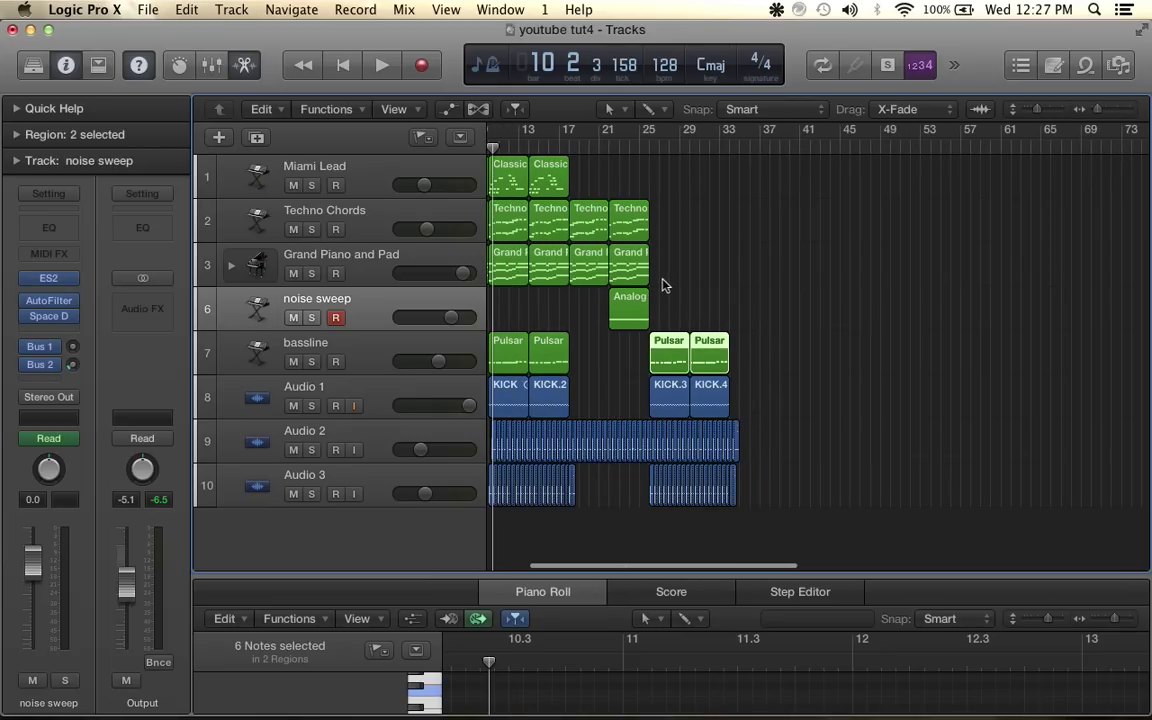
Repeat the two Techno Chords regions between bars 18 and 26 once without copying their automation data
scroll(662, 286, left, 6)
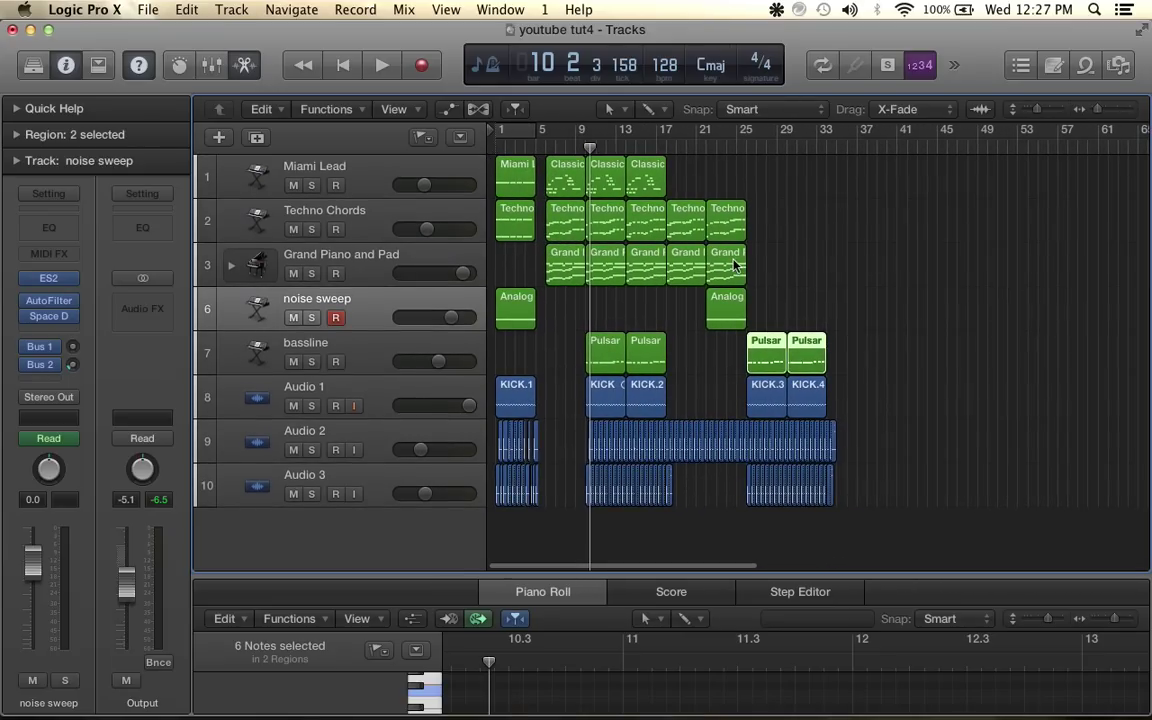
drag(706, 191, 680, 222)
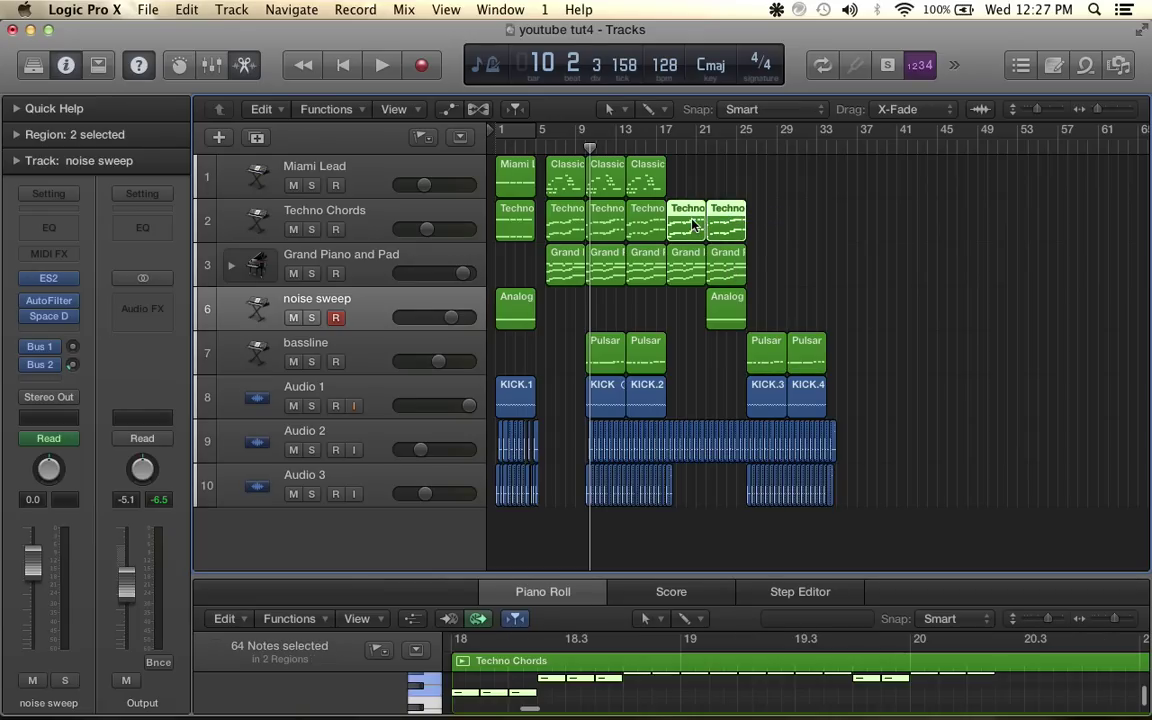
key(super+r)
click(697, 298)
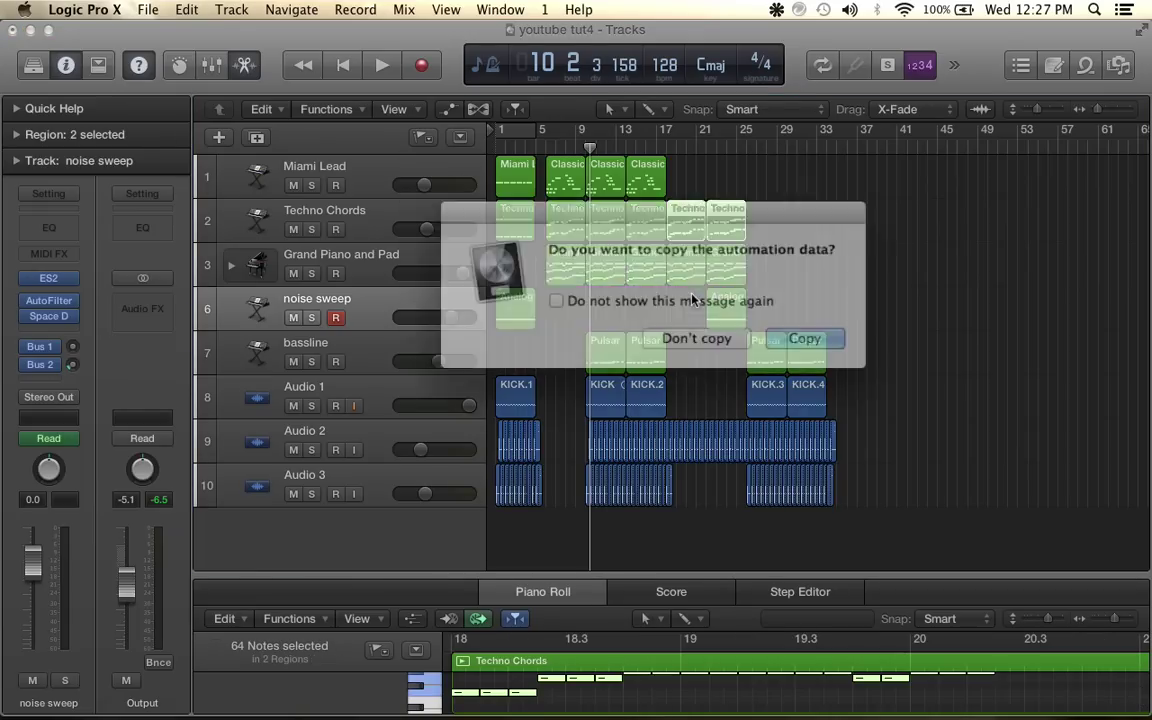
click(697, 333)
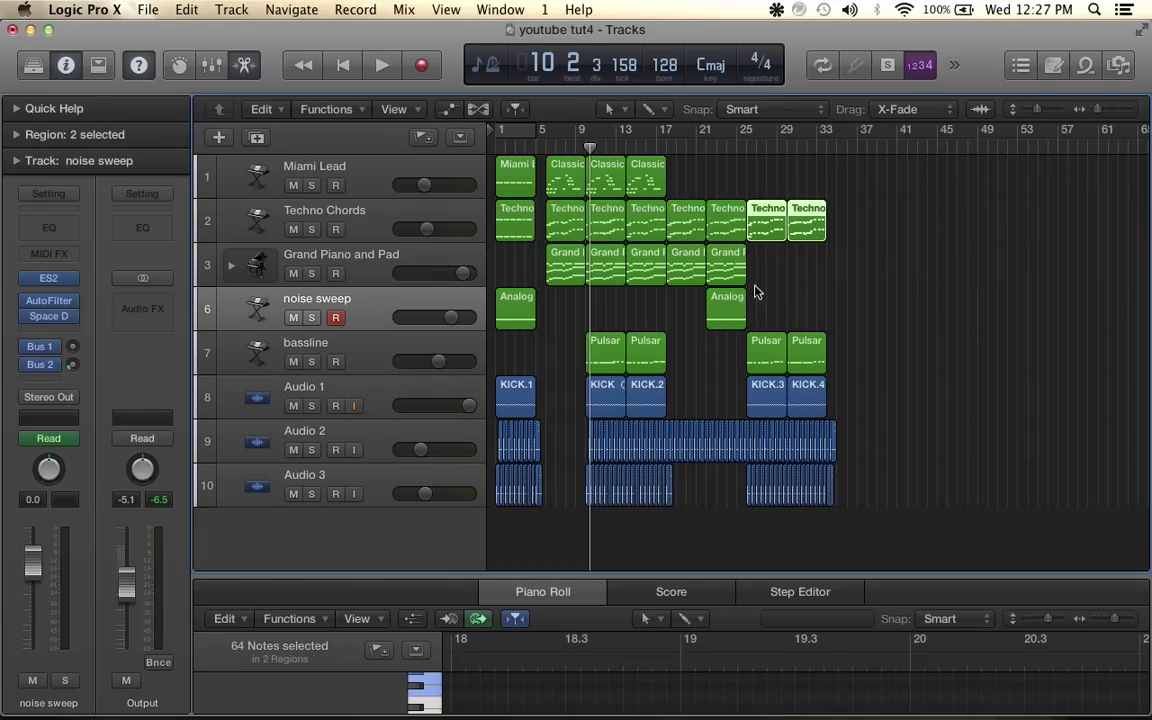
scroll(758, 288, up, 10)
scroll(758, 288, down, 15)
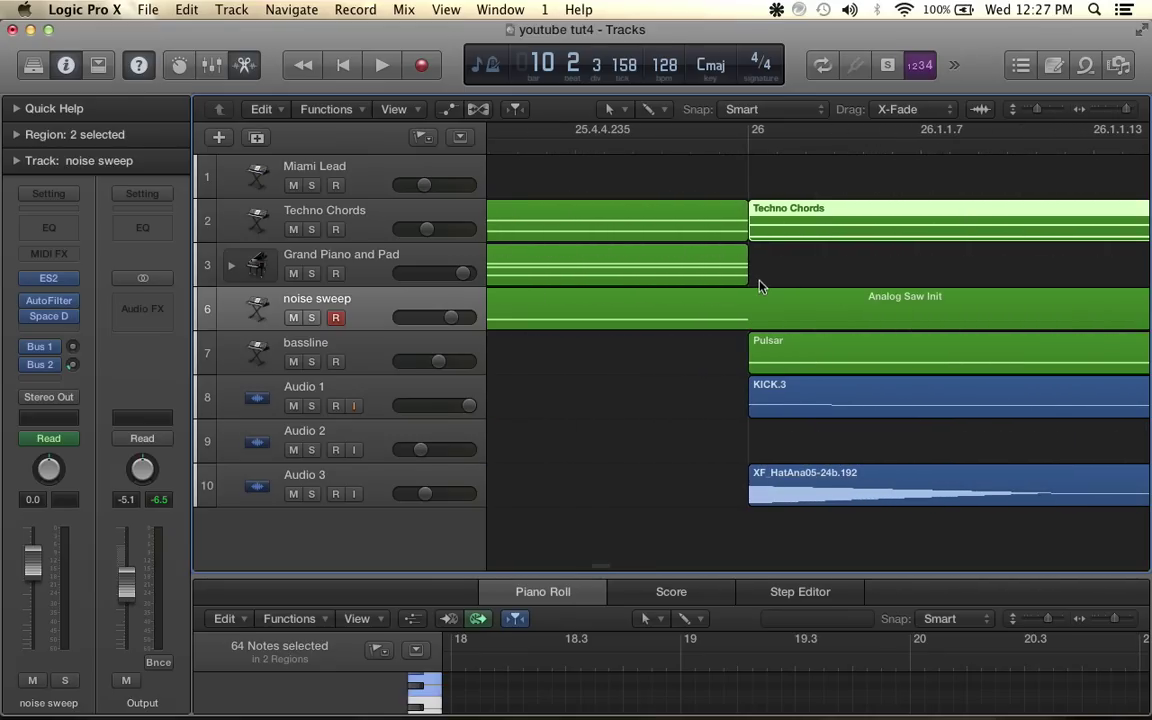
scroll(762, 287, up, 2)
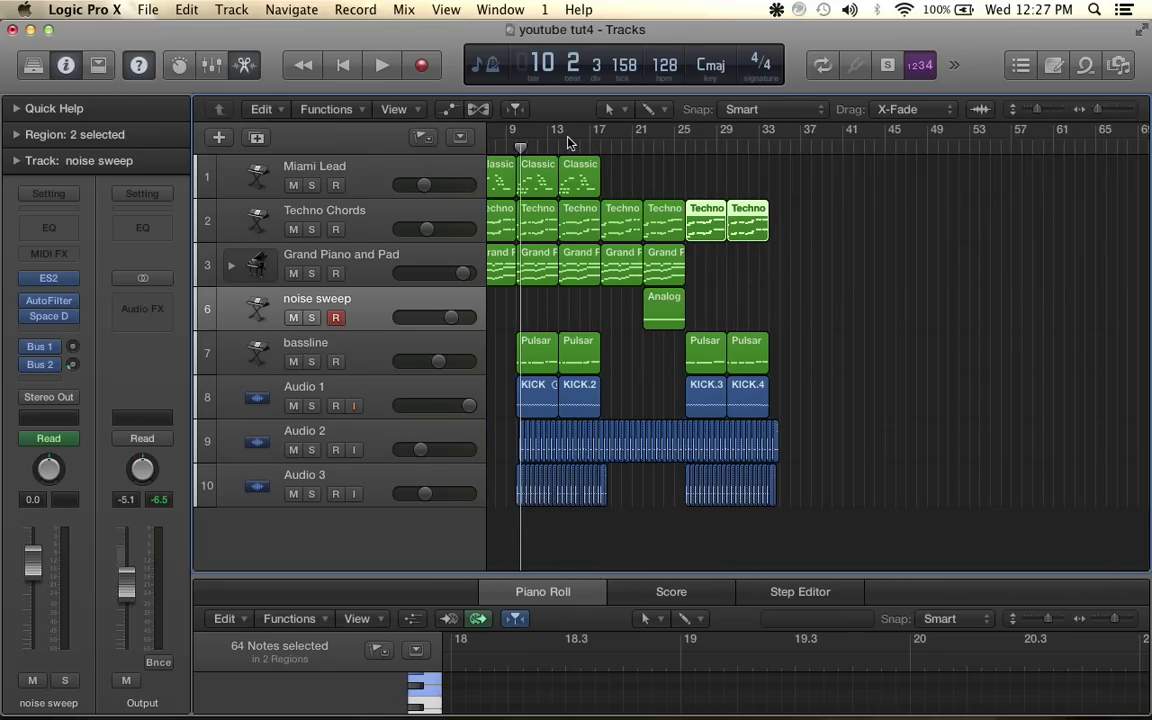
Raise the Techno Chords automation level from bar 26 onward to 0.368
click(449, 109)
scroll(686, 250, up, 8)
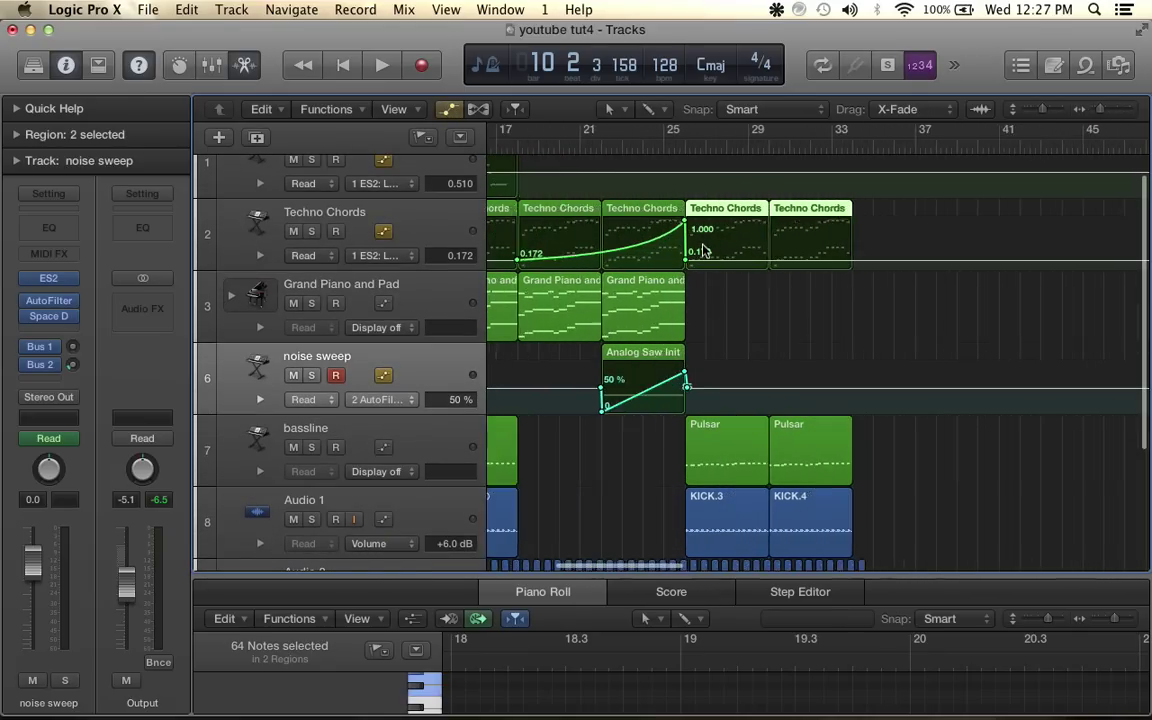
drag(686, 262, 686, 250)
Play back the transition into bar 26 and compare it with the existing full section around bar 14
drag(685, 152, 679, 153)
key(space)
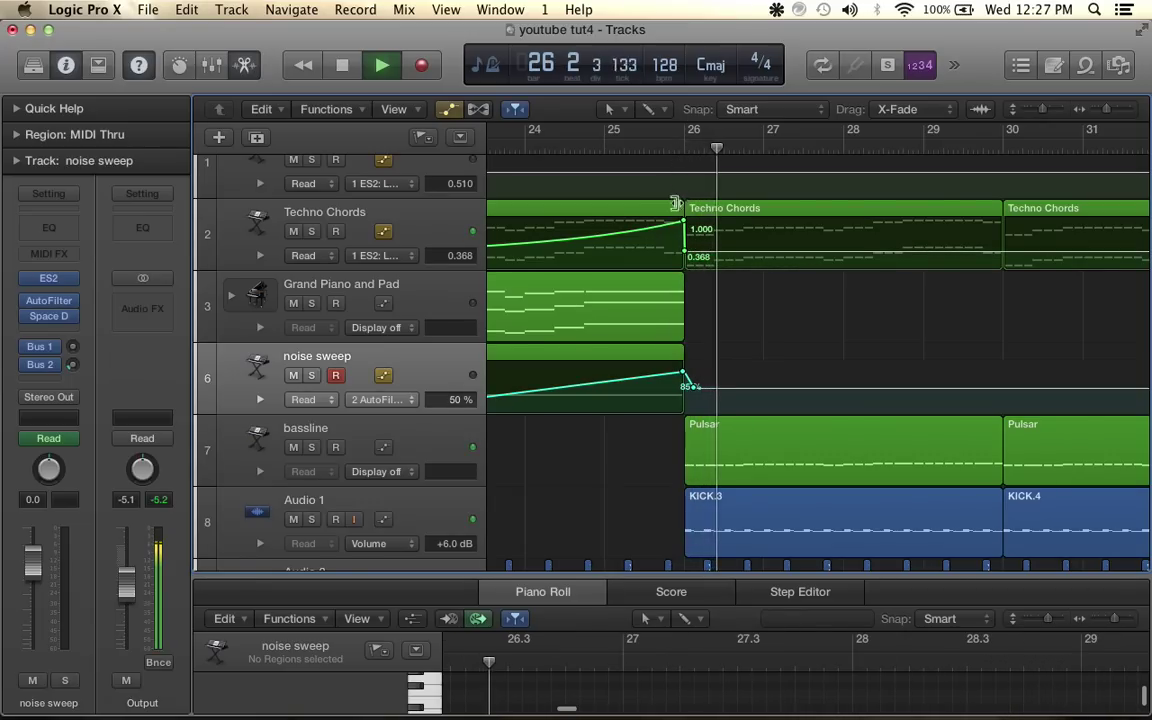
key(space)
scroll(708, 234, left, 3)
scroll(709, 238, down, 6)
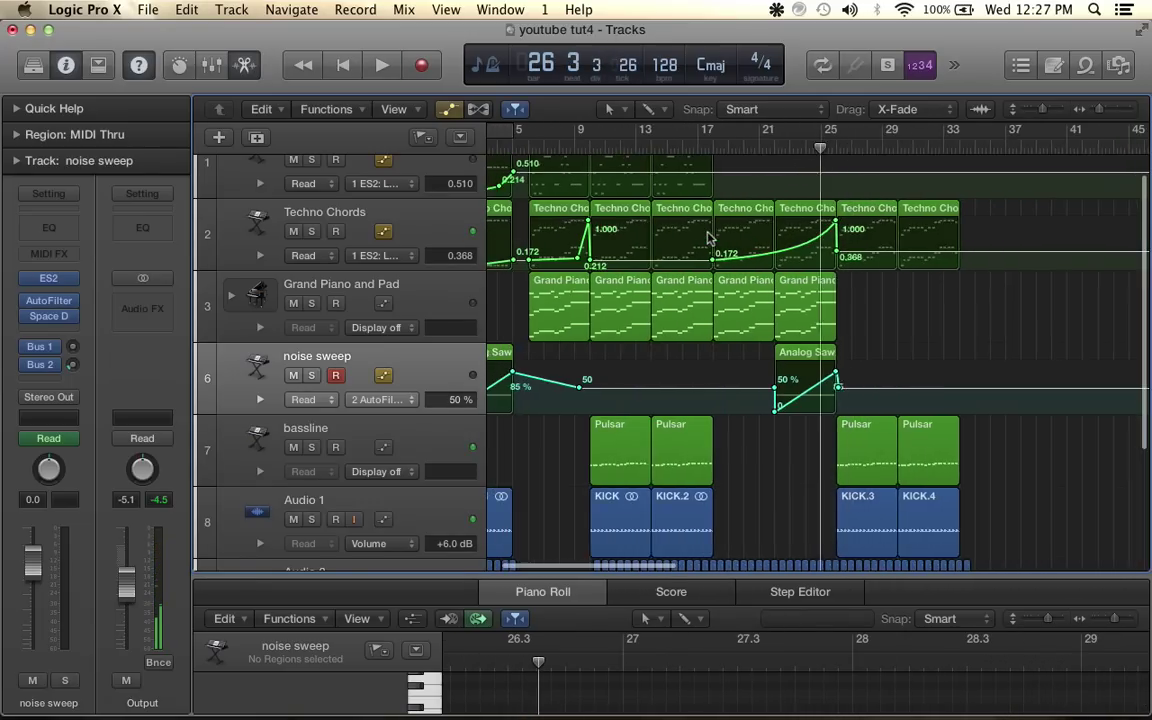
click(633, 152)
key(space)
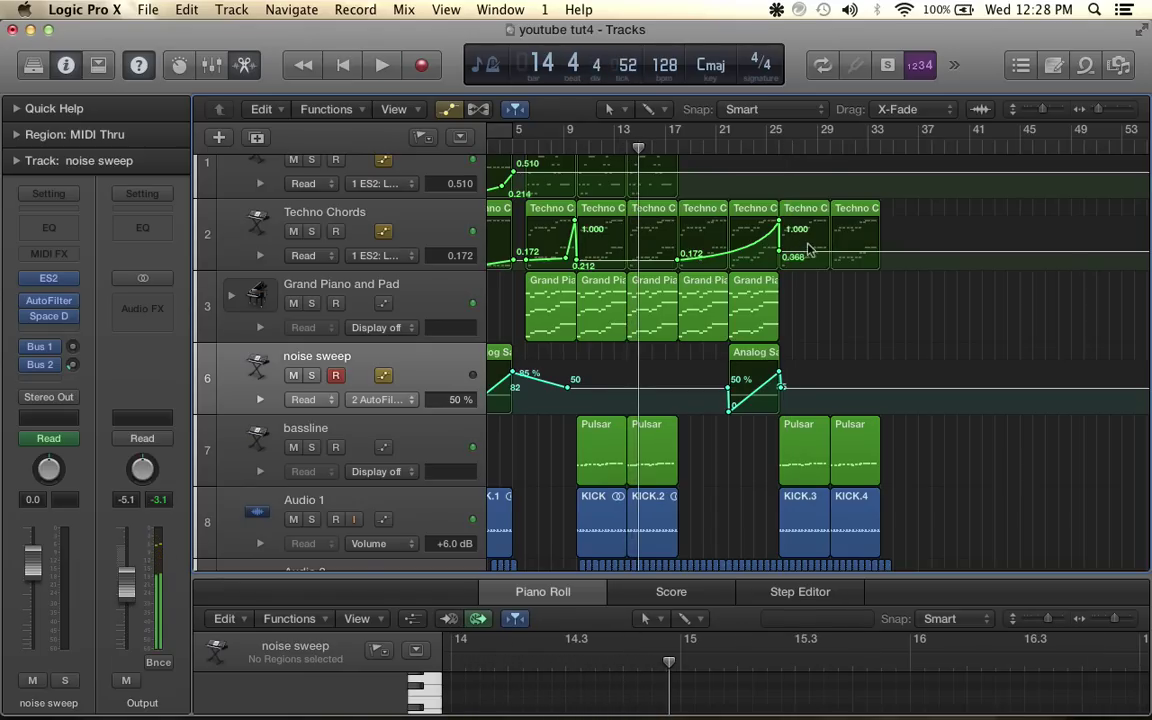
click(770, 151)
key(space)
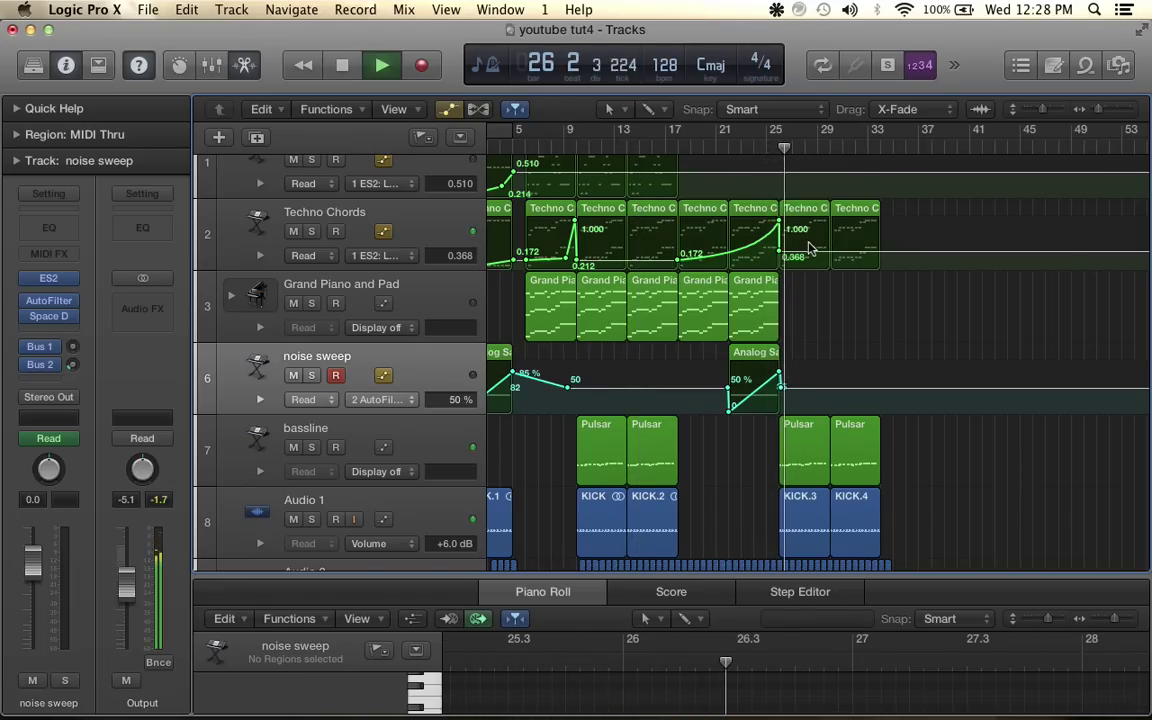
scroll(800, 262, up, 2)
key(space)
scroll(800, 262, down, 1)
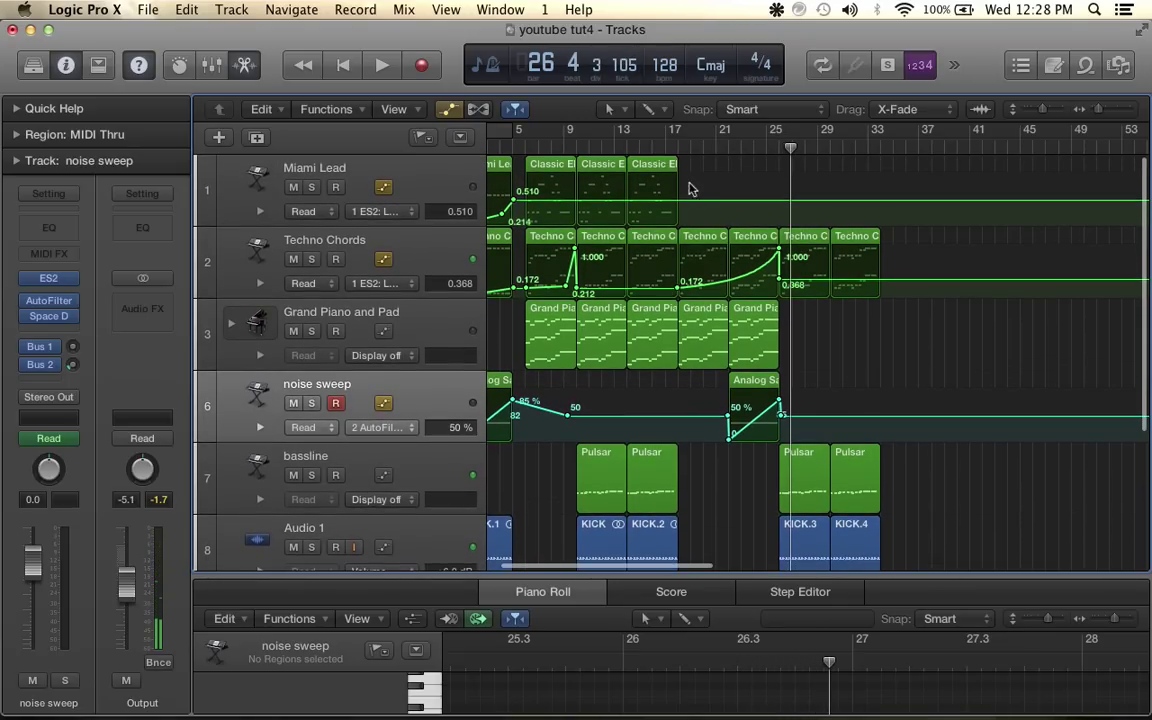
Repeat the two Miami Lead regions between bars 10 and 18 once without copying their automation data
shift+click(604, 168)
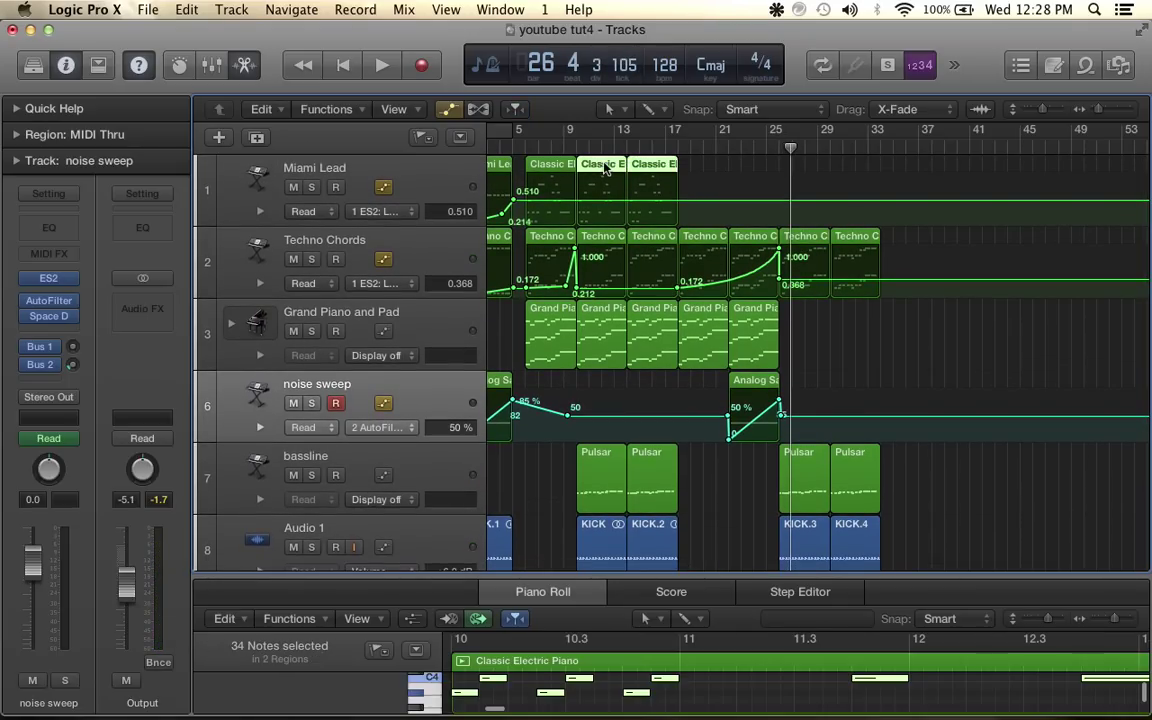
key(super+r)
click(700, 292)
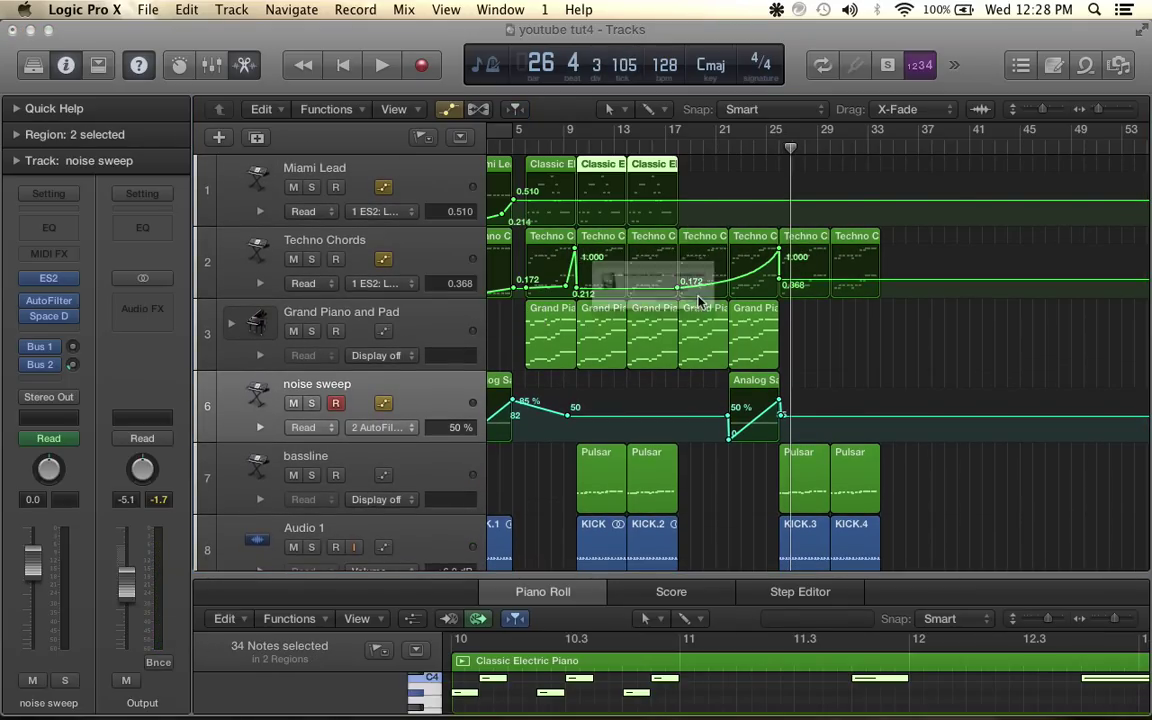
click(688, 331)
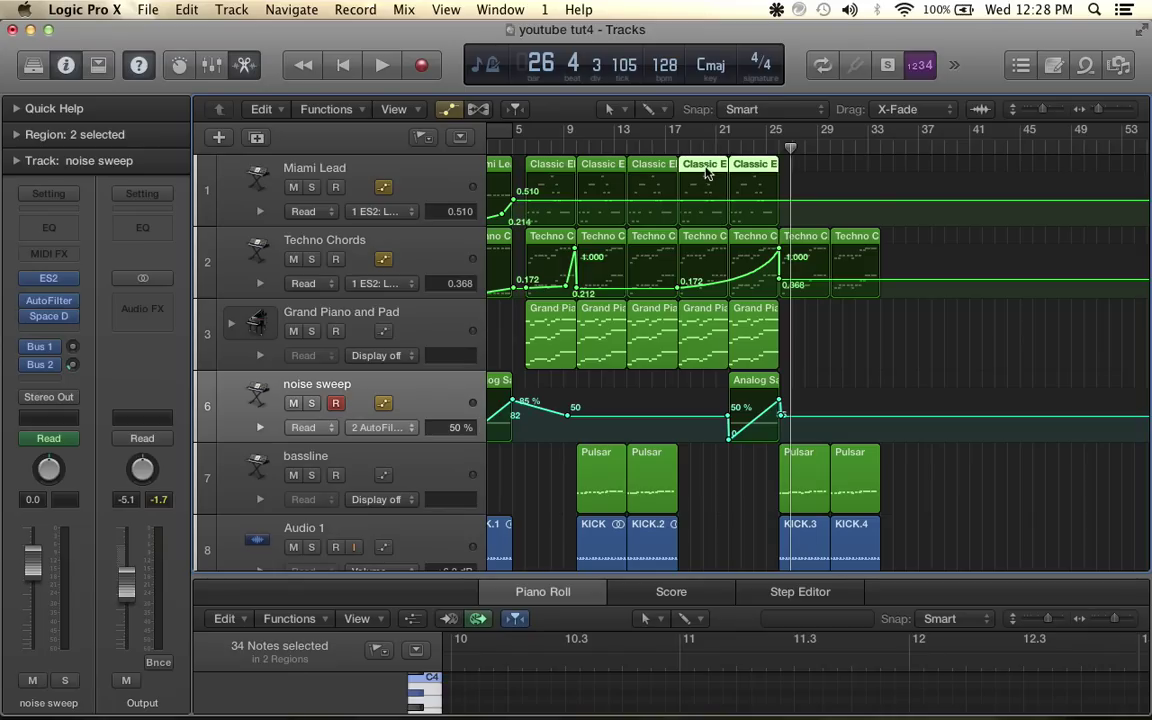
Move the two repeated Miami Lead regions so they start exactly at bar 26, without moving the automation data
drag(705, 172, 775, 172)
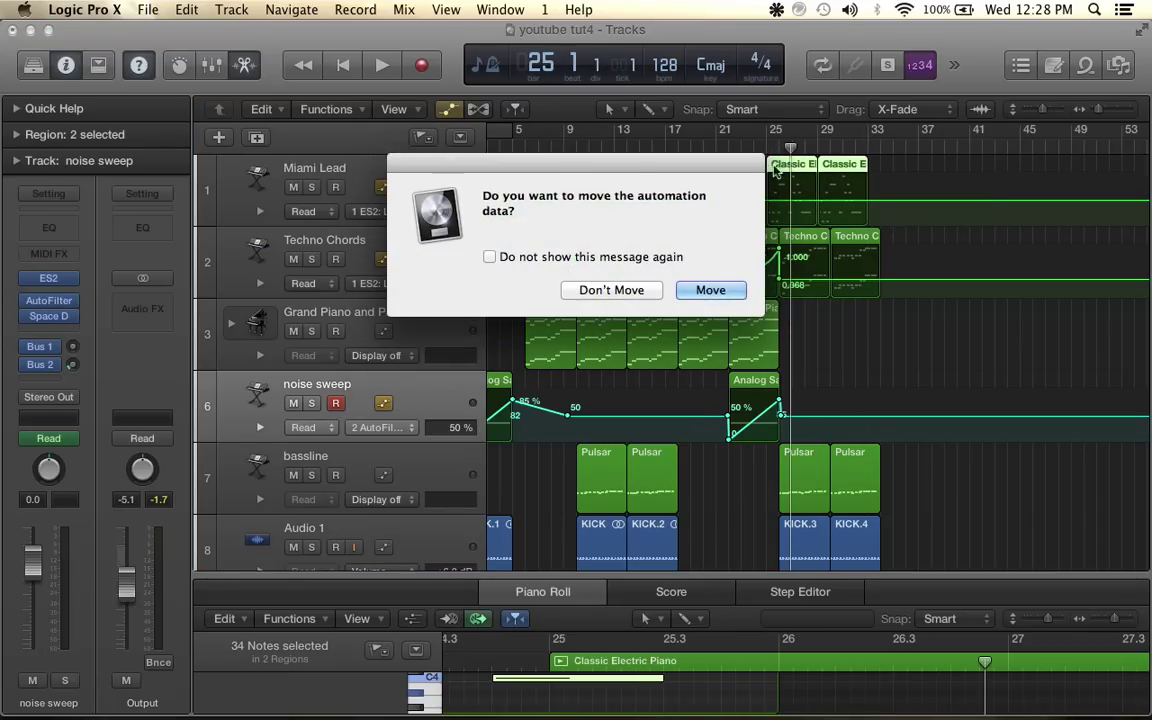
click(616, 290)
scroll(756, 261, up, 10)
scroll(756, 261, left, 3)
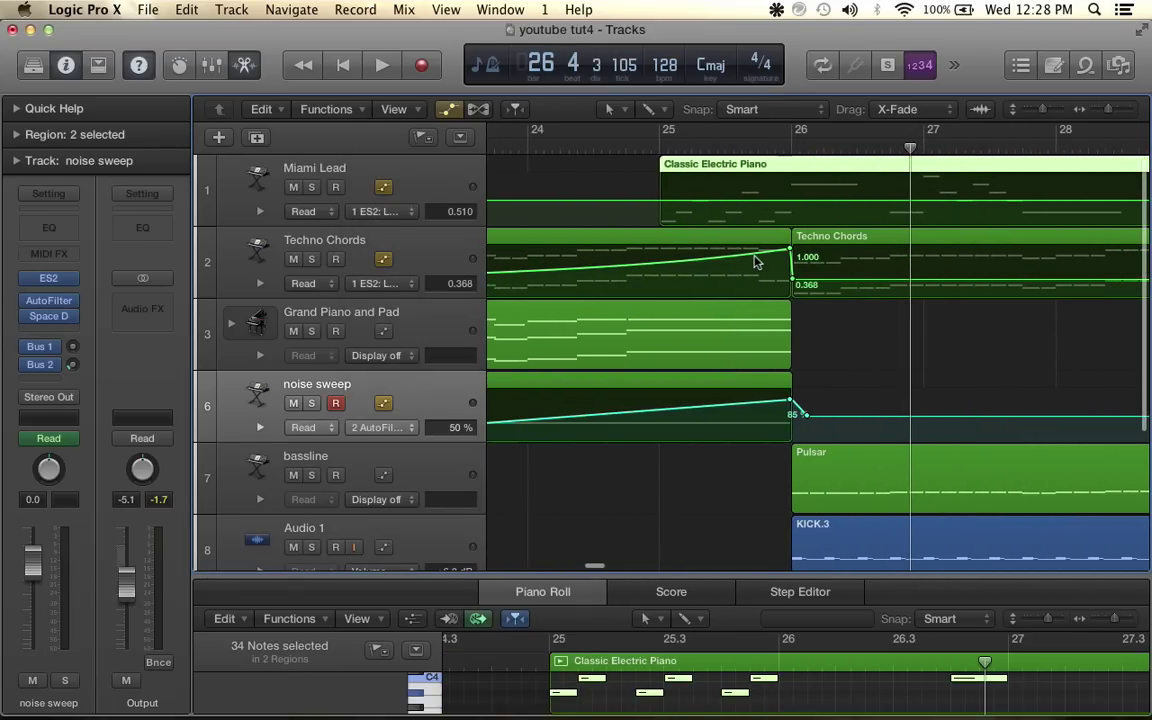
drag(749, 166, 842, 172)
click(632, 290)
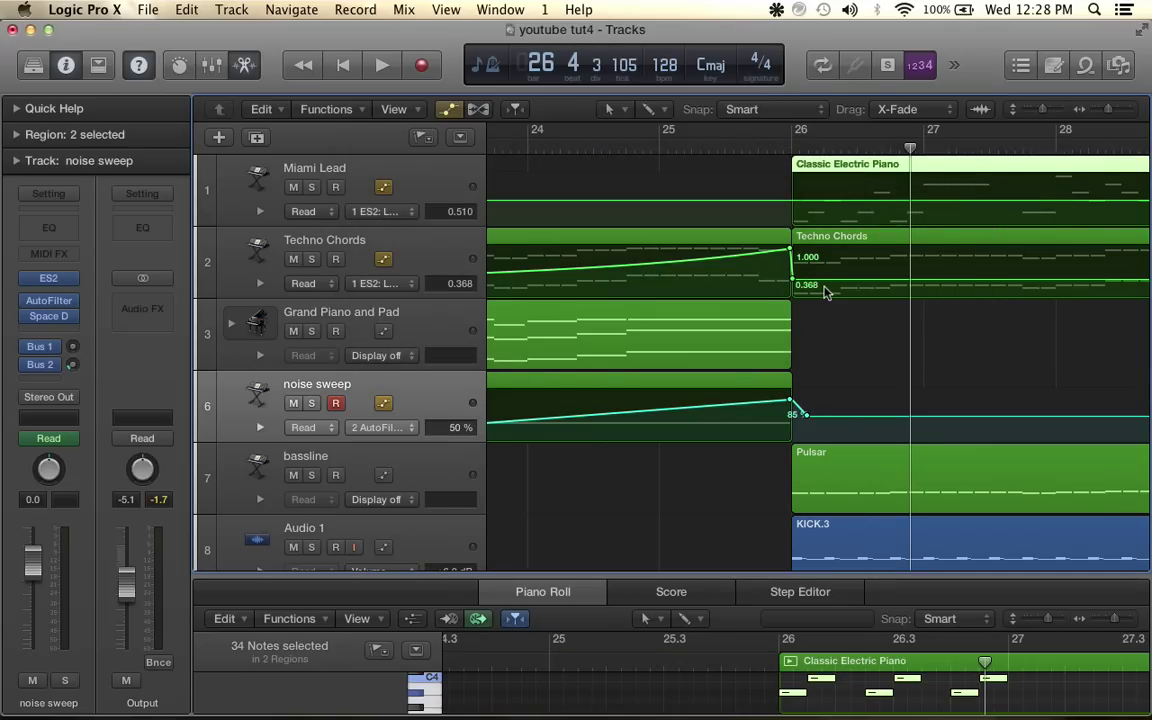
Add a new software instrument track directly below the Miami Lead track
scroll(826, 291, down, 10)
click(430, 192)
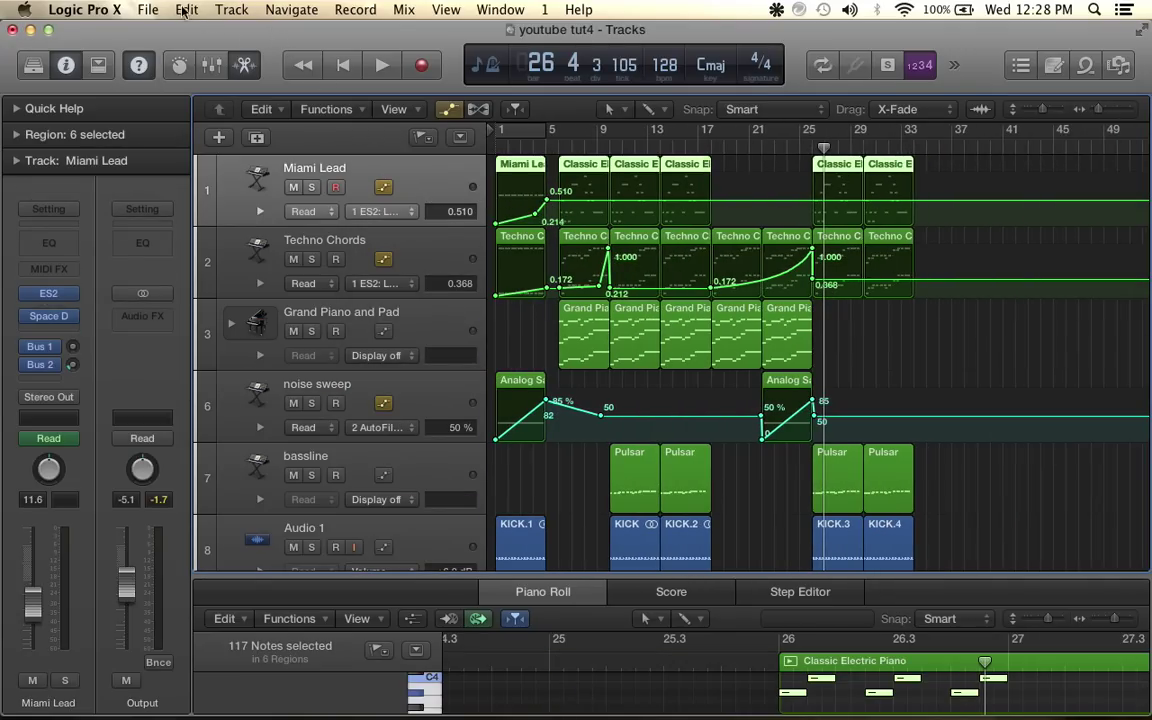
click(230, 9)
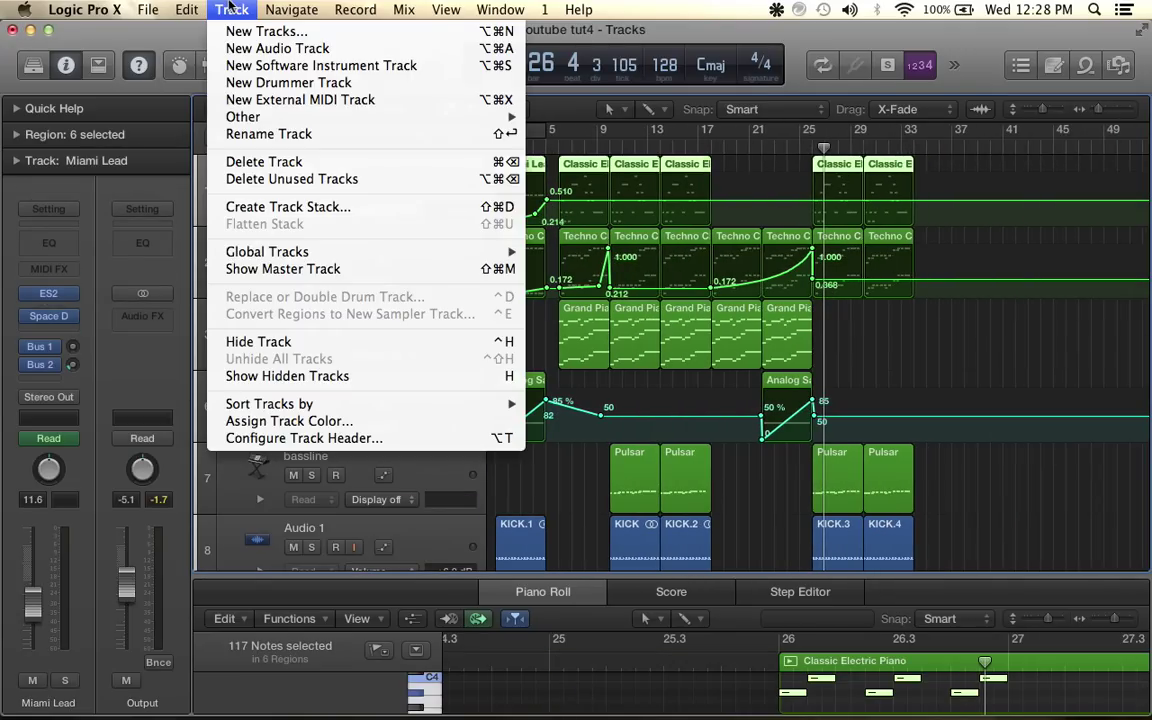
click(257, 70)
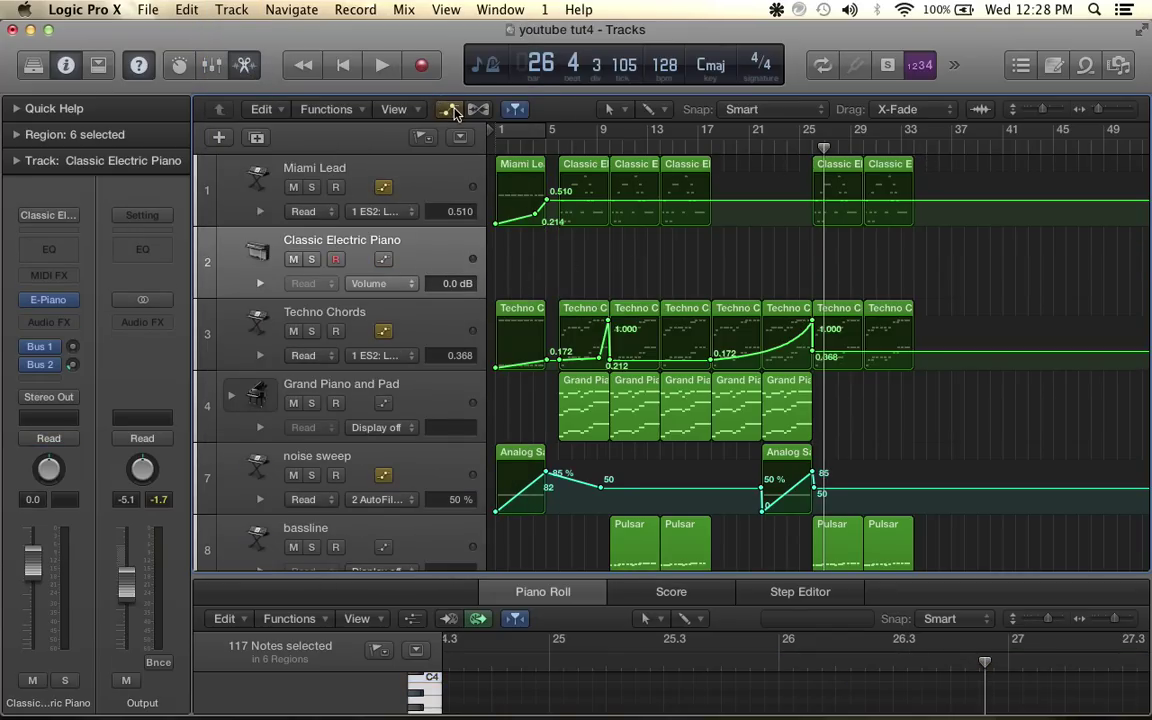
Duplicate the two Miami Lead regions at bar 26 without automation and place the copies at bar 26 on the Classic Electric Piano track
click(451, 110)
drag(918, 171, 830, 162)
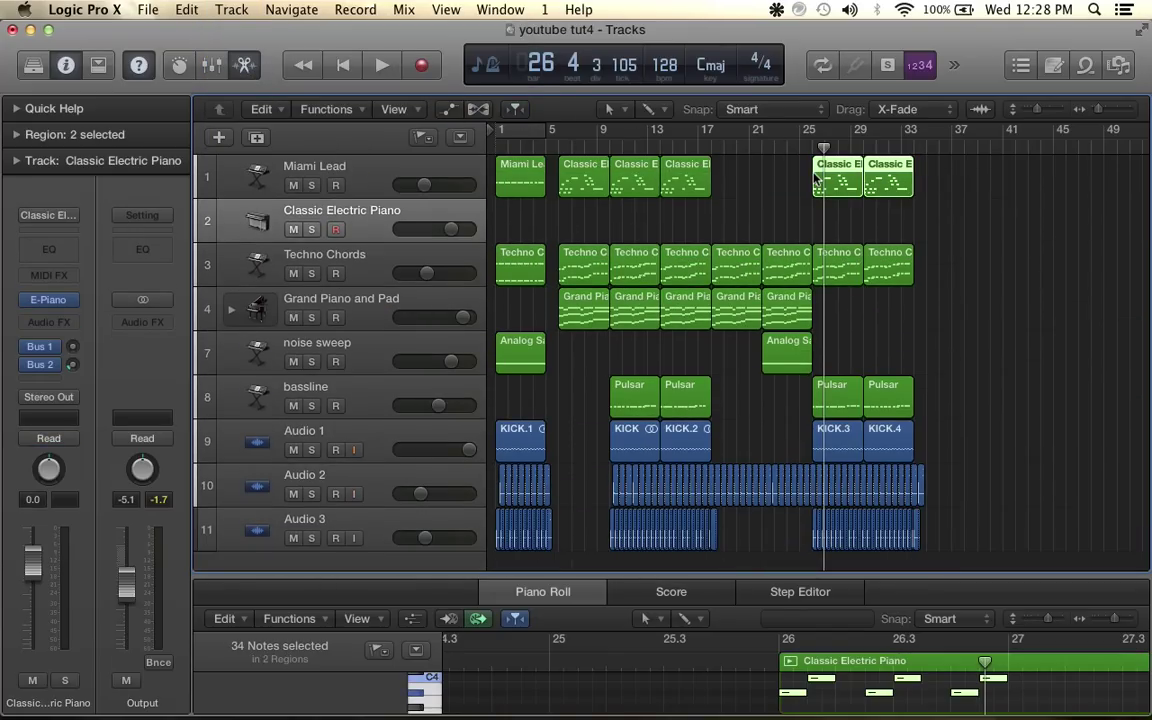
key(super+r)
click(697, 297)
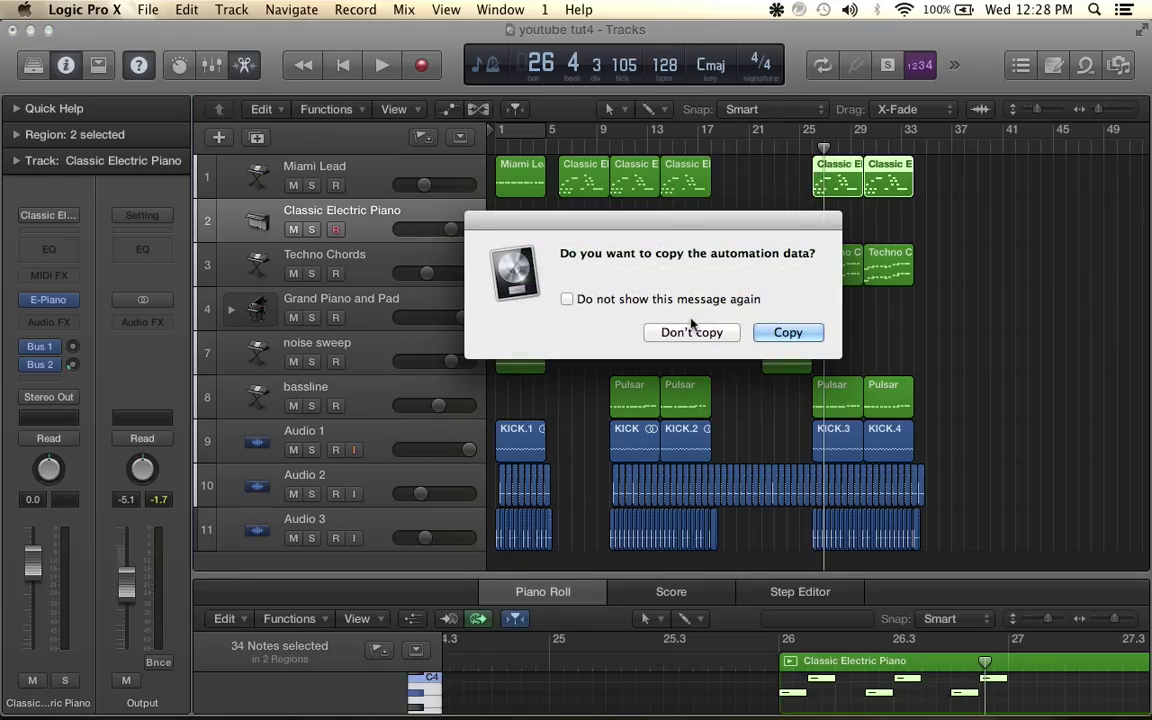
click(688, 332)
drag(940, 178, 833, 232)
click(637, 295)
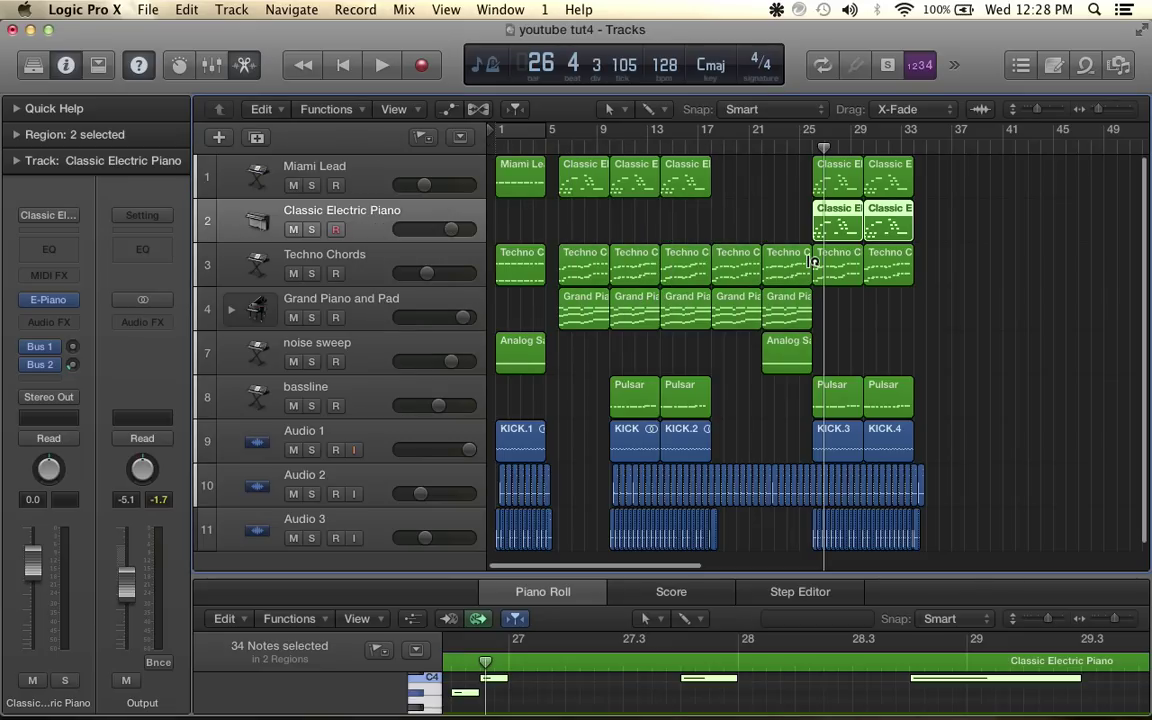
Play back from just before bar 26 to hear the doubled lead melody
scroll(813, 261, up, 5)
click(783, 147)
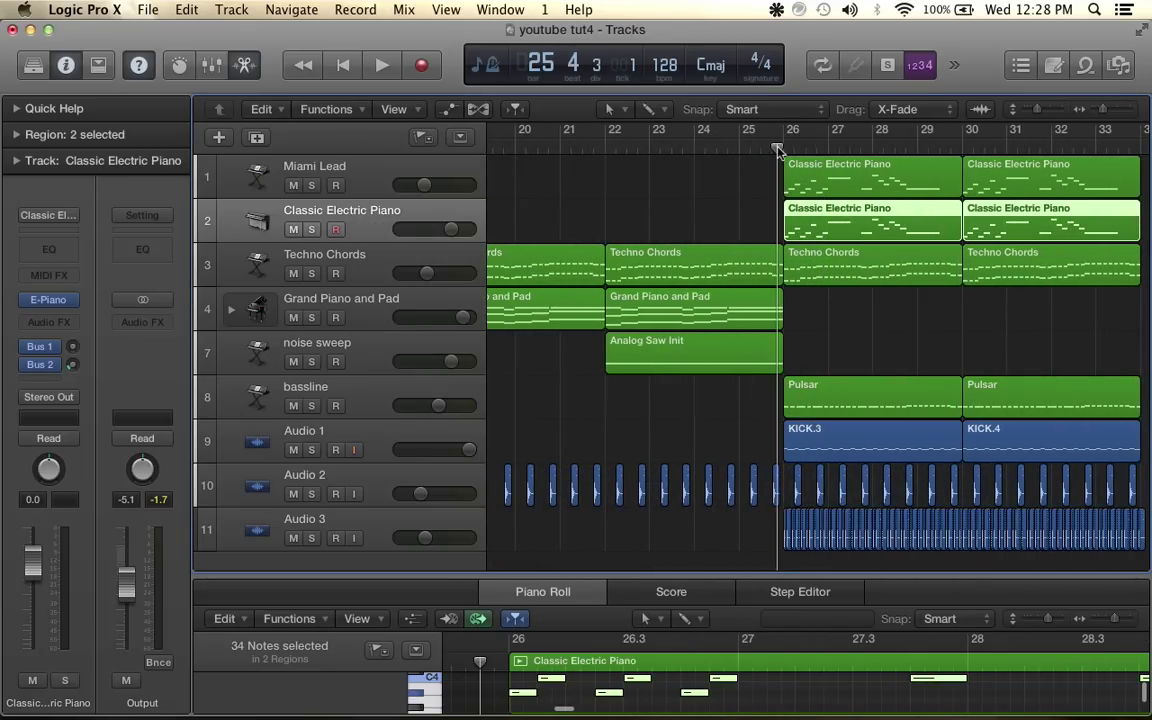
key(space)
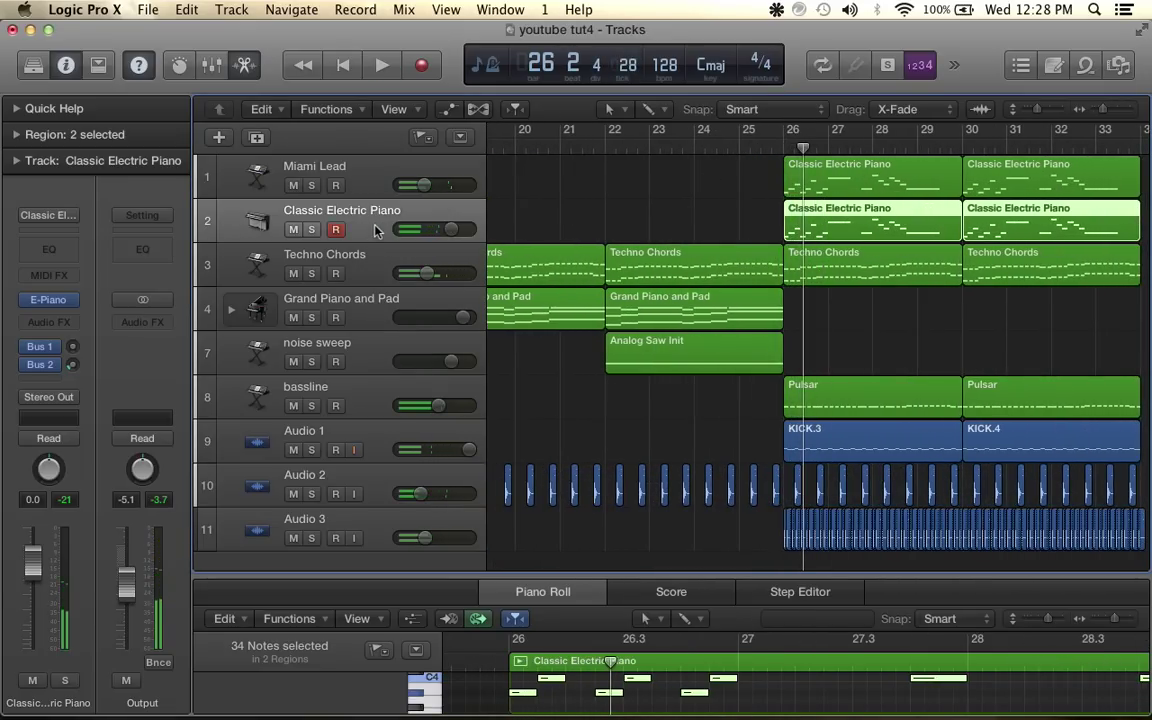
Replace the new track's instrument with a stereo ES2 synthesizer and load its Trance Lead preset from Synth Leads
click(73, 301)
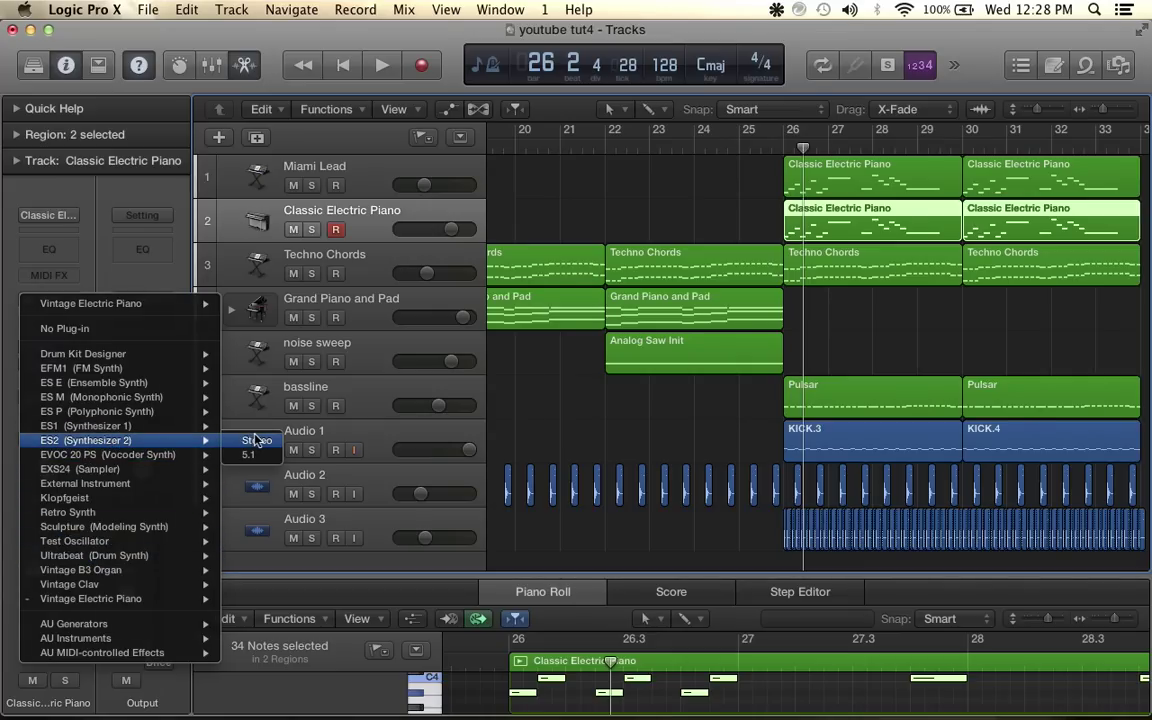
click(256, 440)
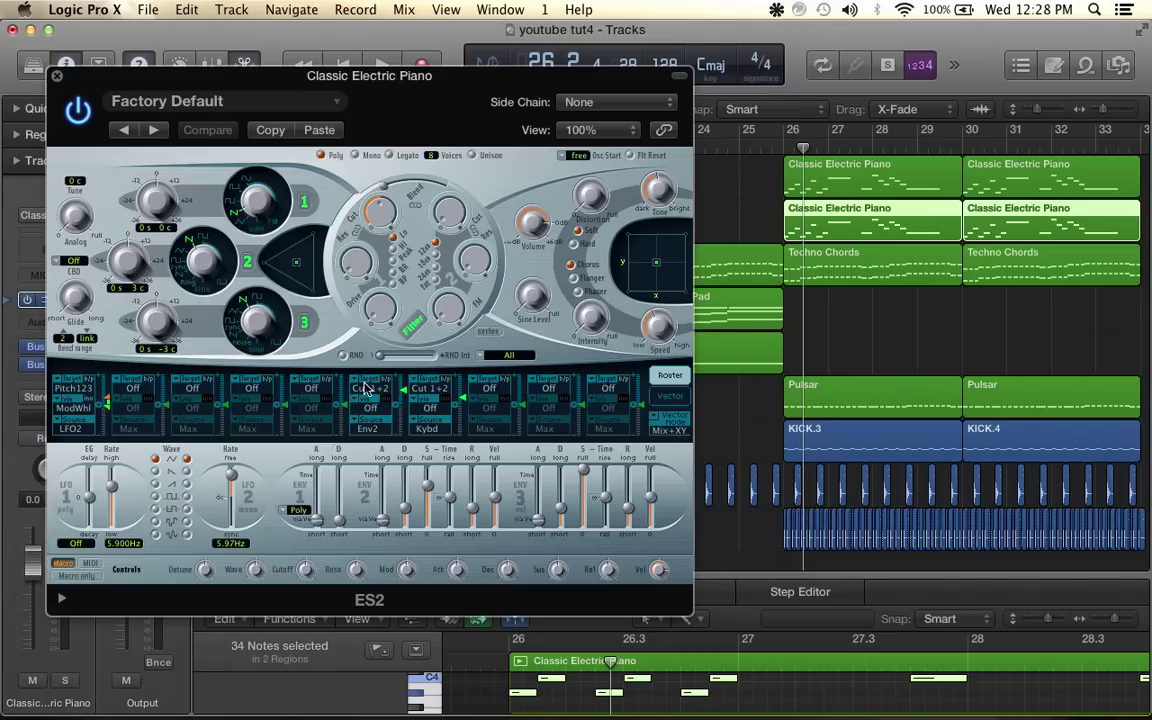
click(285, 110)
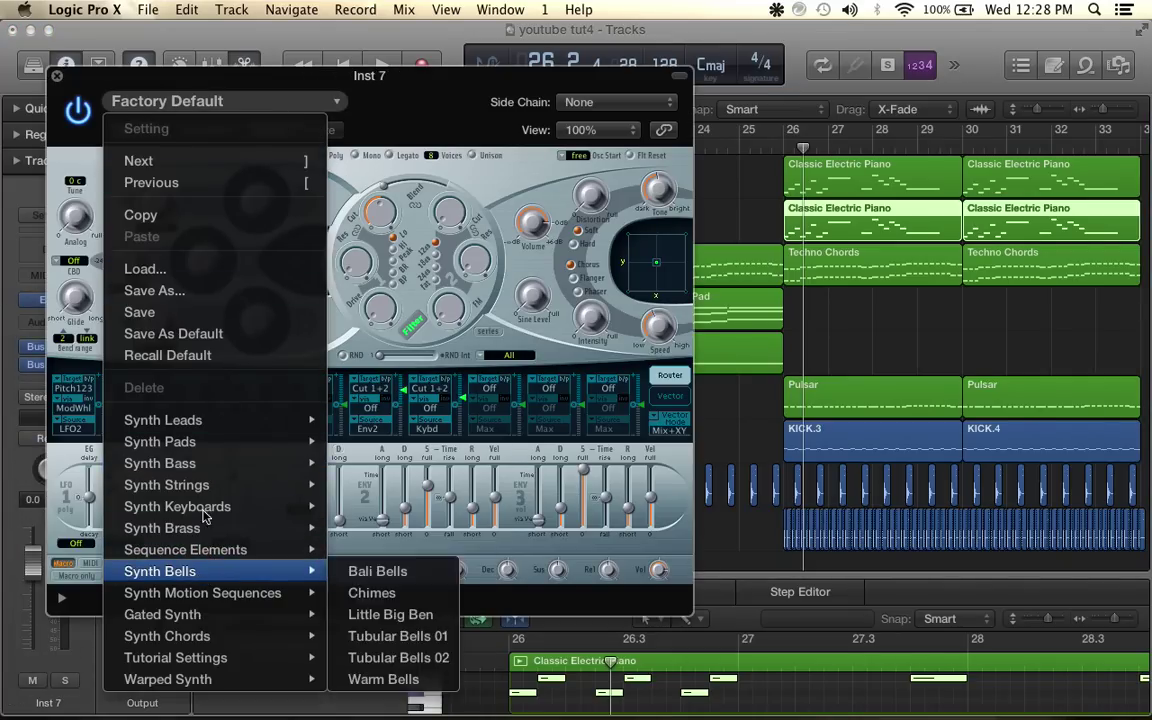
mouse_move(212, 423)
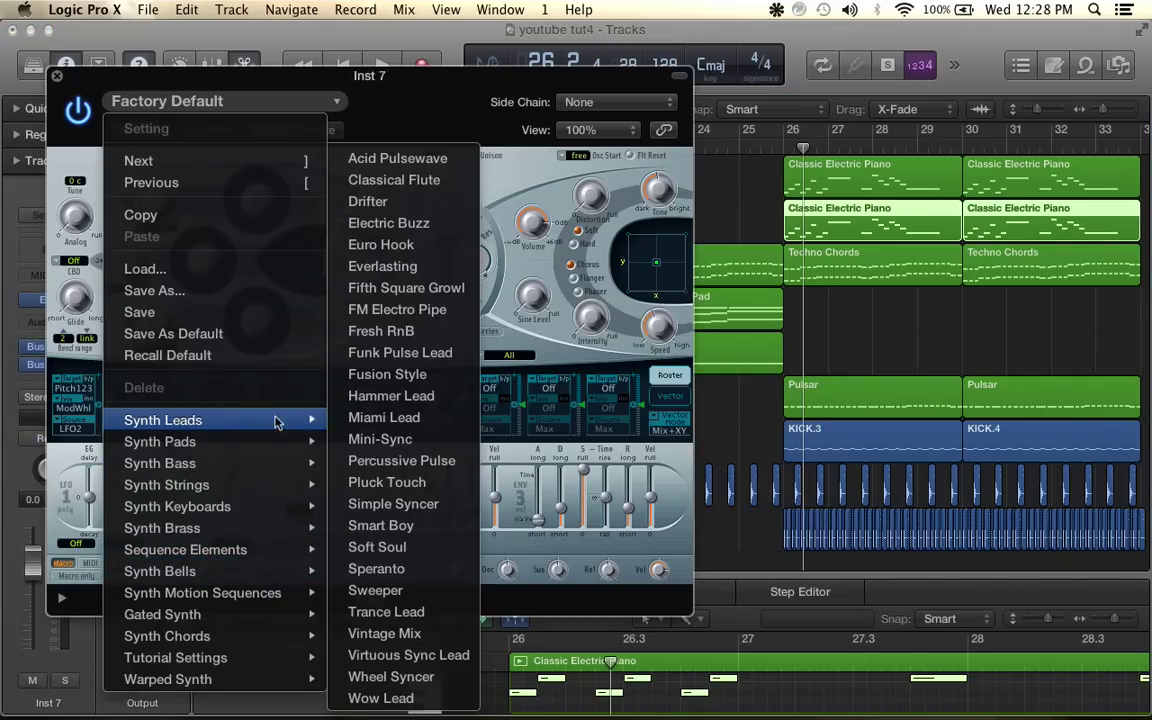
click(386, 612)
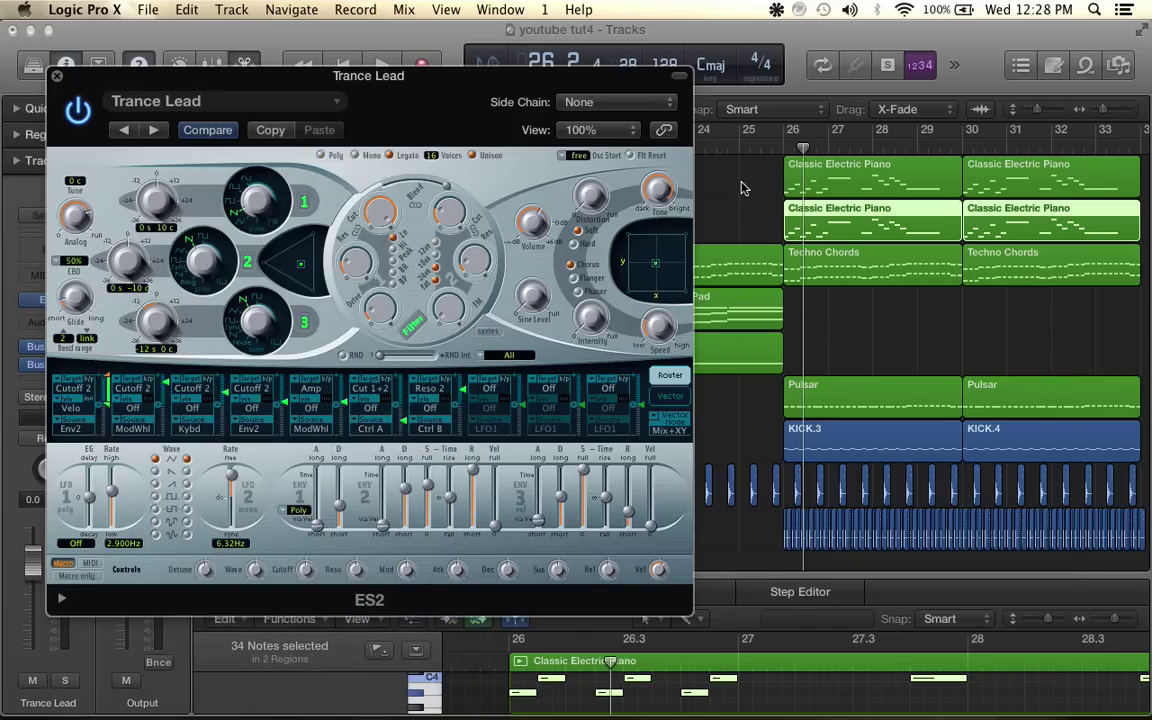
Play back the section from bar 26 with the Trance Lead sound and close the synthesizer window
key(space)
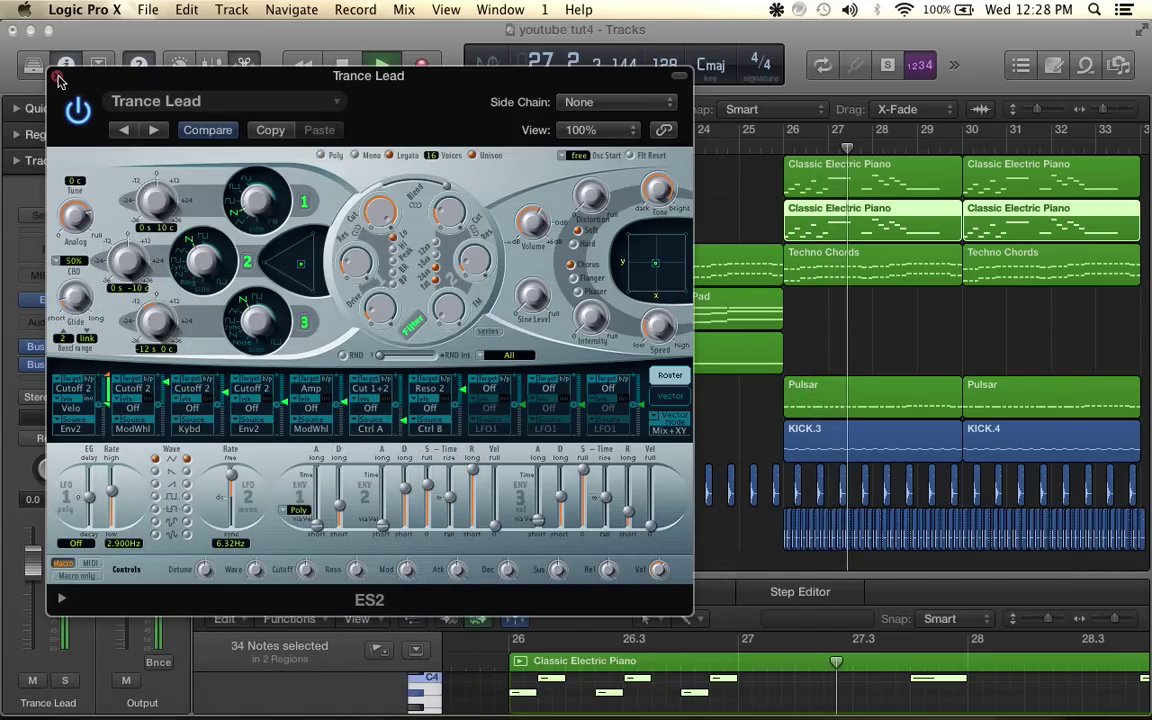
click(57, 77)
key(space)
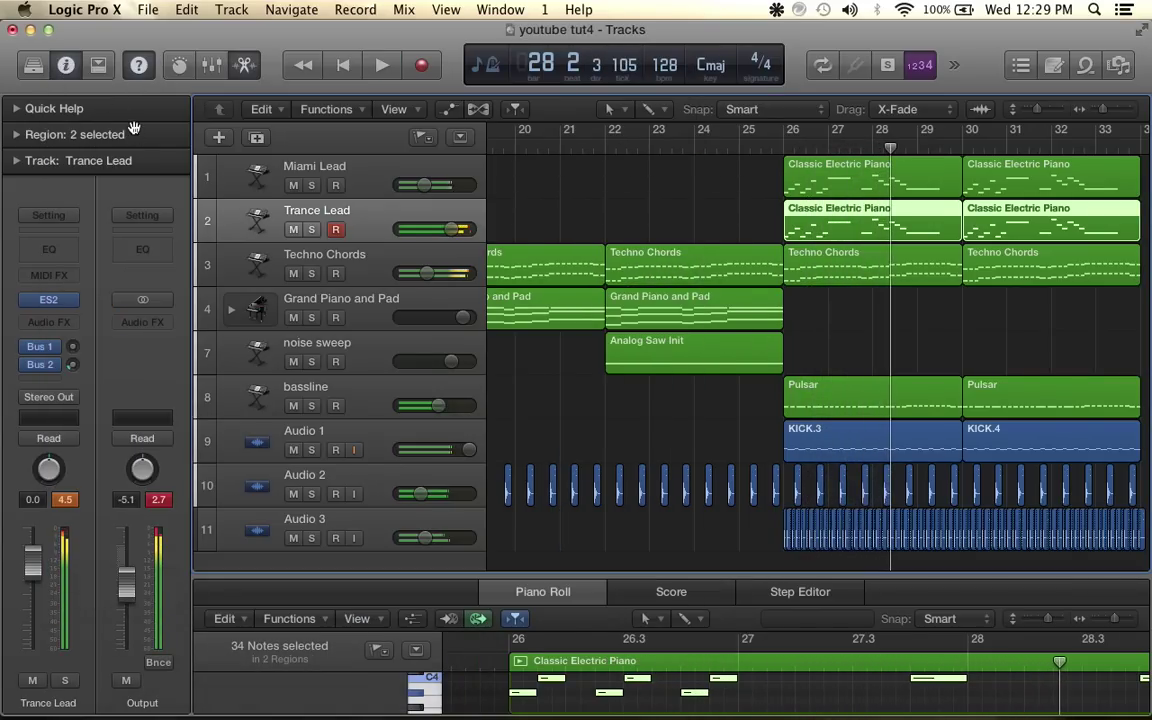
Insert a Space Designer reverb on the Trance Lead track
click(72, 324)
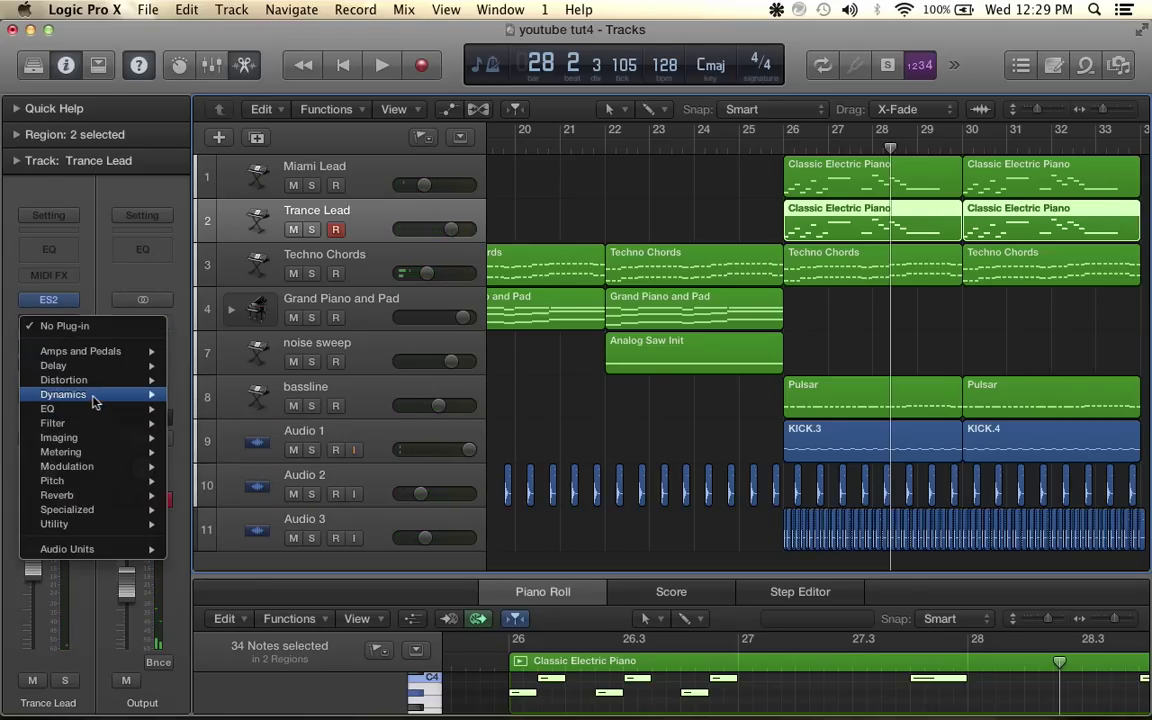
mouse_move(128, 396)
mouse_move(158, 496)
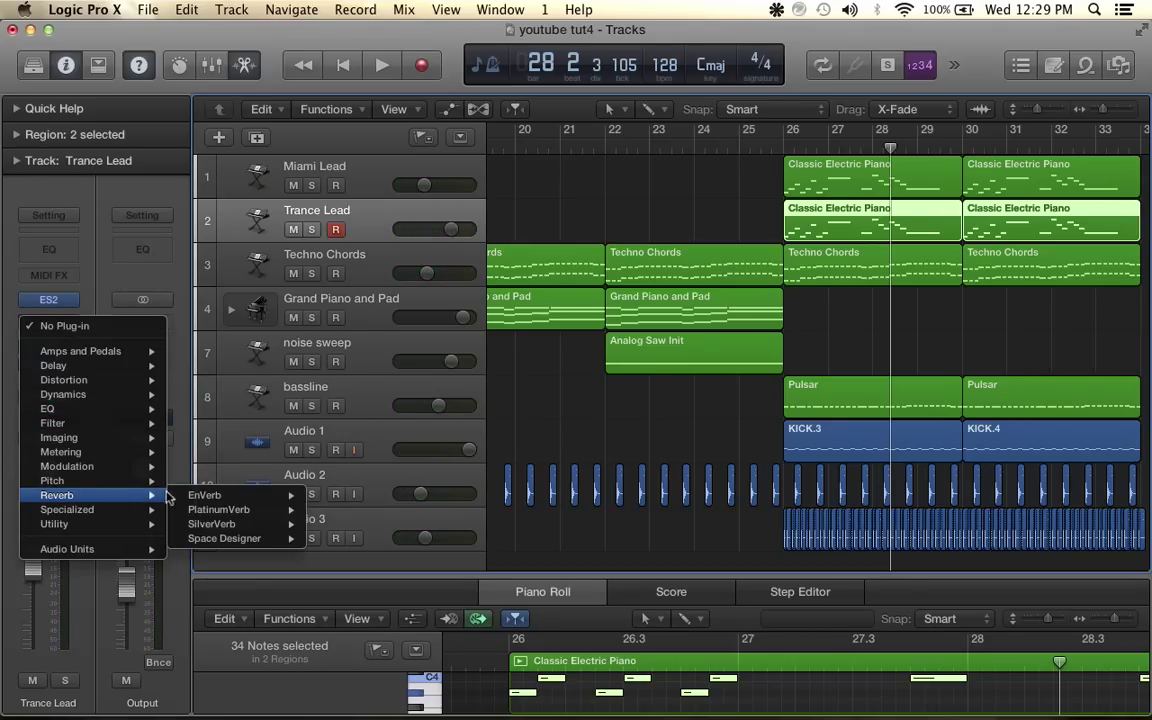
click(327, 539)
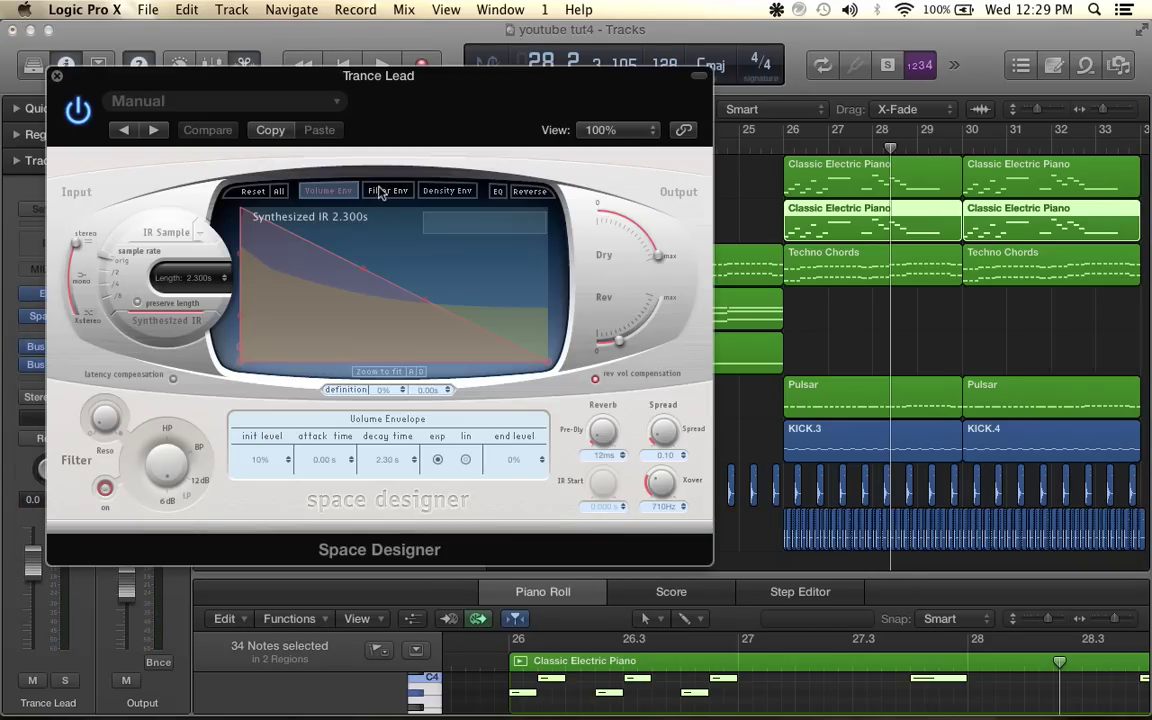
Bend Space Designer's volume envelope outward for a longer, fuller decay and slightly raise the reverb output level
drag(363, 277, 630, 186)
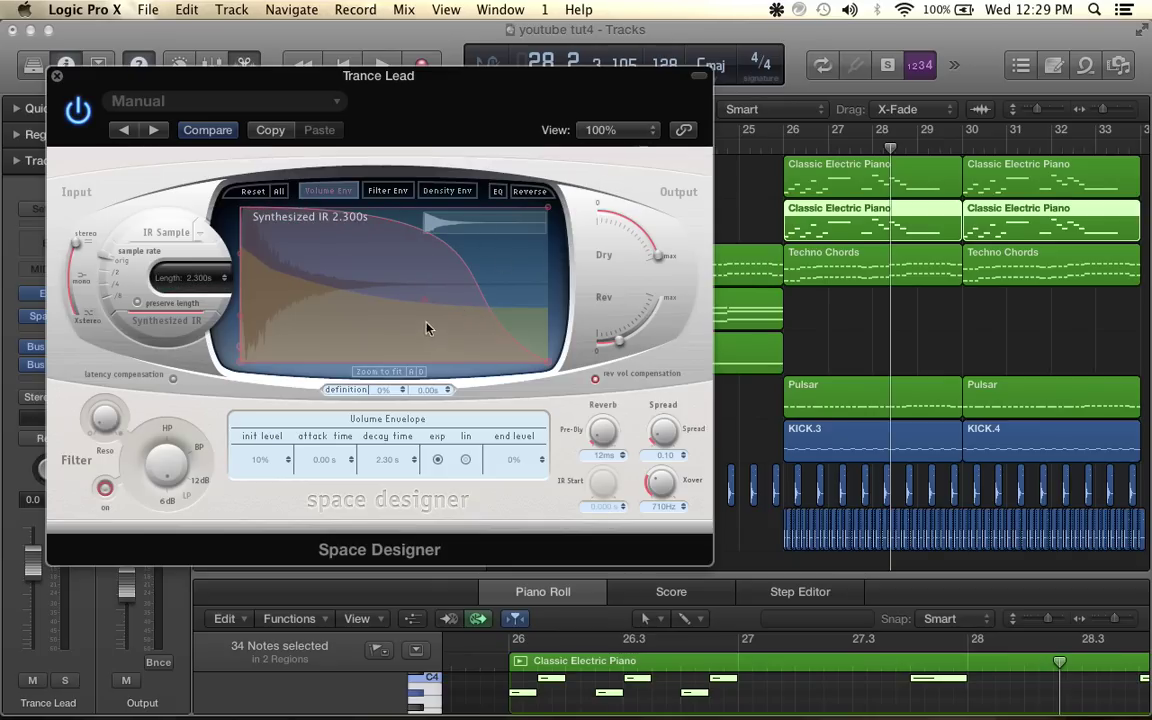
drag(424, 302, 651, 136)
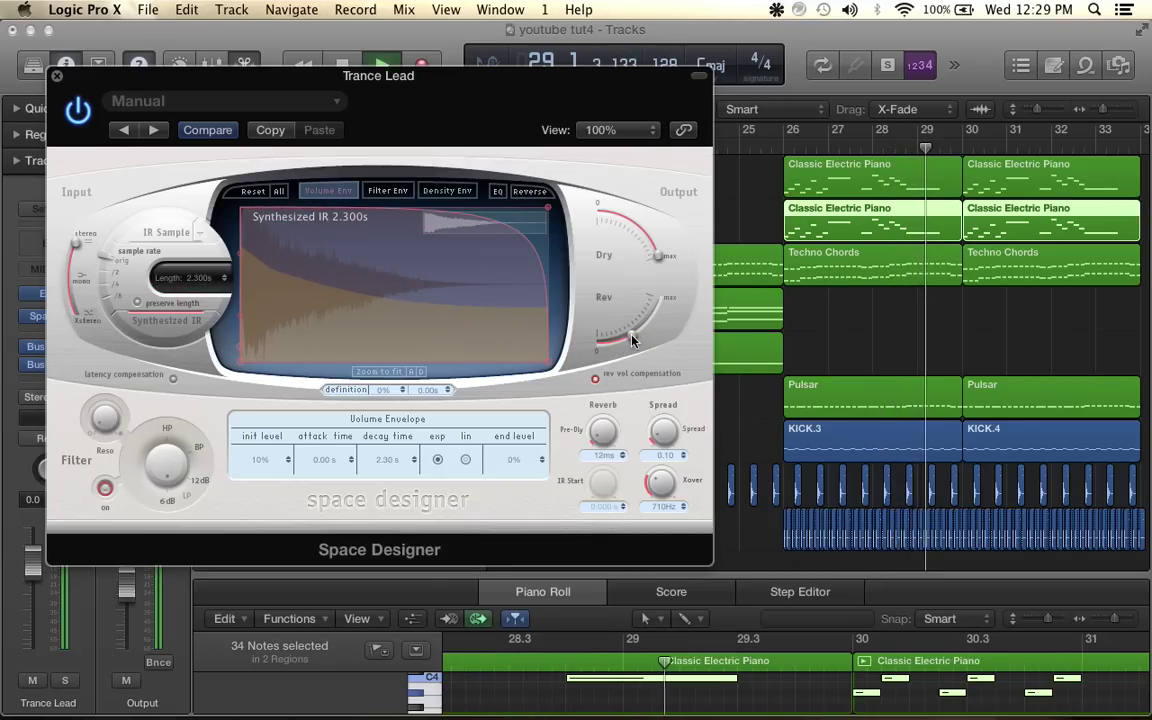
drag(631, 337, 634, 341)
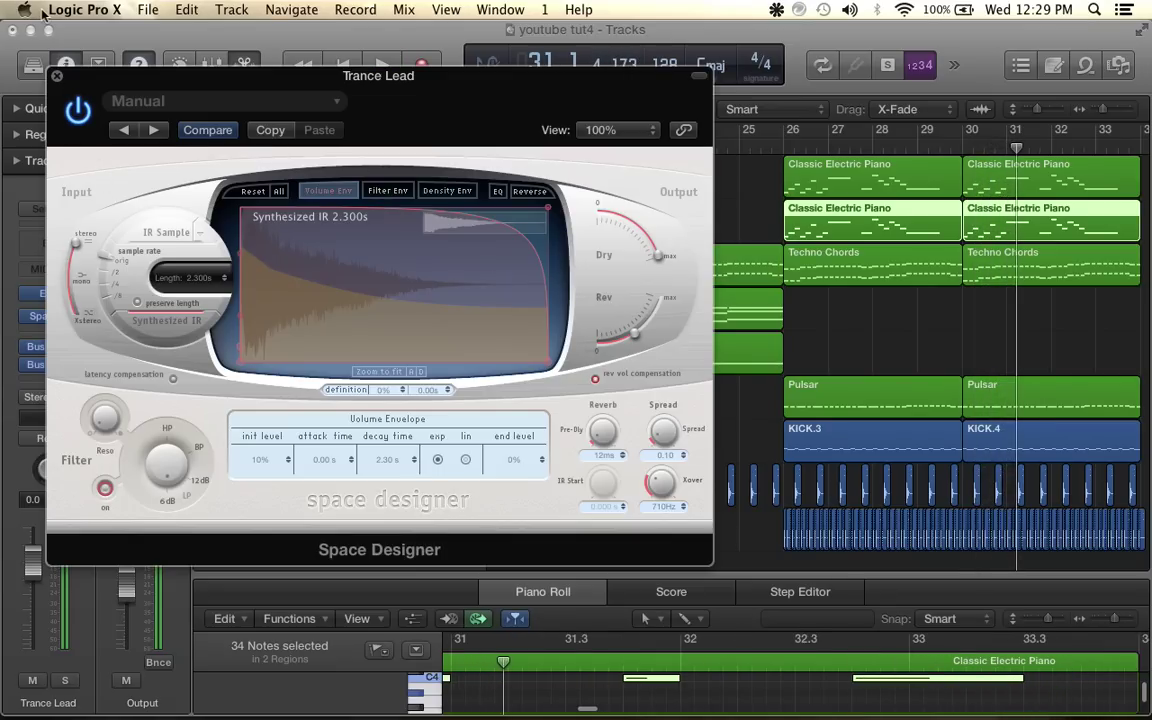
click(57, 77)
Close Space Designer, lower the Trance Lead track's volume to -4.9 dB, and play the section from bar 26
scroll(475, 214, right, 3)
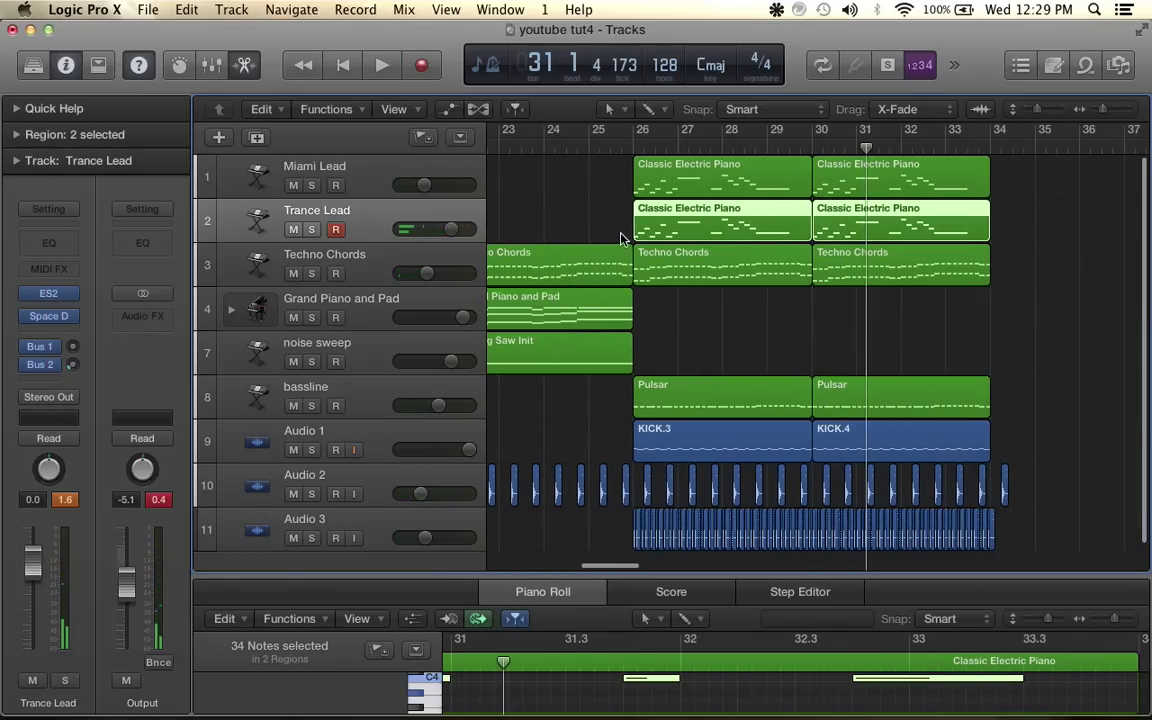
click(790, 232)
drag(790, 232, 991, 306)
click(372, 228)
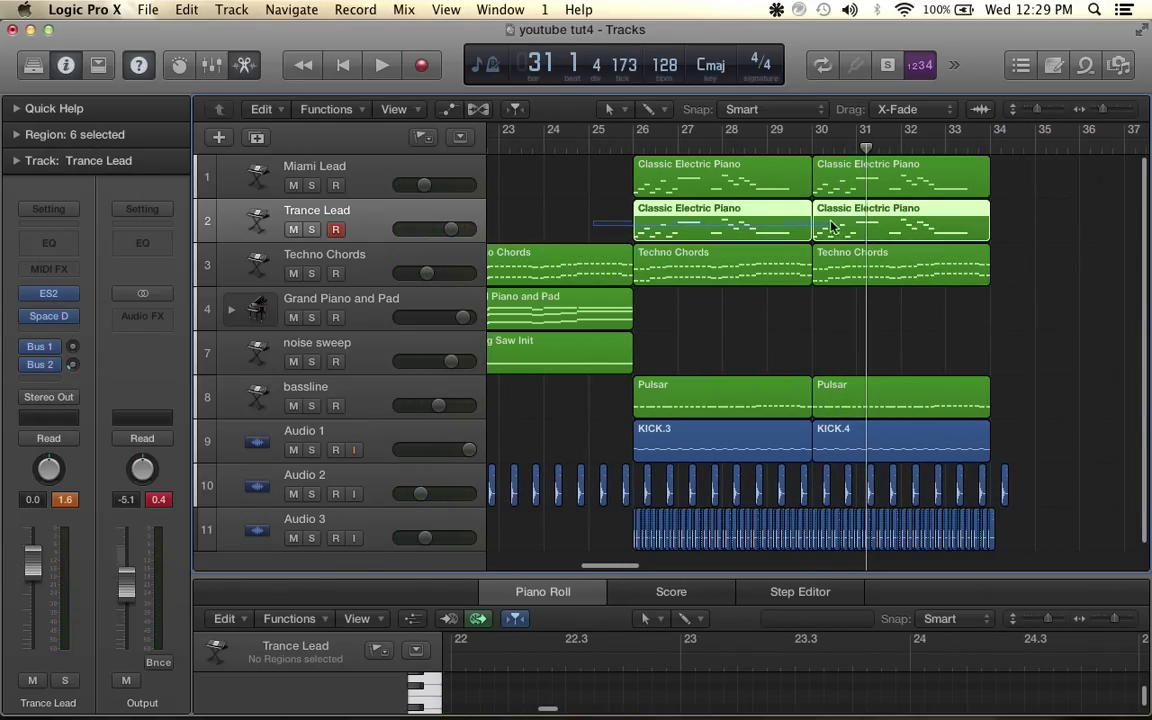
click(451, 228)
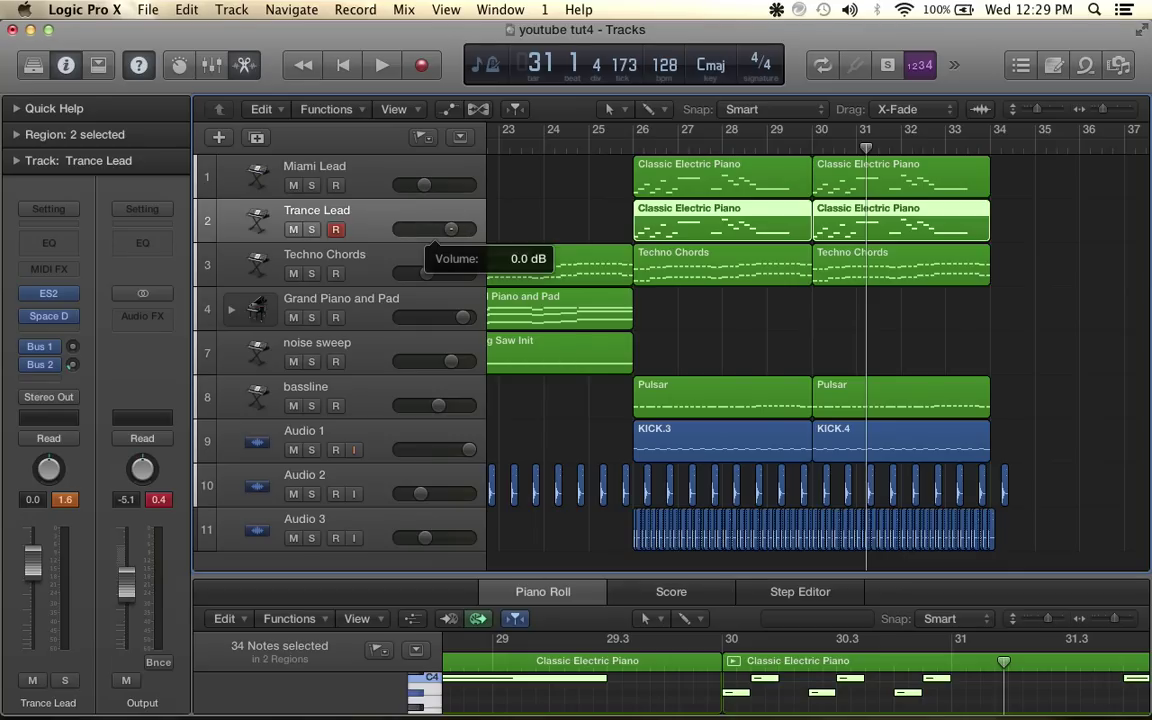
click(630, 147)
key(space)
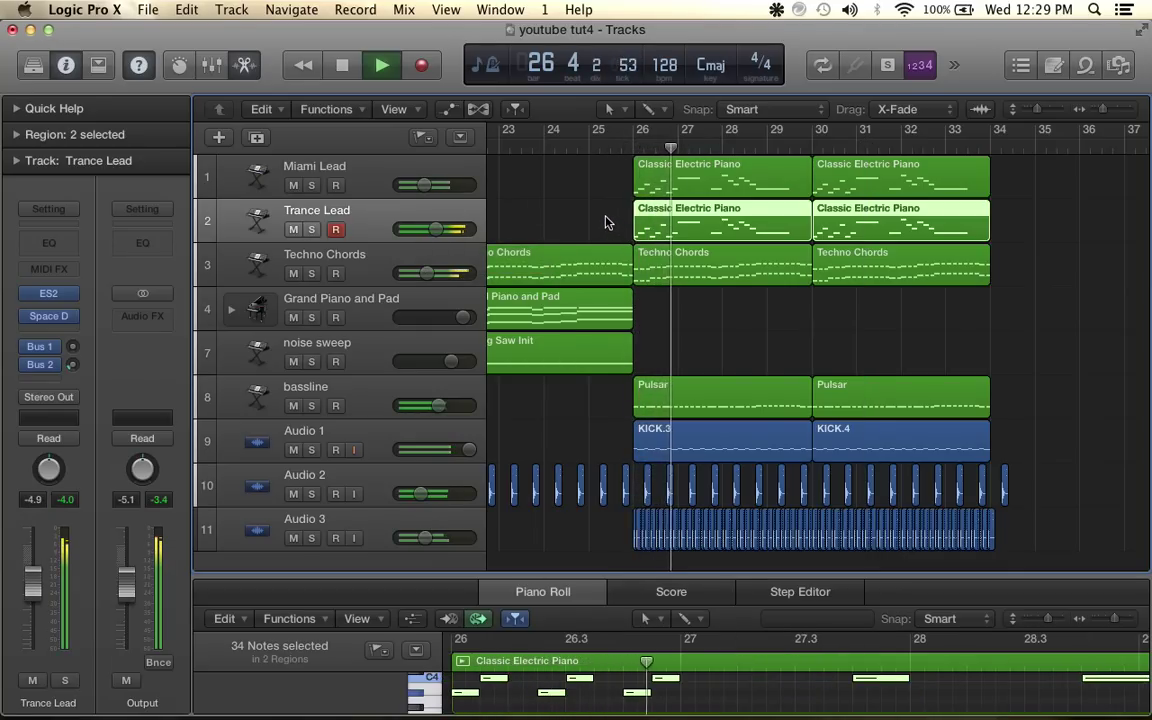
key(space)
Enlarge the Piano Roll and transpose all notes in both Trance Lead regions up one octave
drag(605, 215, 875, 222)
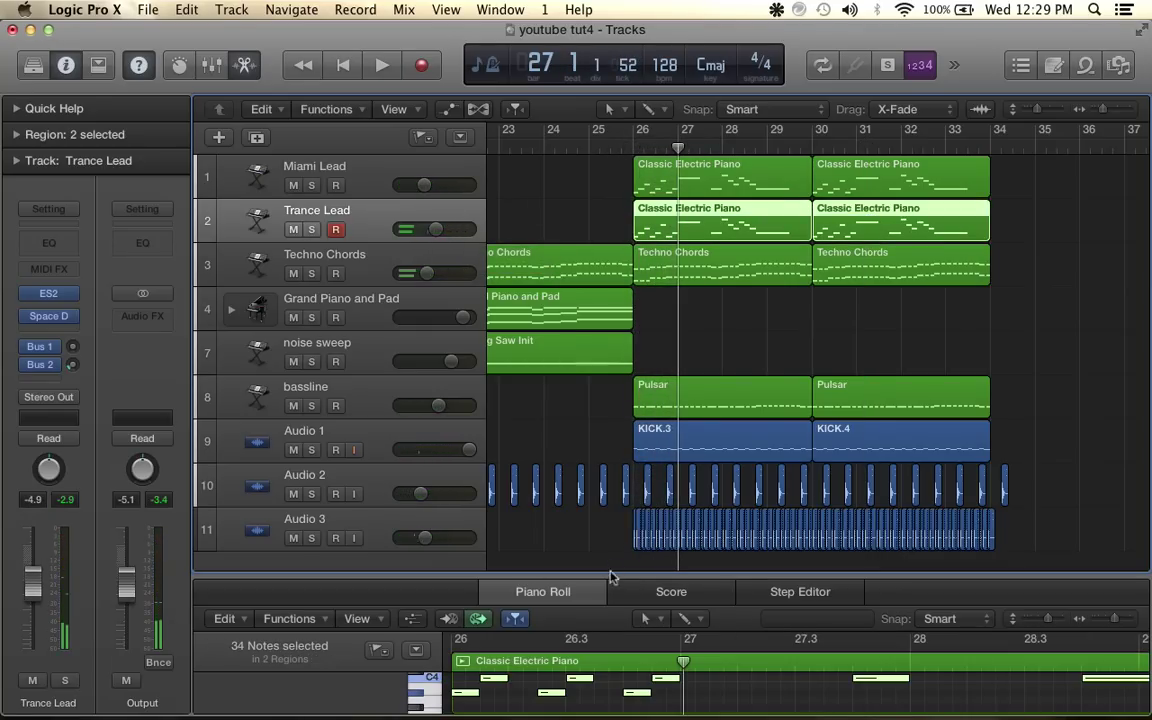
drag(605, 575, 640, 275)
scroll(625, 525, down, 5)
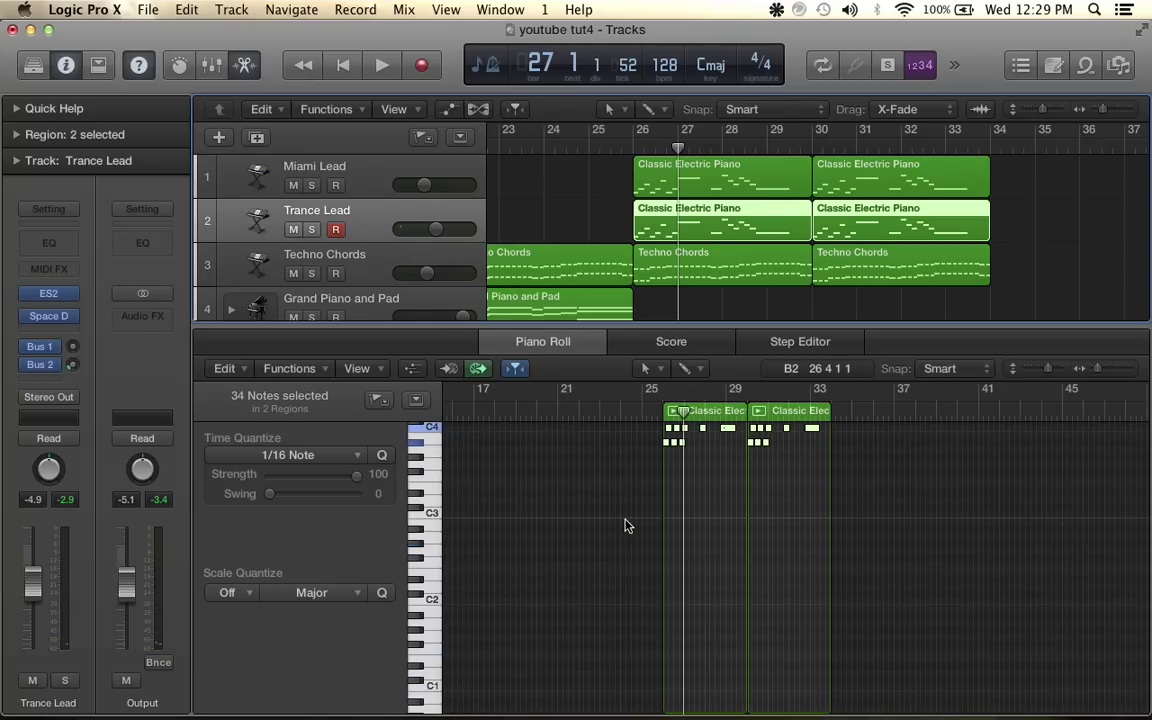
scroll(625, 525, up, 5)
drag(618, 428, 895, 563)
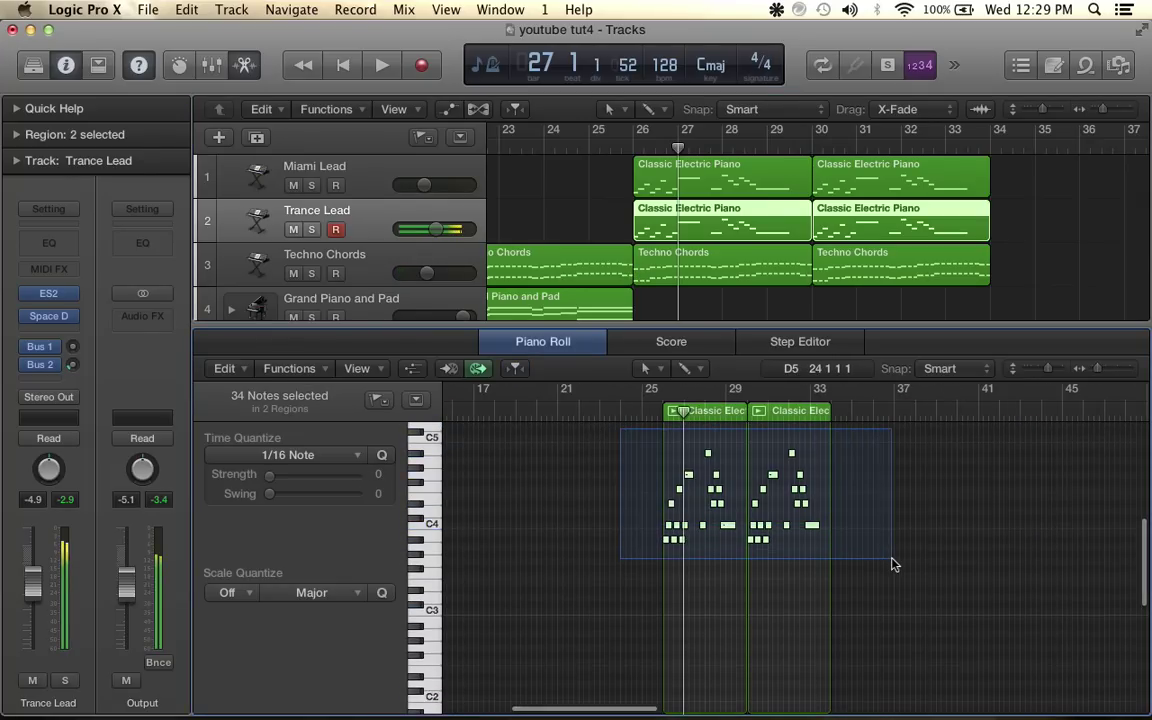
key(super+Right)
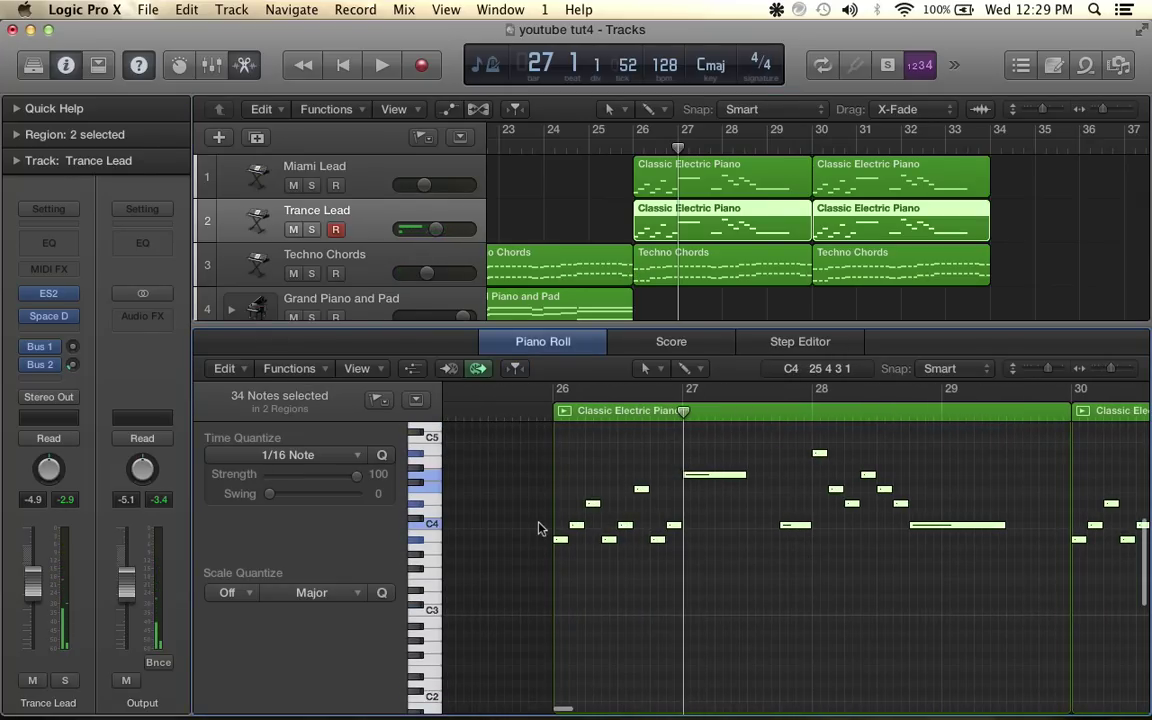
drag(561, 543, 561, 455)
Play the section from bar 26 and lower the Trance Lead track's volume to -8.4 dB
key(space)
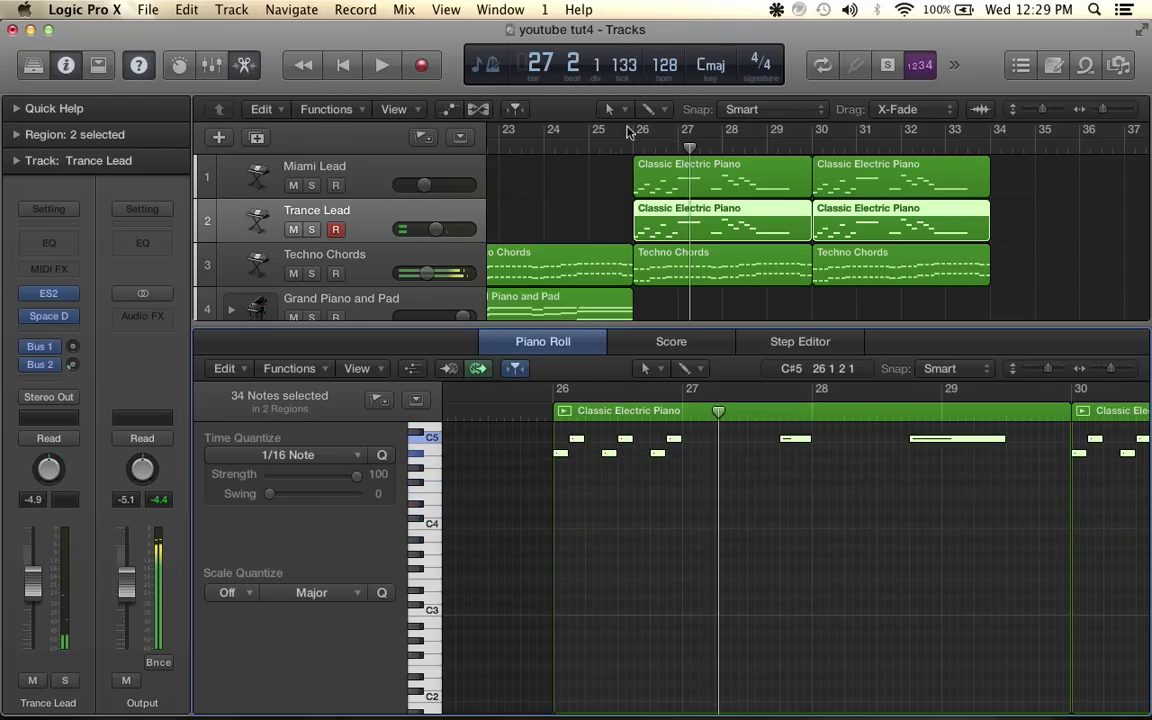
click(630, 149)
scroll(720, 543, up, 3)
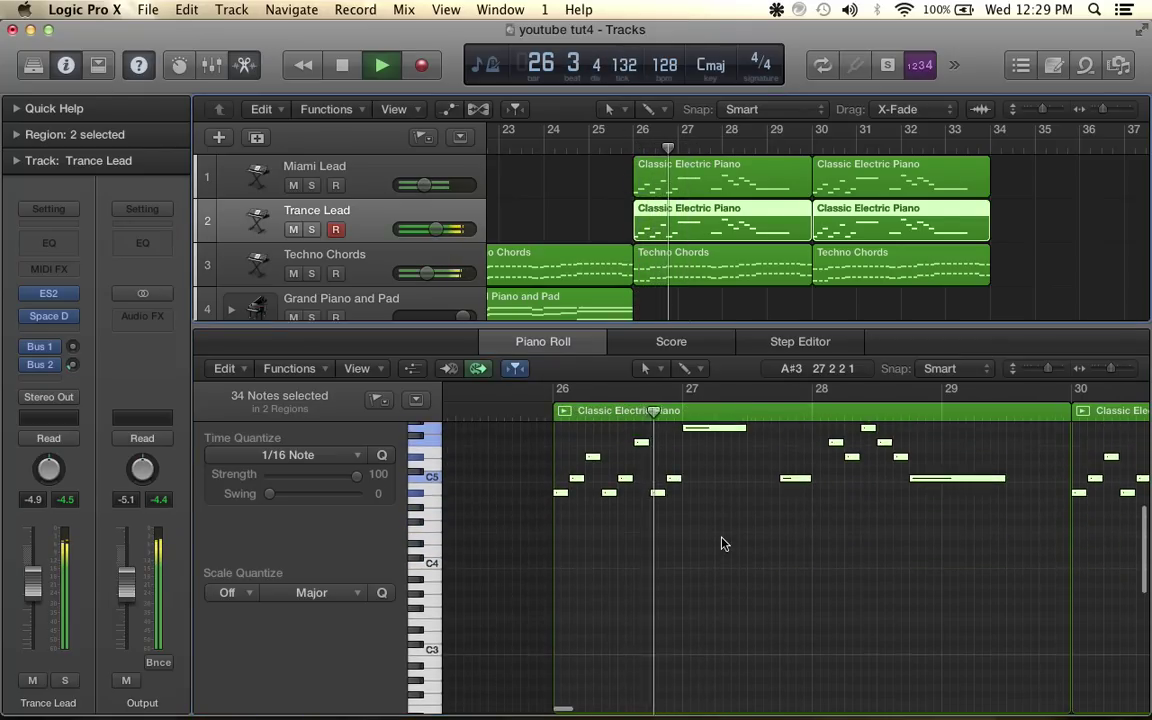
scroll(753, 571, up, 1)
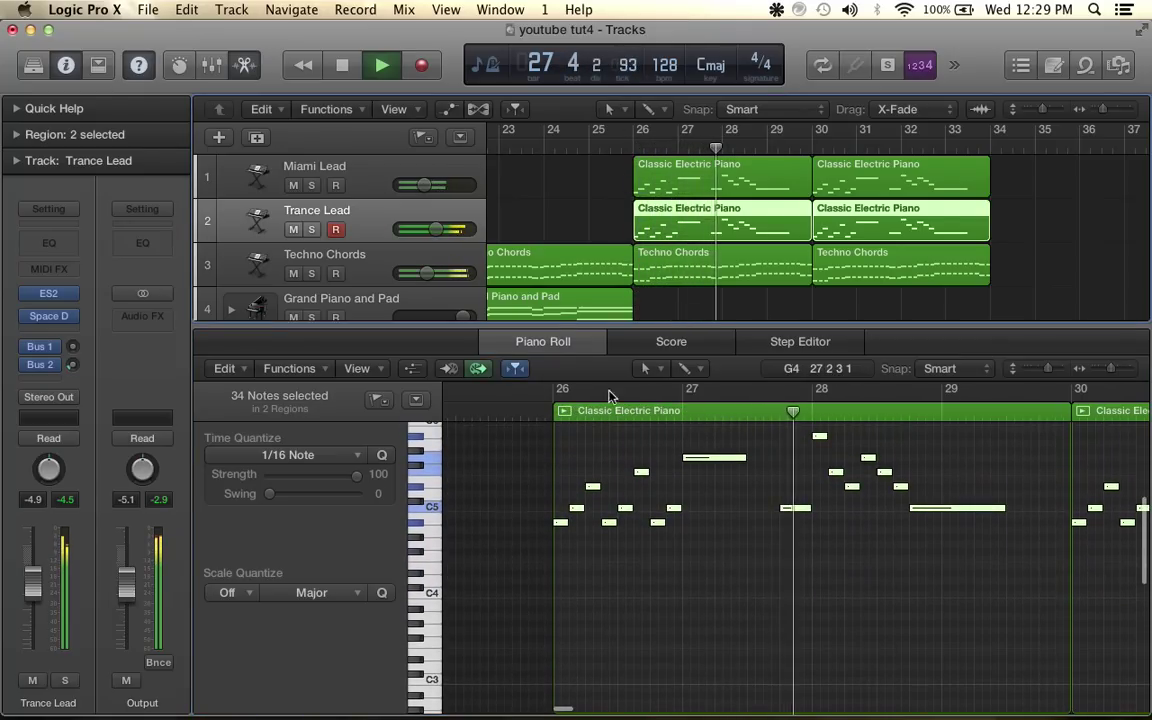
drag(432, 232, 427, 232)
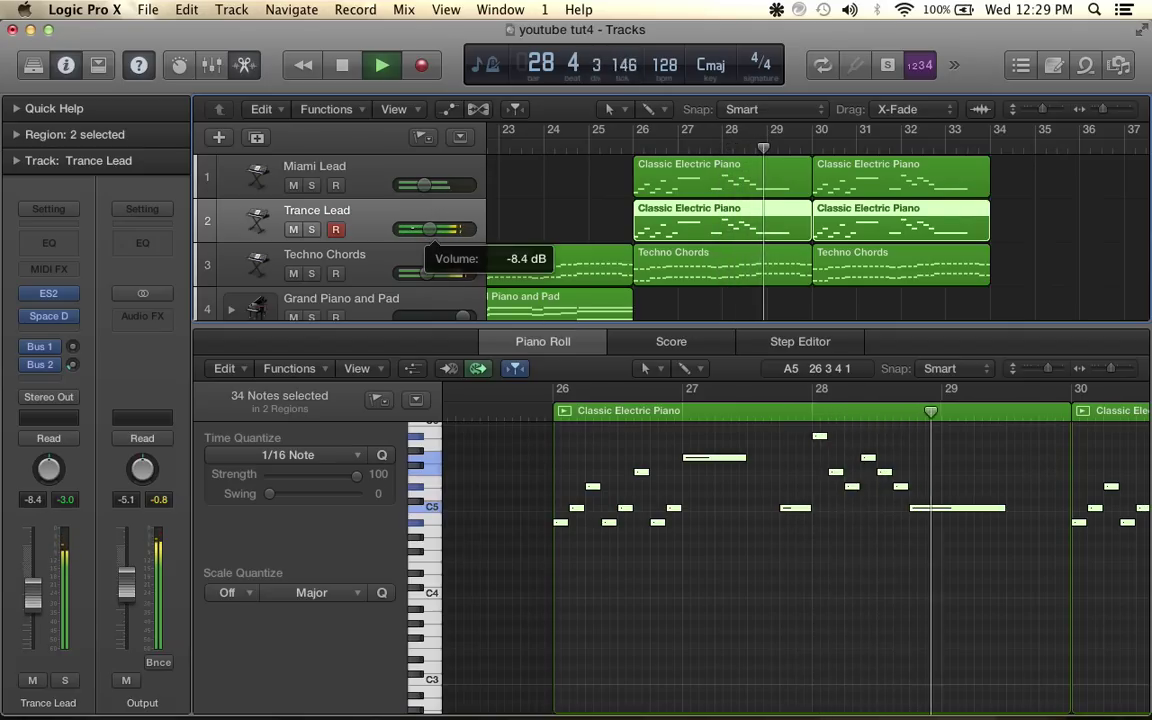
key(space)
Join the two Techno Chords regions starting at bars 26 and 30 into a single region
scroll(783, 232, down, 2)
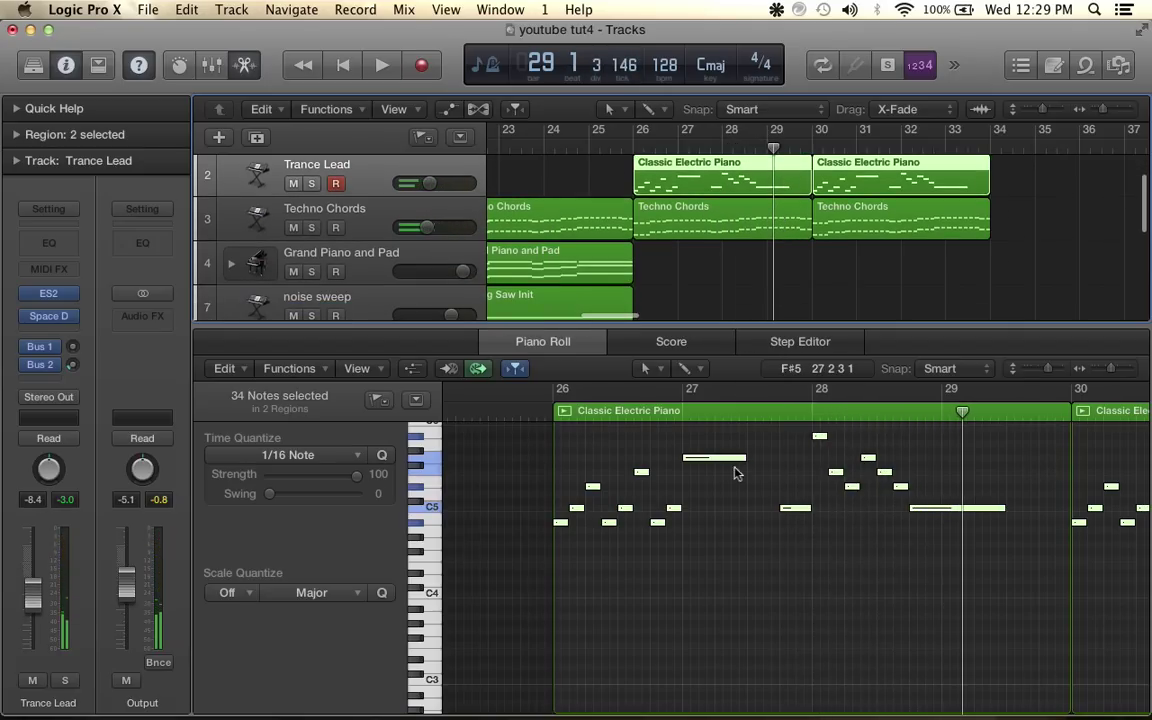
scroll(736, 250, down, 5)
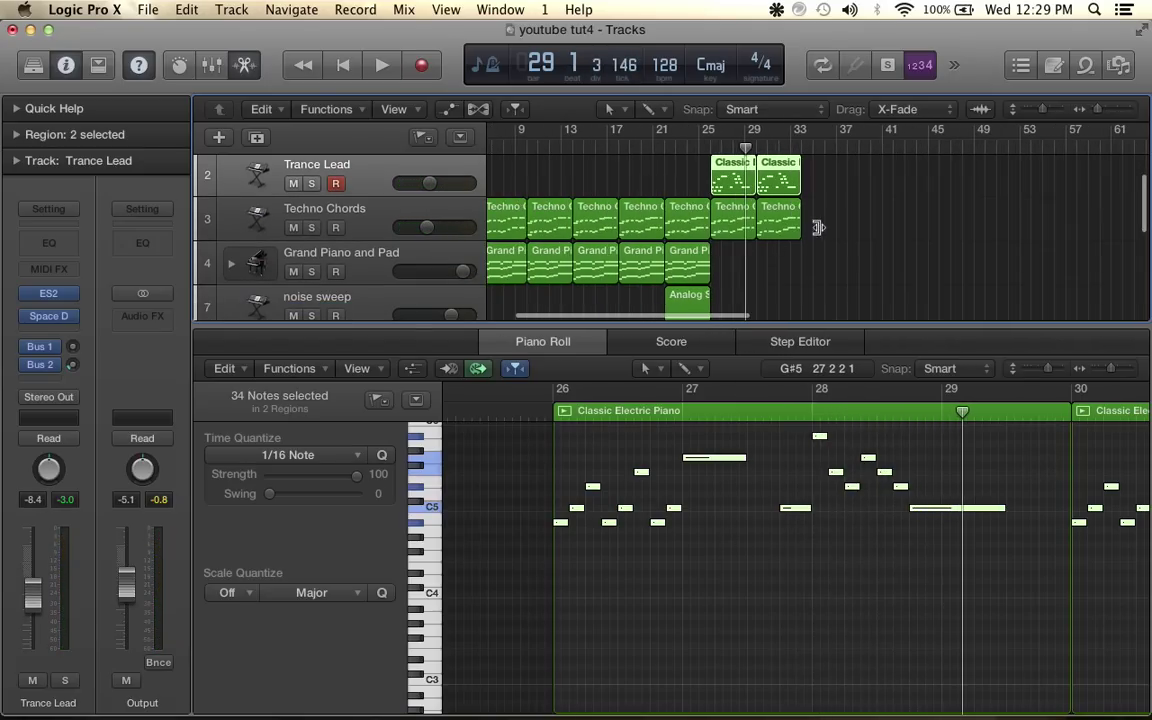
drag(829, 226, 728, 225)
scroll(706, 570, down, 5)
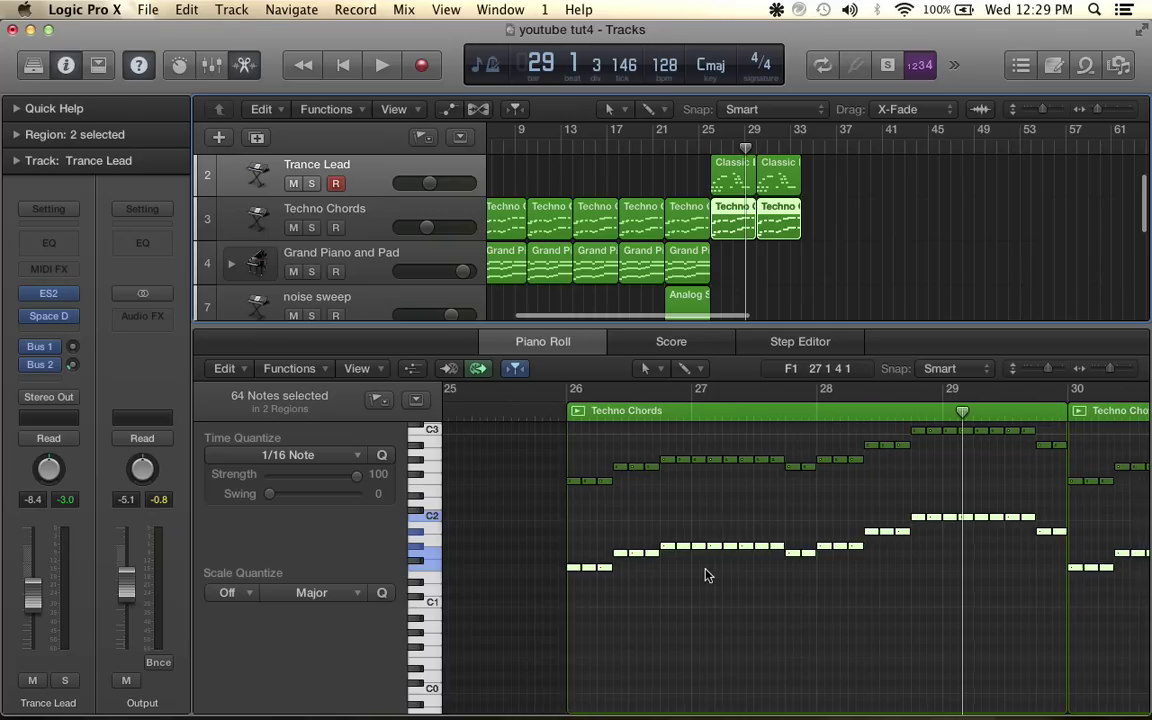
scroll(706, 570, right, 4)
scroll(706, 570, up, 2)
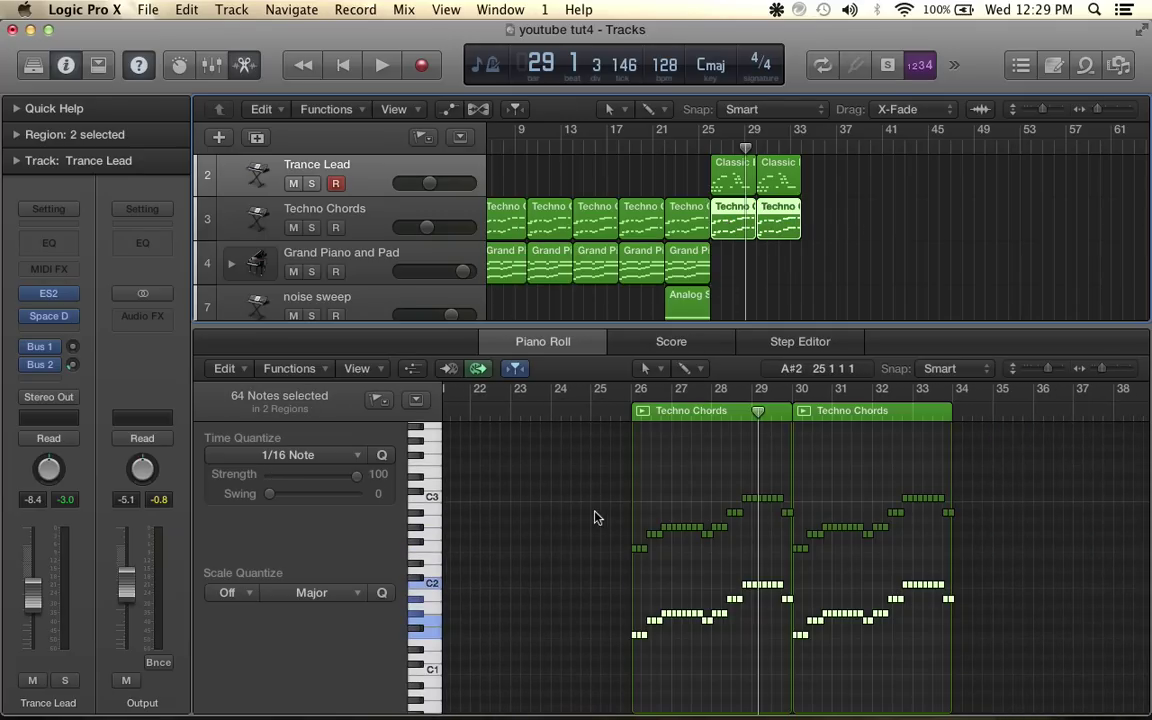
drag(586, 468, 934, 630)
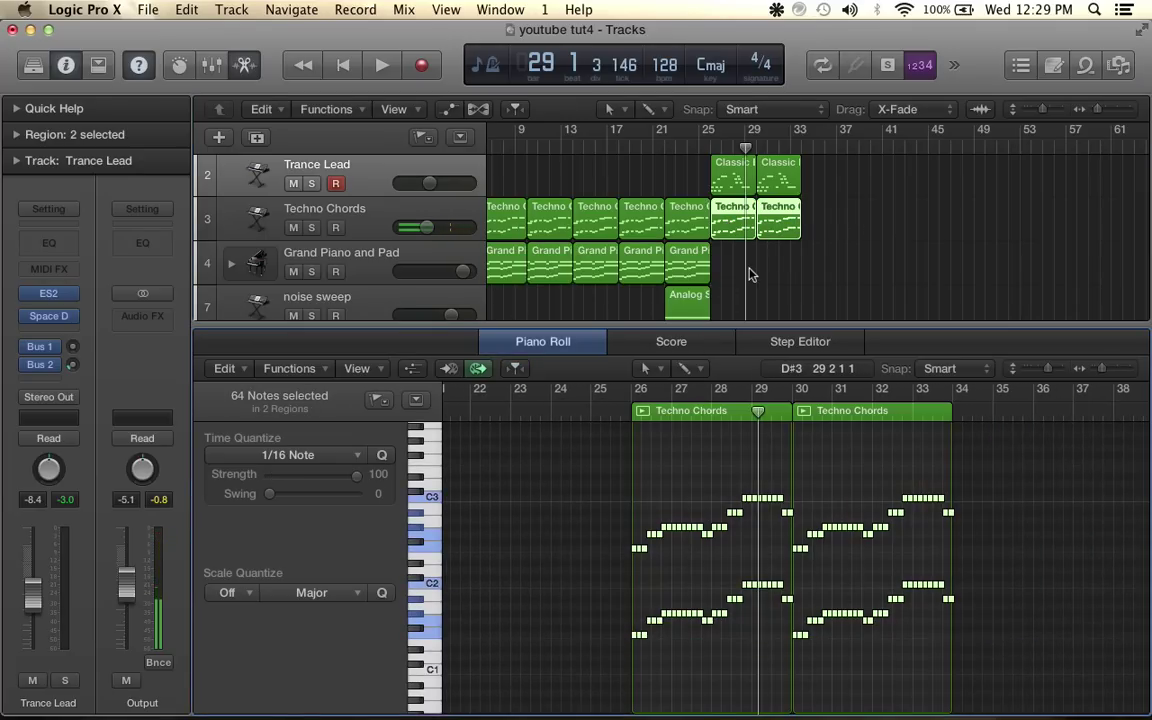
drag(749, 270, 767, 216)
right_click(737, 222)
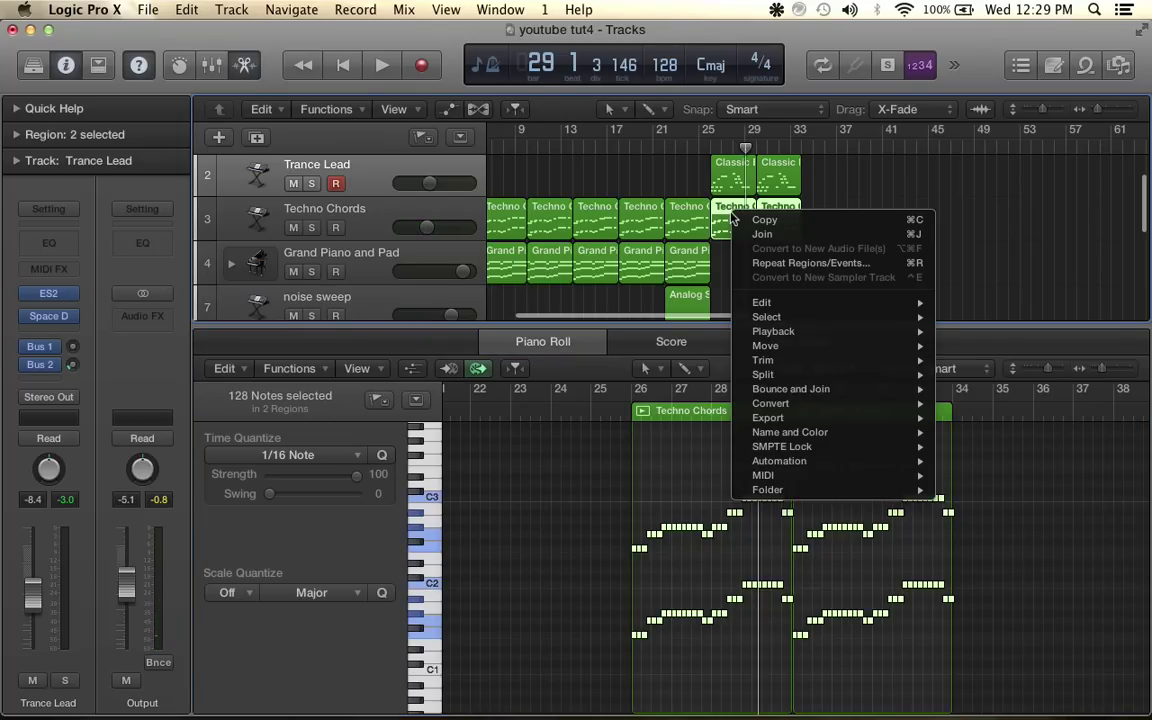
click(763, 235)
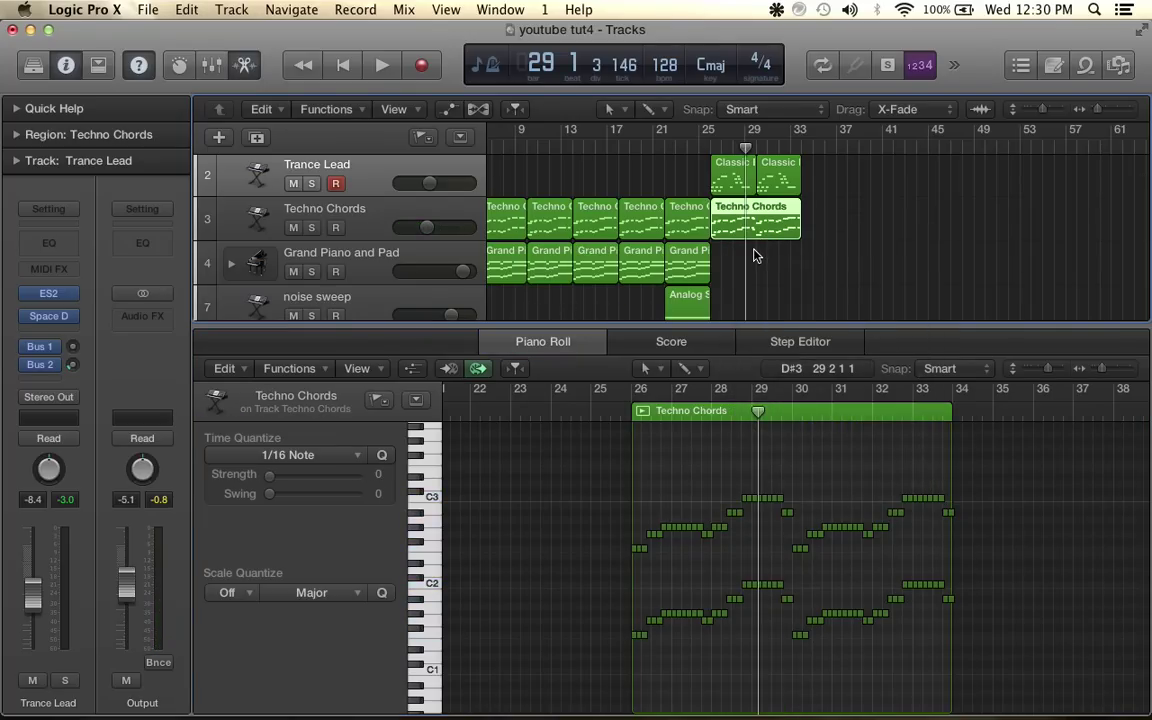
Copy all notes of the joined Techno Chords region and paste them into the Trance Lead region at bar 26
drag(599, 445, 1006, 651)
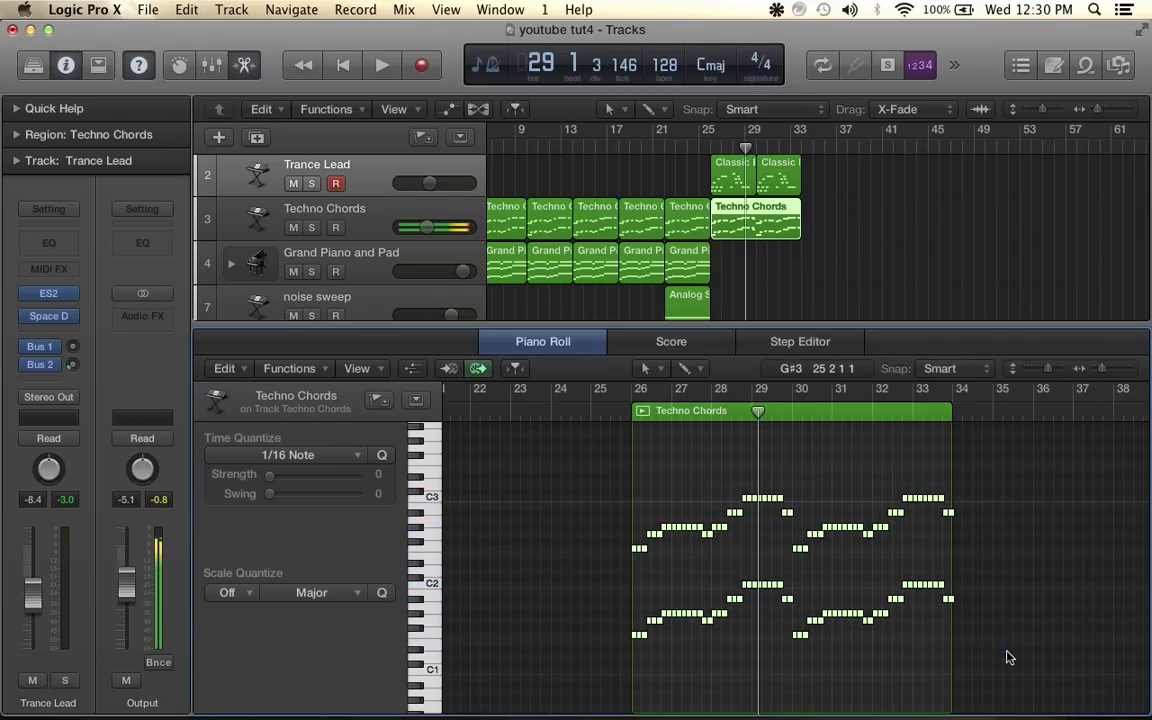
right_click(727, 533)
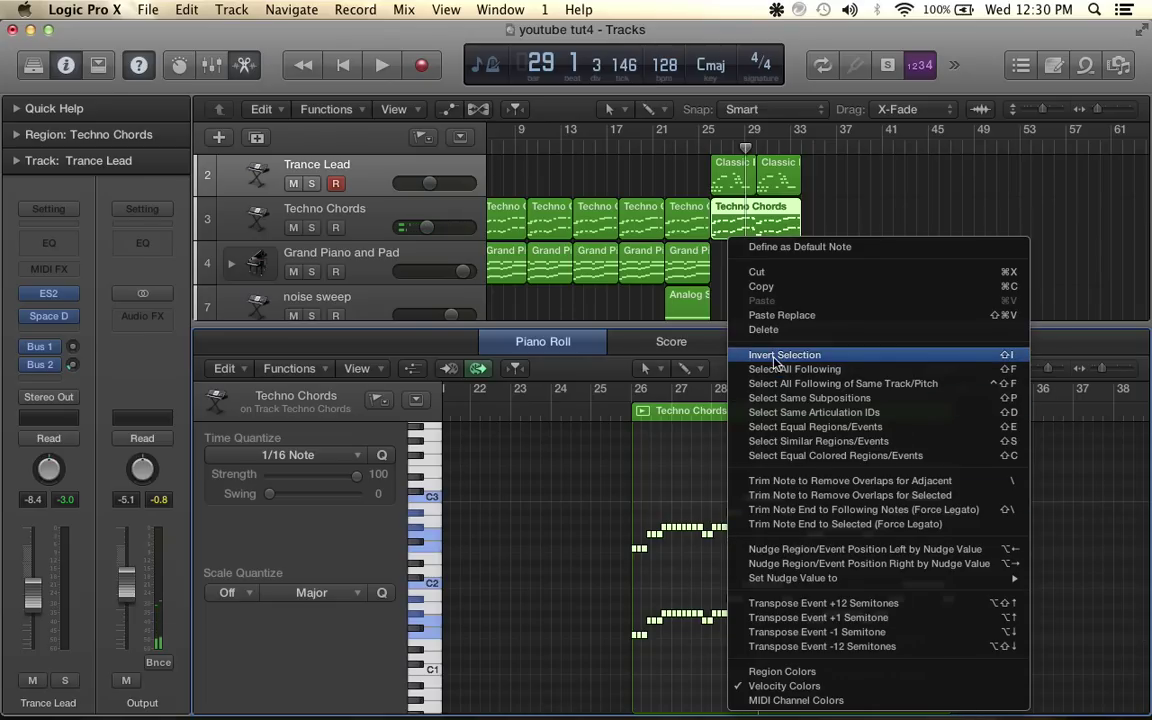
click(758, 287)
drag(620, 160, 805, 190)
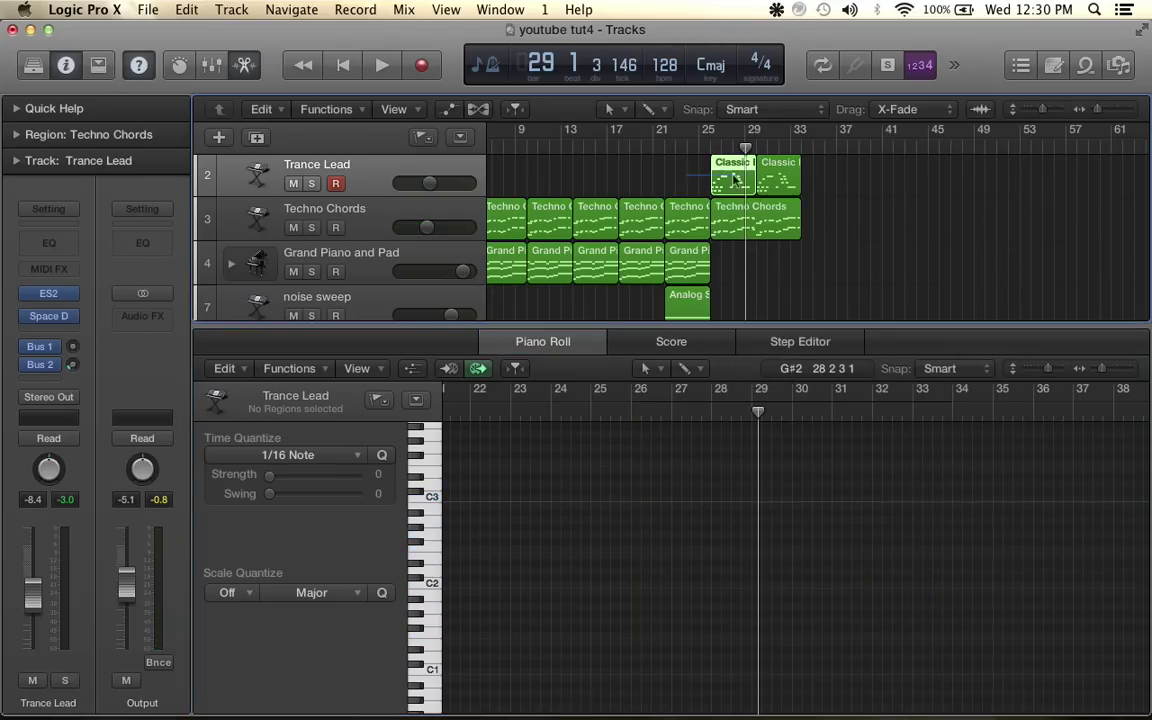
scroll(715, 613, down, 3)
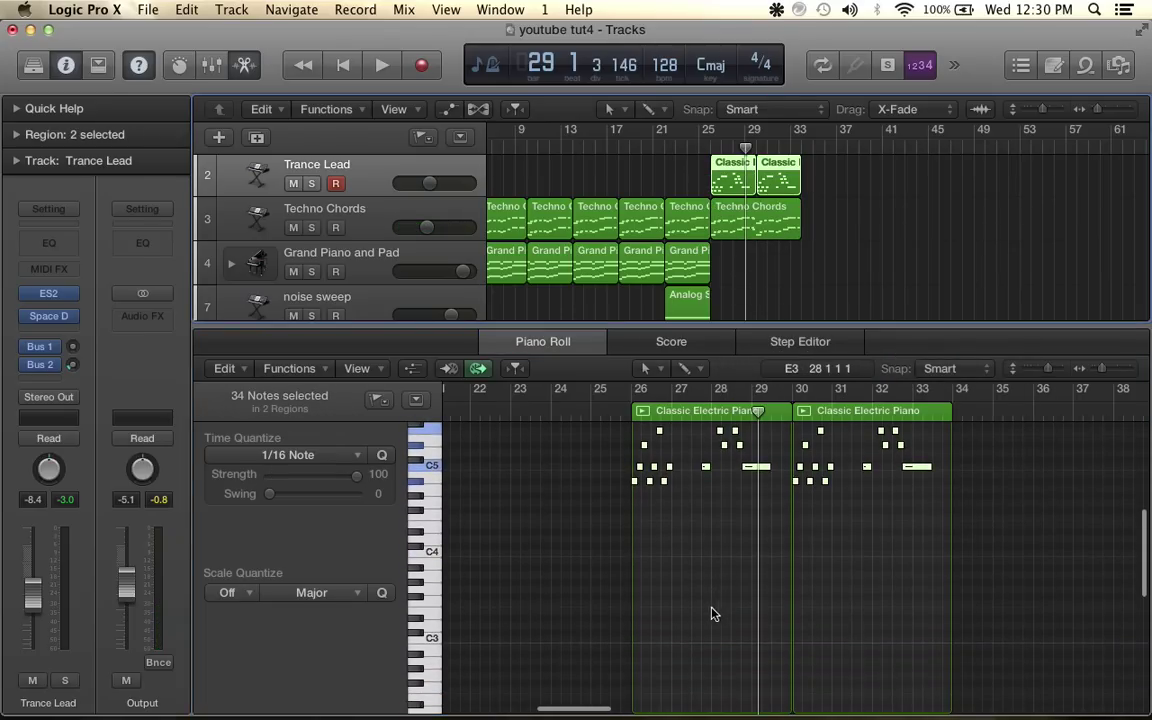
right_click(683, 601)
click(747, 567)
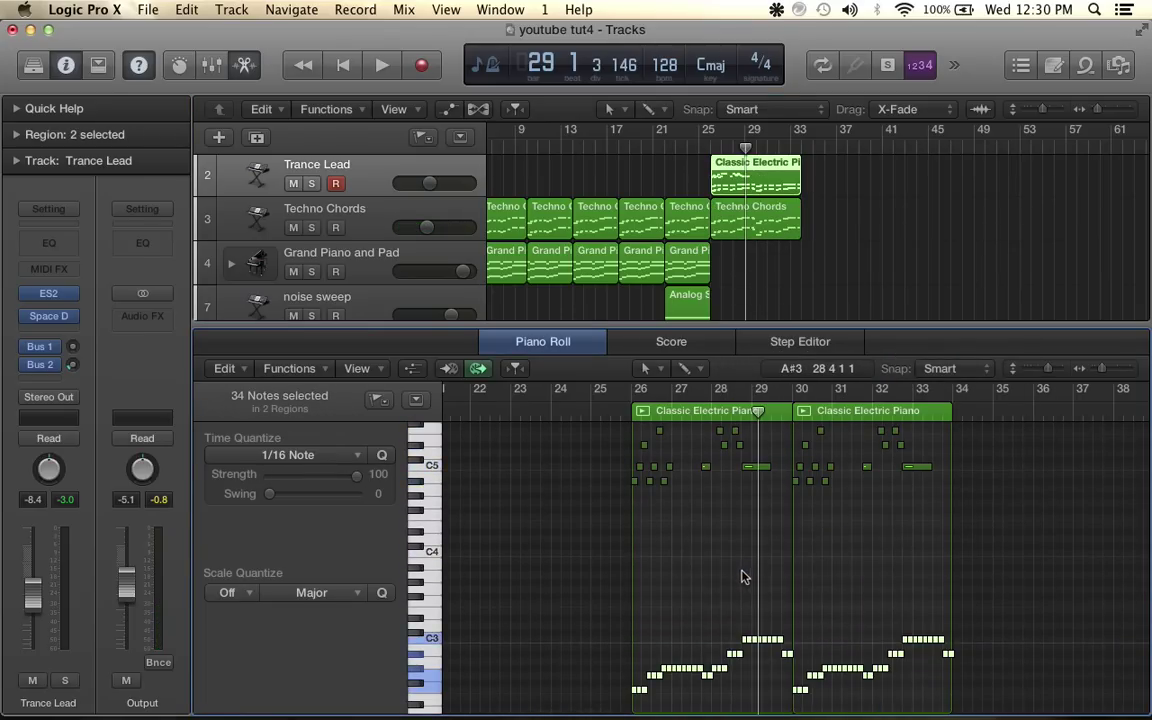
Audition the lowest note of the pasted upper chord line and play the section from bar 26
scroll(661, 620, down, 5)
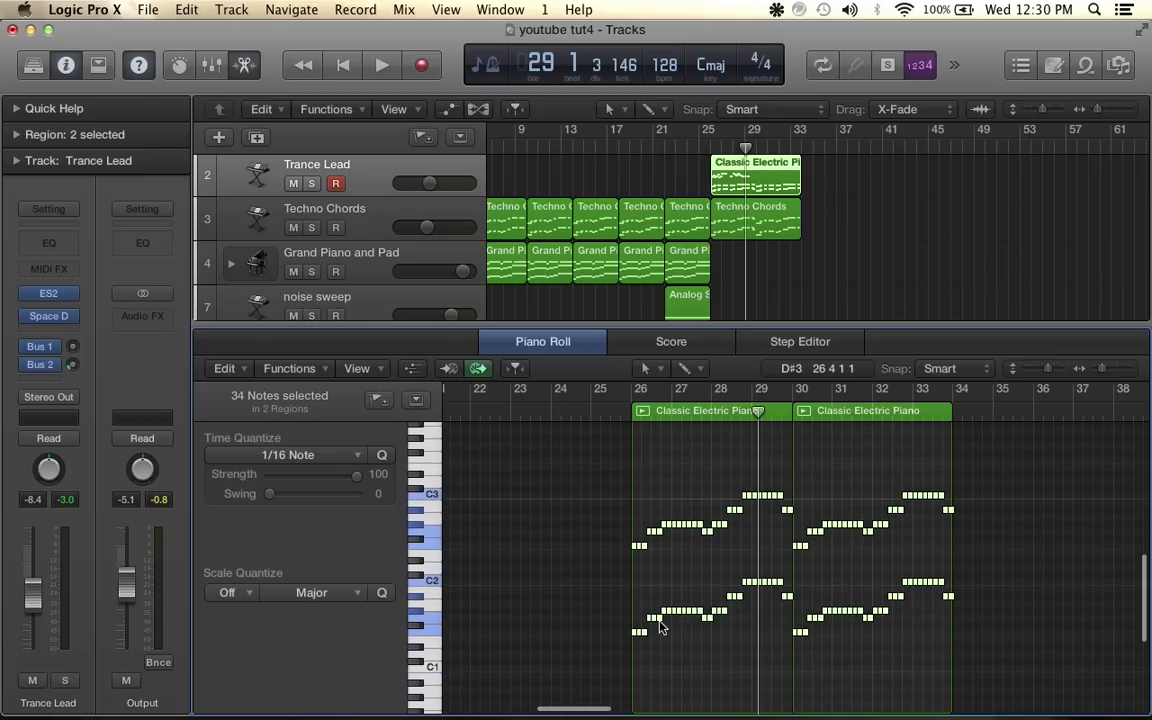
click(431, 546)
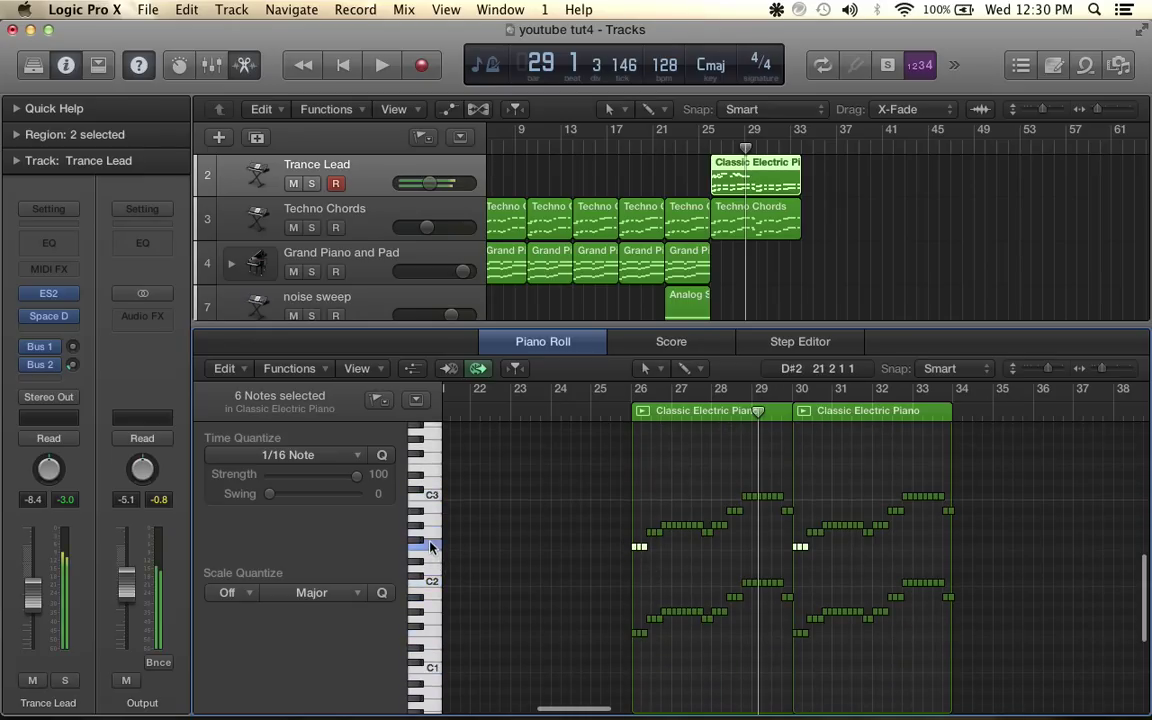
double_click(707, 155)
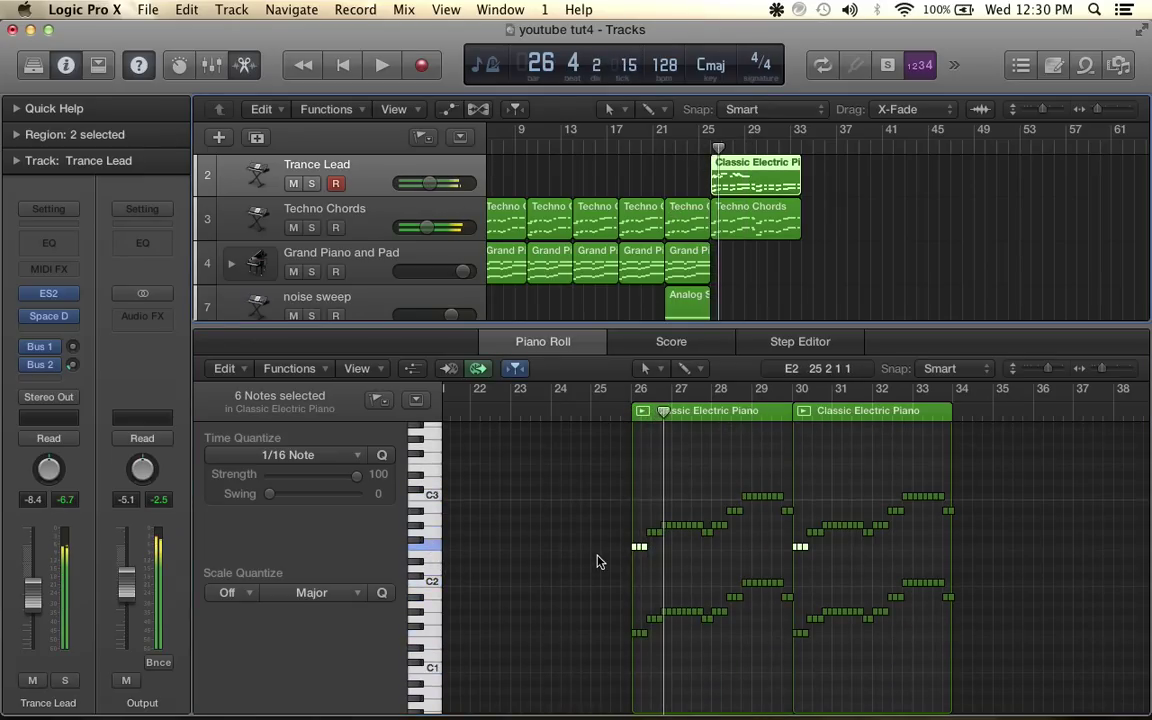
Transpose all the pasted chord notes in the Trance Lead region up one octave and play the result
drag(591, 470, 963, 680)
scroll(963, 680, up, 1)
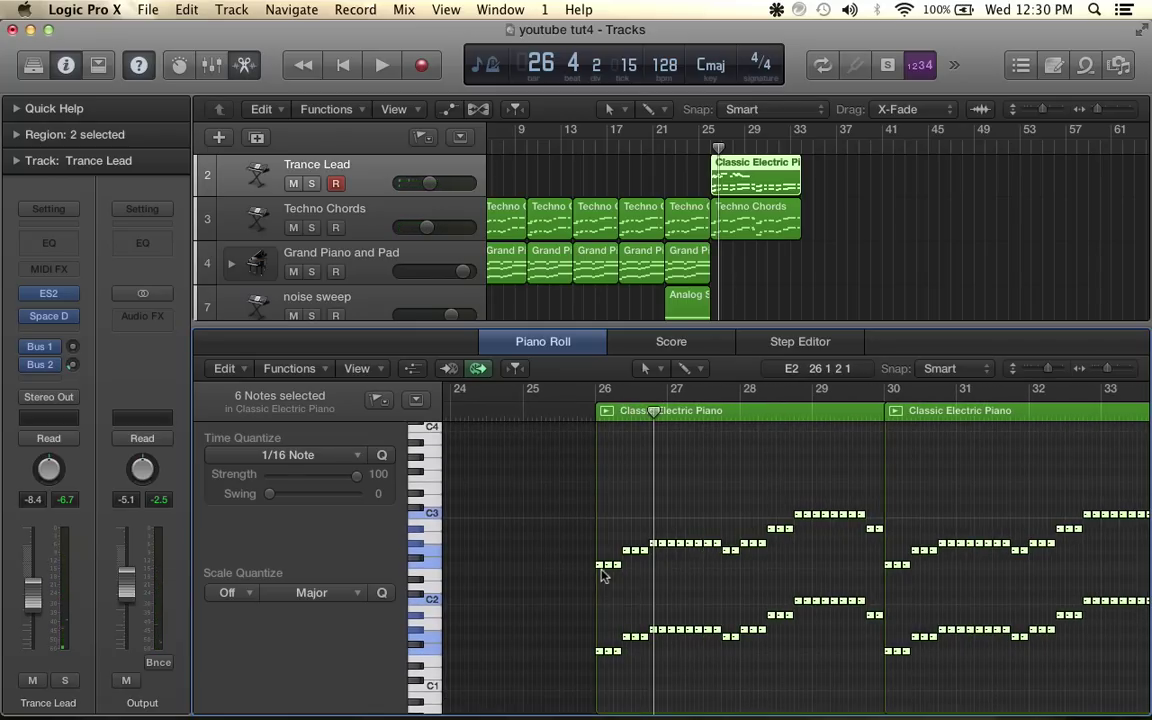
drag(624, 566, 602, 479)
key(space)
key(space)
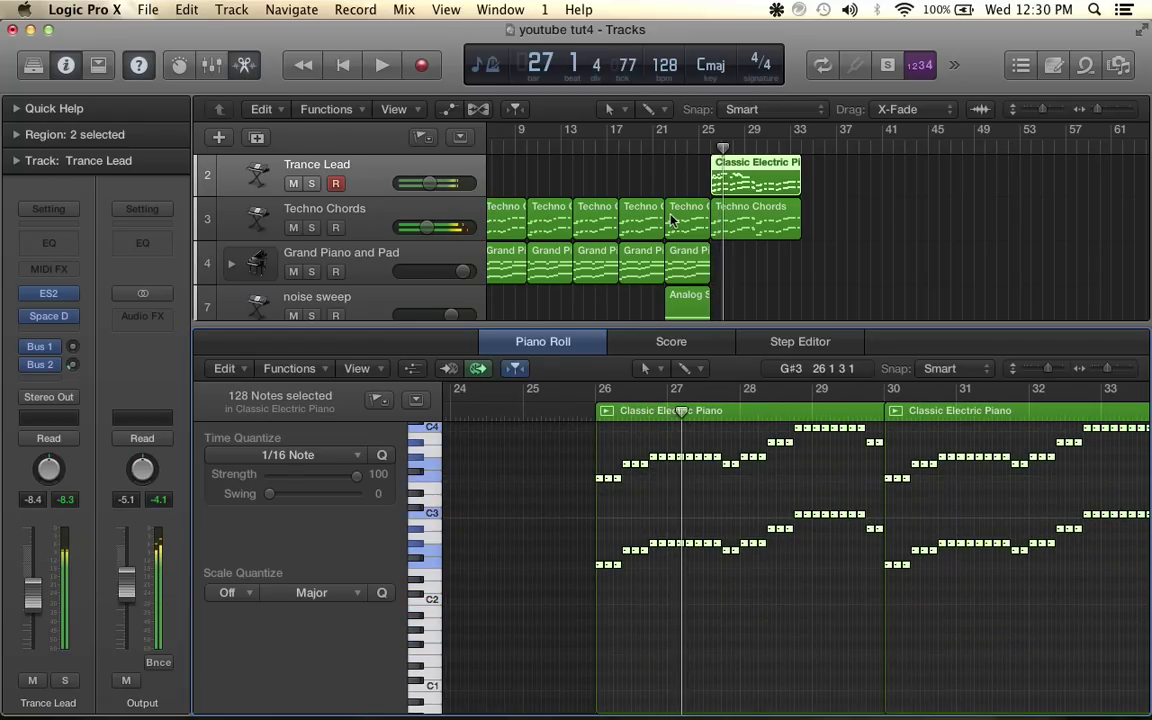
scroll(705, 544, up, 5)
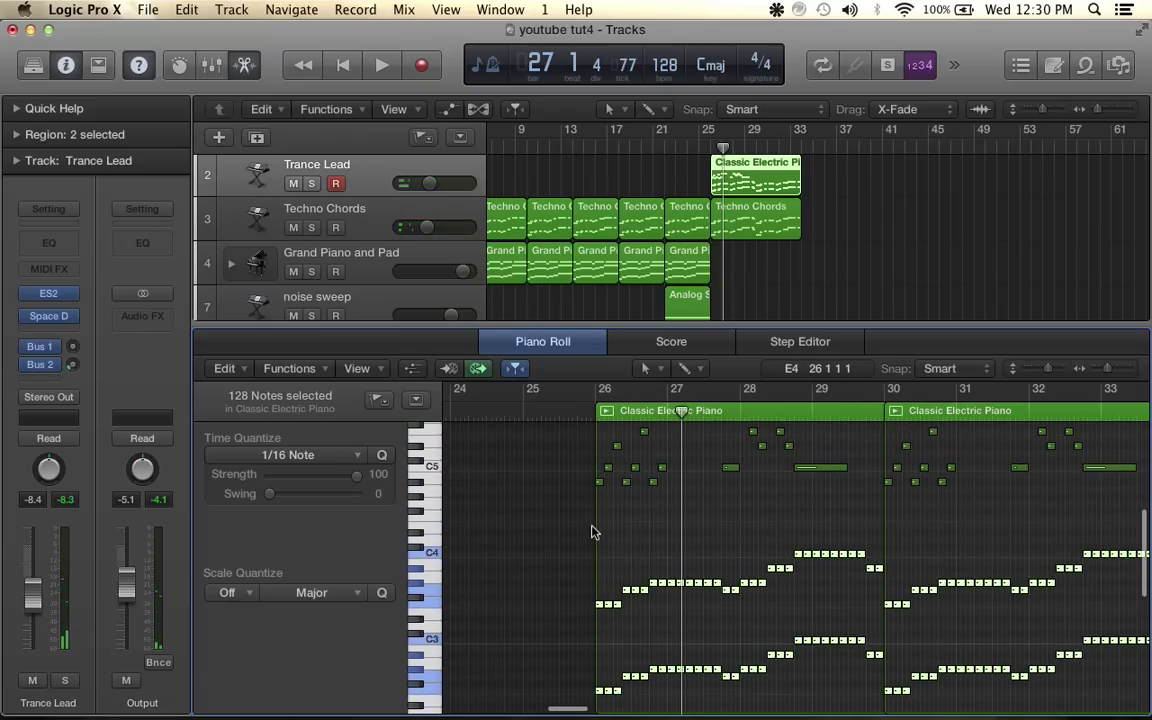
scroll(591, 532, right, 2)
scroll(591, 532, down, 1)
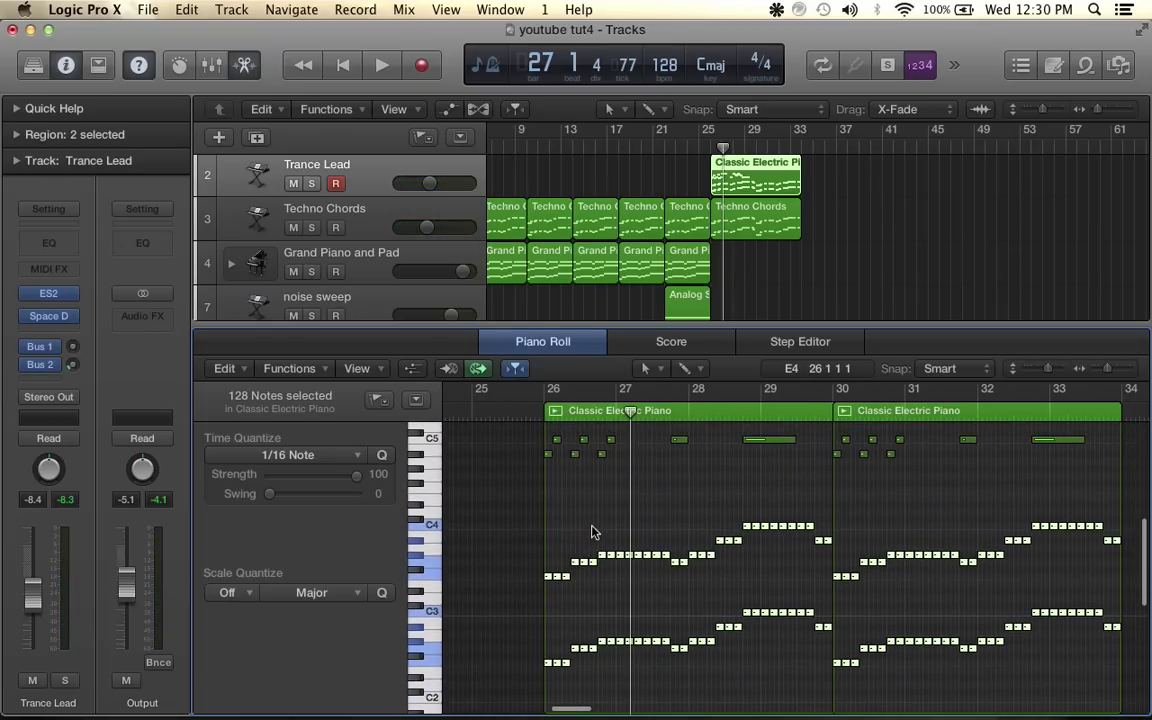
drag(524, 503, 1146, 592)
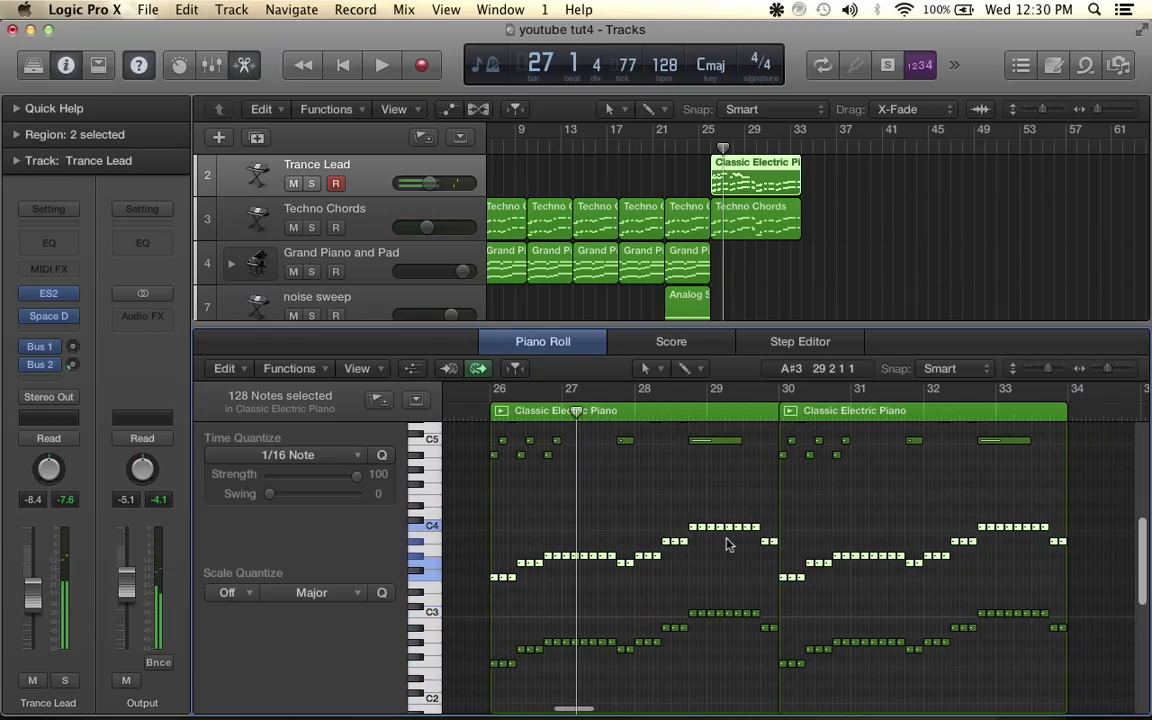
Move the second Classic Electric Piano region on the Trance Lead track from bar 30 to bar 41
click(818, 204)
scroll(786, 203, up, 1)
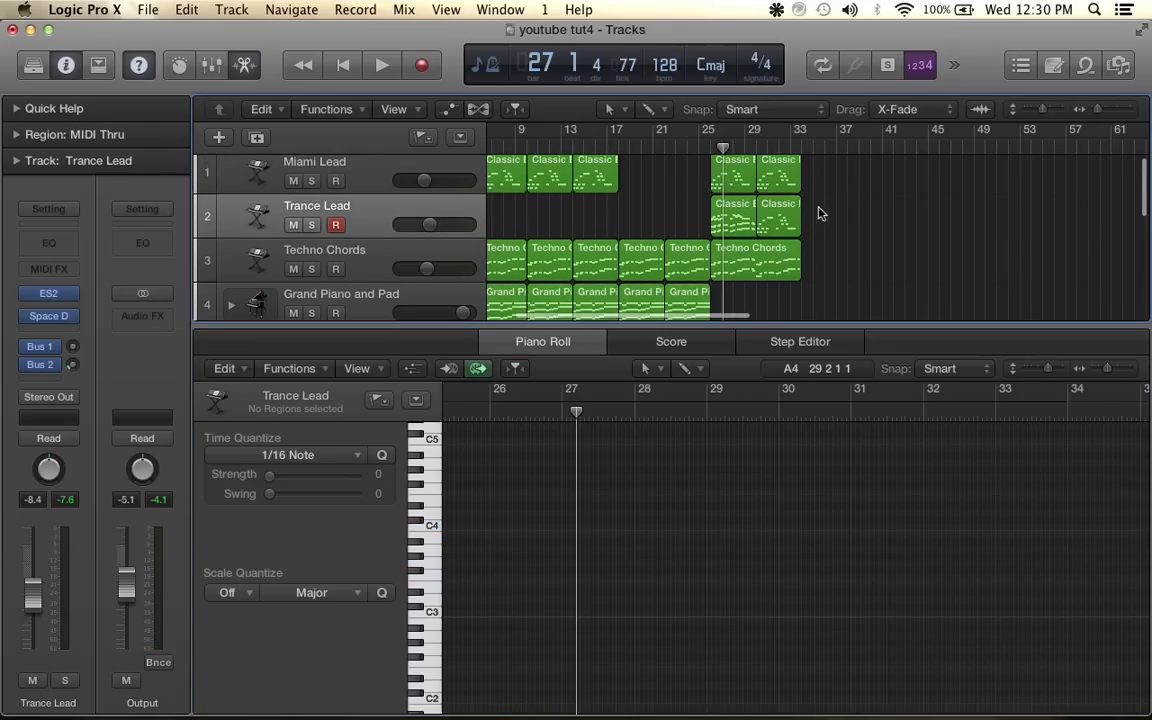
scroll(821, 220, up, 1)
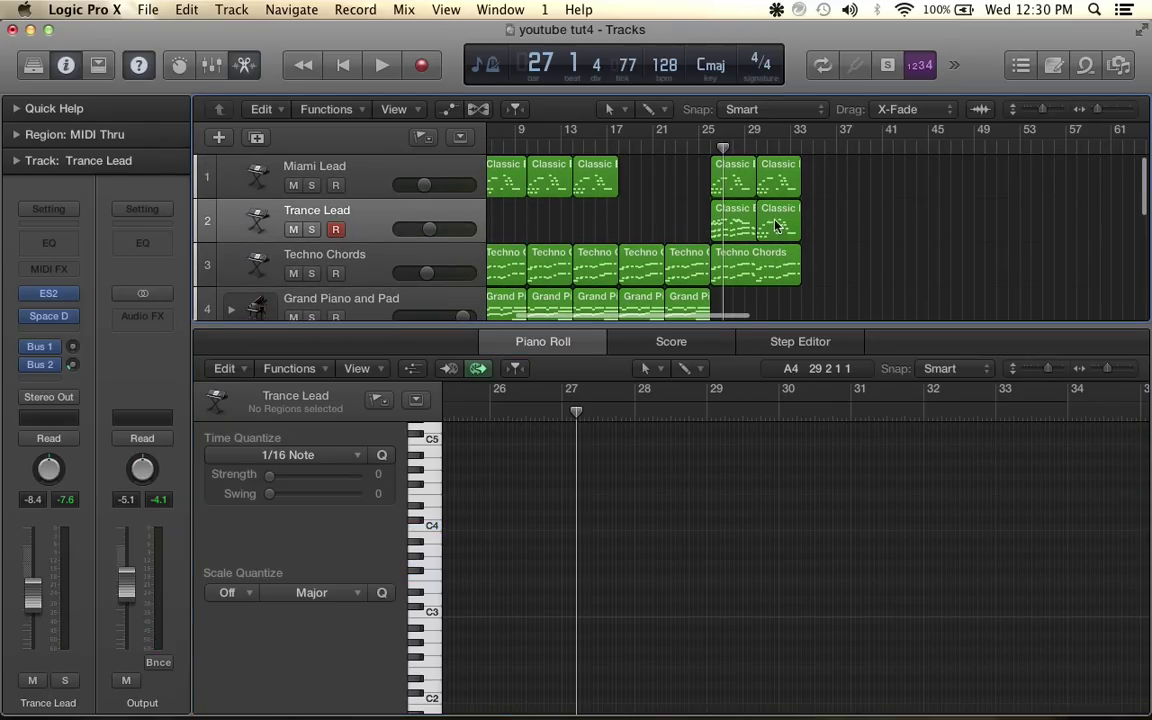
drag(770, 228, 898, 226)
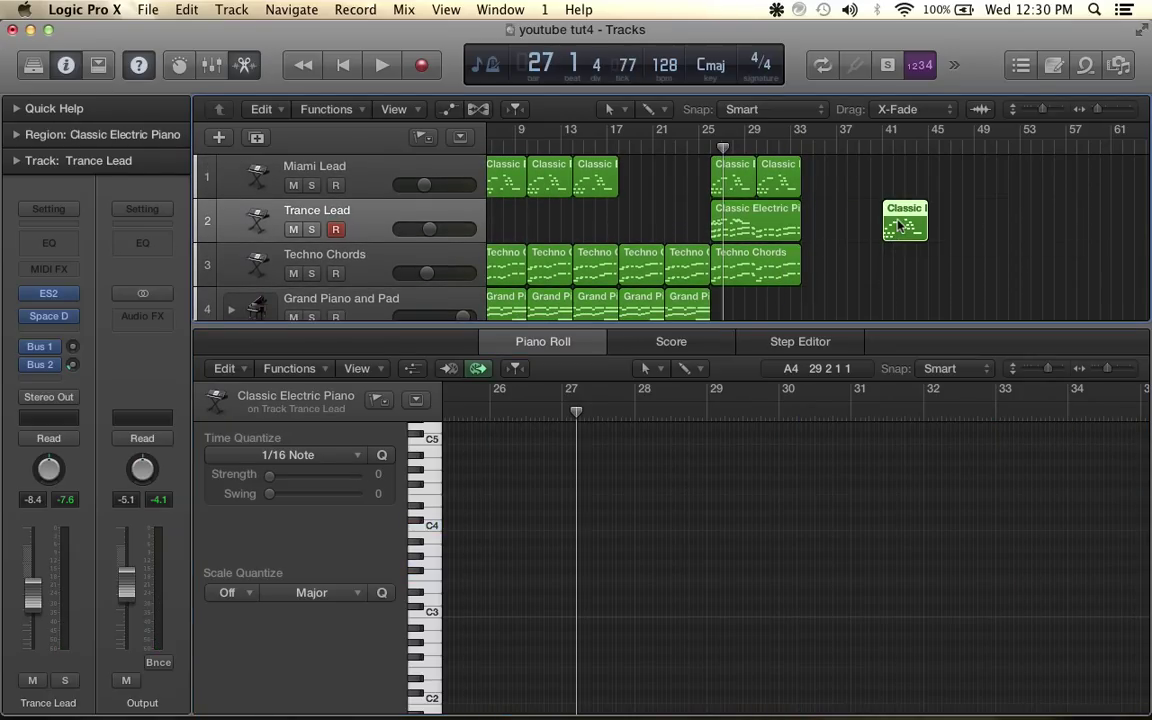
Delete the Classic Electric Piano region at bar 41 and open the Trance Lead region at bar 26 for note editing
key(Delete)
click(744, 230)
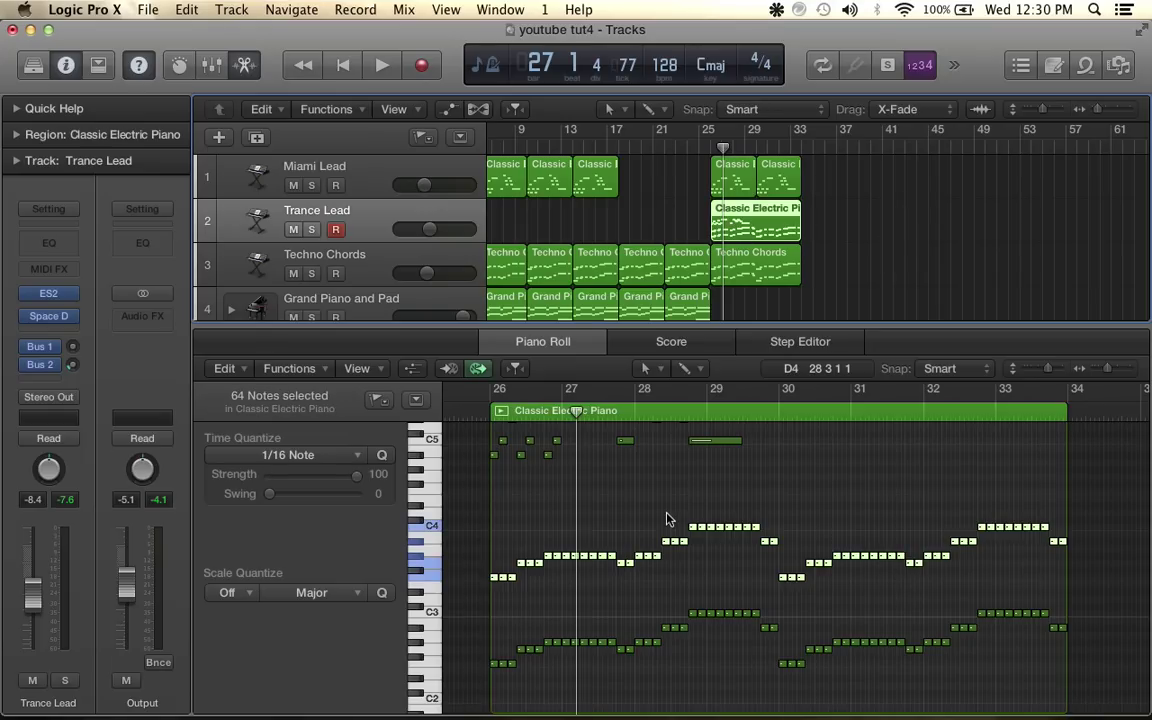
Repeat the melody notes in the Trance Lead region and place the copy so that it starts at bar 30
scroll(667, 519, up, 4)
drag(475, 487, 818, 605)
key(super+r)
click(684, 296)
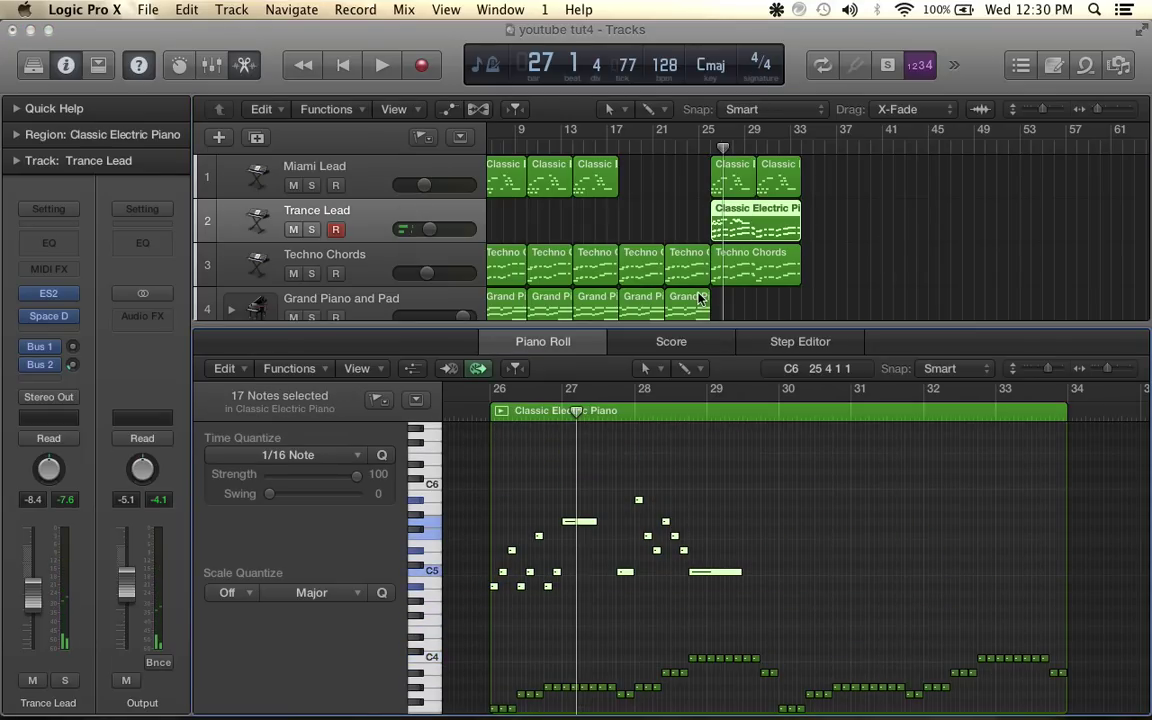
scroll(780, 560, up, 5)
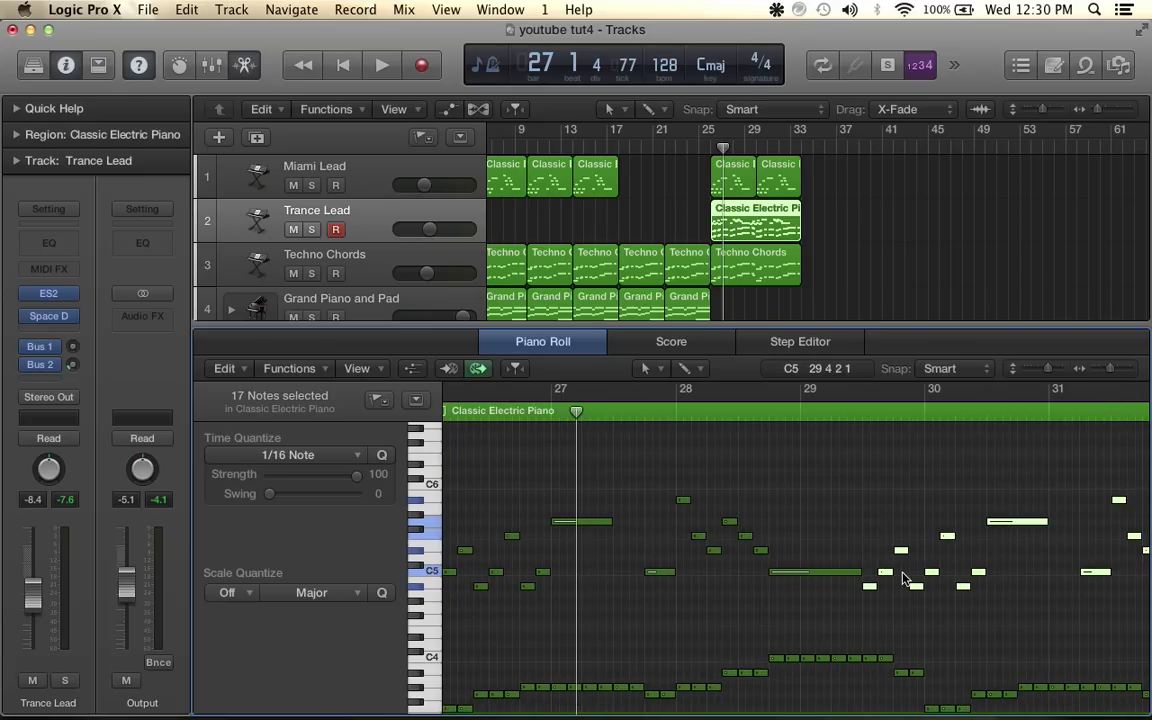
scroll(905, 579, right, 3)
scroll(825, 590, down, 5)
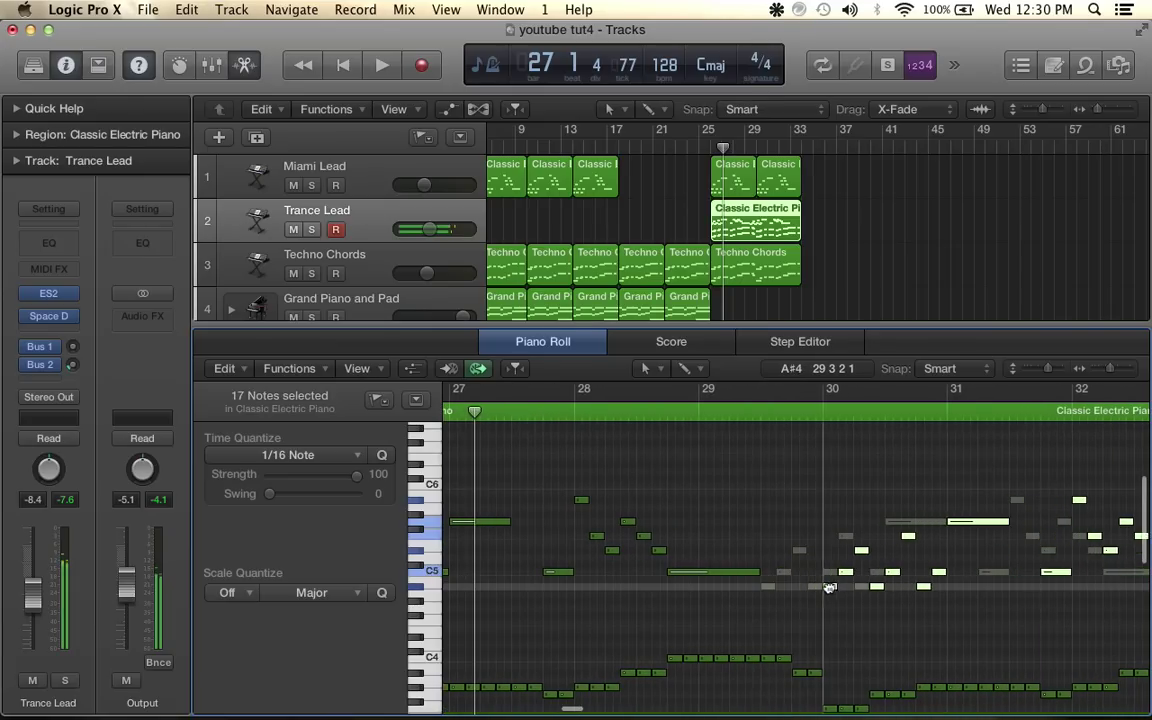
scroll(830, 594, up, 2)
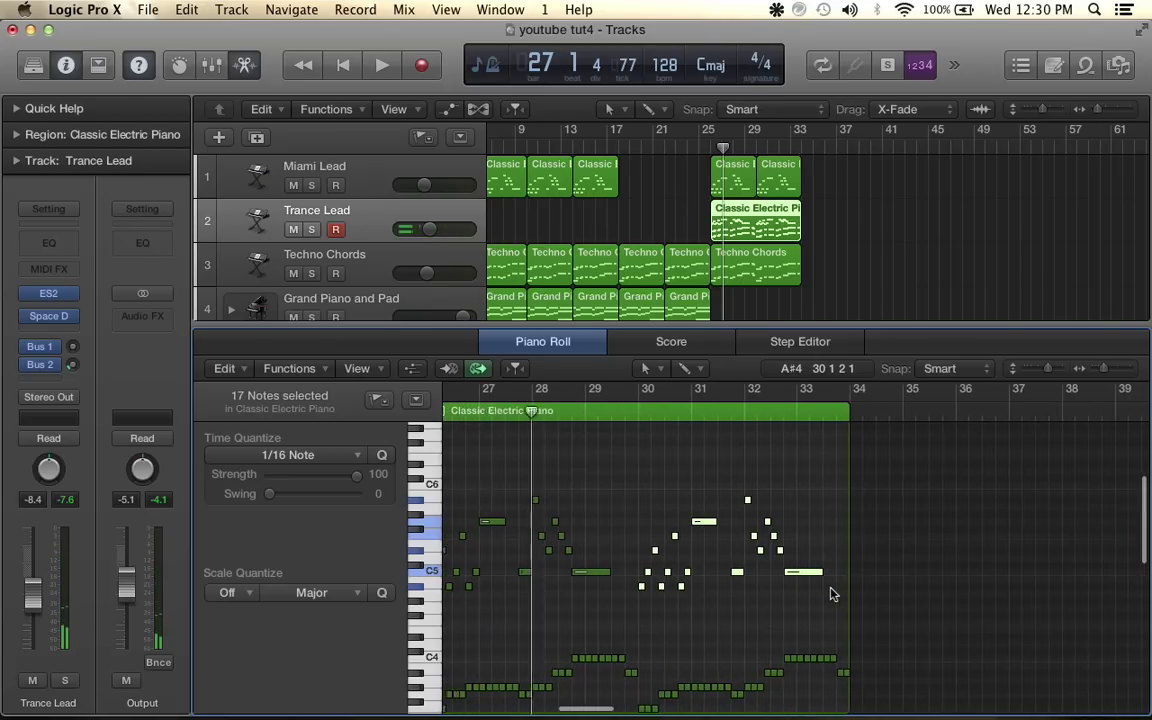
scroll(835, 591, left, 3)
Try to paste a copy of the upper chord line at its original position and shift it higher in pitch
scroll(835, 591, down, 5)
drag(590, 448, 1020, 532)
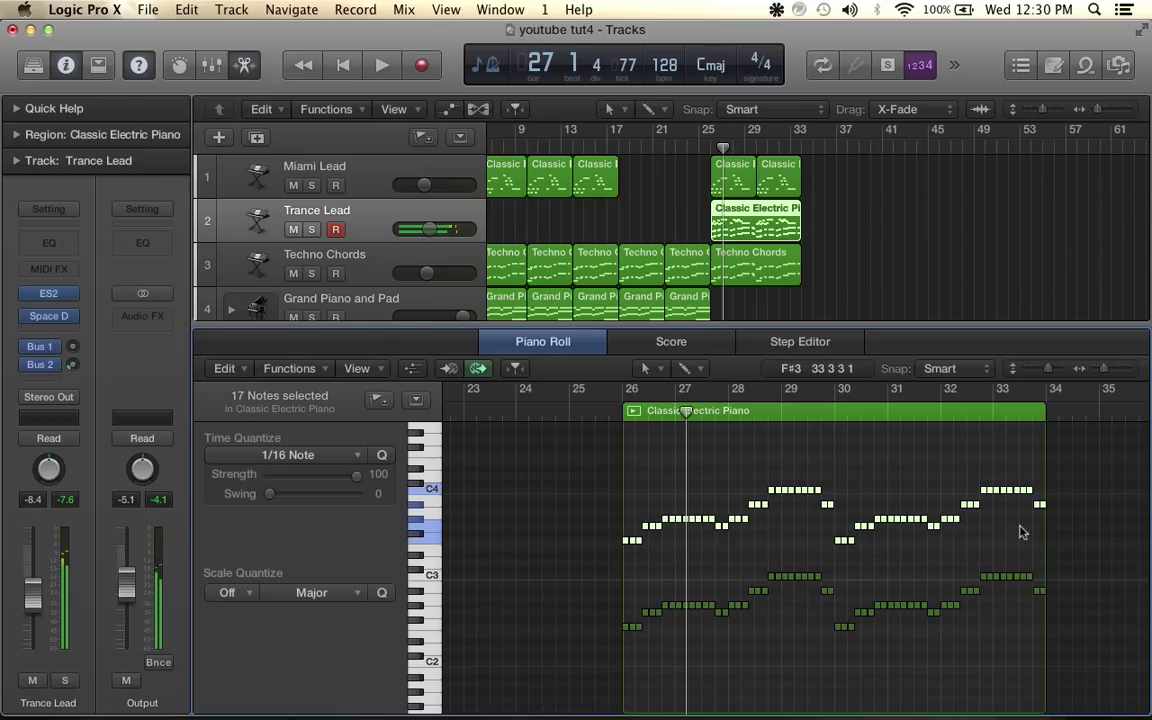
right_click(812, 500)
click(810, 259)
scroll(787, 502, up, 2)
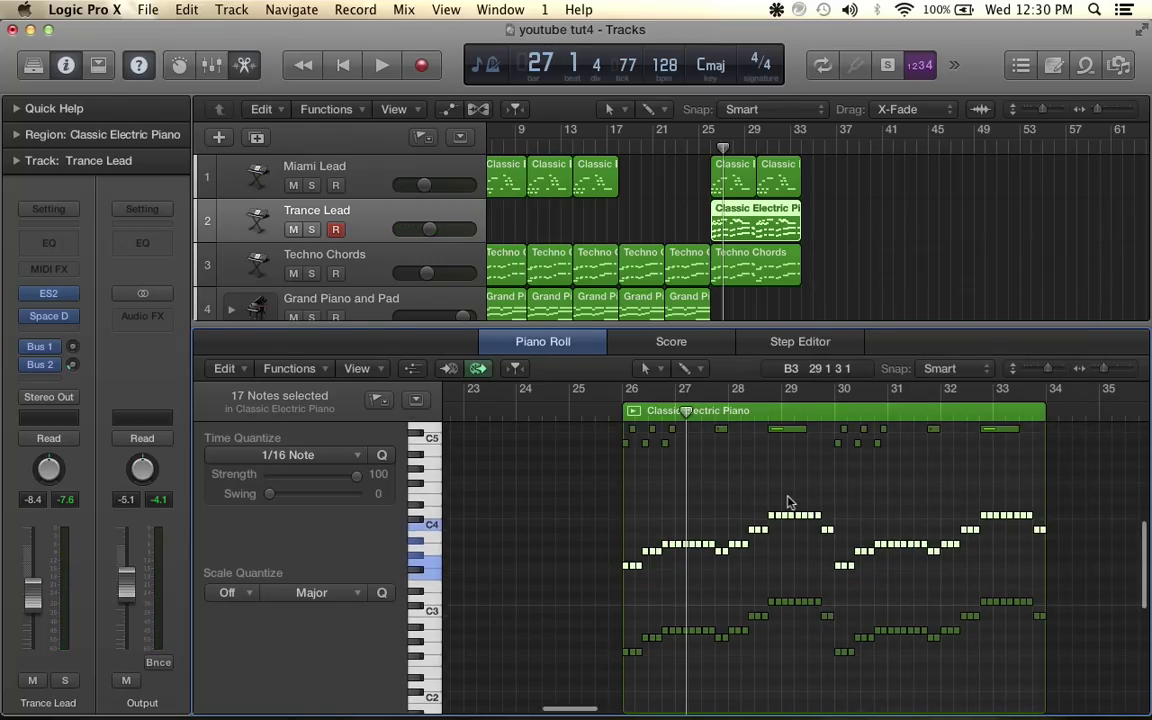
scroll(788, 502, up, 2)
right_click(771, 531)
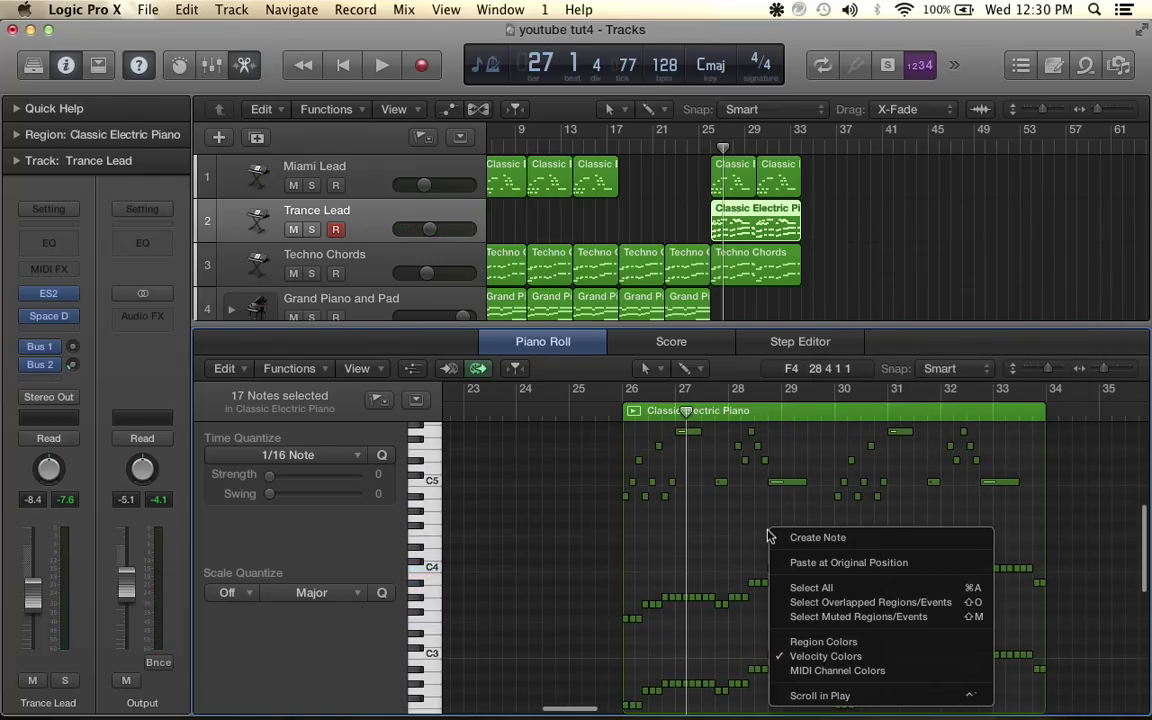
click(806, 563)
drag(628, 622, 630, 566)
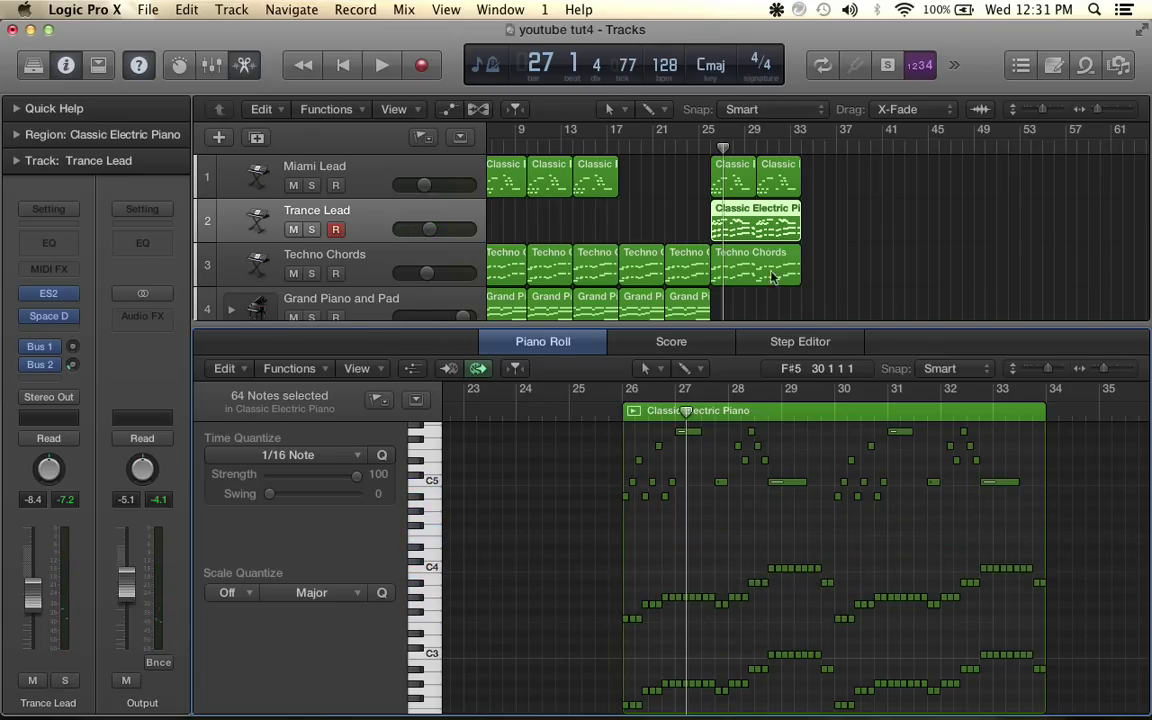
Play all tracks together from just before bar 26 to check the layered section
click(702, 148)
key(space)
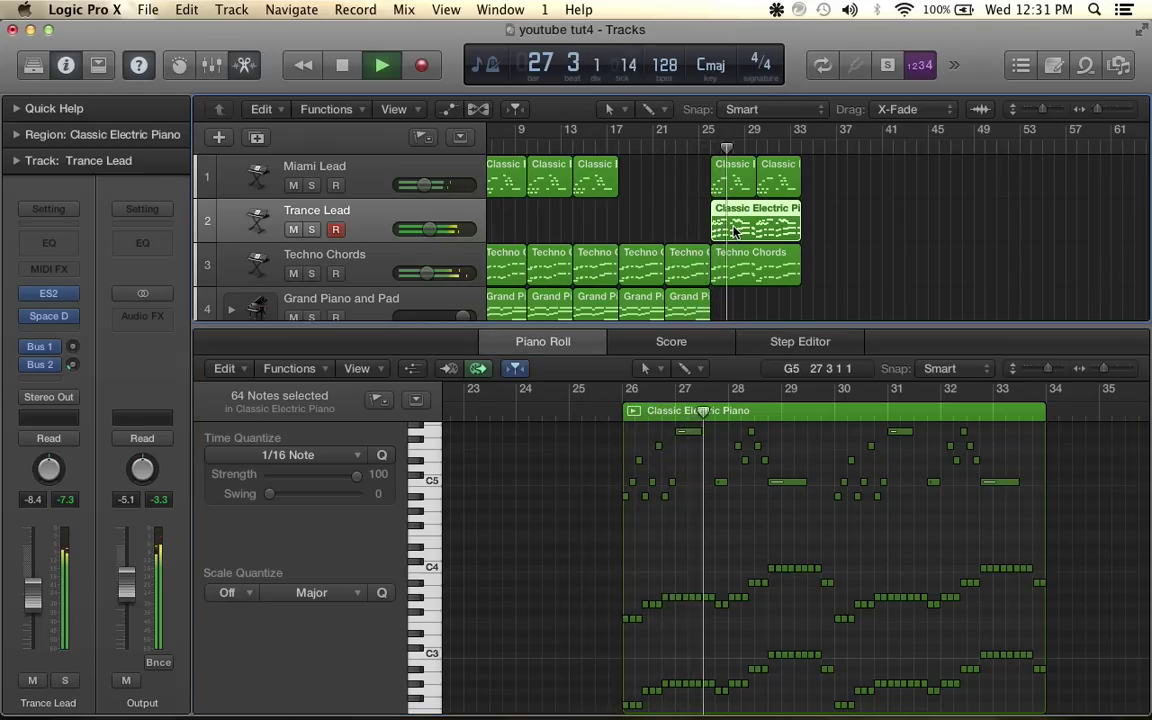
key(space)
Solo the Trance Lead track and play its part from just before bar 26
scroll(668, 592, down, 3)
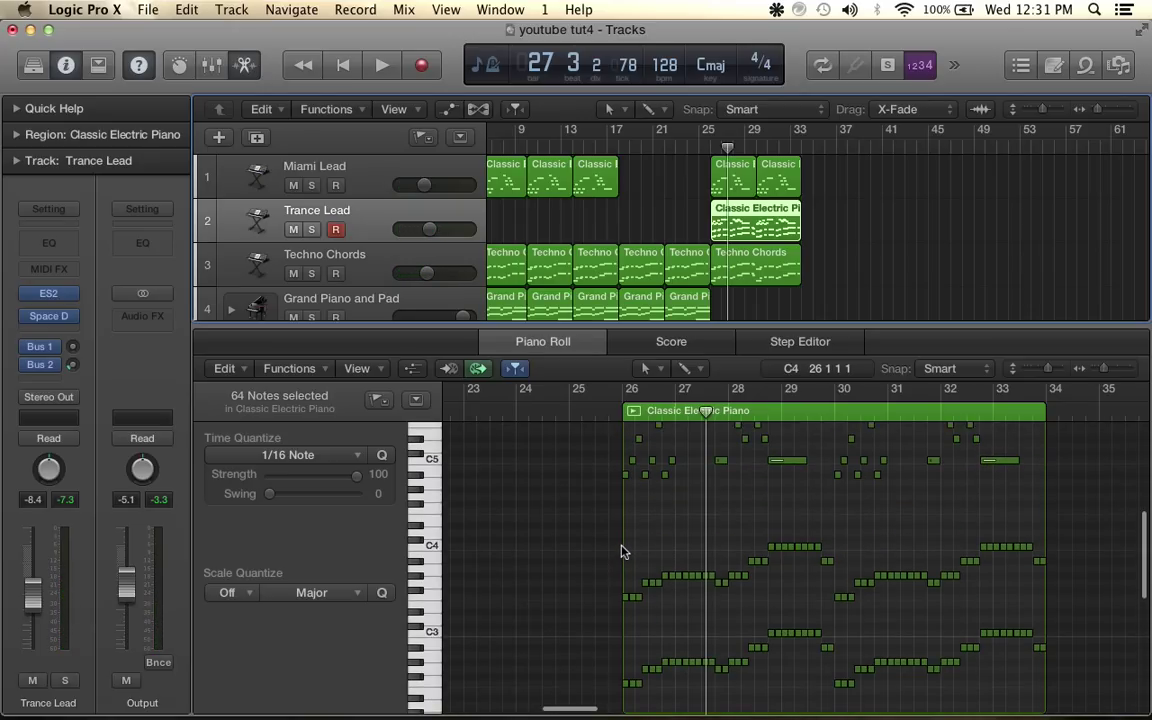
click(312, 229)
click(706, 152)
key(space)
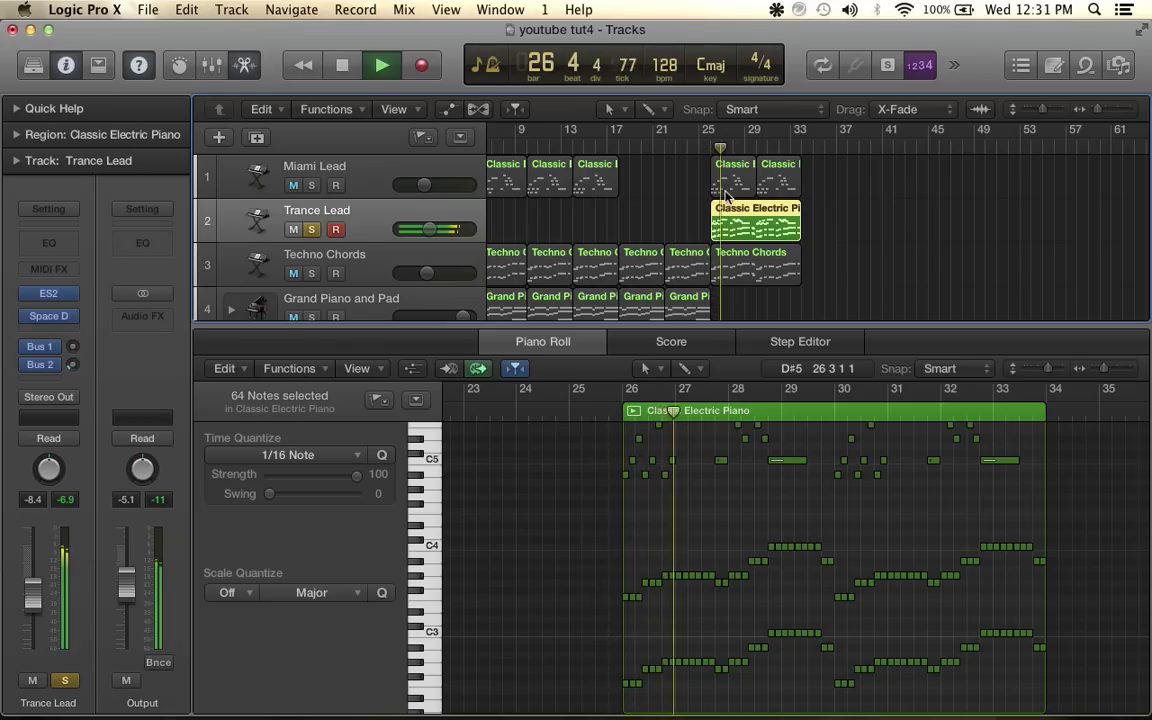
key(space)
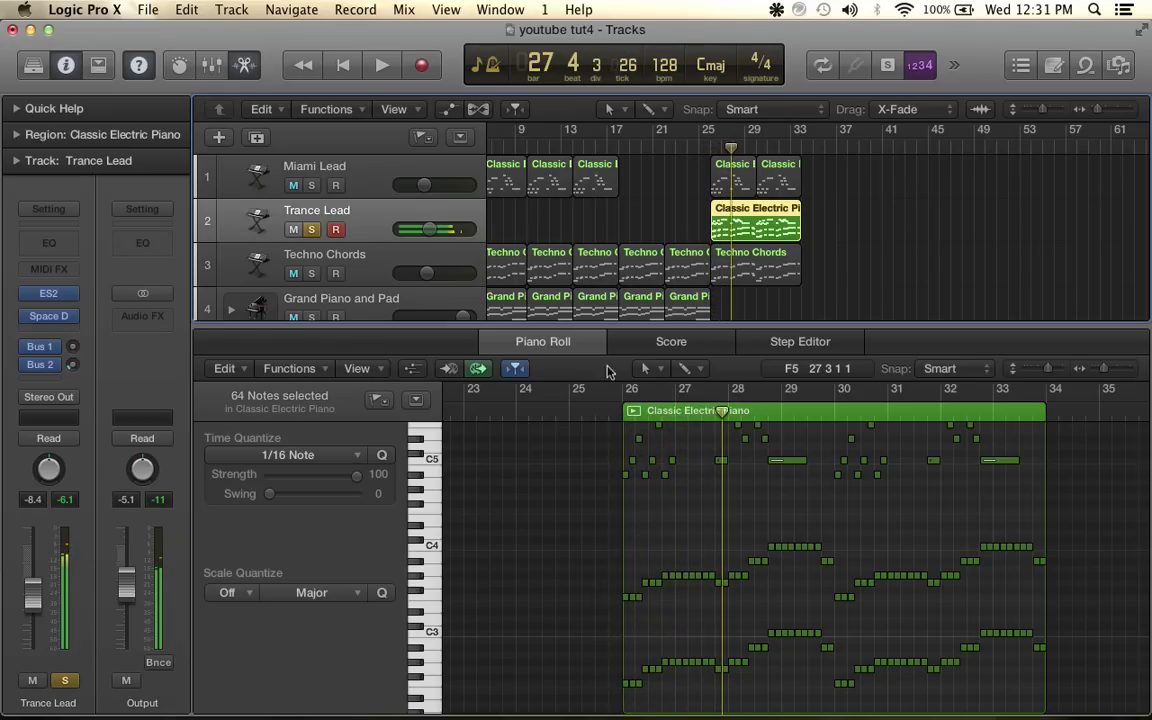
Show the Trance Lead track's ES2 synth while playing the soloed part, and close it again
click(52, 299)
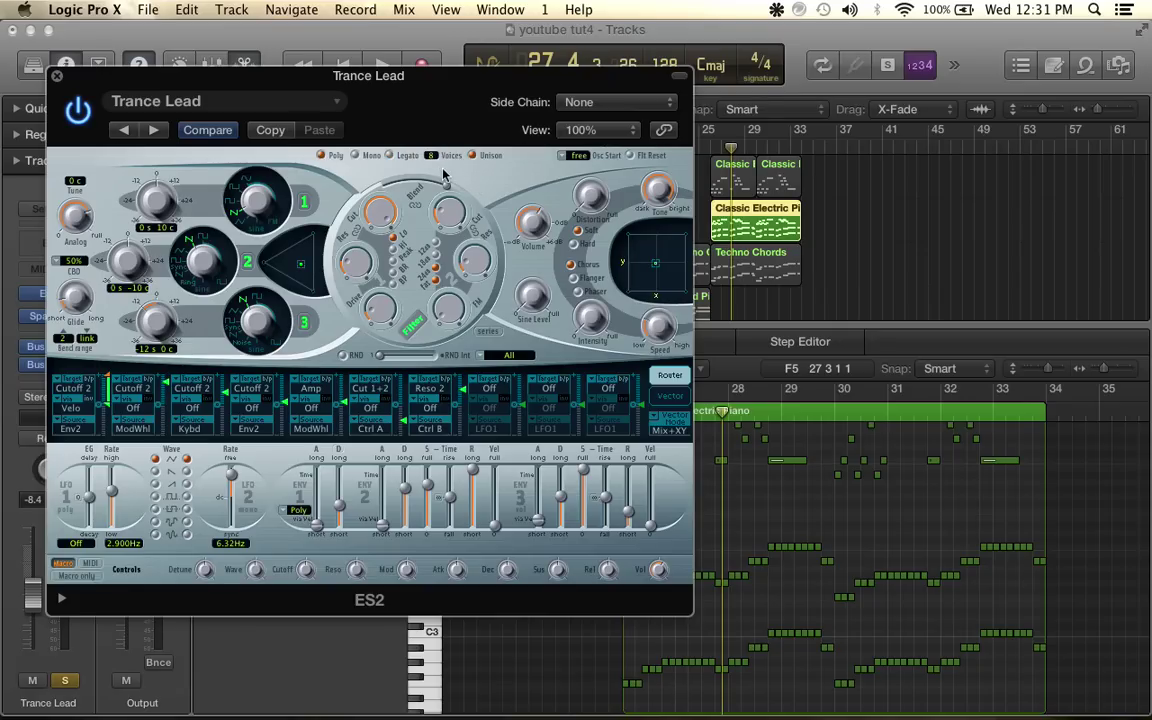
drag(503, 90, 393, 100)
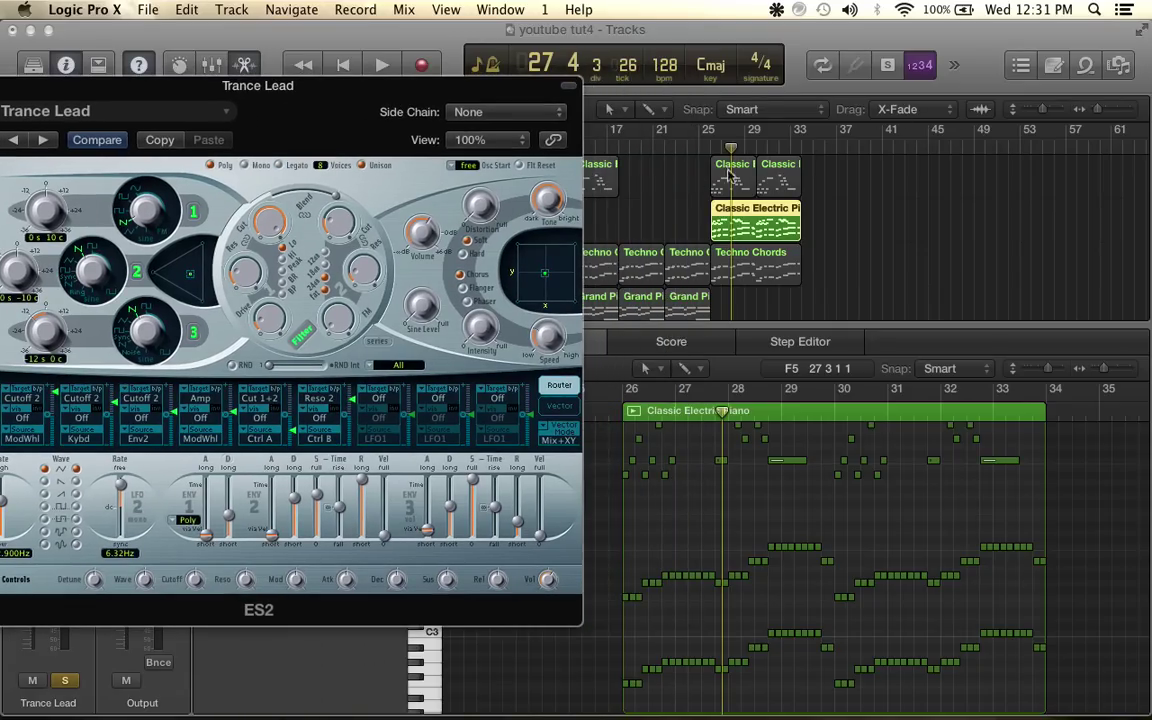
click(706, 150)
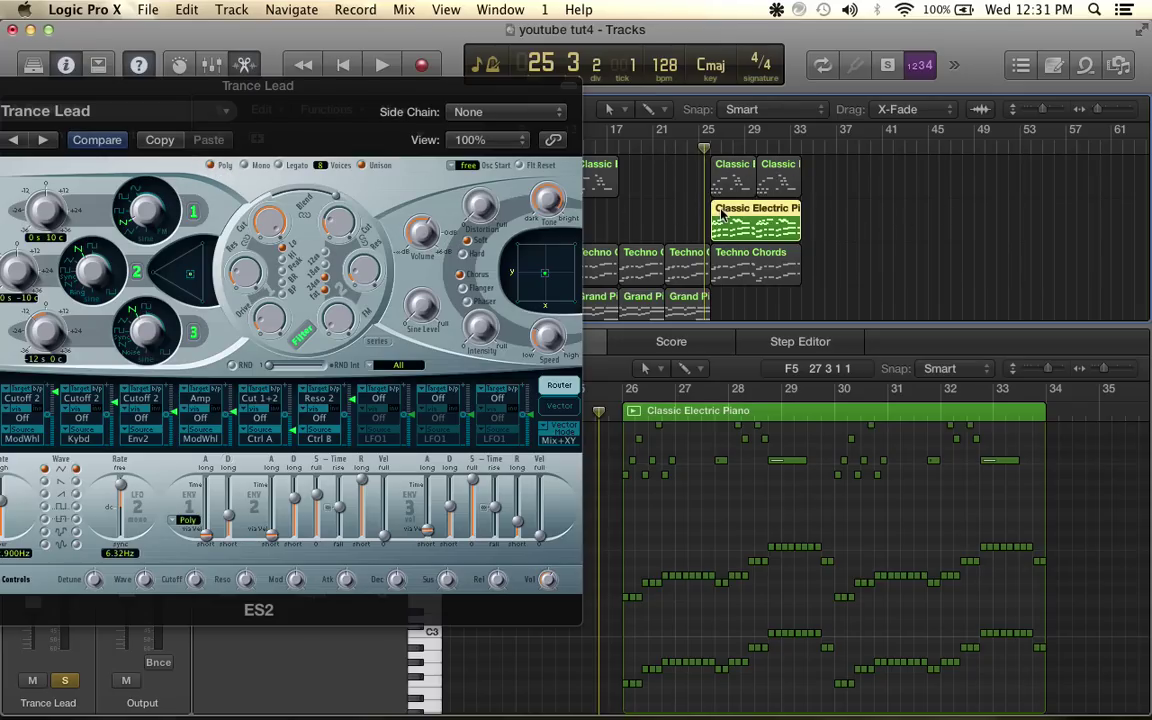
key(space)
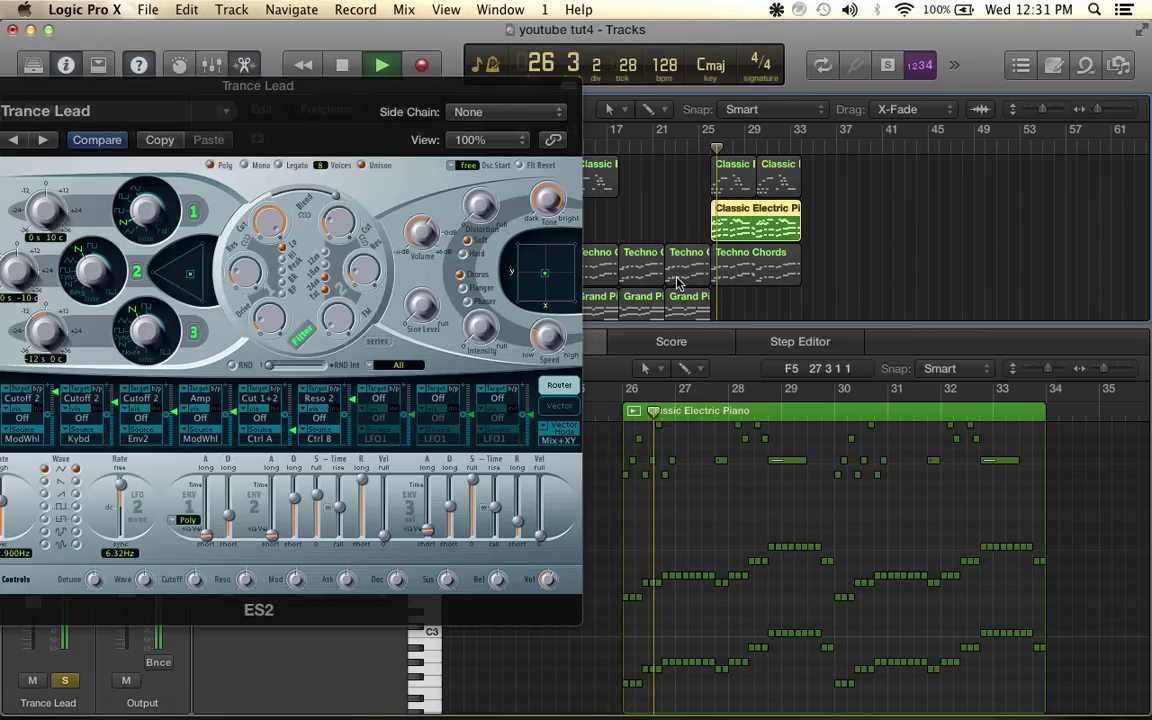
drag(320, 114, 424, 113)
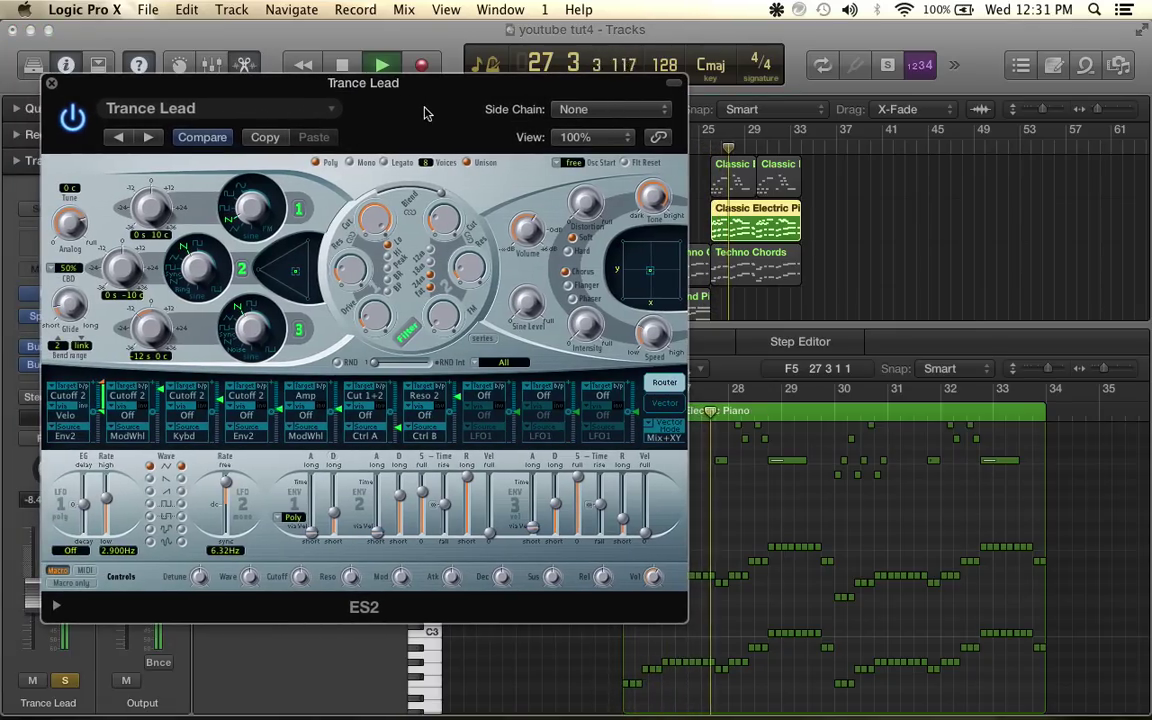
click(52, 84)
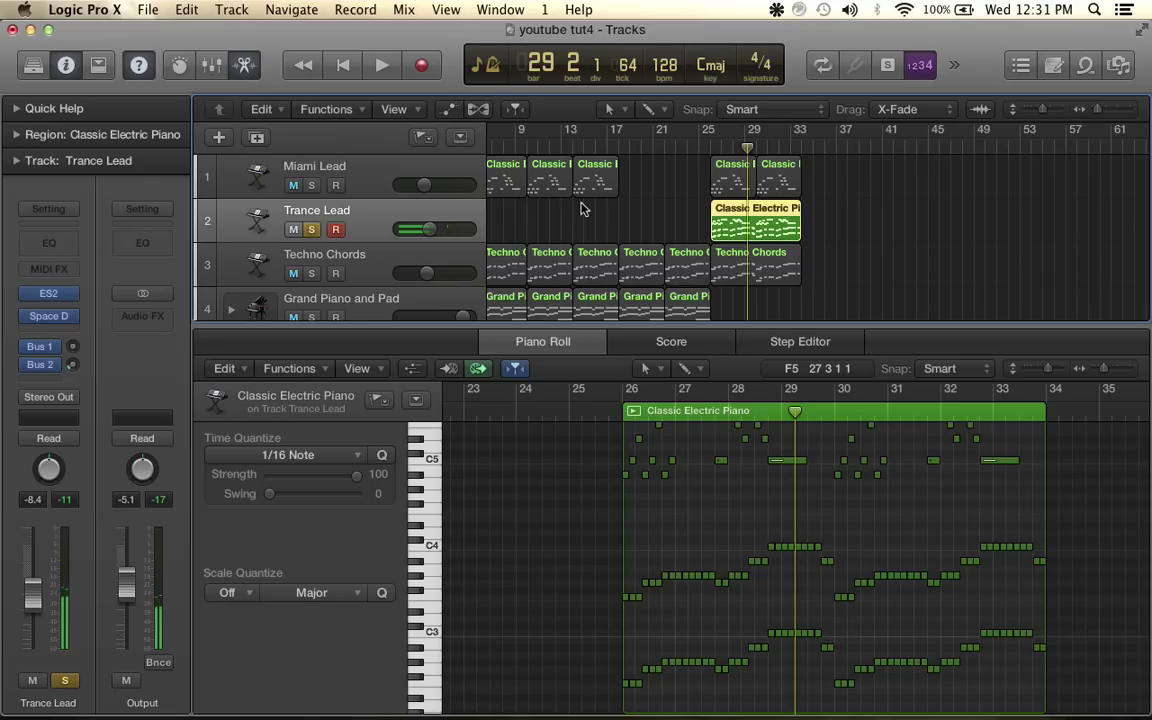
Insert a Compressor after Space Designer on the Trance Lead track and set its side chain to Bus 5
click(50, 331)
mouse_move(95, 404)
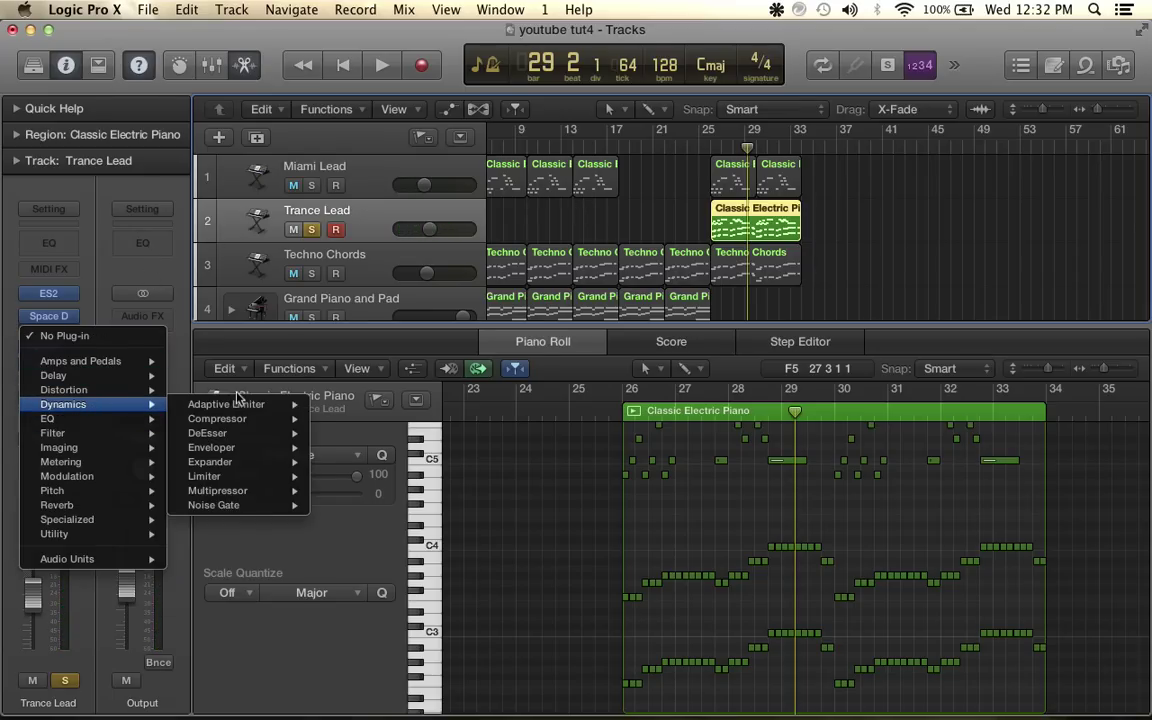
click(344, 420)
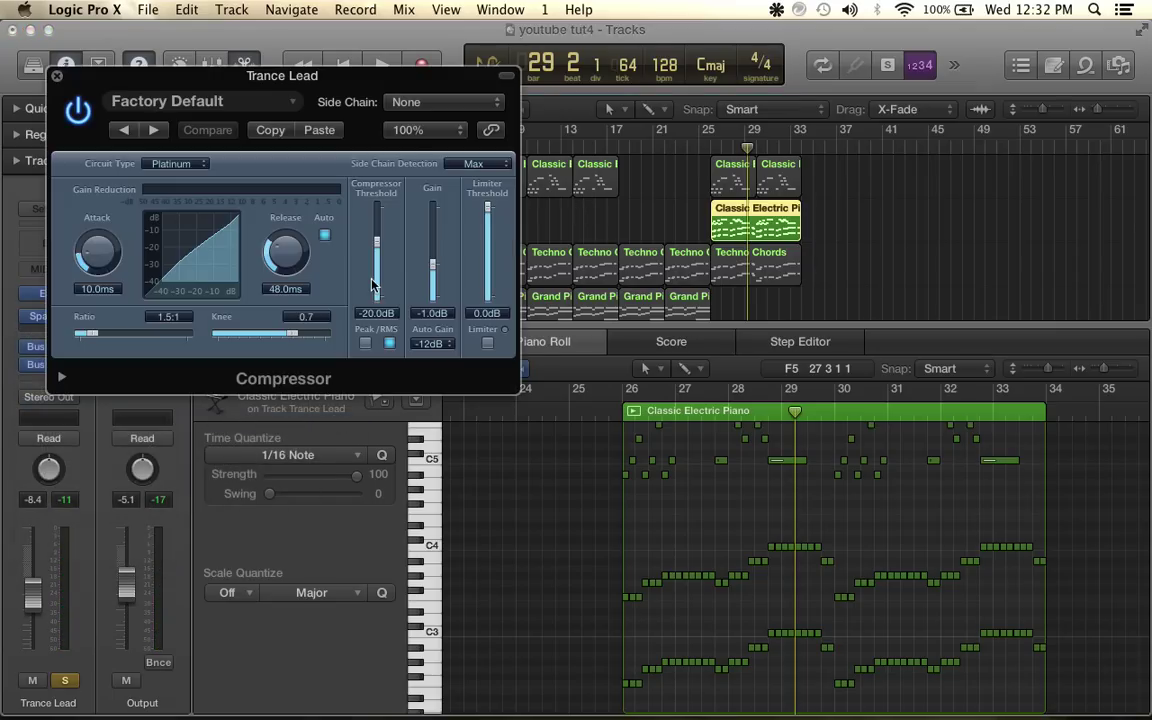
click(437, 102)
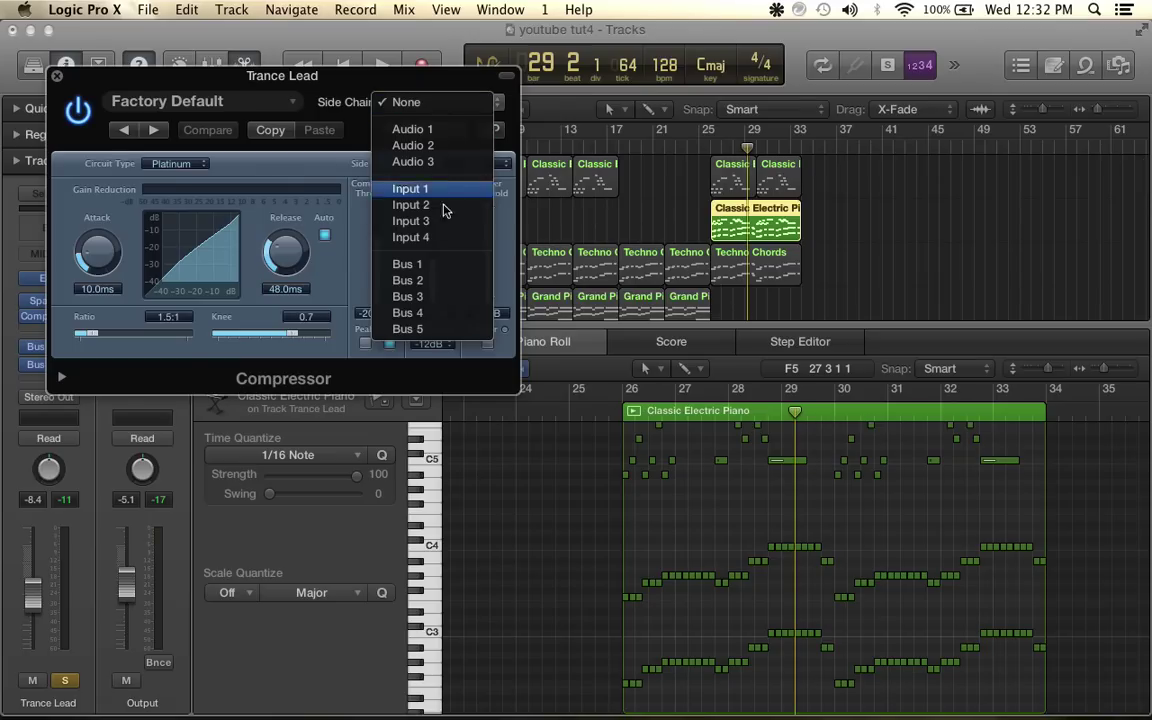
click(410, 328)
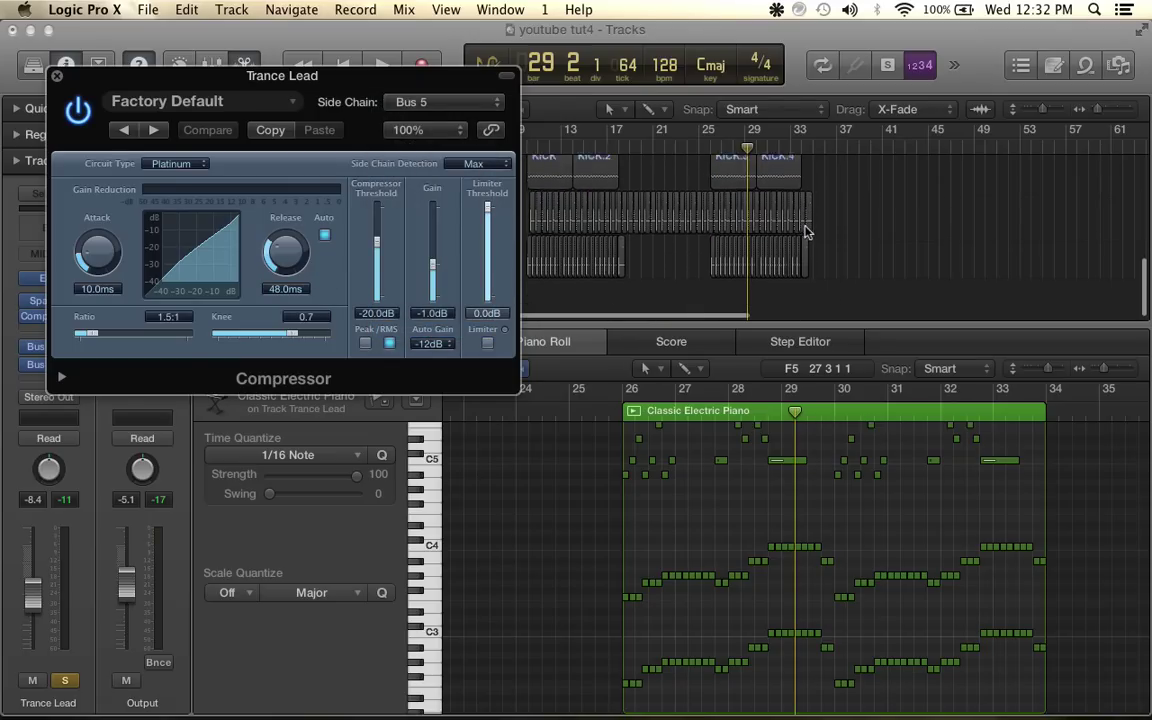
Solo the Audio 1 kick track too and loop playback over a cycle range from bar 26 to bar 39
drag(473, 111, 306, 263)
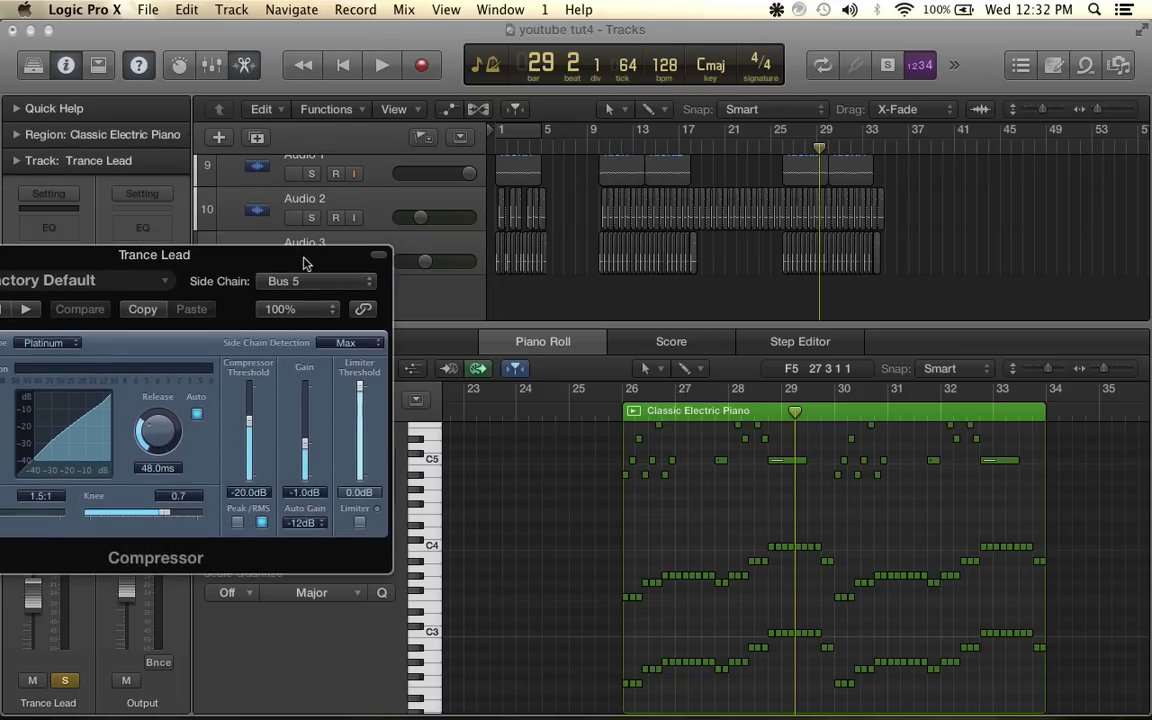
click(313, 174)
scroll(542, 188, up, 4)
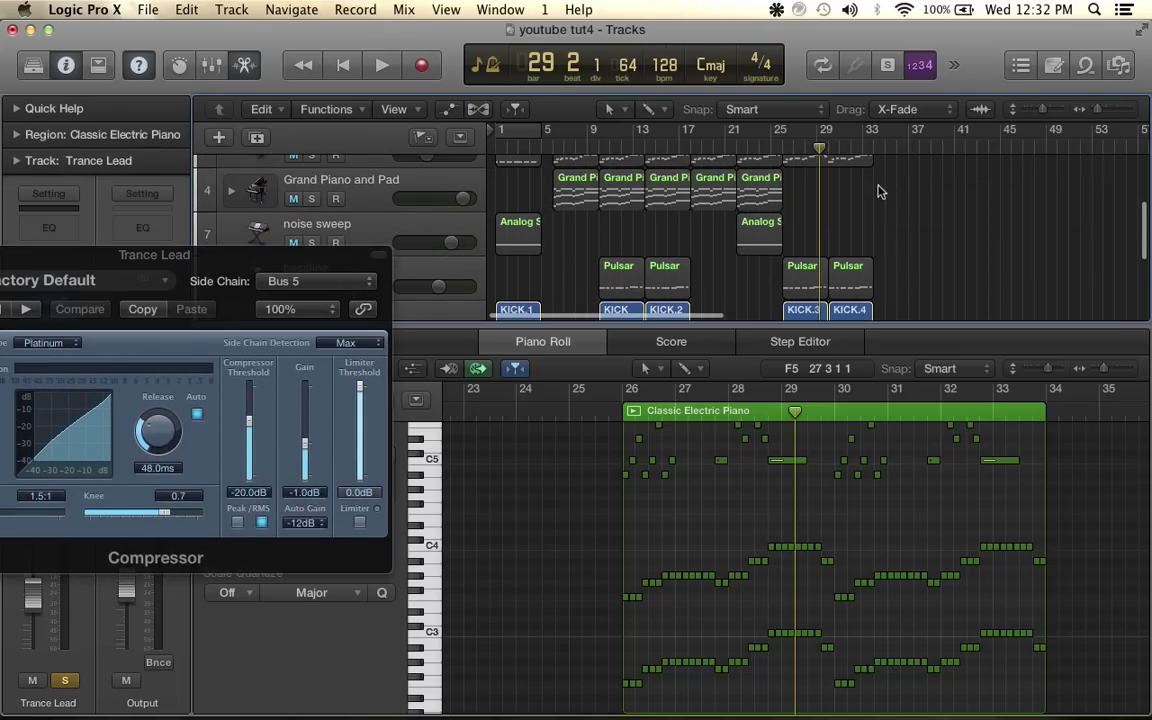
scroll(878, 192, up, 3)
drag(782, 137, 930, 137)
key(space)
Set the Trance Lead compressor's ratio to 12:1 and threshold to -24 dB during playback, and close its window
drag(225, 270, 498, 126)
drag(238, 372, 305, 372)
drag(523, 285, 525, 290)
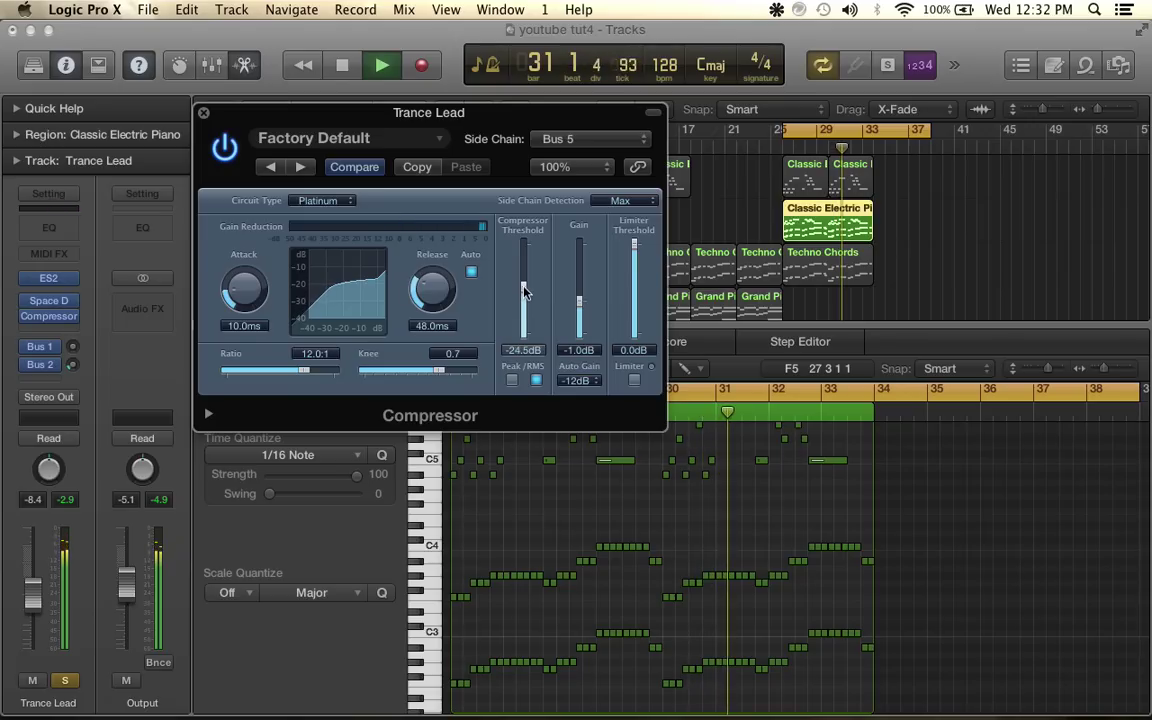
key(space)
key(space)
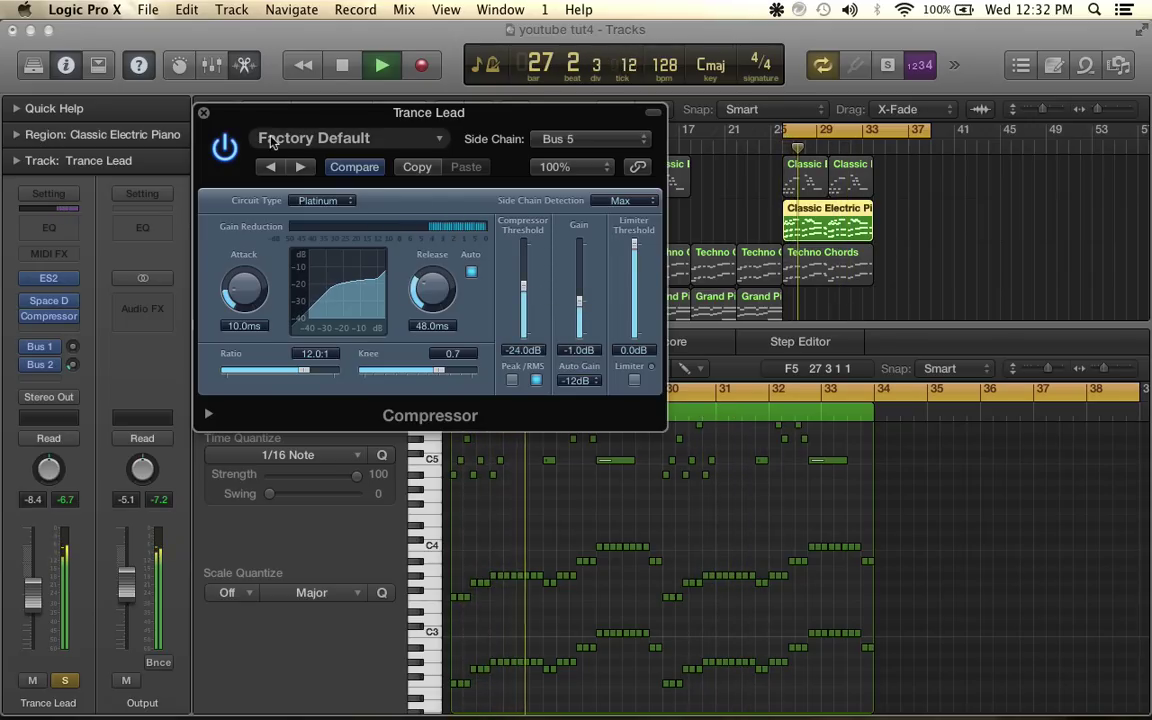
click(203, 112)
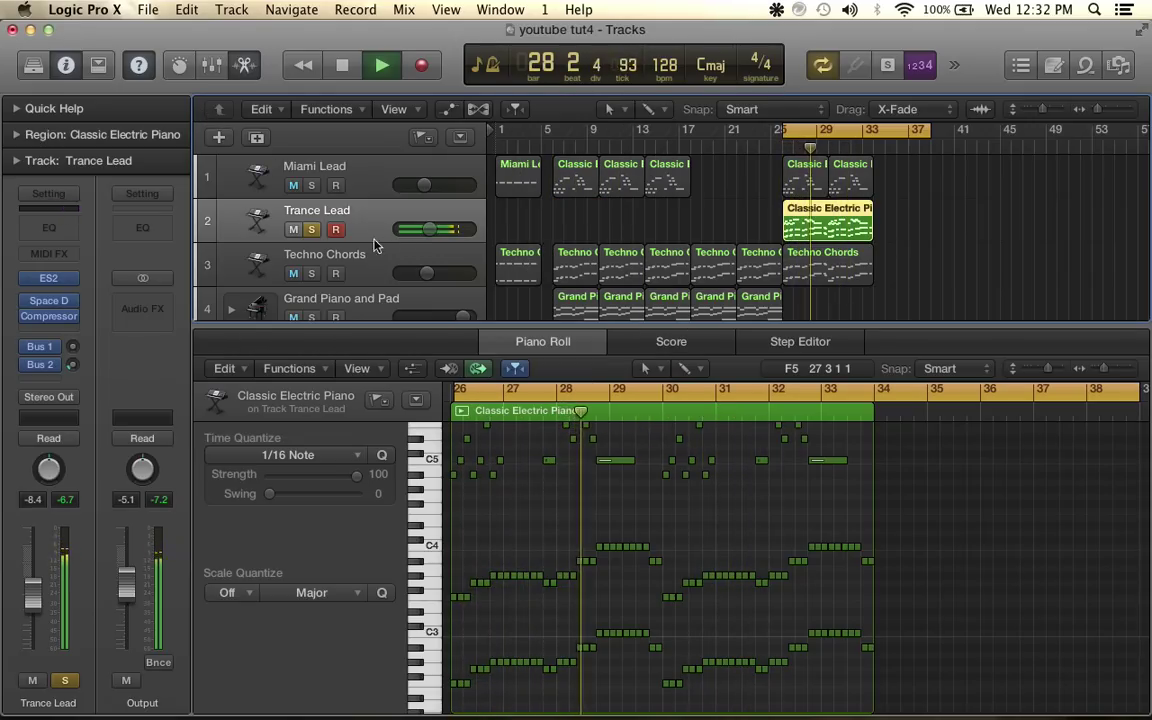
key(space)
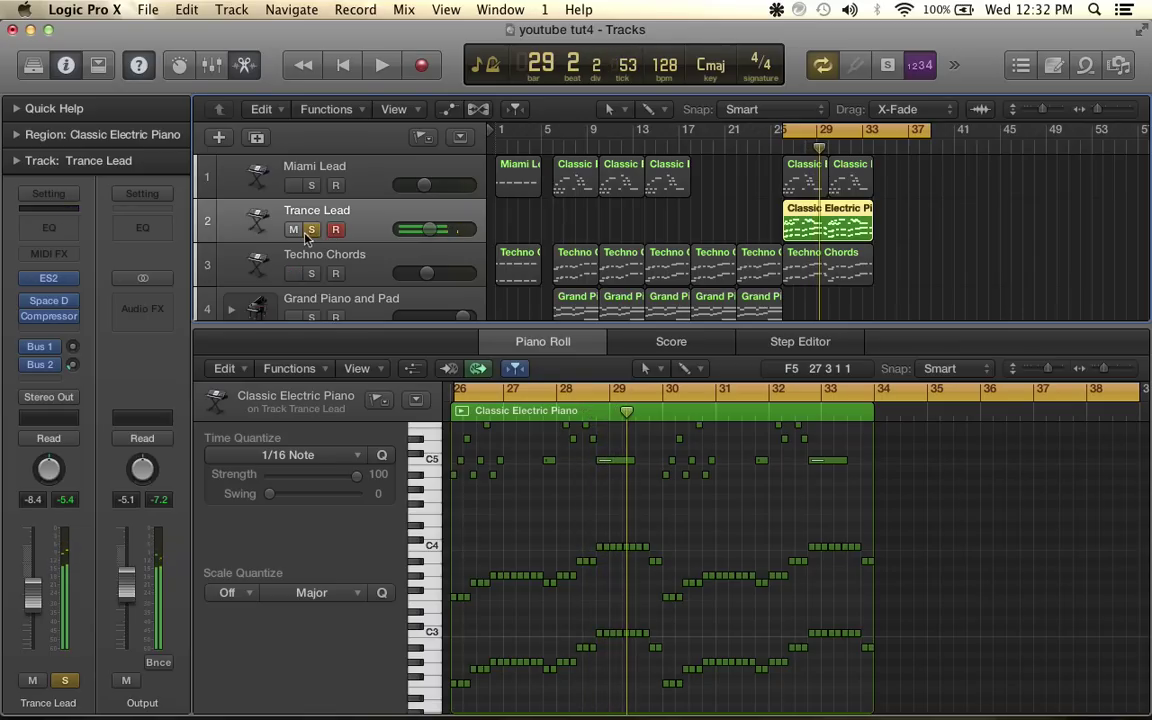
Unsolo the Trance Lead and Audio 1 tracks and play the full mix in the cycle from bar 26
click(311, 230)
key(space)
key(space)
scroll(343, 233, down, 10)
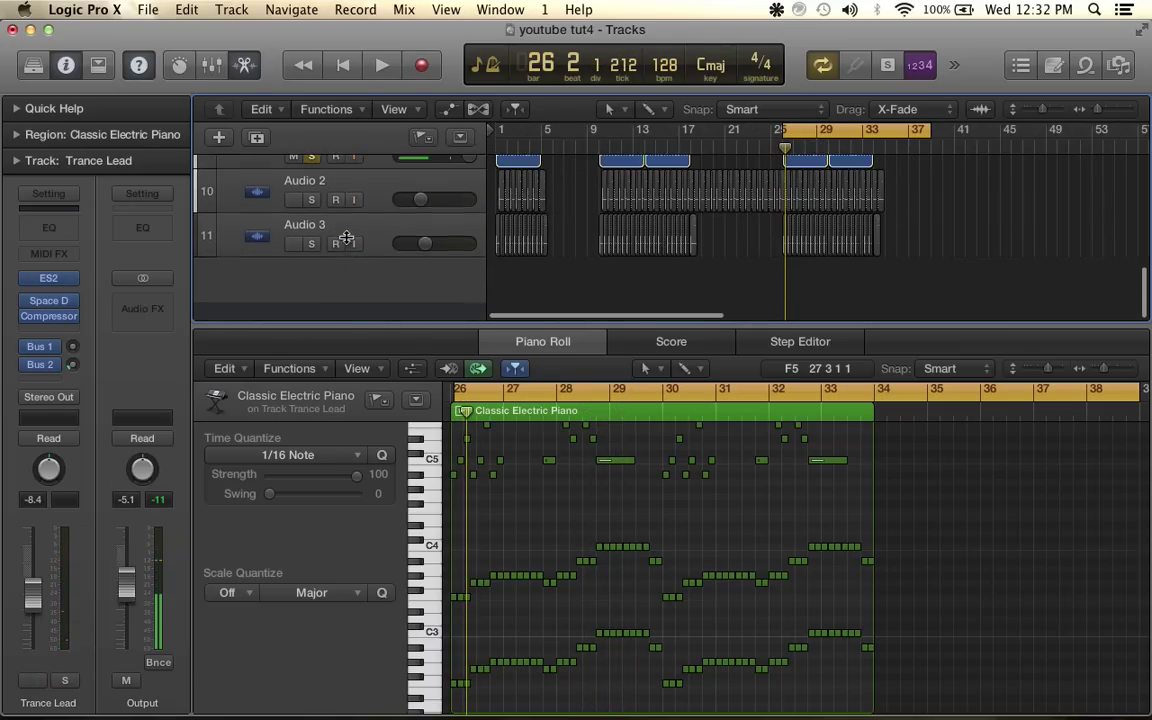
click(311, 190)
key(space)
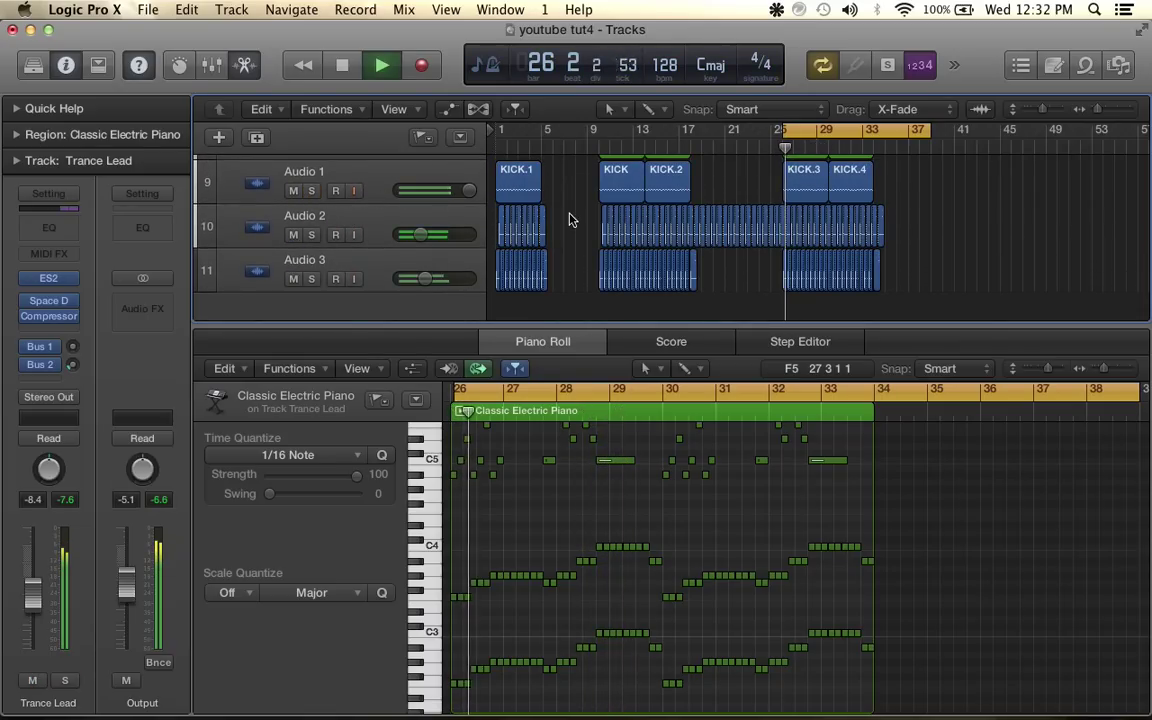
scroll(700, 205, up, 5)
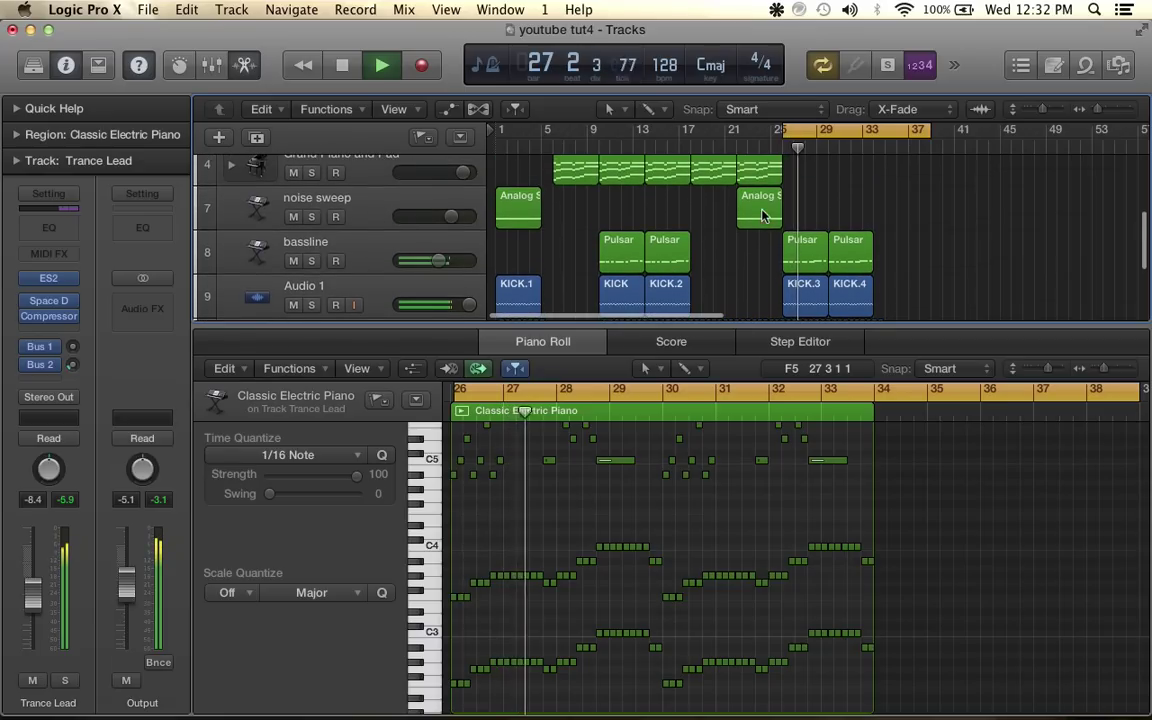
scroll(762, 215, up, 5)
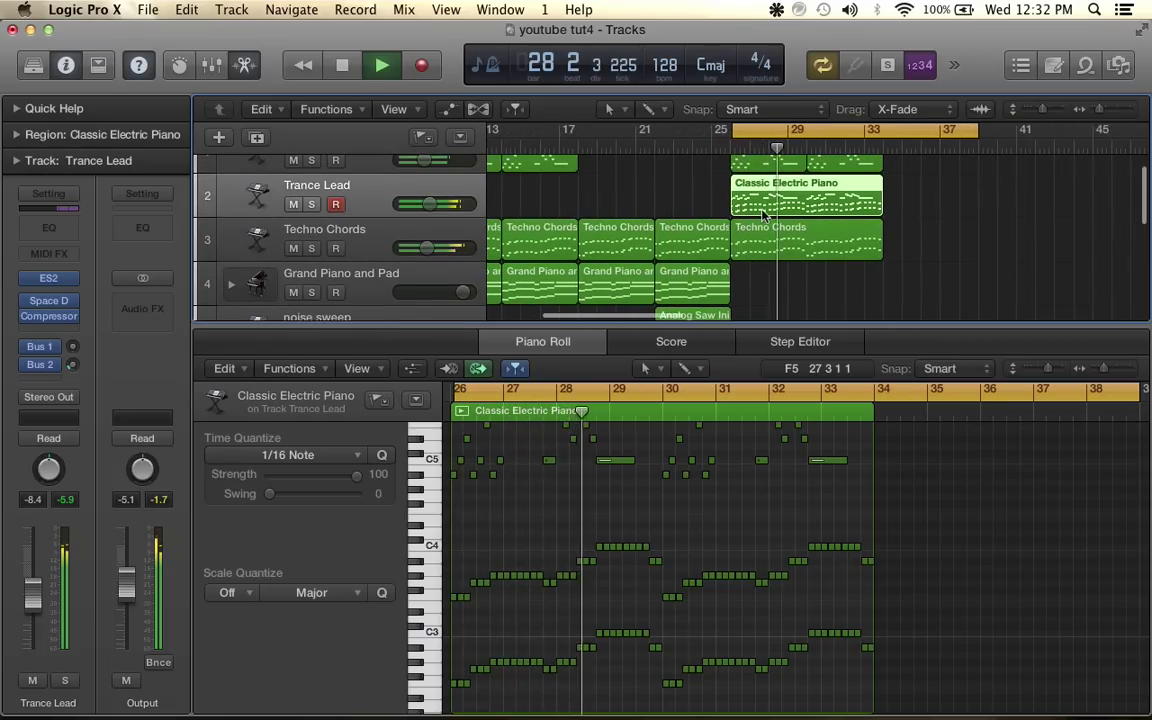
key(space)
In the Trance Lead region, lengthen the G5 melody note at bar 27 and extend the long C5 note in bar 28 to bar 30
scroll(744, 530, up, 2)
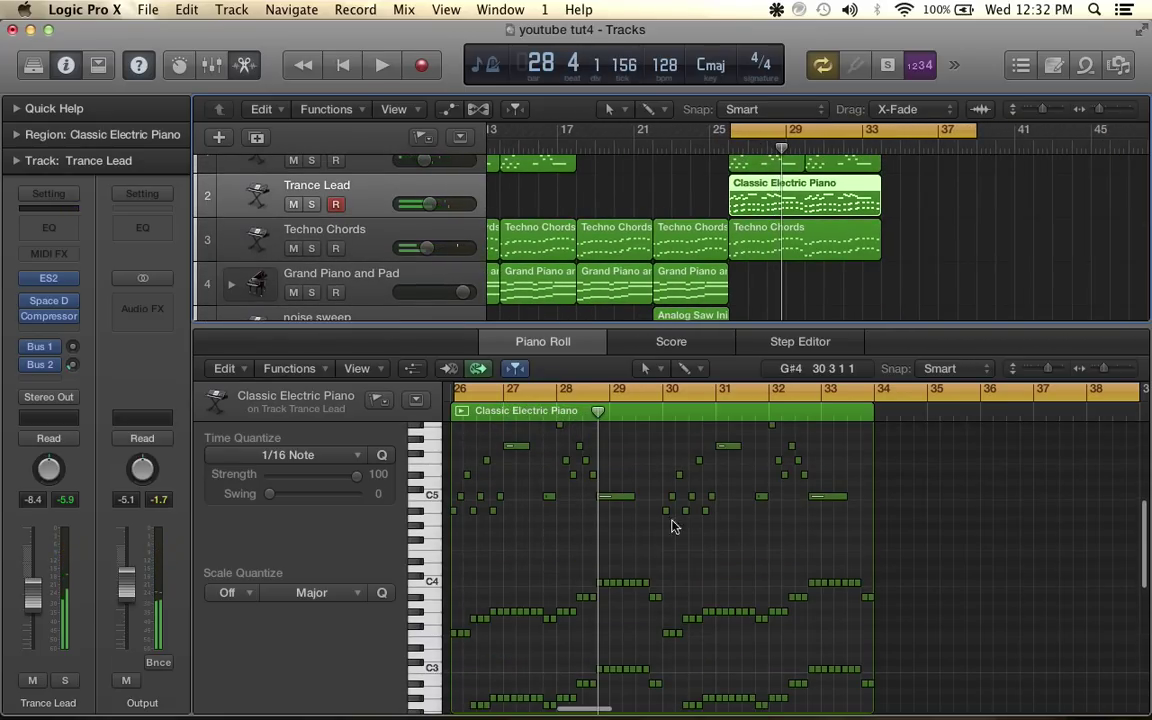
scroll(622, 521, up, 3)
scroll(618, 521, up, 3)
scroll(612, 488, up, 3)
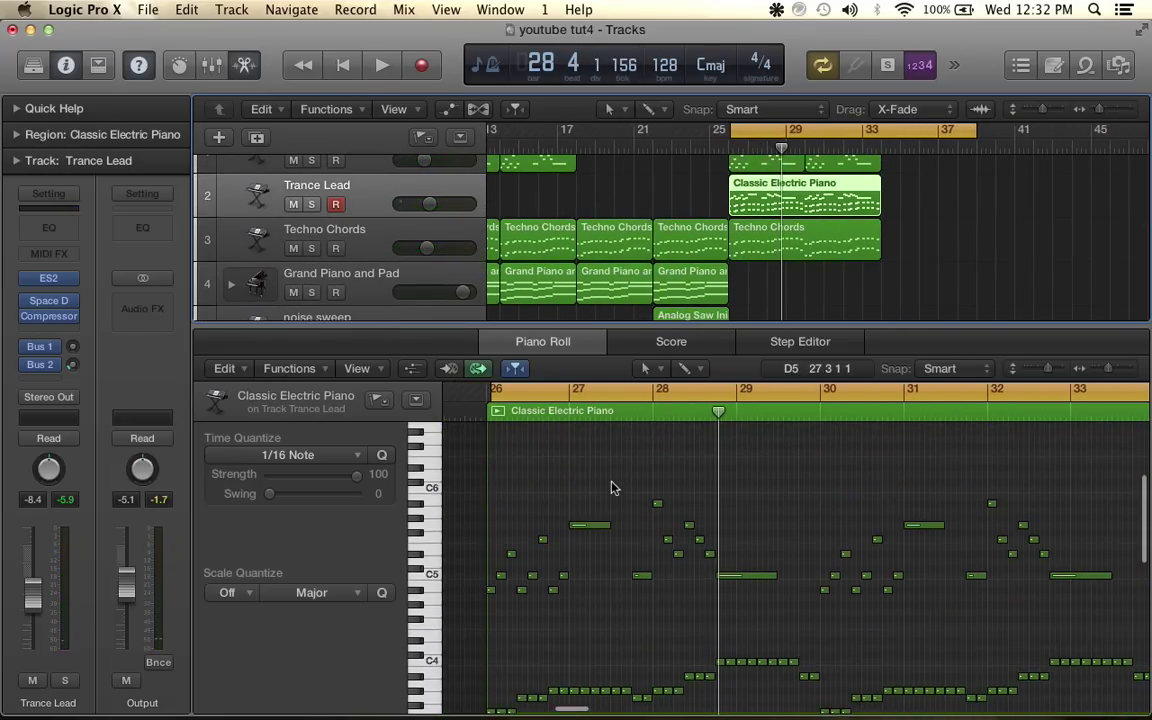
drag(604, 525, 632, 527)
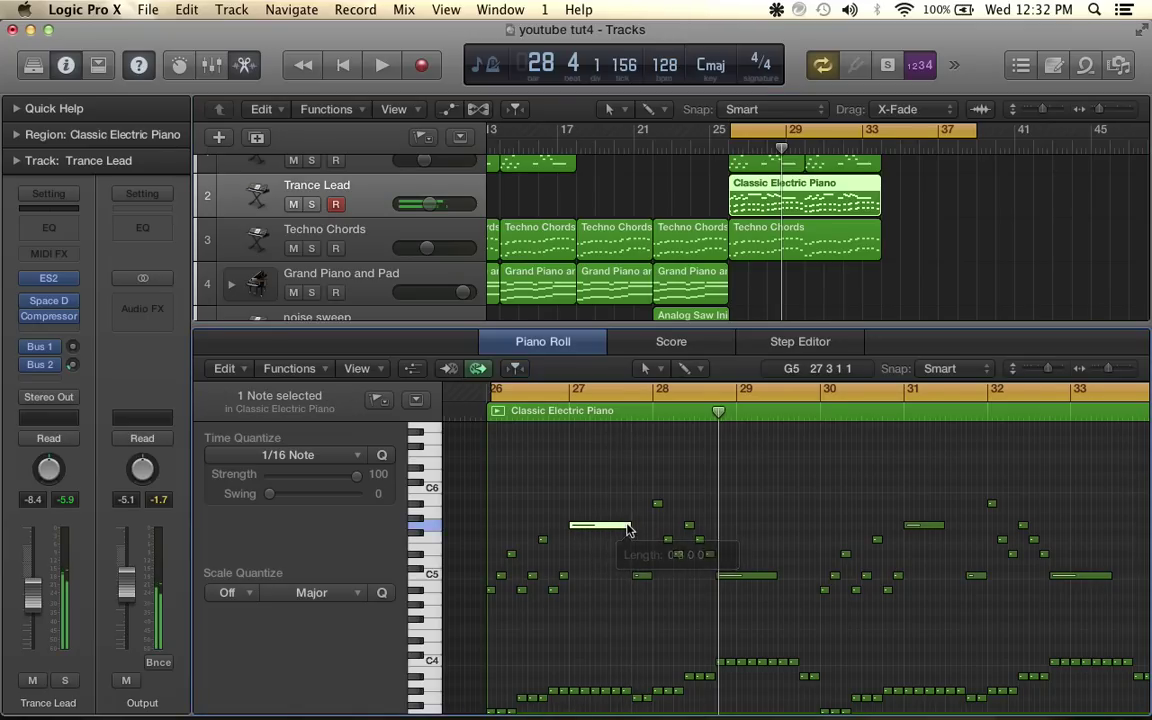
scroll(636, 537, right, 2)
drag(688, 574, 733, 574)
Lengthen the matching G5 note at bar 31 and the long C5 note near bar 33 in the phrase's second half
scroll(757, 612, right, 2)
scroll(757, 612, right, 1)
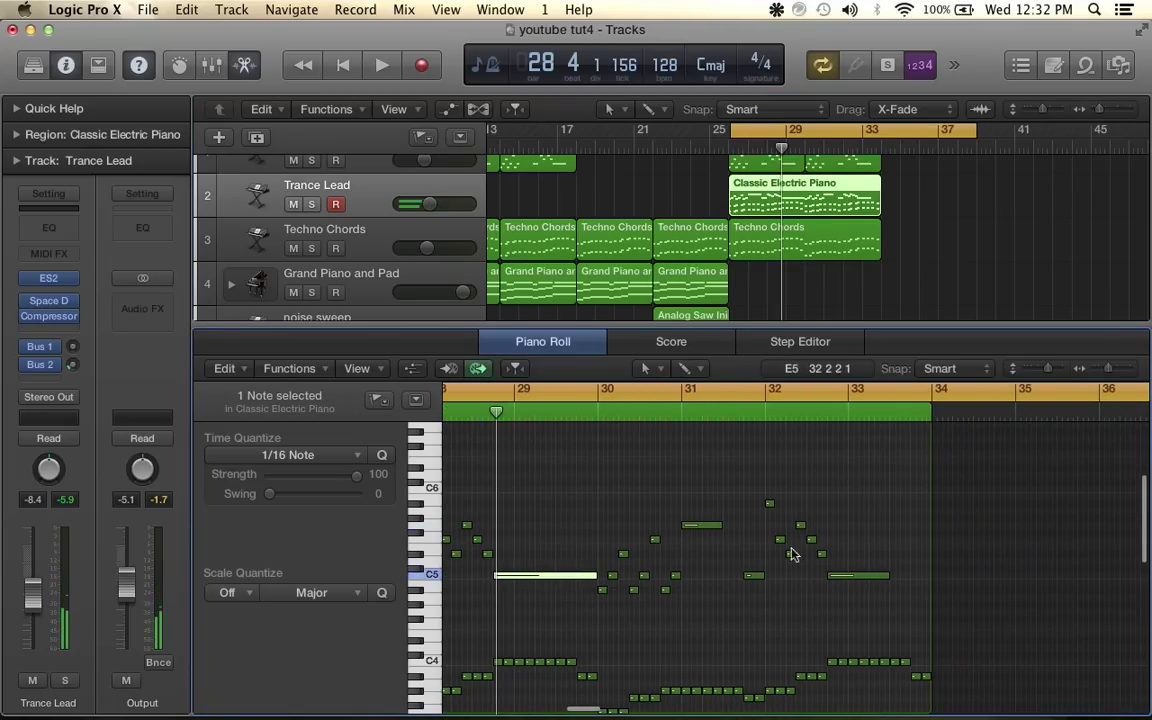
drag(718, 526, 743, 532)
scroll(866, 542, right, 2)
drag(817, 575, 856, 578)
Play the cycle from bar 26 and lower the Techno Chords track volume to about -10.8 dB
key(space)
scroll(891, 481, right, 6)
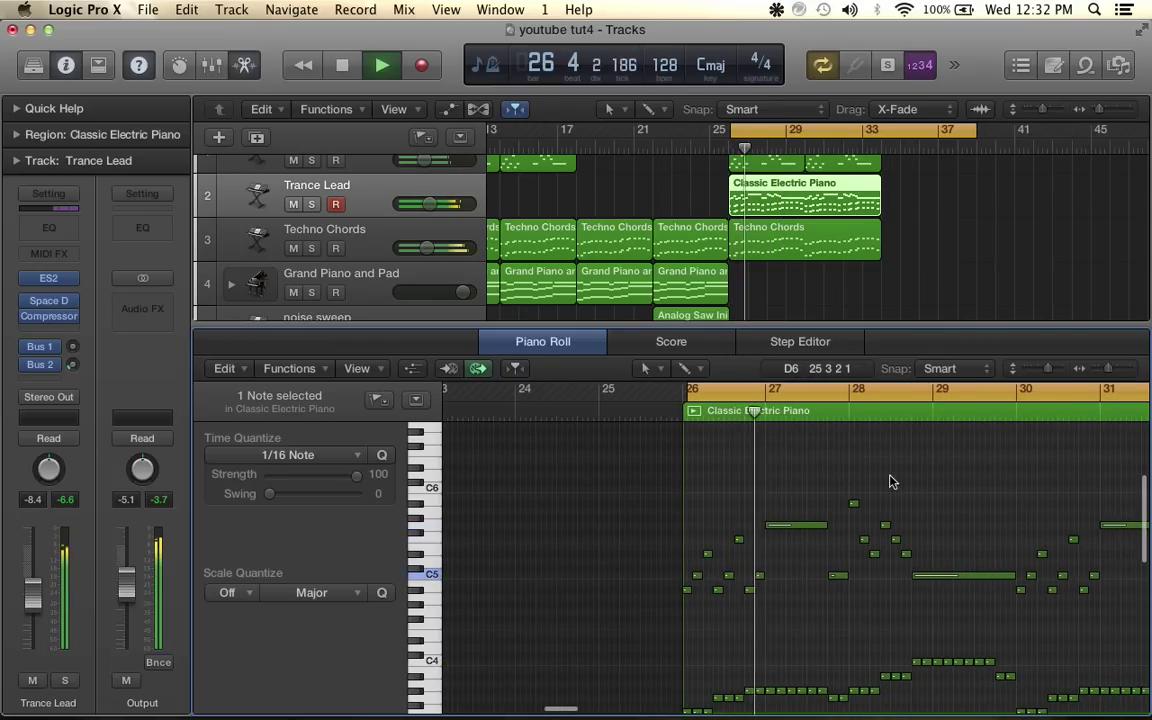
scroll(891, 481, right, 2)
scroll(891, 481, down, 8)
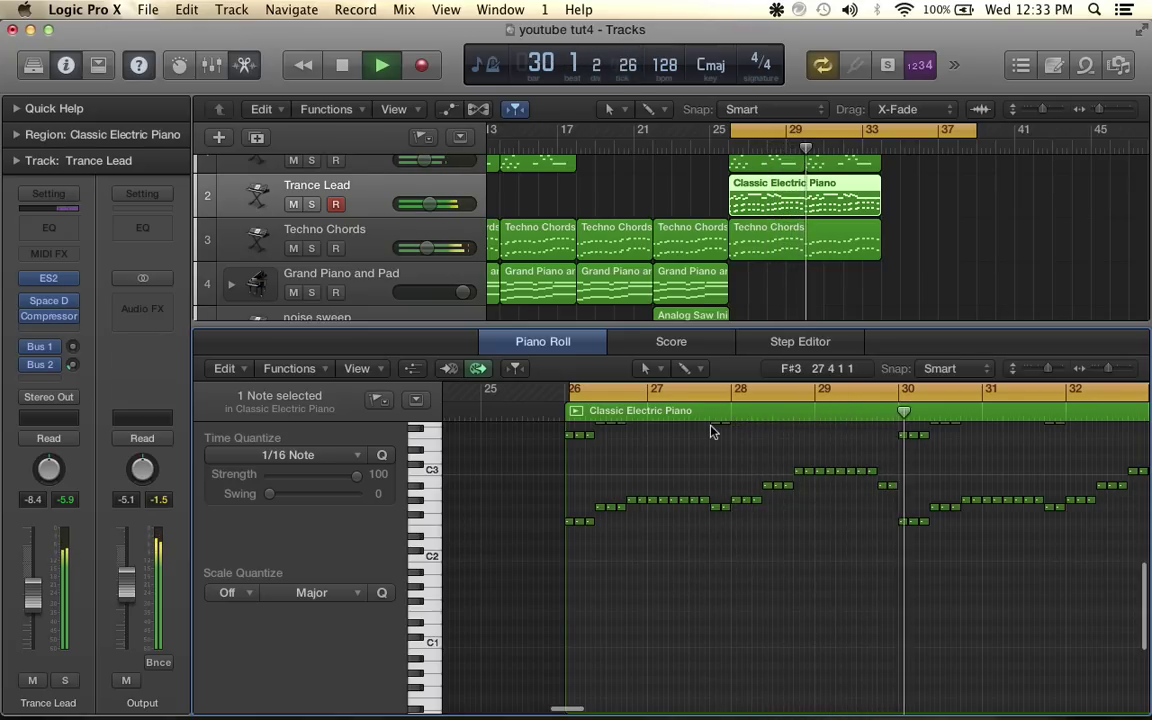
drag(427, 248, 426, 248)
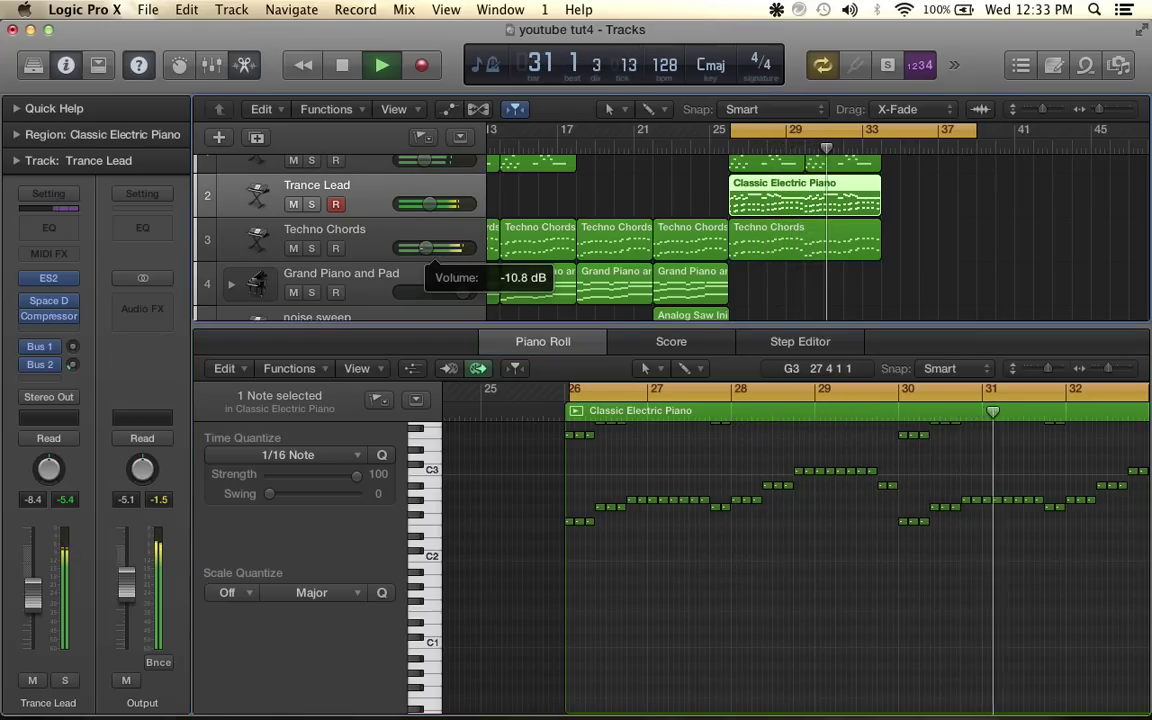
key(space)
Repeat the last two Grand Piano and Pad regions so the copies fill bars 26 to 34
scroll(684, 484, right, 2)
scroll(684, 484, up, 1)
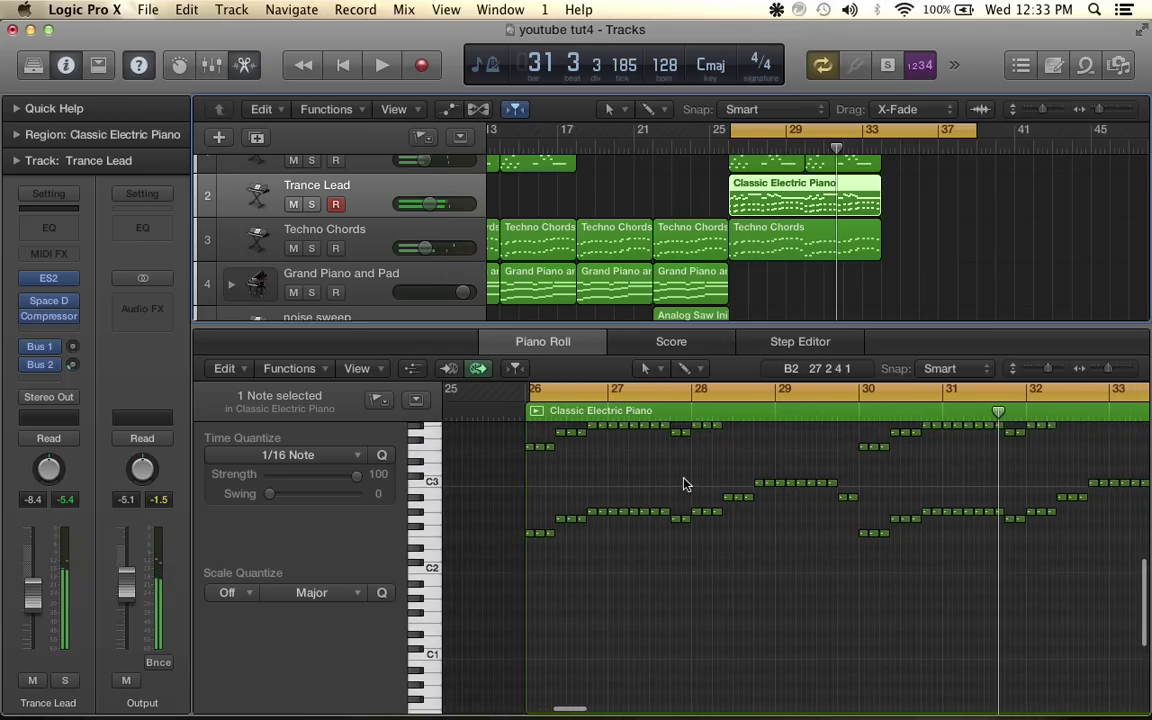
scroll(684, 484, up, 2)
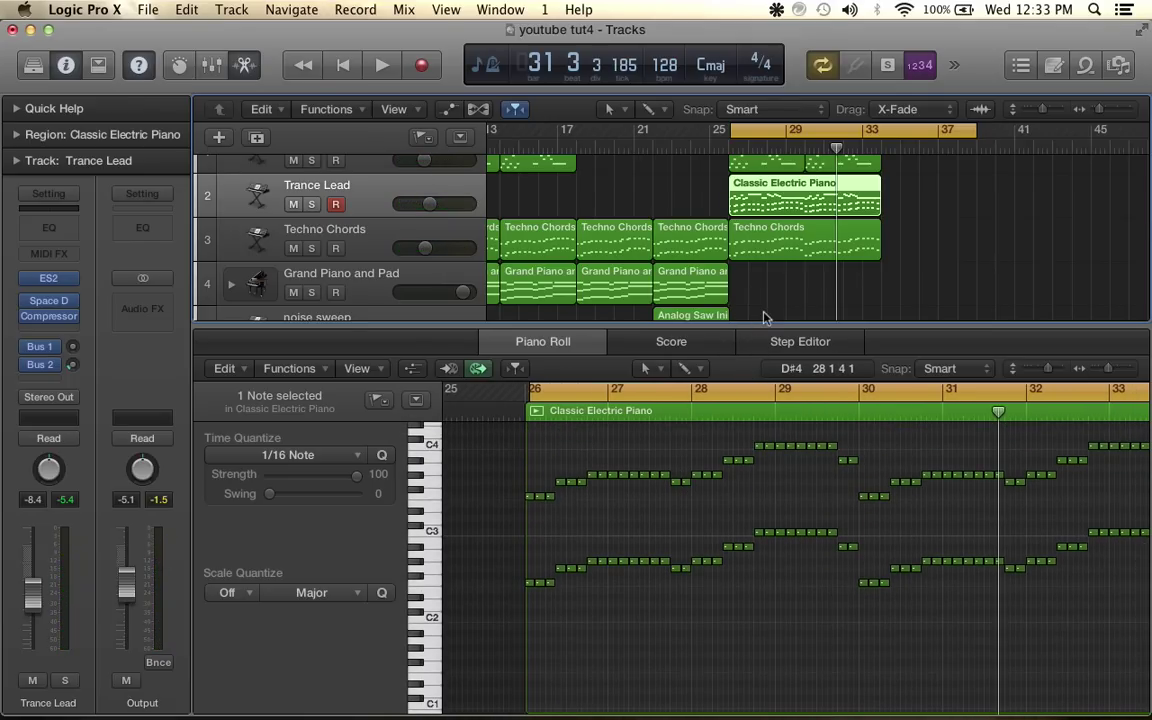
scroll(779, 254, down, 1)
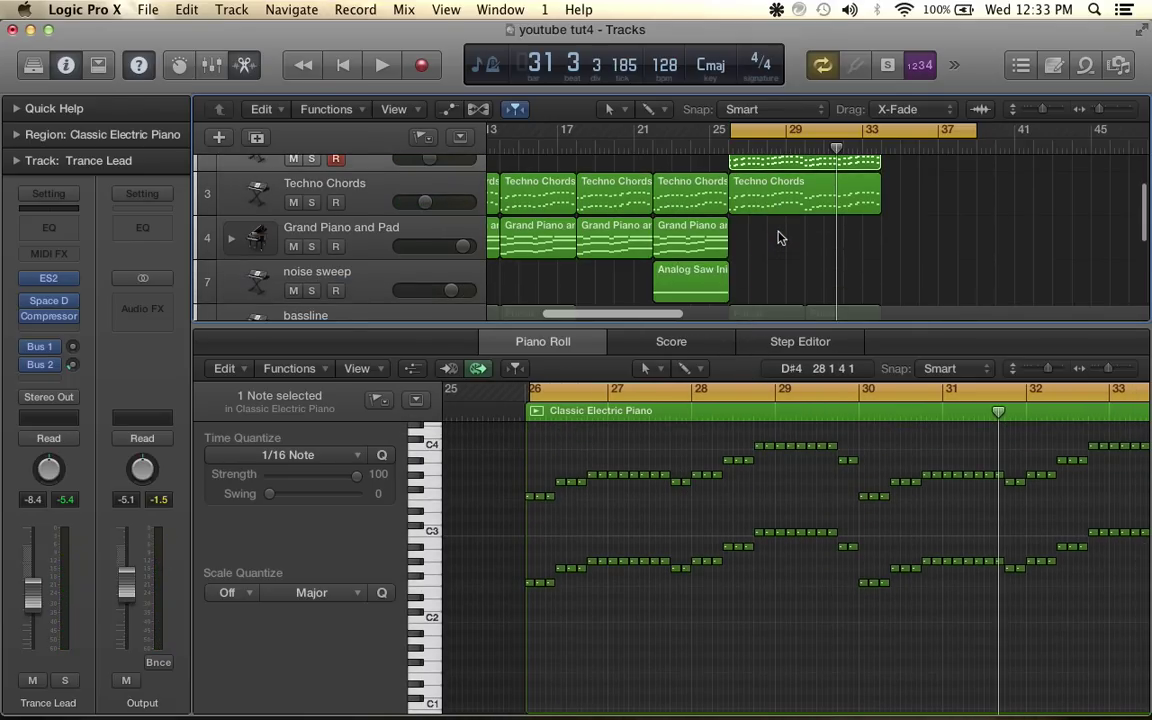
drag(782, 241, 640, 248)
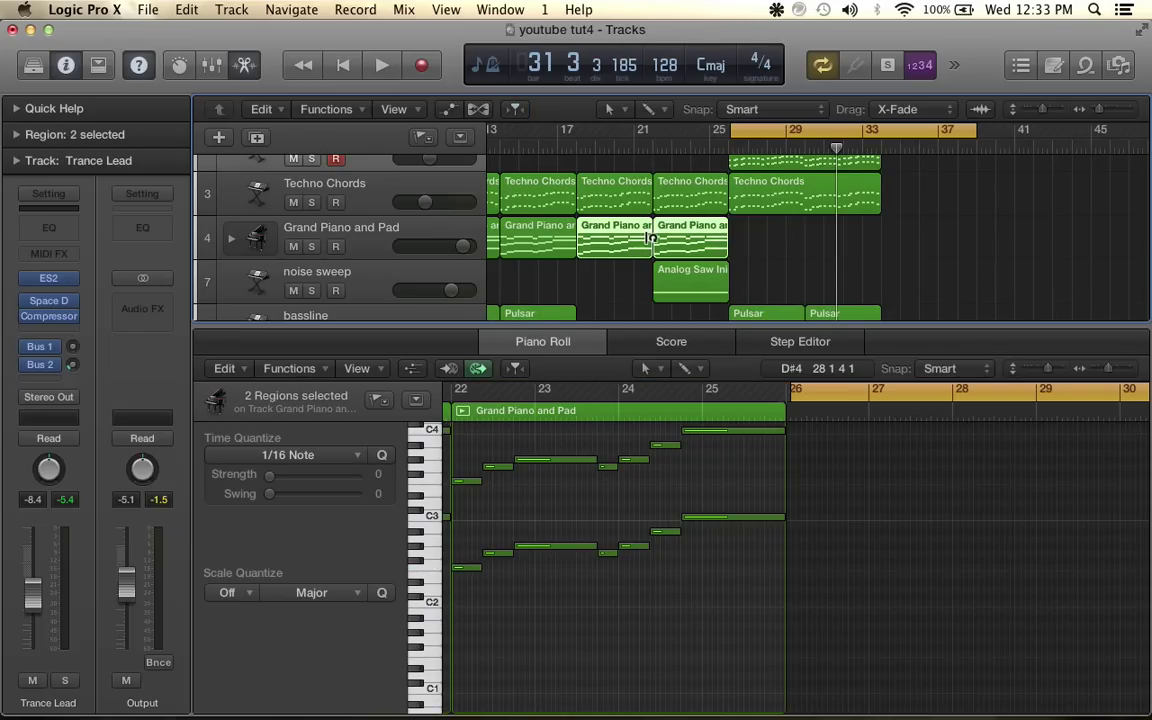
key(super+r)
click(707, 299)
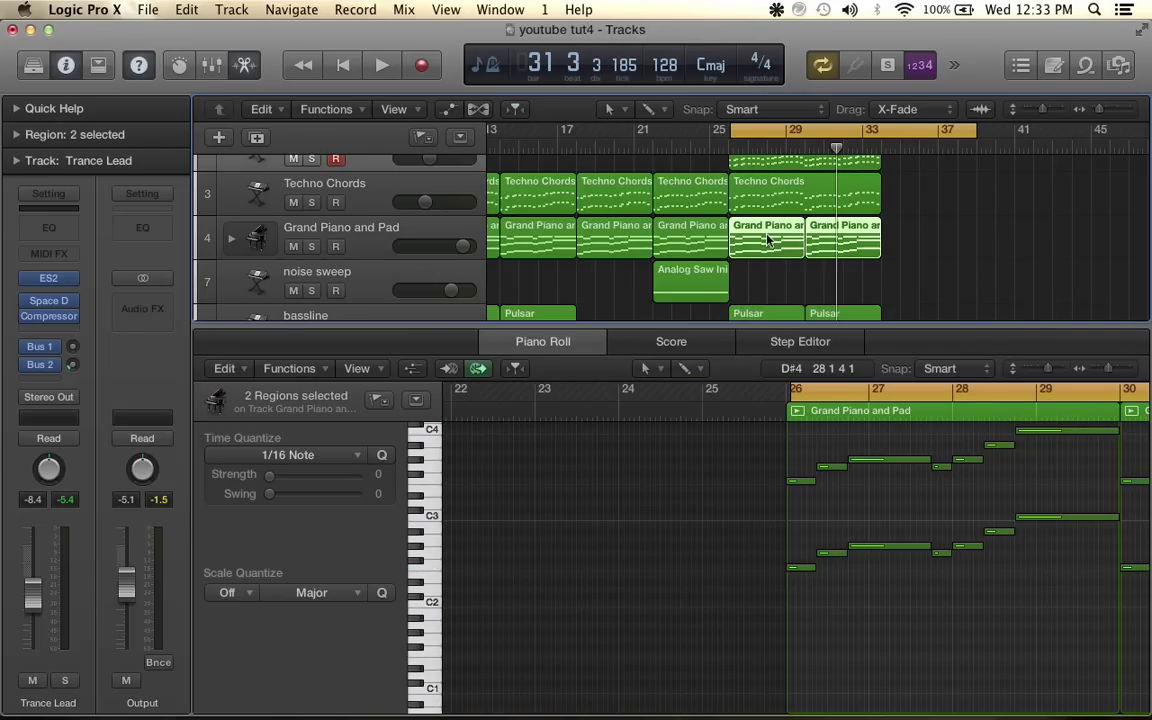
Play the mix from bar 26 to hear the repeated Grand Piano and Pad regions, and stop near bar 30
key(space)
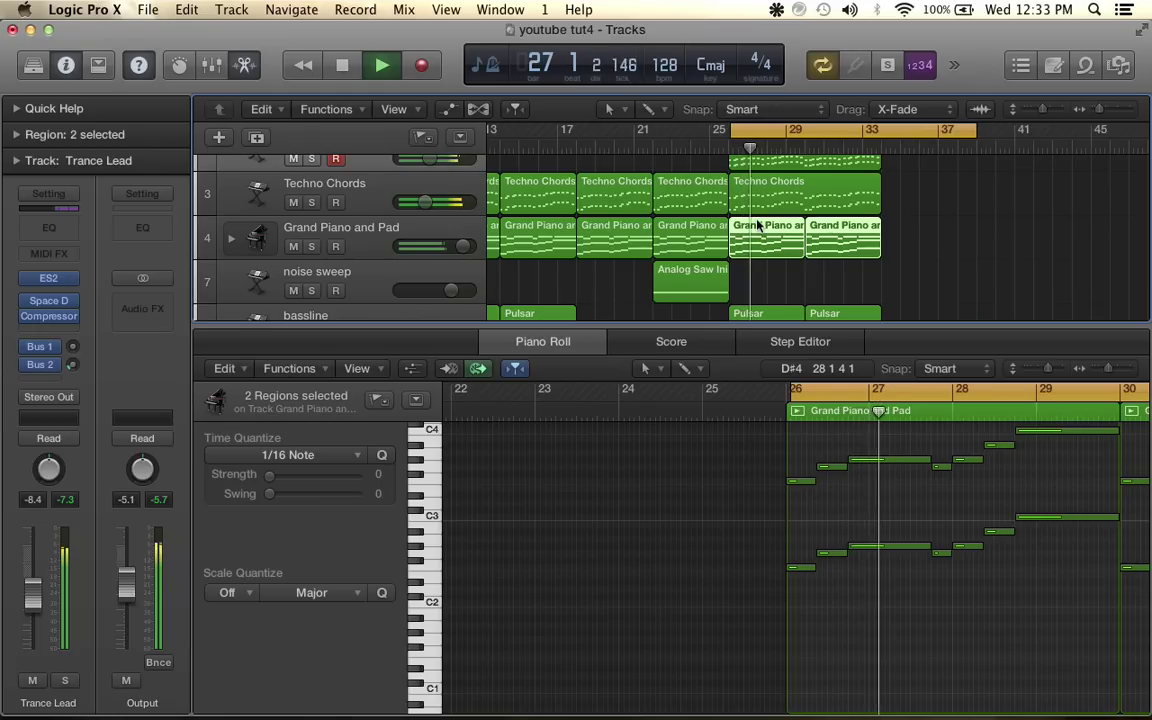
scroll(757, 226, up, 3)
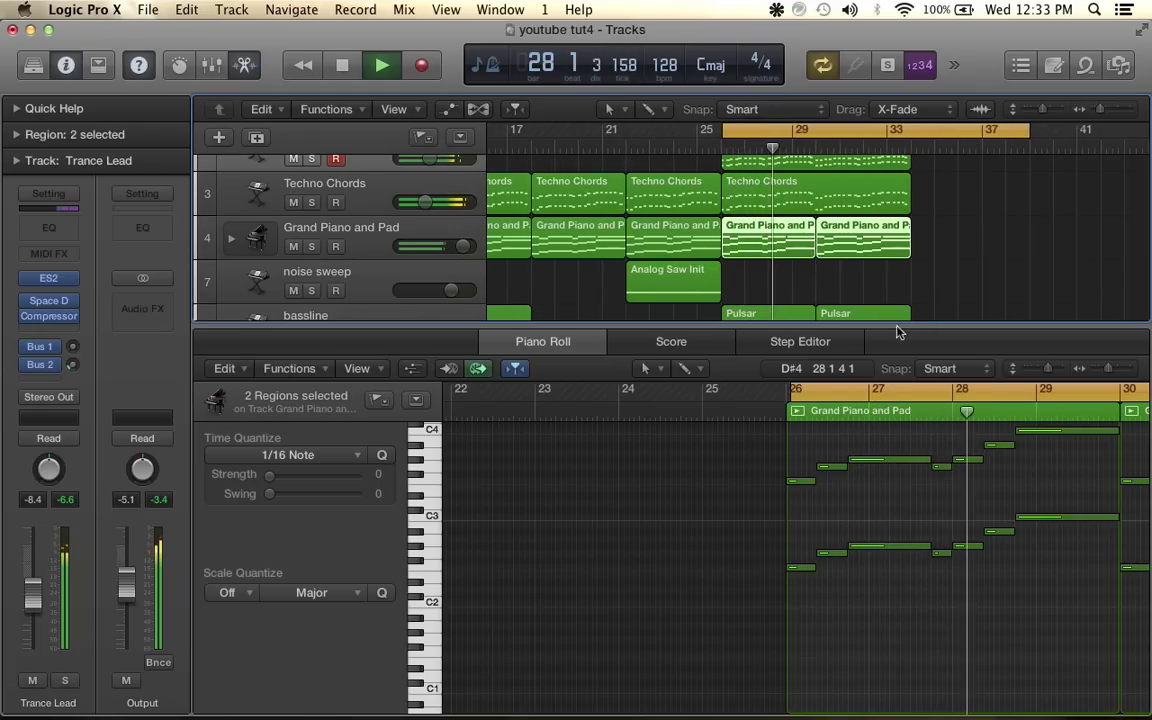
scroll(1003, 507, right, 10)
scroll(1004, 507, up, 3)
scroll(1004, 507, left, 2)
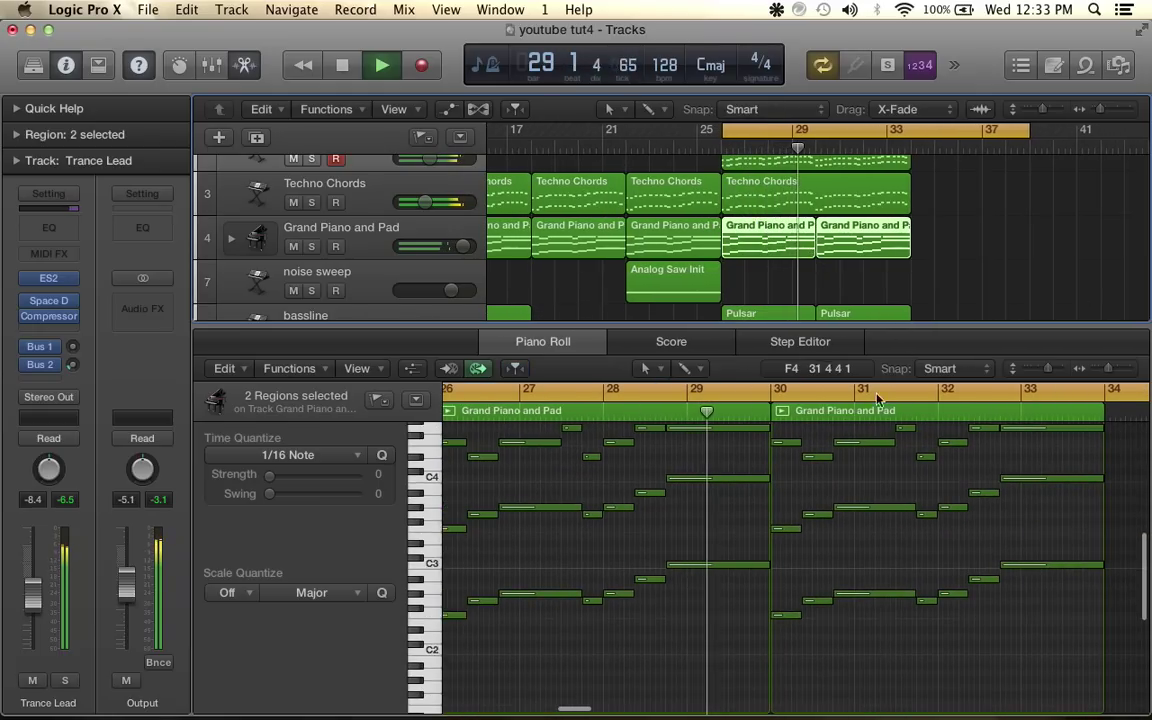
key(space)
scroll(760, 237, up, 2)
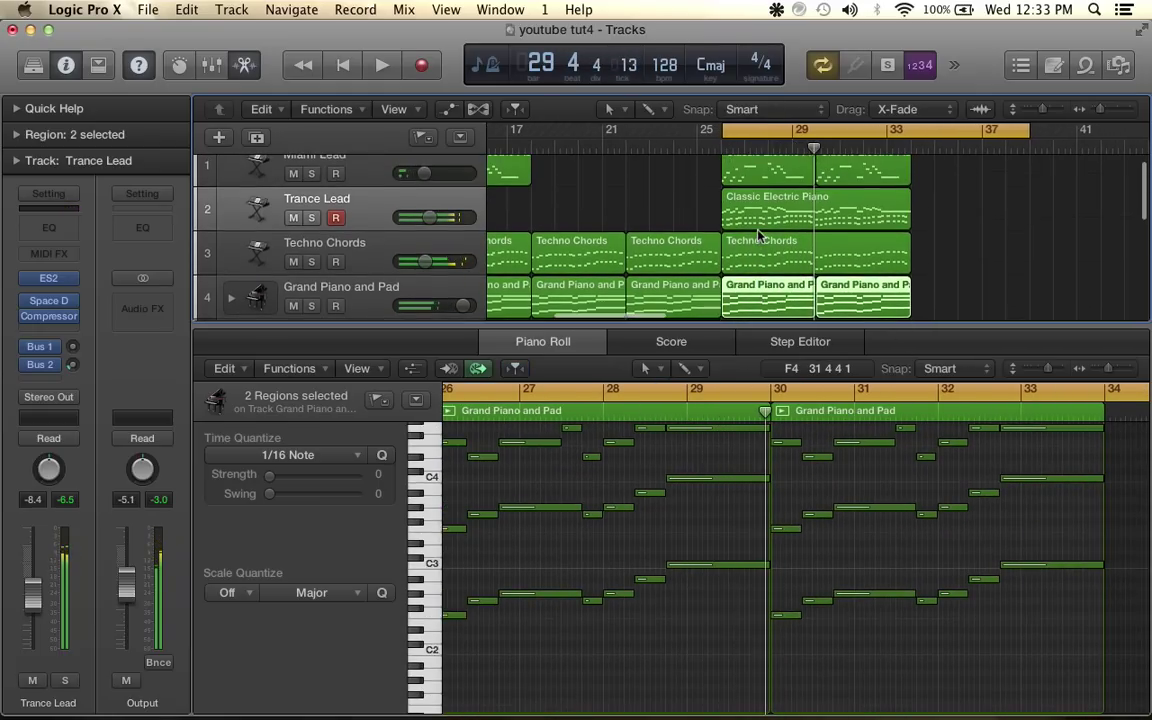
Review the melody and chord octaves of the Trance Lead region in the Piano Roll, auditioning single pitches on its keyboard
scroll(758, 236, up, 1)
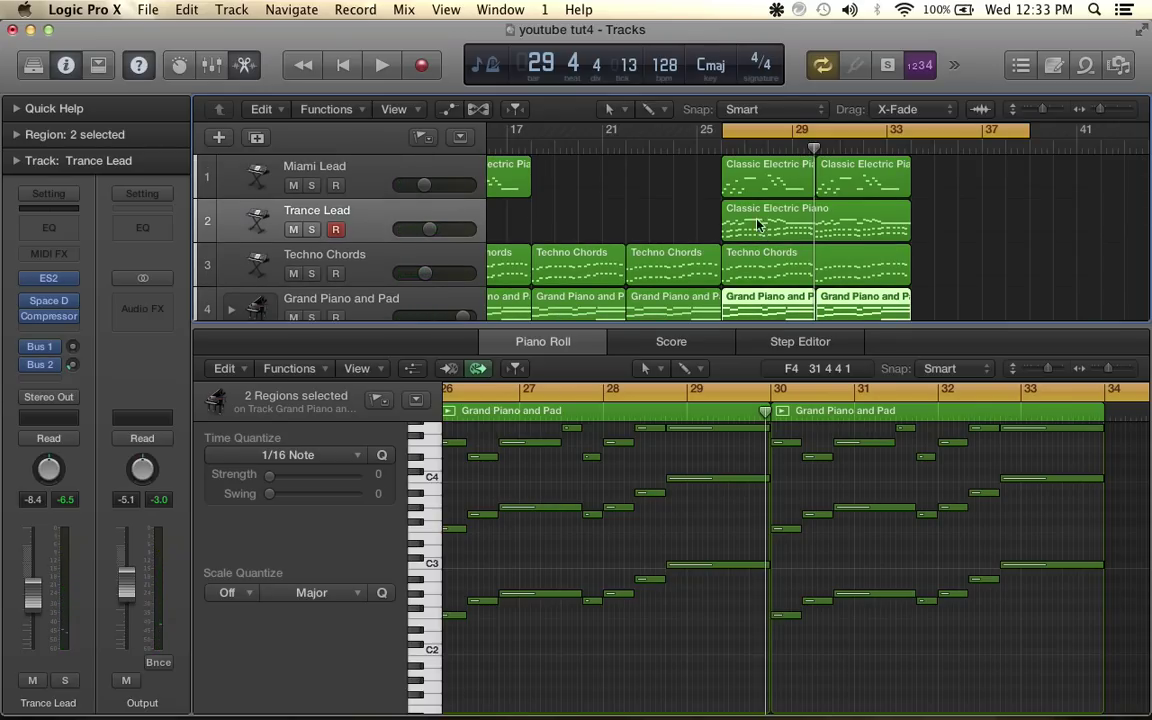
click(776, 230)
scroll(650, 585, left, 2)
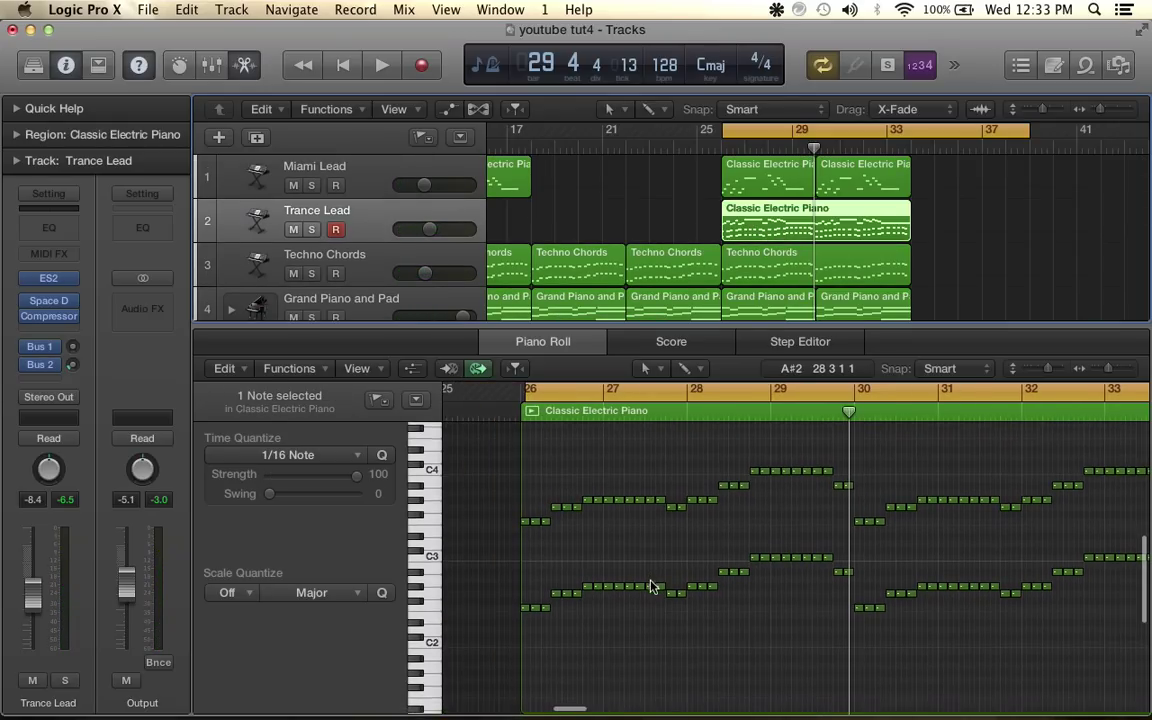
scroll(600, 585, down, 2)
click(430, 585)
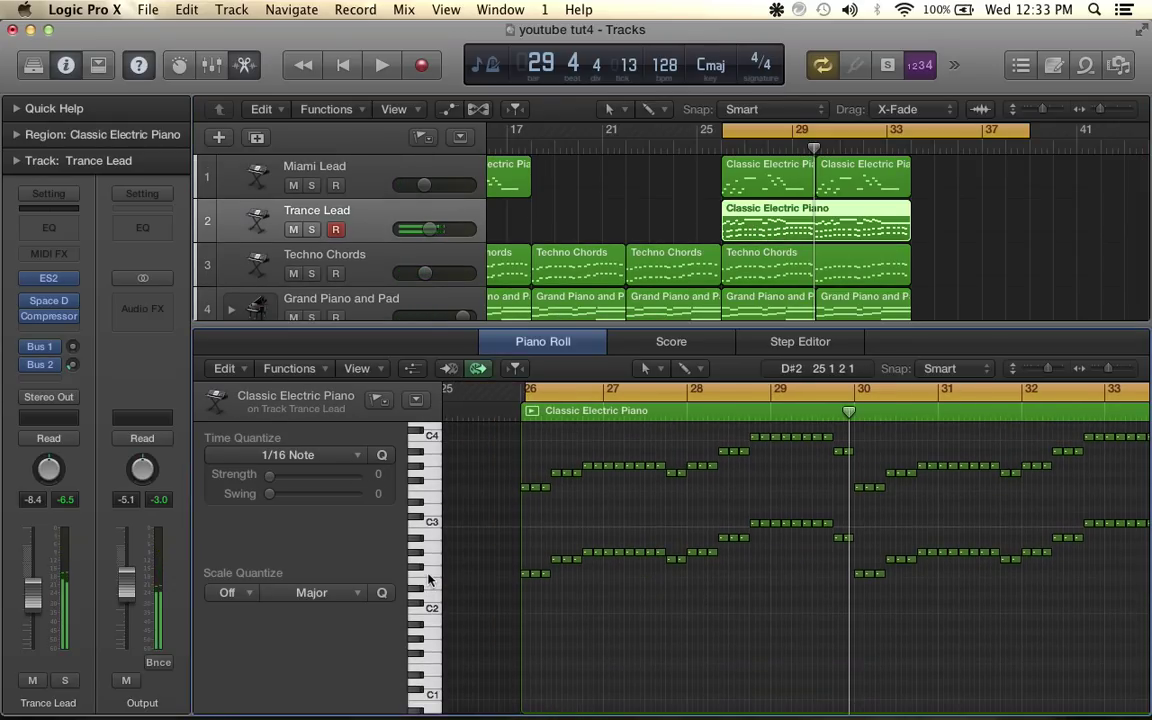
click(430, 578)
scroll(697, 527, up, 4)
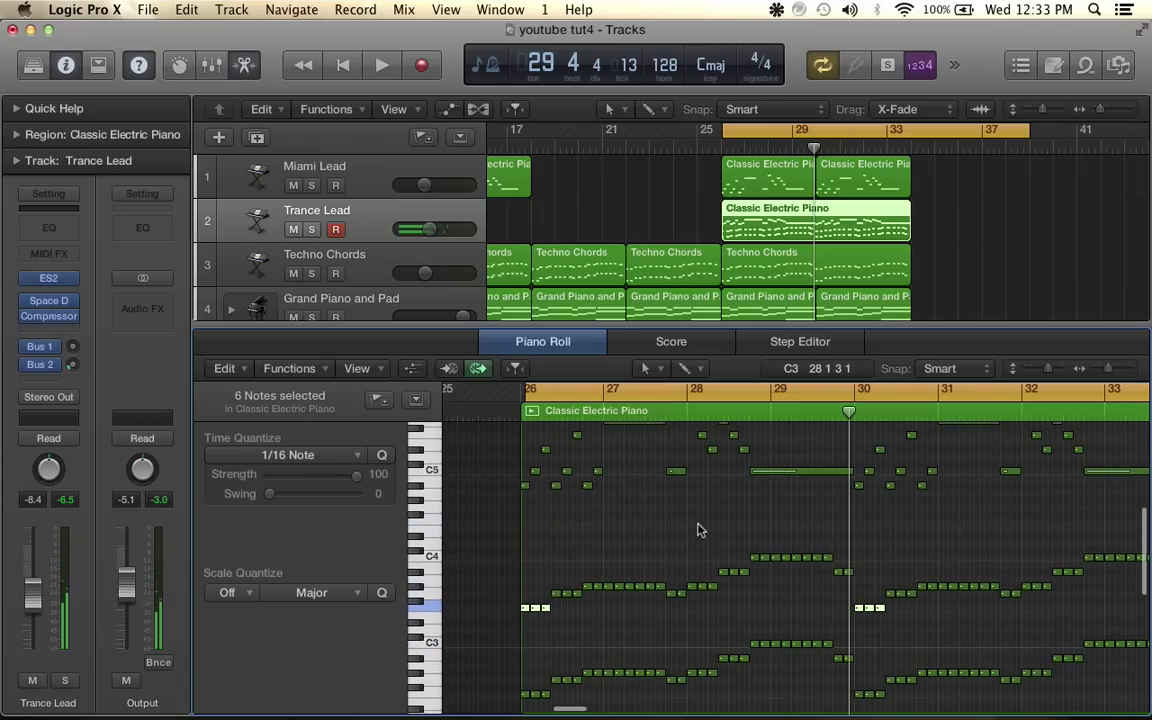
scroll(697, 531, up, 2)
scroll(812, 545, down, 5)
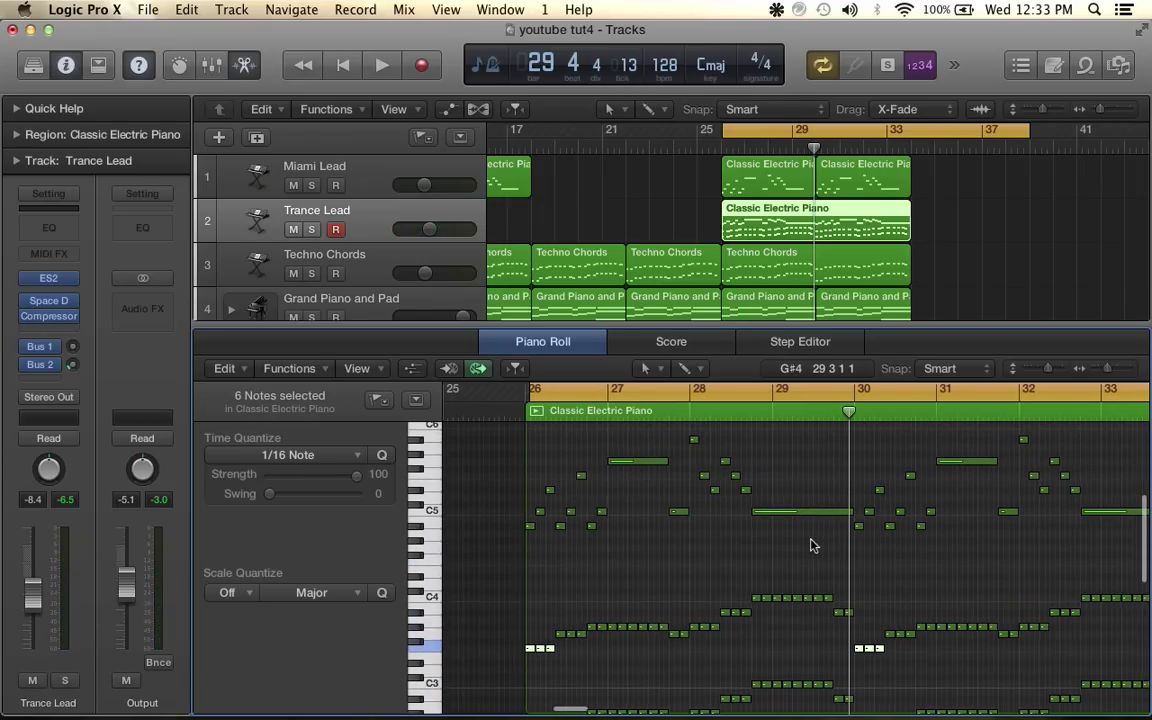
scroll(812, 545, down, 5)
scroll(812, 545, up, 5)
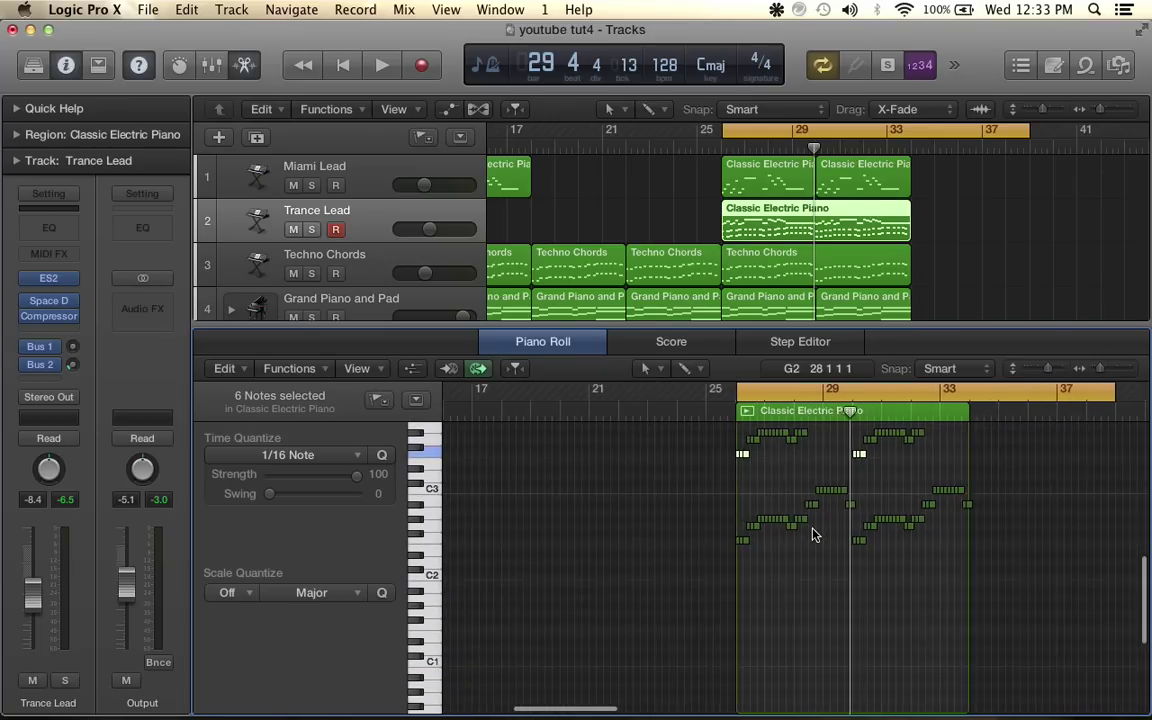
Select all notes of the lowest chord octave in the Trance Lead region and audition a low key below them
click(755, 520)
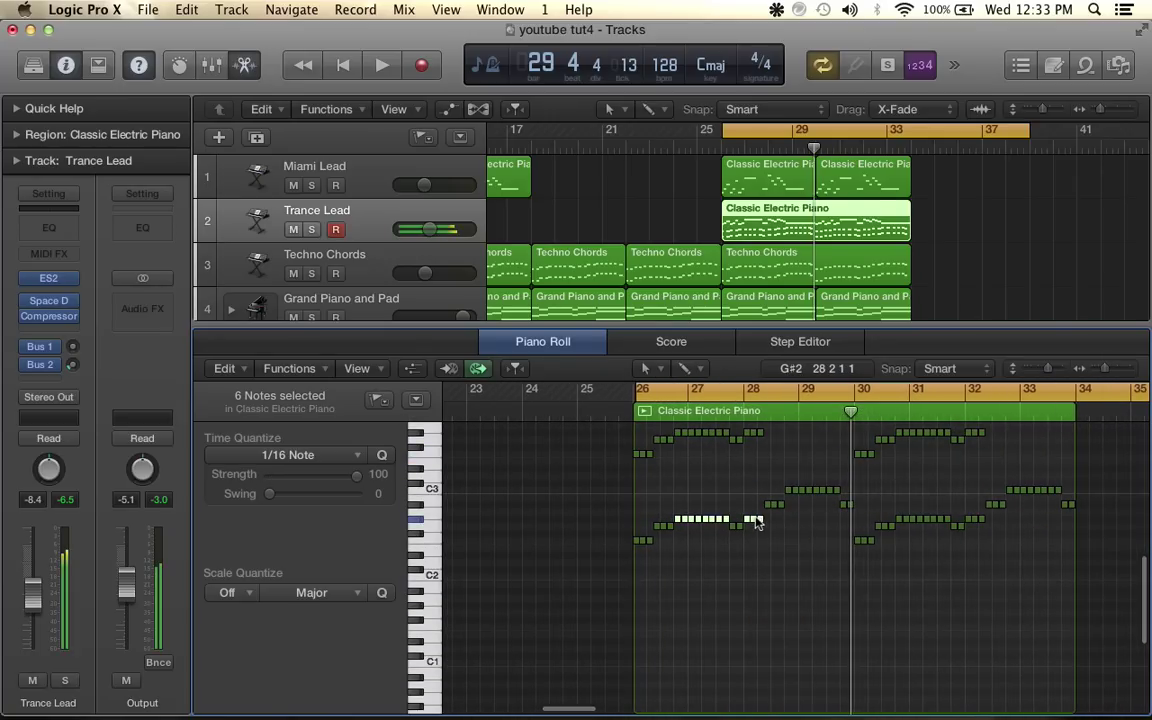
drag(600, 466, 1100, 585)
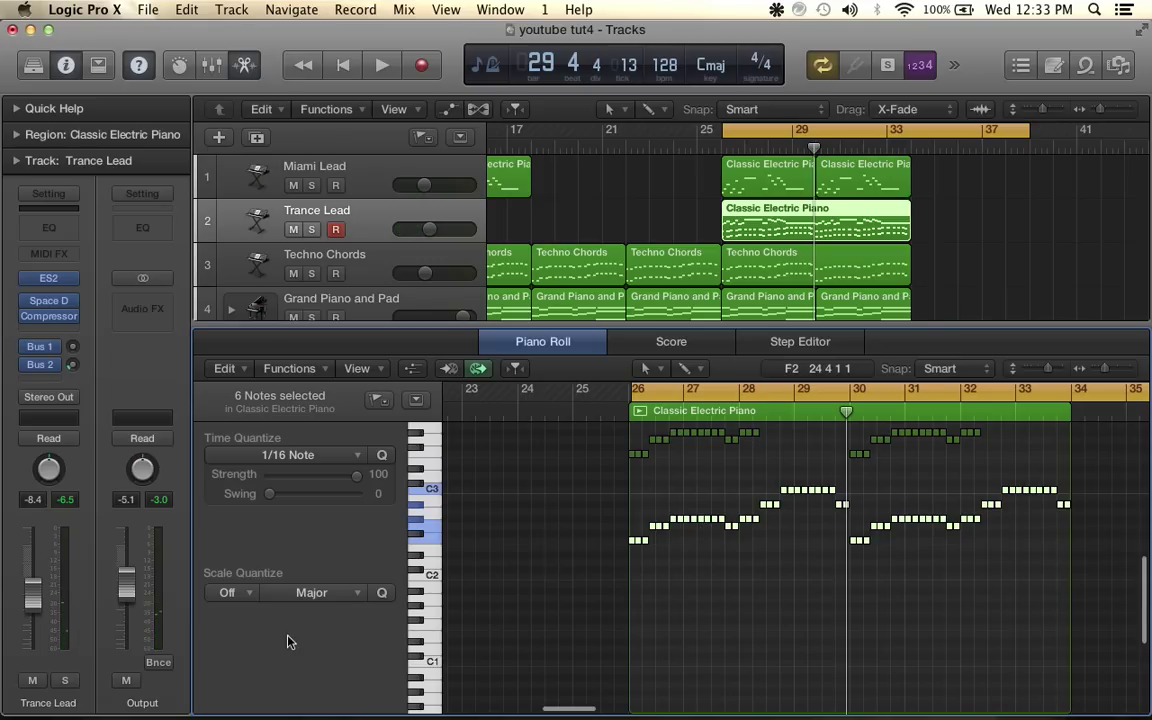
click(413, 632)
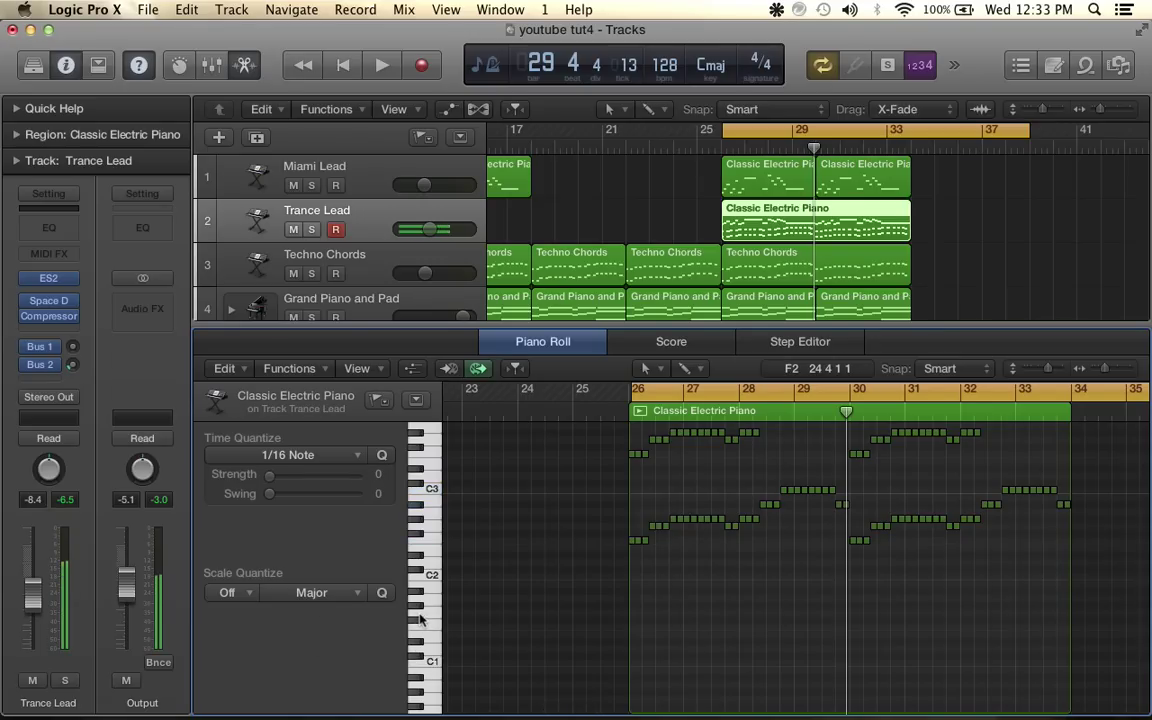
Enlarge the track area above the Piano Roll to show the arrangement down to Audio 3
drag(739, 327, 739, 530)
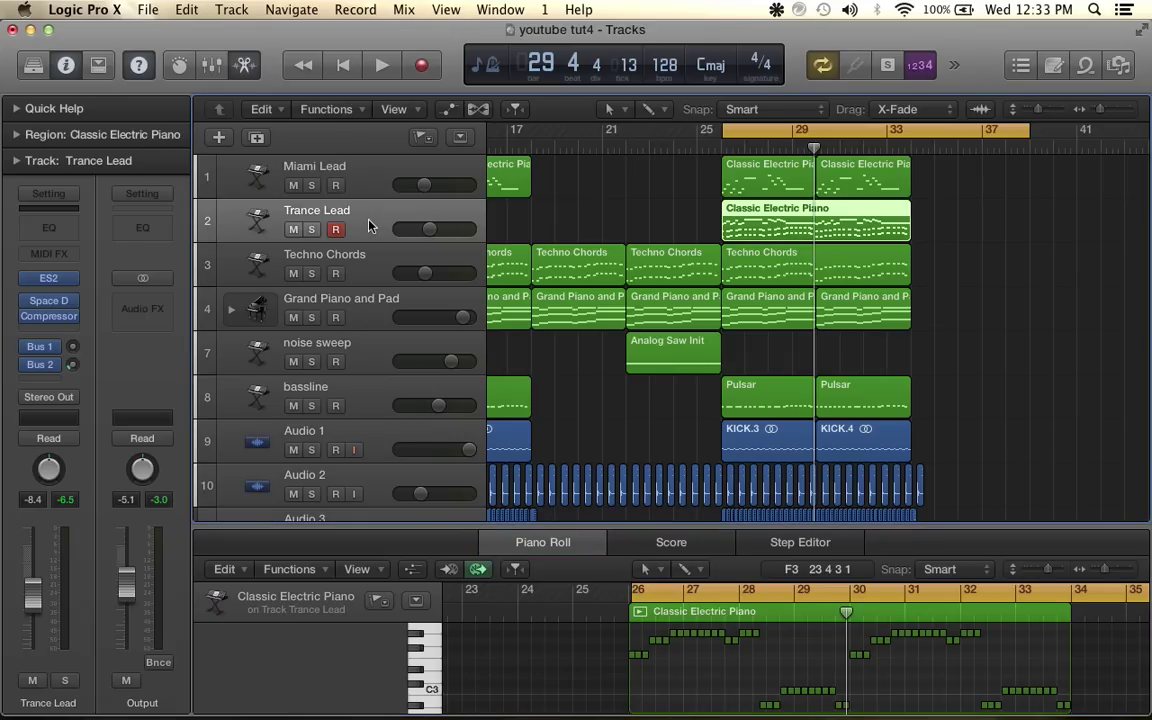
click(231, 8)
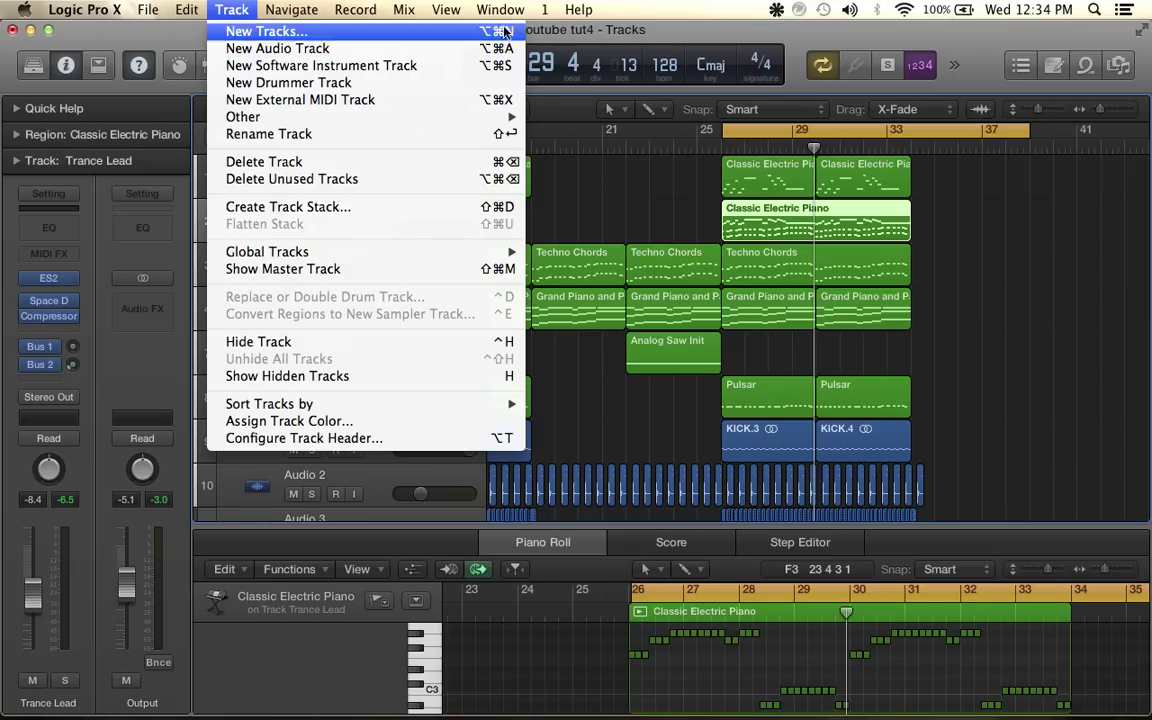
click(592, 32)
scroll(808, 231, down, 2)
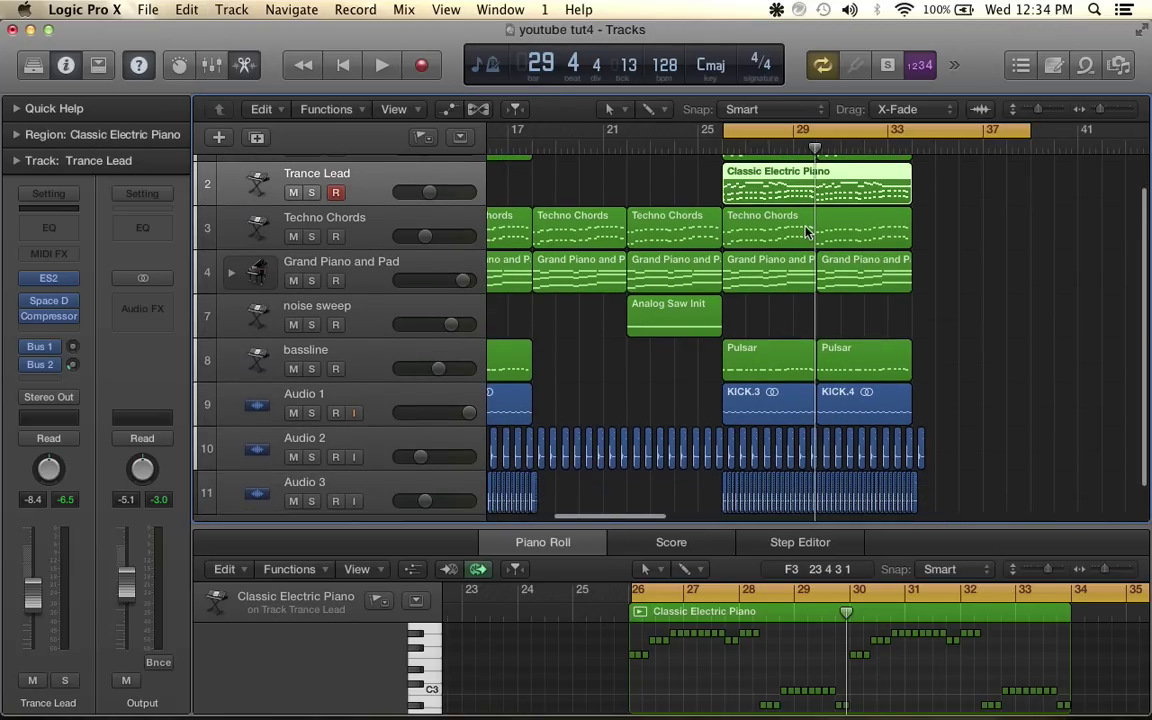
Set the cycle range from bar 22 to bar 39 and play the arrangement through the build-up until about bar 34
drag(866, 122, 765, 132)
key(space)
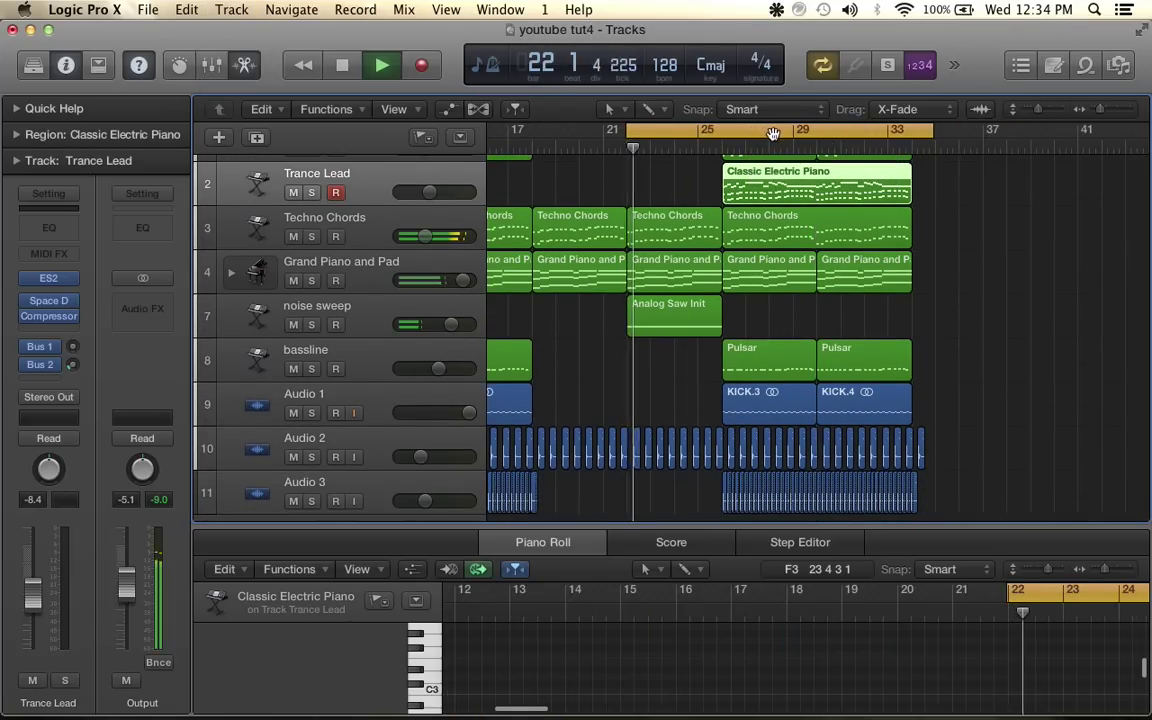
drag(932, 122, 1033, 128)
scroll(888, 233, up, 1)
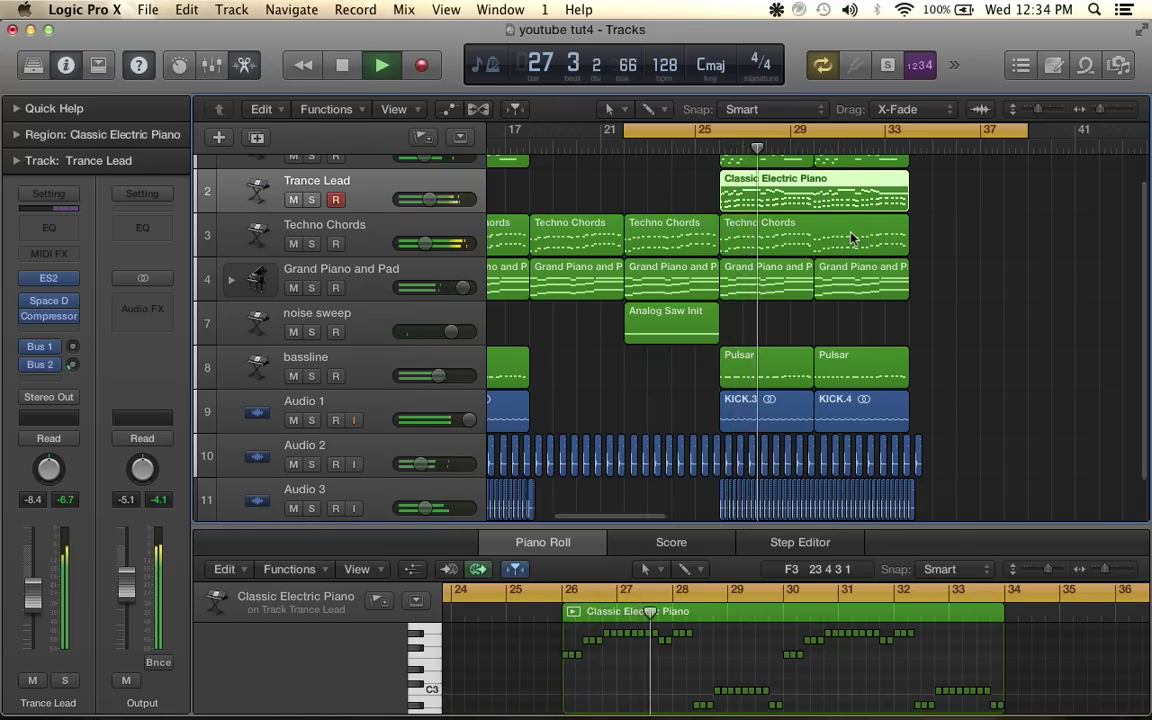
key(super+Right)
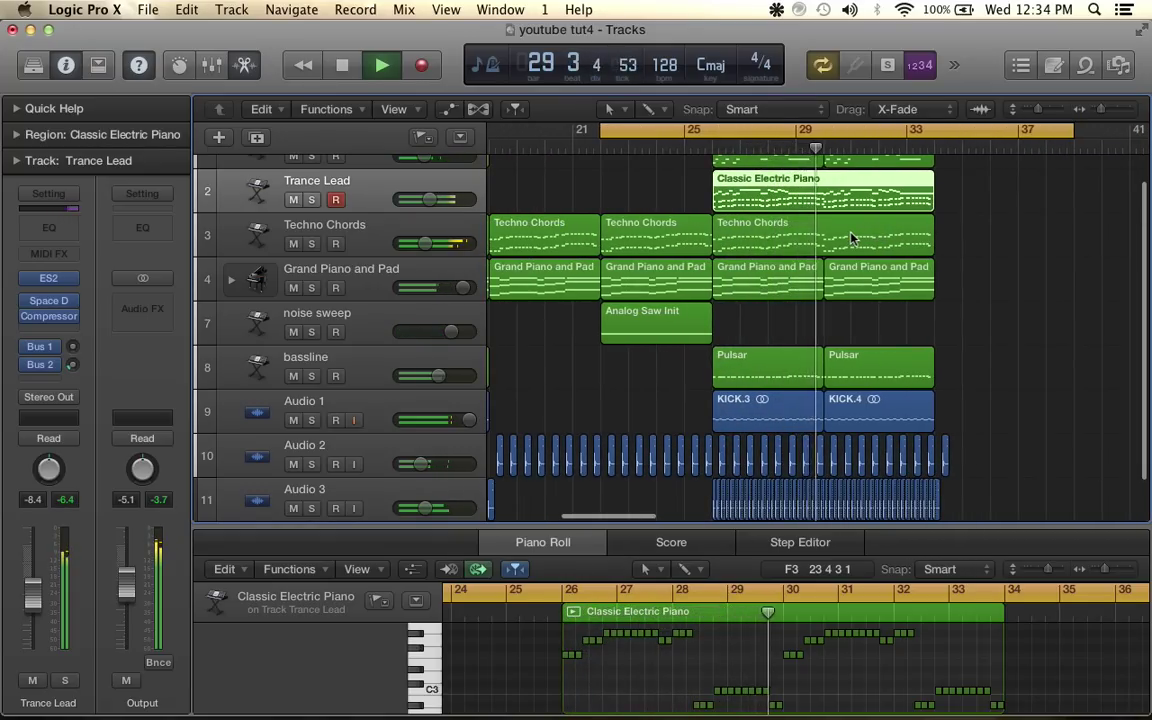
scroll(852, 238, down, 1)
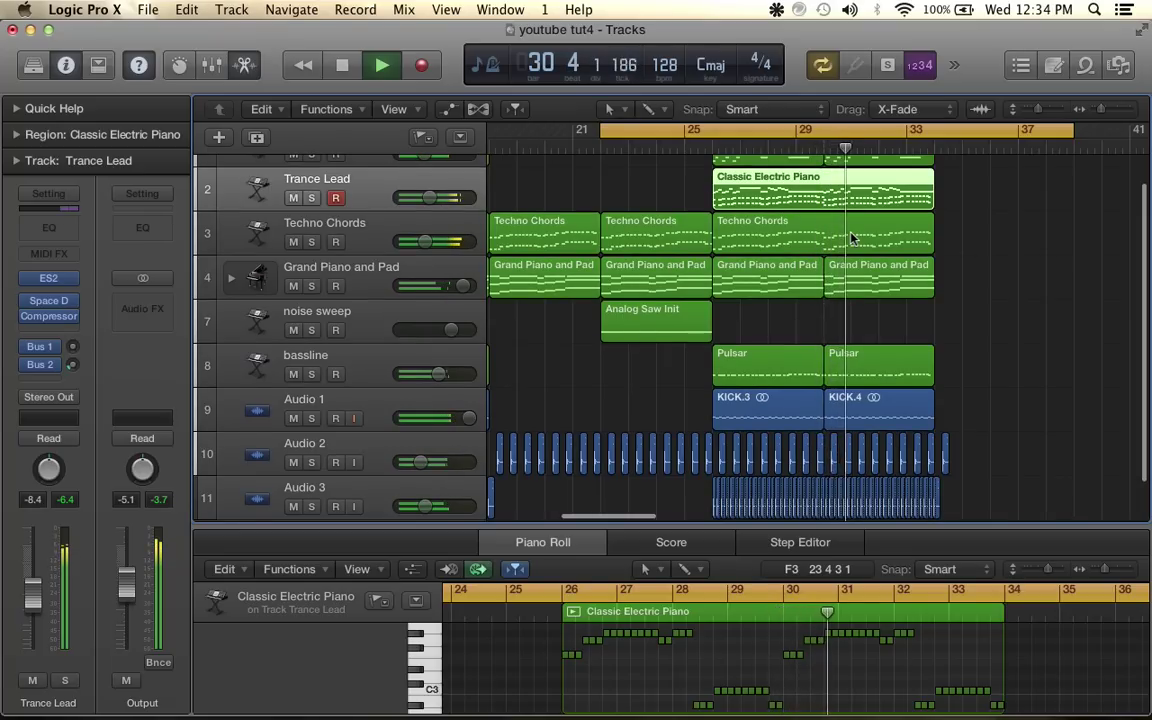
scroll(852, 238, up, 2)
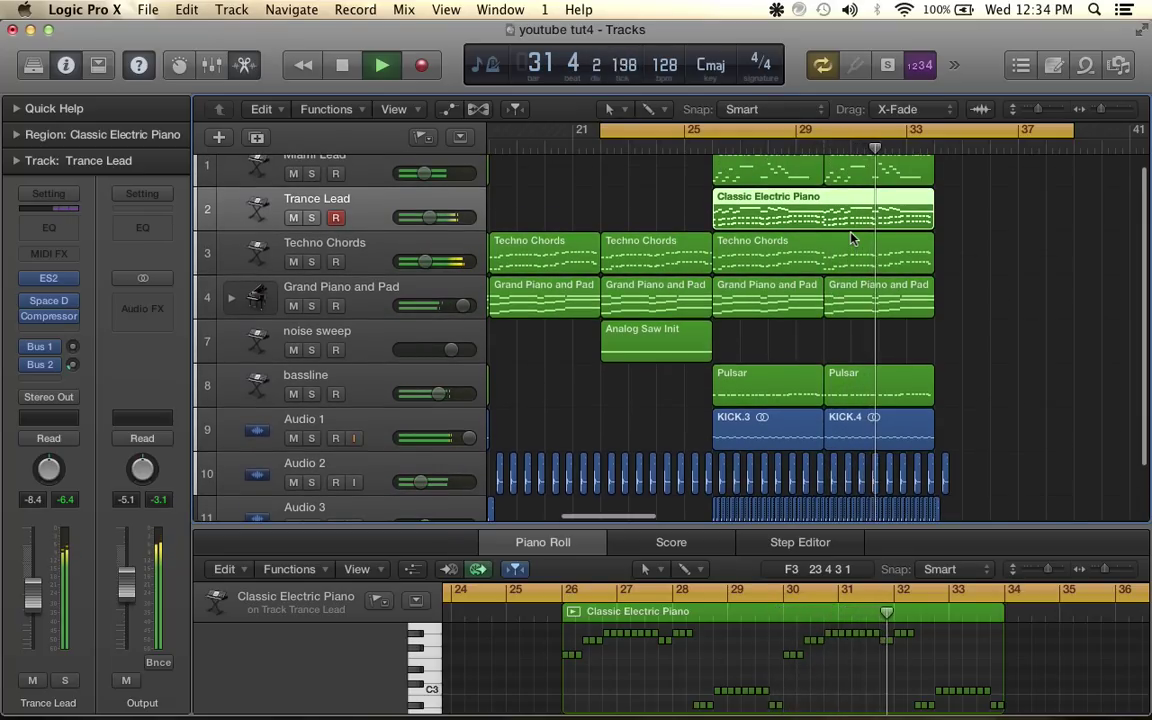
scroll(852, 238, down, 3)
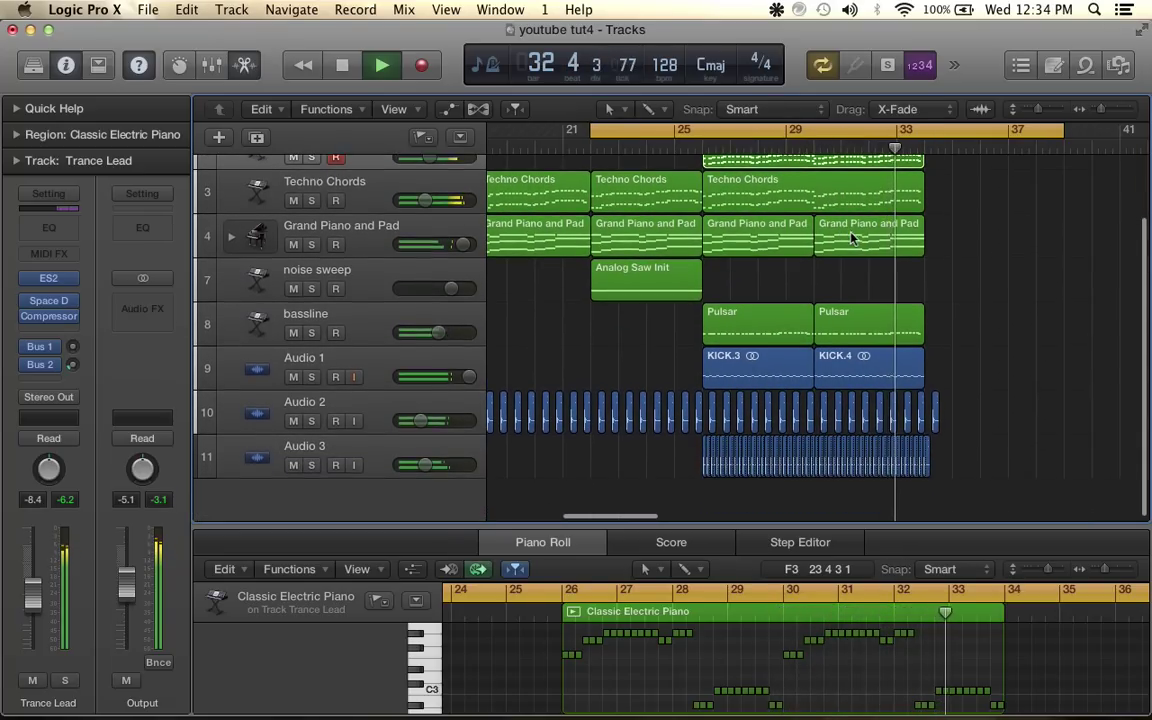
key(space)
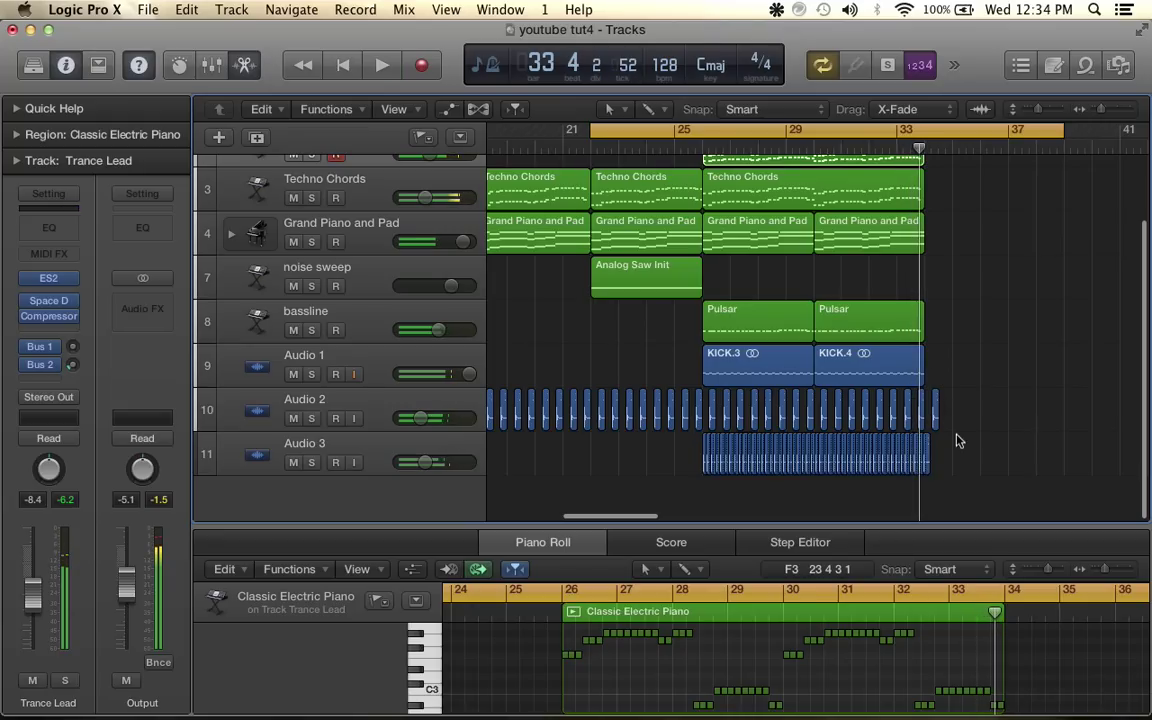
Remove the stray Audio 2 hit past bar 34 and repeat all regions of bars 26 to 34 once, starting at bar 34
click(956, 432)
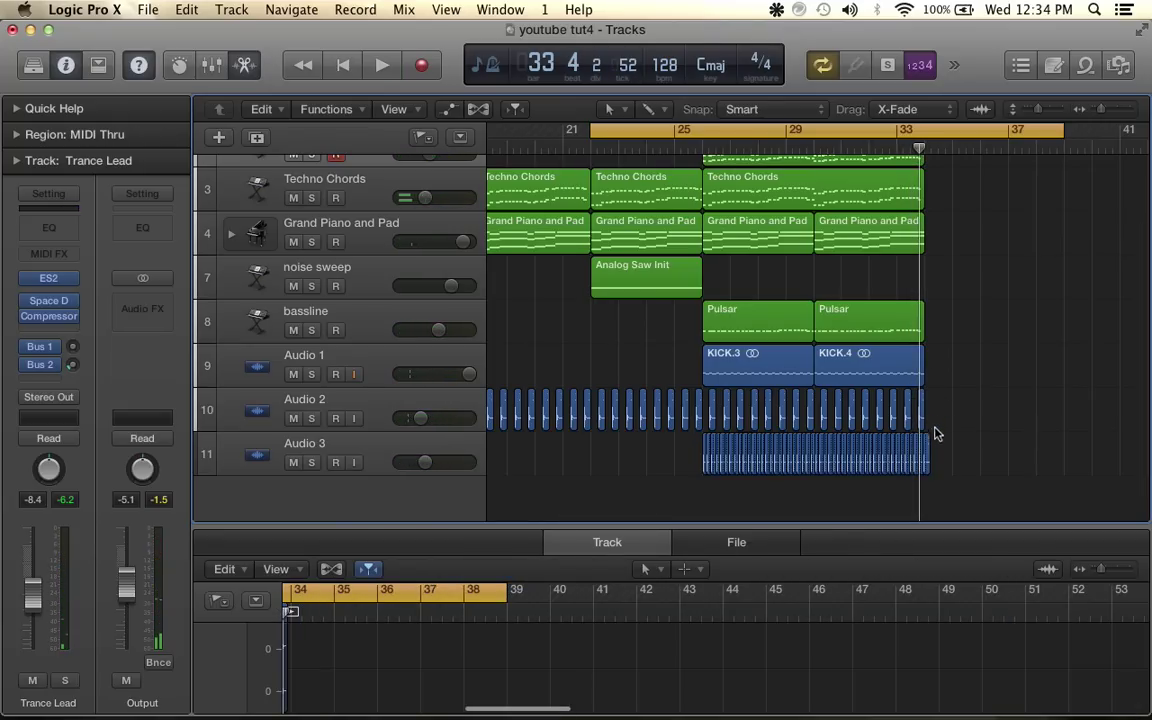
drag(940, 474, 706, 163)
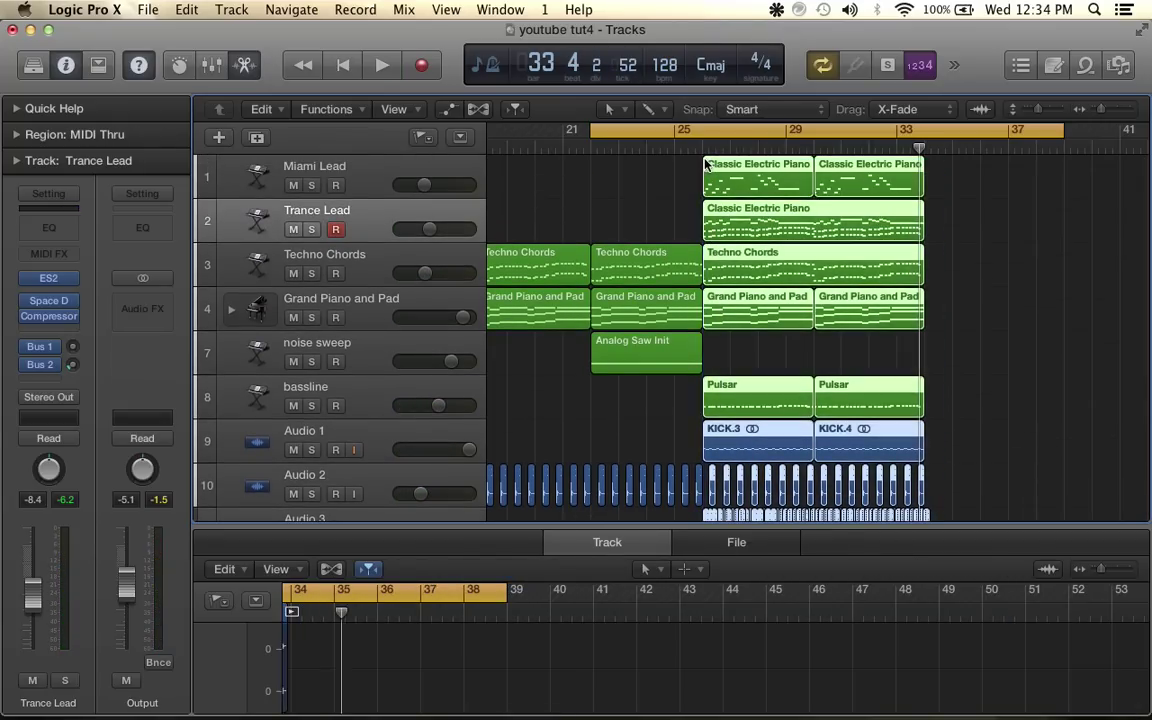
key(super+r)
key(Return)
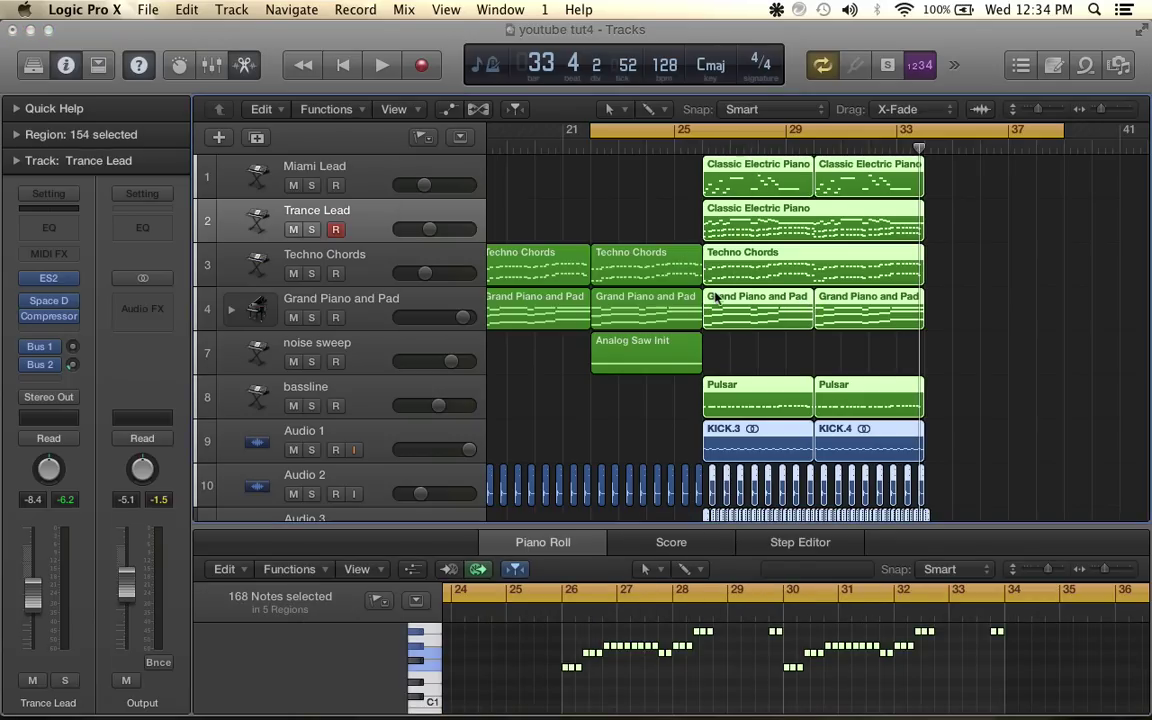
click(720, 333)
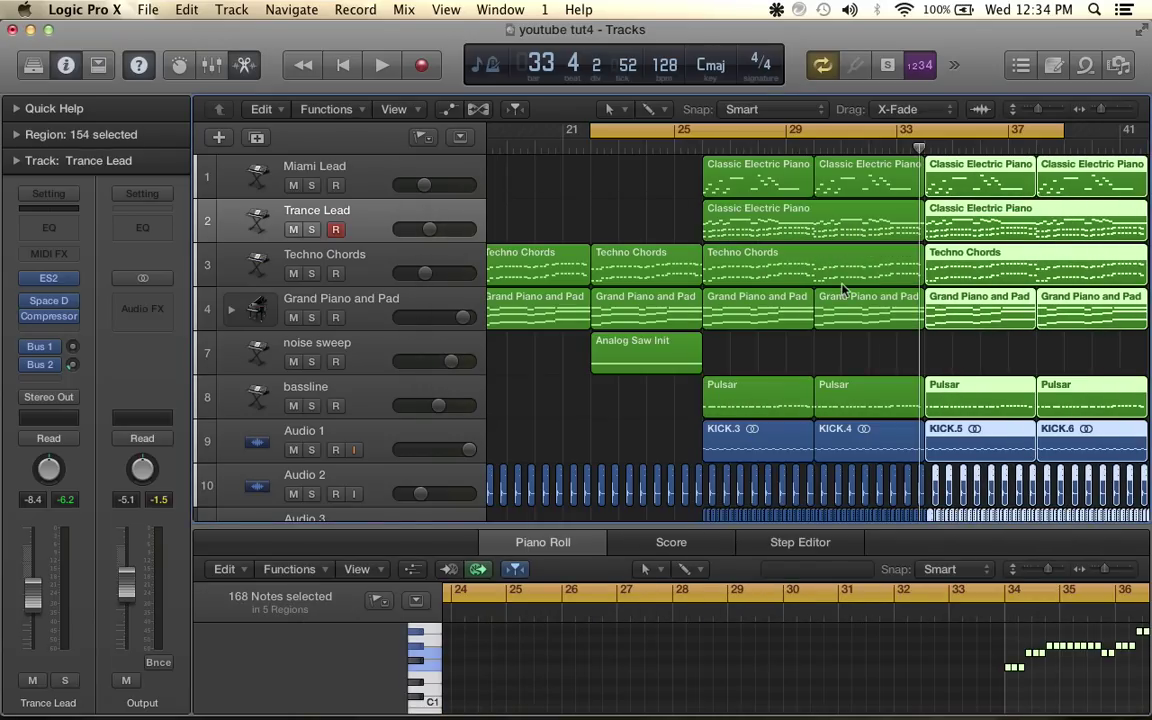
Inspect the seam between the original and repeated regions at bar 34 and move the cycle range to bars 26 to 43
scroll(898, 277, up, 5)
scroll(964, 265, up, 5)
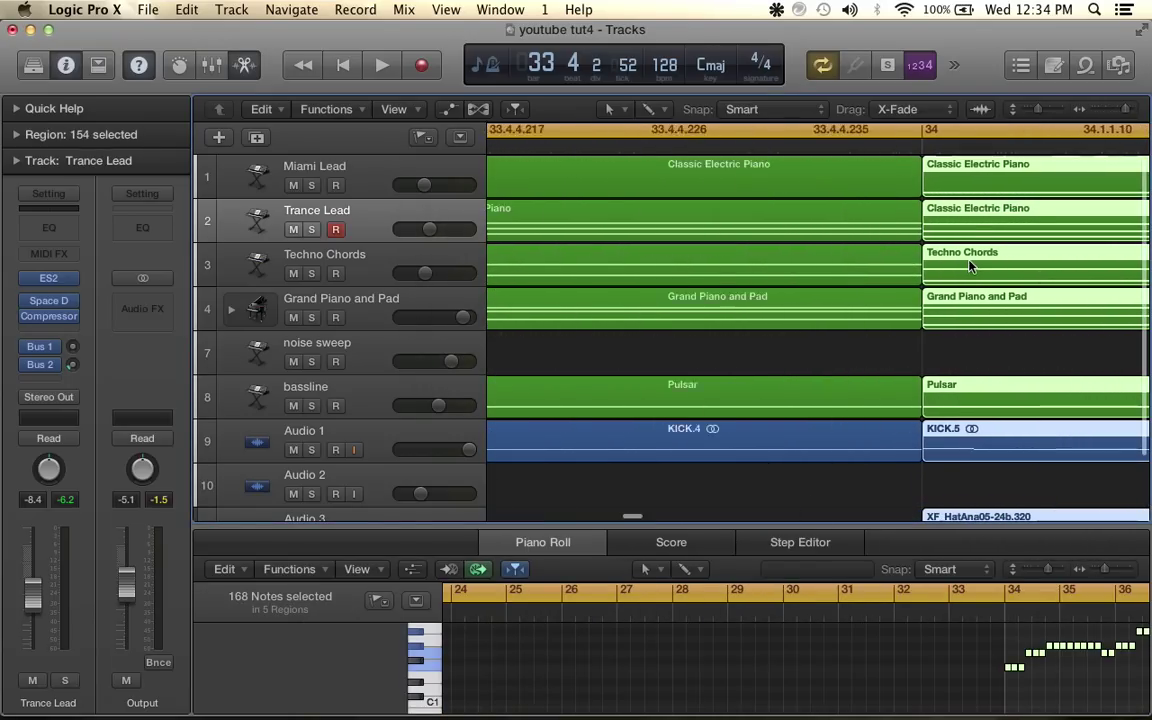
scroll(968, 266, down, 10)
scroll(968, 266, down, 5)
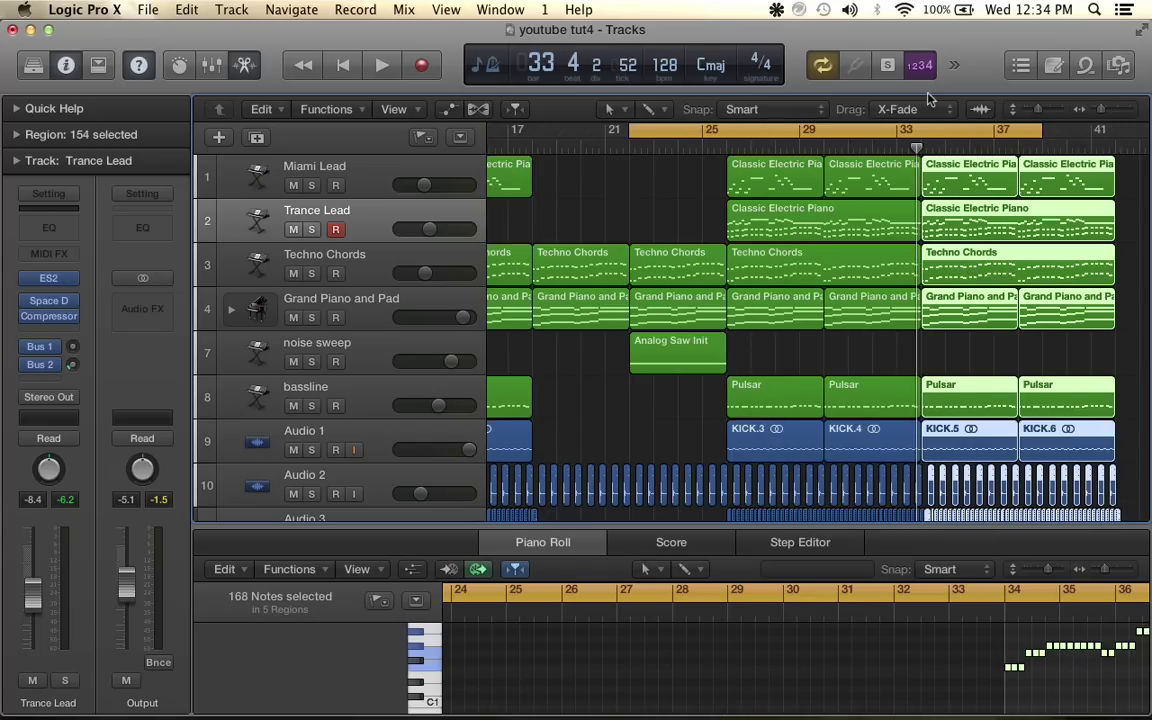
scroll(836, 163, down, 3)
drag(821, 132, 917, 133)
Select both Trance Lead regions and raise the track's volume to -4.6 dB while playing the section
drag(563, 211, 886, 213)
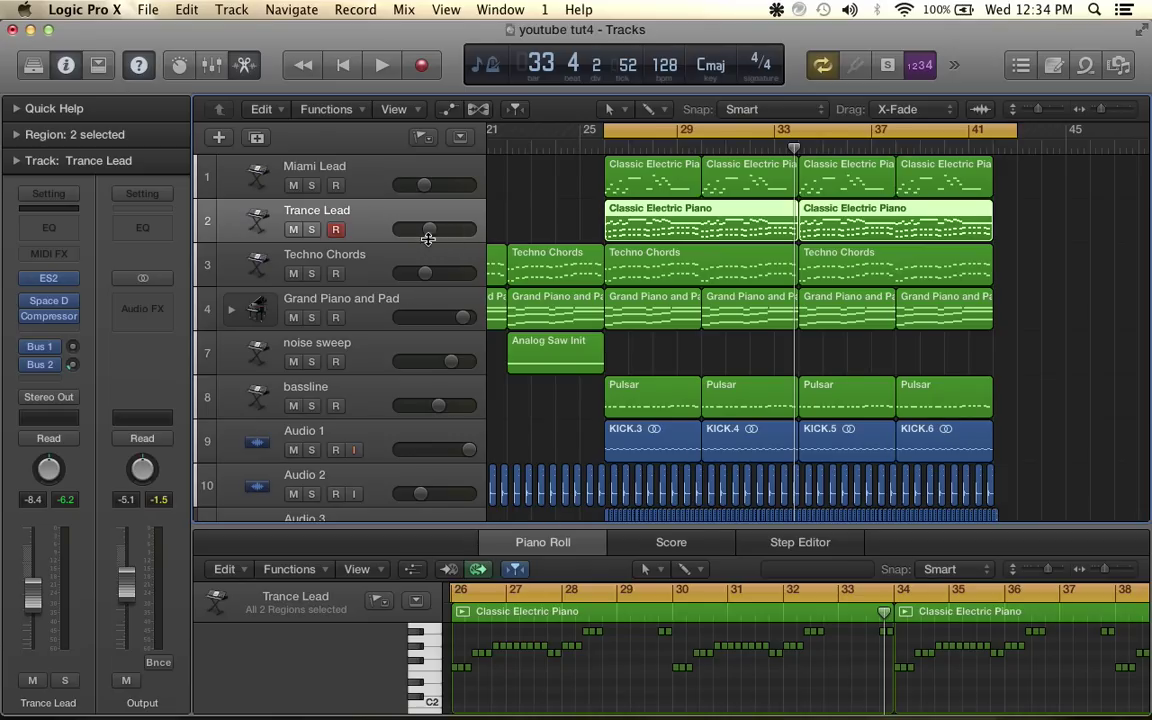
key(space)
drag(427, 233, 440, 230)
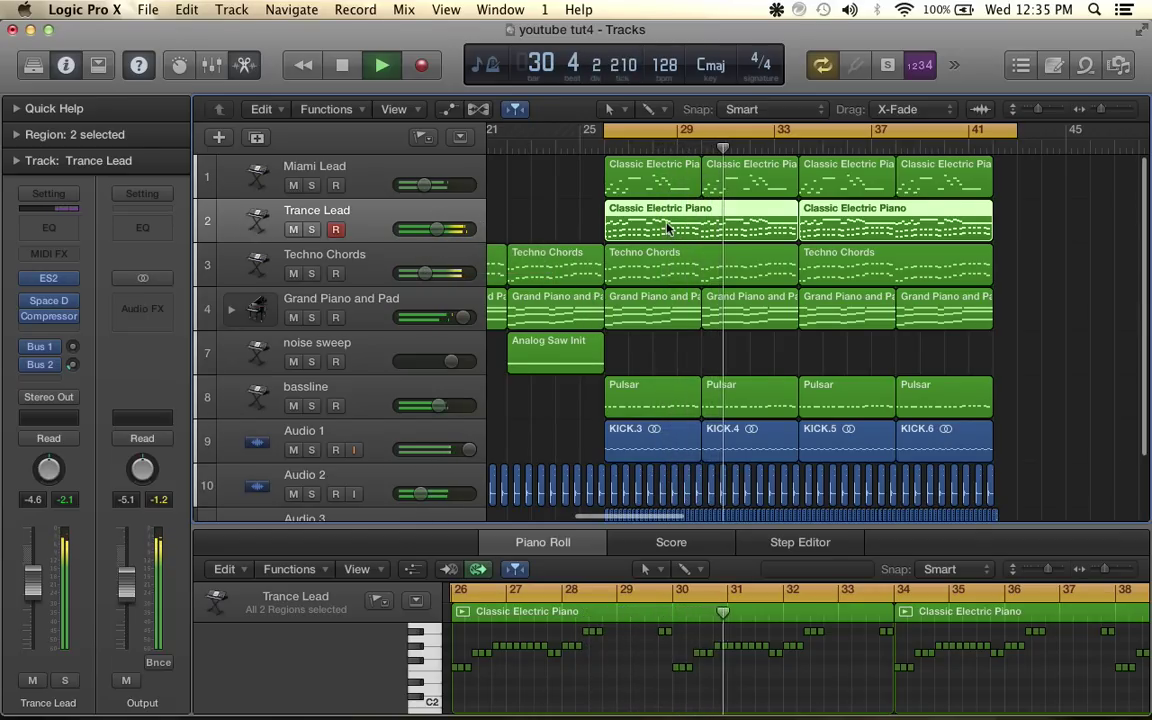
key(super+Left)
scroll(740, 300, down, 2)
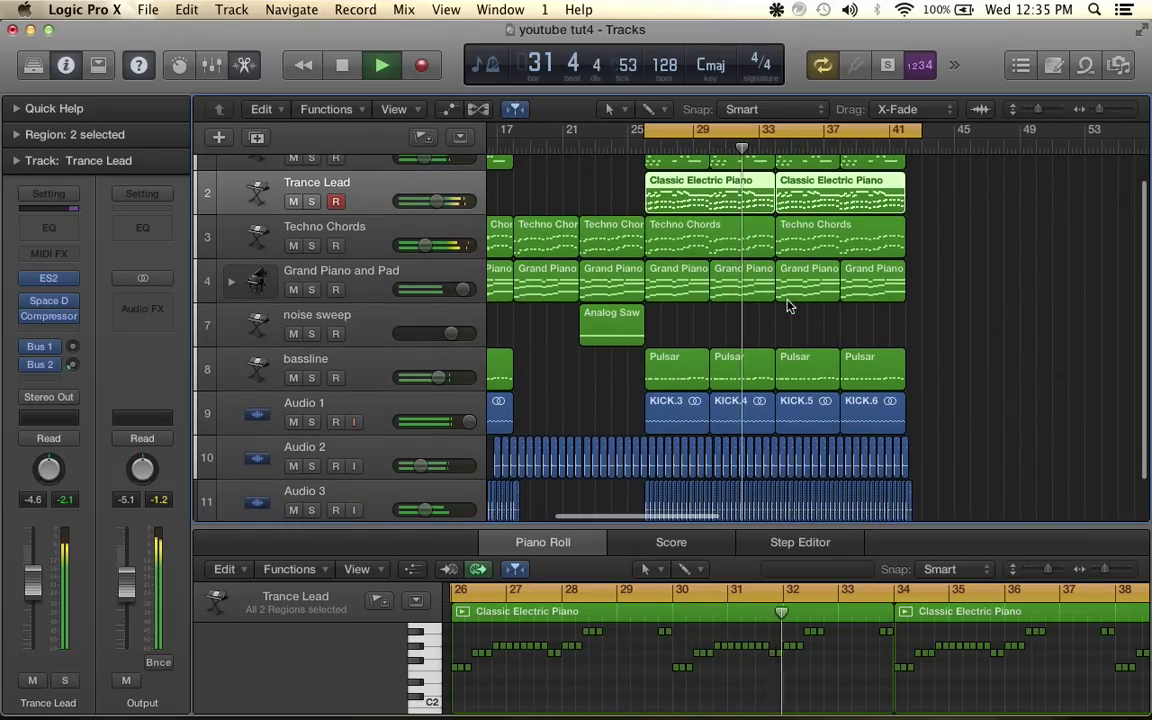
key(space)
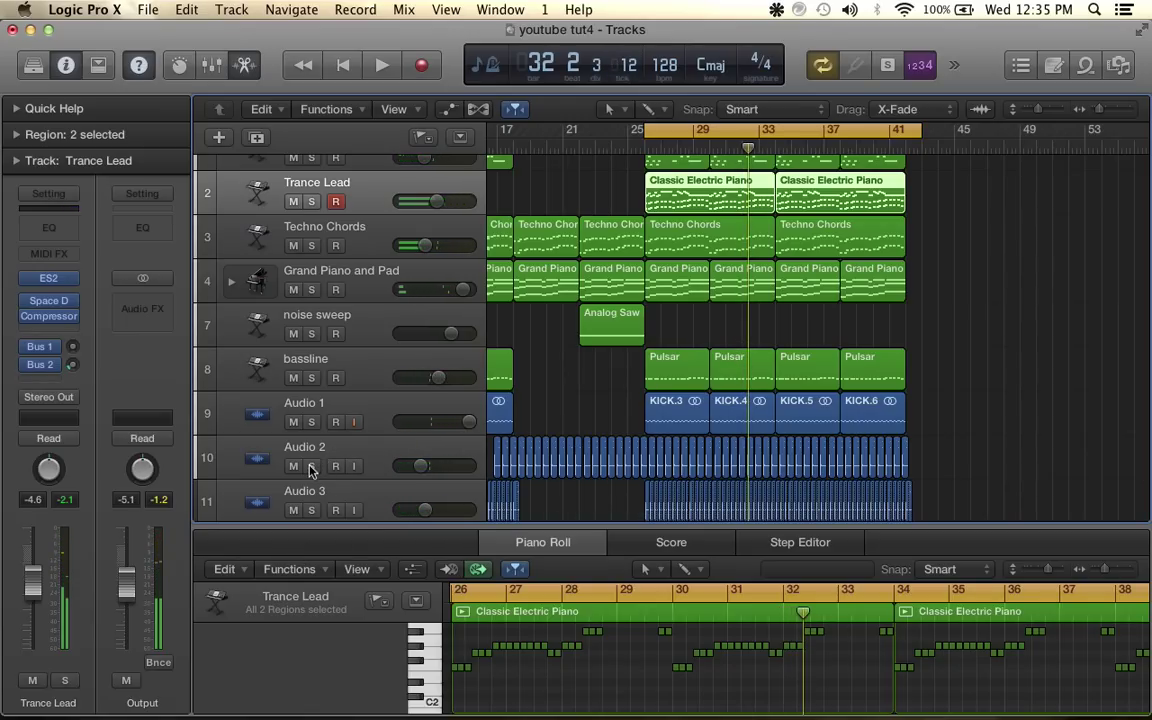
Solo Audio 2 for a brief audition and insert a stereo Space Designer reverb on its channel
click(311, 466)
key(space)
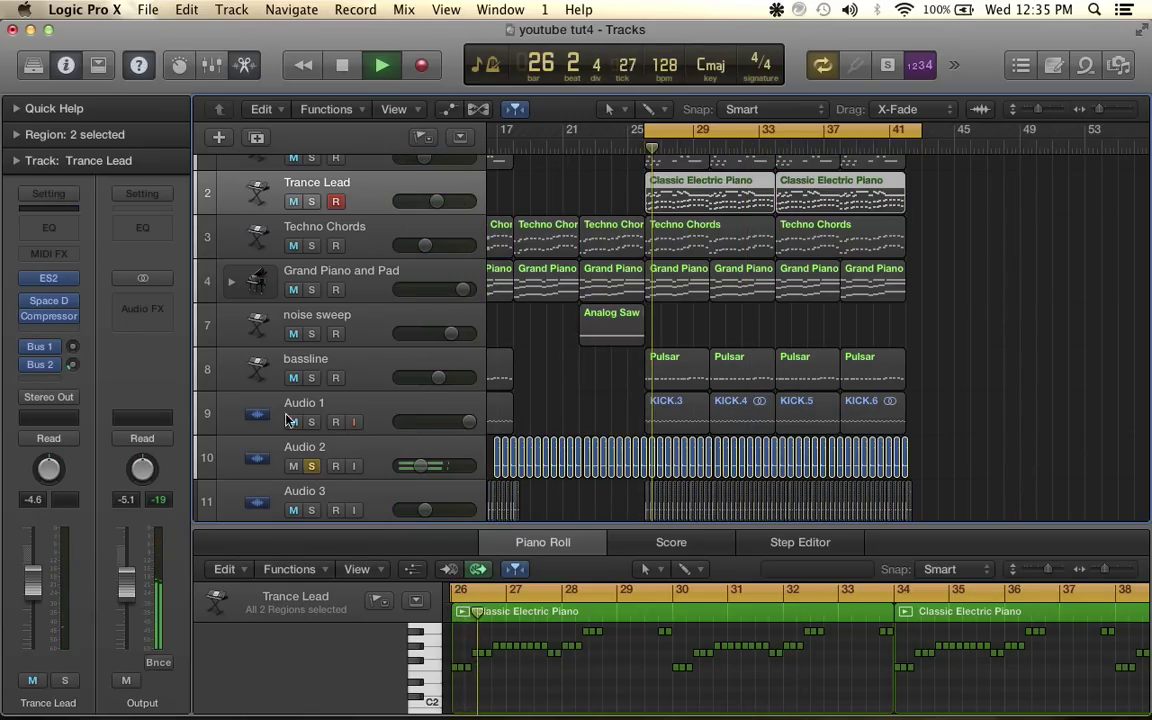
key(space)
click(279, 452)
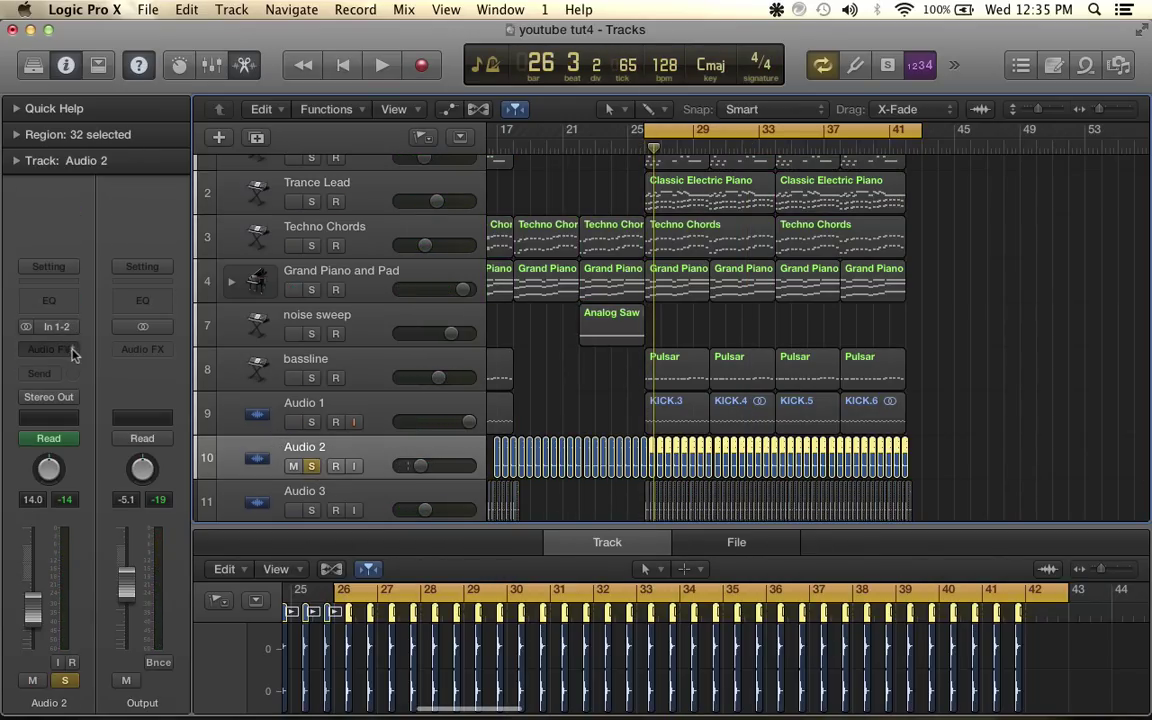
click(75, 348)
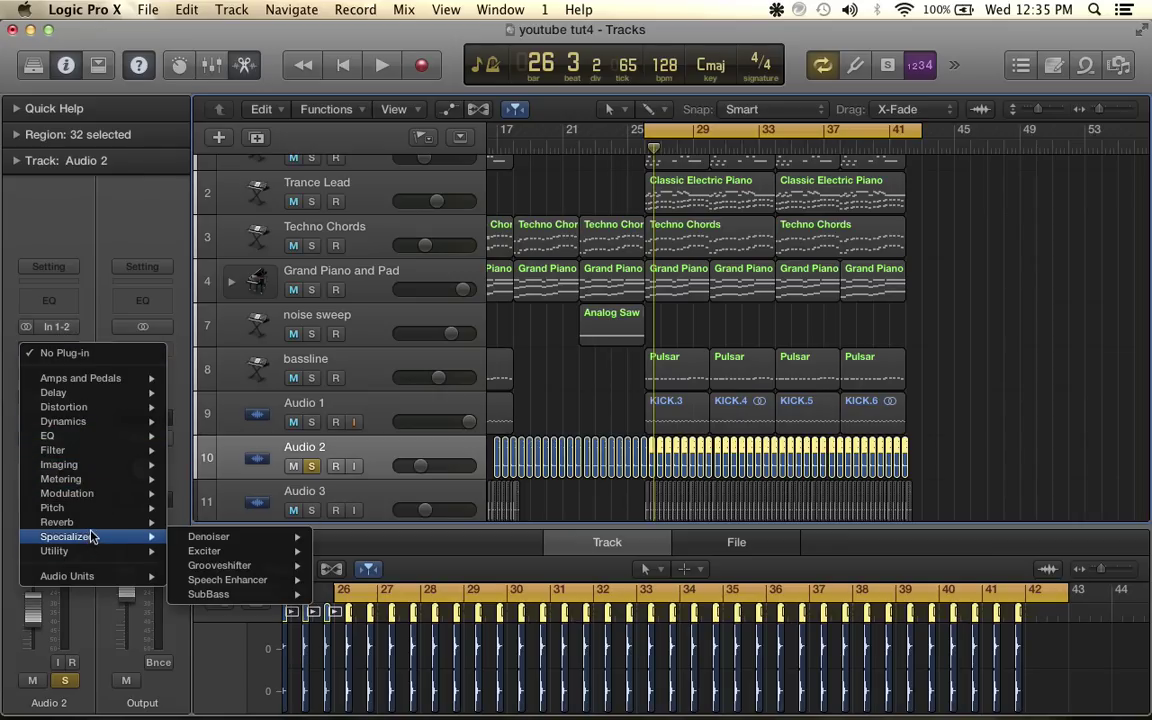
mouse_move(90, 527)
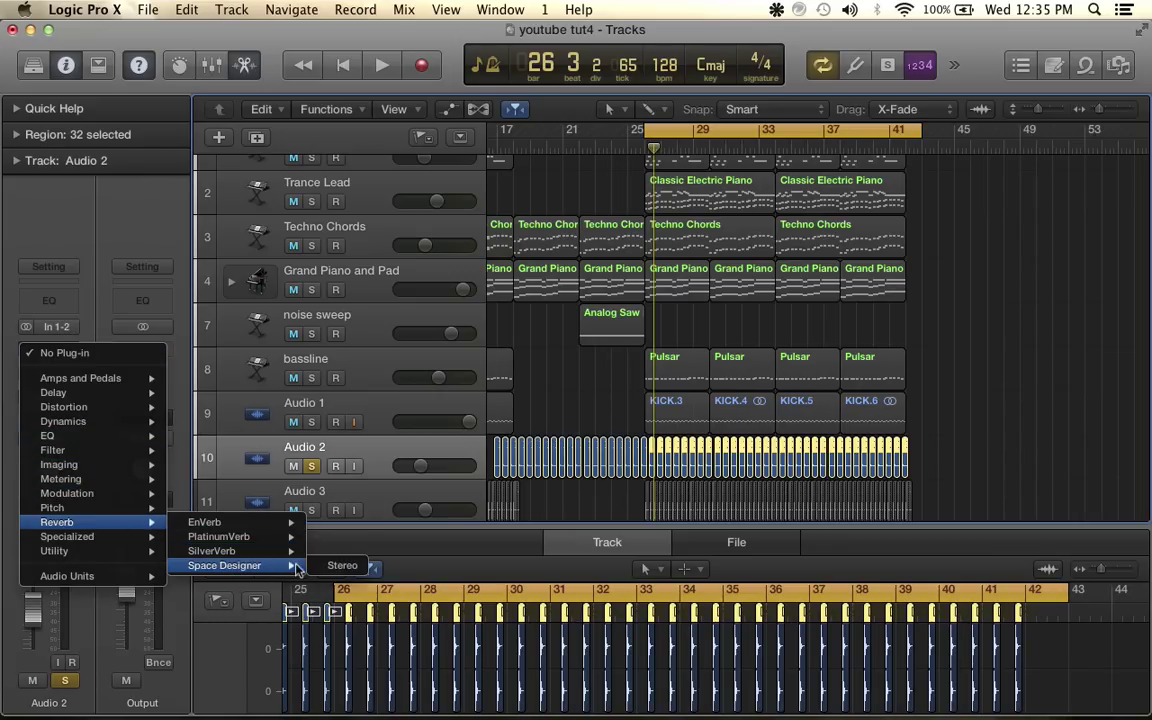
click(345, 566)
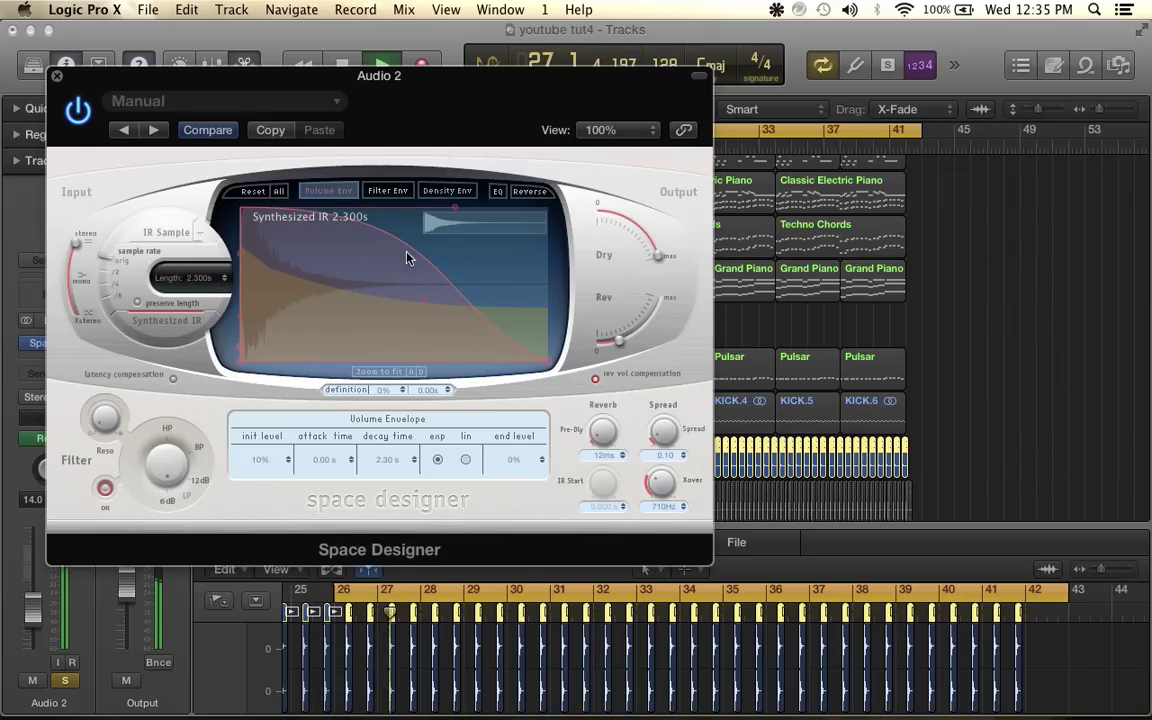
In Space Designer, bow the volume envelope's decay outward, raise the reverb output slightly and shorten the impulse response to 0.800 s
drag(424, 305, 551, 117)
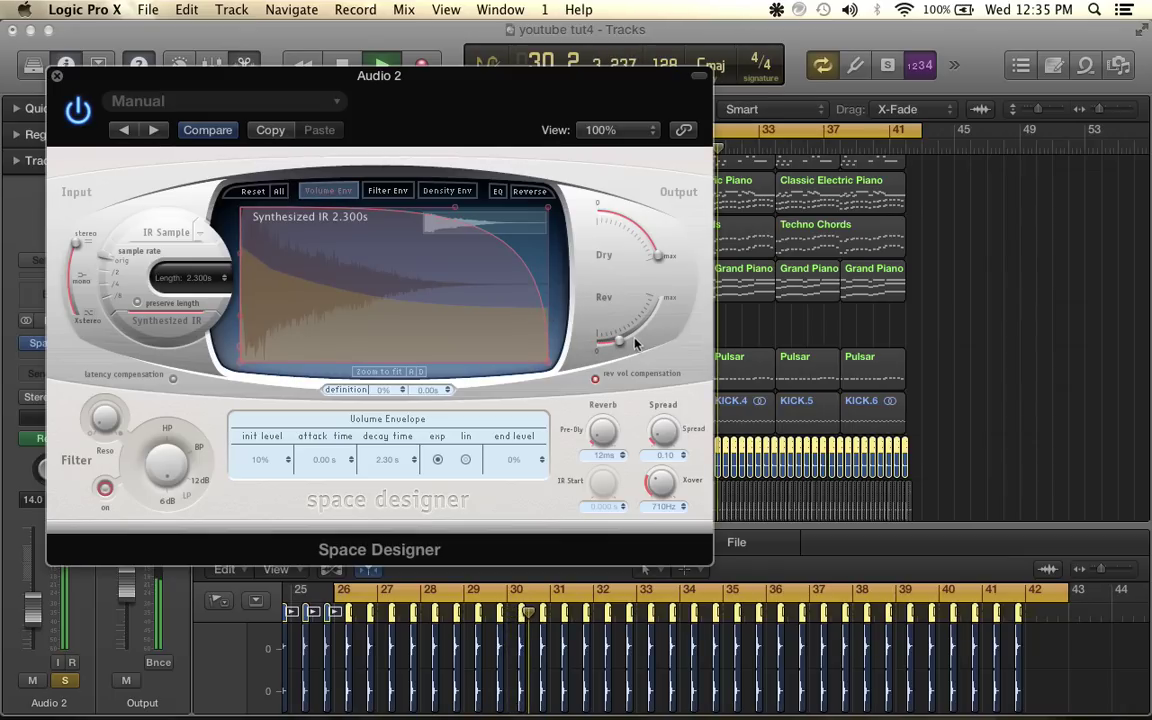
drag(634, 343, 628, 342)
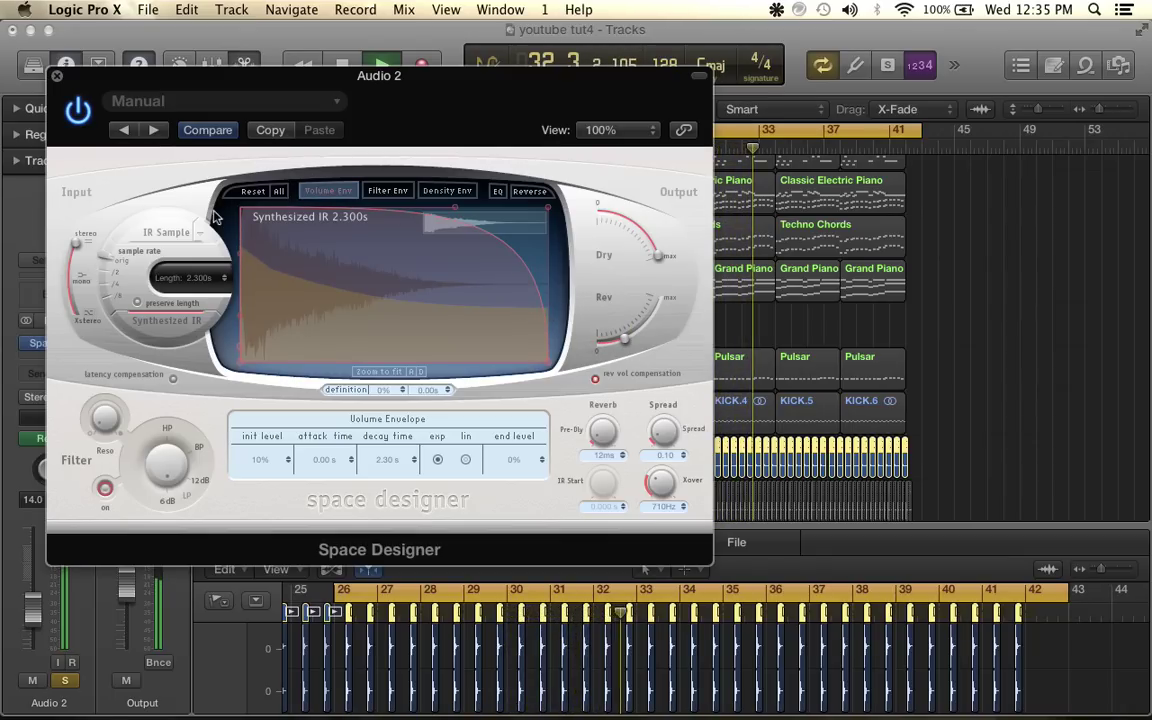
mouse_move(211, 280)
mouse_down()
mouse_move(210, 305)
mouse_move(207, 296)
mouse_up()
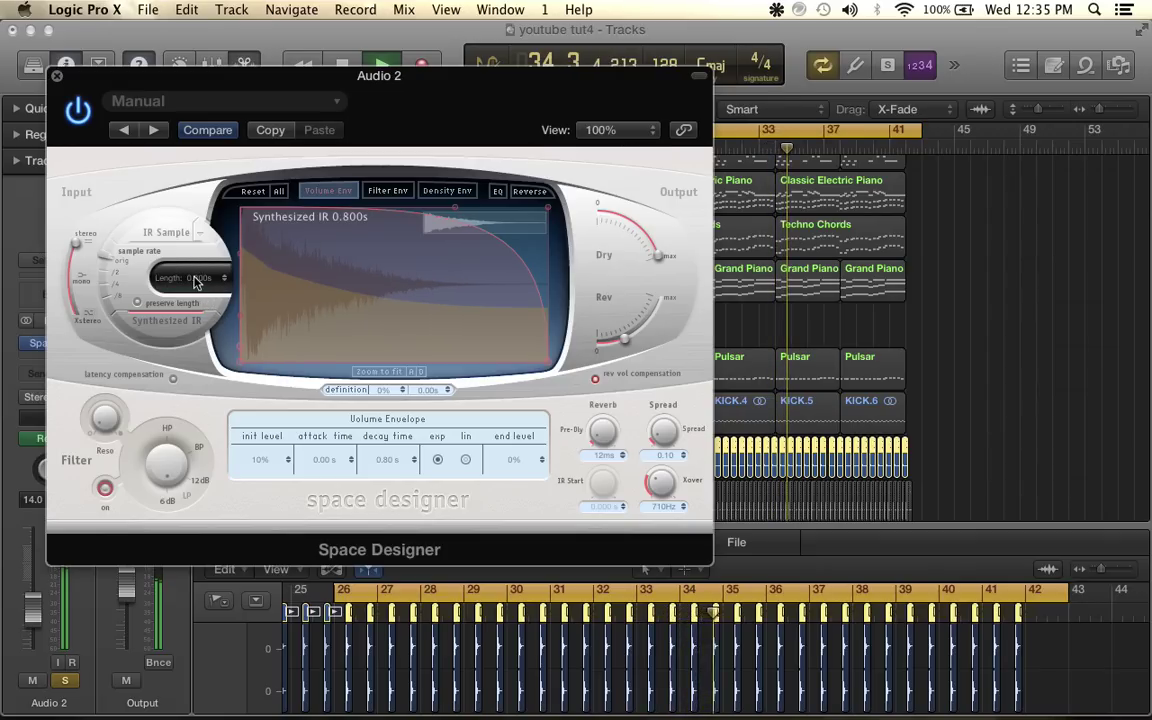
click(57, 78)
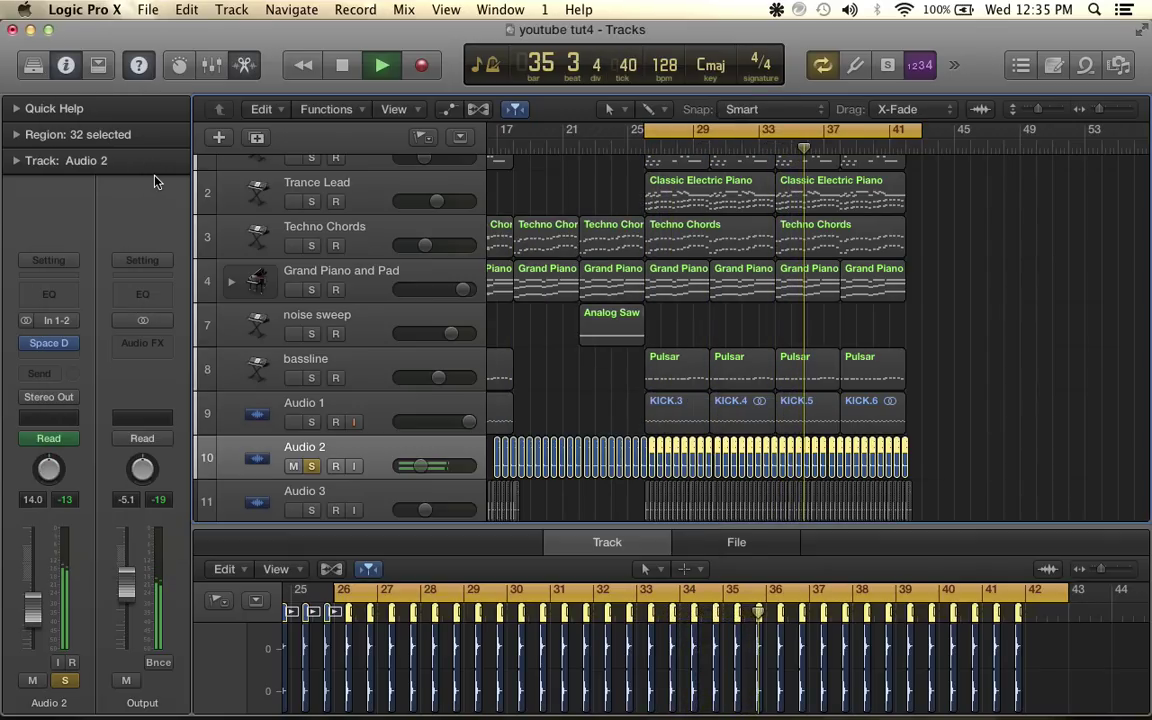
Unsolo Audio 2 and play the full mix from bar 26 until about bar 30
click(312, 467)
key(space)
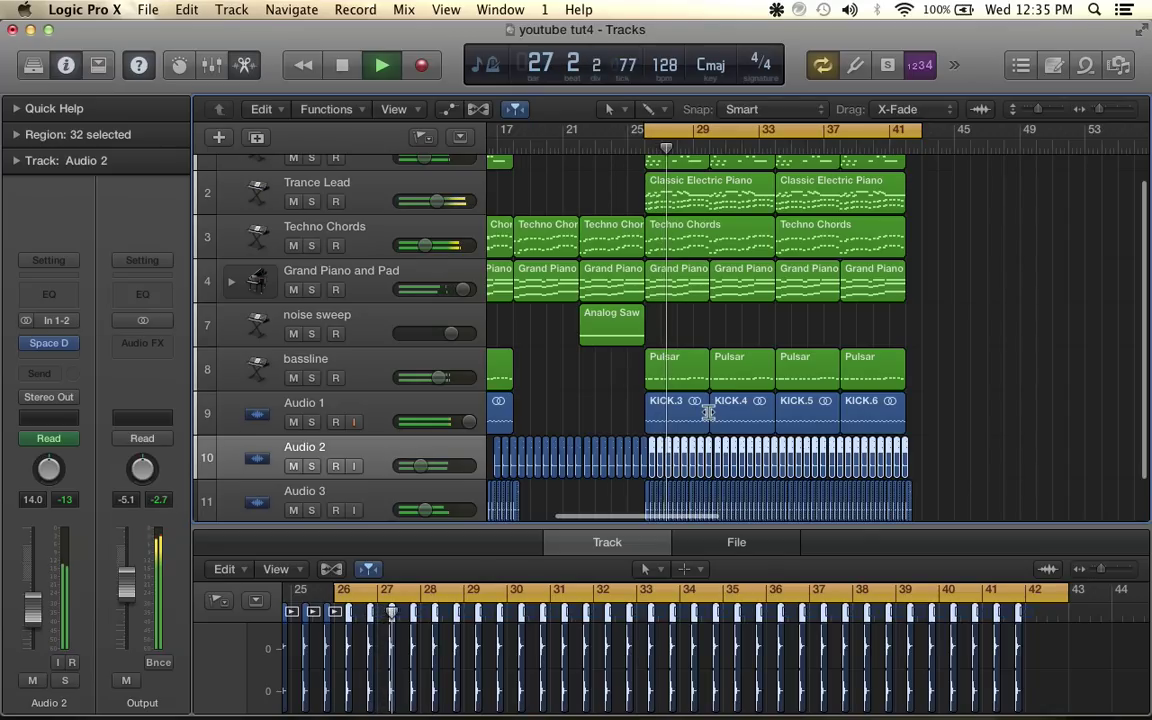
scroll(708, 412, down, 1)
scroll(700, 385, up, 2)
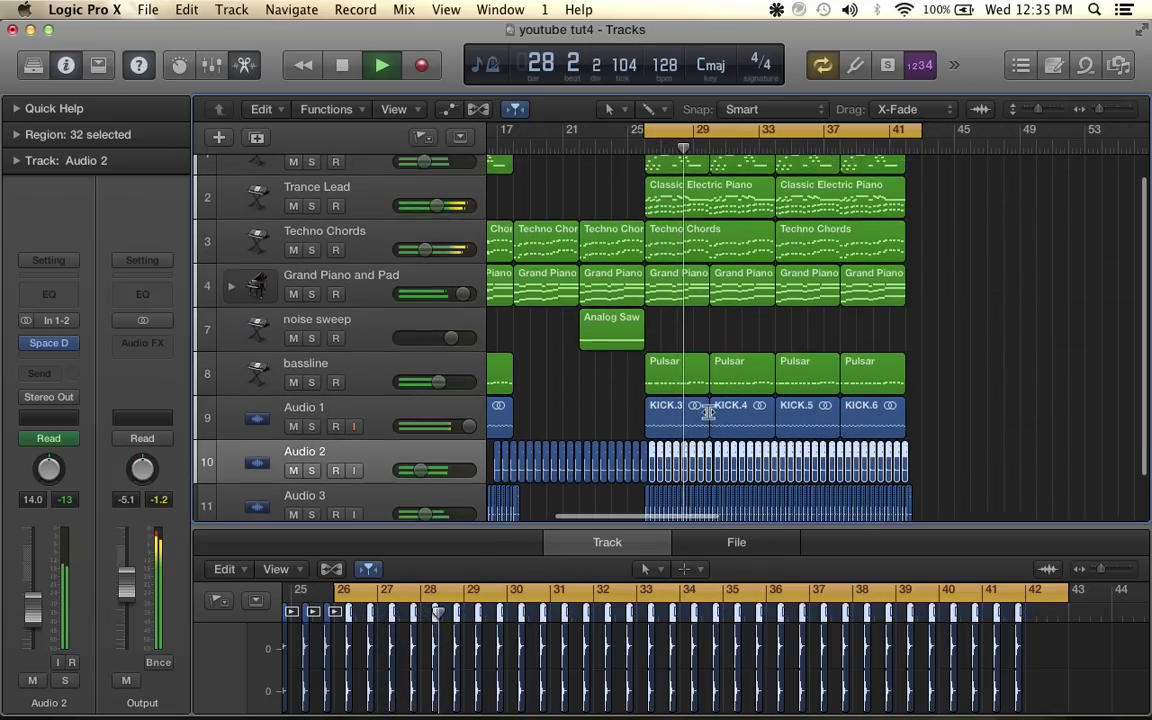
scroll(617, 347, down, 3)
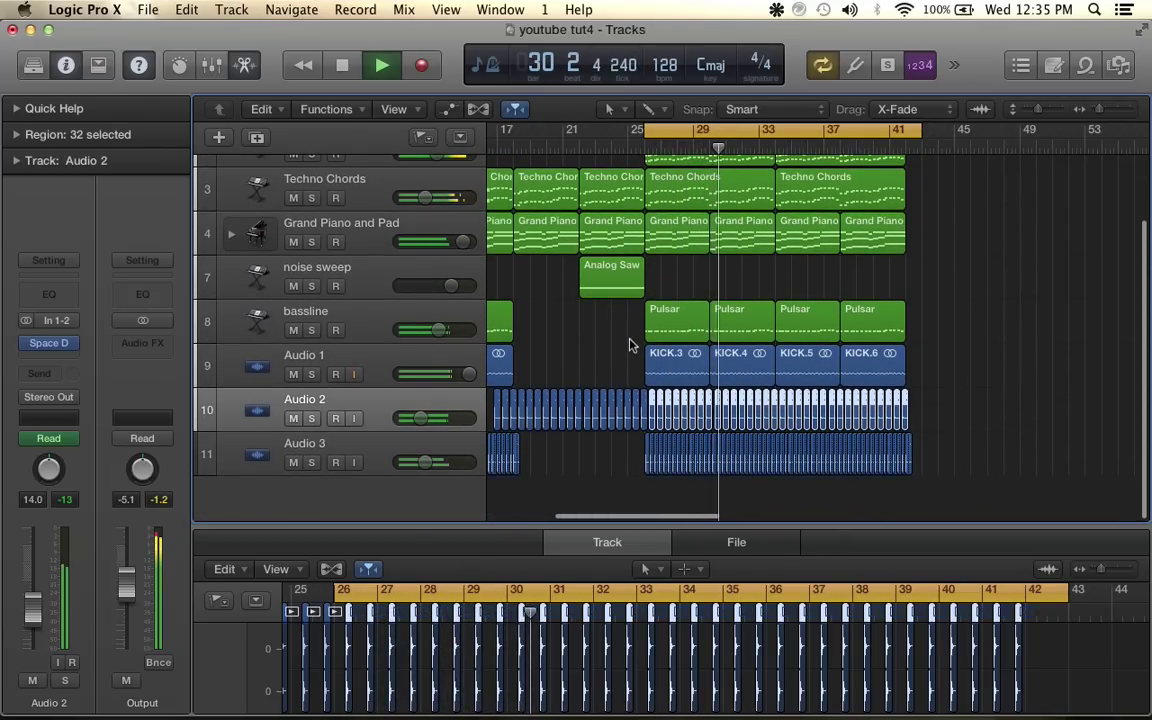
scroll(630, 344, up, 2)
key(space)
Turn off the cycle range and play the whole arrangement from bar 1
click(686, 134)
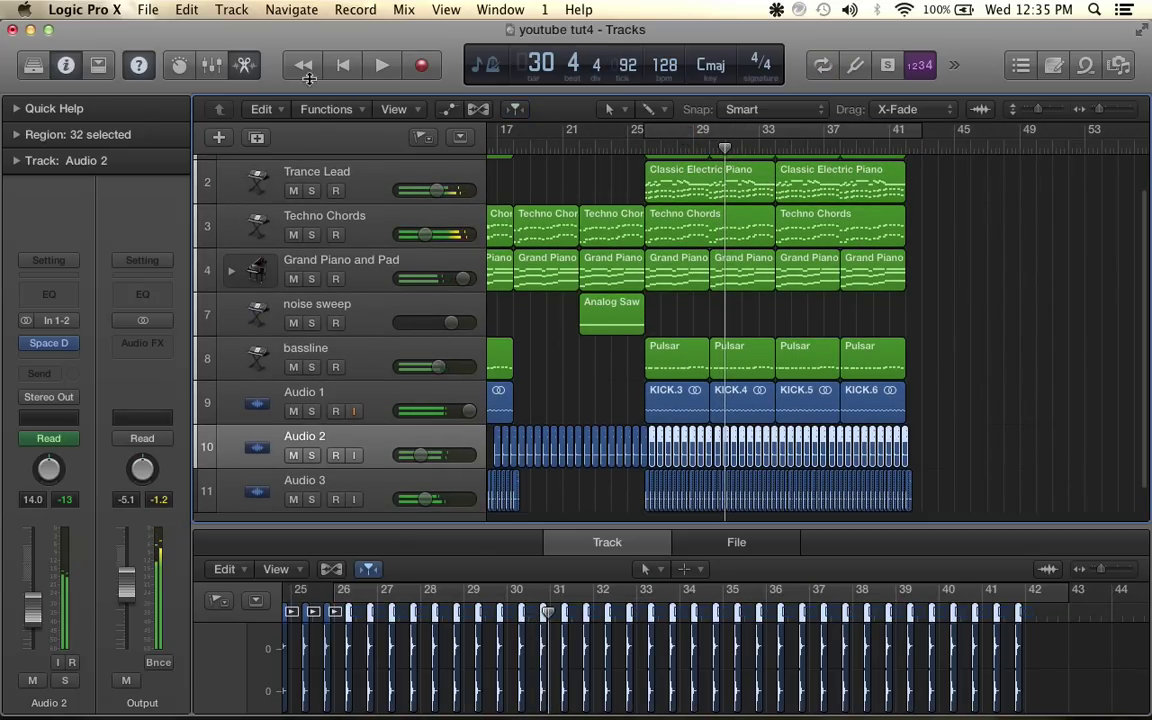
scroll(776, 450, down, 2)
scroll(765, 420, left, 5)
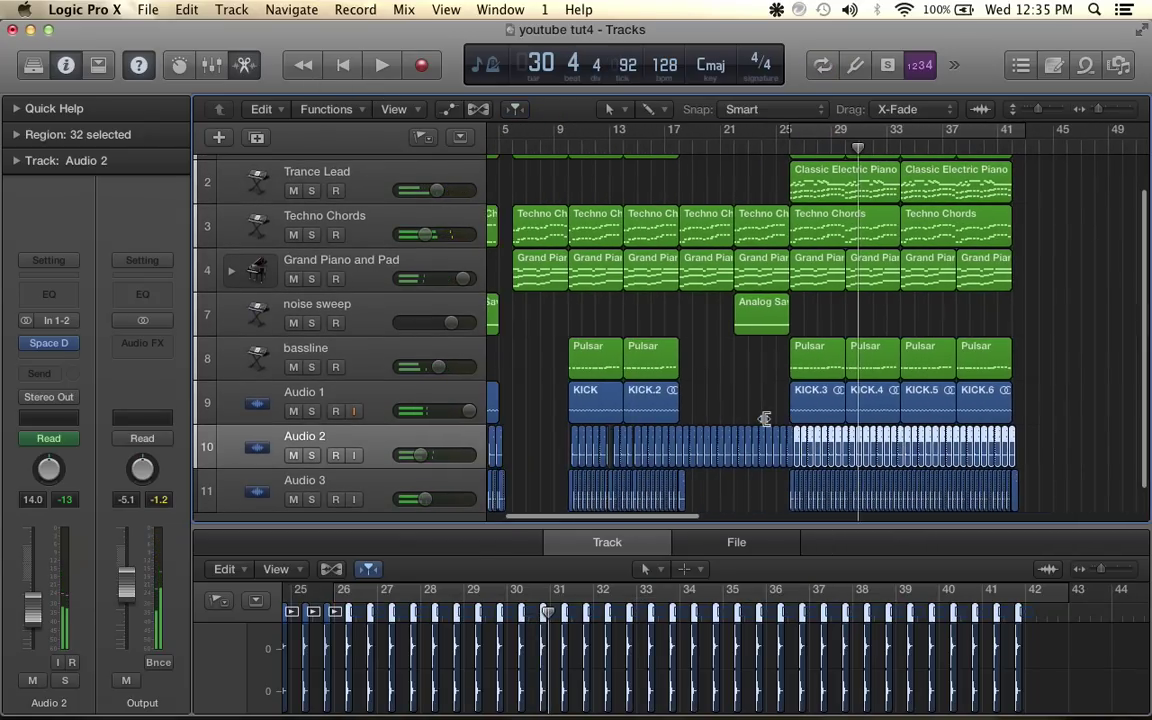
scroll(752, 412, down, 5)
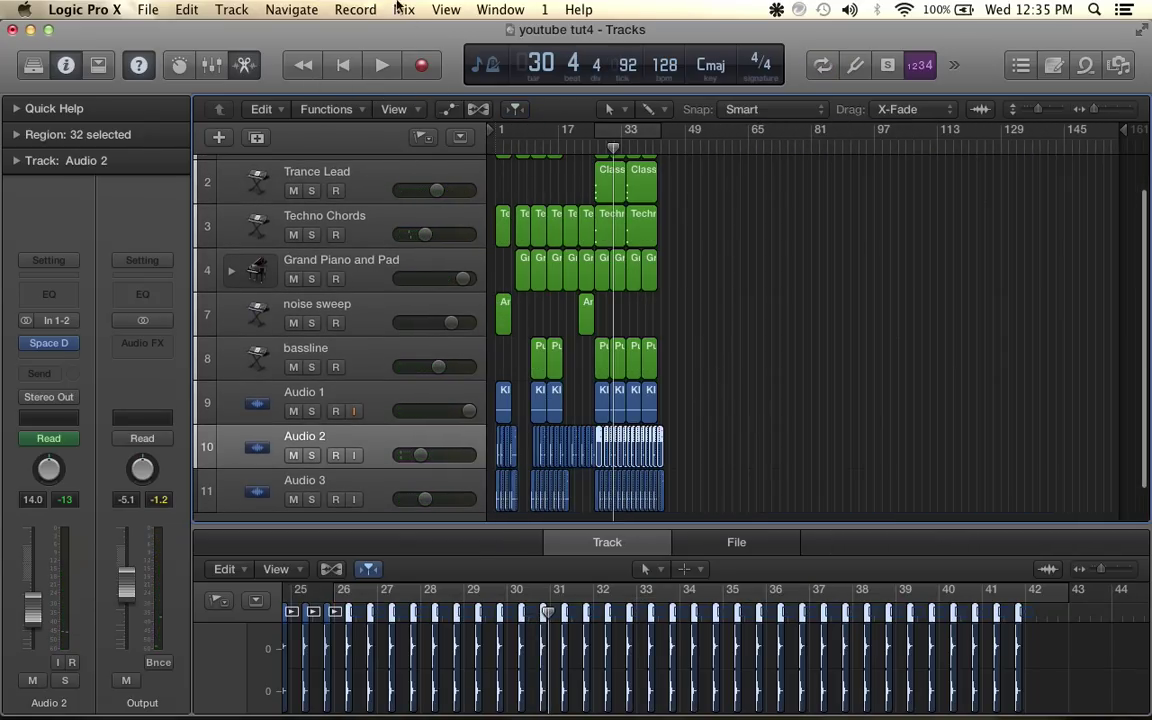
click(344, 68)
key(space)
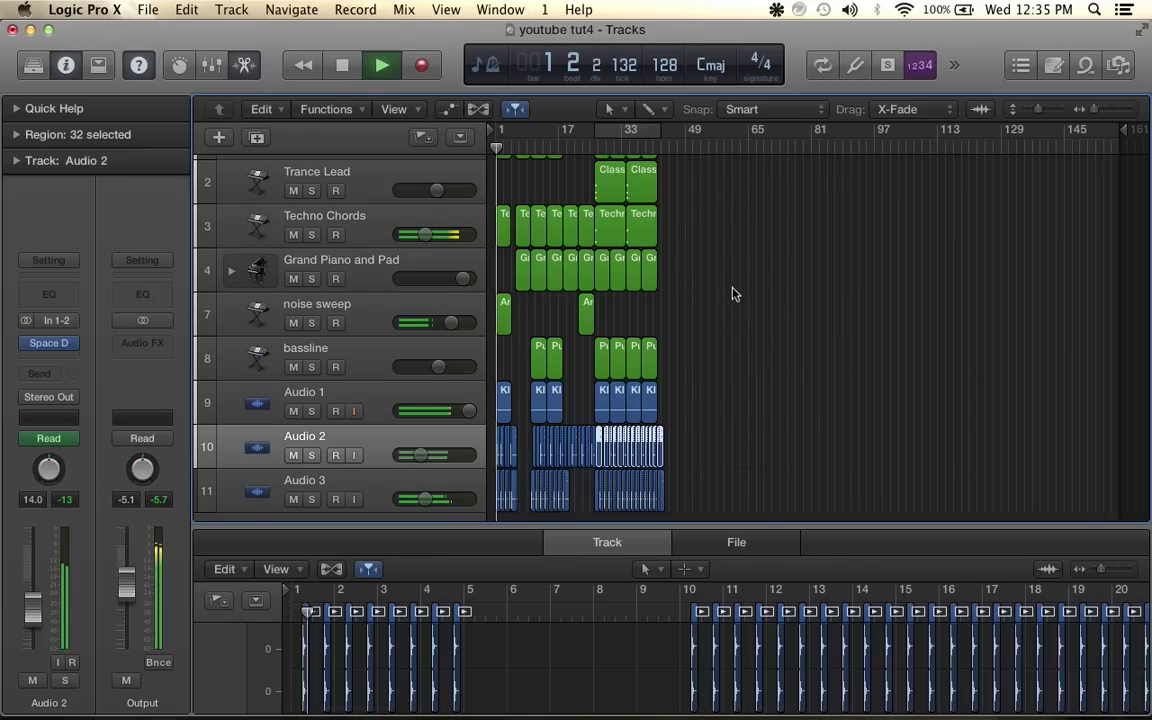
Reduce the track height to the minimum so that all tracks fit in the arrangement view
scroll(924, 290, up, 8)
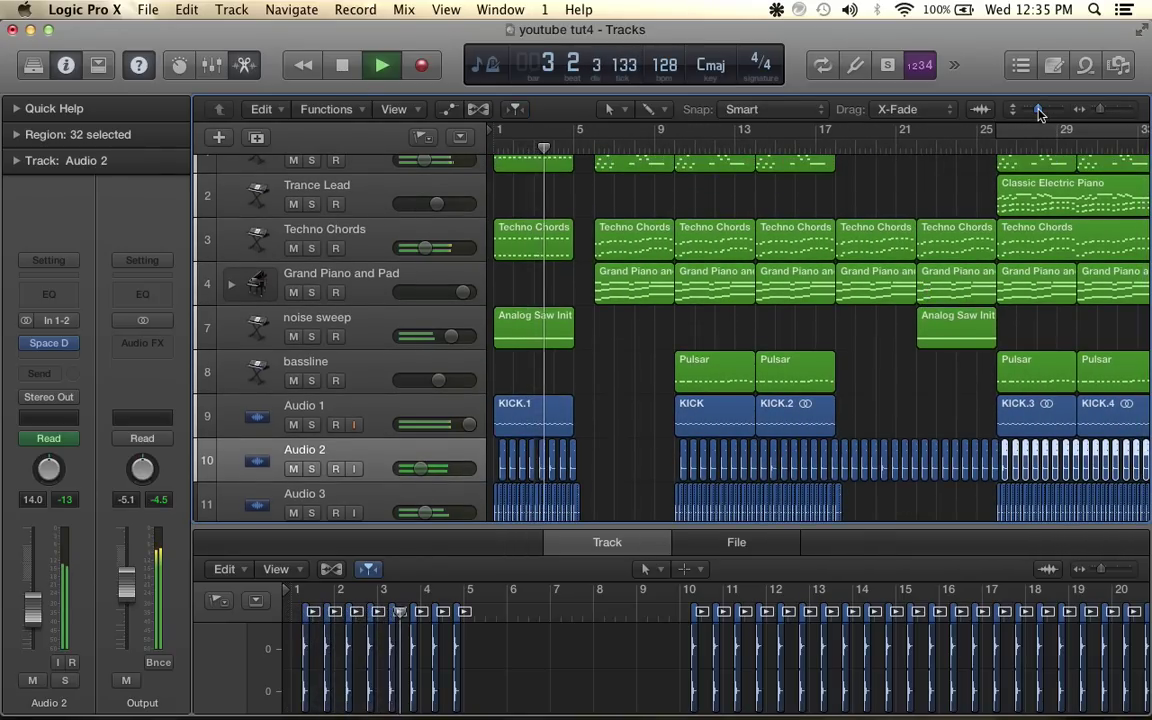
drag(1039, 111, 1022, 112)
scroll(1013, 195, down, 8)
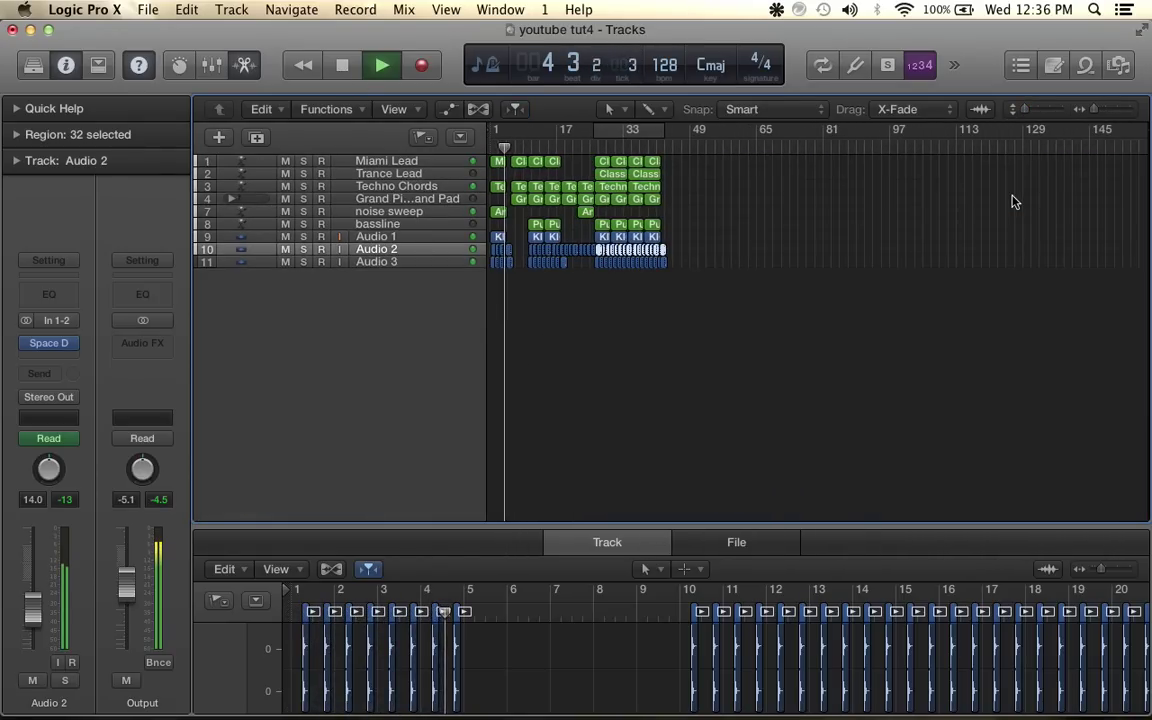
scroll(779, 205, up, 5)
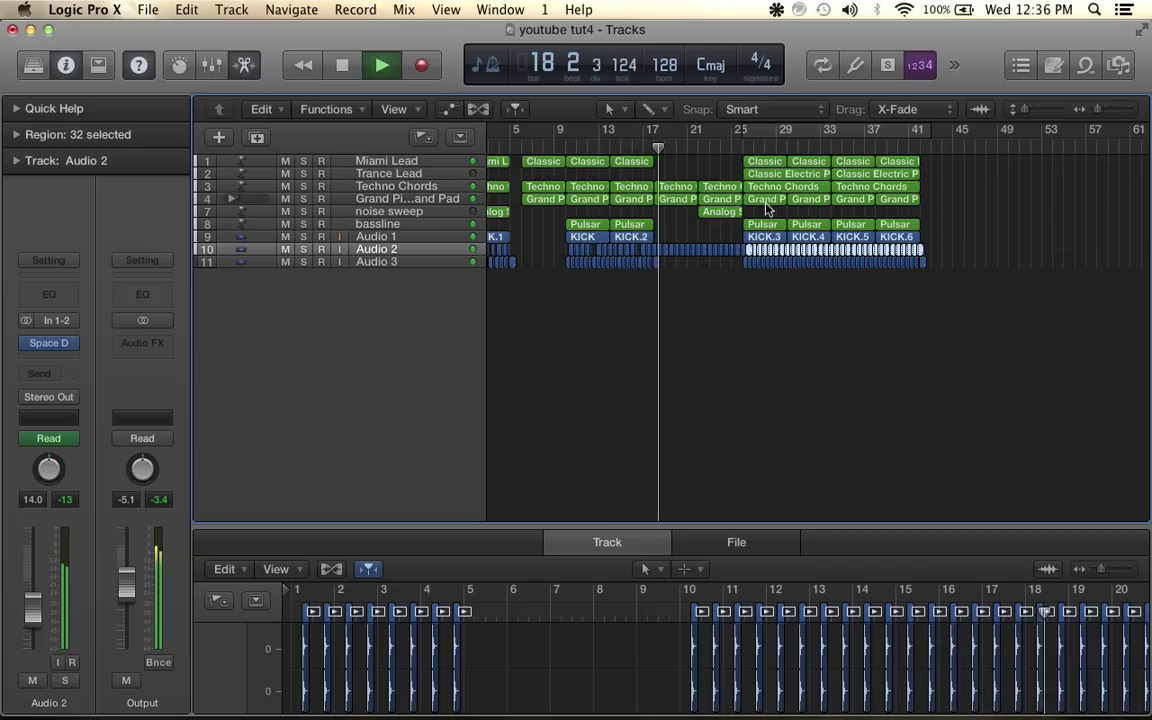
mouse_move(1117, 718)
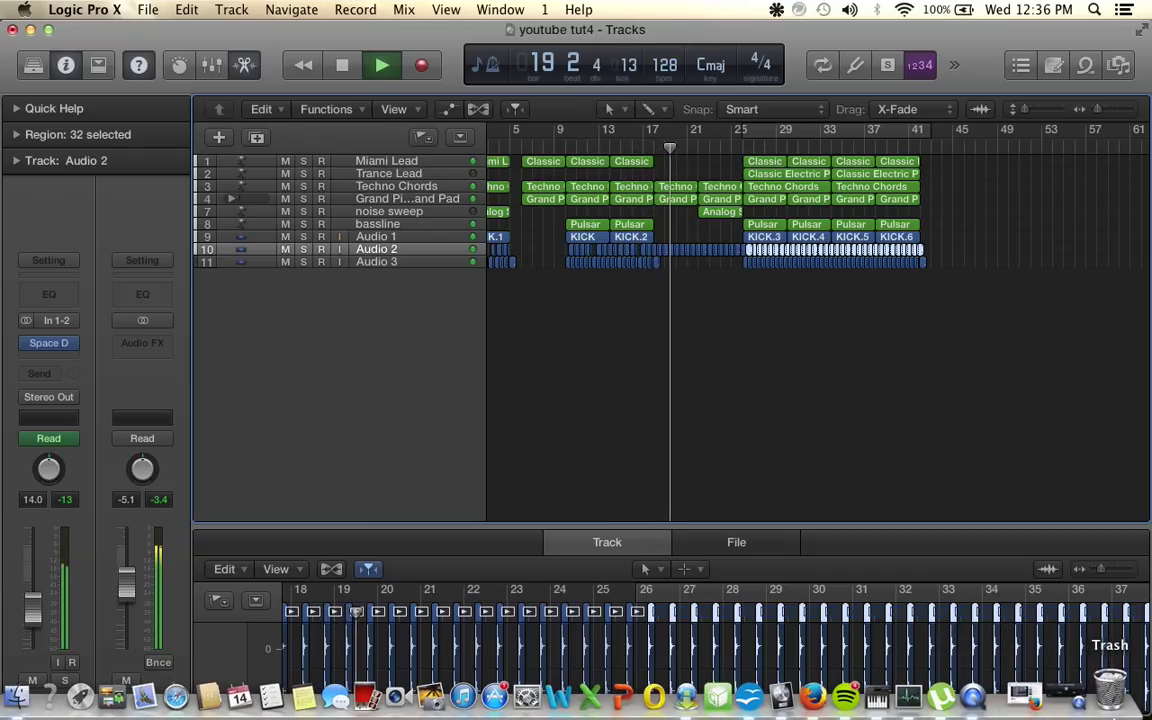
click(1071, 697)
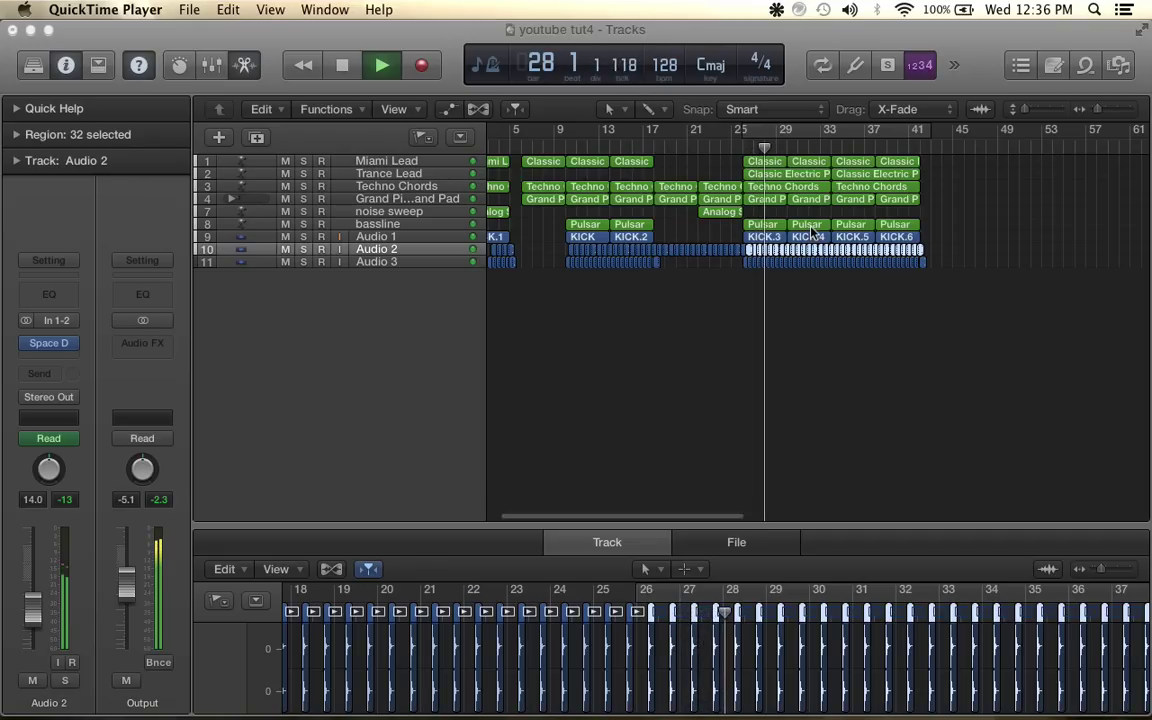
Deselect all regions, play on until about bar 33 and turn the cycle range of bars 26 to 43 back on
click(982, 234)
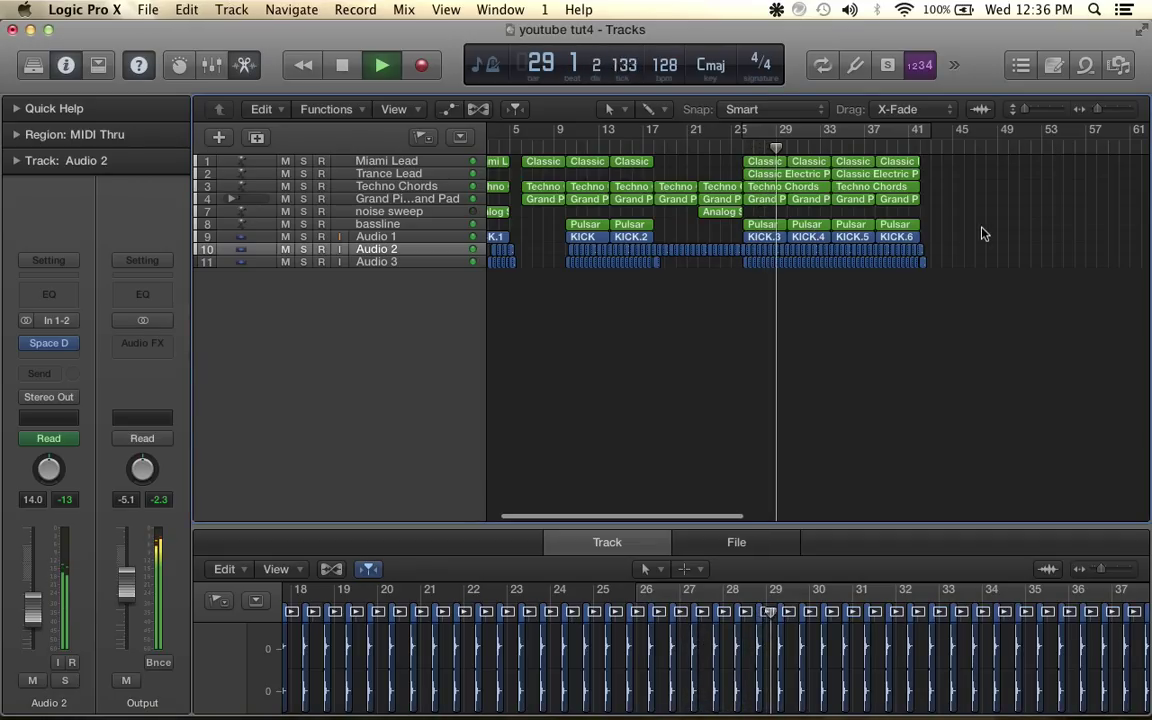
key(super+Right)
key(super+Right)
key(super+Right)
scroll(982, 234, right, 5)
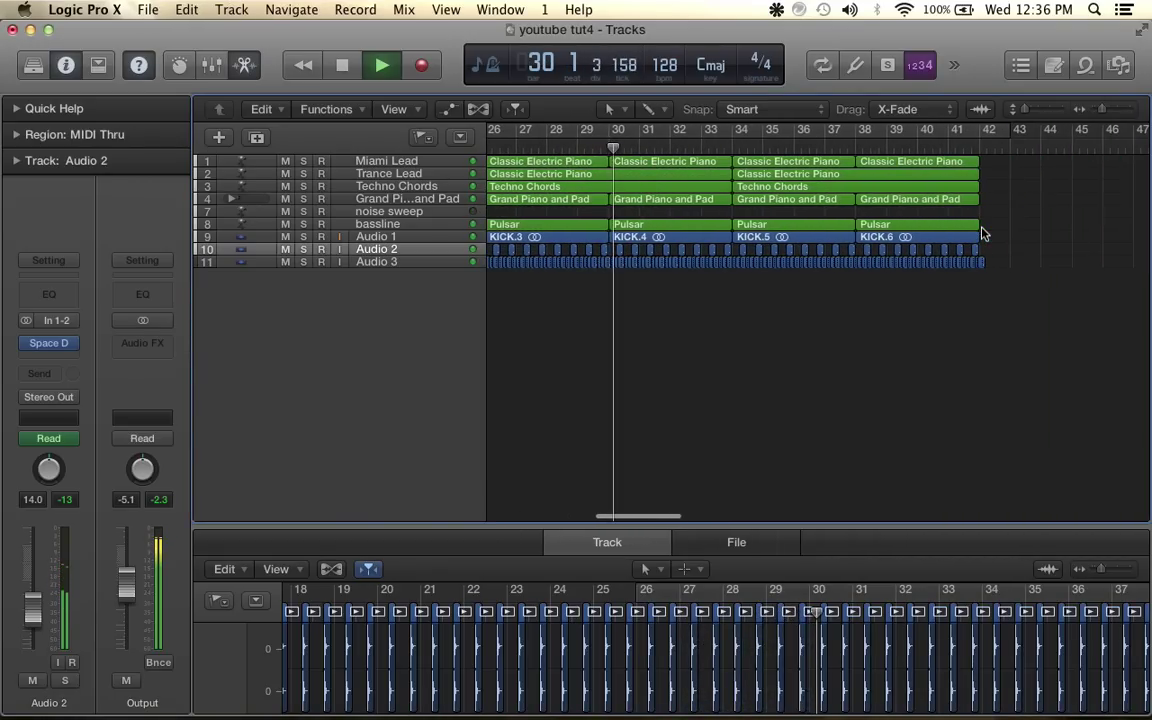
key(super+Left)
key(super+Left)
key(super+Right)
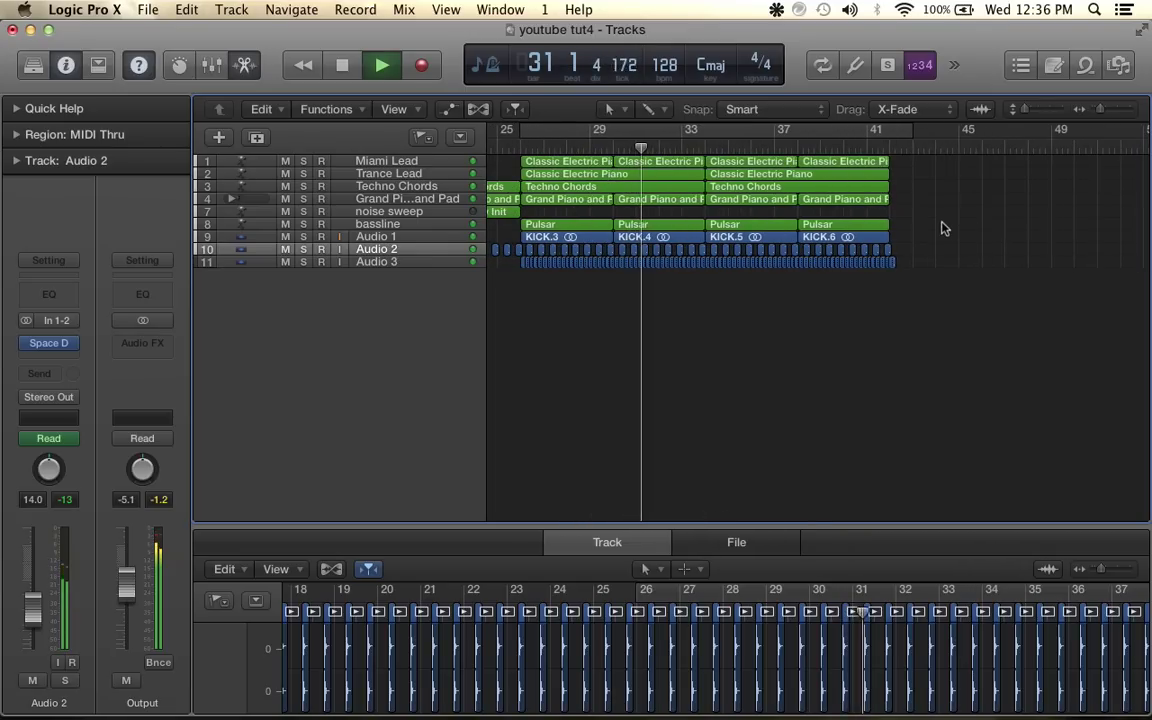
key(space)
click(592, 130)
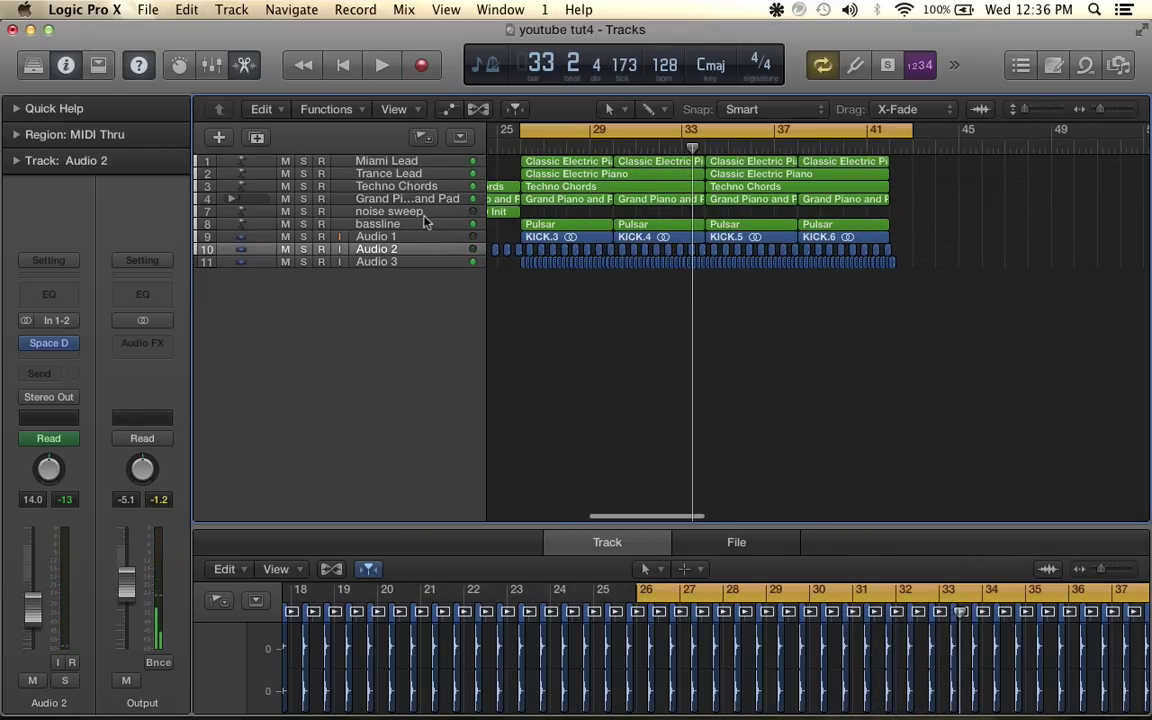
Add a software instrument track below Techno Chords and create an empty region on it from bar 26 to 34
click(397, 187)
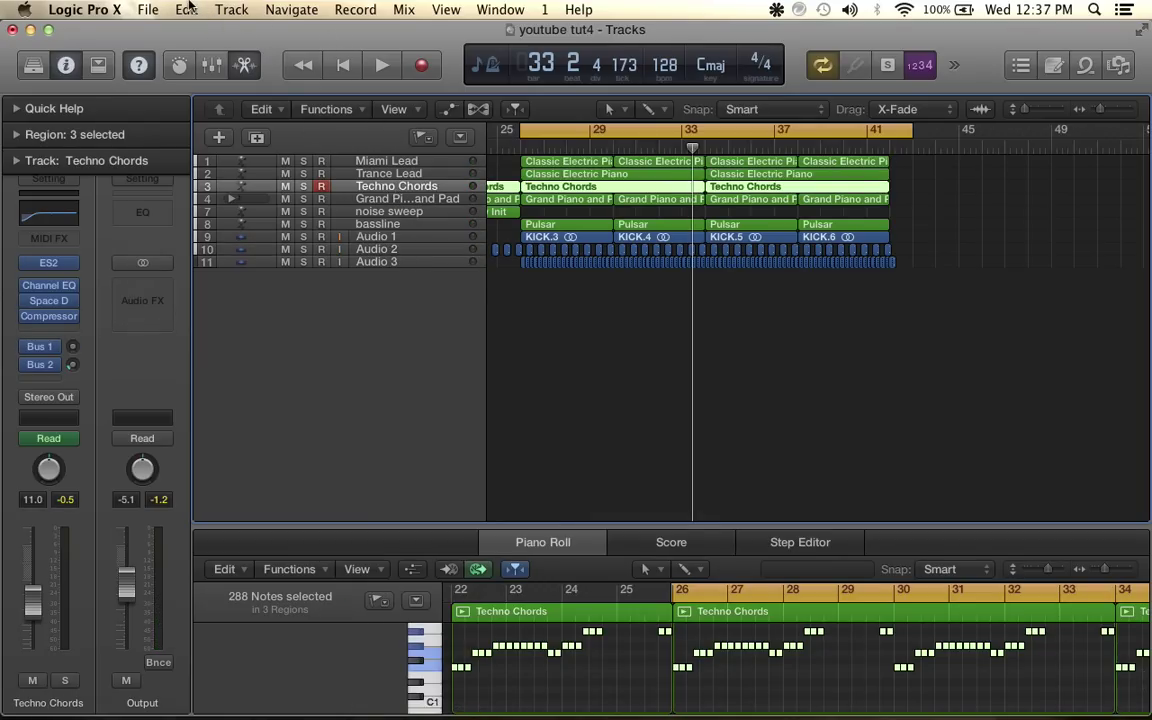
click(231, 9)
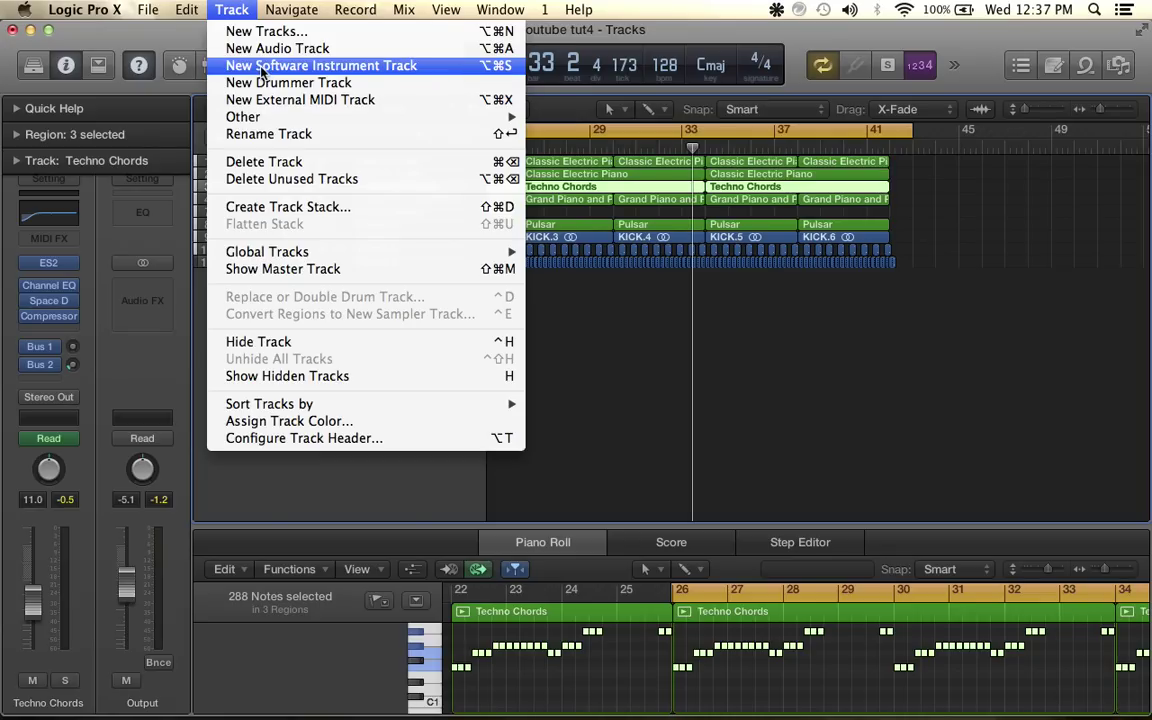
click(262, 66)
double_click(535, 200)
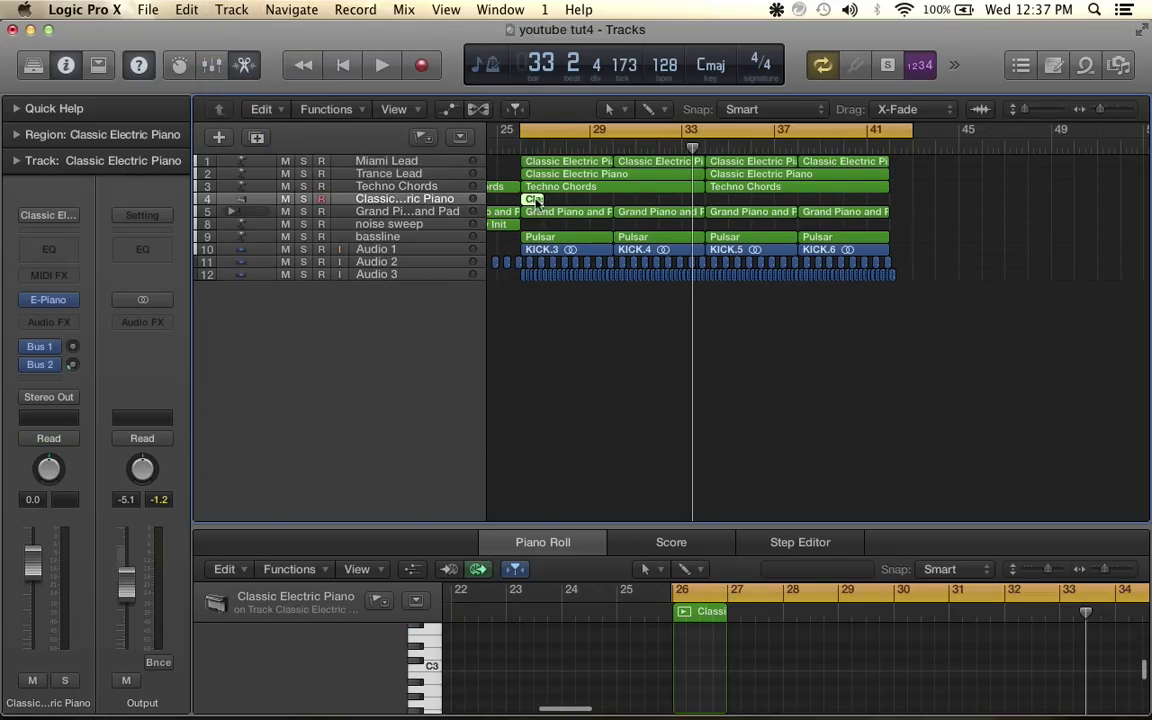
drag(540, 200, 704, 192)
Compare the note patterns of the Techno Chords and Trance Lead regions starting at bar 26
click(660, 190)
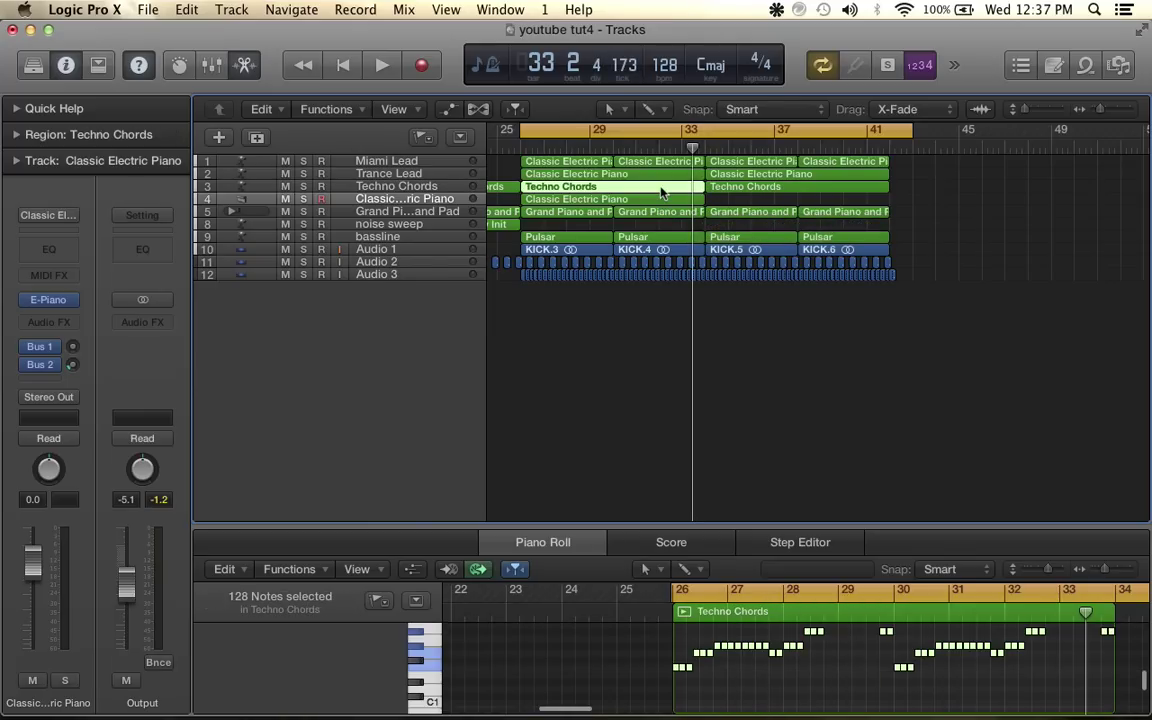
click(665, 176)
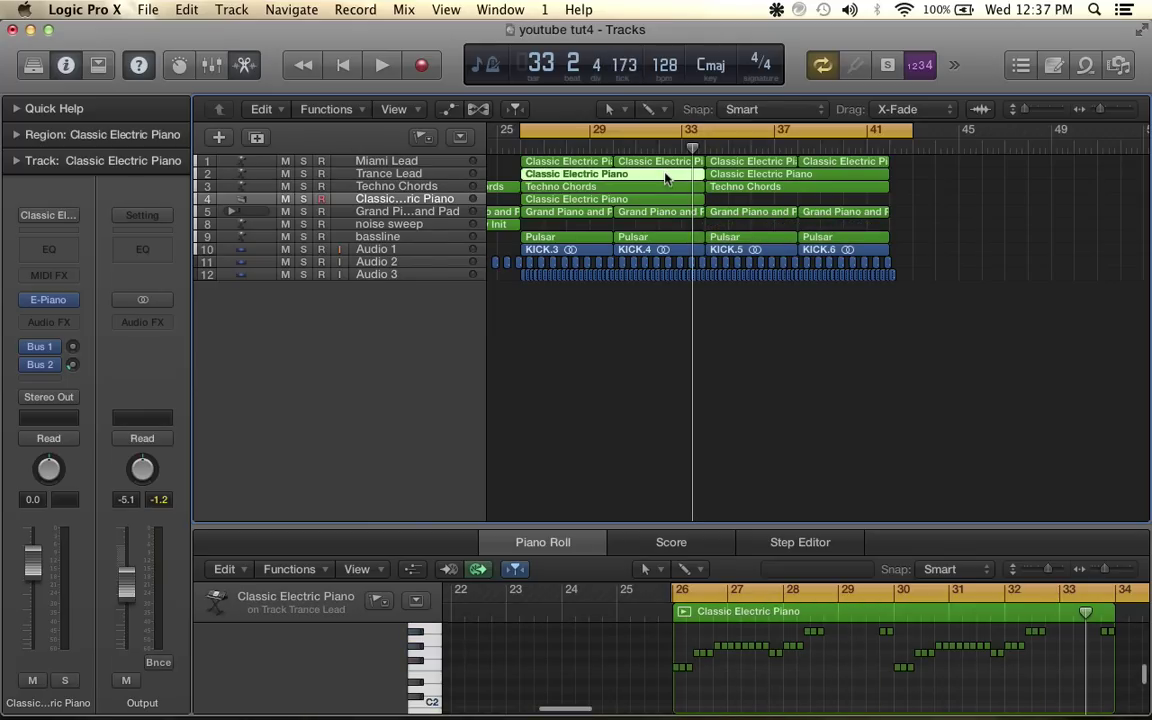
click(587, 200)
click(586, 188)
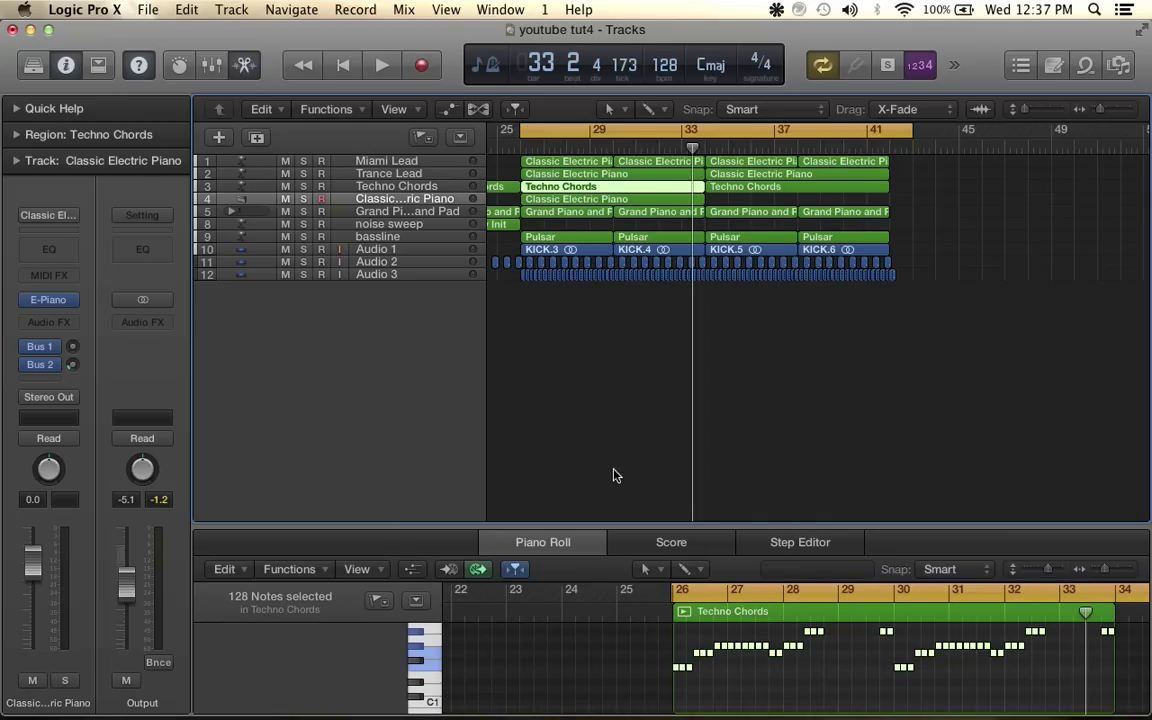
Replace the new track's electric piano with a stereo ES2 synthesizer using the Trance Strings preset from Synth Strings
click(568, 200)
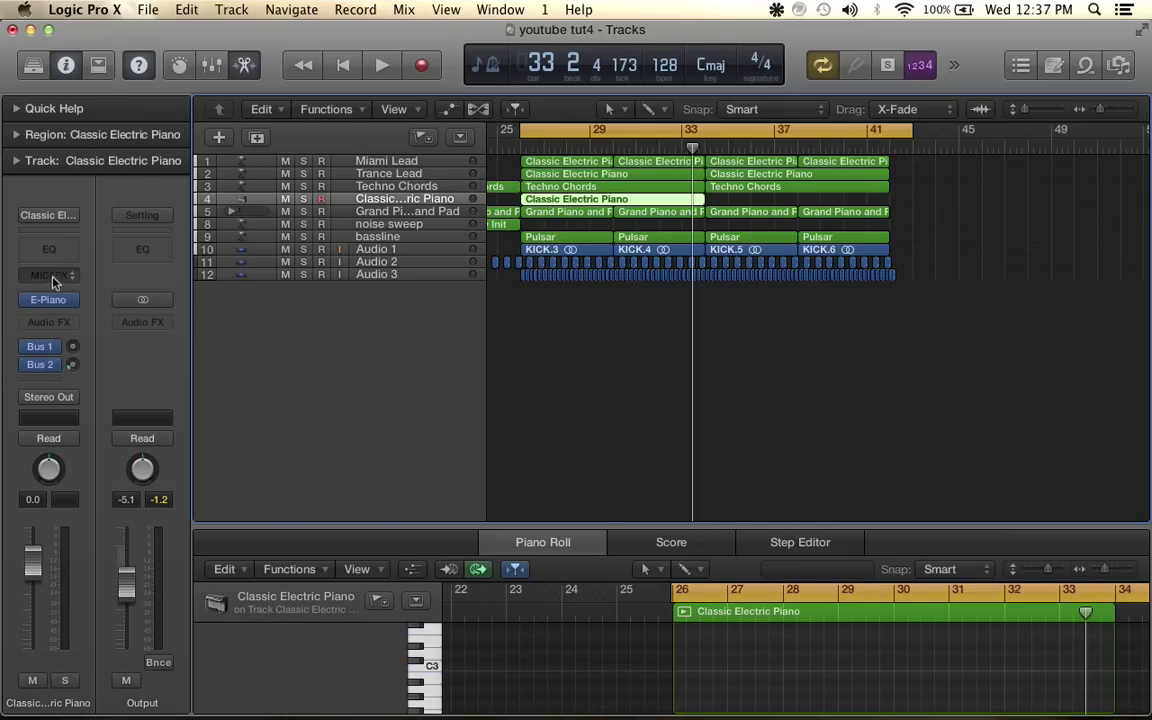
click(72, 302)
mouse_move(78, 441)
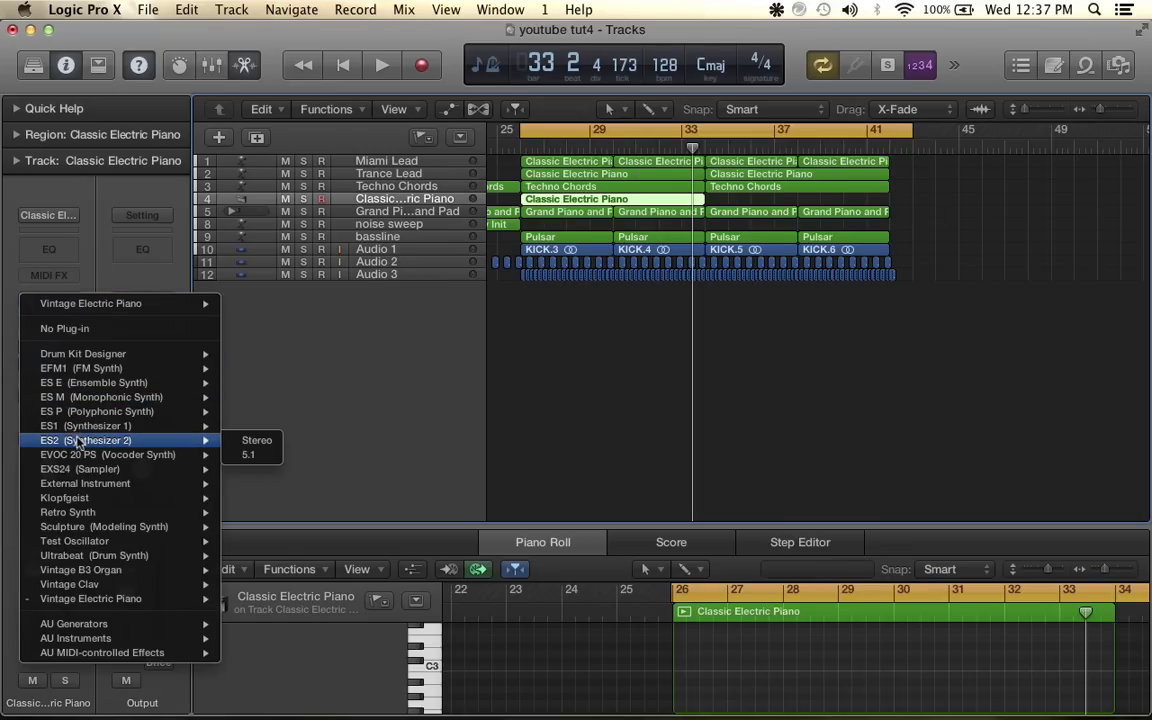
click(254, 441)
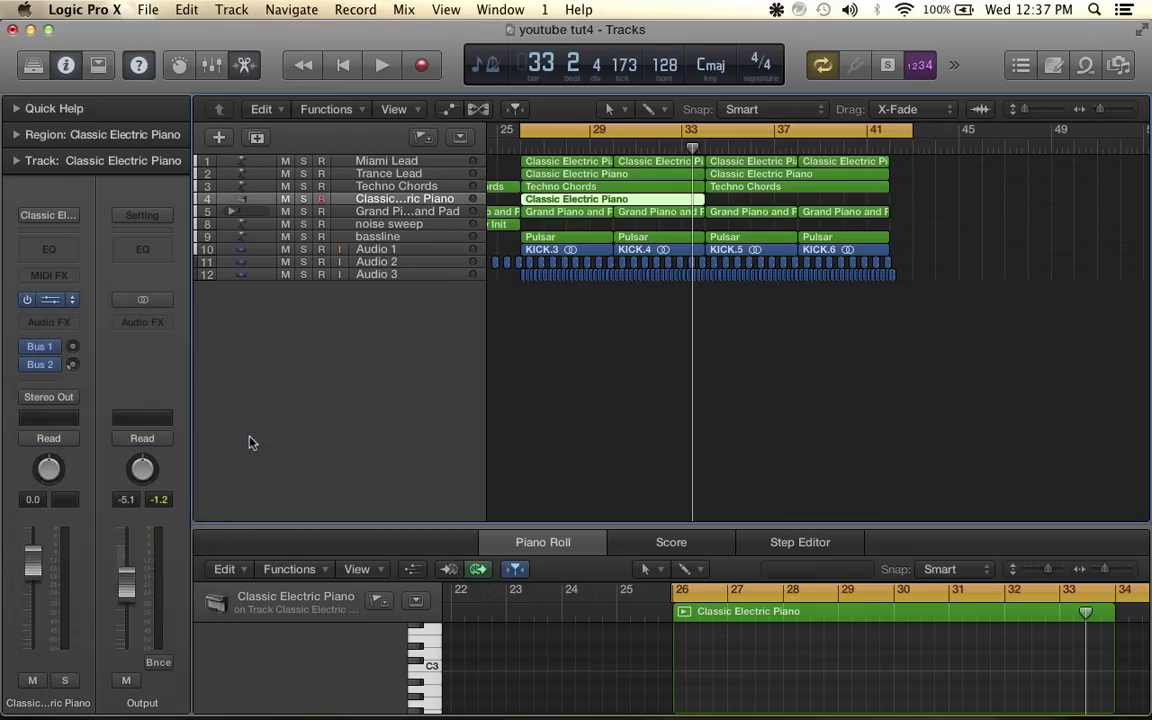
click(277, 101)
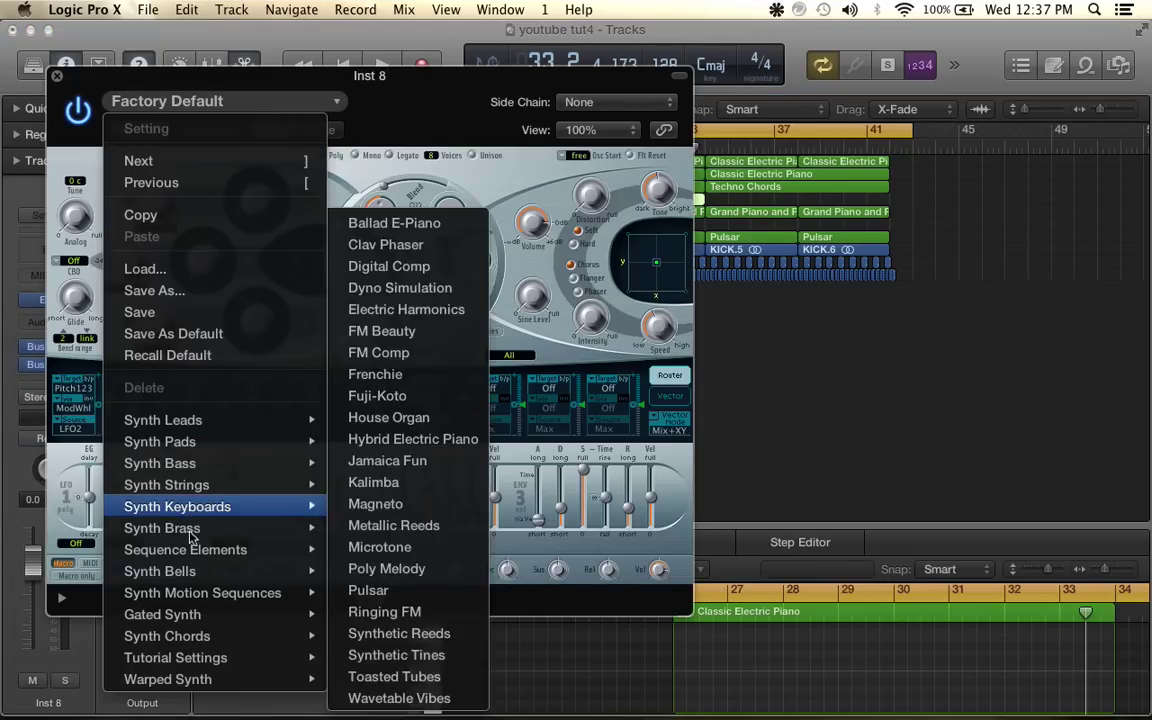
mouse_move(200, 484)
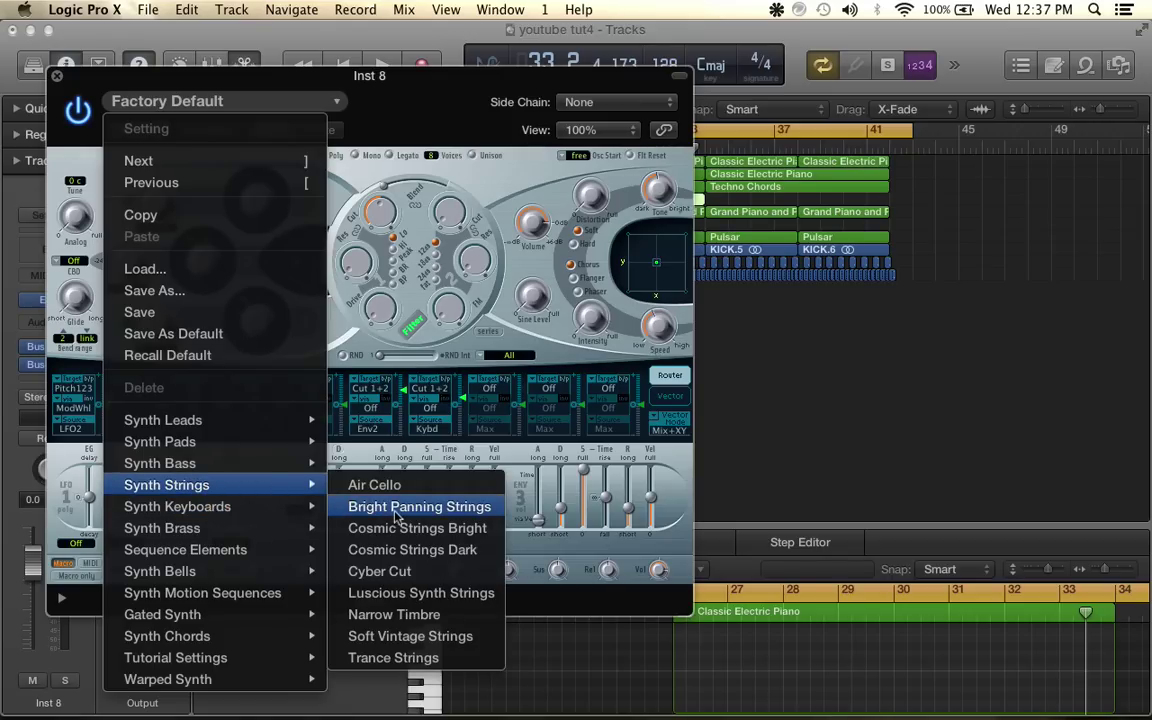
click(425, 658)
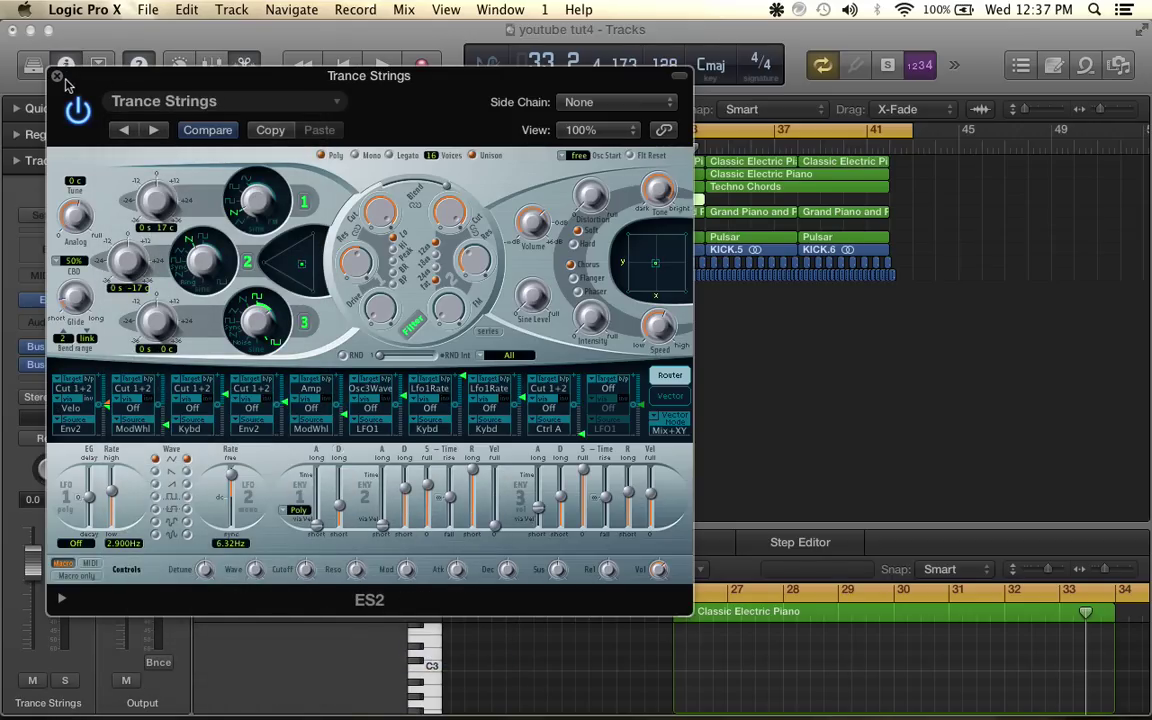
click(58, 77)
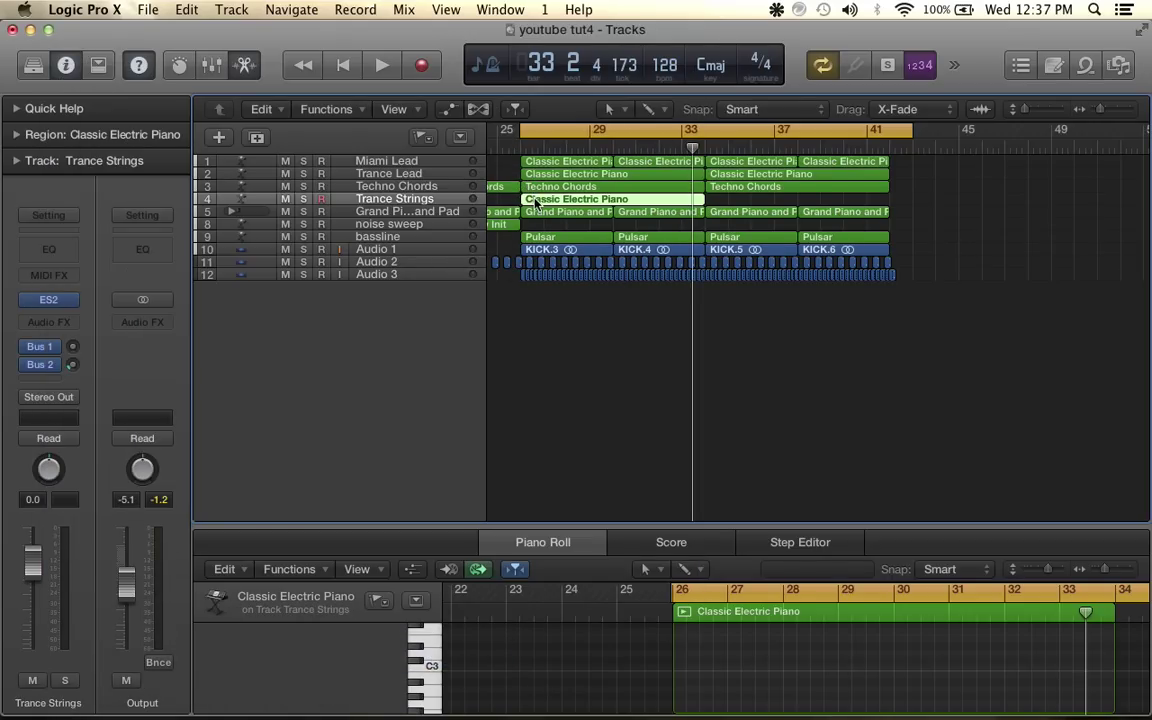
Enlarge the piano roll and draw a one-bar F2 note at bar 26 in the Trance Strings region
drag(401, 527, 420, 261)
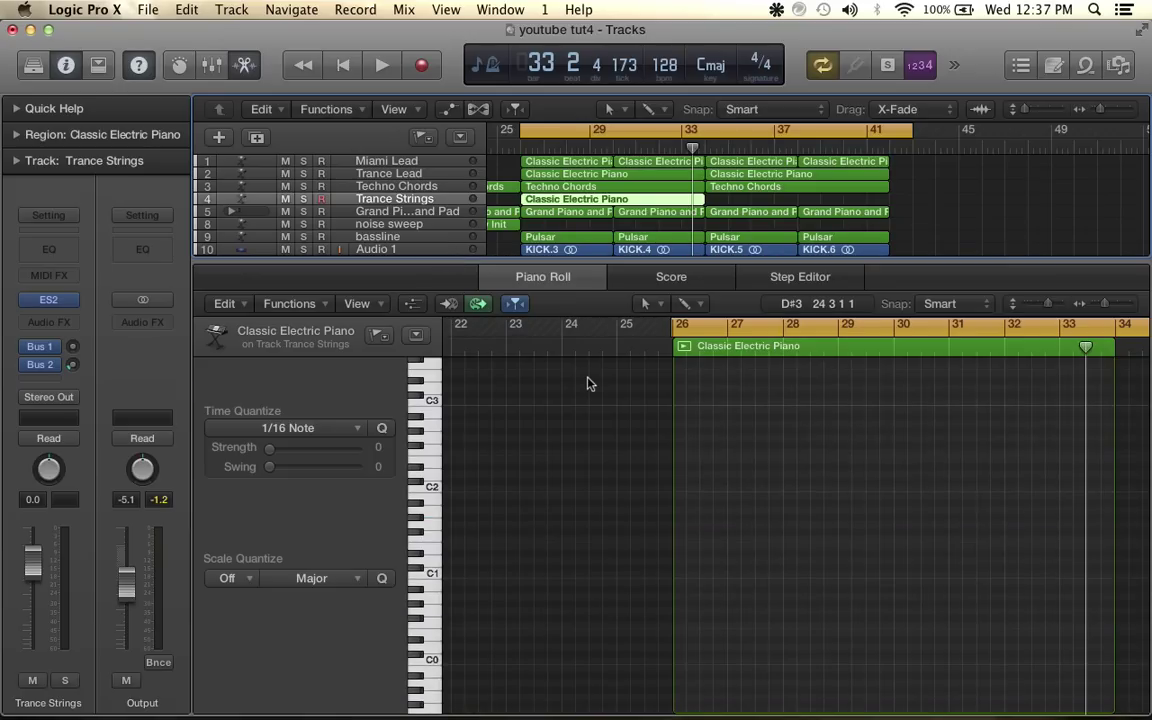
scroll(588, 383, right, 4)
key(space)
key(space)
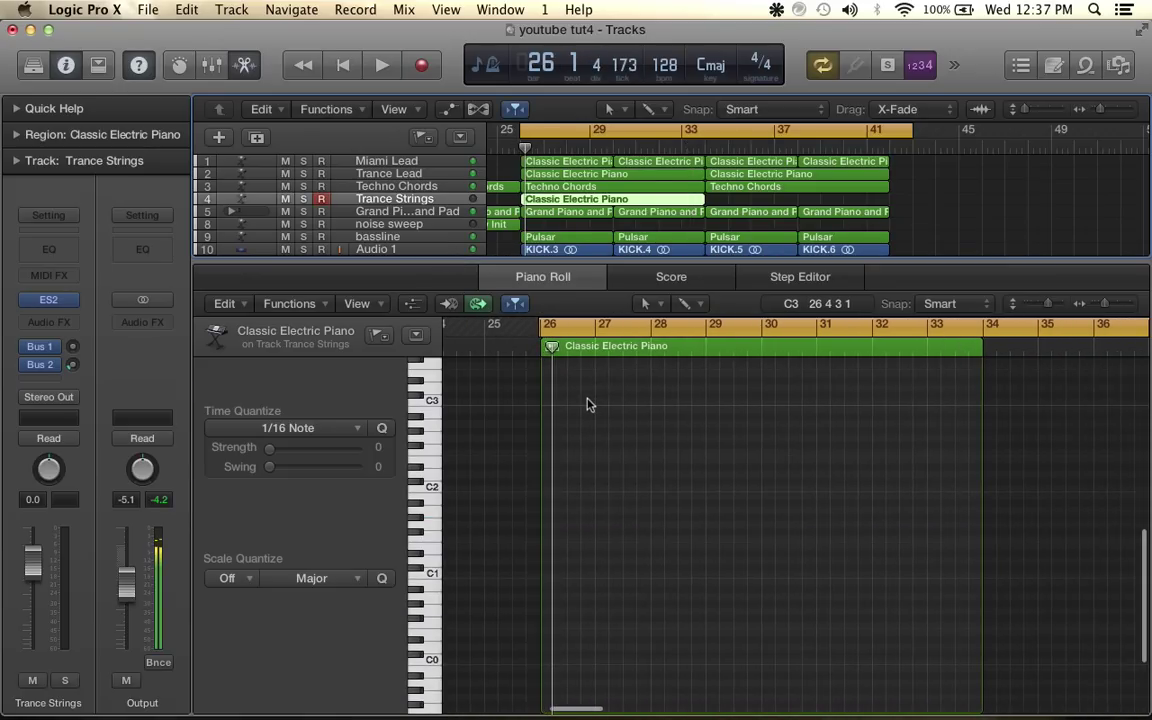
super+click(545, 539)
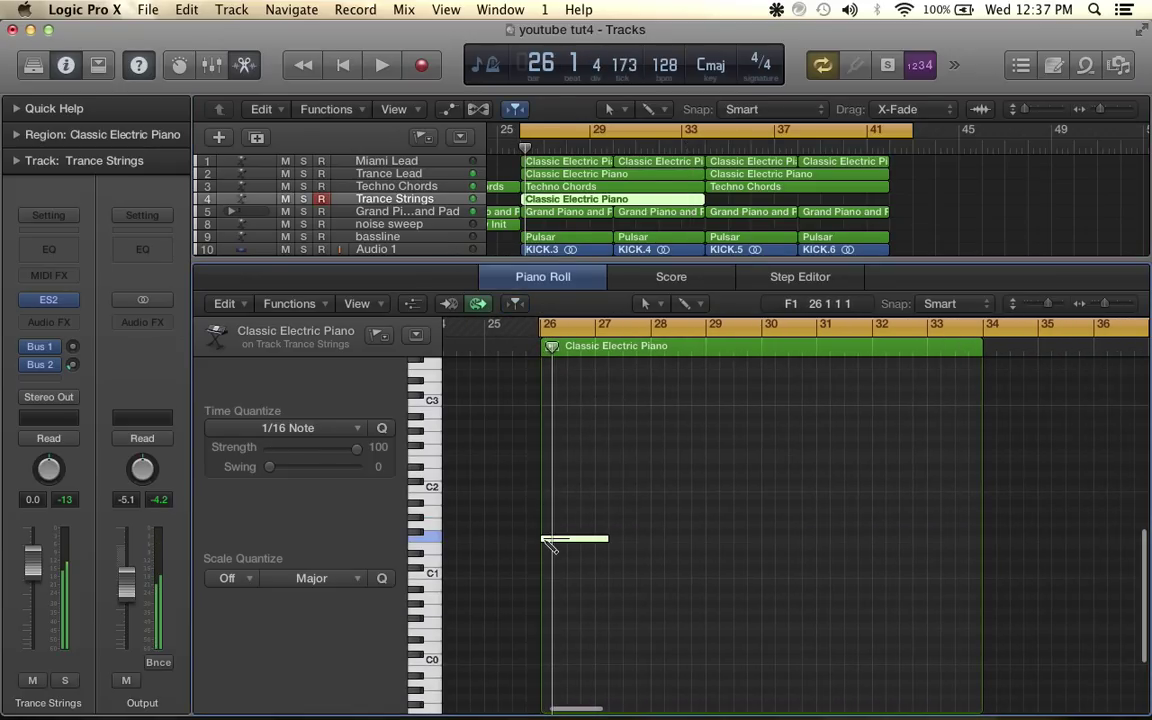
drag(575, 540, 566, 456)
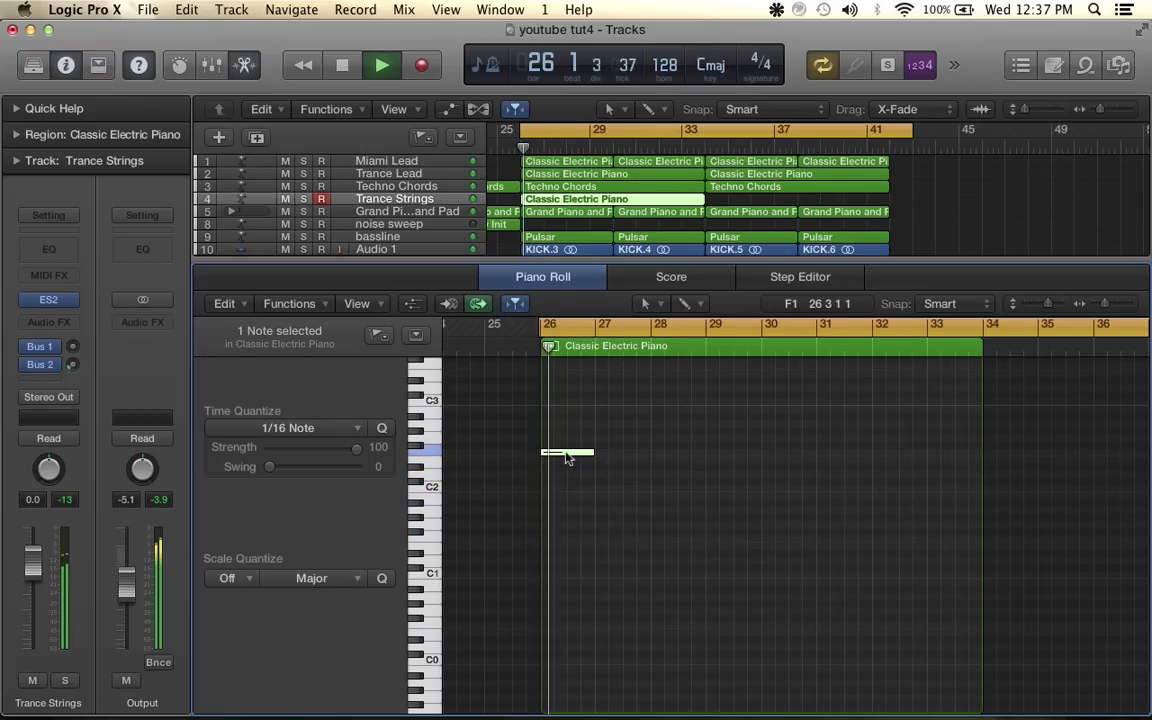
Shorten the F2 note to three beats, add a G2 note directly after it and play the start
key(super+Right)
scroll(567, 458, up, 2)
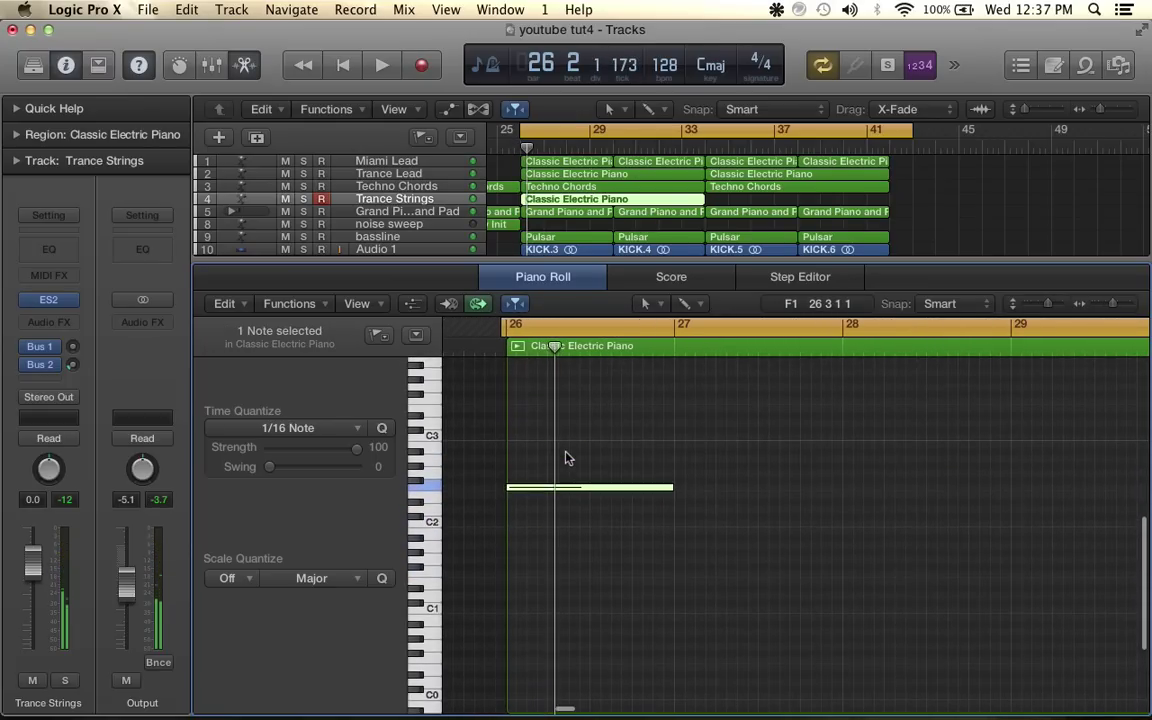
drag(668, 486, 631, 486)
click(636, 473)
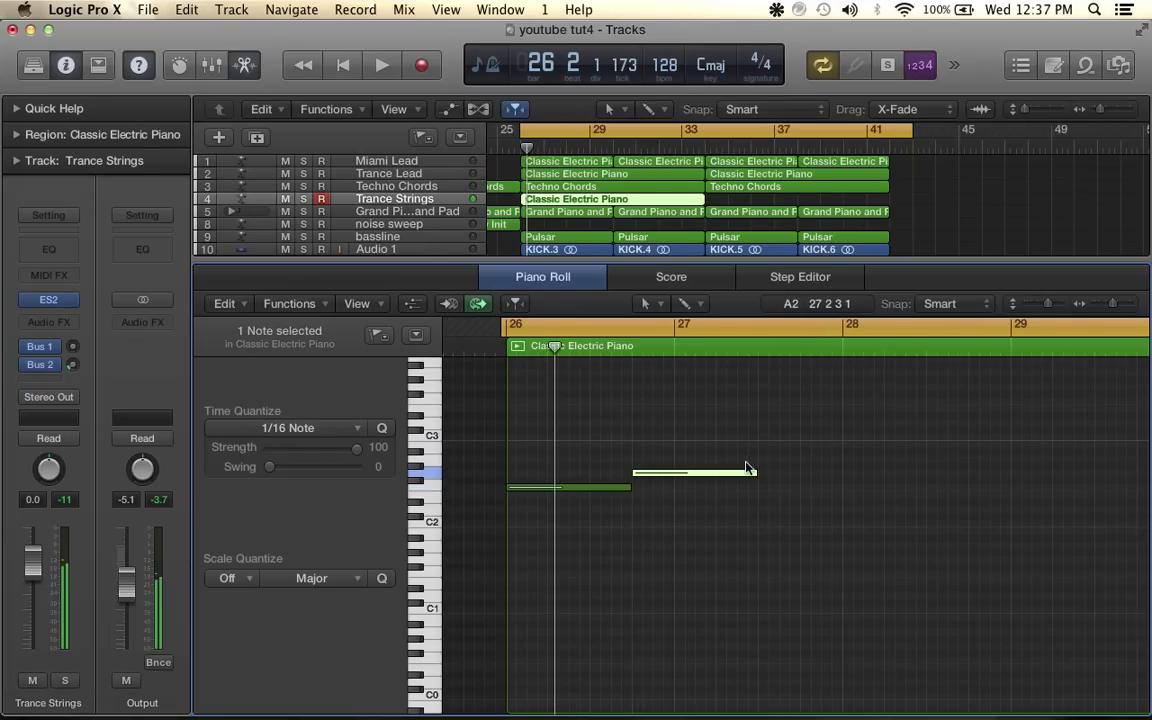
key(space)
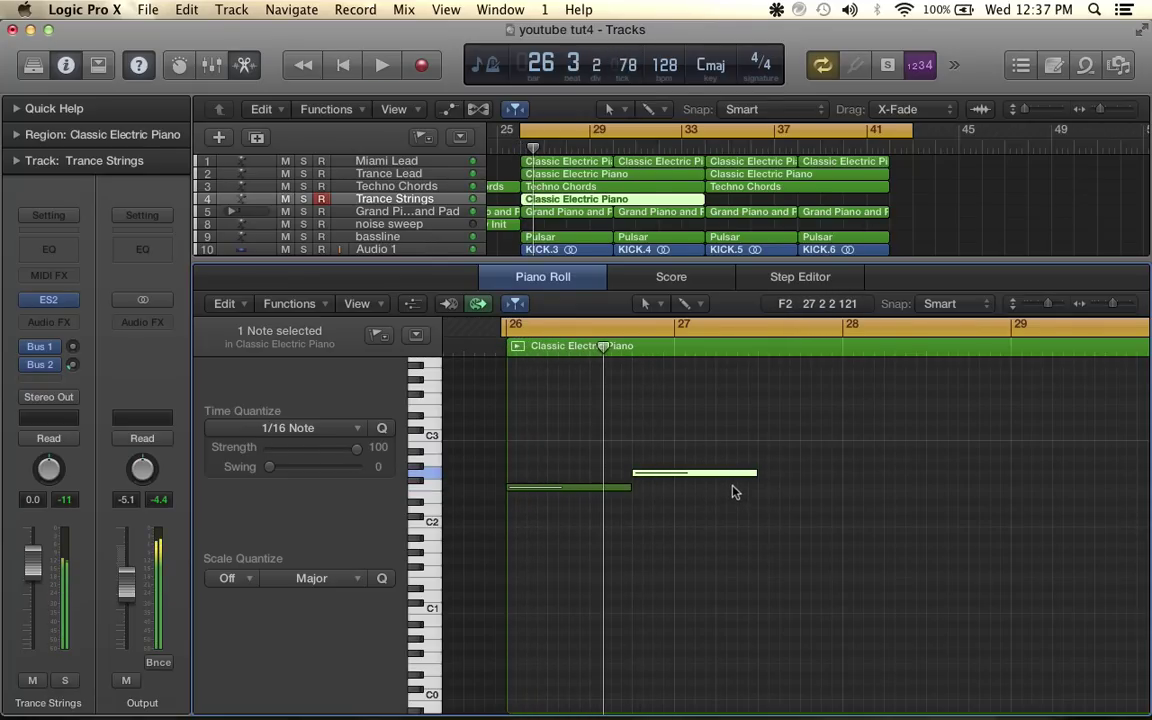
Trim the F2 and G2 notes to one and a half beats each, with G2 starting where F2 ends
drag(624, 489, 567, 490)
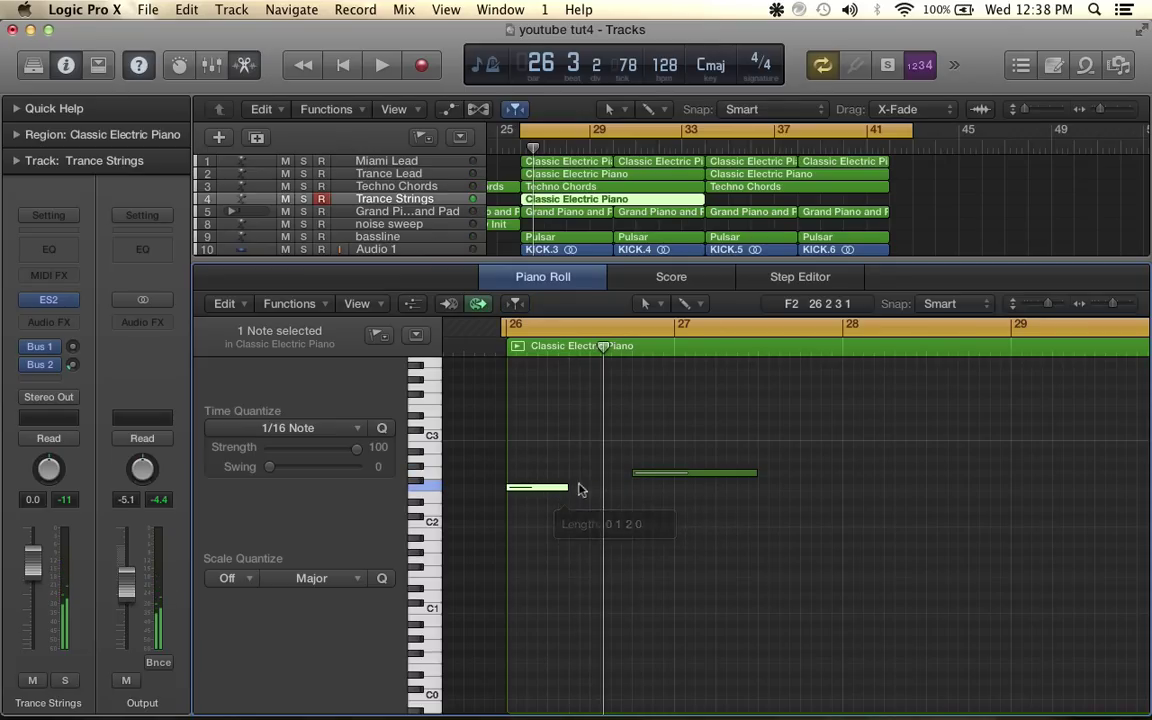
drag(652, 477, 588, 476)
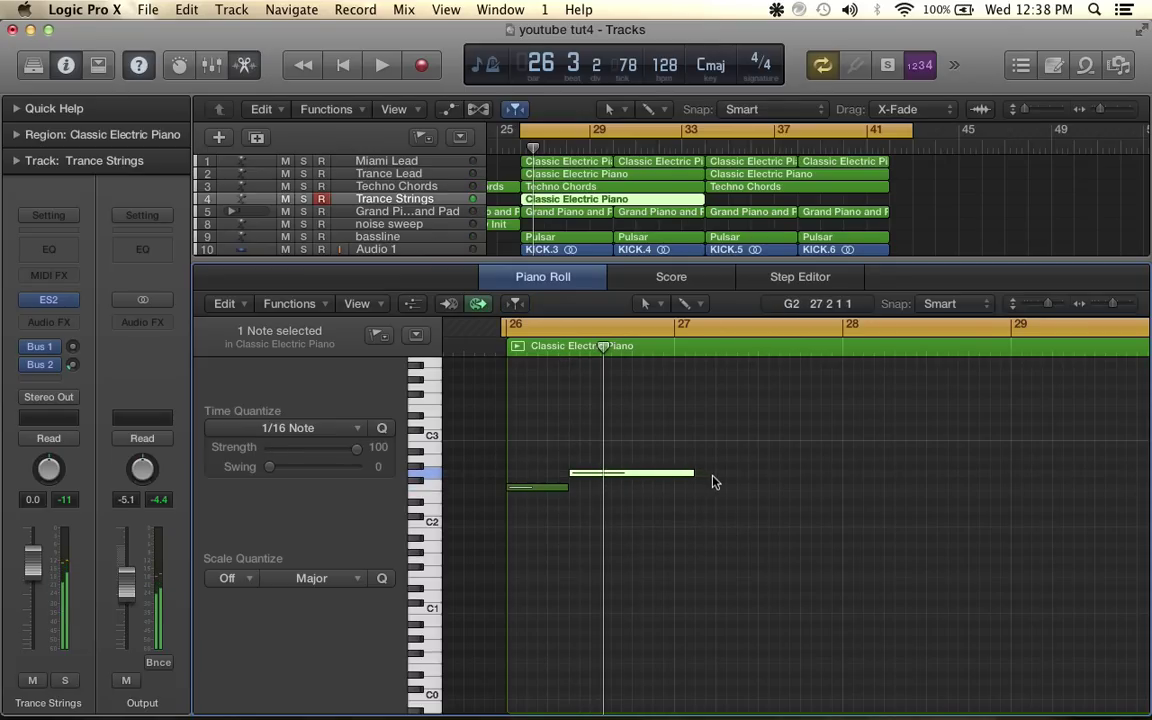
drag(689, 474, 648, 472)
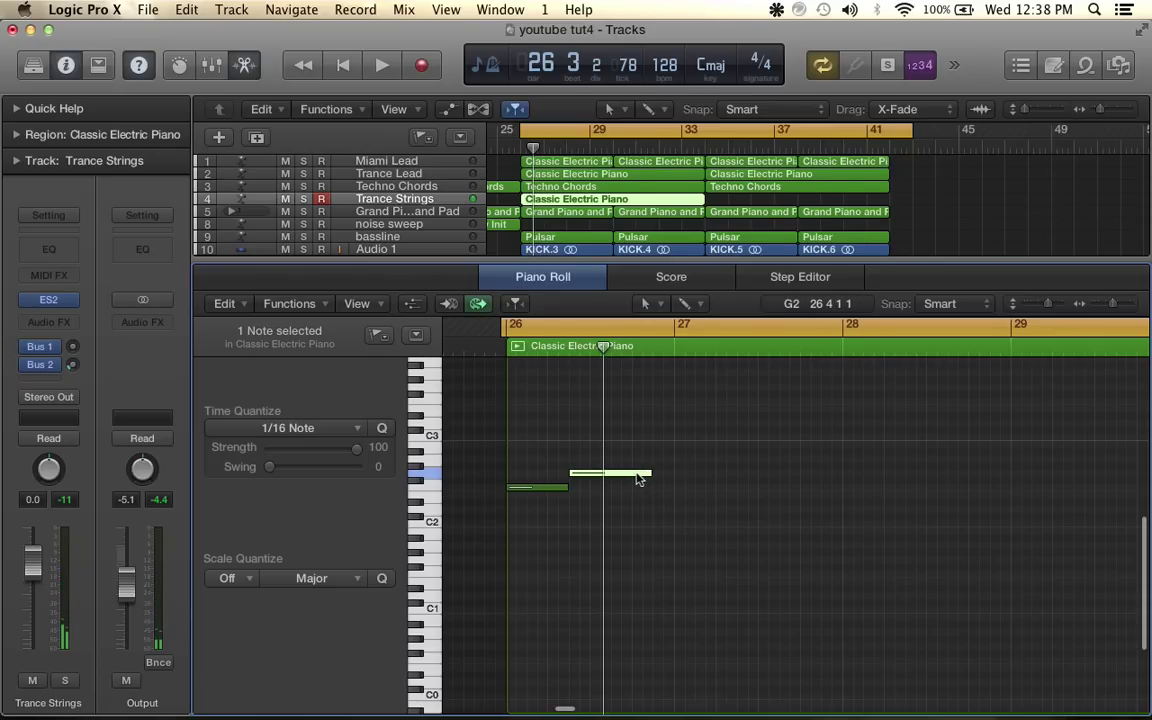
drag(648, 471, 628, 473)
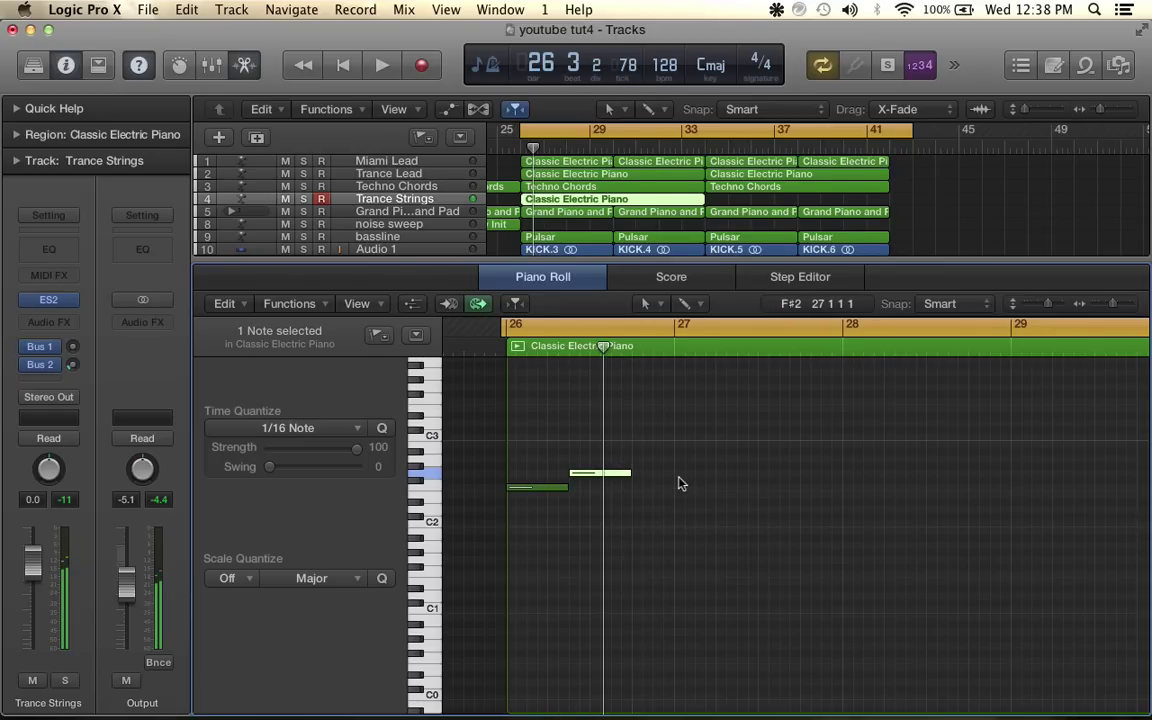
Add a G#2 note after the G2, extend it to one bar and play the phrase
scroll(679, 481, up, 3)
key(space)
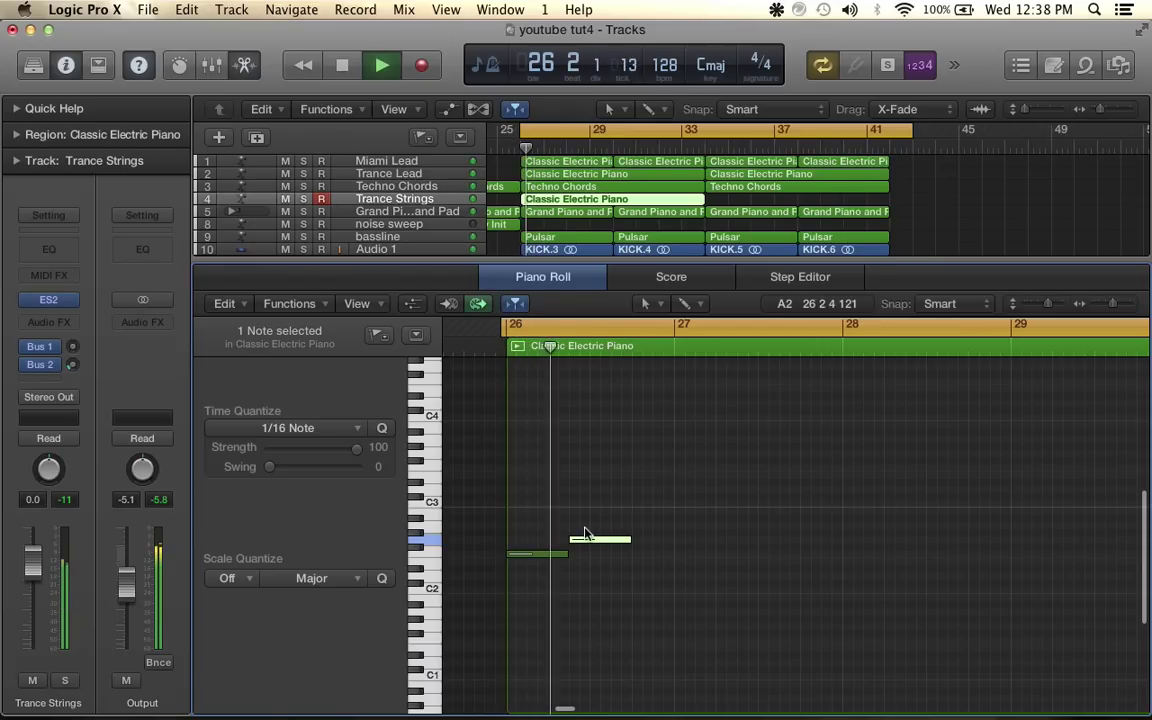
key(space)
click(642, 527)
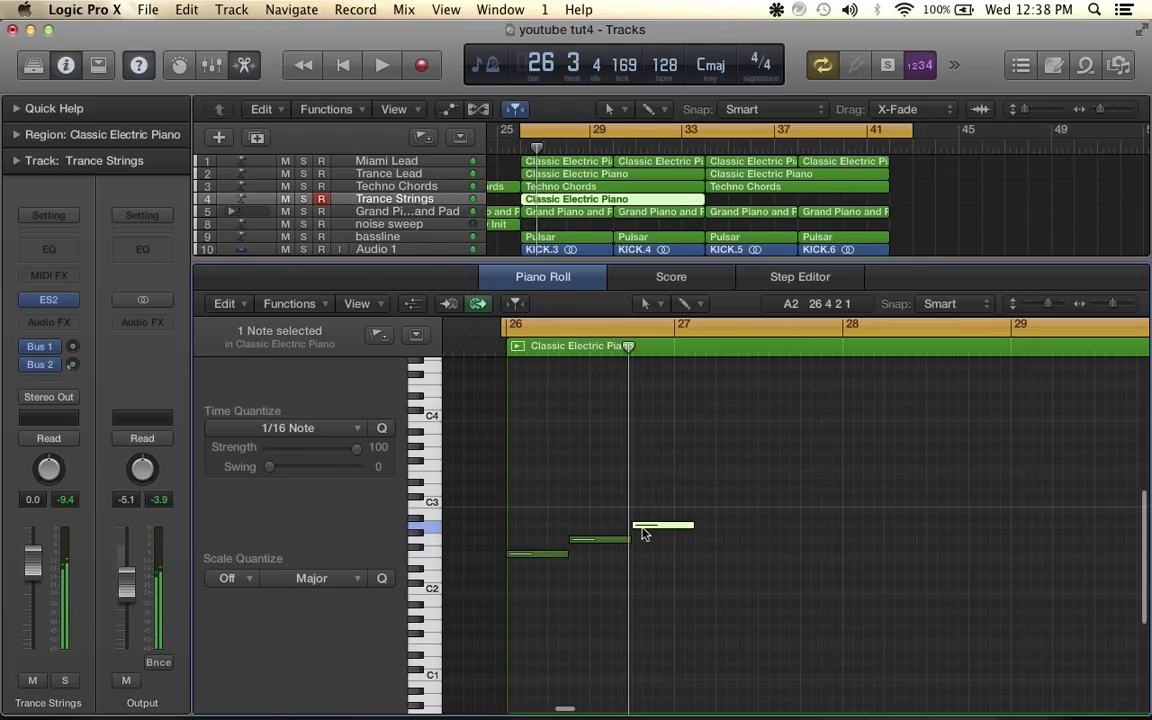
drag(646, 533, 799, 534)
key(space)
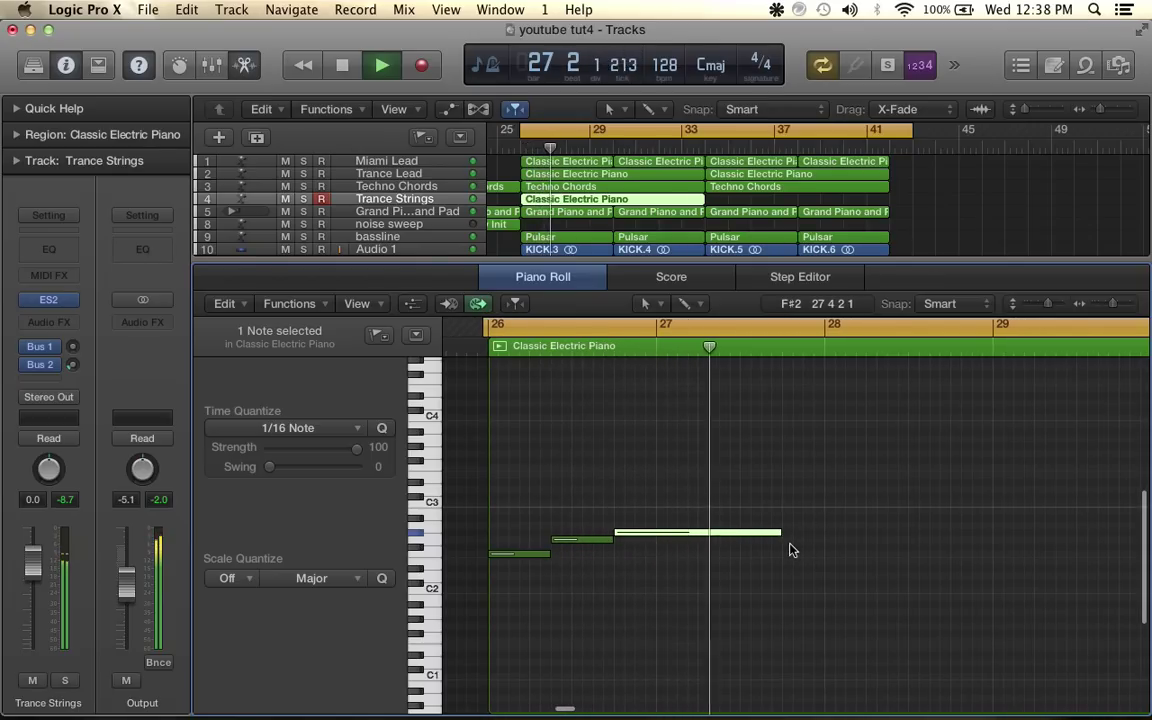
key(space)
Add a one-beat G2 note after the G#2, ending at bar 28, and play the phrase
super+click(789, 541)
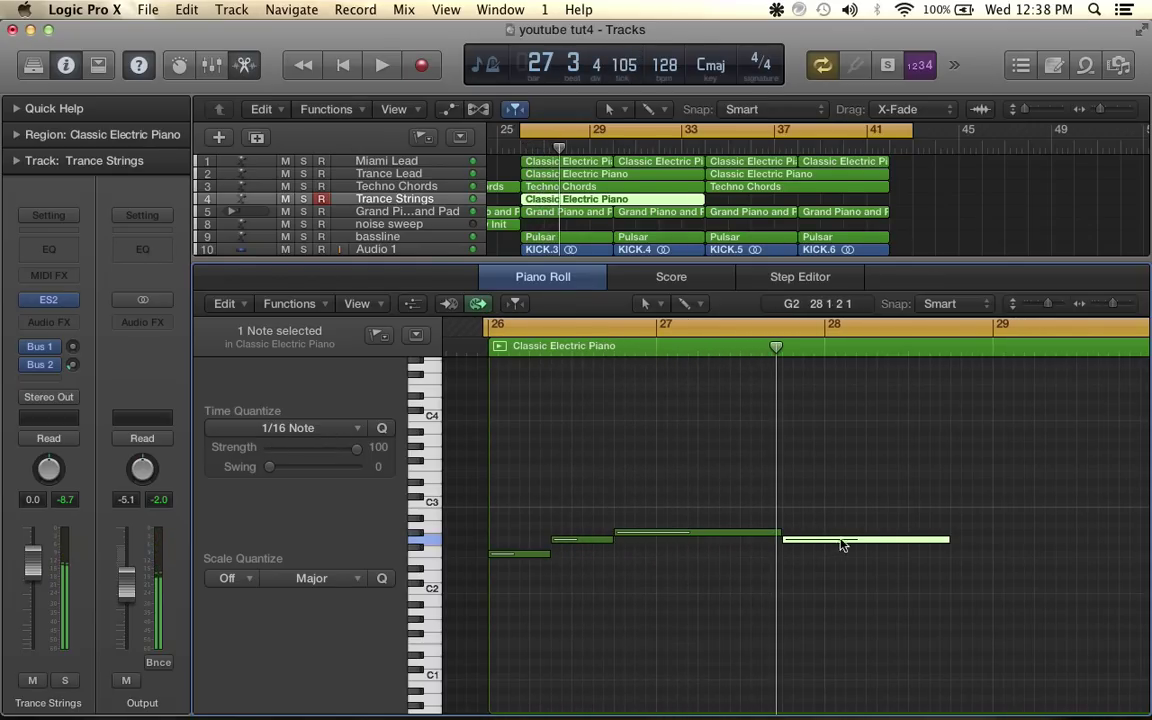
drag(947, 538, 820, 540)
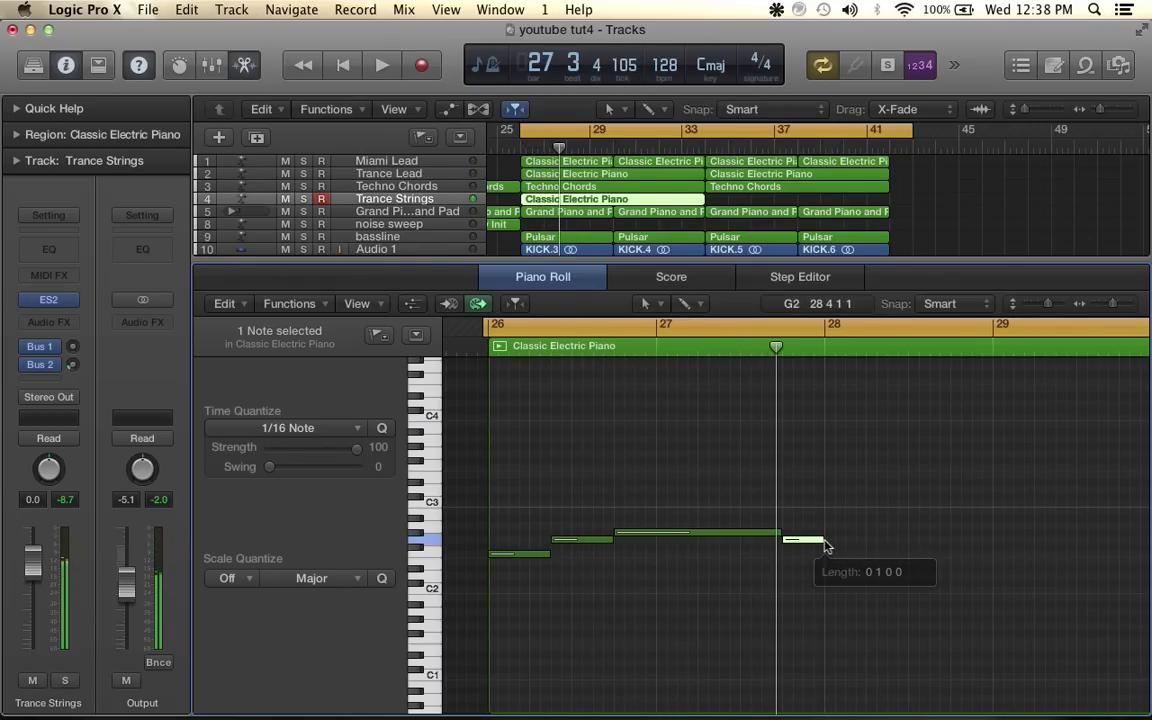
key(space)
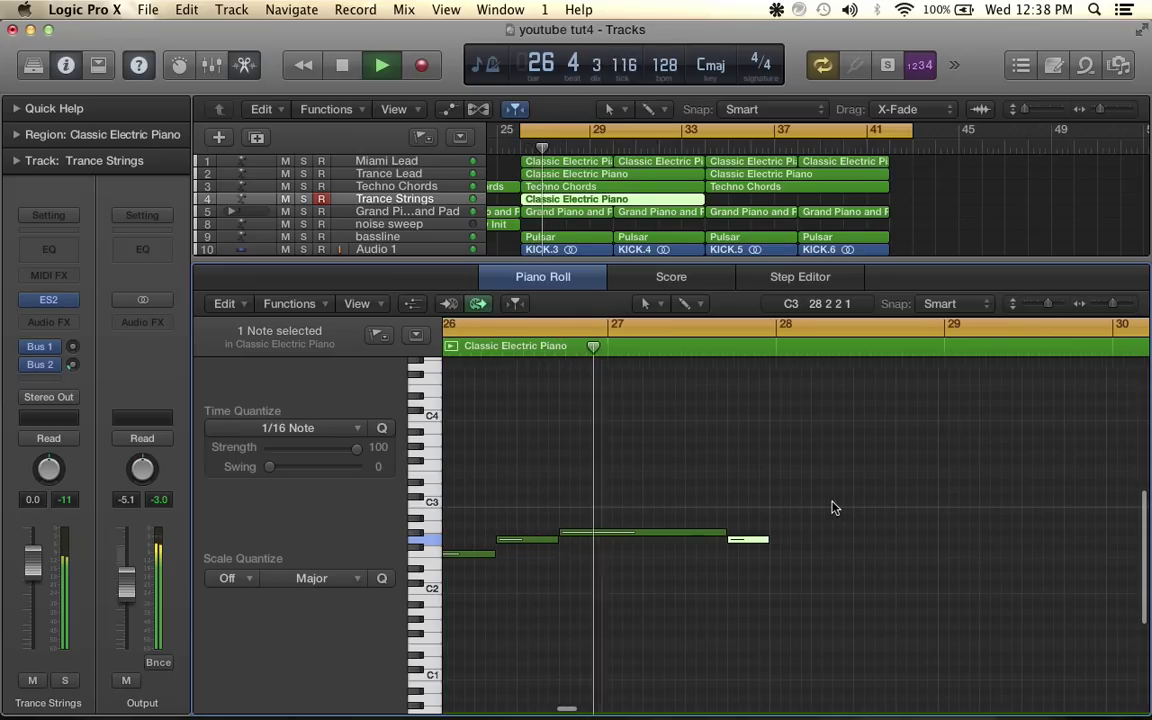
key(space)
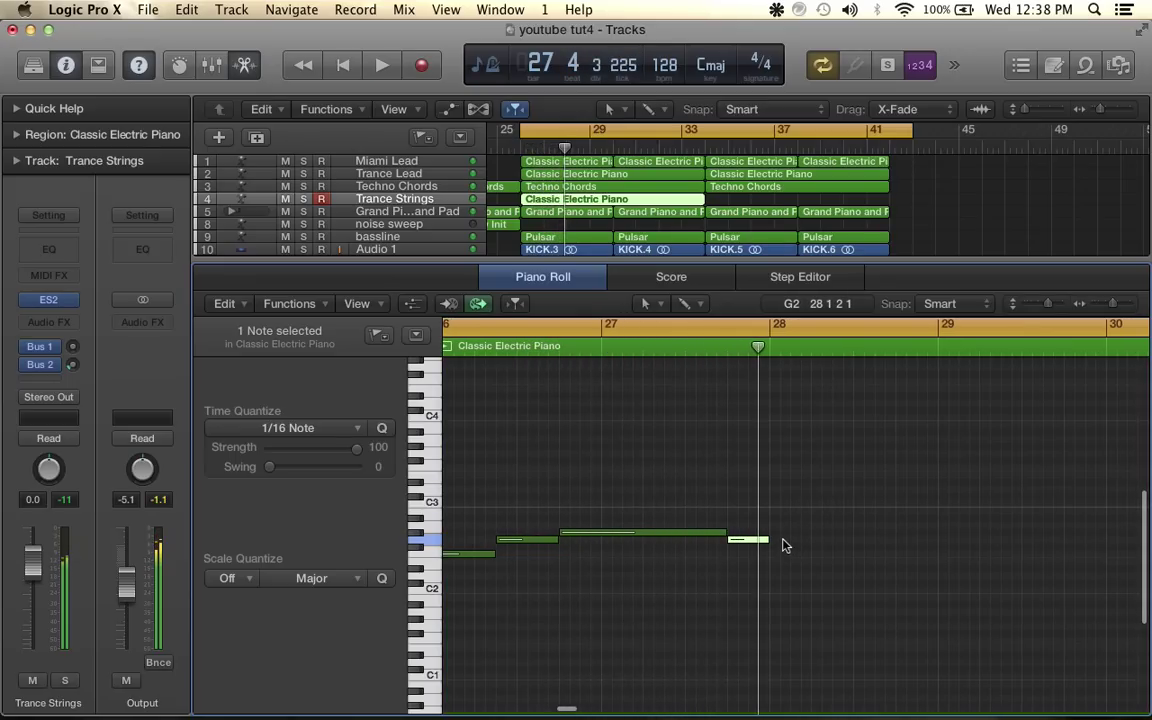
Add a G#2 note at bar 28 followed by an A#2, each one and a half beats long, and play them
drag(808, 532, 865, 524)
super+click(843, 526)
key(space)
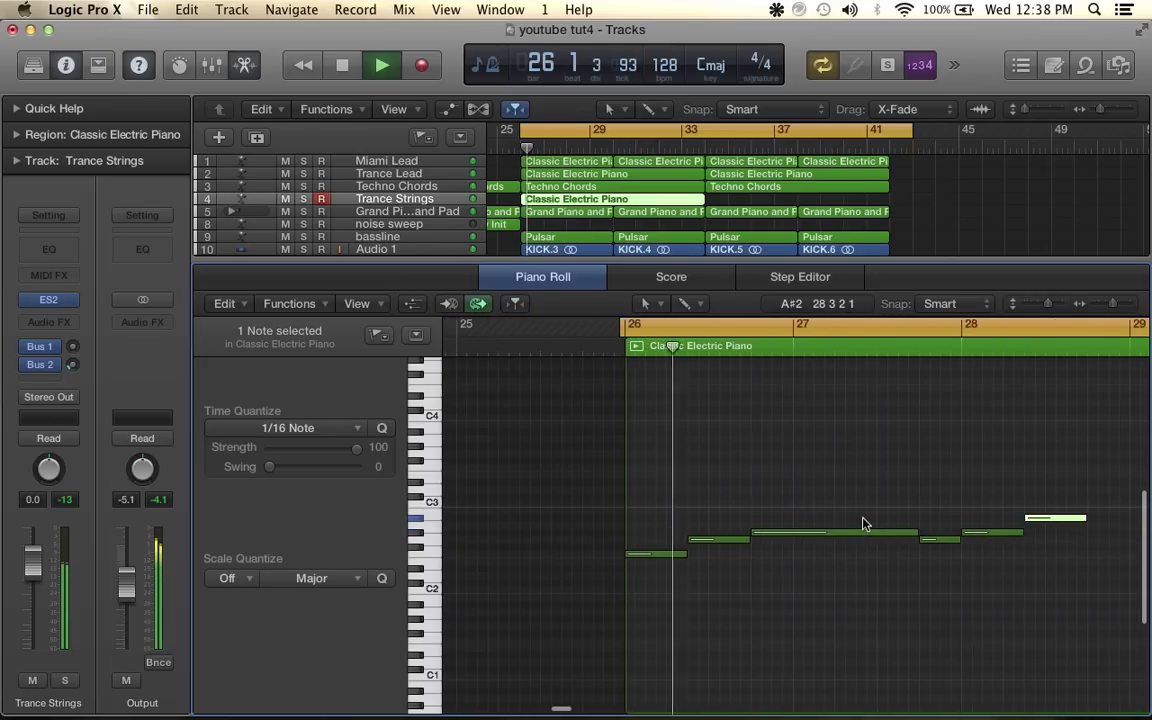
scroll(863, 524, up, 1)
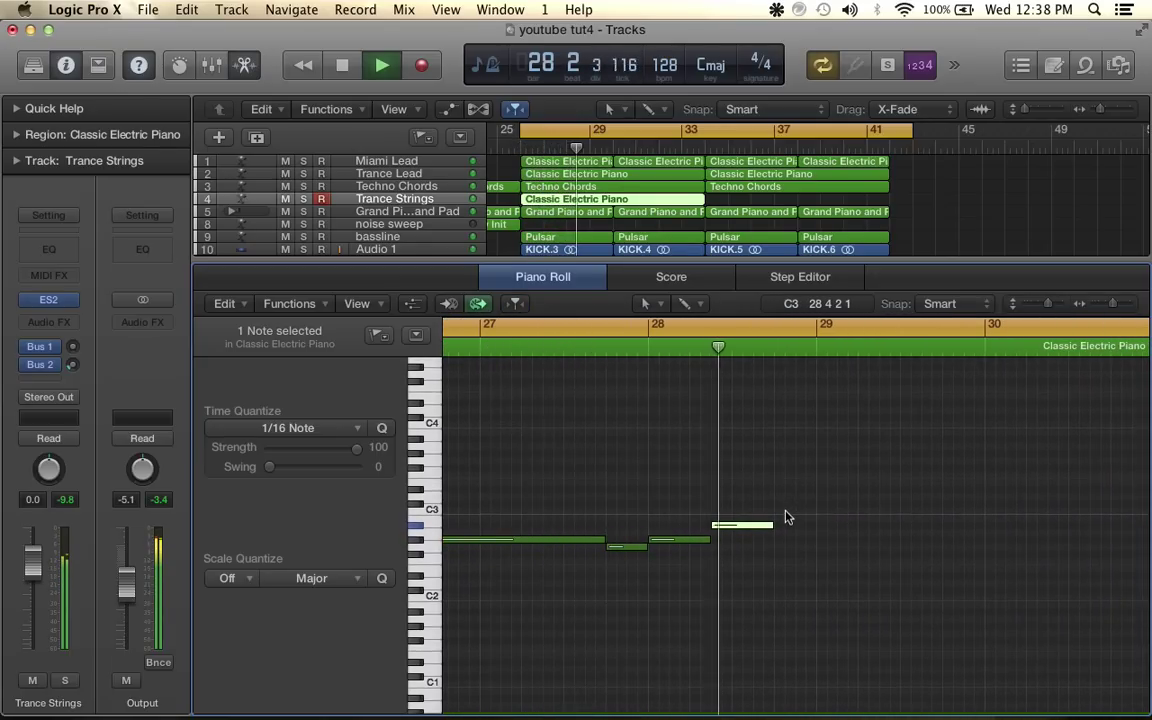
key(space)
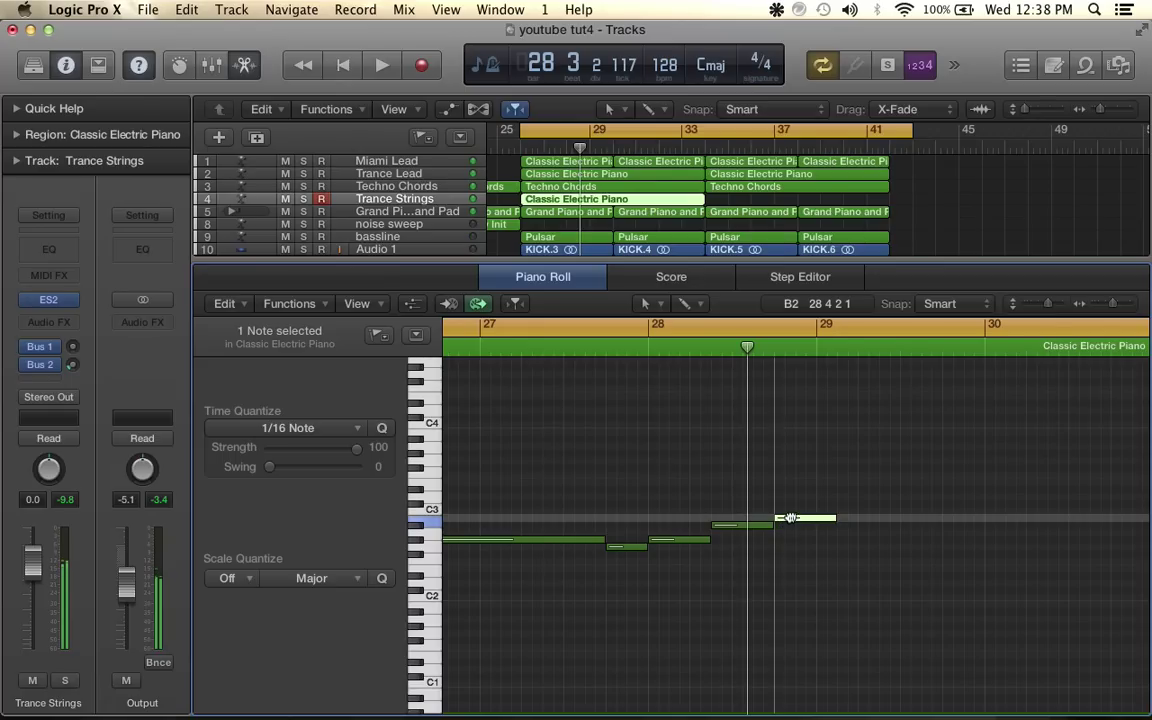
Add a one-bar C3 note after the A#2, followed by a one-beat A#2 note ending at bar 30
drag(790, 527, 877, 526)
scroll(835, 518, right, 3)
key(super+Left)
key(super+Right)
click(845, 518)
drag(974, 525, 876, 526)
scroll(876, 530, left, 5)
scroll(876, 530, down, 2)
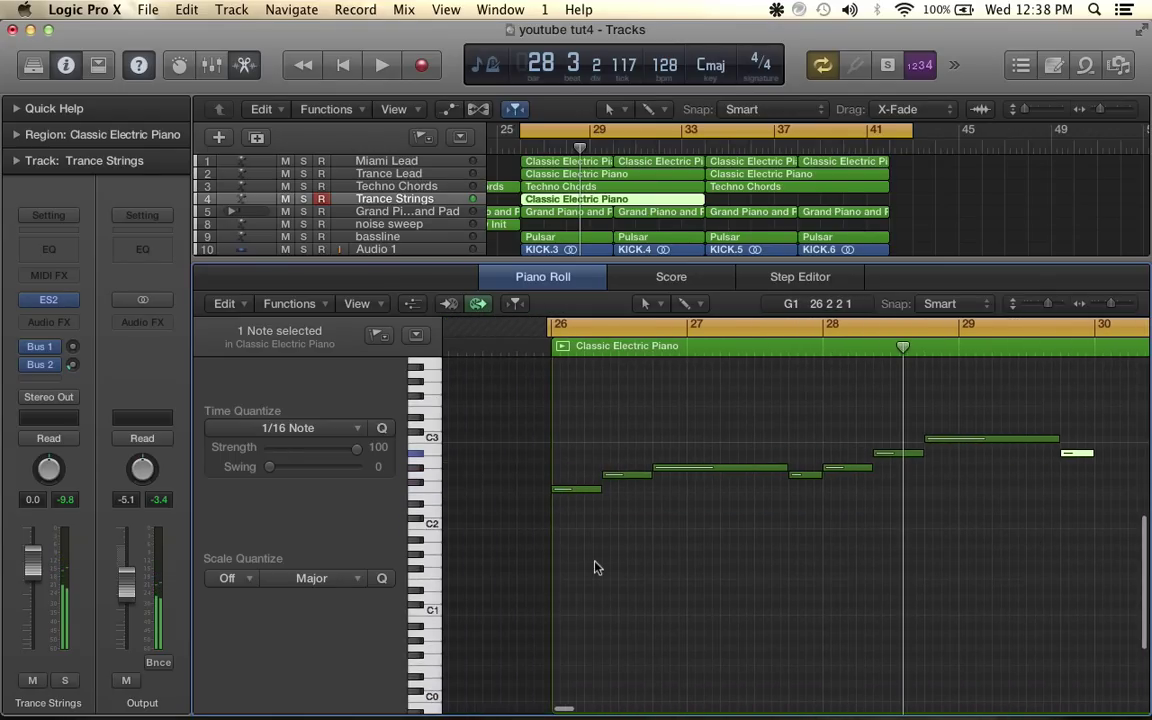
Repeat the whole eight-note phrase once so the copy fills bars 30 to 34
drag(557, 430, 1147, 586)
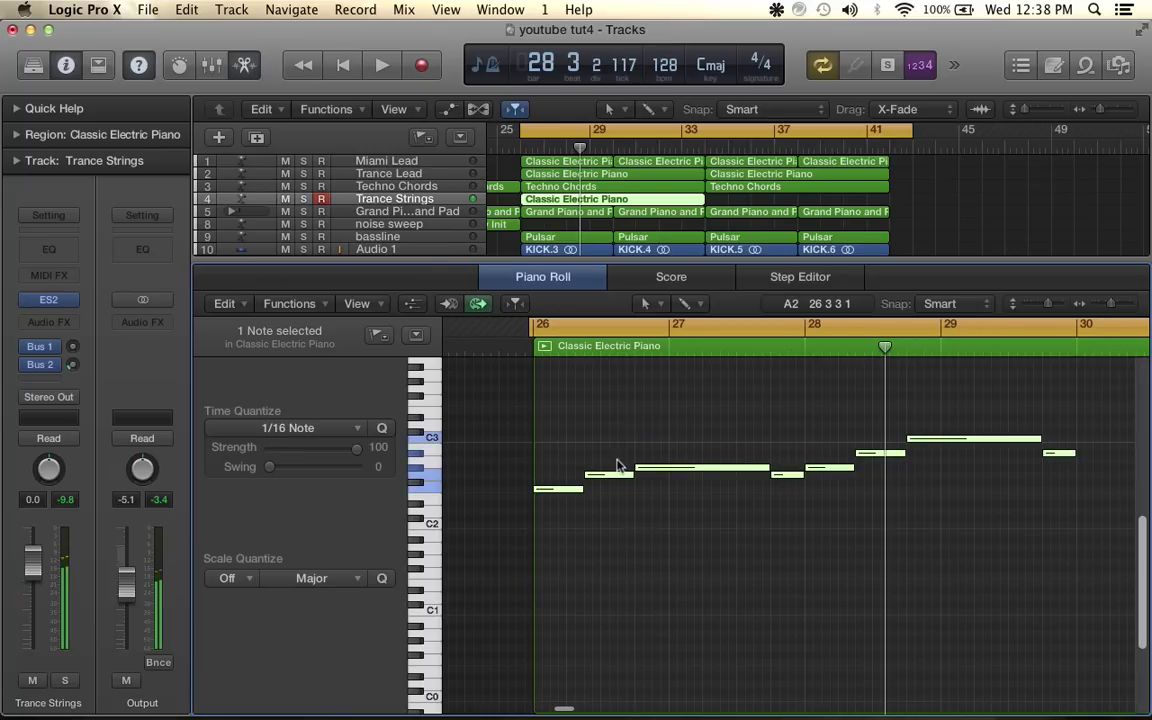
key(super+r)
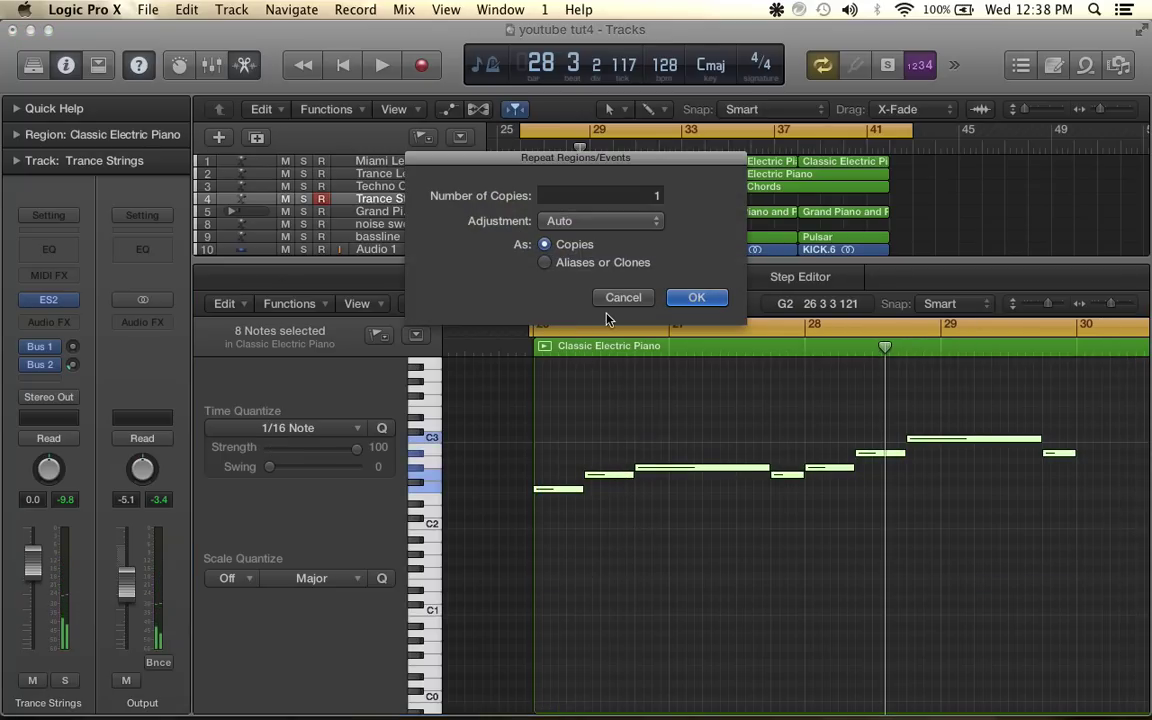
click(694, 297)
scroll(825, 505, right, 6)
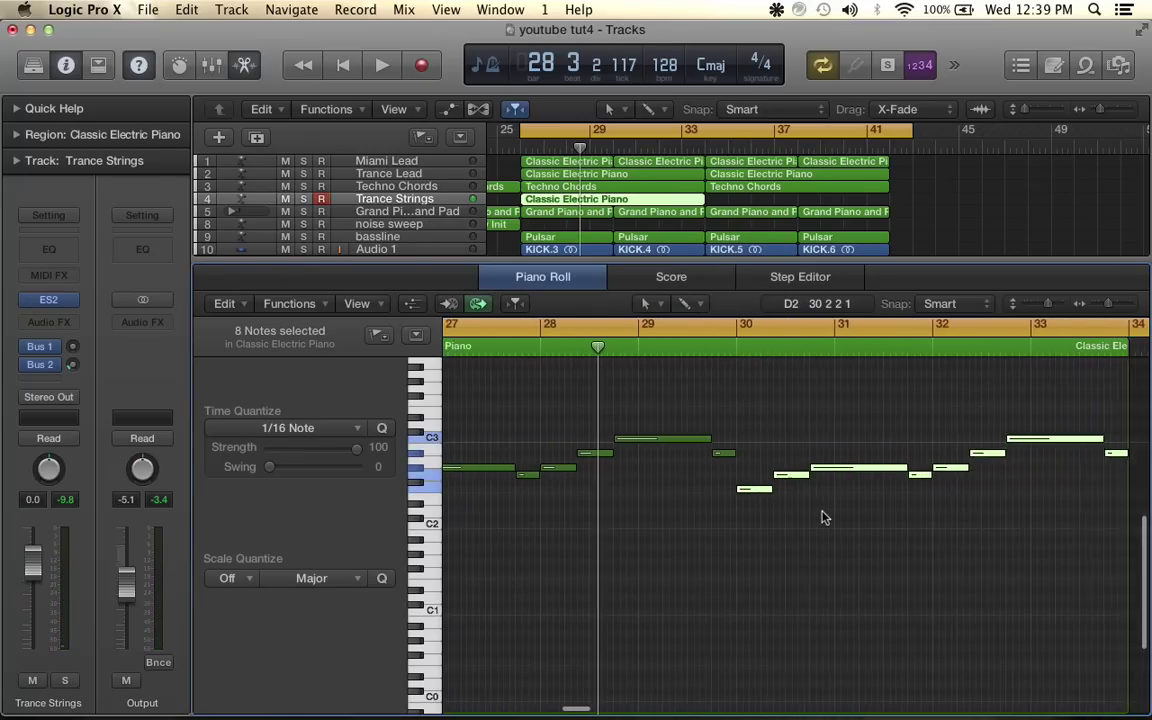
Duplicate all sixteen notes at their original position, transpose the copies down one octave and play the result
key(super+Left)
key(super+Left)
scroll(823, 514, left, 5)
scroll(823, 514, right, 4)
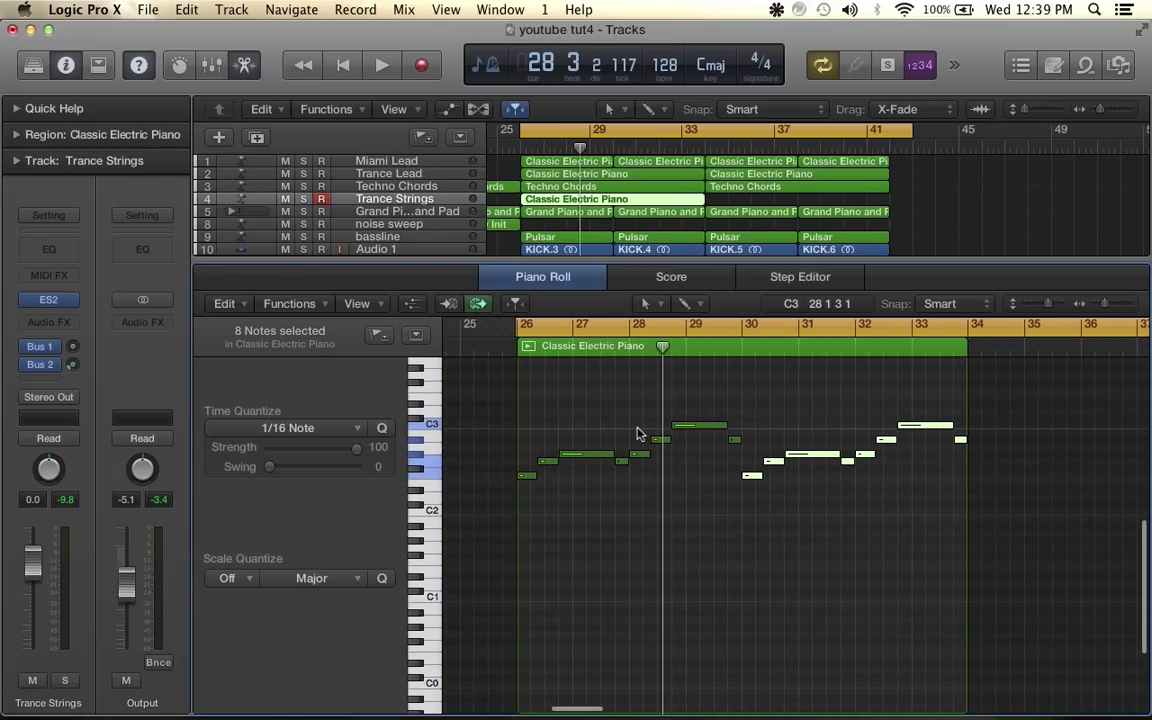
drag(455, 345, 1040, 540)
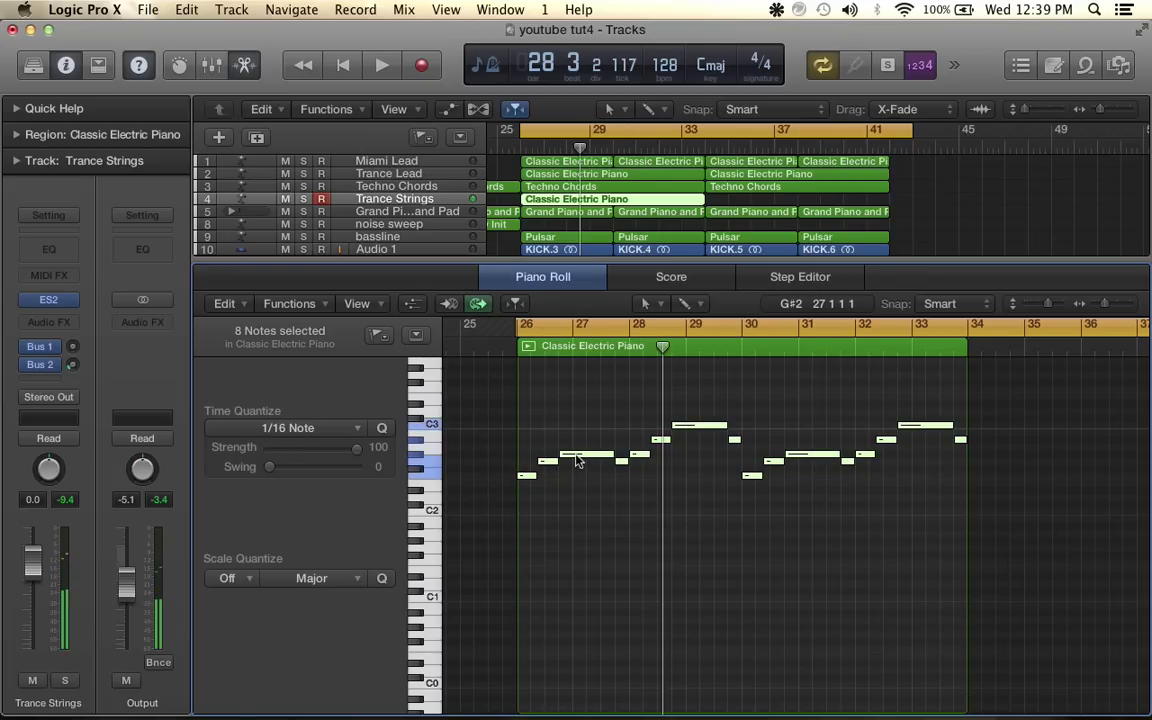
right_click(576, 460)
click(606, 252)
right_click(622, 545)
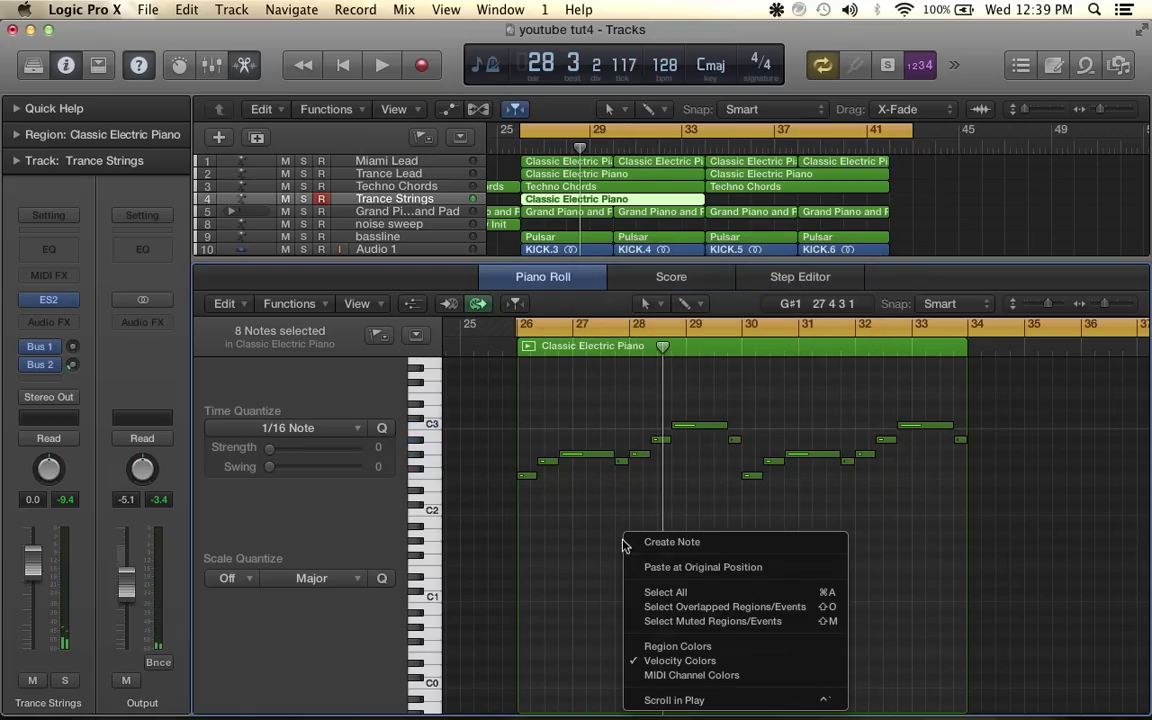
click(645, 567)
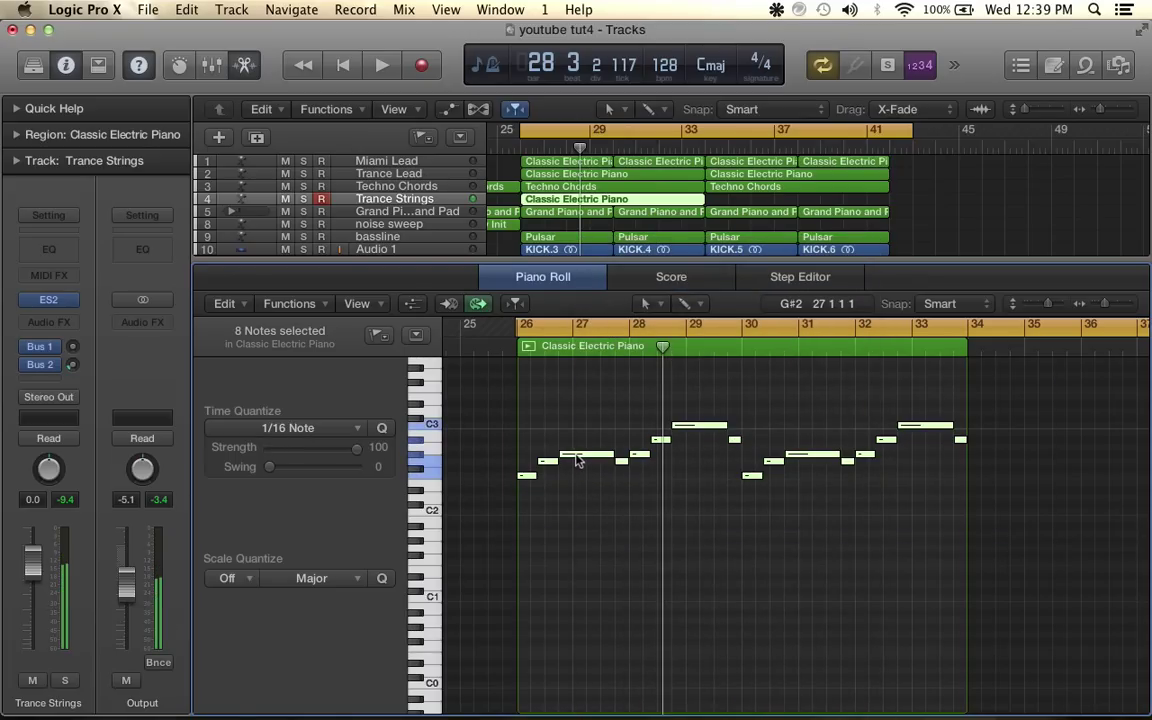
drag(576, 460, 527, 568)
key(space)
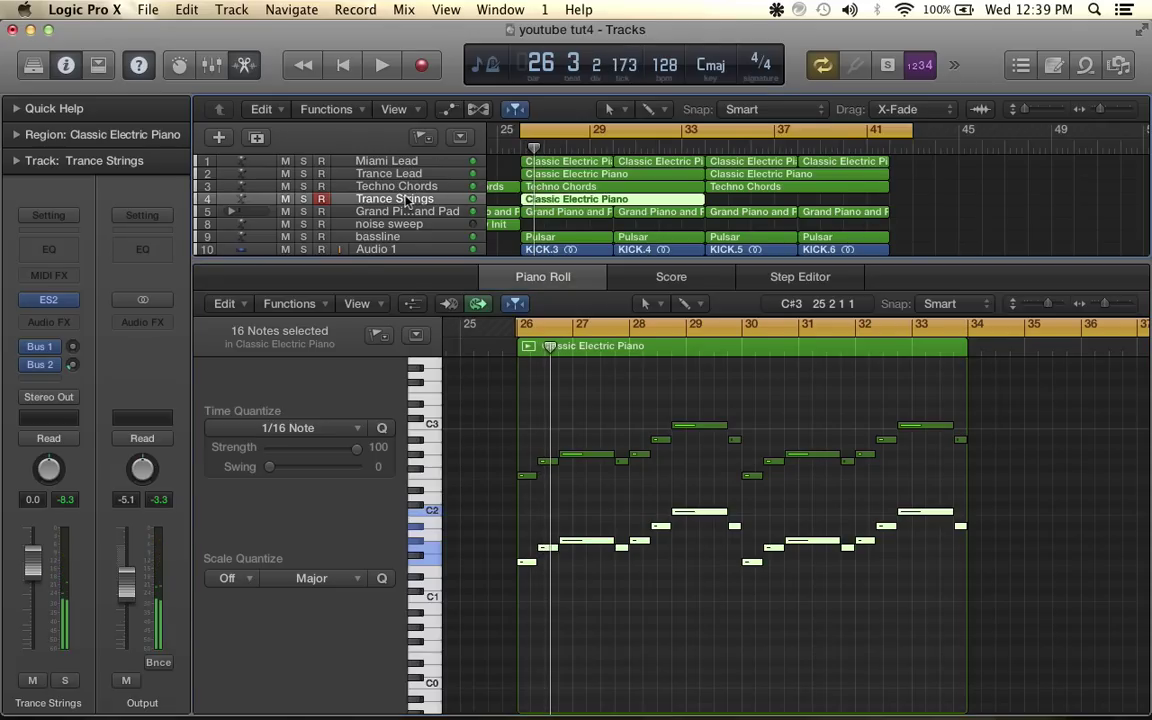
Insert a stereo Channel EQ on Trance Strings and cut the low shelf by 24 dB at 144 Hz
click(57, 323)
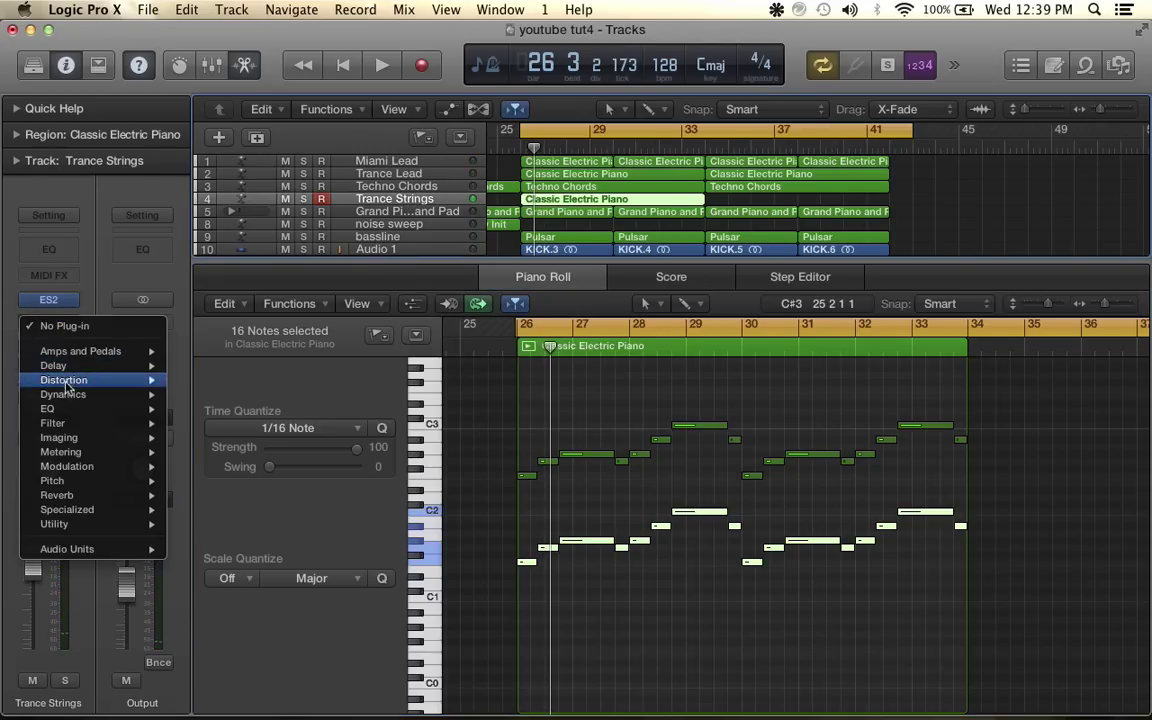
mouse_move(84, 408)
mouse_move(197, 418)
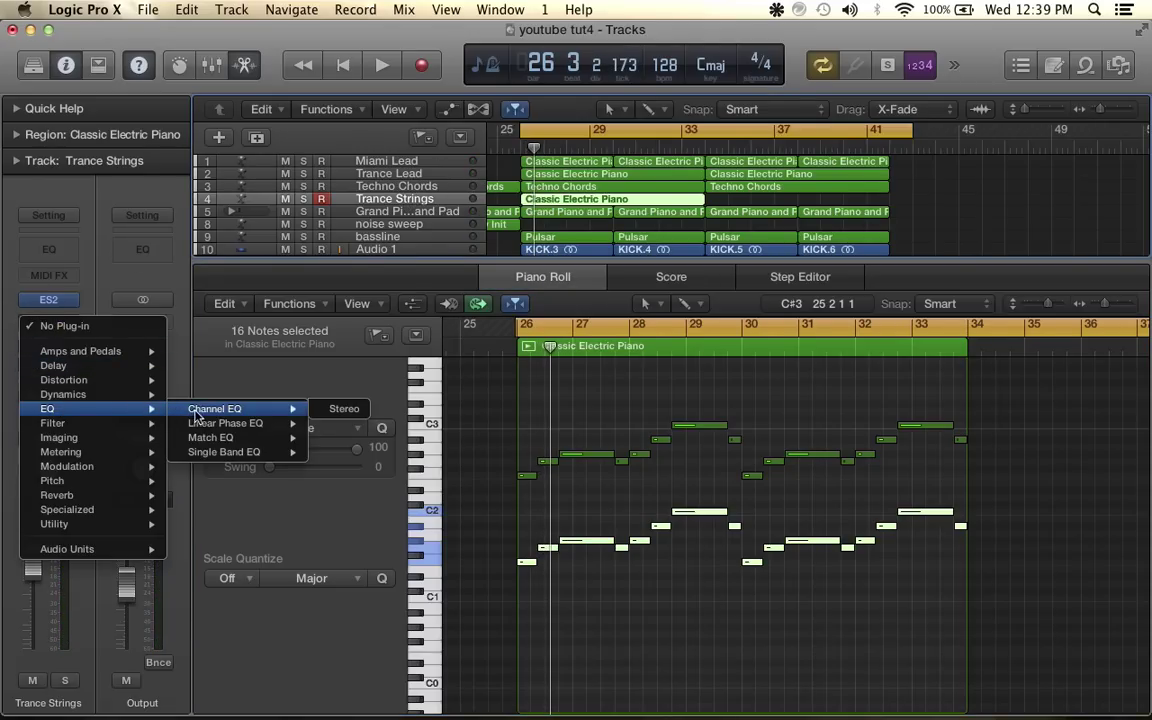
click(338, 409)
drag(165, 277, 193, 379)
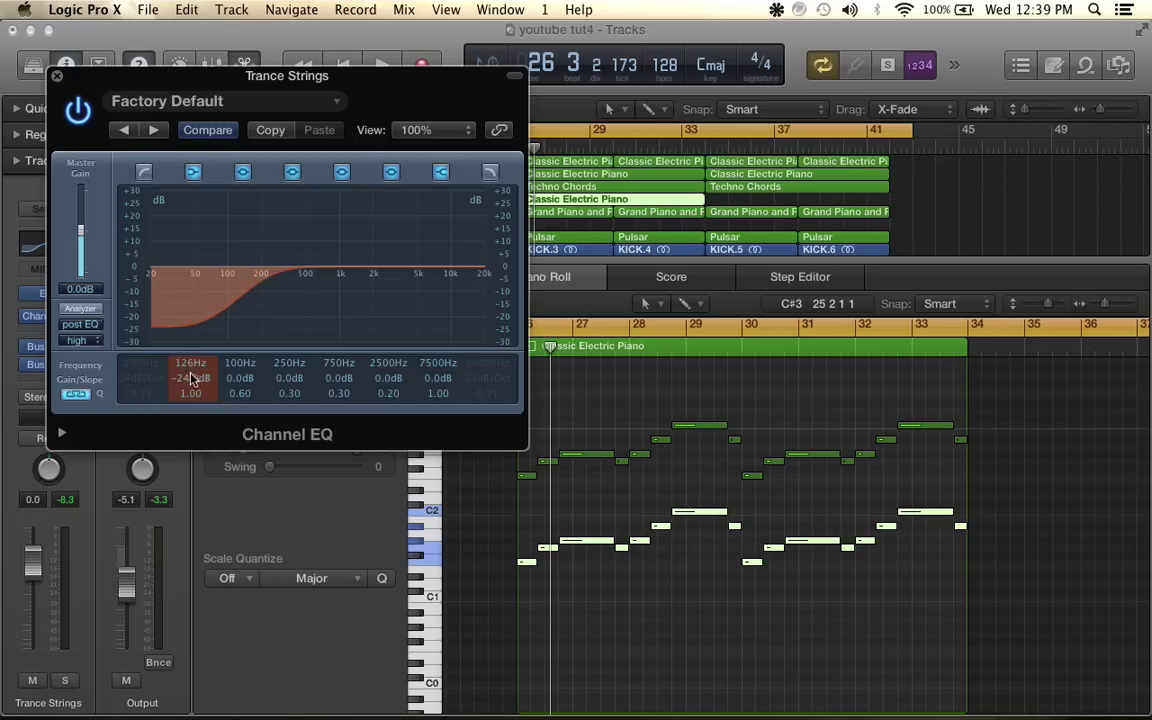
key(space)
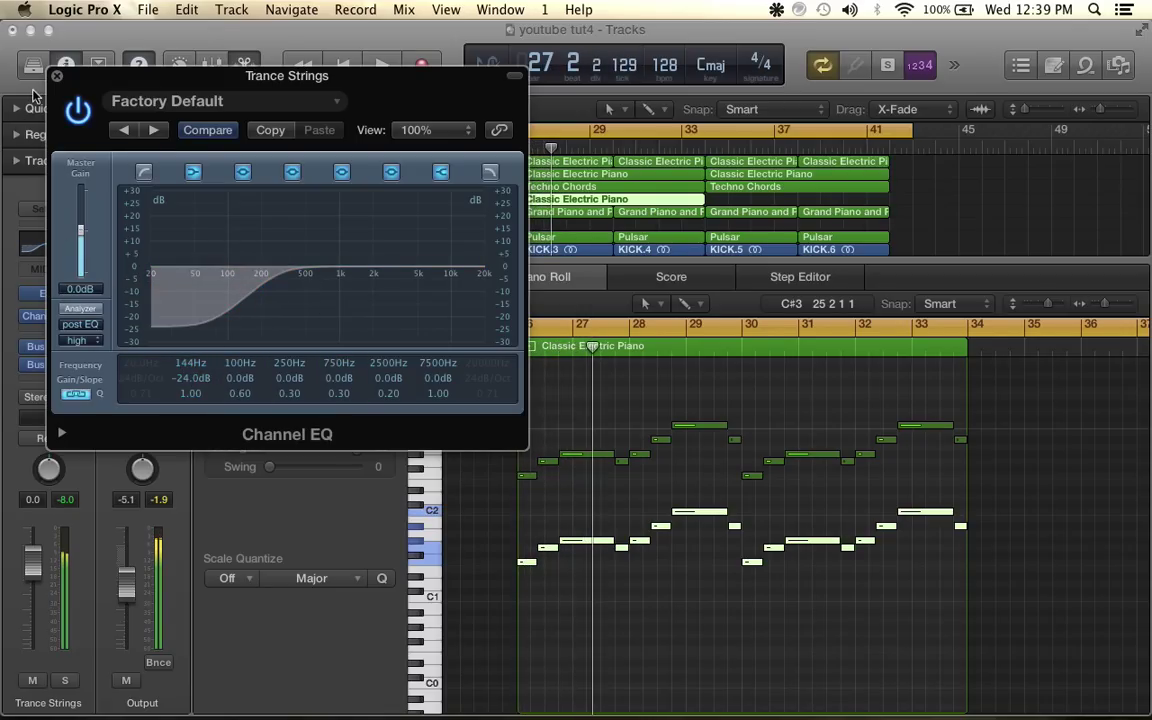
click(56, 77)
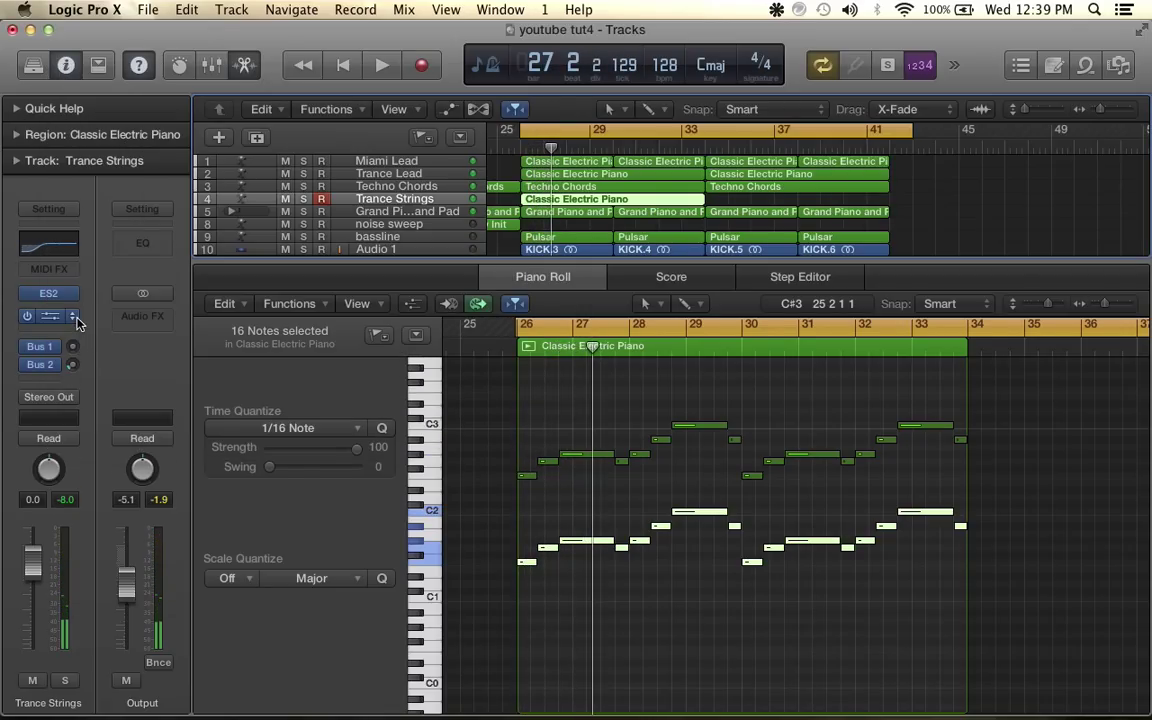
Insert a stereo Compressor after the Channel EQ on Trance Strings and set its side chain to Bus 5
click(68, 318)
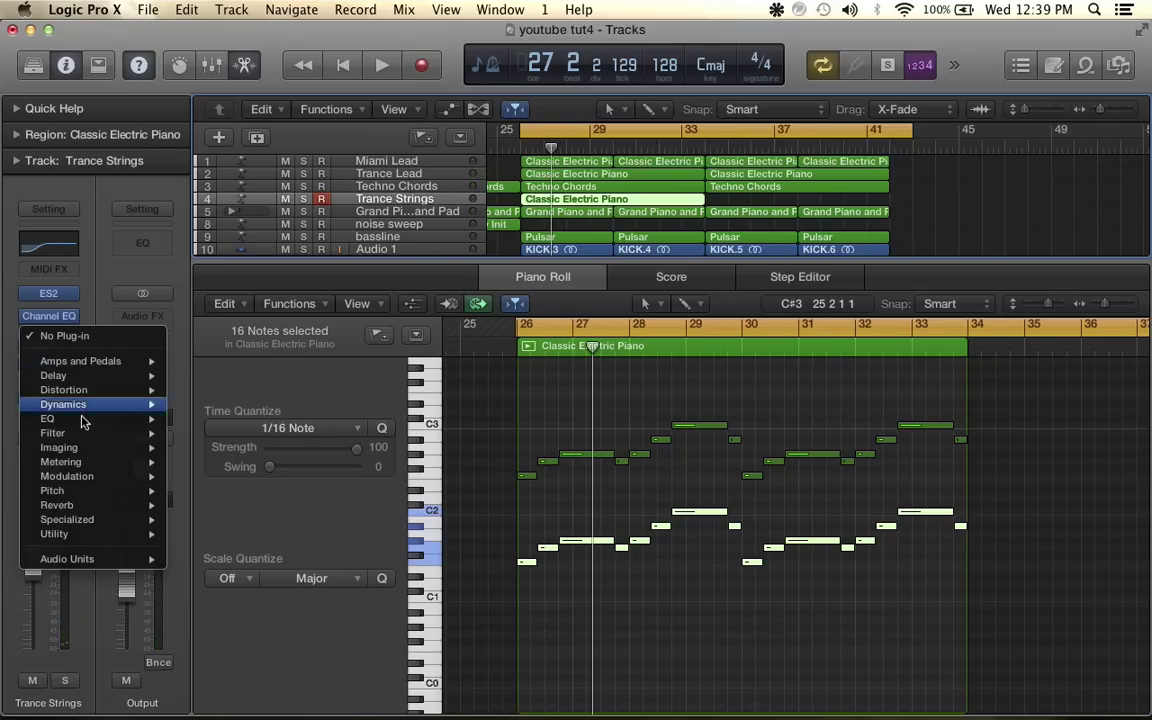
mouse_move(80, 405)
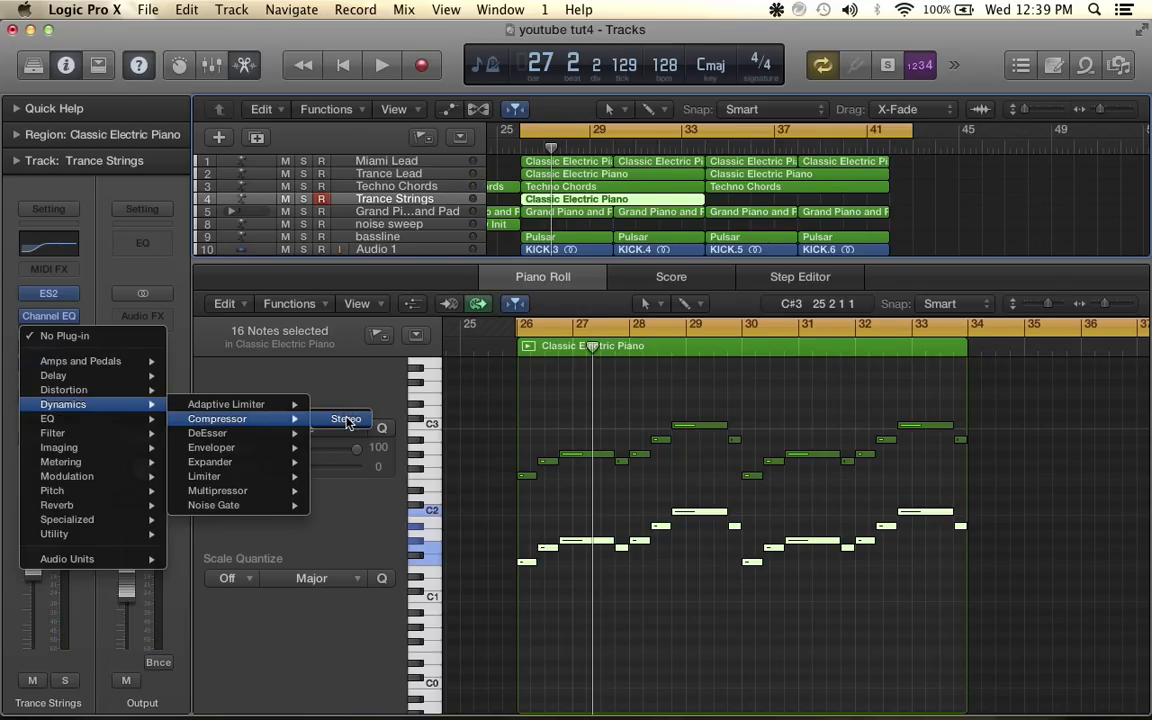
click(346, 420)
click(437, 104)
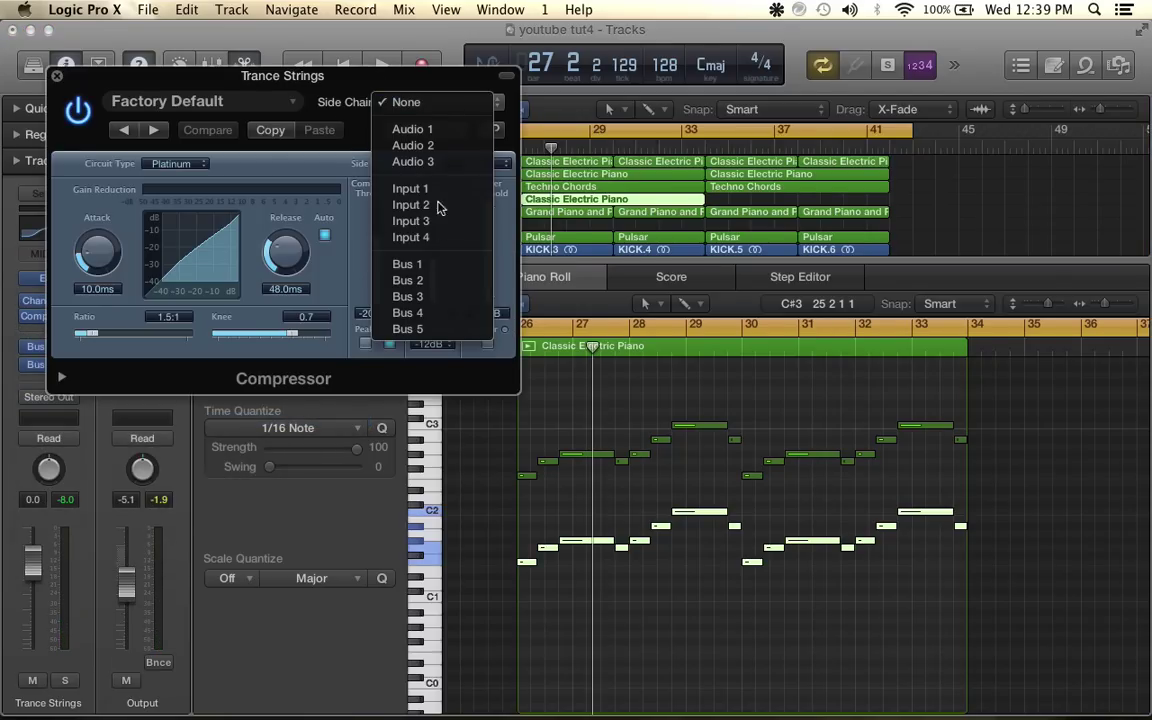
click(410, 329)
Set the Compressor's ratio to 7.7:1, threshold to -24 dB and gain to -10 dB during playback
key(space)
drag(100, 345, 145, 336)
drag(377, 241, 433, 282)
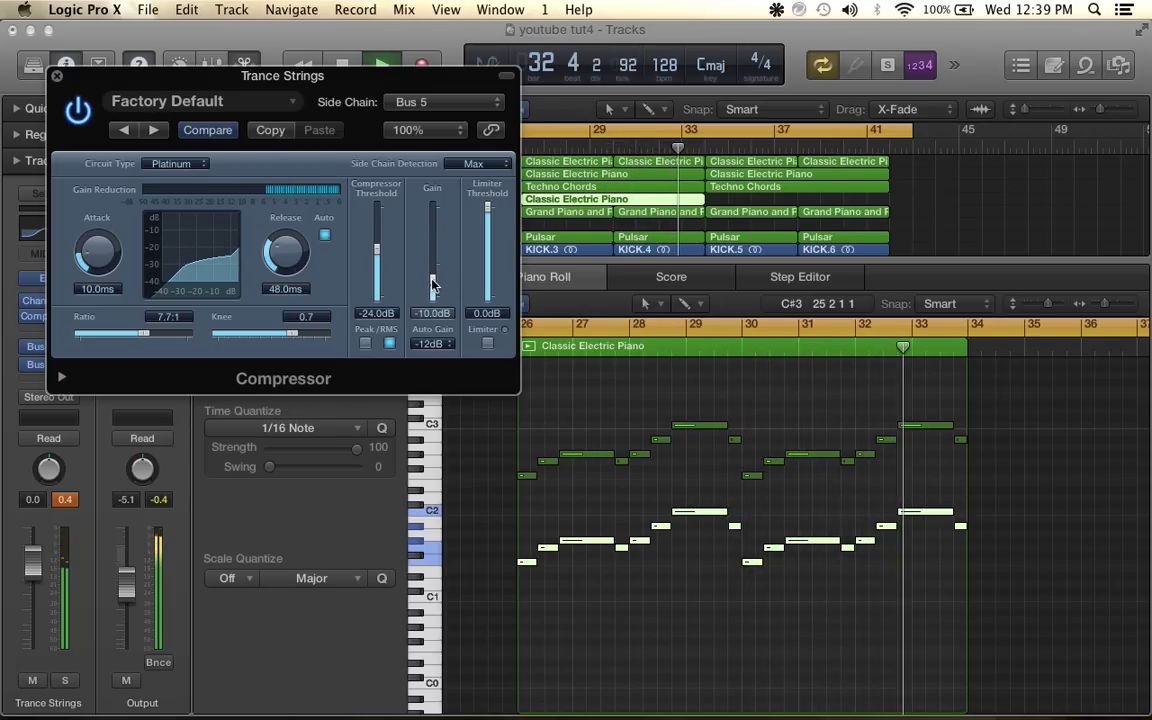
key(space)
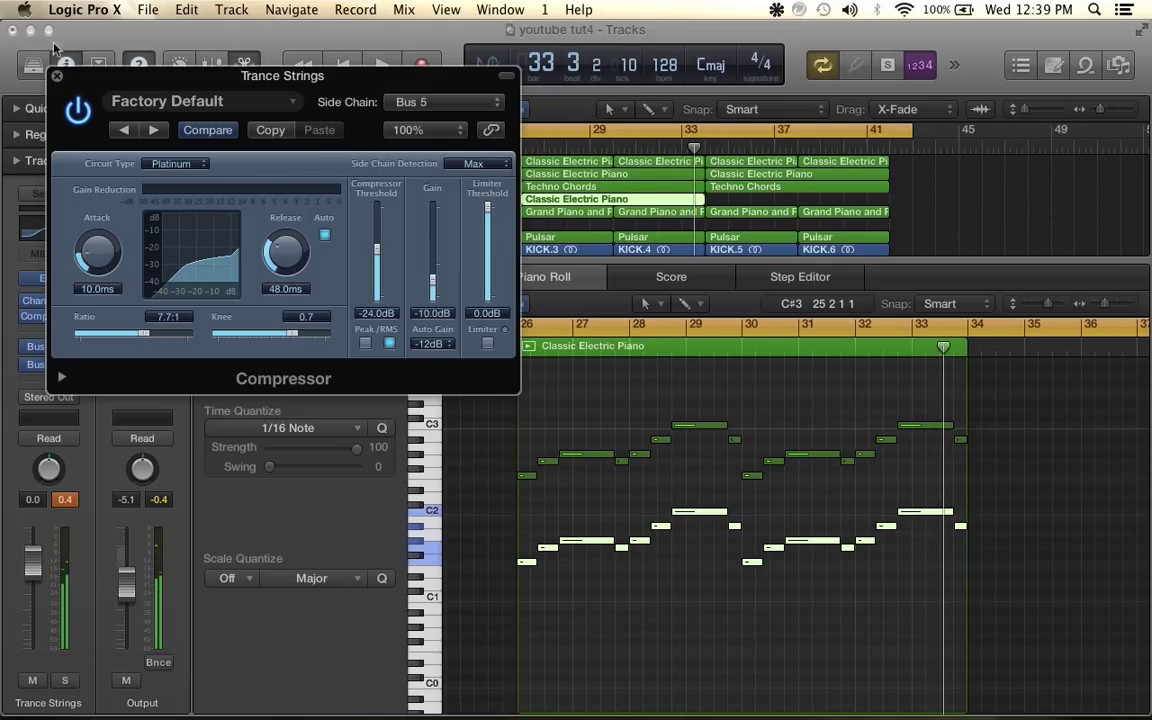
click(58, 78)
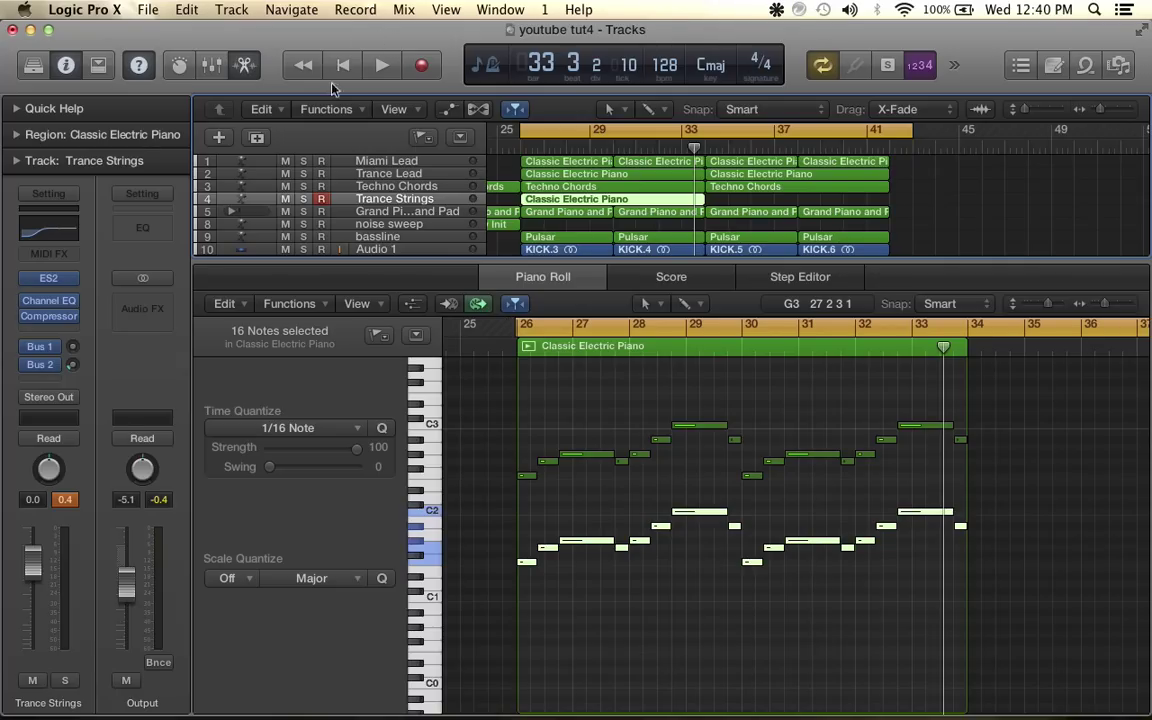
Solo Trance Strings, insert a stereo AutoFilter with its cutoff at 66%, and play it within the full mix
click(304, 200)
key(shift+space)
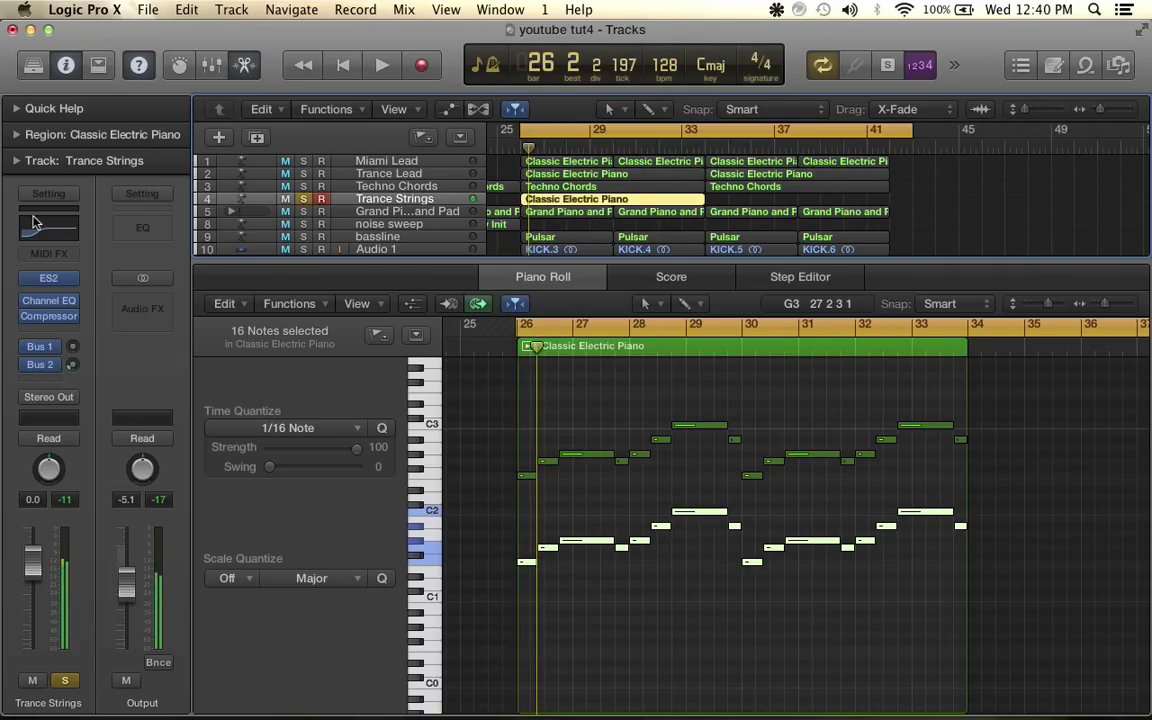
click(48, 330)
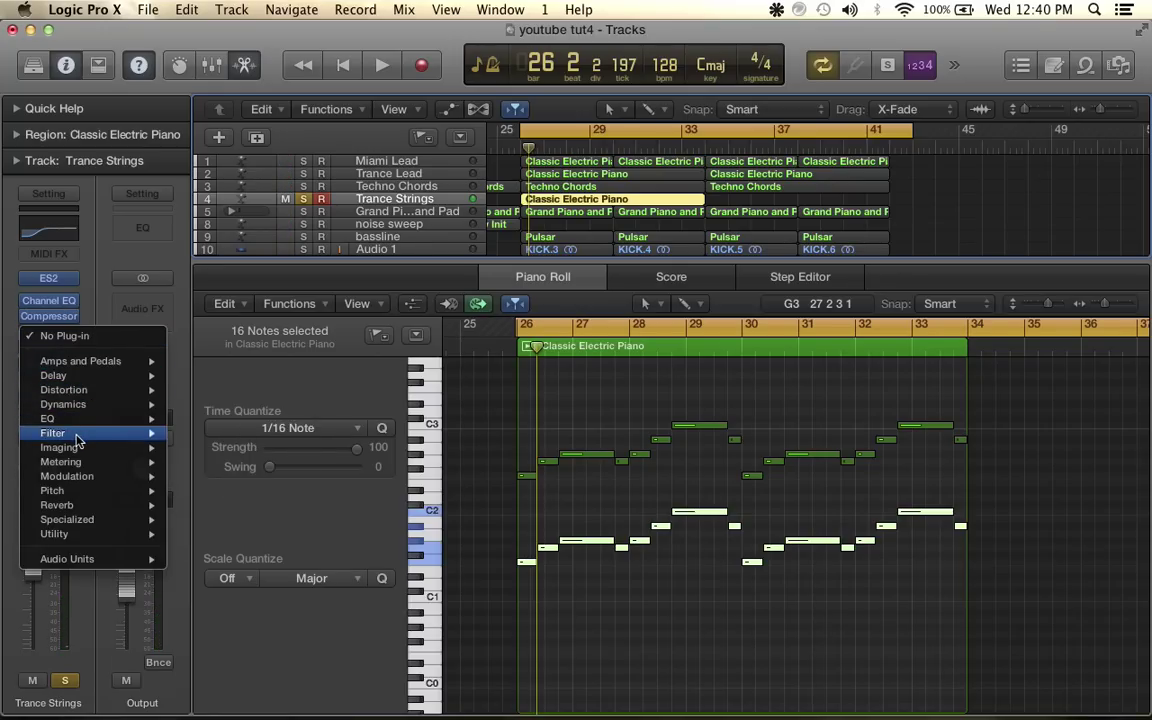
mouse_move(120, 432)
mouse_move(206, 432)
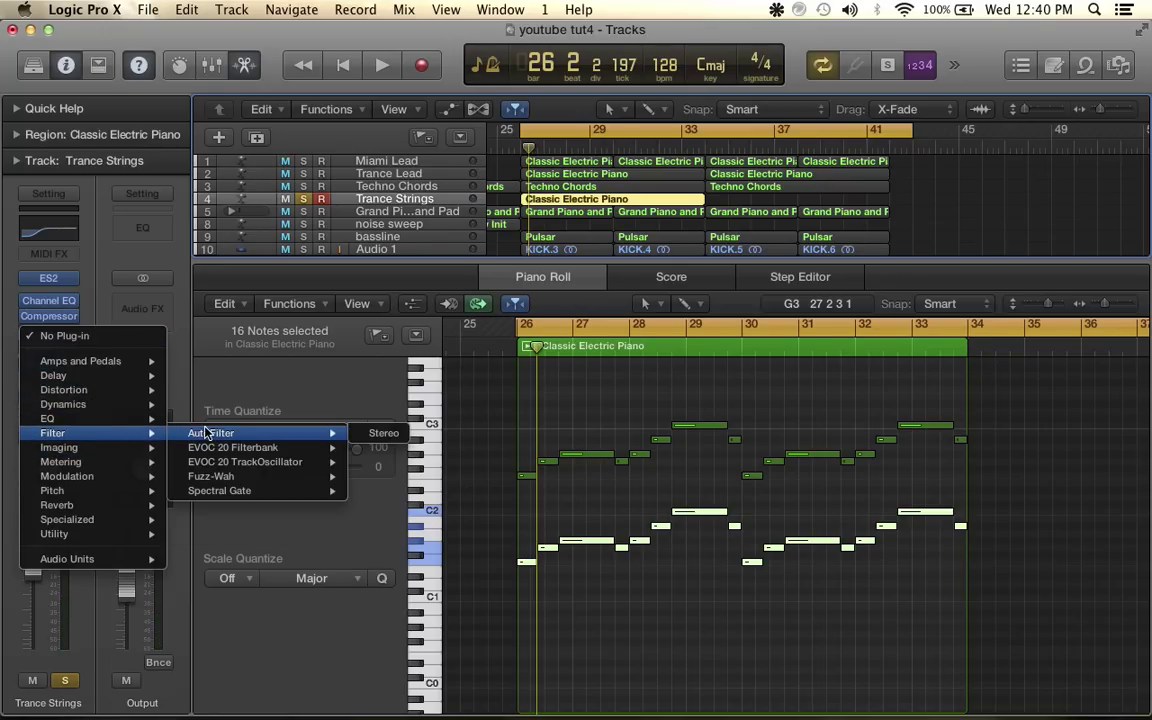
click(363, 434)
key(space)
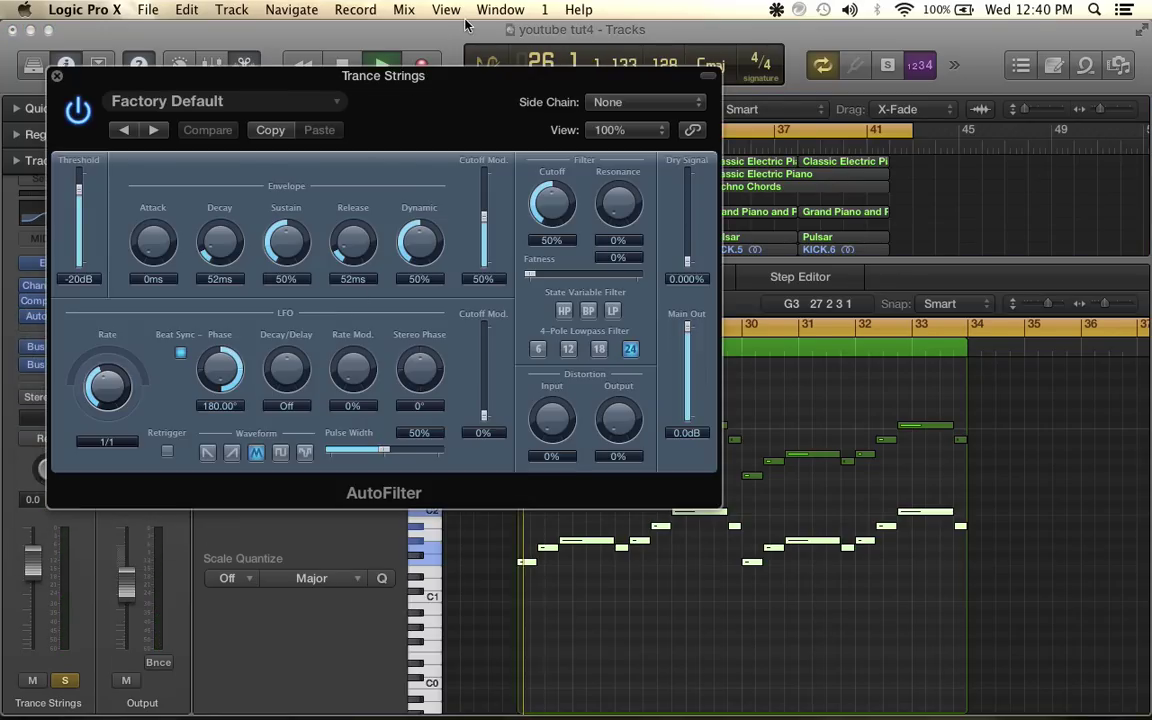
drag(555, 195, 560, 187)
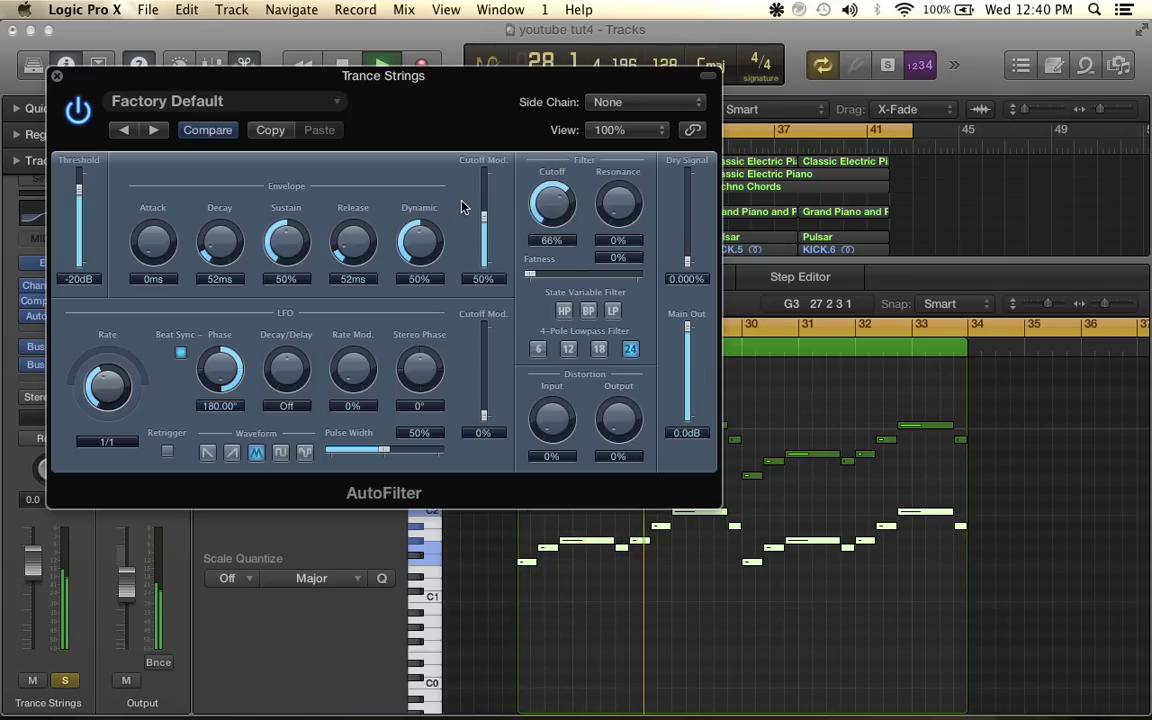
click(59, 77)
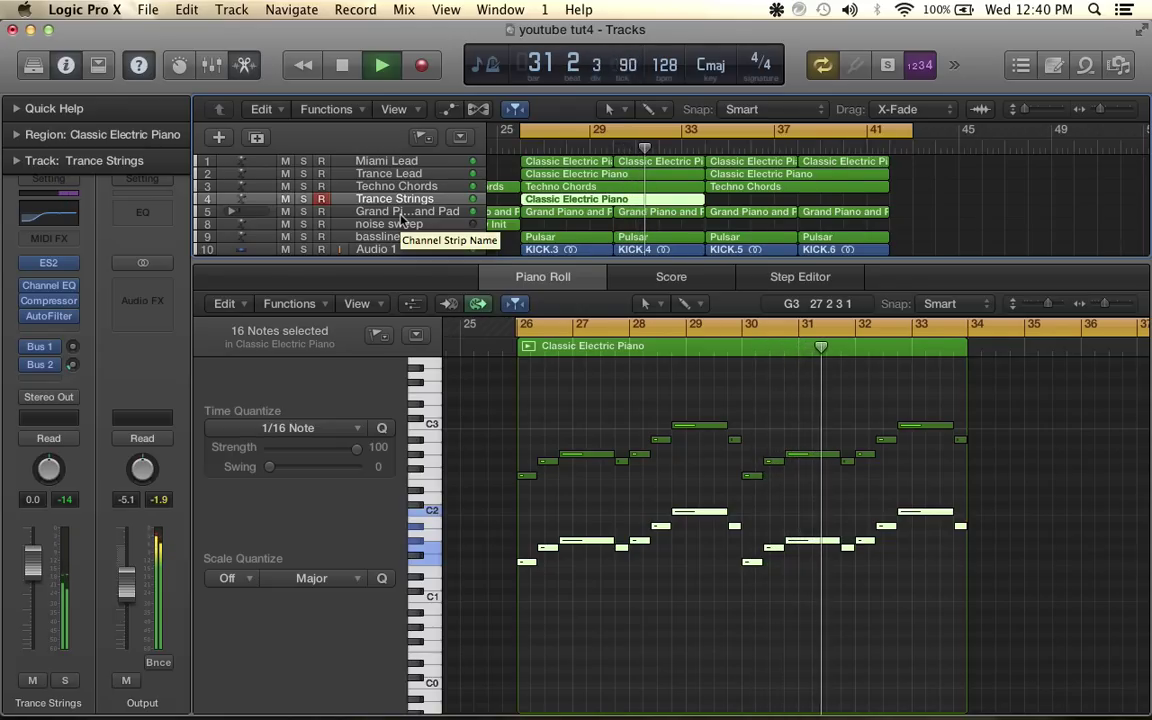
key(space)
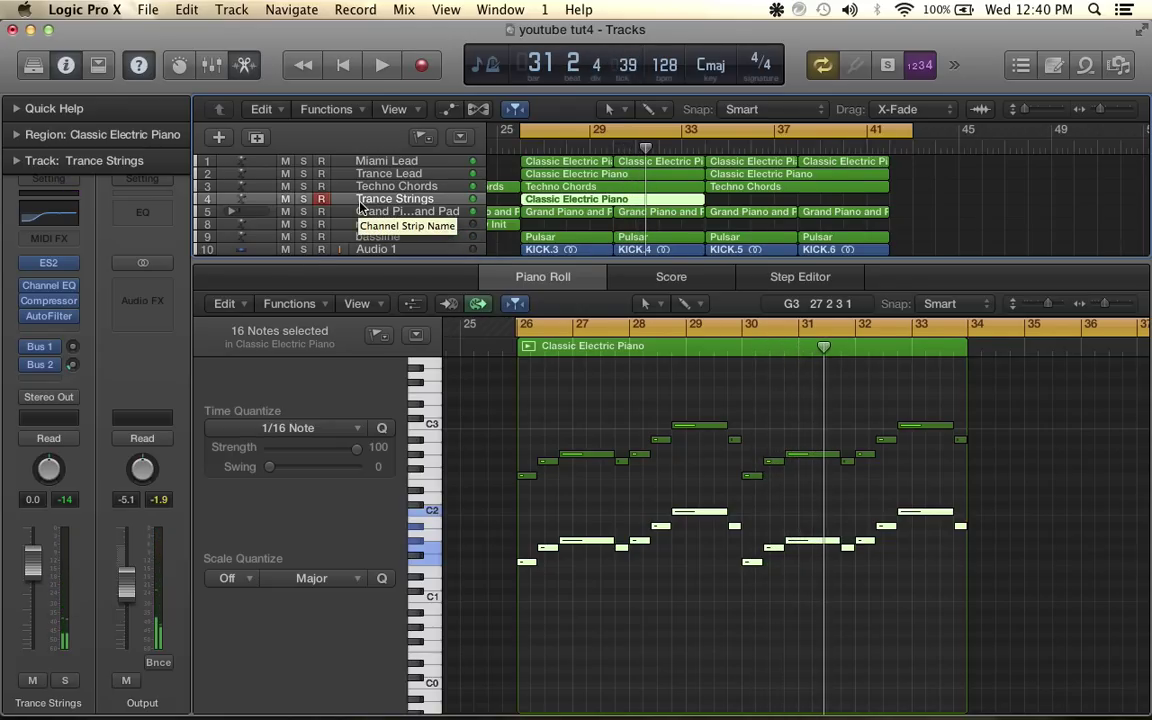
Solo Trance Strings again and insert a stereo Chorus after the AutoFilter
click(304, 199)
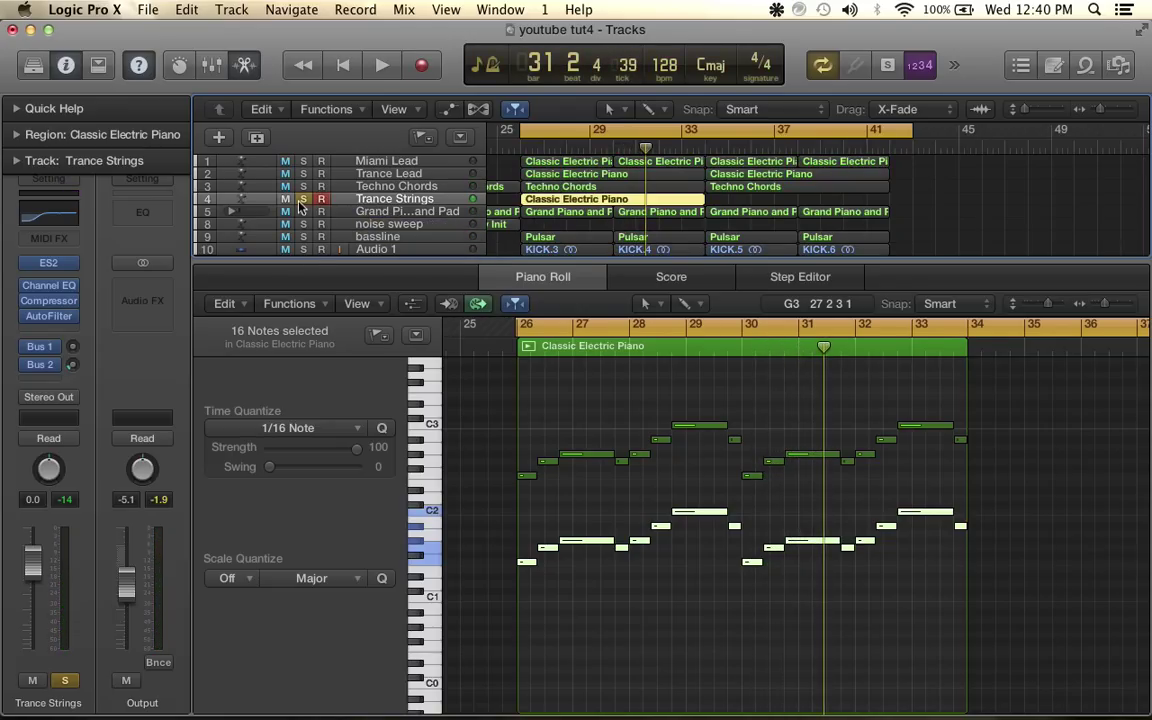
key(space)
key(space)
click(50, 332)
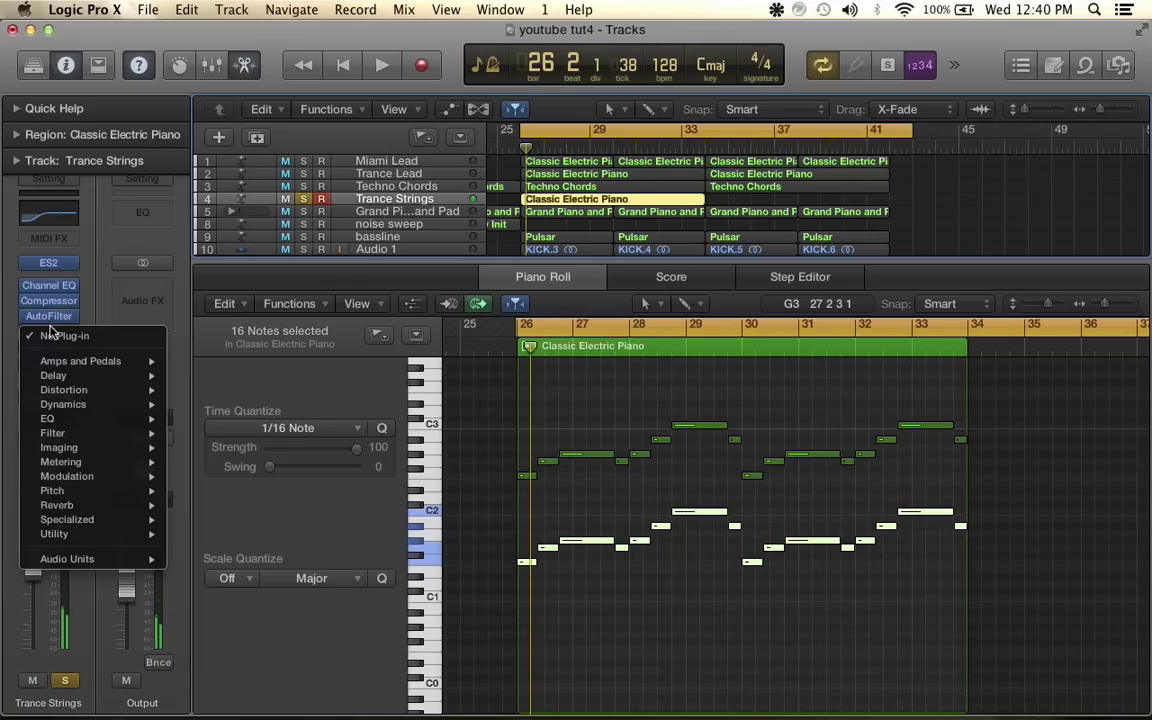
mouse_move(68, 463)
mouse_move(70, 486)
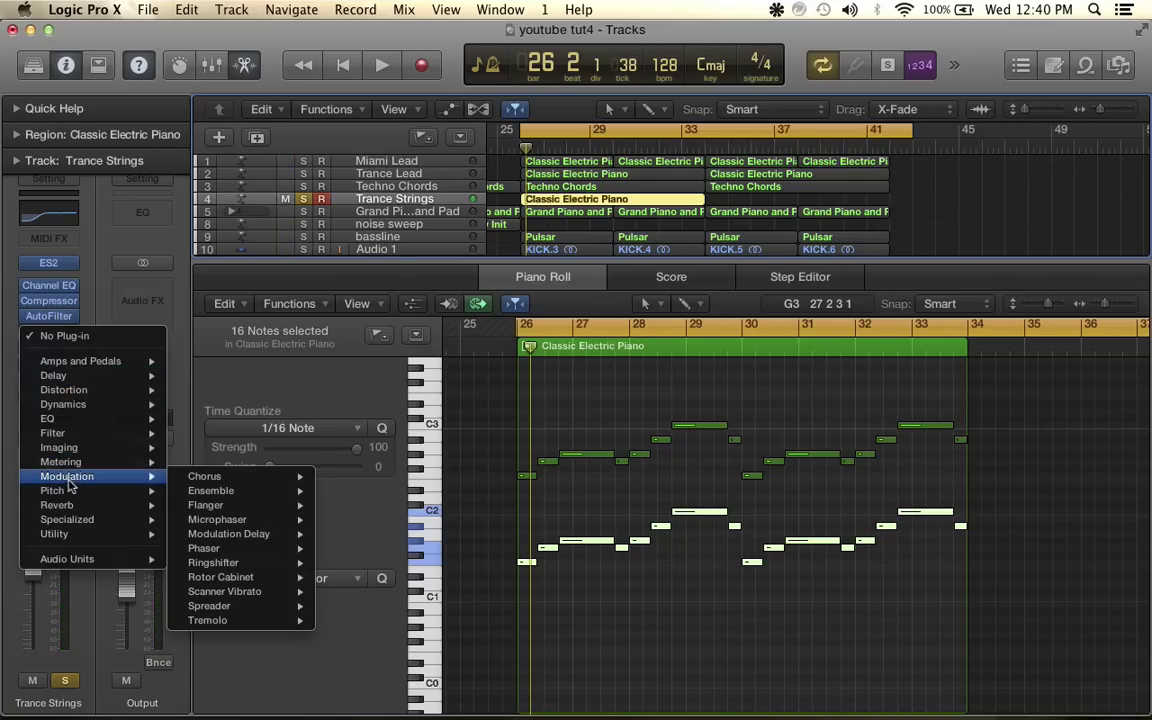
mouse_move(237, 474)
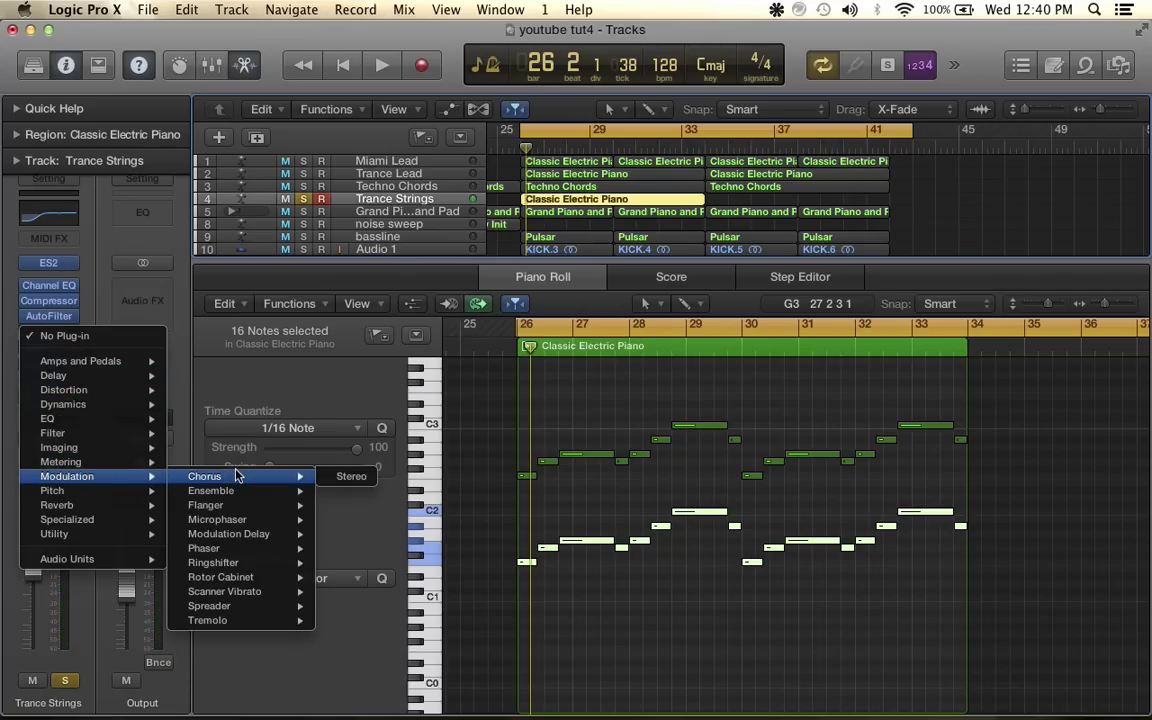
click(350, 477)
Set the Chorus mix to 65%, intensity to 59% and rate to 4.7 Hz while the strings play
key(space)
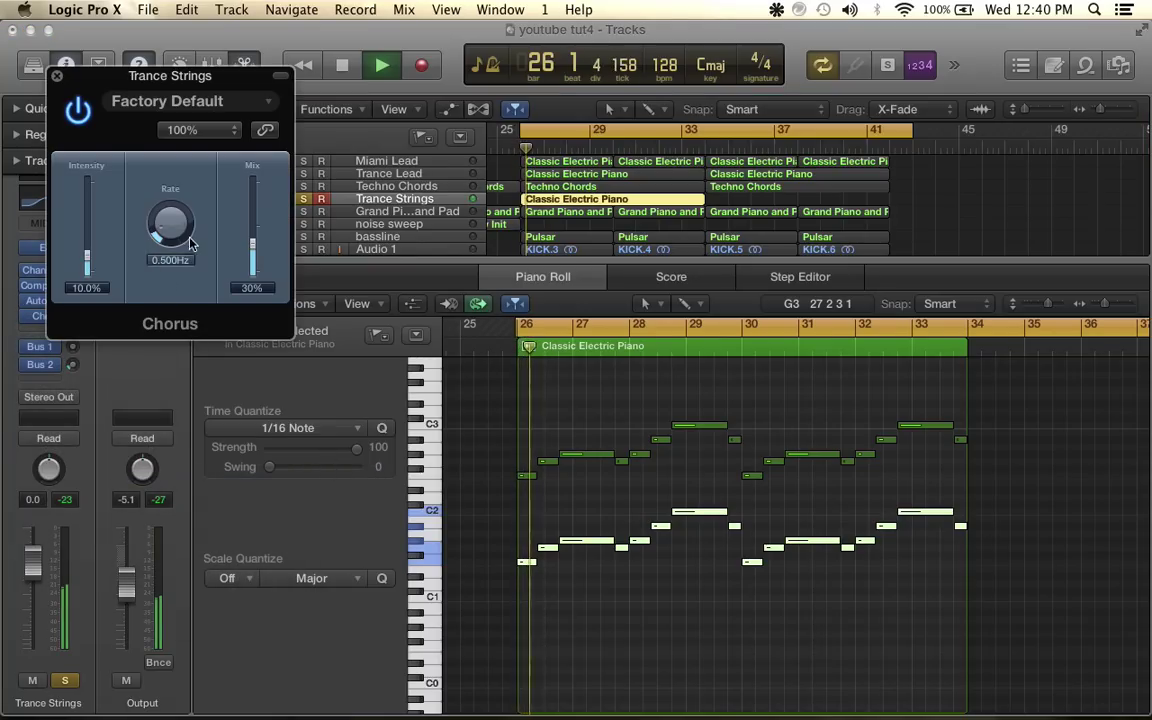
drag(152, 258, 169, 231)
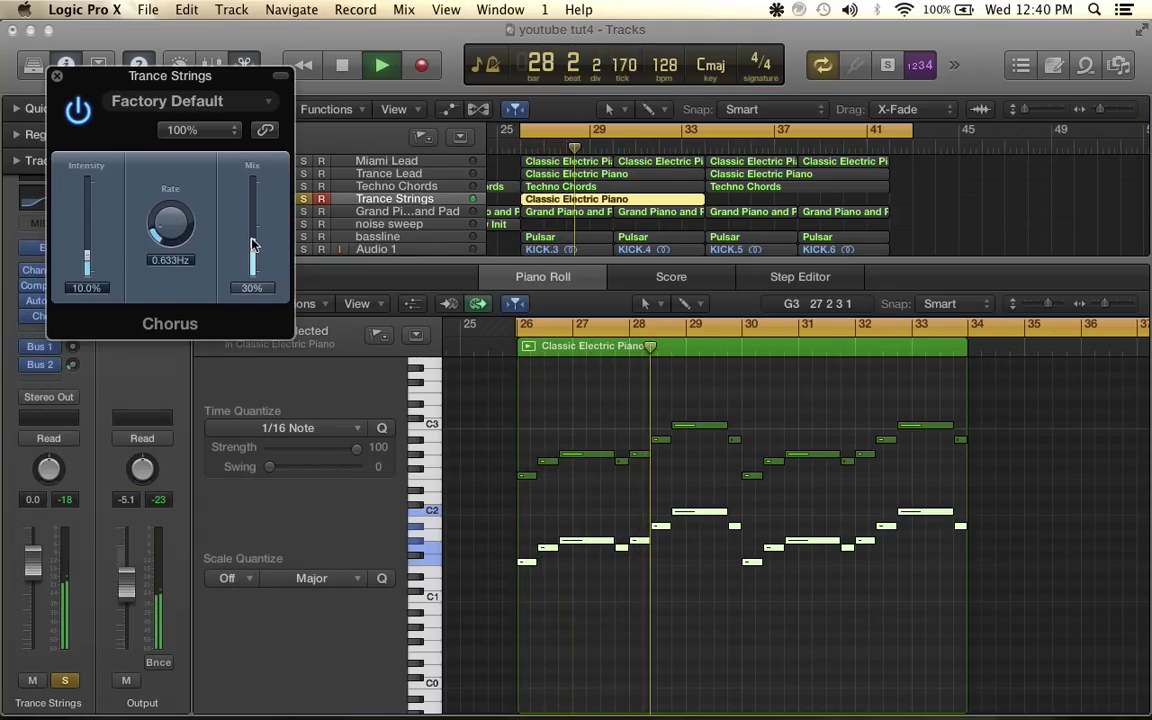
drag(251, 240, 253, 213)
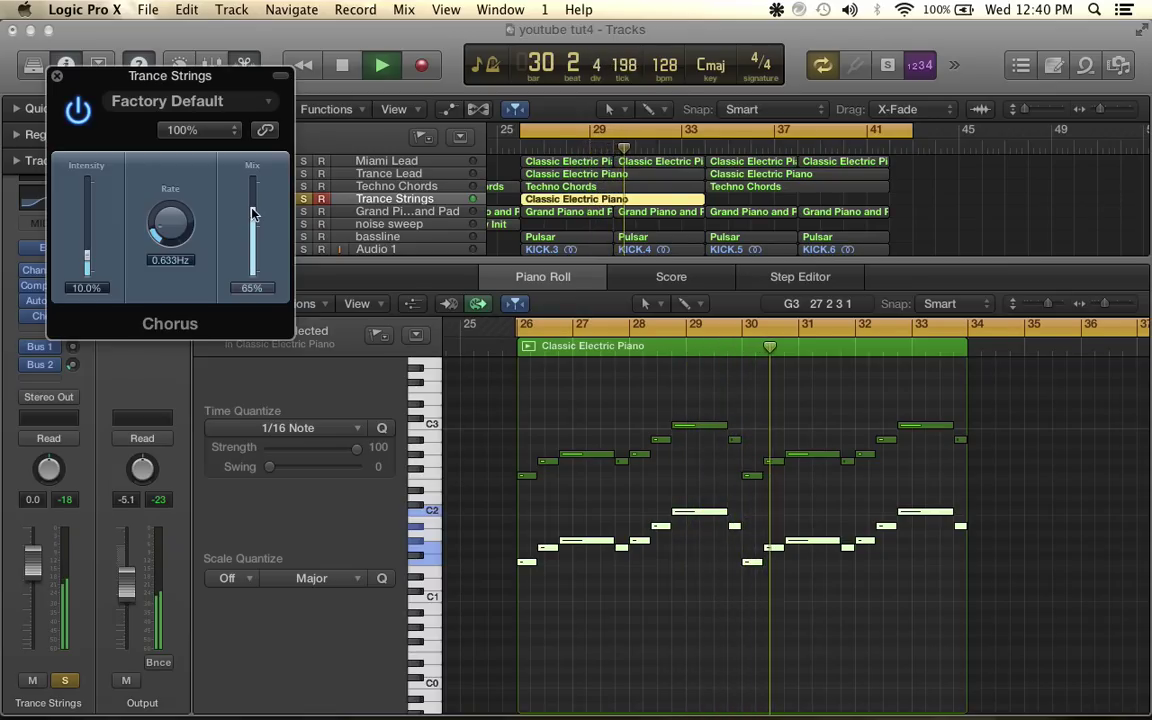
drag(87, 251, 88, 215)
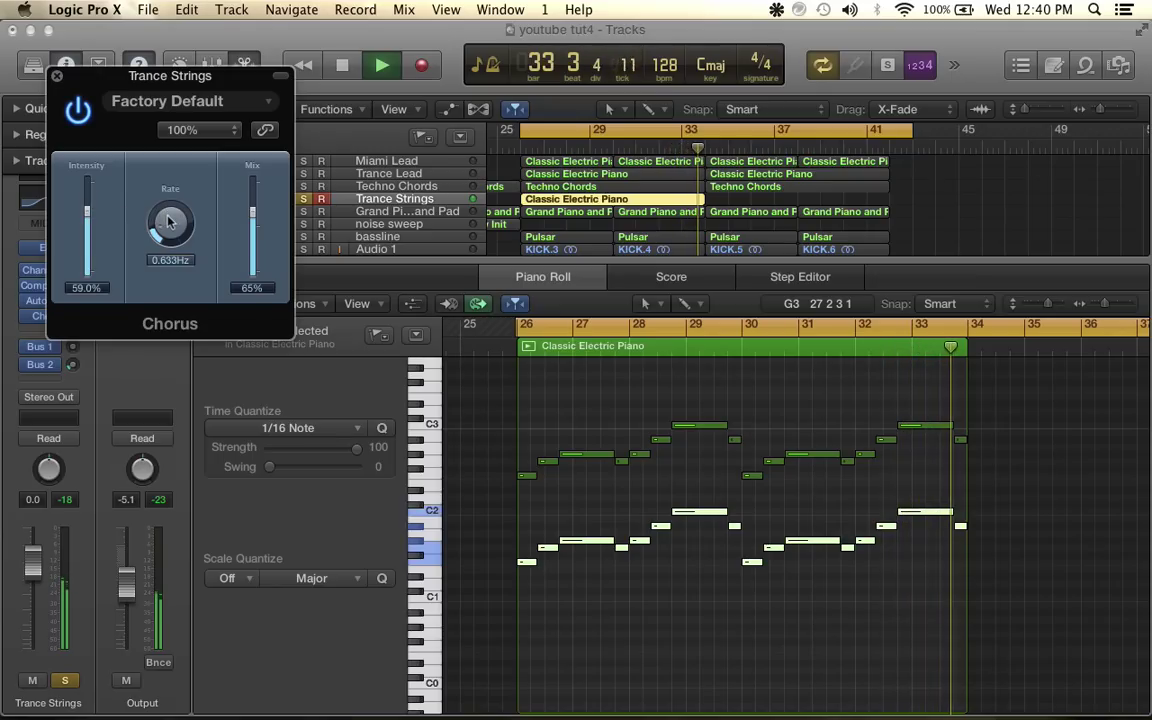
drag(170, 222, 170, 167)
key(space)
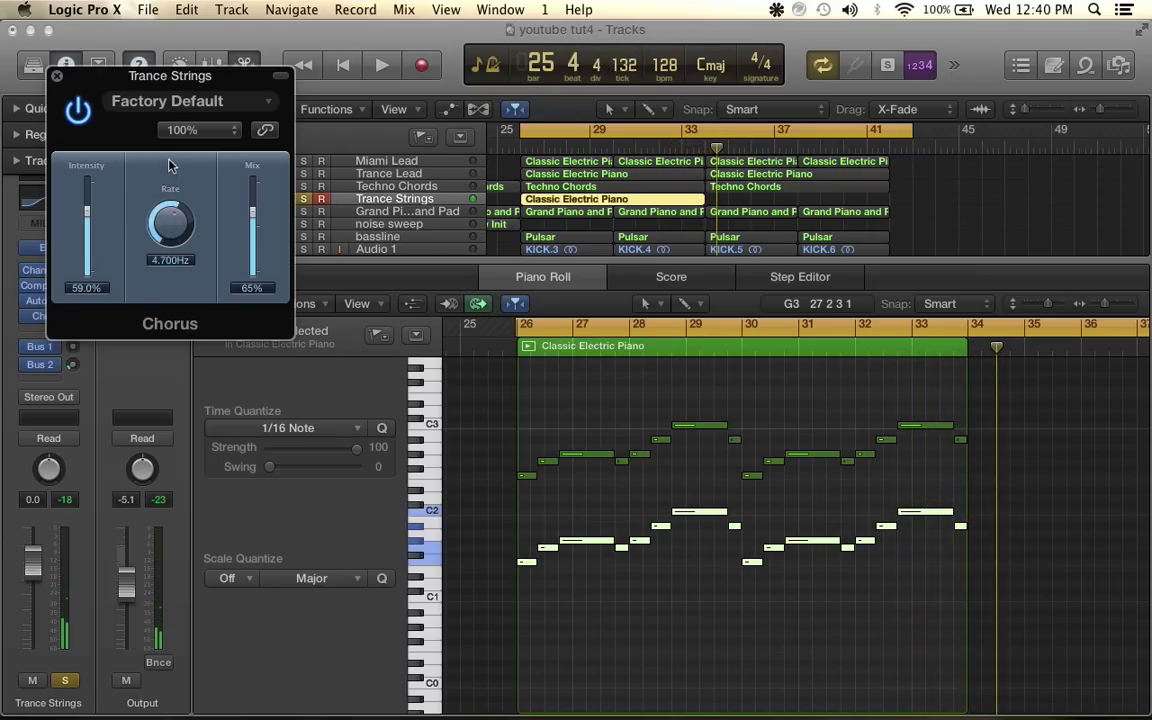
Lower the Chorus rate to 0.6 Hz and its intensity to 17.5% while the soloed strings play
key(space)
drag(170, 222, 166, 250)
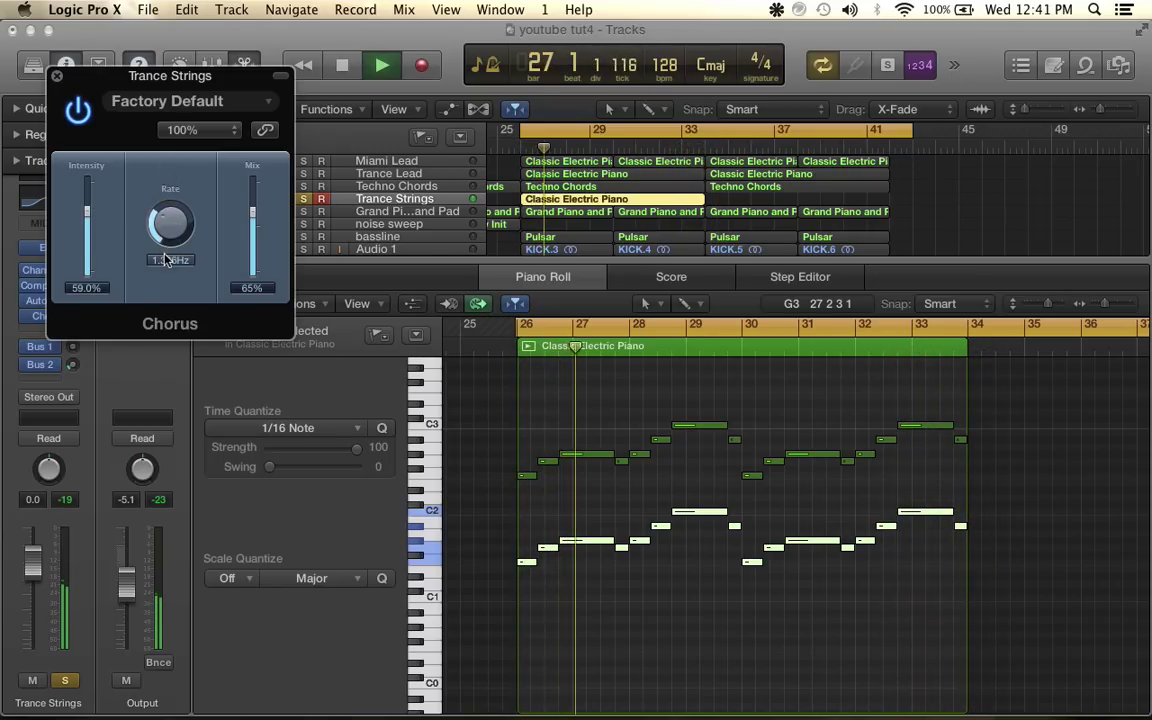
mouse_move(167, 262)
mouse_down()
mouse_move(172, 289)
mouse_move(167, 281)
mouse_up()
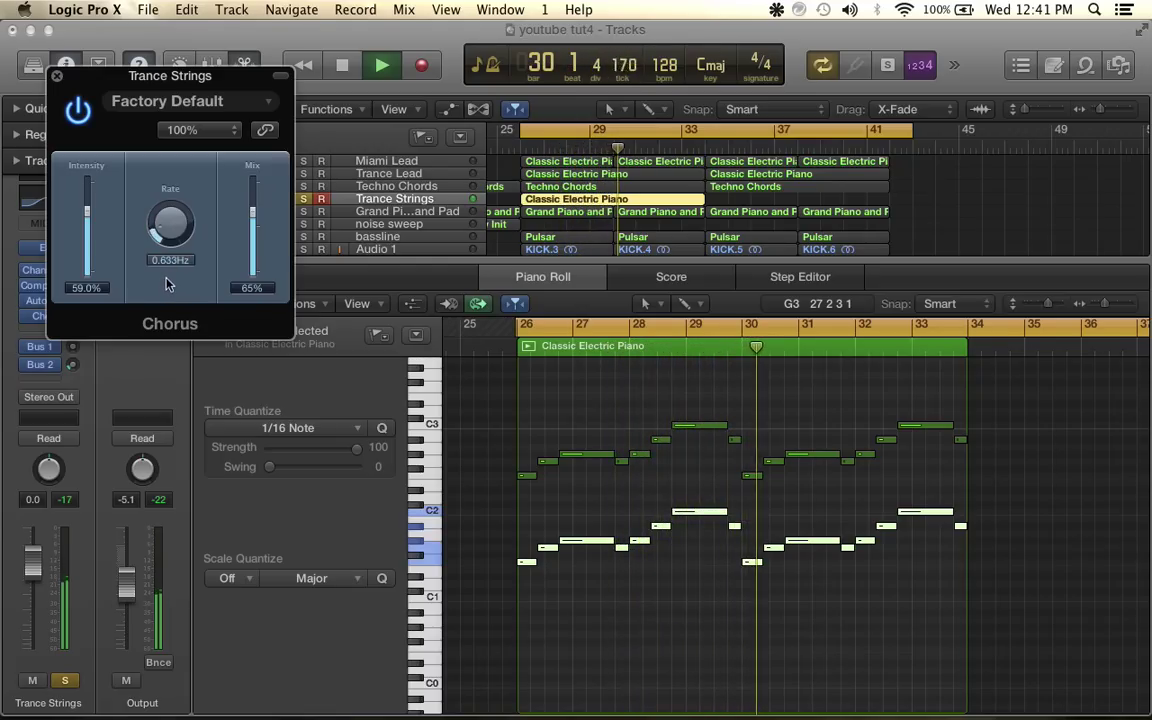
drag(88, 226, 90, 247)
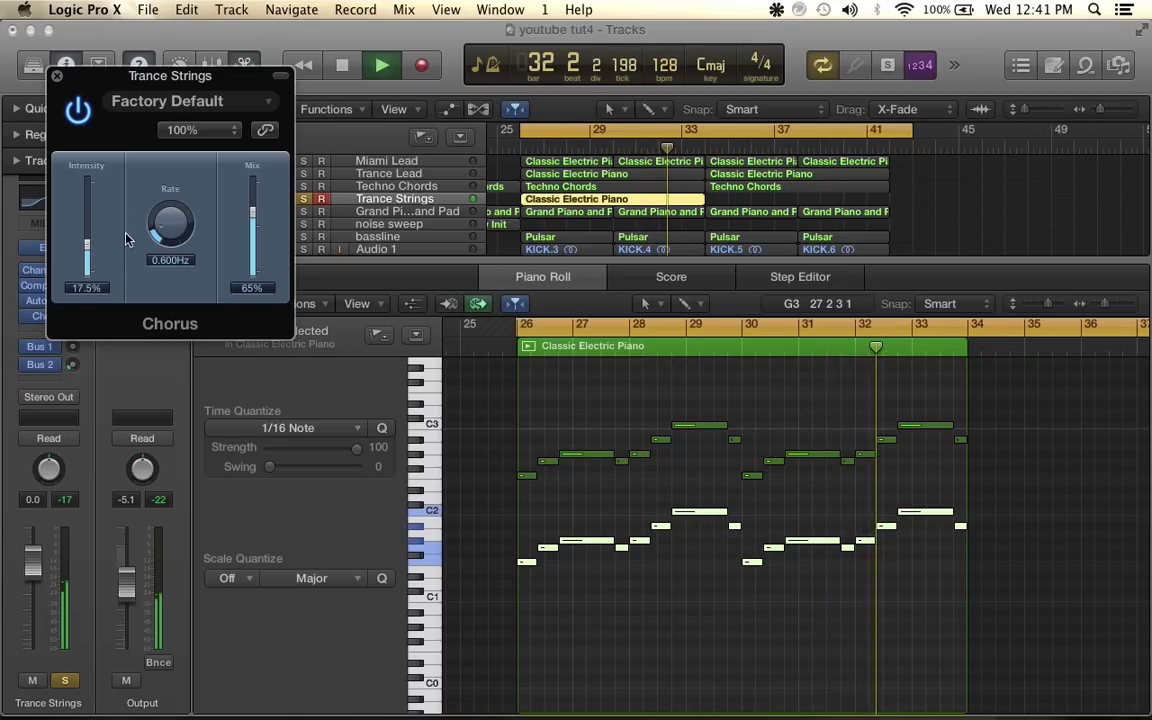
Load the Mega Wide Chorus preset, listen to it on the soloed strings, and close the Chorus settings
click(232, 102)
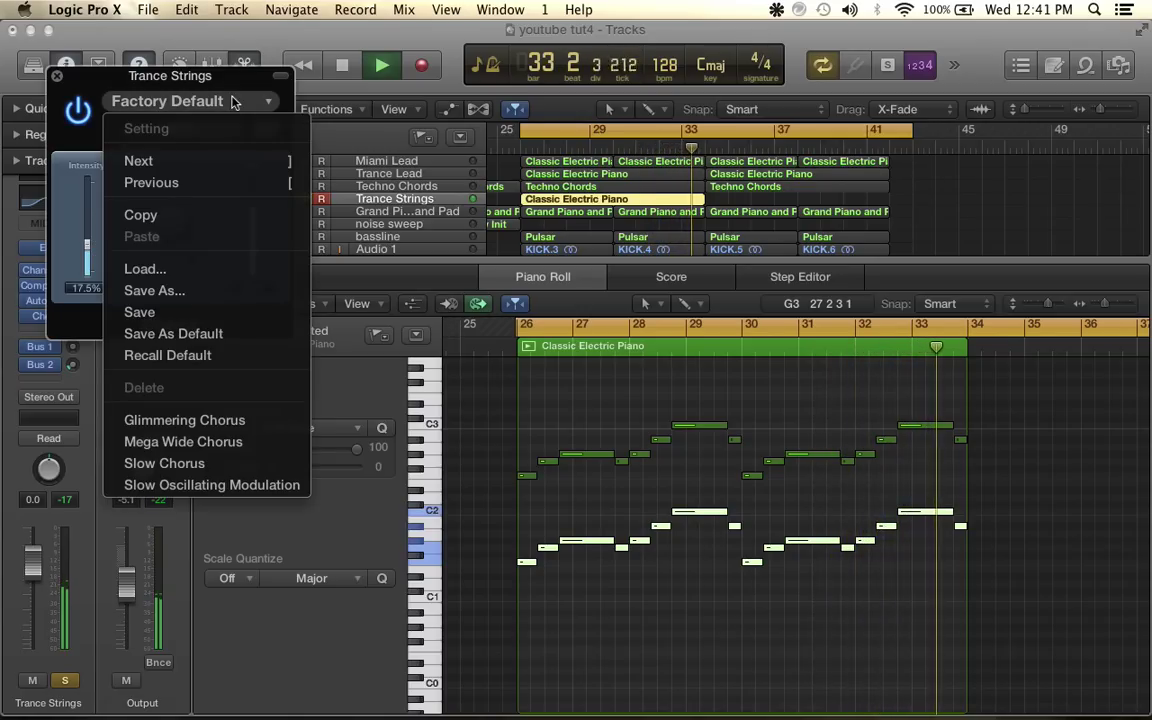
click(222, 441)
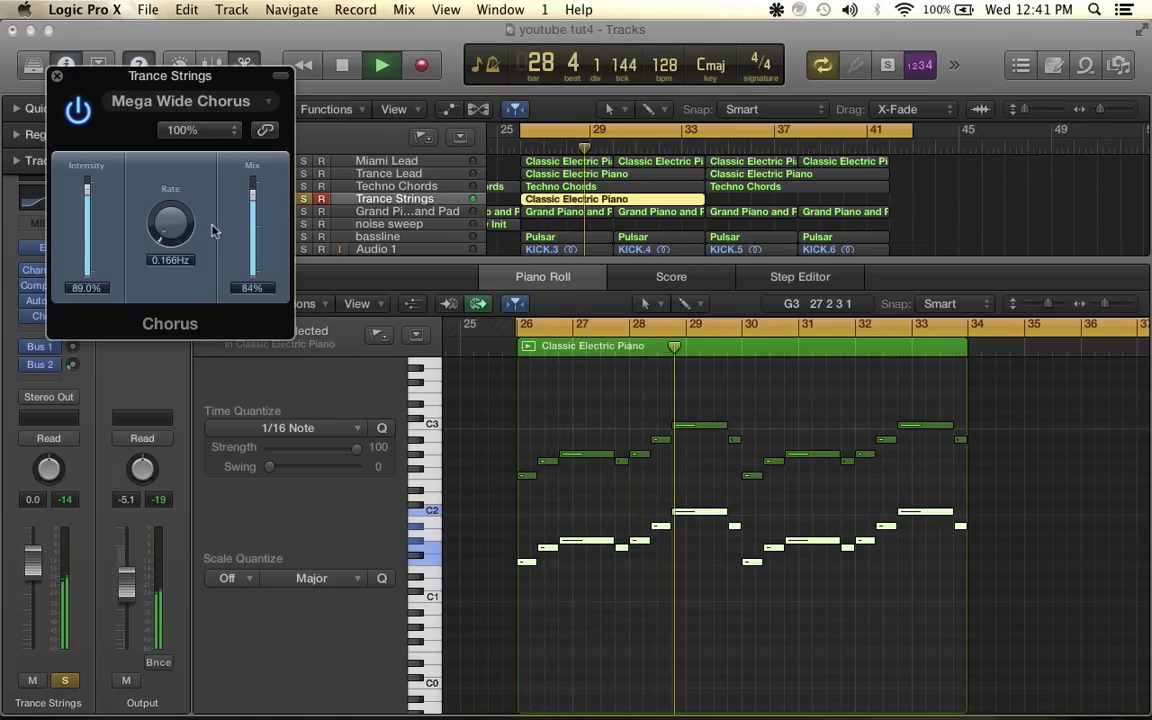
key(space)
click(57, 78)
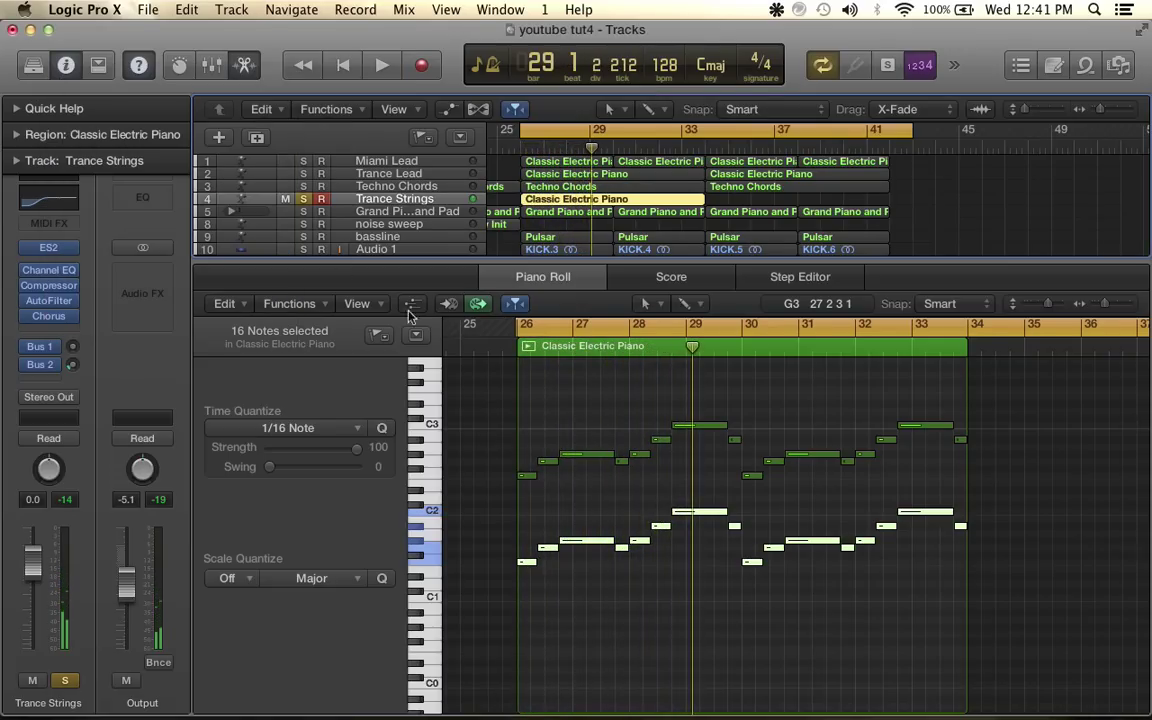
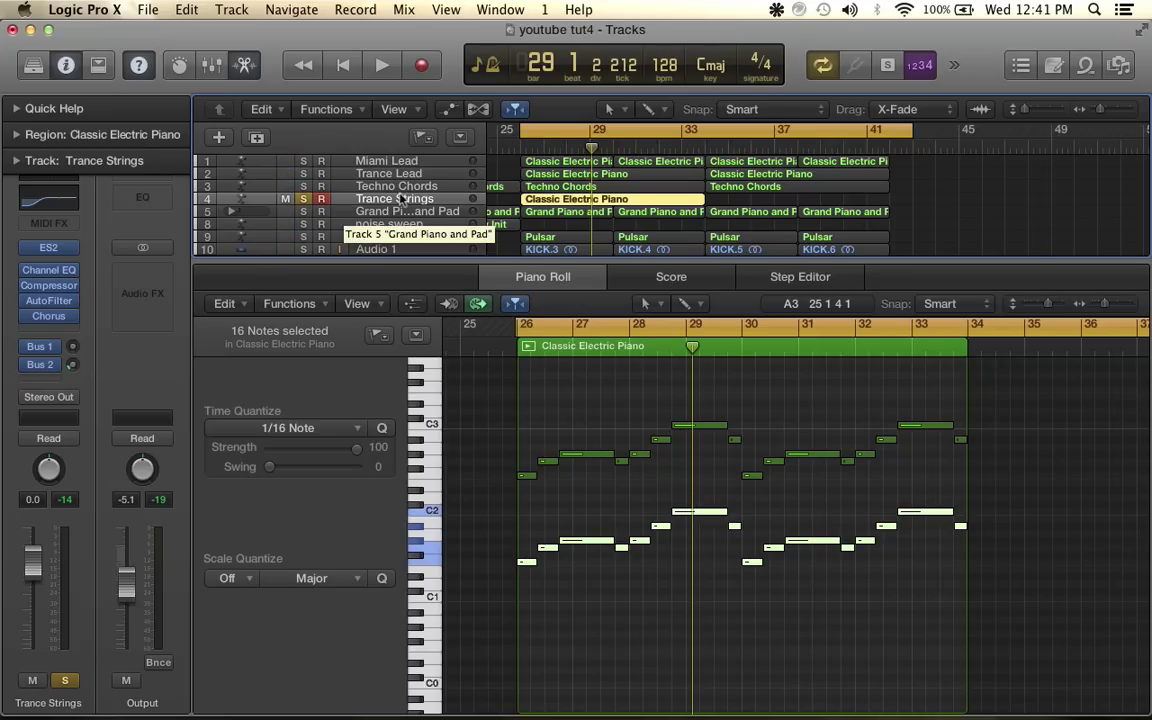
Unsolo Trance Strings and repeat its region once as a copy during full-mix playback
click(305, 202)
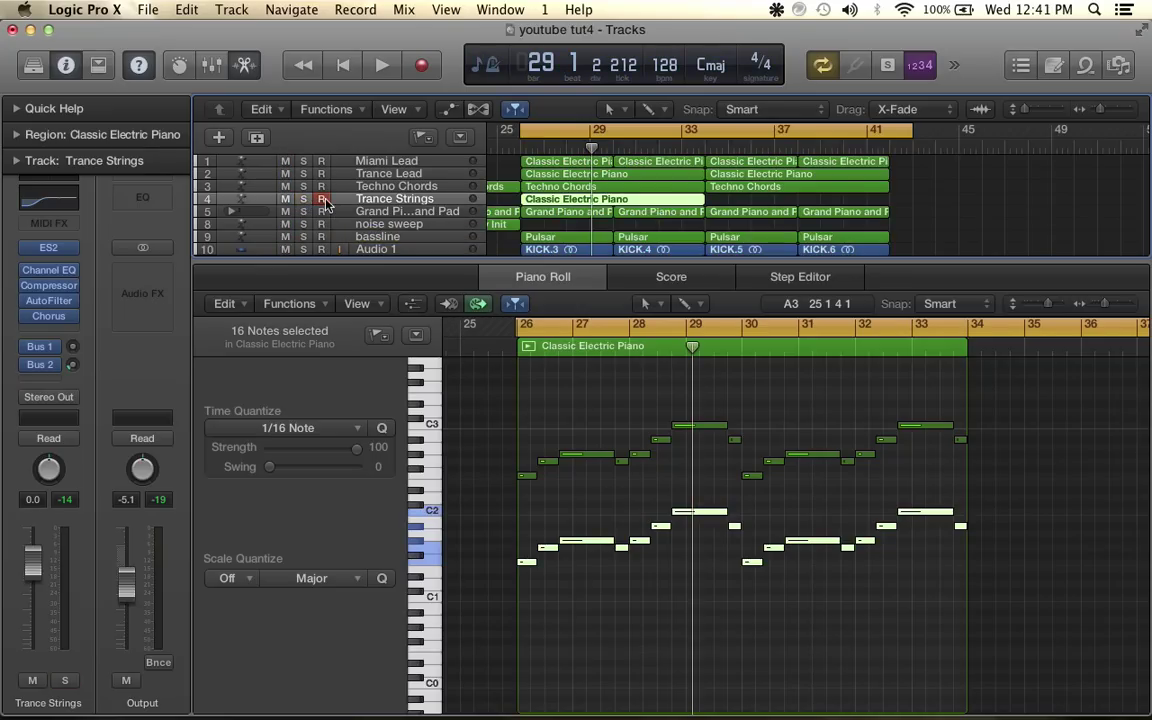
key(space)
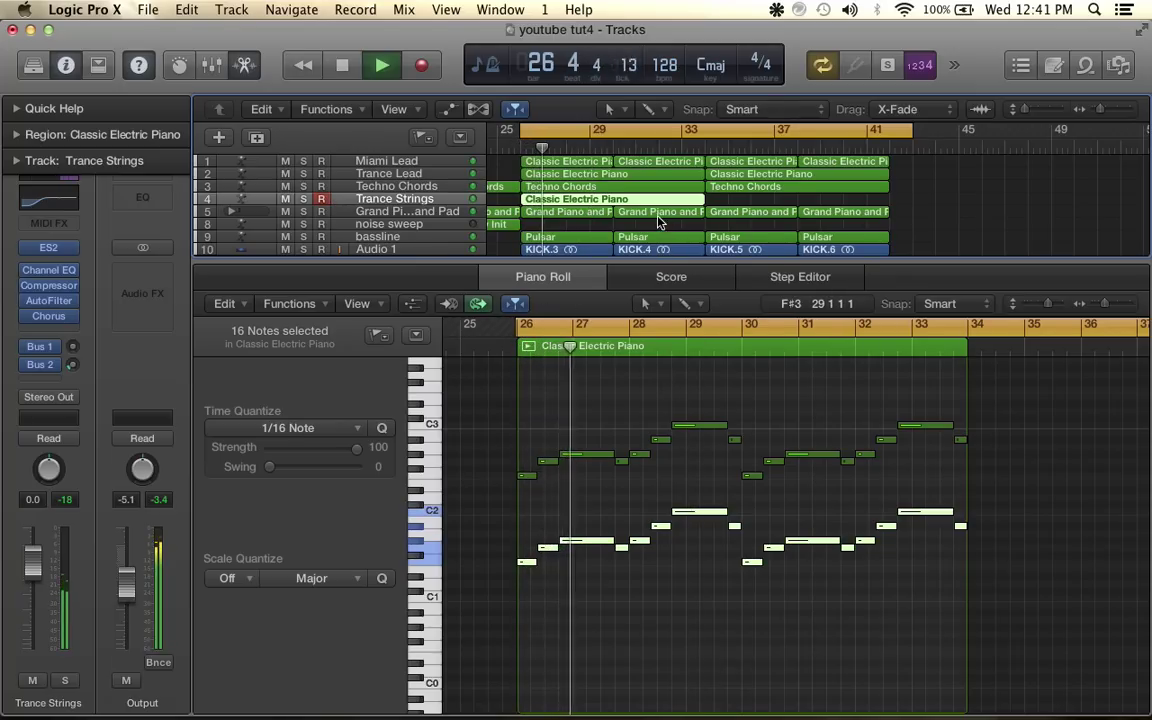
key(super+r)
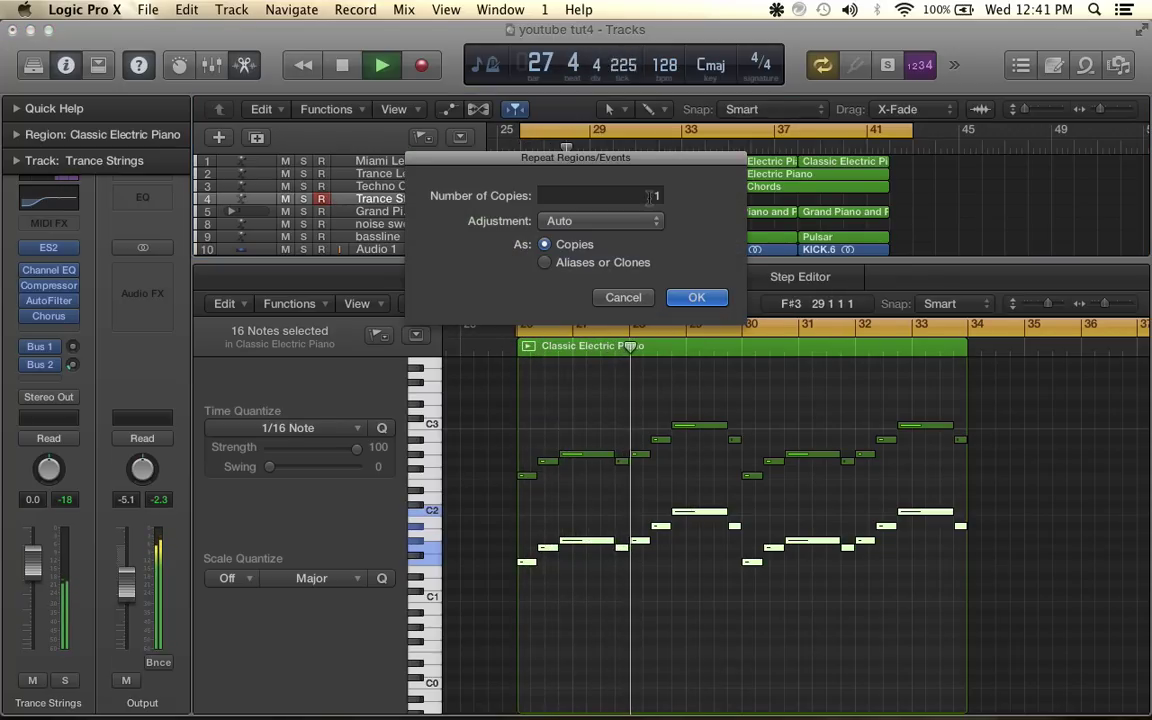
click(691, 296)
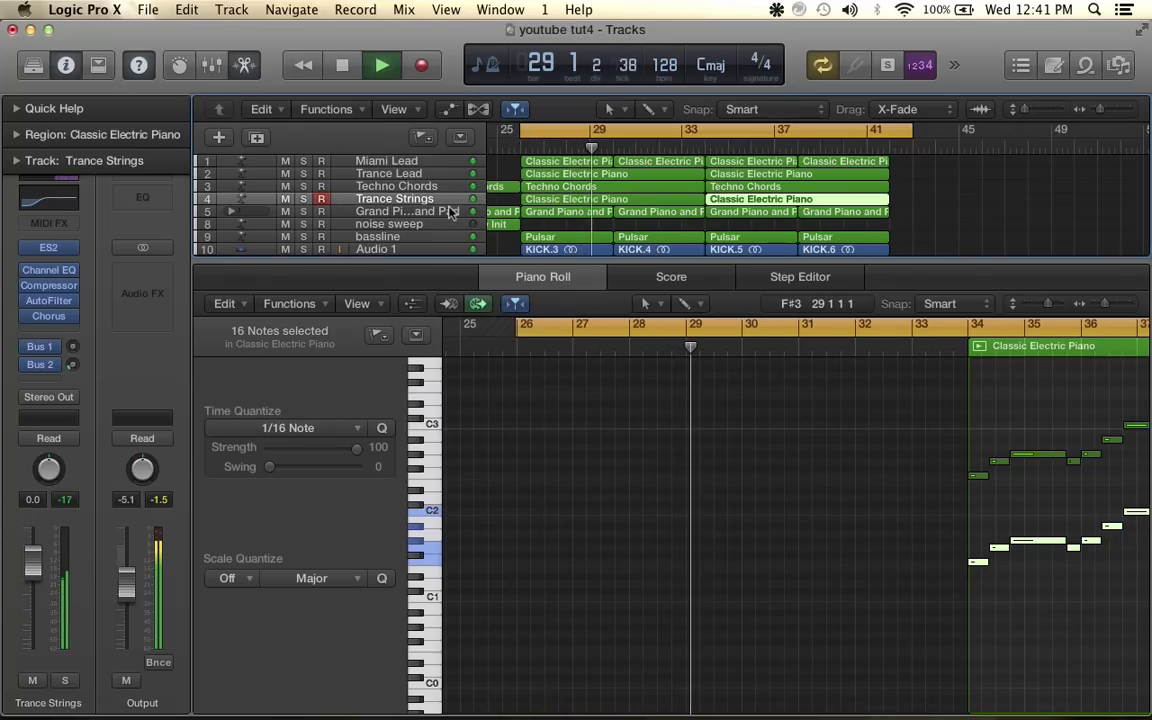
Lower the Trance Strings volume to -4.2 dB and remove its Chorus effect, checking the full mix in playback
mouse_move(34, 568)
mouse_down()
mouse_move(34, 626)
mouse_move(34, 581)
mouse_up()
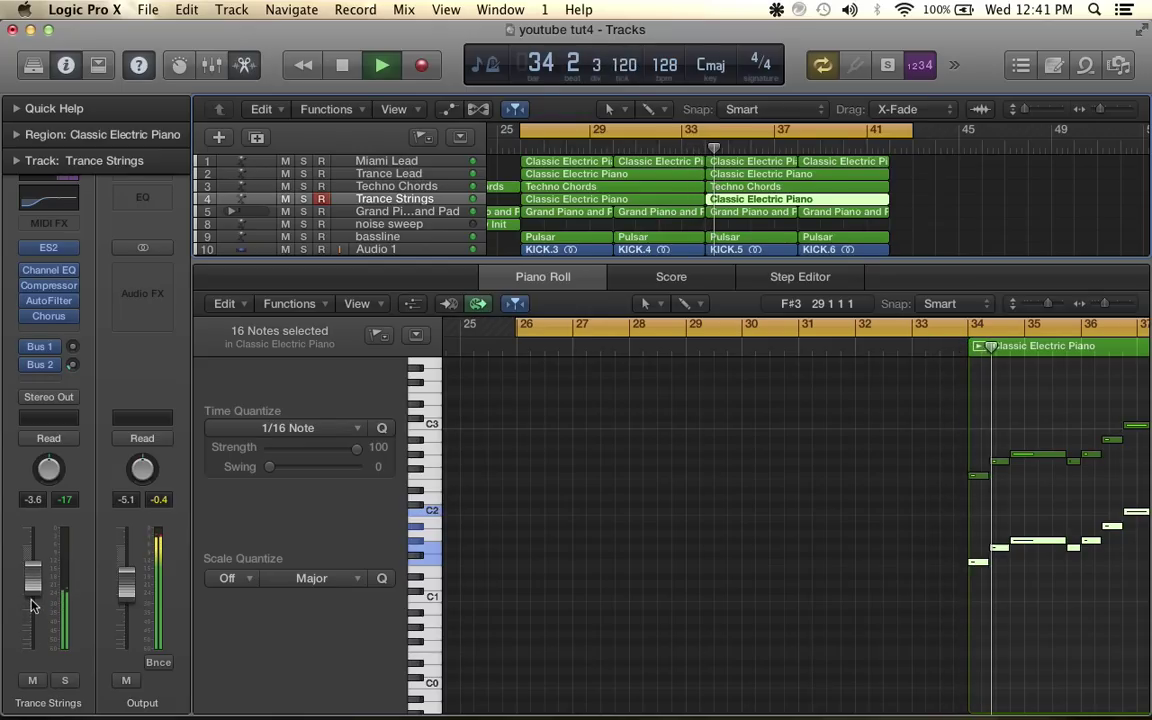
key(space)
click(78, 316)
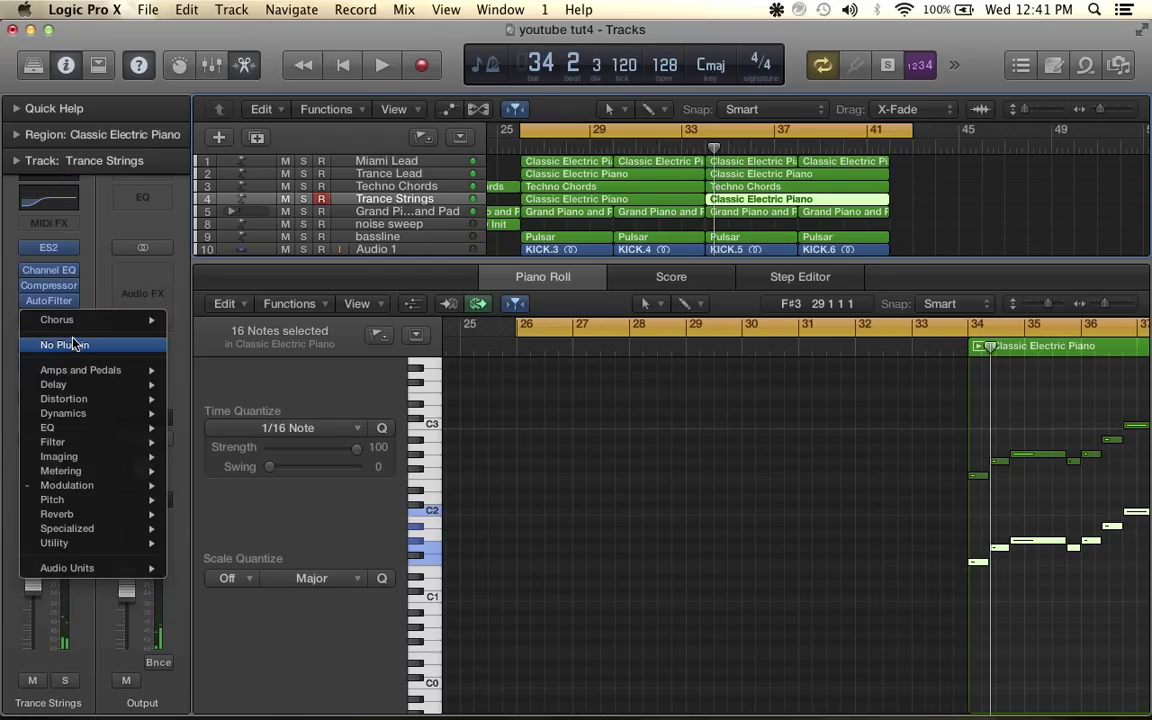
click(72, 344)
key(space)
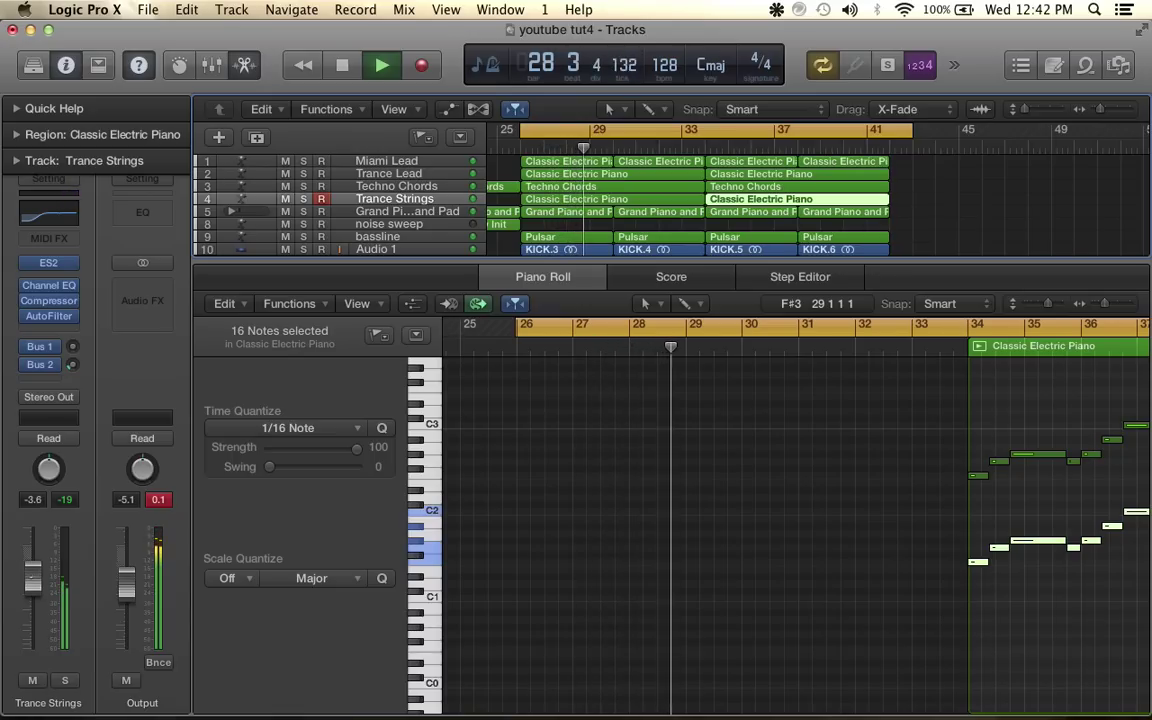
key(space)
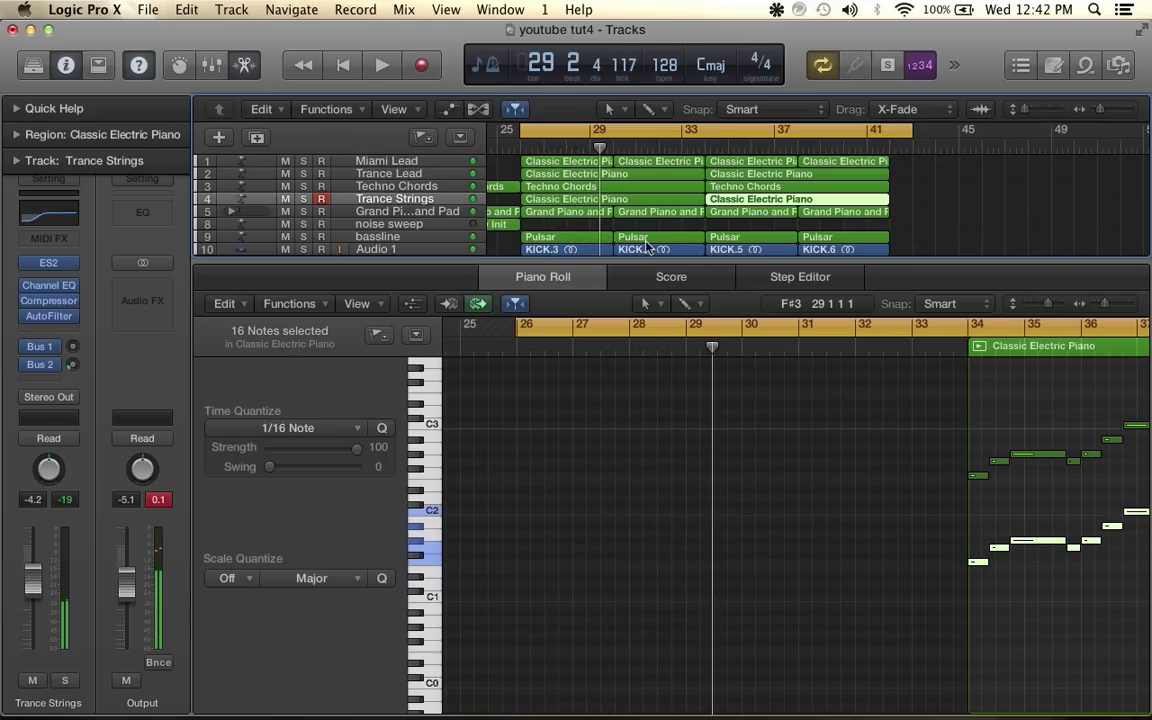
Enlarge the tracks area, shift the cycle range back to start around bar 21, and play from there
drag(643, 259, 643, 431)
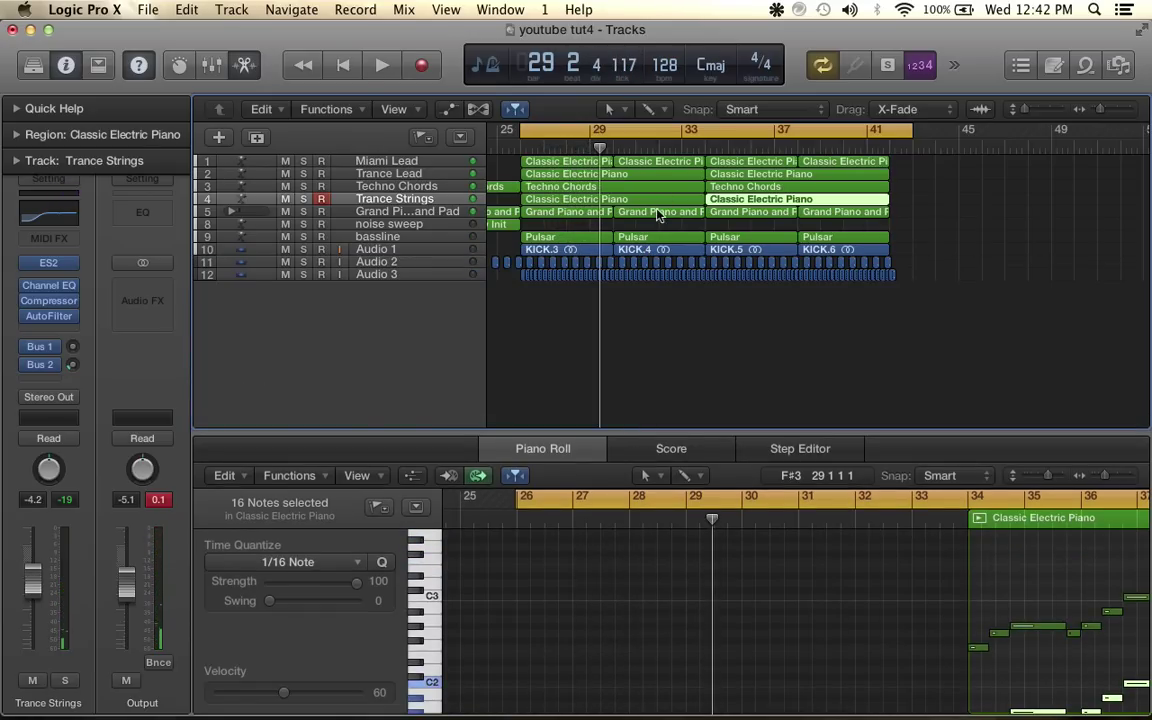
key(super+Left)
key(super+Left)
key(super+Left)
key(super+Left)
drag(695, 131, 665, 132)
key(space)
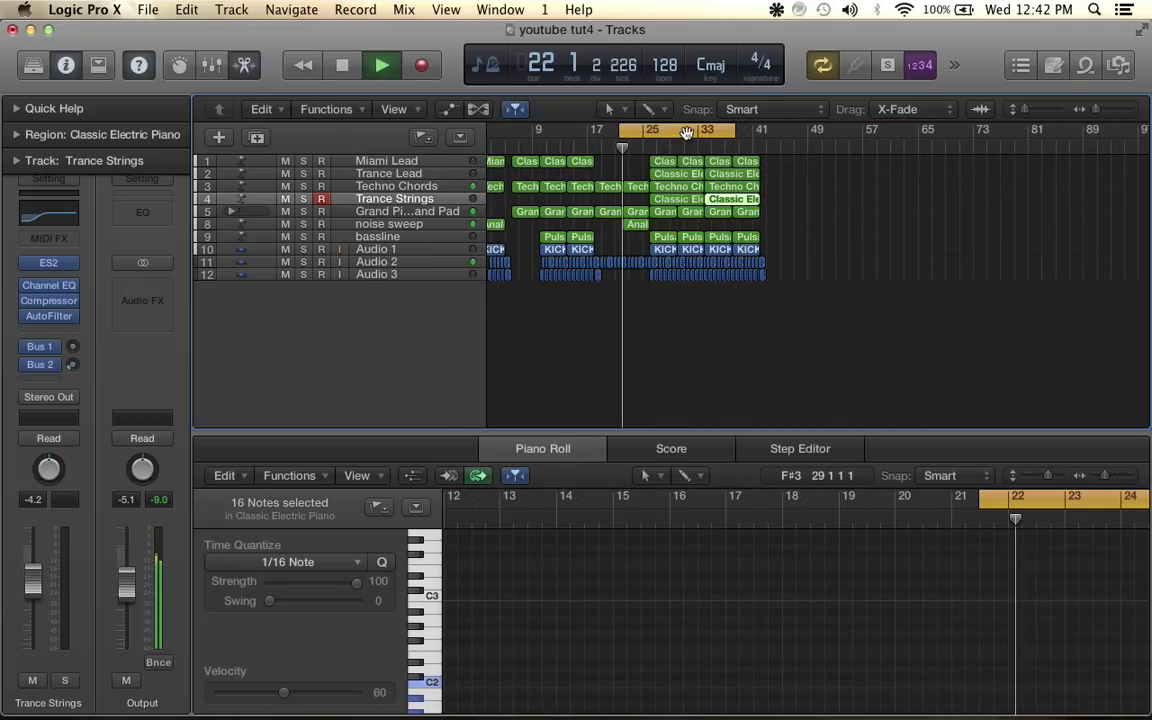
Turn off cycling and listen to the build-up into the full section, stopping around bar 30
click(686, 132)
scroll(798, 276, up, 5)
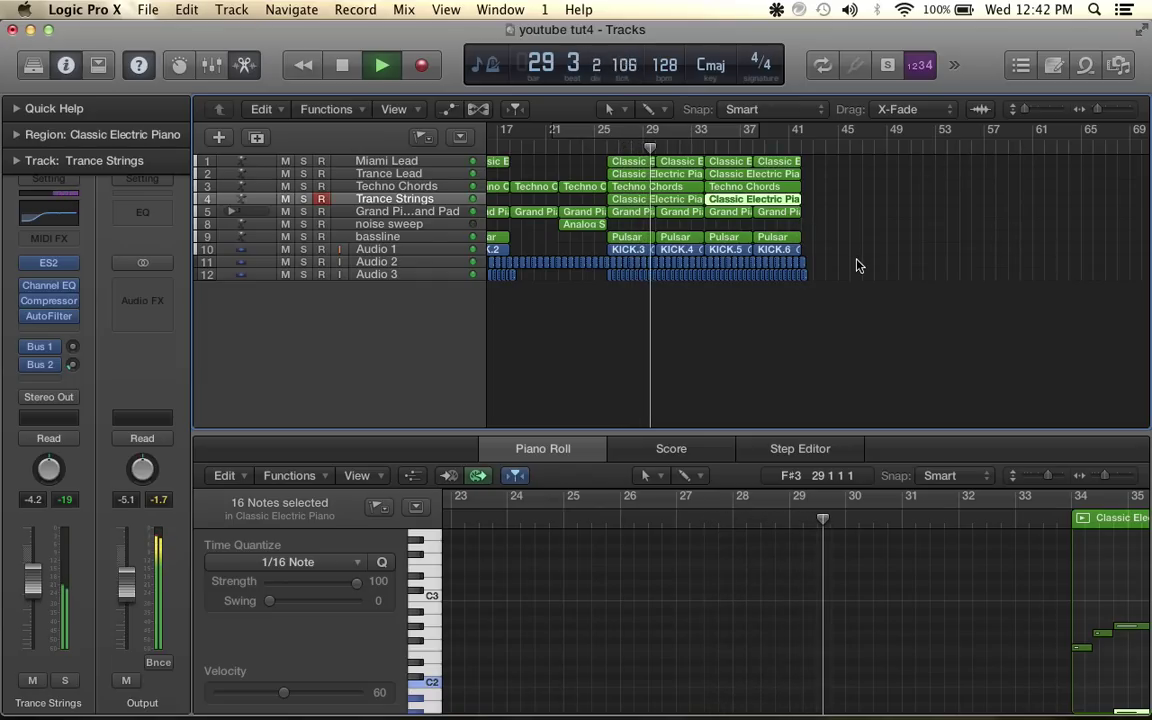
key(space)
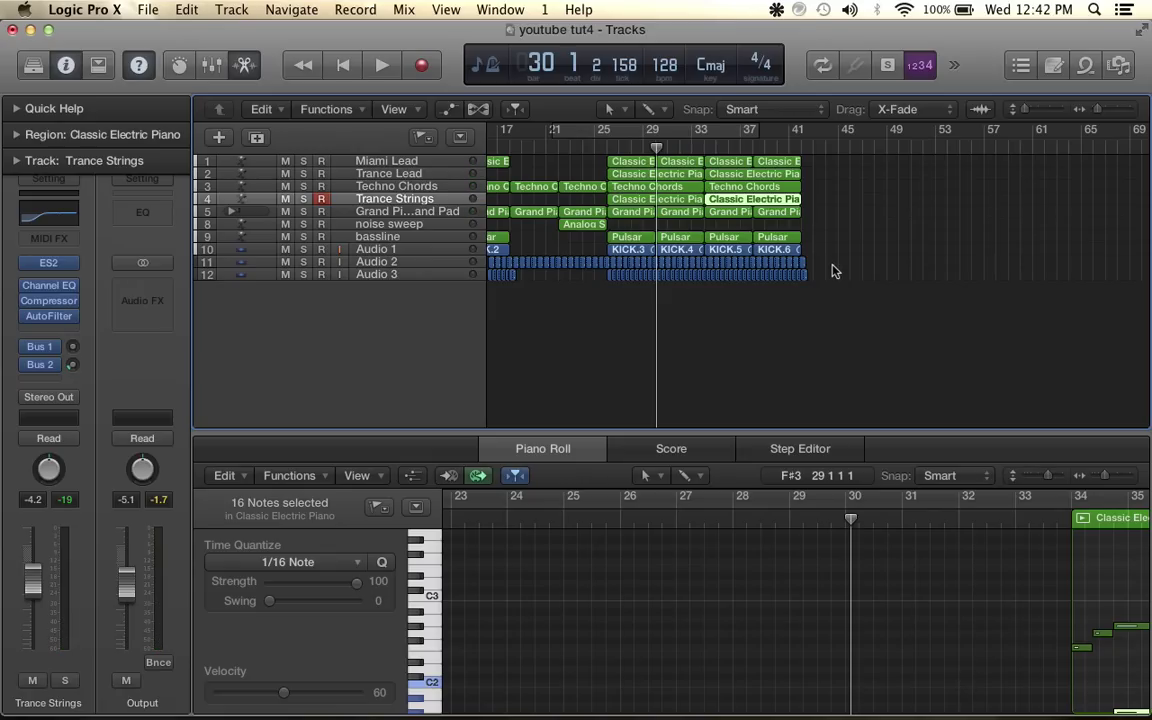
mouse_move(1007, 718)
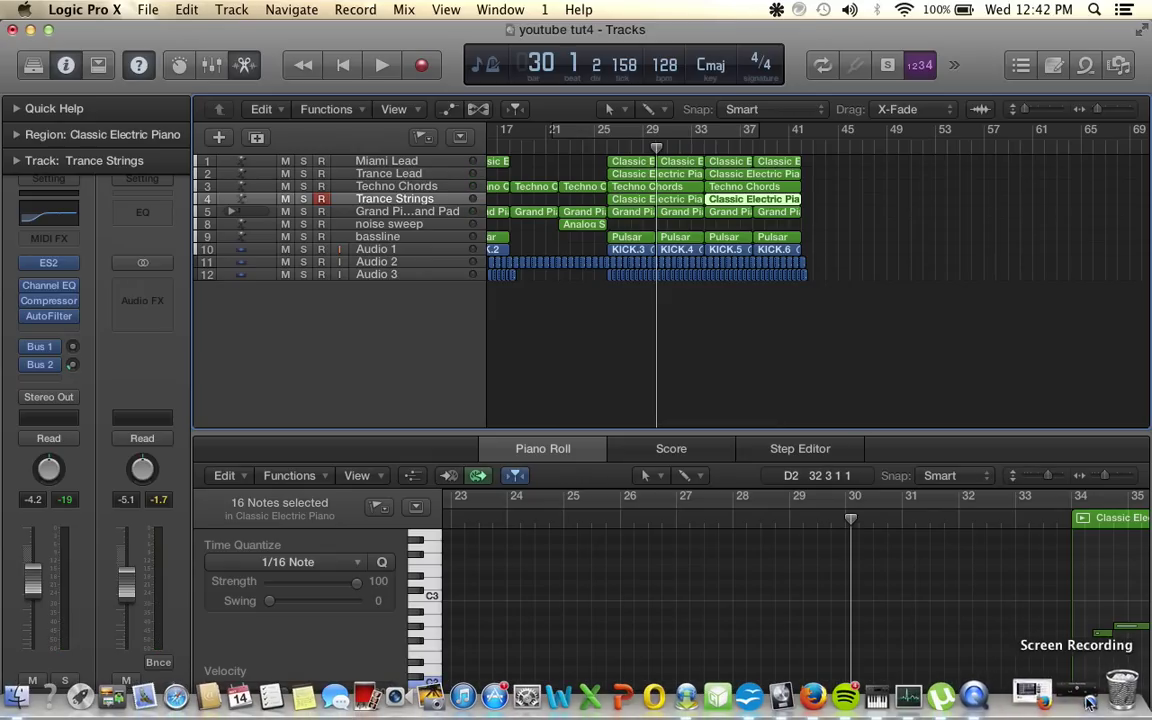
click(1083, 697)
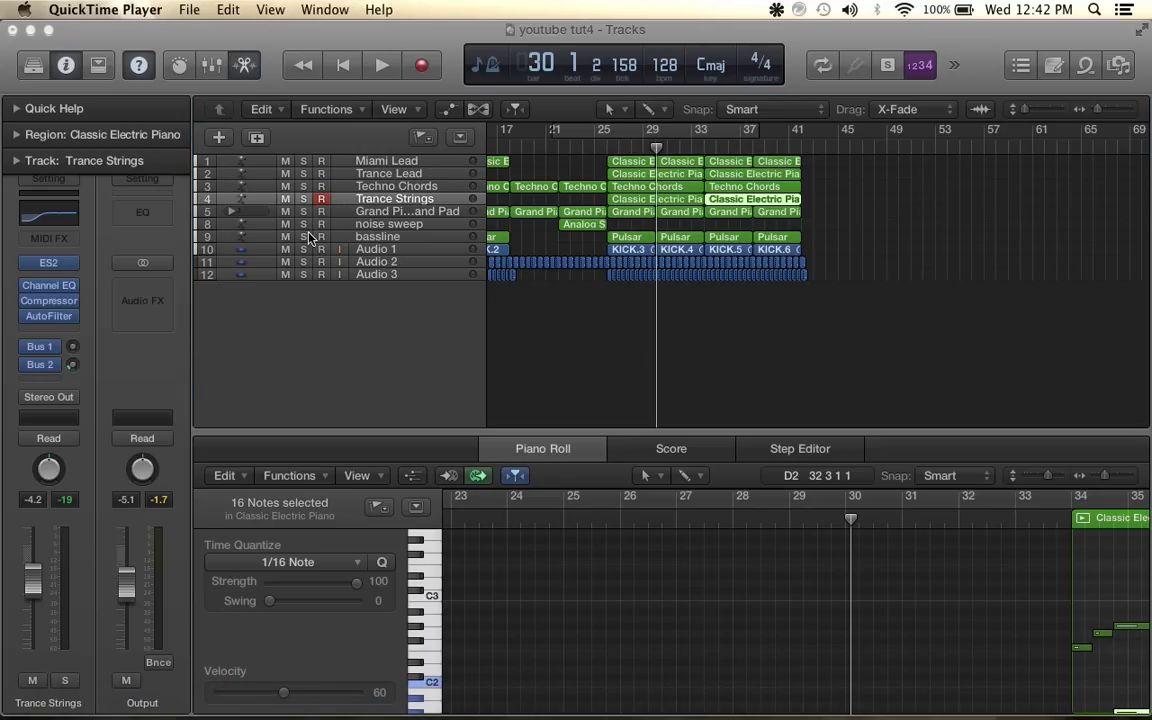
Look over the arrangement from its beginning to where the regions end near bar 42
click(655, 350)
scroll(884, 211, left, 10)
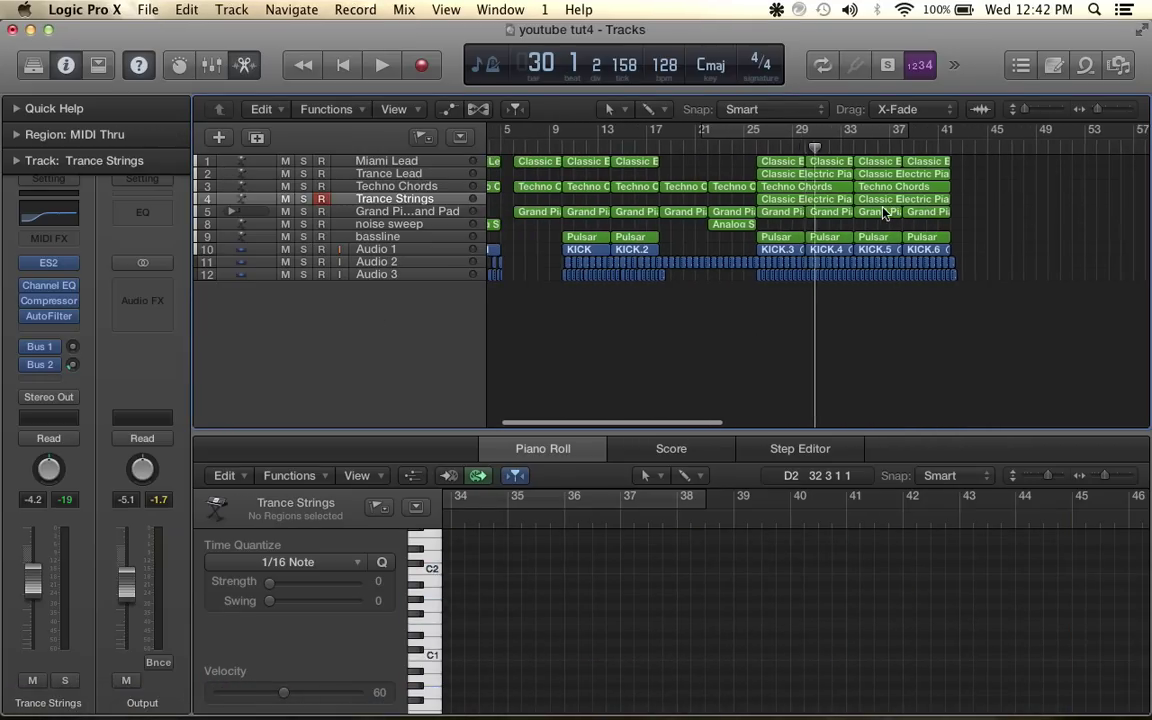
scroll(888, 211, down, 6)
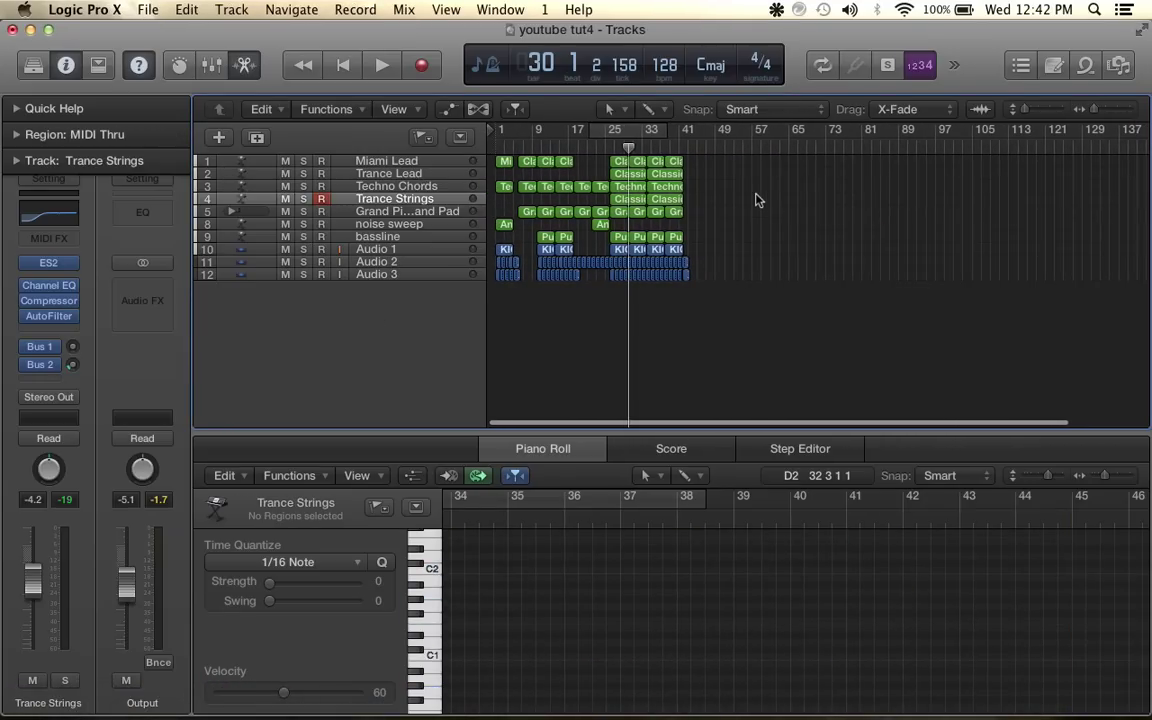
scroll(757, 199, up, 1)
scroll(757, 199, up, 3)
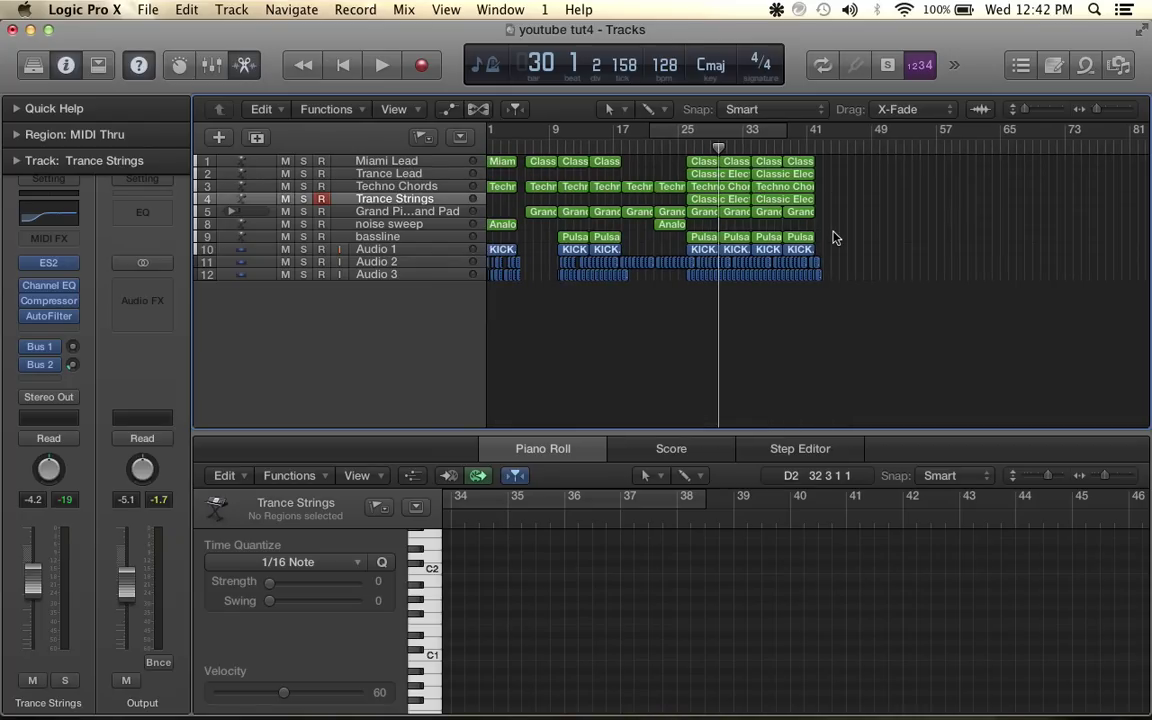
scroll(806, 202, left, 1)
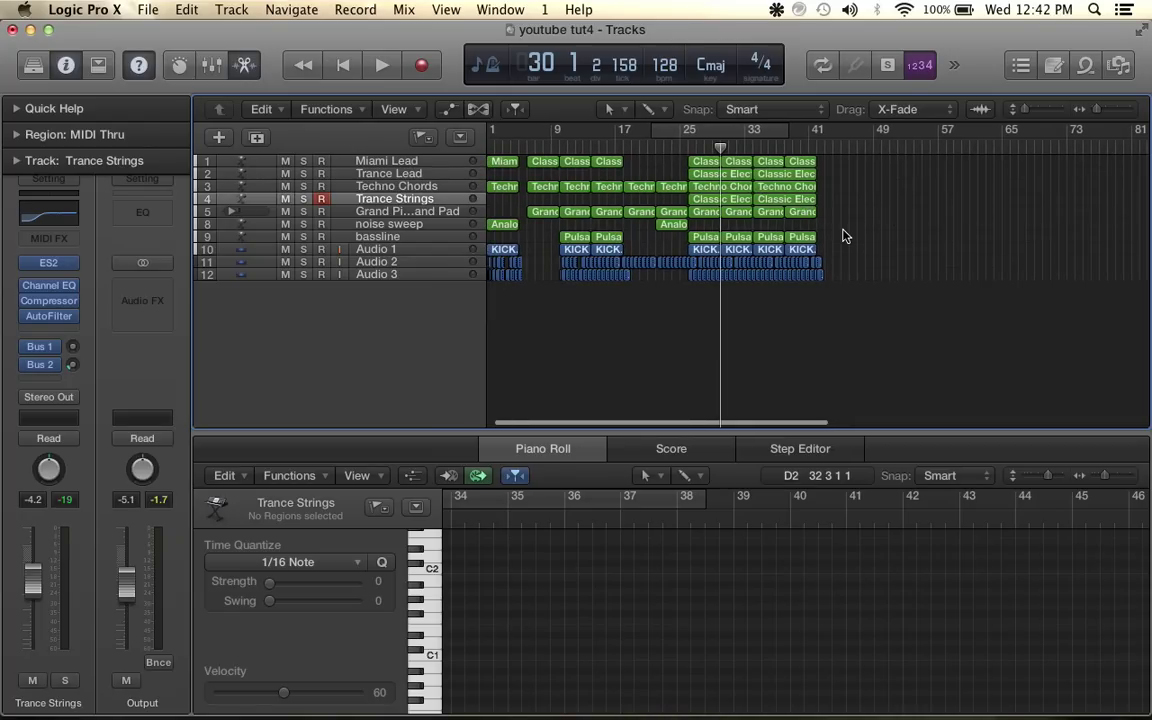
scroll(843, 236, up, 2)
scroll(843, 236, down, 1)
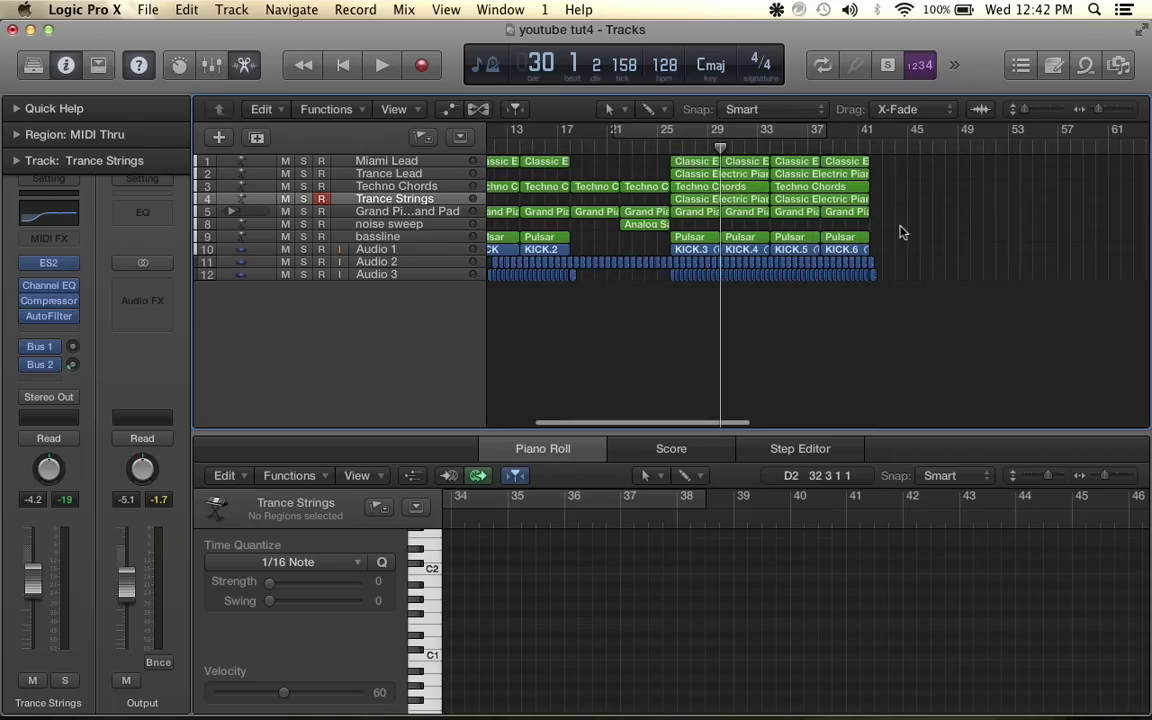
scroll(897, 234, left, 5)
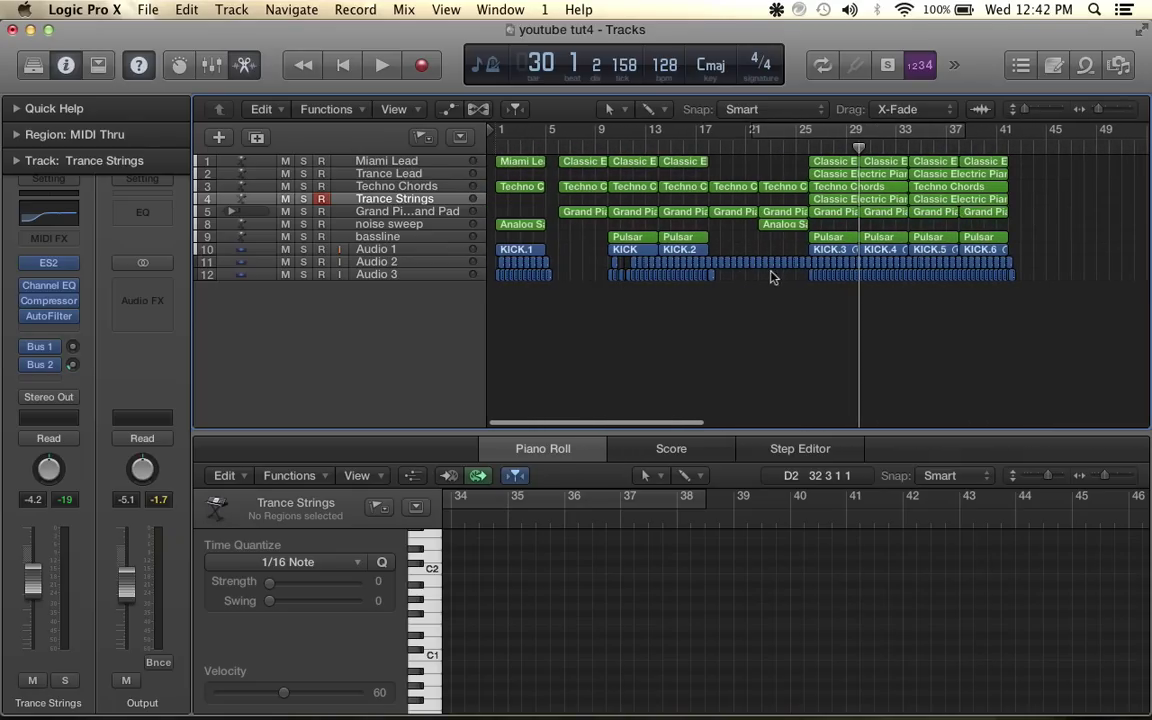
key(super+Right)
key(super+Right)
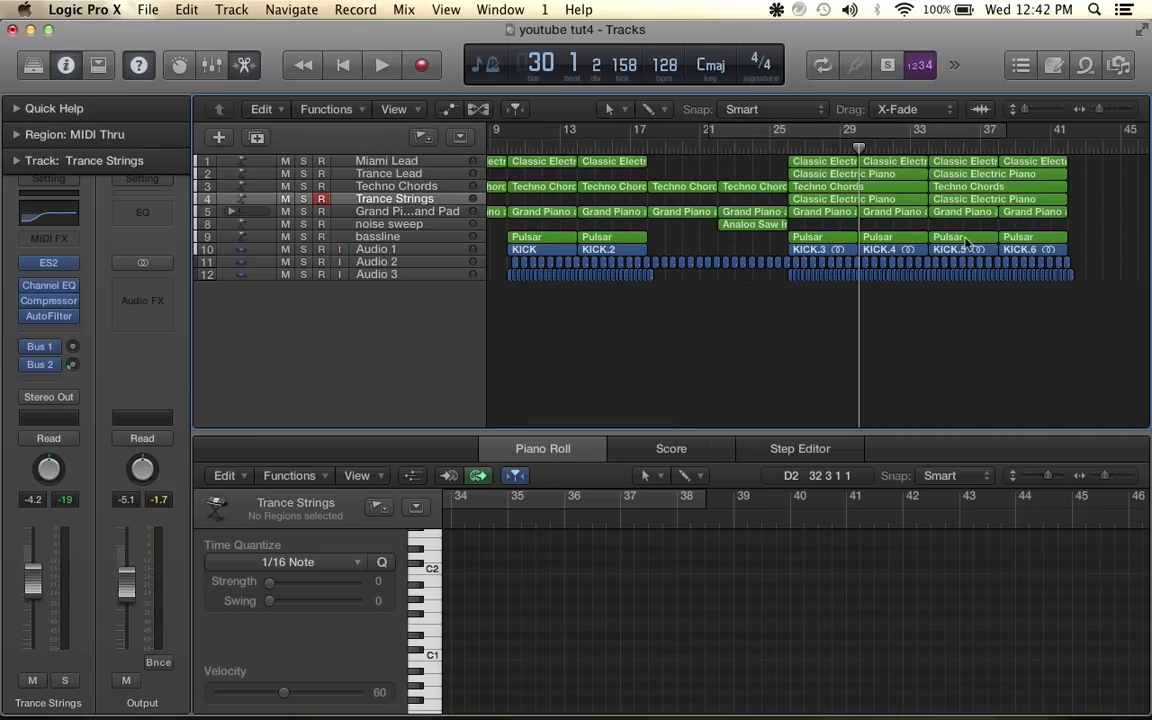
scroll(1109, 236, right, 3)
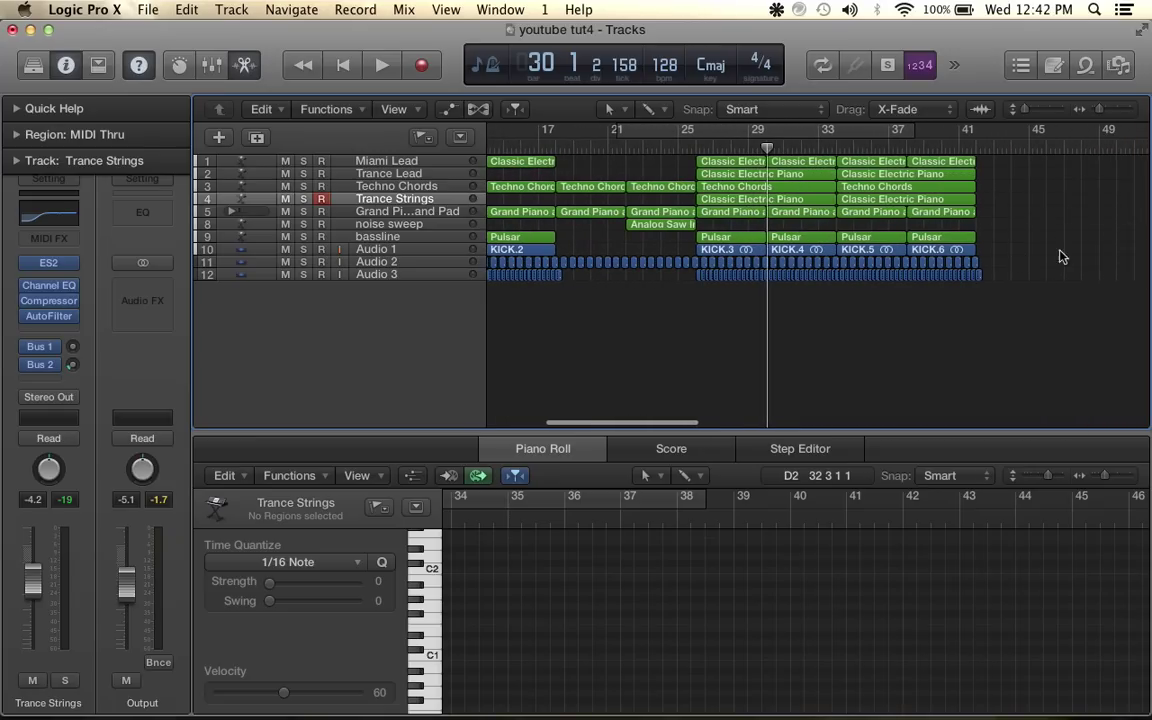
scroll(1052, 214, right, 5)
key(super+Right)
key(super+Right)
key(super+Right)
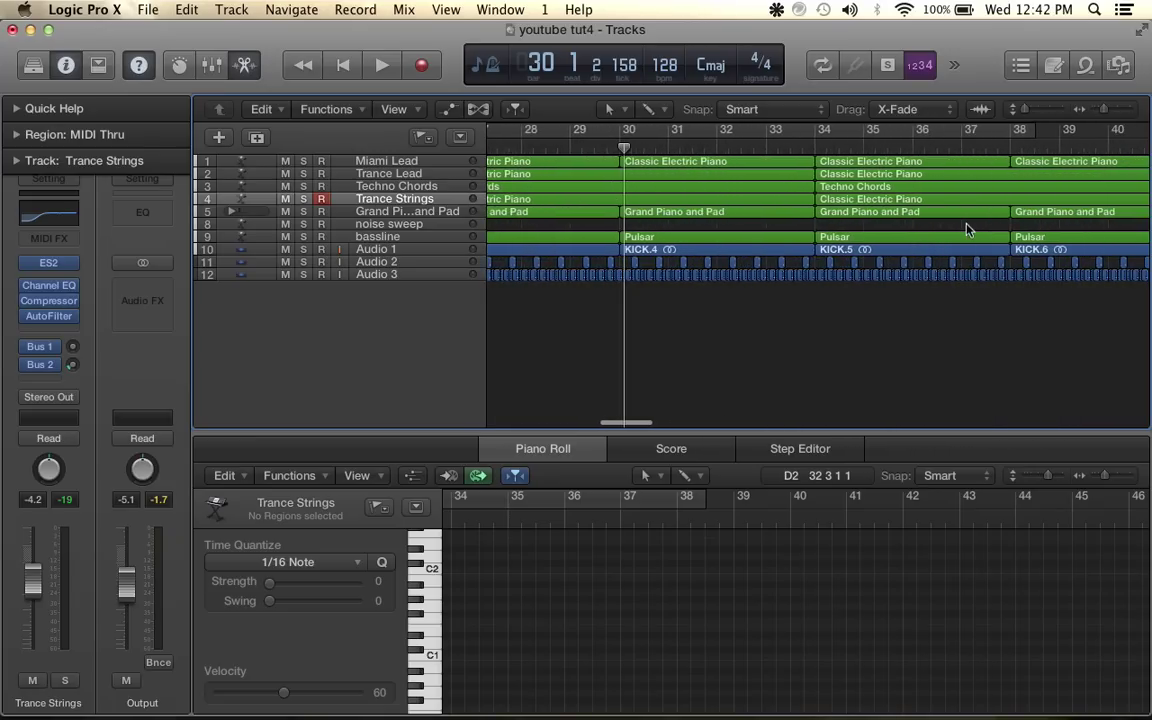
scroll(967, 230, right, 8)
Inspect the end of the last hi-hat region on the Audio 3 track up close, then view the whole arrangement
click(944, 273)
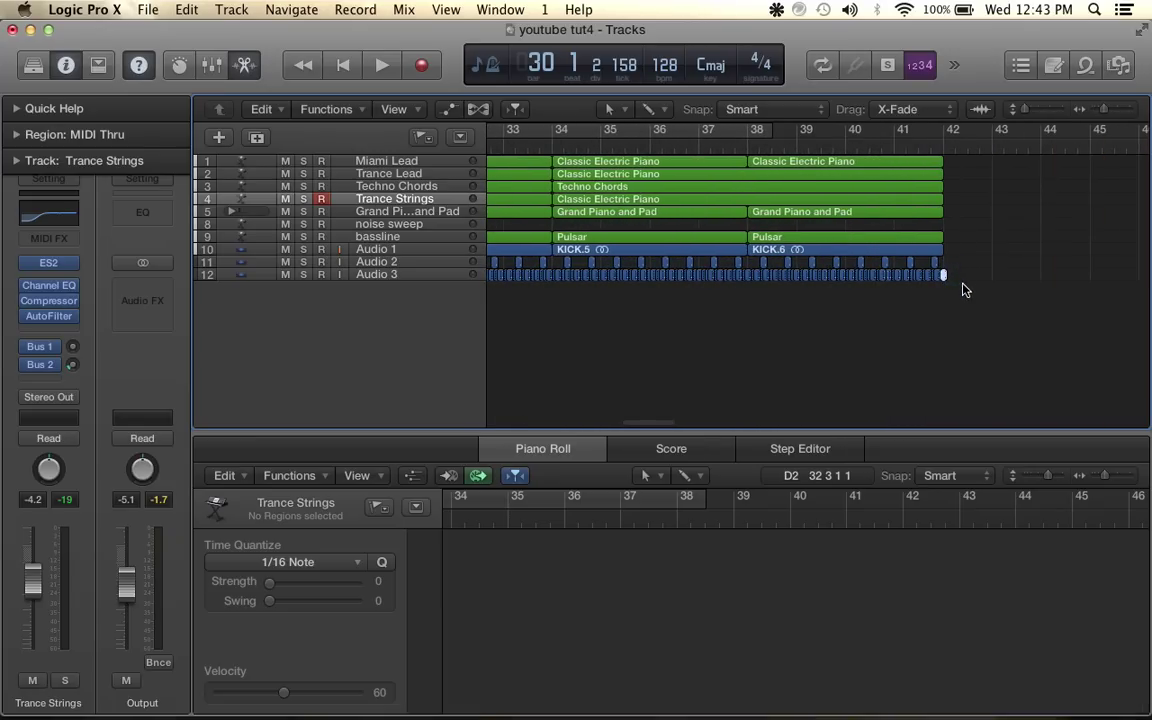
key(super+Right)
key(super+Right)
key(super+Right)
key(super+Right)
key(super+Right)
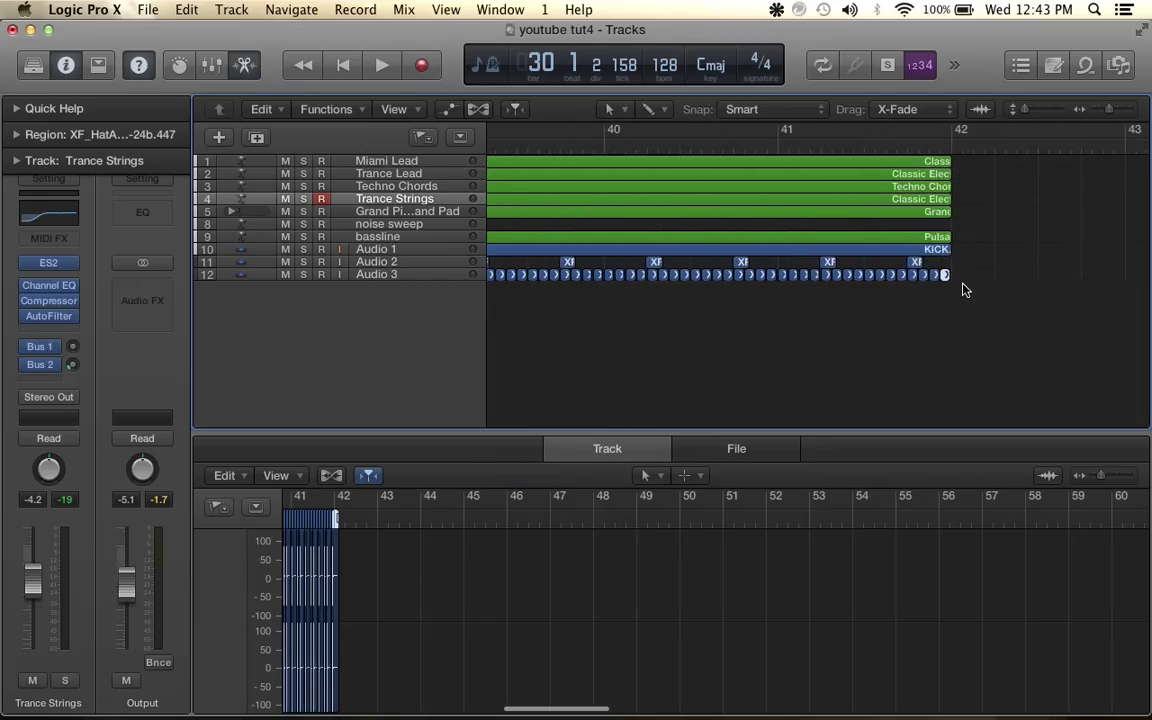
key(super+Left)
key(super+Left)
key(super+Left)
key(super+Left)
key(super+Left)
key(super+Left)
key(super+Left)
key(super+Left)
key(super+Left)
key(super+Left)
key(super+Left)
key(super+Left)
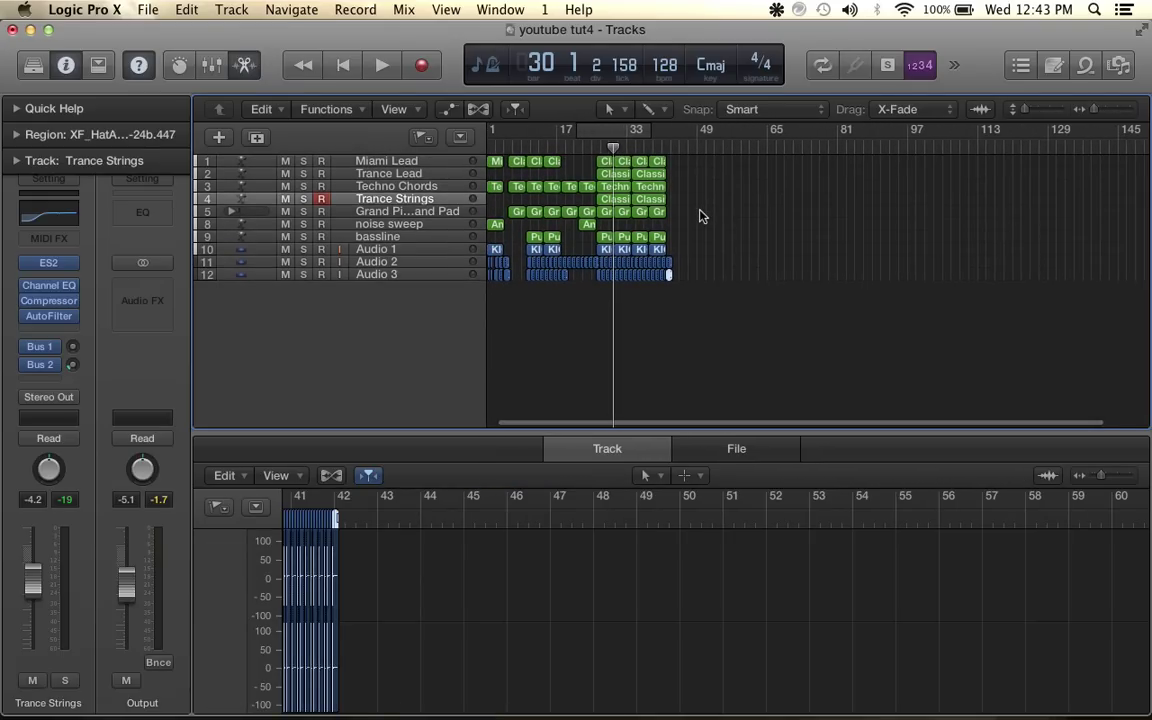
Add a new software instrument track directly below the bassline track
click(380, 237)
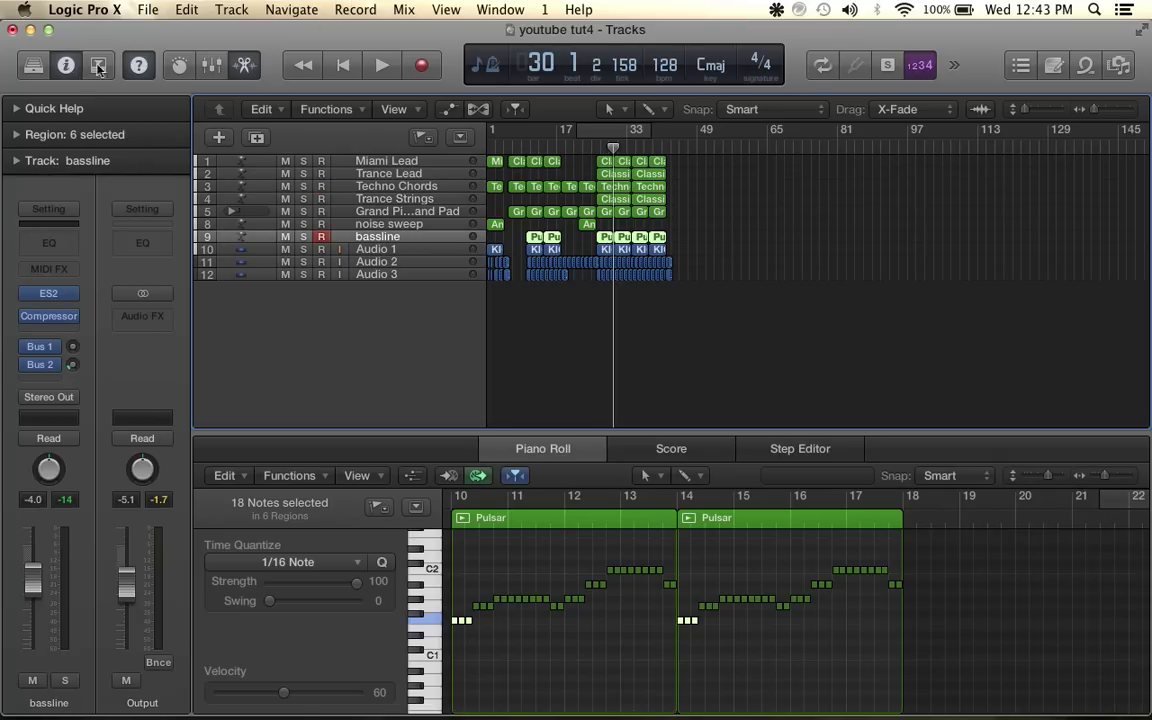
click(231, 9)
click(240, 63)
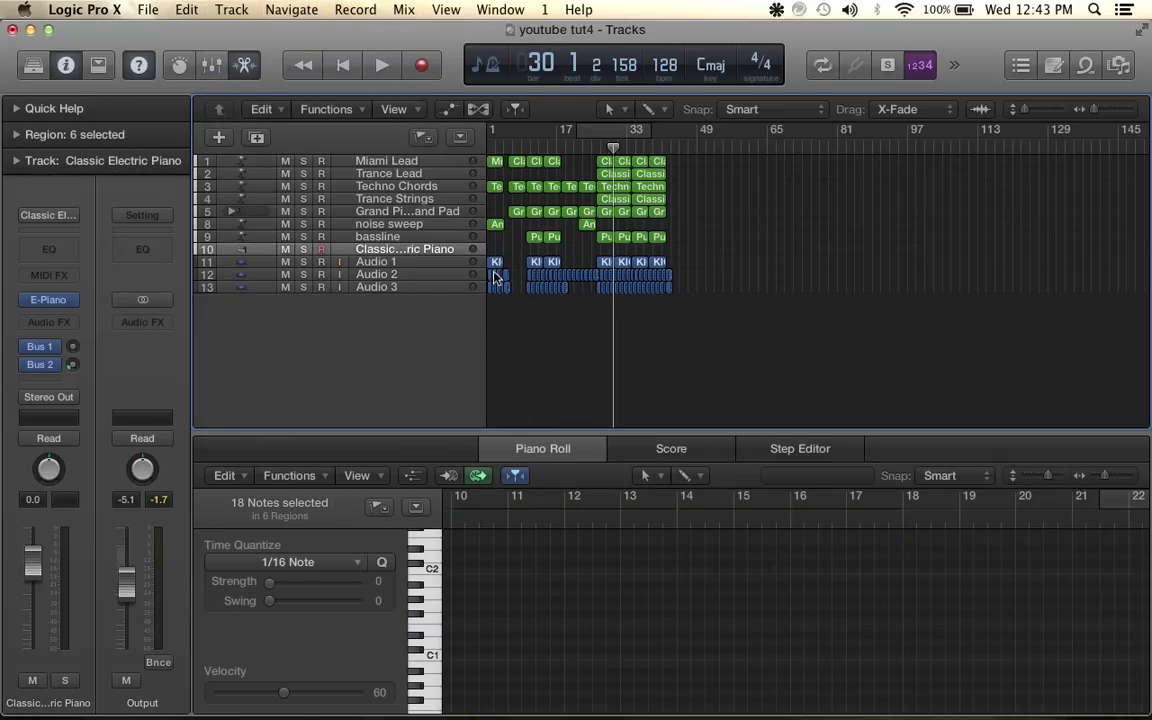
Replace the new track's electric piano with the ES2 (Synthesizer 2) instrument and dismiss its plug-in window
scroll(499, 262, up, 5)
scroll(499, 262, left, 3)
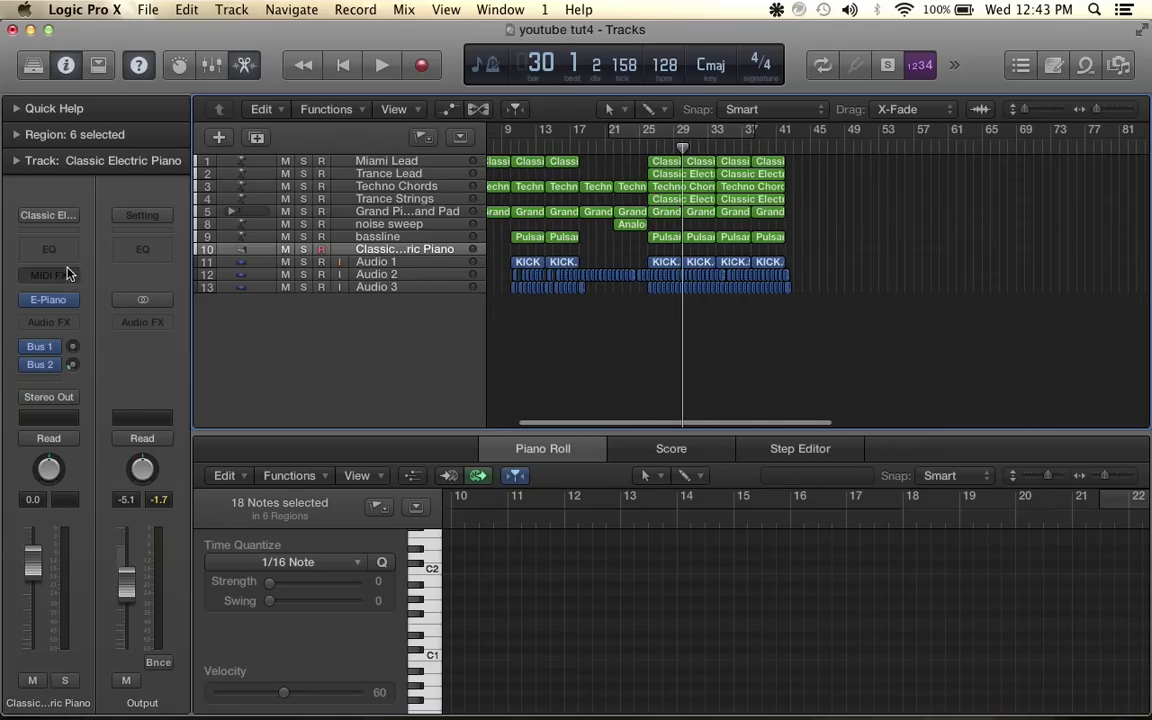
click(35, 300)
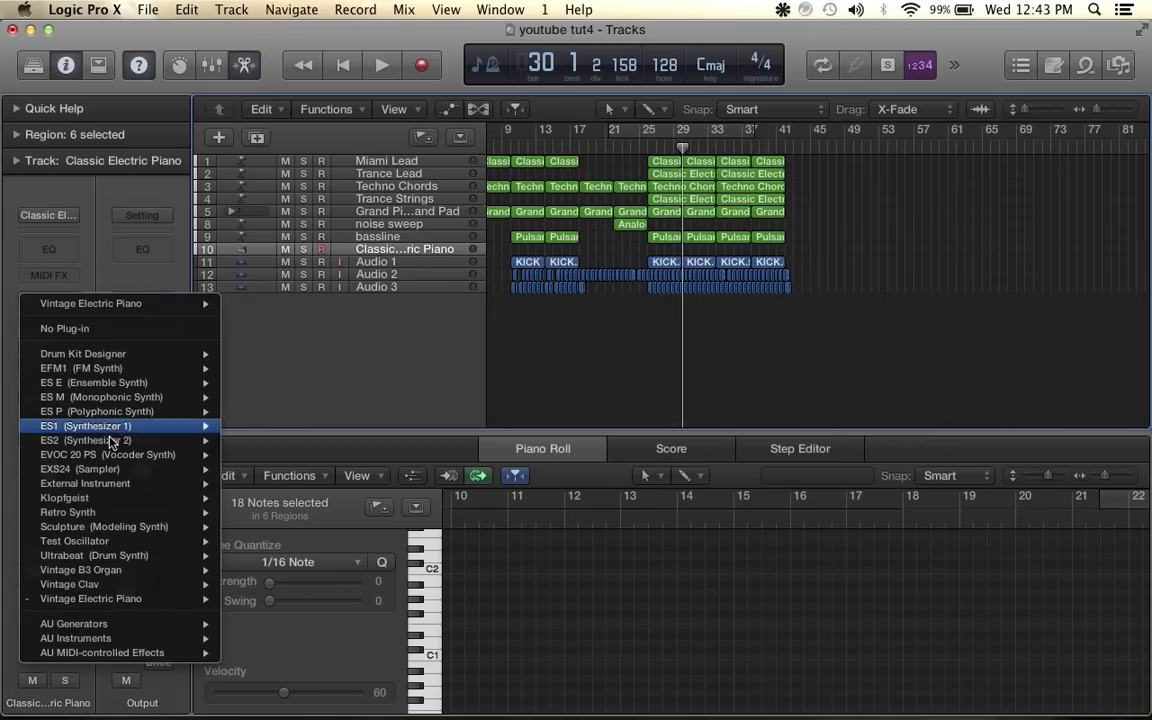
mouse_move(195, 441)
click(256, 446)
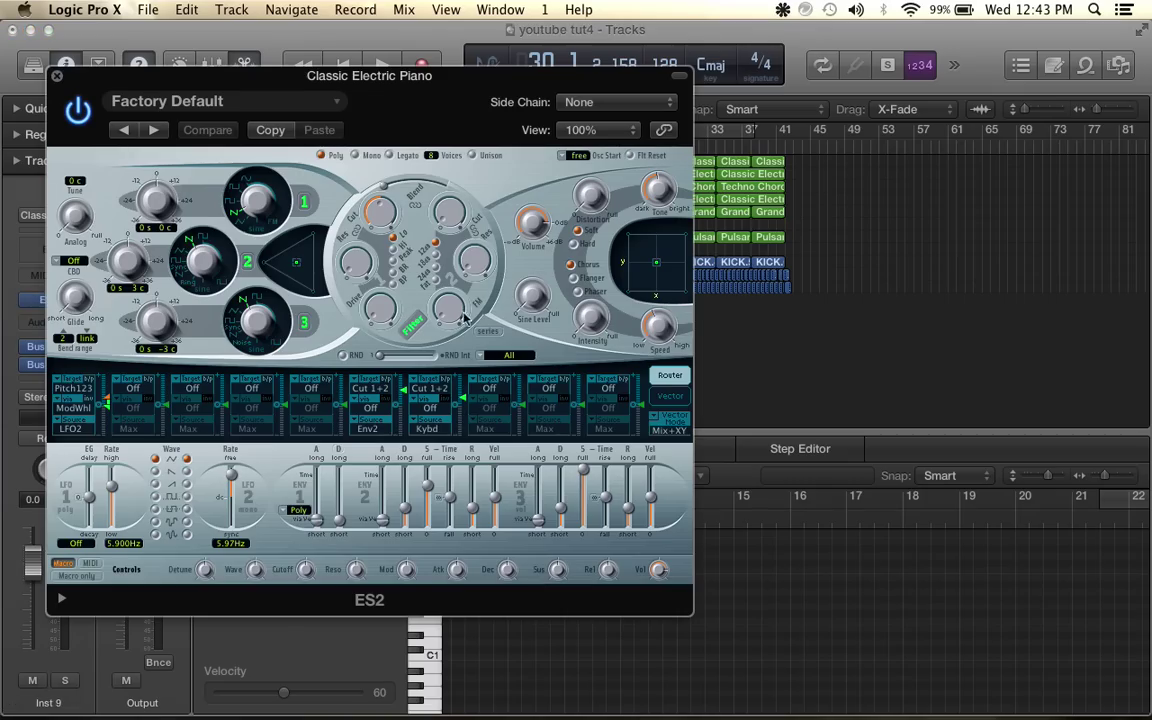
click(57, 77)
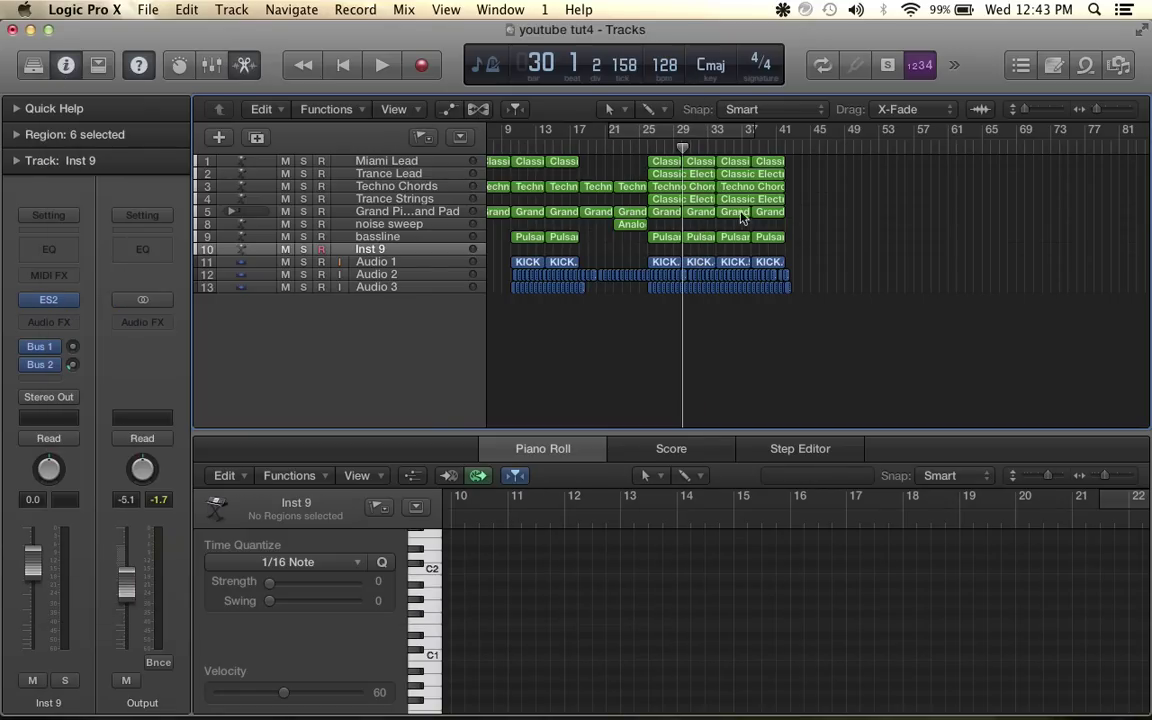
Create an empty MIDI region on the Inst 9 track and extend it to span bars 41 to 46
click(791, 250)
scroll(830, 255, up, 5)
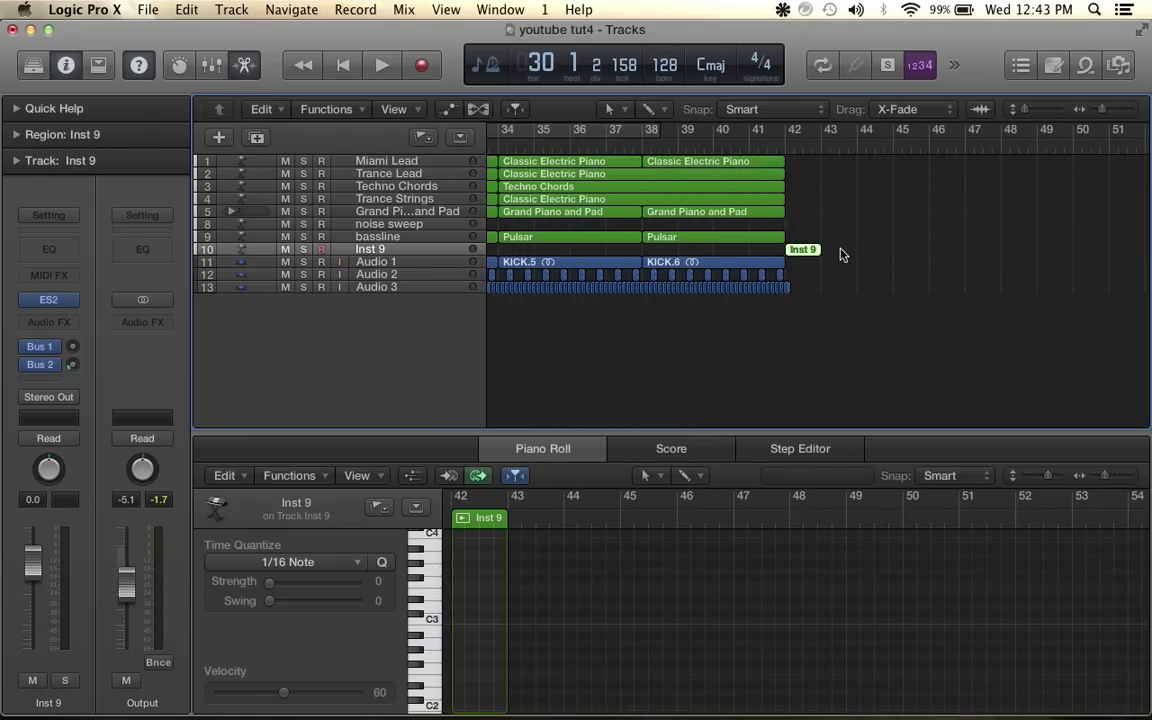
mouse_move(858, 248)
mouse_down()
mouse_move(928, 252)
mouse_move(866, 249)
mouse_up()
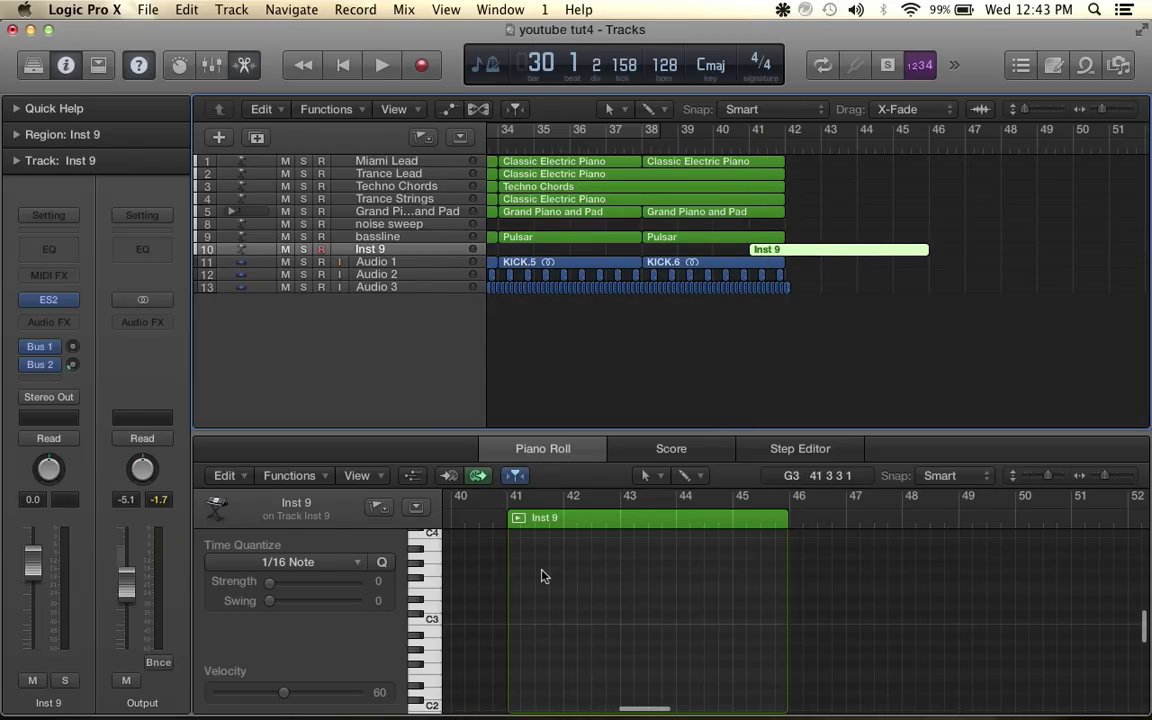
Audition a synth note below C3, and play the arrangement from bar 38 to just past bar 41
scroll(542, 576, up, 10)
click(420, 628)
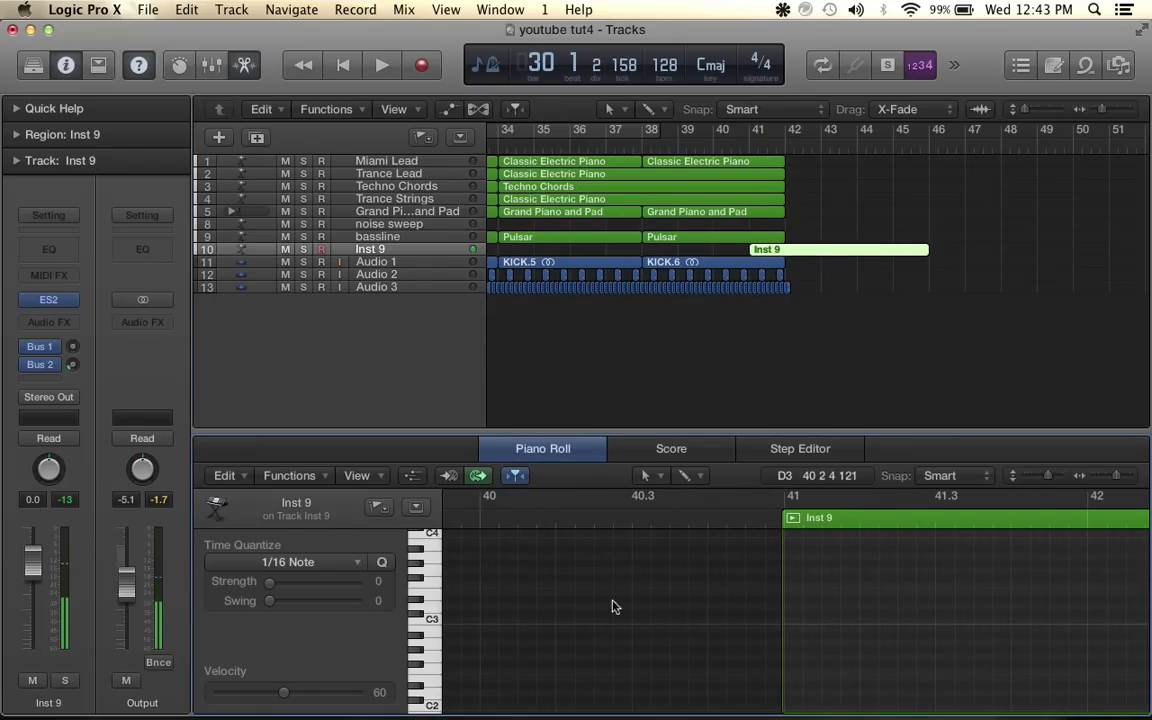
scroll(548, 611, right, 3)
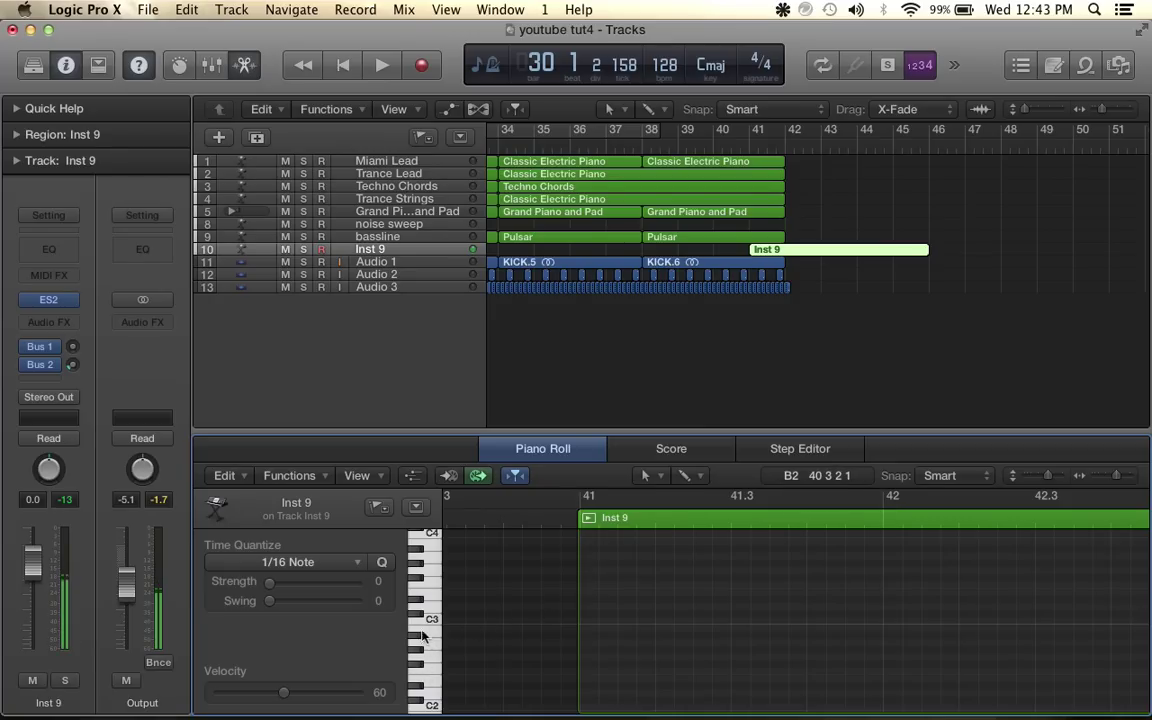
click(643, 152)
key(space)
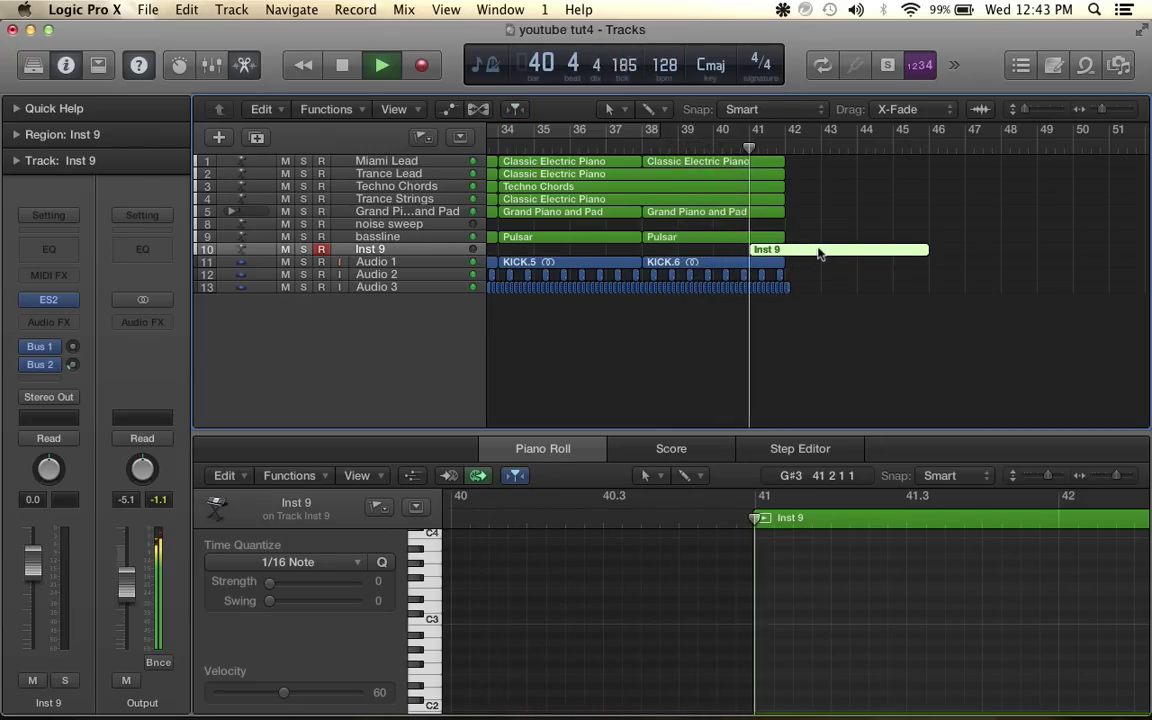
key(space)
Add a note at bar 41 in the Inst 9 region and move it down to C2
scroll(808, 639, right, 2)
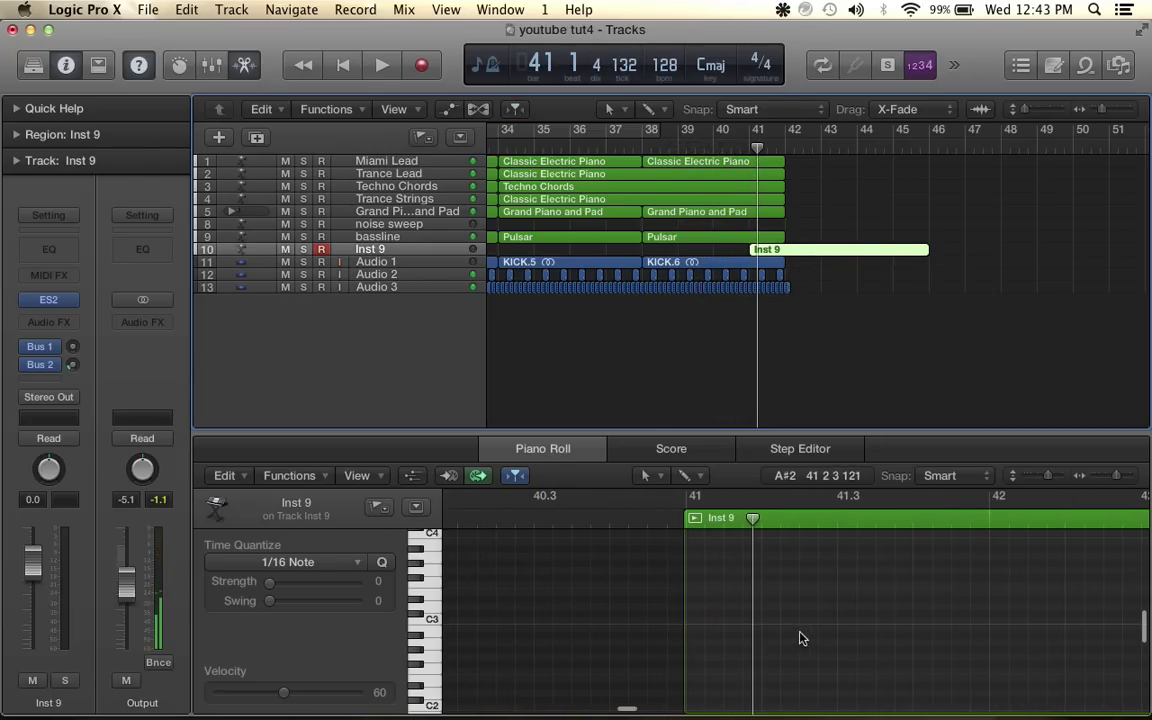
click(690, 615)
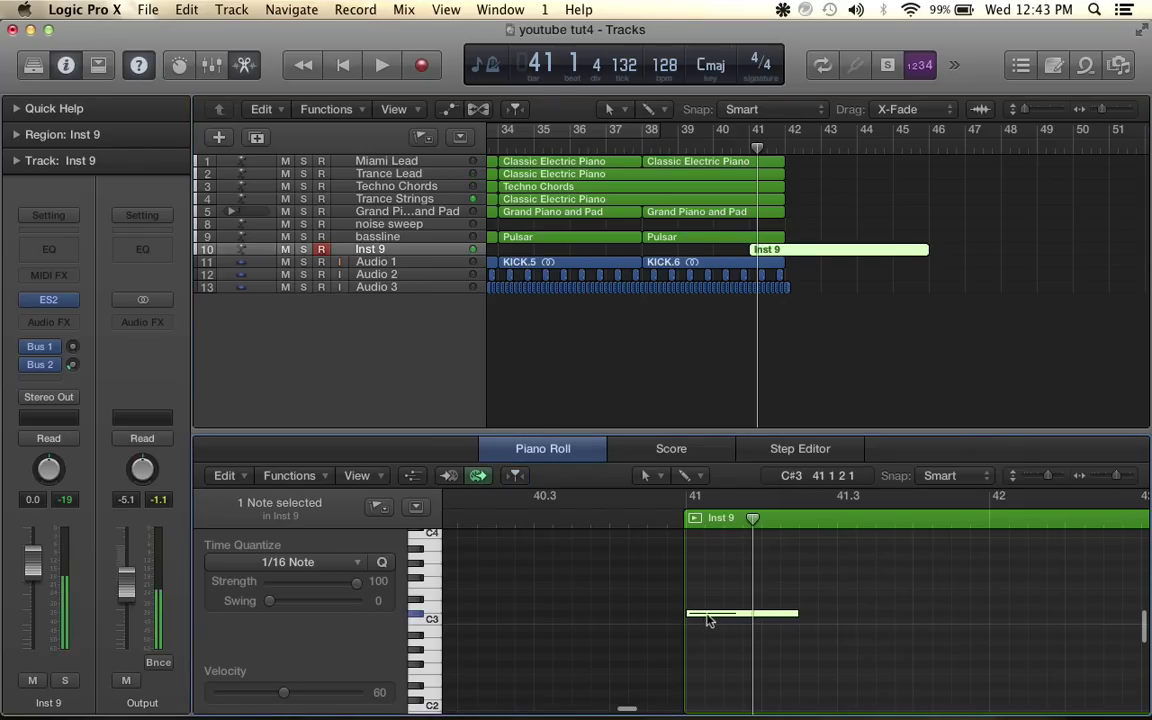
click(707, 617)
scroll(707, 625, down, 3)
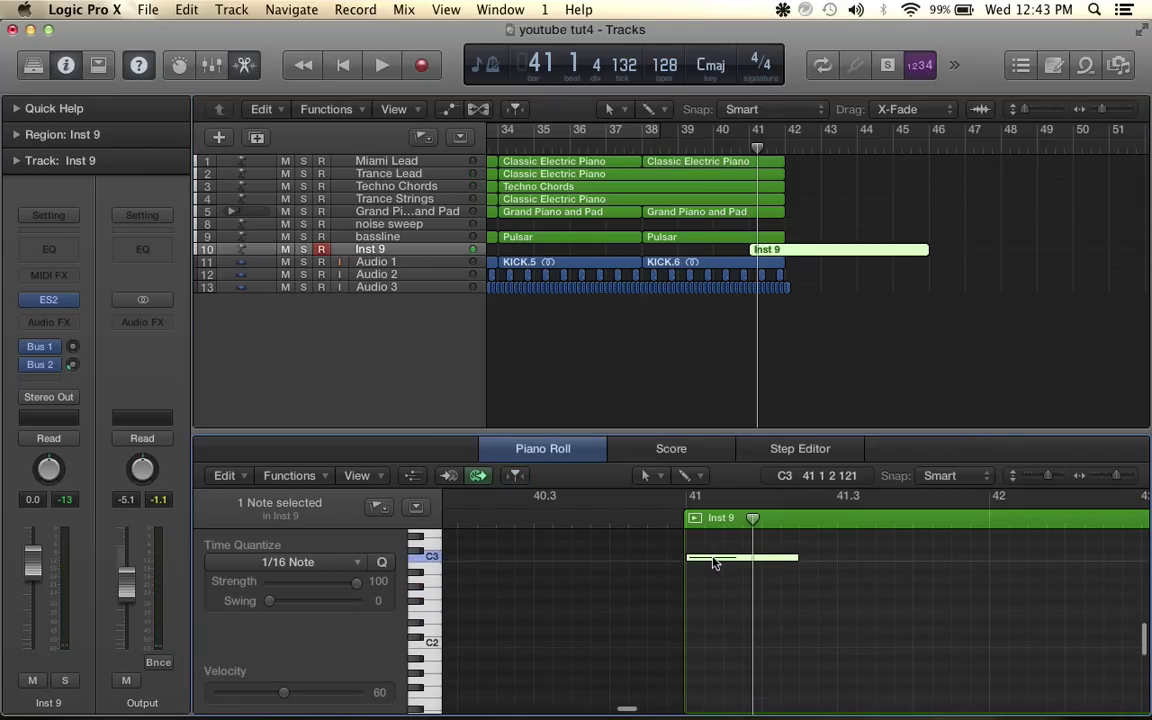
drag(714, 562, 707, 643)
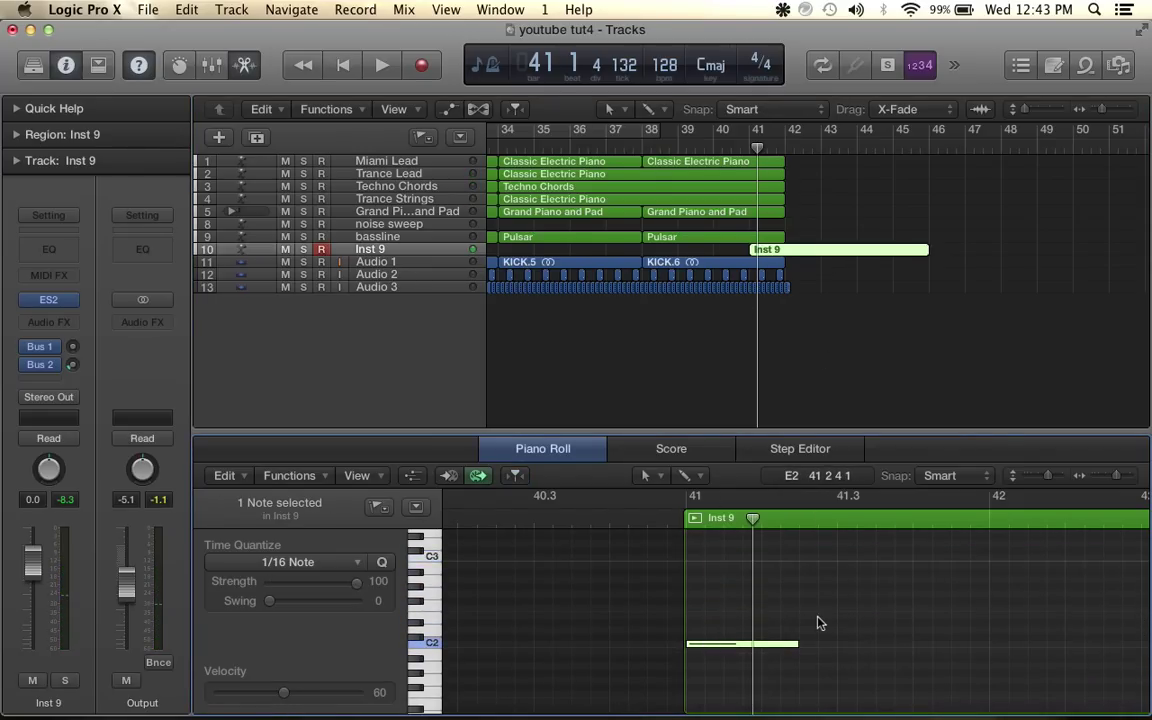
Lengthen the C2 note to five bars so it reaches the end of the Inst 9 region
scroll(818, 623, down, 5)
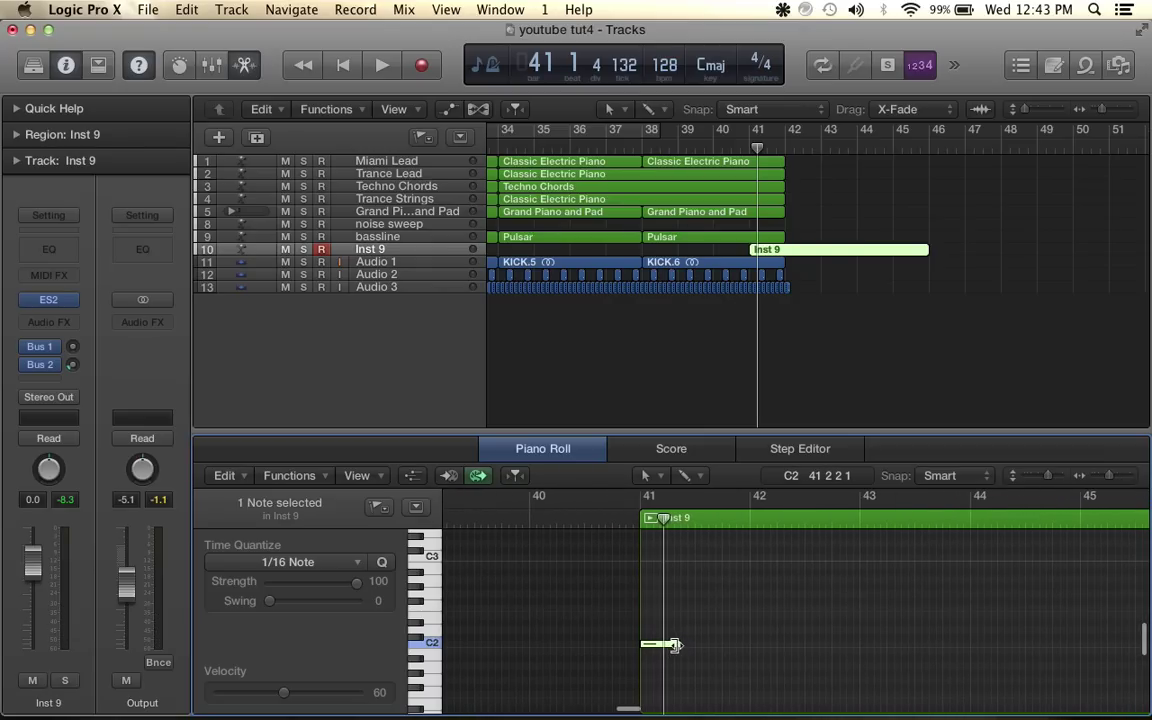
drag(675, 644, 1150, 645)
scroll(784, 658, right, 4)
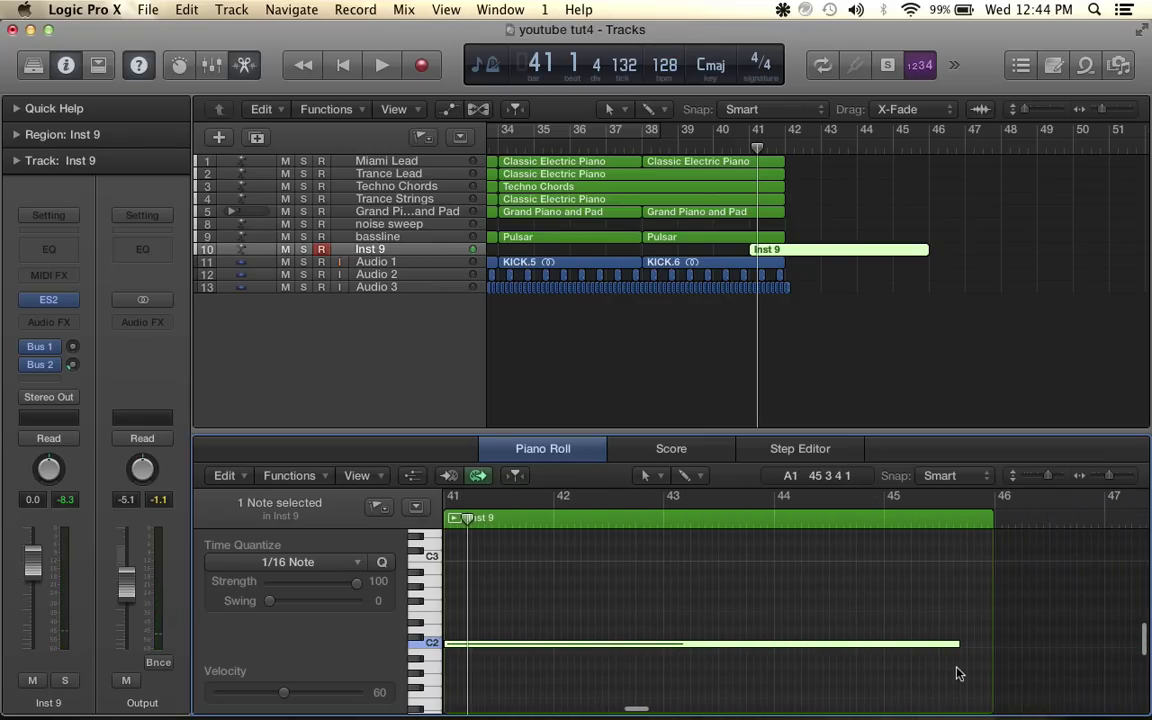
drag(960, 644, 987, 648)
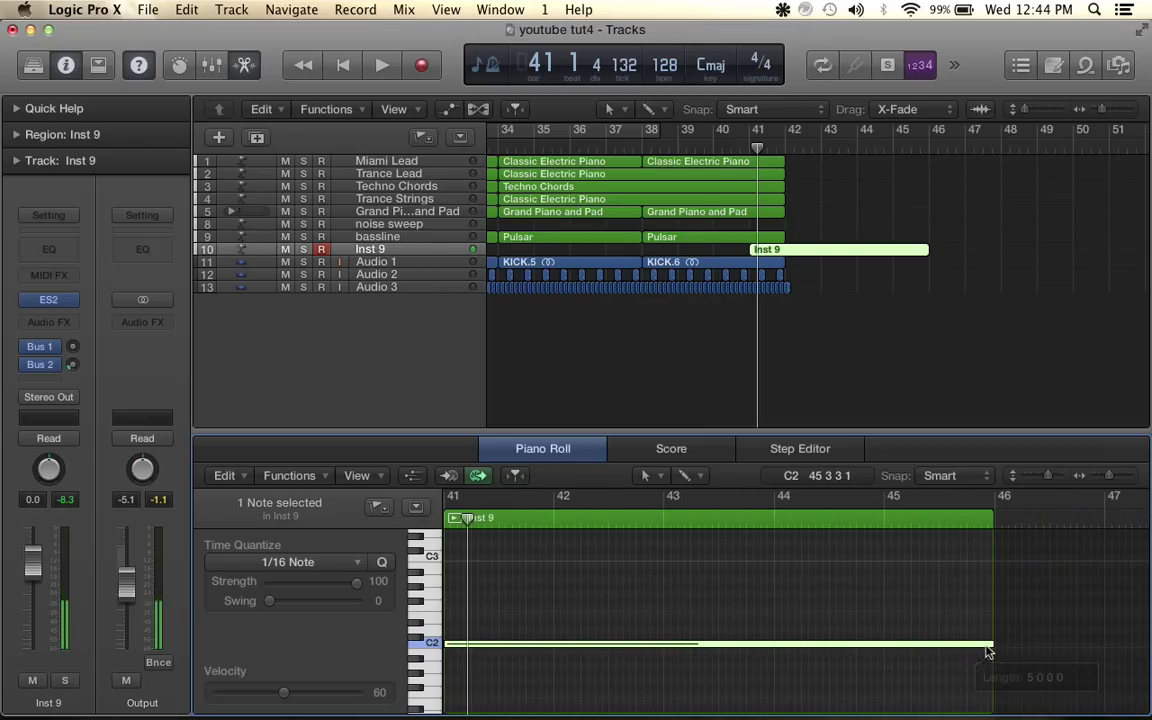
Solo the Inst 9 track and play it from bar 41 with a cycle range starting at bar 41
drag(760, 148, 749, 148)
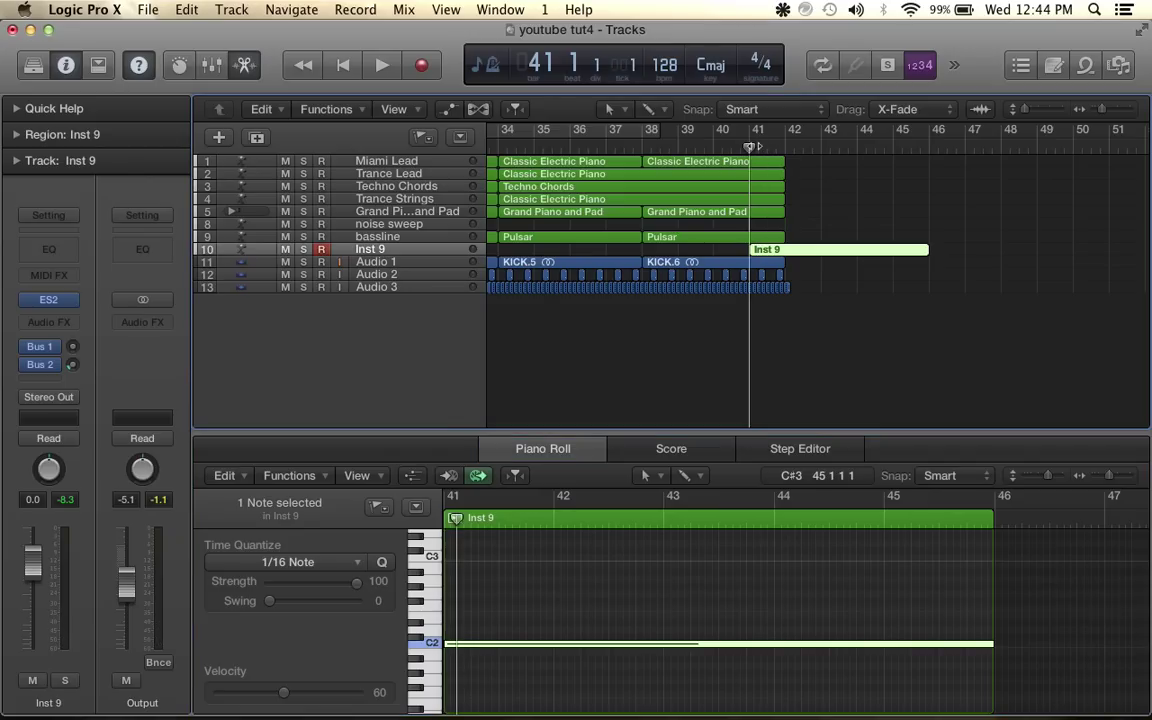
click(303, 249)
key(space)
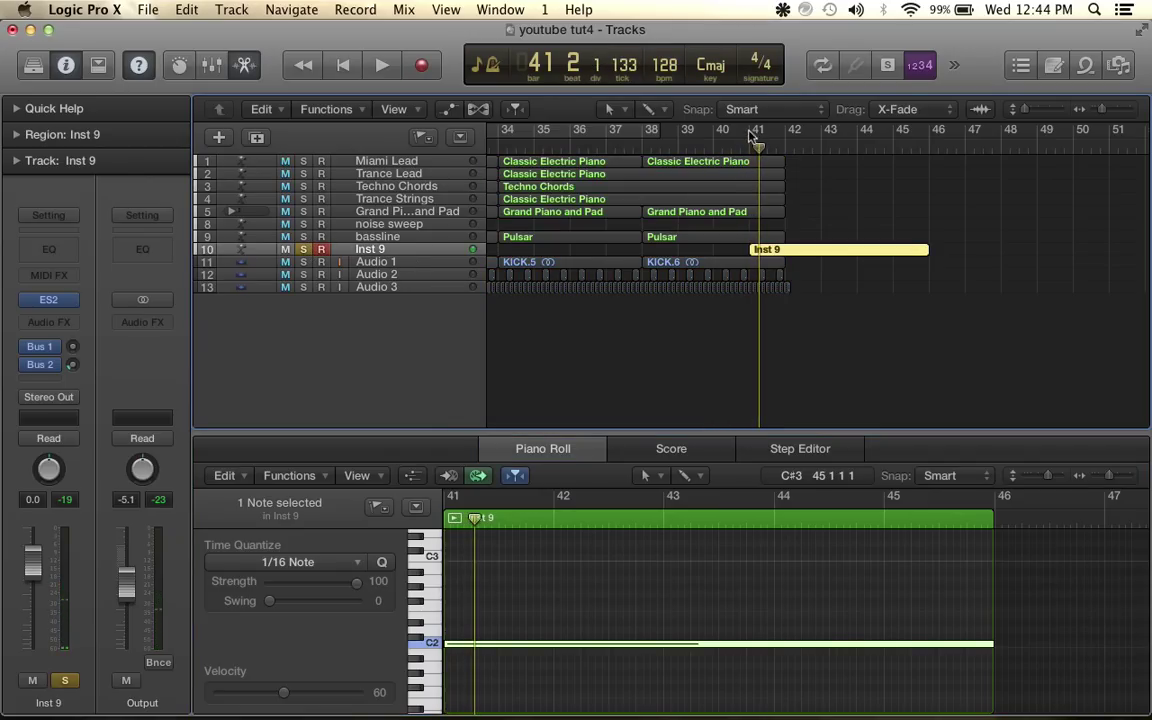
mouse_move(750, 133)
mouse_down()
mouse_move(767, 122)
mouse_move(792, 131)
mouse_move(751, 133)
mouse_up()
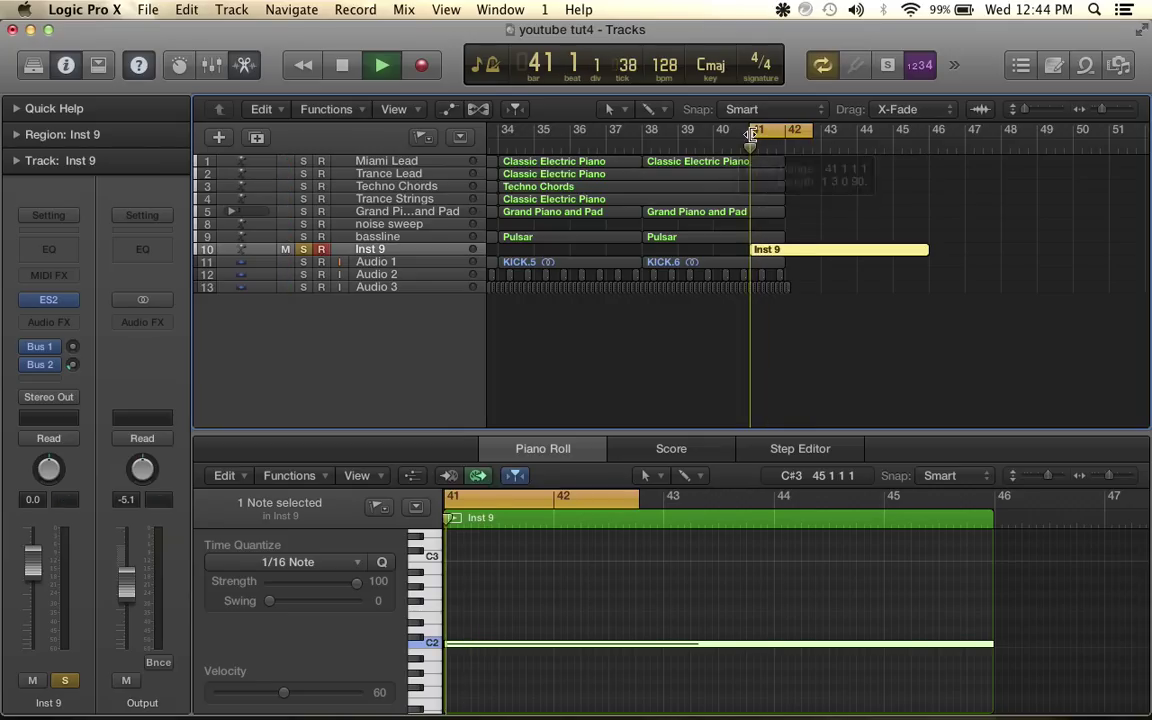
Load the Sad Dreams preset from ES2's Synth Pads on the Inst 9 track and audition it from bar 41
click(68, 302)
click(333, 100)
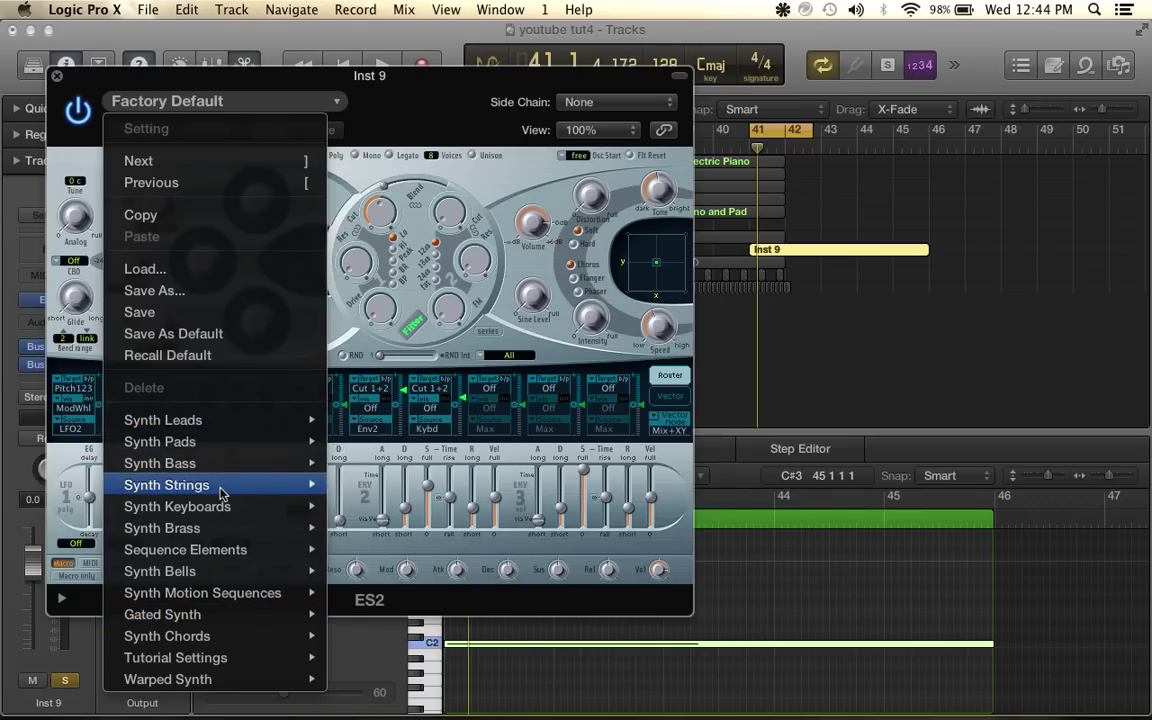
mouse_move(314, 445)
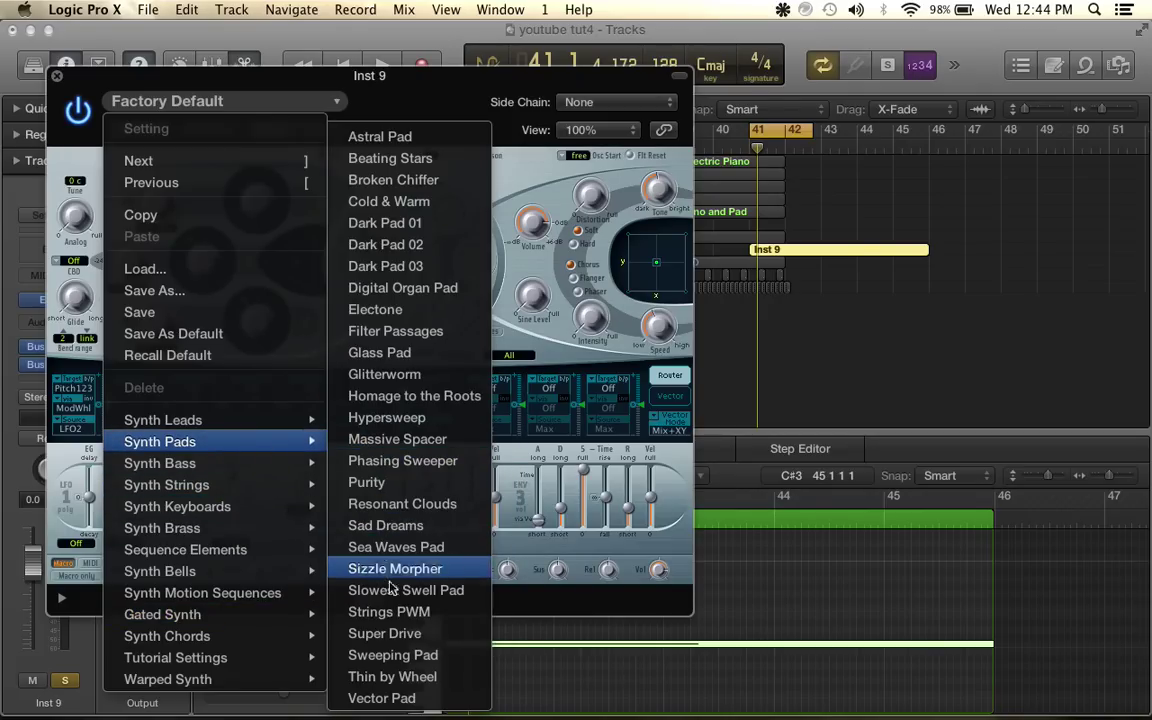
click(427, 526)
key(space)
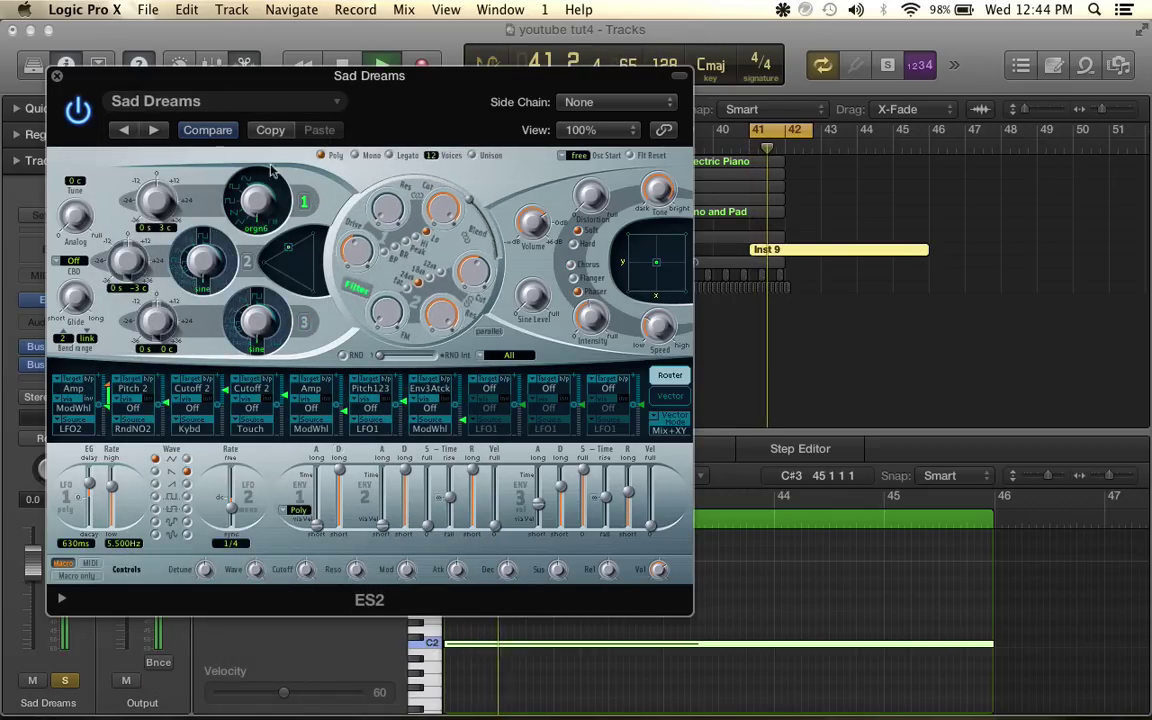
click(57, 76)
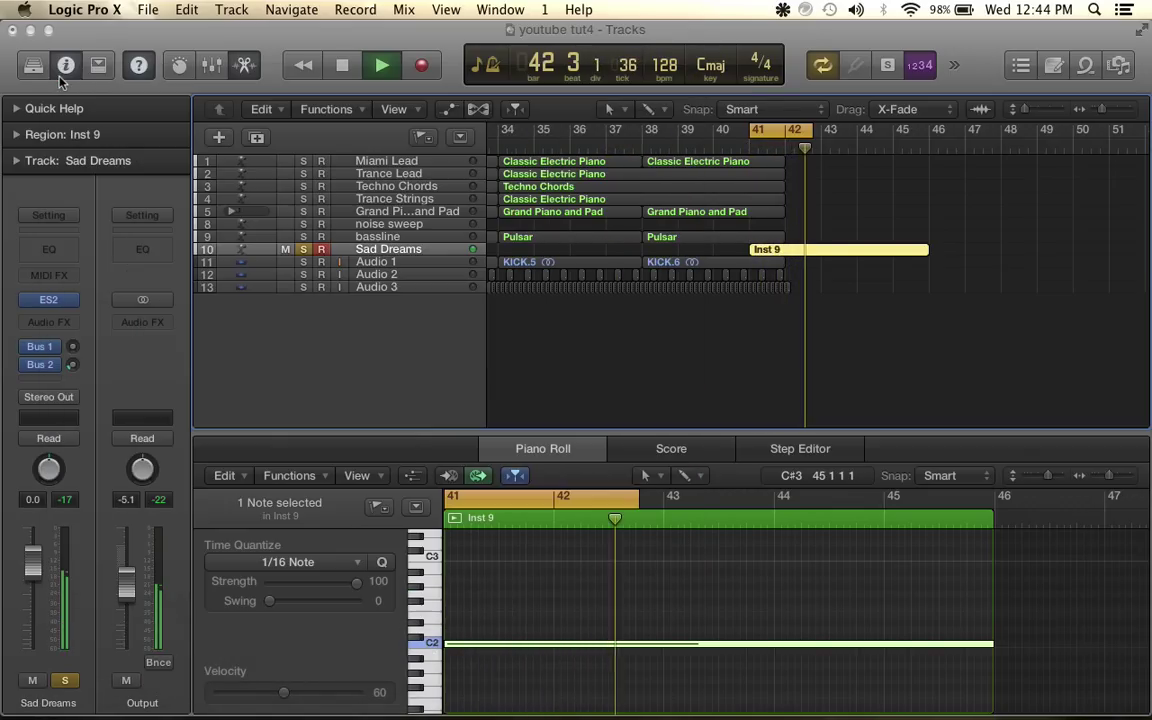
key(space)
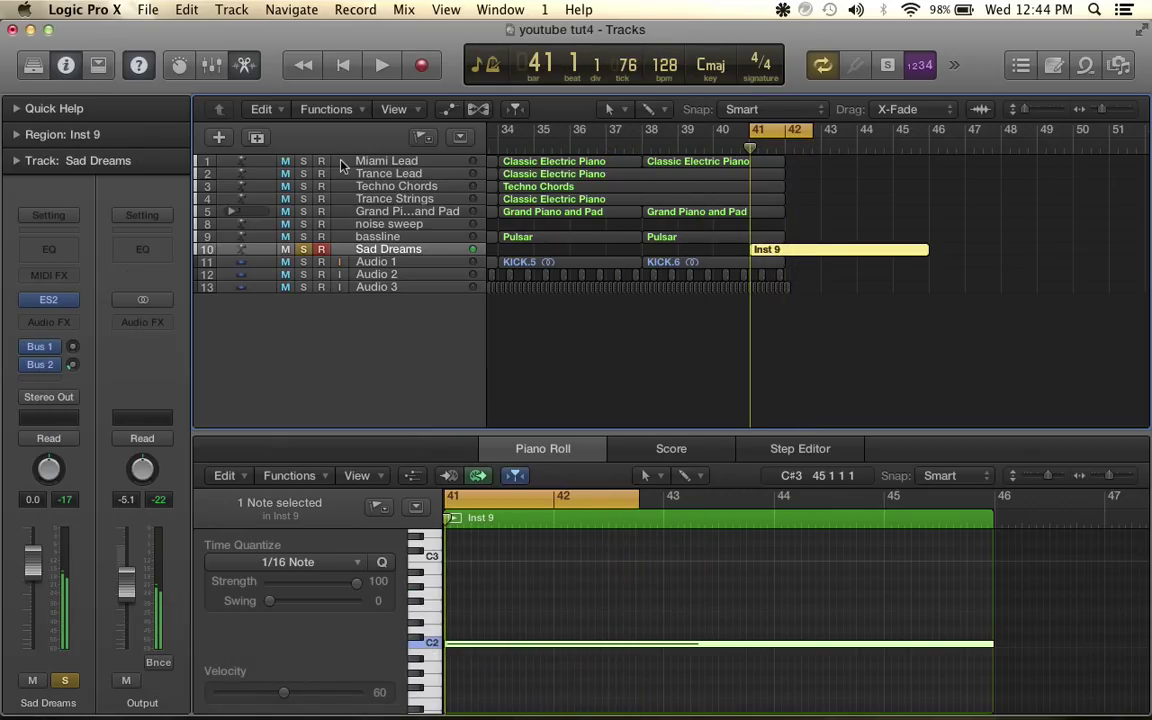
Insert a Space Designer reverb on the Sad Dreams track and raise its reverb output during playback
click(76, 323)
mouse_move(129, 497)
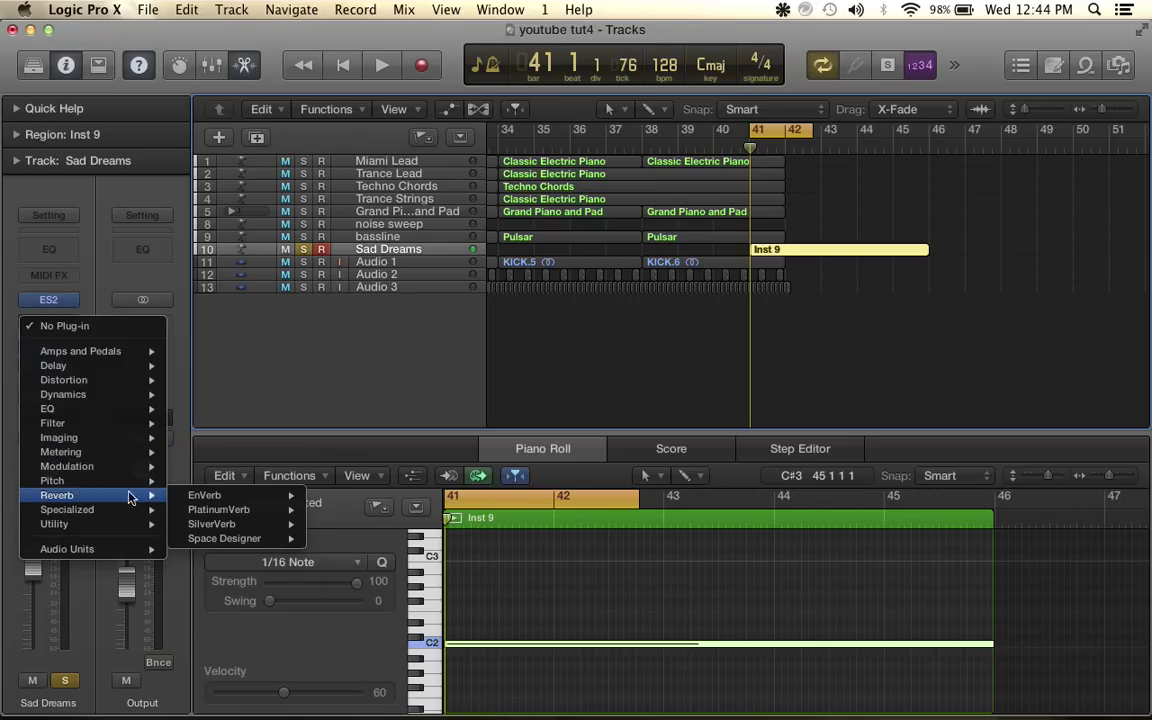
click(336, 548)
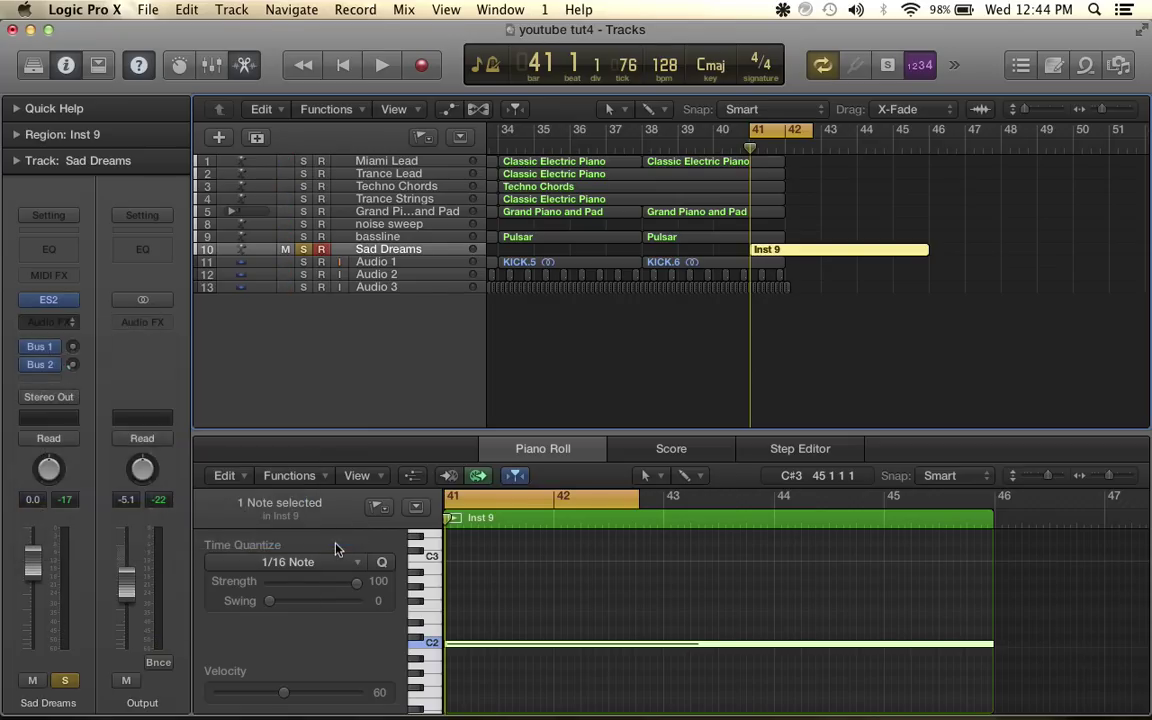
key(space)
drag(358, 270, 376, 236)
drag(421, 298, 617, 32)
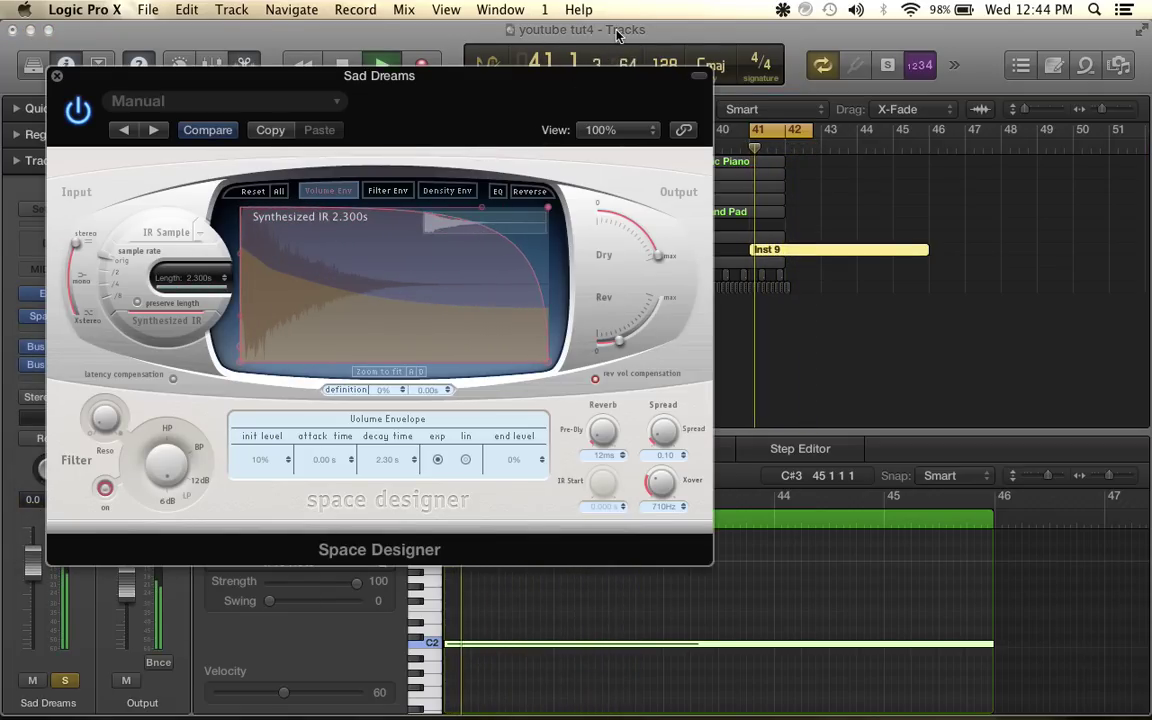
mouse_move(620, 340)
drag(620, 343, 622, 328)
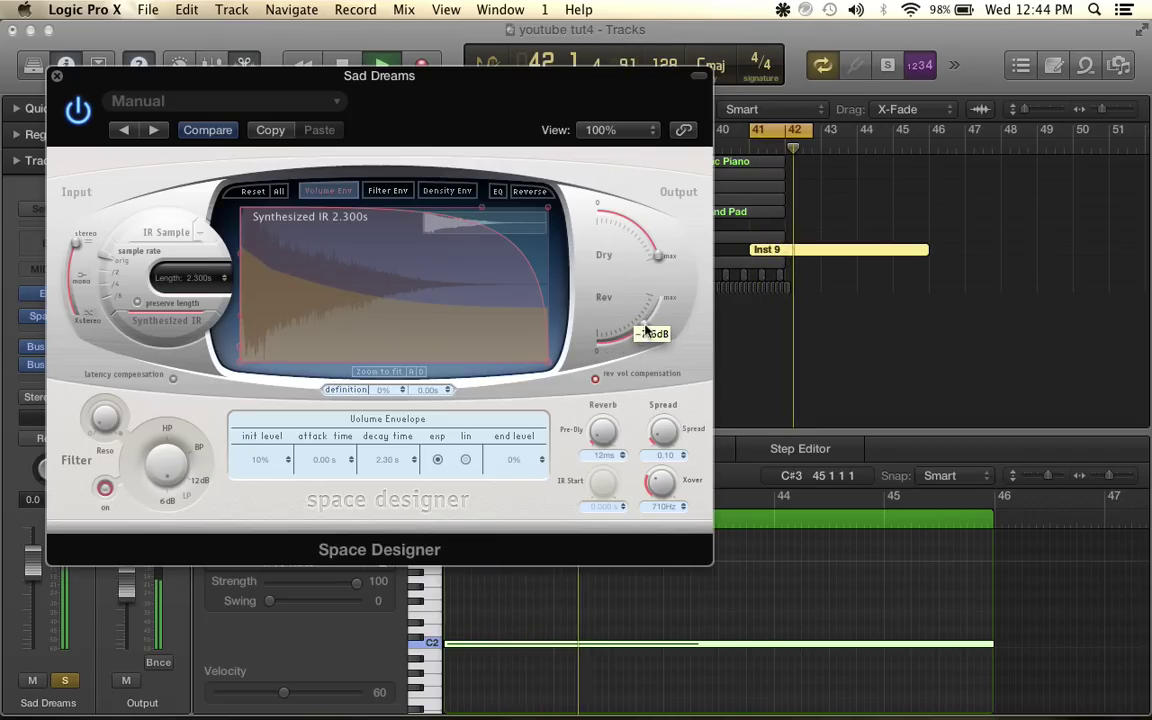
click(57, 76)
Lower the Sad Dreams track's volume to -3.8 dB and turn off its solo
drag(33, 576, 33, 594)
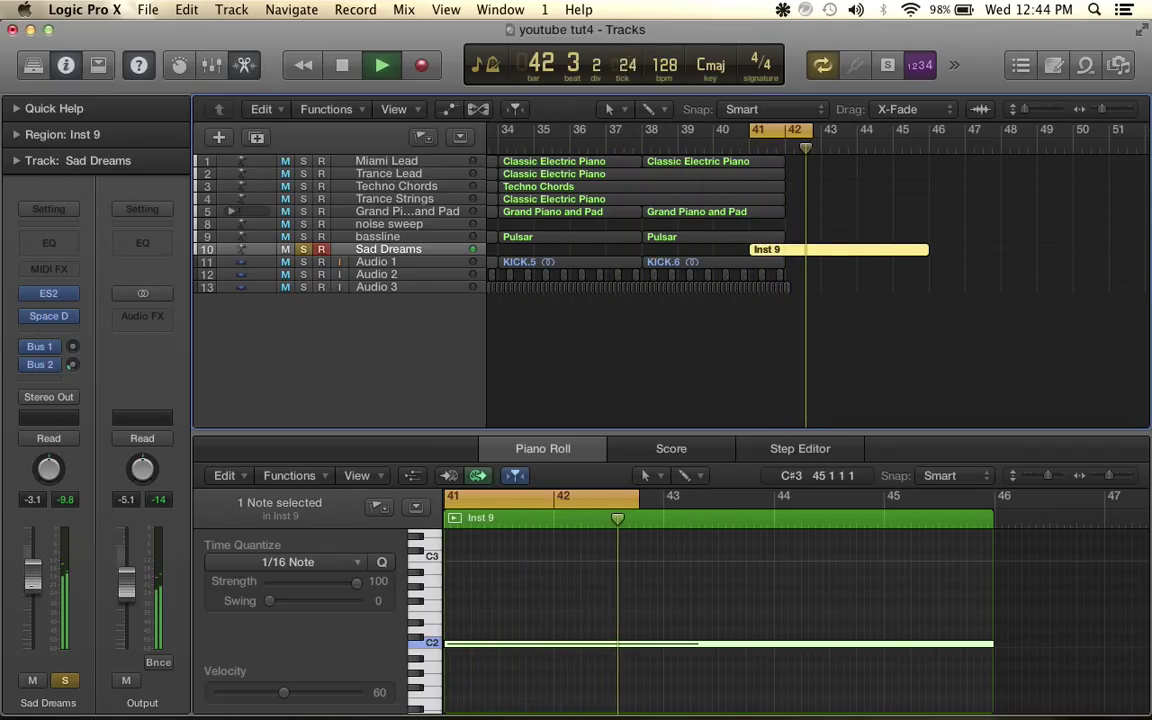
key(space)
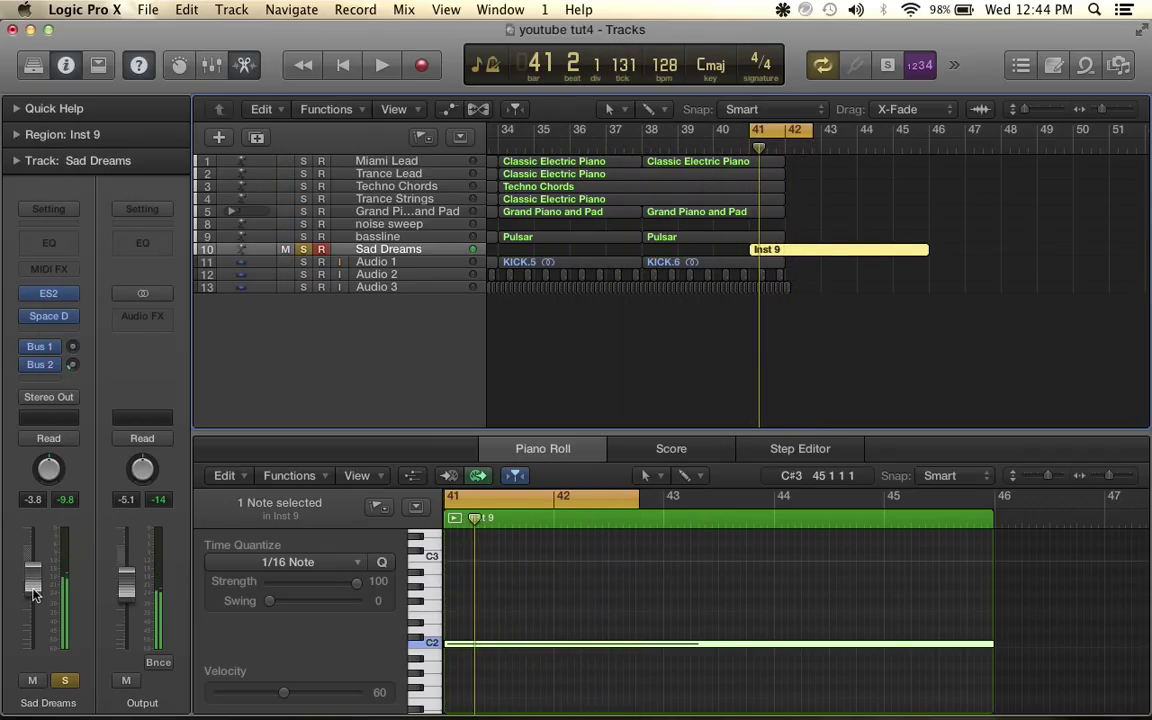
click(303, 250)
Turn cycling off and play the full arrangement through into bar 43
drag(770, 127, 753, 126)
key(space)
click(752, 134)
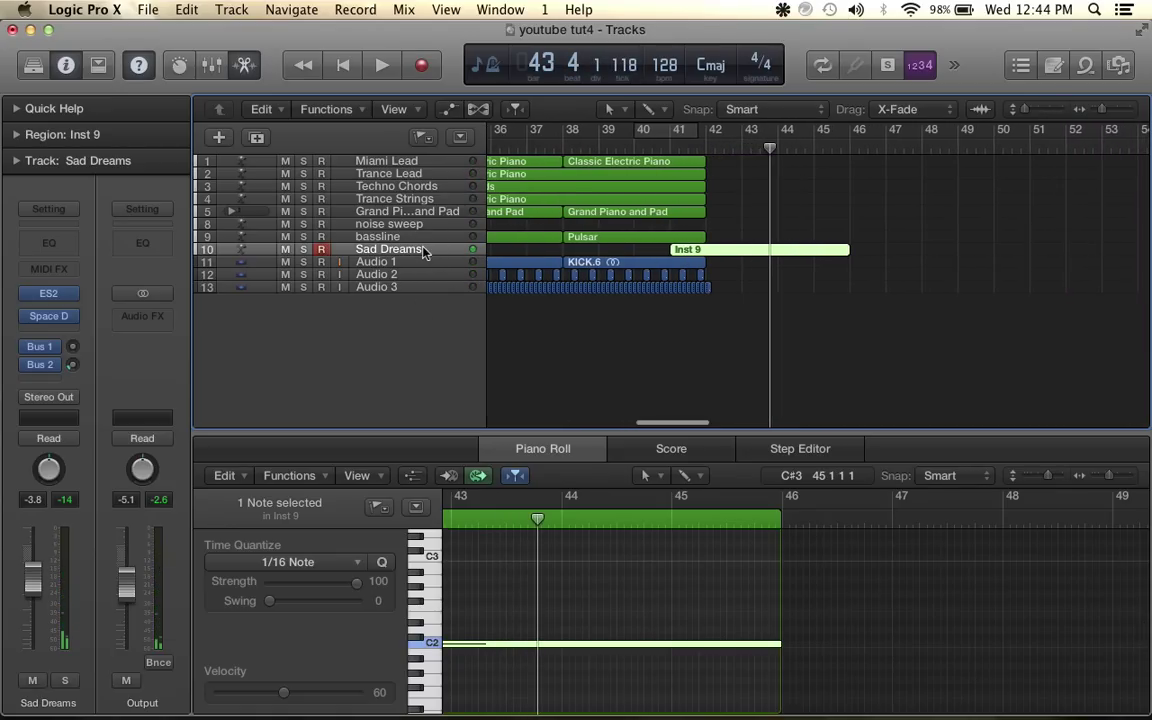
Add a new software instrument track below Sad Dreams
click(240, 9)
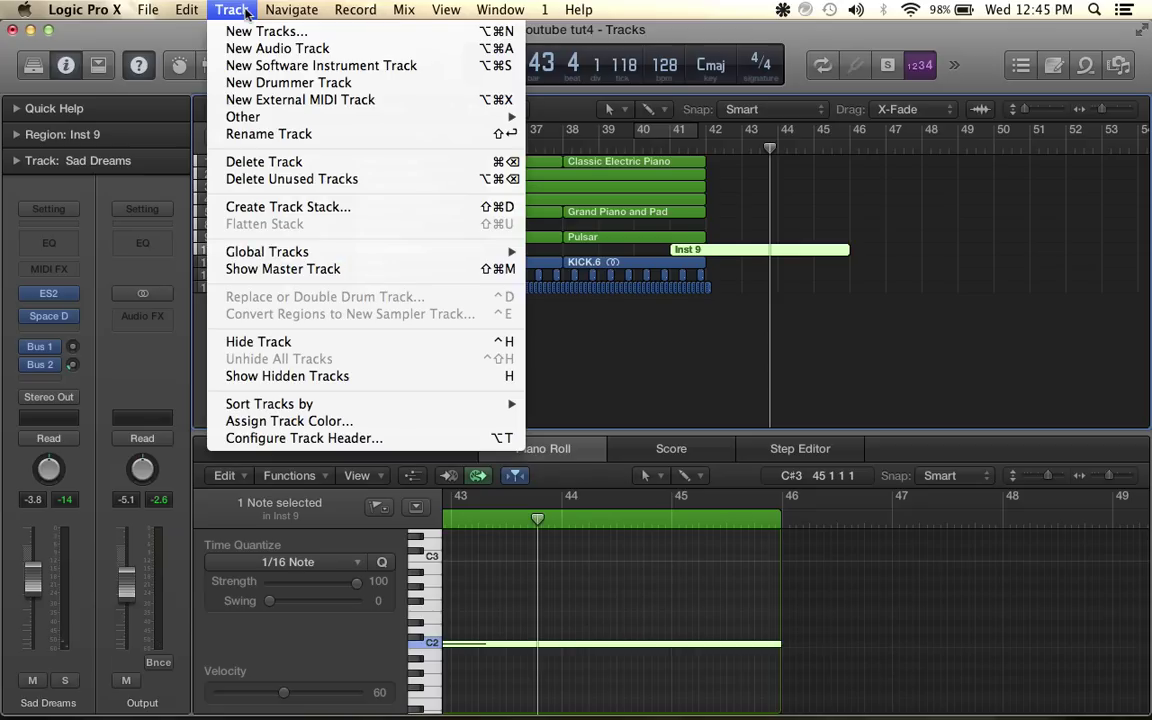
click(261, 68)
click(71, 302)
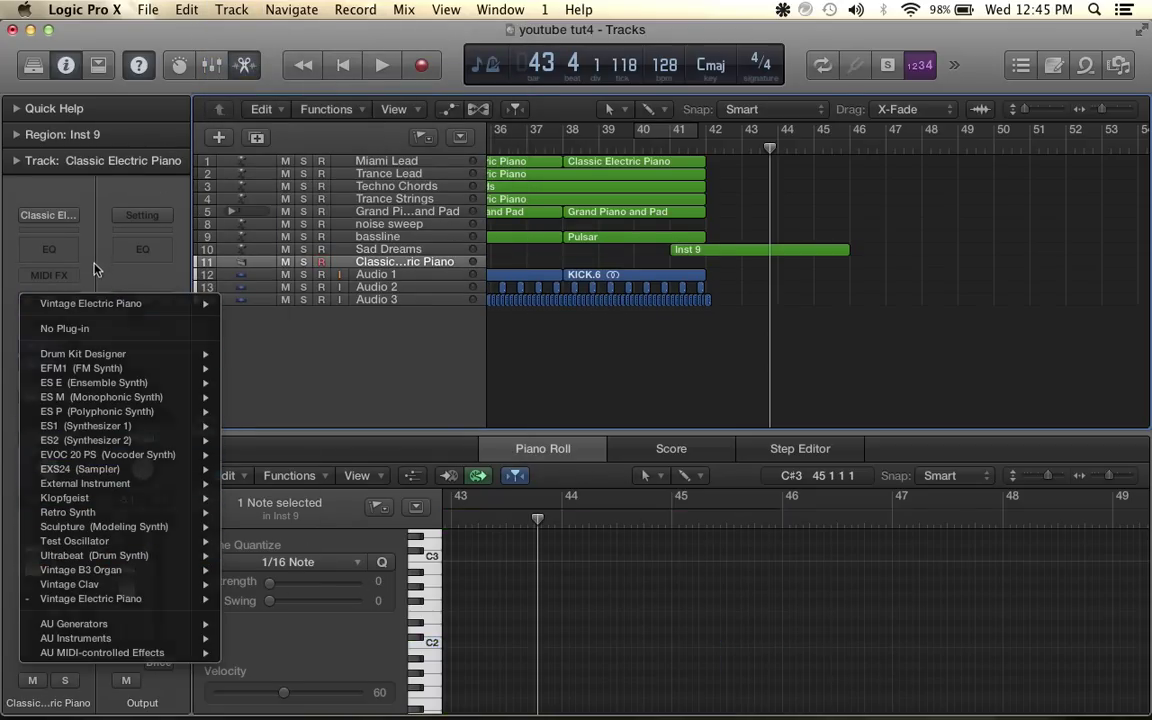
click(95, 268)
Search the Library for piano and load the Grand Piano patch on the new track
click(40, 65)
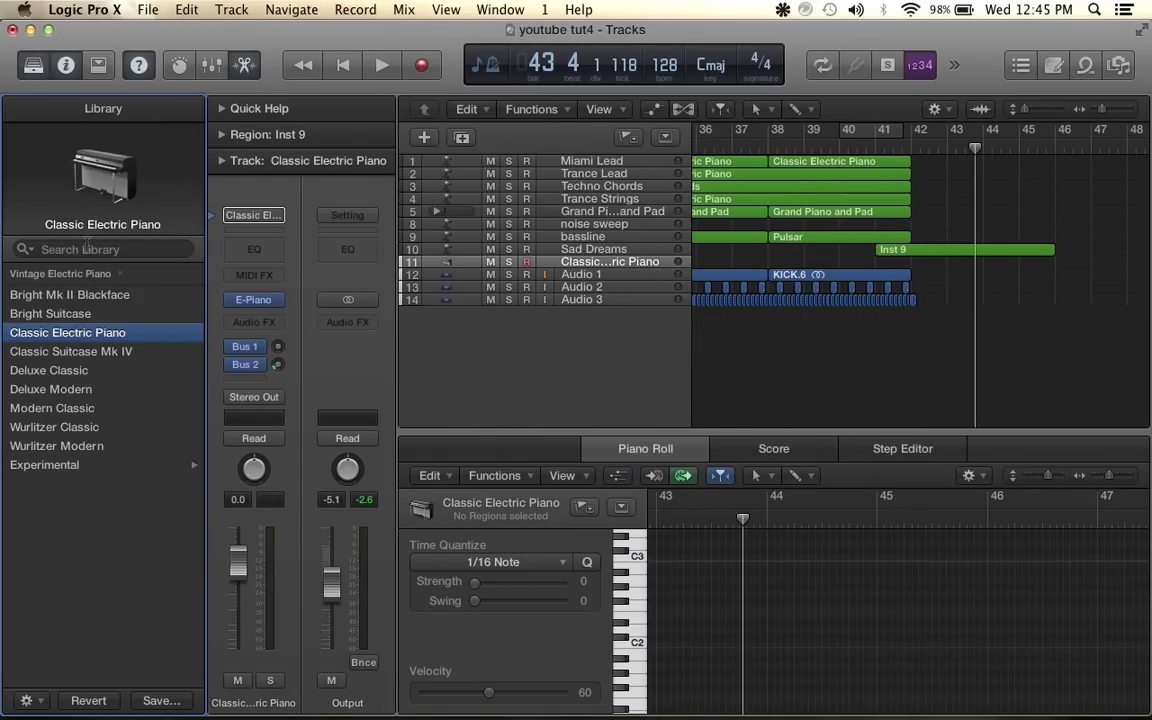
text(piano)
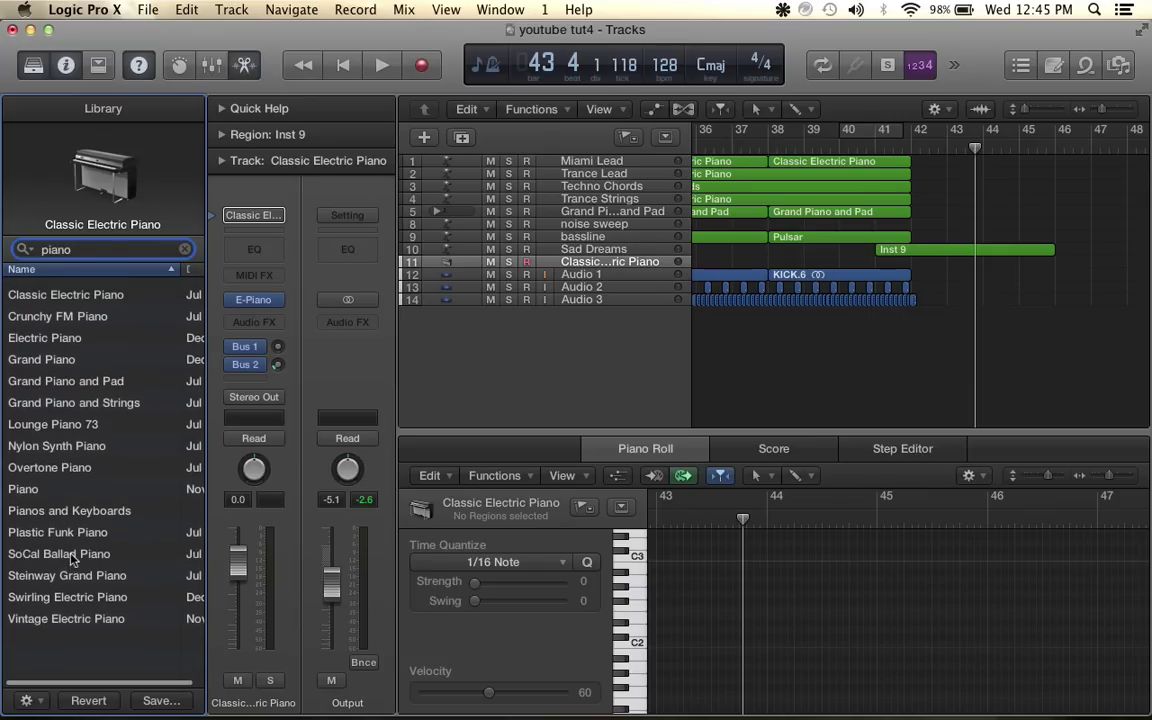
click(80, 357)
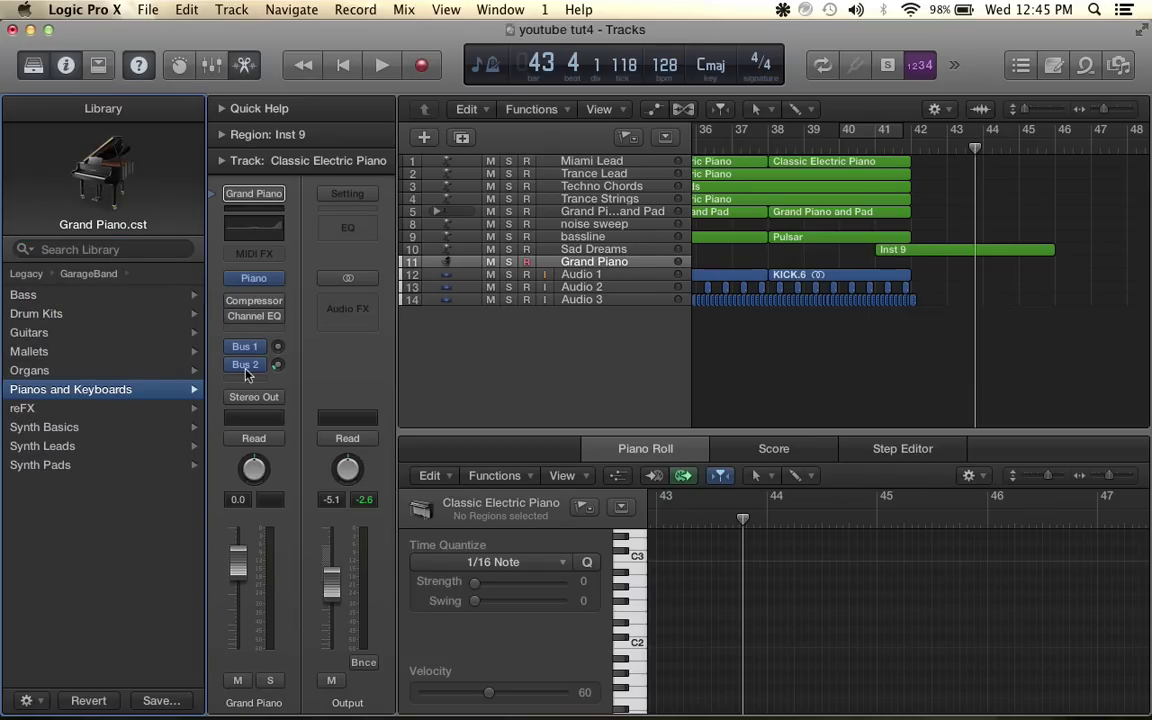
Create an empty region at bar 43 on the Grand Piano track and extend it to two bars
scroll(897, 285, up, 5)
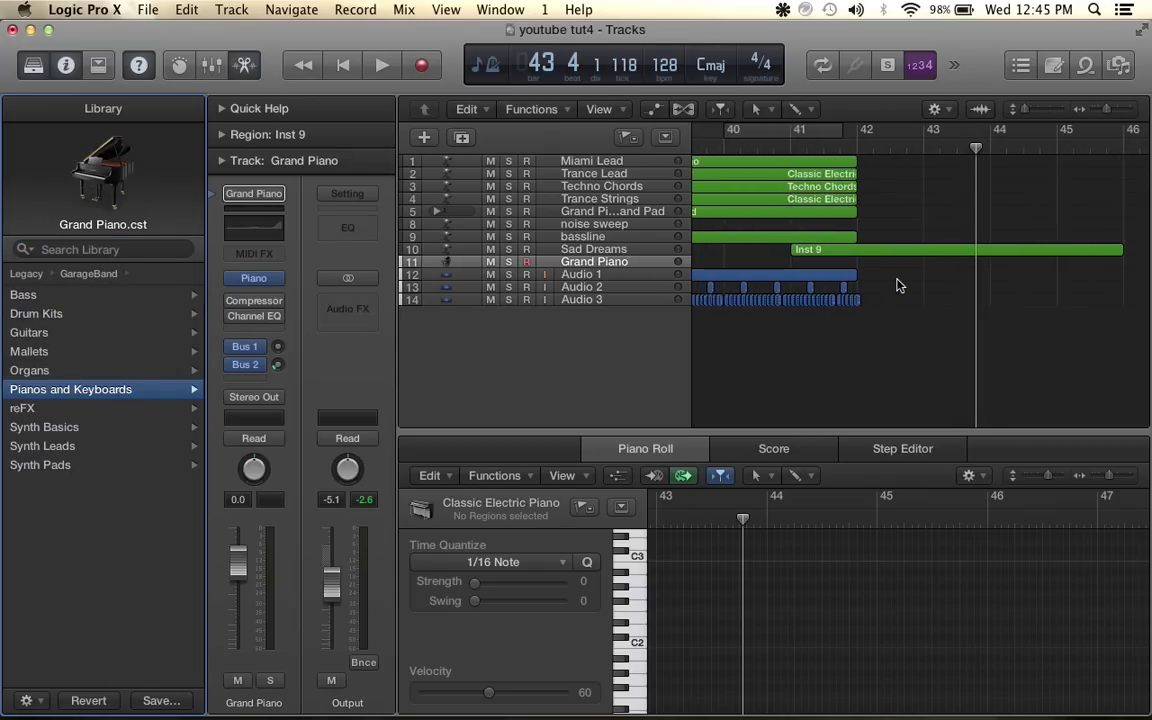
scroll(897, 285, right, 3)
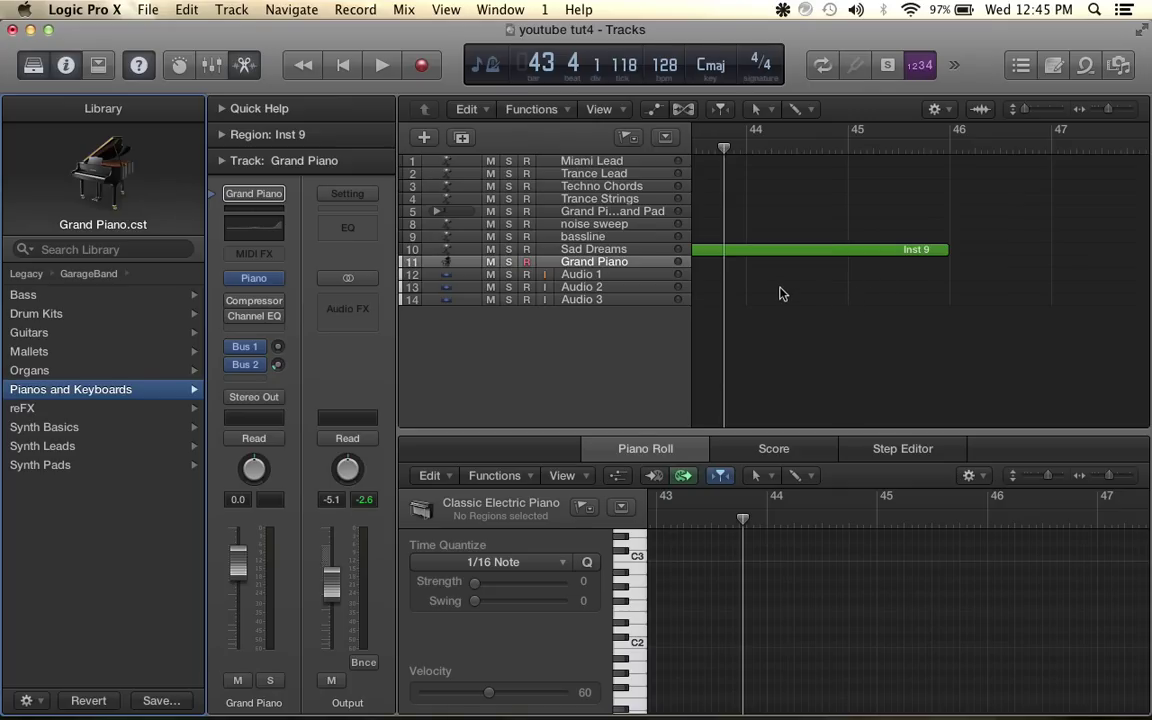
scroll(780, 293, down, 5)
scroll(779, 290, up, 3)
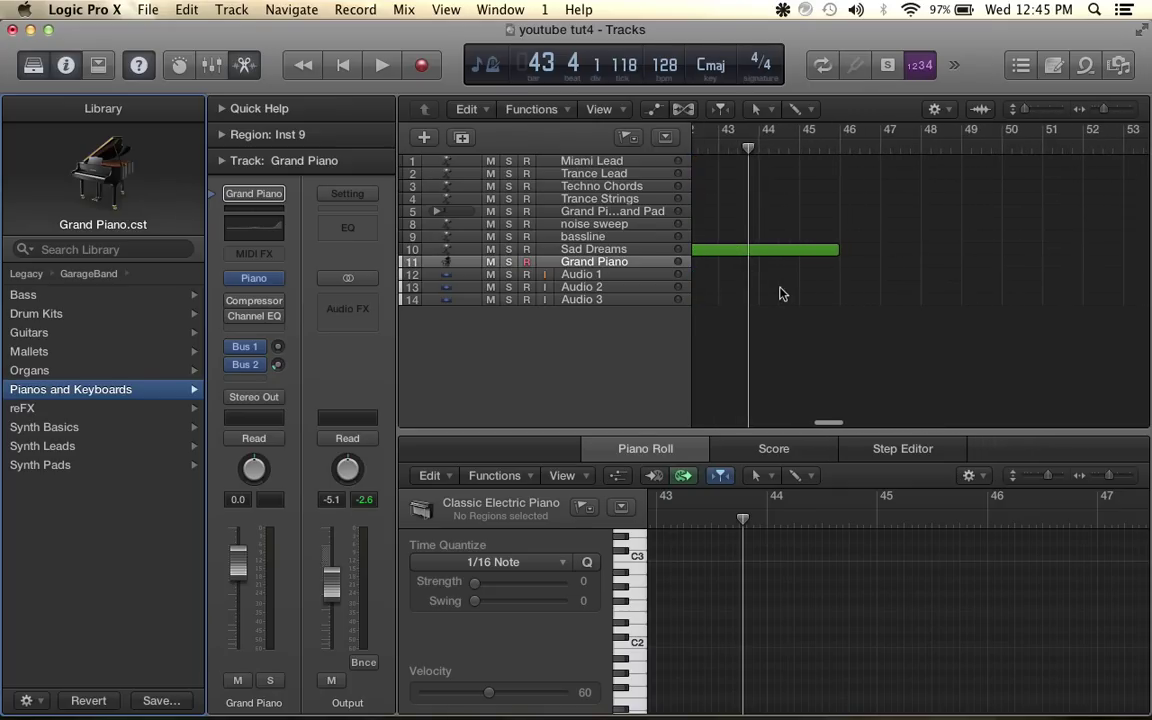
click(744, 264)
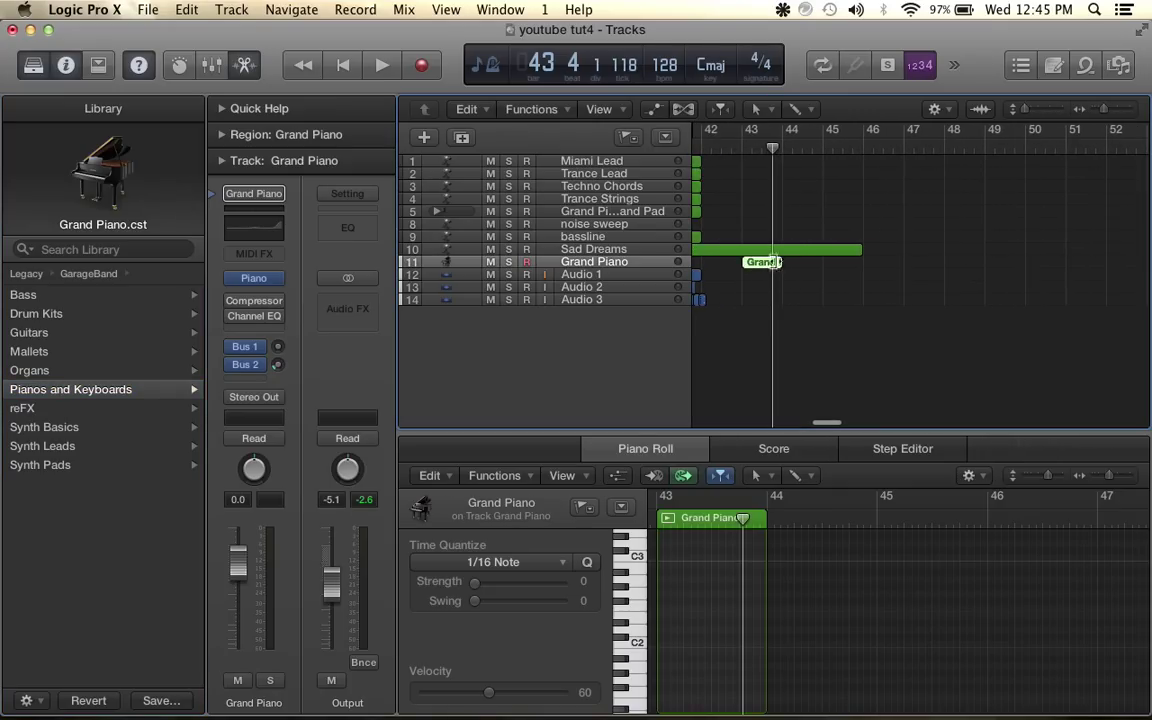
drag(783, 261, 822, 263)
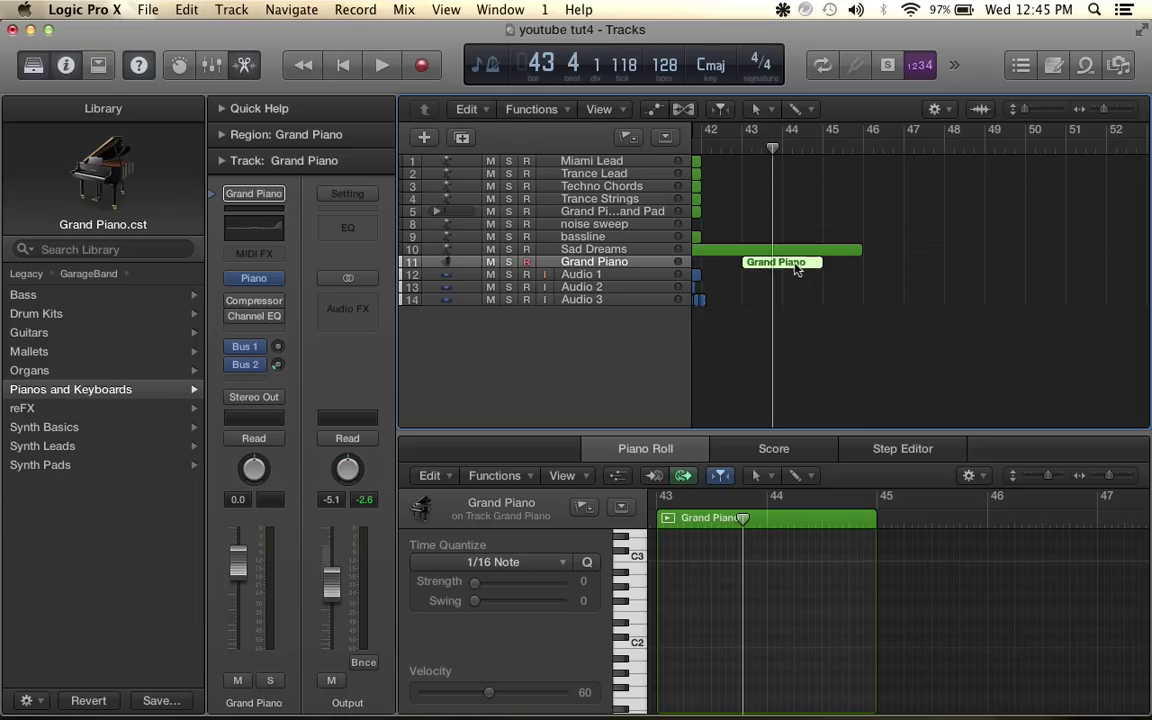
click(737, 150)
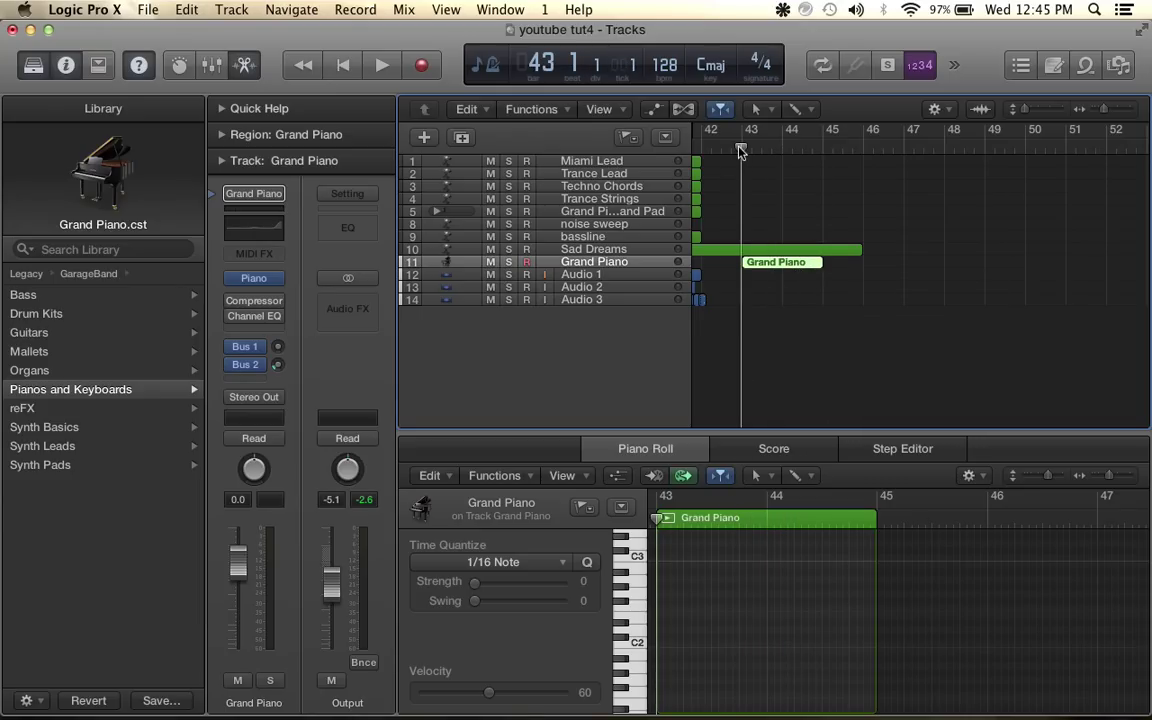
Trim the start of the C2 note in the Inst 9 region so it begins at bar 42
scroll(700, 150, left, 2)
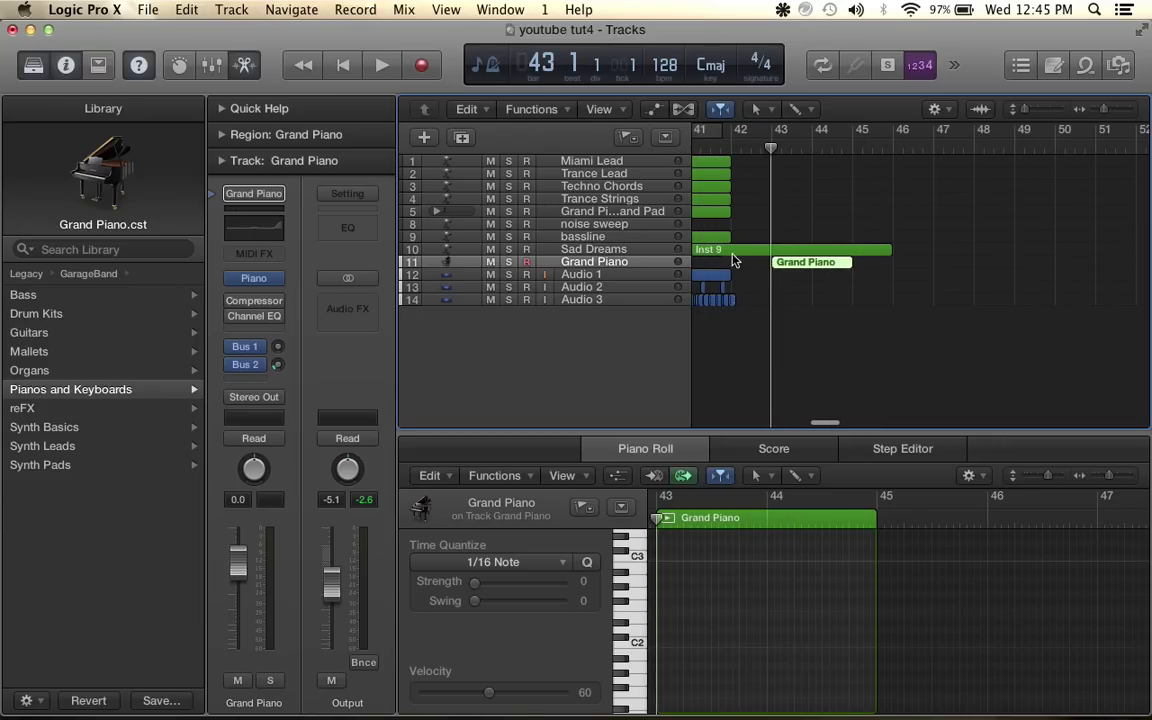
click(733, 252)
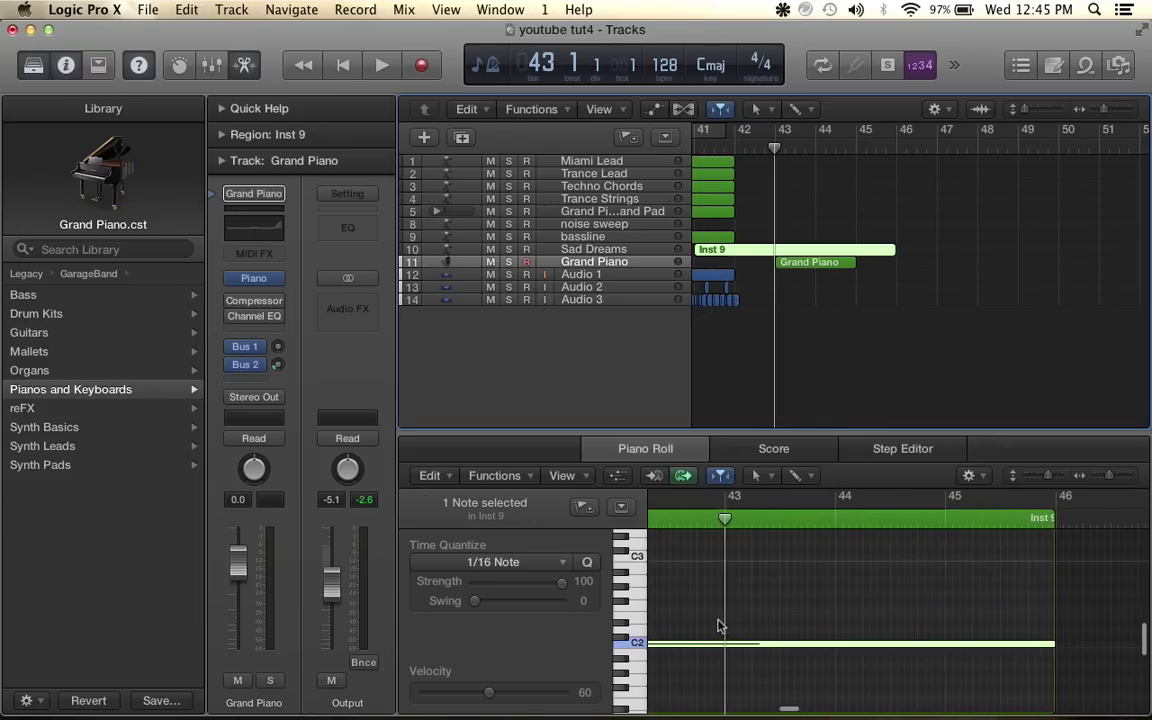
scroll(717, 626, left, 4)
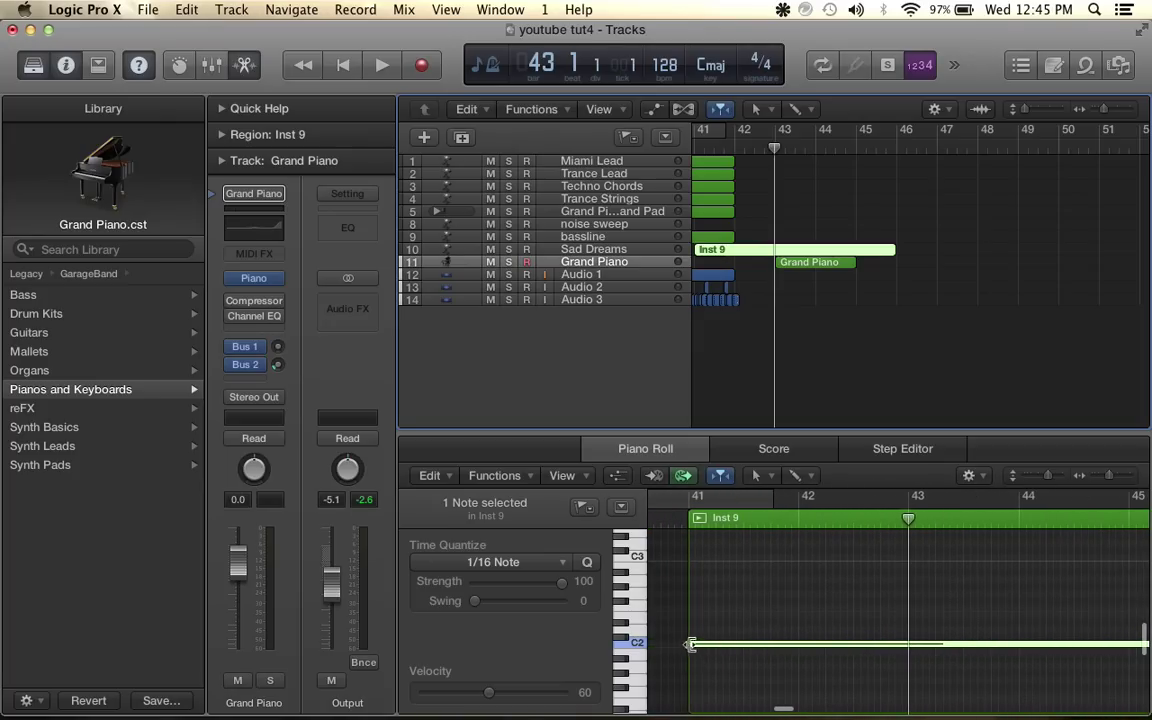
drag(692, 642, 800, 642)
Set a cycle range from bar 42 to bar 46 and play the Sad Dreams note
drag(738, 135, 895, 135)
key(space)
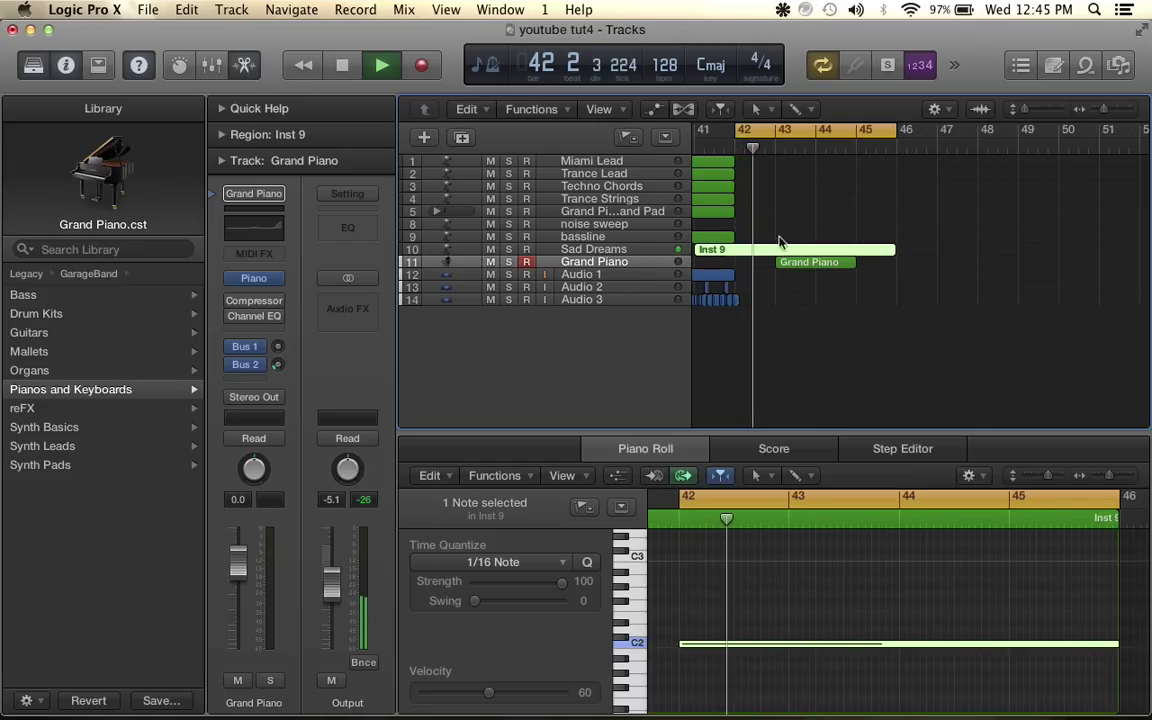
key(space)
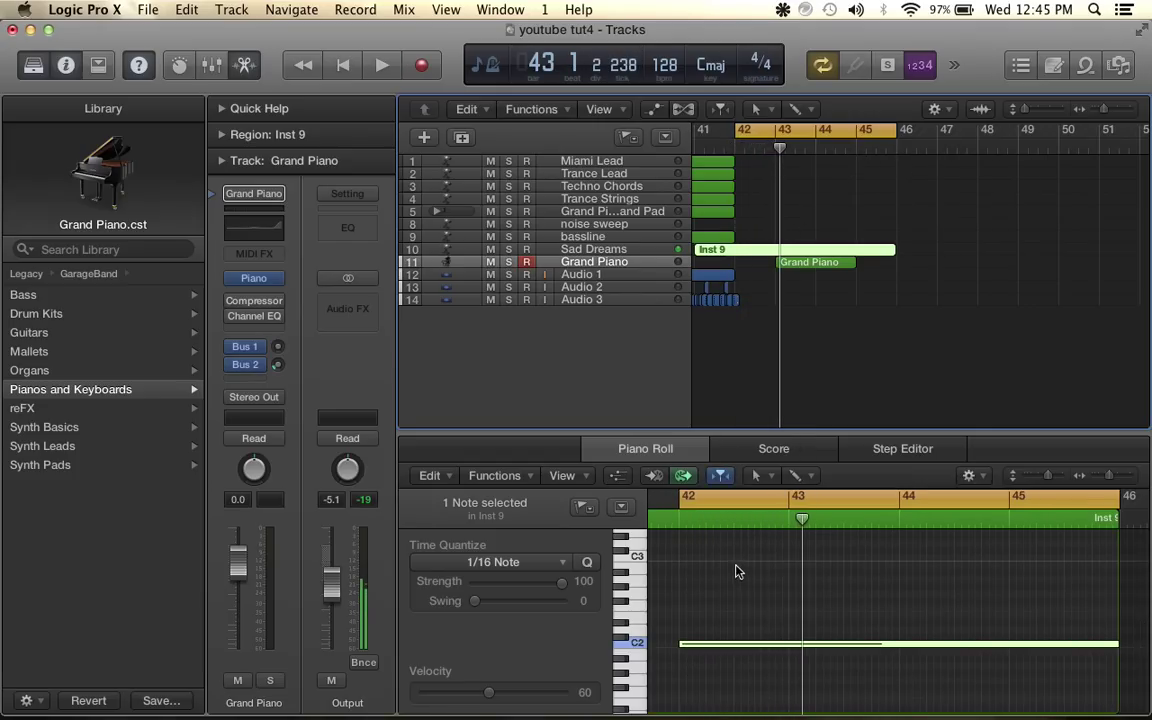
Add a note at bar 43 in the Grand Piano region and move it up to C3
click(789, 265)
scroll(817, 604, up, 5)
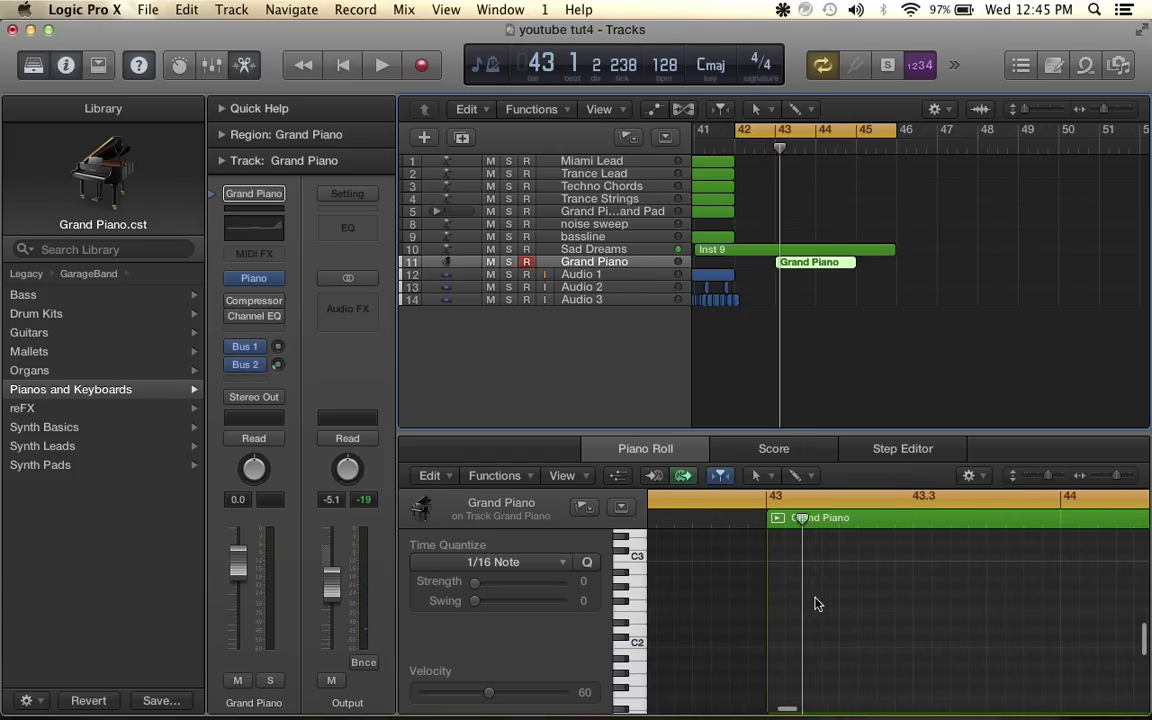
scroll(817, 604, right, 3)
click(668, 620)
scroll(667, 611, up, 2)
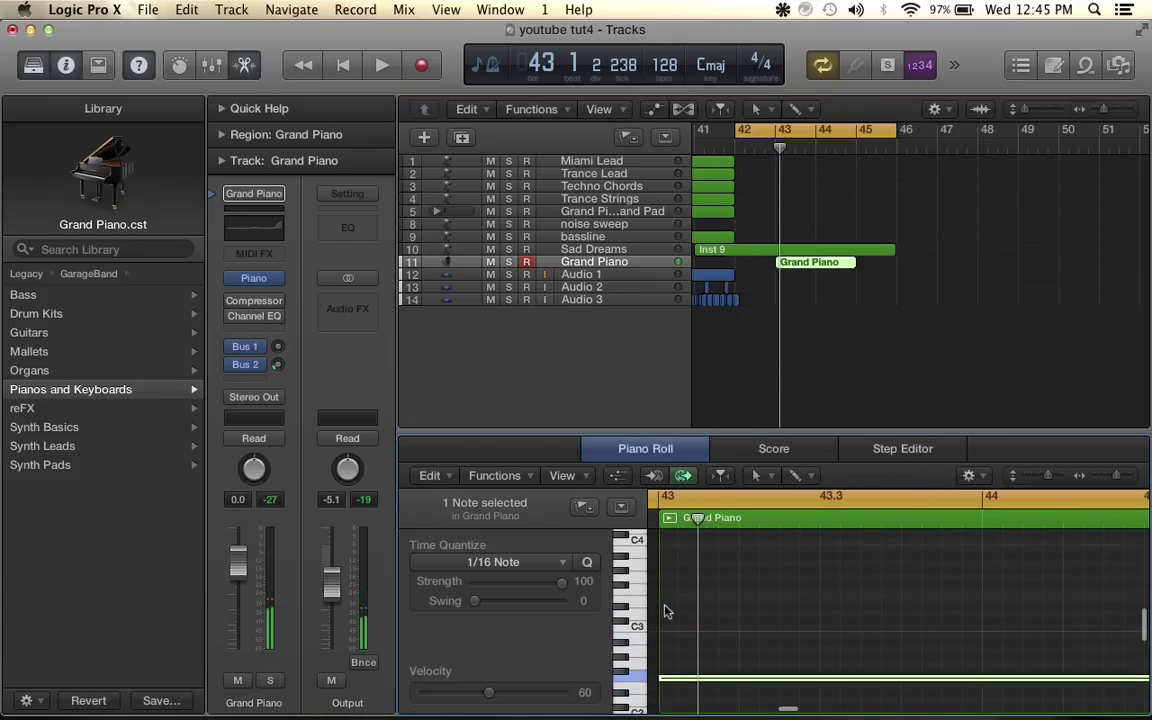
drag(683, 676, 683, 632)
Shorten the Grand Piano region's C3 note to about half a beat
scroll(684, 632, right, 5)
scroll(674, 644, down, 5)
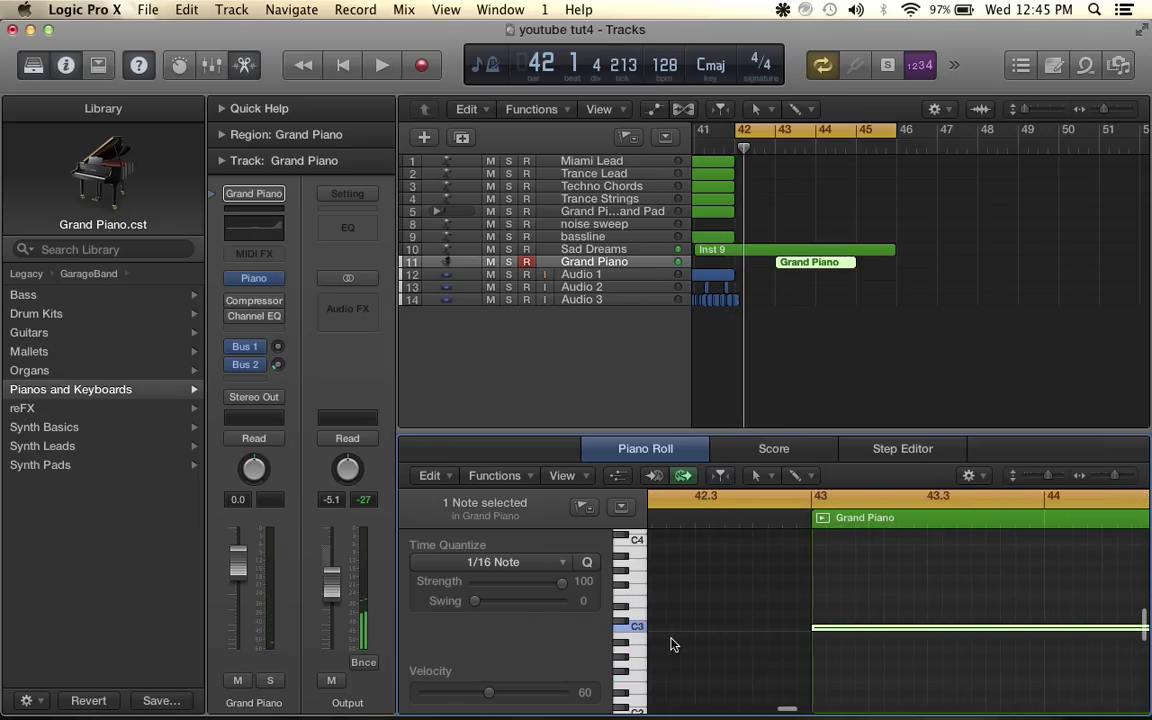
scroll(674, 644, right, 1)
drag(978, 627, 652, 628)
Move the short Grand Piano note up to F4 and play it together with the Sad Dreams pad
scroll(686, 633, up, 2)
scroll(686, 633, up, 5)
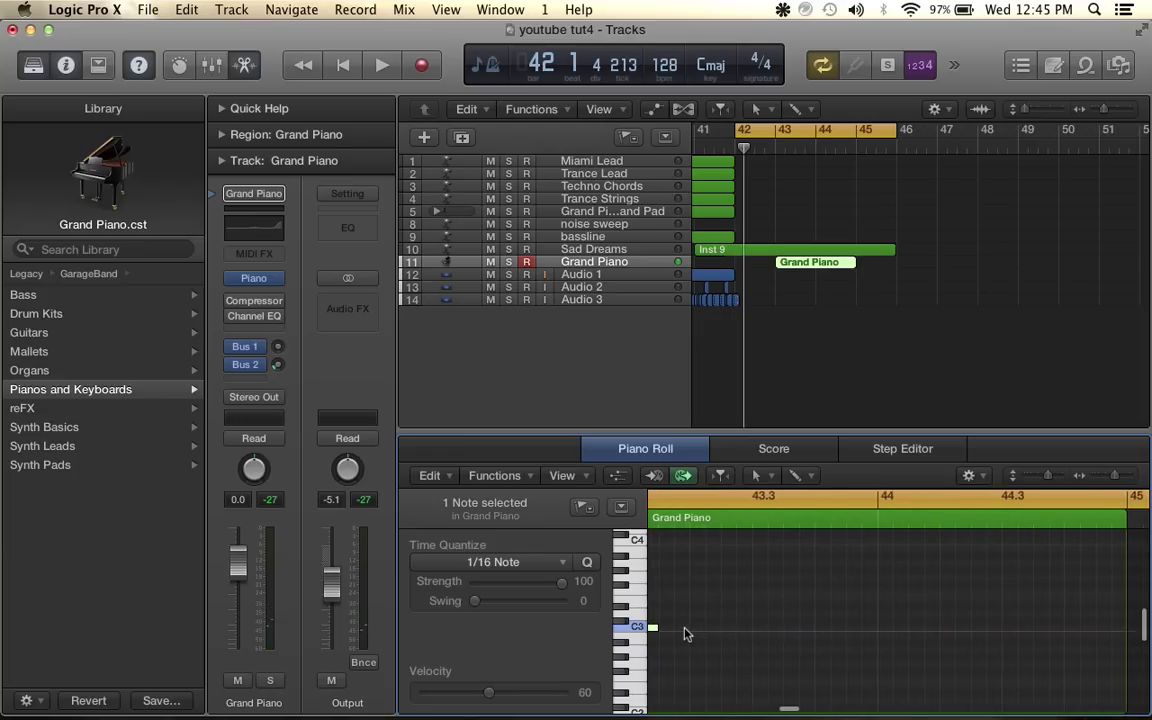
scroll(686, 633, left, 3)
scroll(686, 633, up, 3)
drag(729, 688, 733, 560)
key(space)
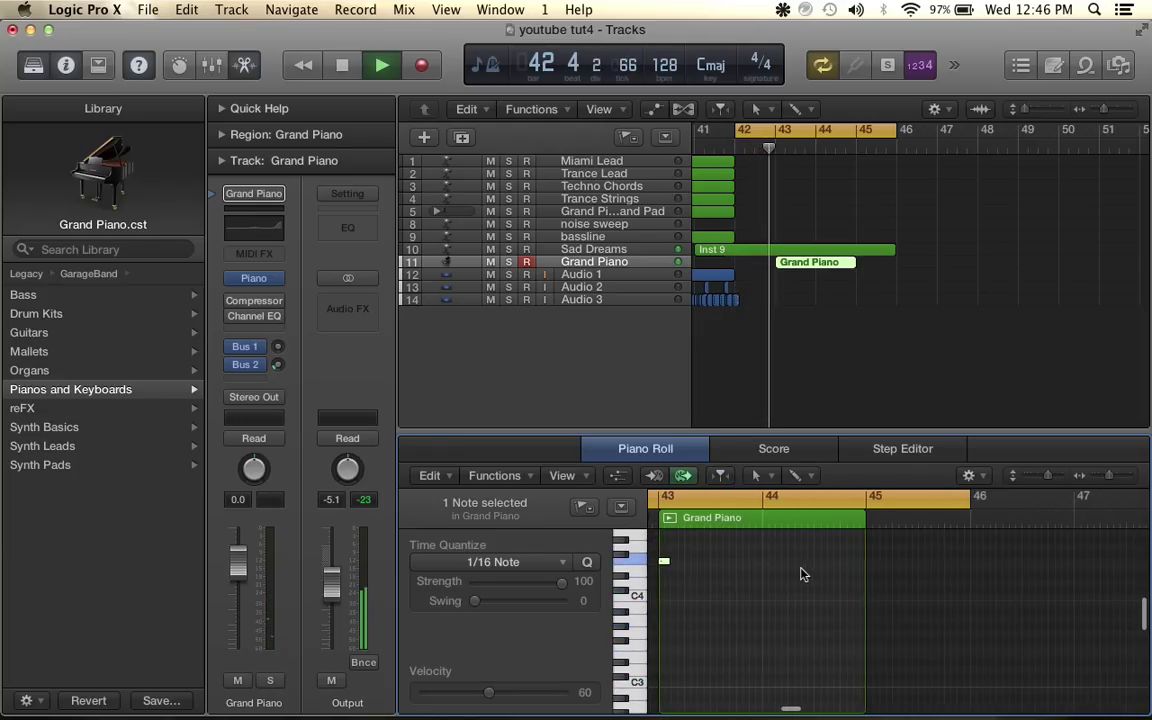
scroll(802, 572, down, 3)
key(space)
Insert a stereo Space Designer reverb on the Grand Piano track after the Channel EQ
scroll(795, 592, up, 1)
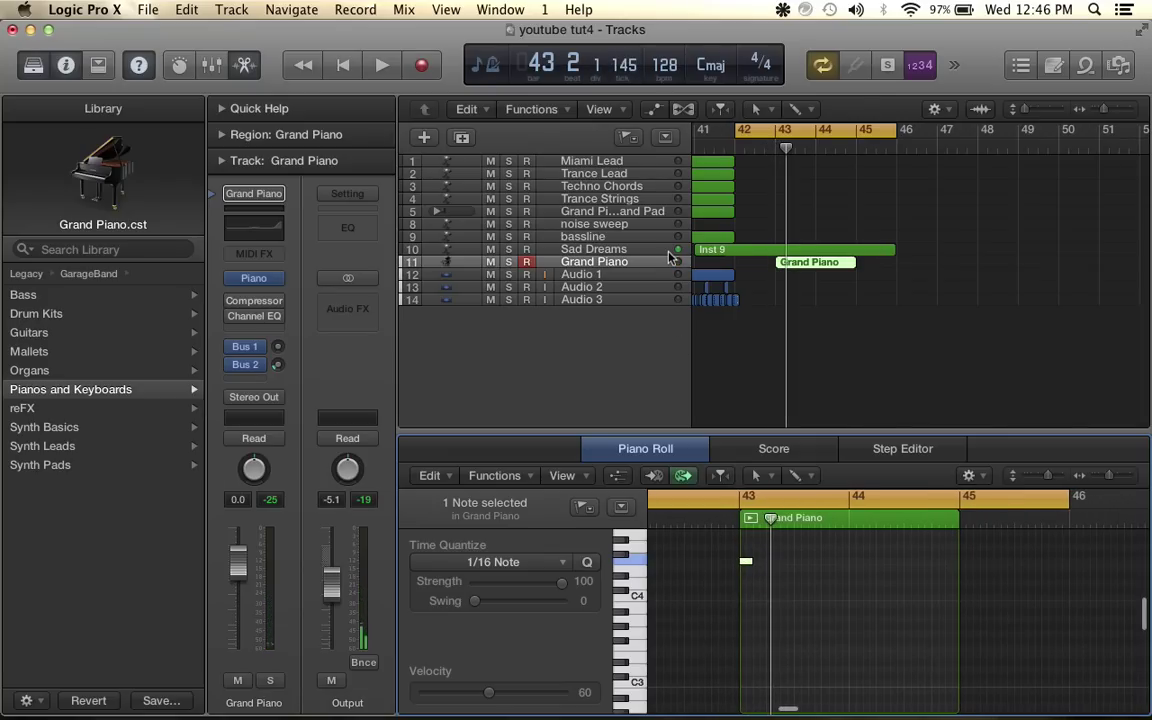
click(257, 331)
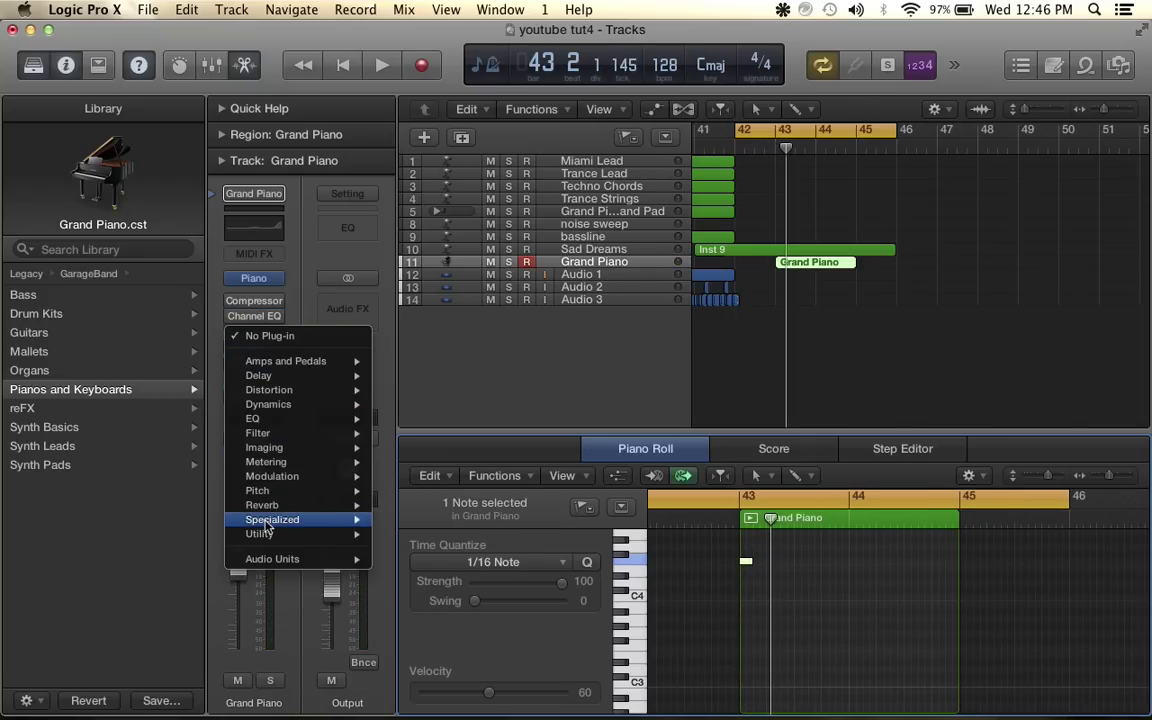
mouse_move(276, 509)
mouse_move(470, 548)
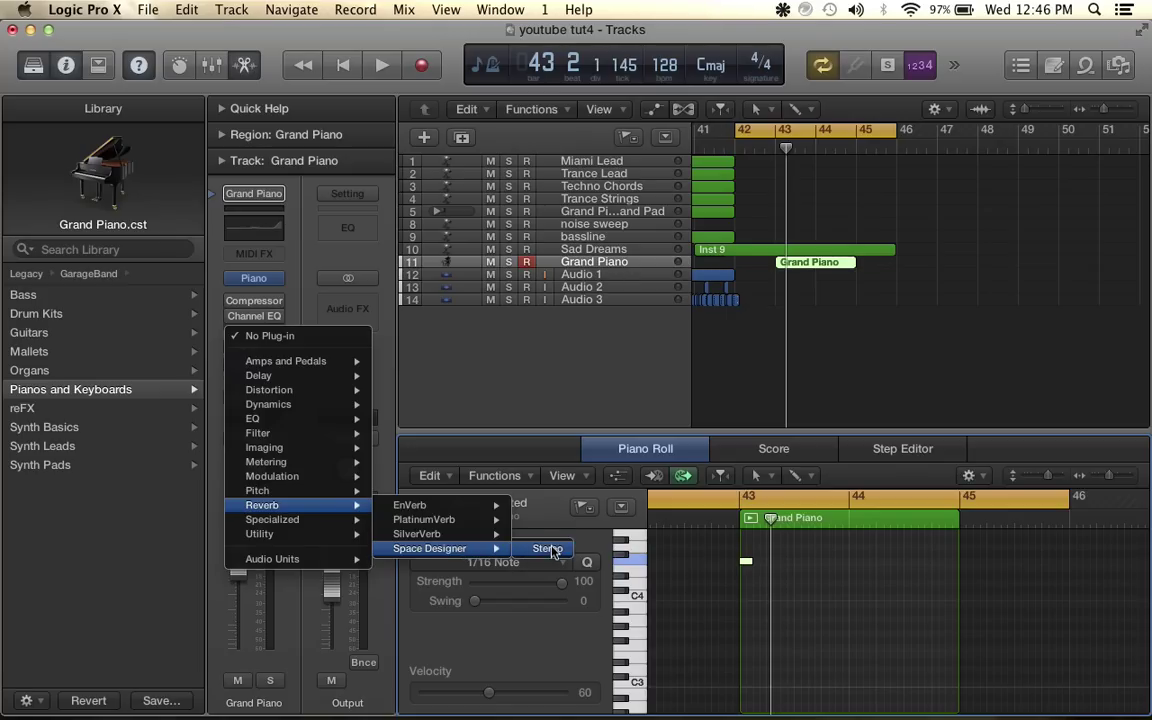
click(550, 549)
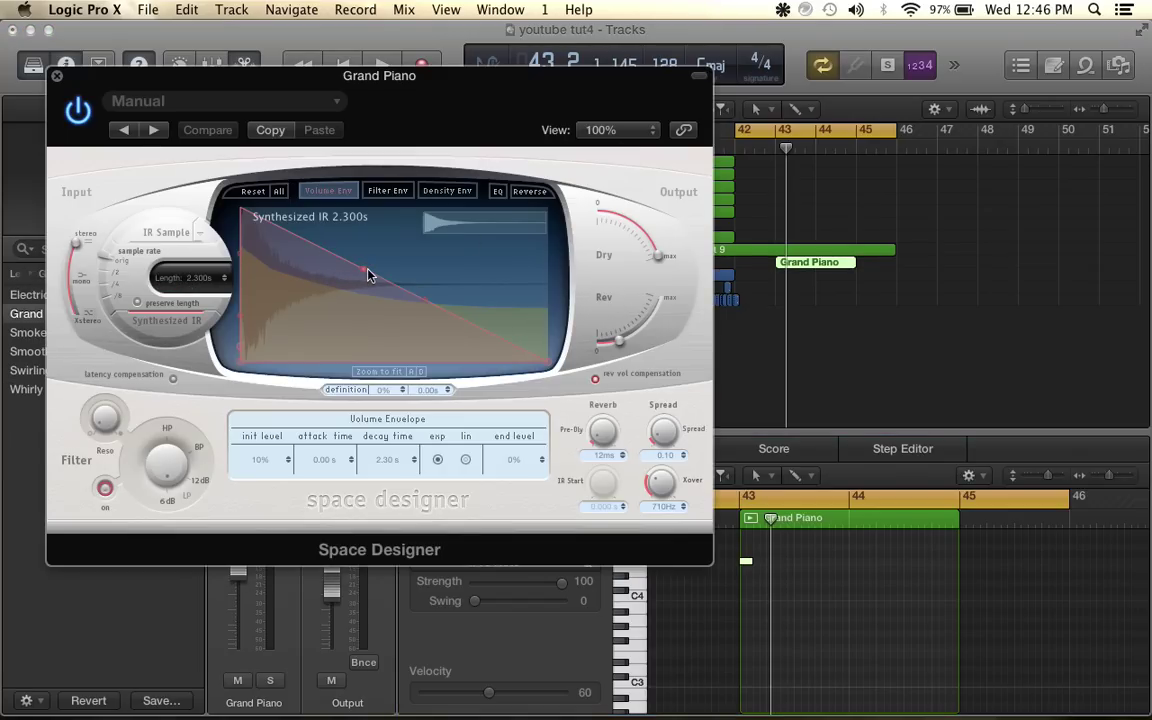
Raise the Space Designer volume envelope's curve and end point to the top, and increase its reverb output level
drag(368, 275, 462, 121)
drag(424, 298, 598, 88)
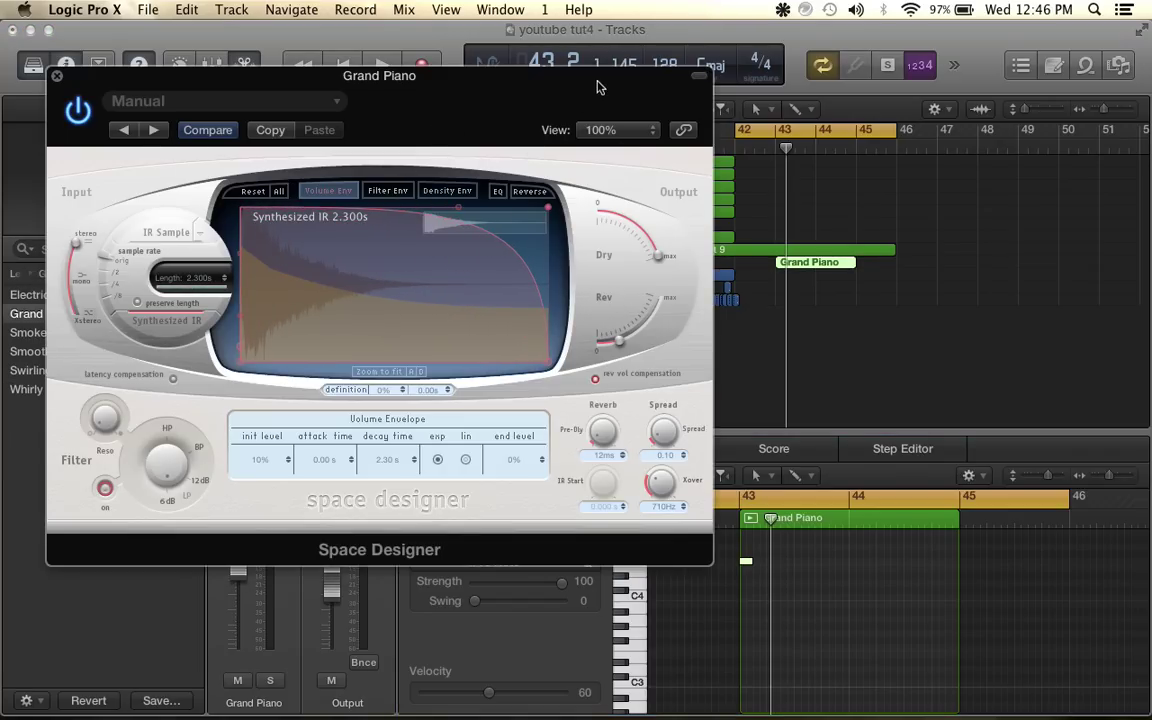
key(space)
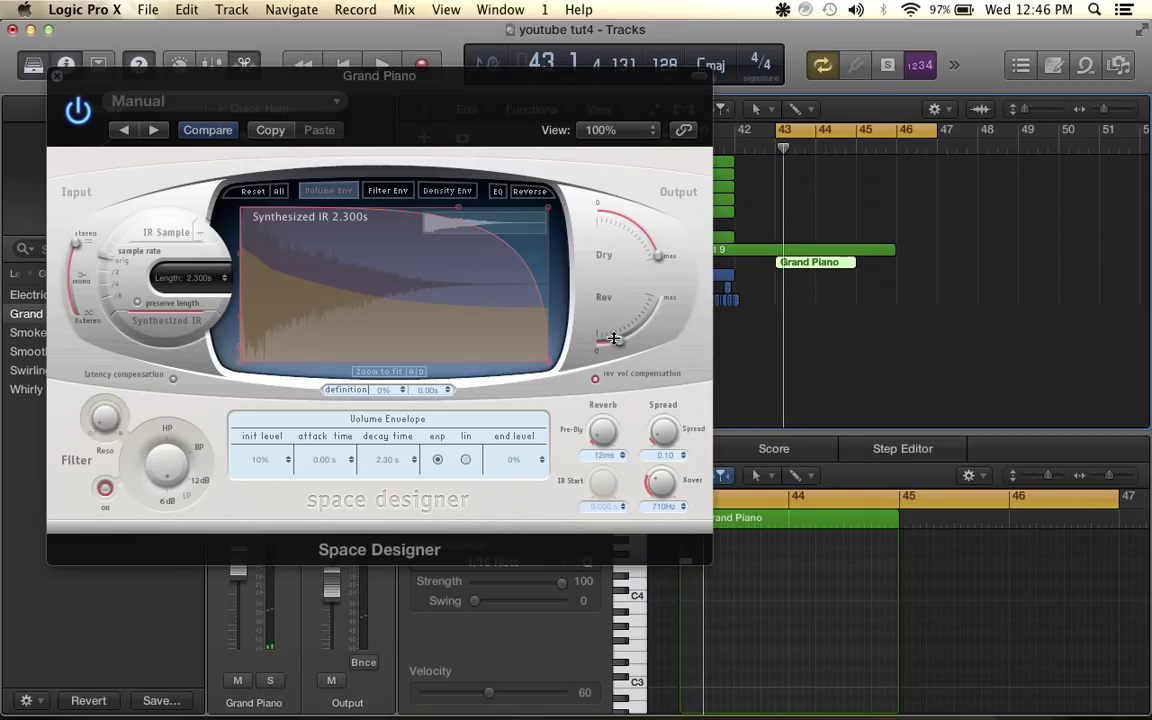
drag(614, 338, 645, 318)
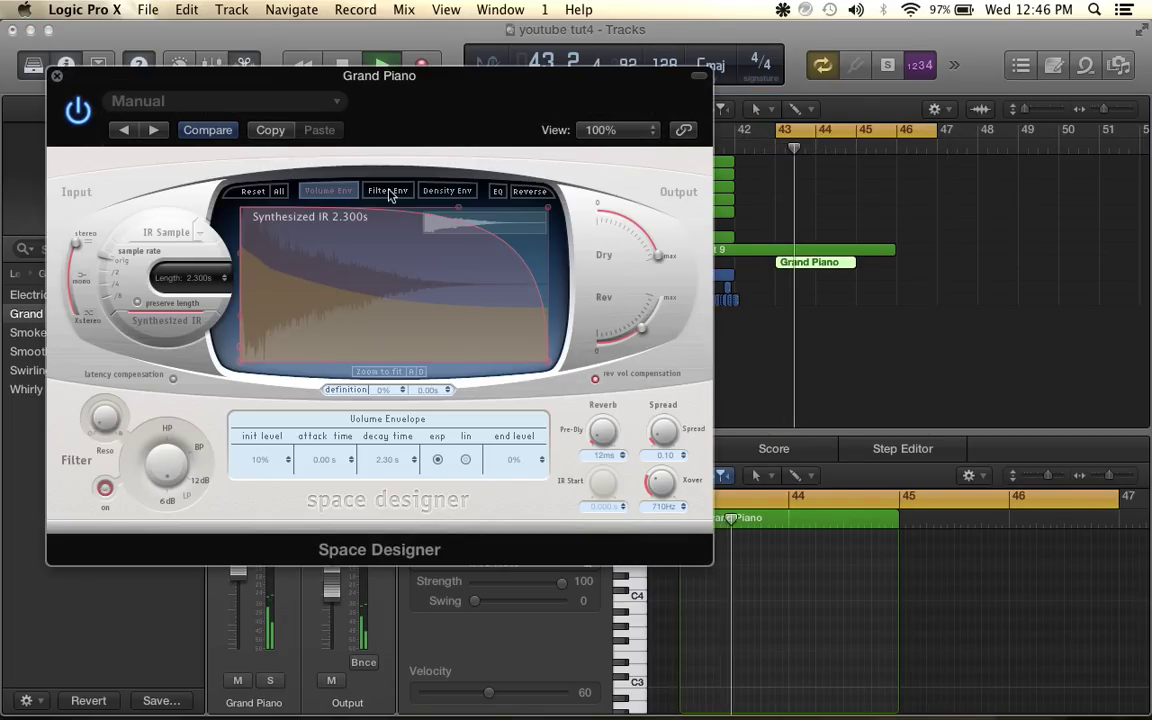
click(57, 78)
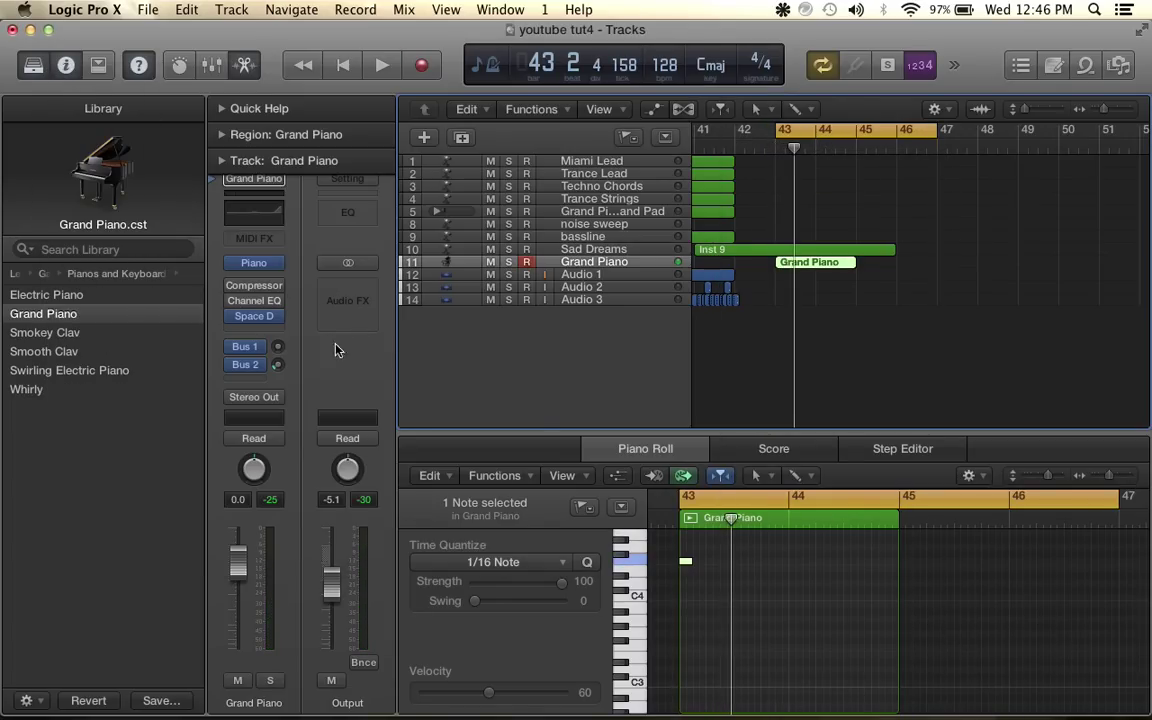
Set the Grand Piano track volume to +6.0 dB and raise its Compressor gain to 24.0 dB during playback
key(space)
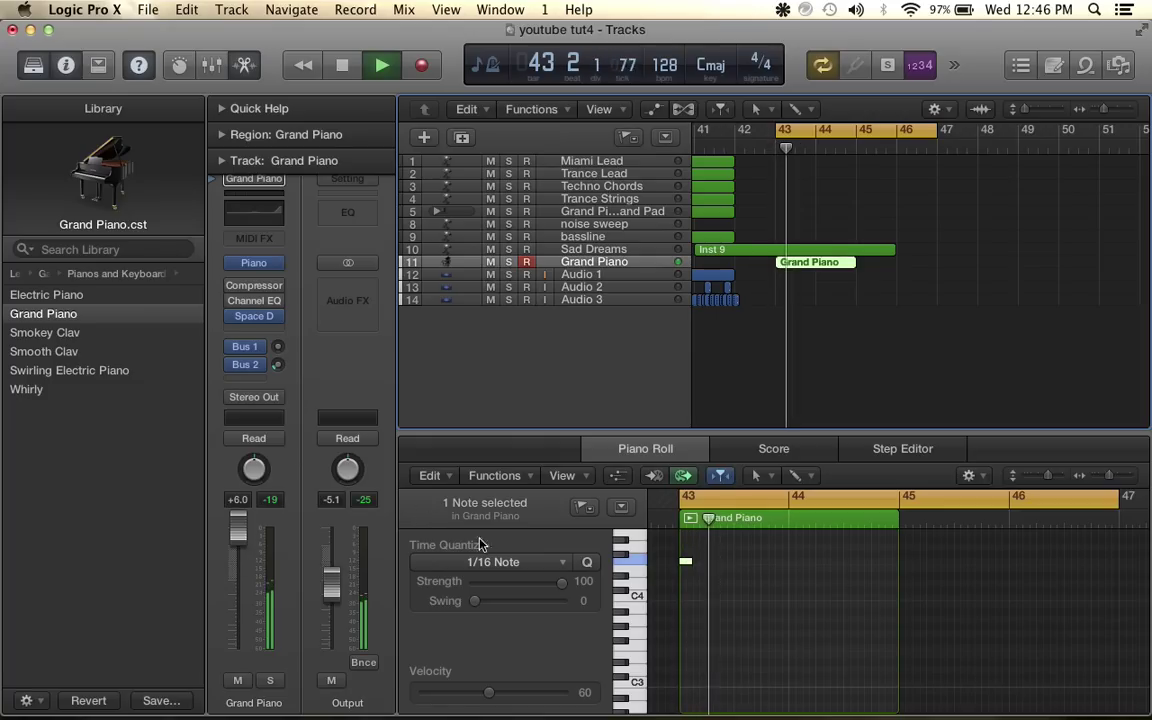
key(space)
click(252, 287)
key(space)
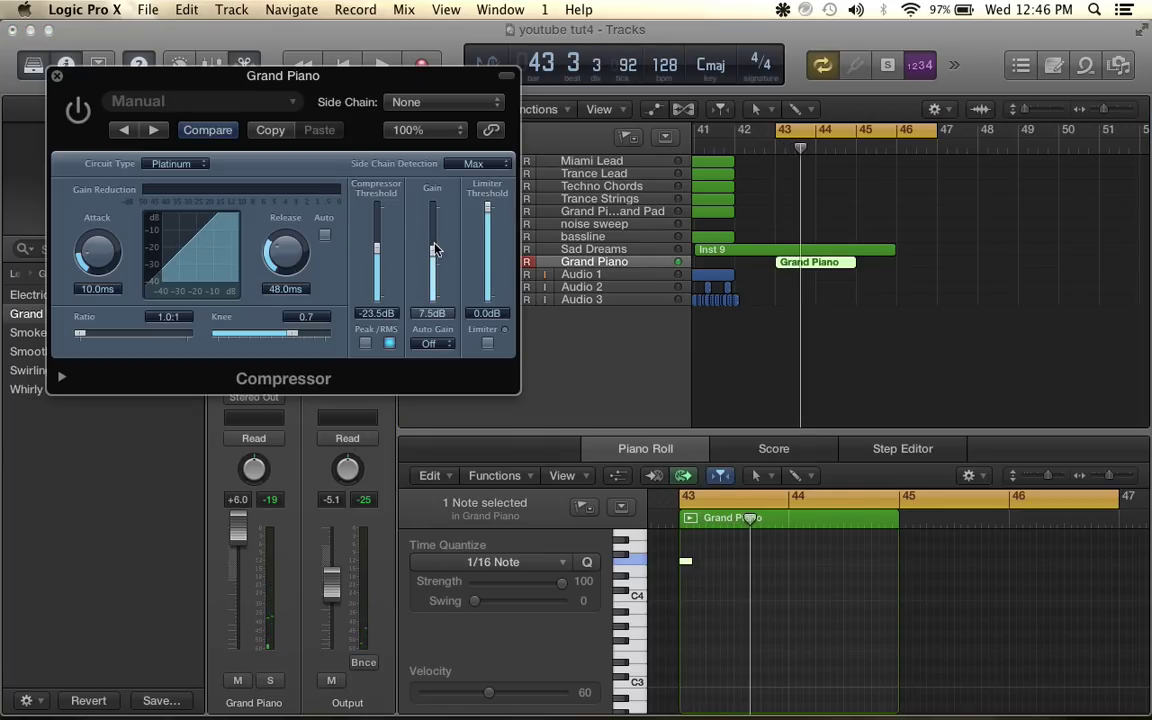
drag(435, 249, 435, 245)
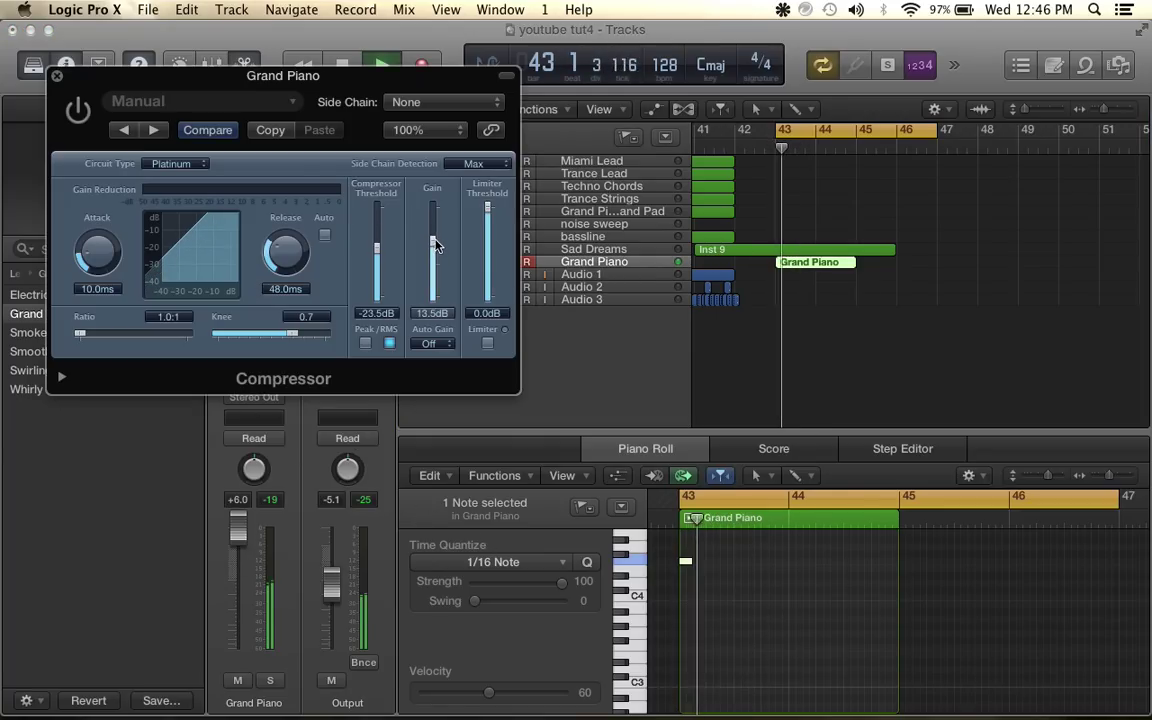
drag(437, 238, 437, 226)
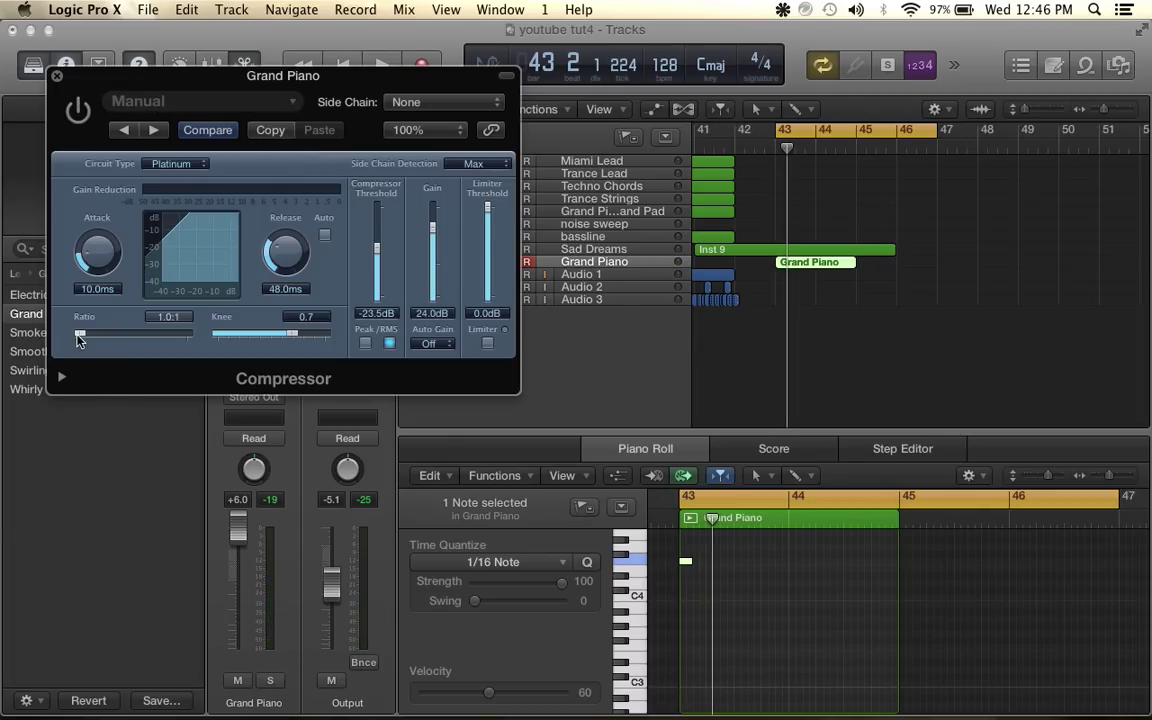
Set the Grand Piano Compressor to ratio 1.9:1, gain 6.5 dB and threshold -25.0 dB, and switch it on
drag(97, 341, 104, 341)
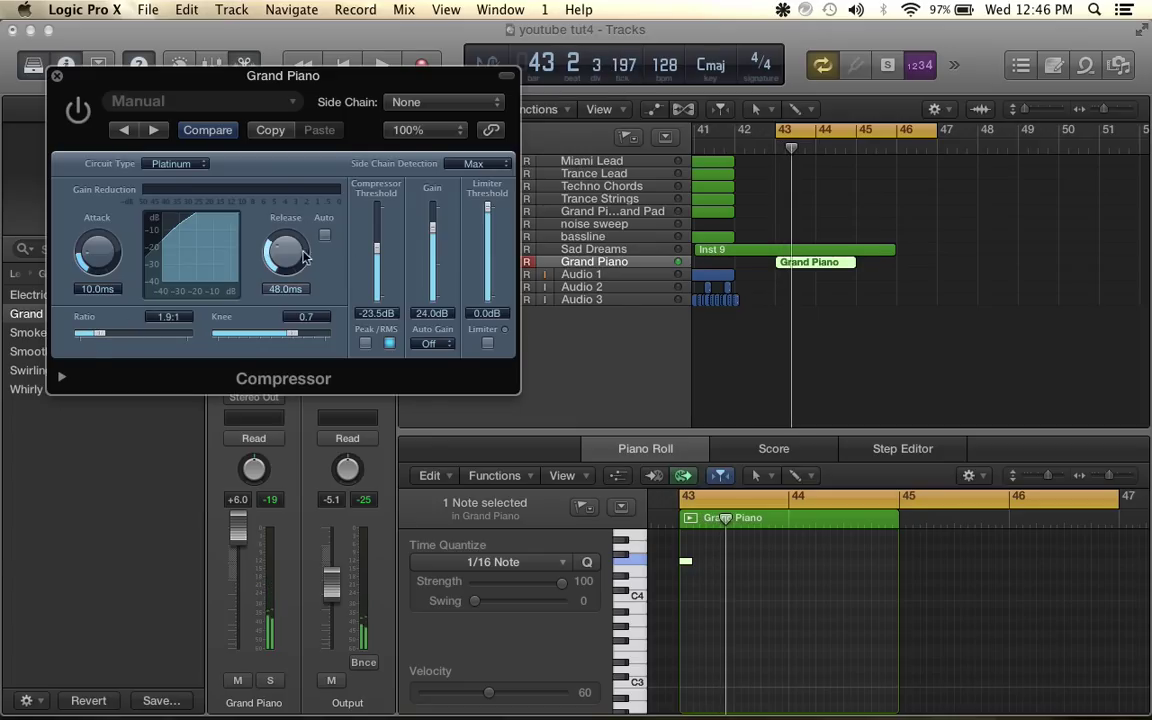
drag(380, 268, 379, 282)
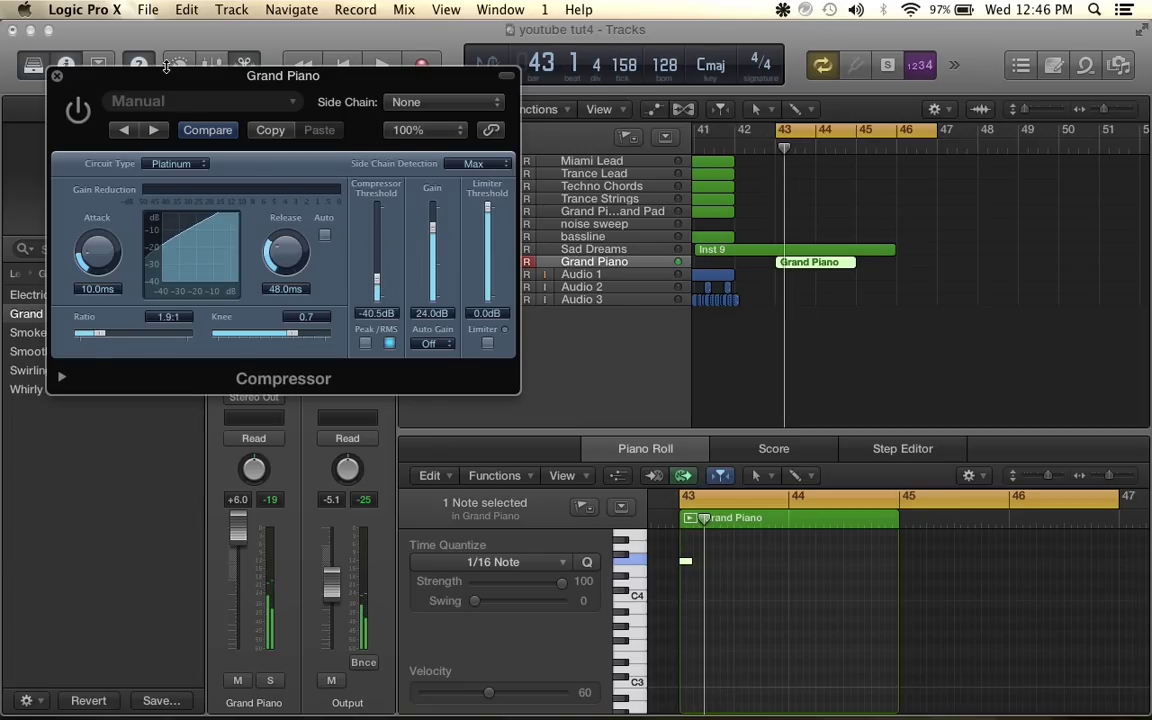
click(80, 113)
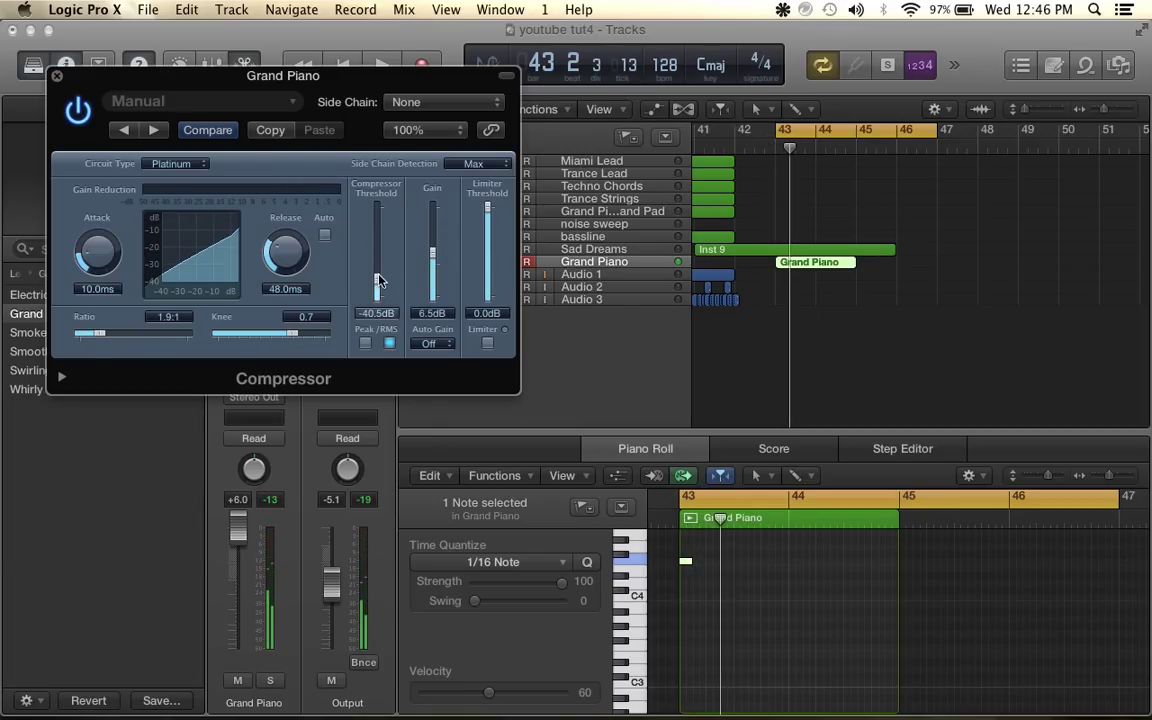
drag(381, 262, 379, 254)
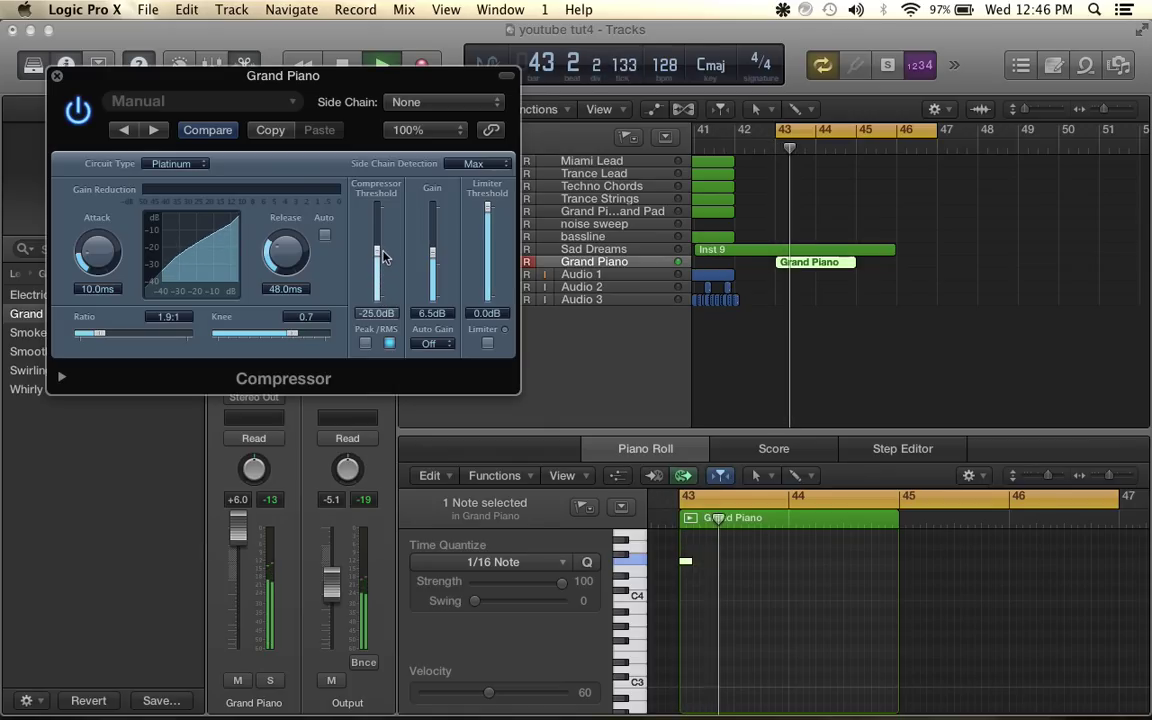
click(56, 78)
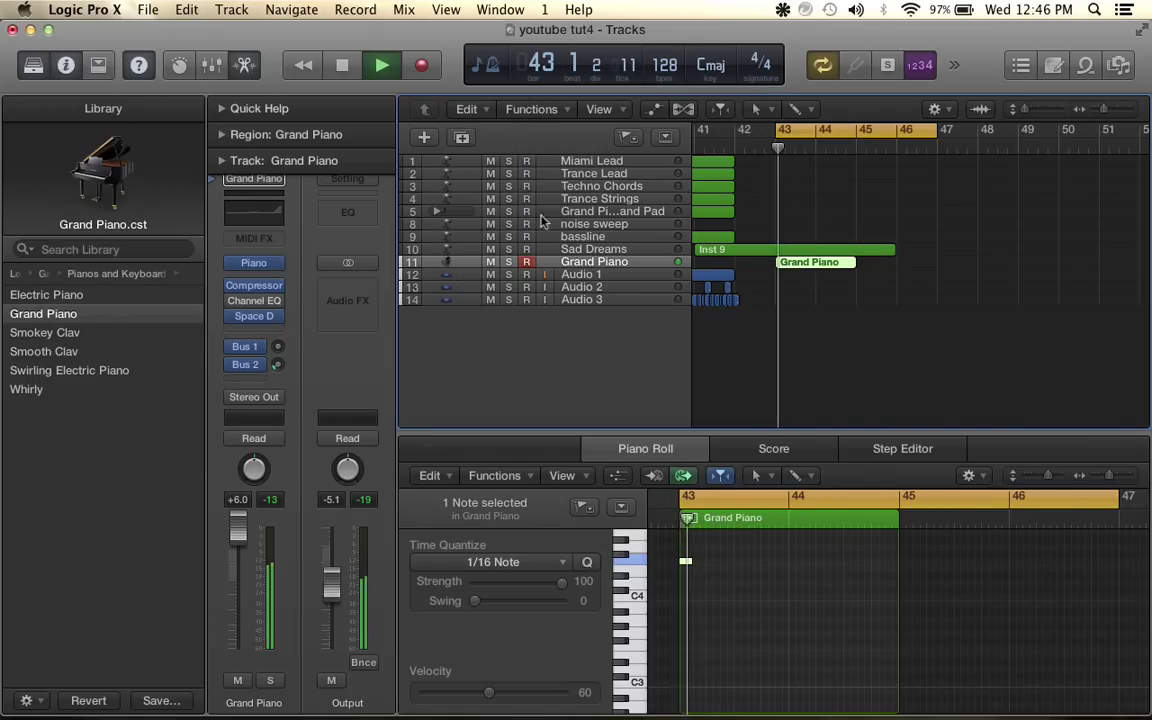
Lengthen the Grand Piano Space Designer's synthesized impulse response to 3.800 s and play the result
click(255, 318)
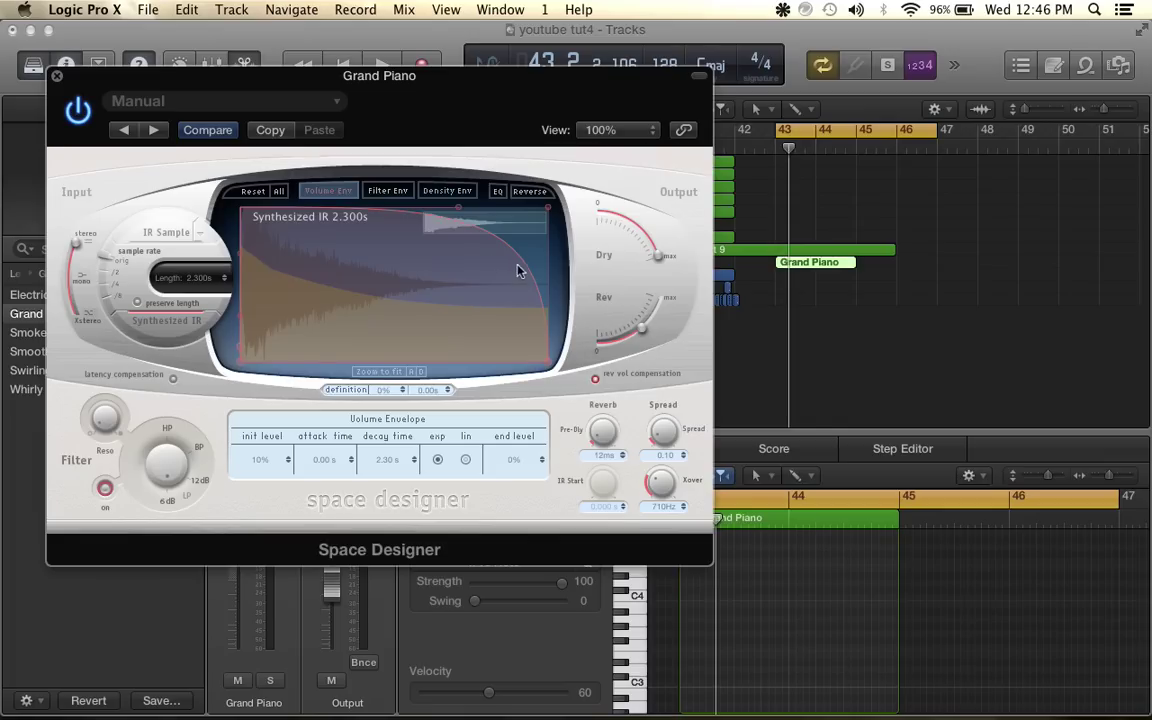
drag(201, 255, 202, 245)
key(space)
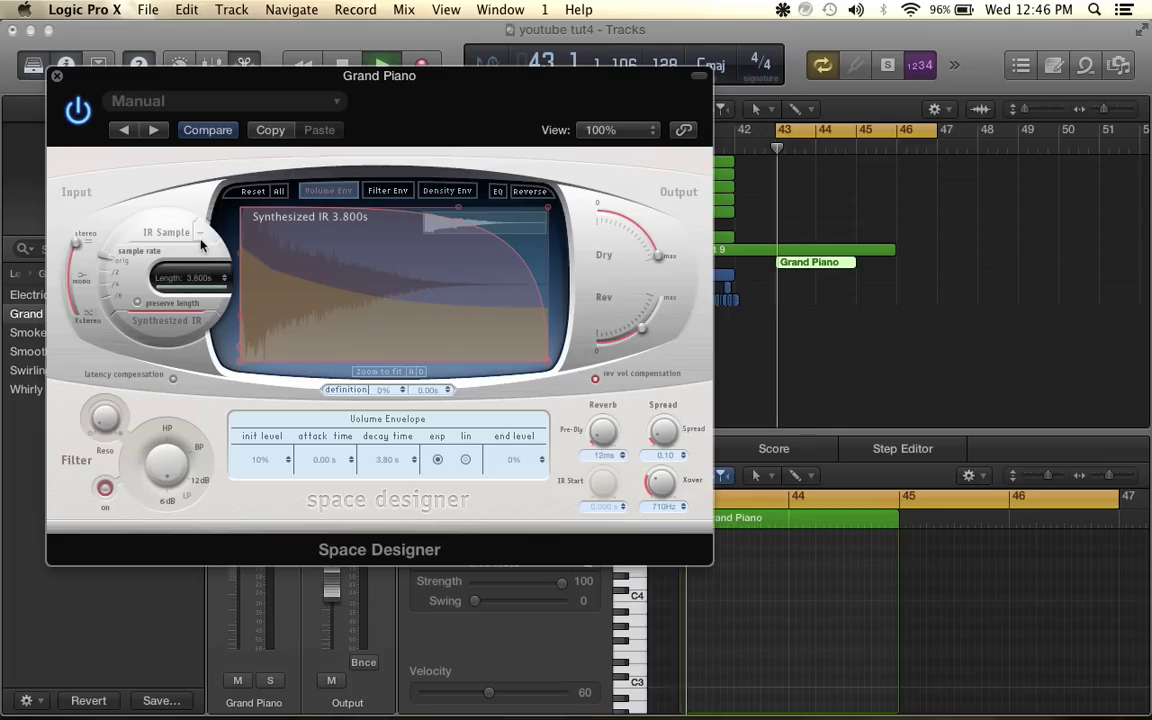
key(space)
key(space)
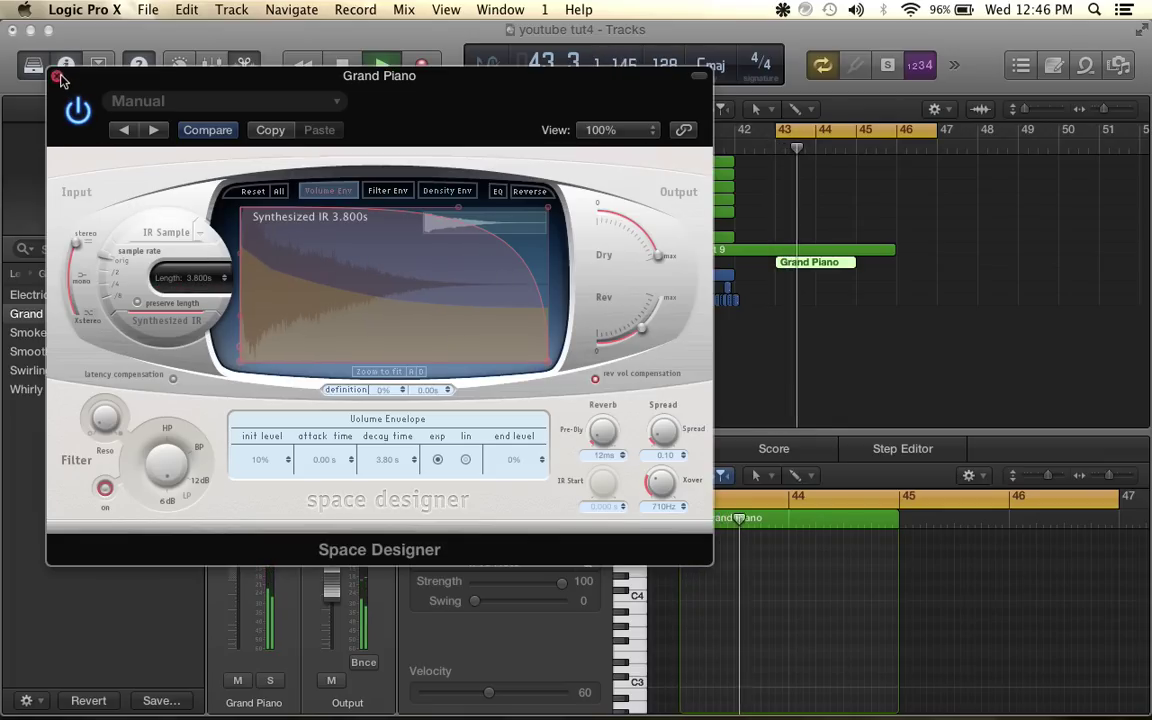
click(57, 77)
Trim the start of the C2 note in the Sad Dreams region to bar 43 and play it with the piano
scroll(740, 615, up, 5)
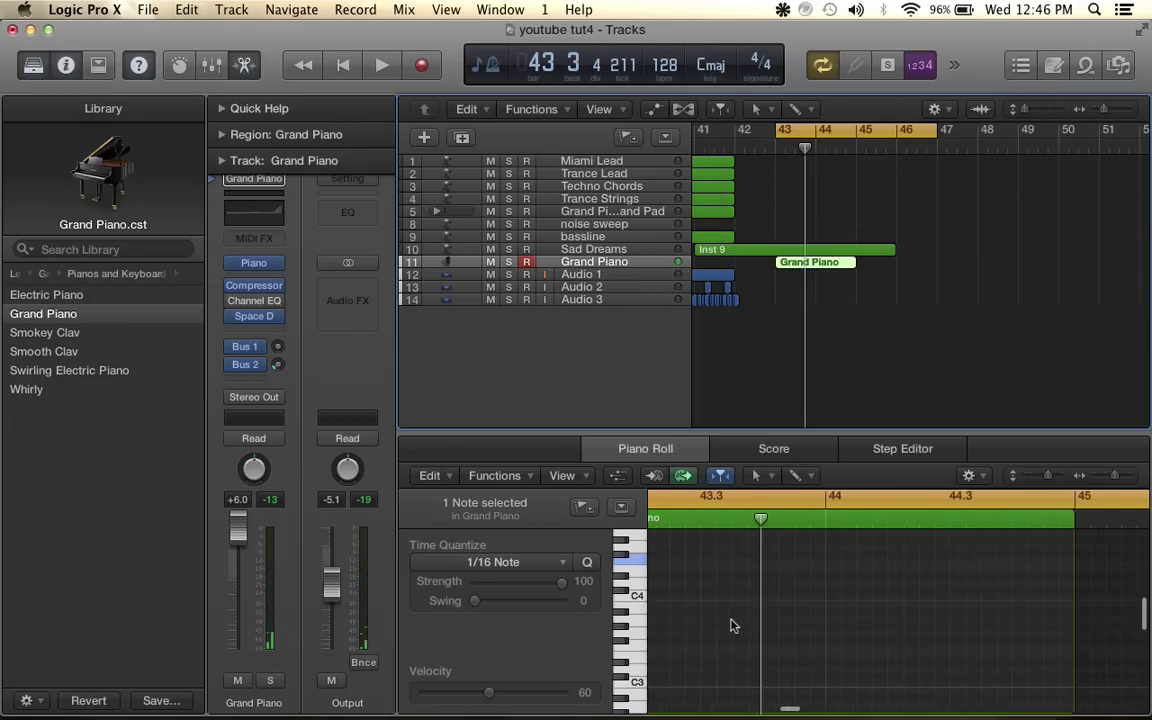
scroll(733, 624, left, 4)
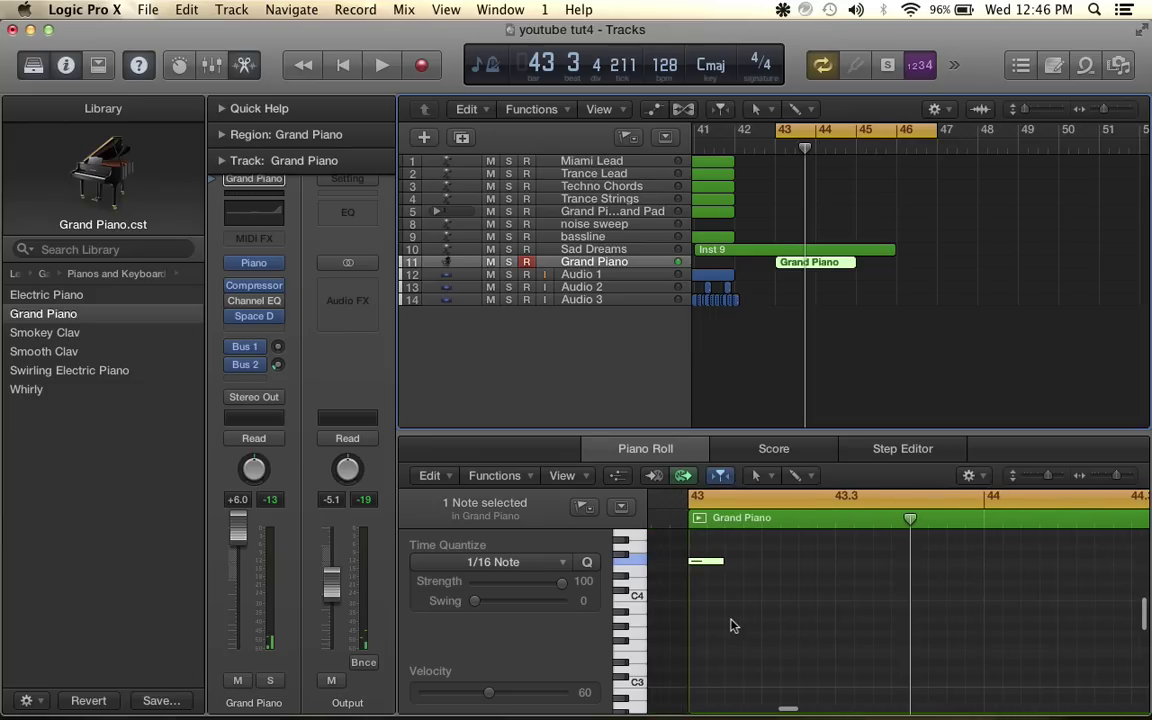
click(780, 255)
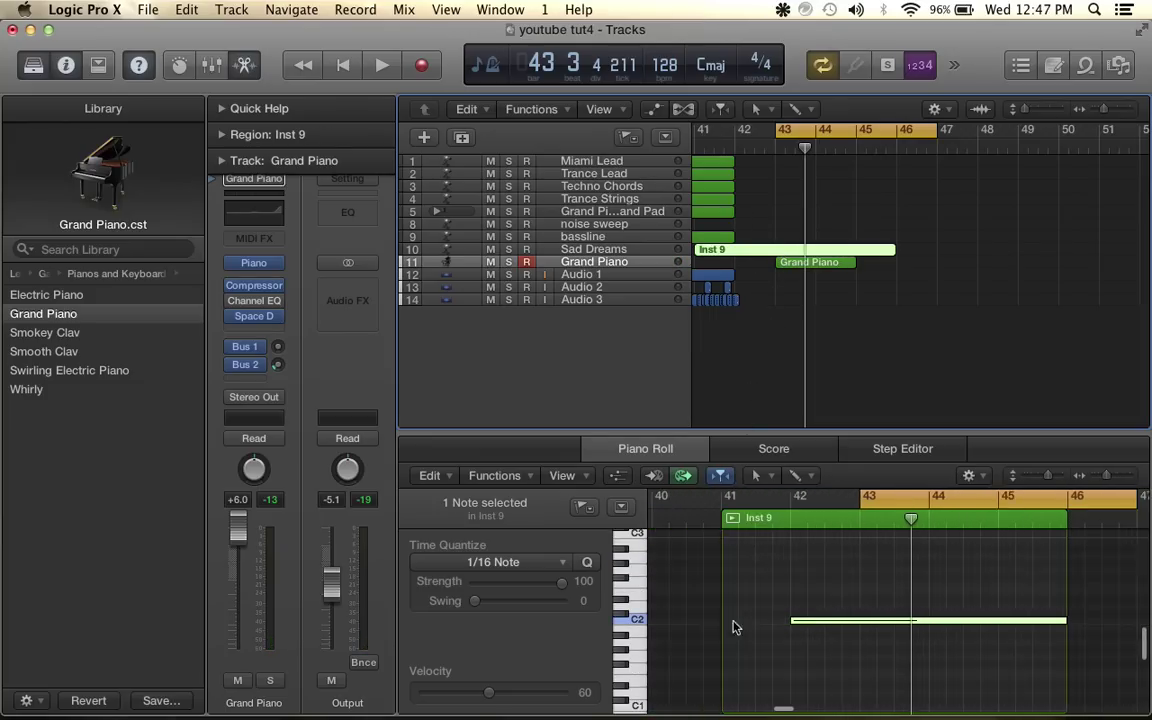
drag(775, 620, 846, 622)
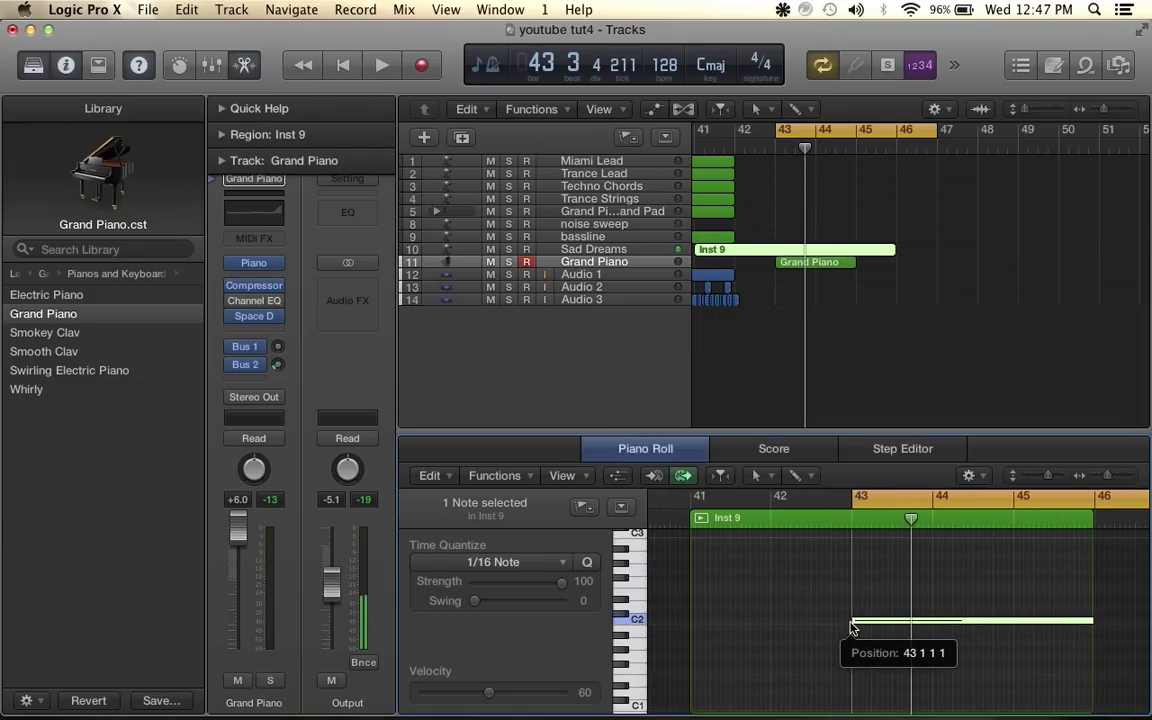
key(space)
key(space)
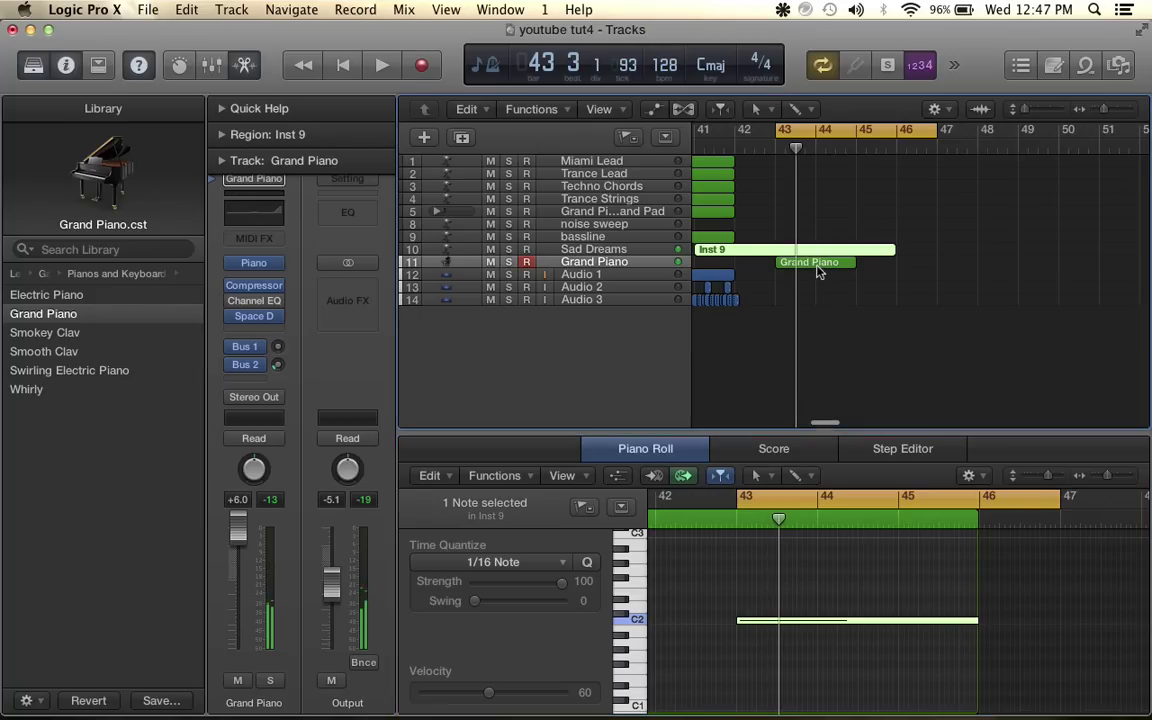
Add a D#4 note right after the first Grand Piano note in bar 43 and shorten it to half a beat
click(816, 265)
scroll(783, 588, up, 5)
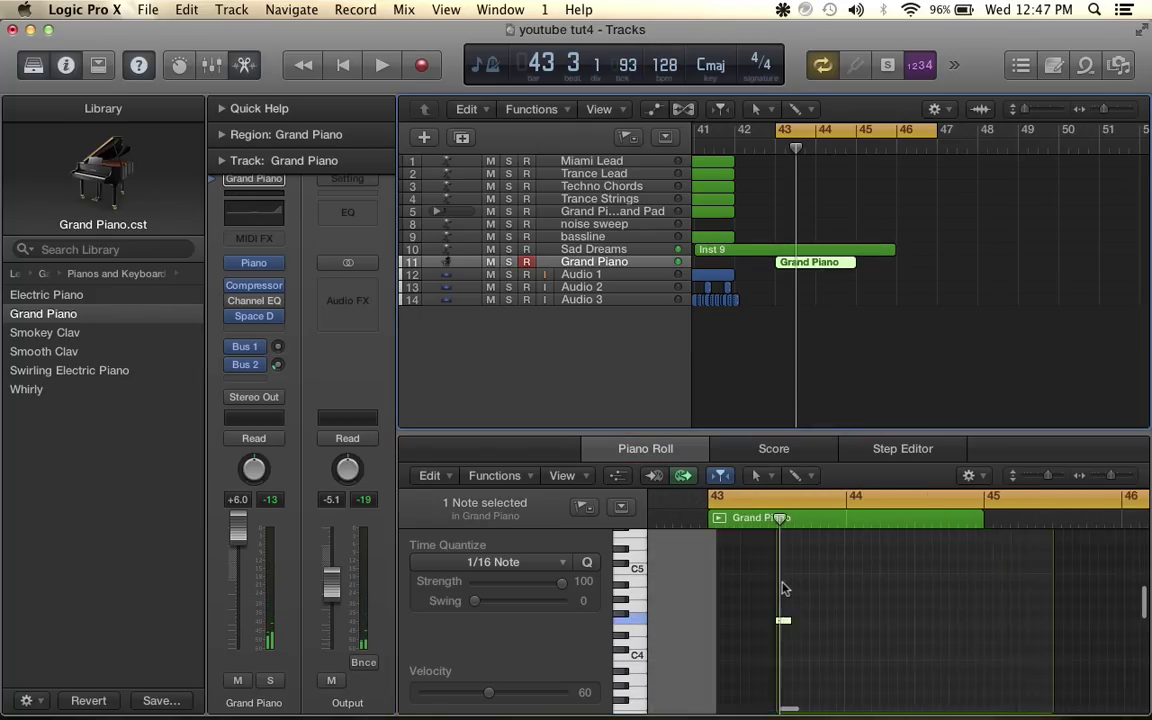
key(space)
click(721, 636)
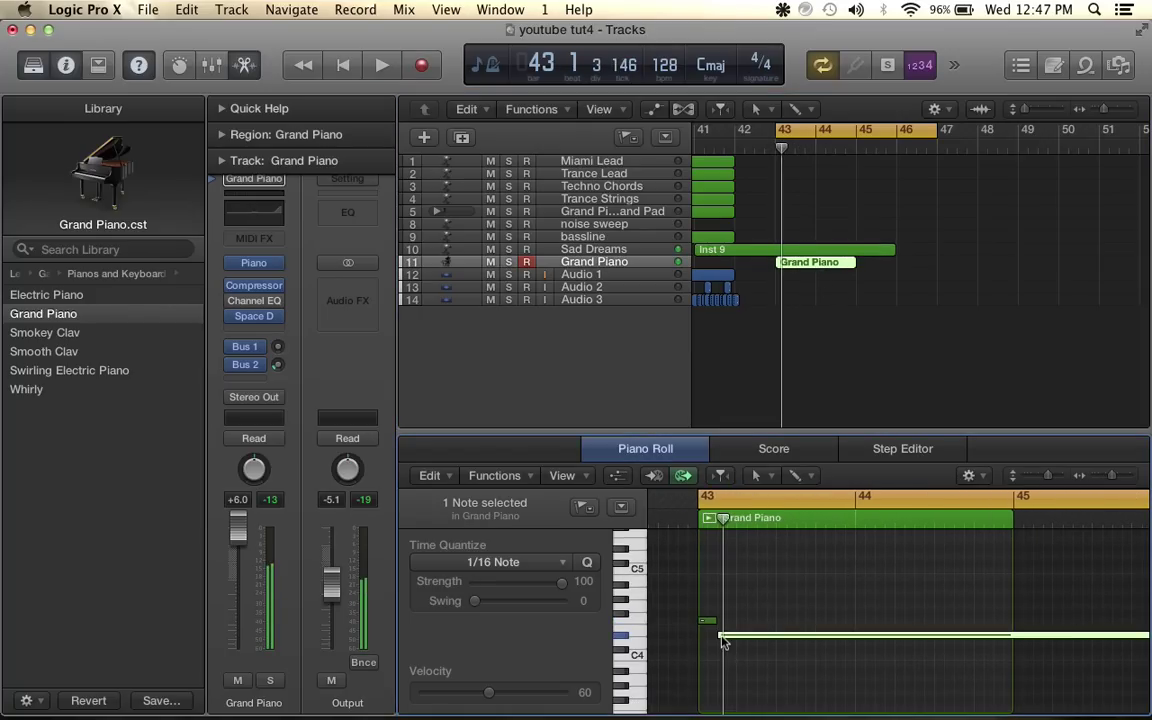
scroll(781, 627, down, 5)
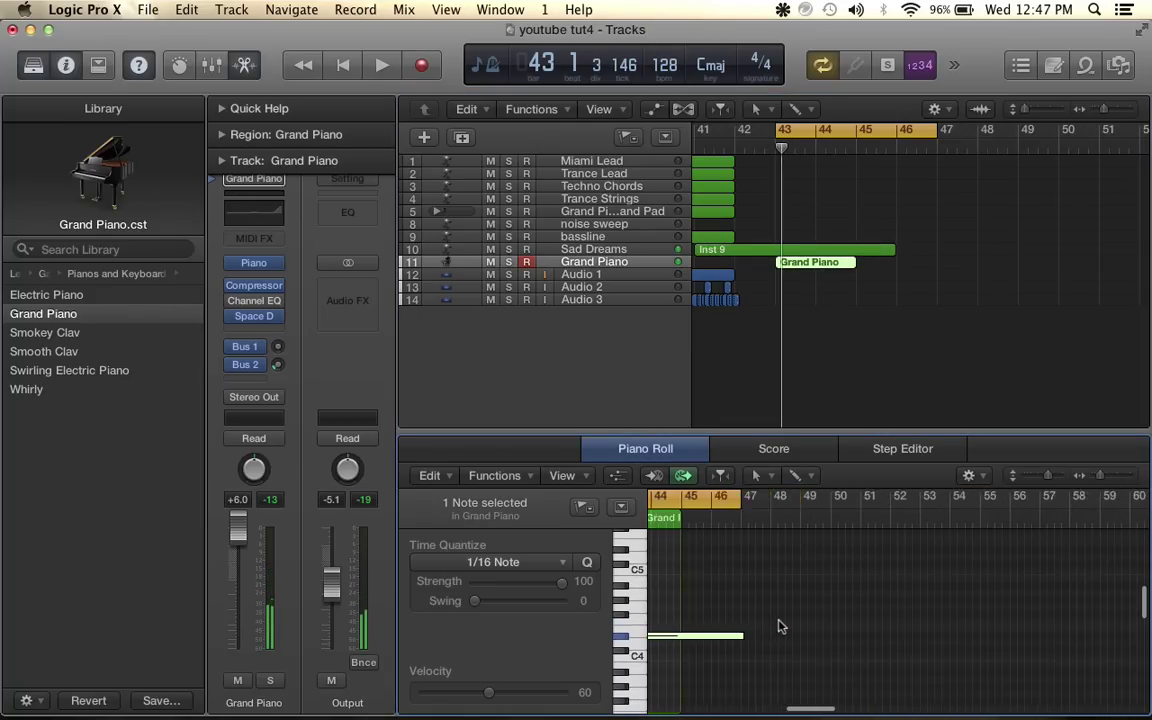
scroll(700, 650, left, 3)
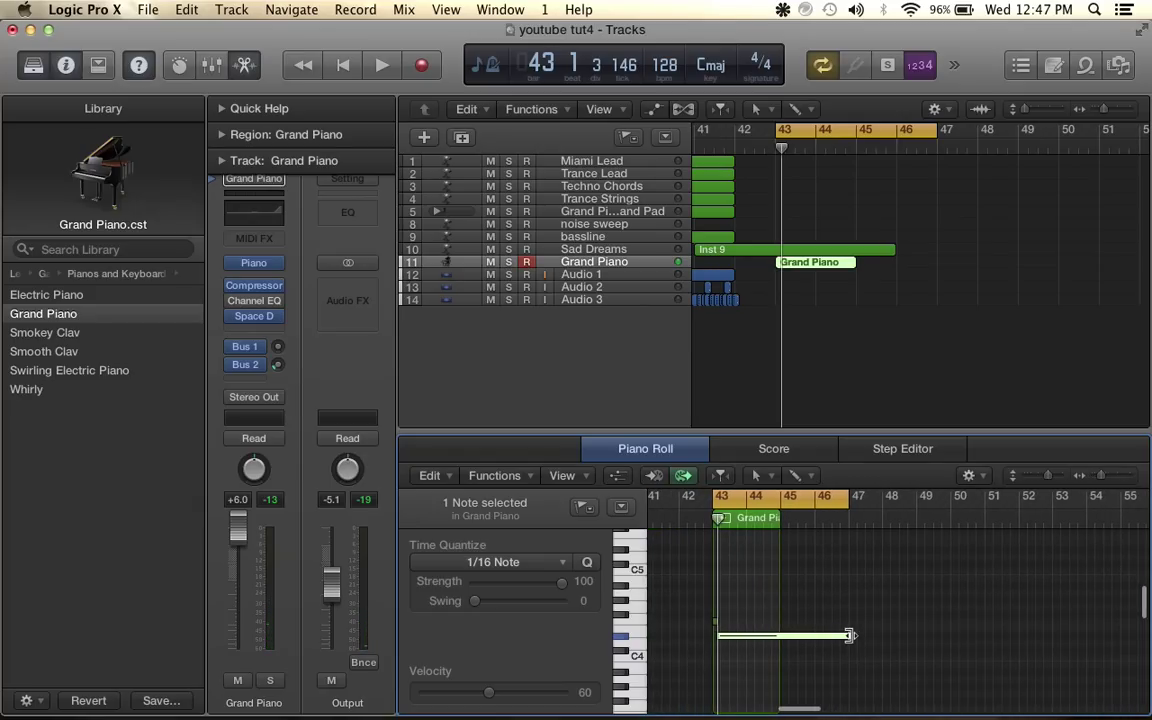
drag(851, 636, 733, 643)
scroll(731, 643, up, 3)
scroll(731, 643, up, 3)
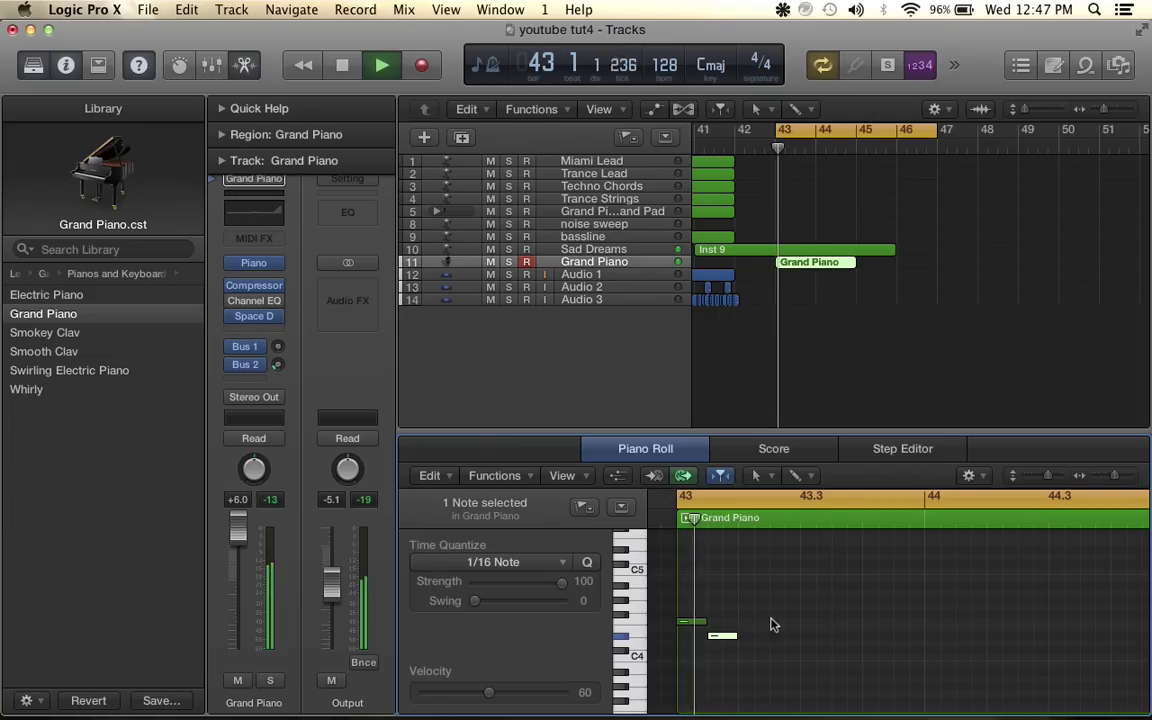
Add a half-beat Grand Piano note at beat 3 of bar 43, raise it to G4 and play the melody
super+click(805, 616)
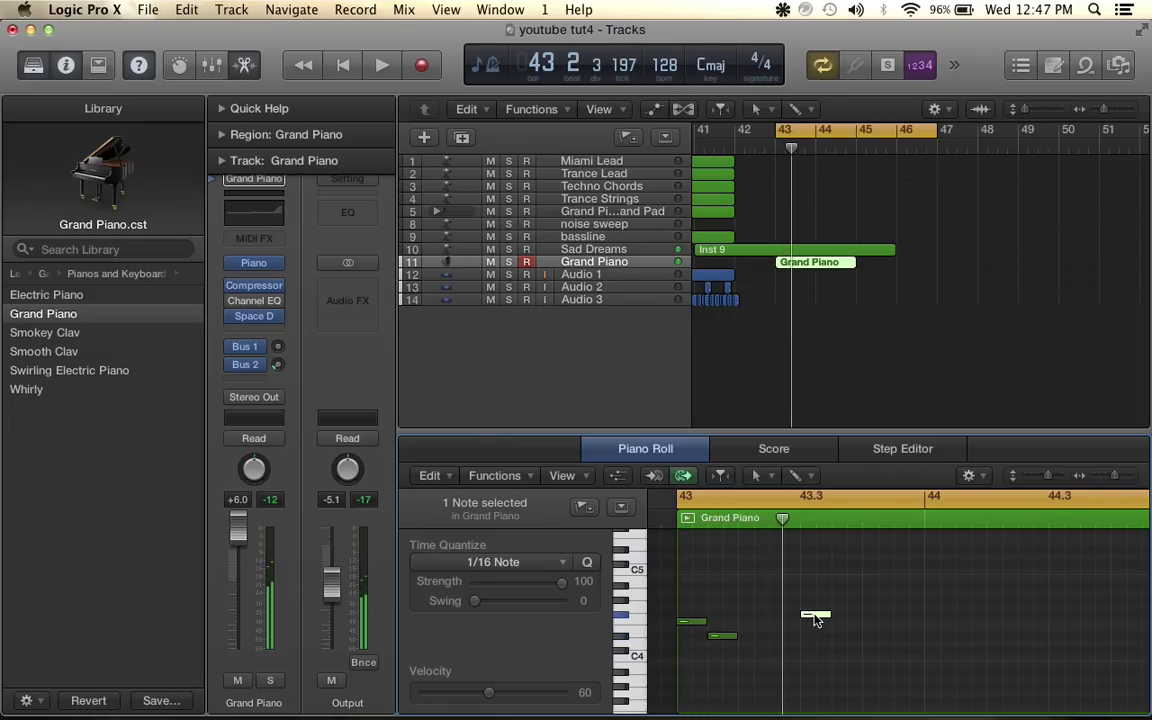
drag(815, 620, 815, 608)
key(space)
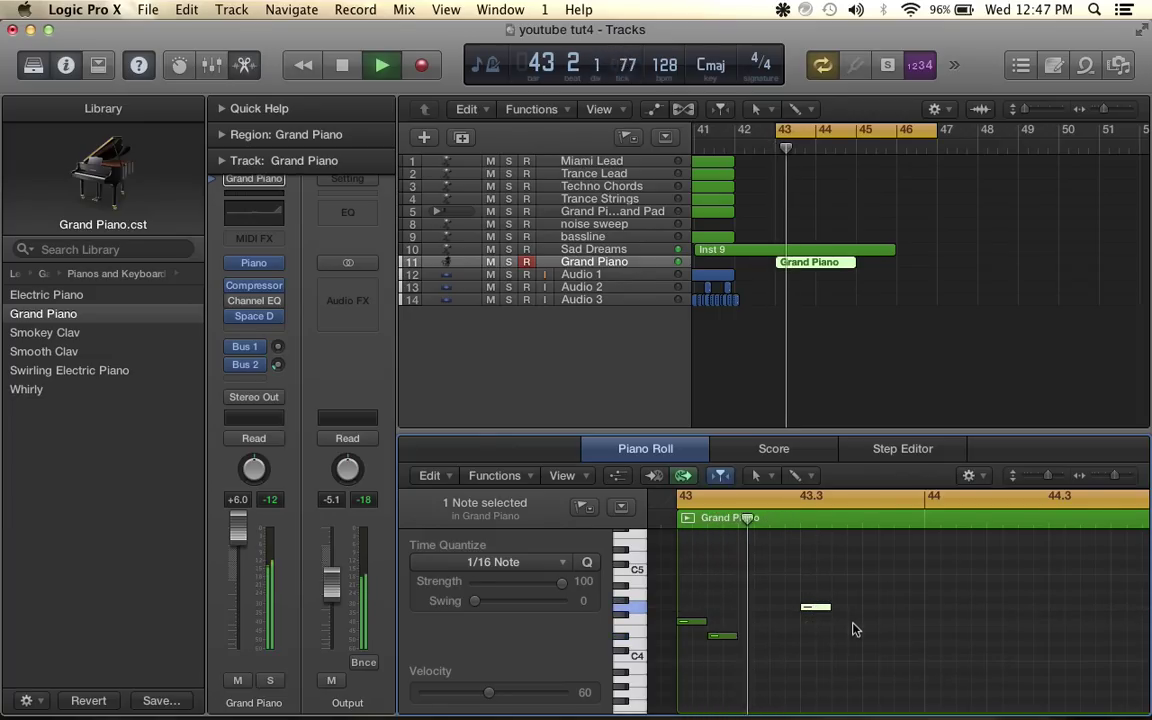
key(space)
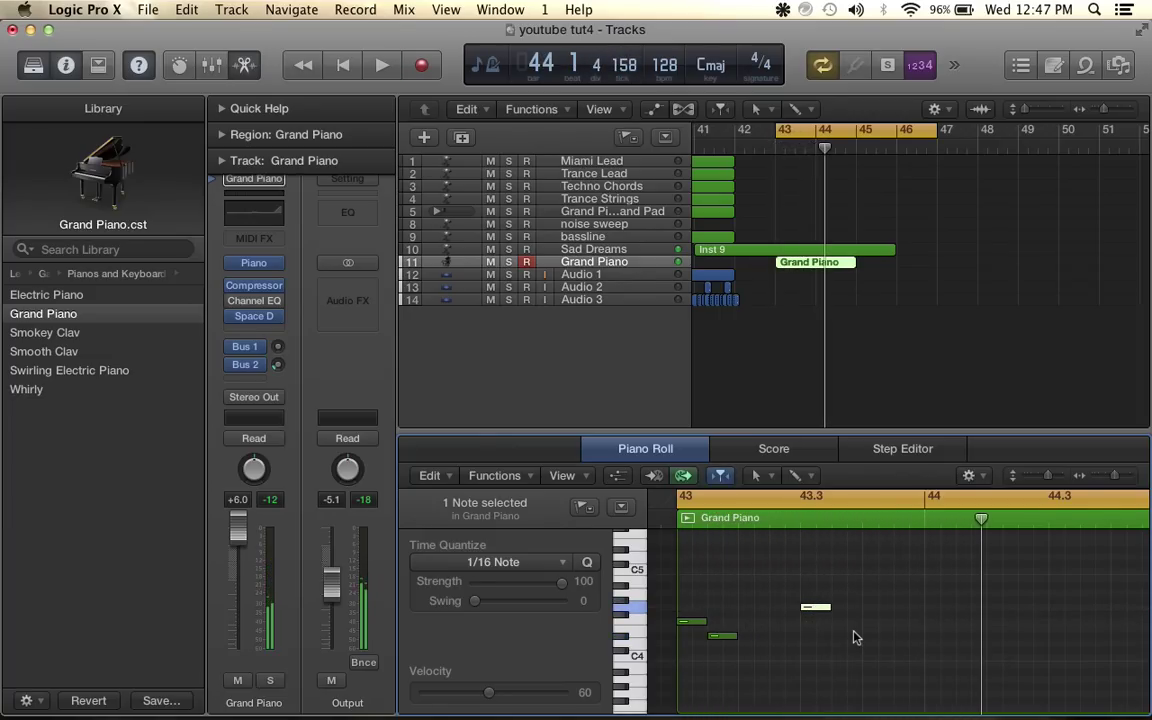
Add a half-beat Grand Piano note at beat 2 of bar 44, lower it to A#4 and play the melody
scroll(855, 637, right, 2)
super+click(911, 579)
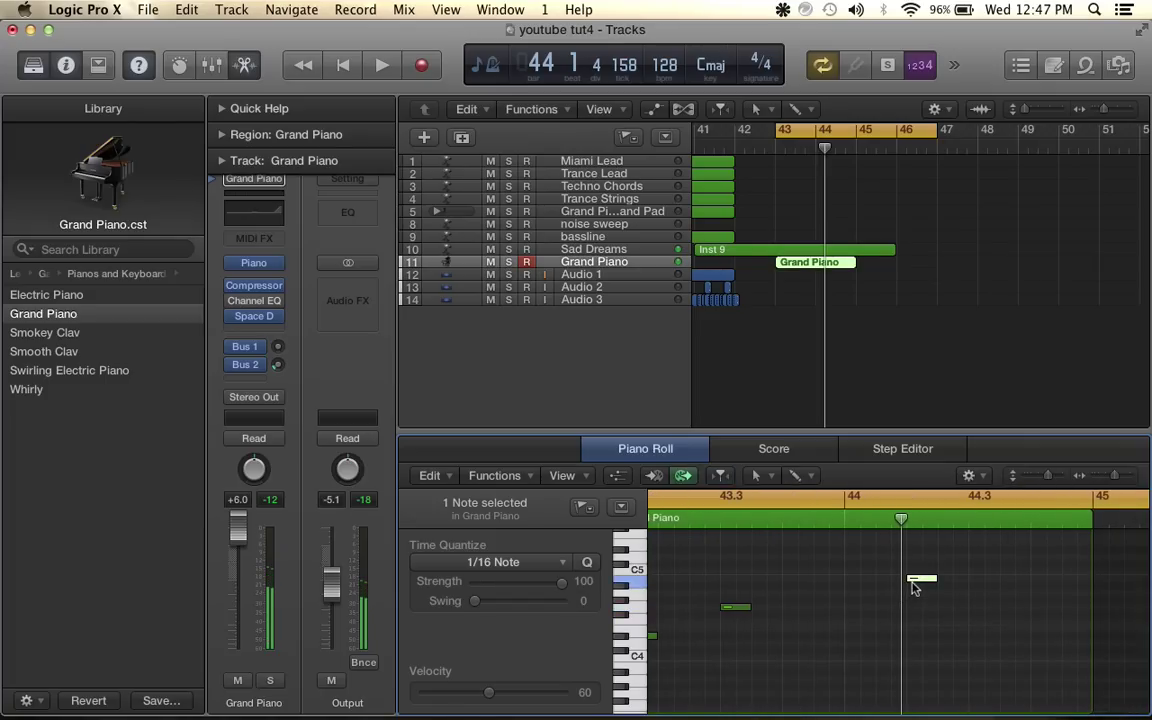
drag(912, 580, 913, 587)
key(space)
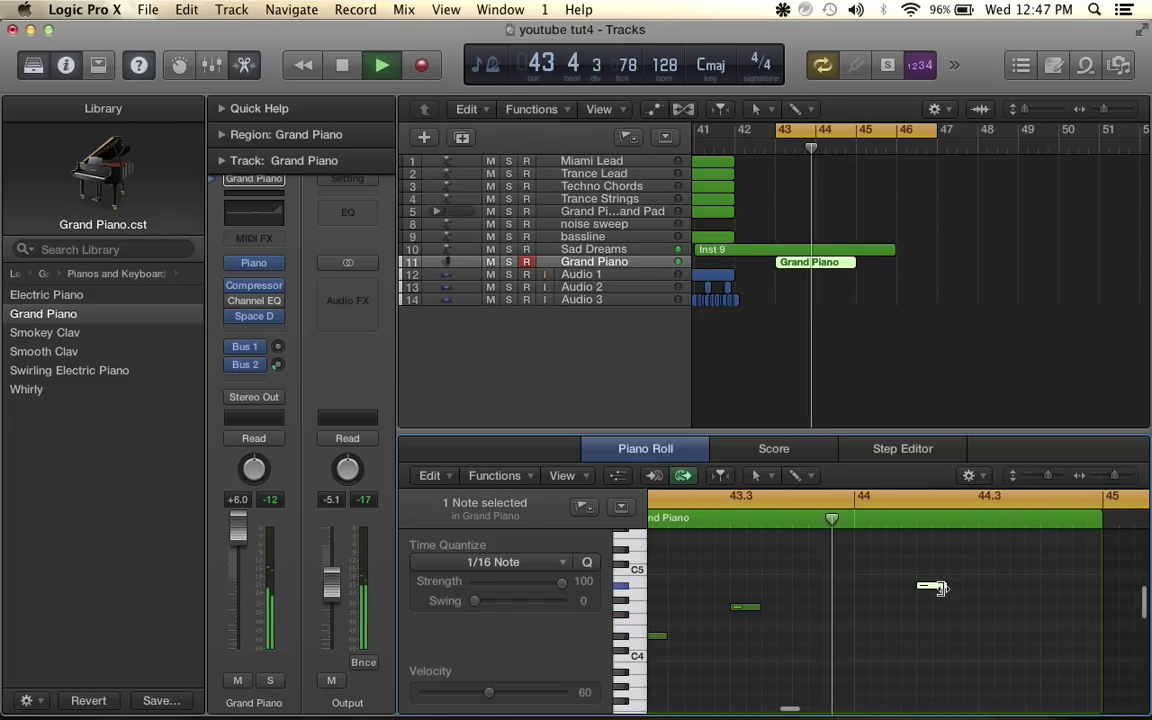
Add a Grand Piano note at C5 on beat 3 of bar 44 and play the melody
key(space)
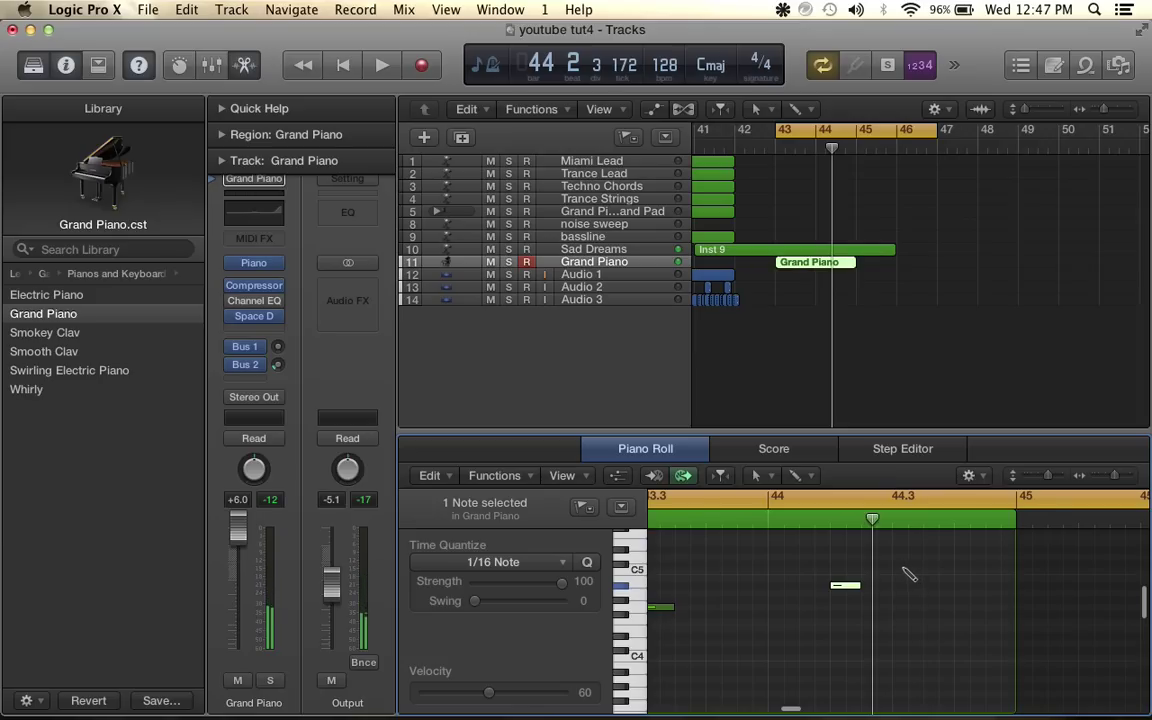
super+click(901, 567)
click(903, 567)
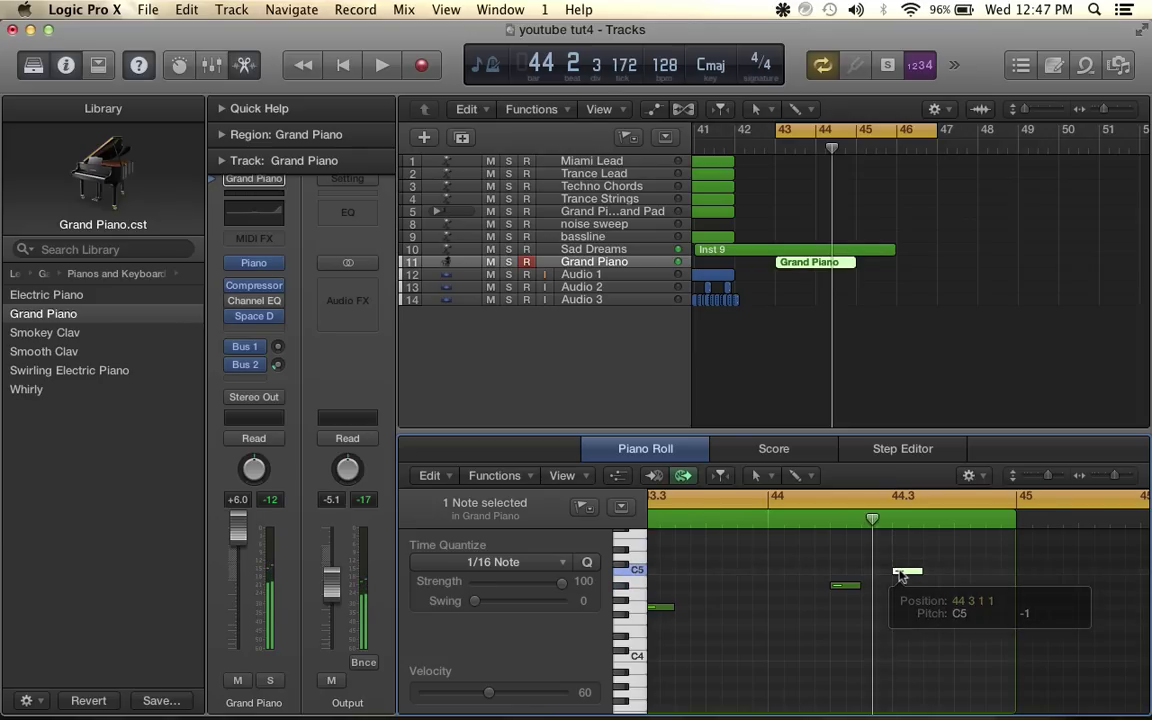
key(space)
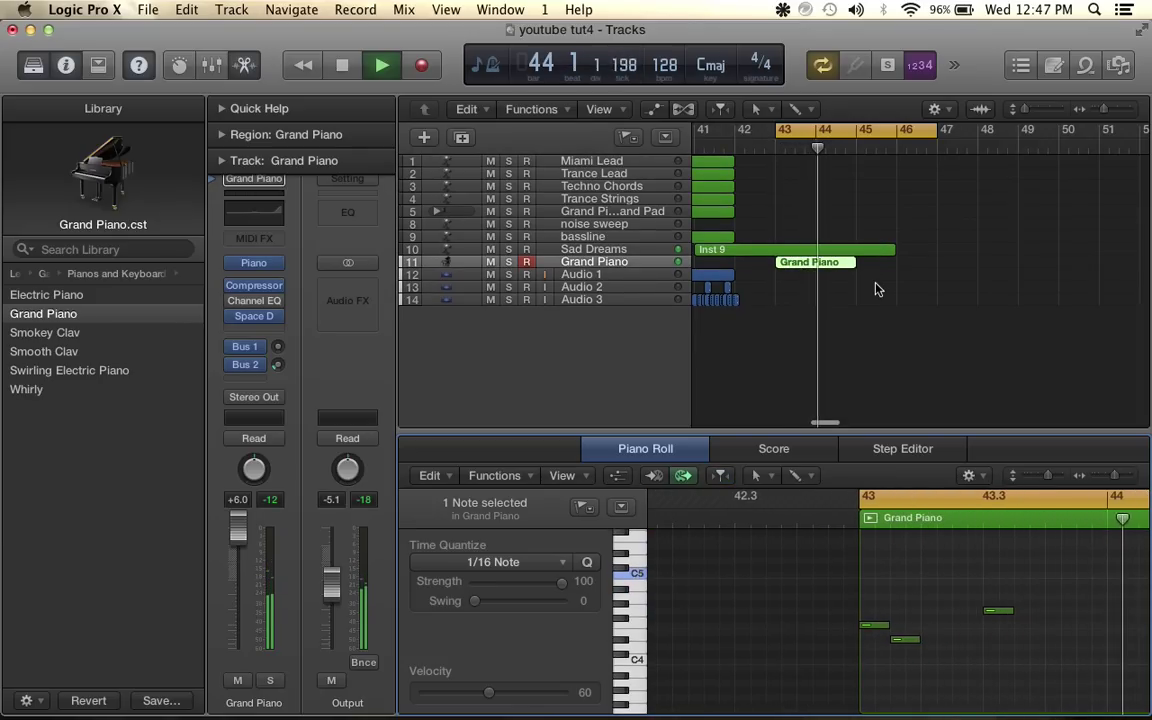
key(space)
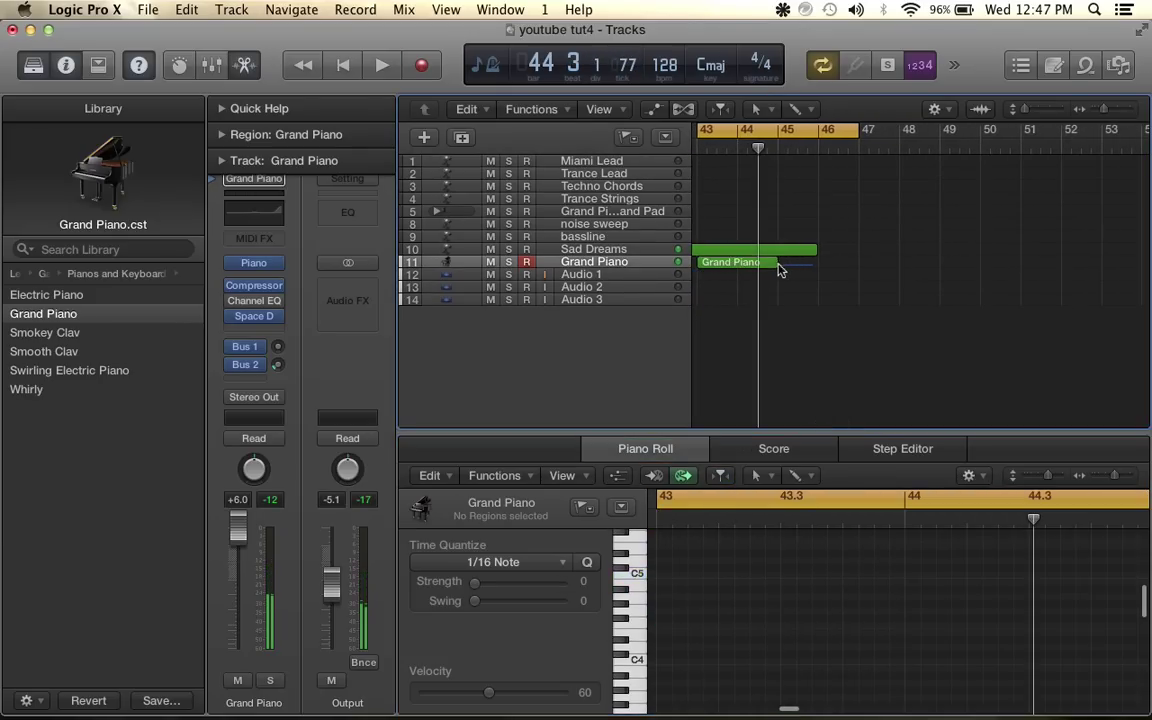
Repeat the two-bar Grand Piano region once so the copy starts at bar 45
key(super+r)
click(689, 296)
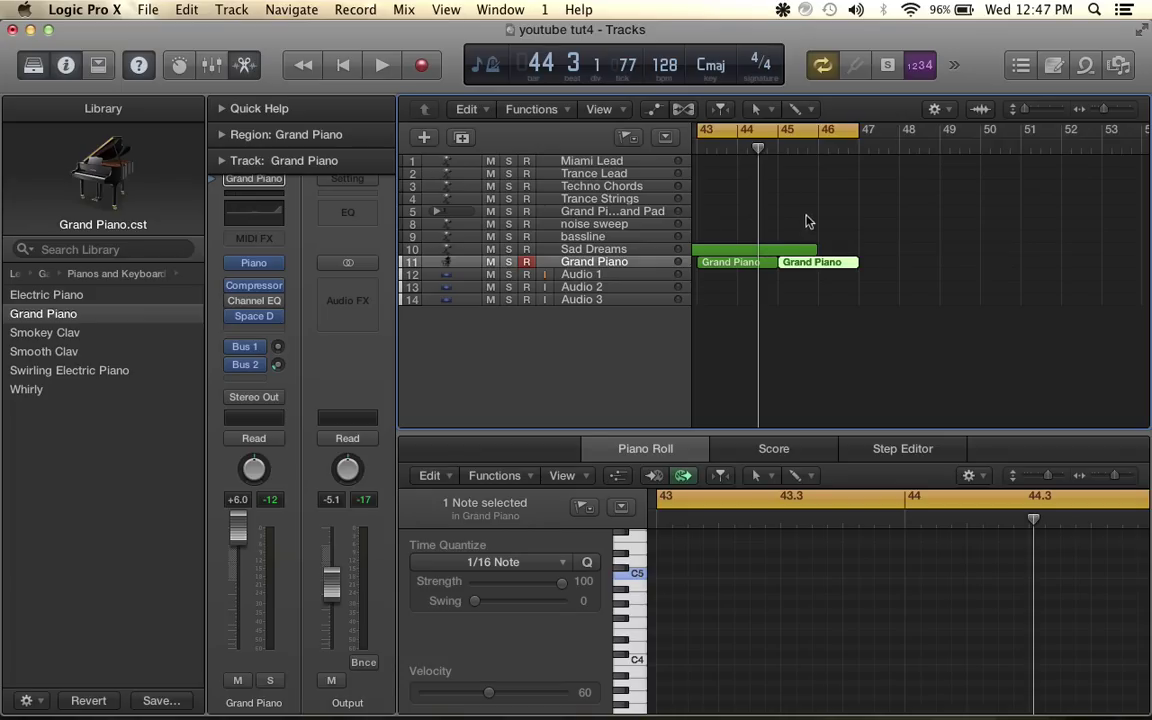
scroll(762, 229, left, 5)
scroll(762, 229, right, 5)
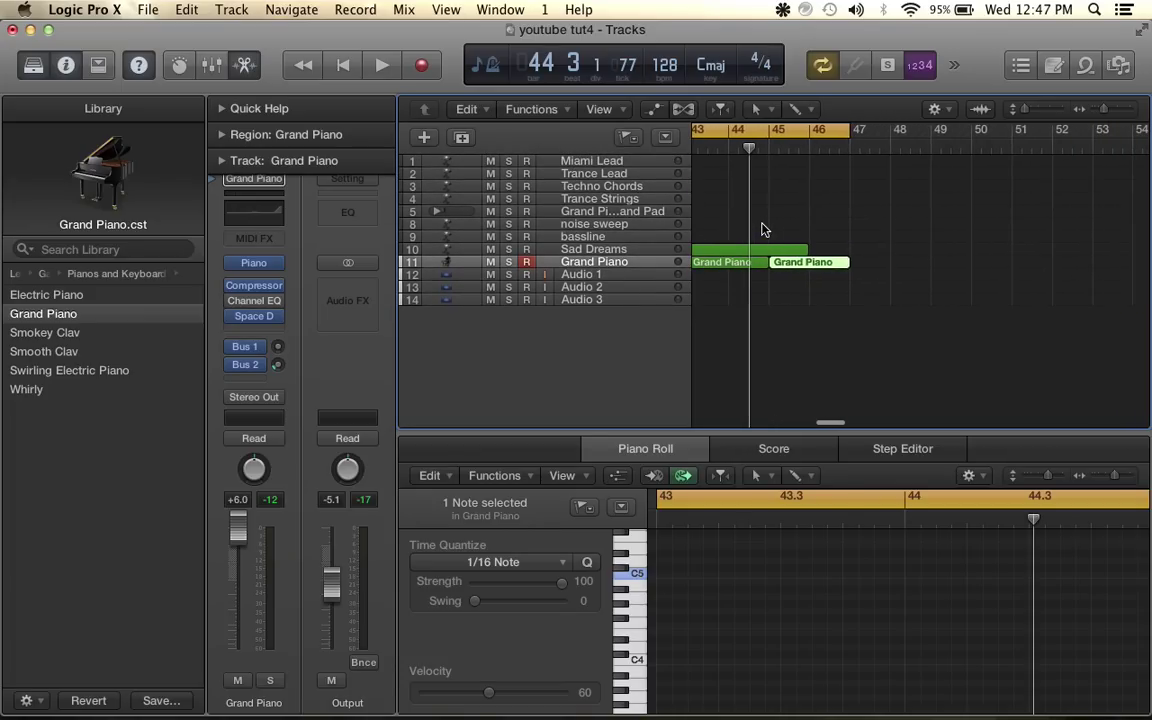
Show both Grand Piano regions together in an enlarged Piano Roll, select notes in the second region and play the melody
click(777, 262)
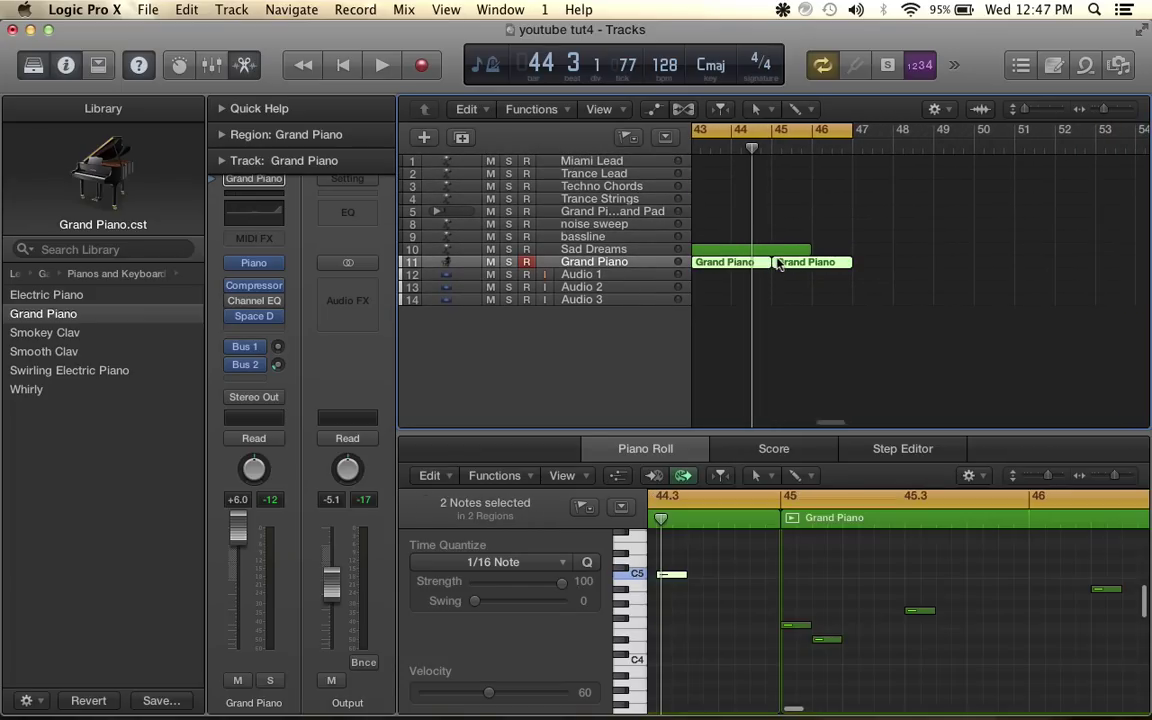
drag(771, 432, 785, 306)
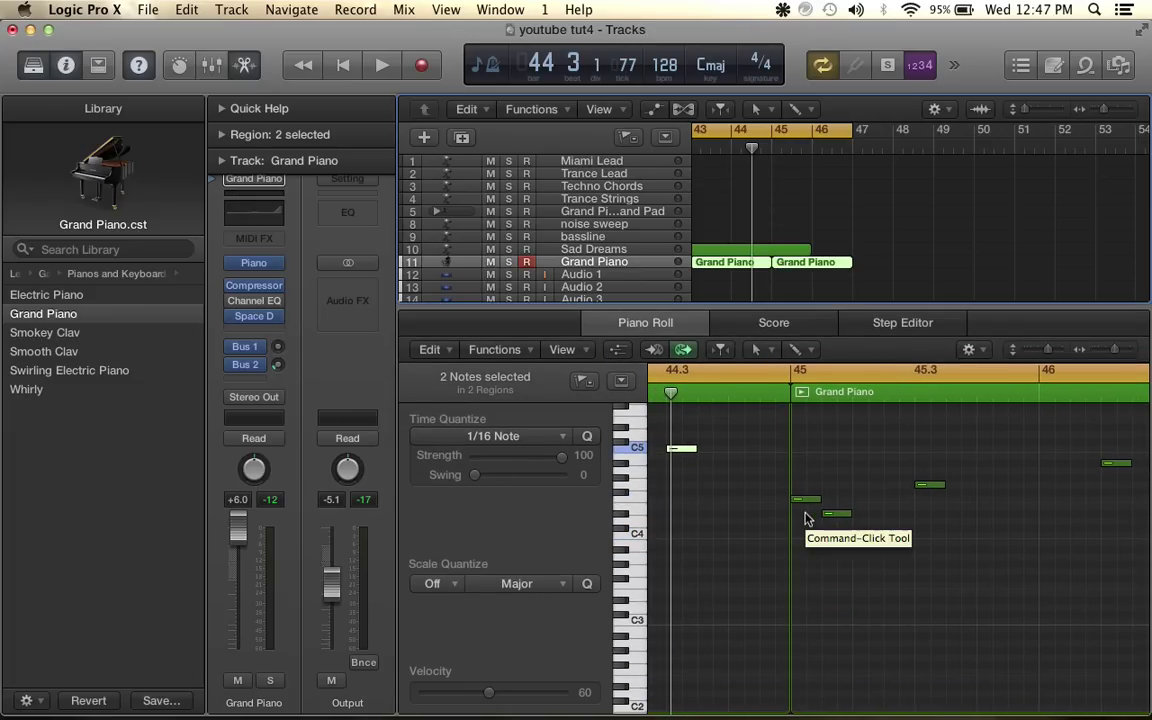
scroll(808, 519, left, 5)
scroll(808, 519, down, 5)
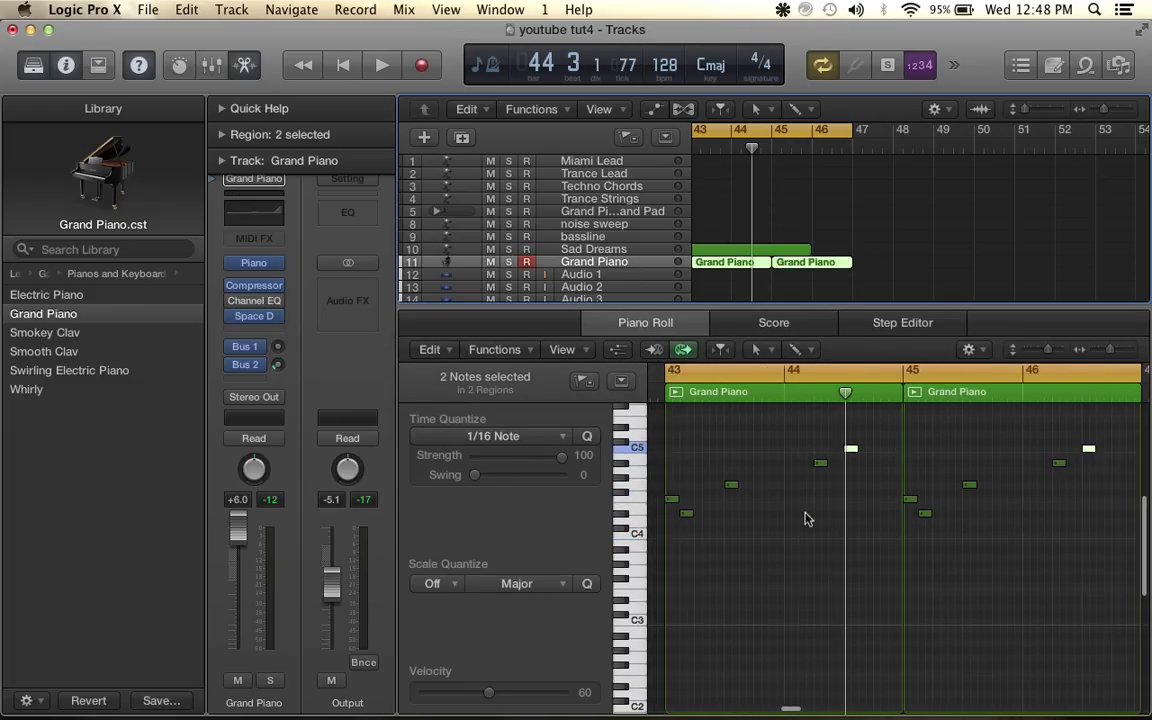
scroll(808, 519, up, 2)
scroll(808, 519, right, 2)
drag(829, 457, 1005, 602)
key(space)
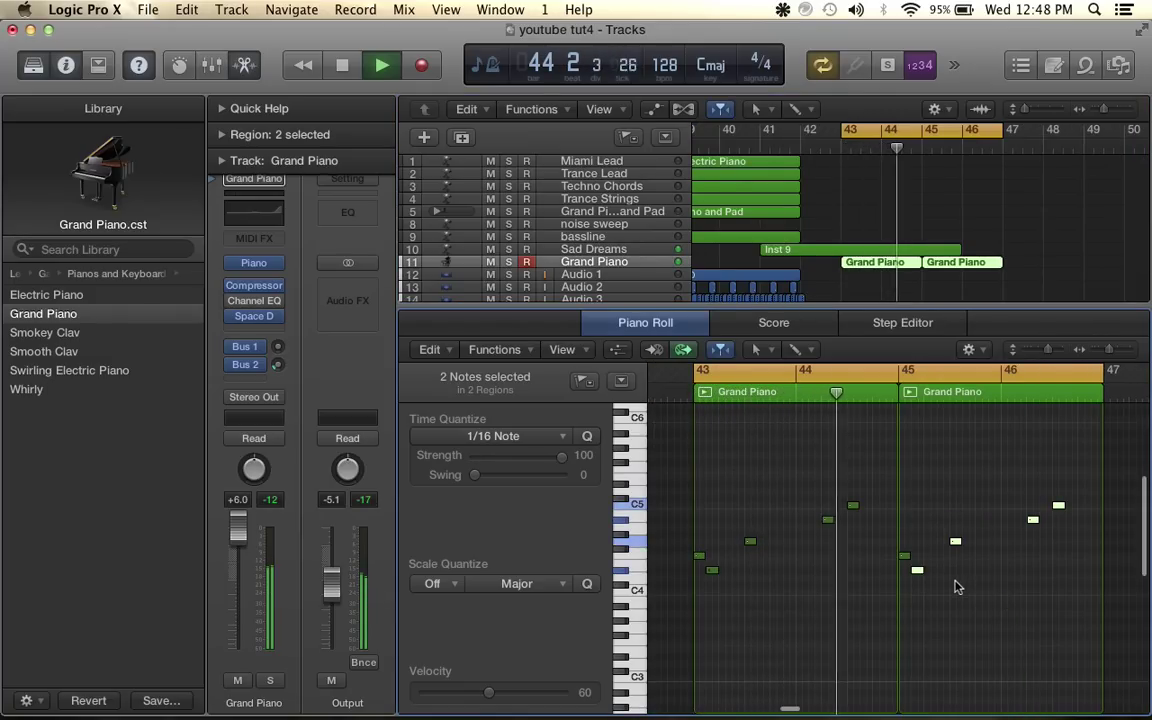
key(space)
scroll(954, 586, down, 3)
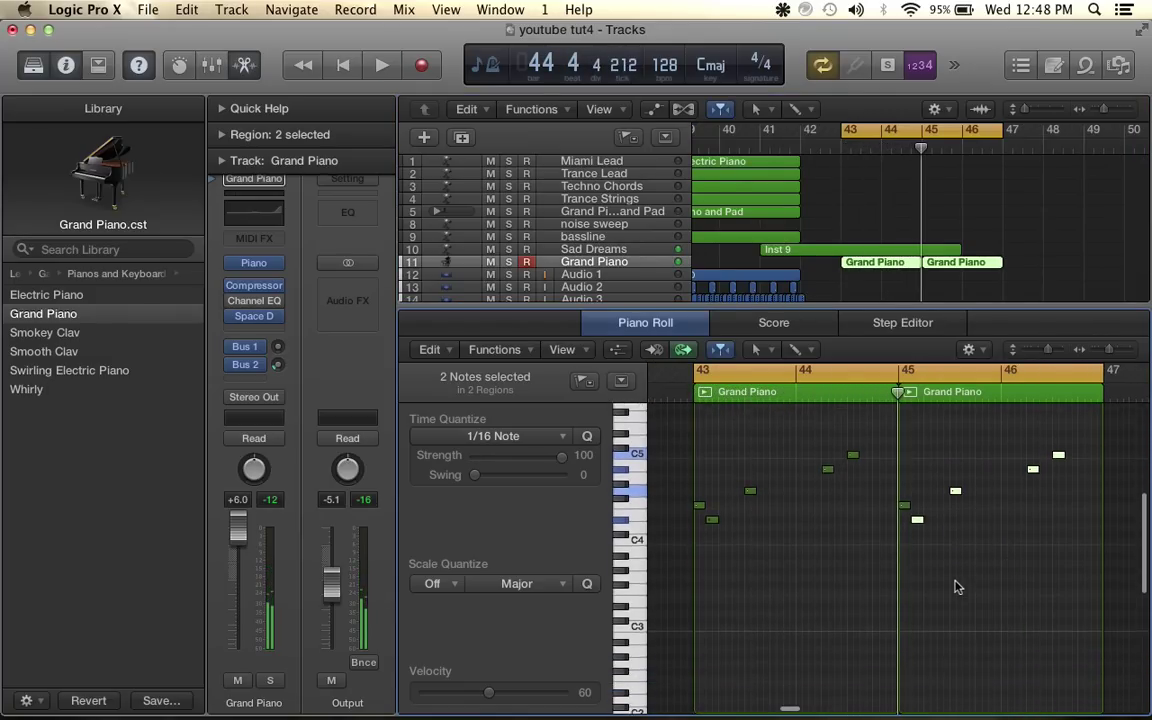
Add a low D#3 note at the start of bar 45 in the second Grand Piano region and play it
scroll(903, 583, up, 1)
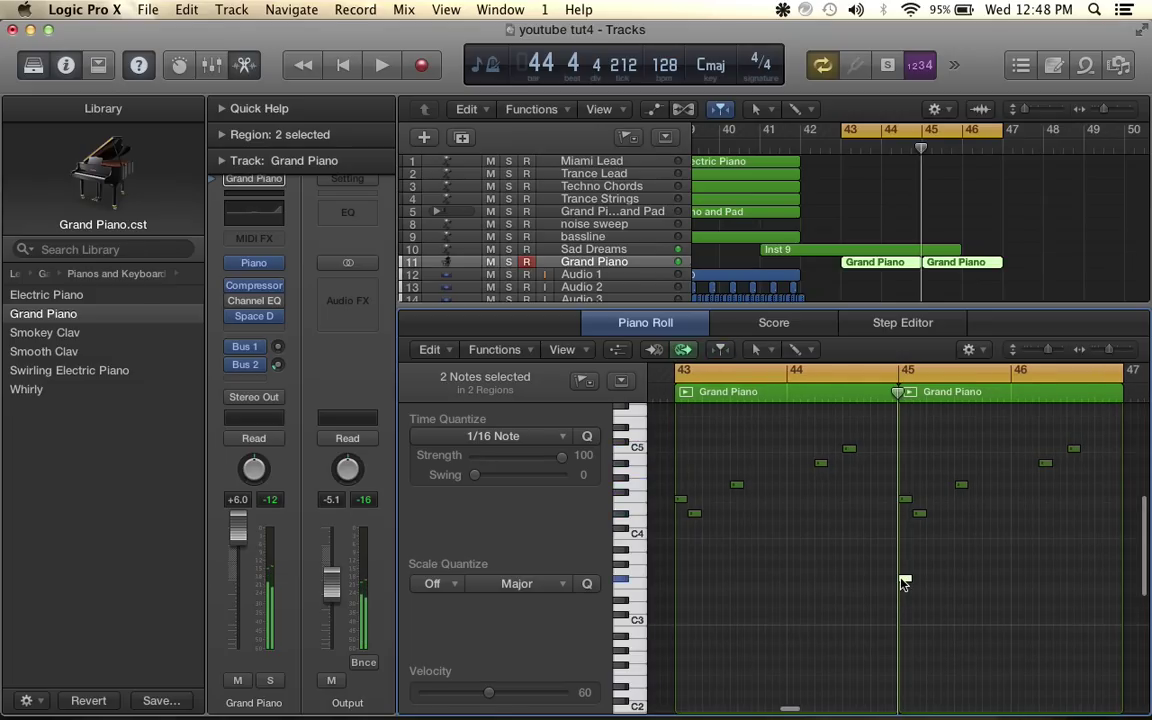
drag(904, 583, 905, 603)
key(space)
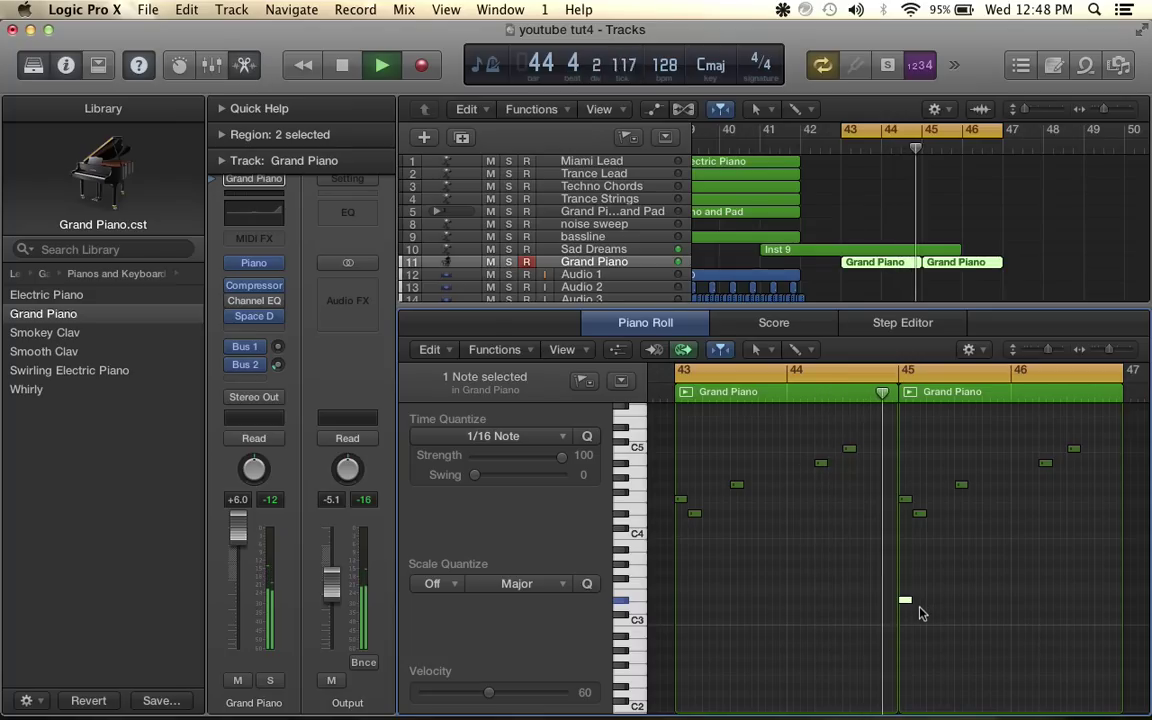
key(space)
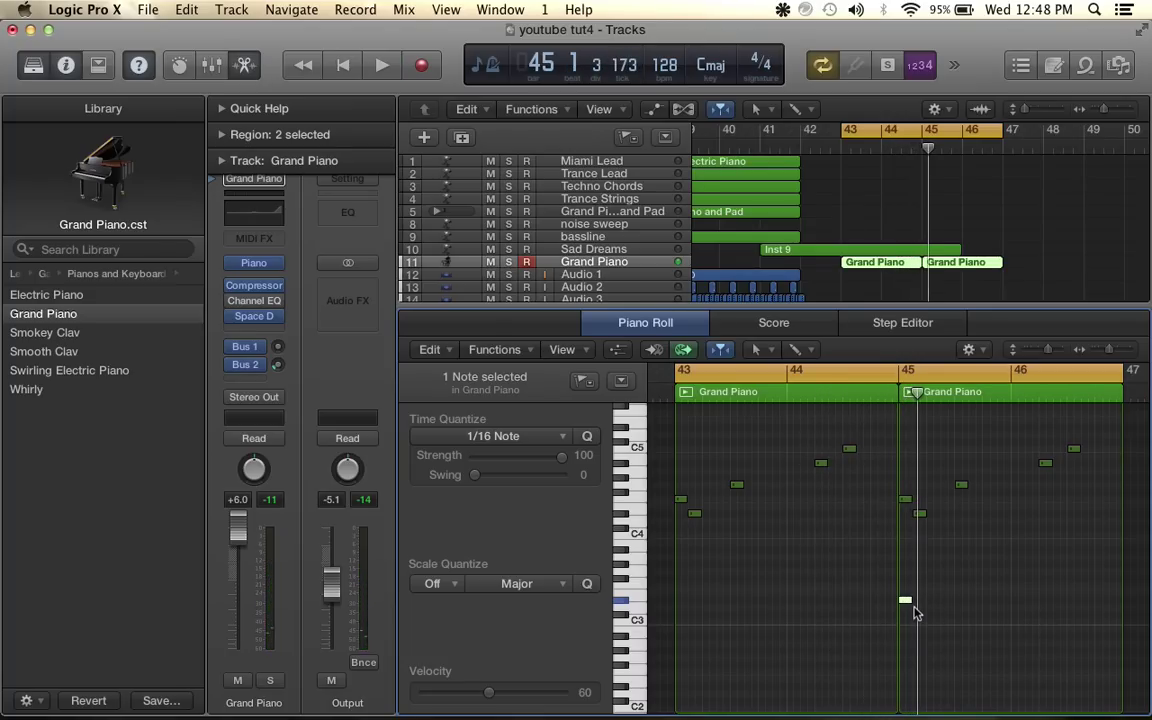
Add an F3 note right after the low D#3 in bar 45, play it and enlarge the Piano Roll
drag(921, 600, 918, 594)
key(space)
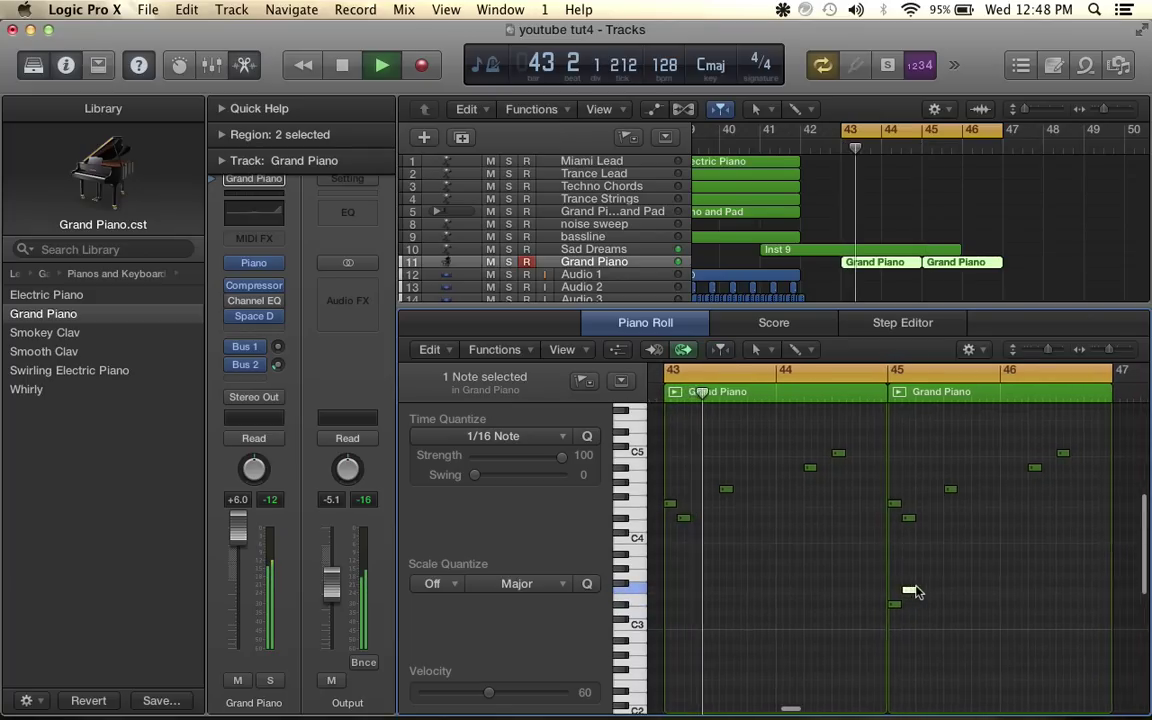
drag(838, 323, 833, 214)
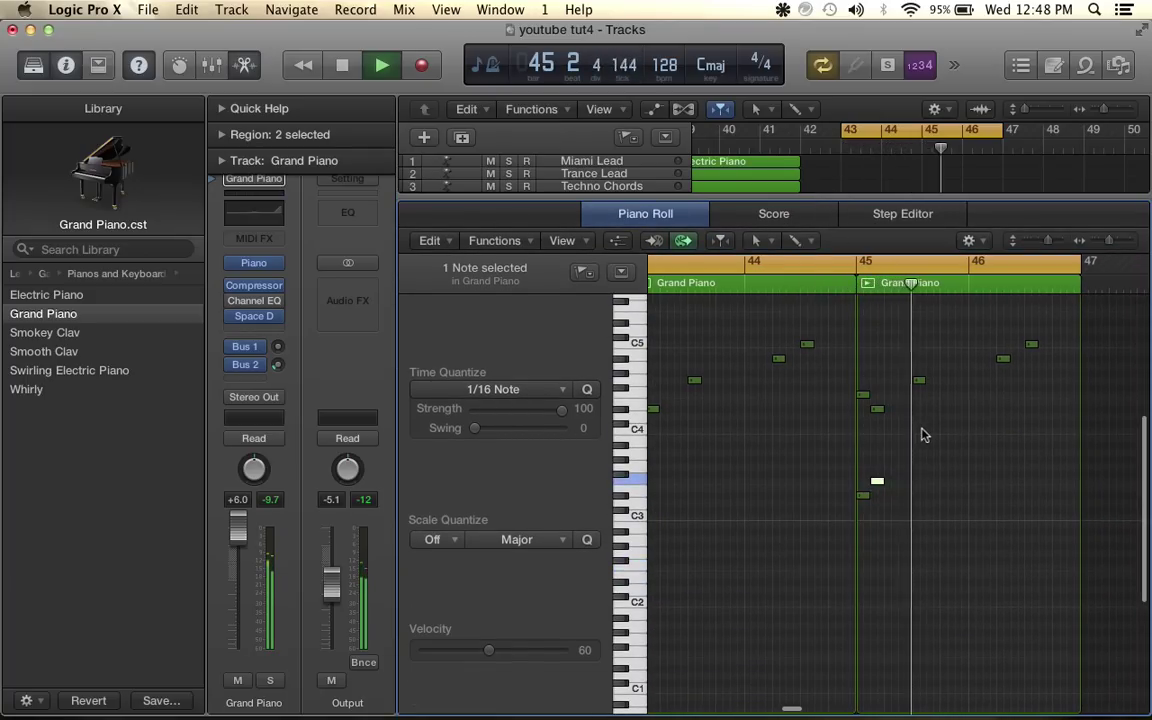
key(space)
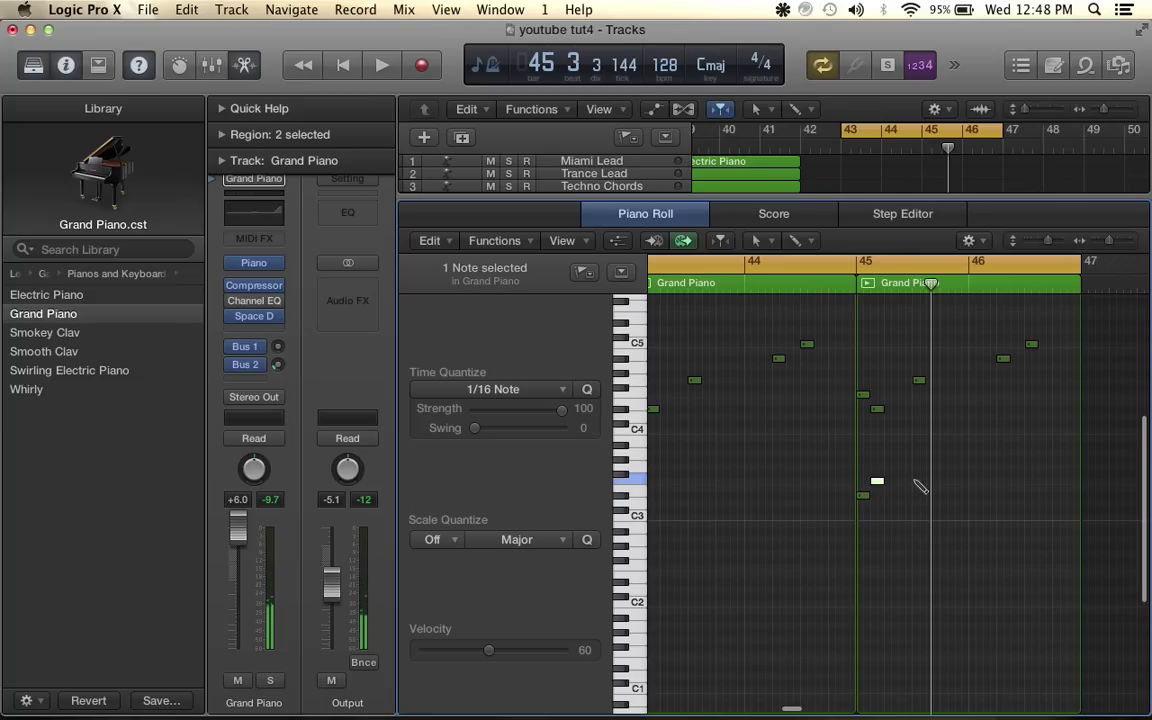
Add low notes G3 on beat 3 of bar 45, A#3 on beat 2 and F3 on beat 3 of bar 46, and play them
drag(919, 477, 919, 468)
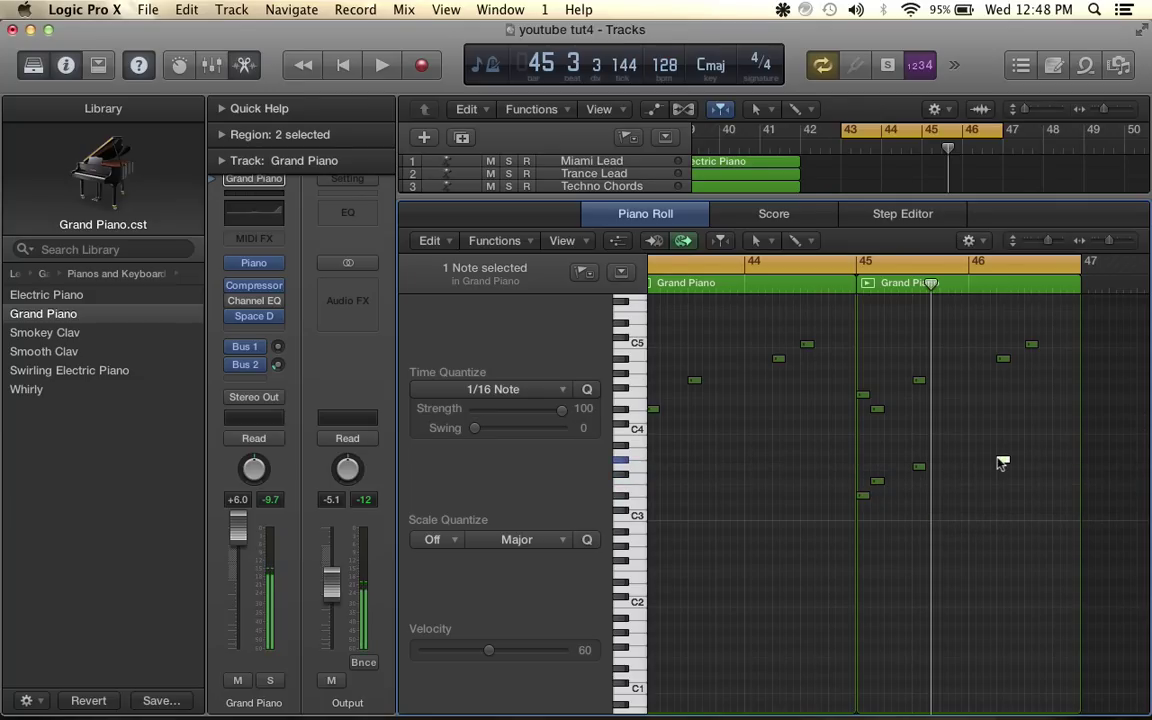
mouse_move(1001, 463)
mouse_down()
mouse_move(1000, 444)
mouse_move(1029, 452)
mouse_move(1029, 442)
mouse_move(1031, 476)
mouse_move(1074, 482)
mouse_up()
key(space)
key(space)
key(space)
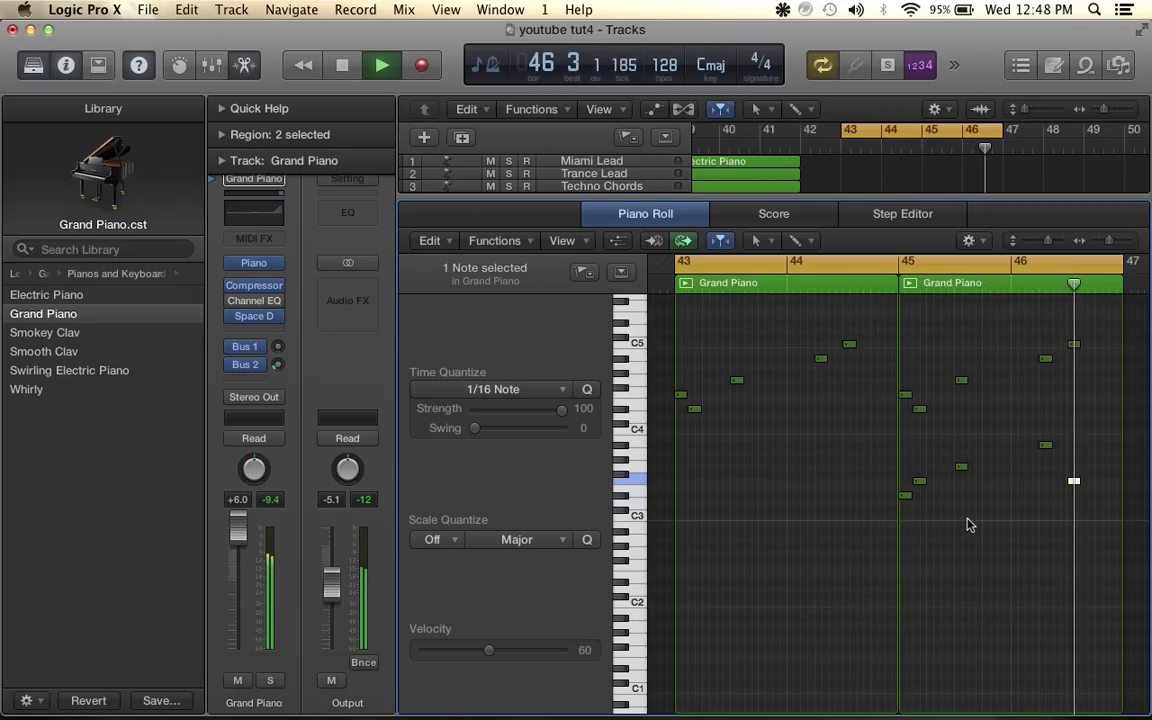
key(space)
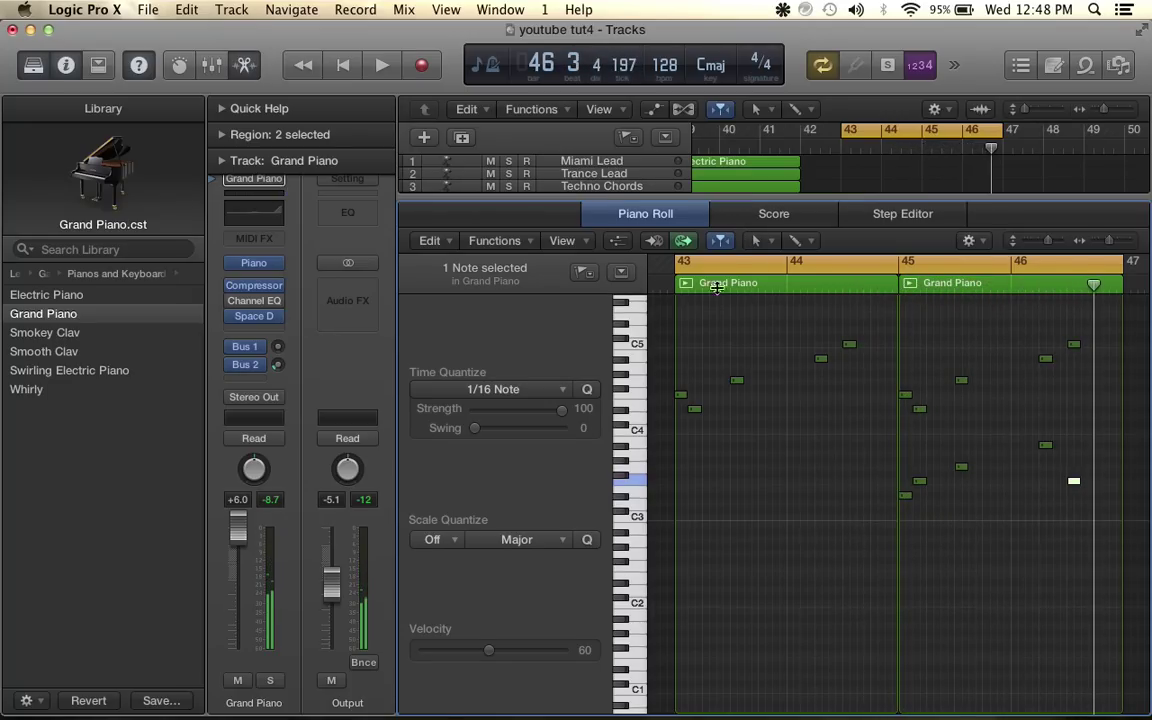
Enlarge the arrangement area and repeat both Grand Piano regions so the copies fill bars 47 to 50
drag(712, 195, 712, 540)
key(super+Left)
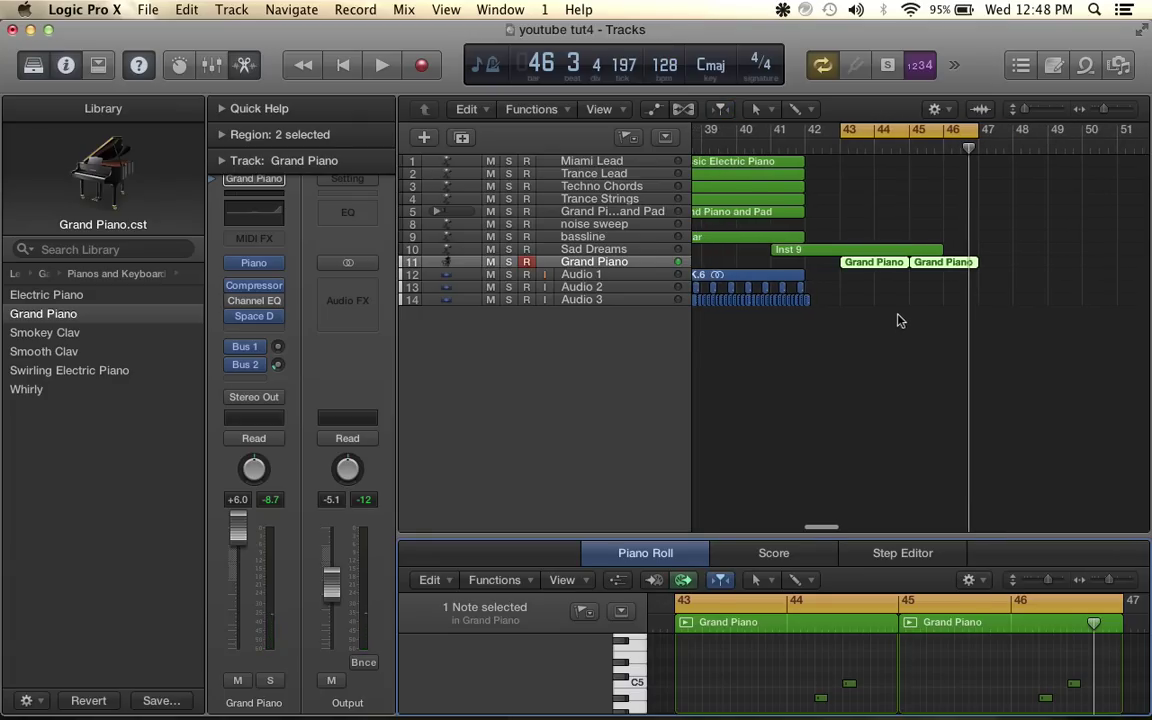
drag(1000, 261, 862, 267)
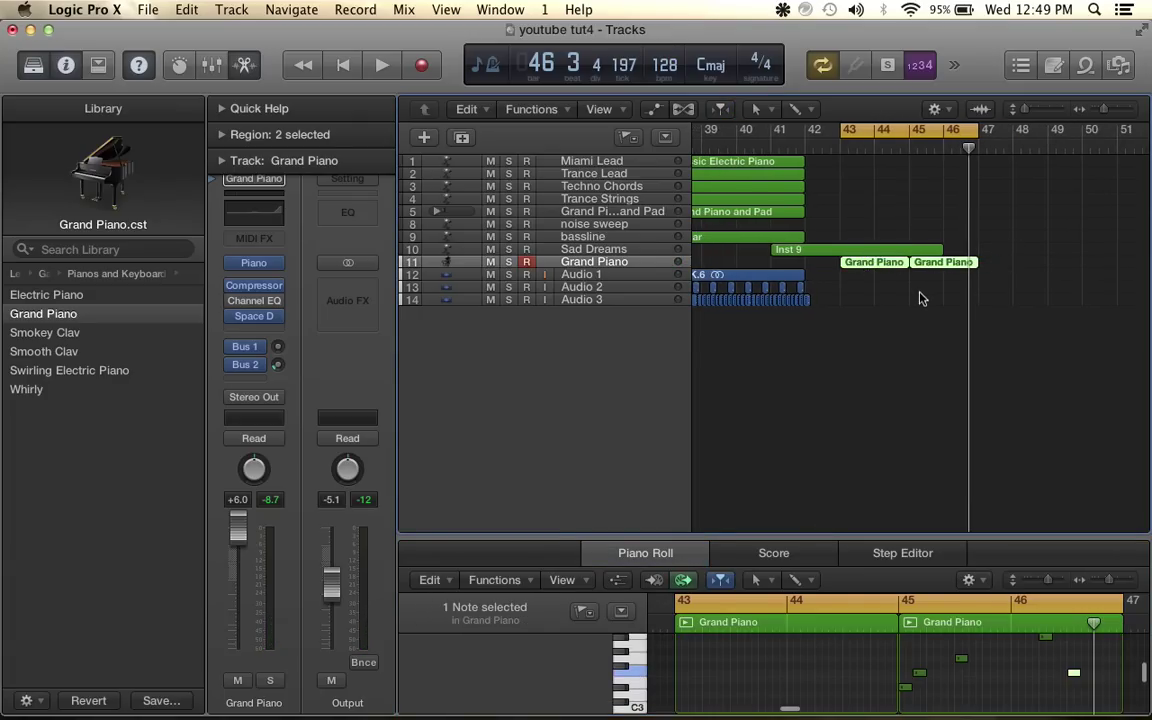
key(super+r)
click(697, 298)
scroll(850, 255, right, 3)
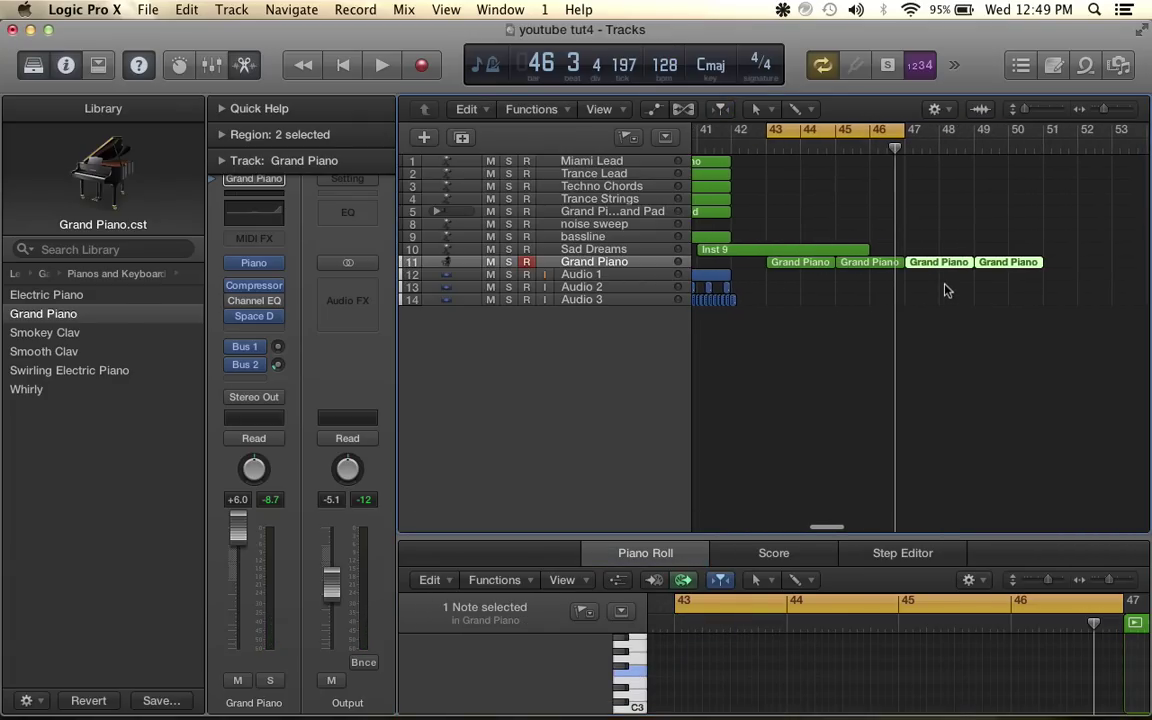
Extend the Sad Dreams region to bar 51 and stretch the start of its C2 note back to bar 41
drag(864, 246, 1041, 248)
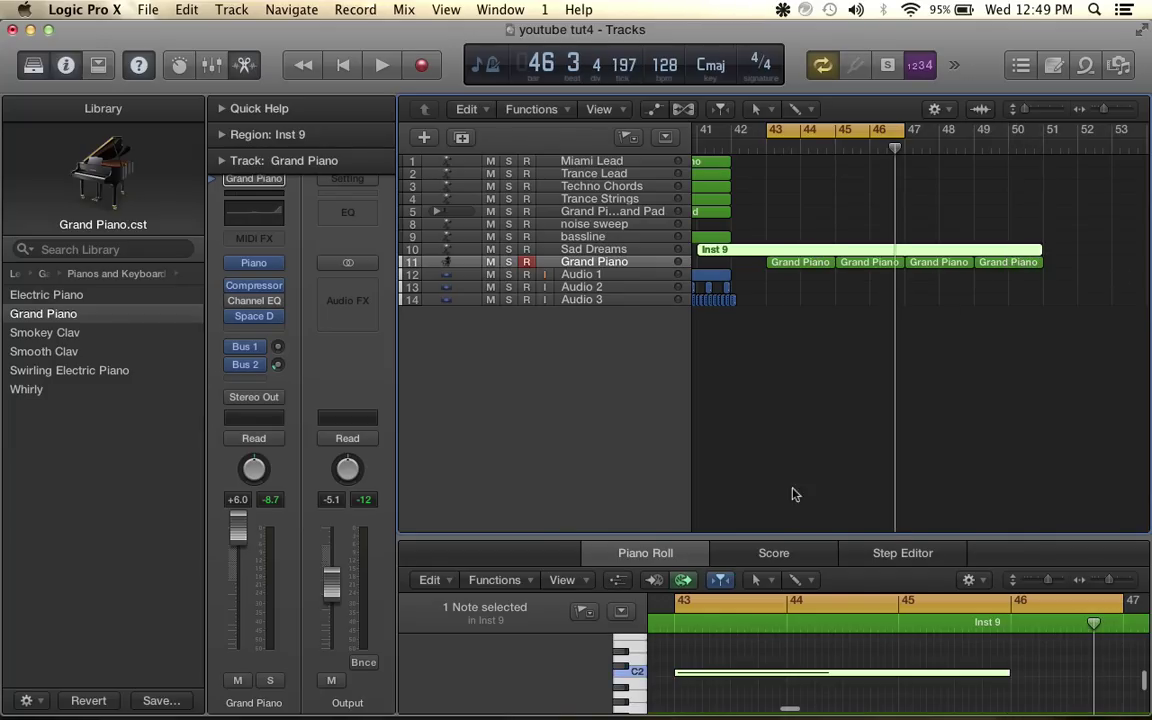
drag(792, 538, 797, 279)
scroll(797, 539, left, 5)
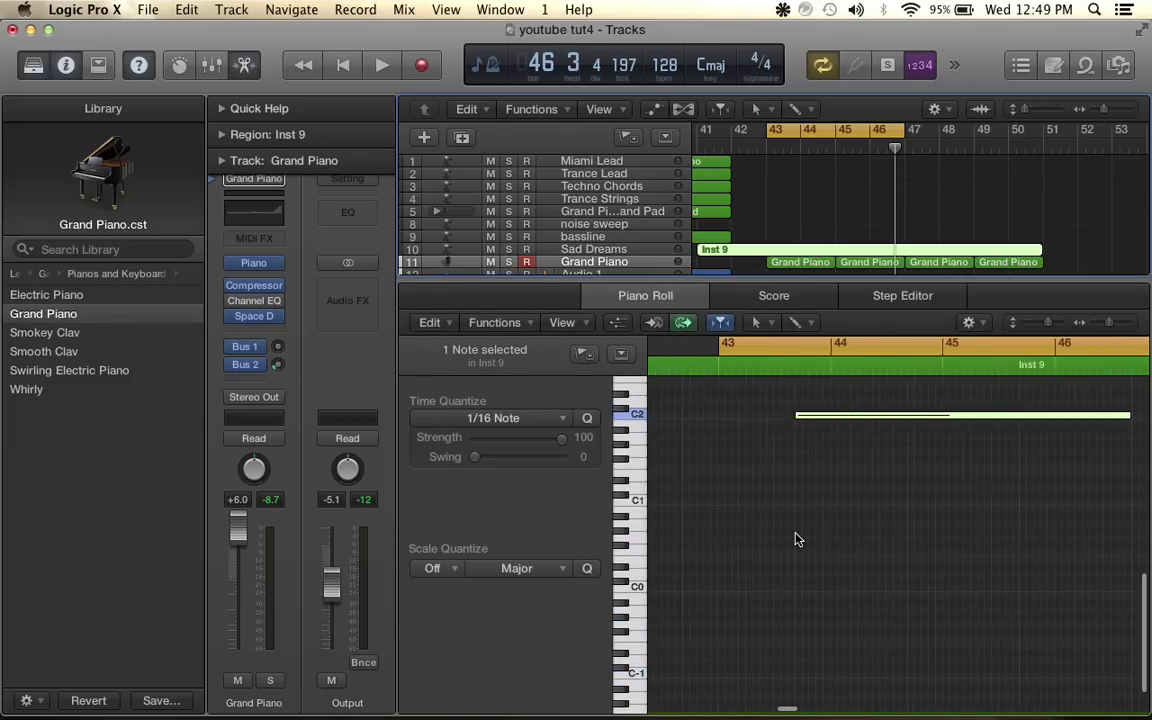
drag(988, 416, 762, 416)
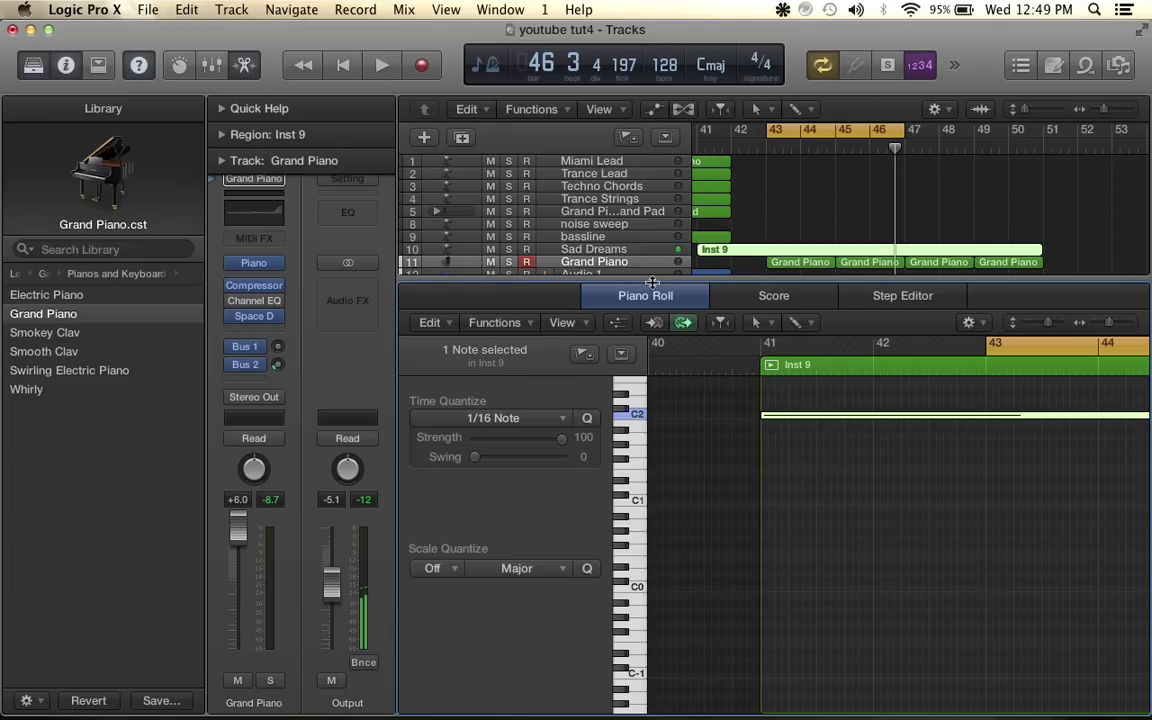
Enlarge the arrangement area, move the cycle range to bars 37 through 40 and show the track automation
drag(568, 280, 588, 476)
scroll(831, 264, down, 5)
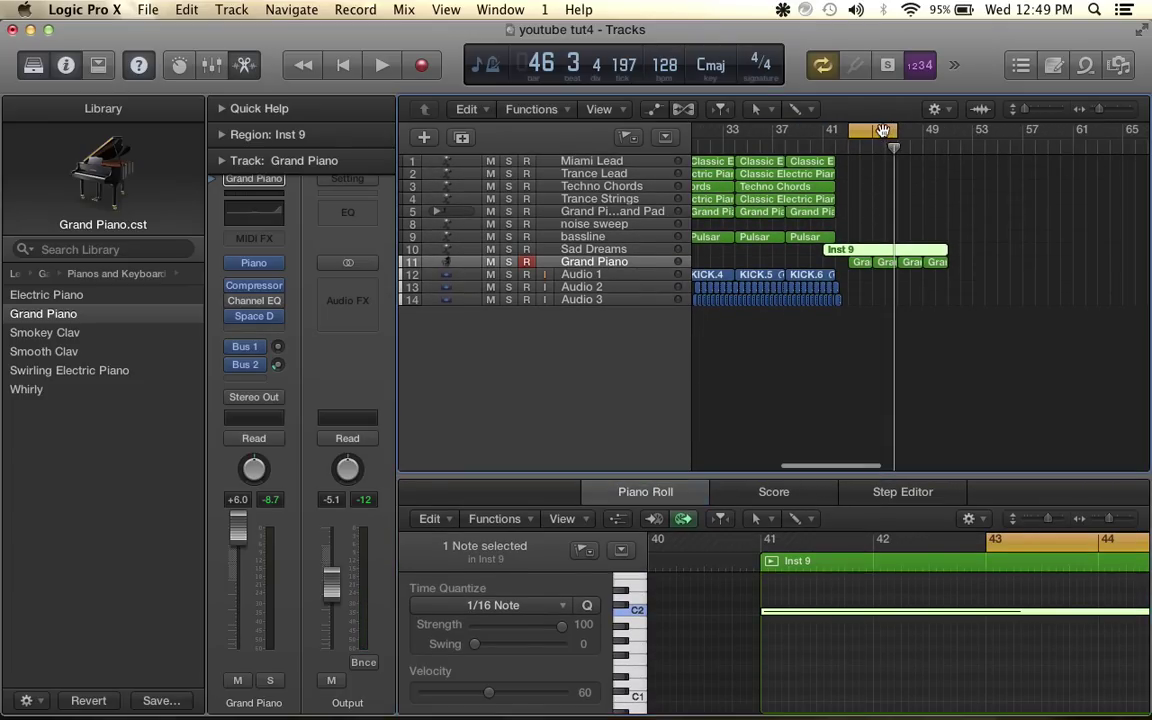
drag(881, 131, 797, 132)
click(654, 110)
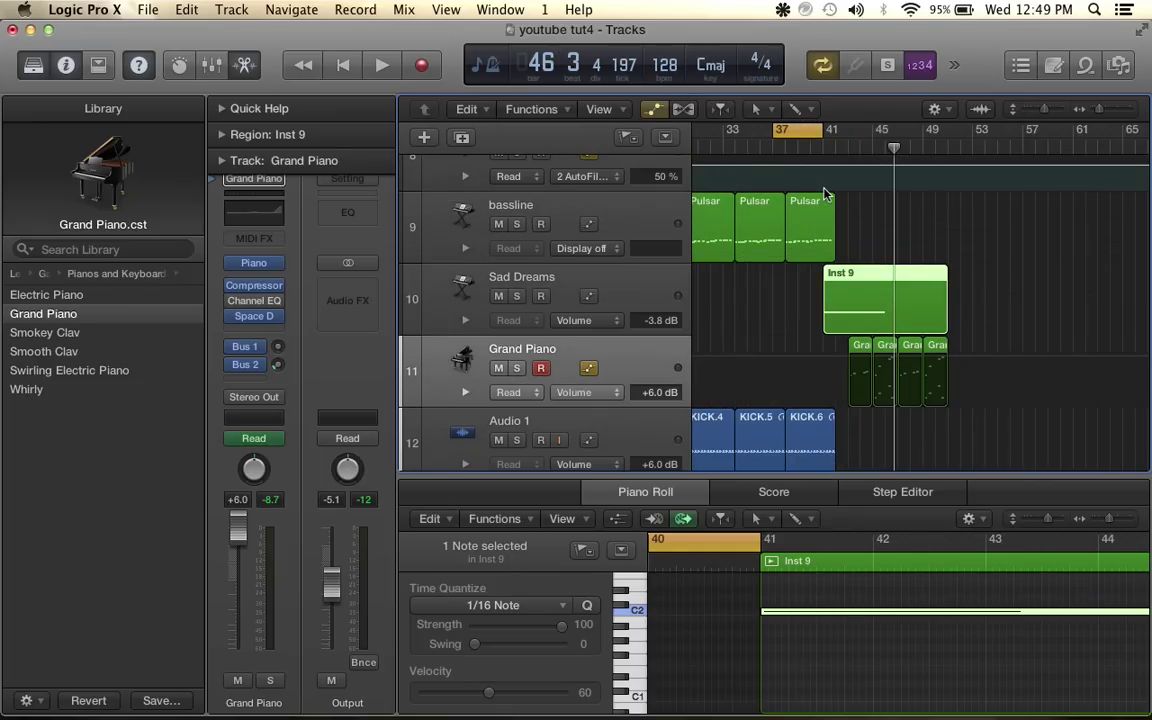
Ramp the Techno Chords ES2 automation from 0.368 near bar 36 up to 1.000 at the region's end, and hide the automation
scroll(822, 213, up, 10)
scroll(822, 222, up, 2)
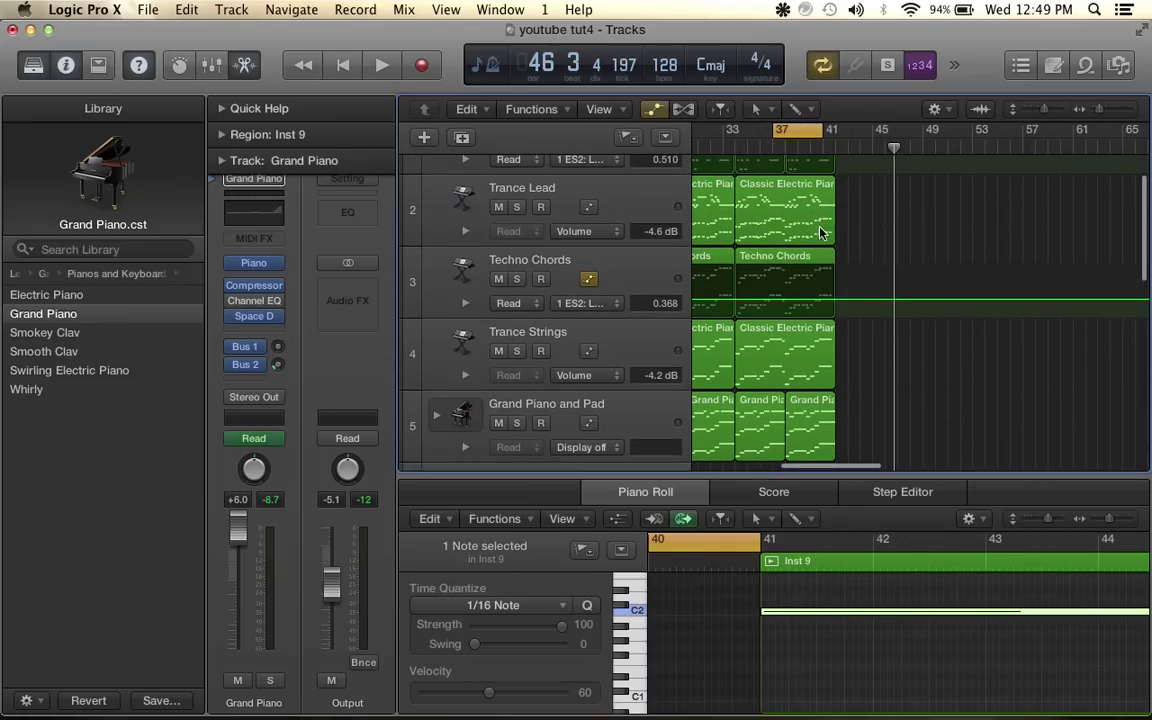
click(836, 302)
scroll(728, 304, left, 3)
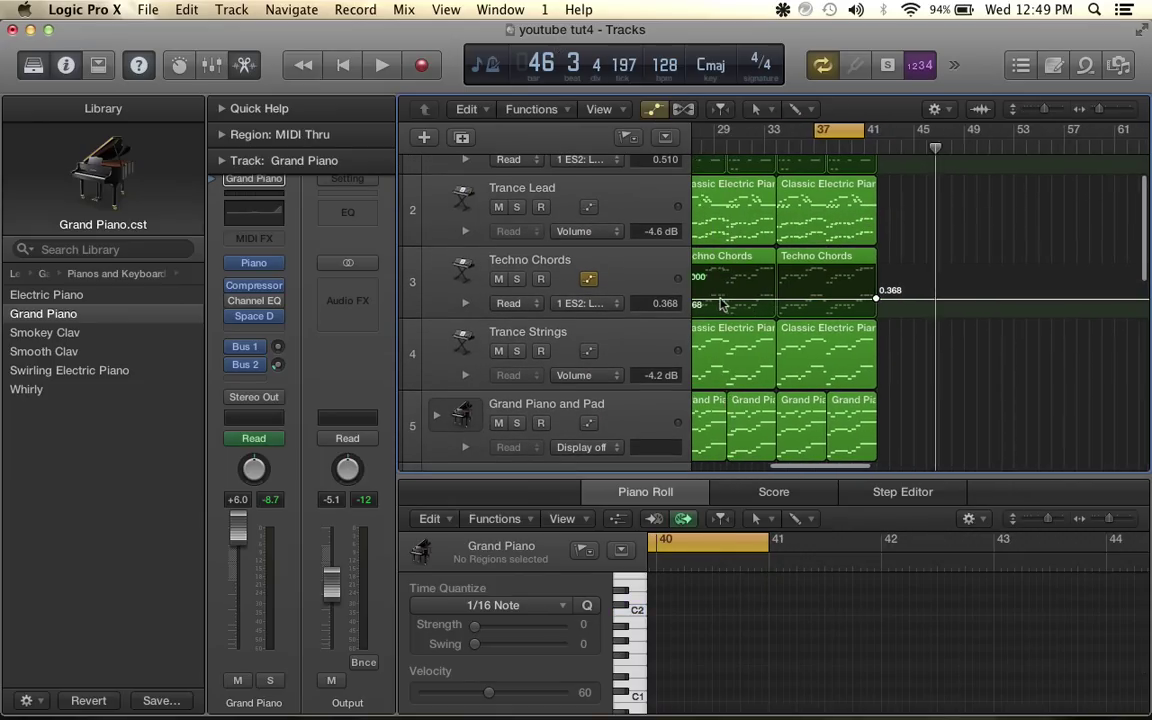
scroll(731, 300, left, 5)
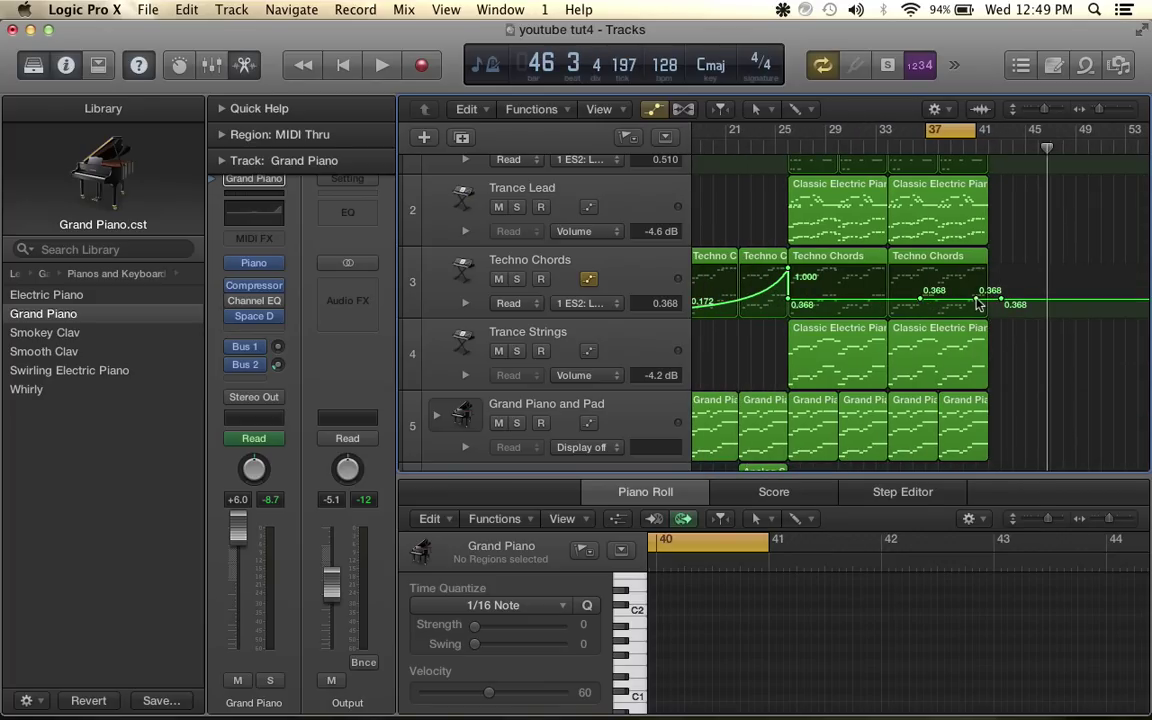
drag(976, 298, 990, 268)
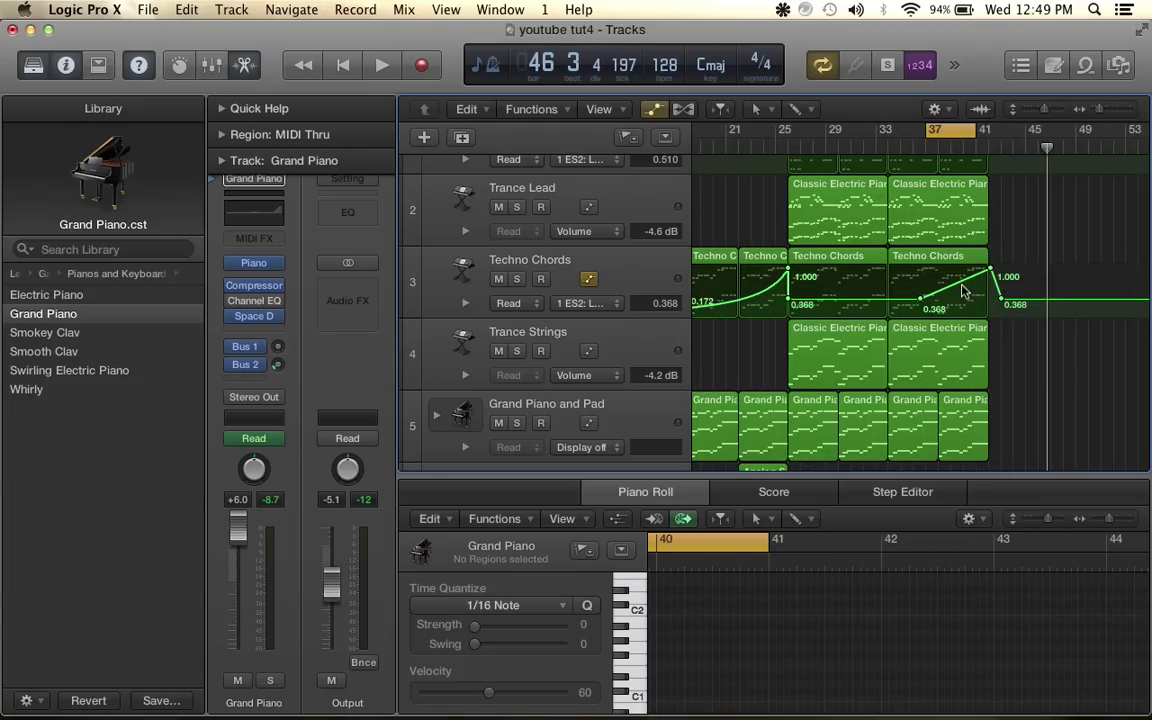
click(651, 108)
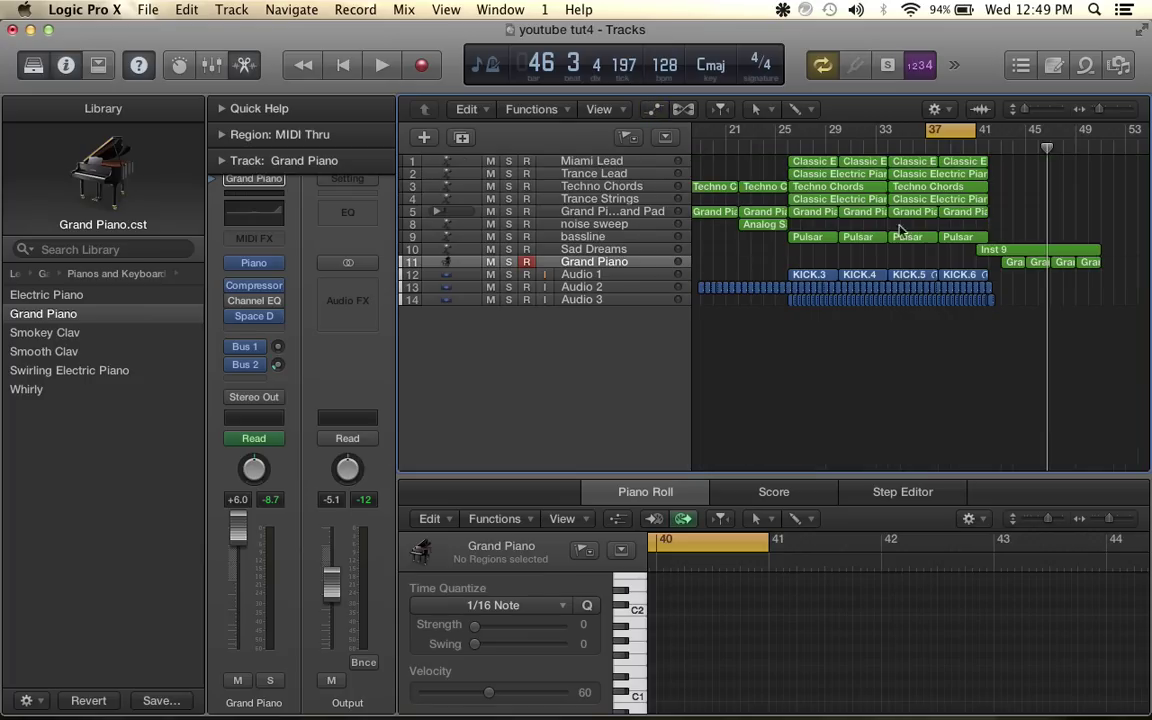
Shift the cycle range to start near bar 39, play from there and turn cycling off to hear the transition
scroll(1003, 296, right, 3)
drag(891, 130, 908, 131)
key(space)
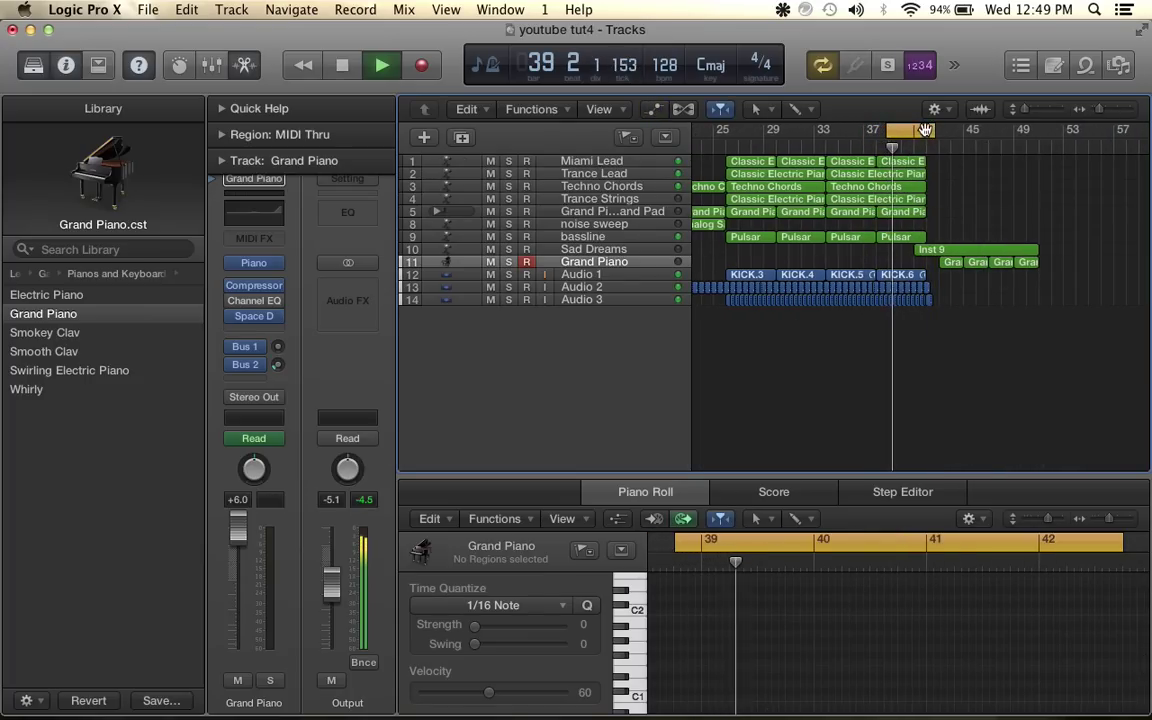
click(927, 133)
scroll(983, 250, up, 2)
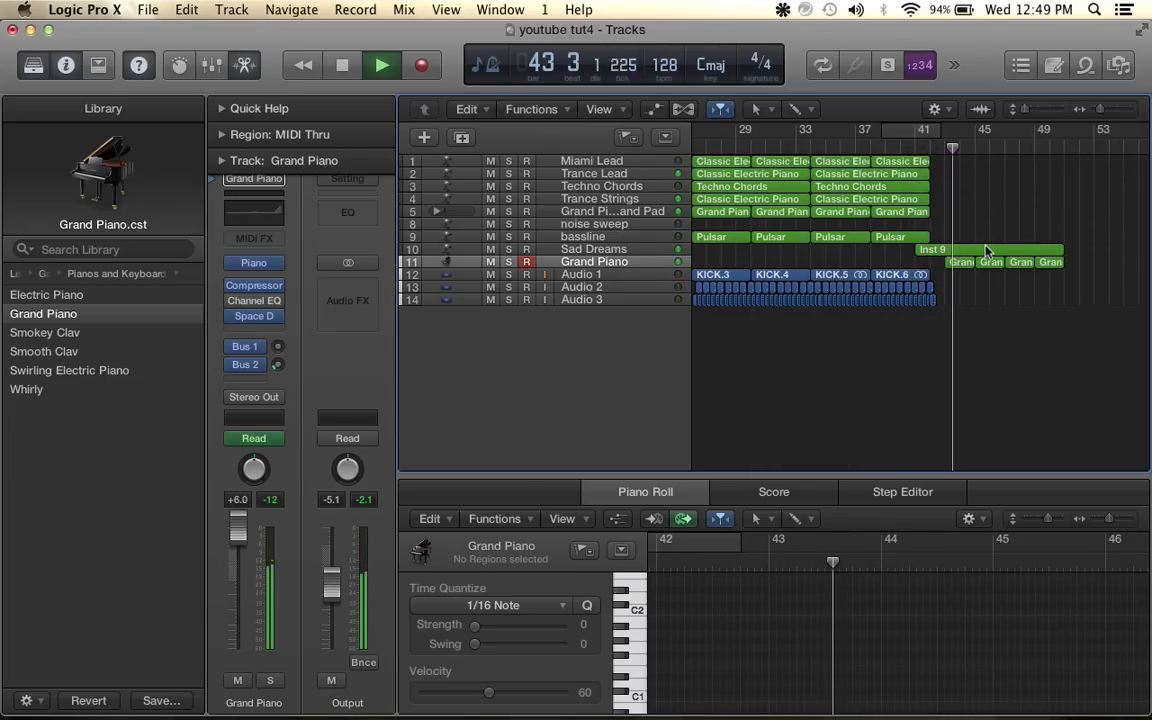
Listen to the Sad Dreams and Grand Piano section up to about bar 47 and stop playback
key(super+Right)
key(super+Right)
key(super+Right)
key(super+Right)
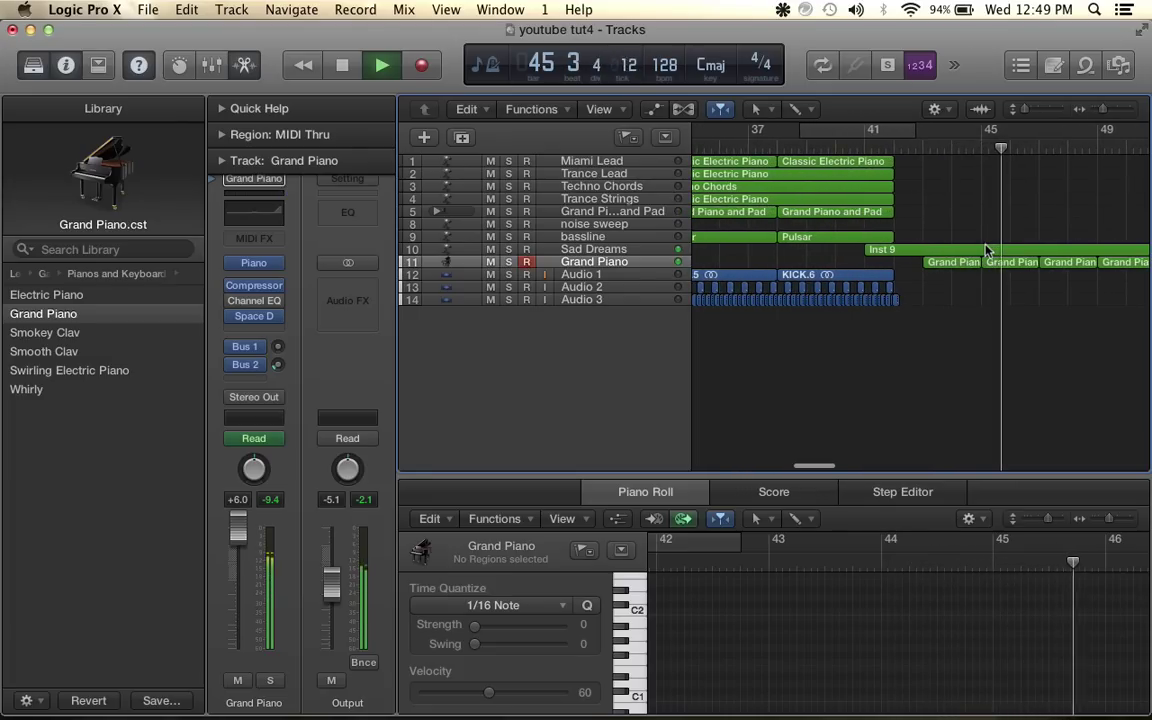
scroll(985, 250, right, 2)
scroll(987, 250, right, 1)
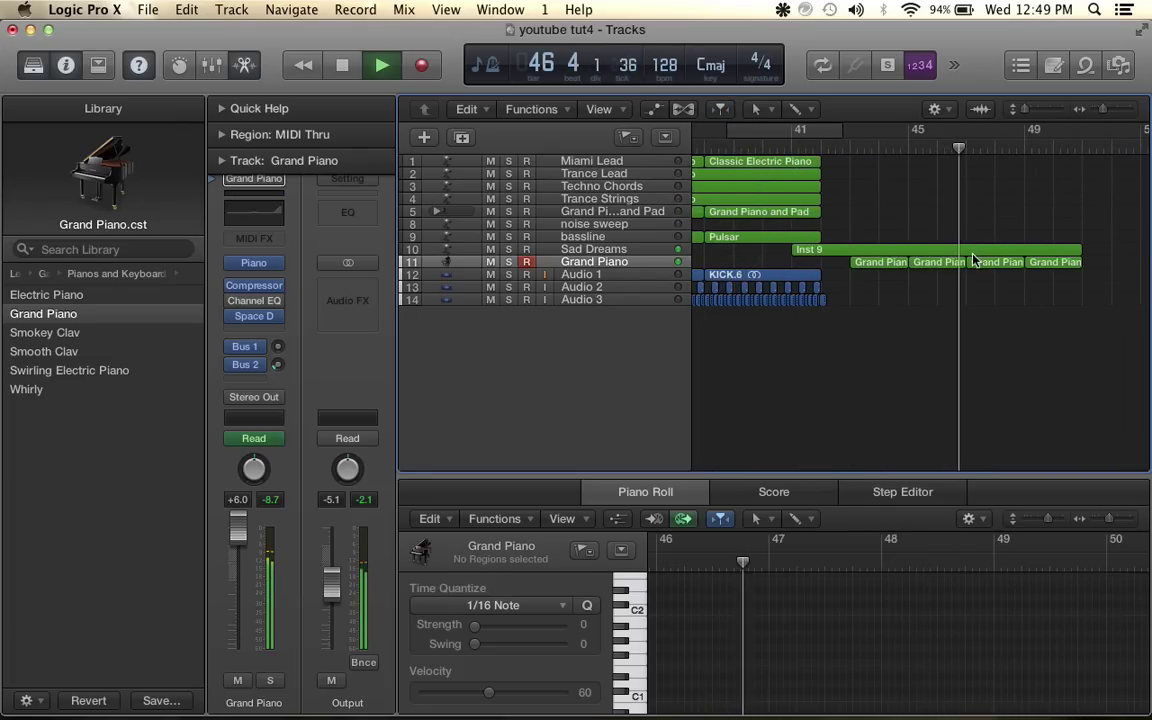
key(space)
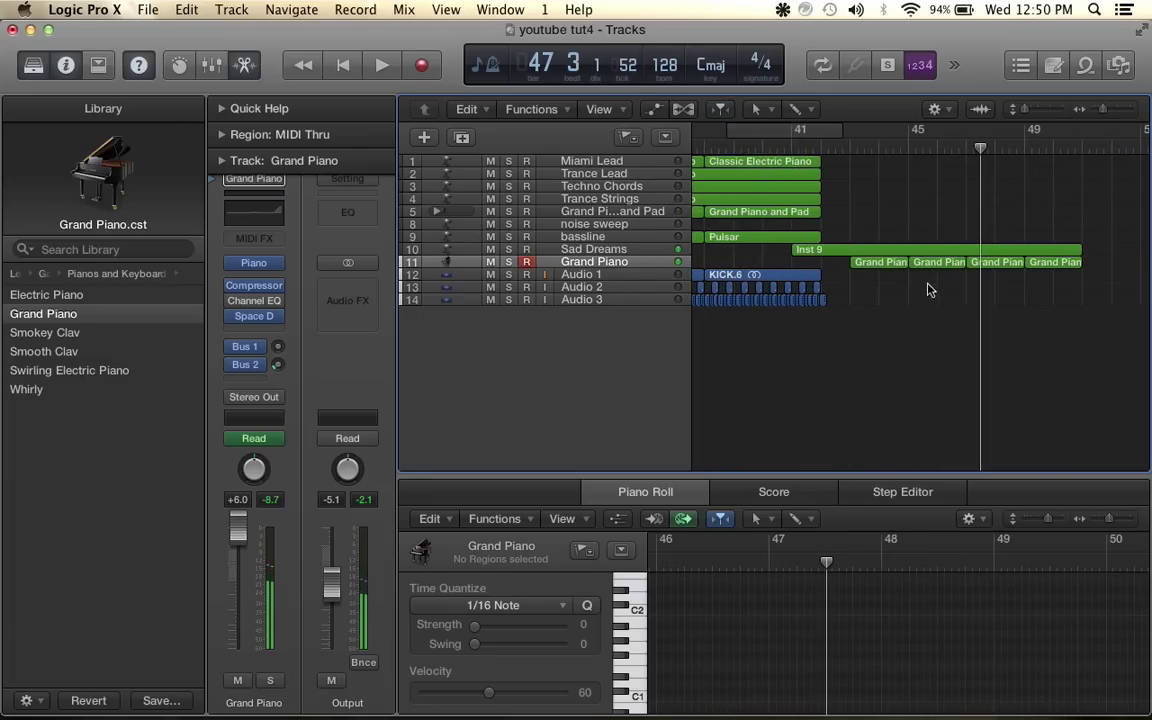
scroll(898, 303, right, 1)
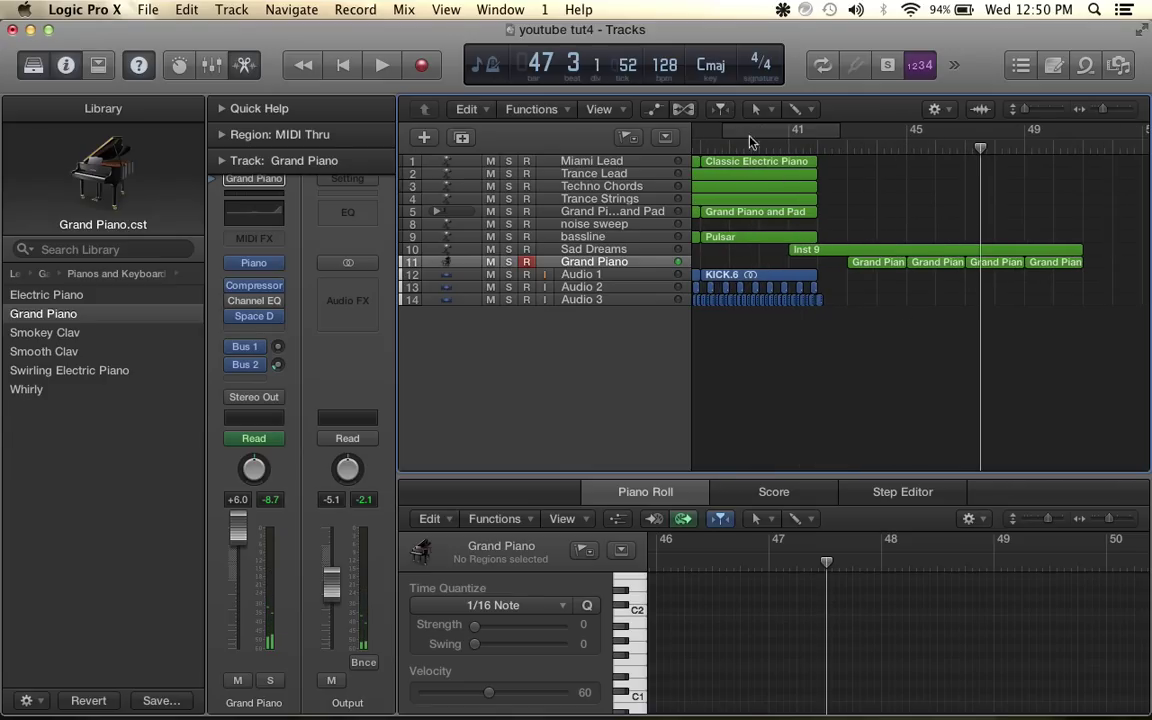
Repeat the last Techno Chords region once and move the copy to bar 43 without moving the automation data
drag(1027, 112, 1040, 114)
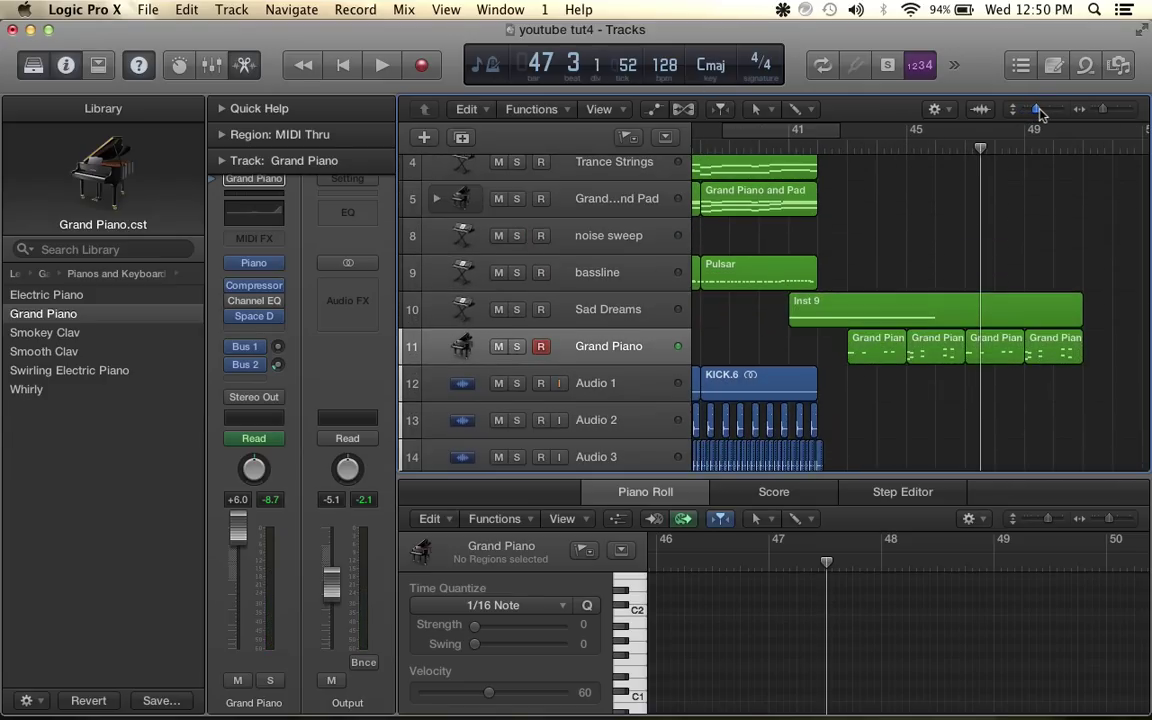
scroll(940, 280, left, 5)
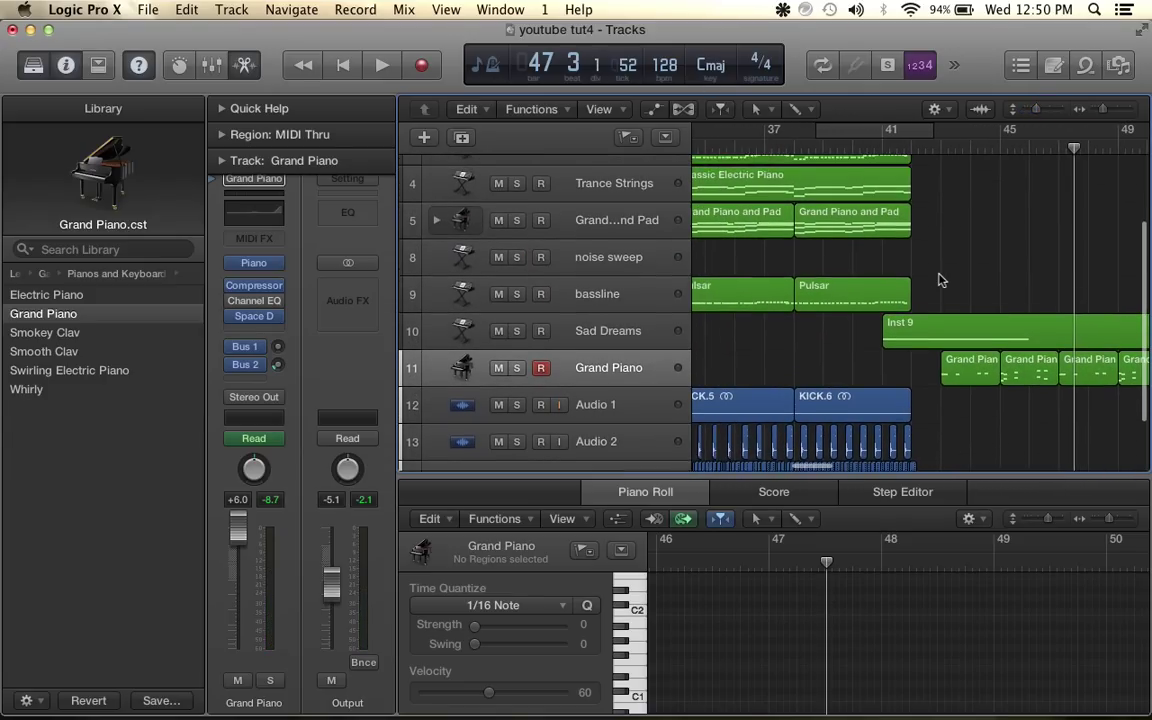
scroll(940, 280, up, 1)
scroll(940, 280, up, 2)
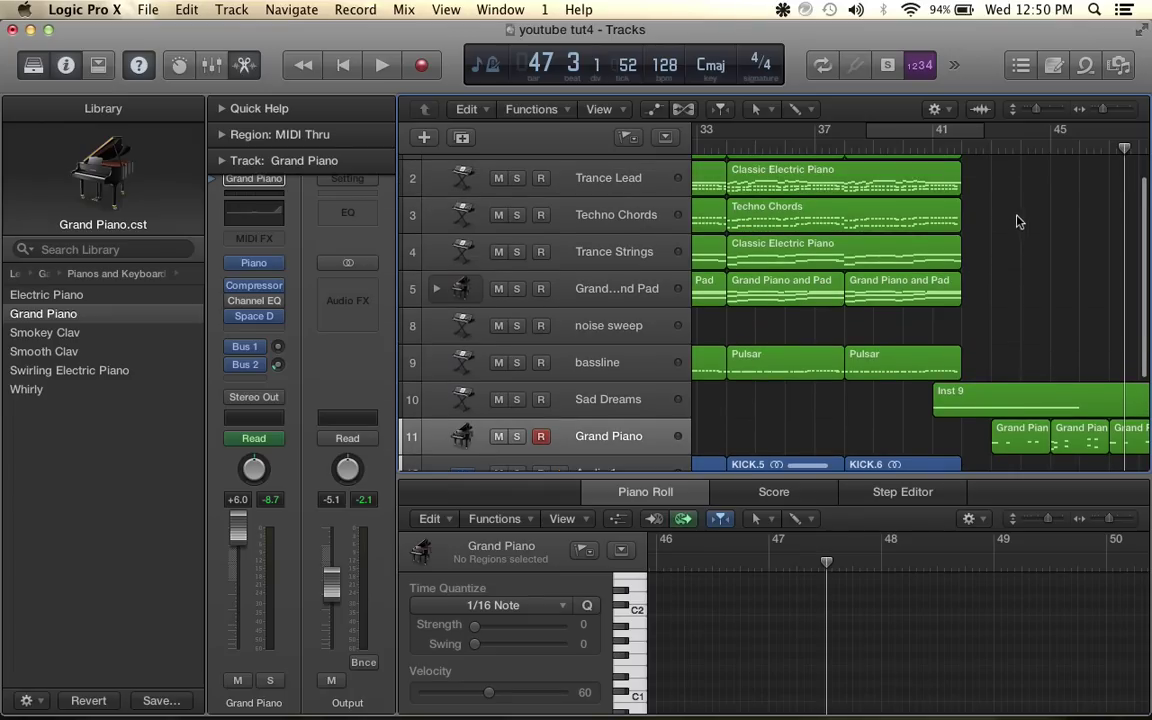
click(857, 222)
key(super+r)
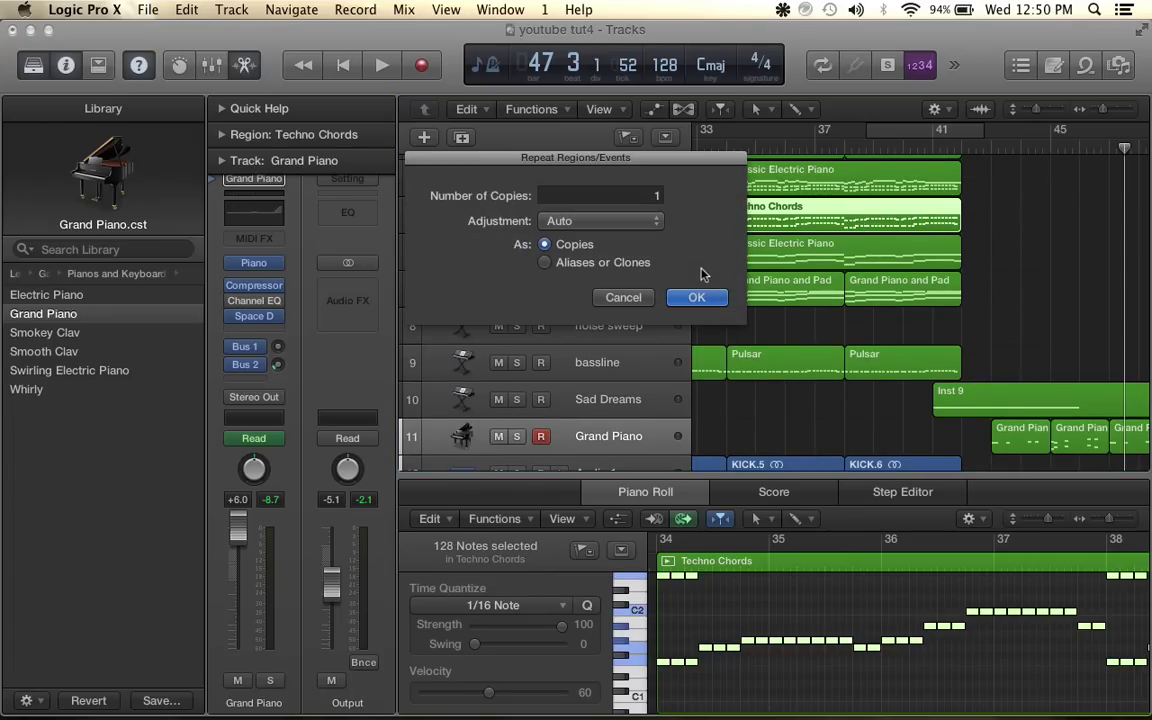
key(Return)
click(690, 332)
scroll(850, 320, right, 5)
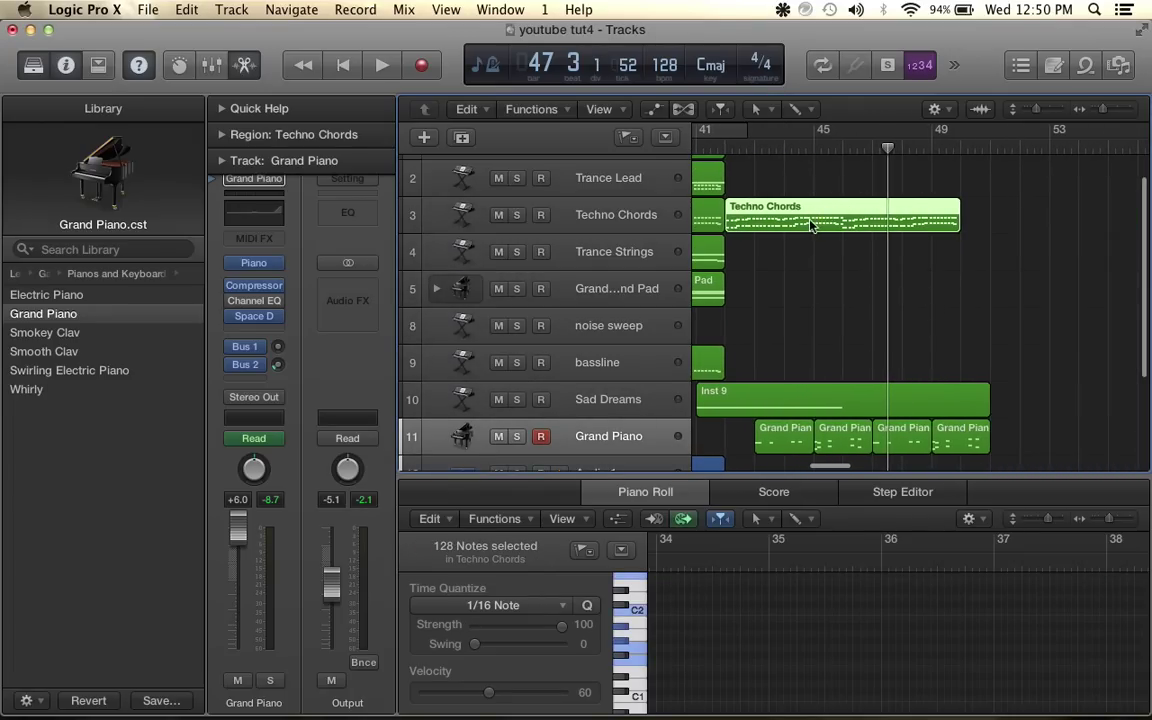
mouse_move(816, 224)
mouse_down()
mouse_move(810, 214)
mouse_move(830, 218)
mouse_up()
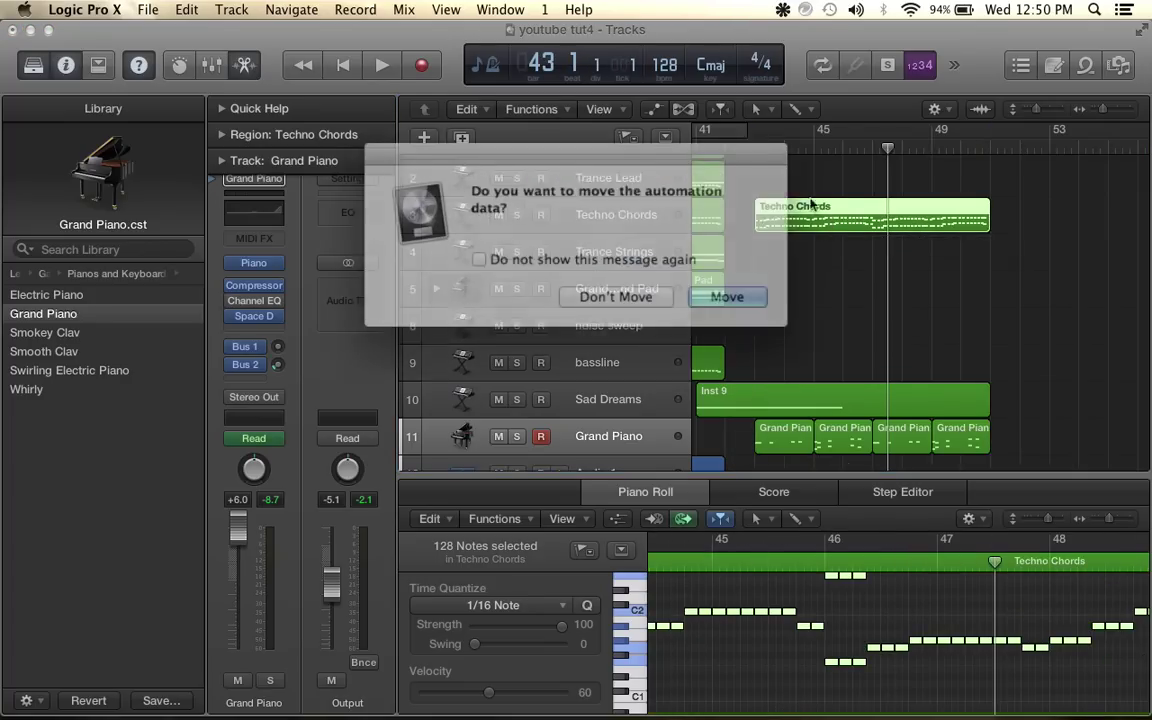
click(622, 291)
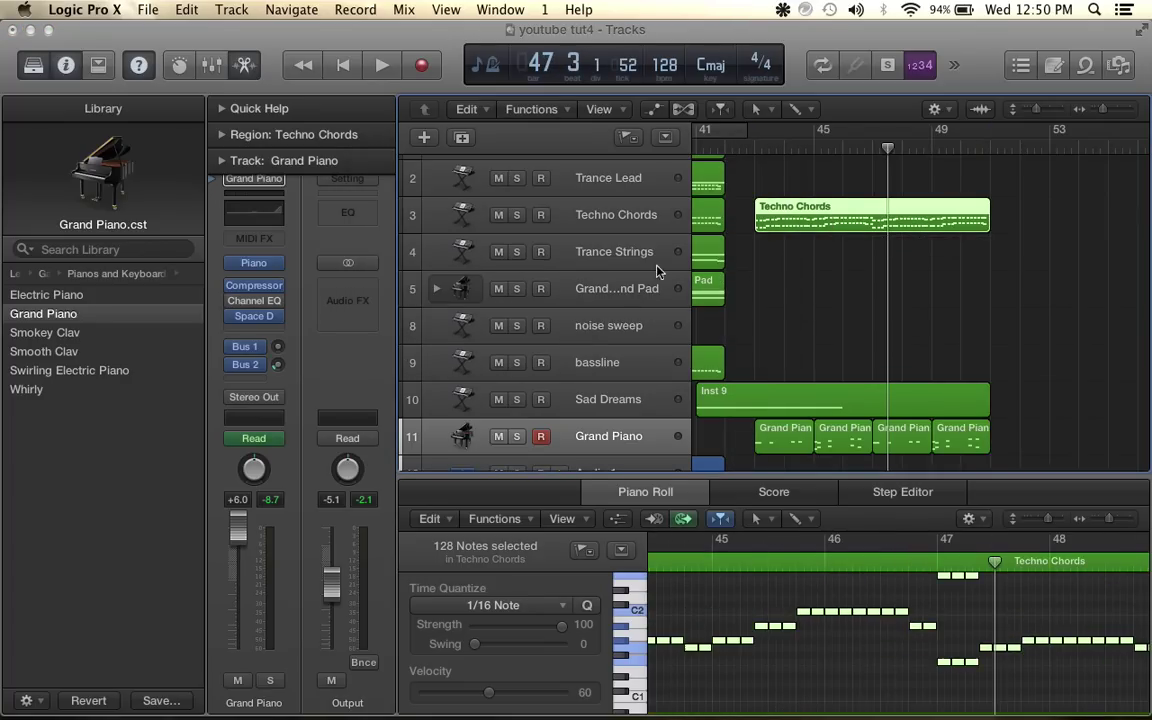
Play from bar 43, drop the Techno Chords ES2 automation to 0.156 there, and hide the automation after stopping
click(757, 150)
key(space)
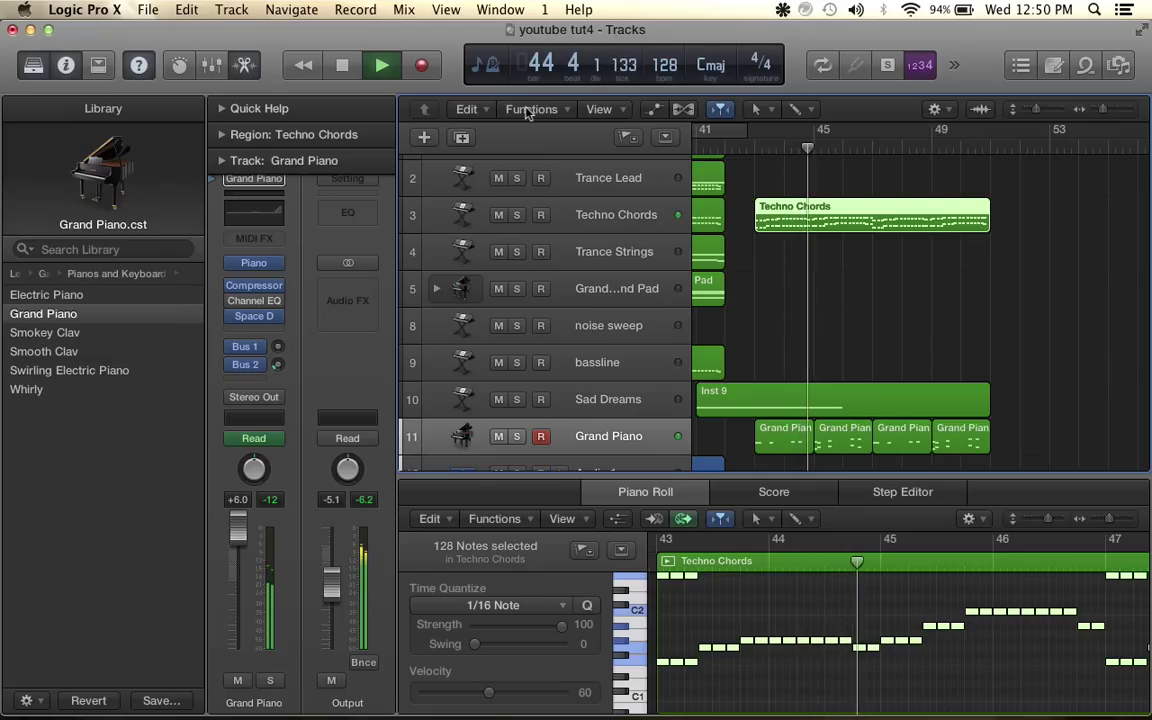
click(652, 108)
drag(758, 255, 756, 259)
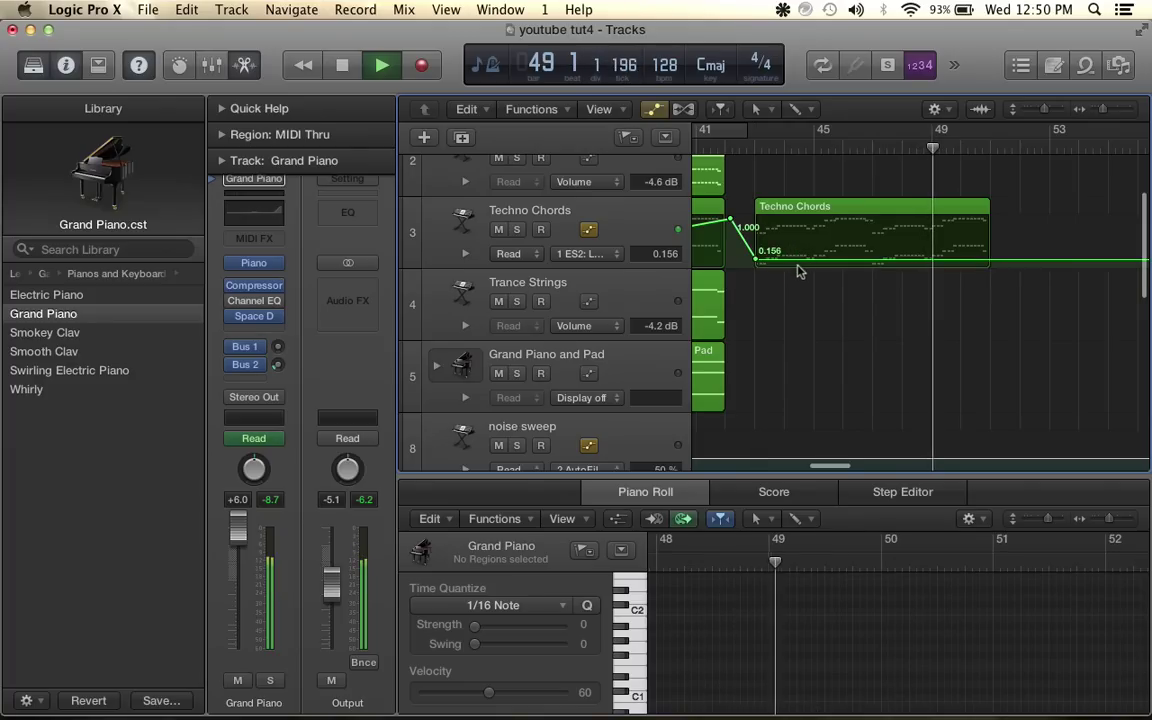
scroll(797, 267, down, 6)
key(super+Left)
key(super+Left)
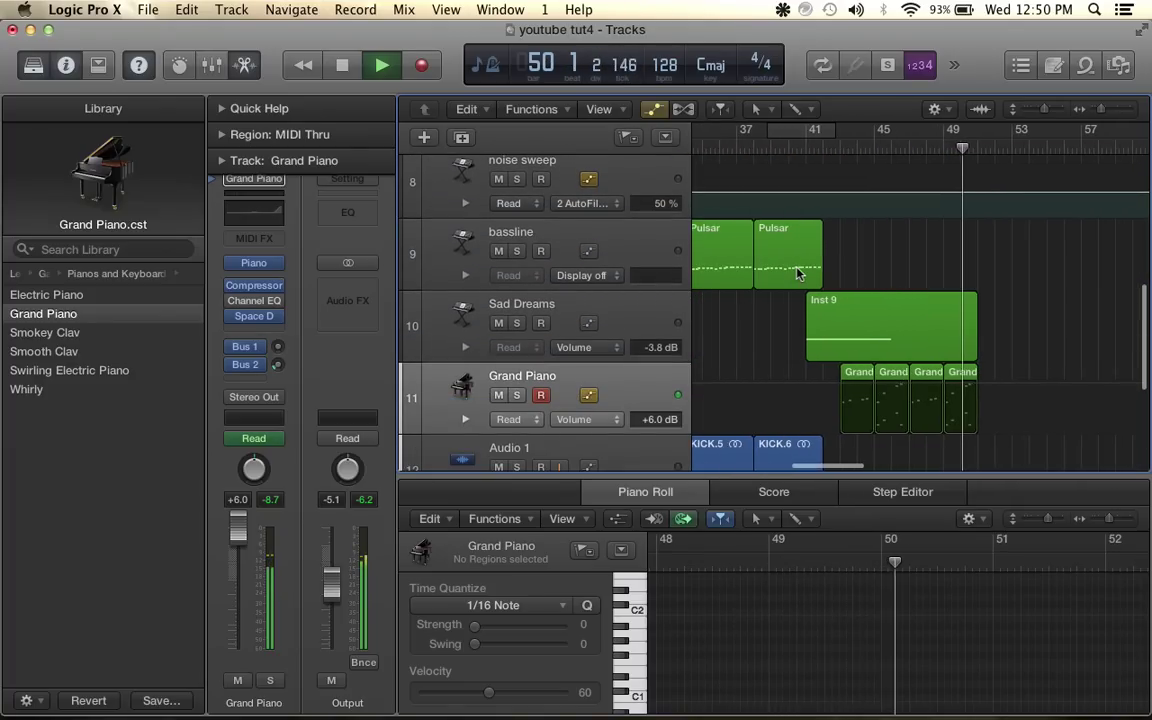
key(space)
click(655, 110)
scroll(853, 201, up, 3)
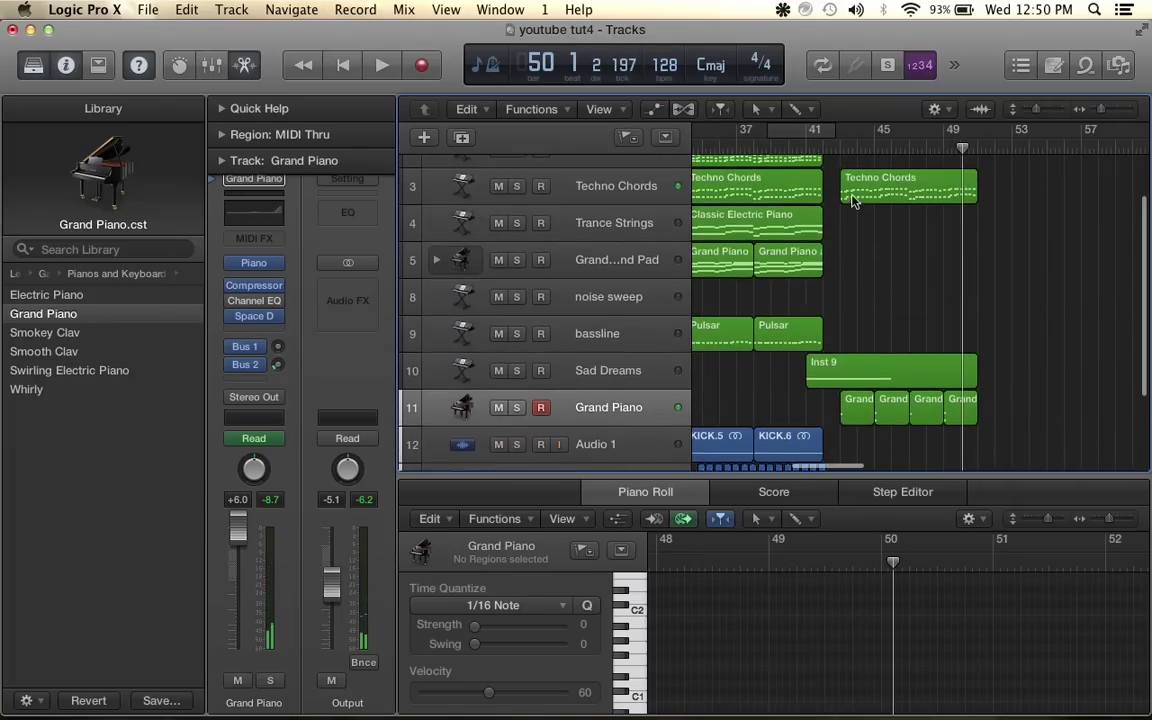
Inspect the notes of the first Grand Piano region in an enlarged Piano Roll and restore the pane height
scroll(886, 229, down, 2)
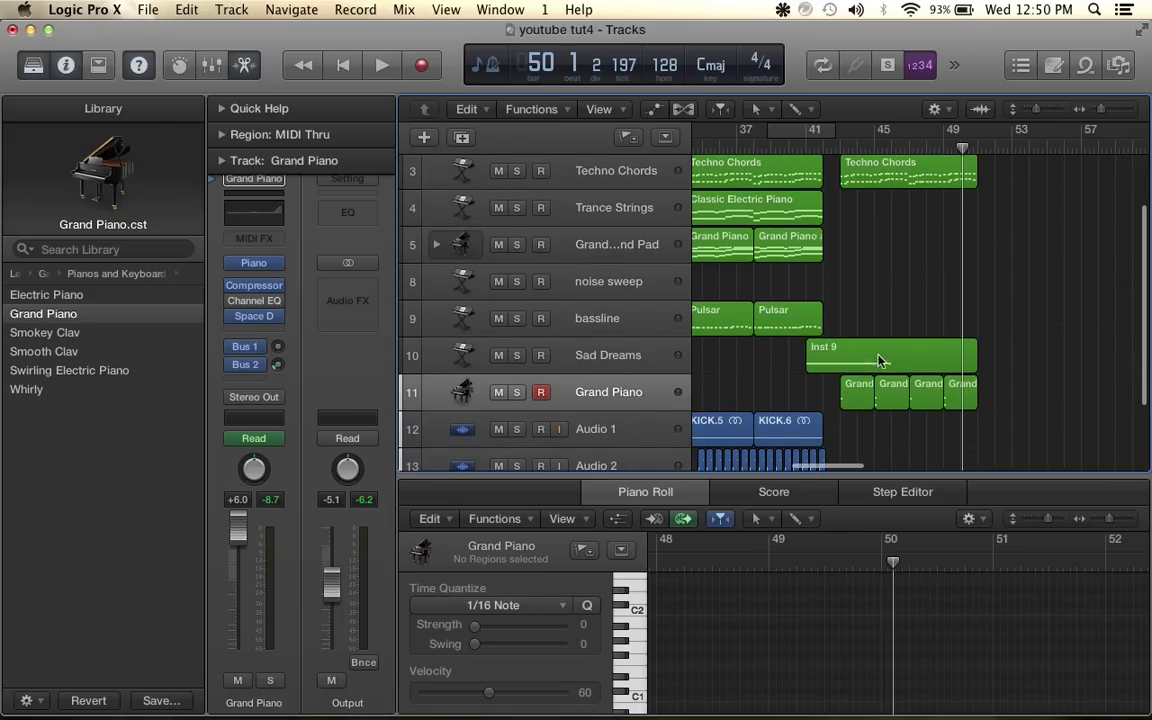
click(858, 392)
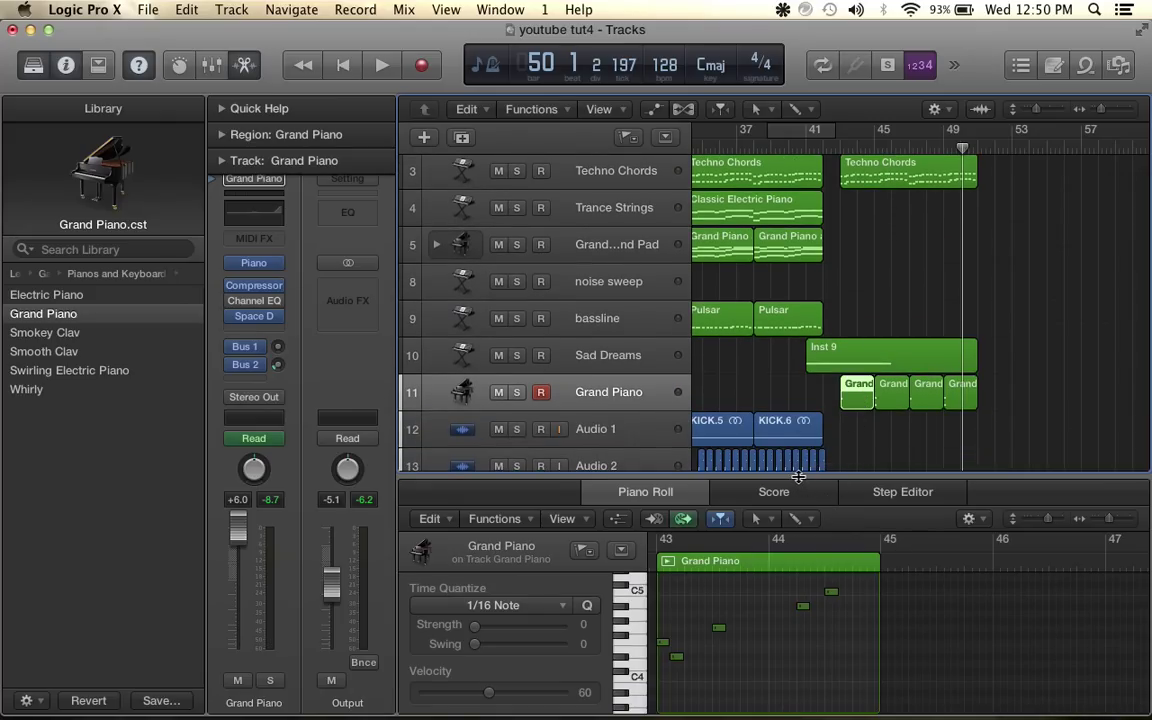
drag(798, 477, 800, 342)
scroll(820, 510, up, 1)
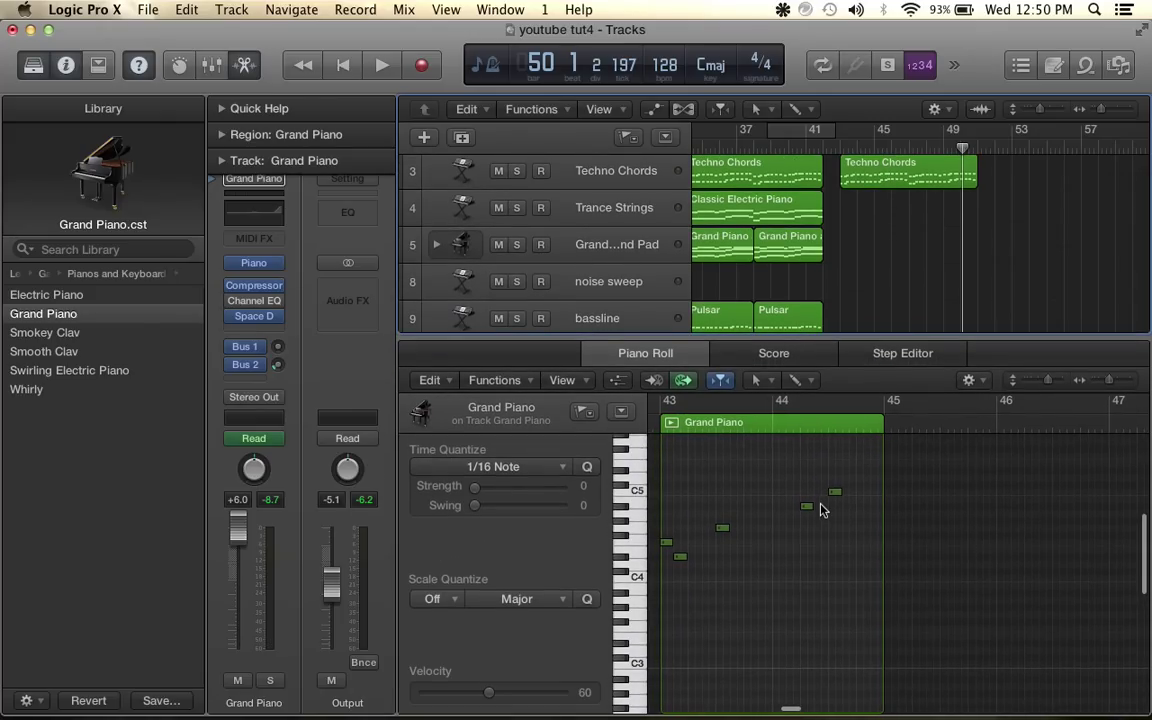
scroll(872, 200, down, 1)
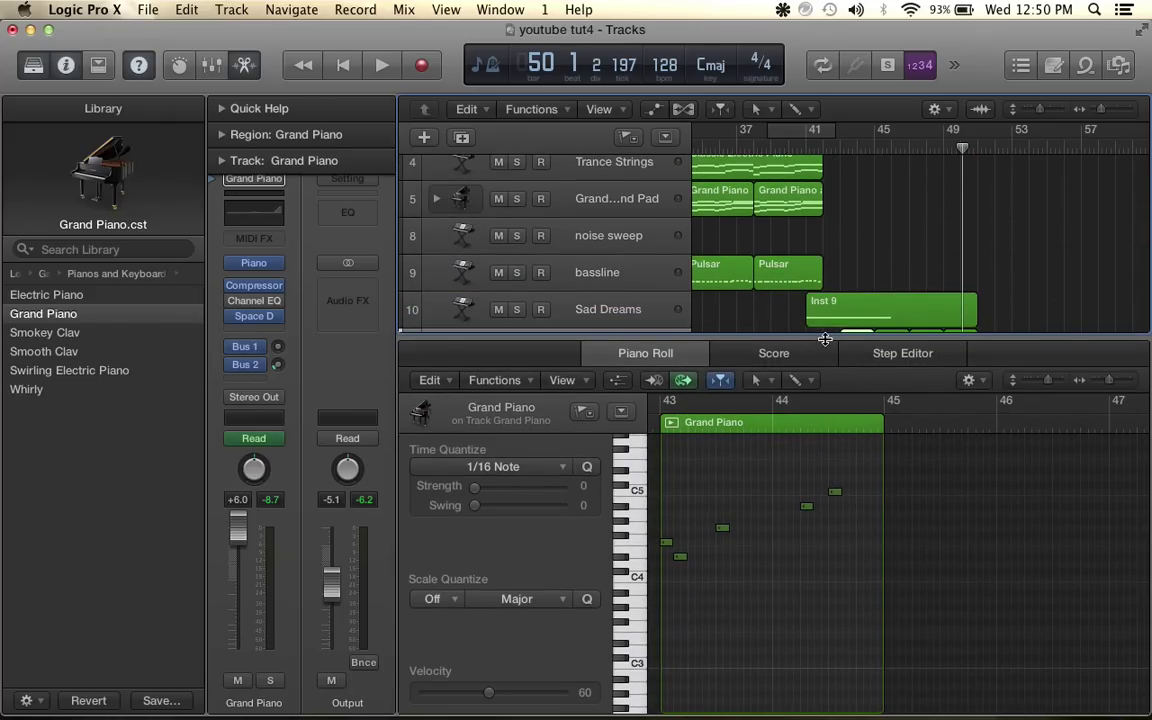
drag(825, 339, 825, 503)
scroll(882, 352, up, 1)
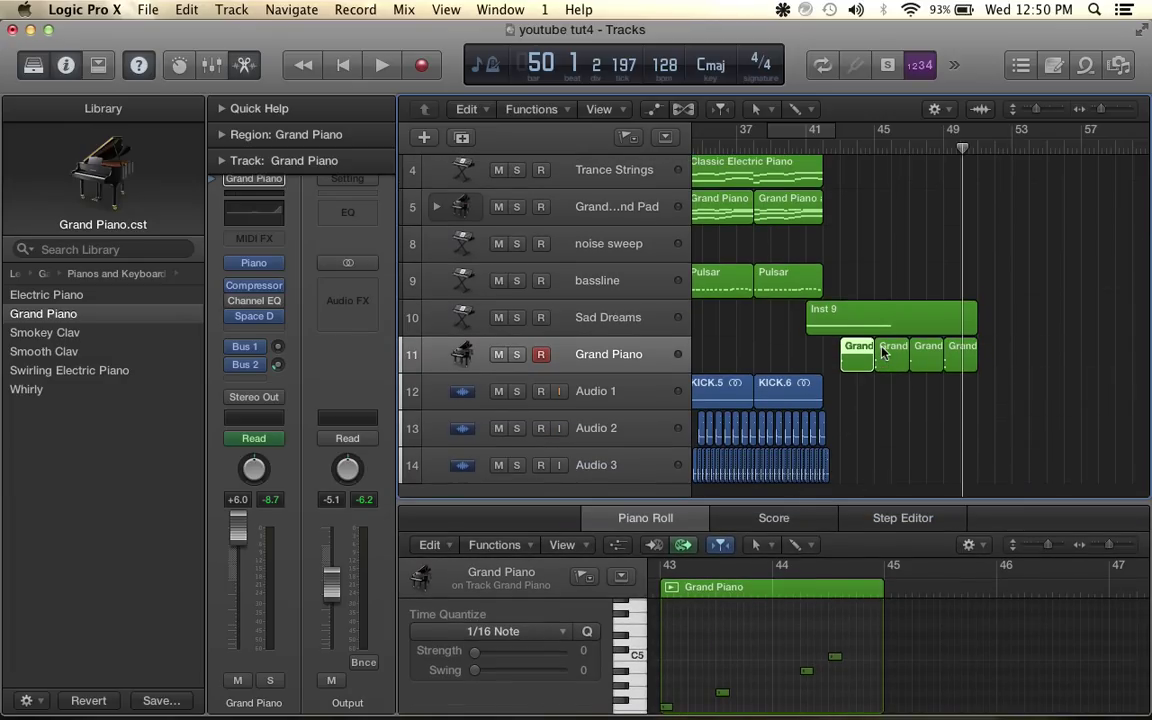
scroll(882, 352, up, 1)
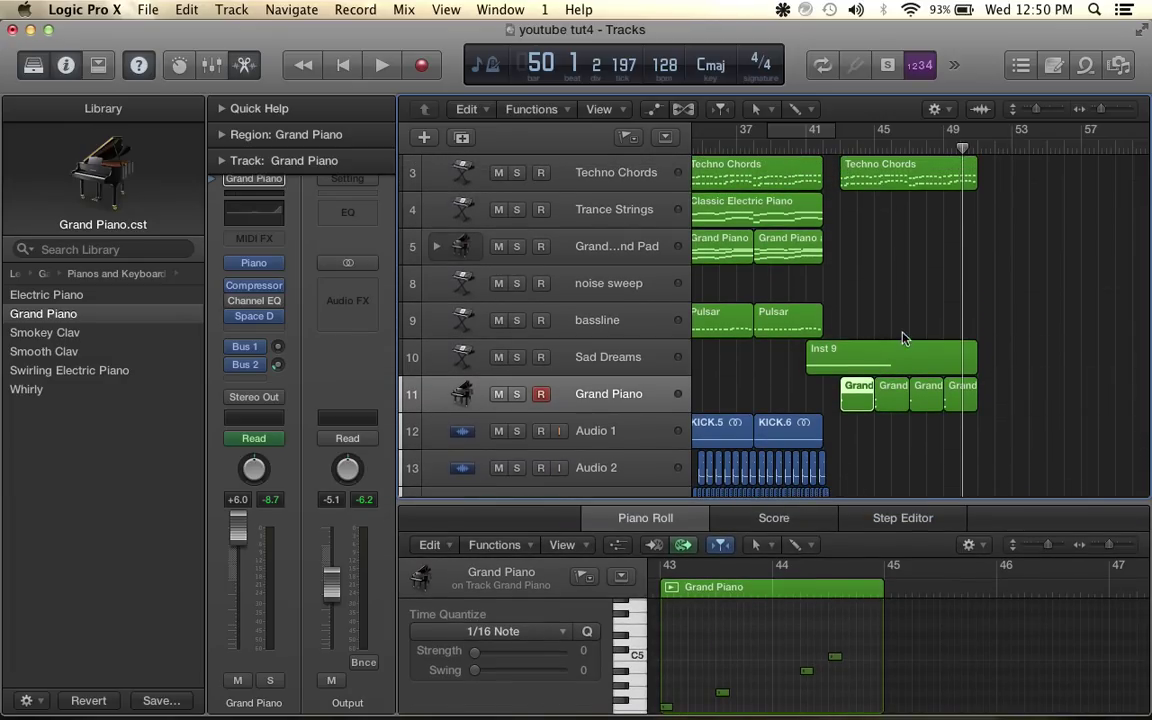
Stretch the end of the Sad Dreams C2 note to the region's end at bar 51 and shrink the Piano Roll again
click(905, 358)
drag(845, 502, 845, 258)
scroll(849, 430, left, 3)
scroll(852, 441, up, 10)
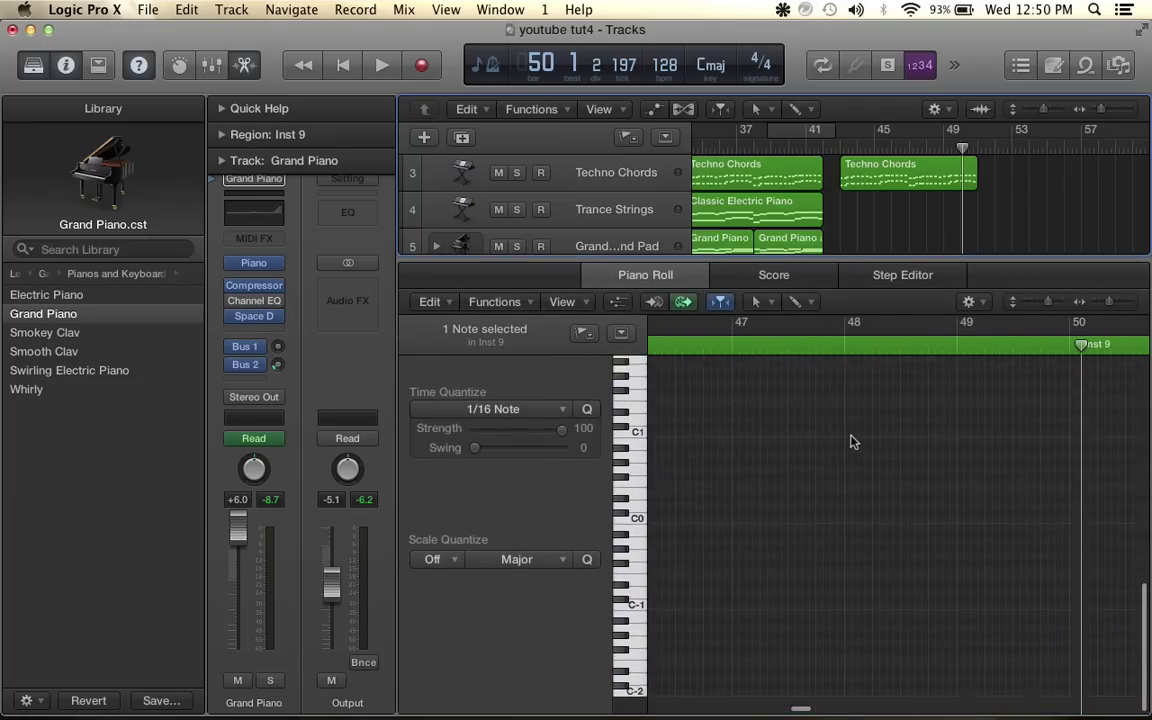
scroll(852, 441, left, 3)
scroll(852, 441, left, 5)
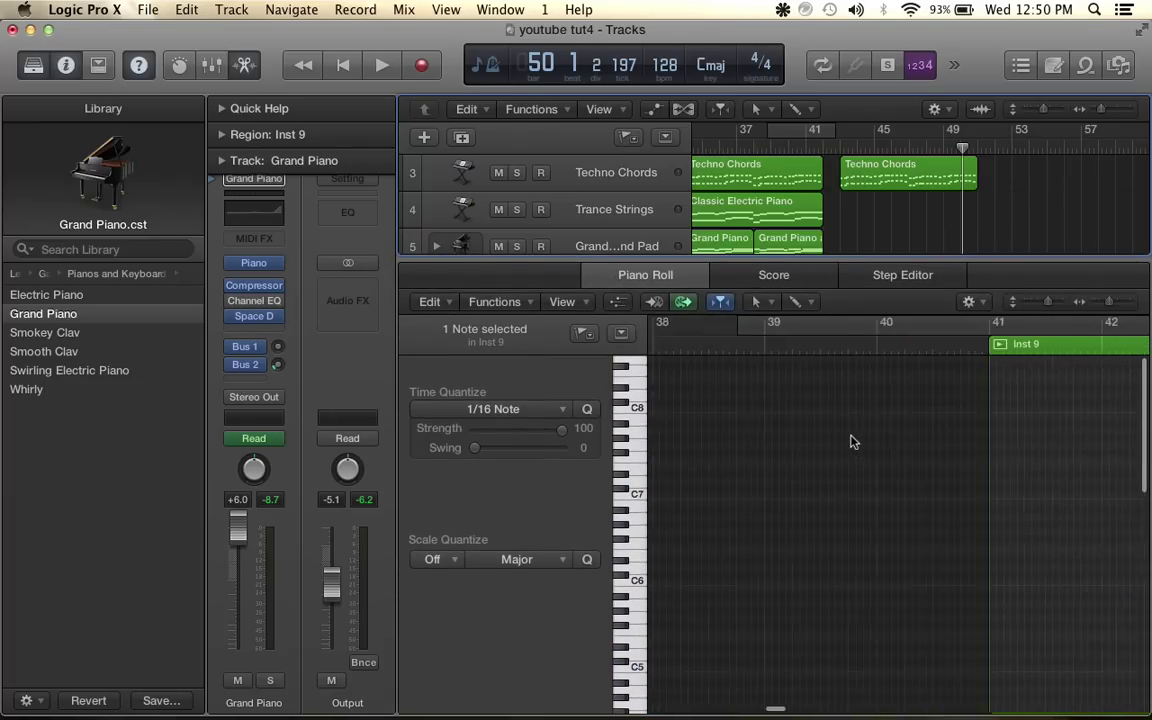
scroll(757, 455, down, 3)
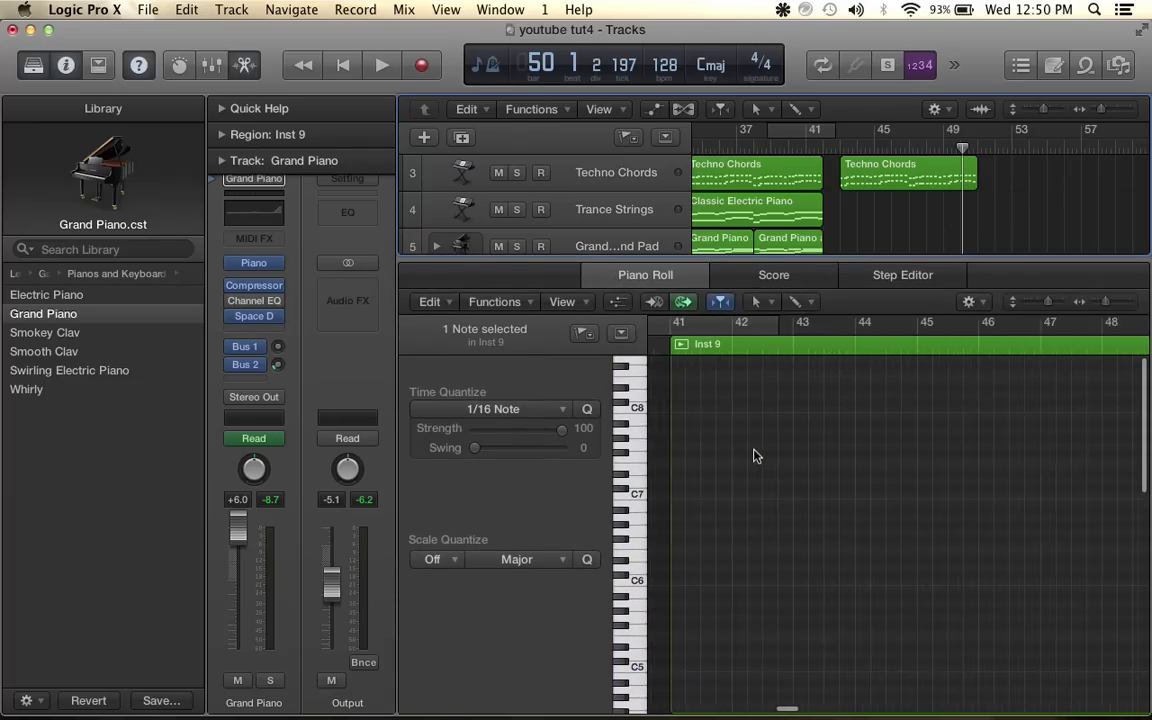
scroll(757, 455, left, 1)
scroll(757, 455, down, 10)
scroll(757, 455, right, 4)
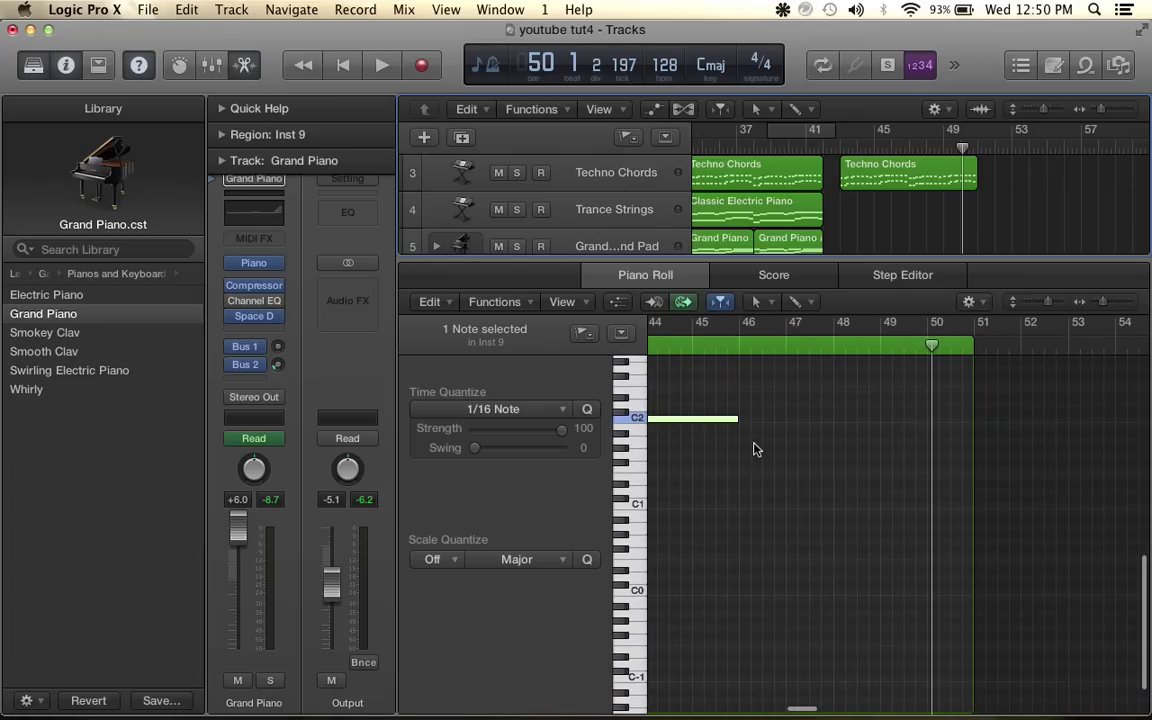
drag(738, 425, 963, 427)
drag(818, 257, 818, 522)
Show the track automation, examine the Techno Chords ES2 curve around bar 43, and hide it again
scroll(1057, 200, right, 3)
scroll(1057, 200, up, 2)
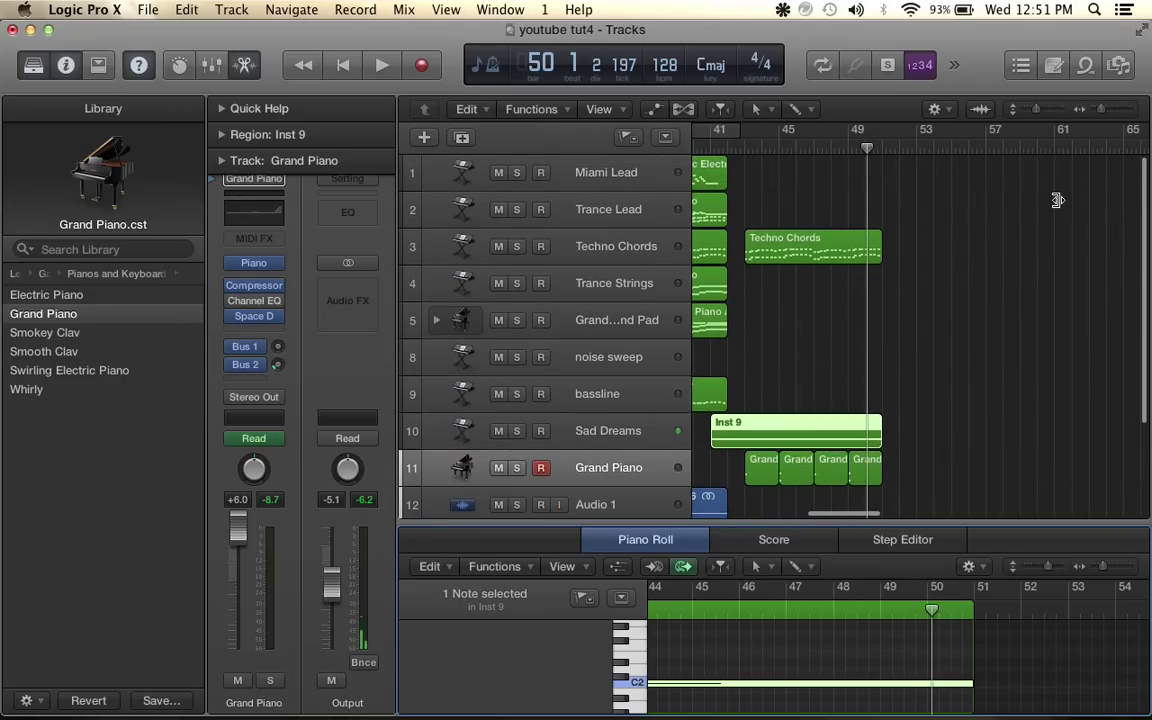
scroll(983, 285, left, 2)
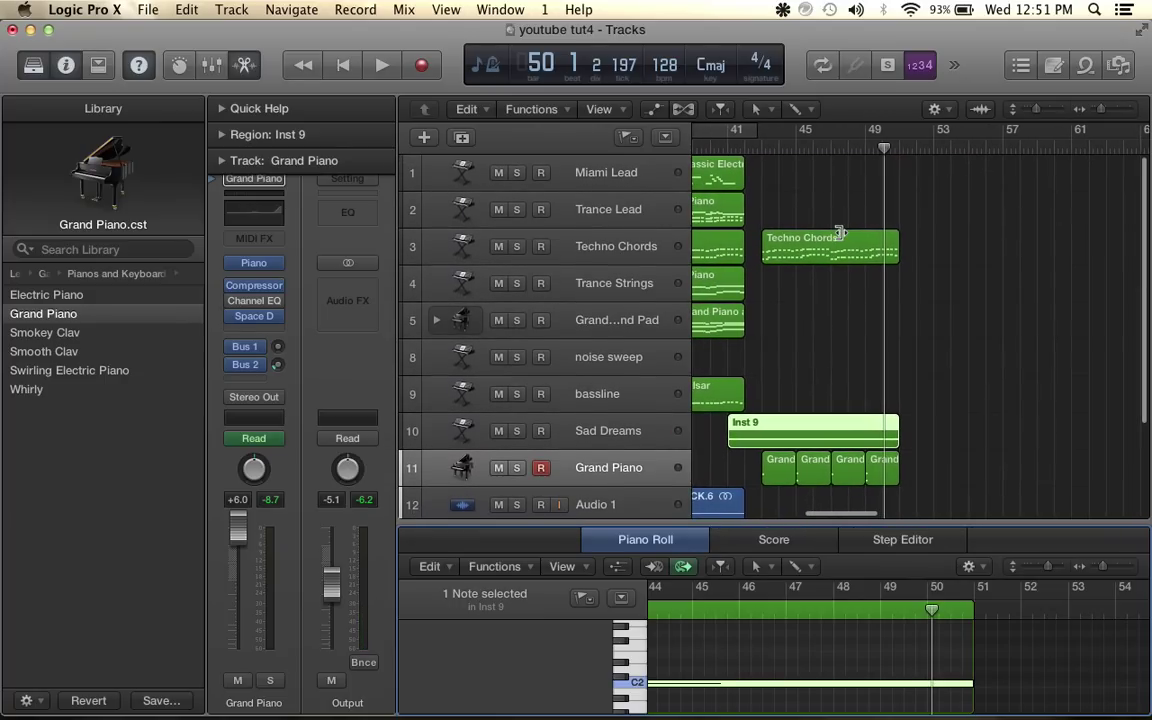
click(656, 110)
scroll(917, 221, up, 5)
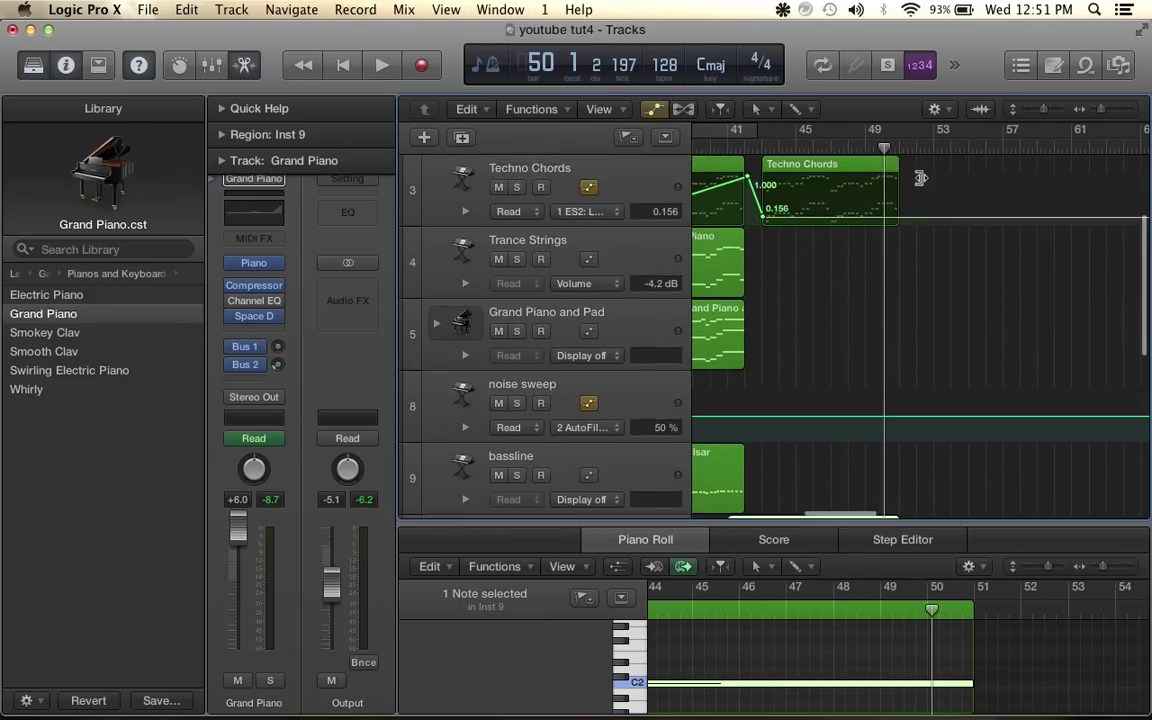
click(656, 110)
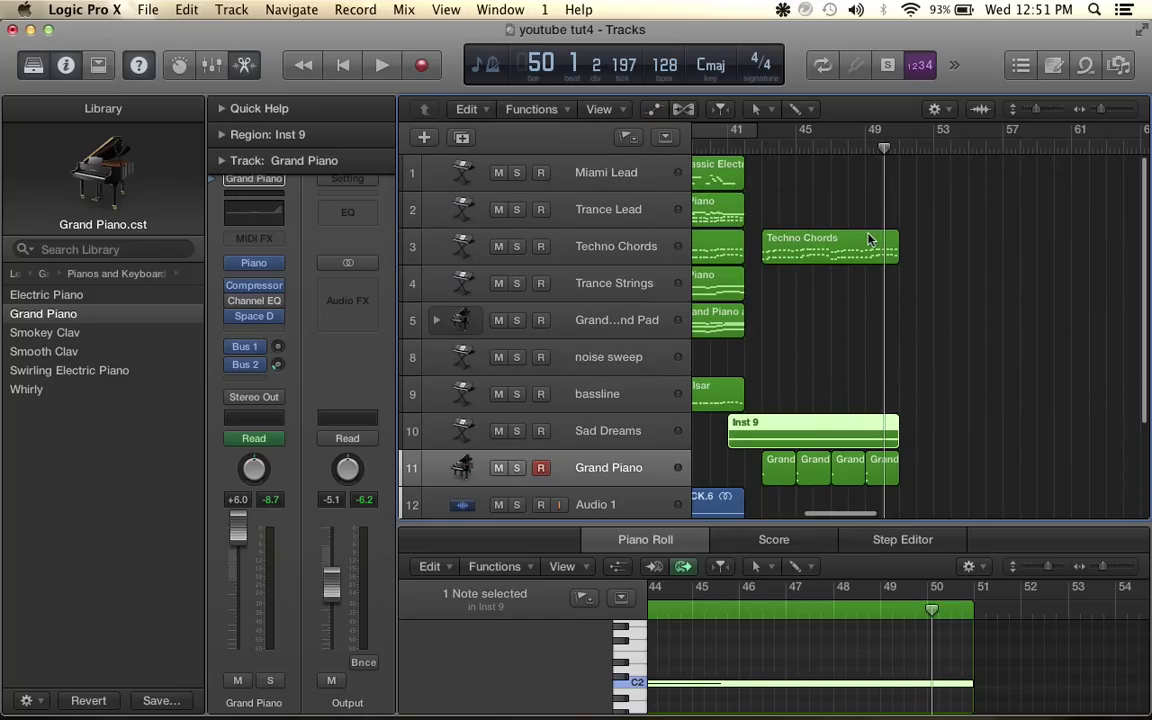
Repeat the noise sweep region once and move the copy to bars 38 through 41 together with its automation data
key(super+Left)
scroll(870, 238, down, 1)
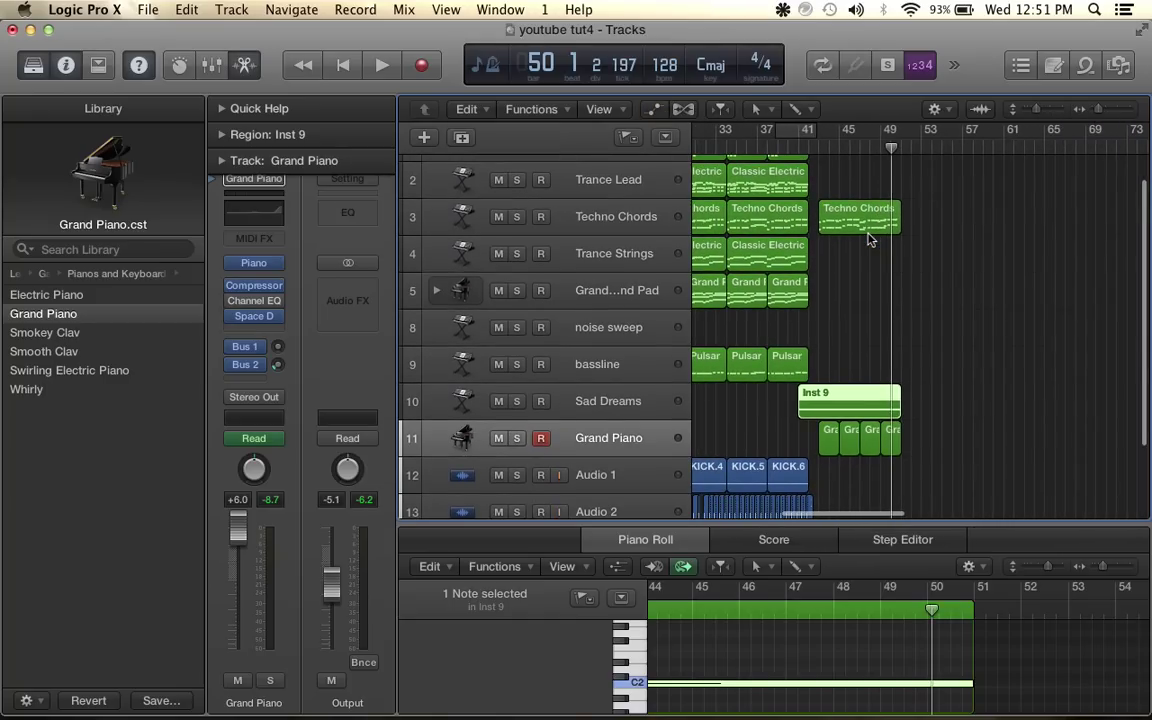
scroll(808, 331, left, 6)
click(748, 329)
key(super+r)
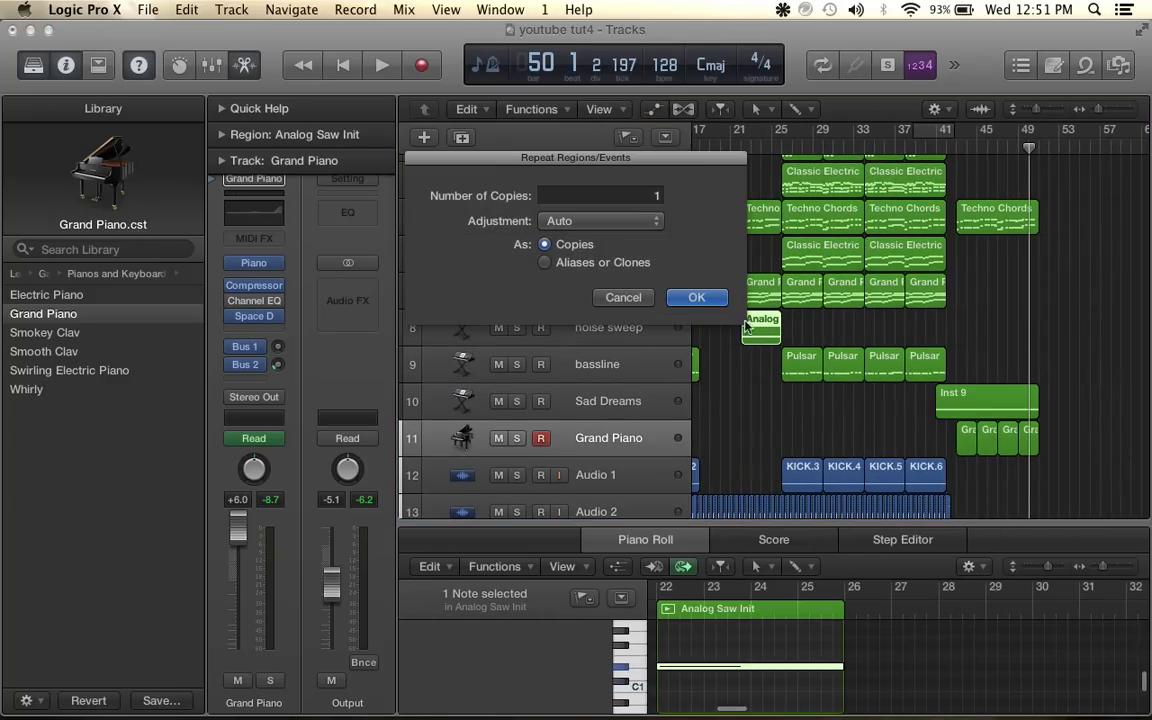
click(705, 300)
click(786, 331)
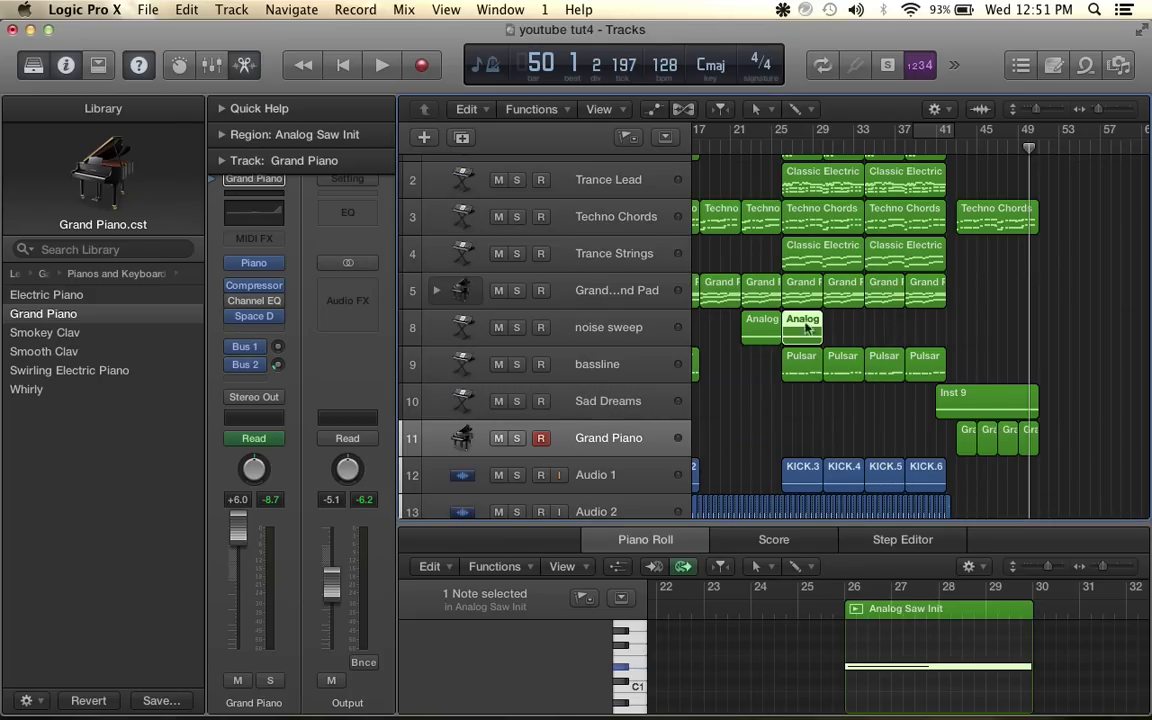
drag(807, 327, 931, 330)
click(709, 291)
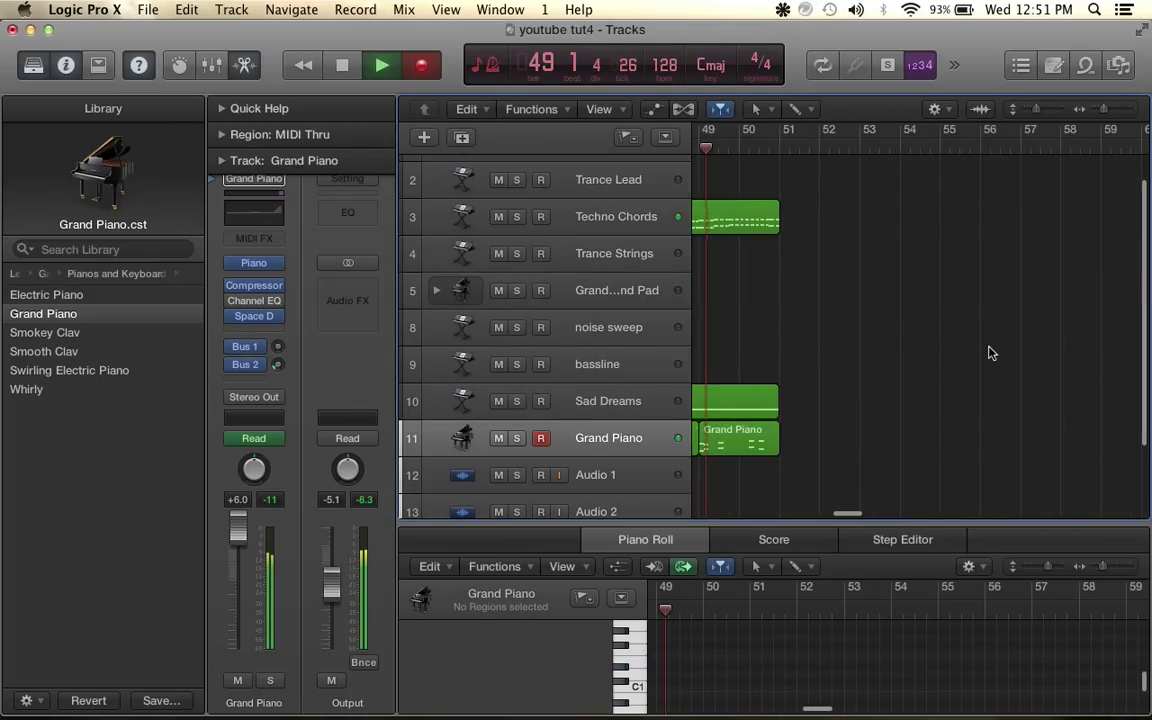
Stop the recording running at bar 49 and return to the noise sweep region before bar 42
scroll(990, 352, up, 5)
key(space)
scroll(728, 302, left, 10)
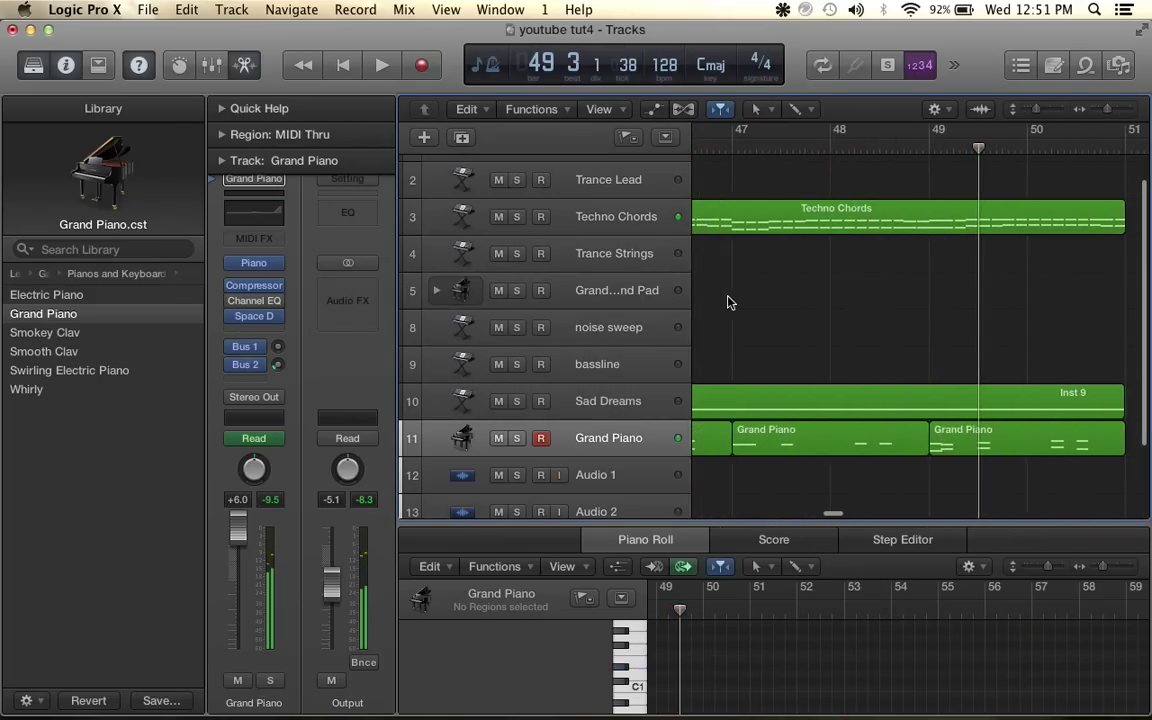
scroll(728, 302, down, 5)
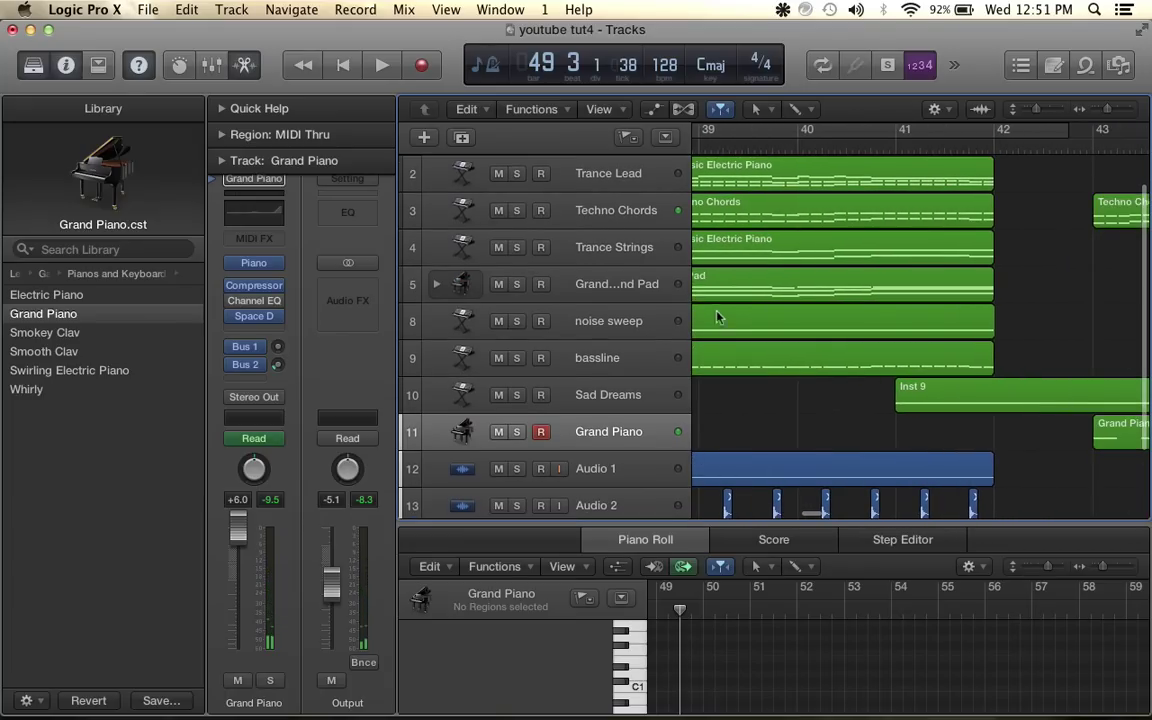
Repeat the noise sweep region at bars 38 through 41 once and move the copy to bar 47 together with its automation data
click(777, 318)
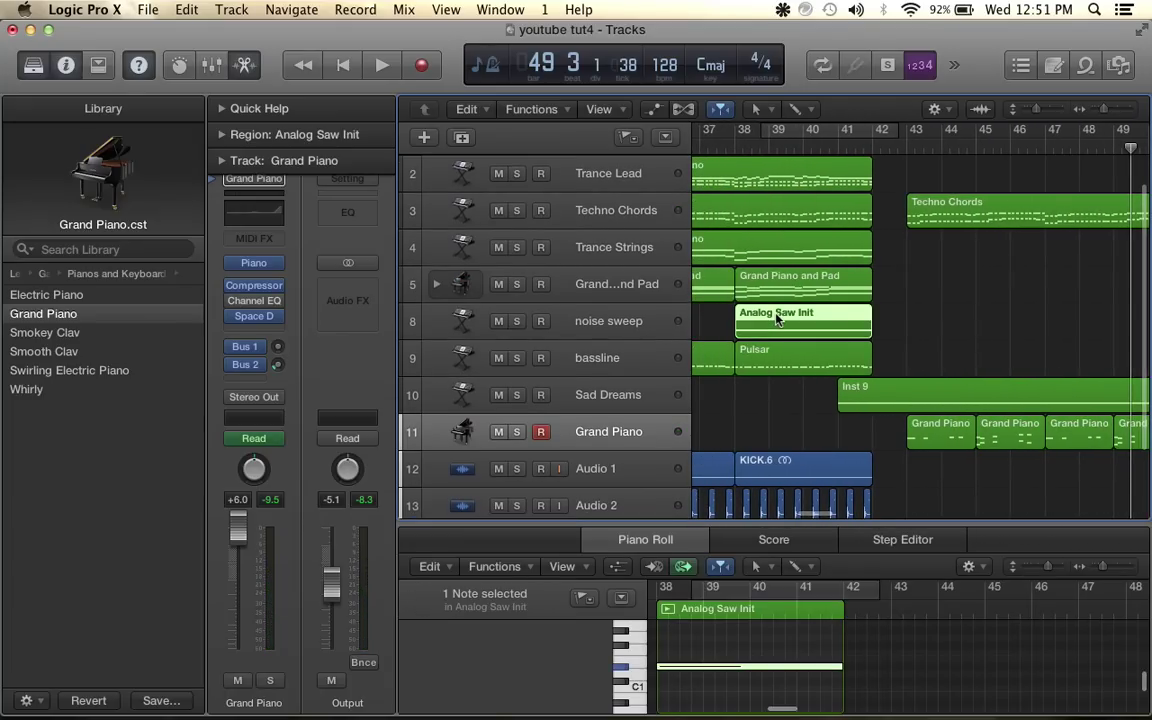
scroll(777, 318, up, 8)
scroll(777, 318, down, 10)
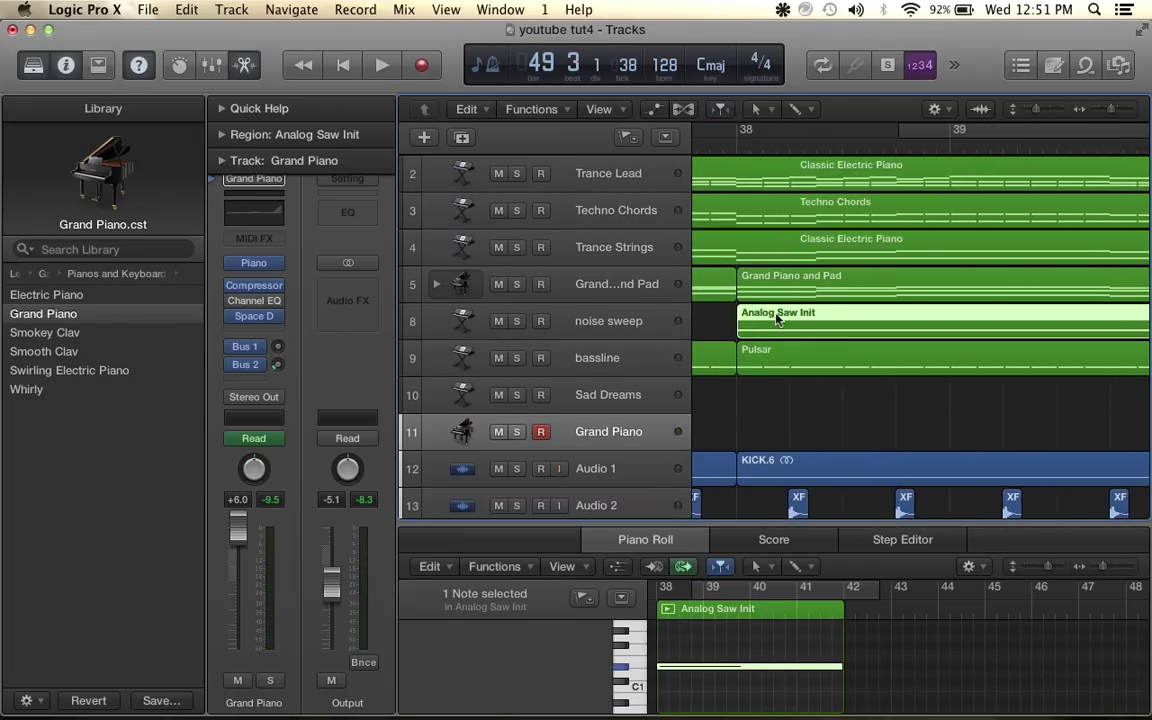
scroll(777, 318, down, 2)
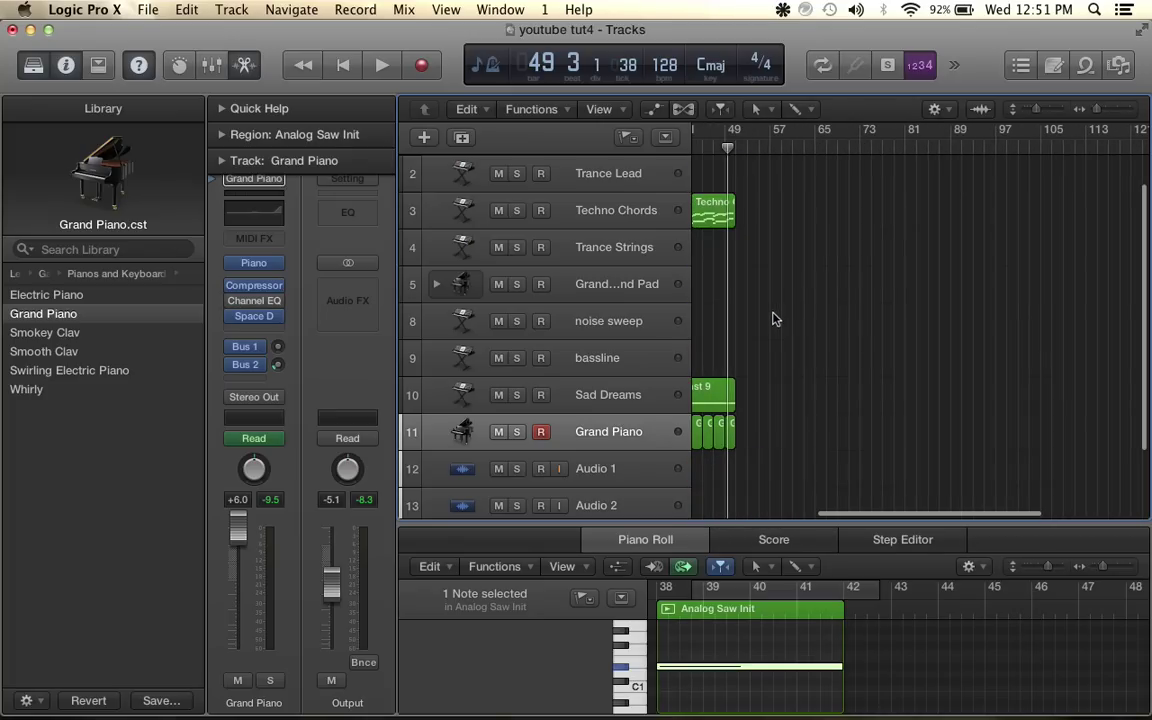
scroll(771, 319, up, 6)
scroll(911, 302, up, 4)
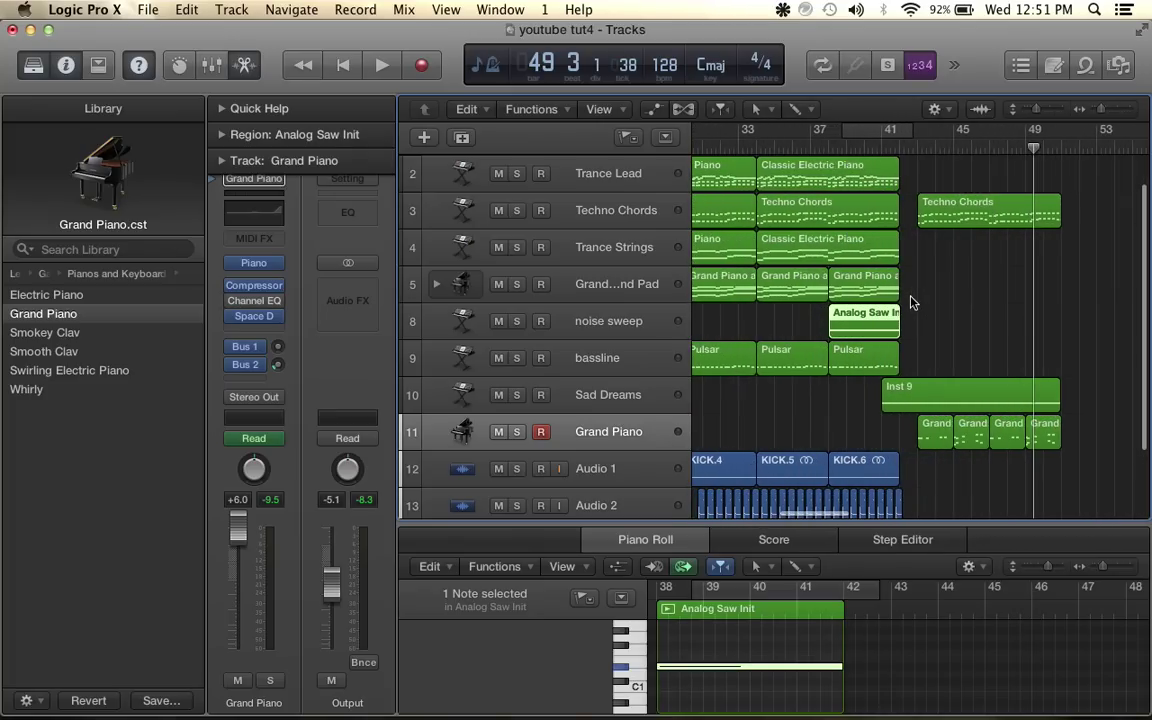
key(super+r)
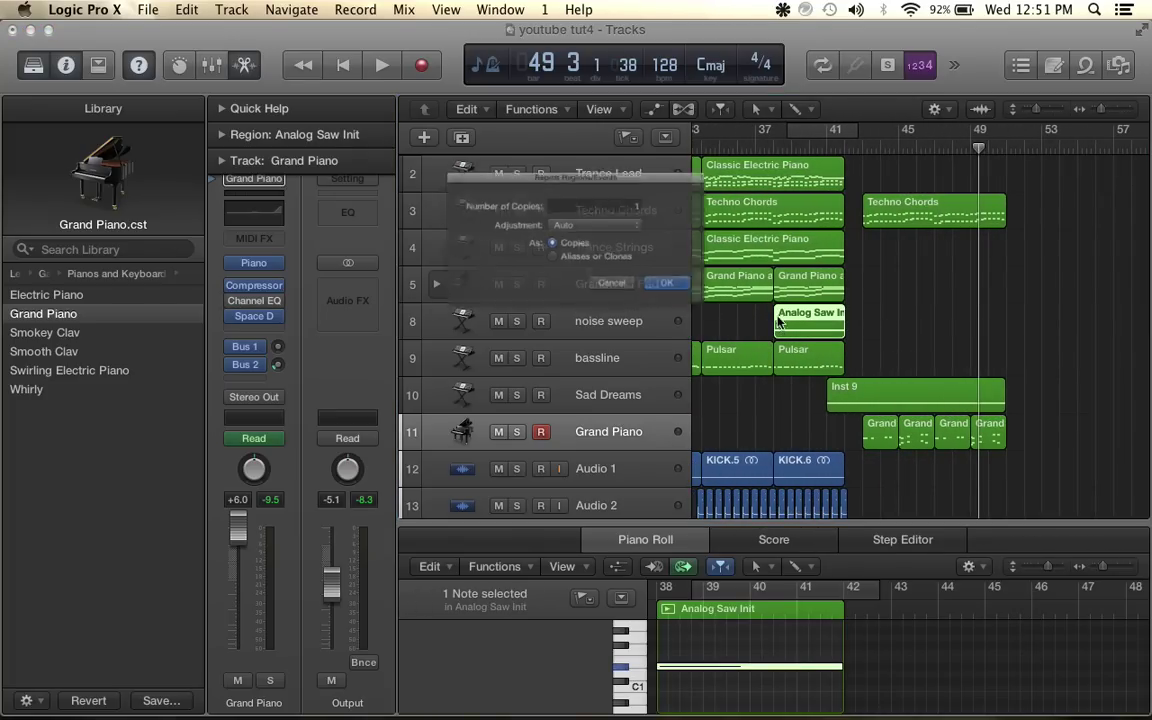
key(Return)
click(789, 331)
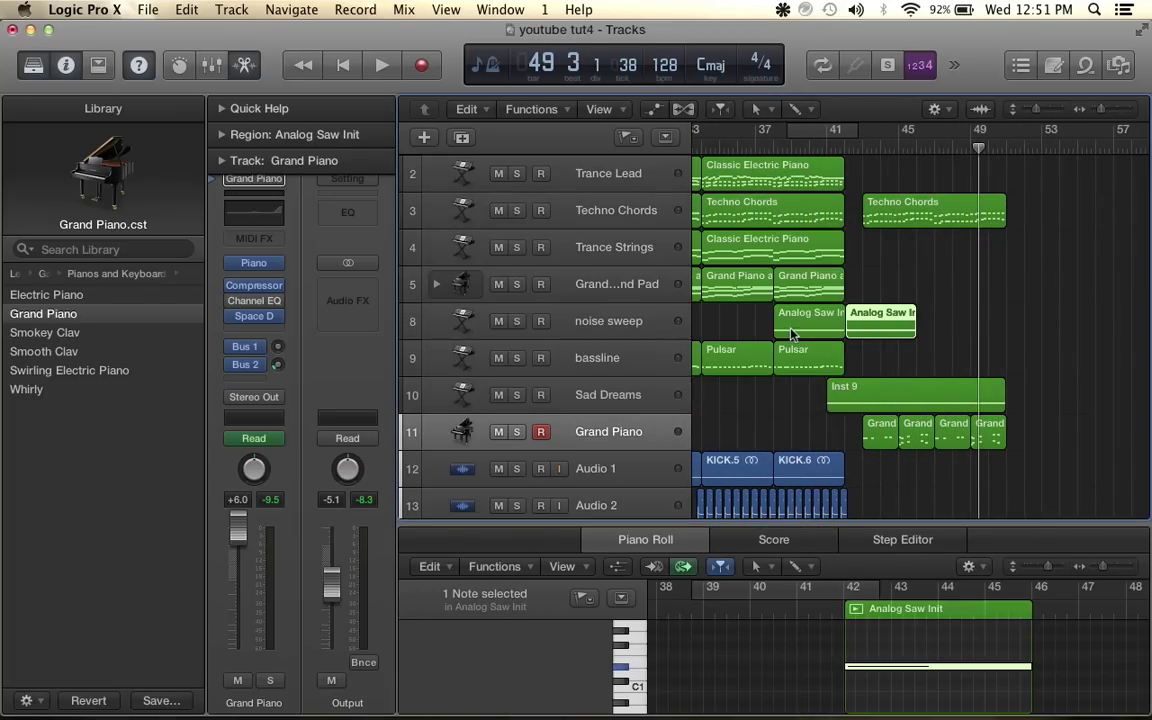
drag(878, 325, 968, 323)
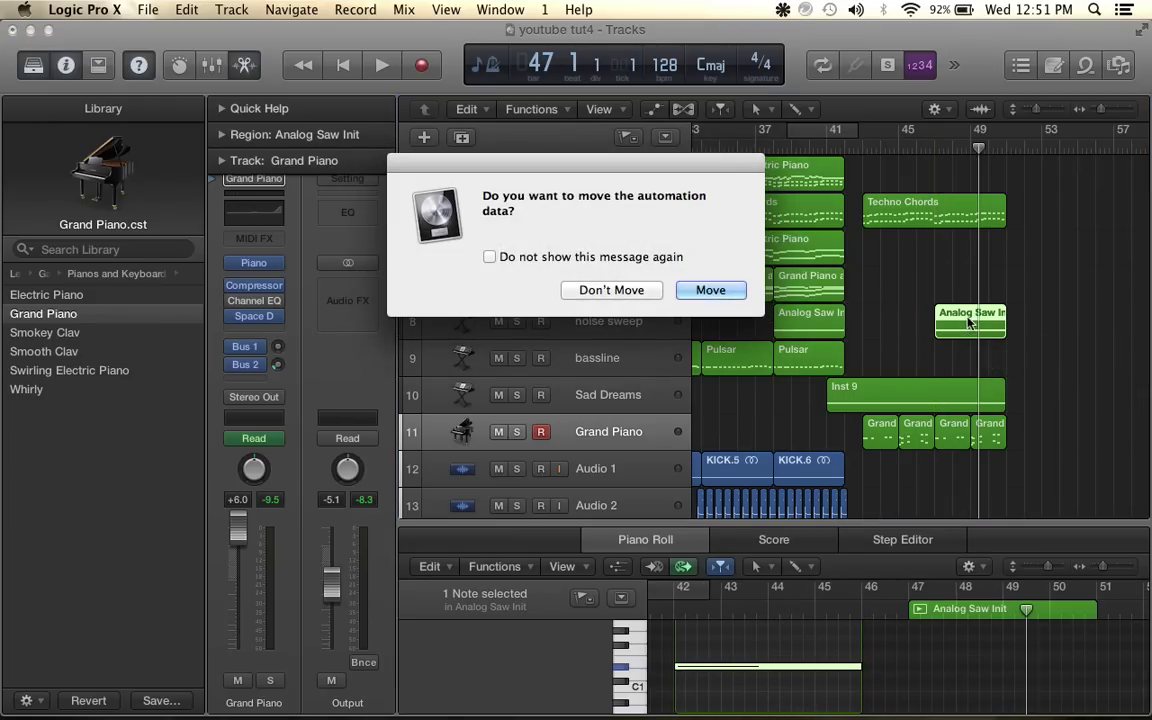
click(715, 292)
Show the track automation and move the noise sweep's 50% filter point at bar 47 about half a bar earlier
scroll(1012, 293, right, 4)
key(super+Right)
key(super+Right)
key(super+Right)
key(super+Right)
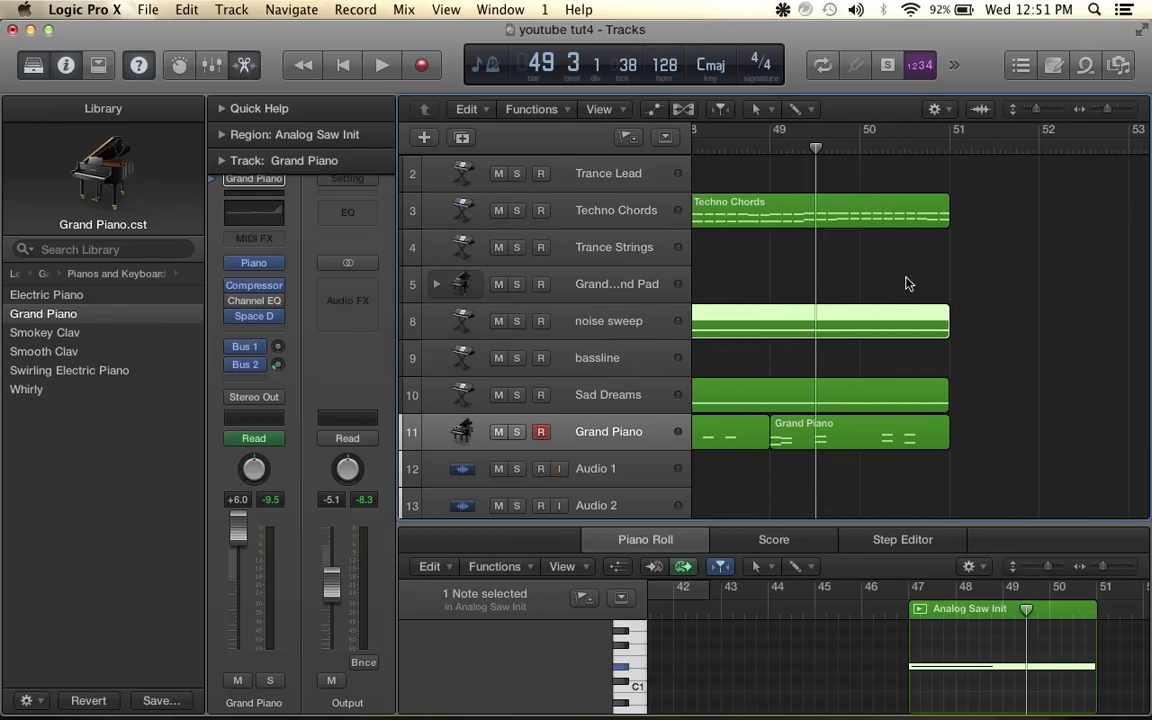
click(655, 110)
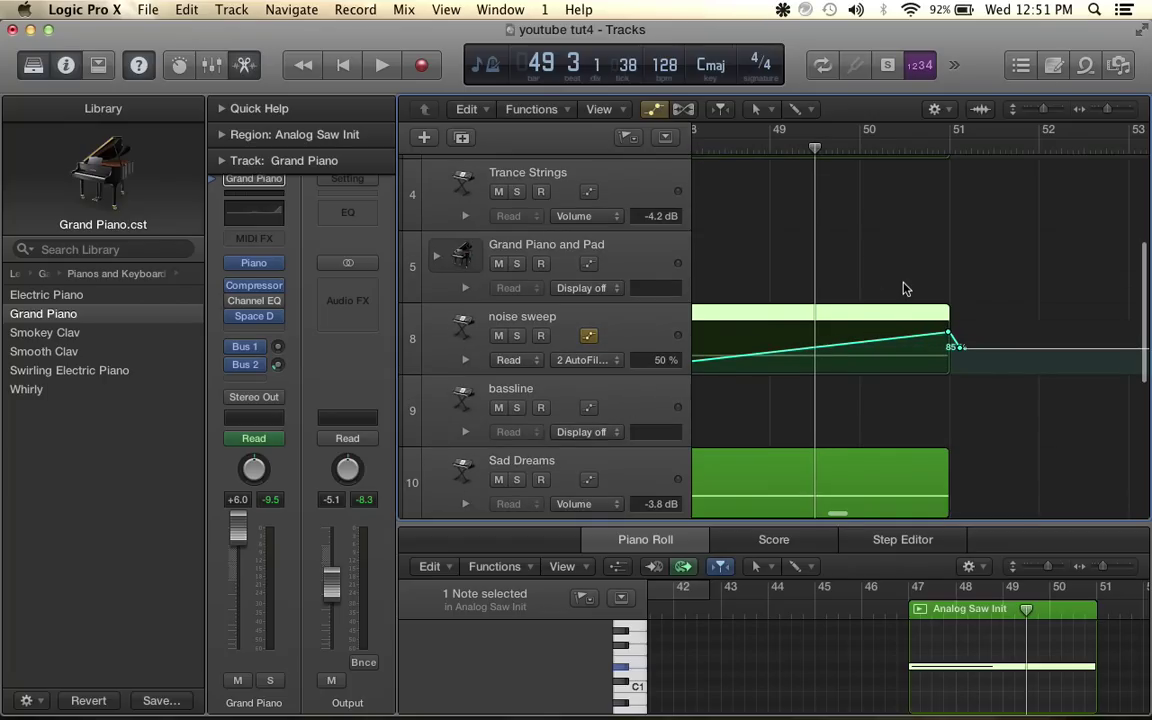
key(super+Left)
key(super+Left)
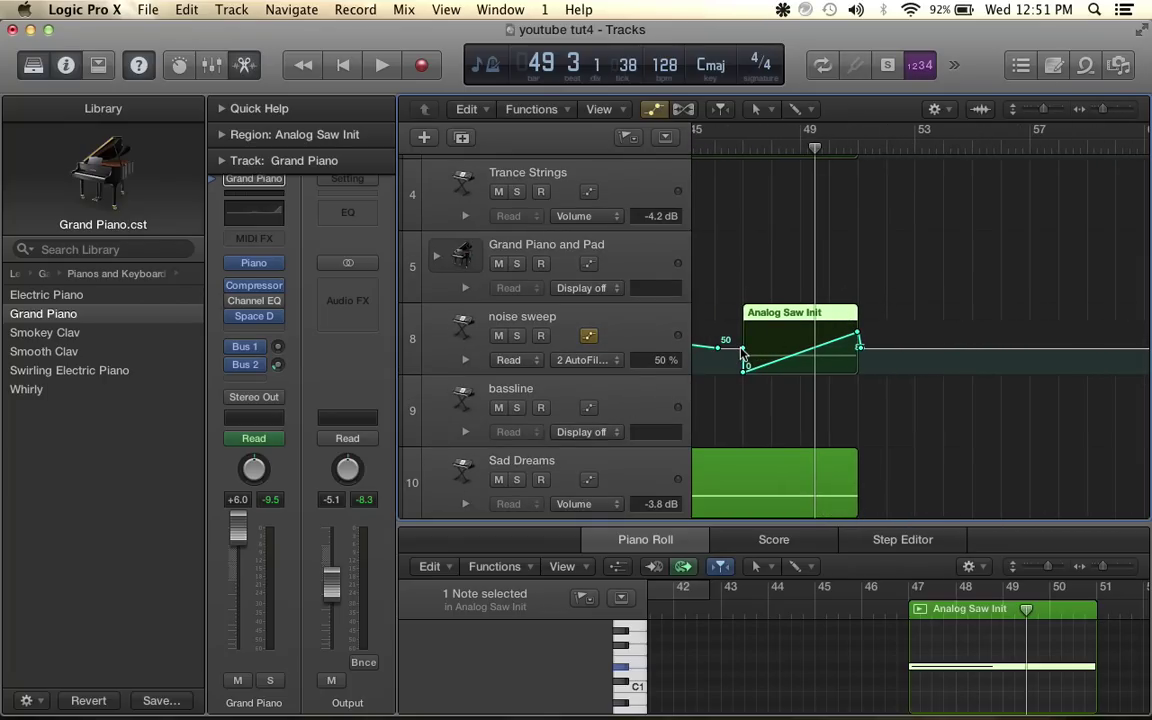
drag(742, 349, 727, 349)
Extend the noise sweep region starting at bar 47 to bar 55 and lengthen its note to the region's new end
click(826, 314)
click(858, 319)
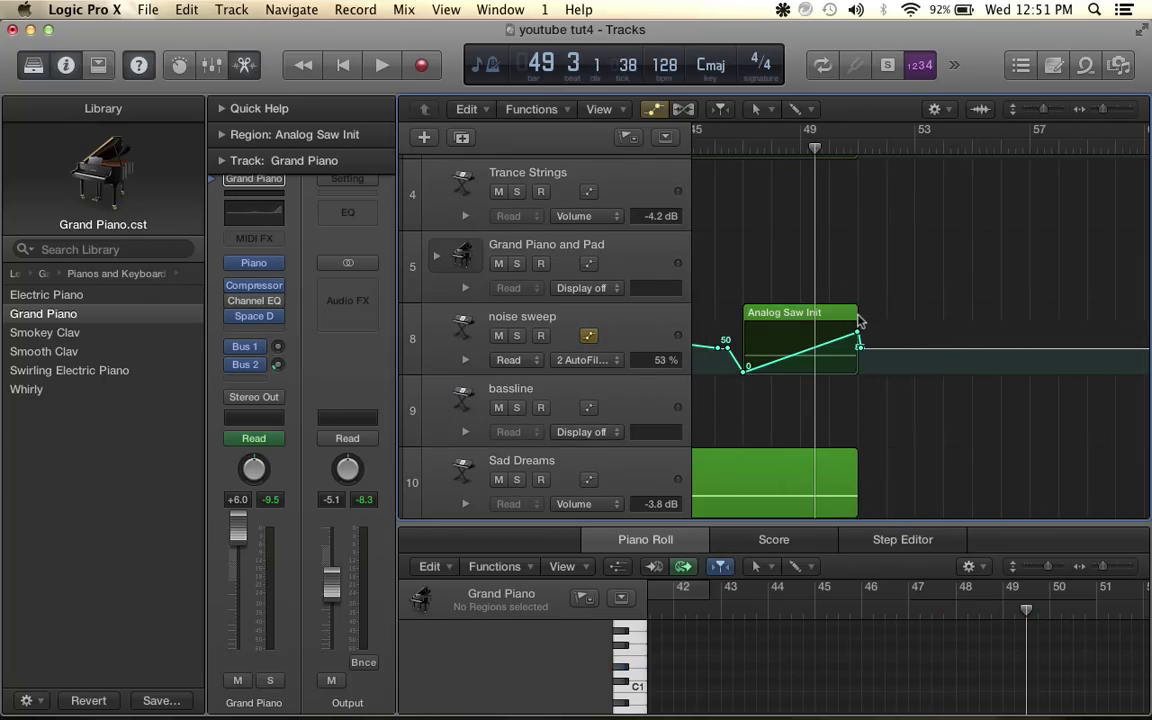
drag(855, 319, 974, 317)
scroll(1035, 695, right, 5)
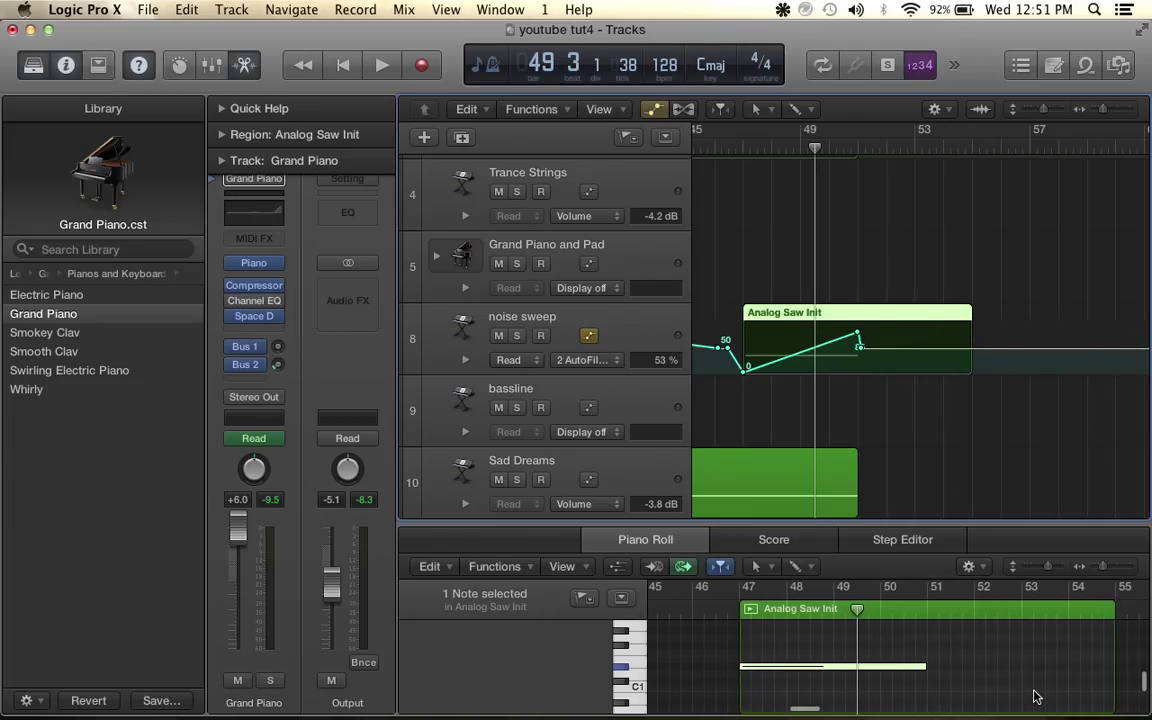
drag(924, 667, 1110, 667)
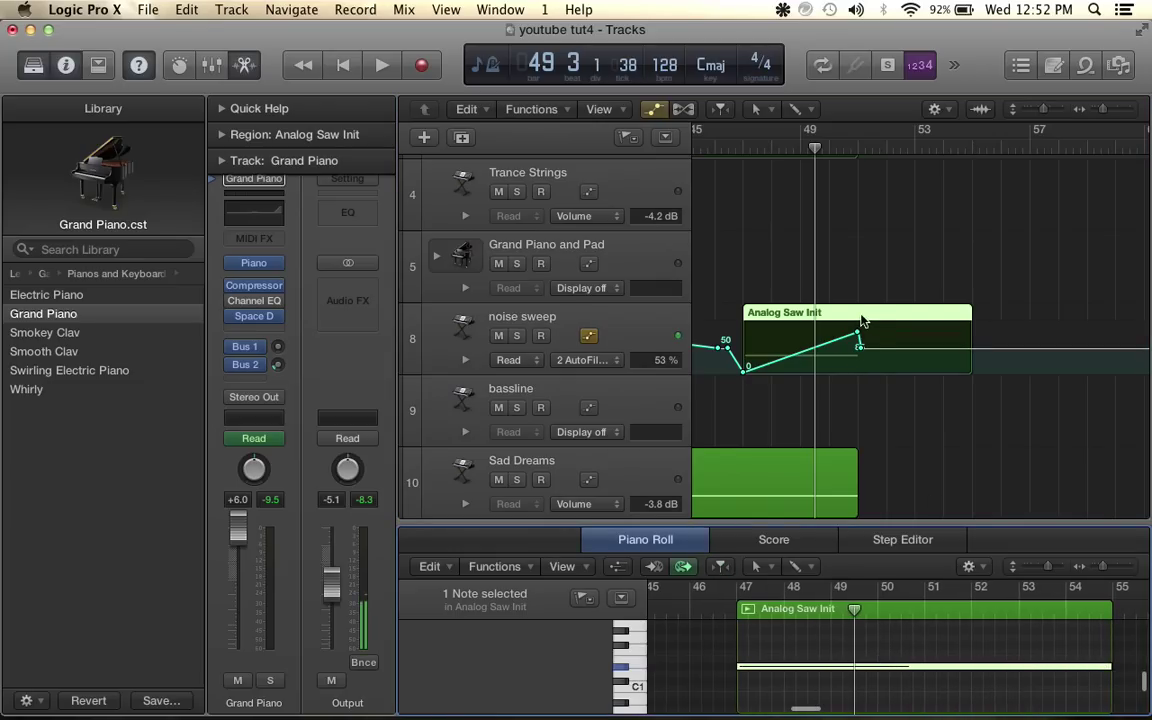
Move the filter point after the noise sweep's bar 51 peak to bar 55 at a value of 9 and hide the track automation
drag(857, 331, 976, 369)
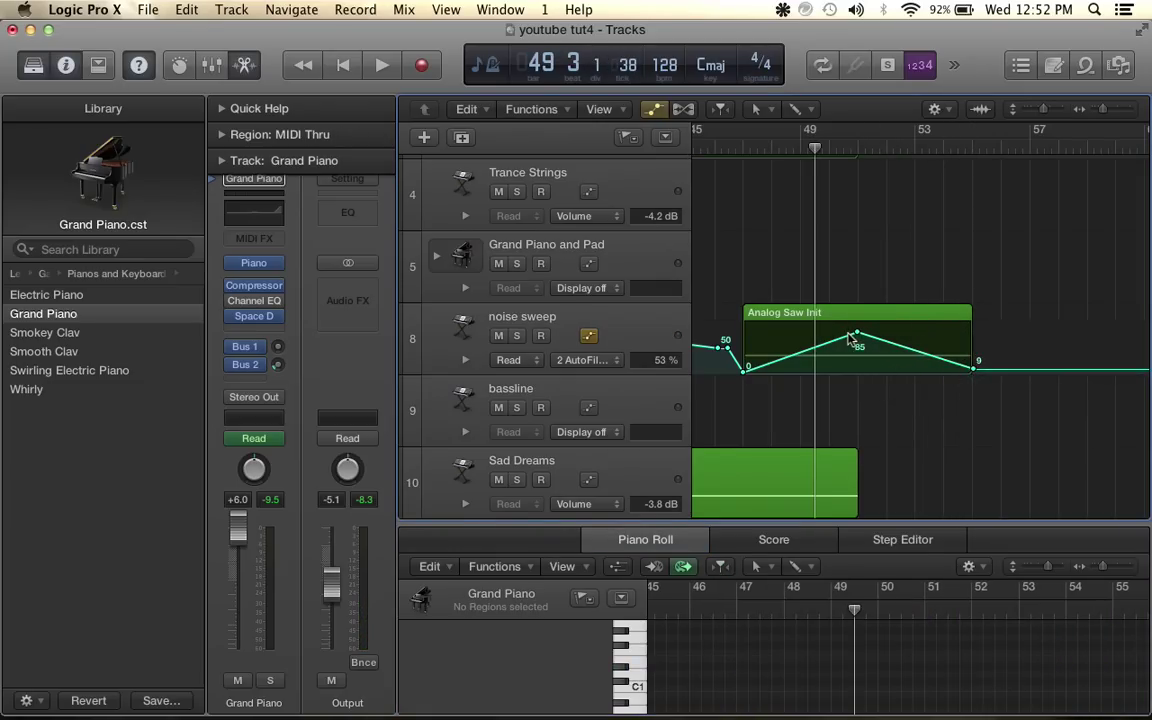
click(858, 339)
click(654, 110)
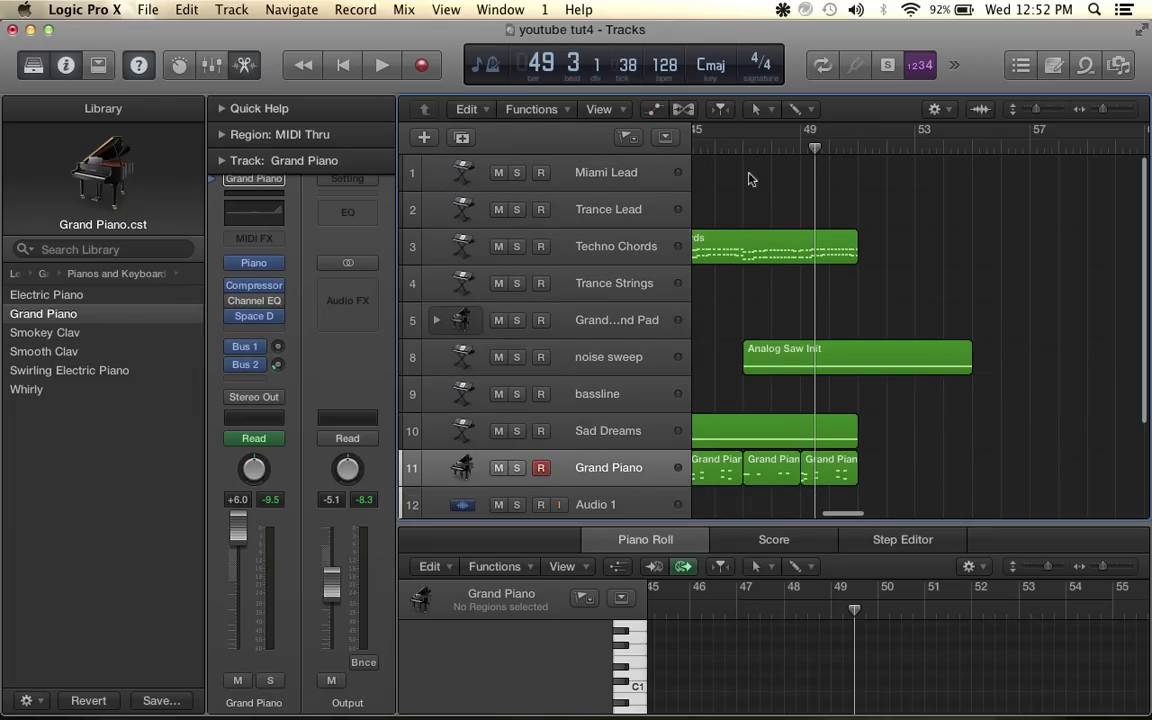
Repeat the Techno Chords region starting at bar 43 once so the copy follows at bar 51
scroll(770, 190, left, 1)
scroll(776, 195, down, 1)
key(super+Left)
key(super+Left)
key(super+Left)
key(super+Left)
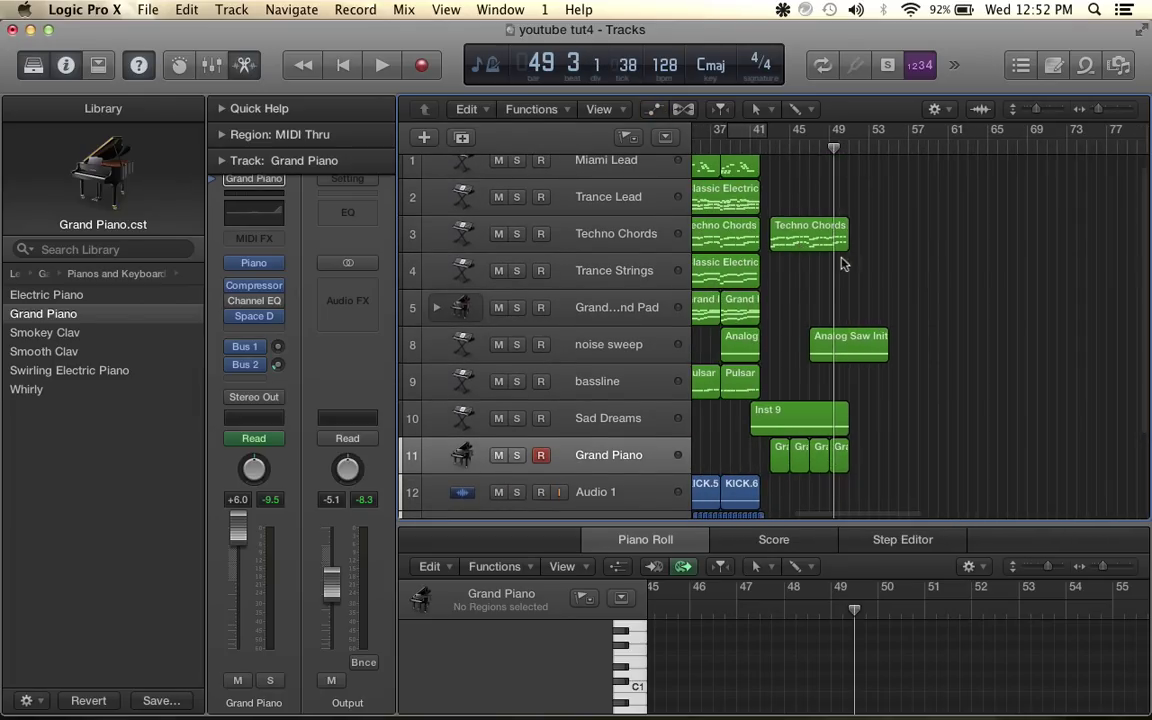
scroll(830, 420, left, 2)
scroll(830, 420, up, 1)
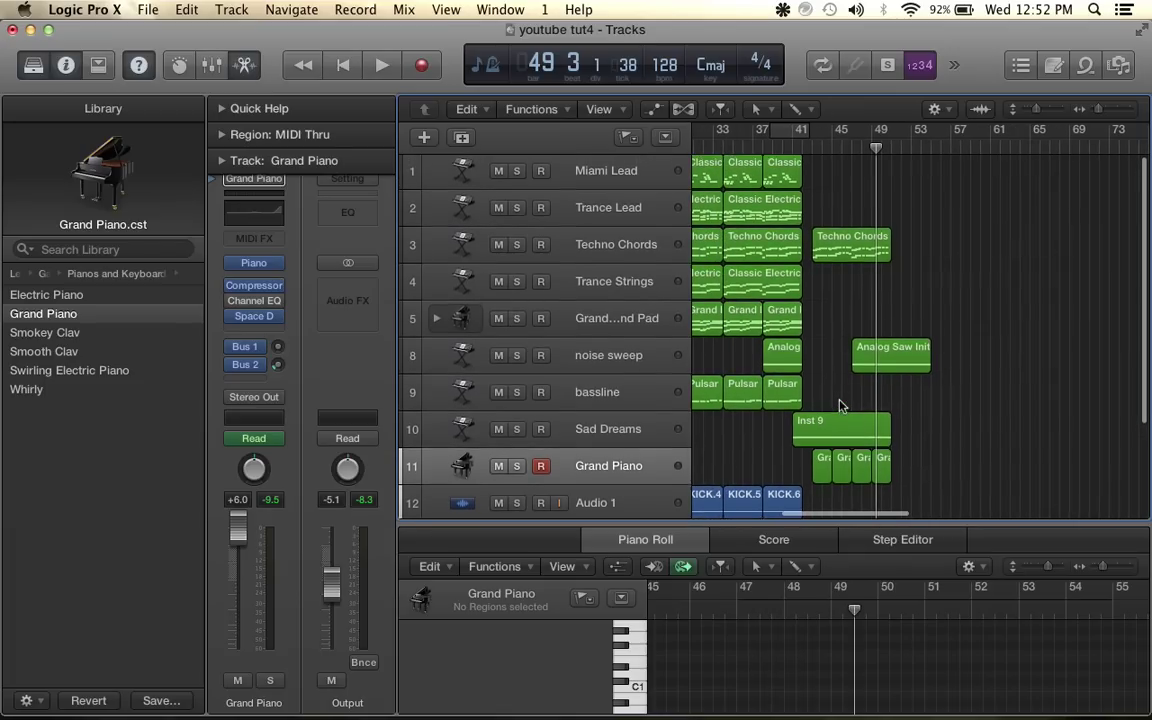
scroll(944, 298, left, 3)
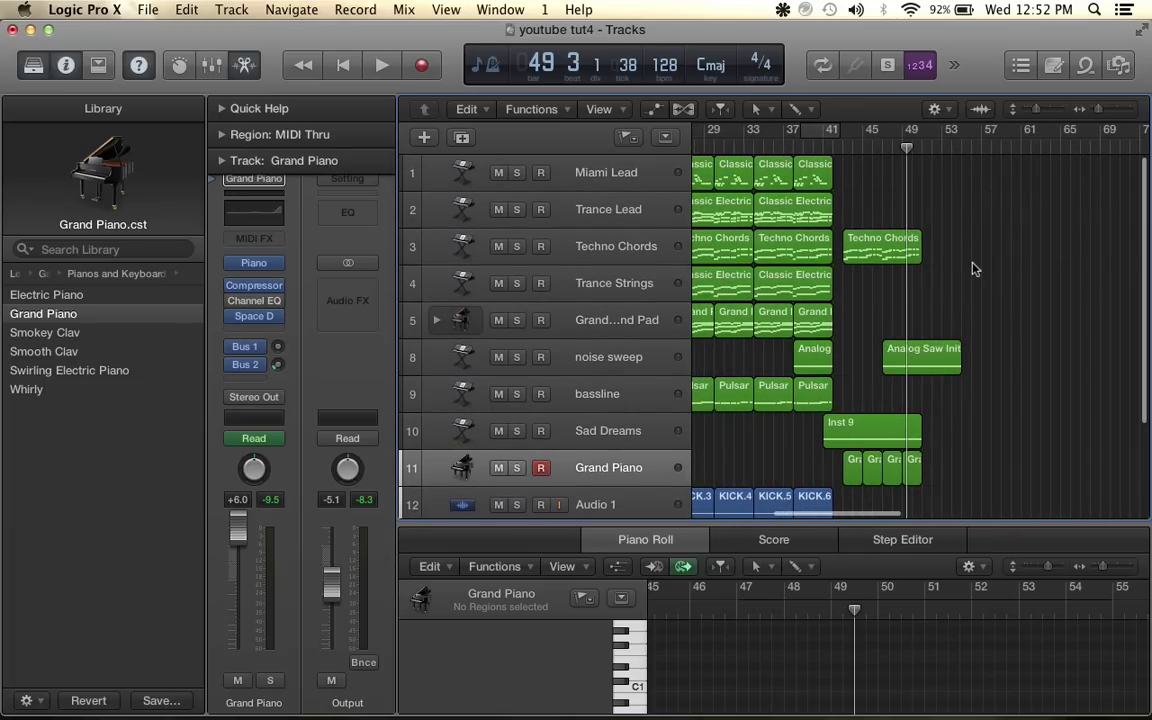
scroll(975, 268, left, 2)
click(902, 243)
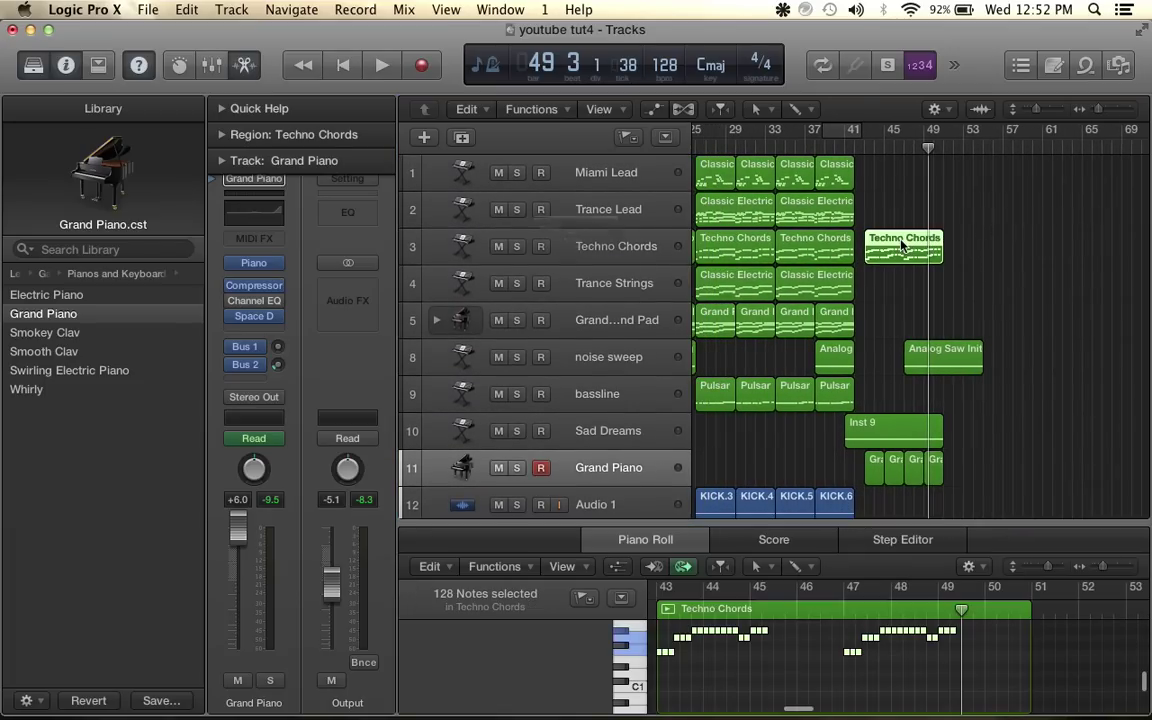
key(super+r)
key(Return)
key(Return)
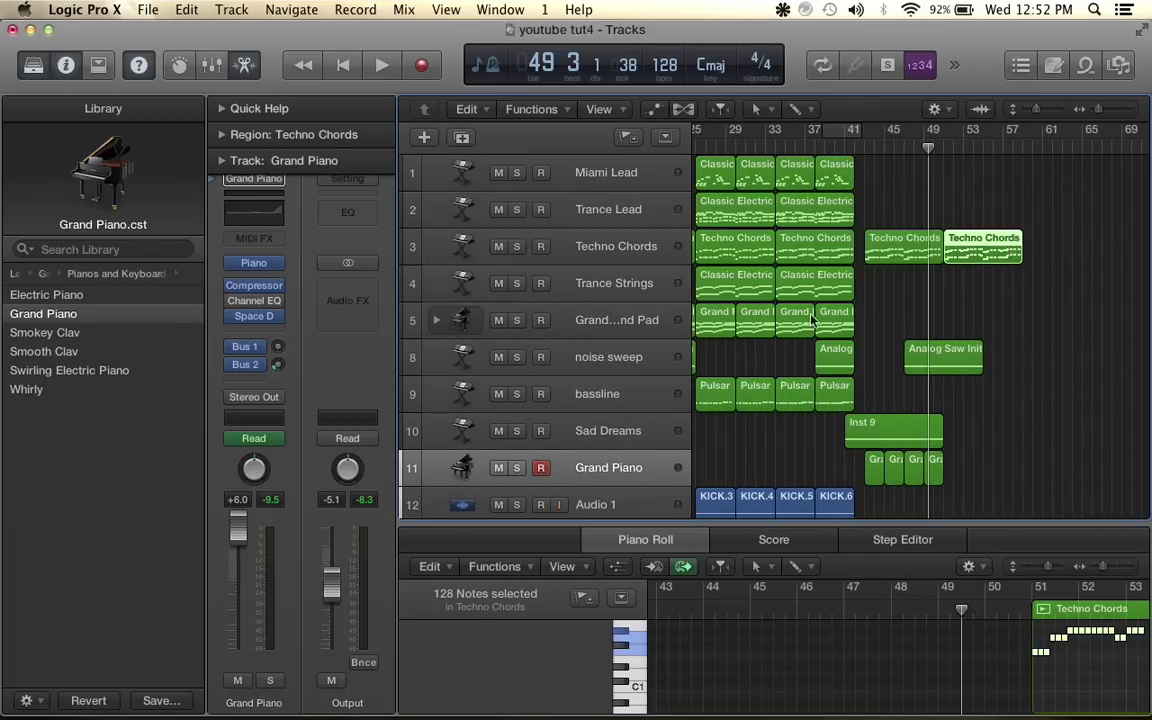
Repeat the last two Miami Lead regions before bar 42 once and move the copies to bar 51 without their automation data
scroll(990, 288, up, 10)
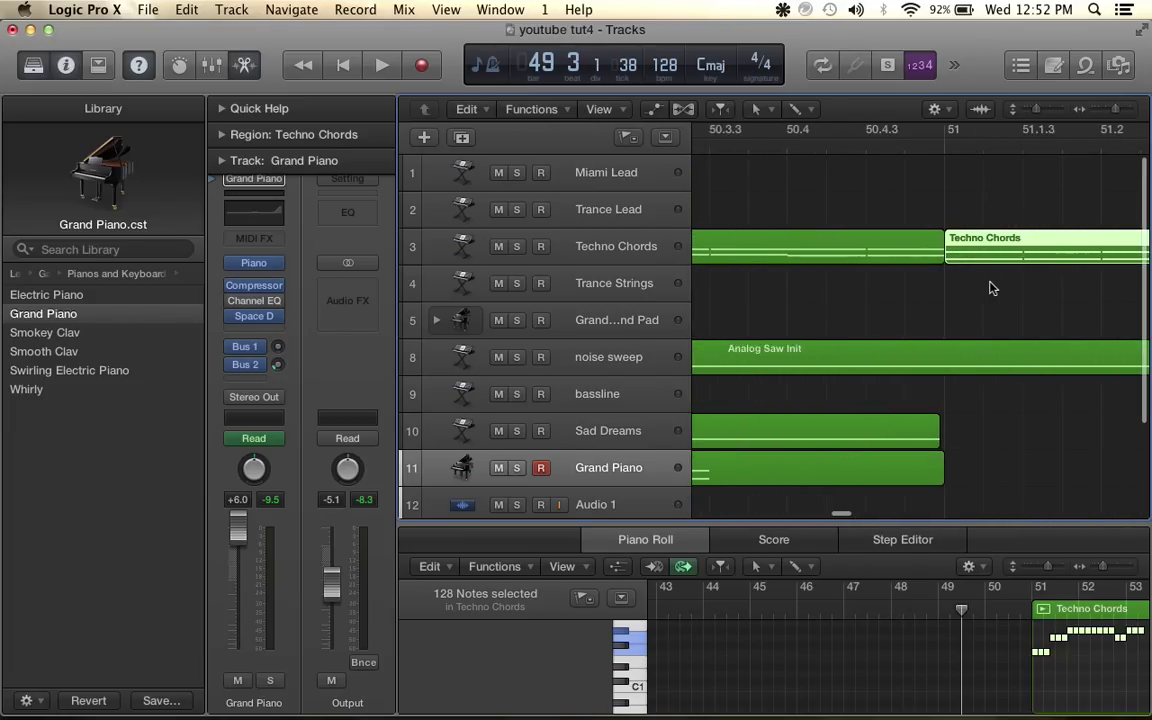
scroll(990, 288, down, 7)
scroll(990, 288, down, 3)
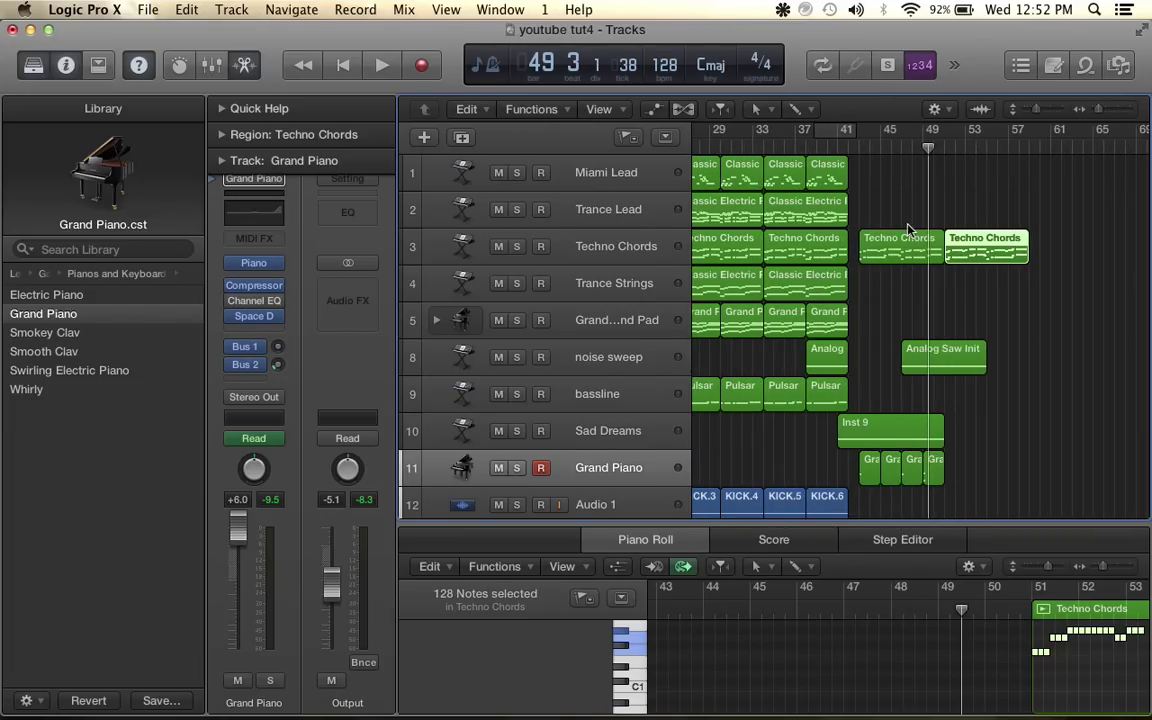
drag(886, 171, 765, 170)
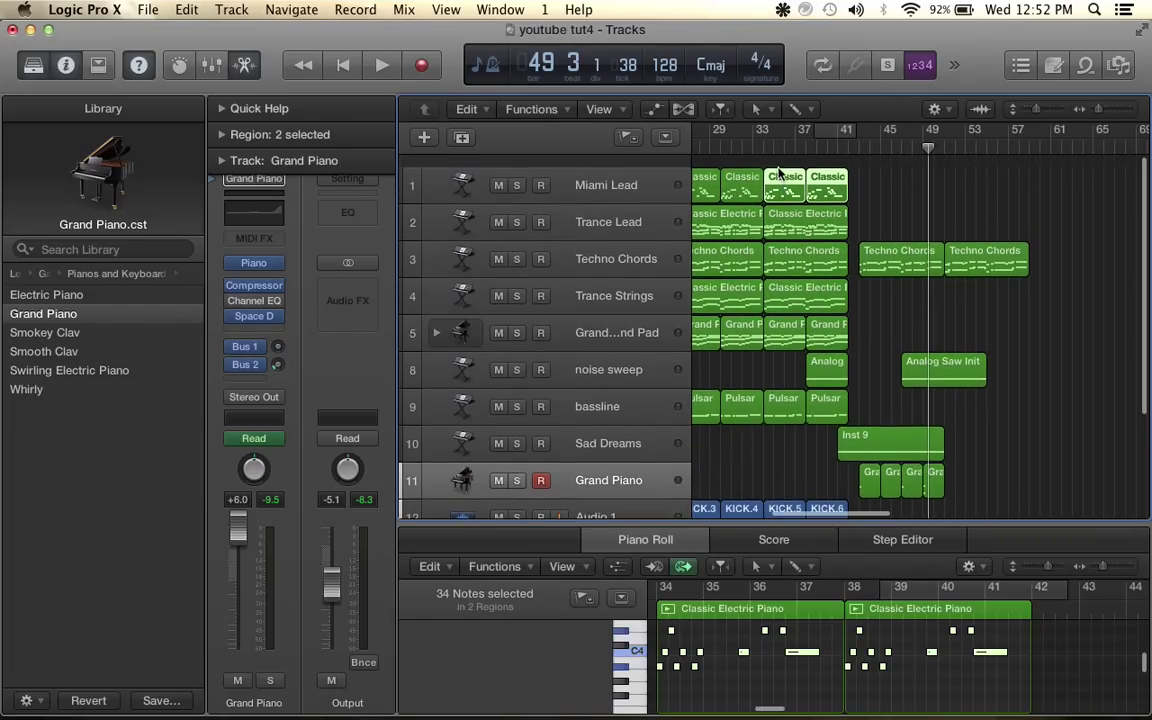
key(super+r)
click(693, 296)
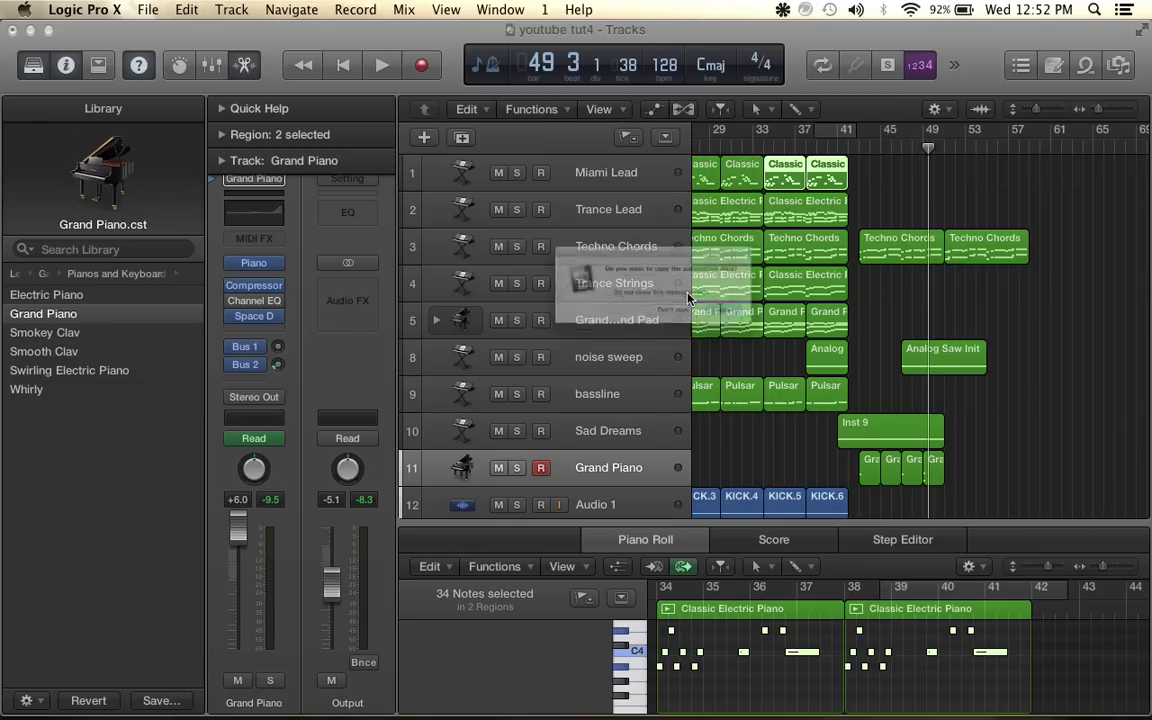
key(Return)
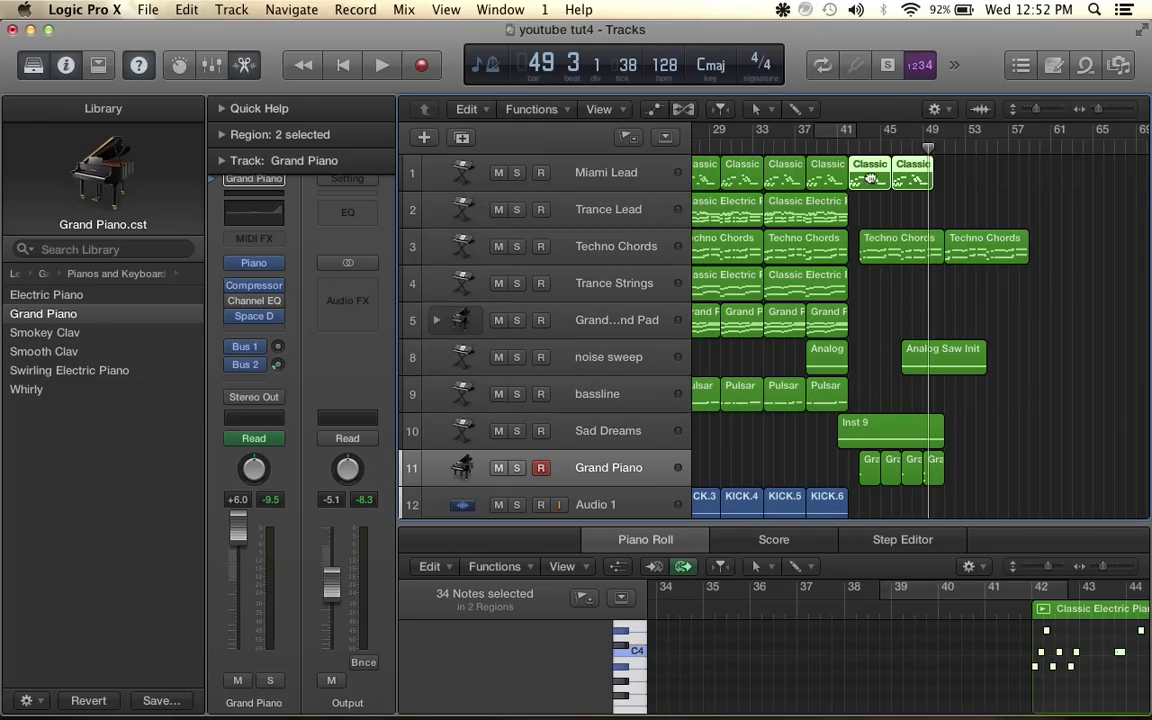
drag(870, 179, 966, 178)
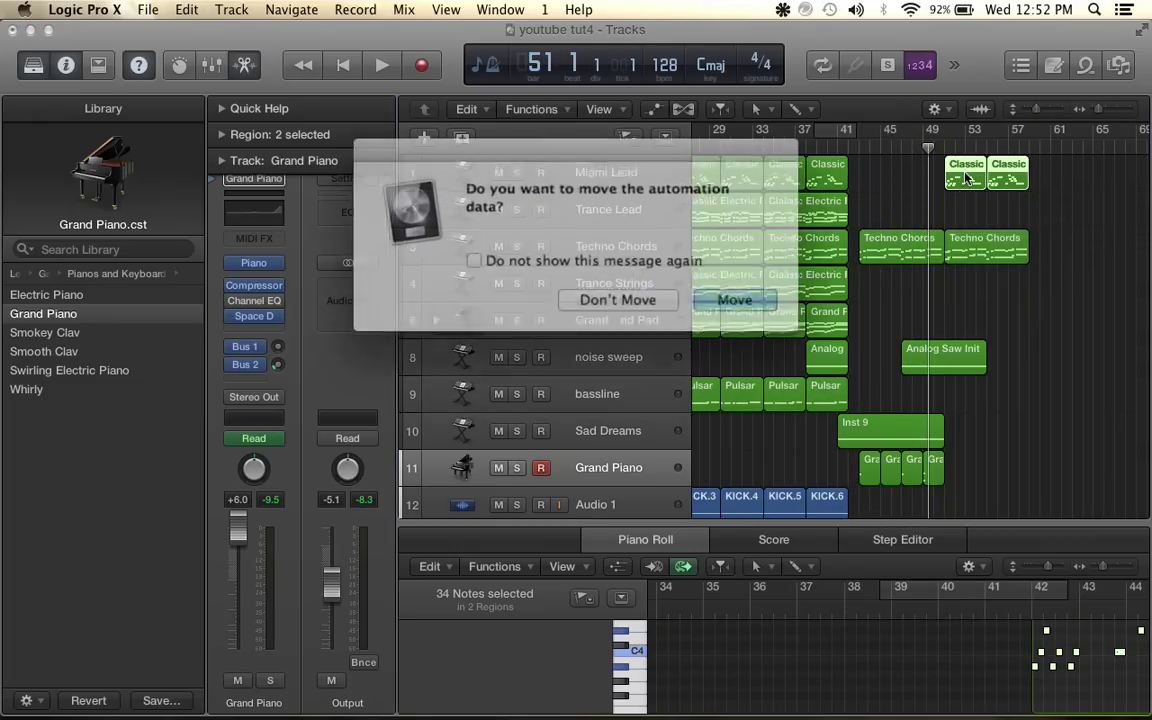
click(620, 299)
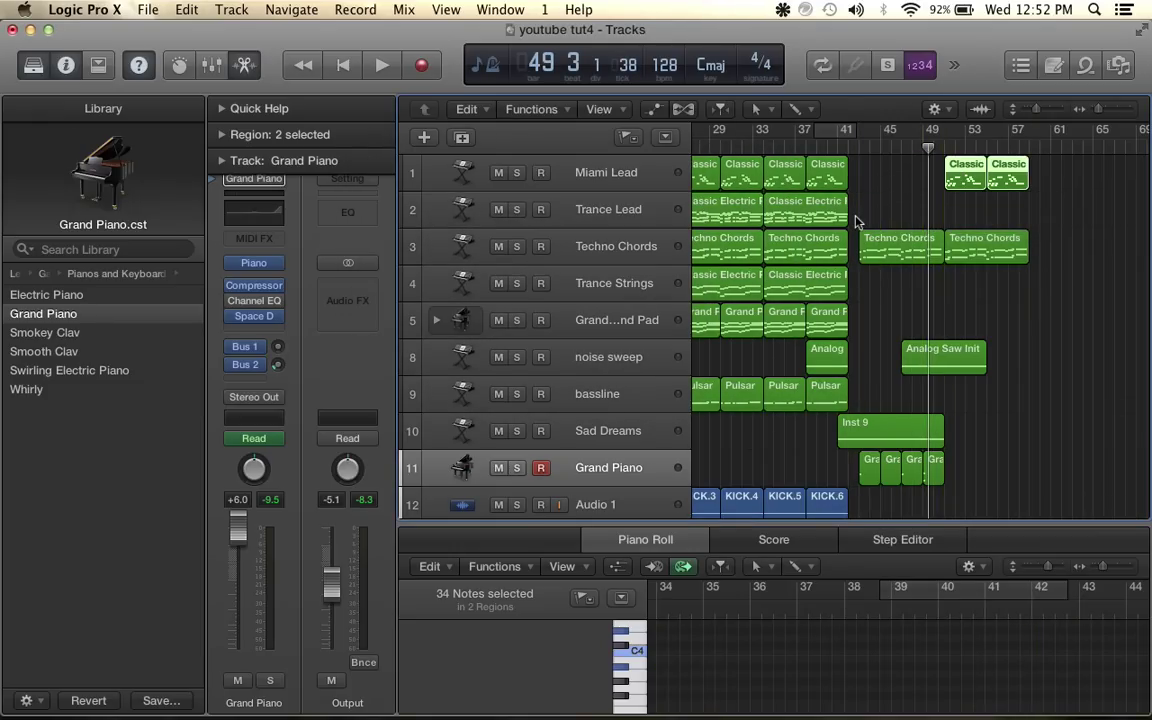
Repeat the last two Grand Piano and Pad regions before bar 42 once and move the copies to bar 51
scroll(857, 221, down, 1)
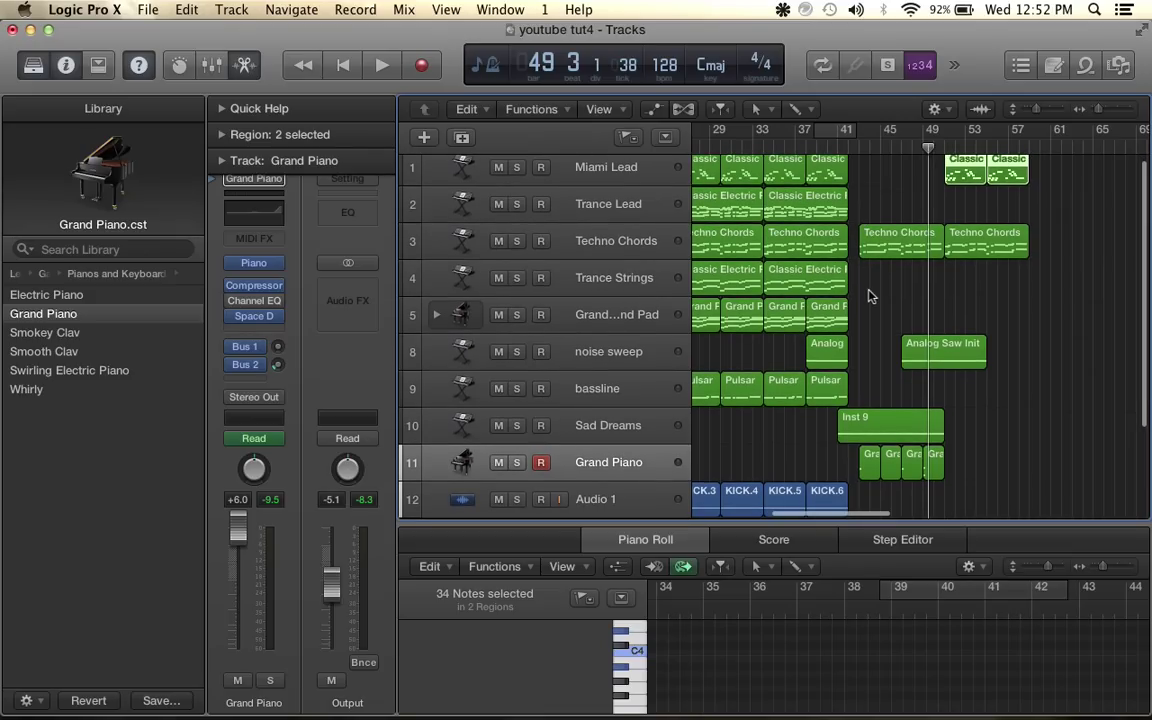
scroll(872, 296, down, 1)
scroll(870, 296, down, 1)
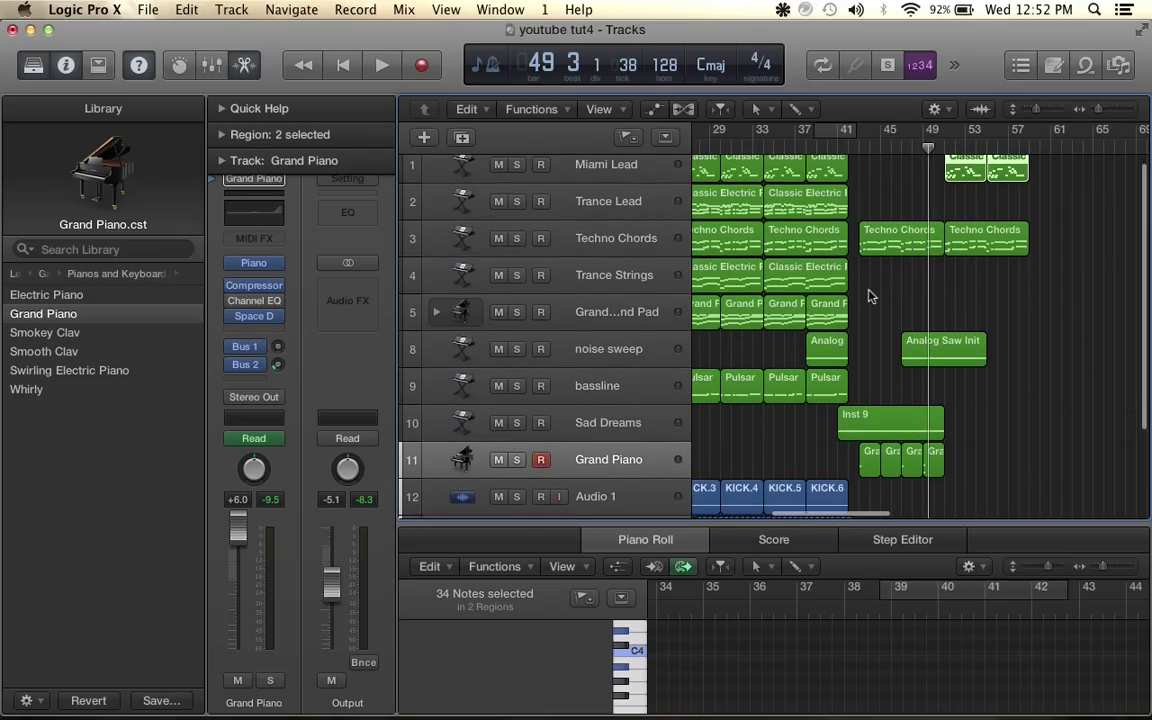
scroll(795, 257, down, 1)
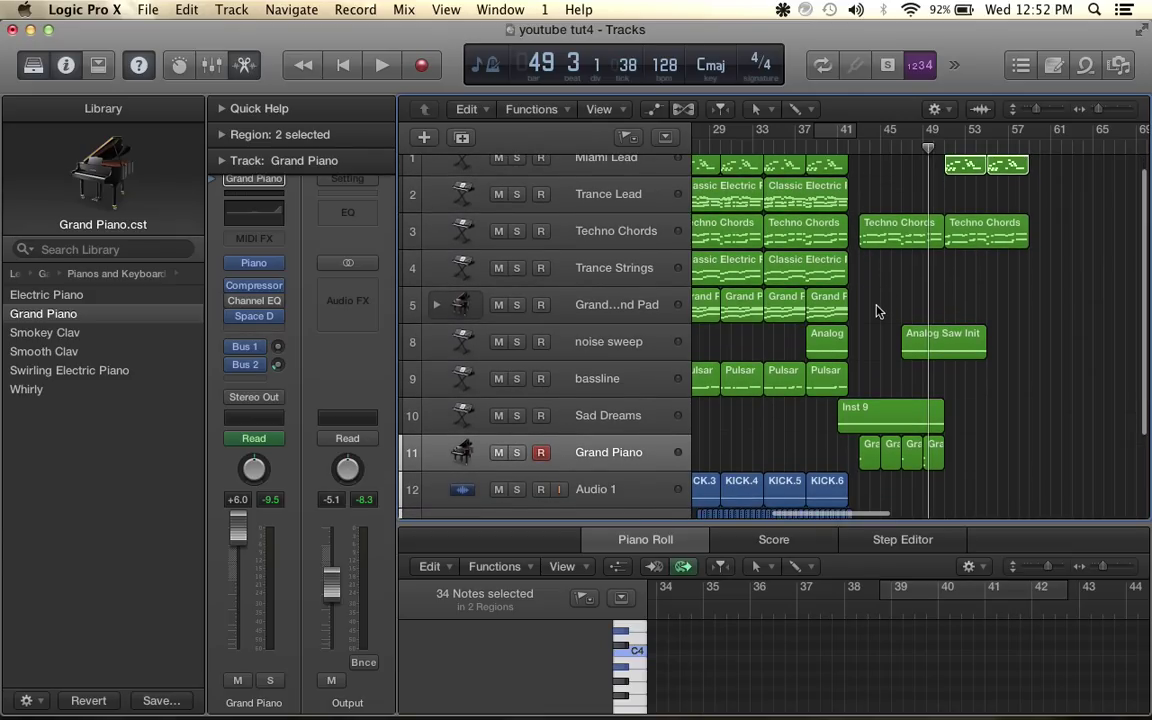
click(818, 312)
shift+click(784, 308)
key(super+r)
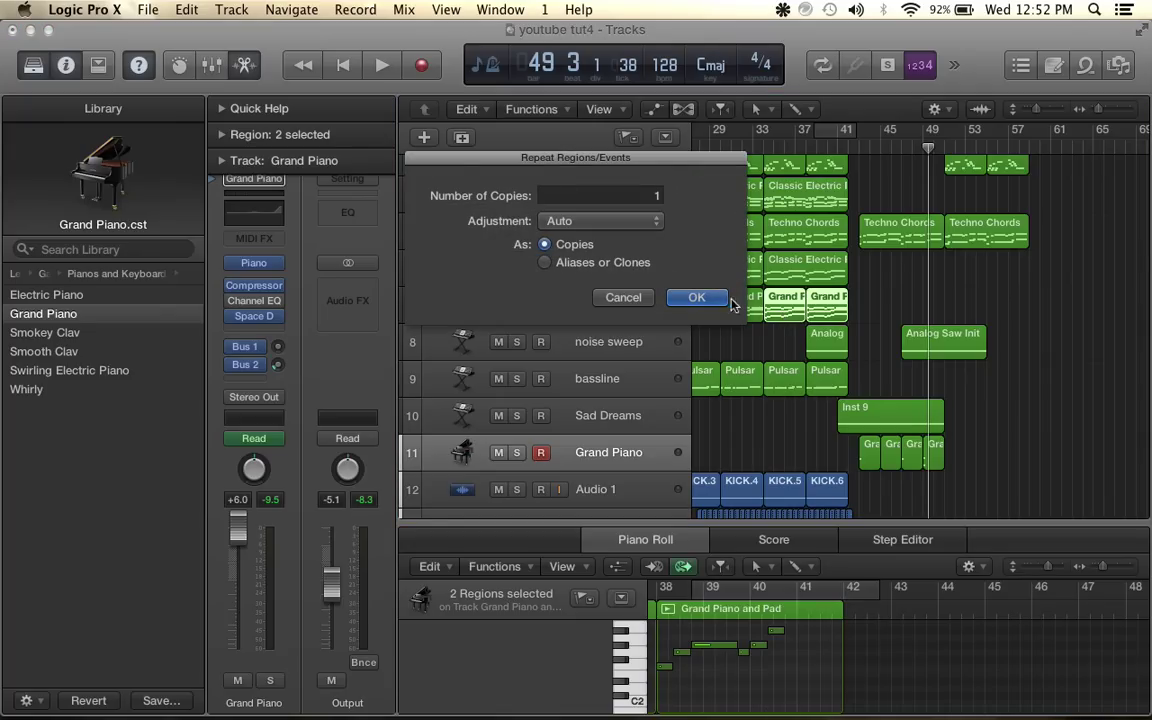
click(700, 296)
drag(874, 310, 964, 308)
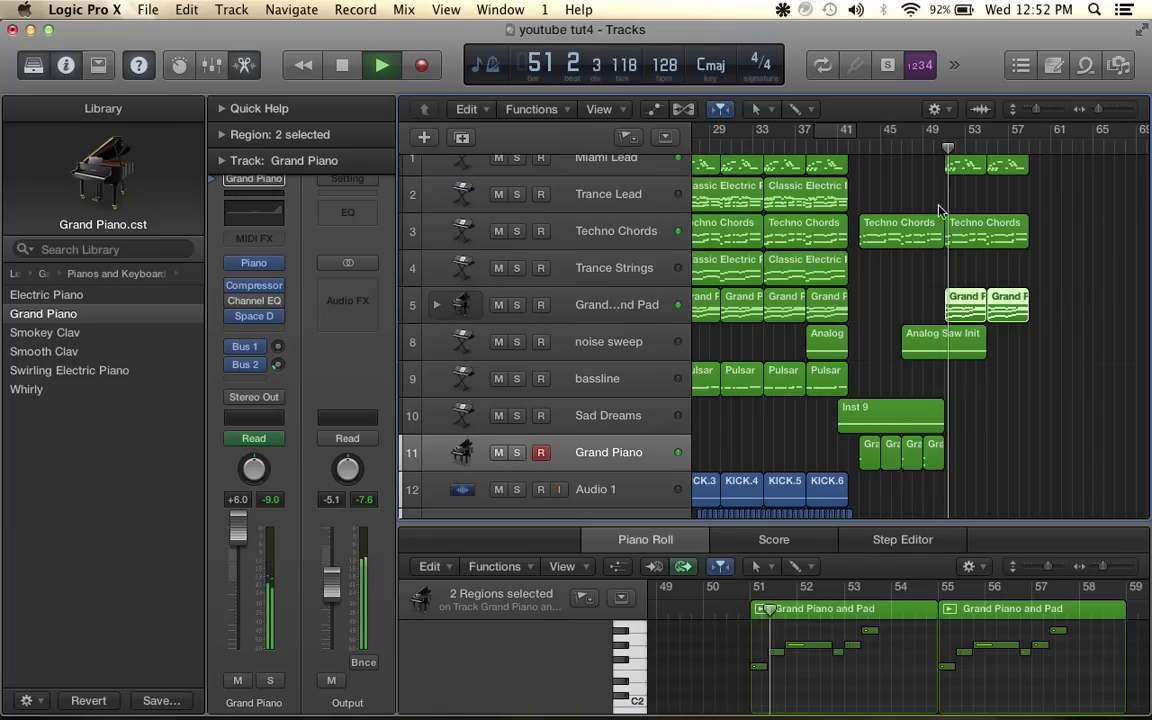
Stop playback, repeat the last two kick regions on Audio 1 before bar 42 once, and move the copies to bar 55
key(space)
scroll(985, 250, down, 1)
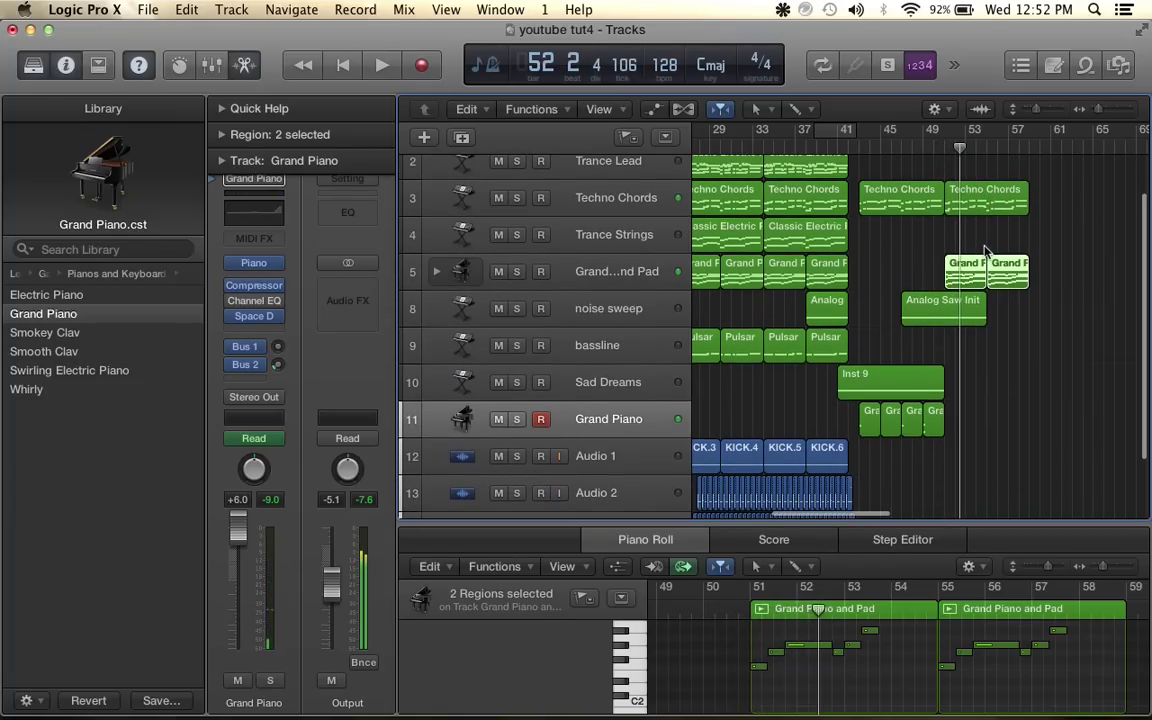
scroll(985, 370, down, 2)
scroll(985, 370, left, 2)
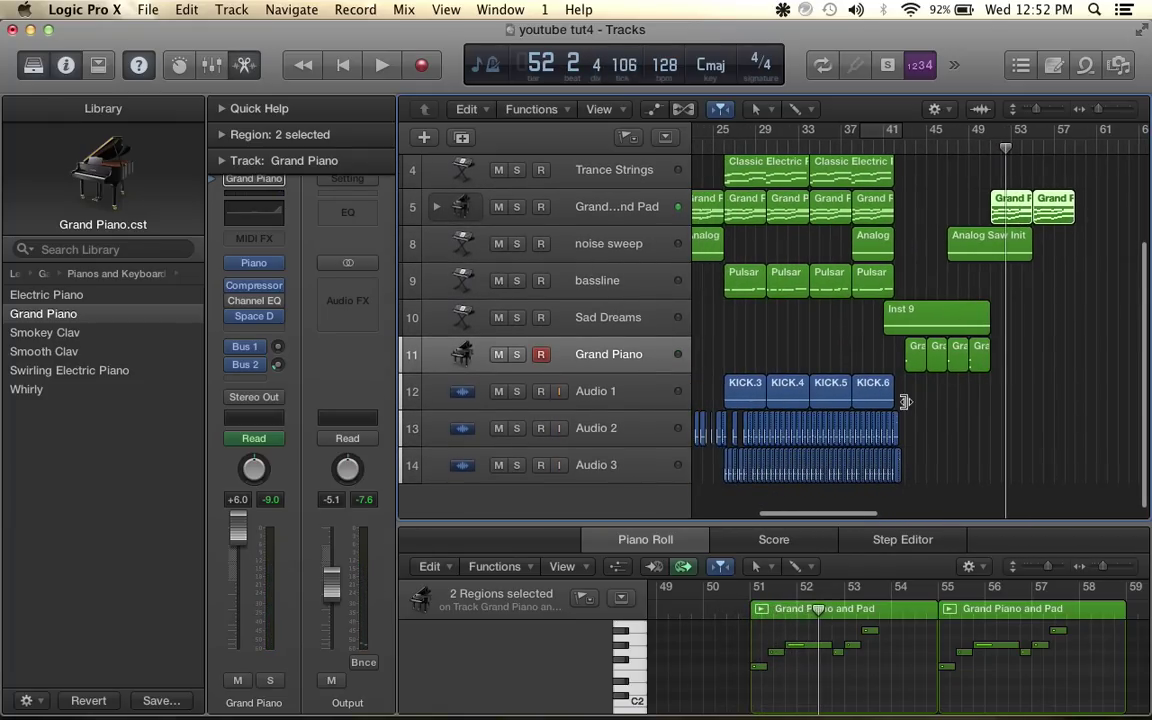
drag(936, 396, 845, 398)
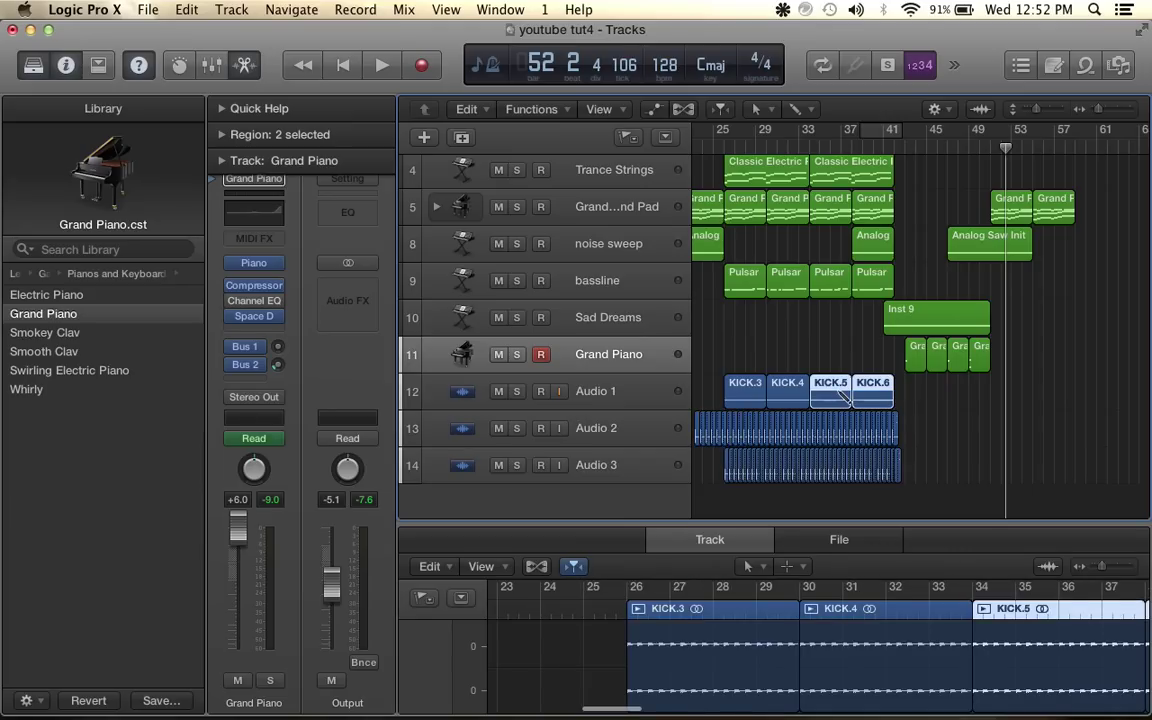
key(super+r)
key(Return)
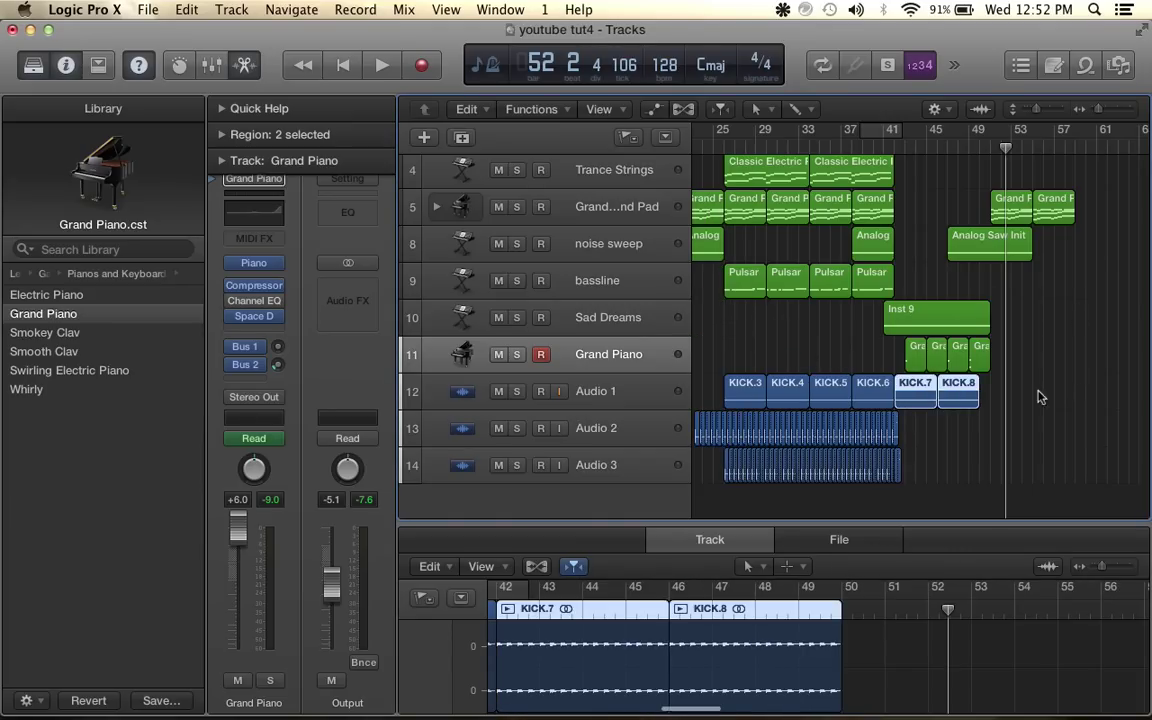
drag(912, 396, 1050, 398)
Select all Audio 2 and Audio 3 regions between bars 34 and 42 and repeat them once
scroll(981, 410, down, 1)
scroll(981, 410, up, 5)
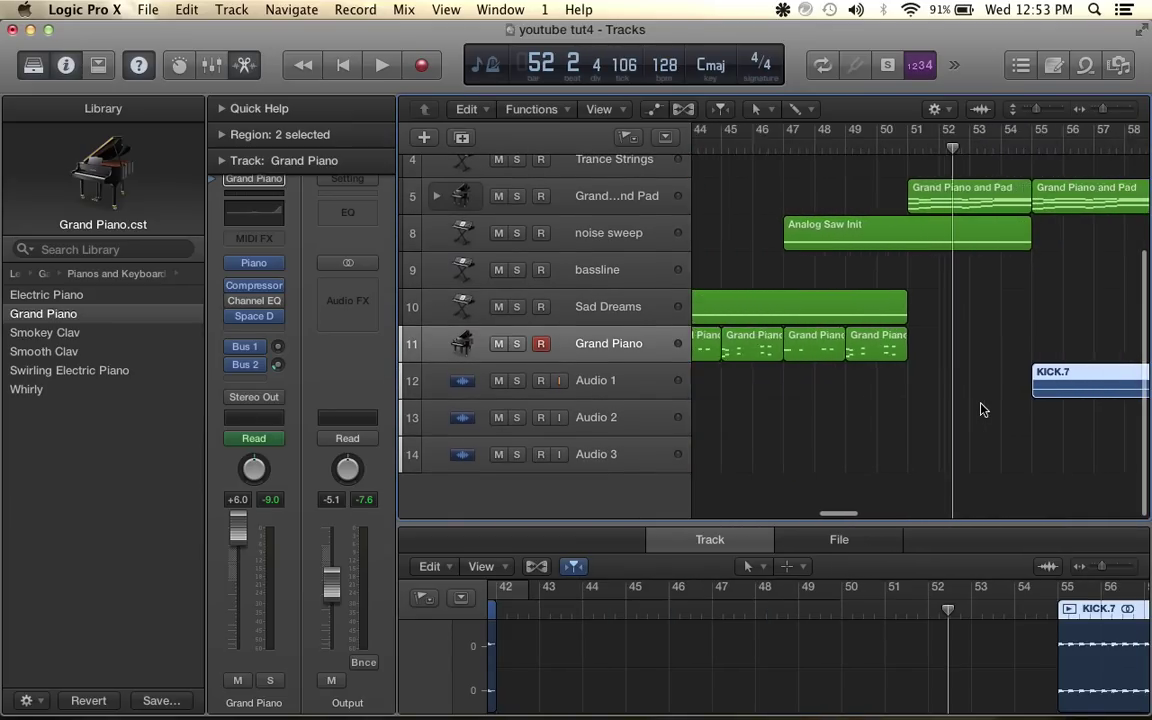
scroll(981, 410, left, 3)
scroll(981, 410, left, 4)
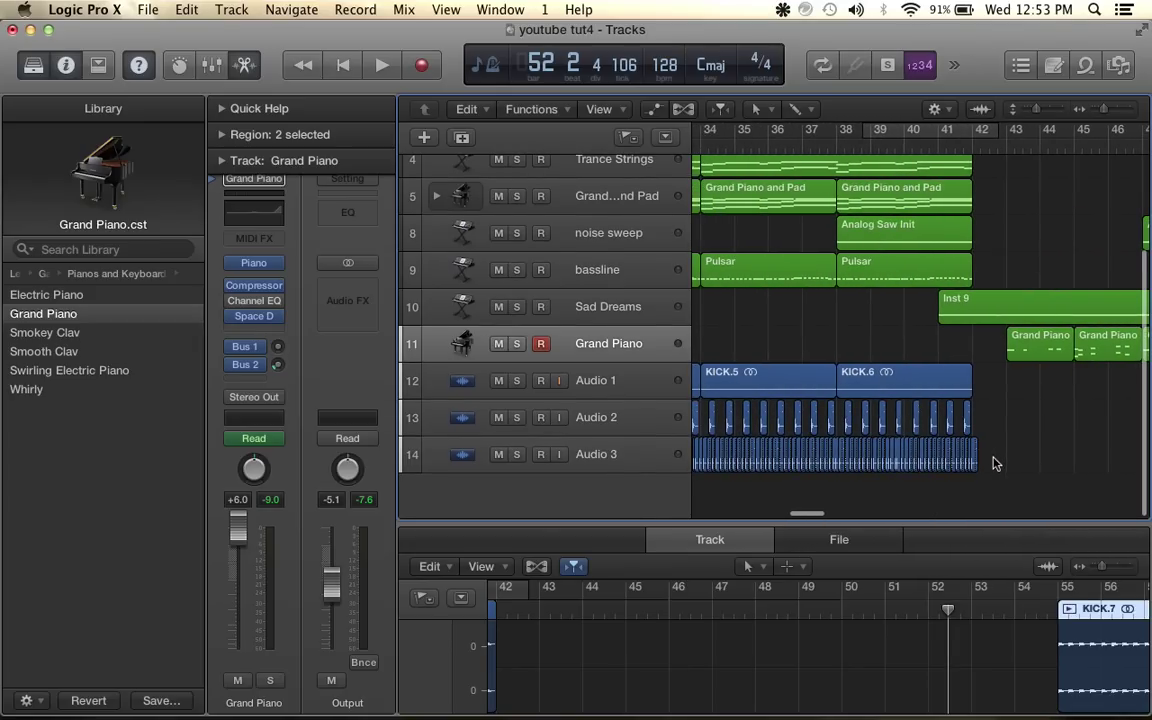
drag(997, 462, 780, 419)
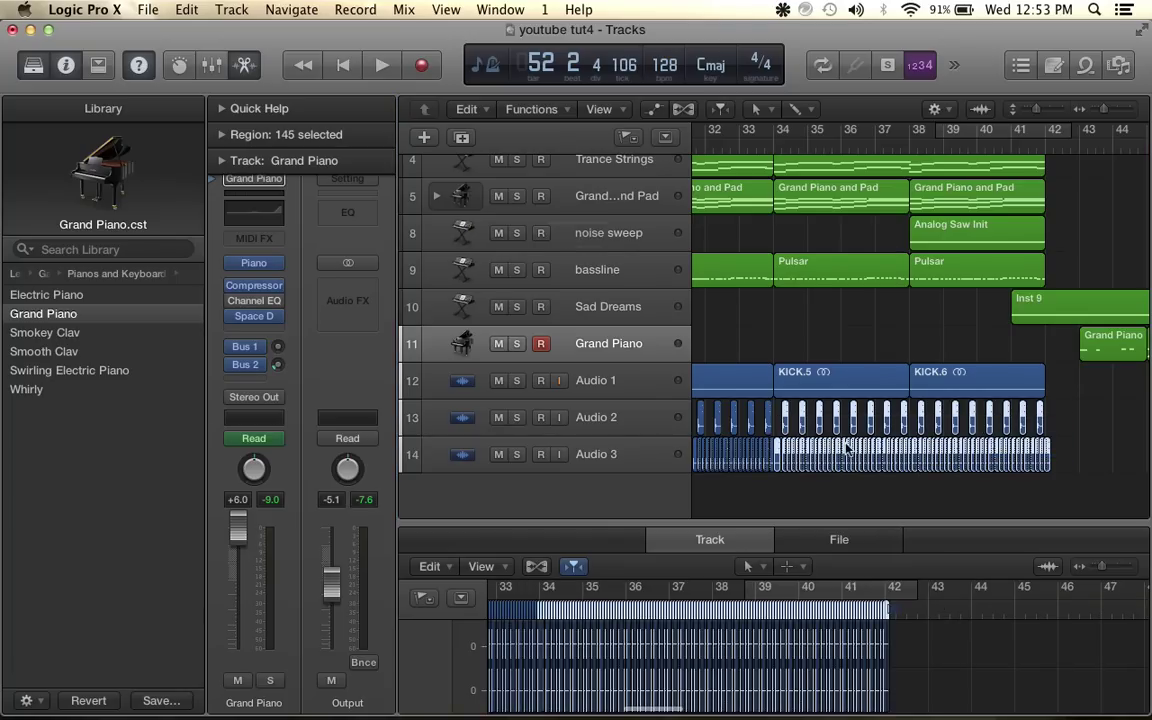
key(super+r)
click(701, 298)
Move the copied Audio 2 and Audio 3 regions so the first hi-hat starts exactly at bar 55, aligned with the KICK.7 region
scroll(949, 350, right, 6)
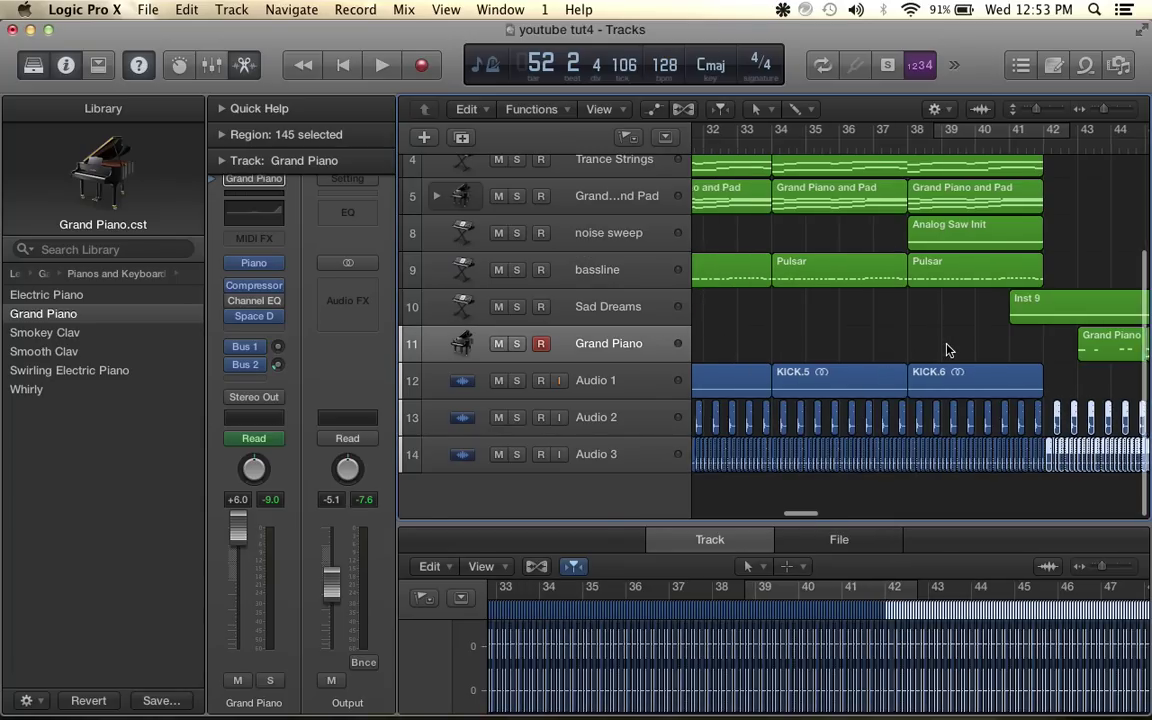
key(super+Left)
key(super+Left)
scroll(947, 351, right, 2)
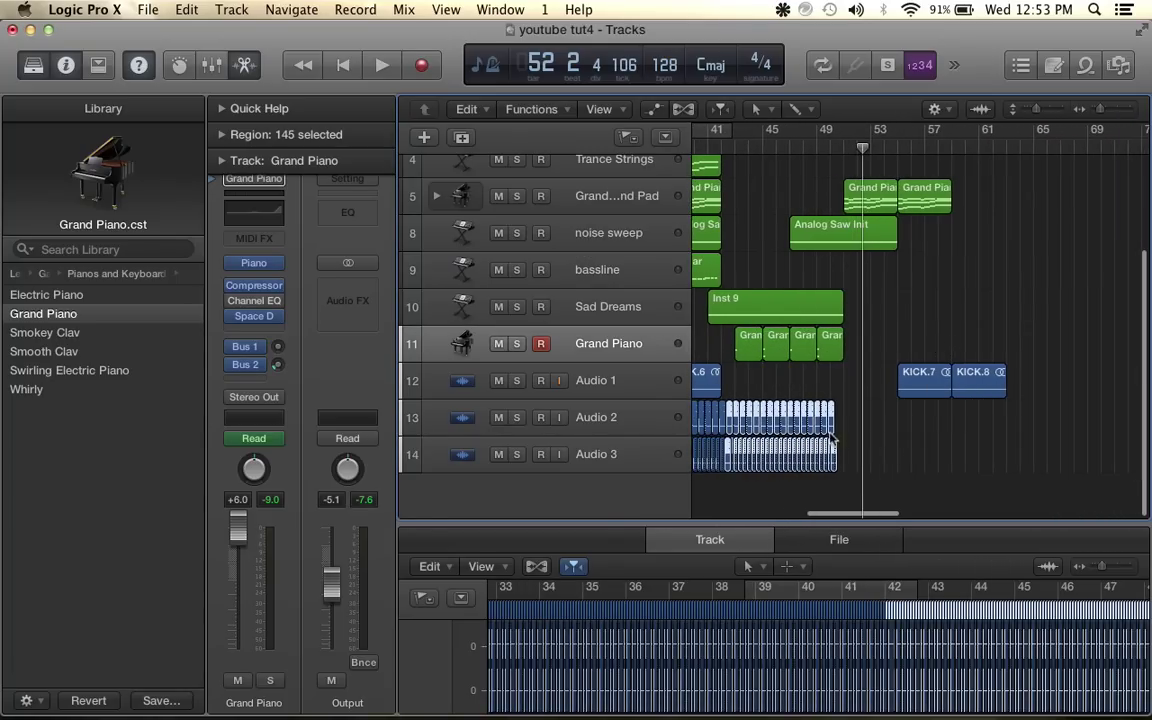
drag(833, 430, 1012, 428)
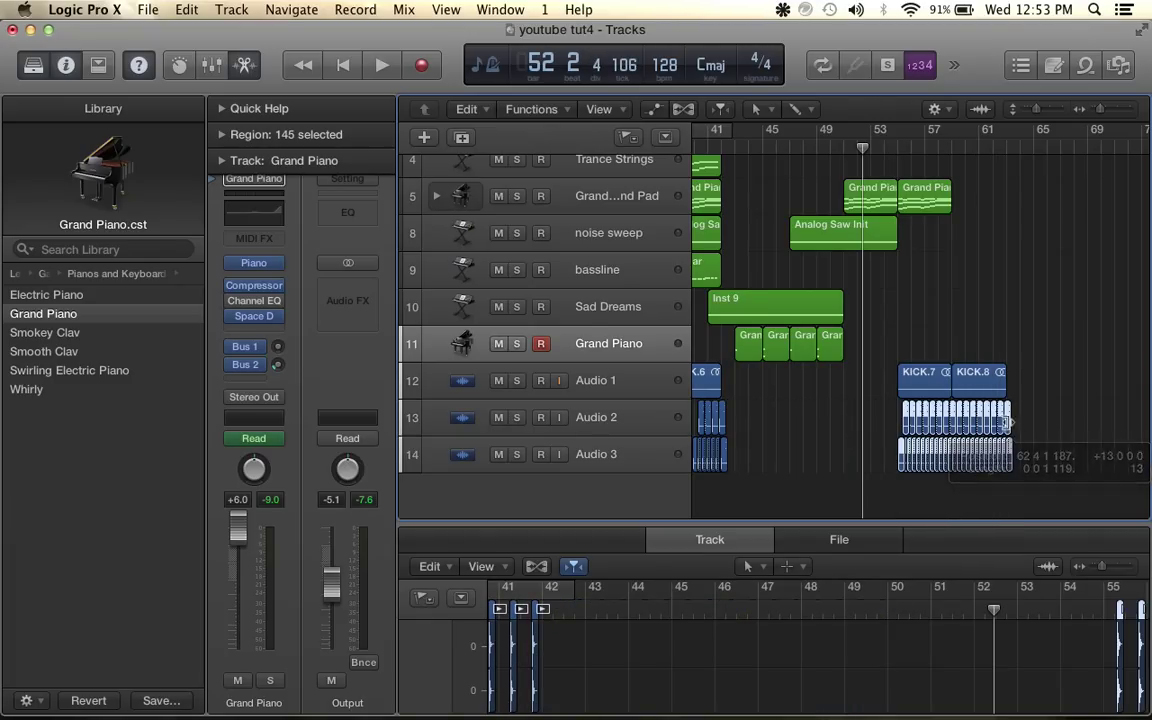
key(super+Right)
key(super+Right)
key(super+Right)
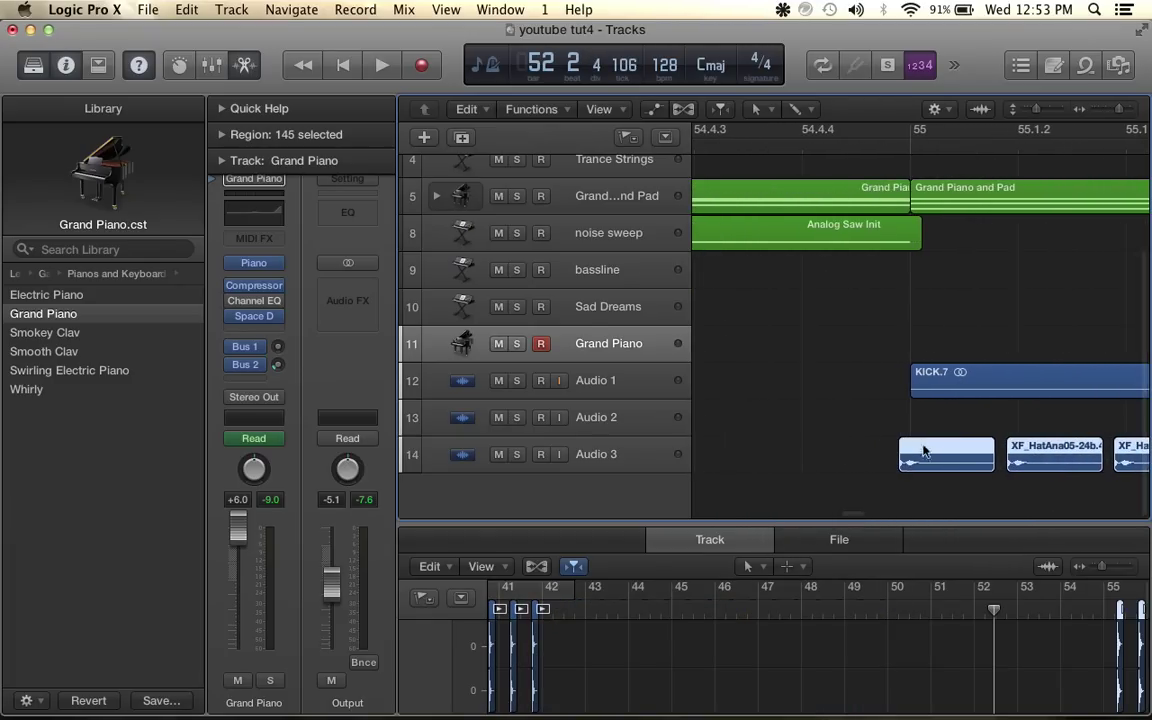
drag(923, 452, 938, 452)
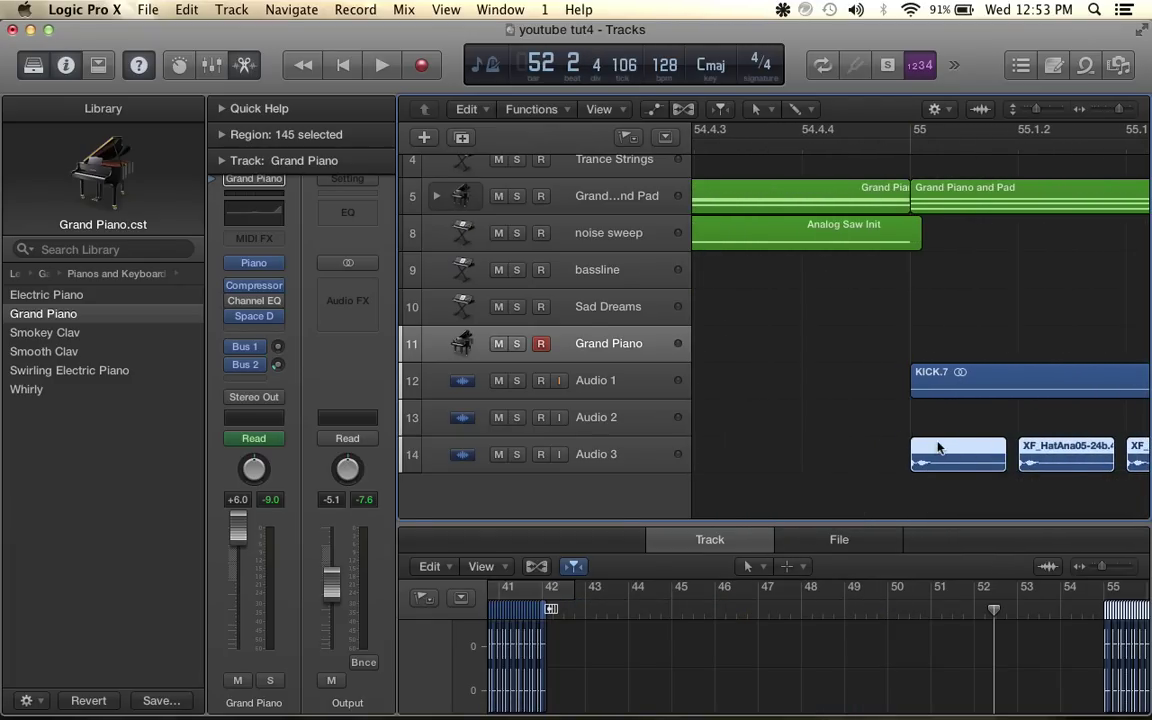
key(super+Left)
key(super+Left)
key(super+Left)
key(super+Left)
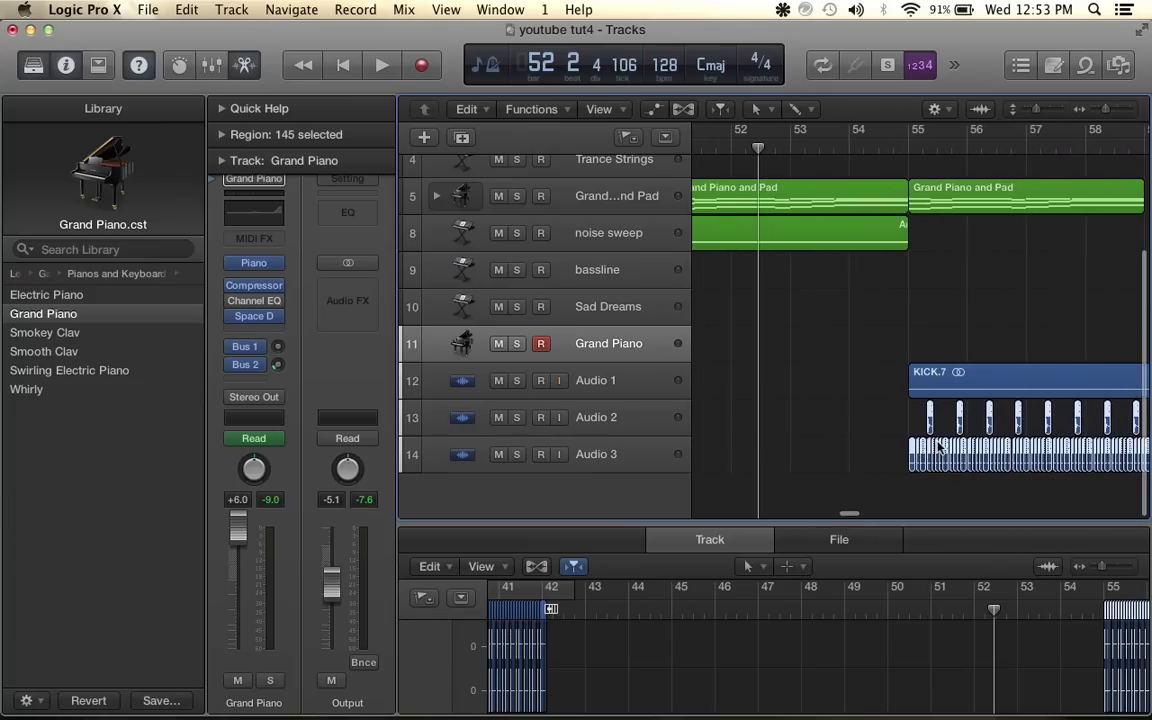
Repeat the two Pulsar bassline regions between bars 10 and 18 once as copies
scroll(700, 258, up, 1)
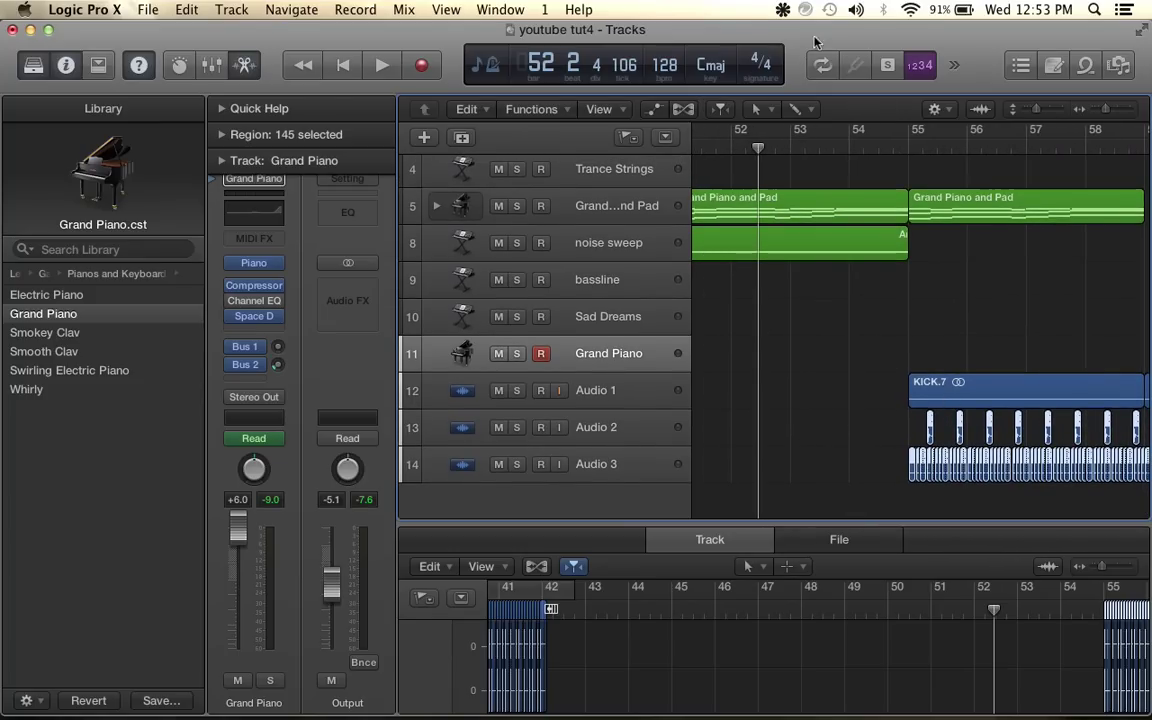
key(super+Left)
key(super+Left)
key(super+Left)
scroll(872, 404, up, 3)
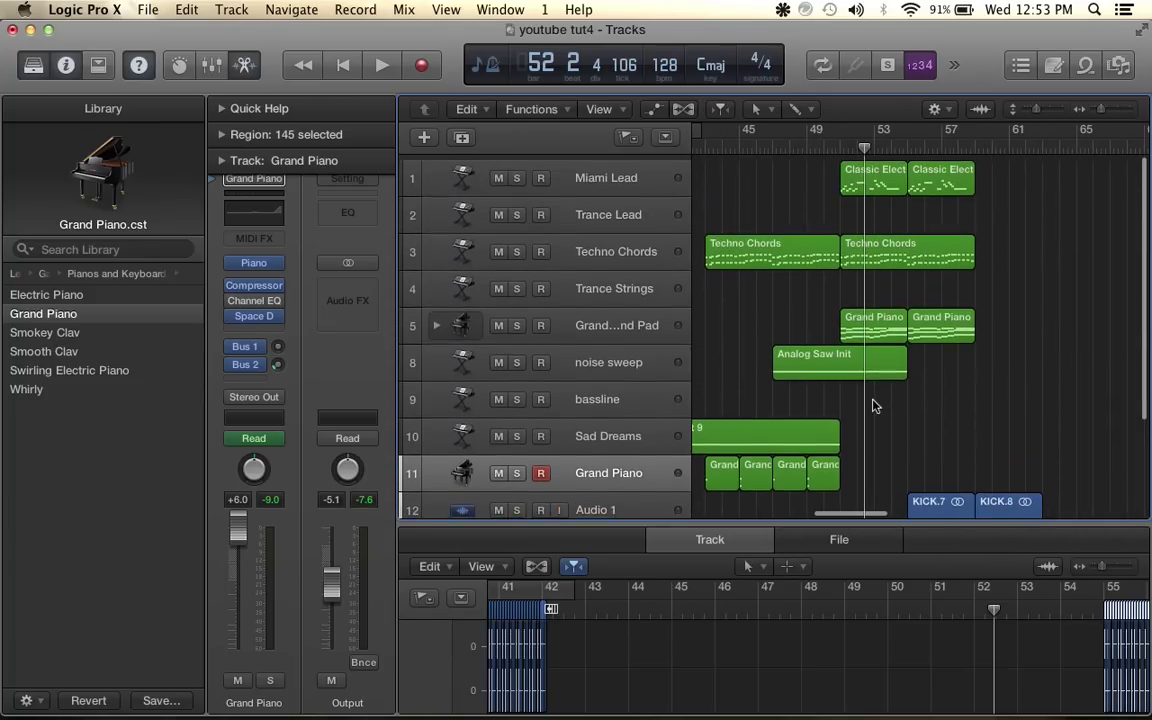
scroll(872, 404, left, 15)
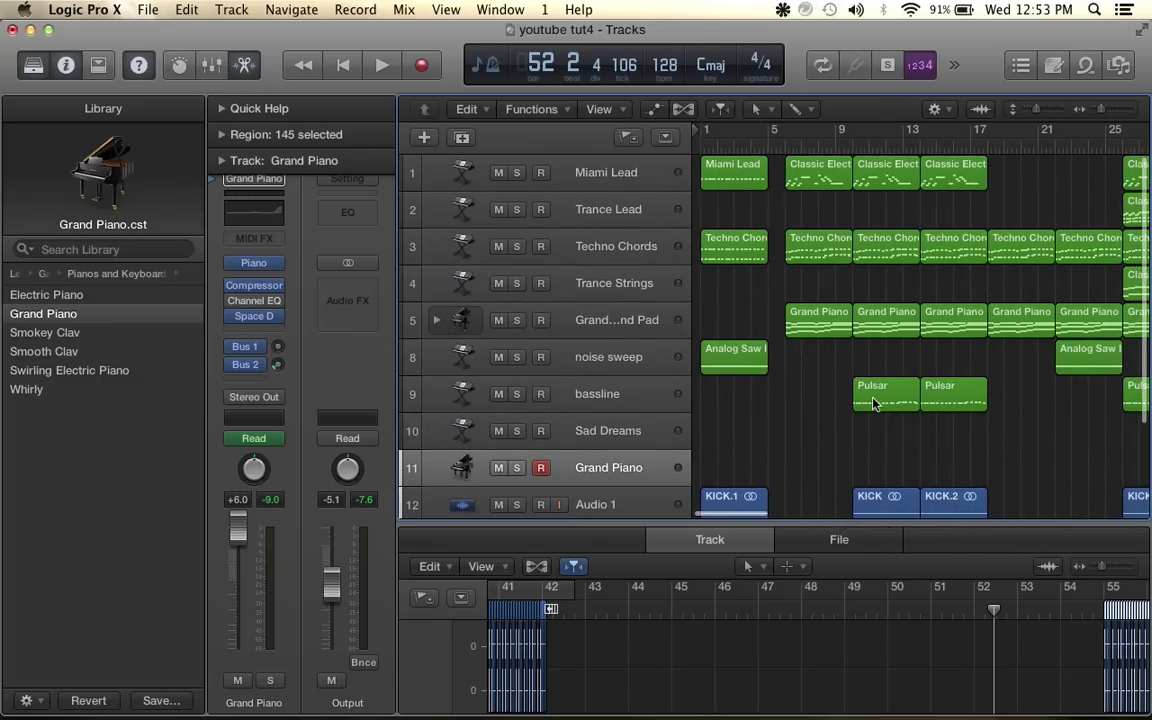
scroll(872, 404, down, 1)
scroll(874, 404, right, 11)
scroll(874, 403, left, 11)
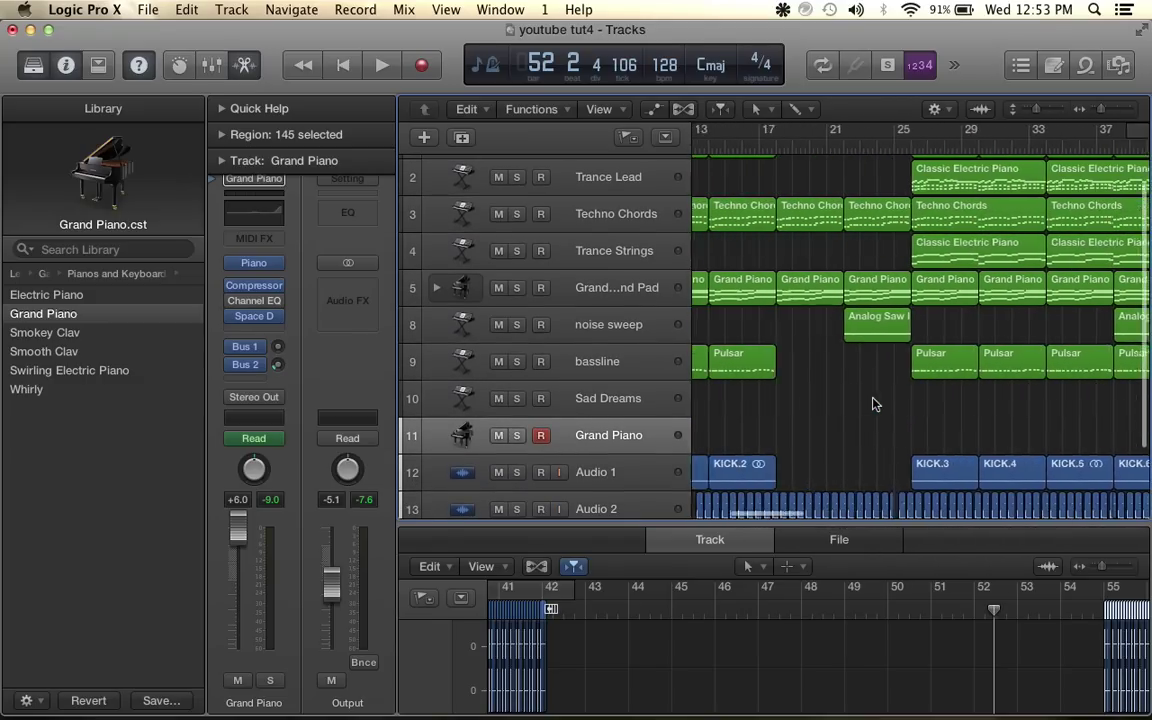
drag(843, 364, 1018, 362)
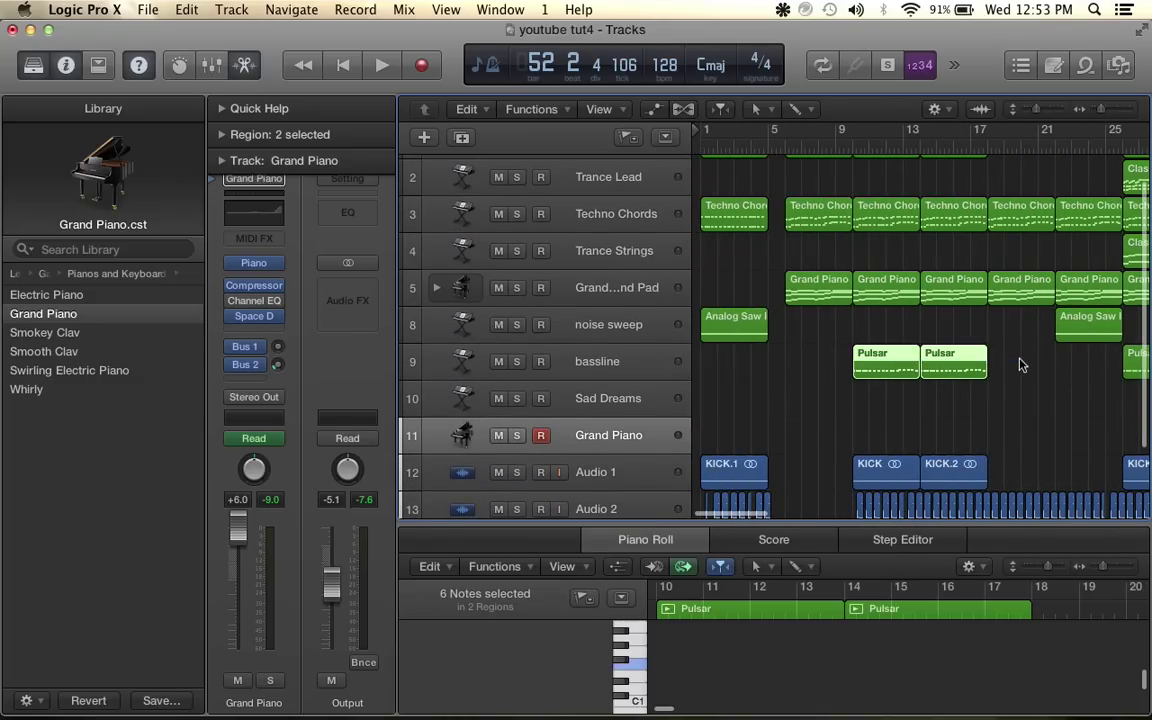
key(super+r)
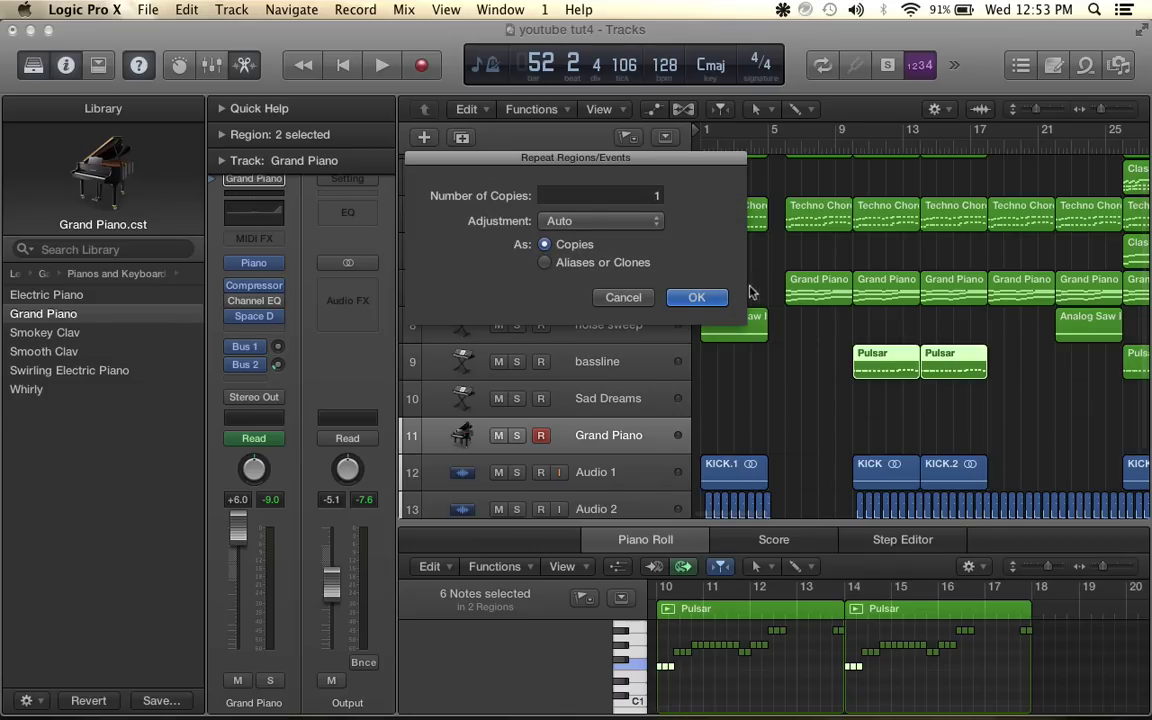
click(699, 298)
Move the two copied Pulsar regions to bar 55 on the bassline track, in line with the KICK.7 region
scroll(975, 366, right, 6)
scroll(975, 367, down, 2)
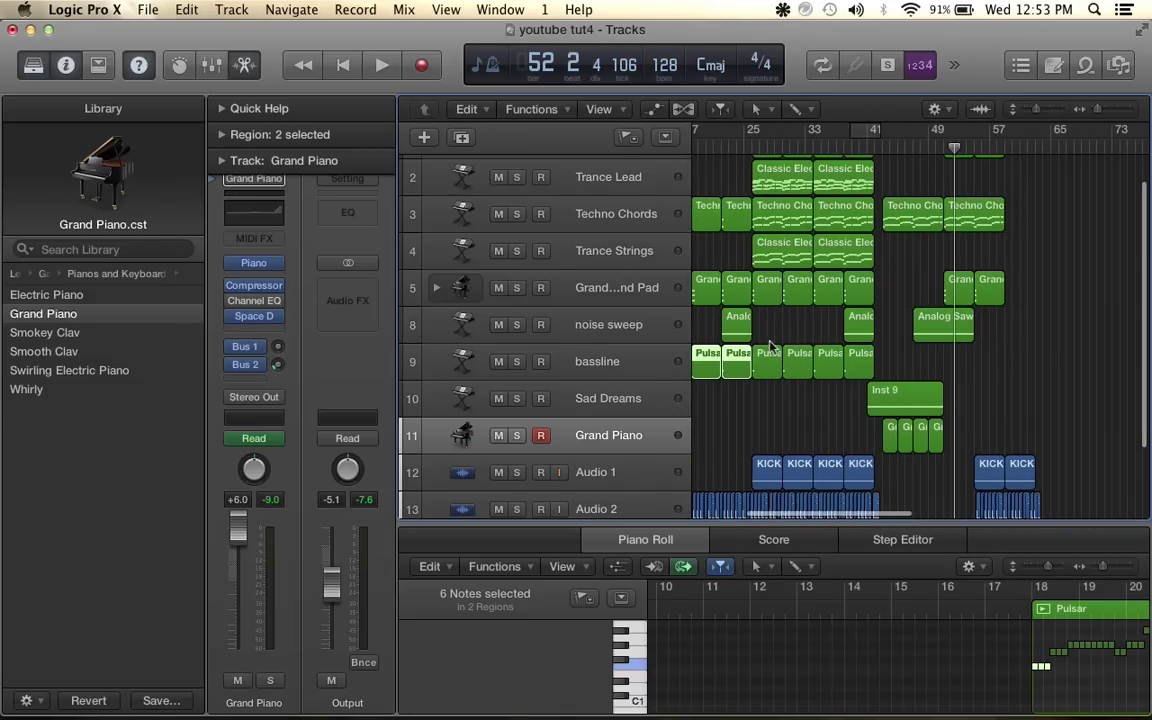
scroll(755, 366, left, 2)
drag(745, 362, 1078, 356)
scroll(1029, 357, up, 8)
scroll(992, 357, up, 5)
scroll(1057, 427, down, 4)
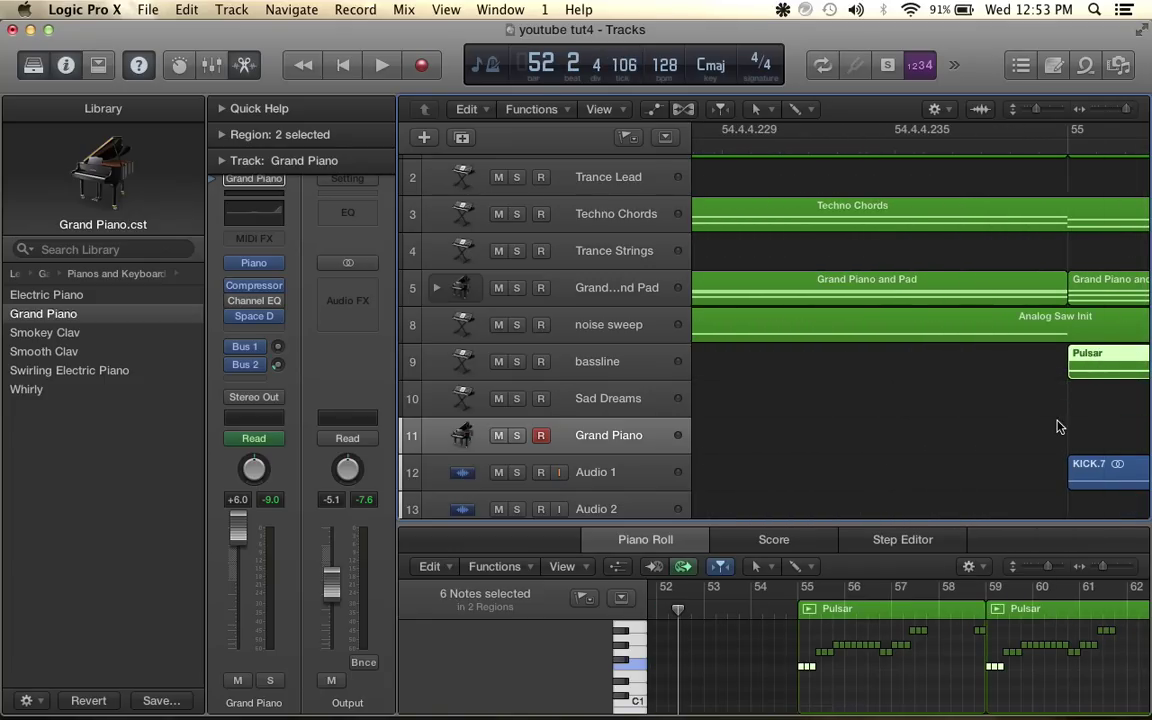
scroll(1000, 455, down, 8)
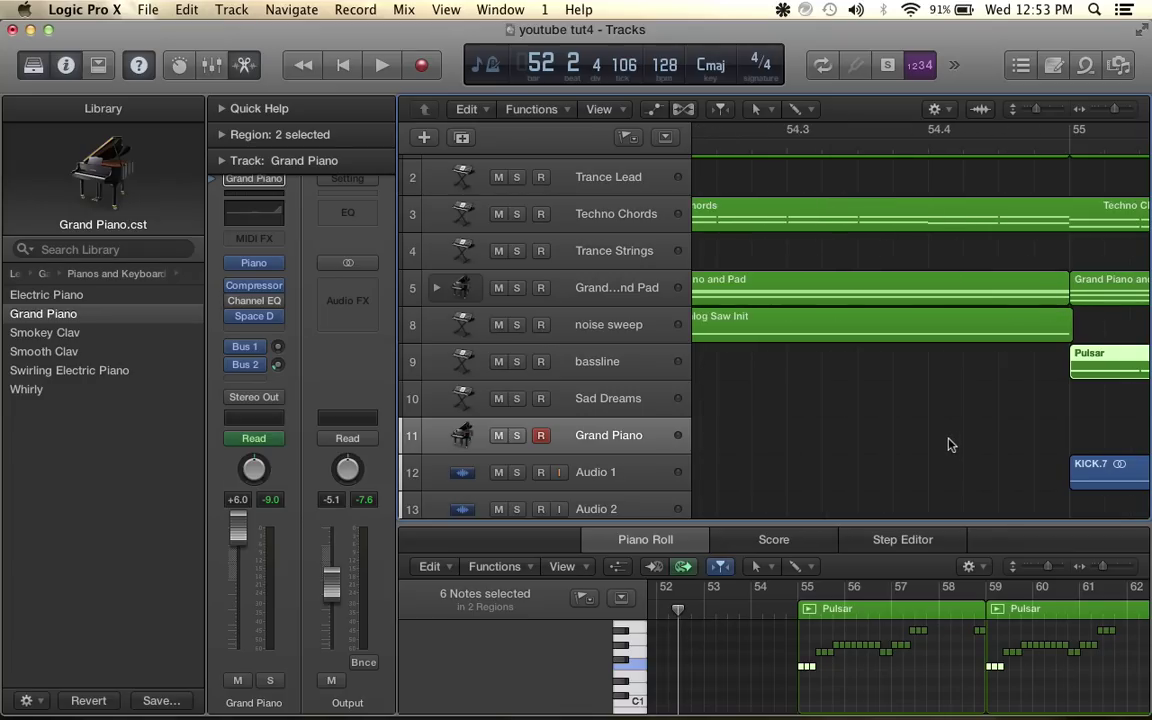
scroll(932, 465, down, 6)
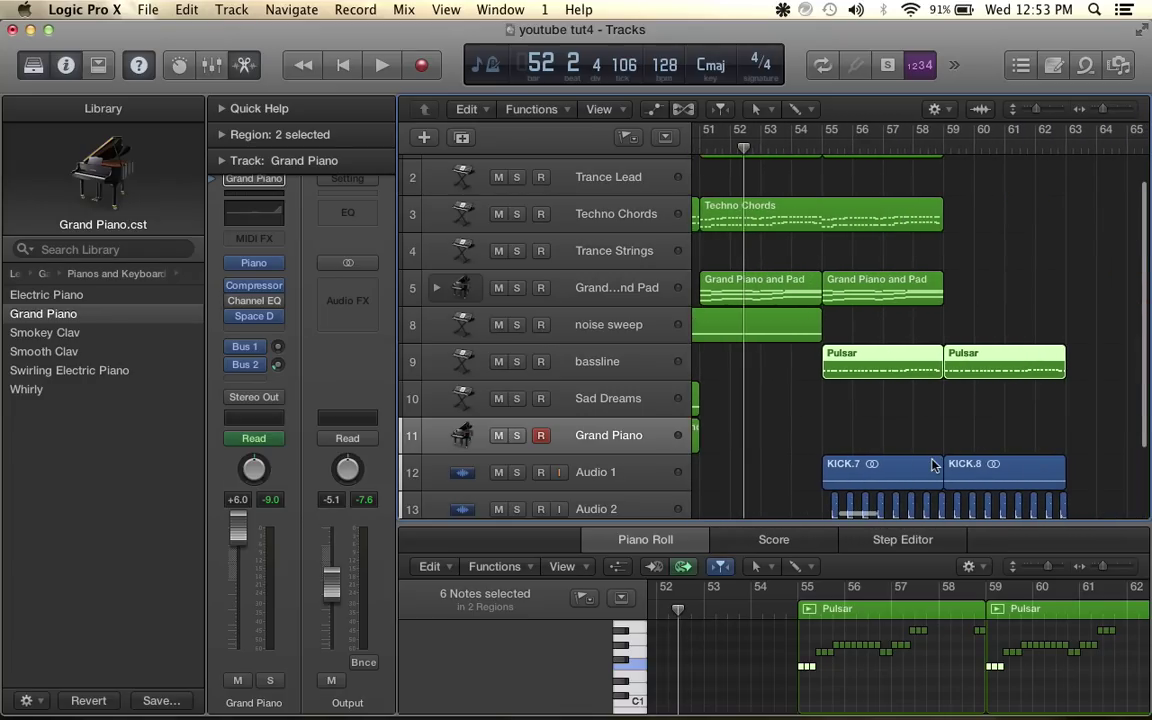
Shift the two copied Pulsar bassline regions earlier so they start at bar 51
scroll(932, 465, up, 1)
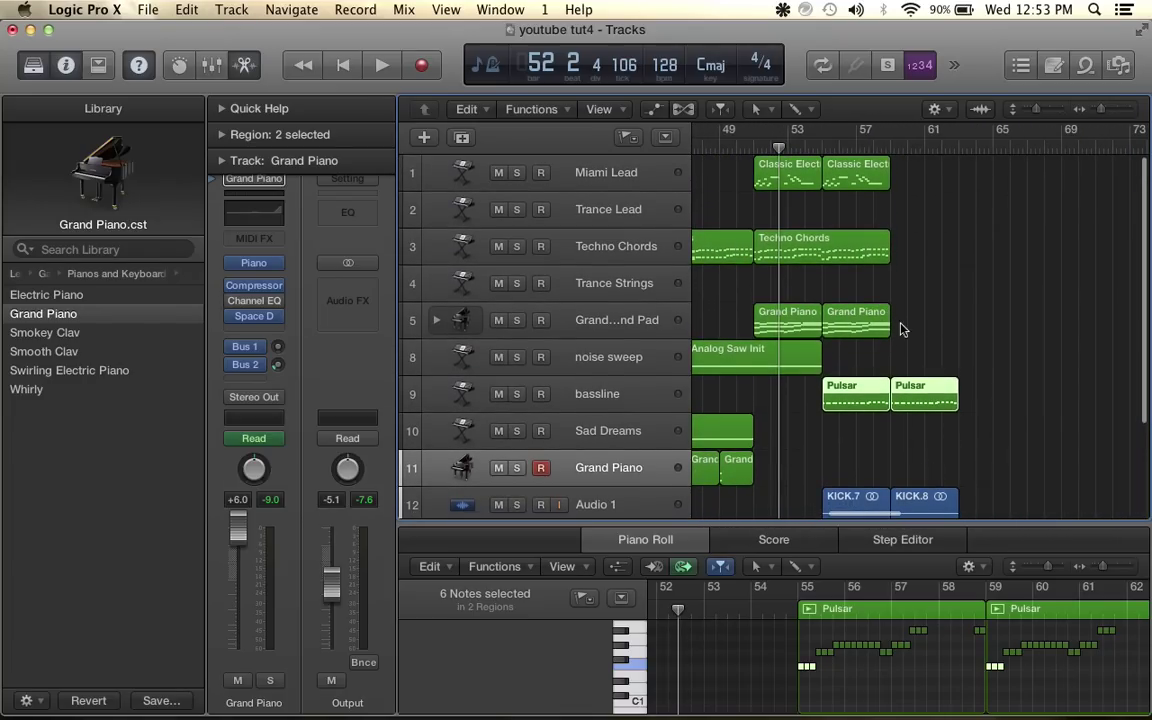
scroll(785, 300, left, 4)
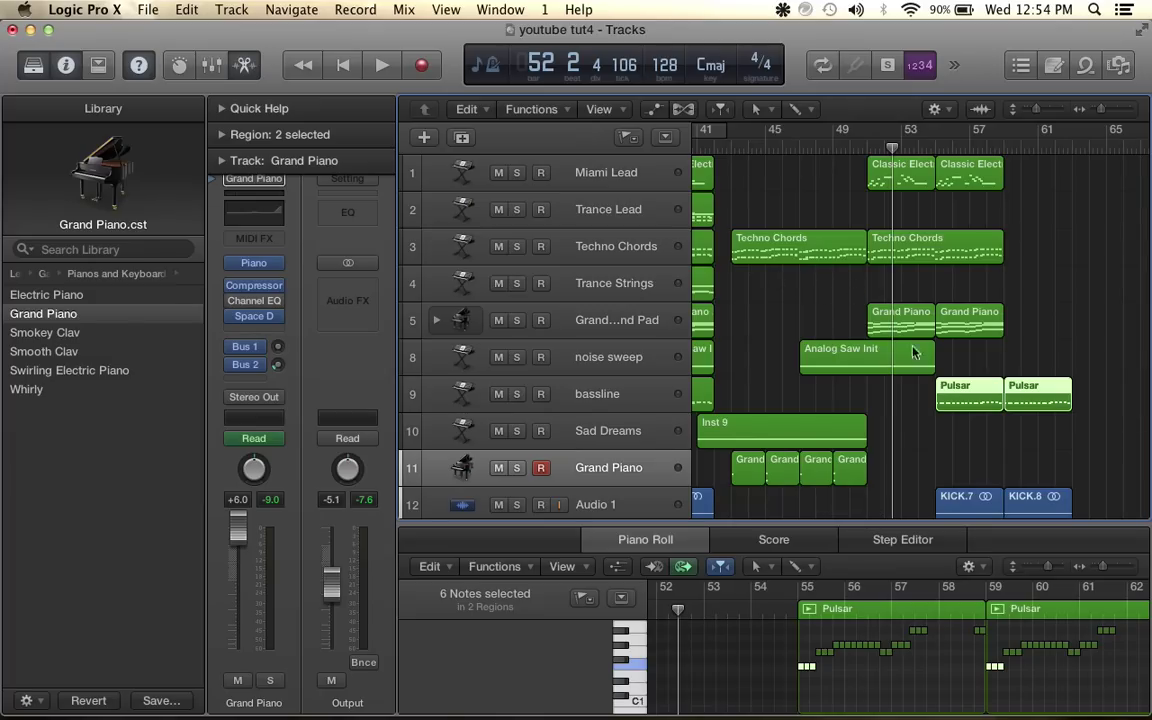
drag(930, 392, 878, 392)
scroll(927, 435, down, 4)
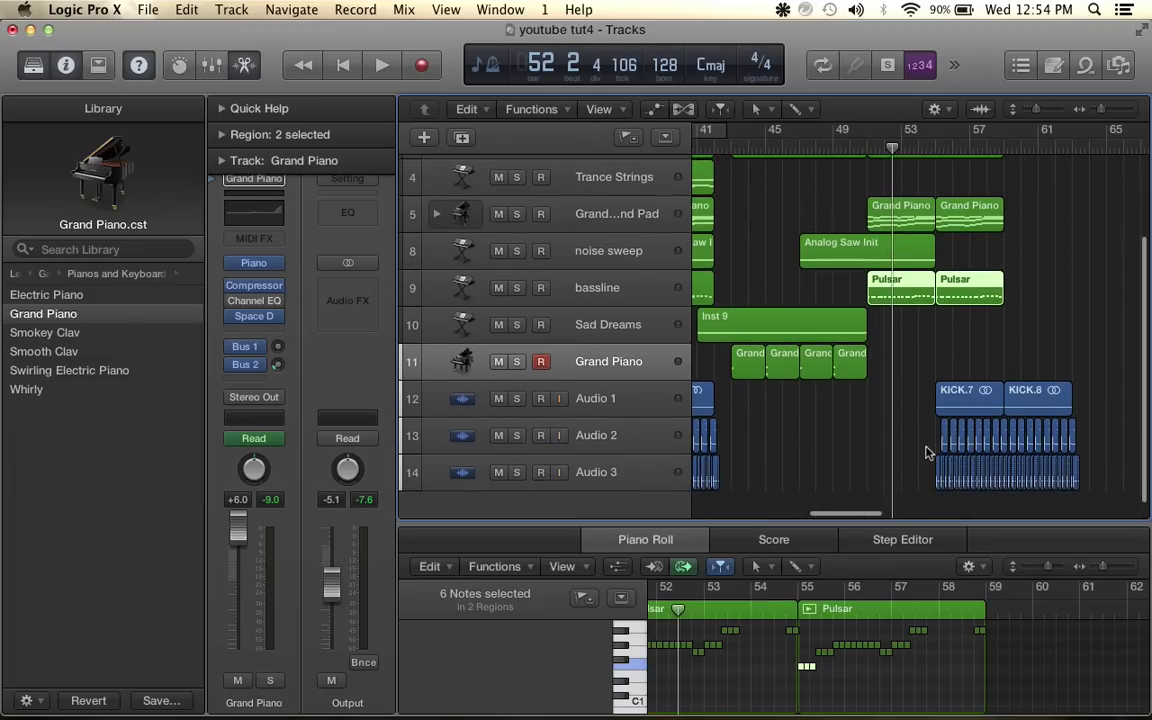
Select the copied kick, Audio 2 and Audio 3 regions together and shift them earlier to start at bar 51
key(shift+period)
key(period)
key(period)
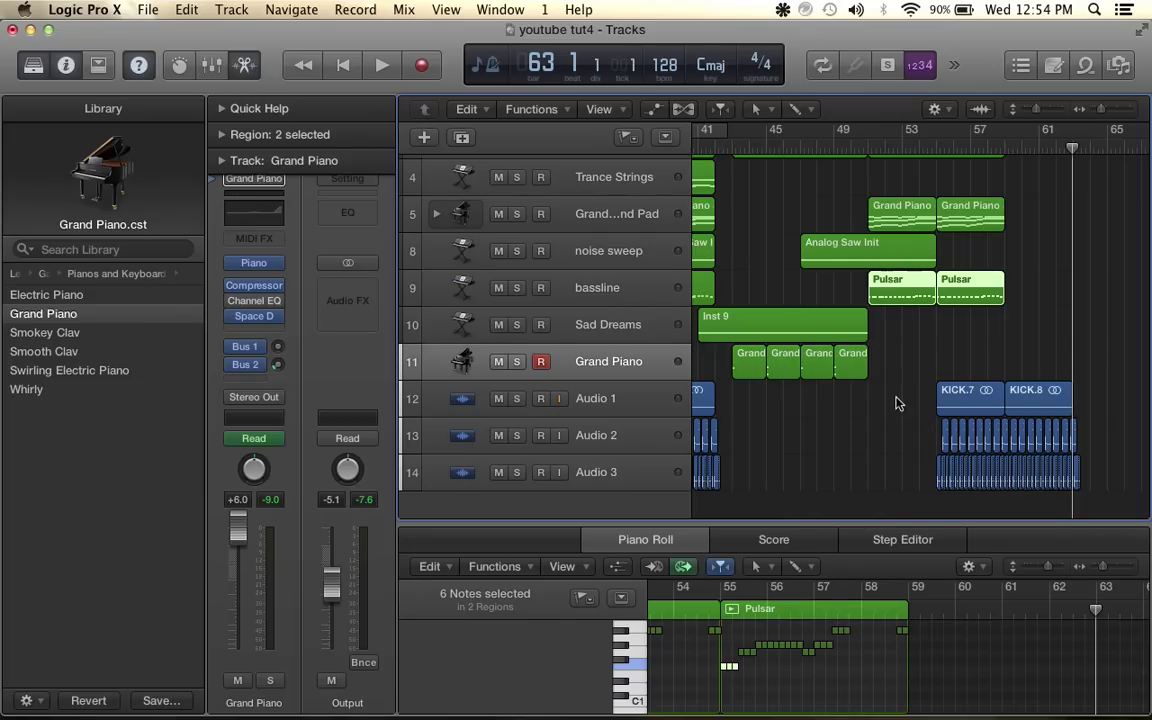
drag(897, 403, 1083, 499)
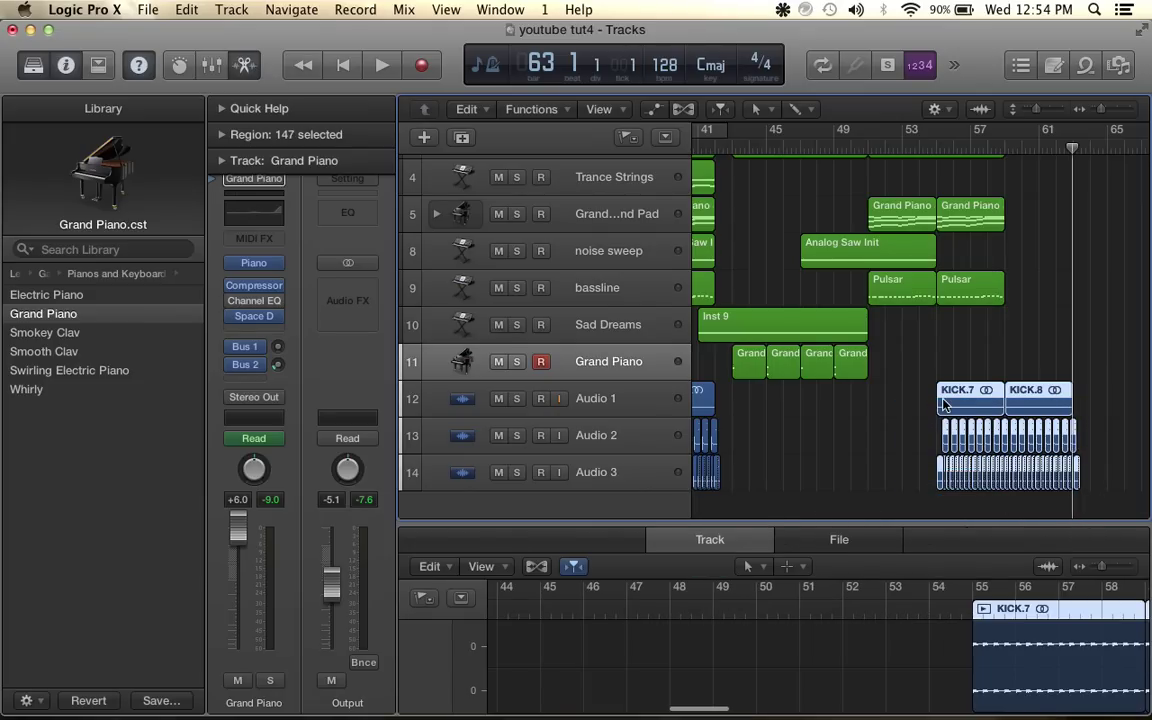
drag(943, 403, 900, 405)
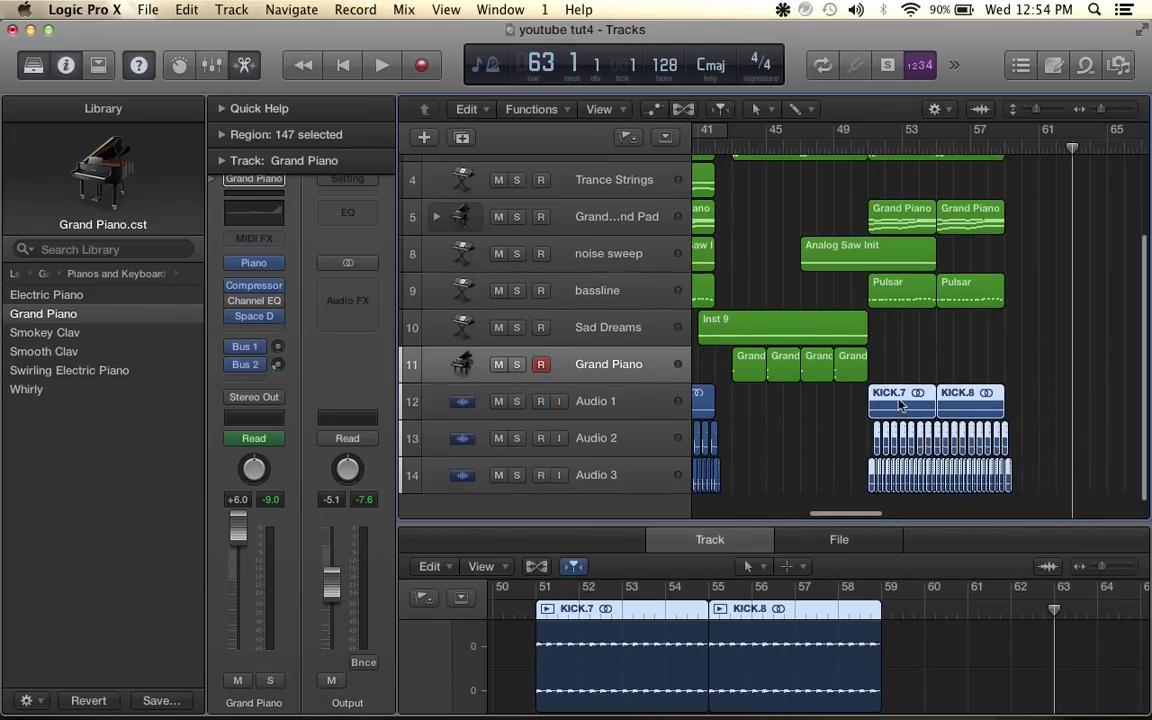
Examine how the starts of the copied regions on all tracks line up with bar 51
scroll(900, 404, up, 3)
key(super+Right)
key(super+Right)
key(super+Right)
key(super+Right)
key(super+Right)
key(super+Right)
key(super+Right)
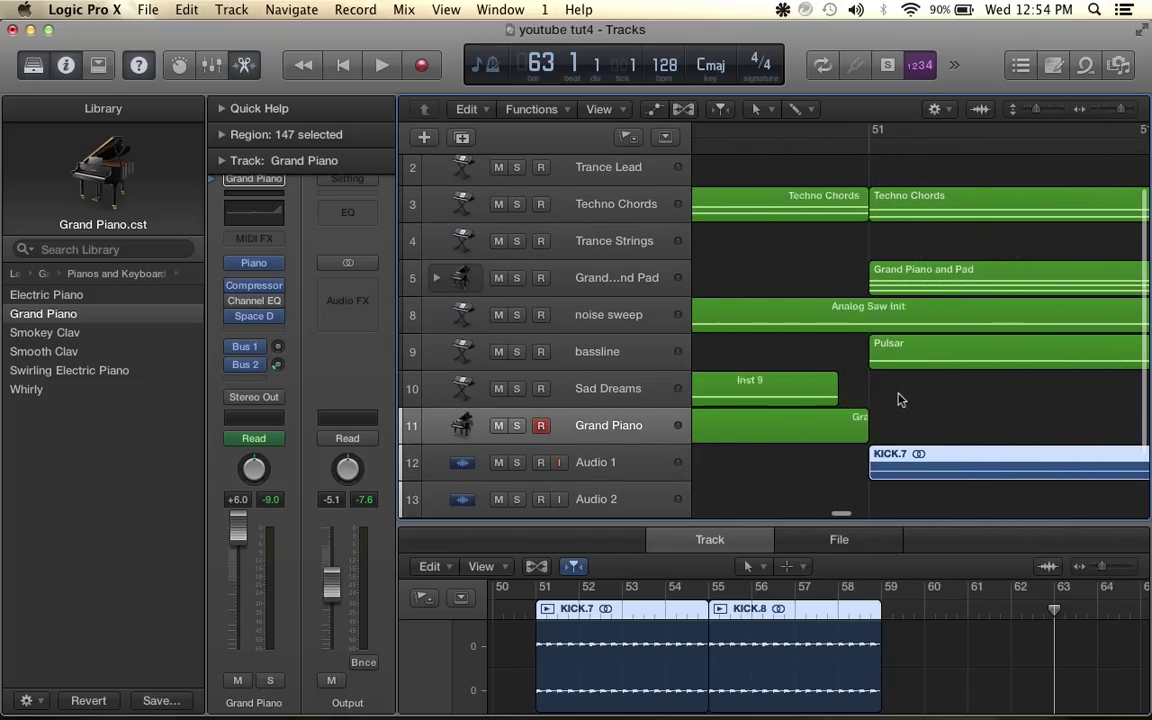
key(super+Left)
key(super+Left)
key(super+Left)
key(super+Left)
key(super+Left)
scroll(900, 400, up, 1)
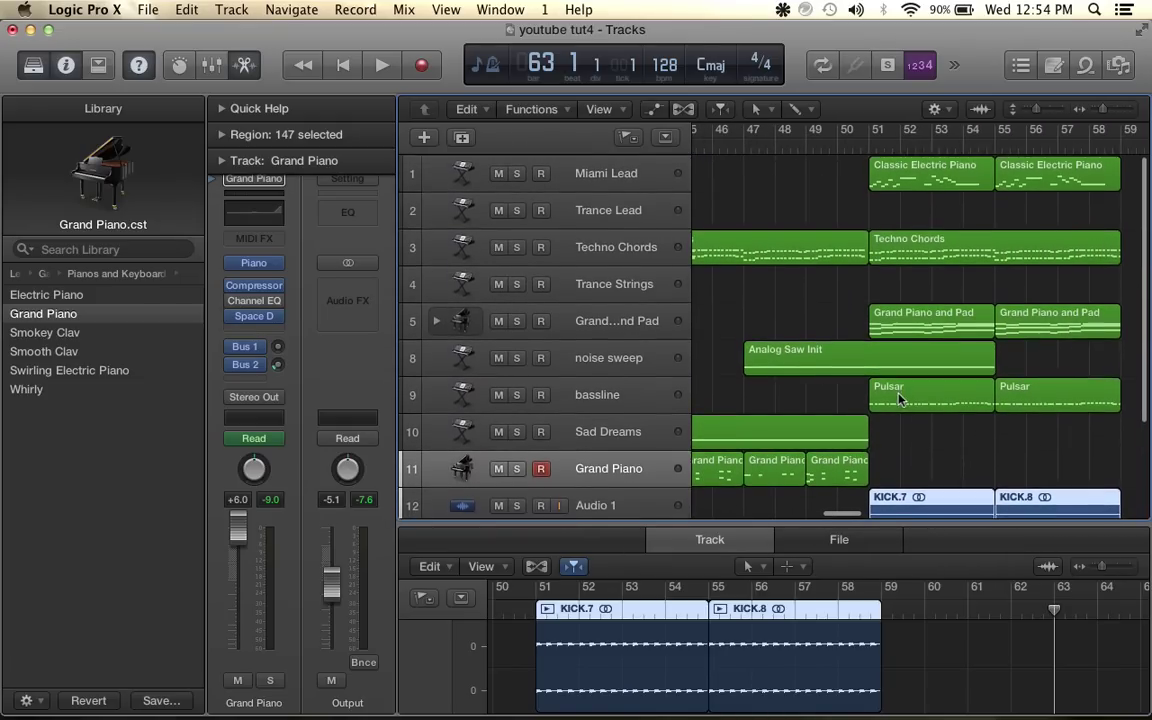
Play the arrangement from about bar 40 to listen to the breakdown and the lead-in to bar 51
scroll(760, 190, left, 6)
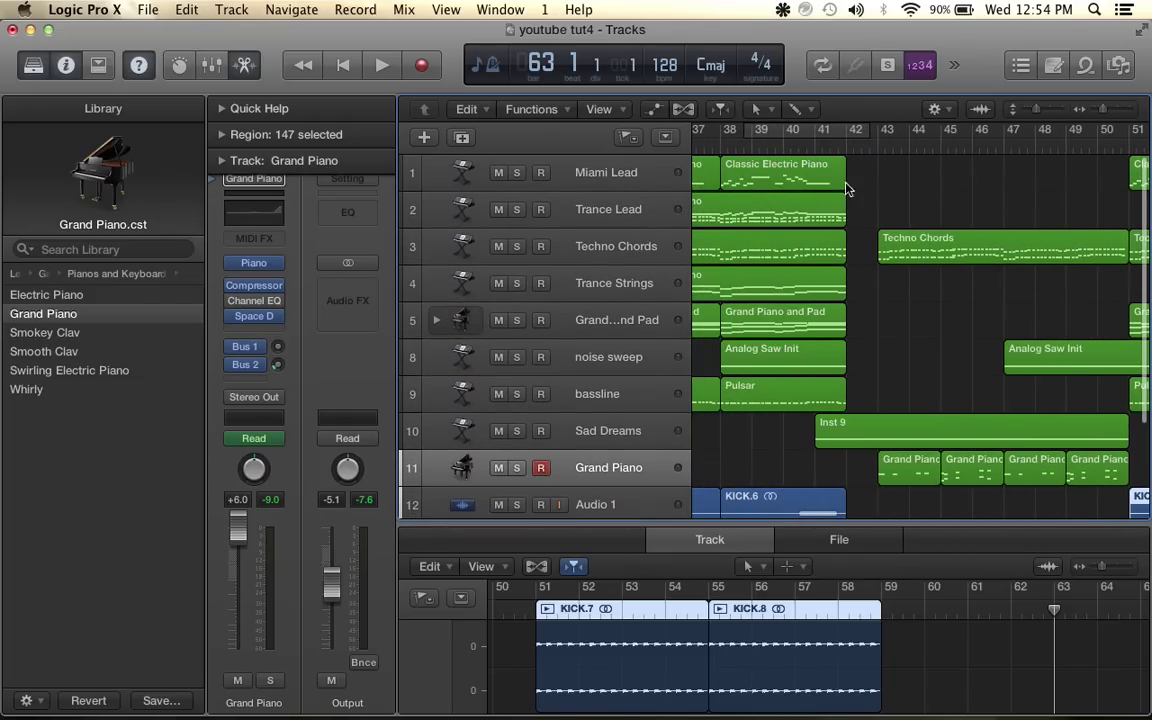
click(782, 151)
key(space)
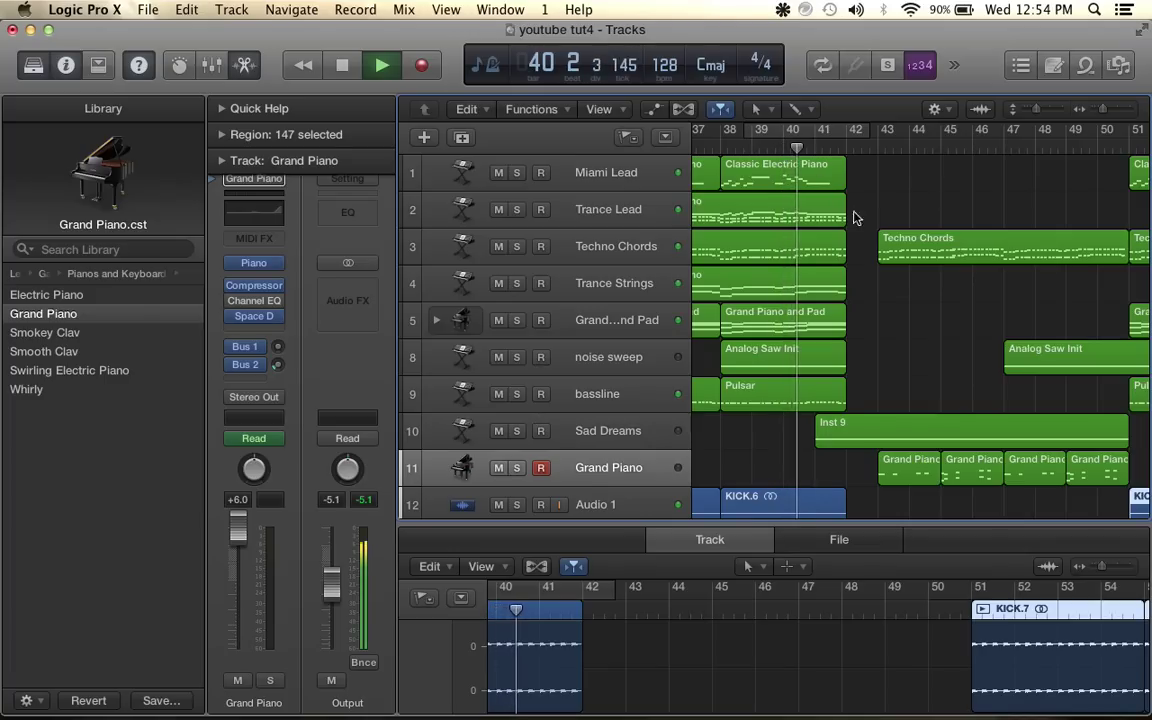
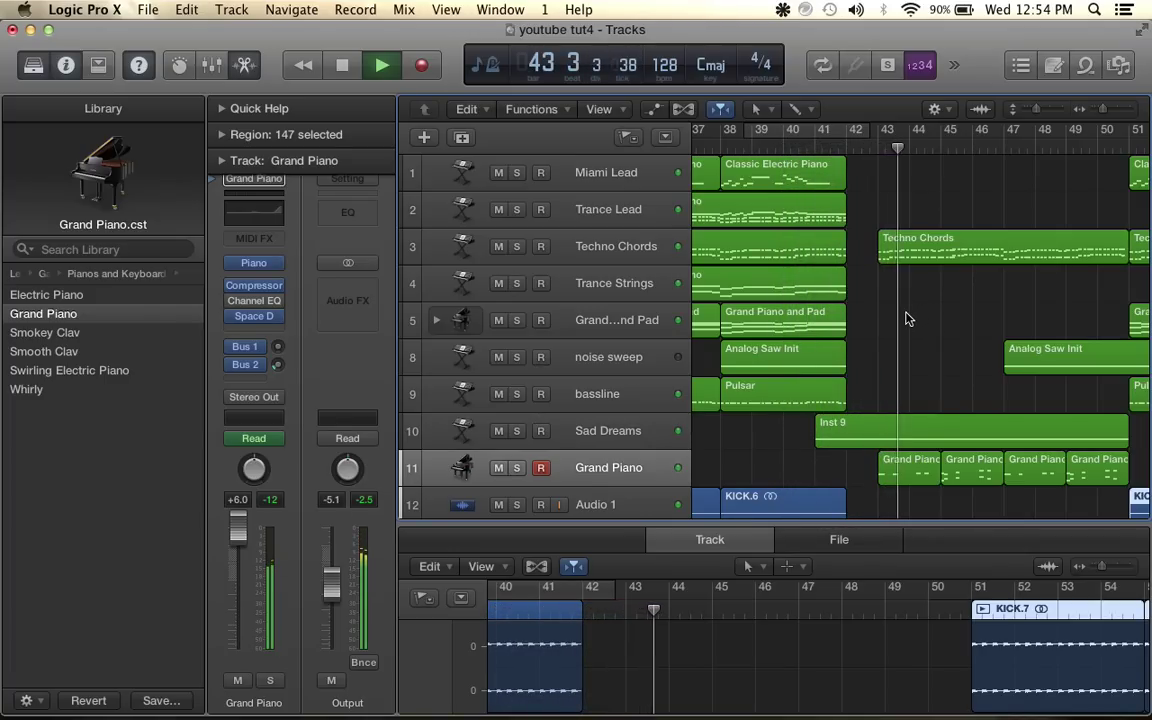
scroll(906, 319, right, 4)
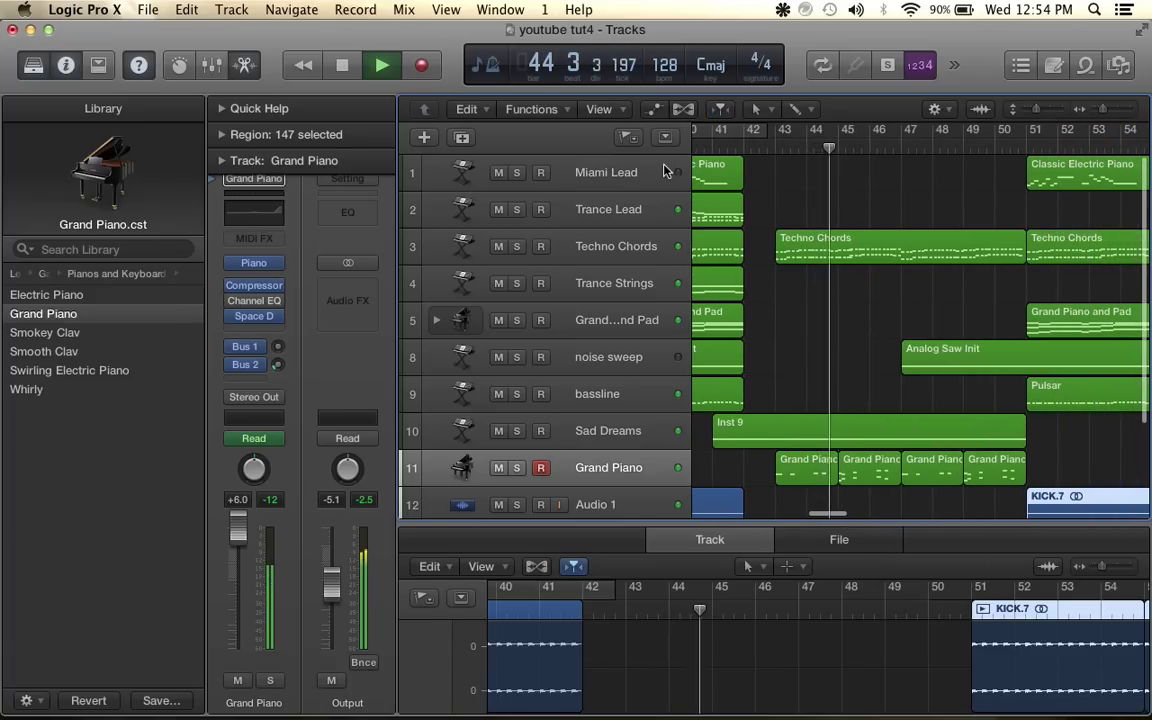
Add a Techno Chords LPF Cutoff automation point at bar 51 and lower the bar 43 point to about 0.048
click(654, 109)
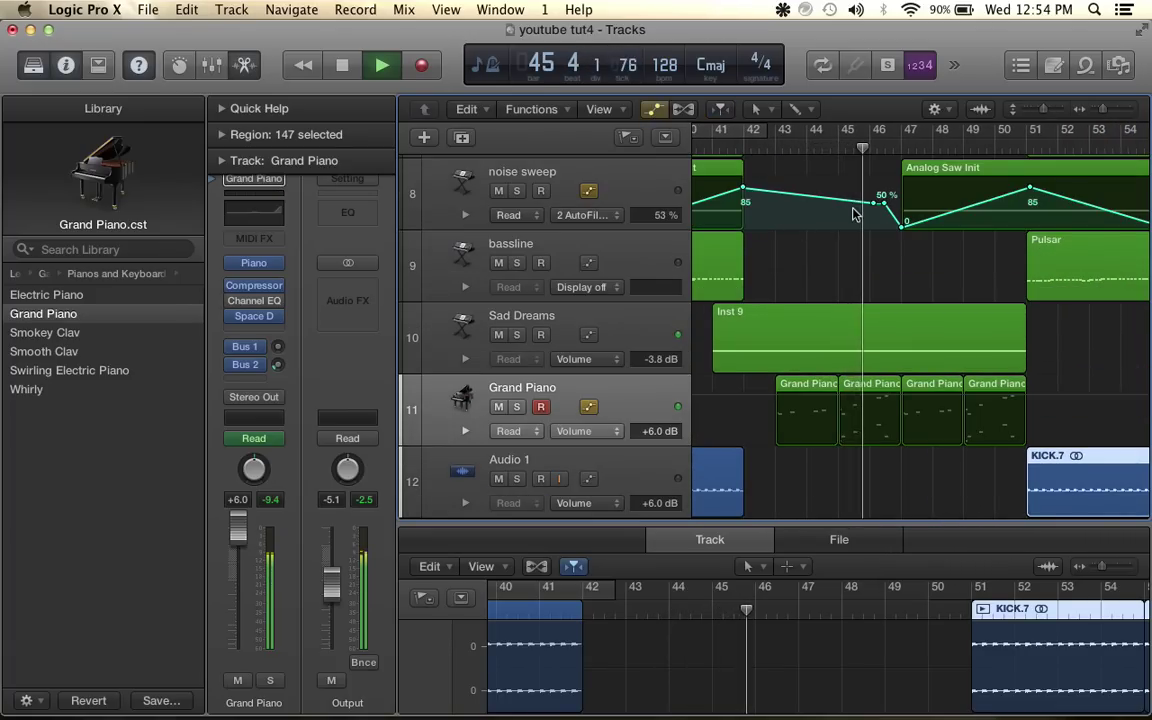
scroll(830, 321, up, 5)
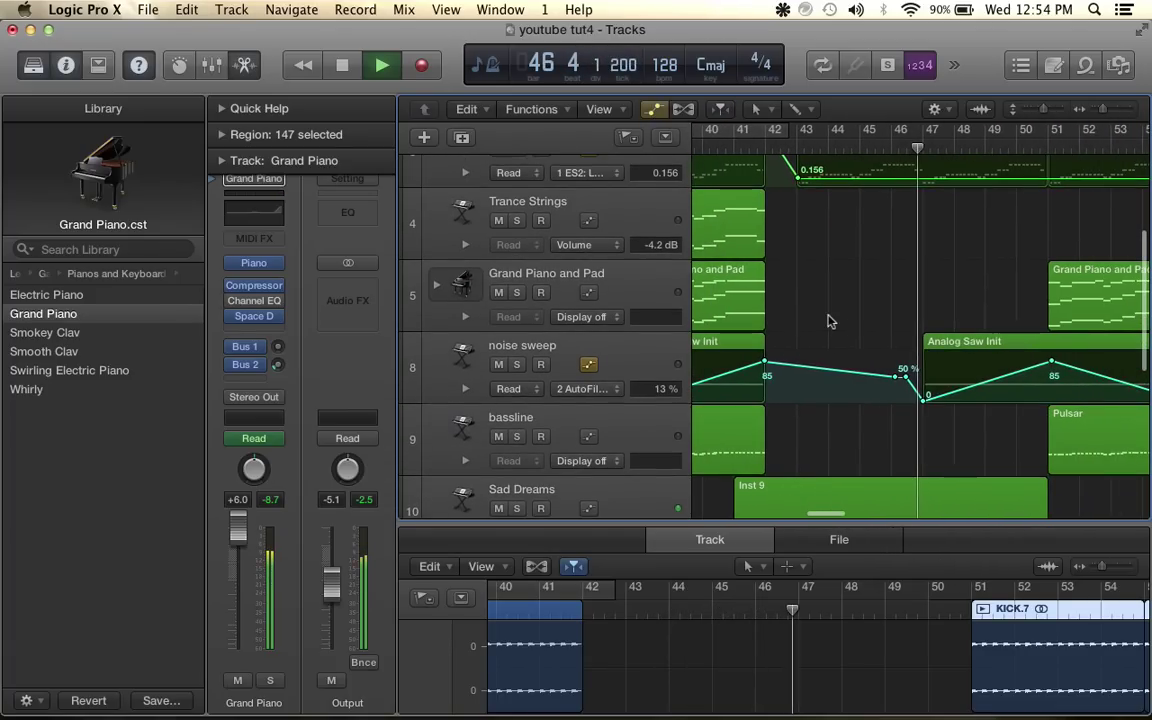
scroll(828, 321, up, 4)
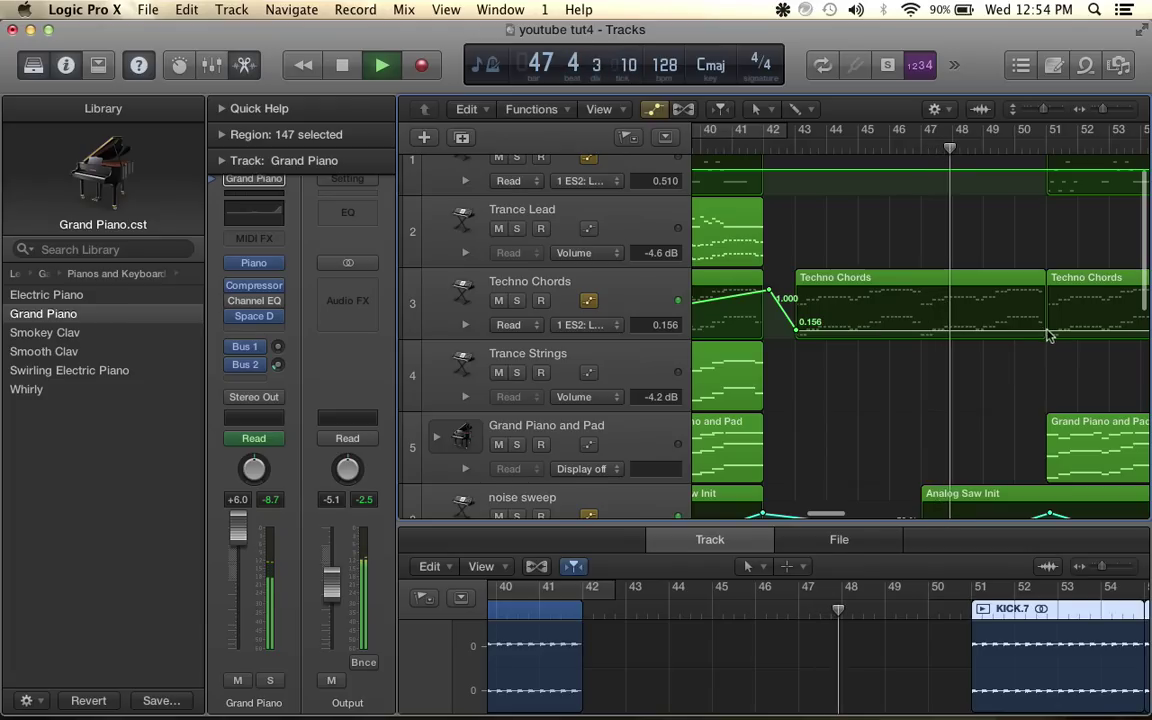
click(1047, 331)
drag(797, 334, 797, 348)
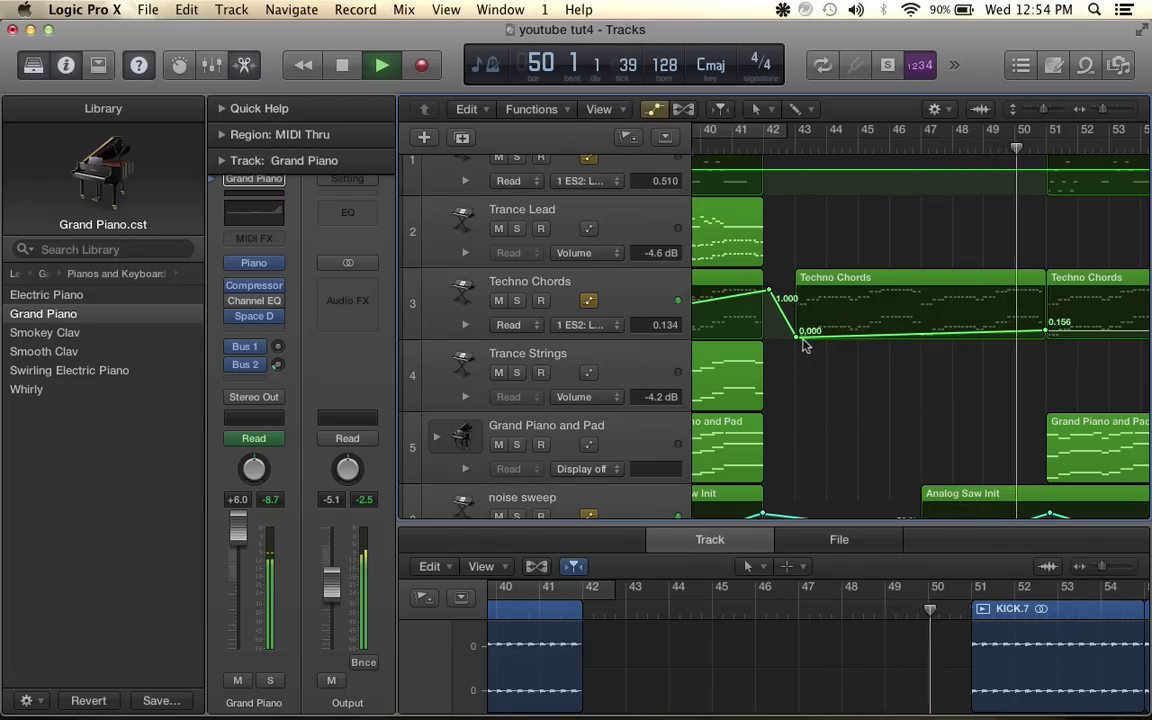
drag(797, 336, 797, 333)
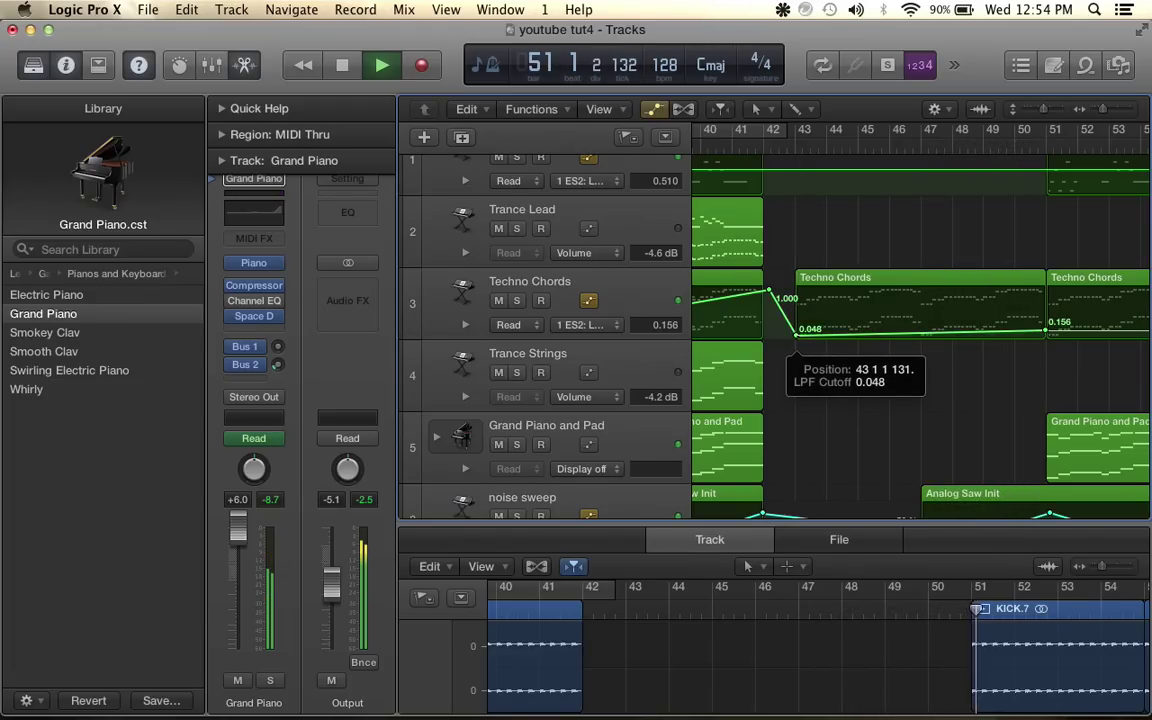
click(655, 108)
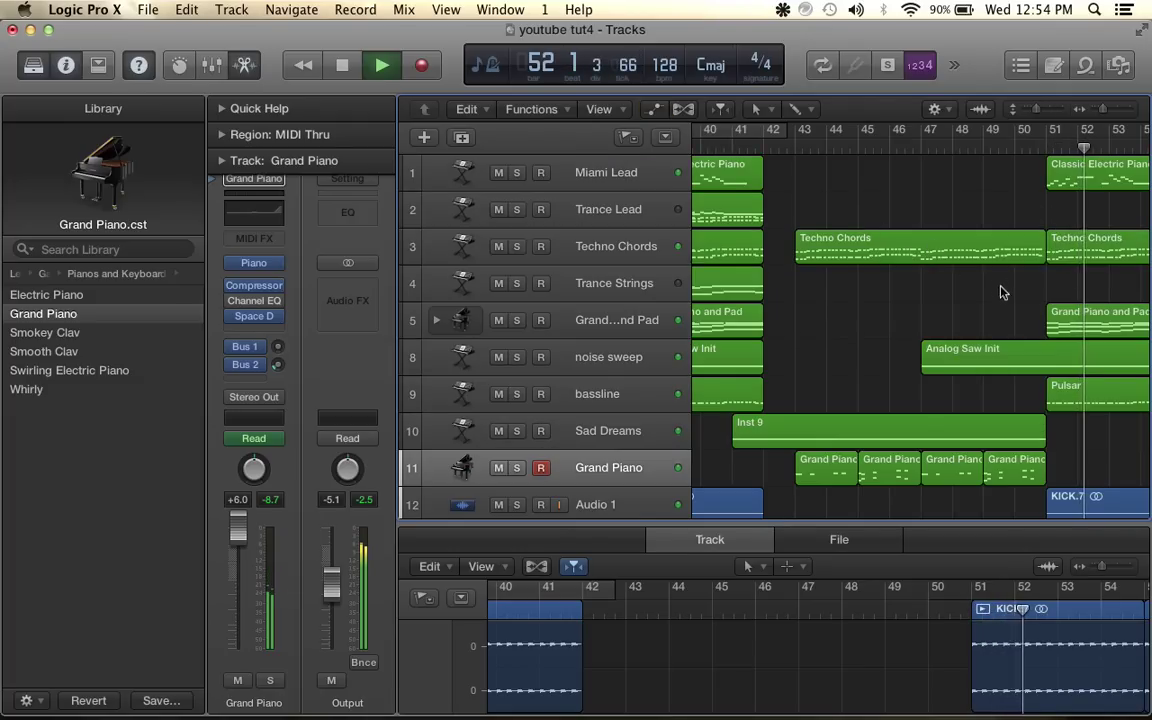
key(space)
Shift all copied clap regions on Audio 2 slightly earlier so the first one lines up with the Audio 3 hat at 51.2
scroll(1040, 350, down, 3)
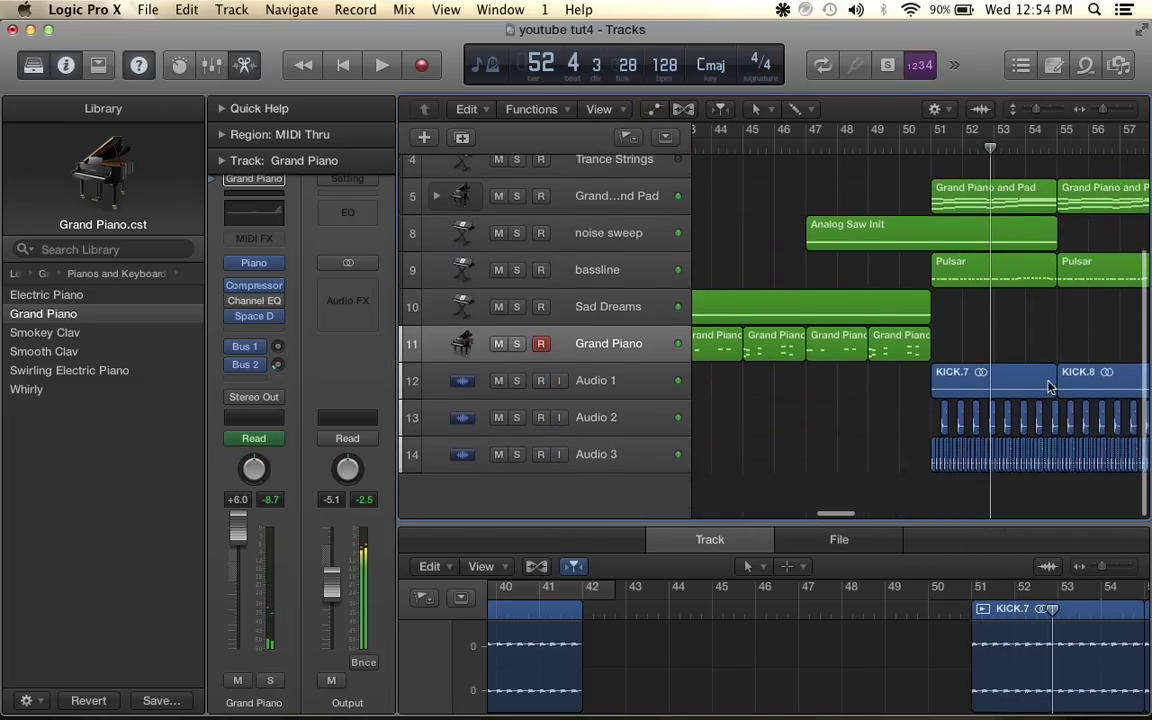
scroll(1044, 386, right, 3)
drag(769, 420, 1058, 428)
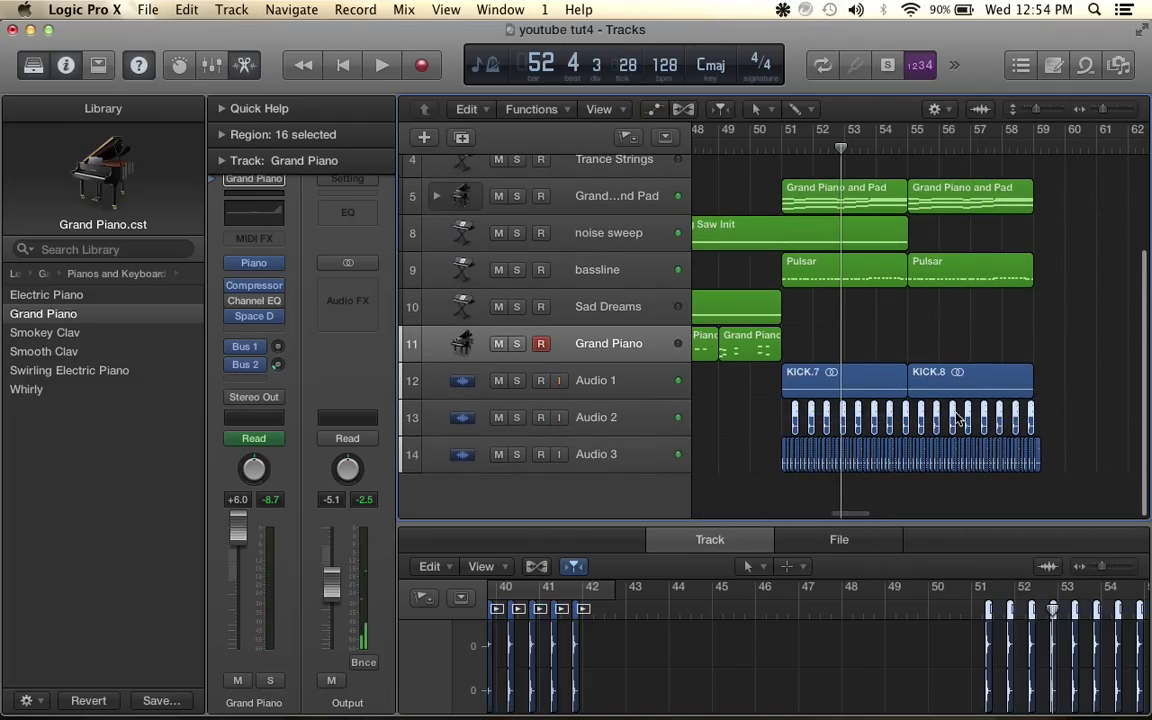
scroll(818, 426, up, 6)
scroll(818, 428, up, 5)
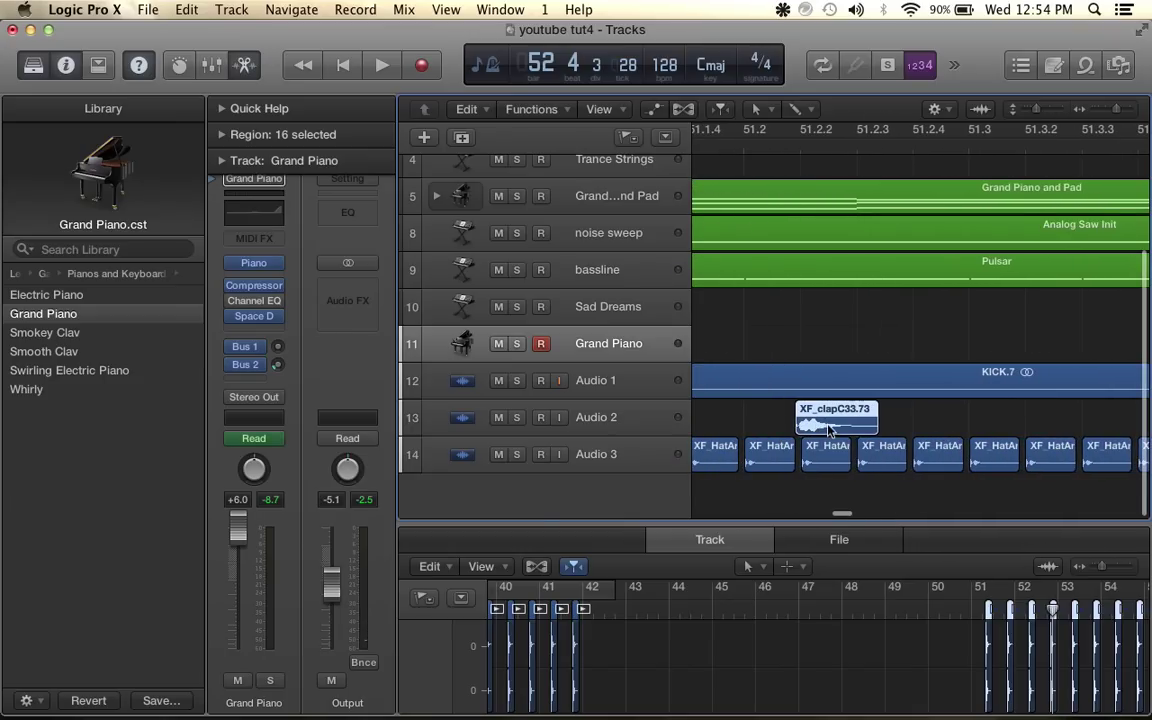
scroll(828, 430, left, 2)
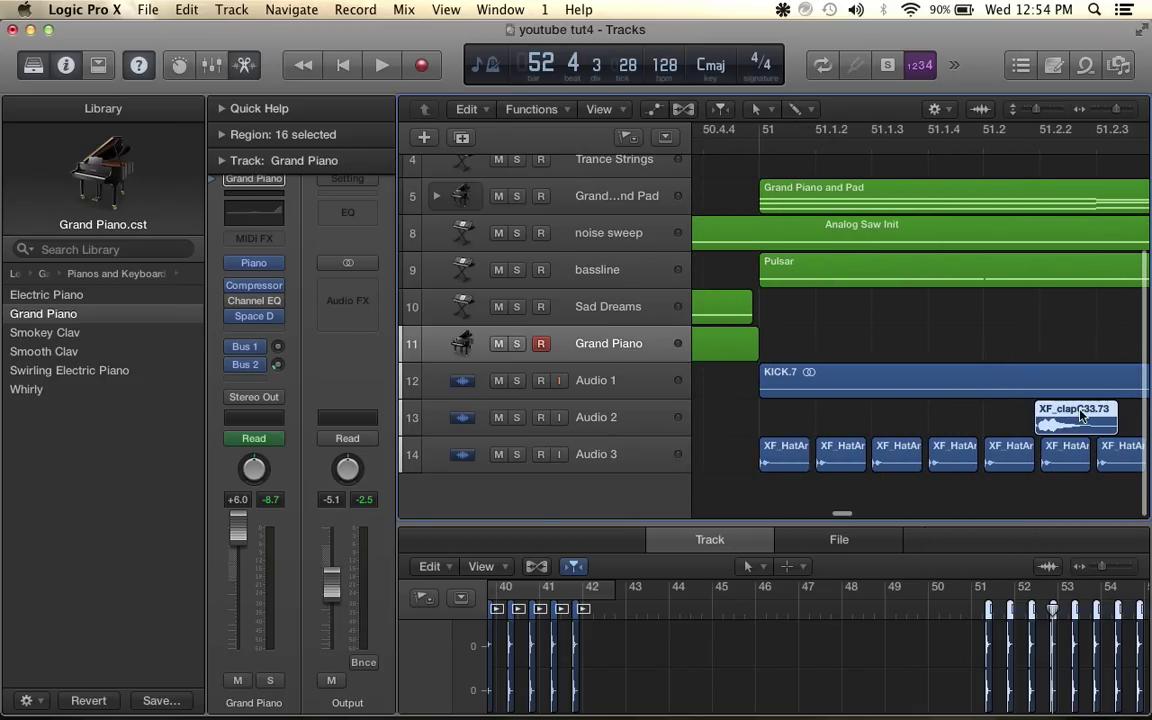
scroll(1083, 420, down, 5)
scroll(1079, 424, right, 5)
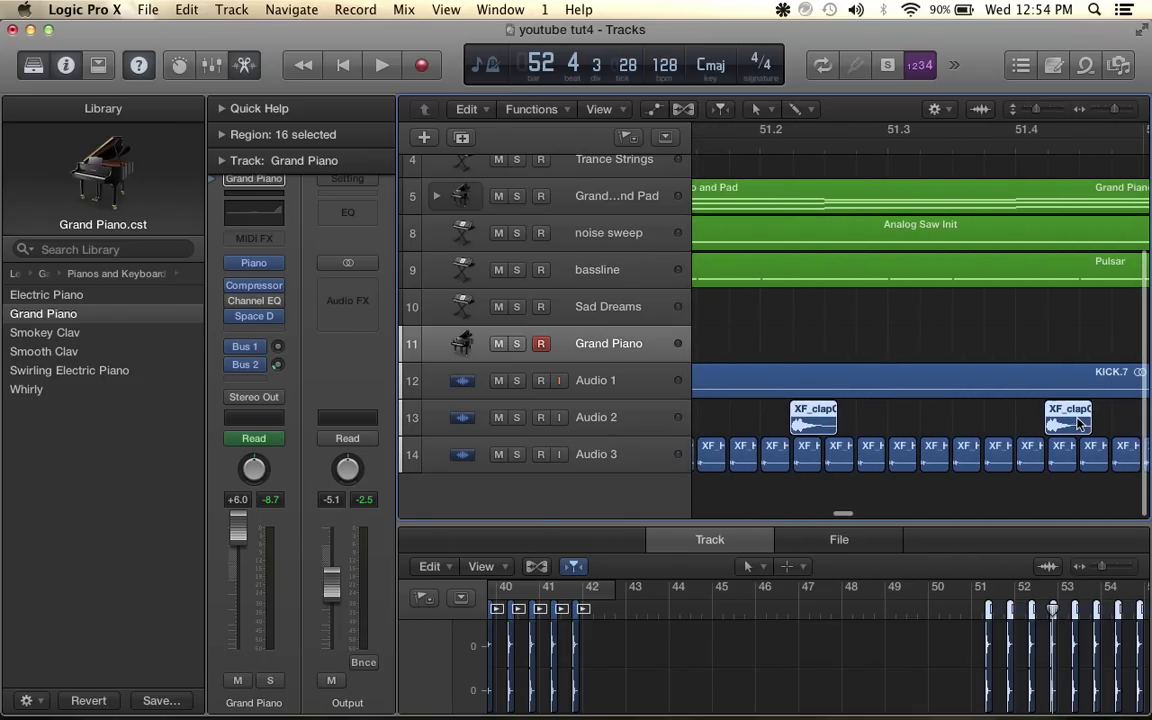
drag(1035, 109, 1047, 110)
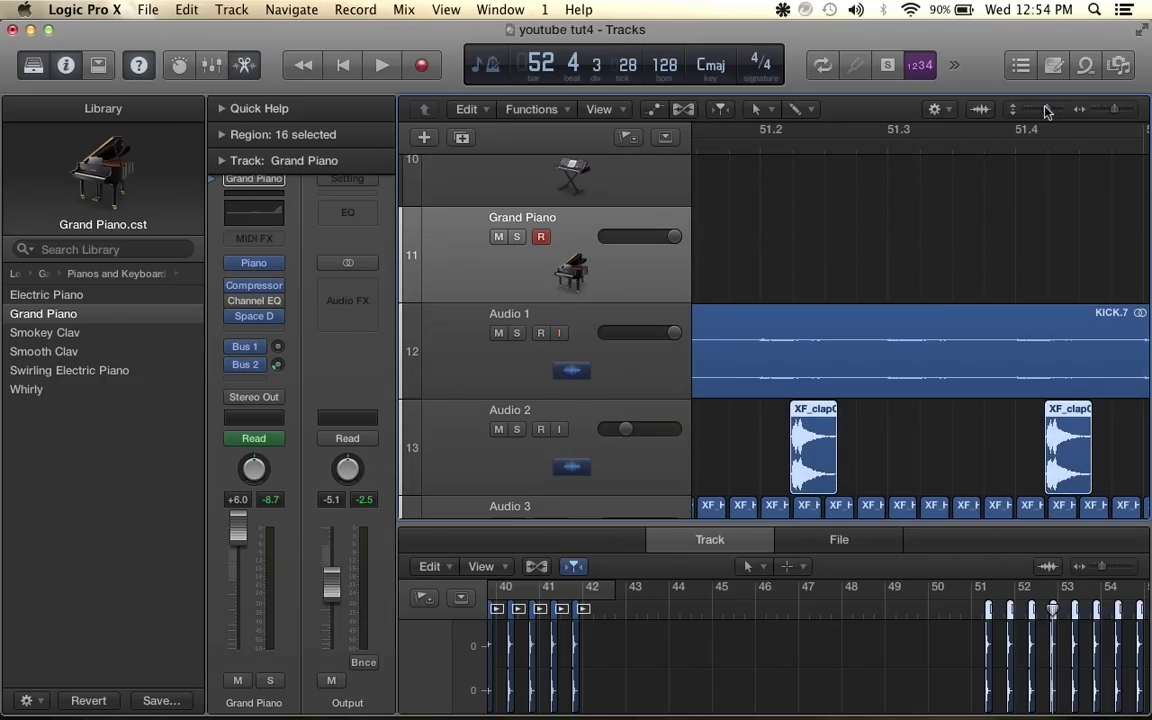
scroll(888, 253, left, 5)
mouse_move(946, 468)
mouse_down()
mouse_move(913, 470)
mouse_move(926, 471)
mouse_up()
scroll(927, 470, up, 10)
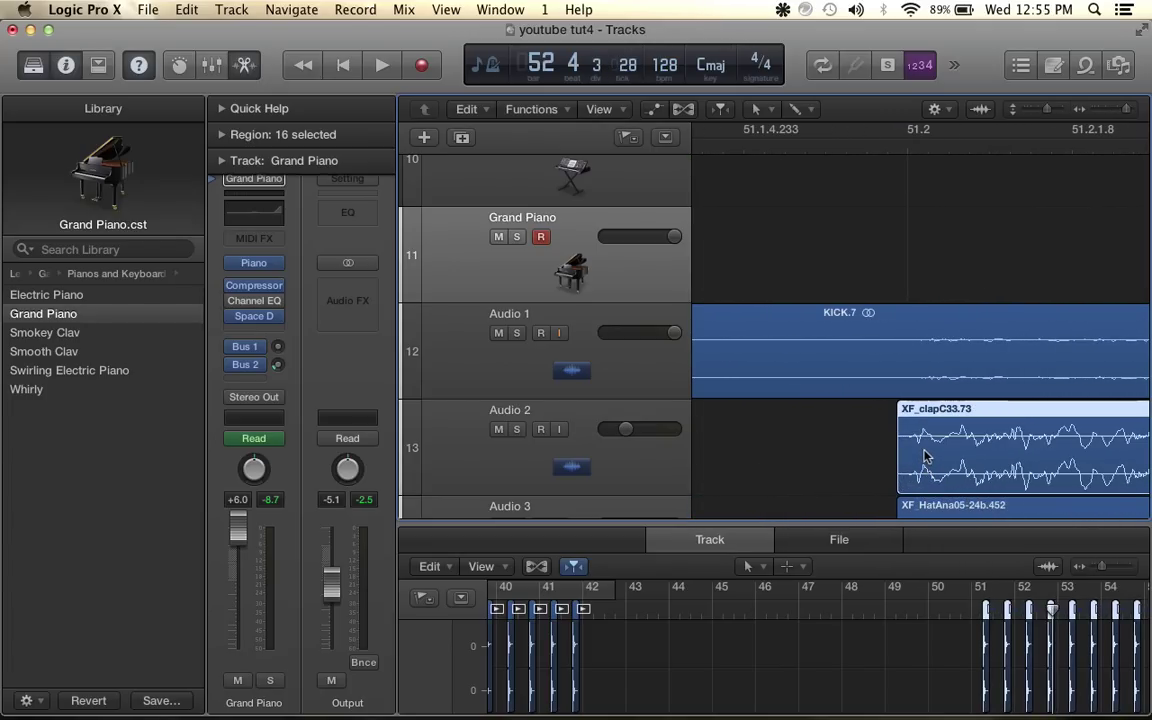
scroll(926, 457, up, 3)
Play the arrangement from bar 51 to listen to the realigned claps with the other parts
scroll(925, 457, down, 8)
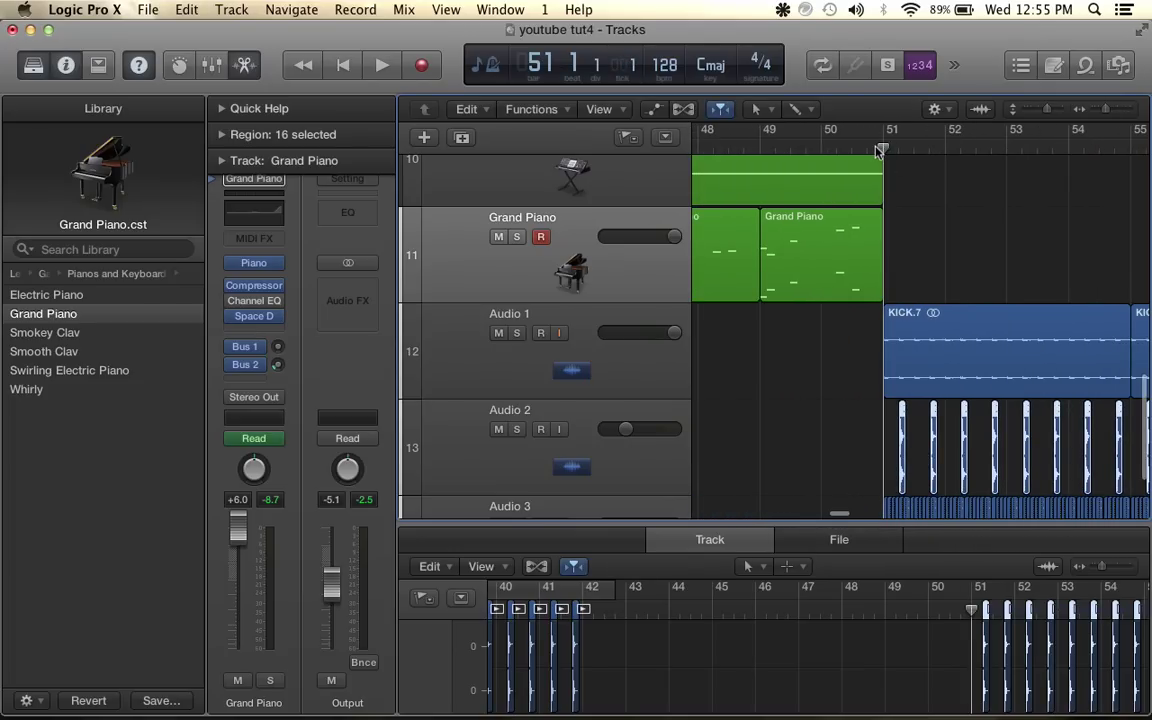
key(space)
drag(1047, 116, 1020, 122)
scroll(866, 236, right, 5)
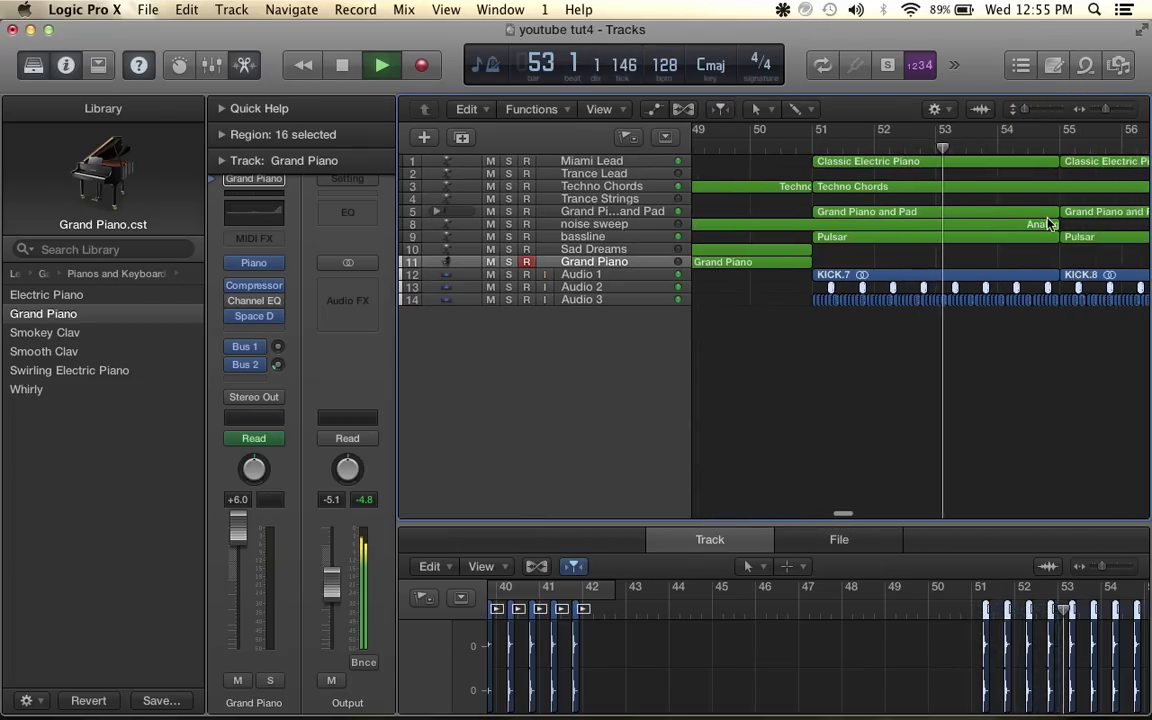
scroll(866, 236, down, 5)
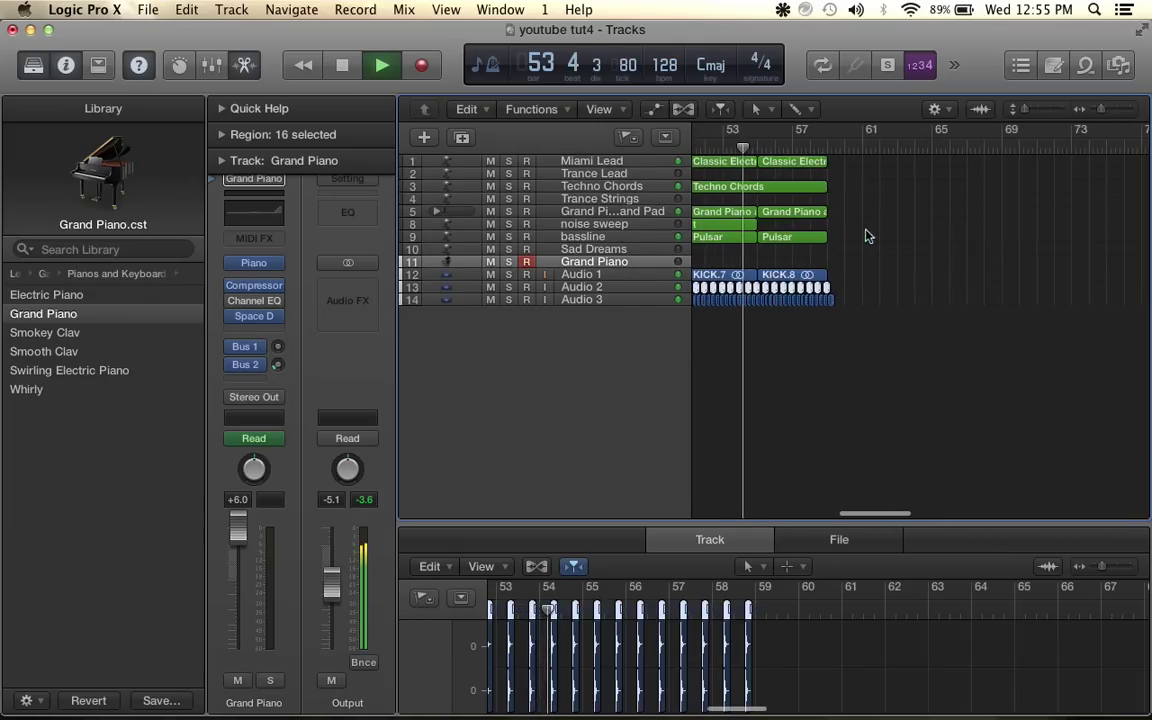
key(space)
Copy the regions of the full section from bar 26 to bar 41 across all tracks, including the Inst 9 region
scroll(850, 262, down, 4)
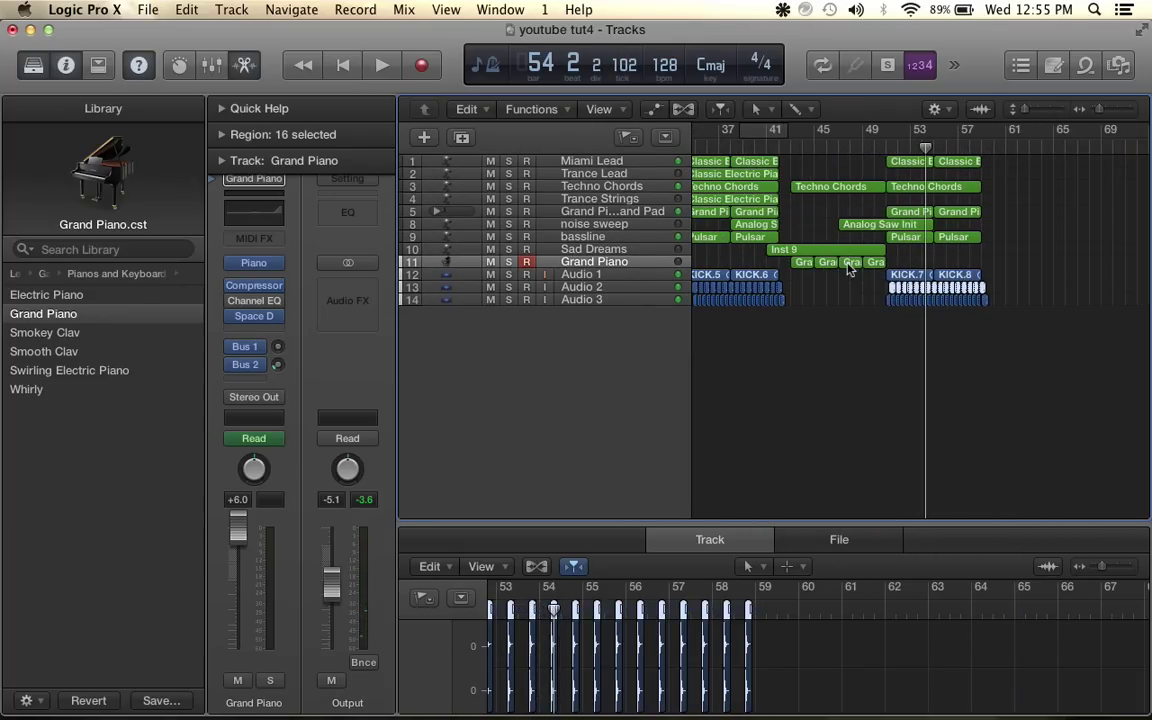
scroll(850, 267, down, 8)
scroll(816, 314, up, 10)
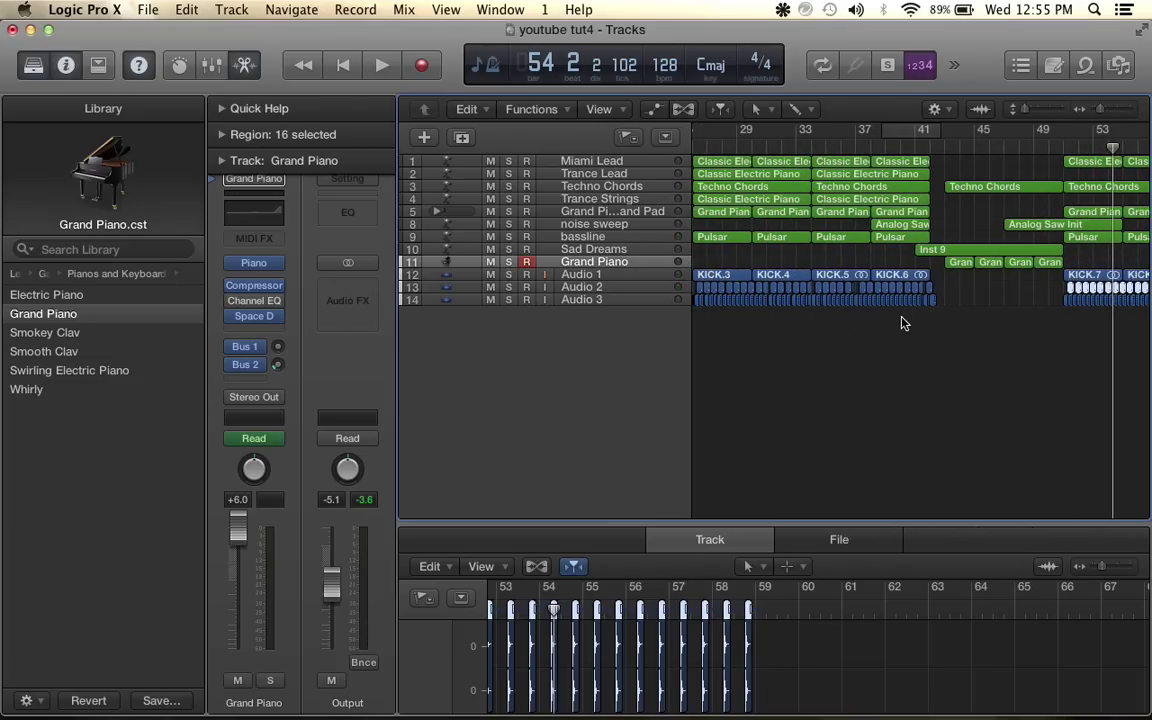
scroll(902, 321, left, 3)
drag(738, 317, 977, 128)
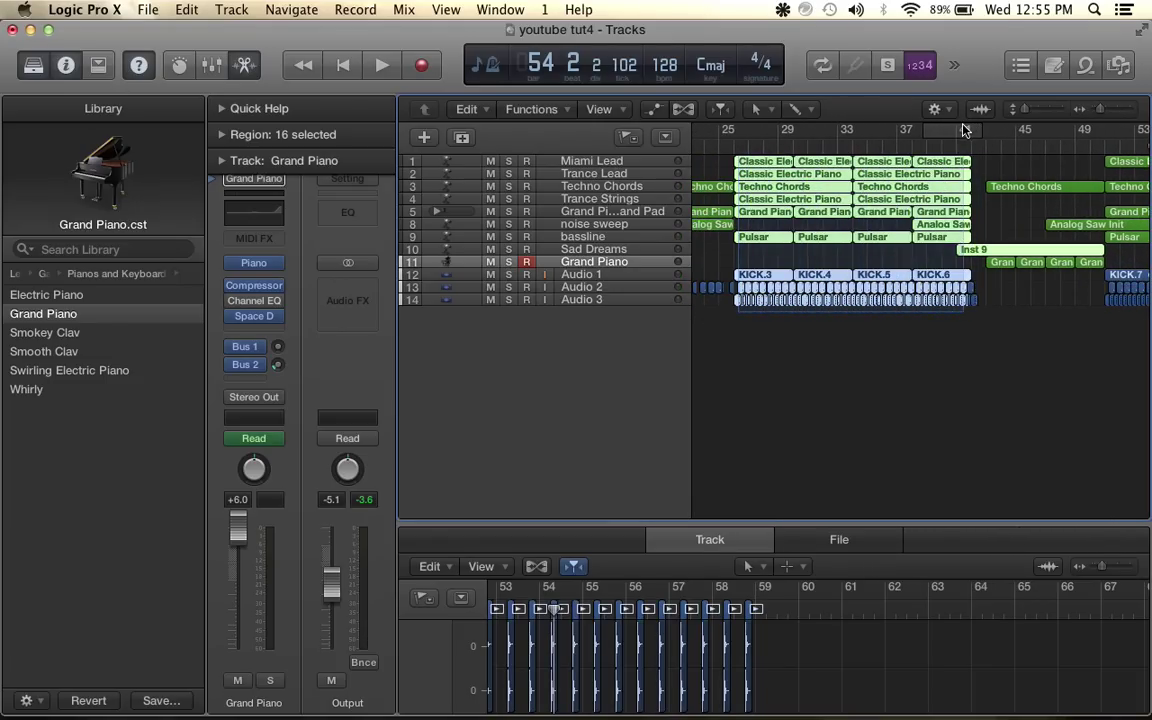
click(812, 208)
scroll(812, 208, up, 5)
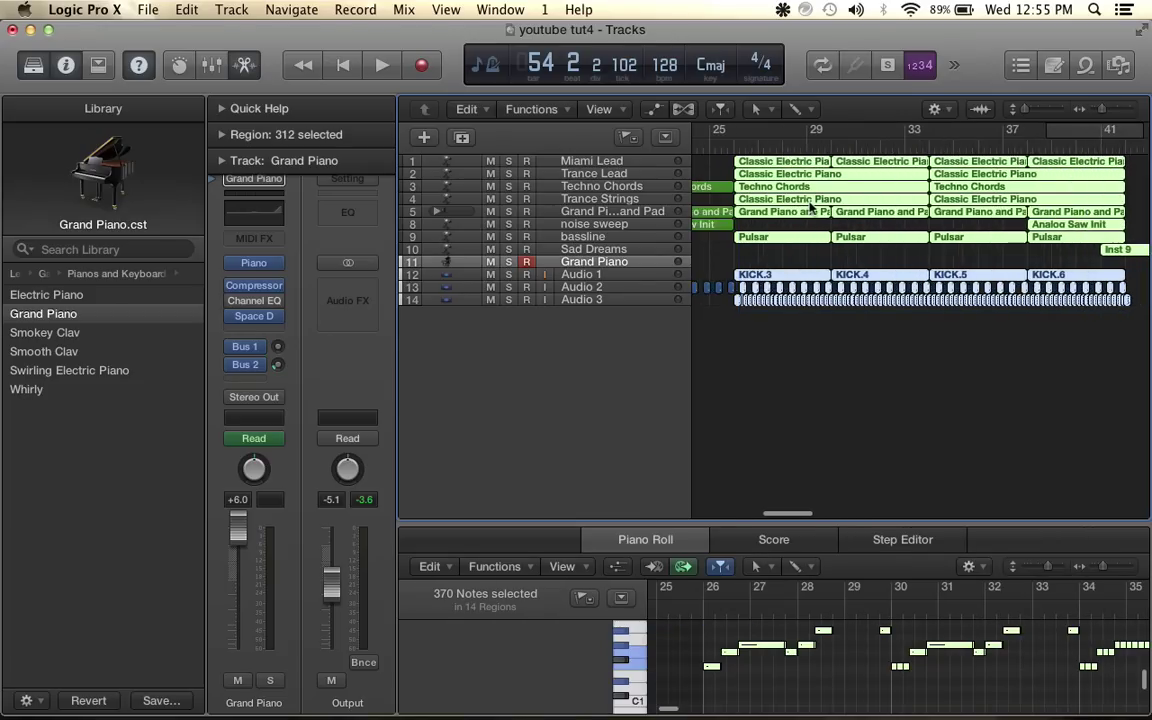
right_click(776, 198)
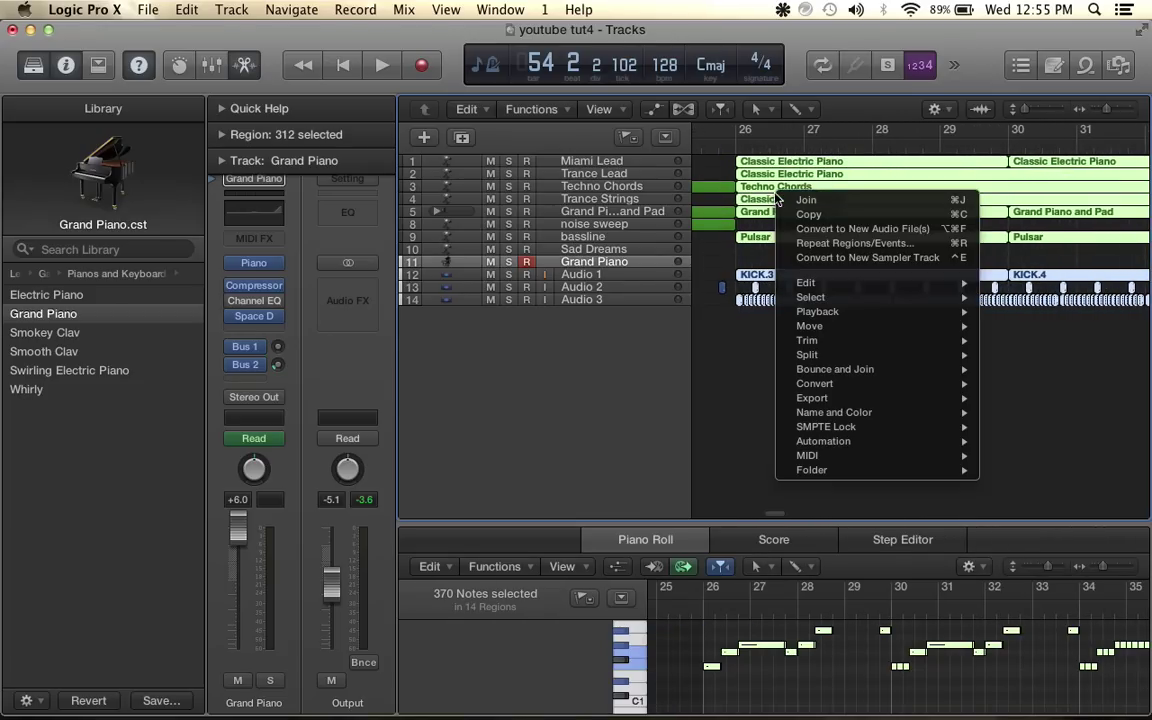
click(770, 216)
Paste the copied section at bar 59 together with its automation data
scroll(888, 218, right, 10)
scroll(888, 218, right, 15)
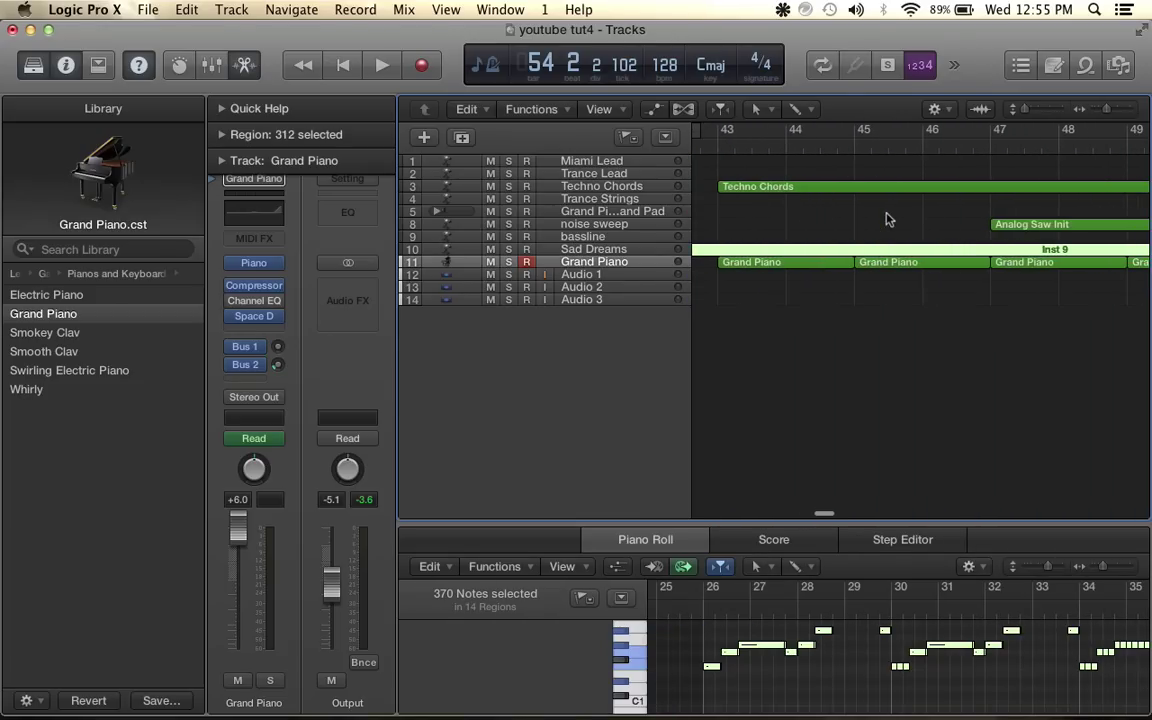
scroll(893, 227, down, 3)
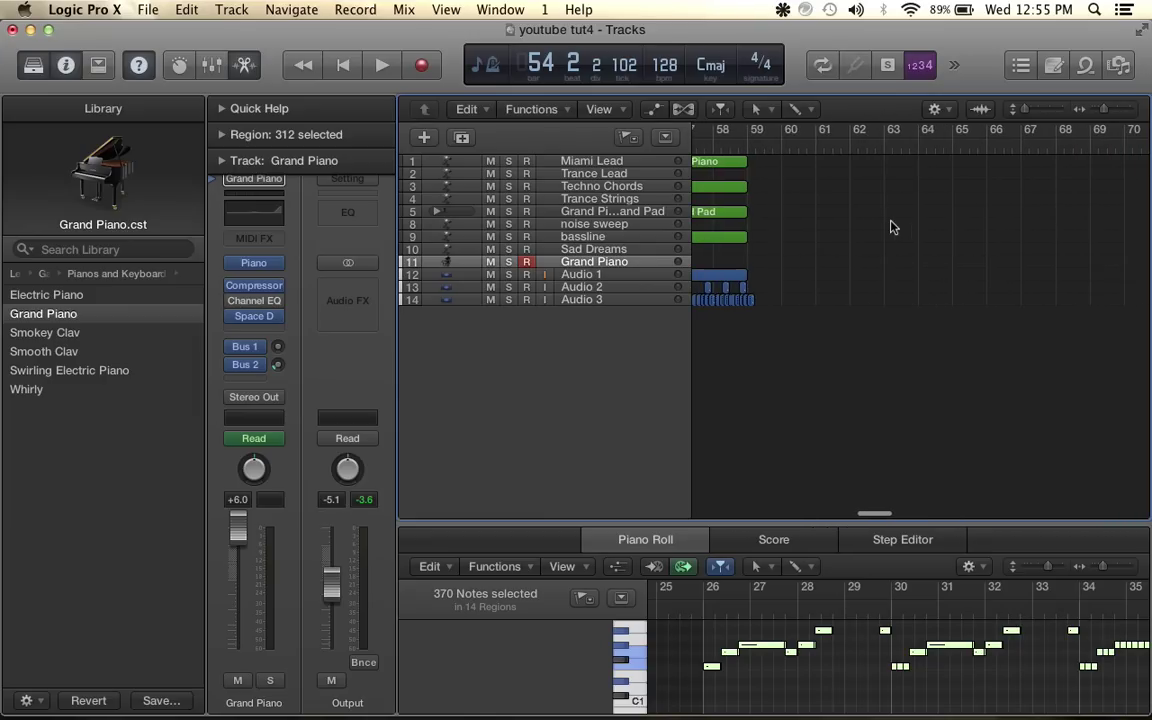
click(748, 151)
right_click(777, 187)
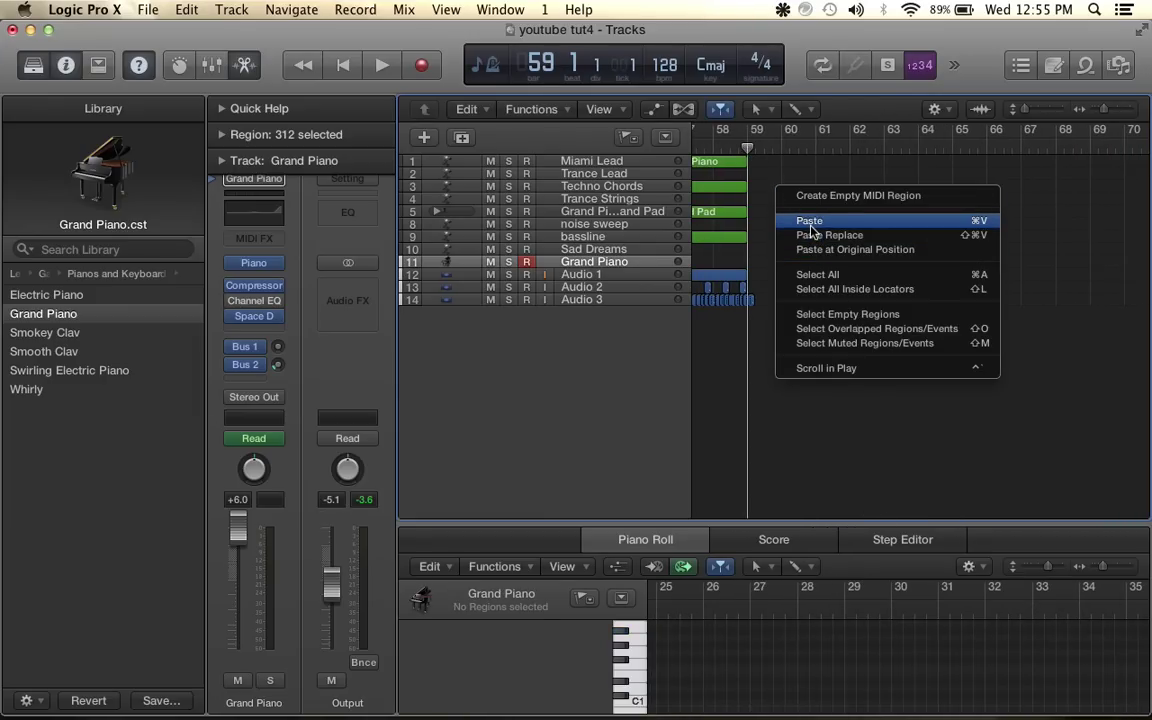
click(806, 224)
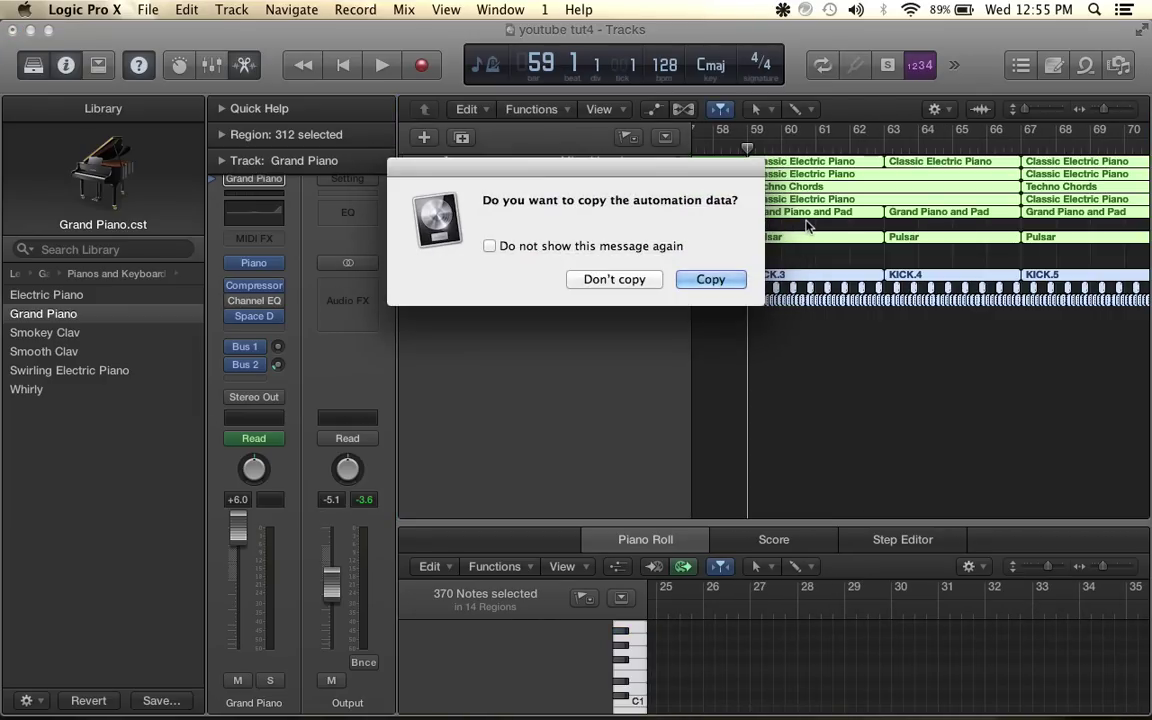
click(709, 280)
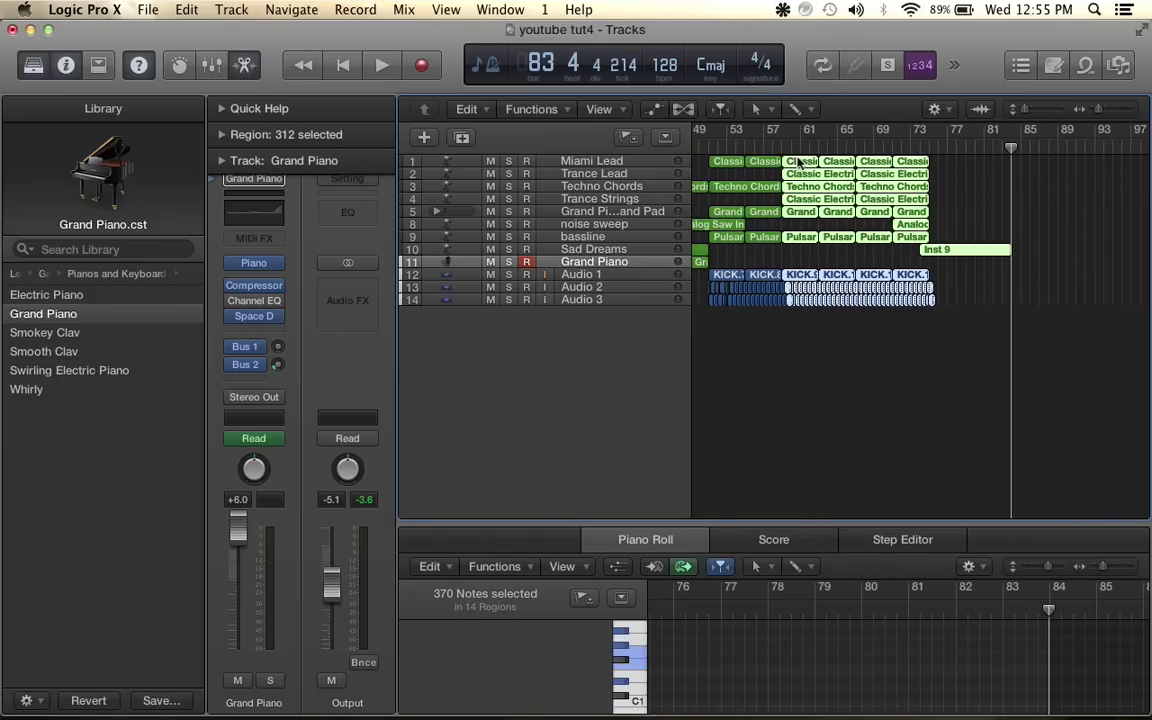
Move the whole pasted section later so it starts exactly at bar 67
drag(804, 163, 869, 164)
click(708, 292)
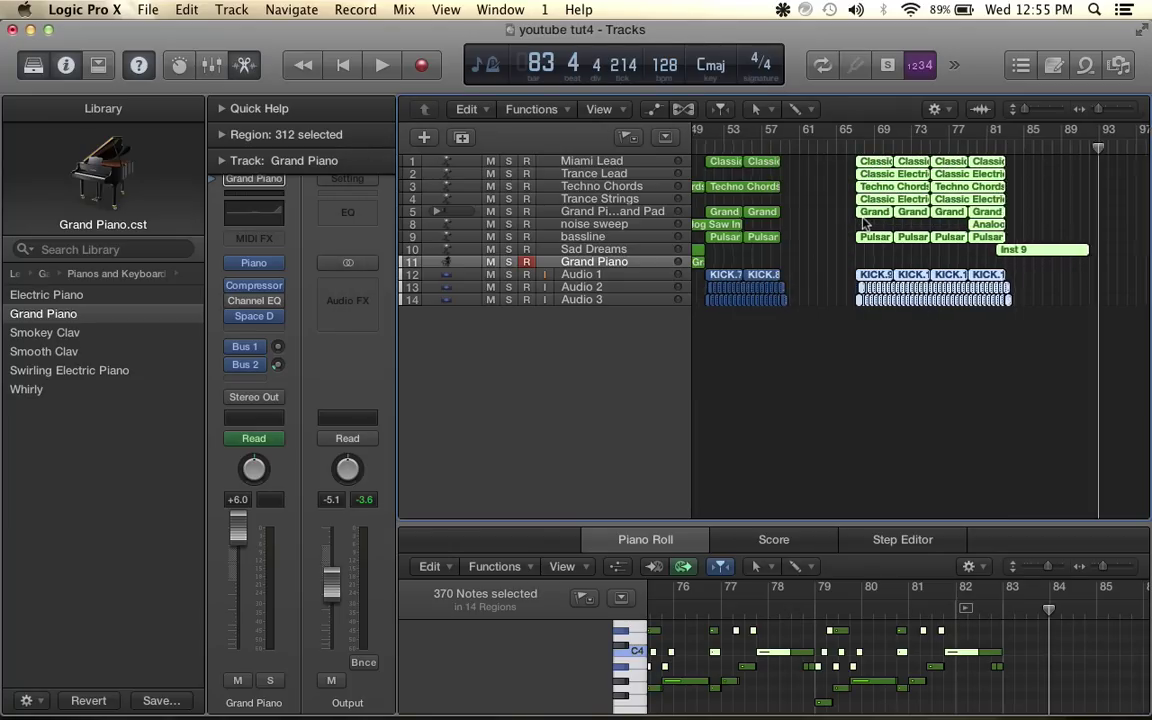
scroll(865, 222, up, 10)
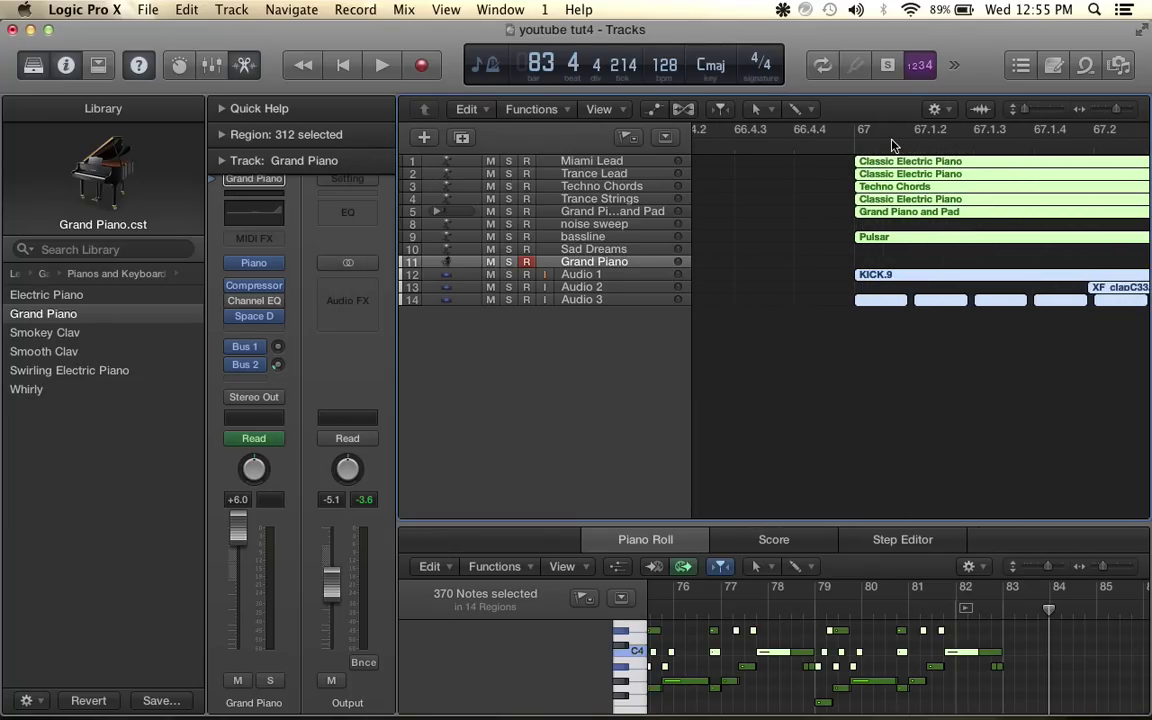
scroll(893, 145, down, 10)
Copy the Techno Chords, Grand Piano and Pad, noise sweep and Audio 2 clap regions between bars 18 and 26
scroll(897, 198, left, 10)
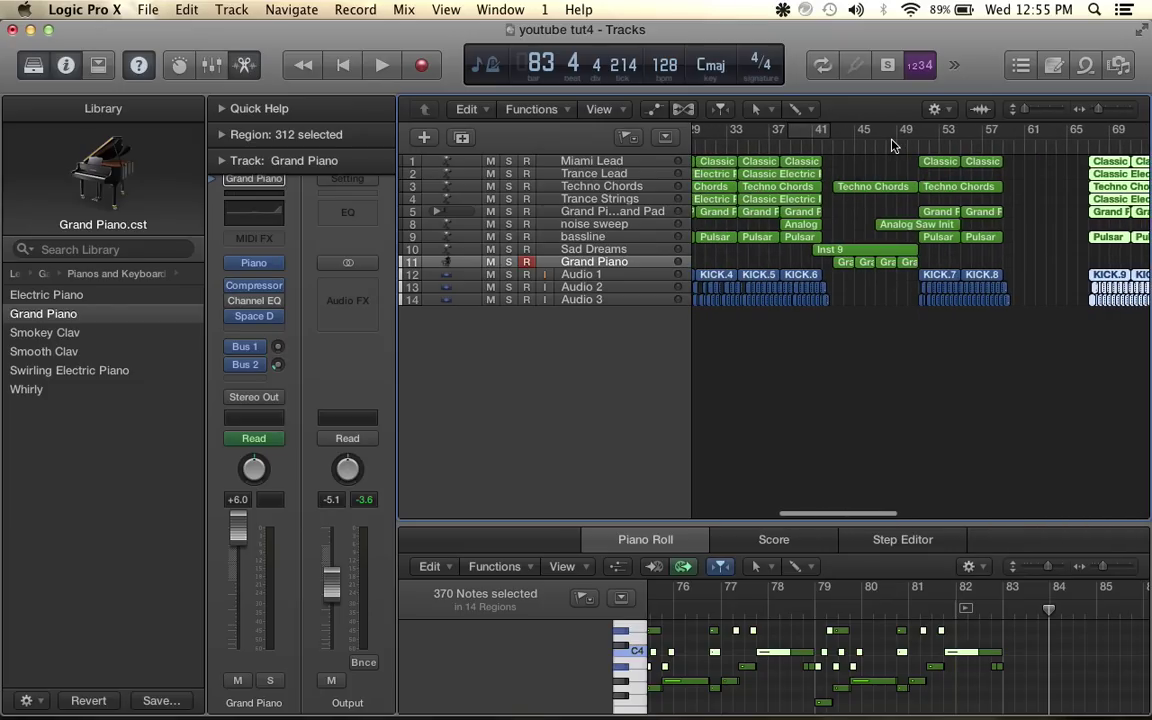
drag(838, 237, 801, 173)
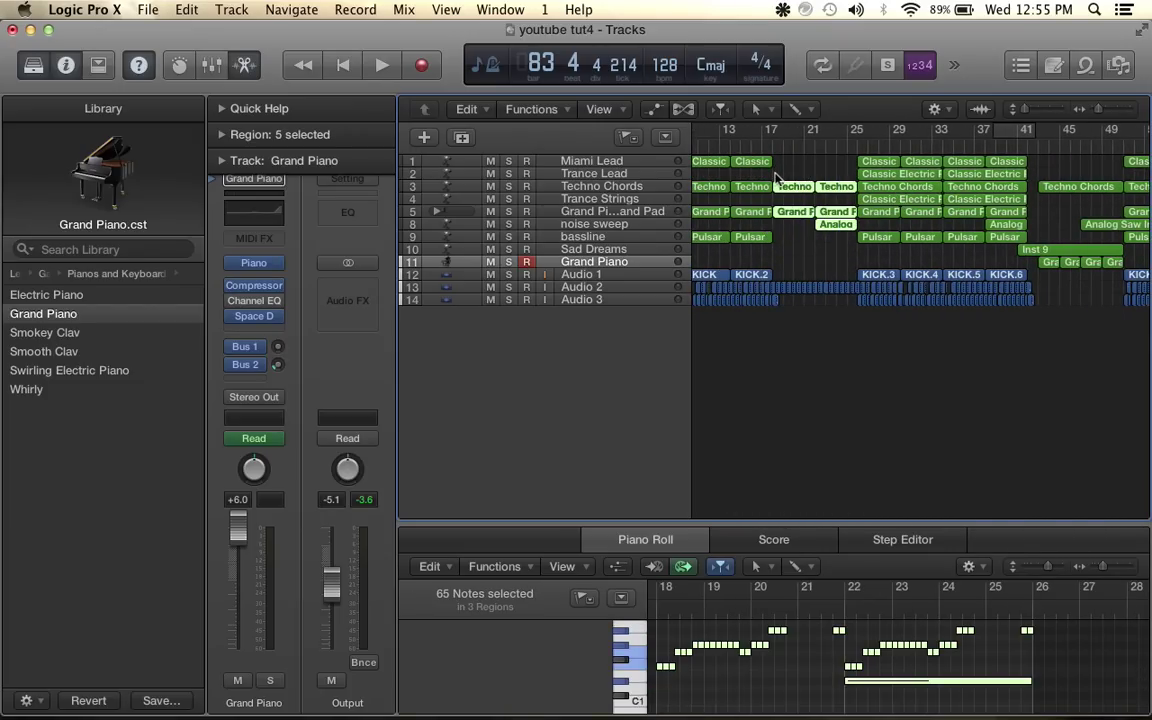
key(z)
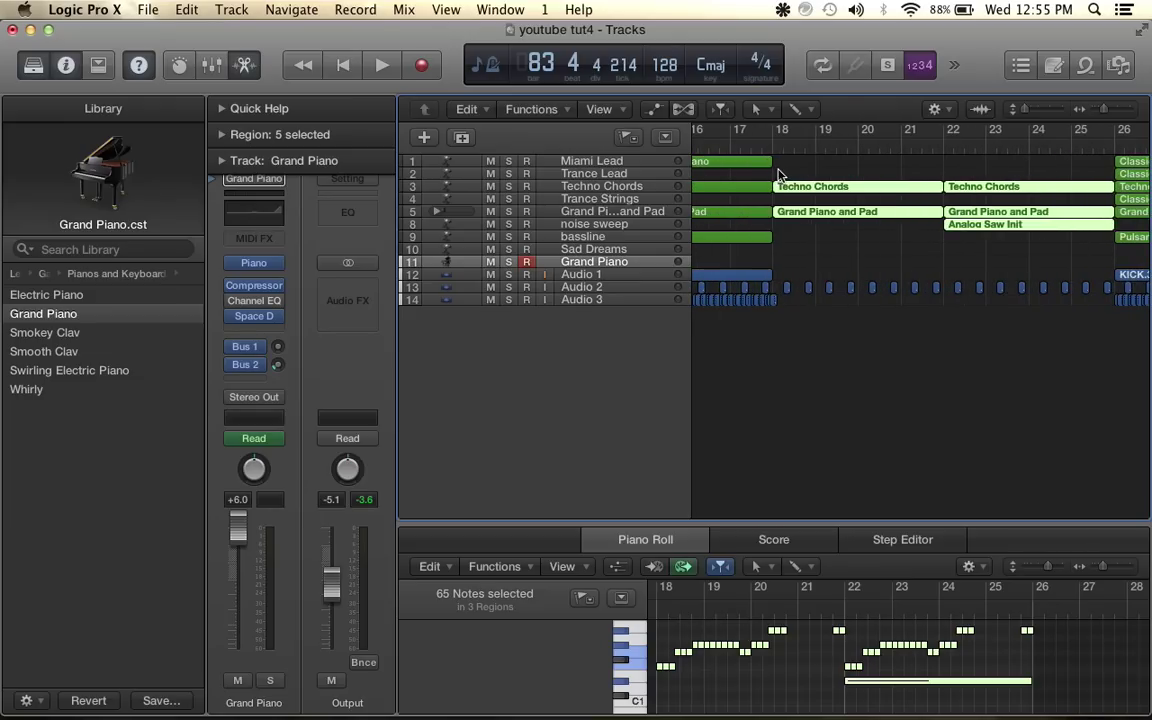
drag(780, 175, 1097, 315)
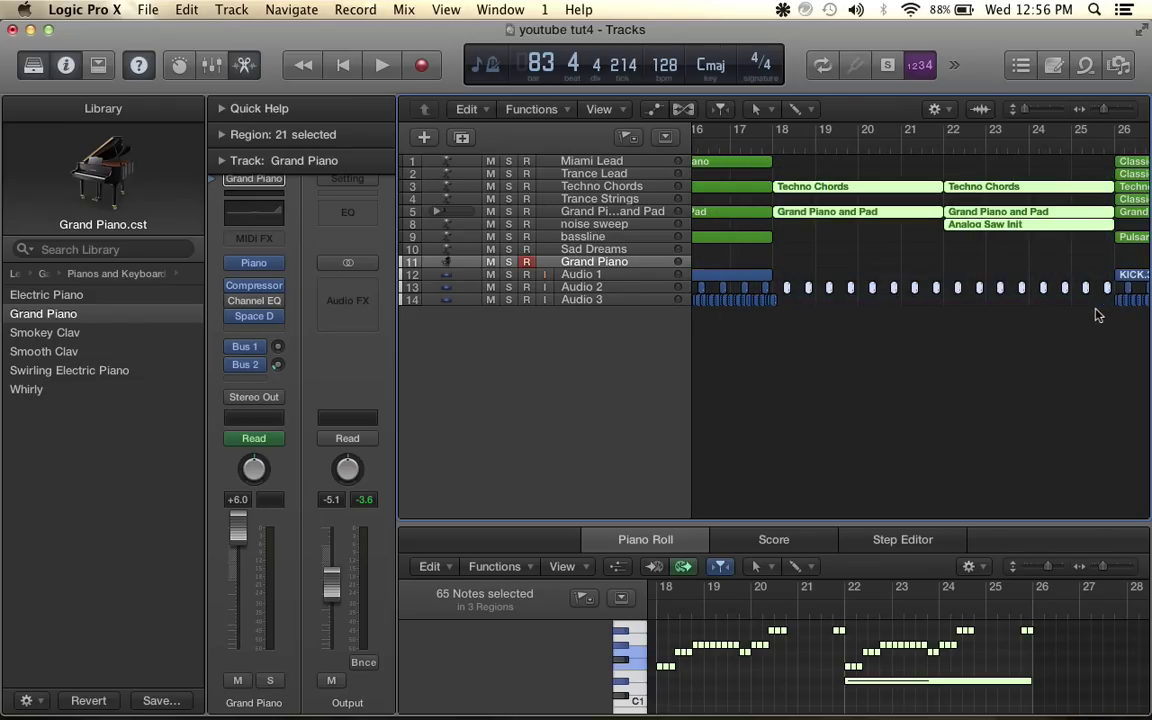
right_click(858, 210)
click(892, 220)
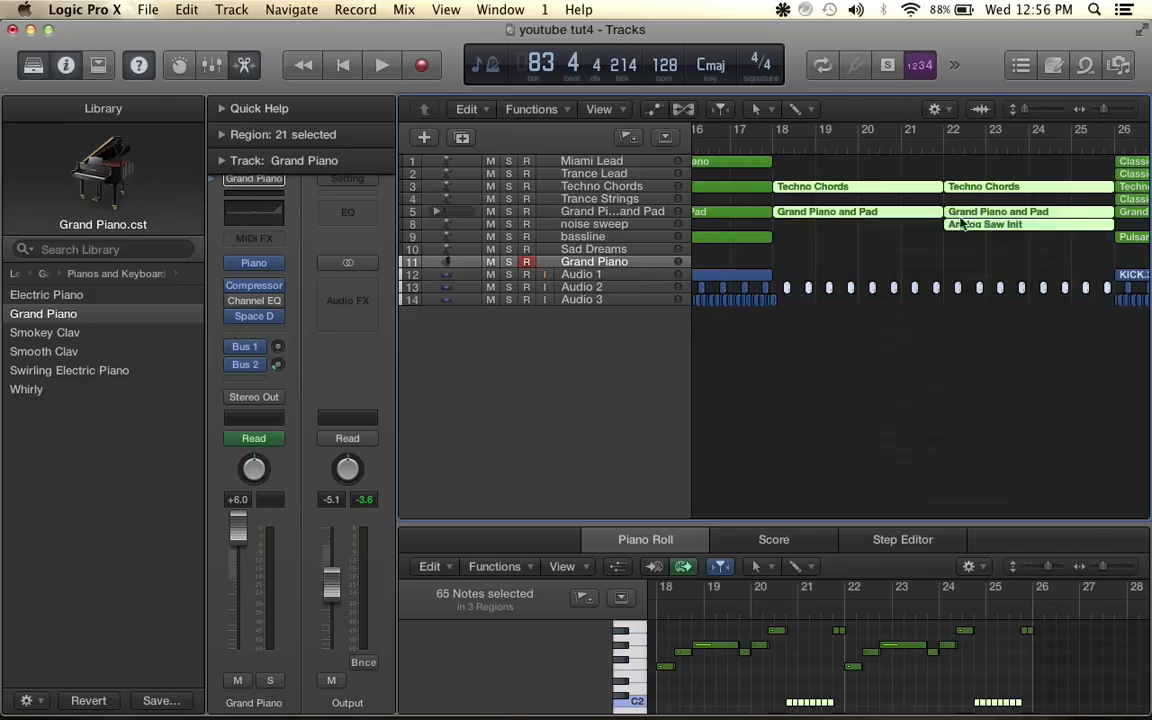
Paste the copied transition regions at bar 59 together with their automation data
scroll(987, 221, right, 10)
scroll(987, 221, right, 20)
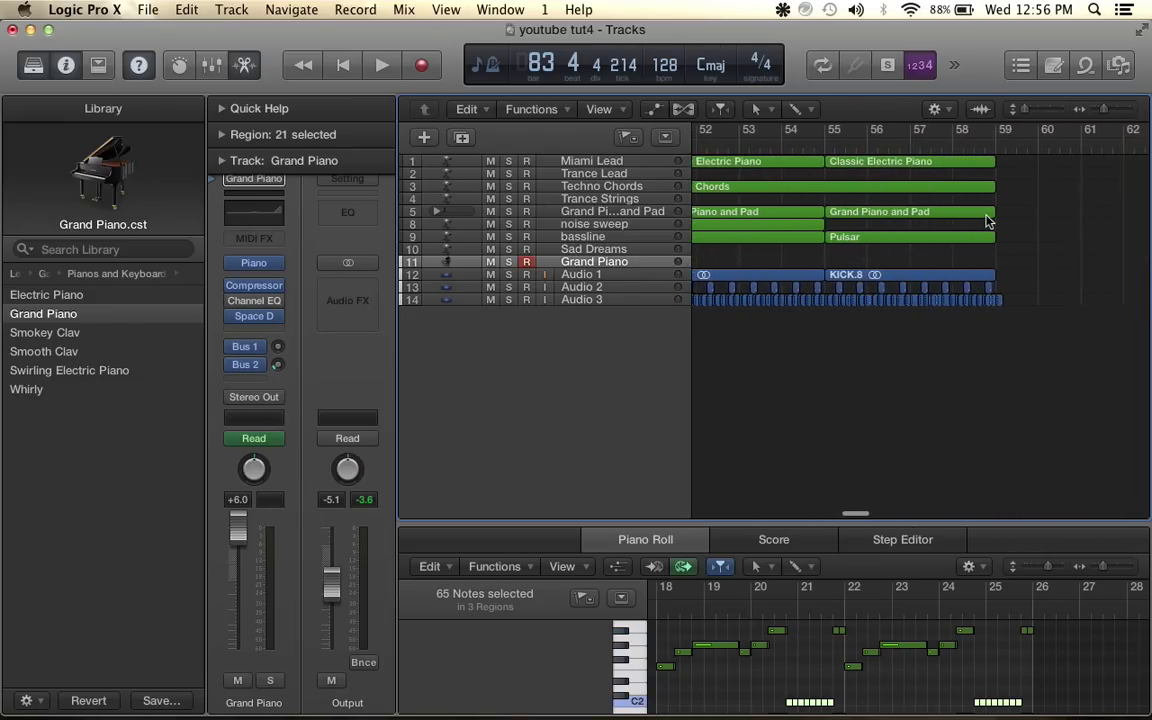
scroll(987, 221, down, 10)
scroll(916, 222, right, 4)
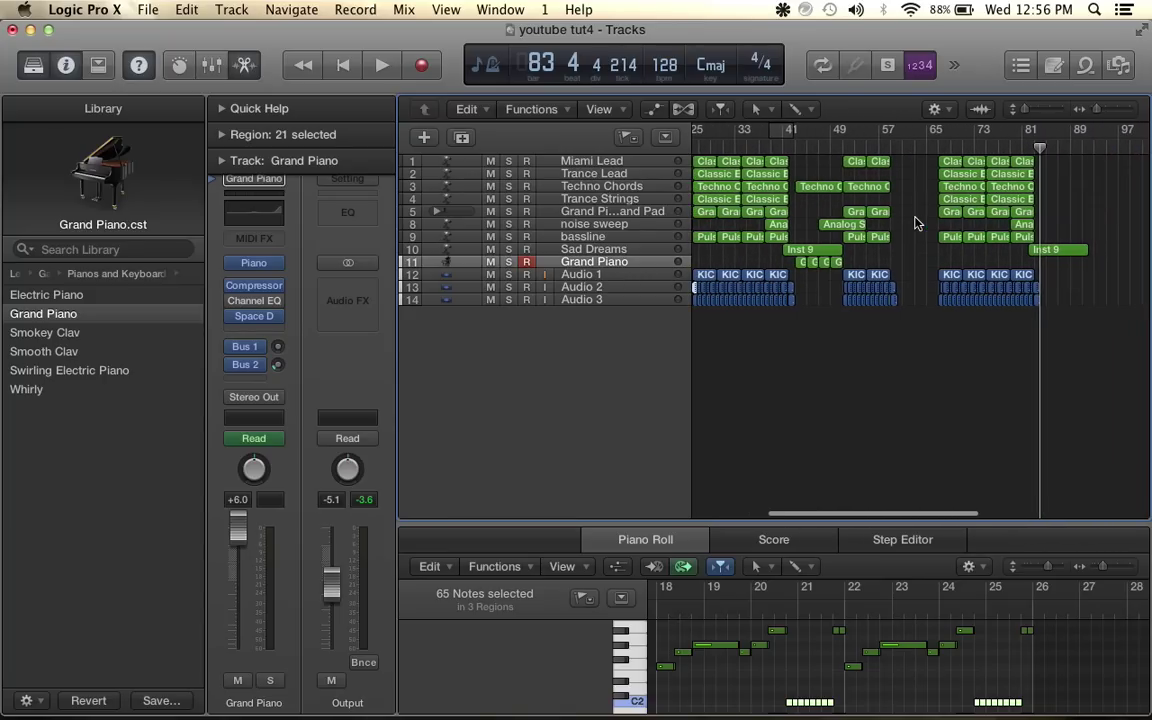
click(890, 152)
scroll(910, 193, up, 10)
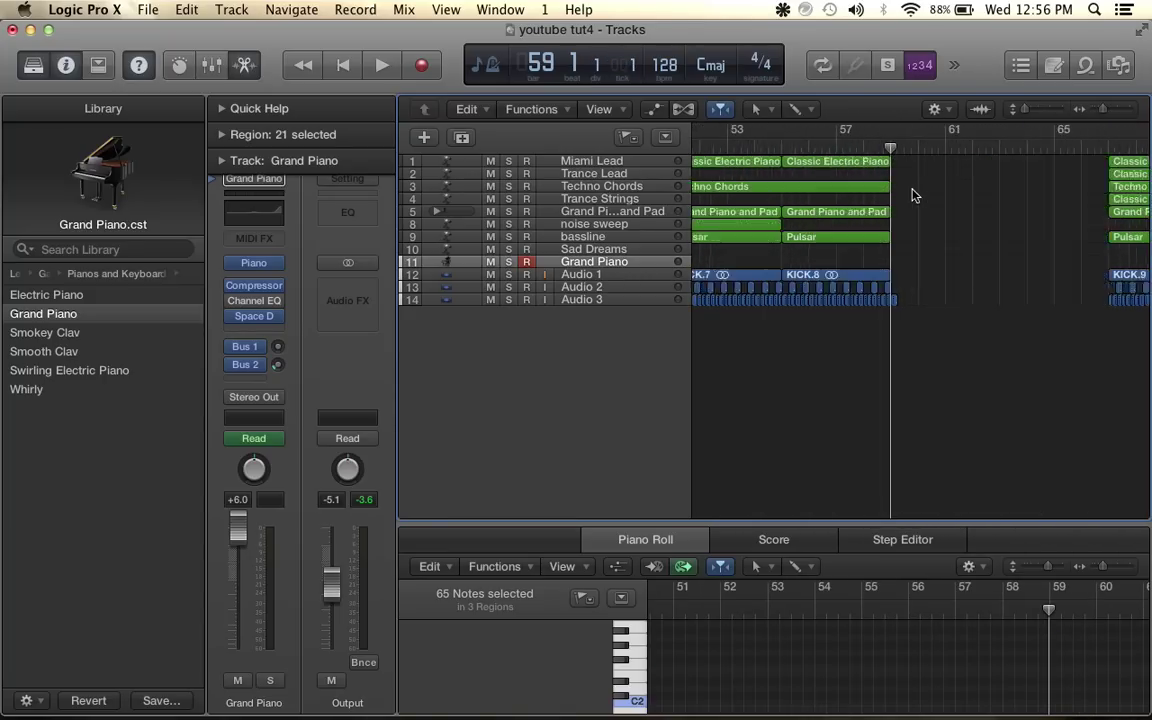
right_click(912, 195)
click(945, 222)
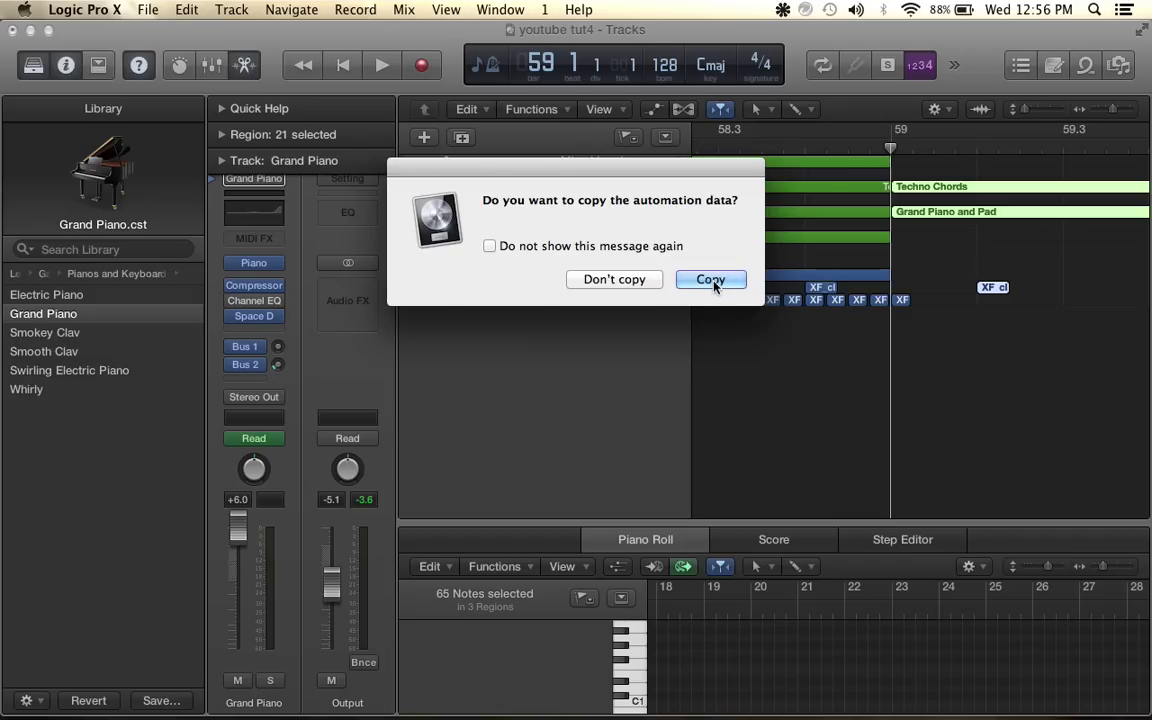
click(710, 280)
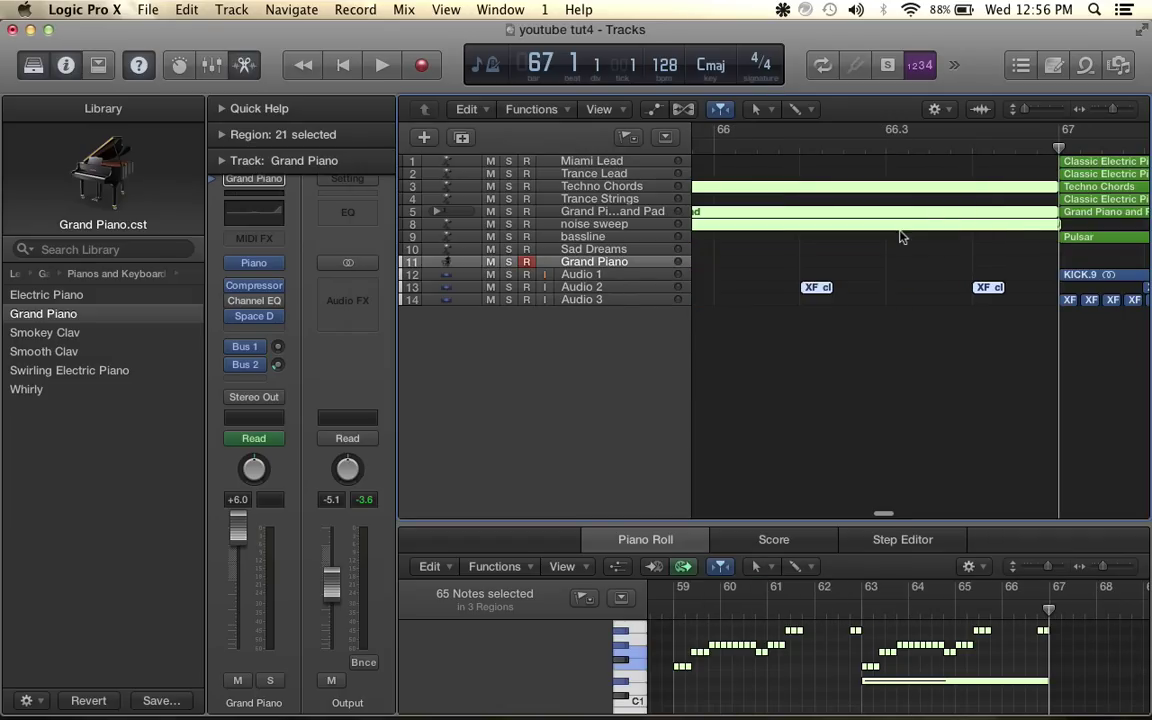
Show the track automation and set the Techno Chords LPF Cutoff point at bar 59 to 0.154
scroll(900, 237, down, 10)
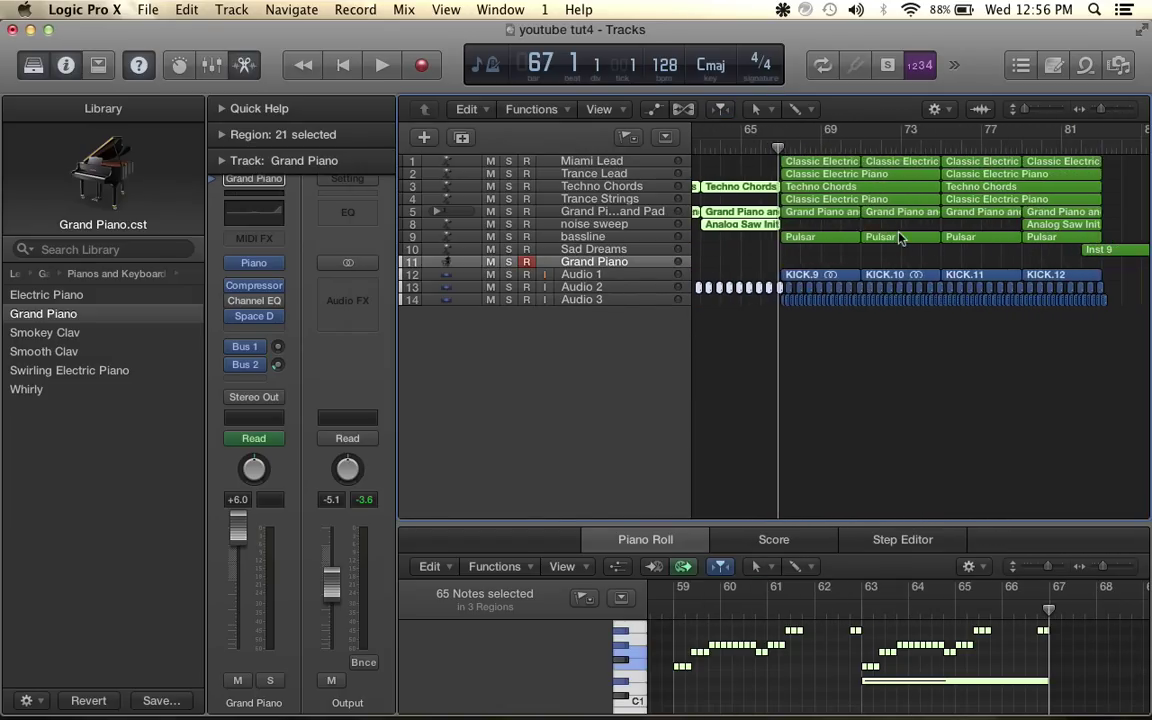
scroll(900, 237, left, 5)
click(652, 109)
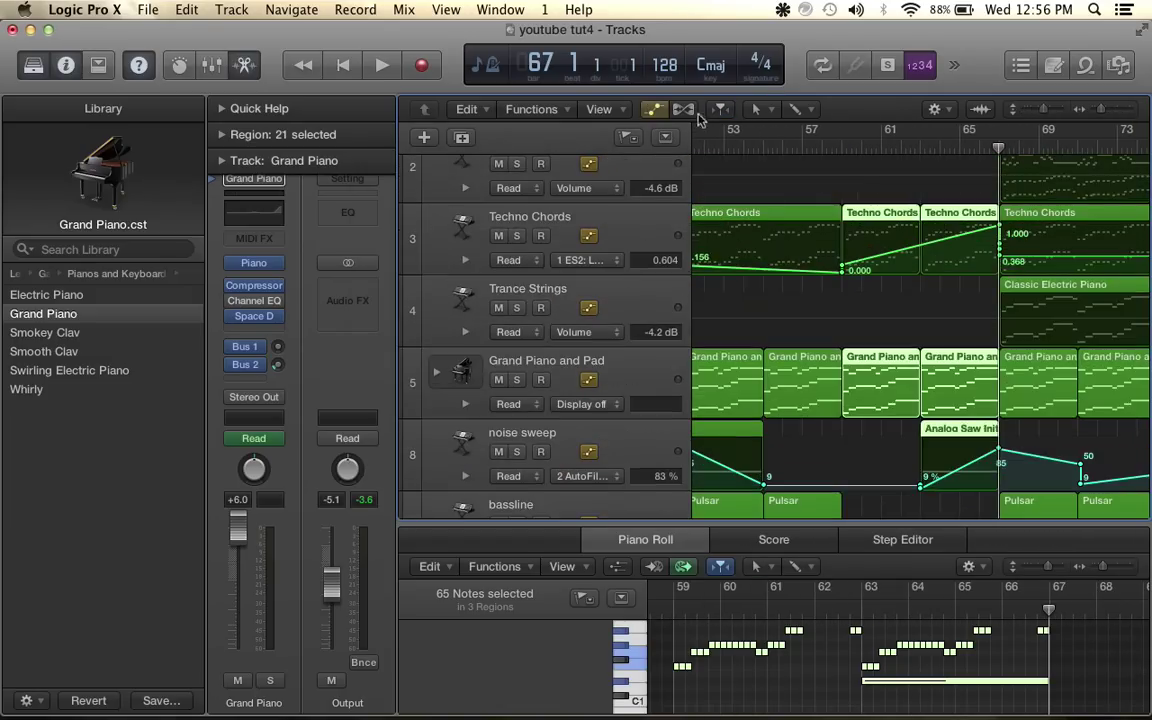
scroll(970, 233, down, 3)
scroll(970, 233, up, 3)
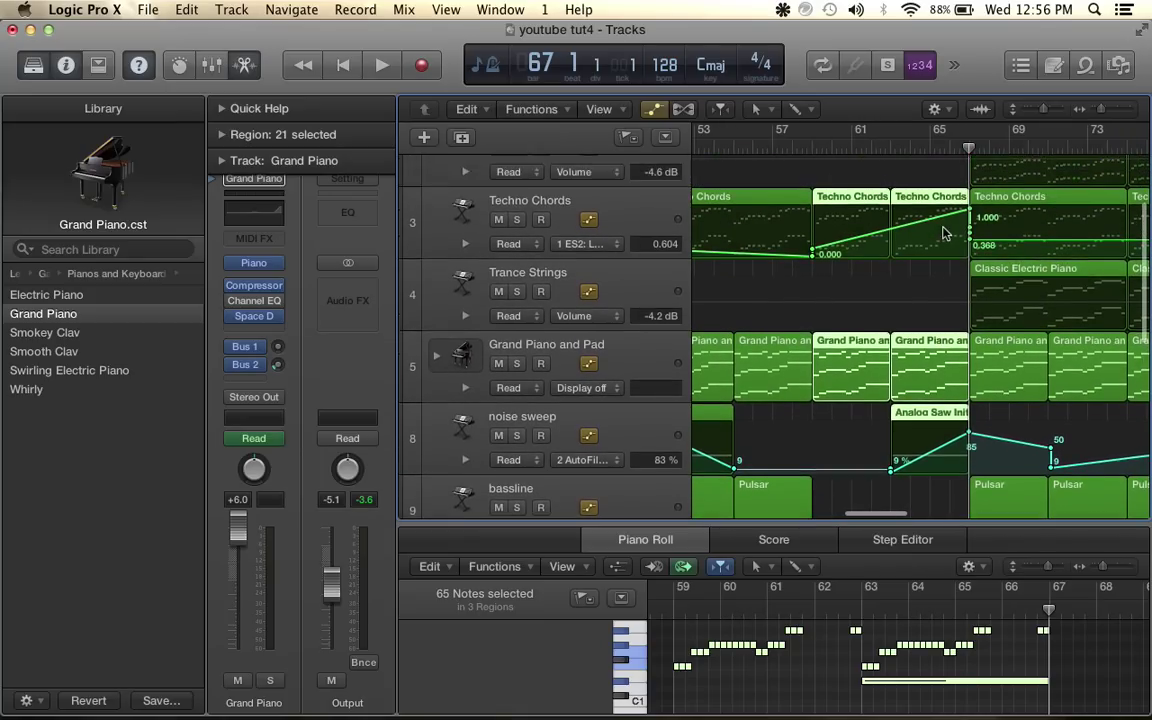
scroll(950, 233, left, 3)
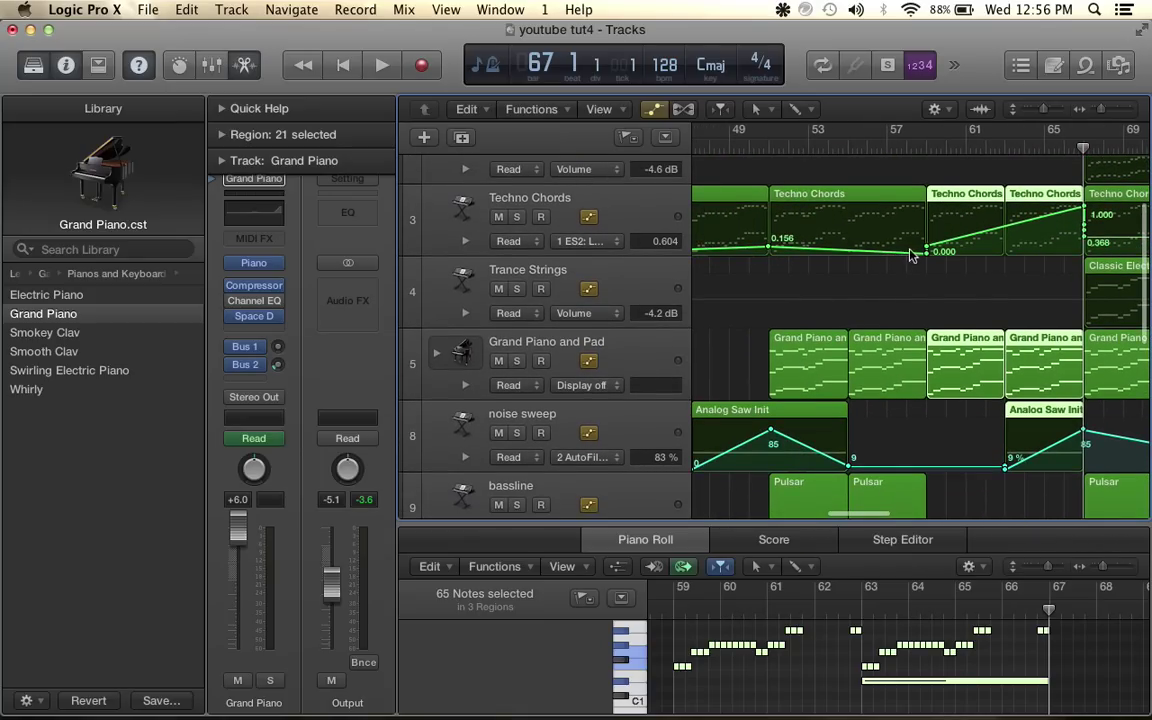
click(926, 250)
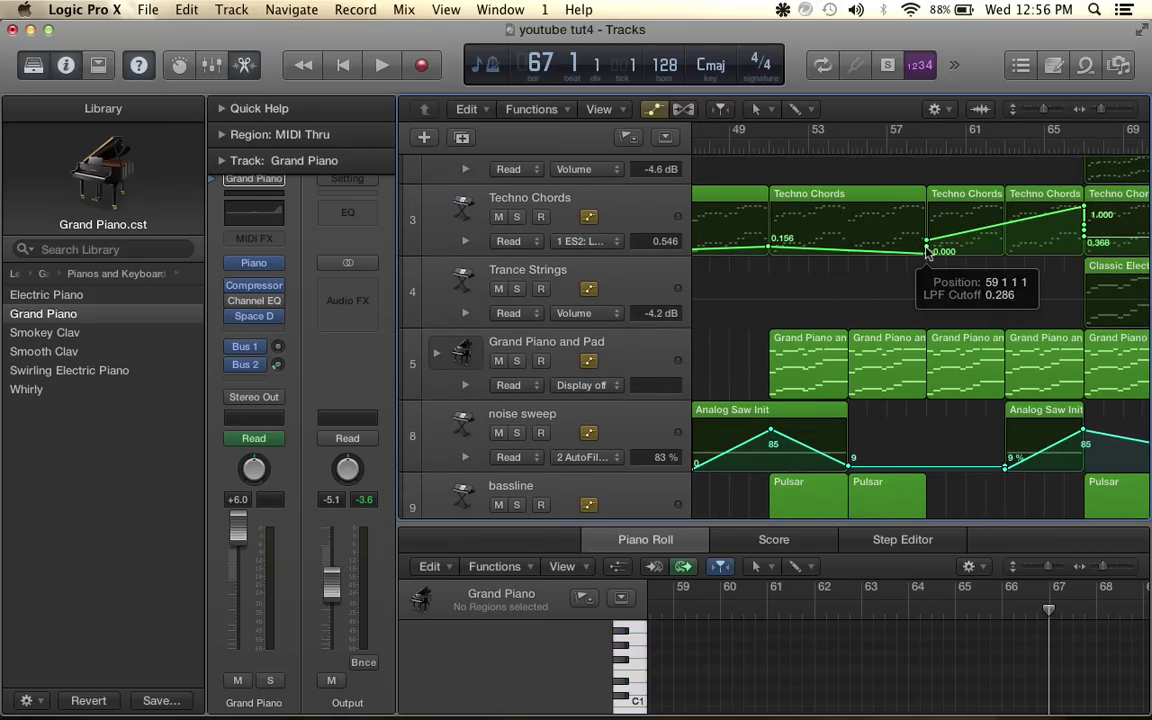
drag(926, 241, 957, 242)
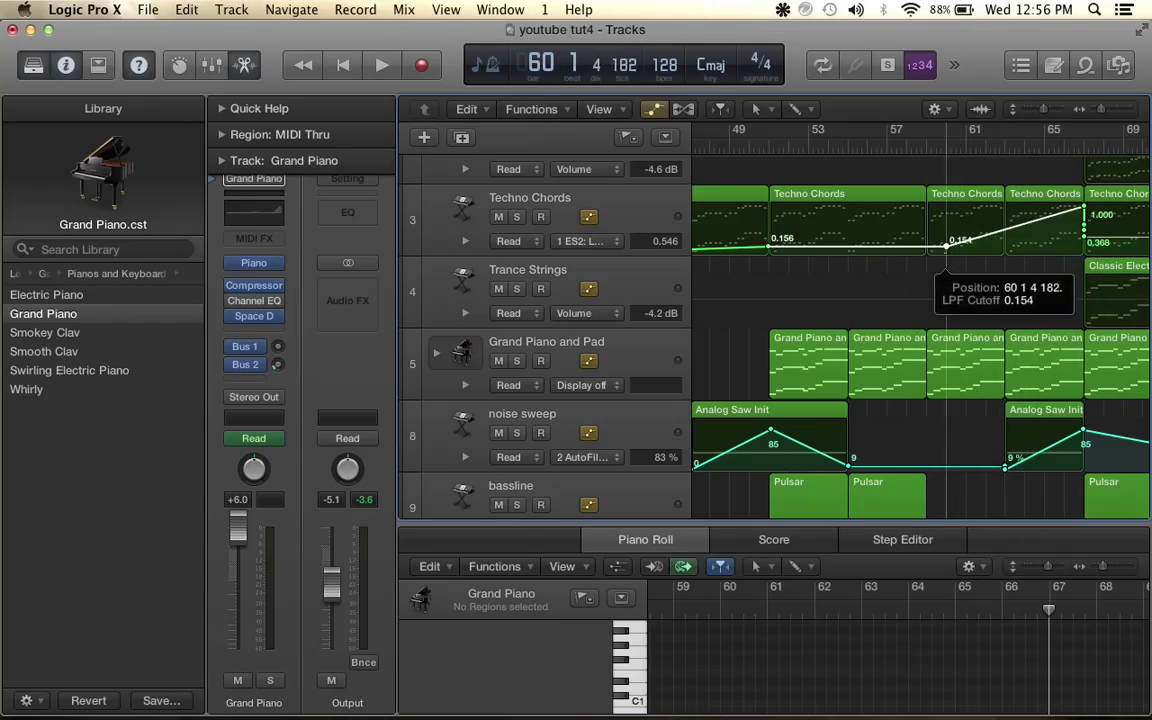
drag(945, 246, 926, 250)
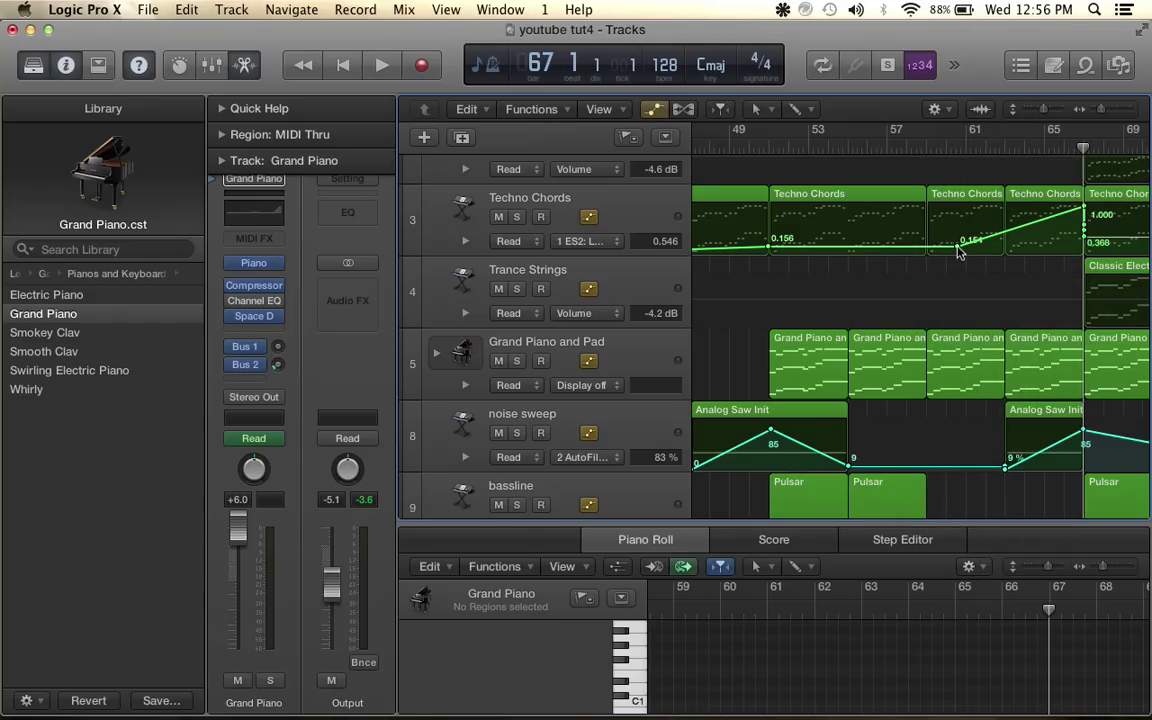
Bend the Techno Chords LPF Cutoff rise before bar 67 with an added automation point lowered to 0.392
scroll(960, 240, right, 5)
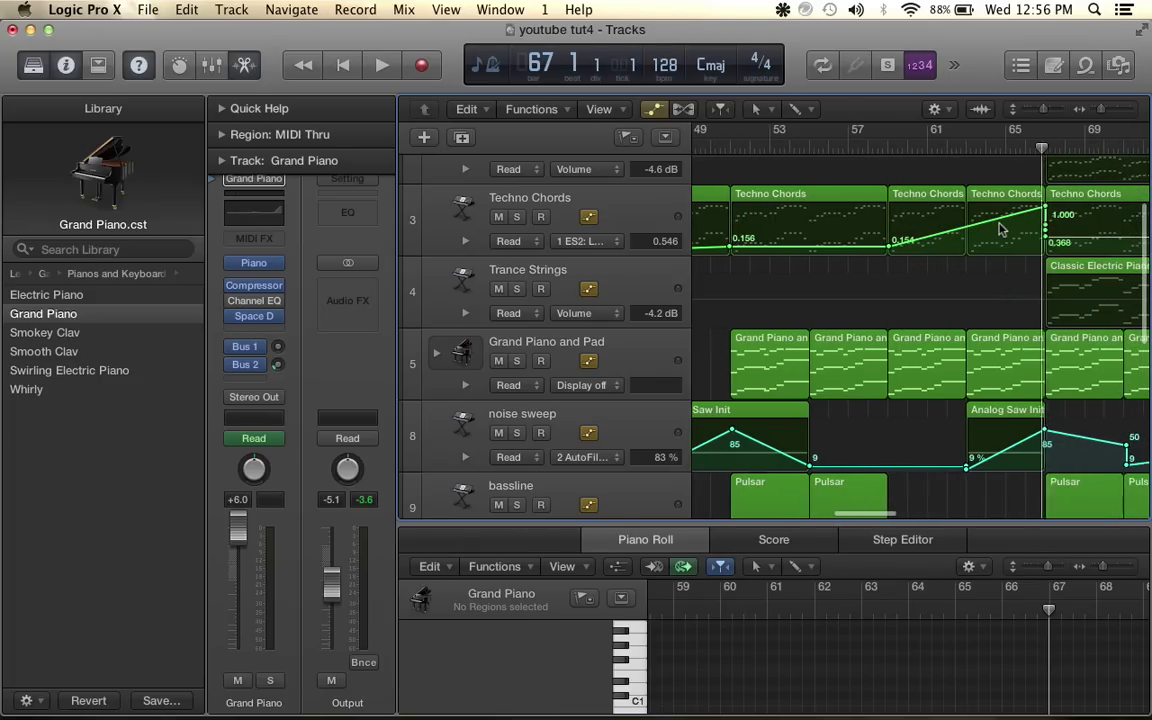
scroll(990, 235, up, 1)
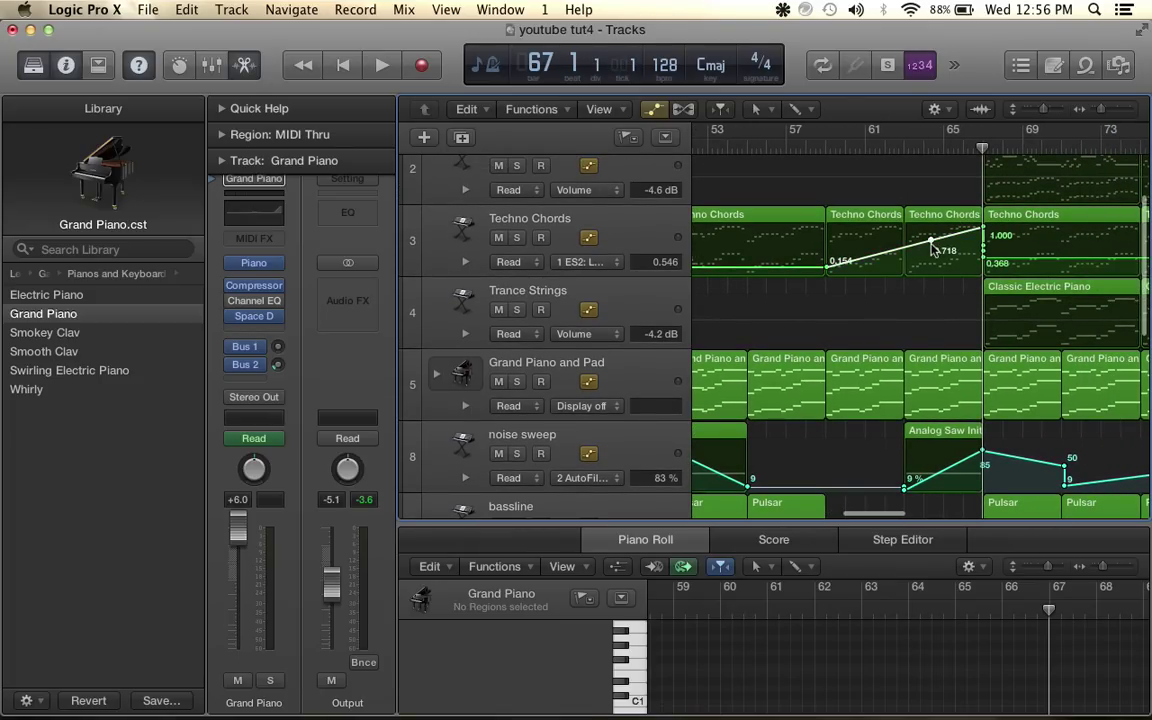
drag(931, 241, 931, 246)
Check the automation and regions of all tracks around the pasted sections, then hide the automation
scroll(945, 265, down, 3)
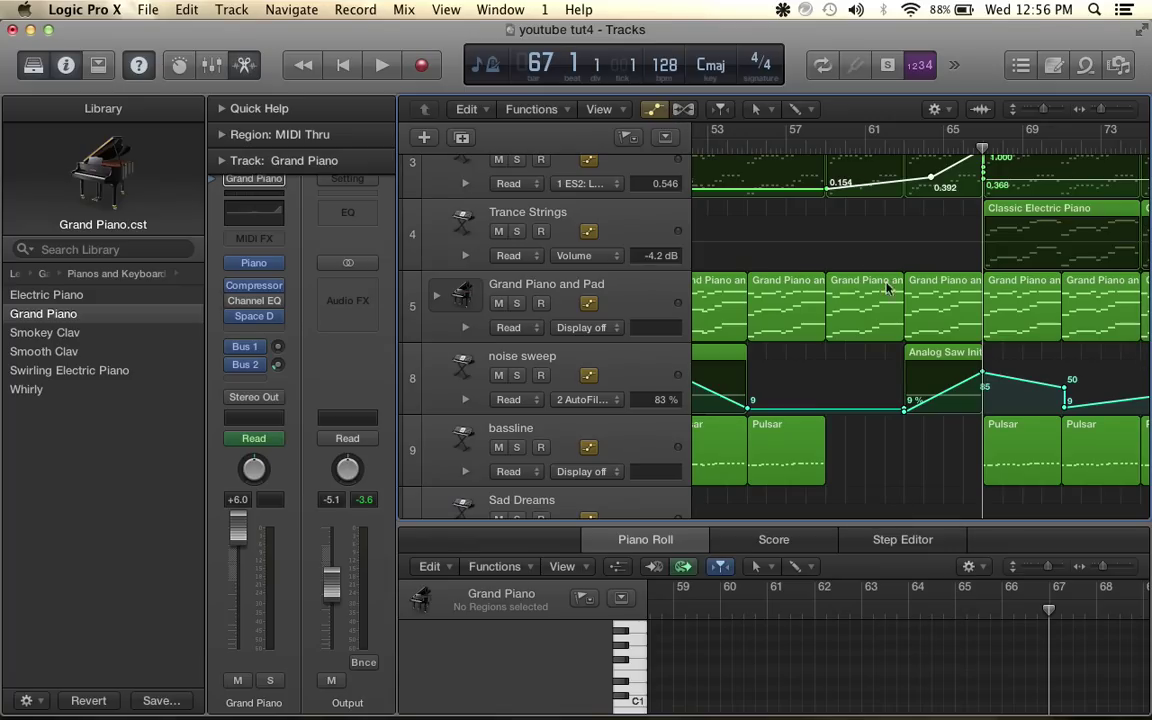
scroll(921, 404, left, 3)
scroll(921, 404, down, 3)
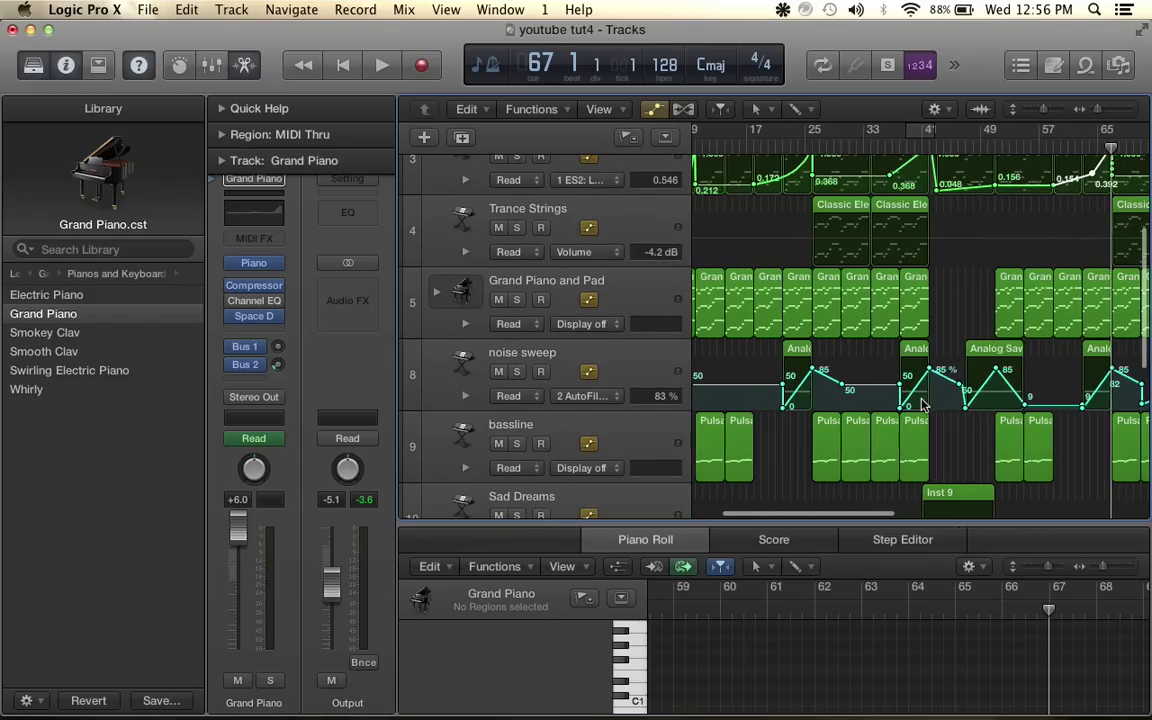
scroll(921, 404, right, 4)
scroll(921, 404, up, 3)
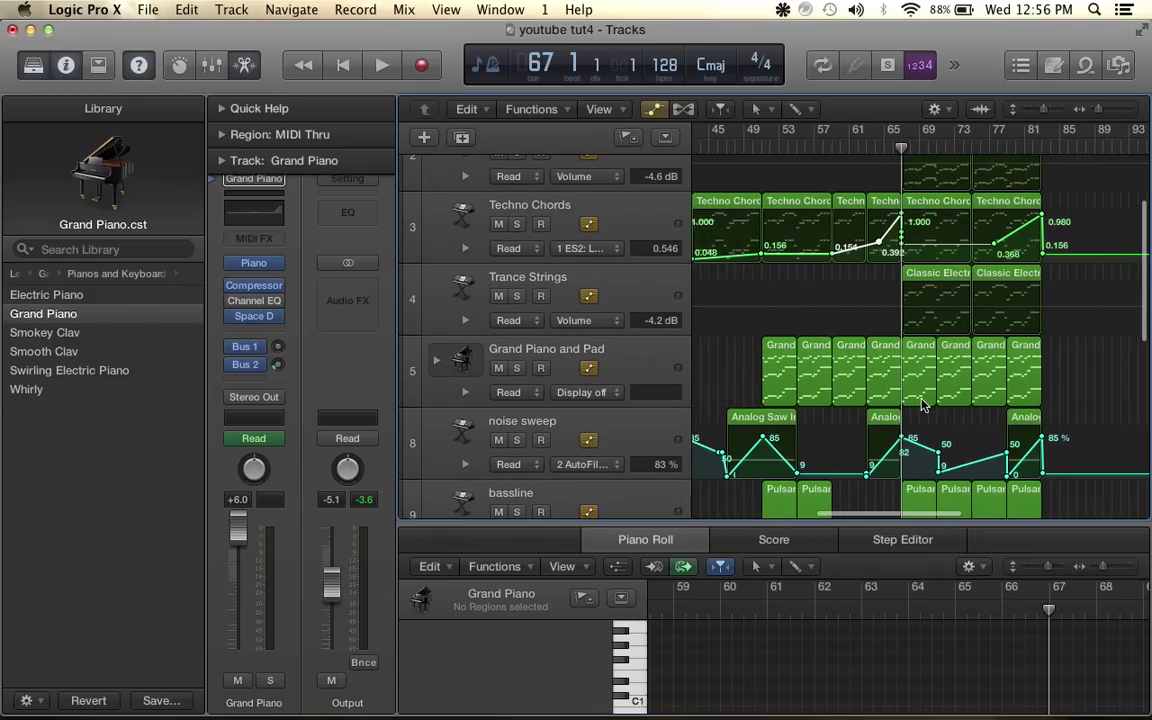
scroll(921, 404, right, 4)
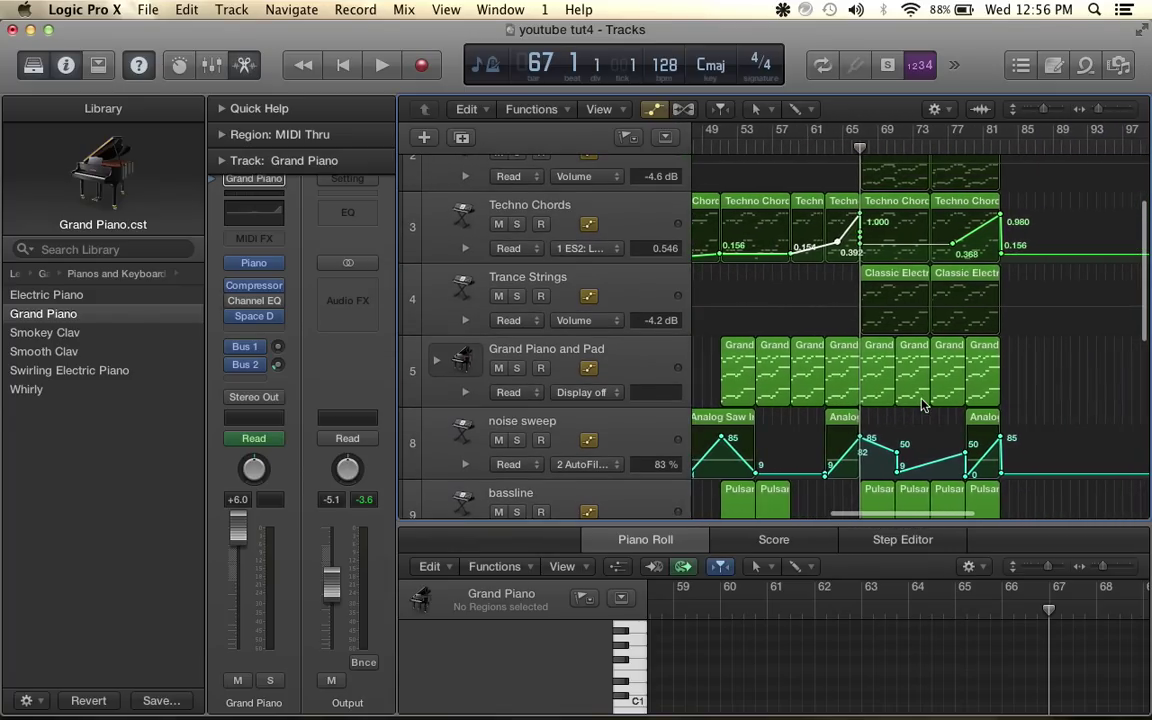
scroll(916, 328, down, 5)
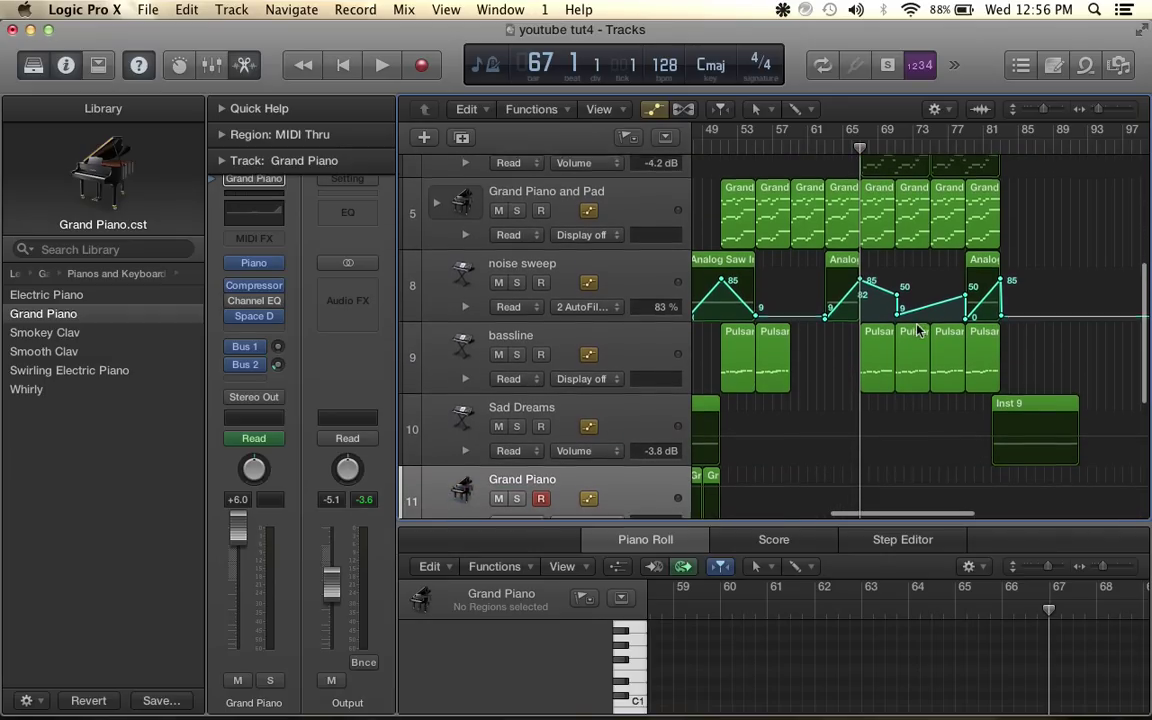
scroll(918, 330, down, 5)
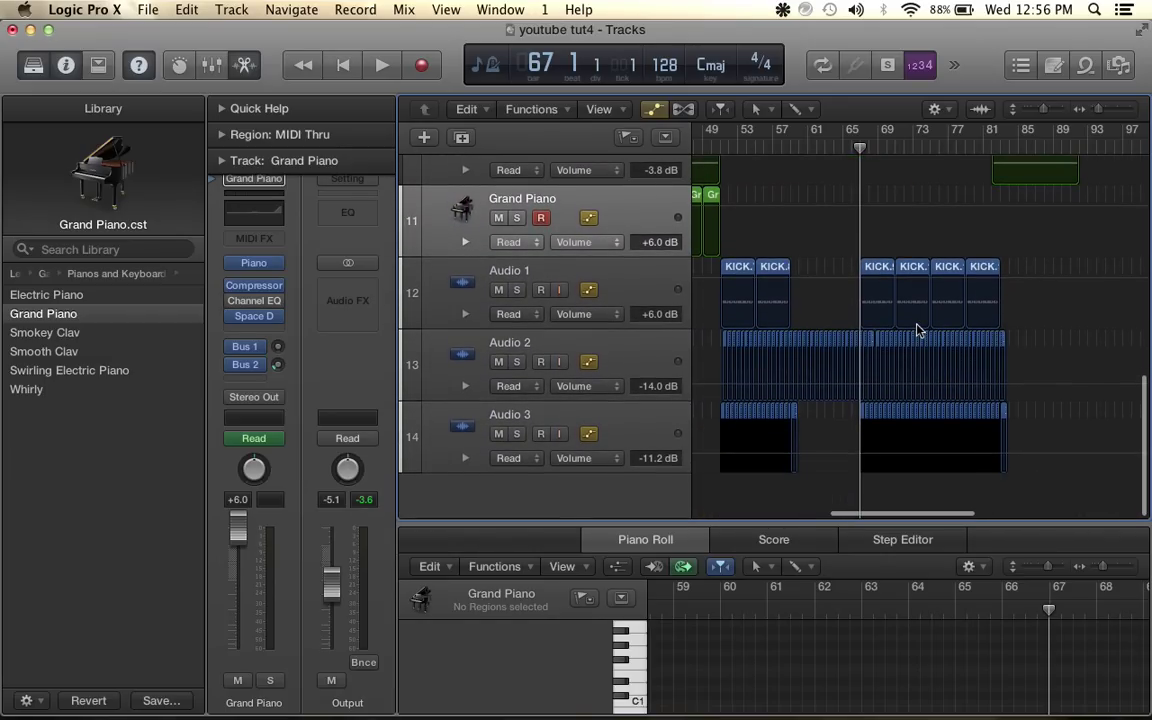
scroll(918, 330, up, 10)
scroll(916, 328, up, 3)
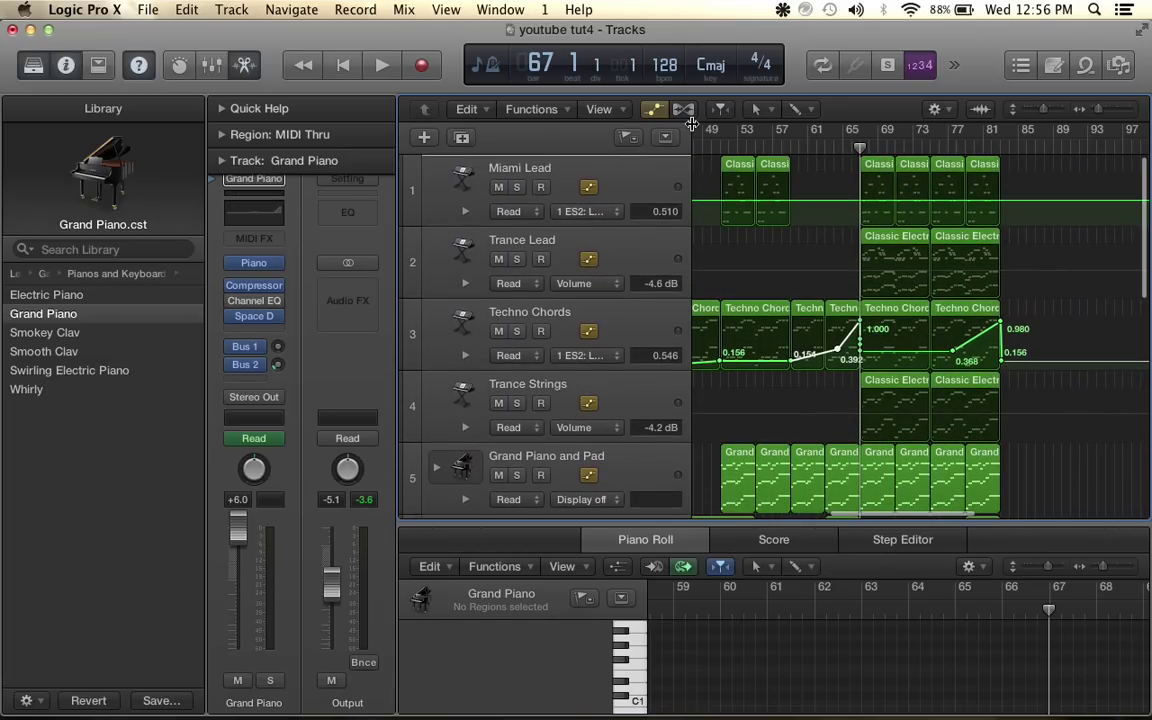
click(652, 110)
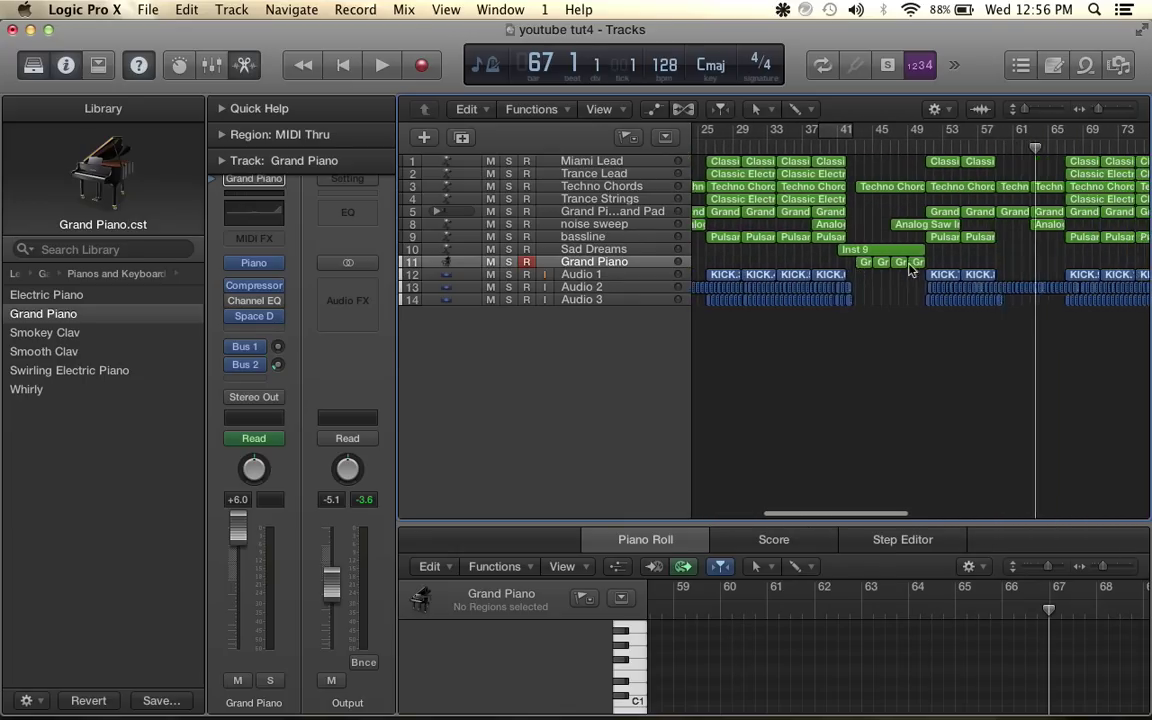
scroll(910, 268, left, 5)
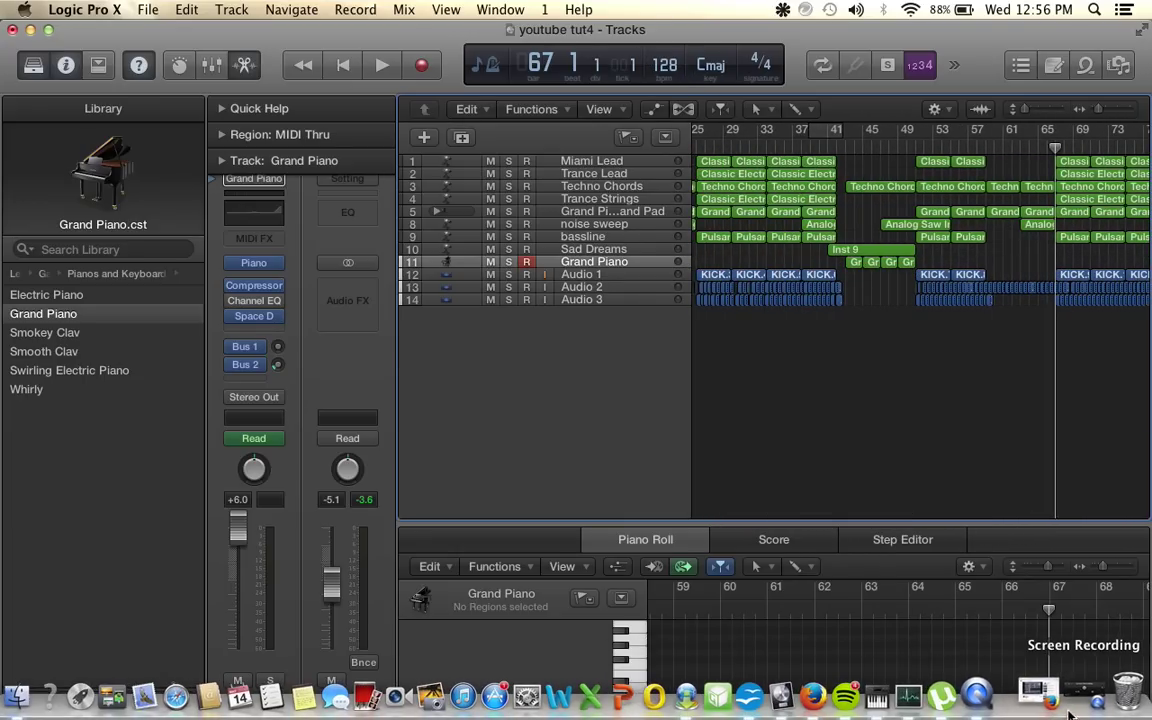
click(1079, 702)
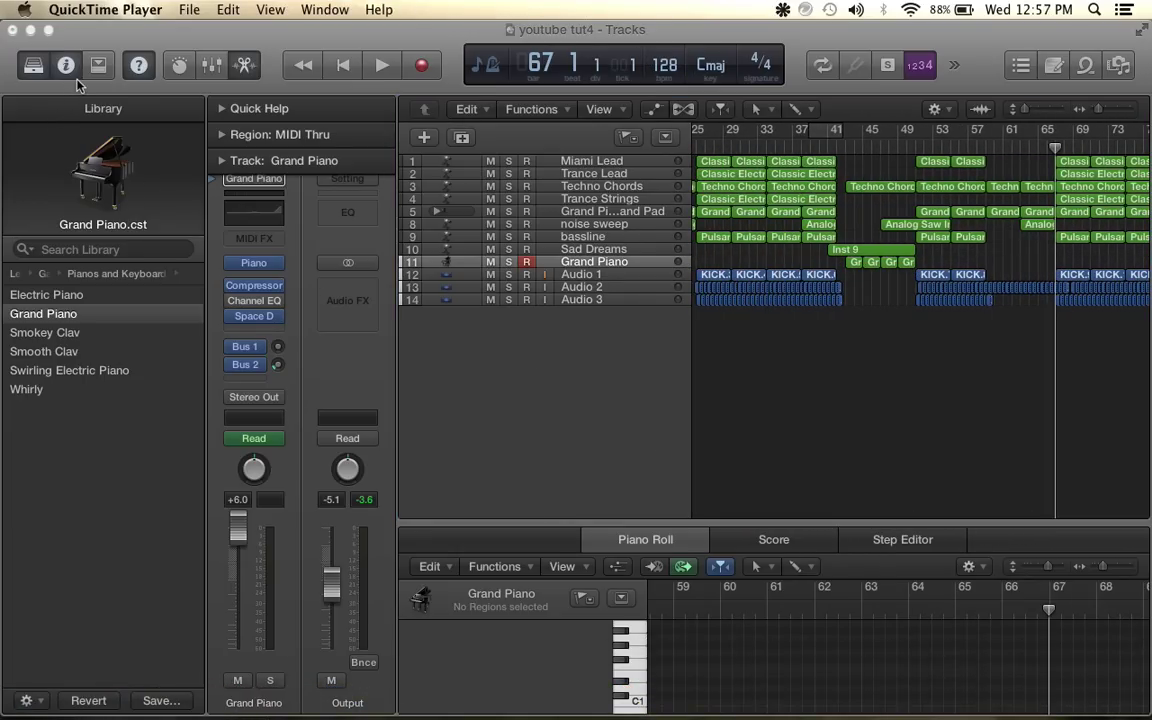
scroll(703, 193, left, 5)
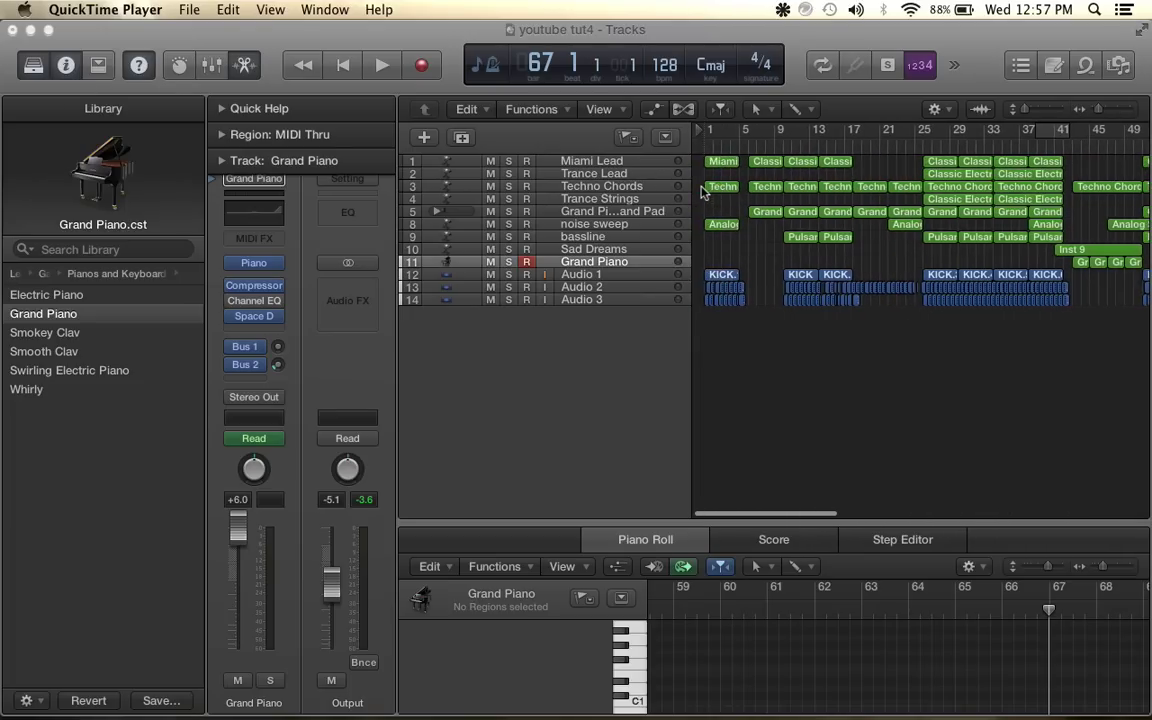
scroll(703, 193, right, 3)
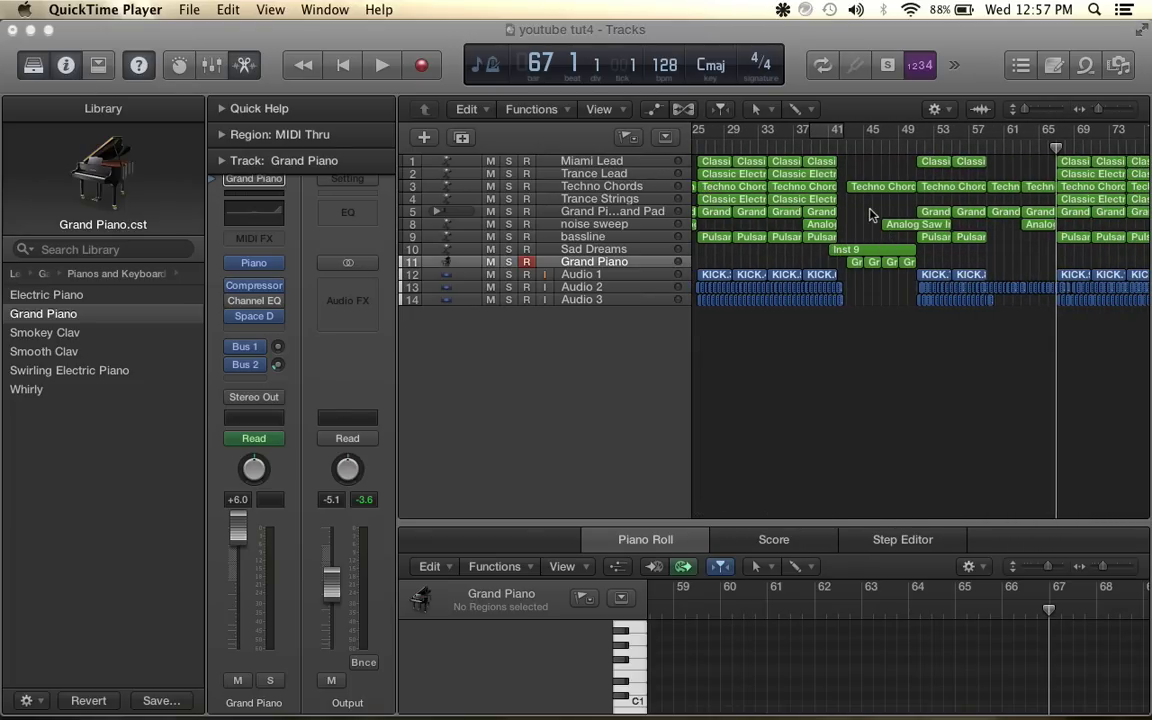
click(889, 262)
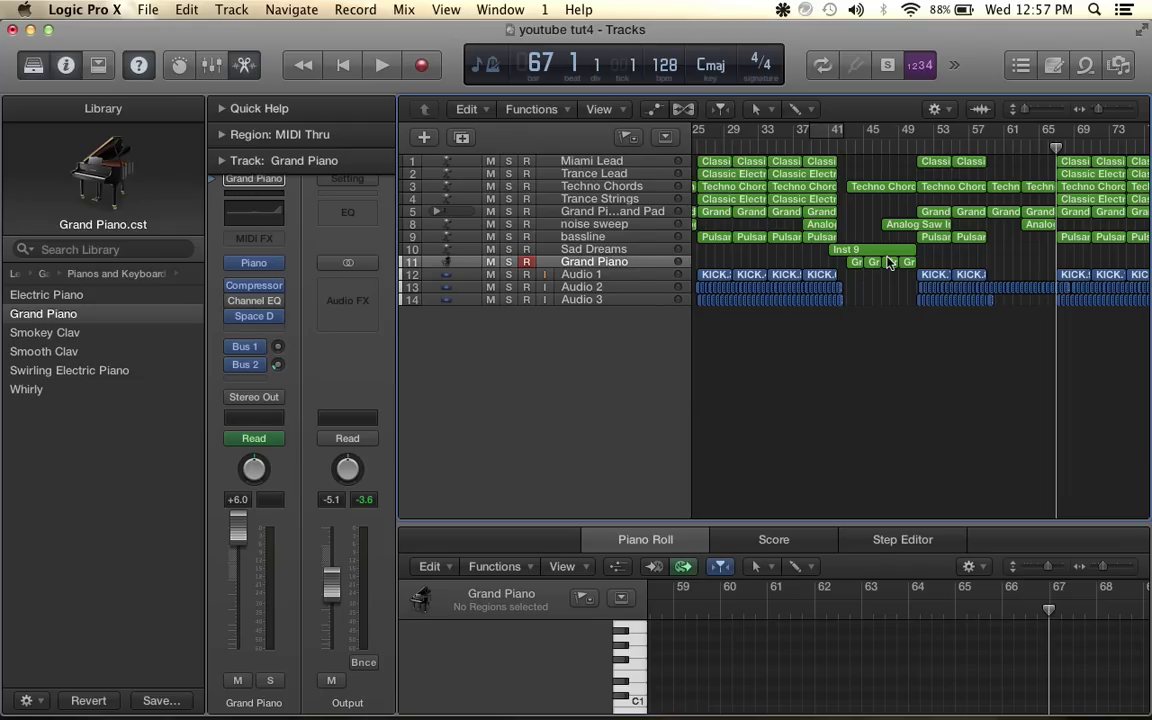
Look over the whole arrangement from bar 1 through the final full section and the closing Inst 9 region
scroll(889, 262, left, 3)
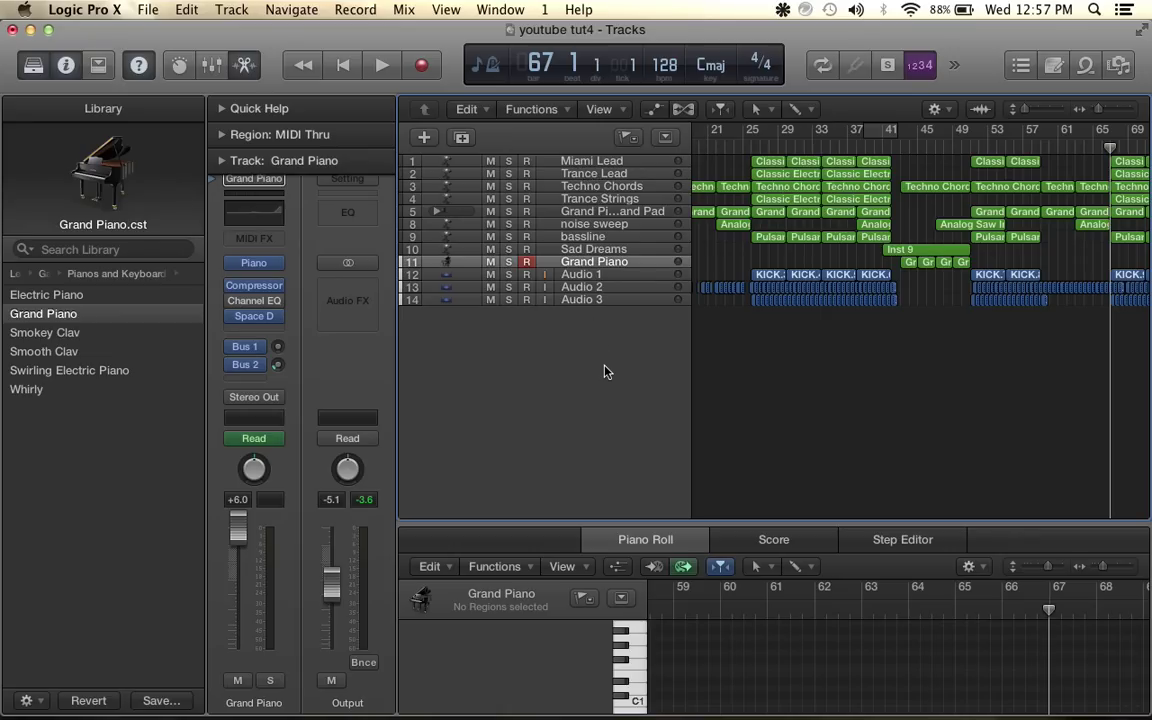
scroll(697, 340, left, 10)
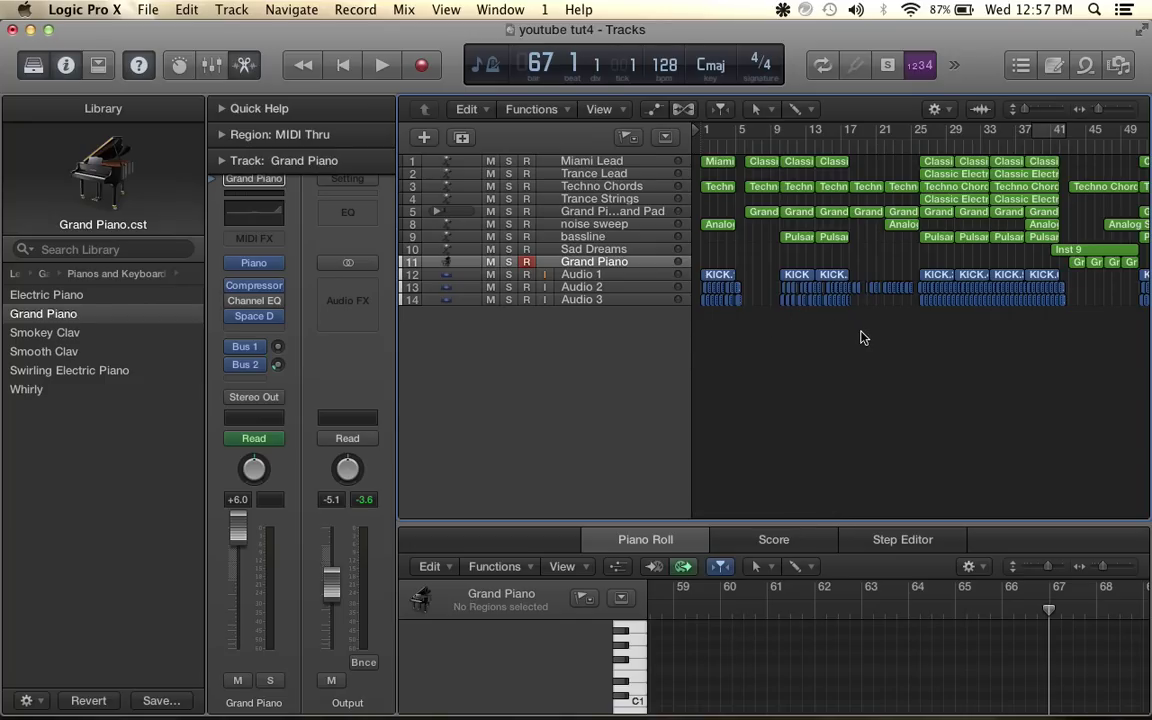
scroll(862, 337, right, 1)
scroll(866, 335, down, 5)
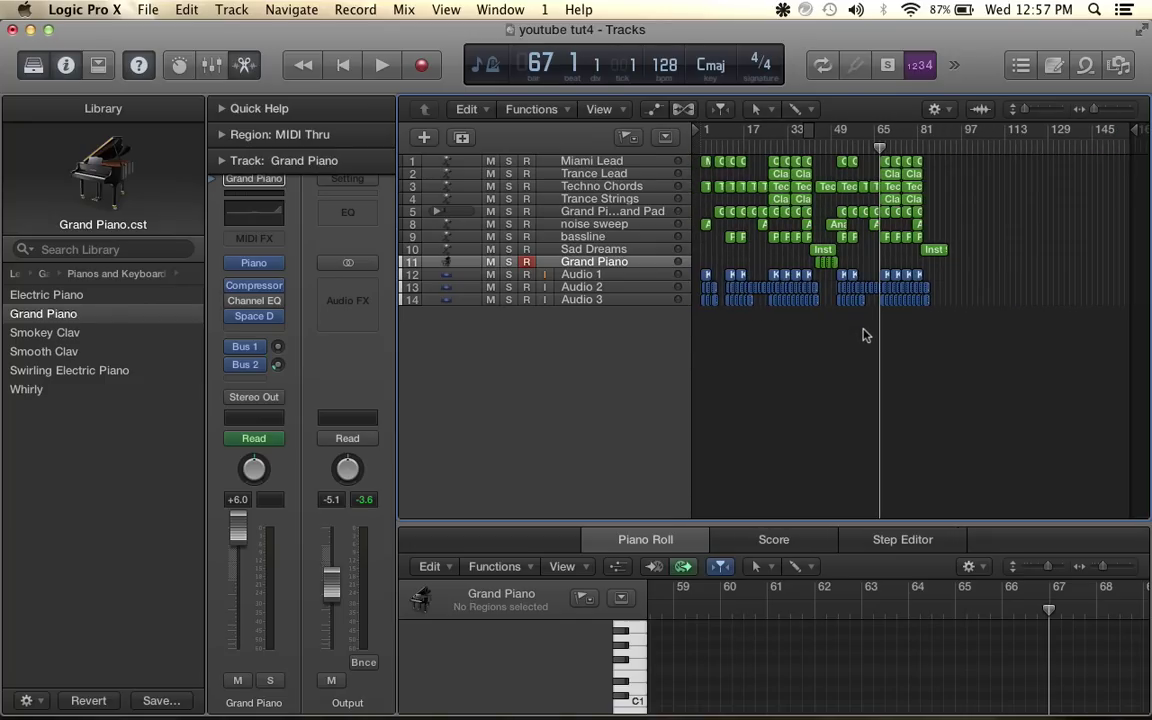
scroll(900, 253, up, 6)
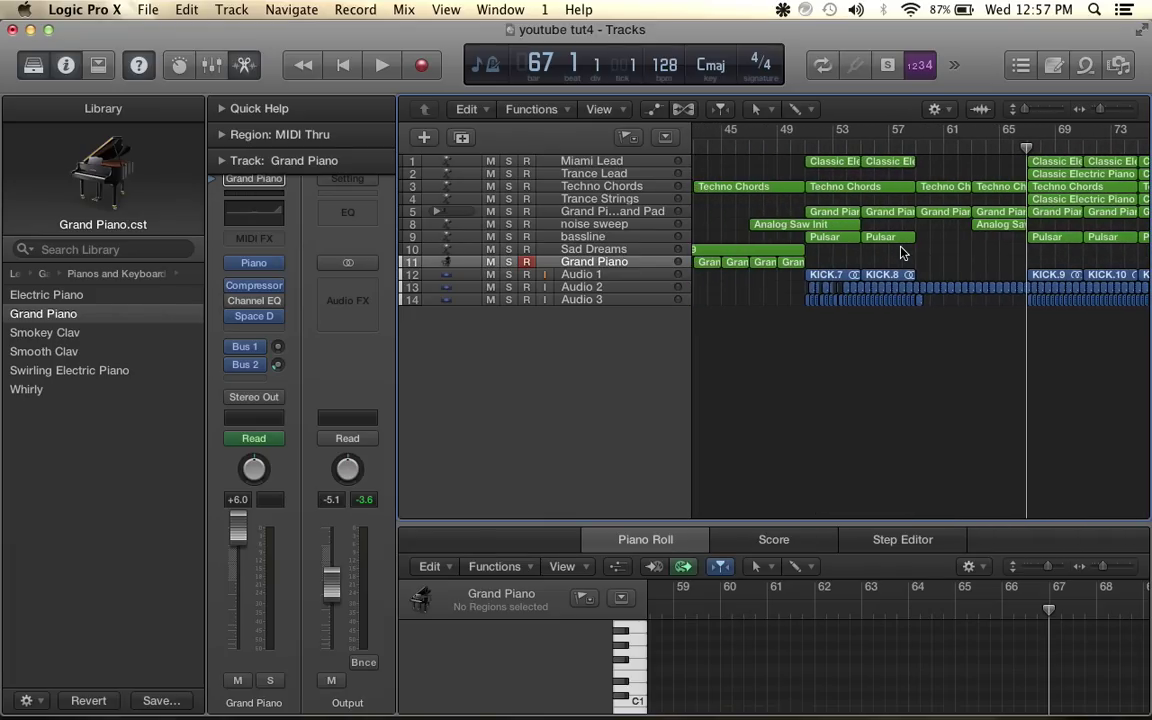
scroll(900, 253, down, 5)
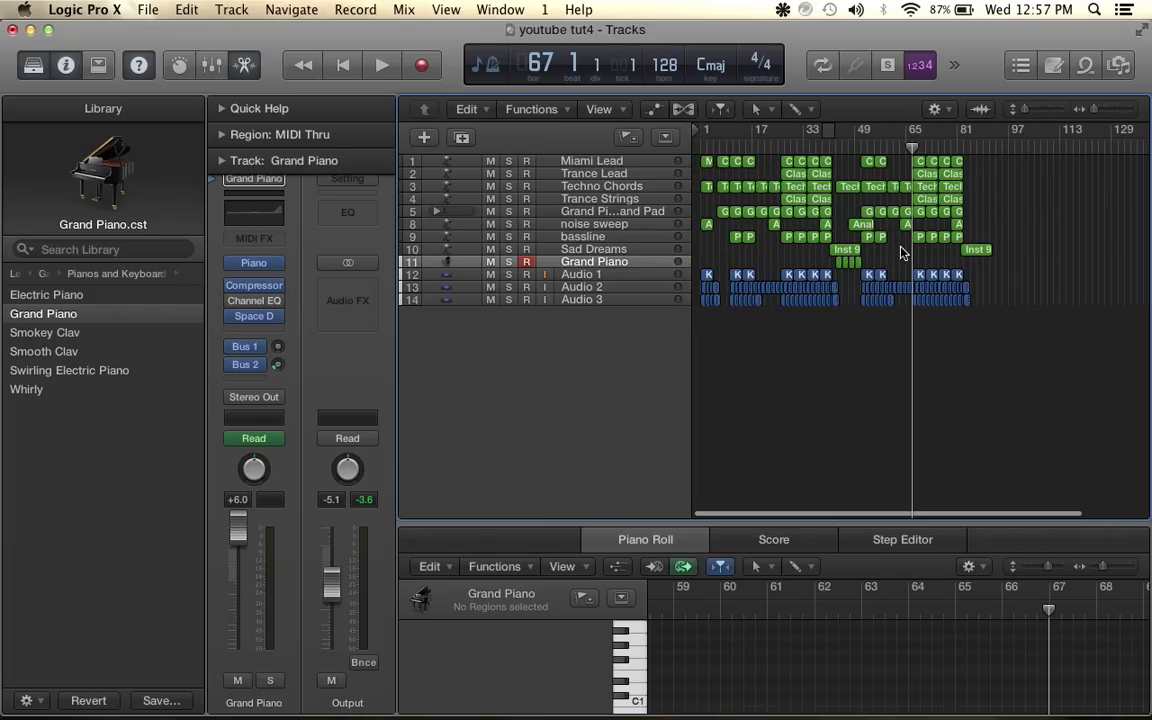
scroll(845, 261, up, 5)
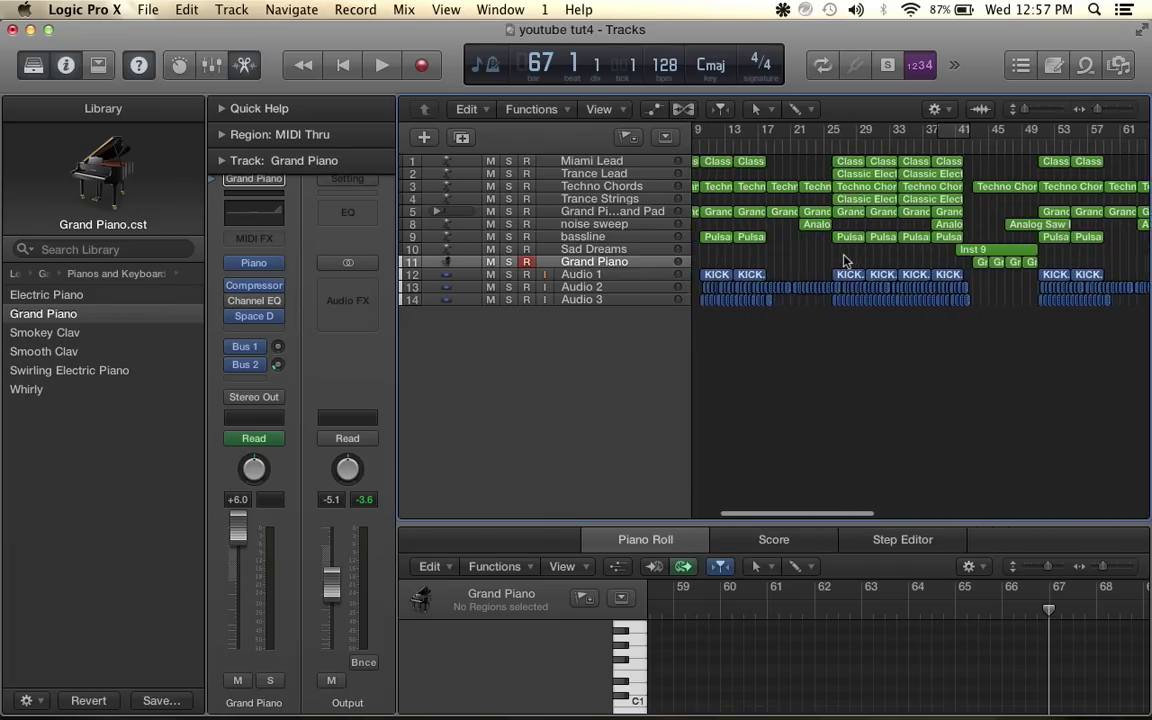
scroll(845, 261, right, 10)
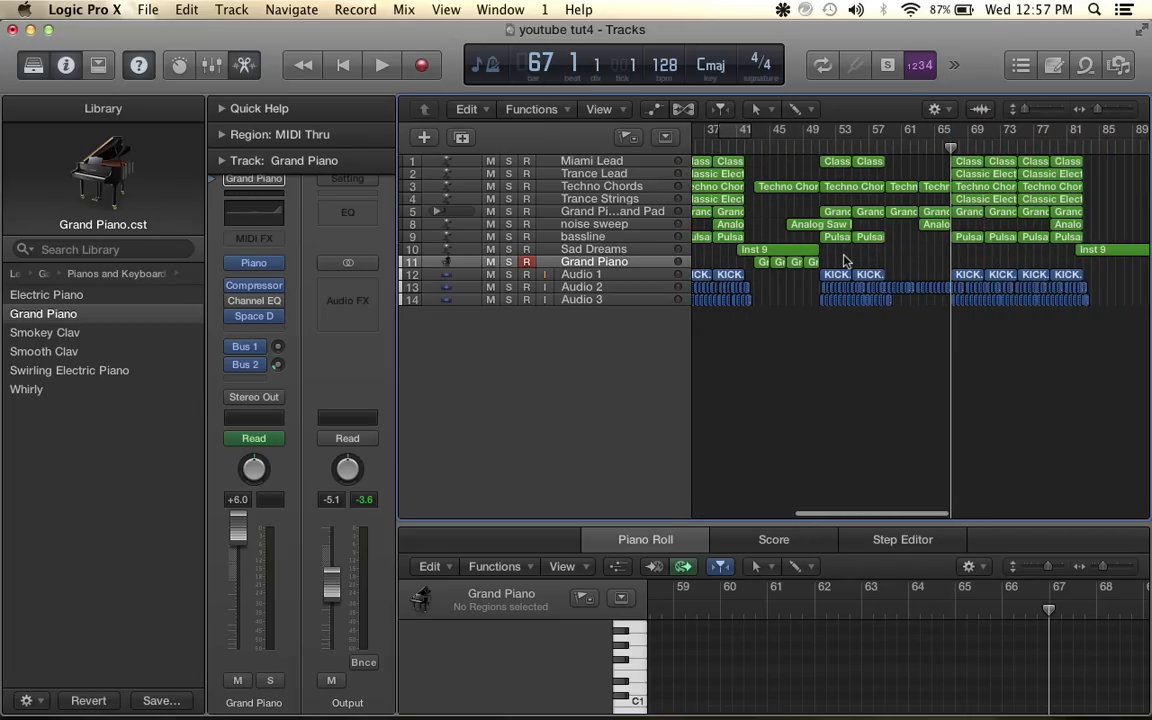
scroll(845, 261, left, 6)
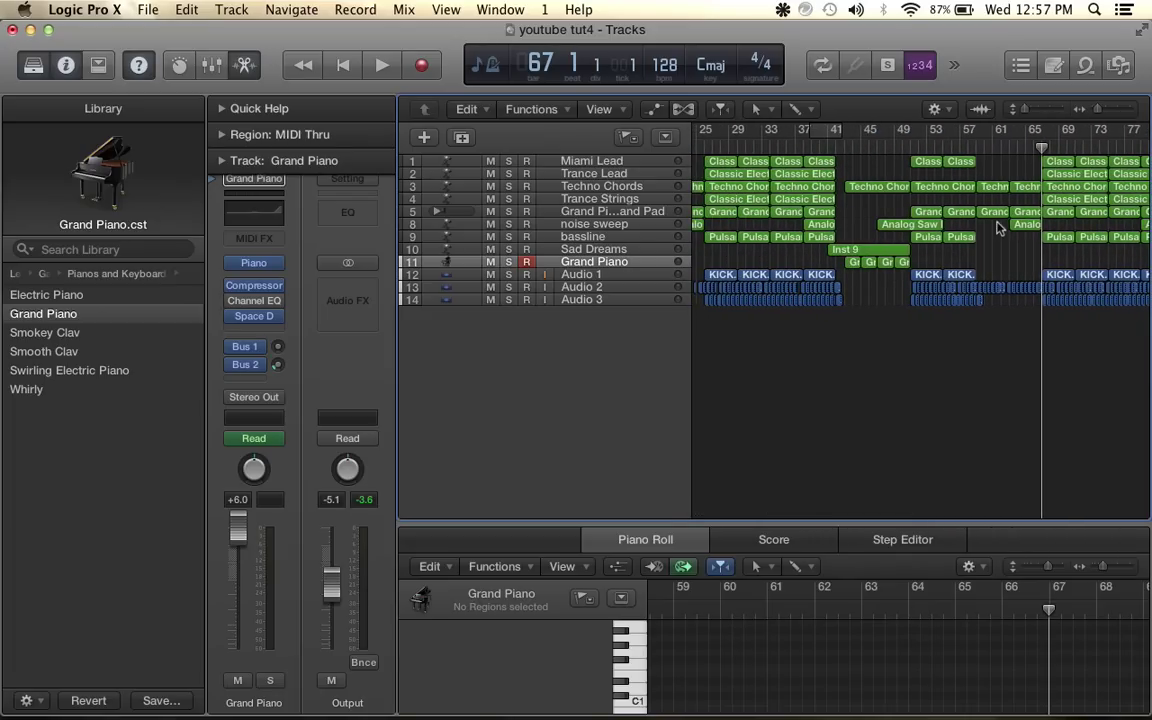
Play the whole arrangement from bar 1 into the closing Inst 9 region on the Sad Dreams track and stop playback there
scroll(997, 229, down, 5)
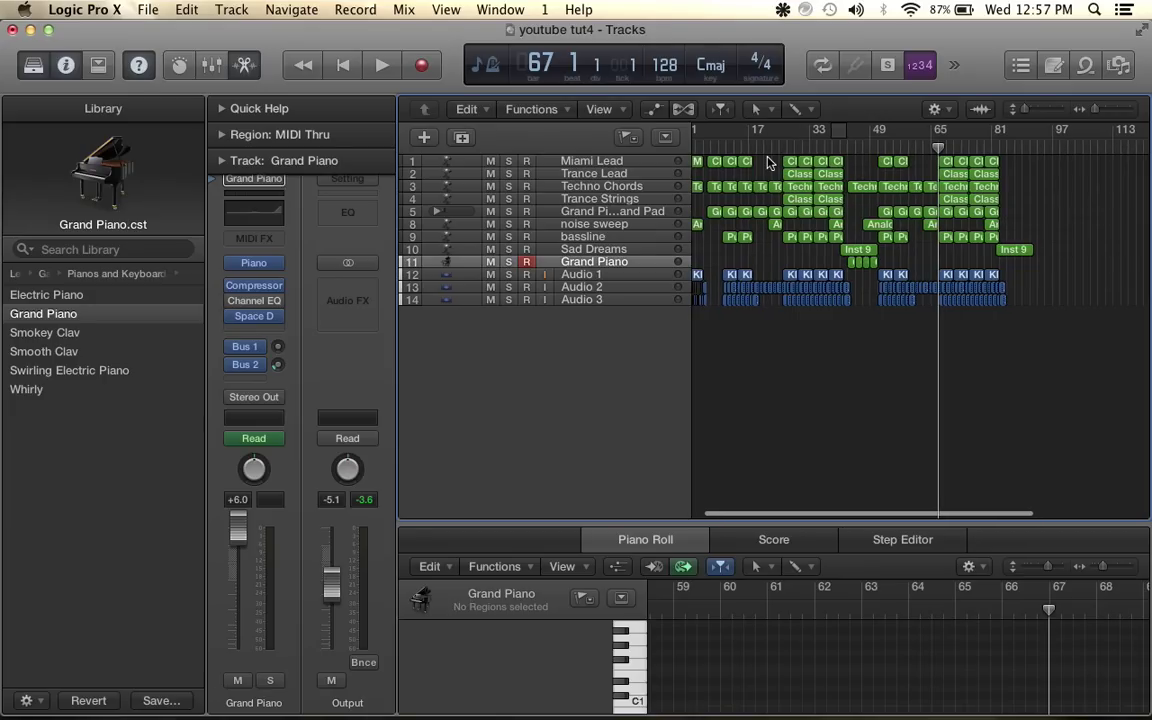
scroll(768, 163, up, 3)
scroll(730, 201, left, 2)
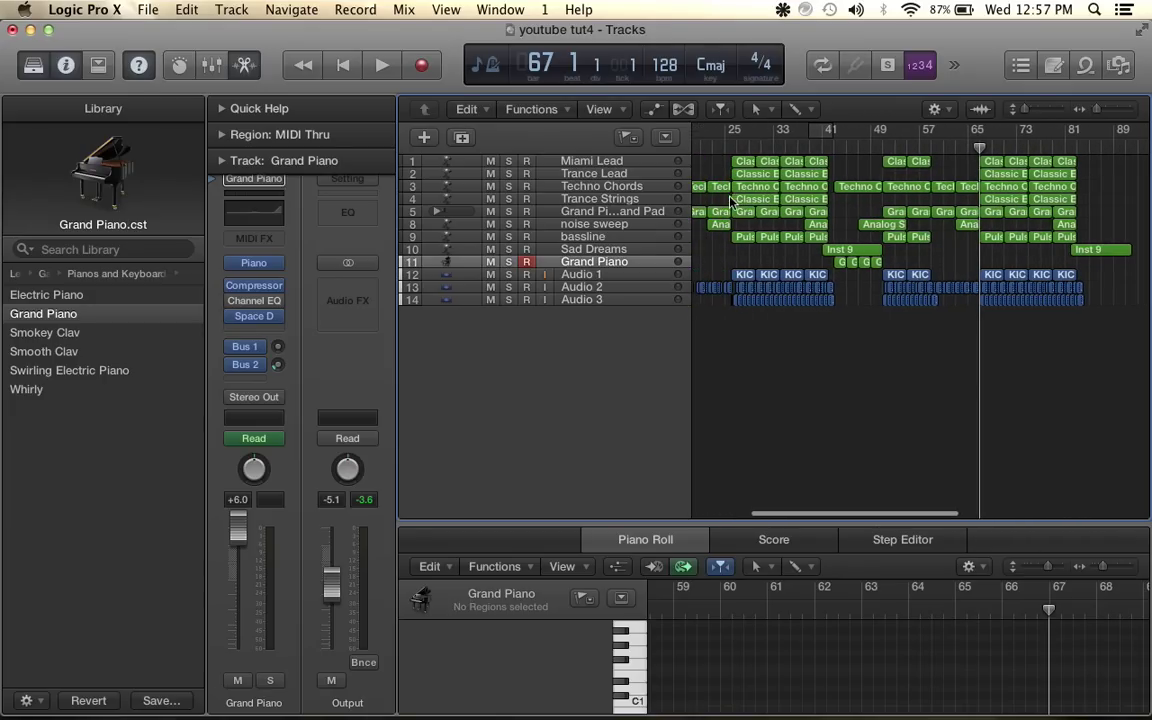
scroll(843, 165, left, 3)
scroll(843, 165, left, 3)
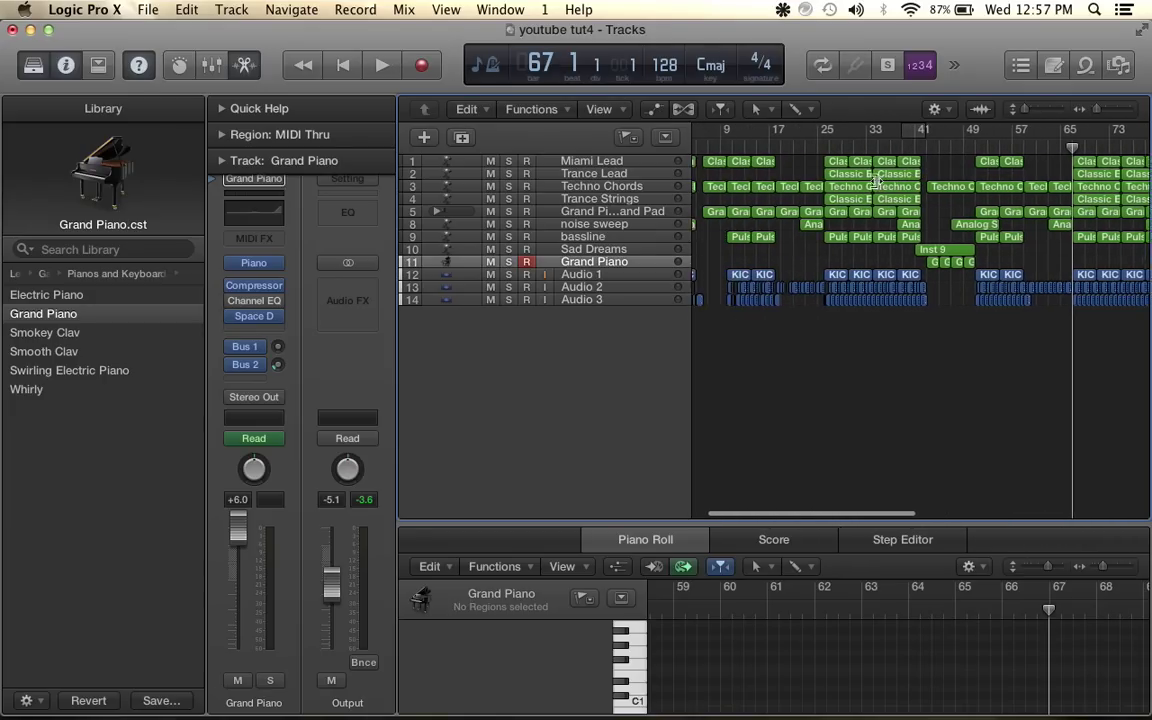
click(342, 67)
key(space)
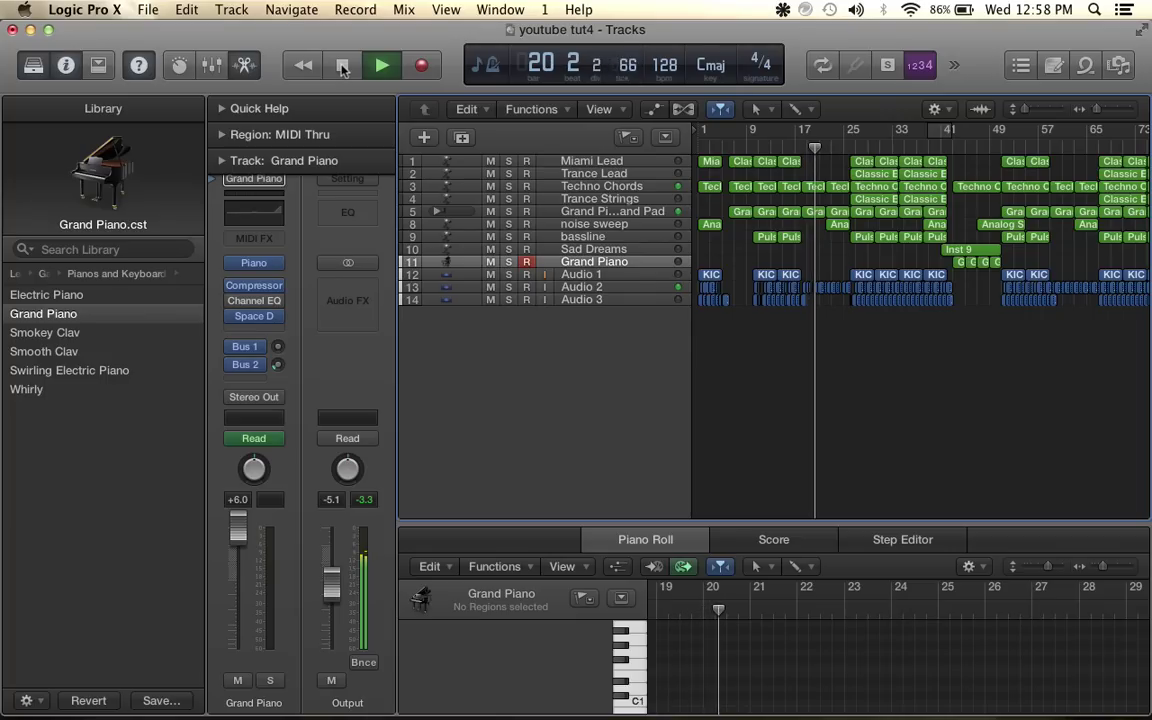
scroll(851, 268, up, 1)
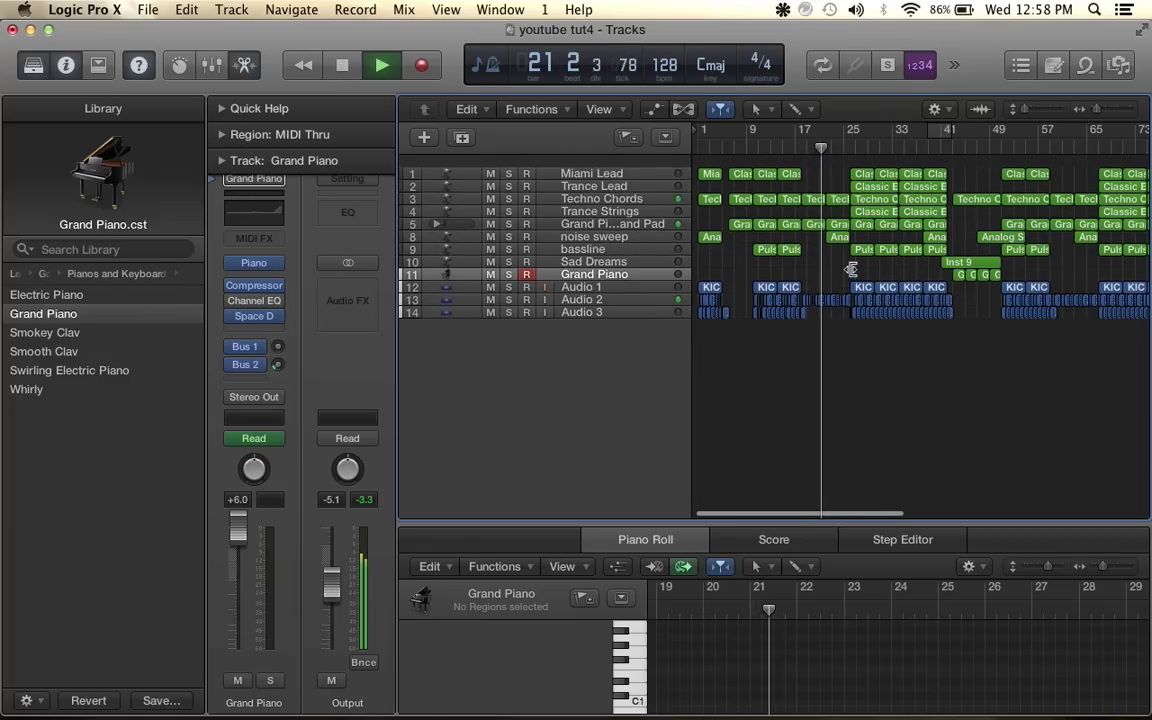
scroll(851, 268, down, 1)
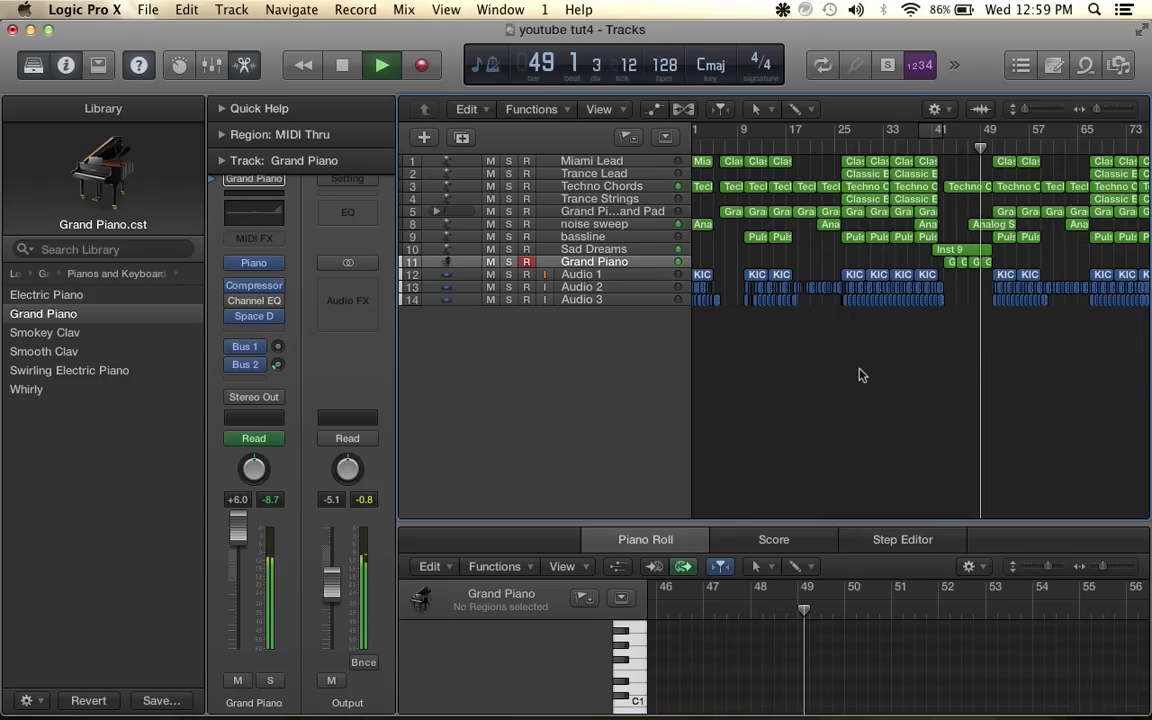
scroll(982, 330, right, 5)
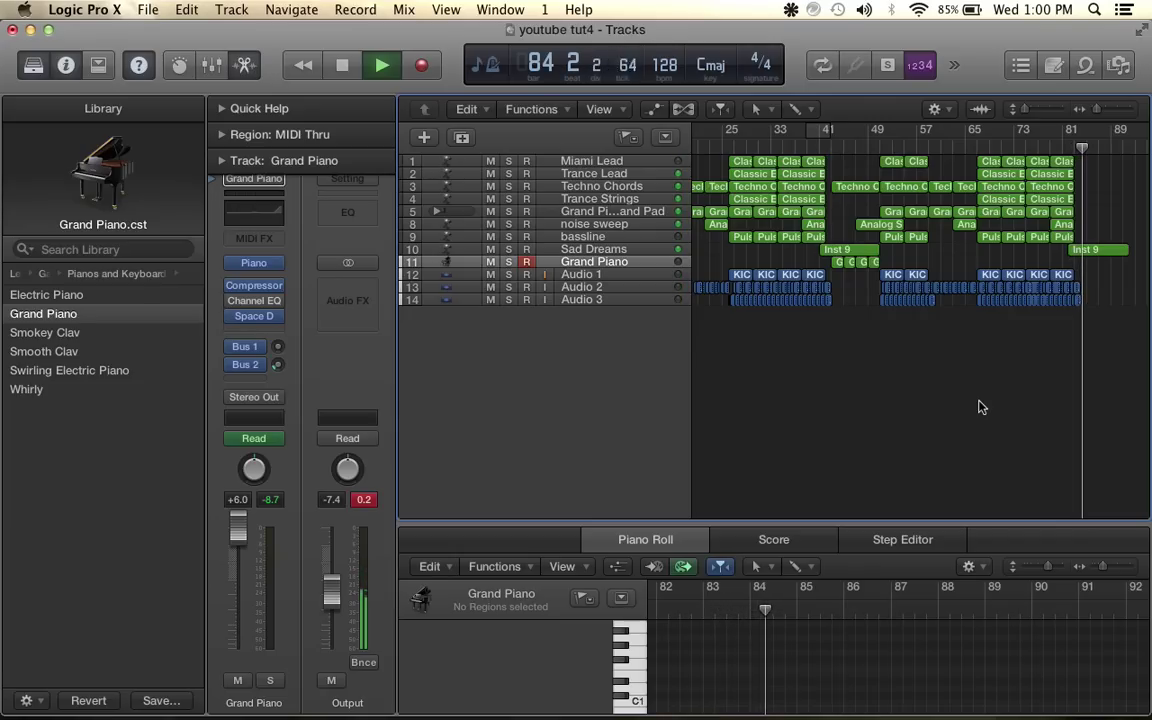
key(space)
Examine the region layout on all tracks, comparing the opening and middle sections with the last full section and the Sad Dreams ending
scroll(977, 378, left, 5)
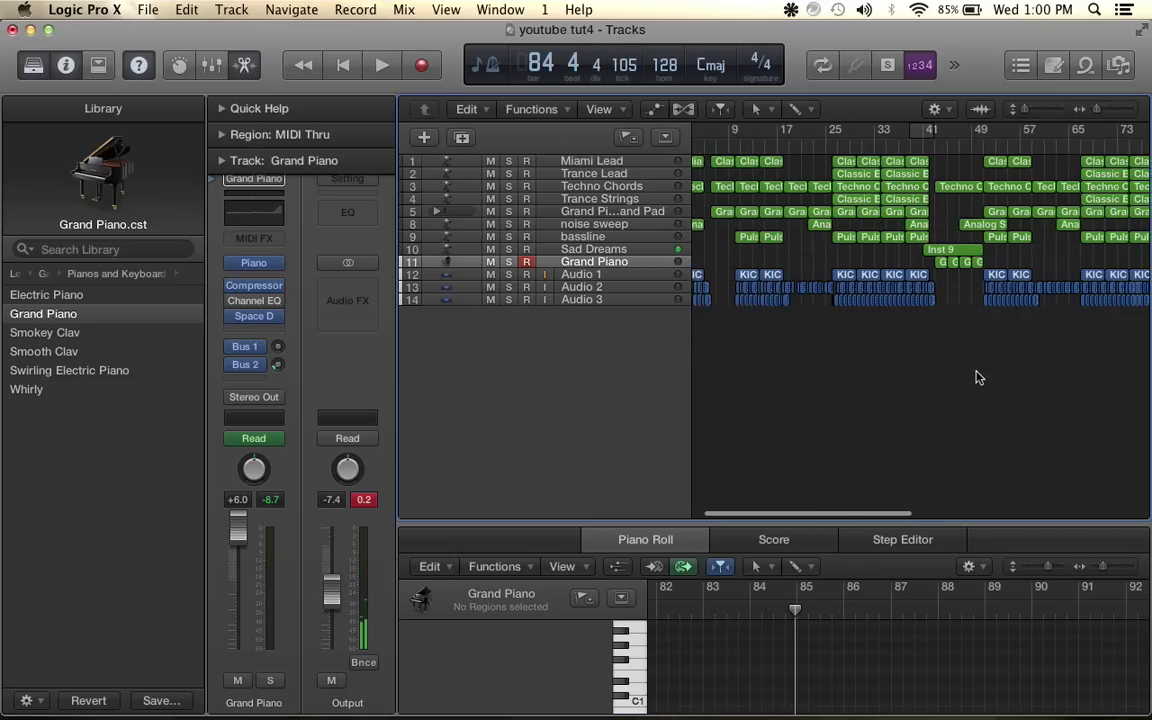
scroll(992, 294, down, 5)
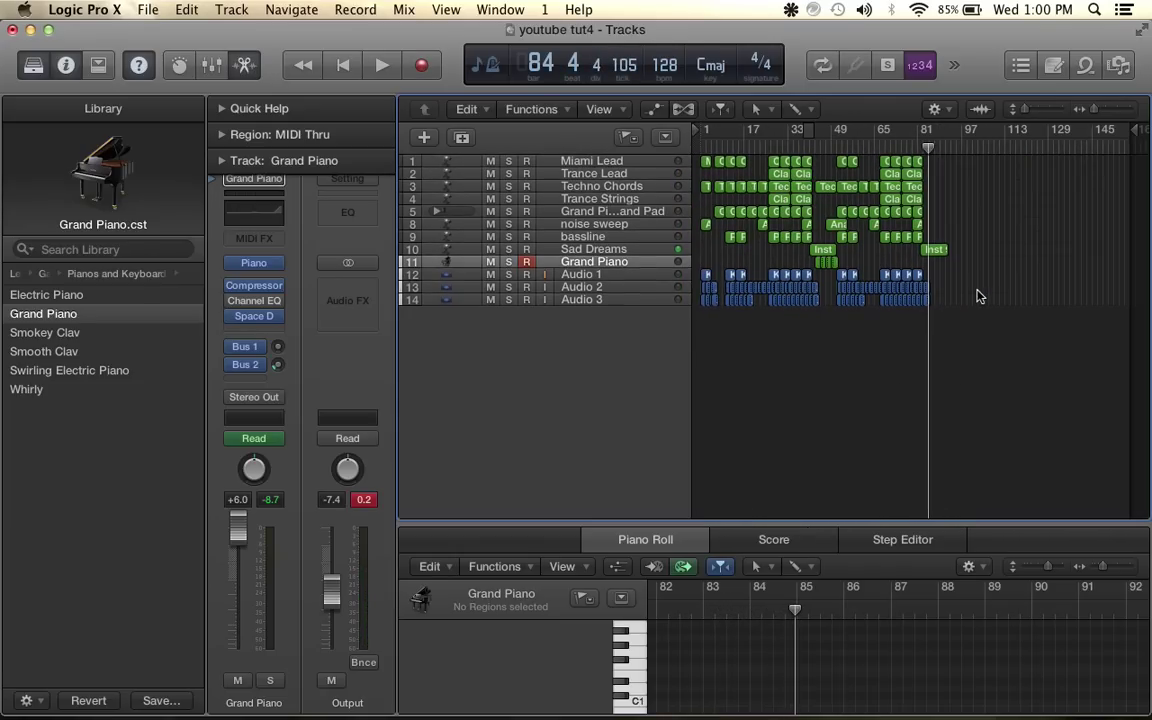
scroll(940, 298, up, 5)
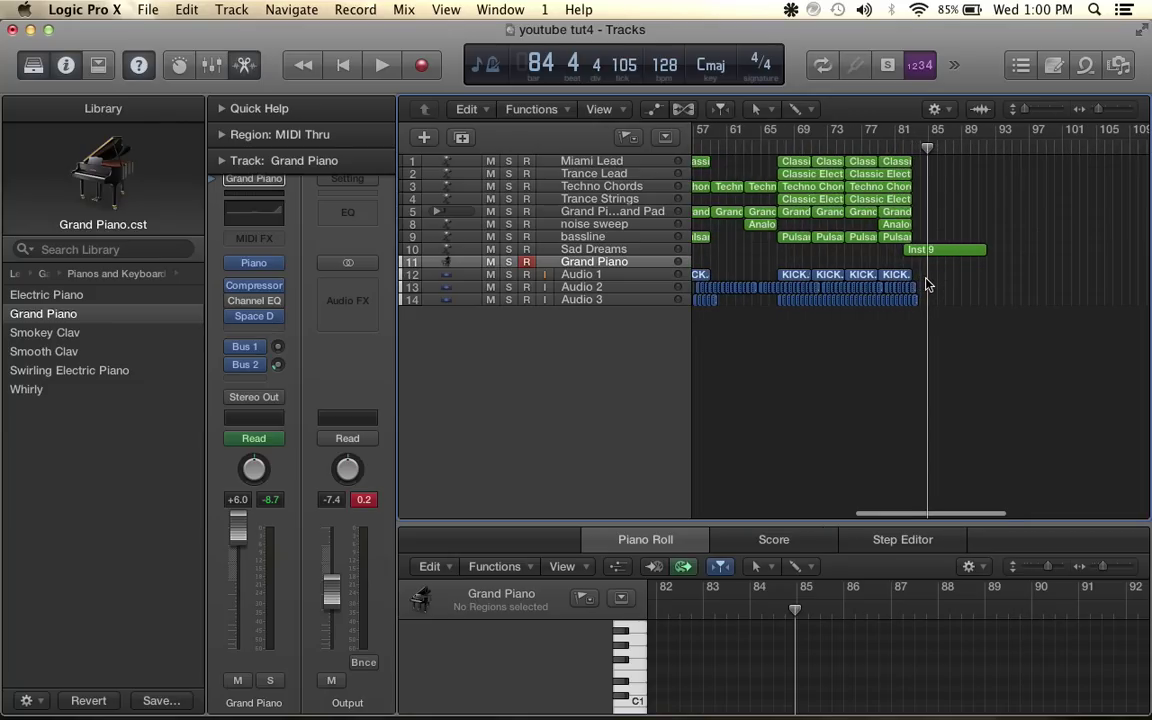
scroll(926, 284, left, 2)
scroll(926, 284, left, 1)
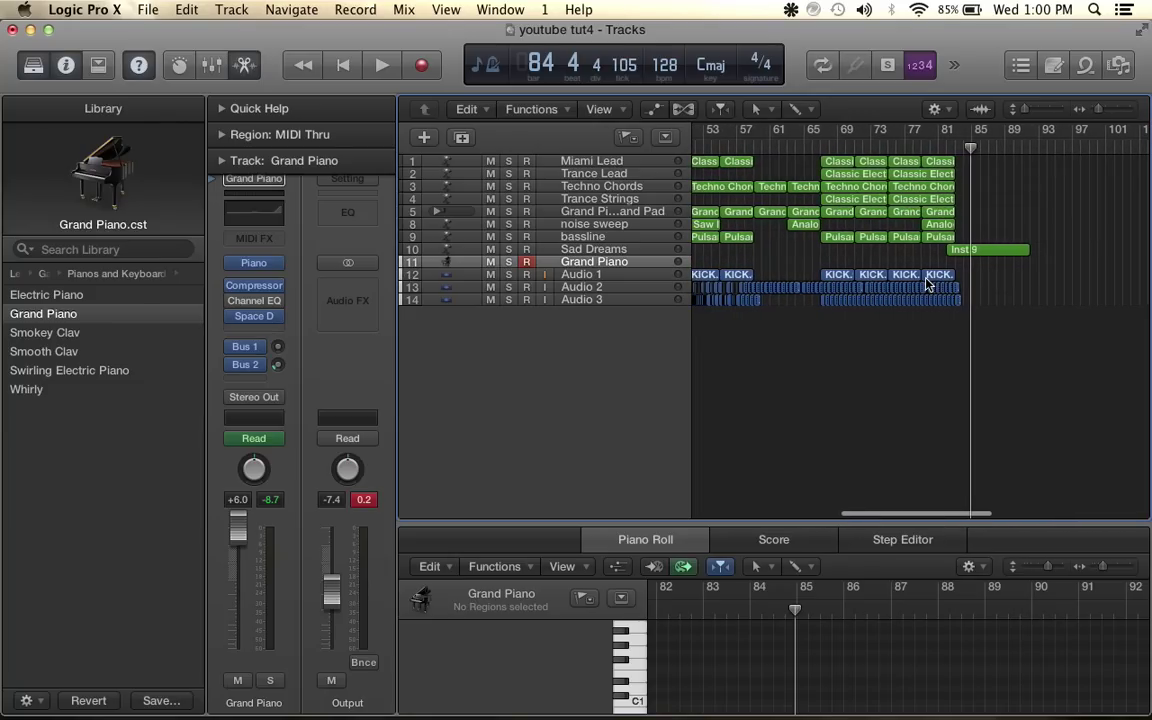
scroll(926, 284, left, 1)
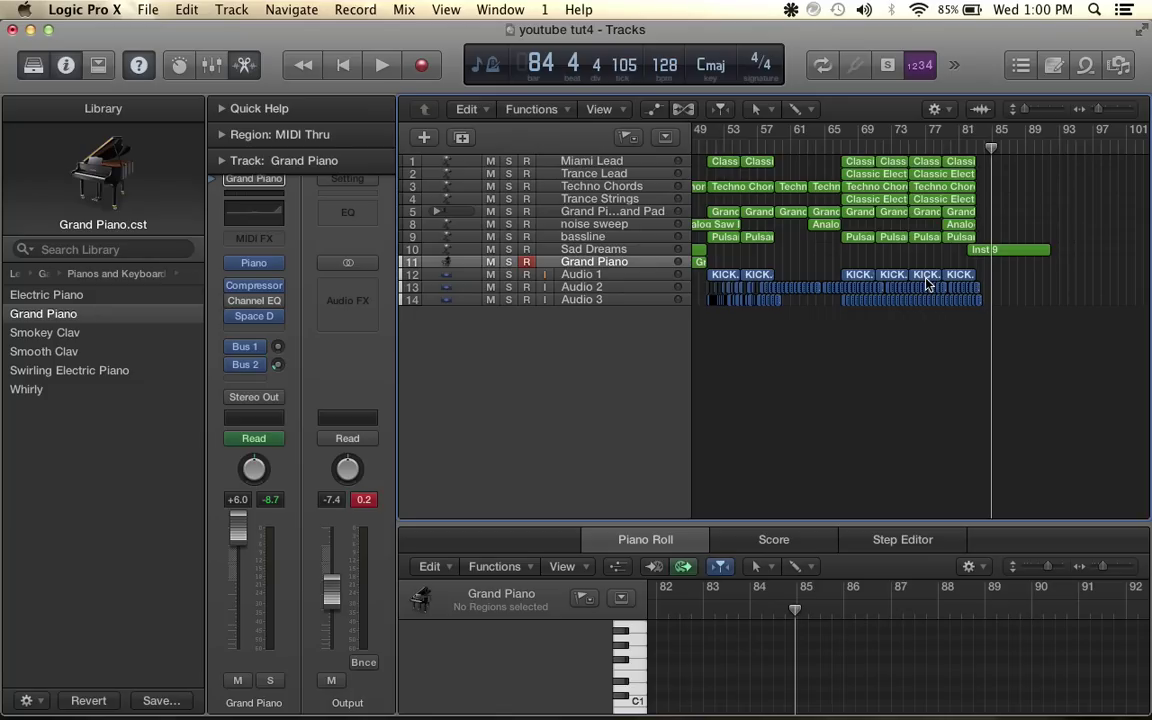
scroll(926, 284, left, 8)
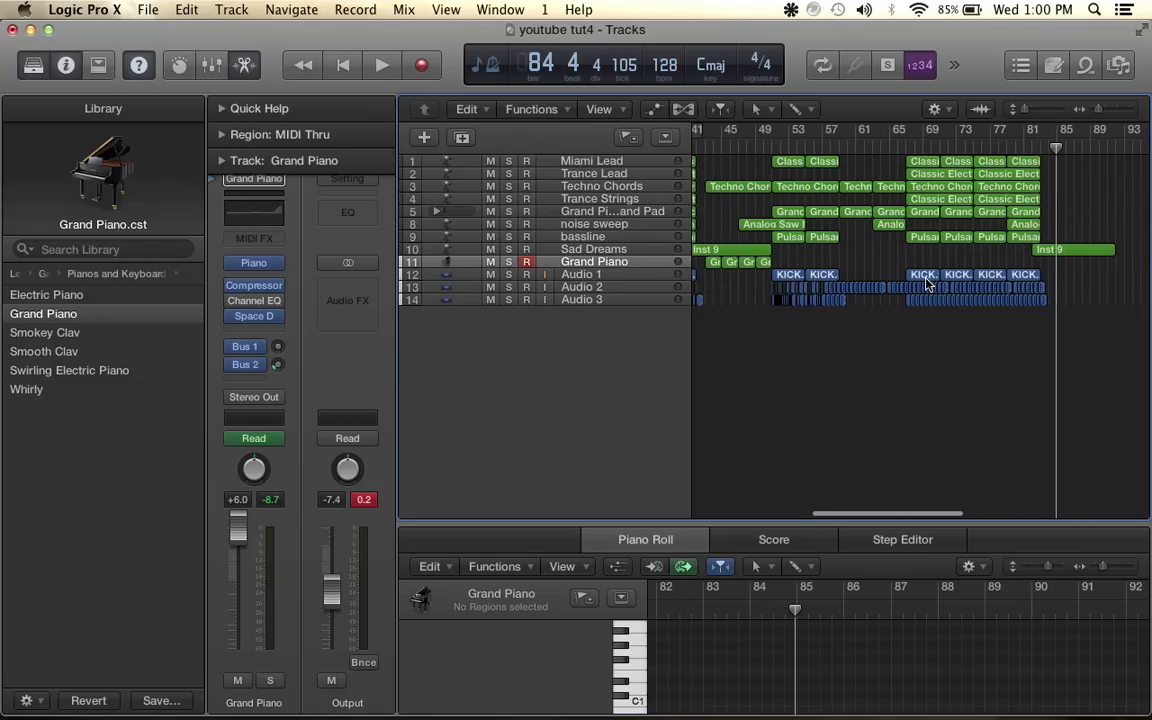
scroll(926, 284, left, 15)
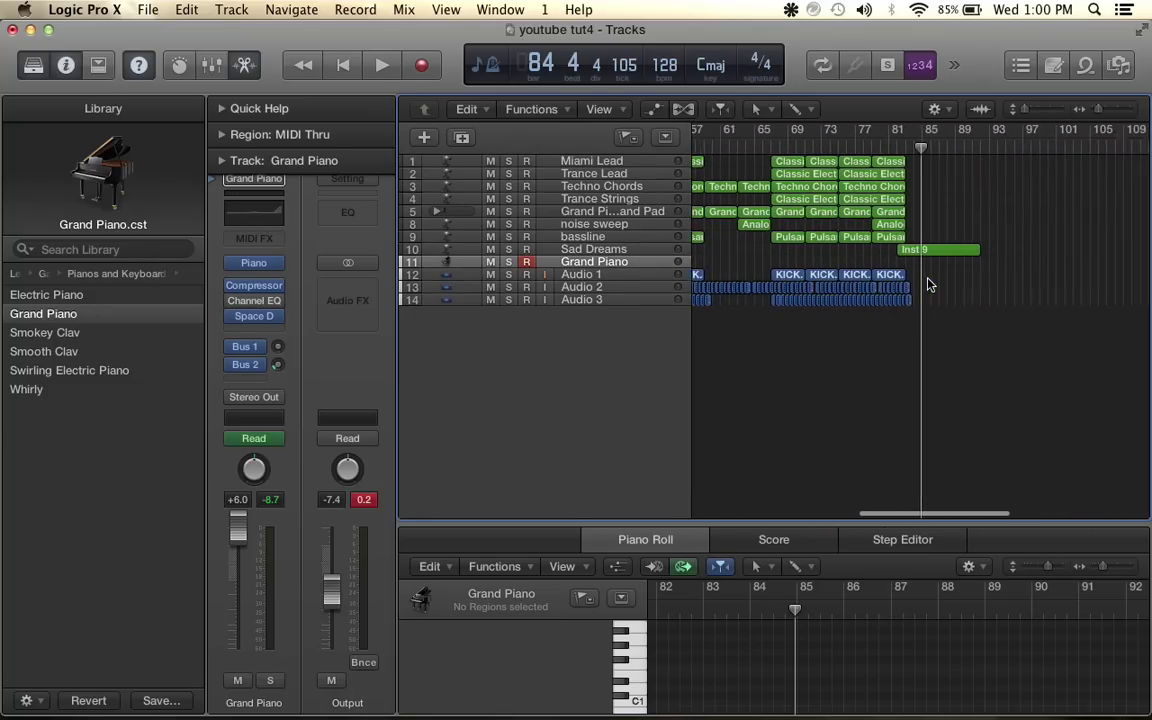
scroll(927, 284, right, 20)
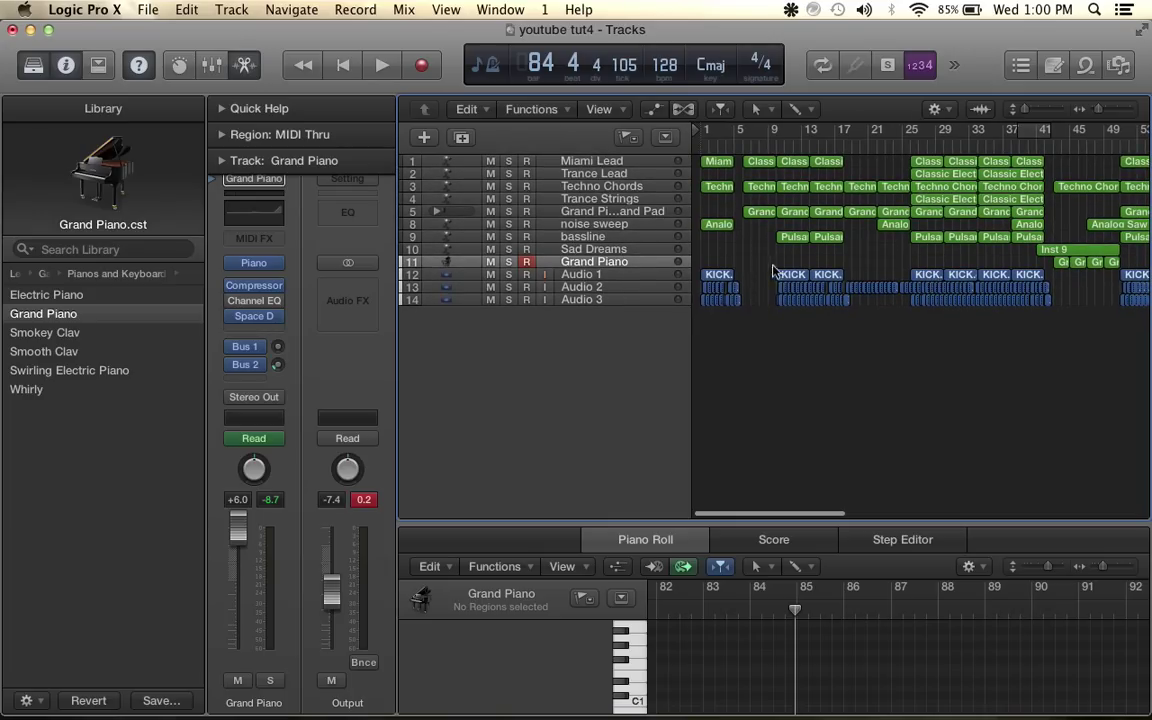
scroll(852, 246, left, 1)
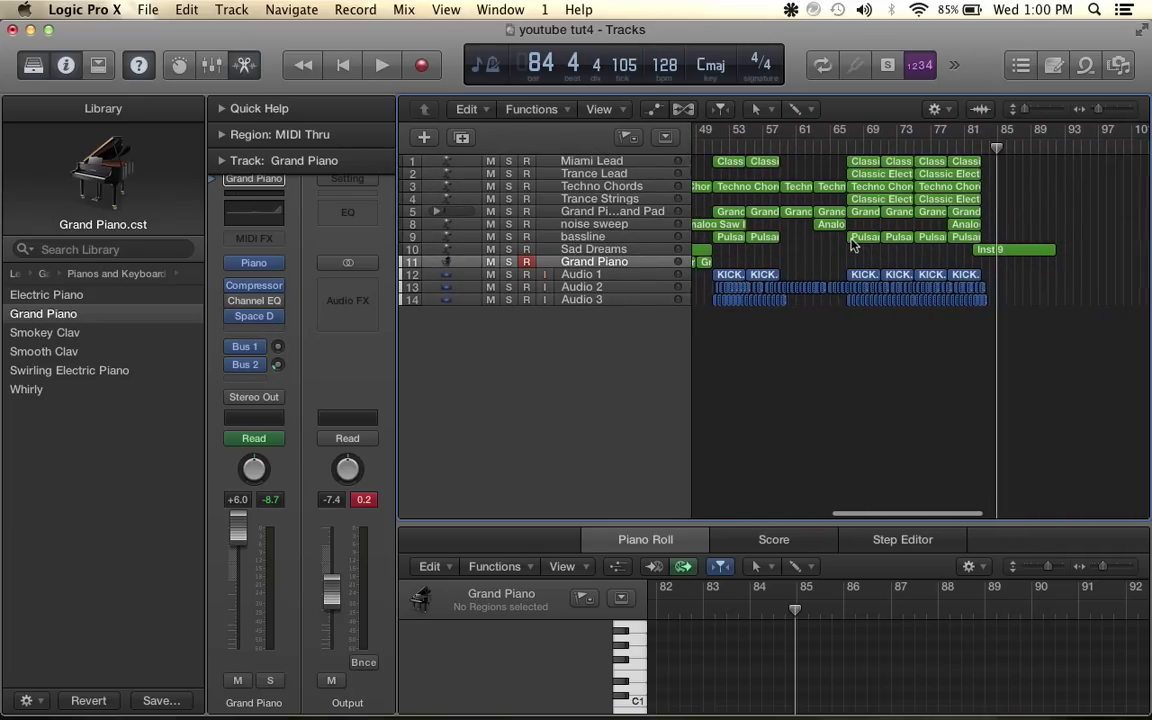
scroll(760, 290, right, 3)
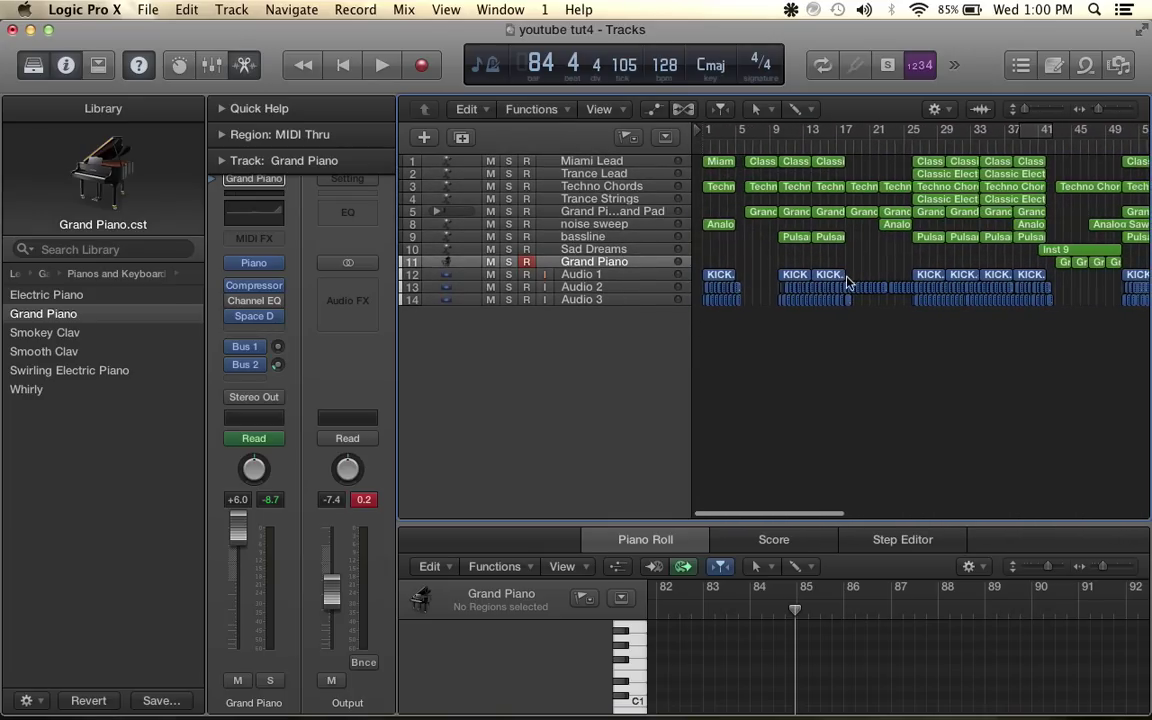
scroll(847, 283, right, 2)
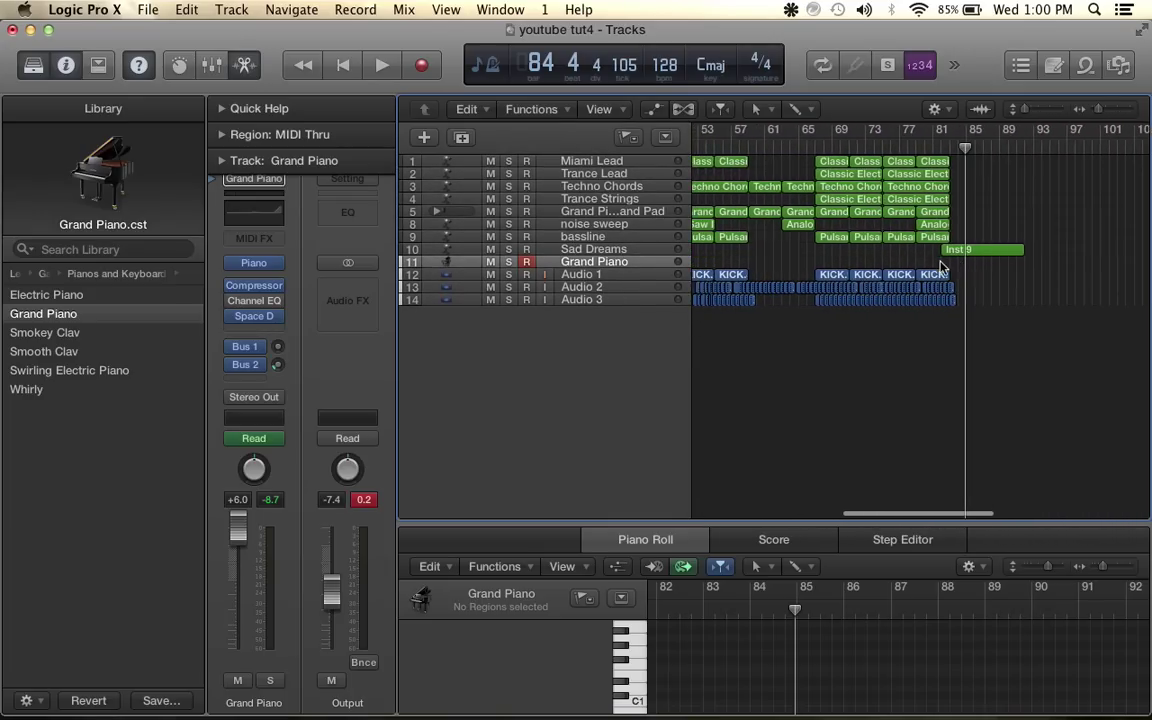
key(super+Left)
key(super+Left)
key(super+Left)
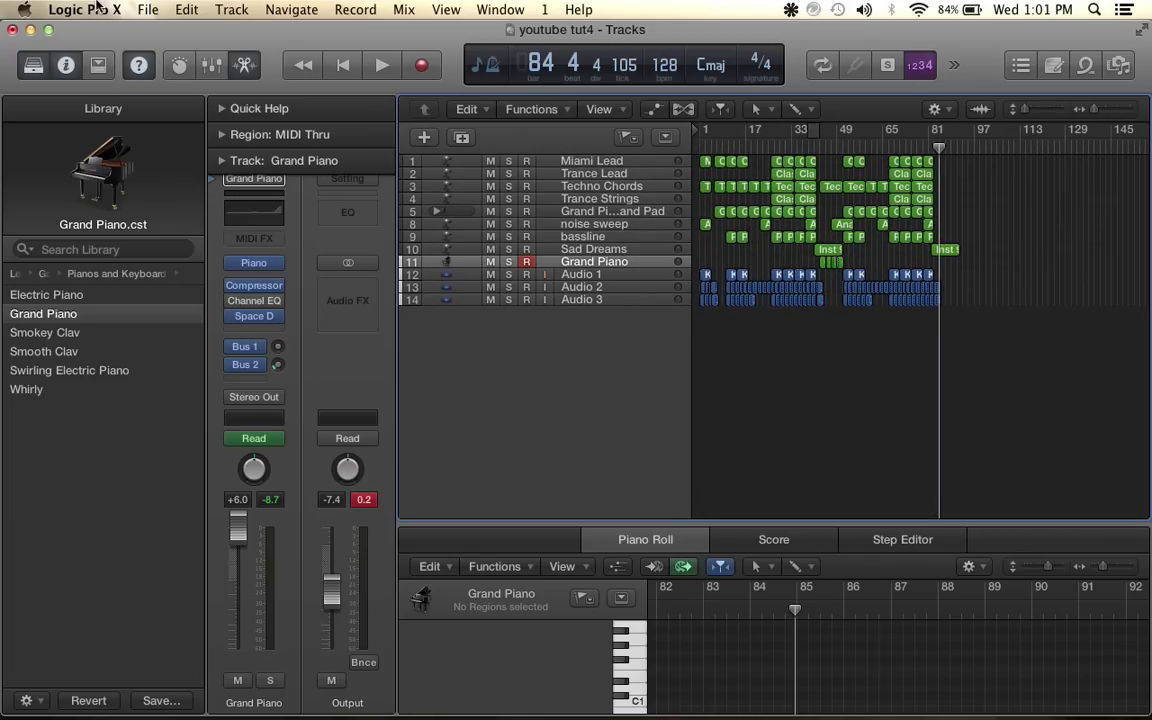
Save the finished youtube tut4 project under its existing name
click(145, 12)
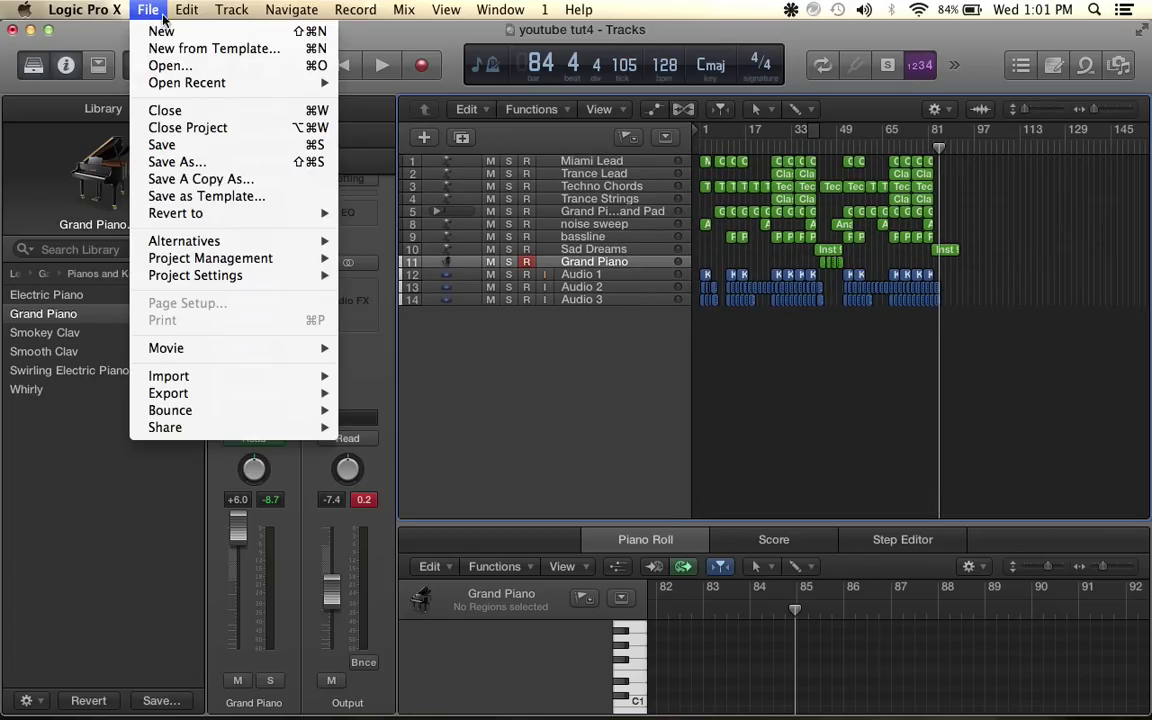
click(214, 155)
mouse_move(1107, 706)
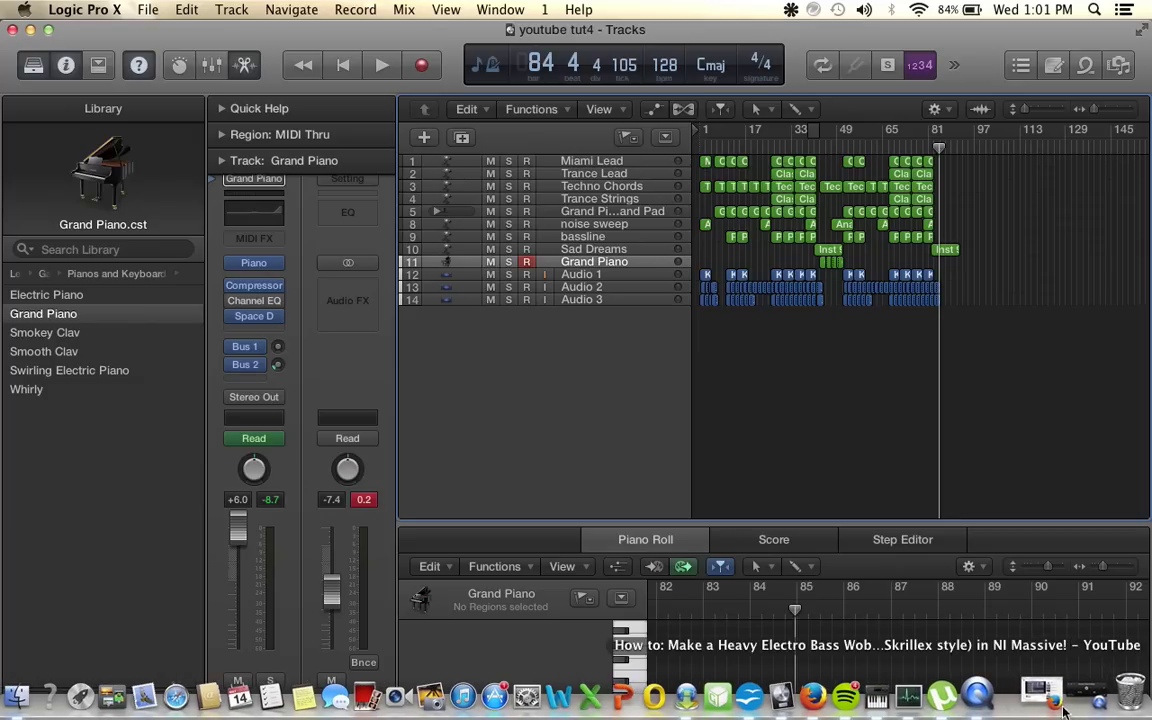